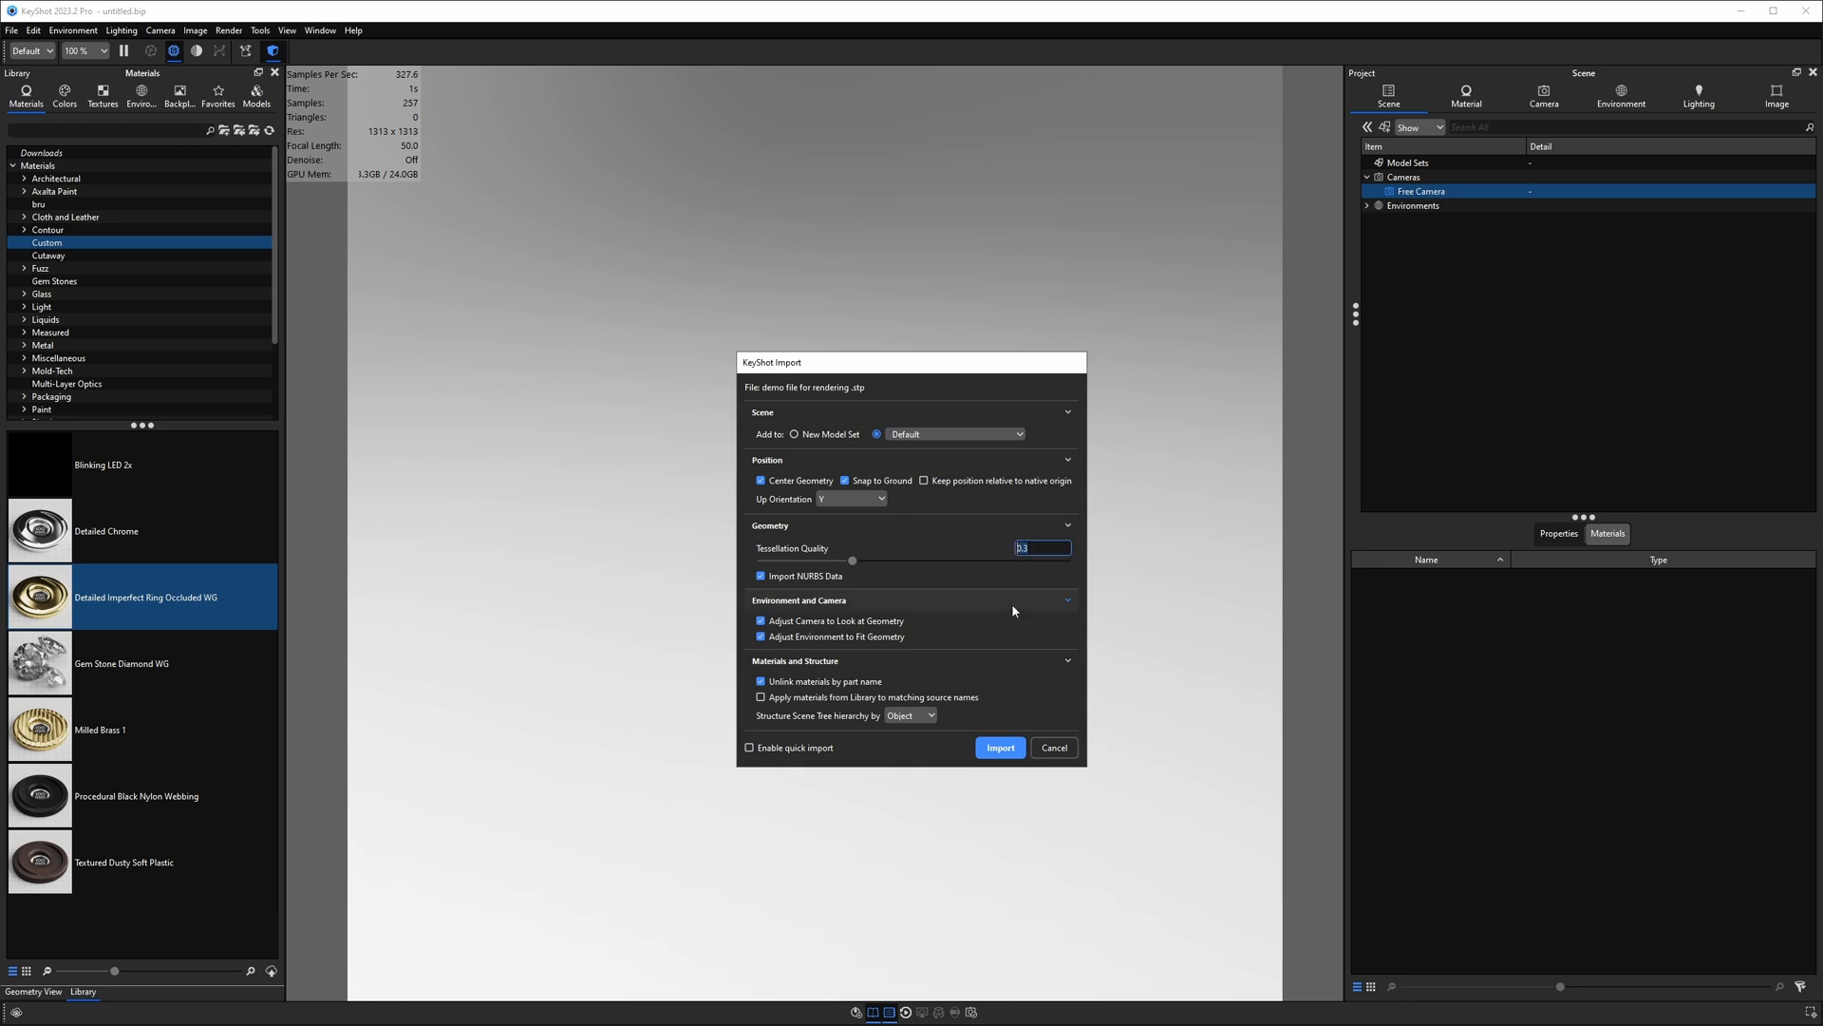
# Step: Import the STP and 3DM versions of "demo file for rendering" into the Default model set
pyautogui.click(1011, 751)
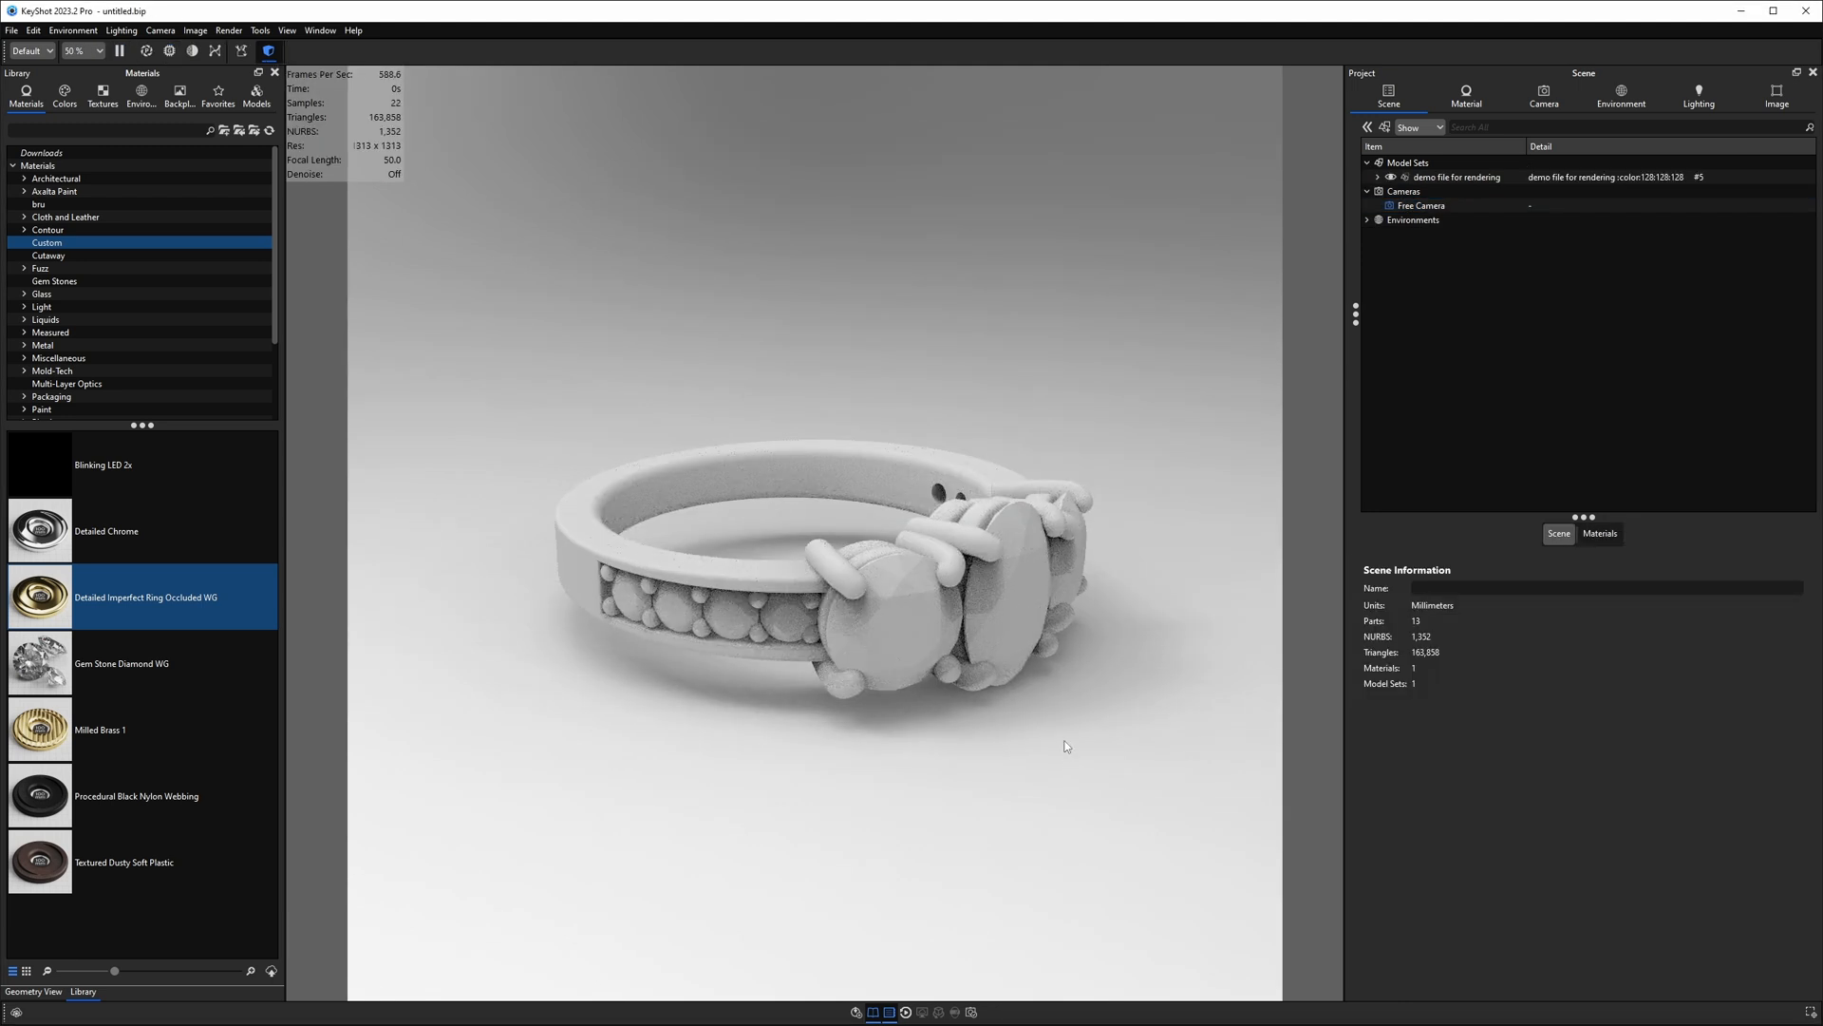
pyautogui.moveTo(1822, 579); pyautogui.dragTo(795, 351)
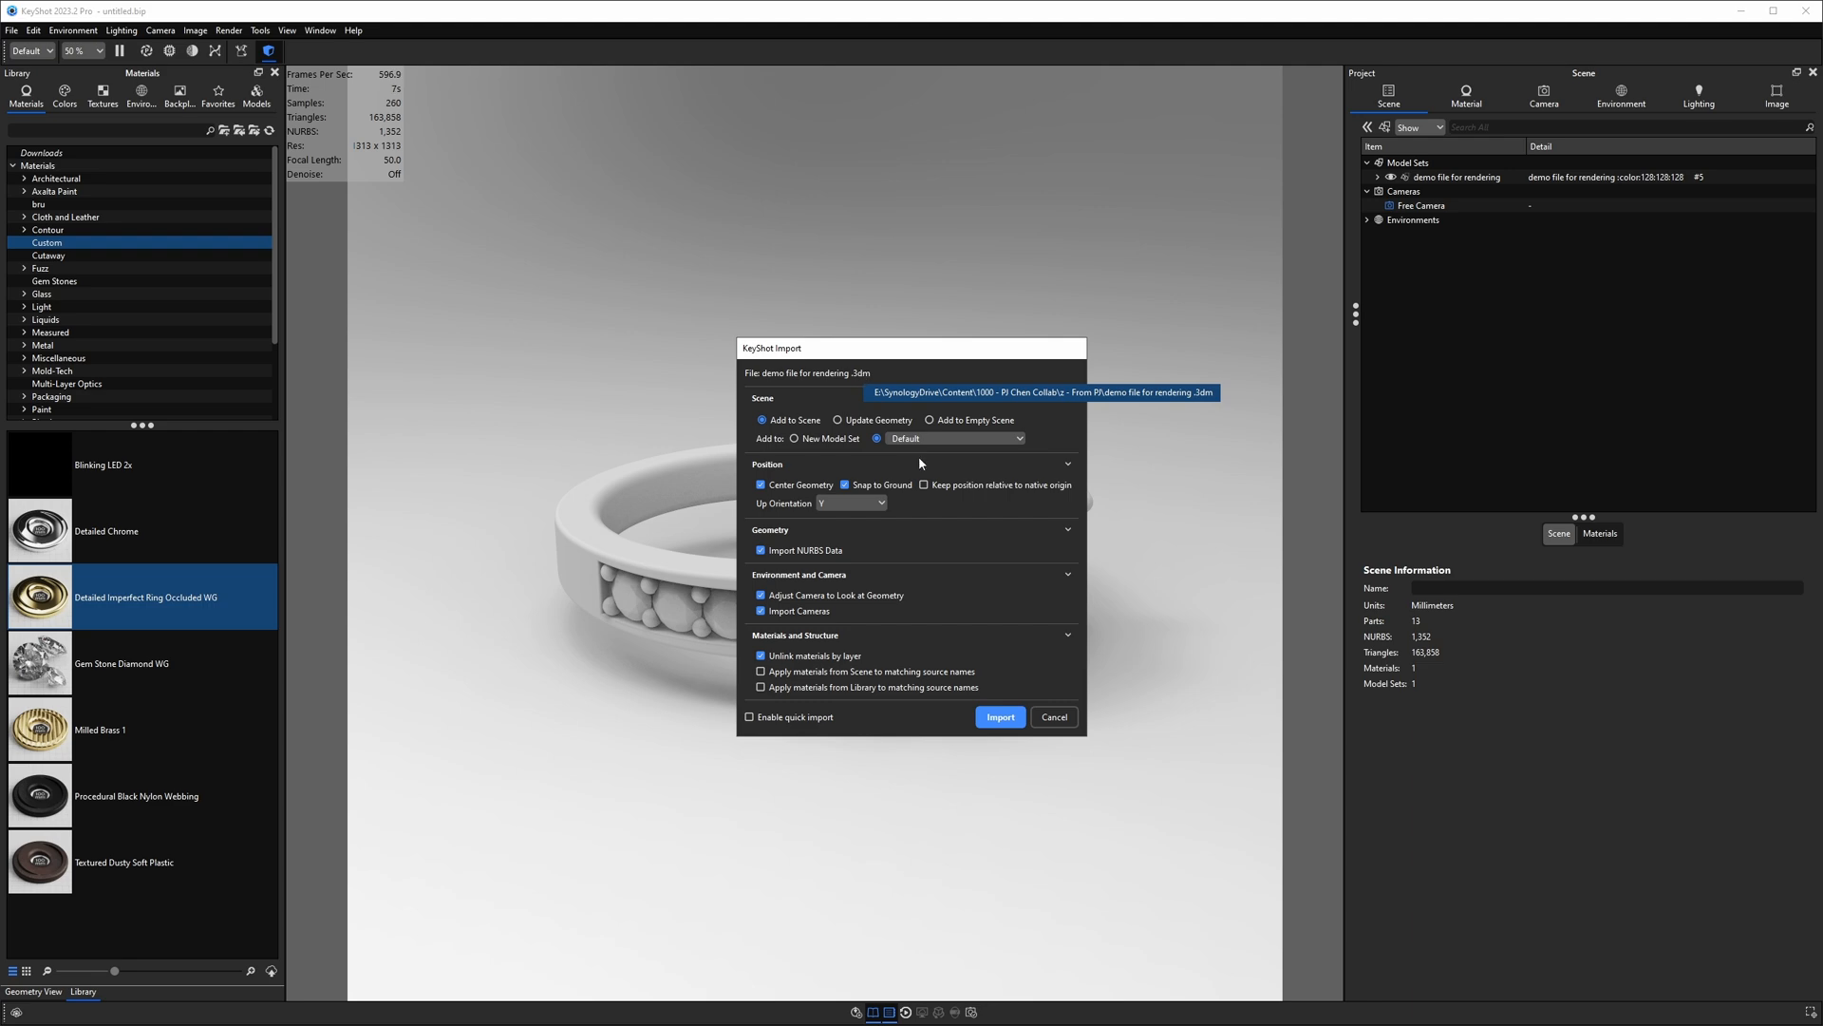
pyautogui.click(992, 717)
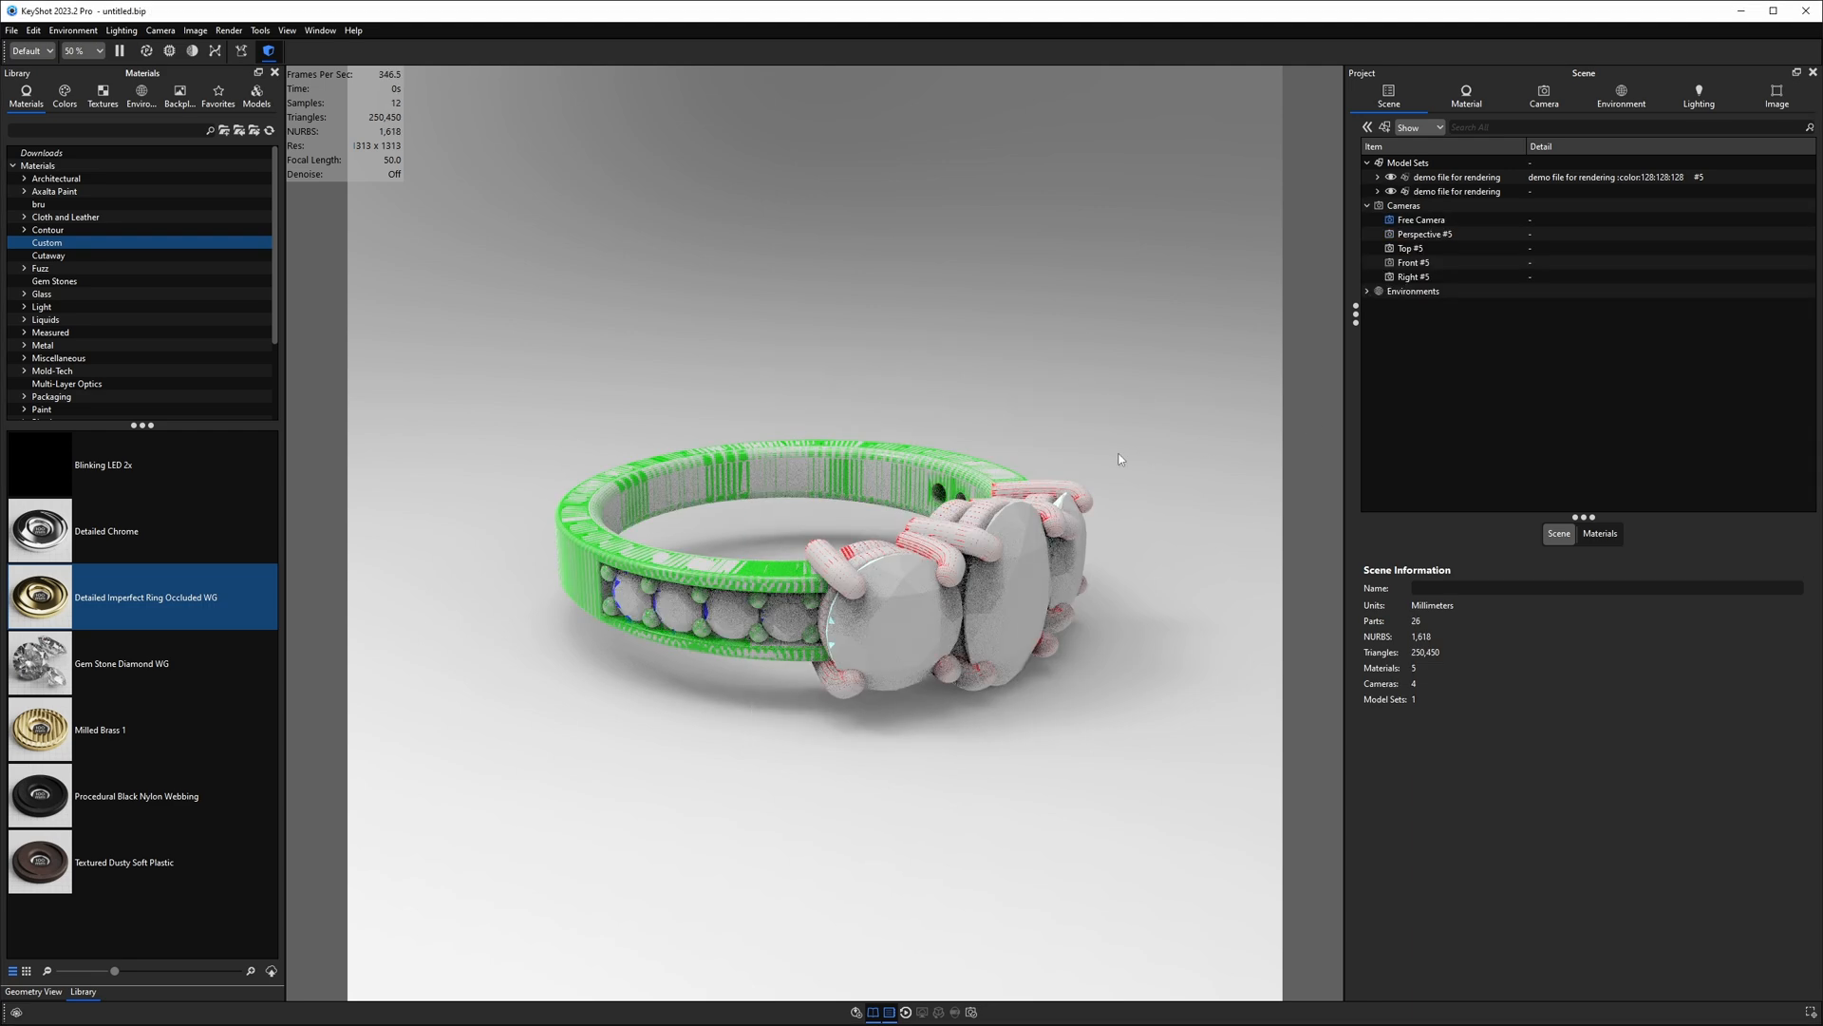
# Step: Hide the imported 3DM model and examine the individual parts listed under the STP model
pyautogui.scroll(5, 1107, 473)
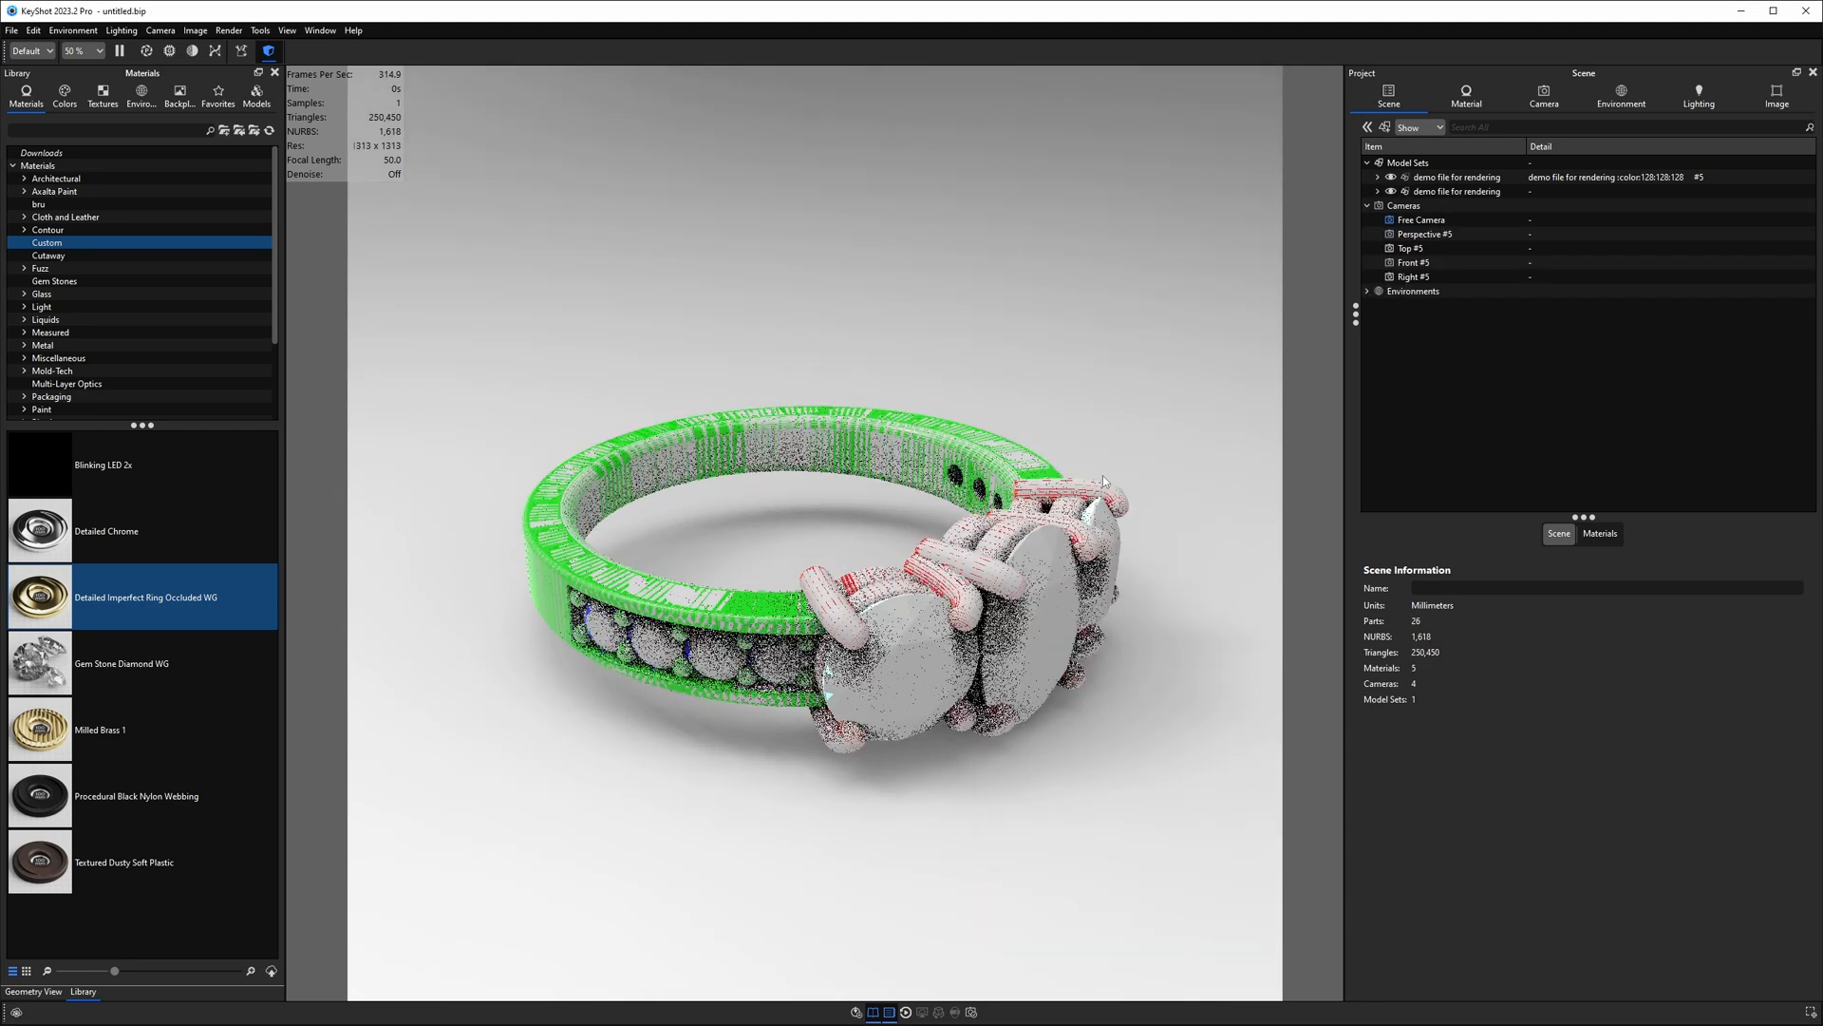
pyautogui.click(1404, 192)
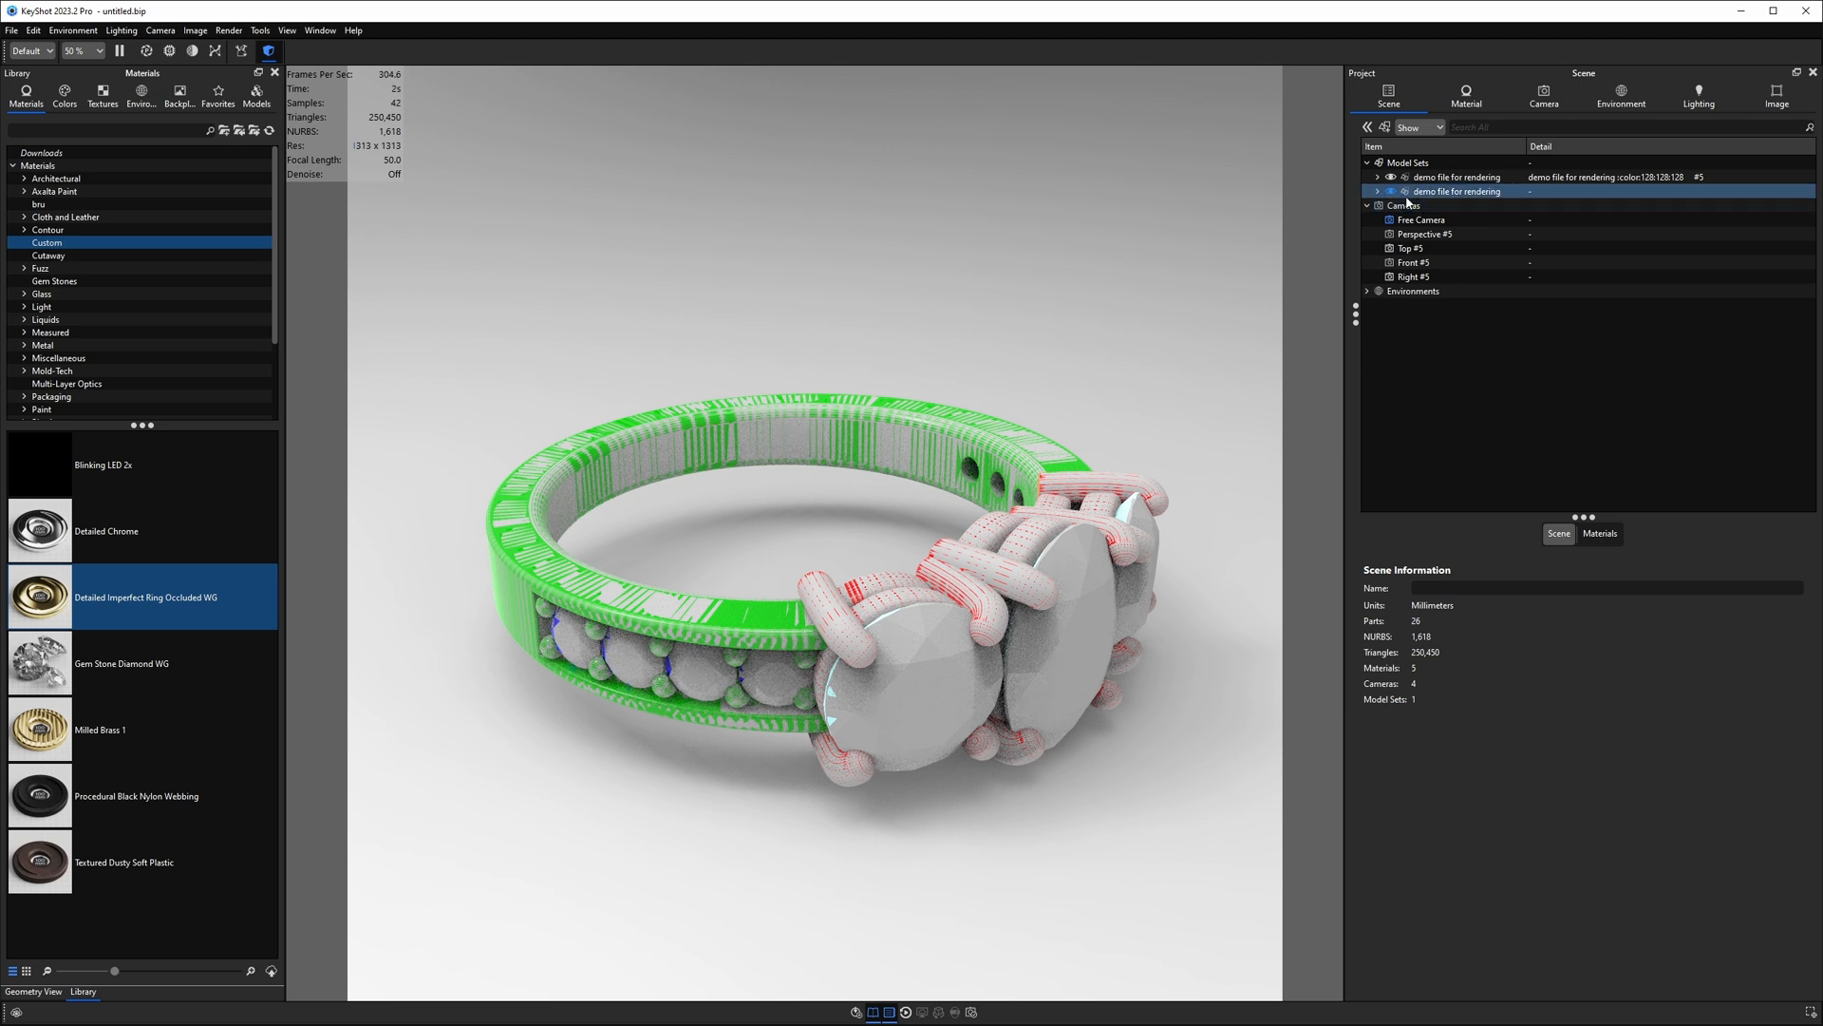
pyautogui.click(1392, 191)
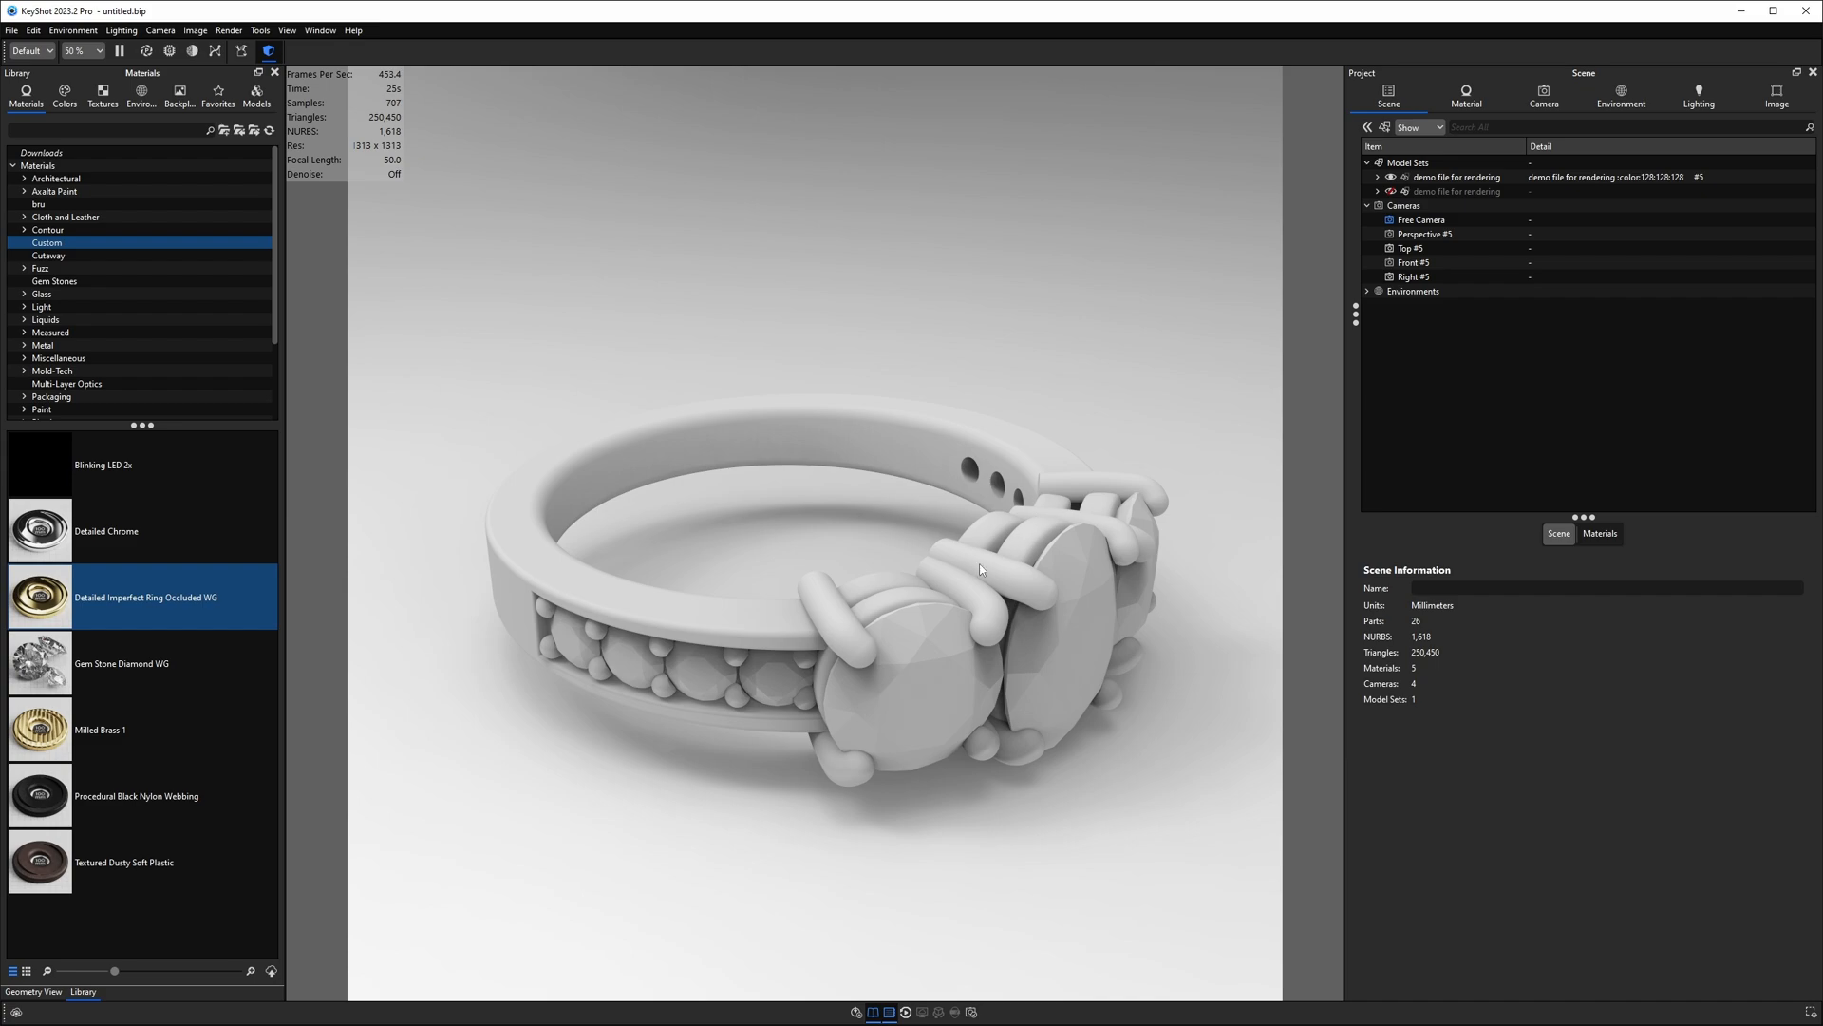
pyautogui.moveTo(927, 619)
pyautogui.mouseDown()
pyautogui.moveTo(1110, 563)
pyautogui.moveTo(959, 608)
pyautogui.mouseUp()
pyautogui.click(1377, 177)
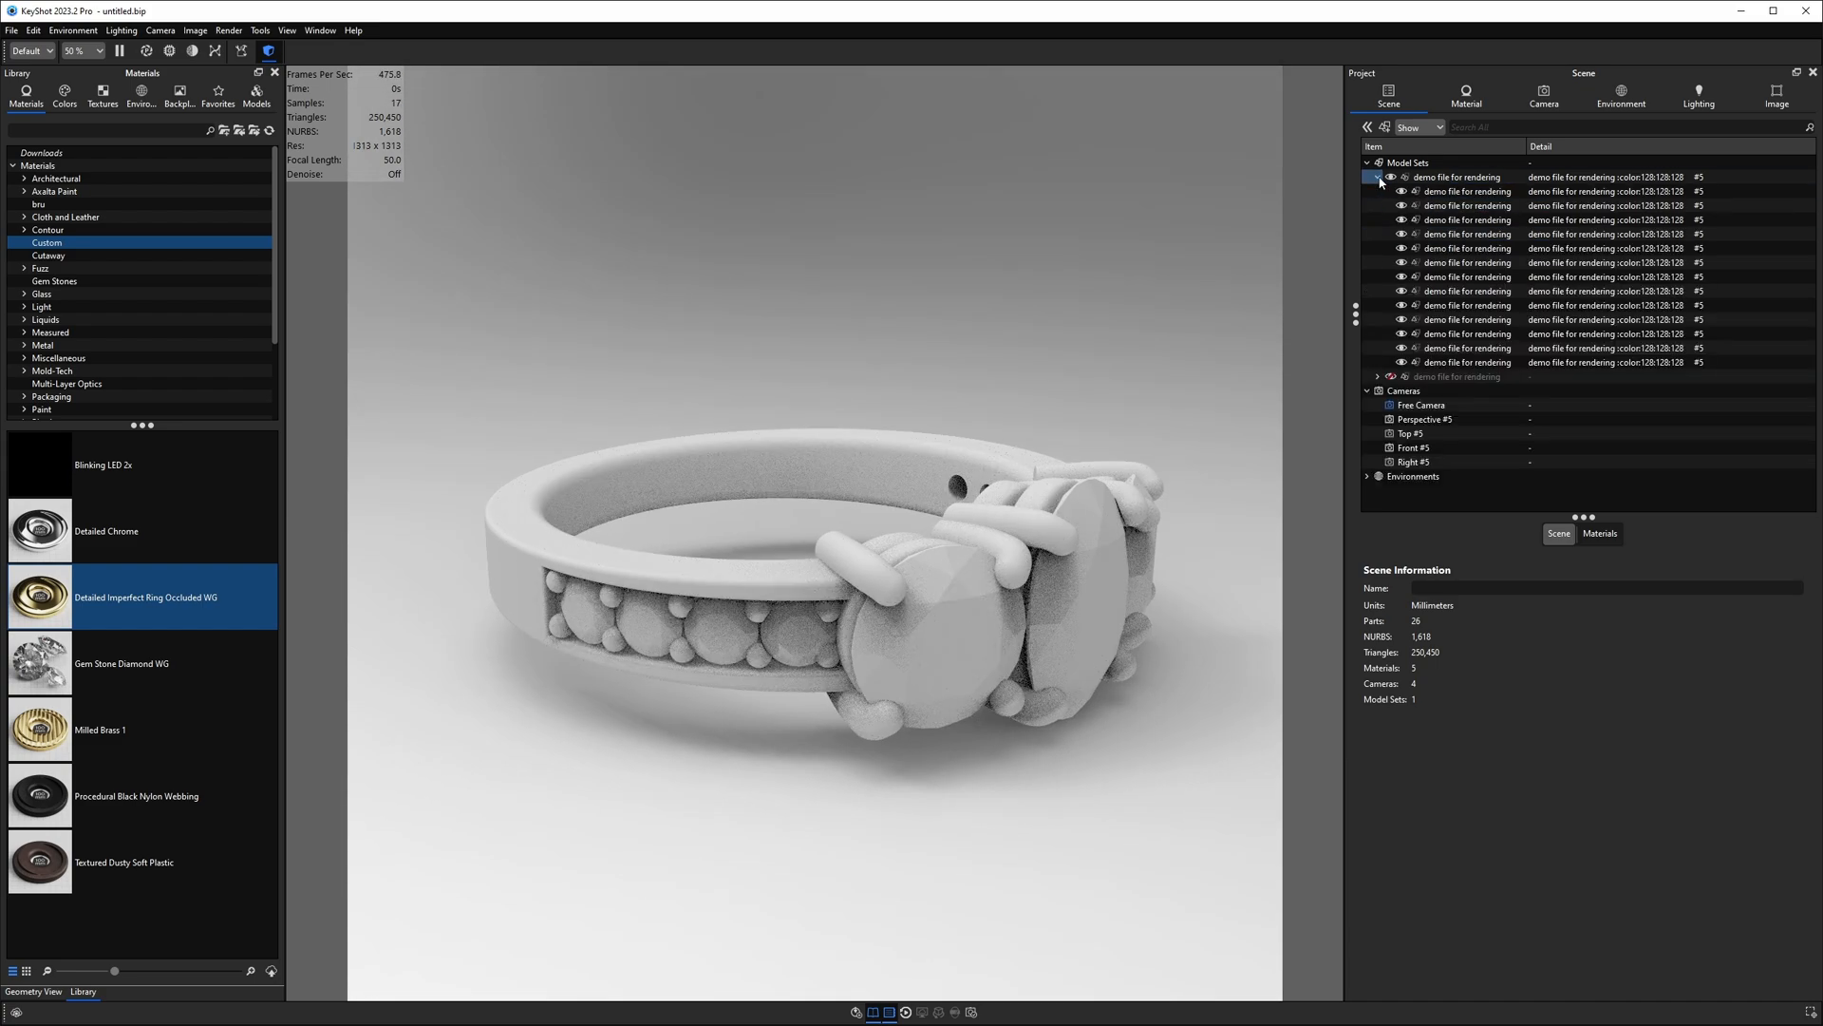
pyautogui.click(1450, 237)
pyautogui.click(1463, 348)
pyautogui.moveTo(1459, 359); pyautogui.dragTo(952, 373)
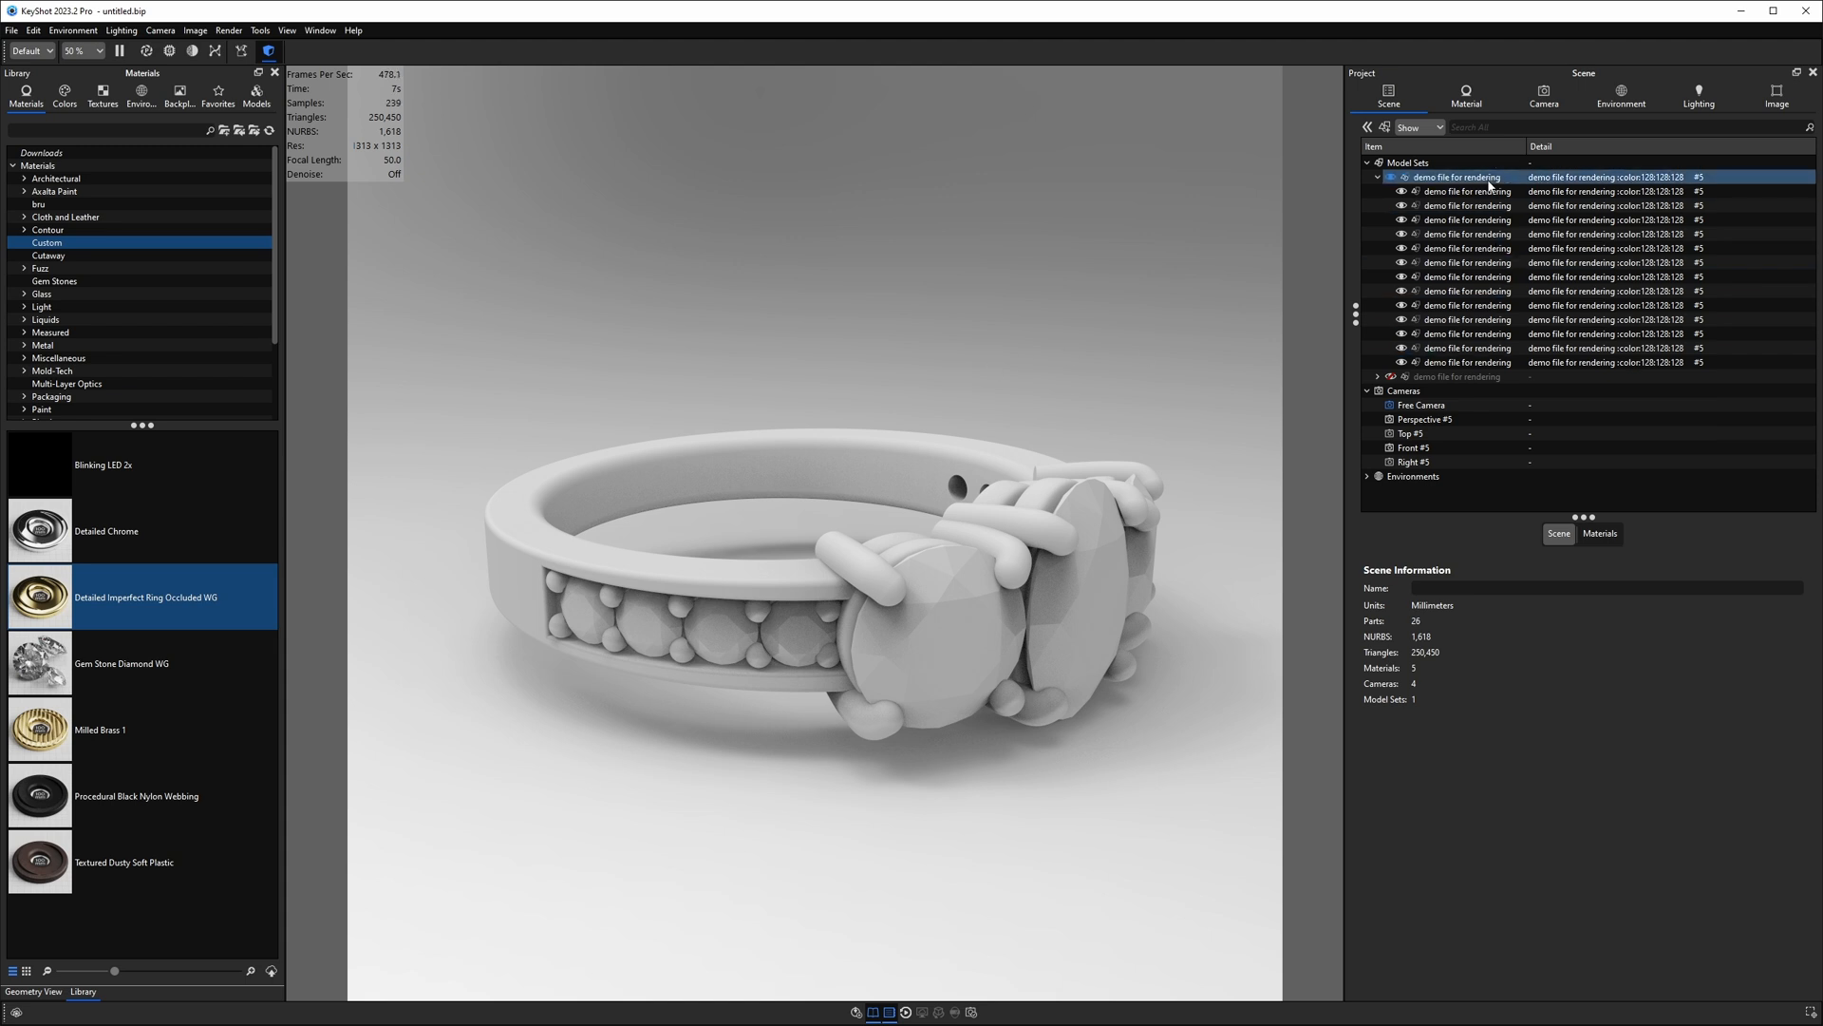
pyautogui.moveTo(1489, 194)
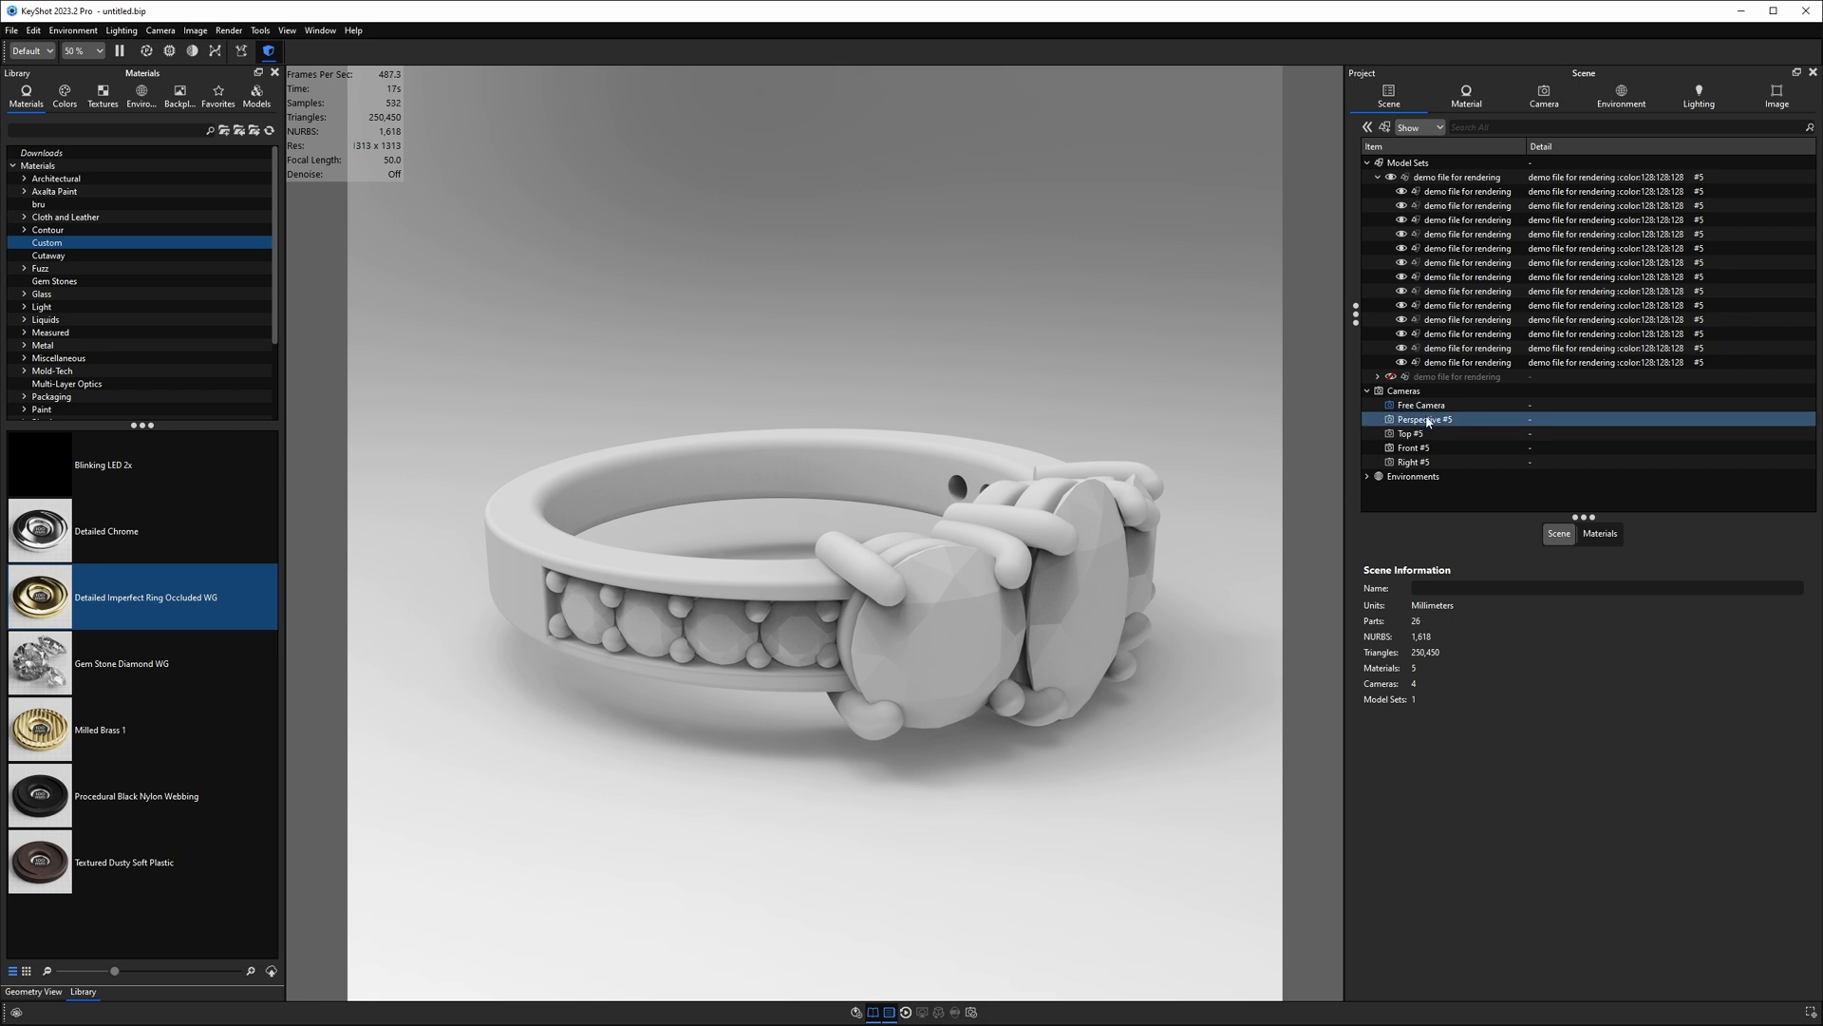
# Step: Hide the STP model, show the 3DM model instead and expand its "for rendering" group
pyautogui.click(1392, 178)
pyautogui.click(1378, 177)
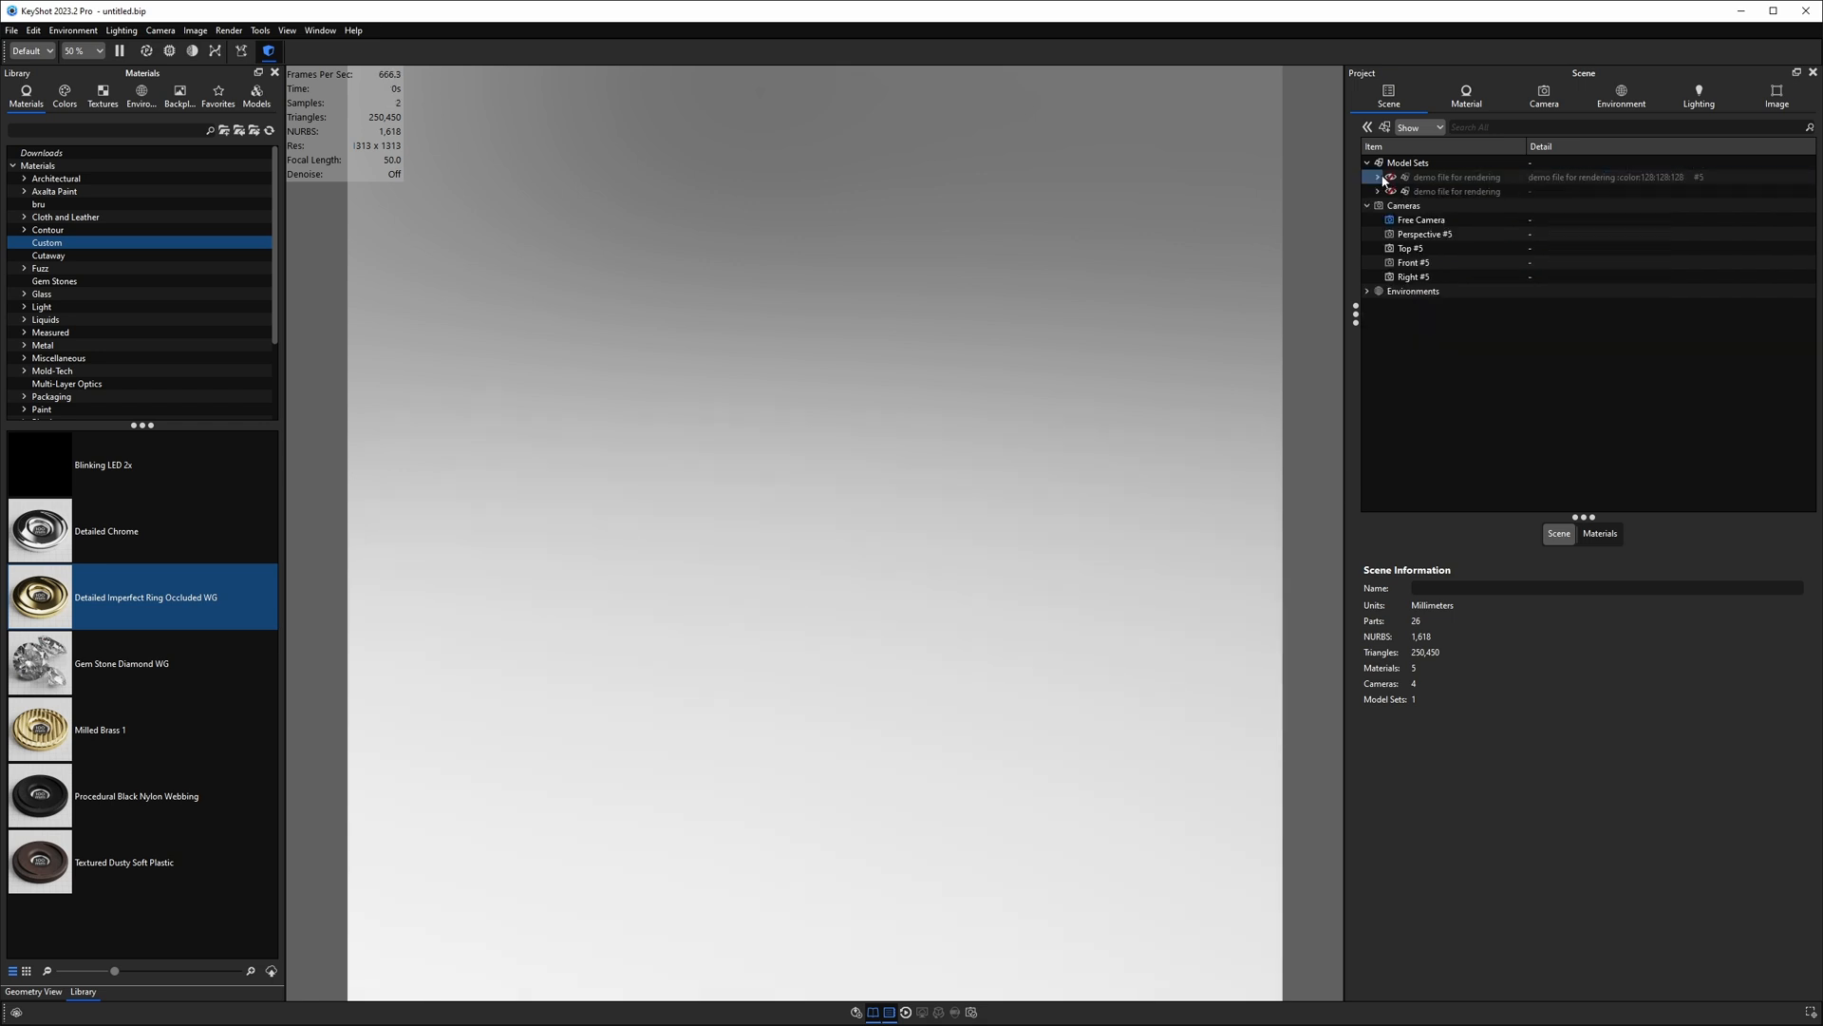
pyautogui.click(1377, 192)
pyautogui.click(1391, 192)
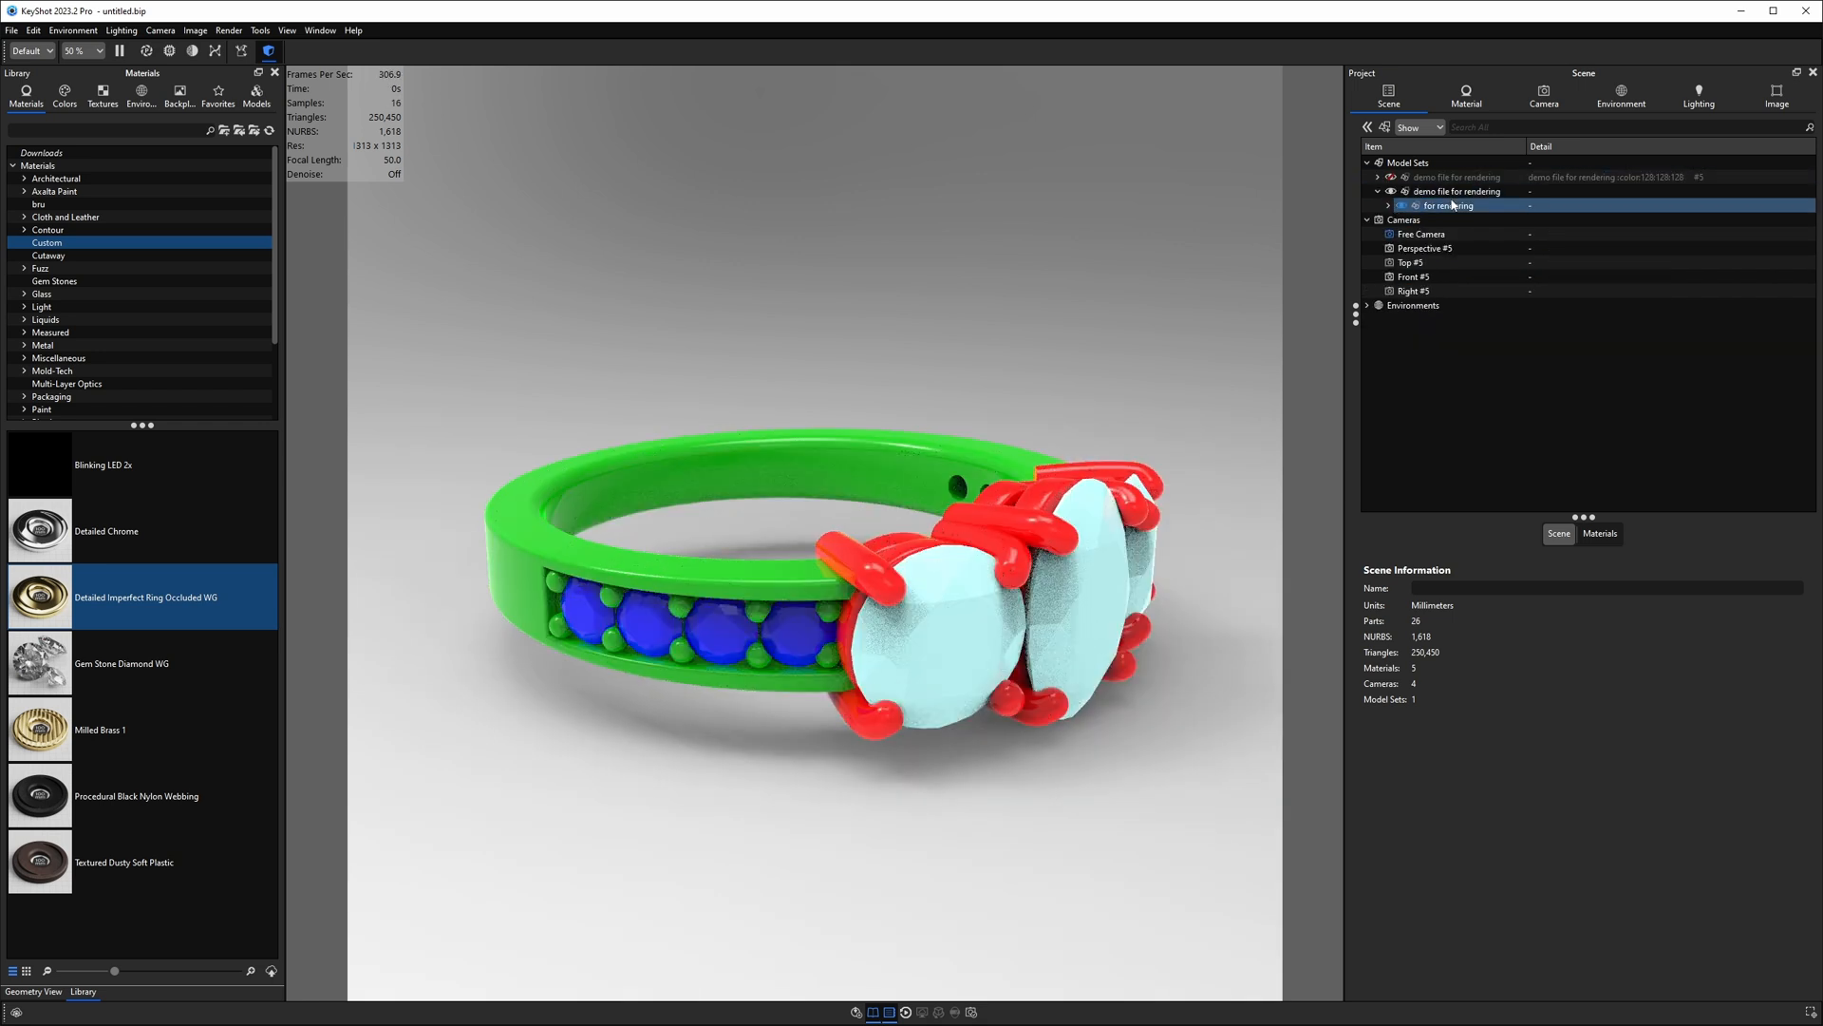
pyautogui.click(1390, 206)
pyautogui.click(1456, 234)
pyautogui.click(1398, 220)
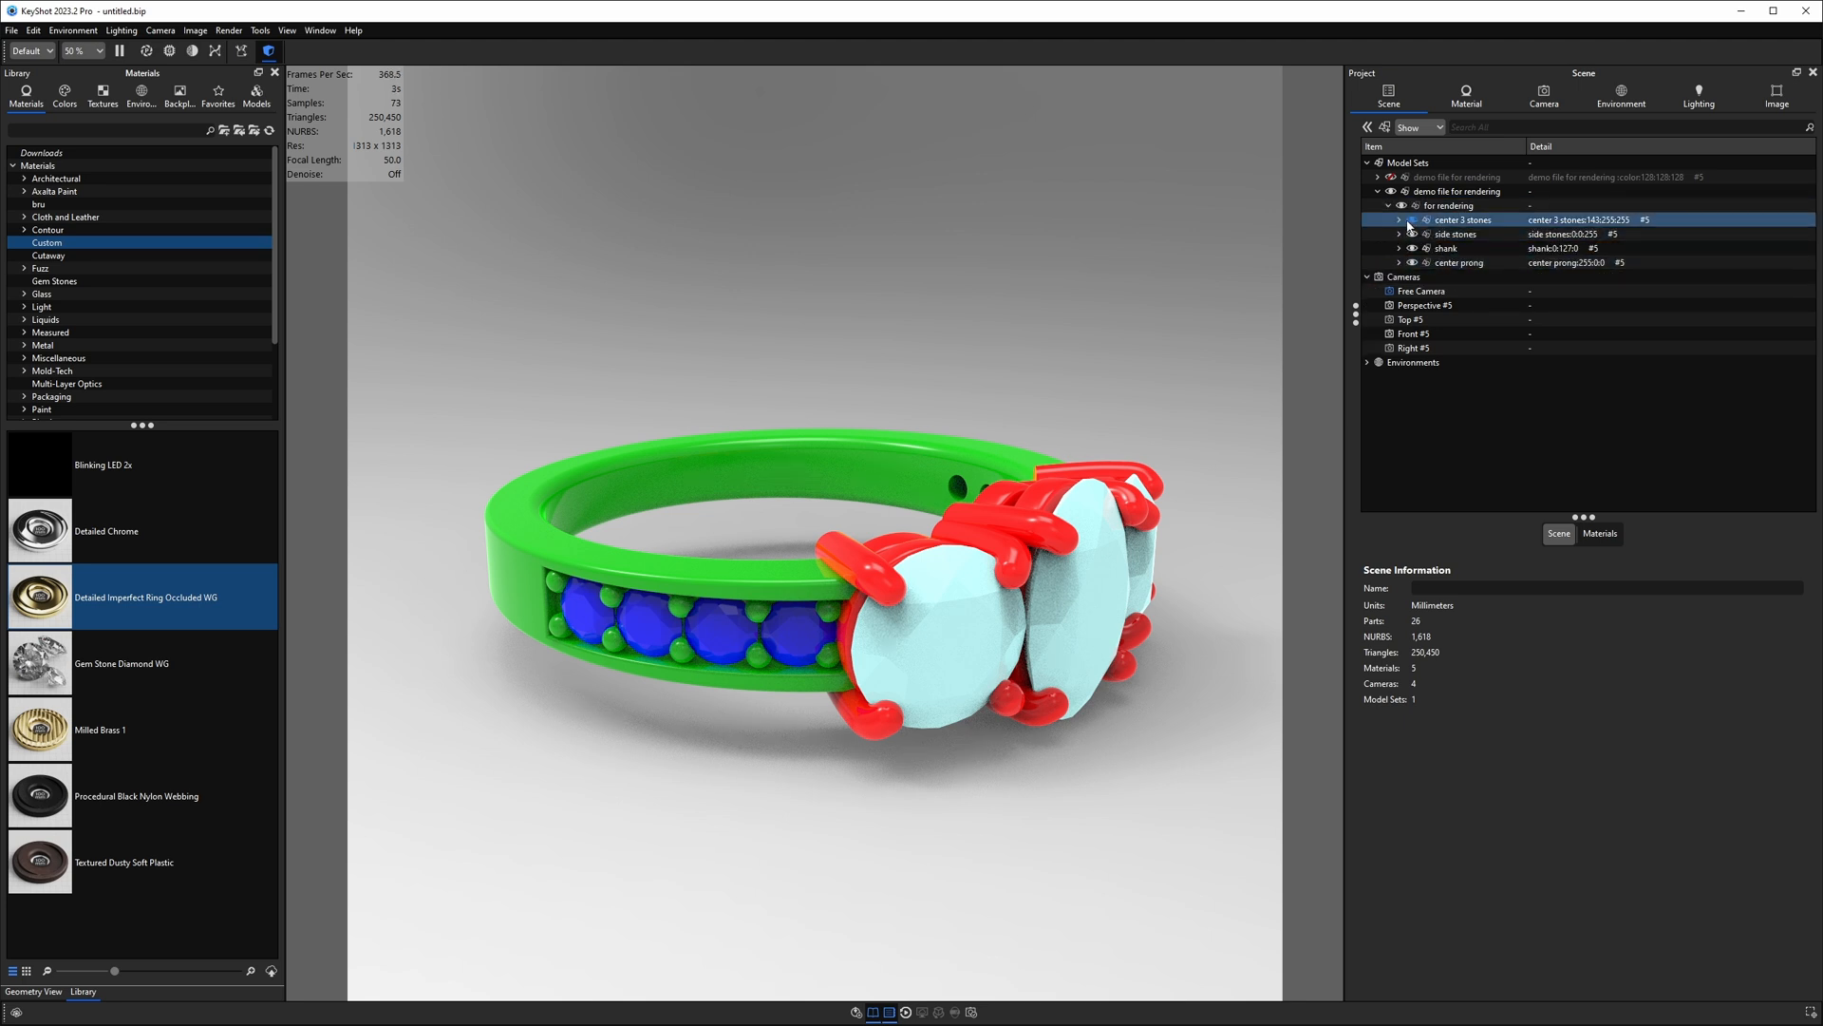
# Step: Examine the 3DM model's center 3 stones, side stones and shank groups and the shank on the ring
pyautogui.click(1399, 220)
pyautogui.click(1482, 224)
pyautogui.click(1472, 237)
pyautogui.click(1463, 249)
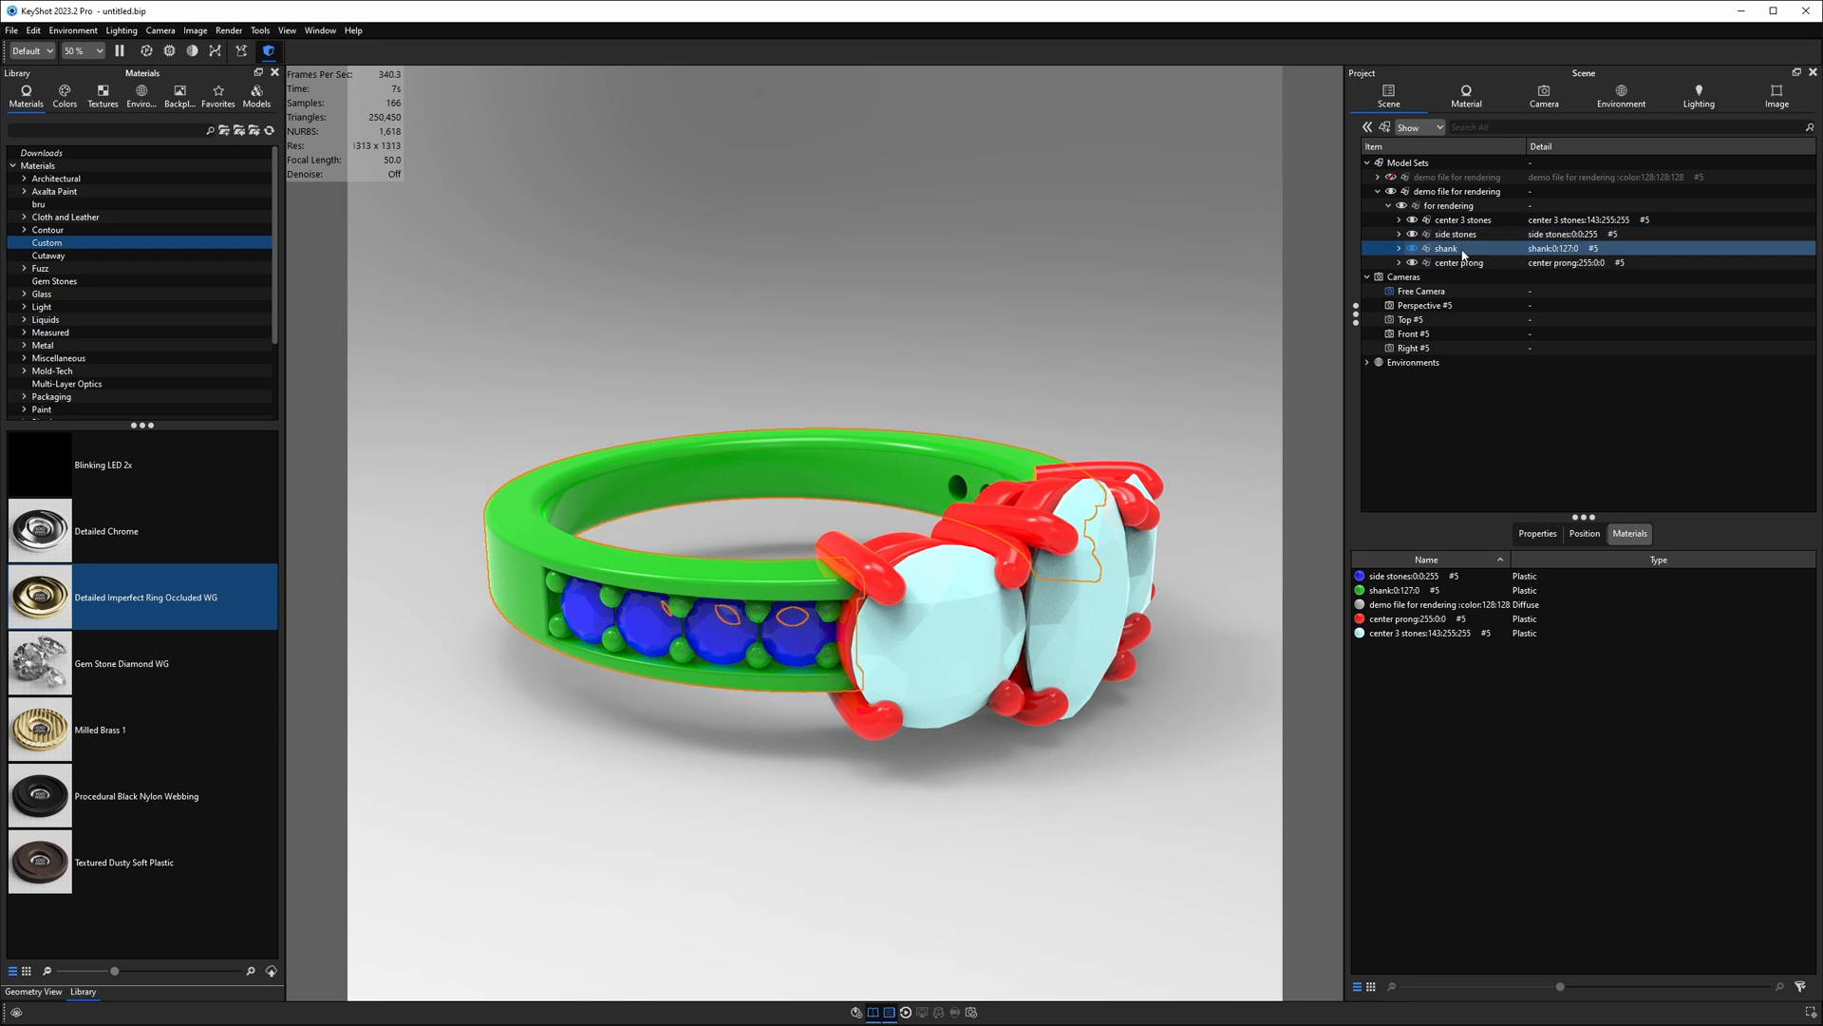
pyautogui.click(931, 492)
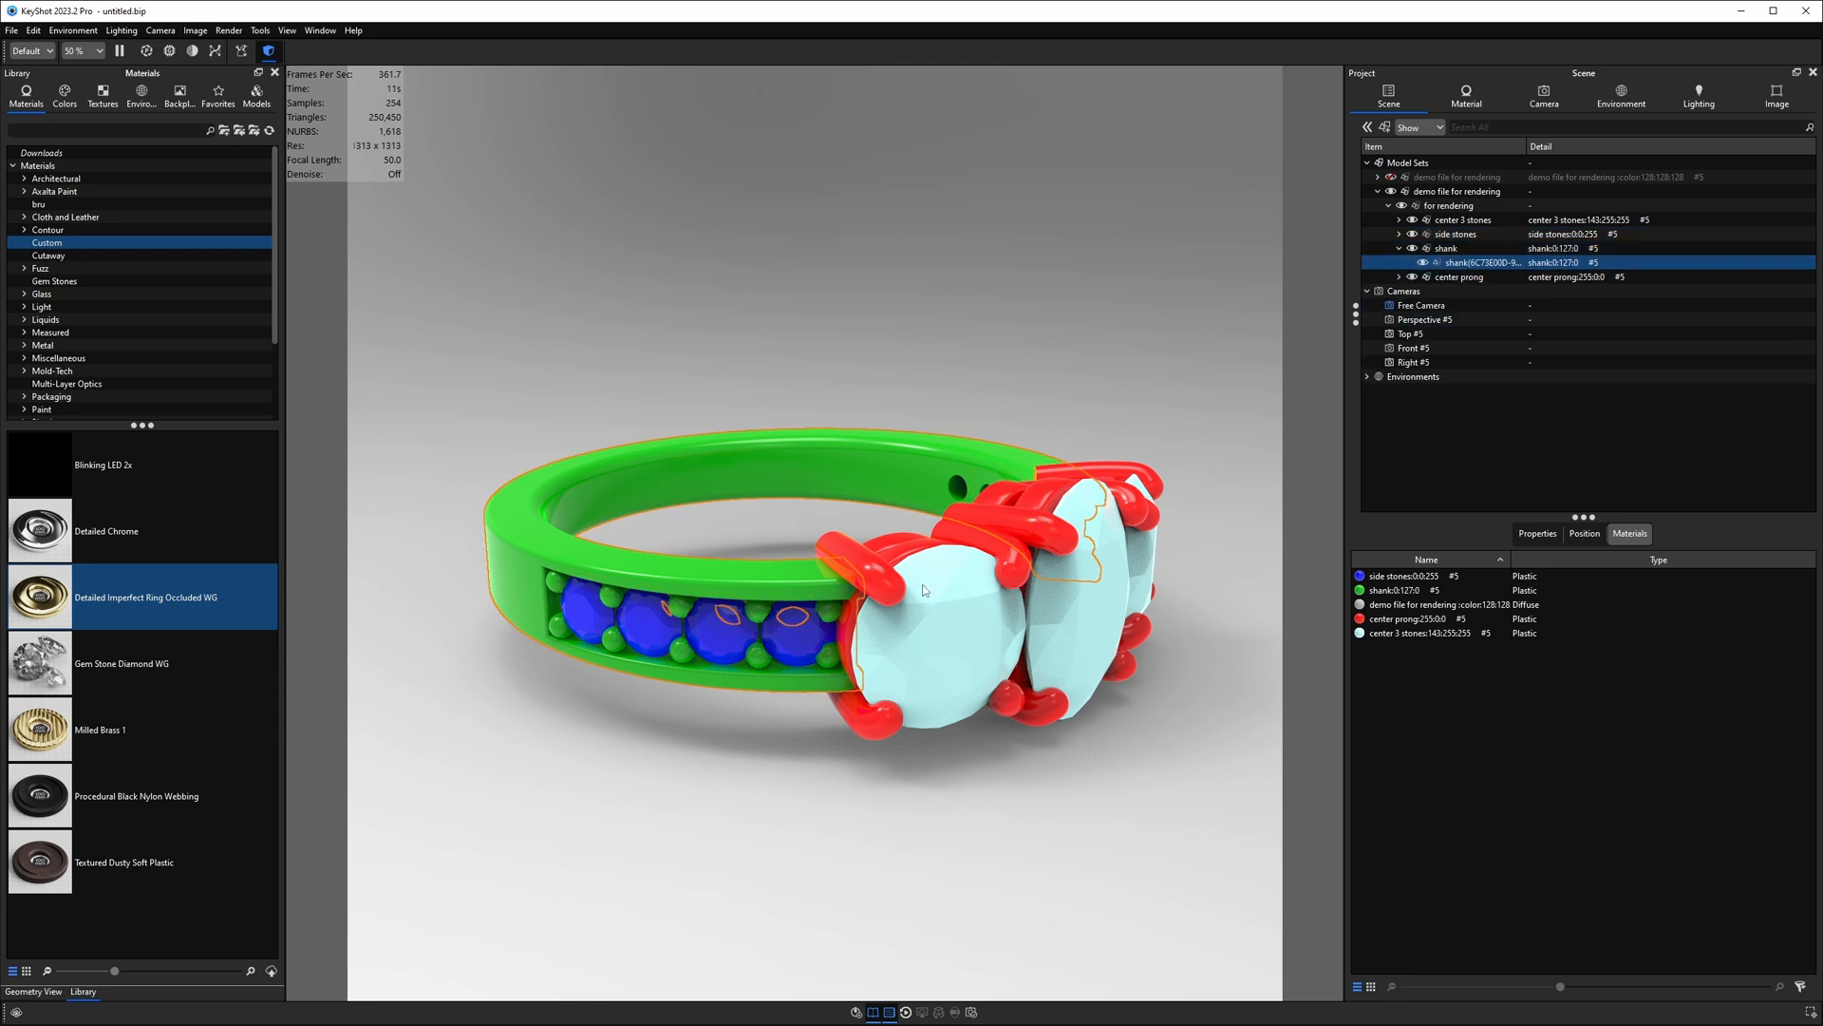
pyautogui.moveTo(924, 589); pyautogui.dragTo(850, 532)
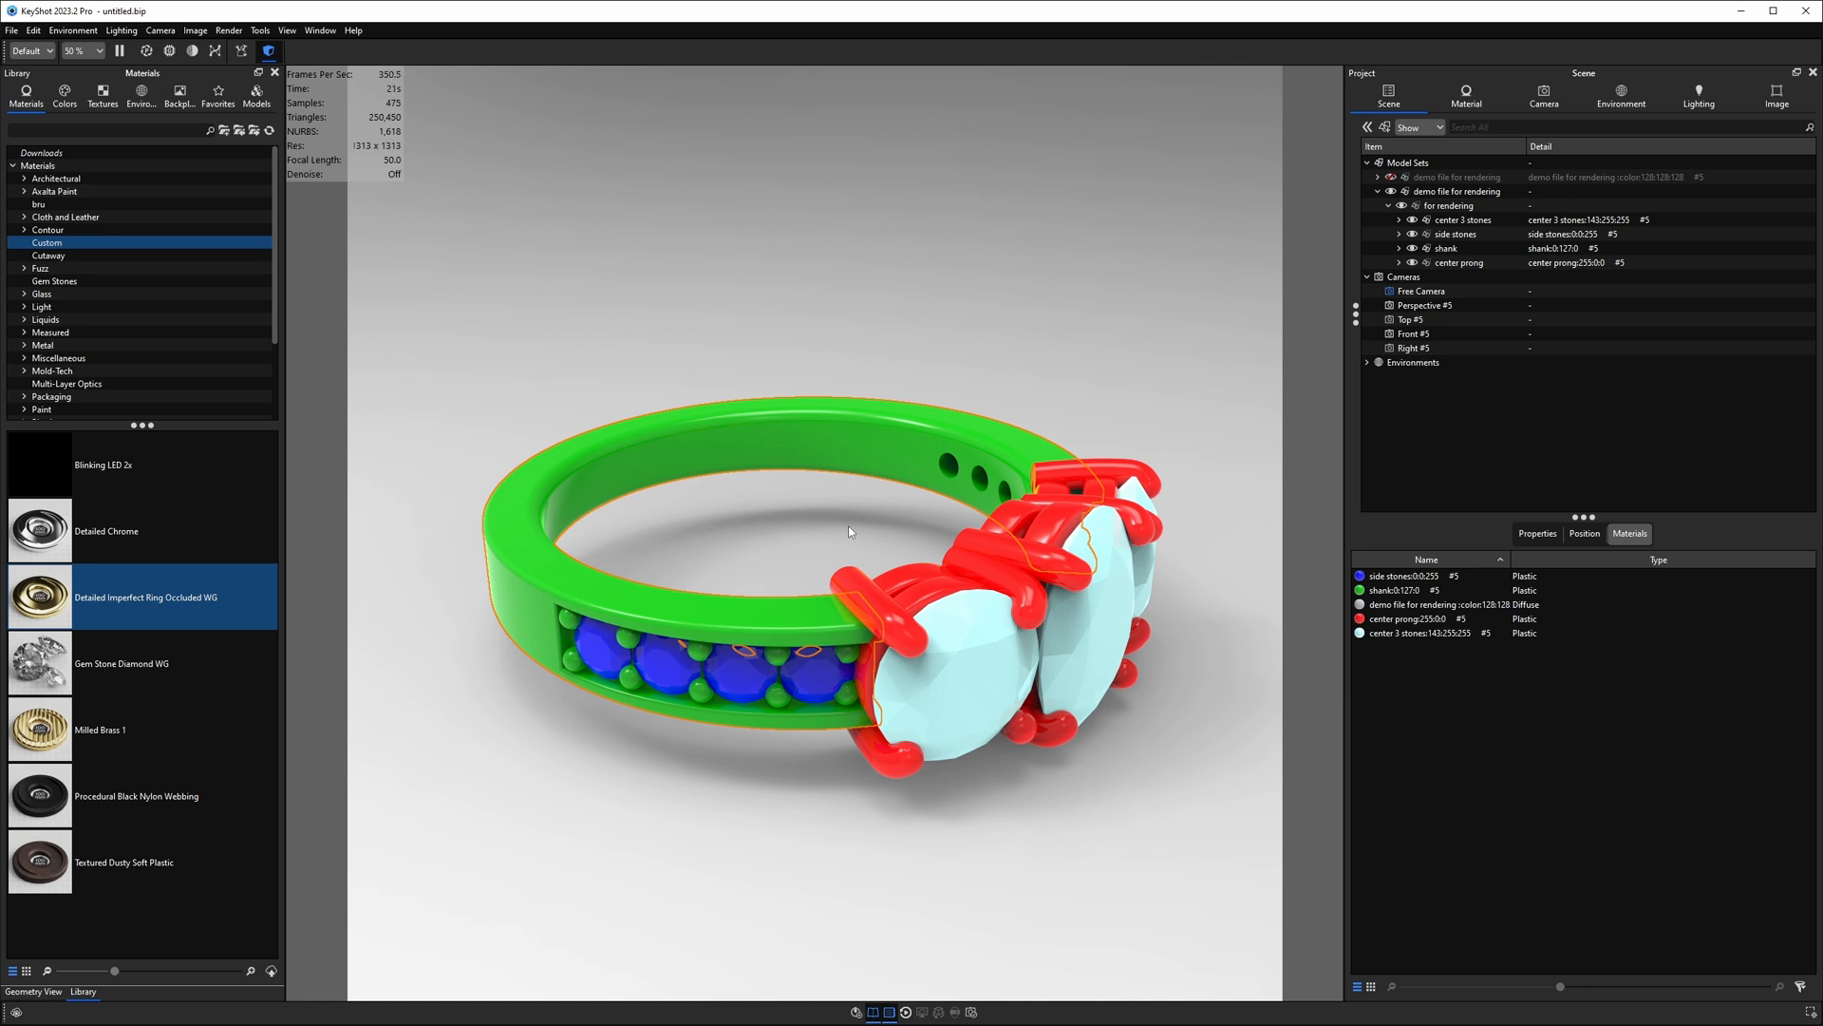
# Step: Hide and lock the 3DM model, and make the STP model visible with its parts listed
pyautogui.click(1393, 194)
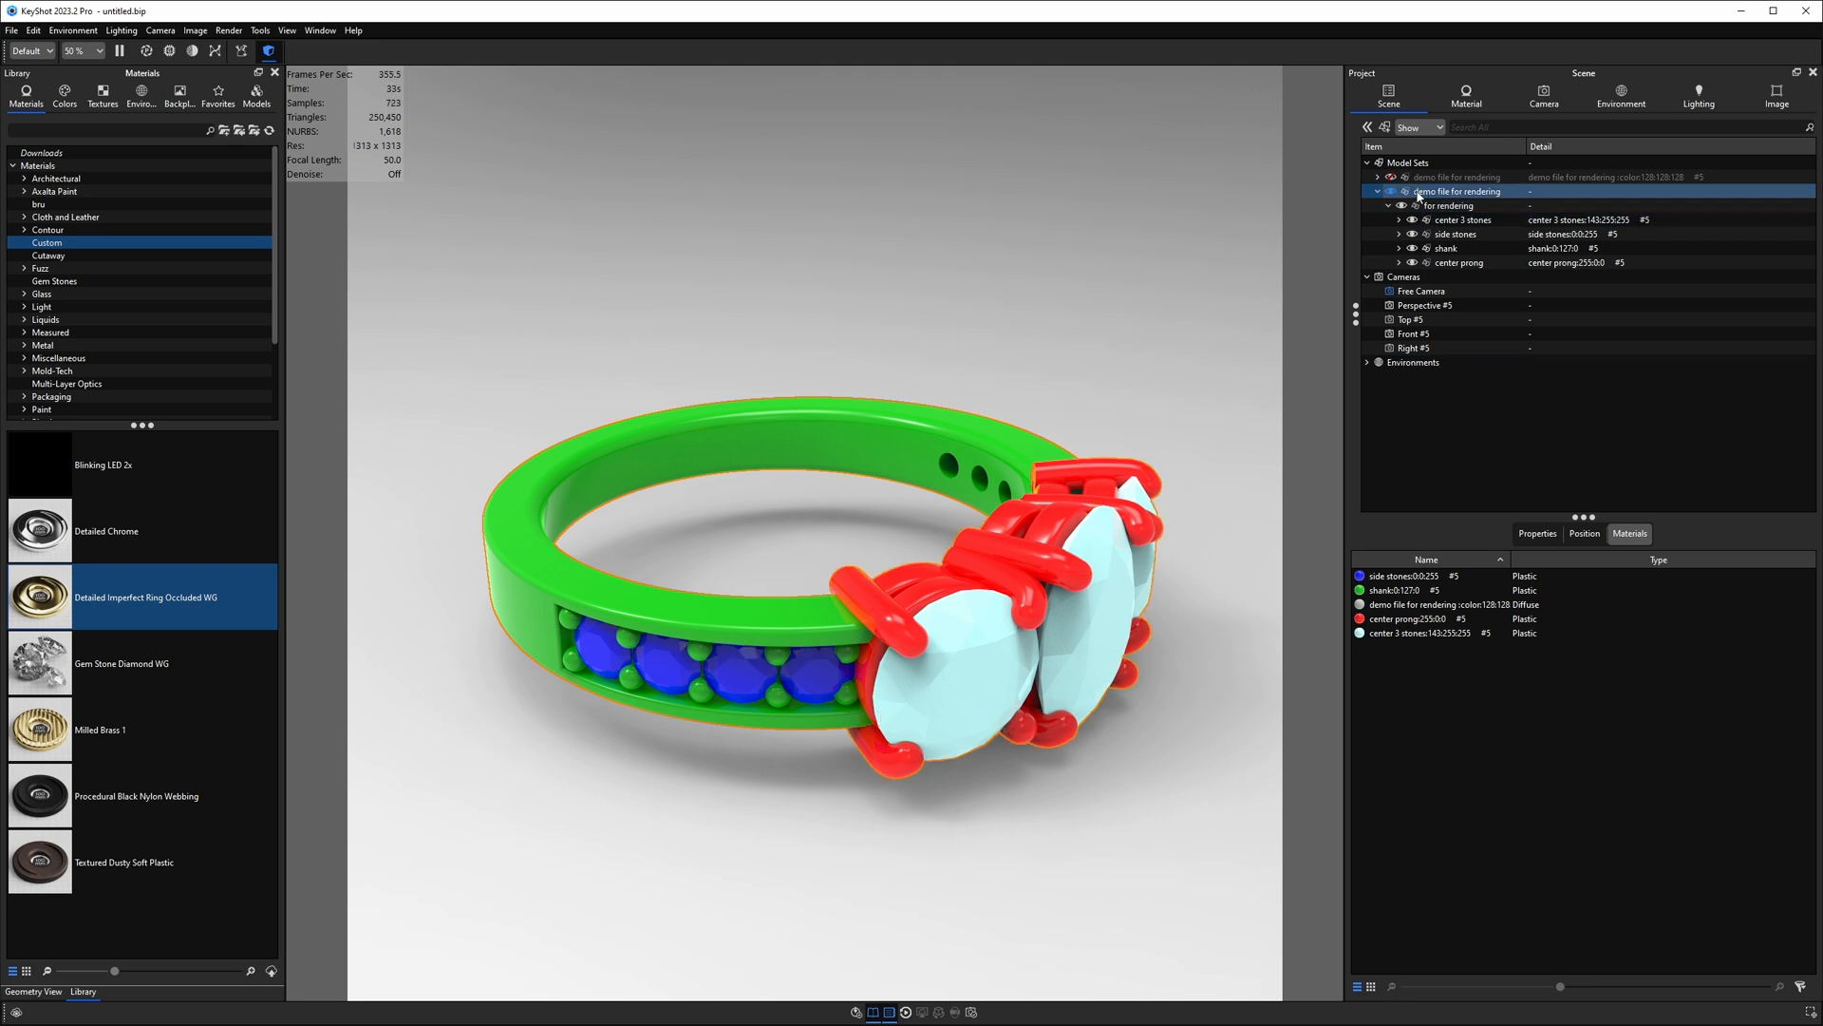
pyautogui.rightClick(1419, 194)
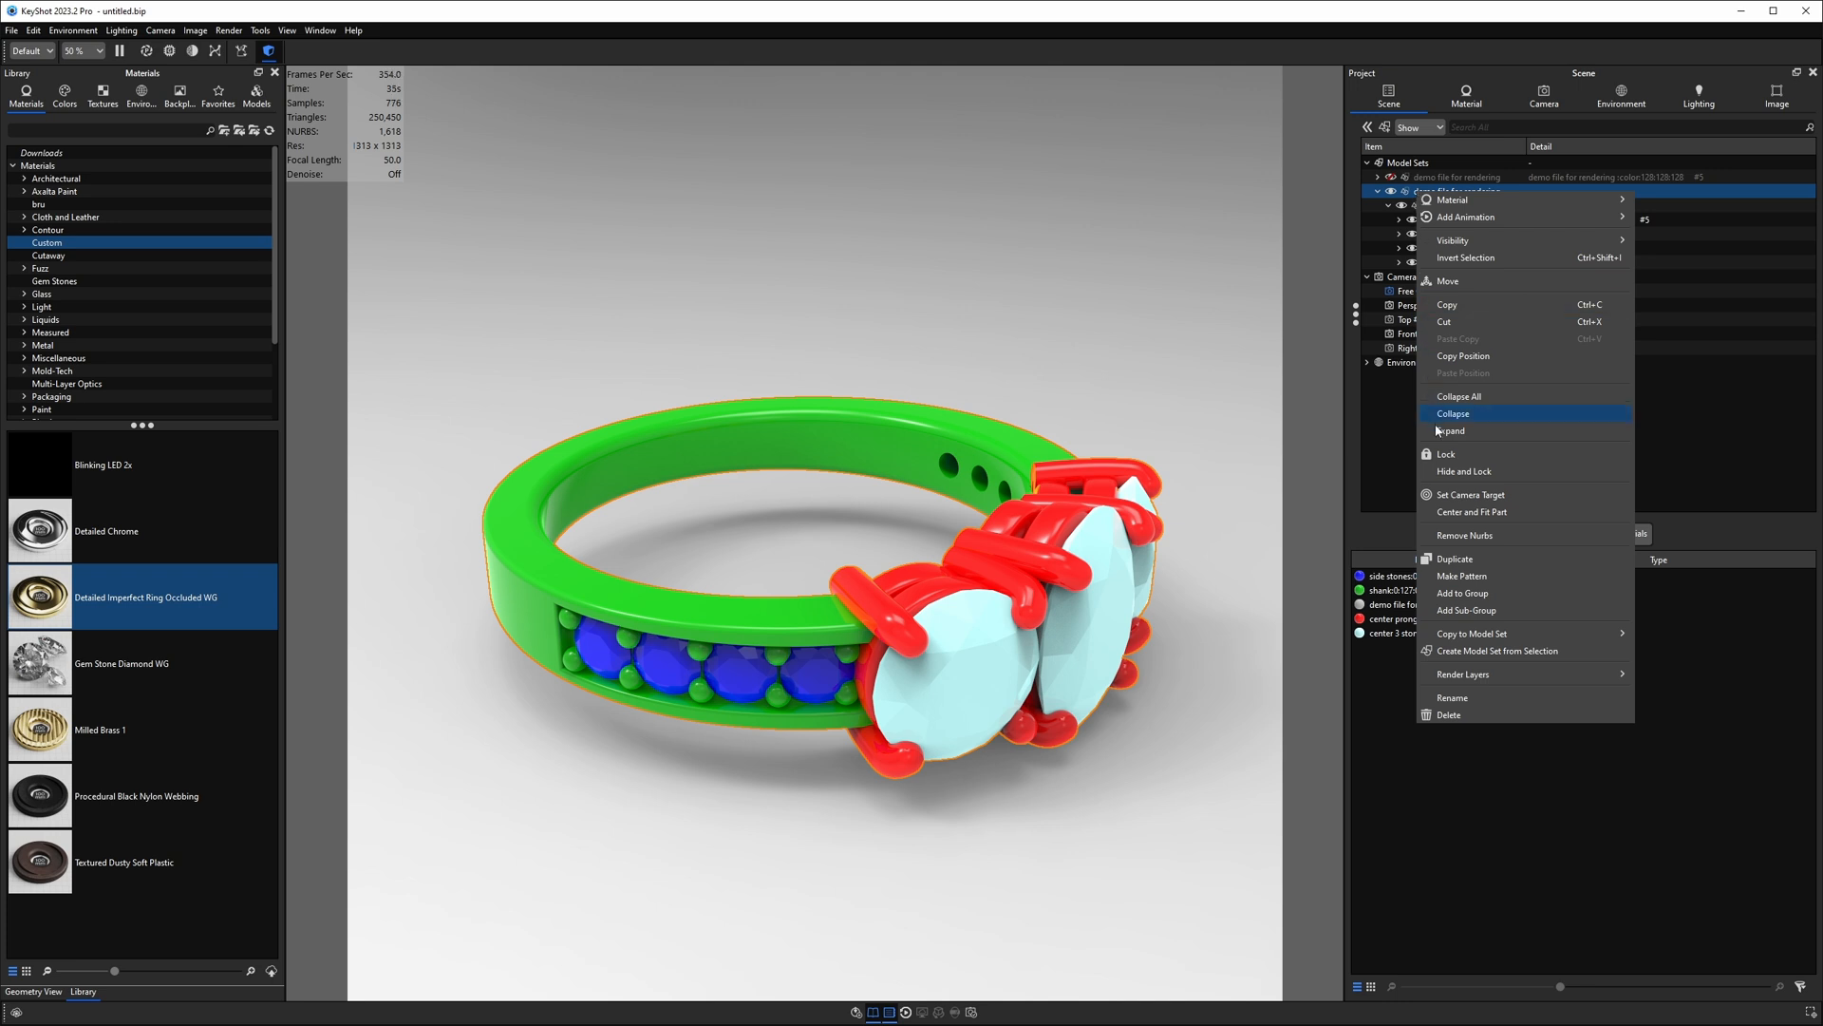
pyautogui.click(1464, 471)
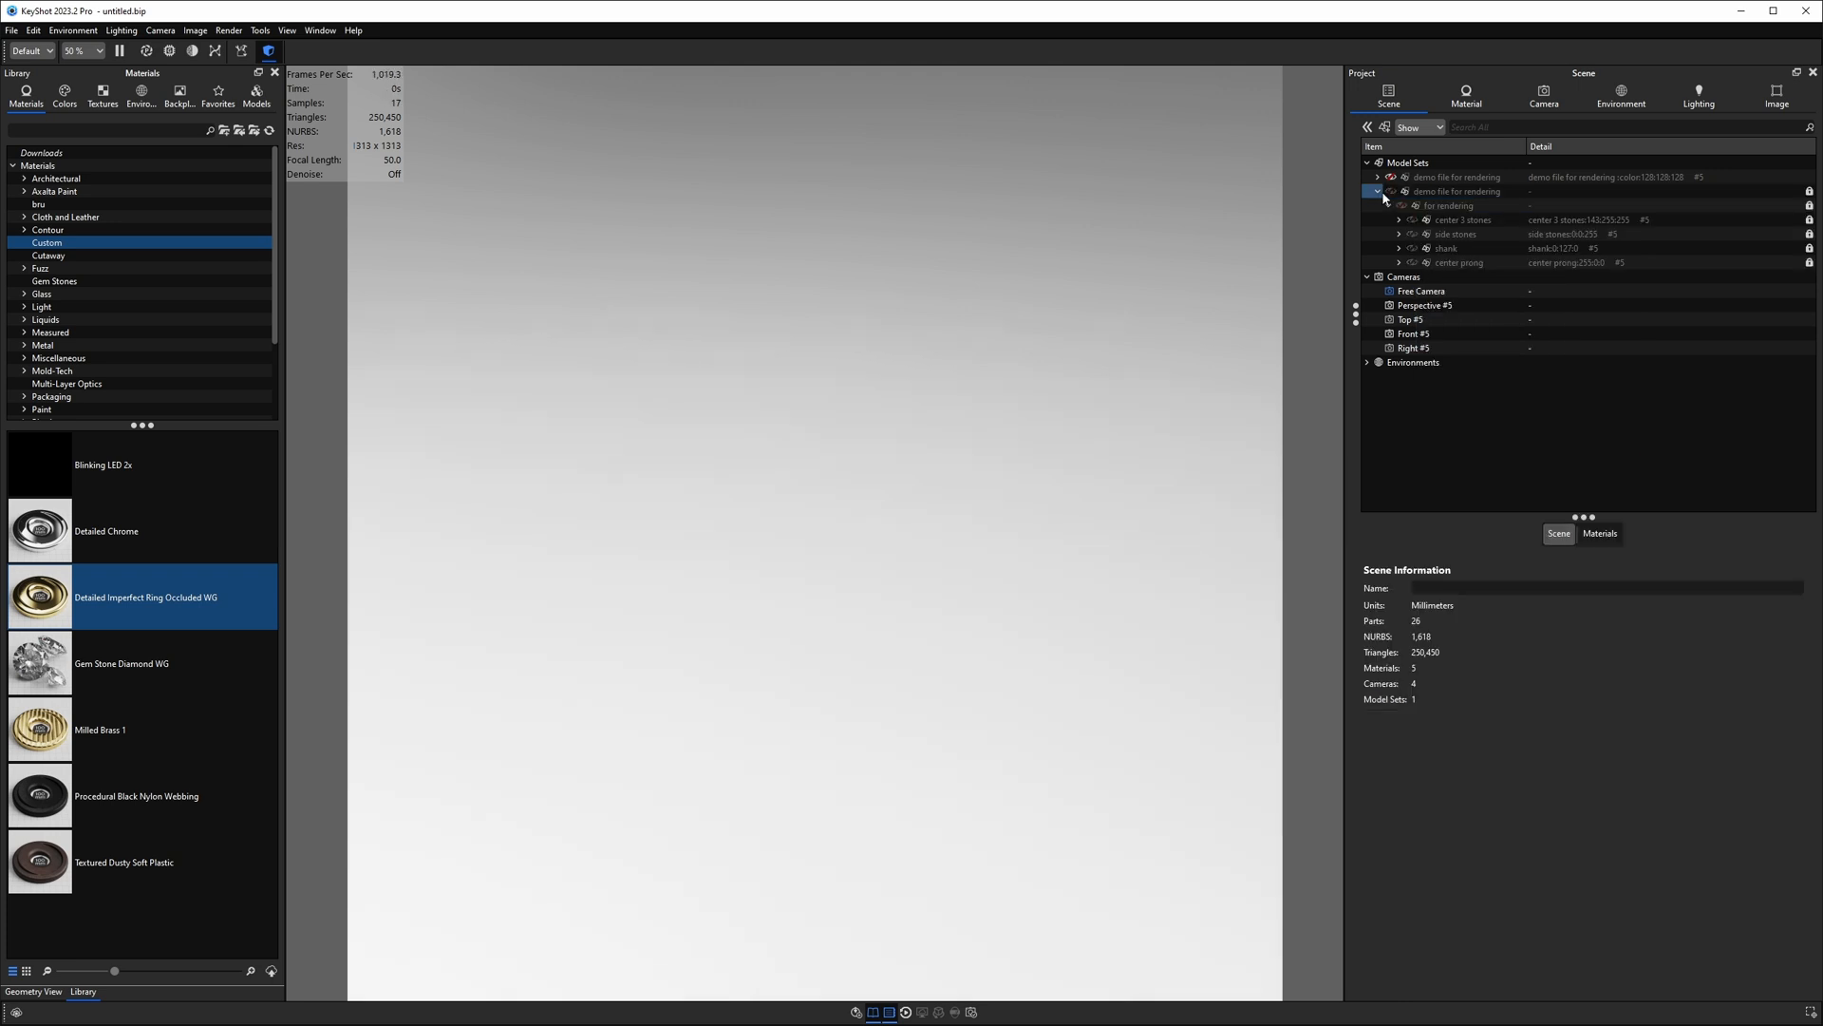
pyautogui.click(1392, 177)
pyautogui.moveTo(920, 596); pyautogui.dragTo(987, 482)
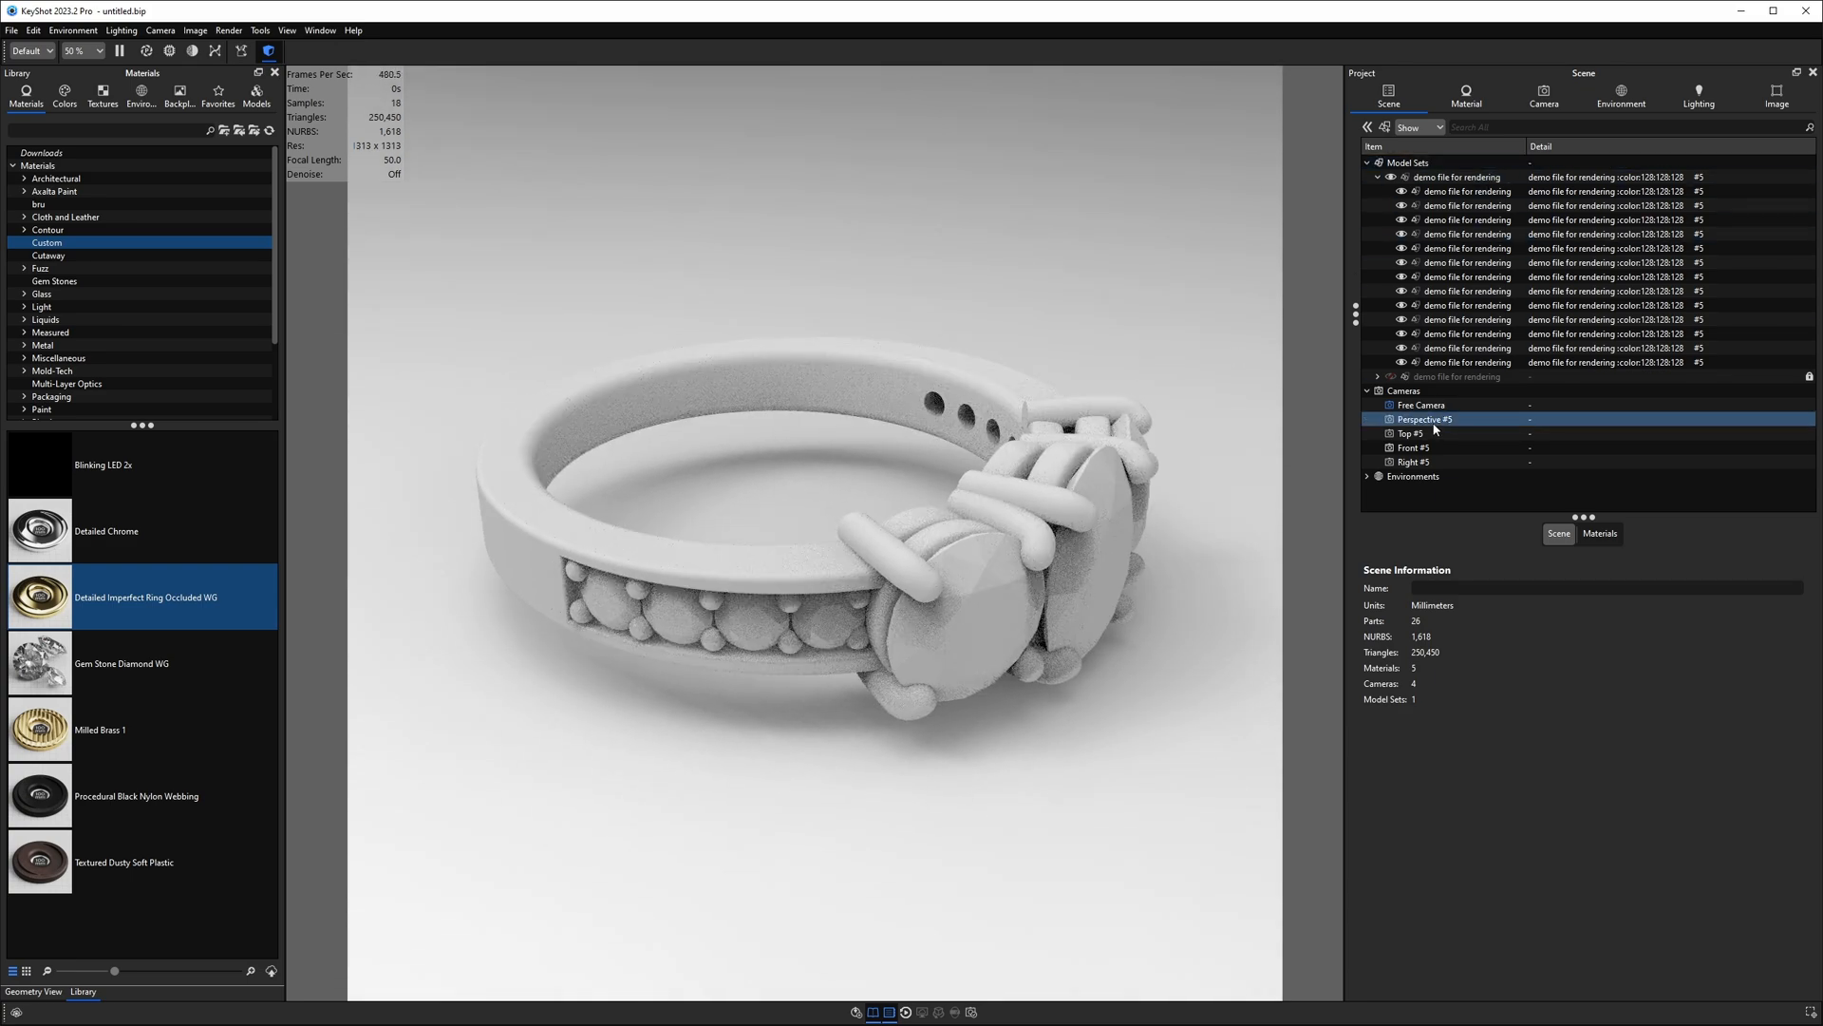
# Step: Rename the STP model's shank and center prong parts as Metal
pyautogui.click(927, 378)
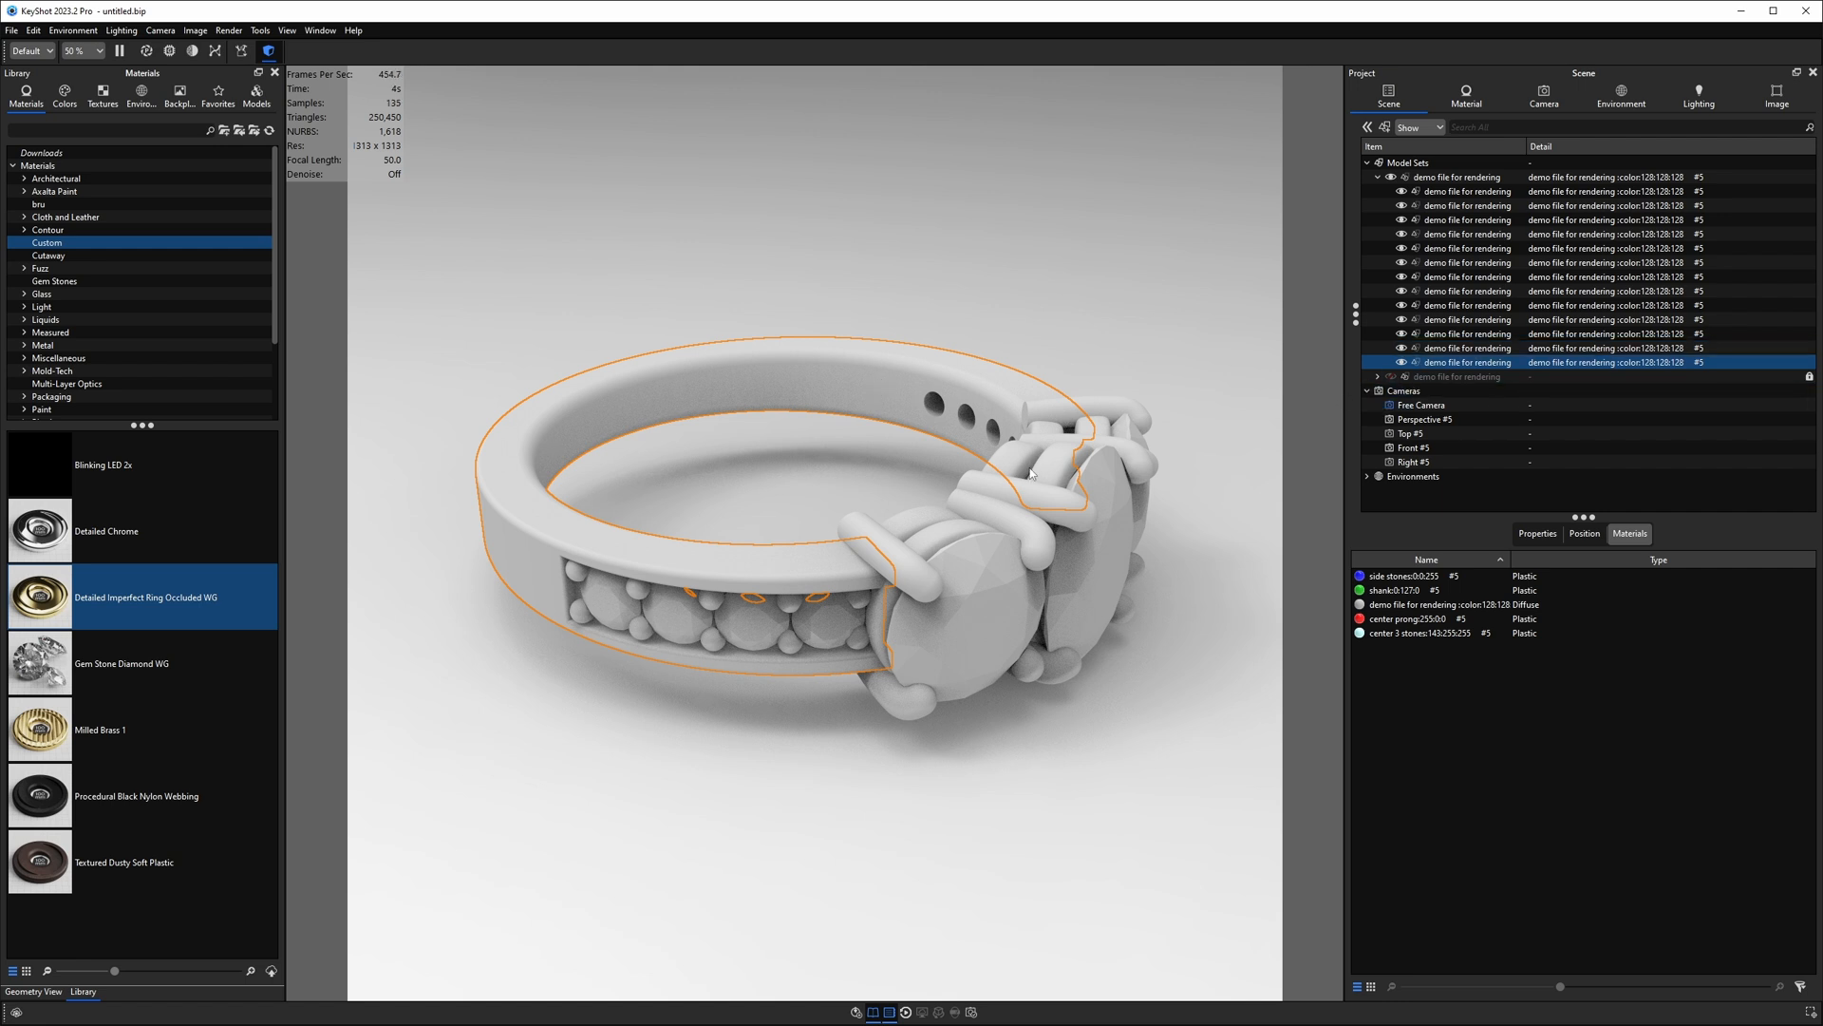
pyautogui.click(973, 510)
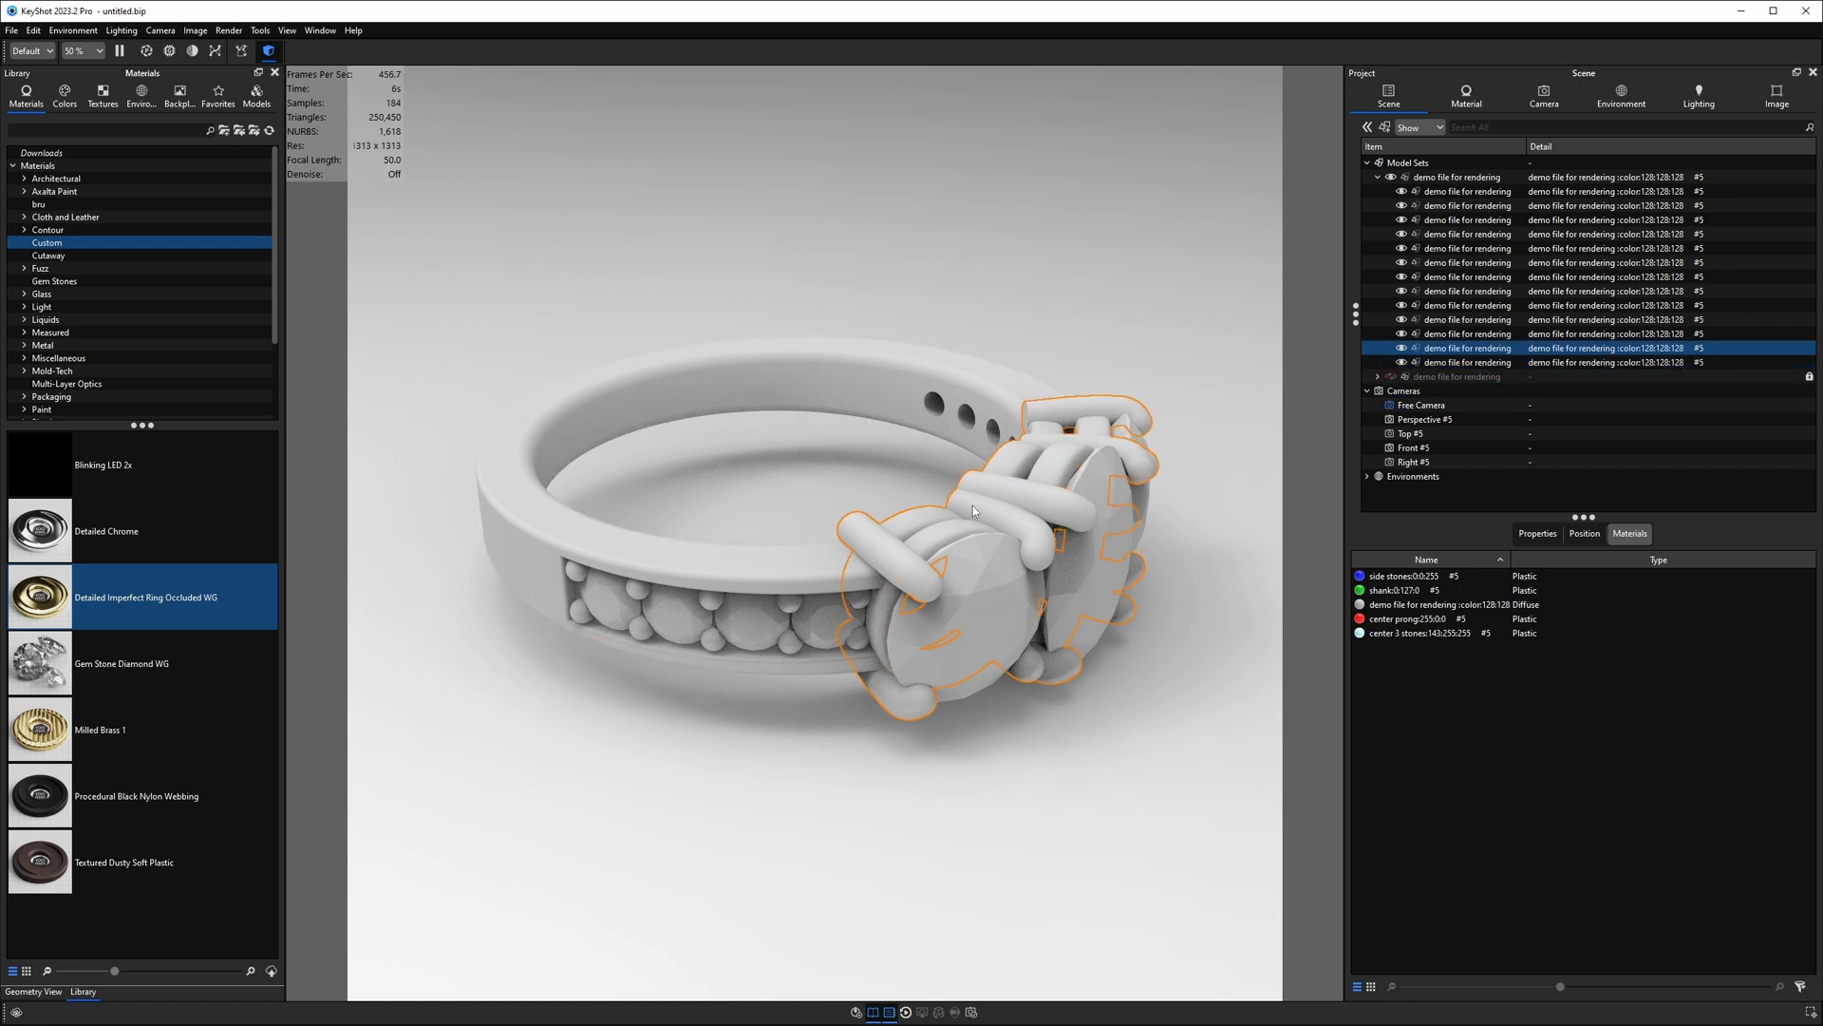
pyautogui.keyDown('ctrl'); pyautogui.click(1470, 366); pyautogui.keyUp('ctrl')
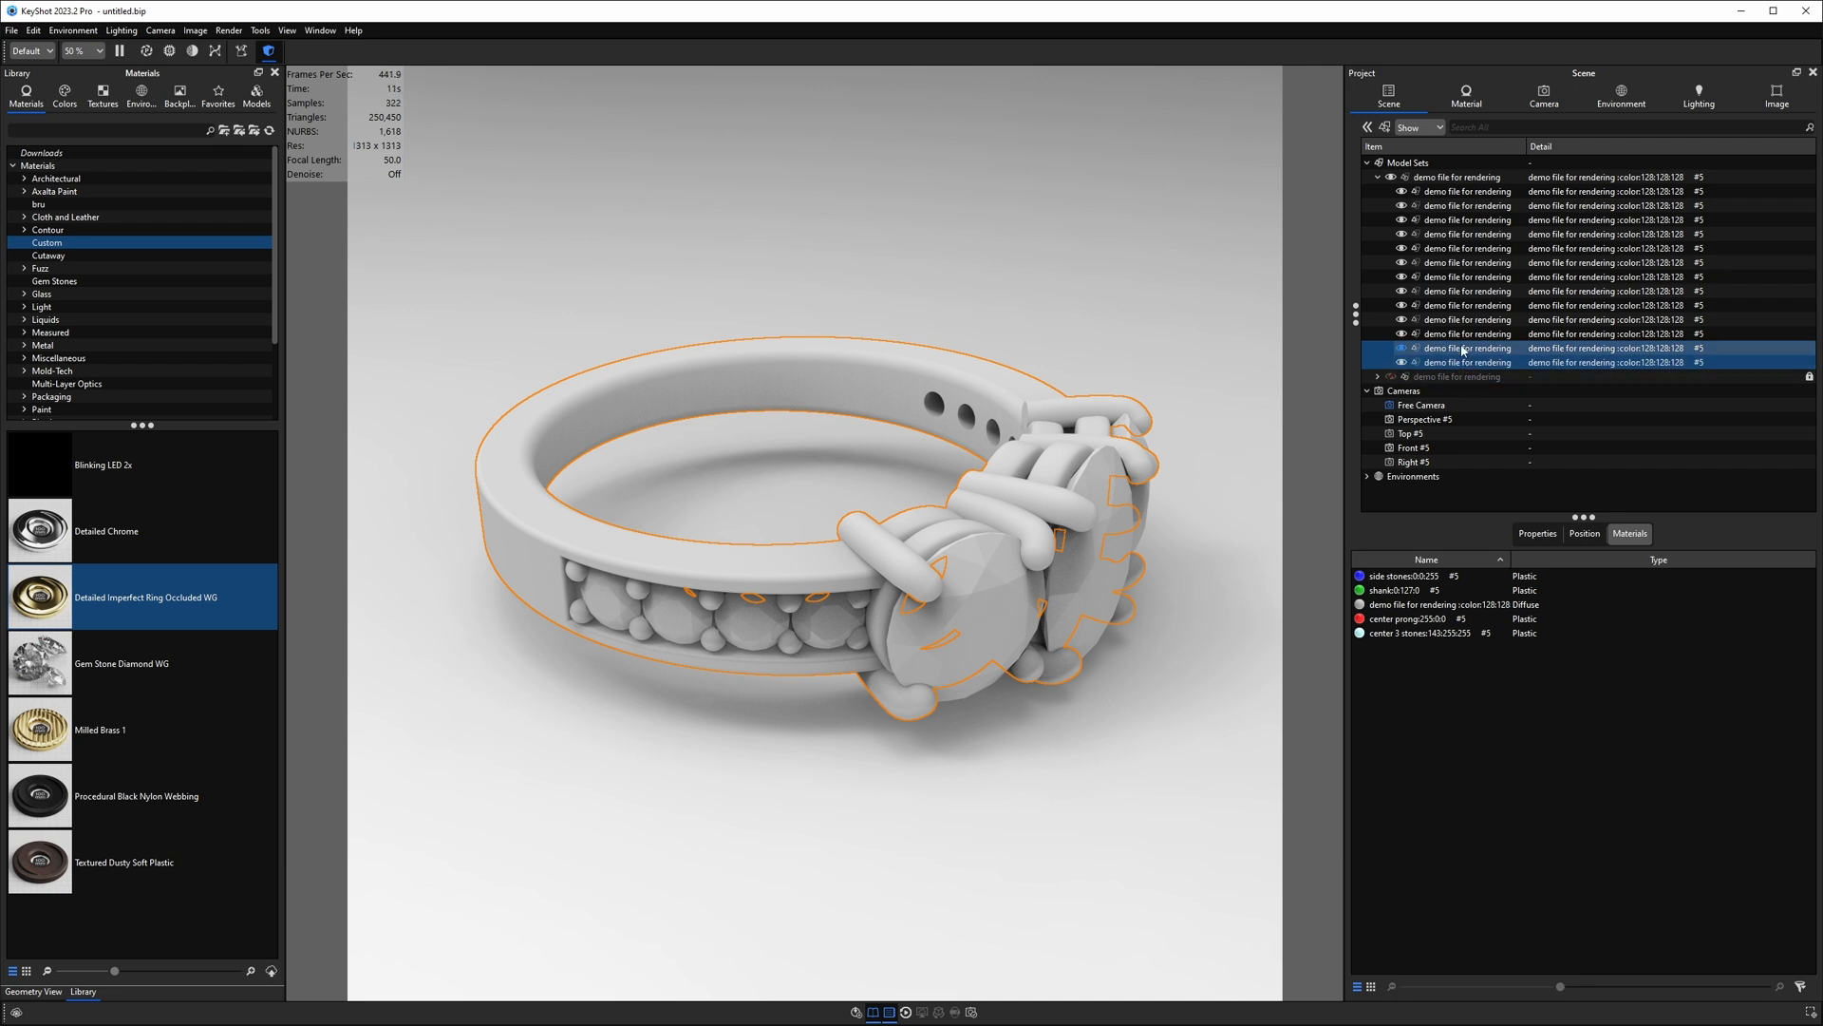
pyautogui.click(1533, 535)
pyautogui.click(1500, 589)
pyautogui.write('Metal')
pyautogui.press('Return')
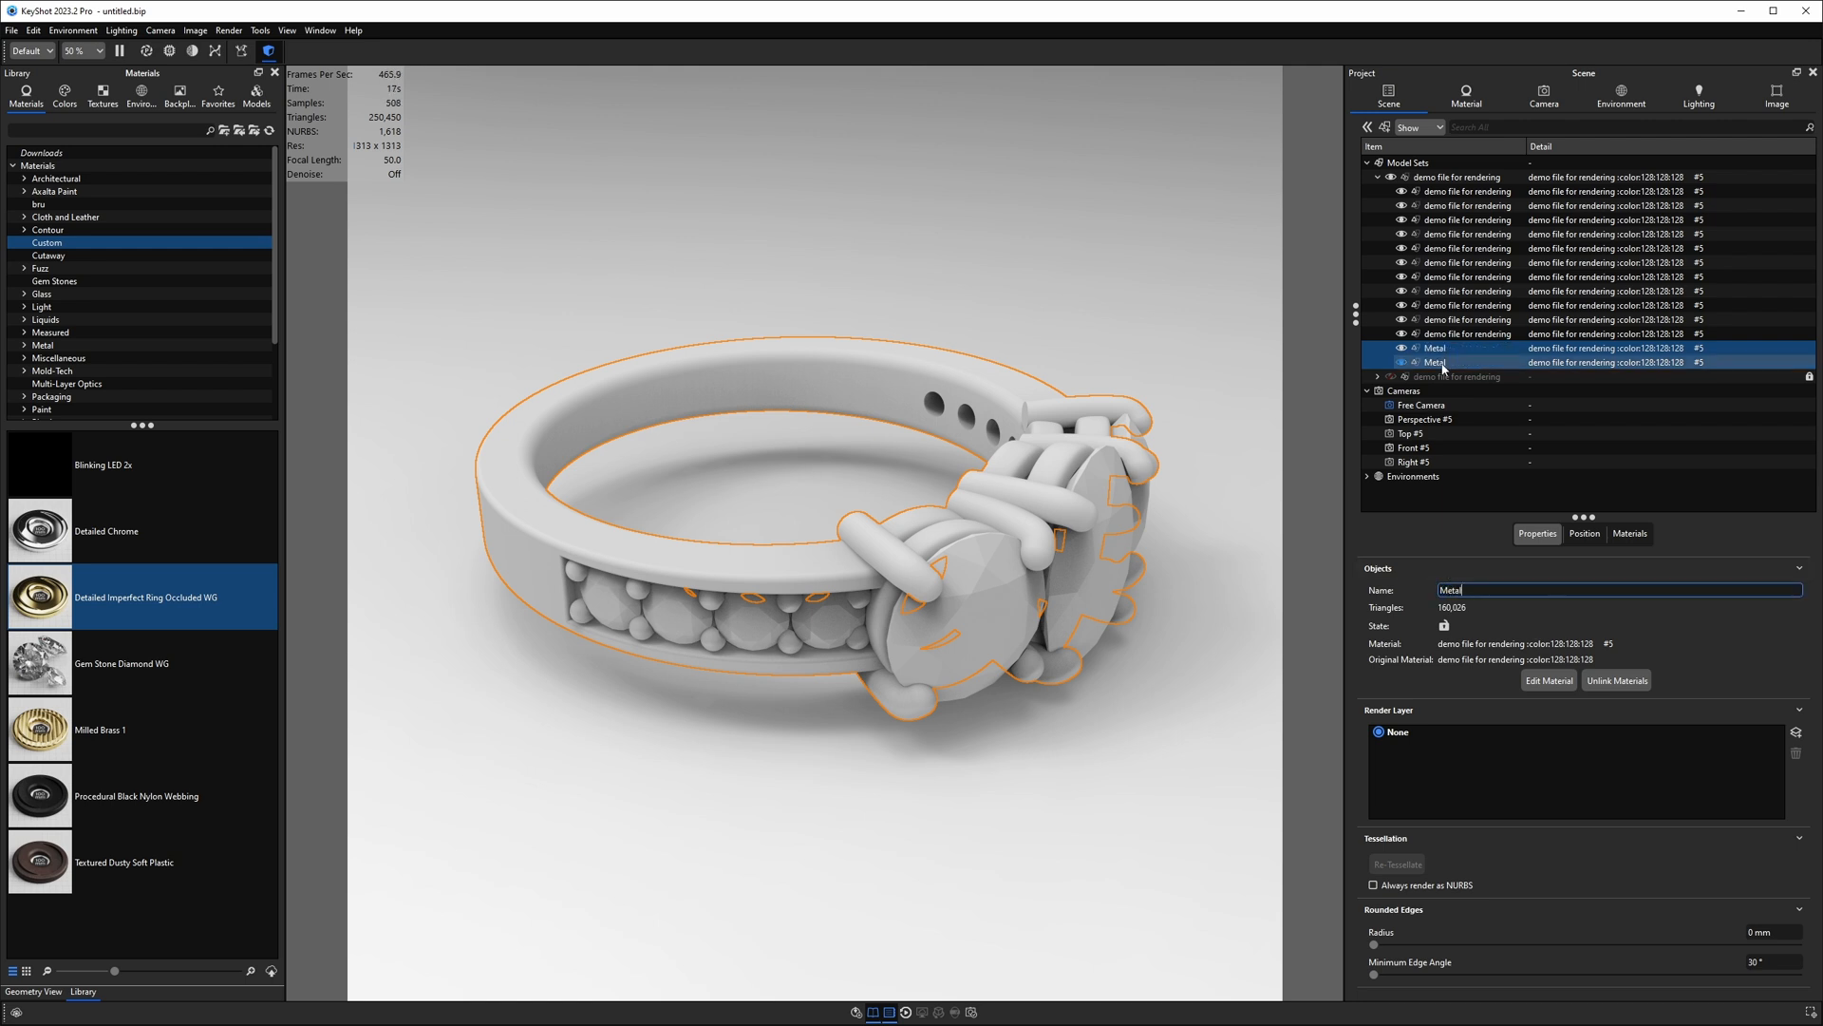
# Step: Rename all the remaining stone parts of the STP model as Diamond
pyautogui.click(1467, 333)
pyautogui.keyDown('shift'); pyautogui.click(1456, 191); pyautogui.keyUp('shift')
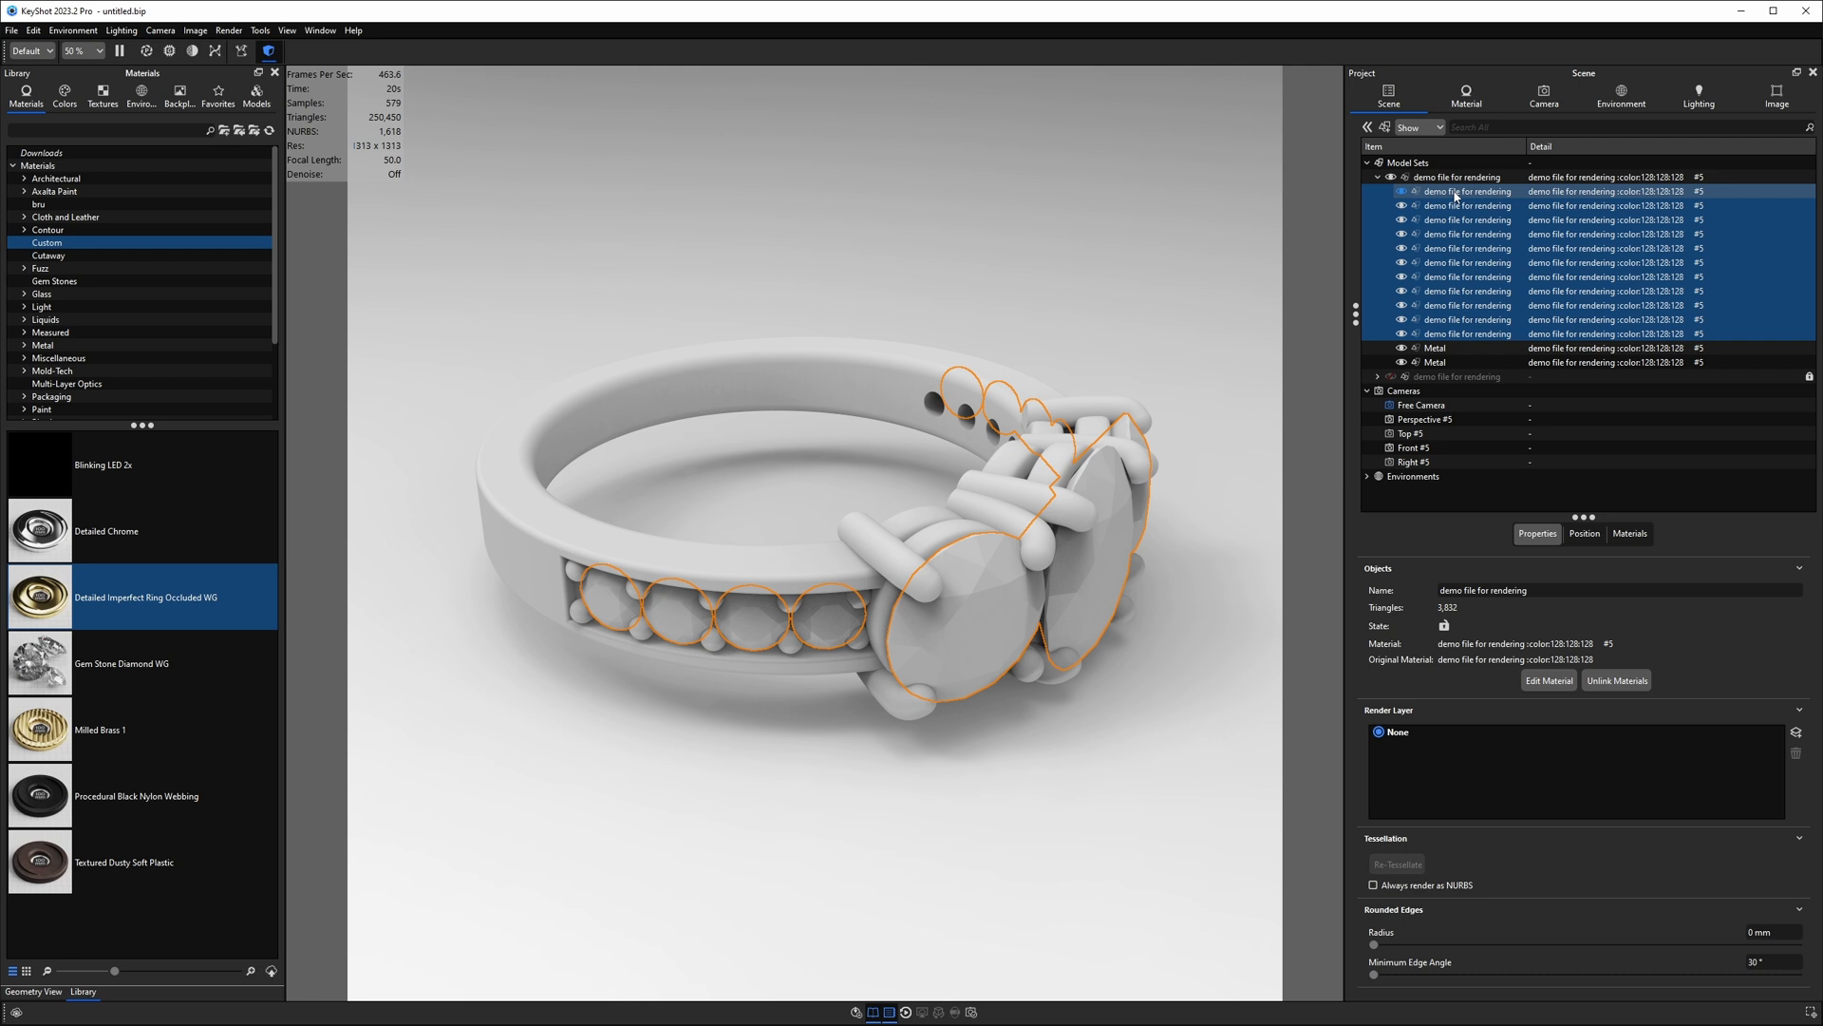
pyautogui.click(1449, 590)
pyautogui.write('Diamond')
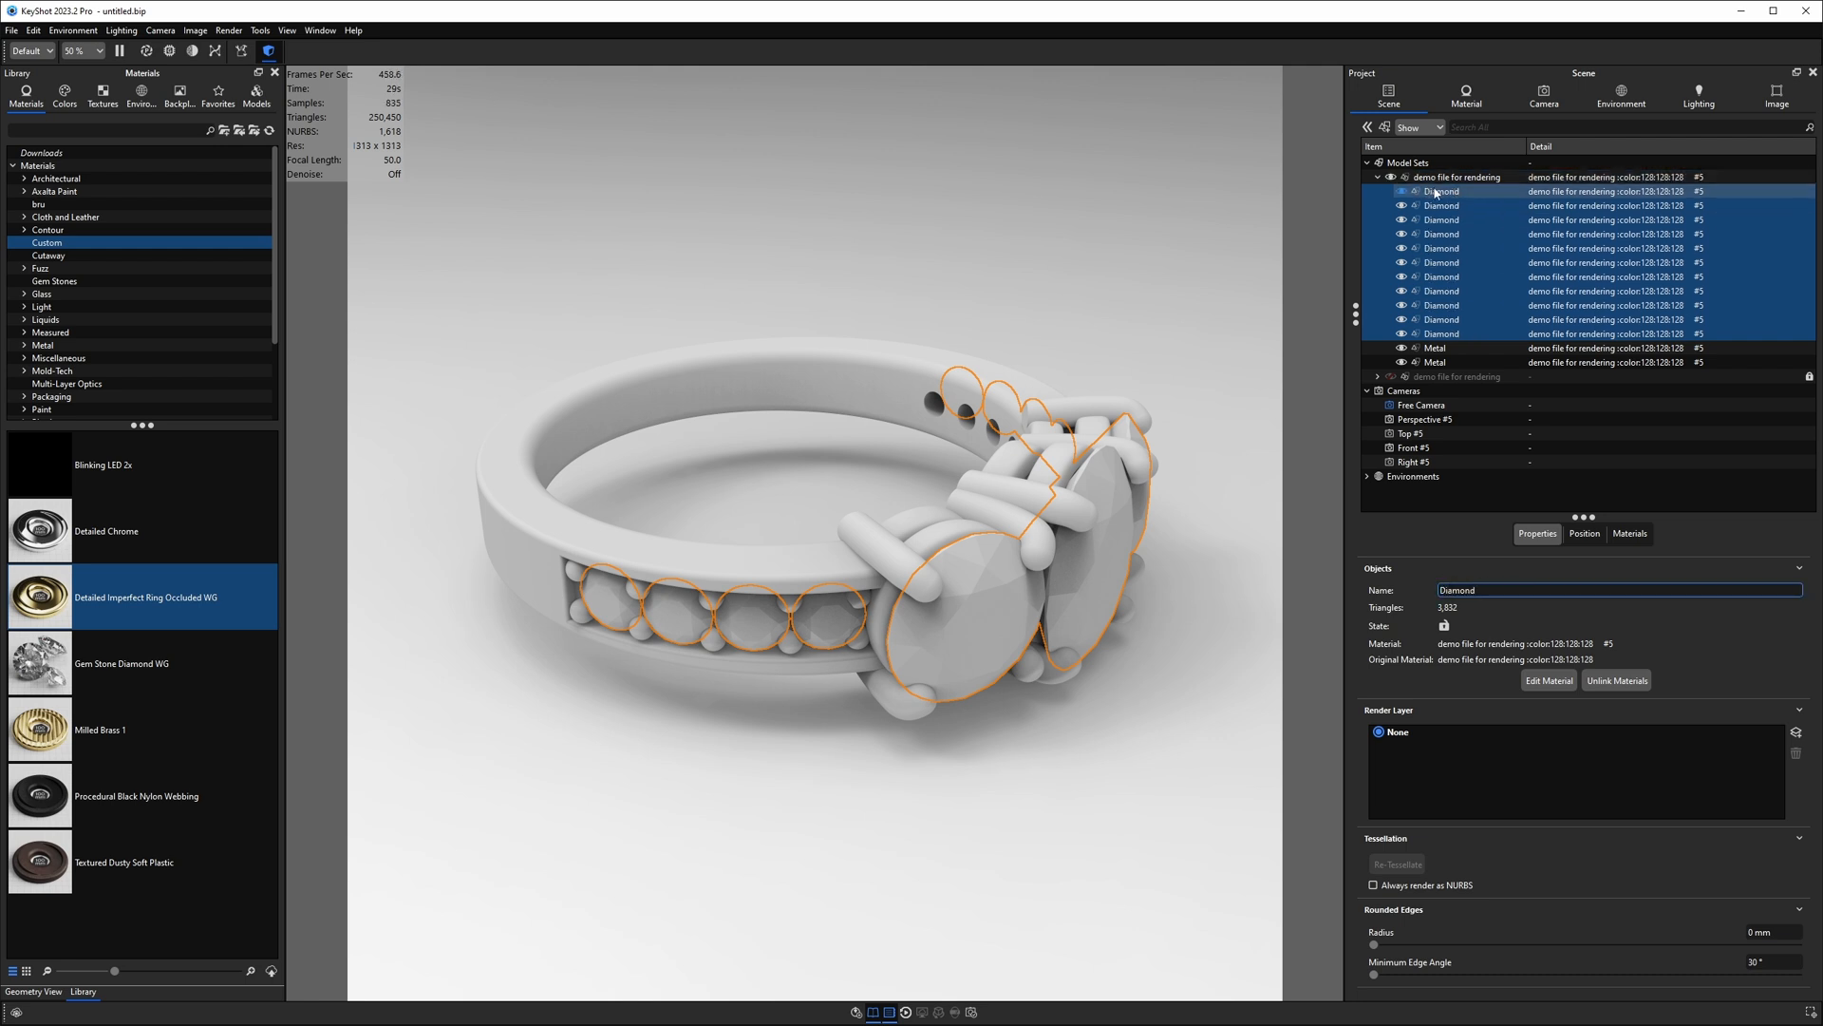
# Step: Isolate the materials of the selected Diamond parts from the metal parts
pyautogui.click(1430, 196)
pyautogui.rightClick(1429, 195)
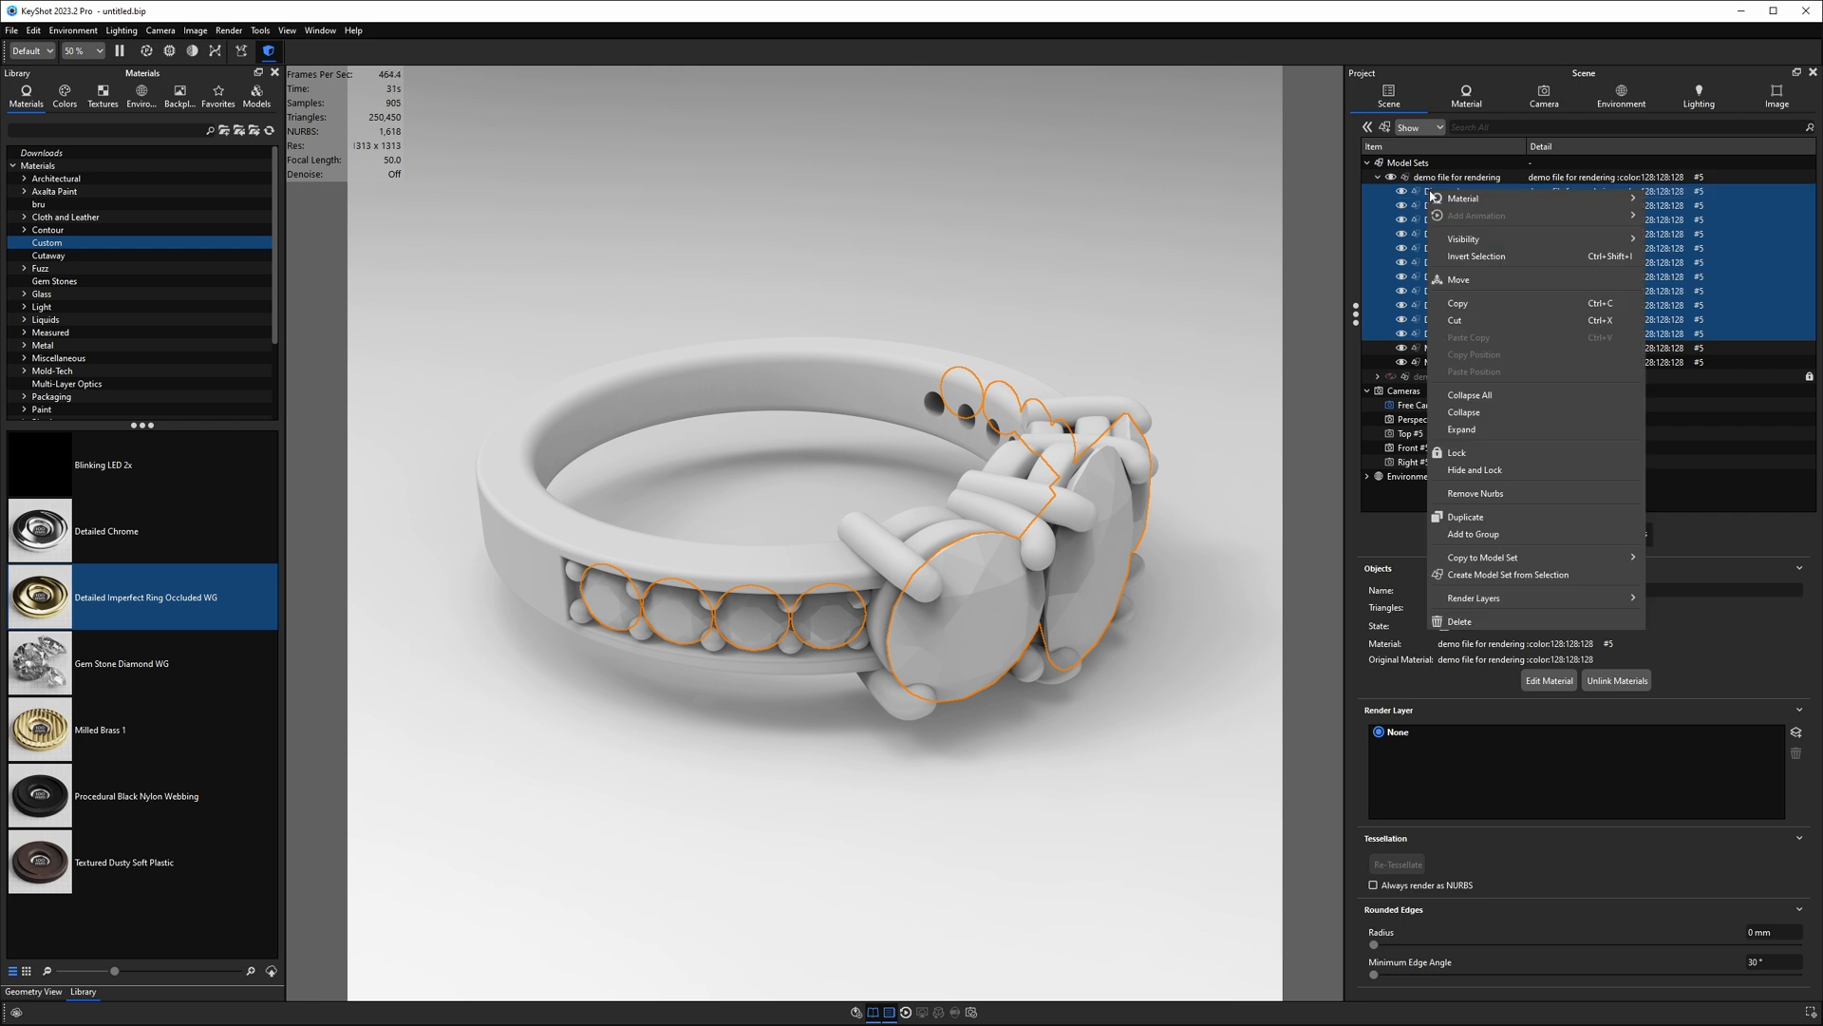
pyautogui.moveTo(1519, 198)
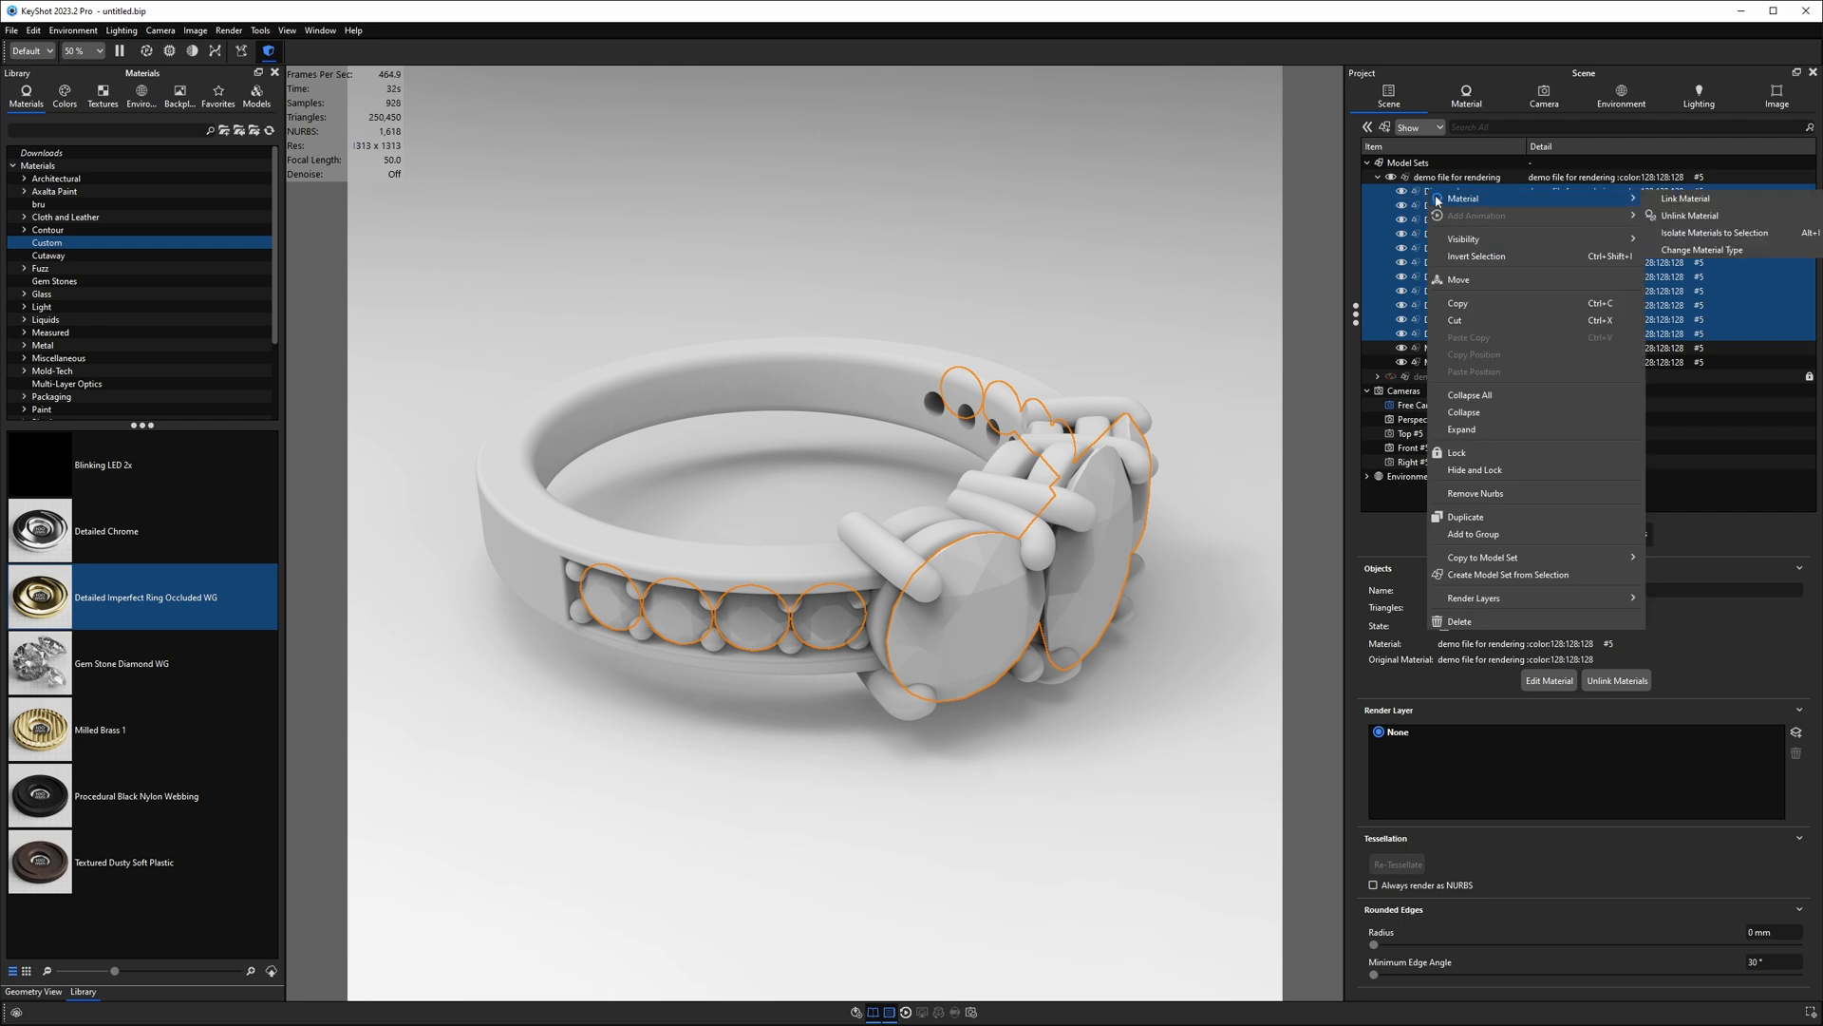
pyautogui.click(1681, 234)
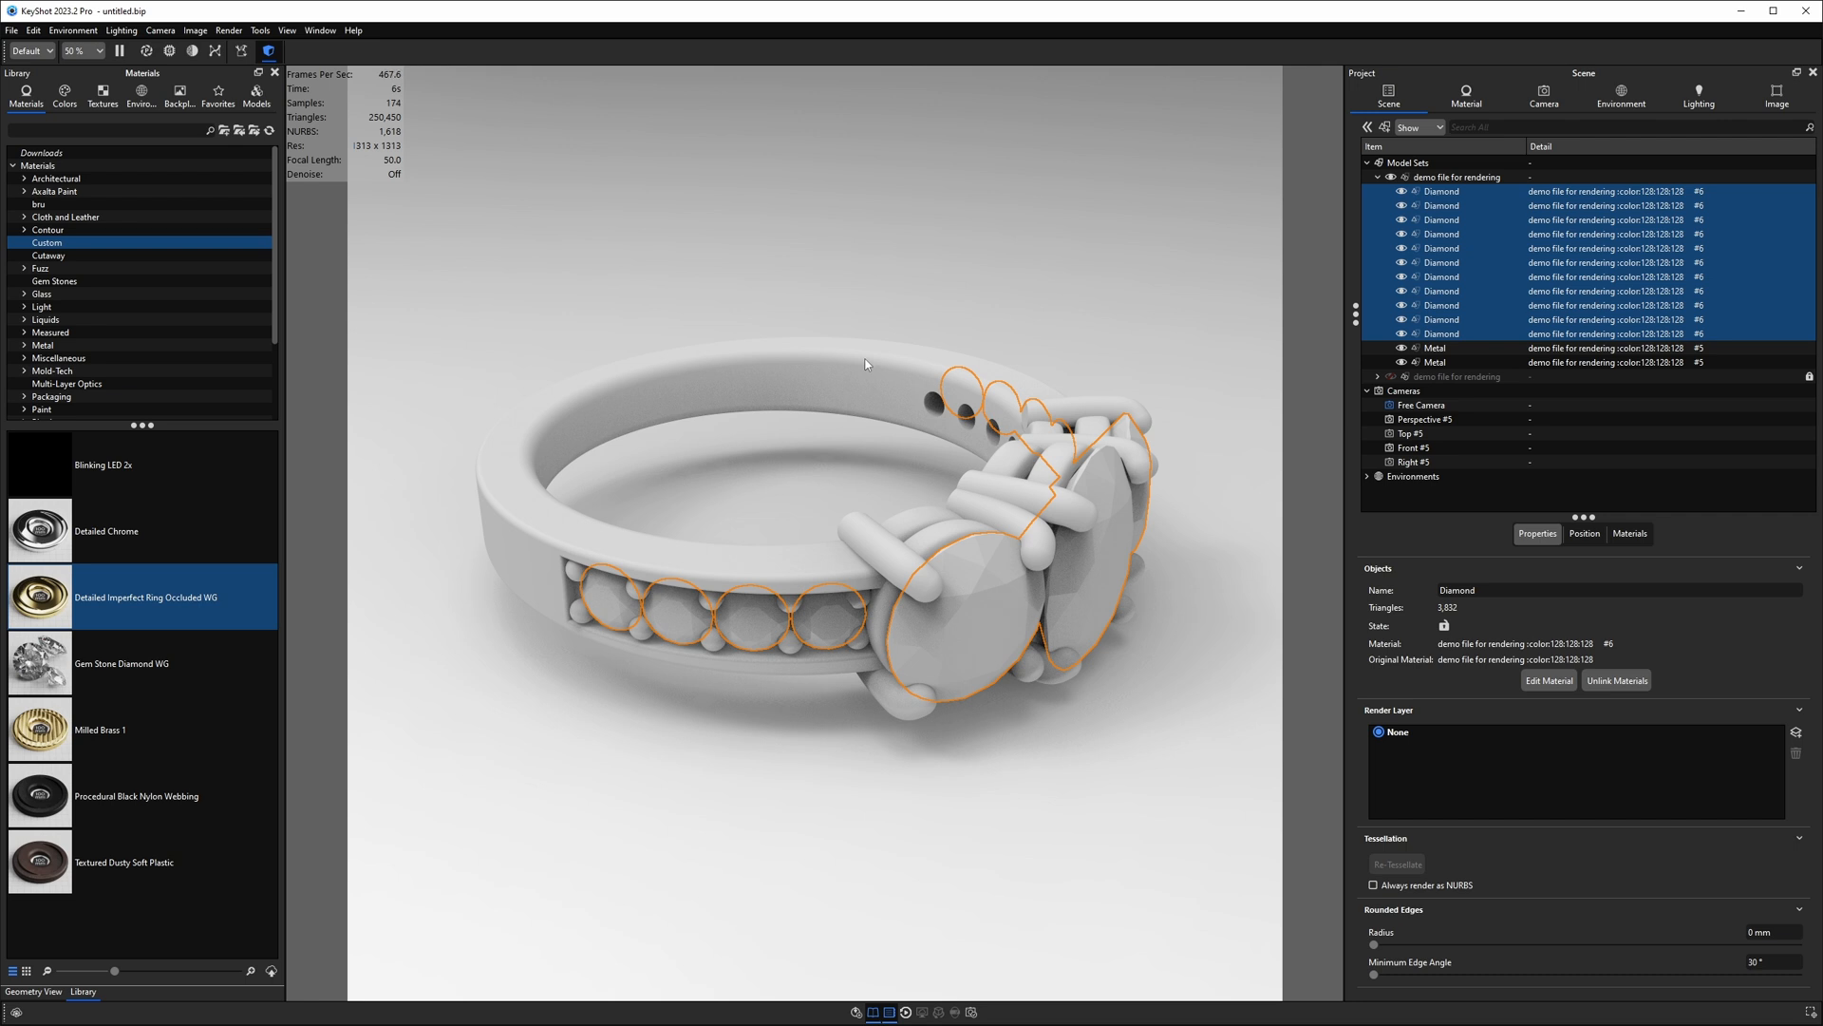
# Step: Deselect the diamonds and switch the real-time view to GPU rendering
pyautogui.click(847, 444)
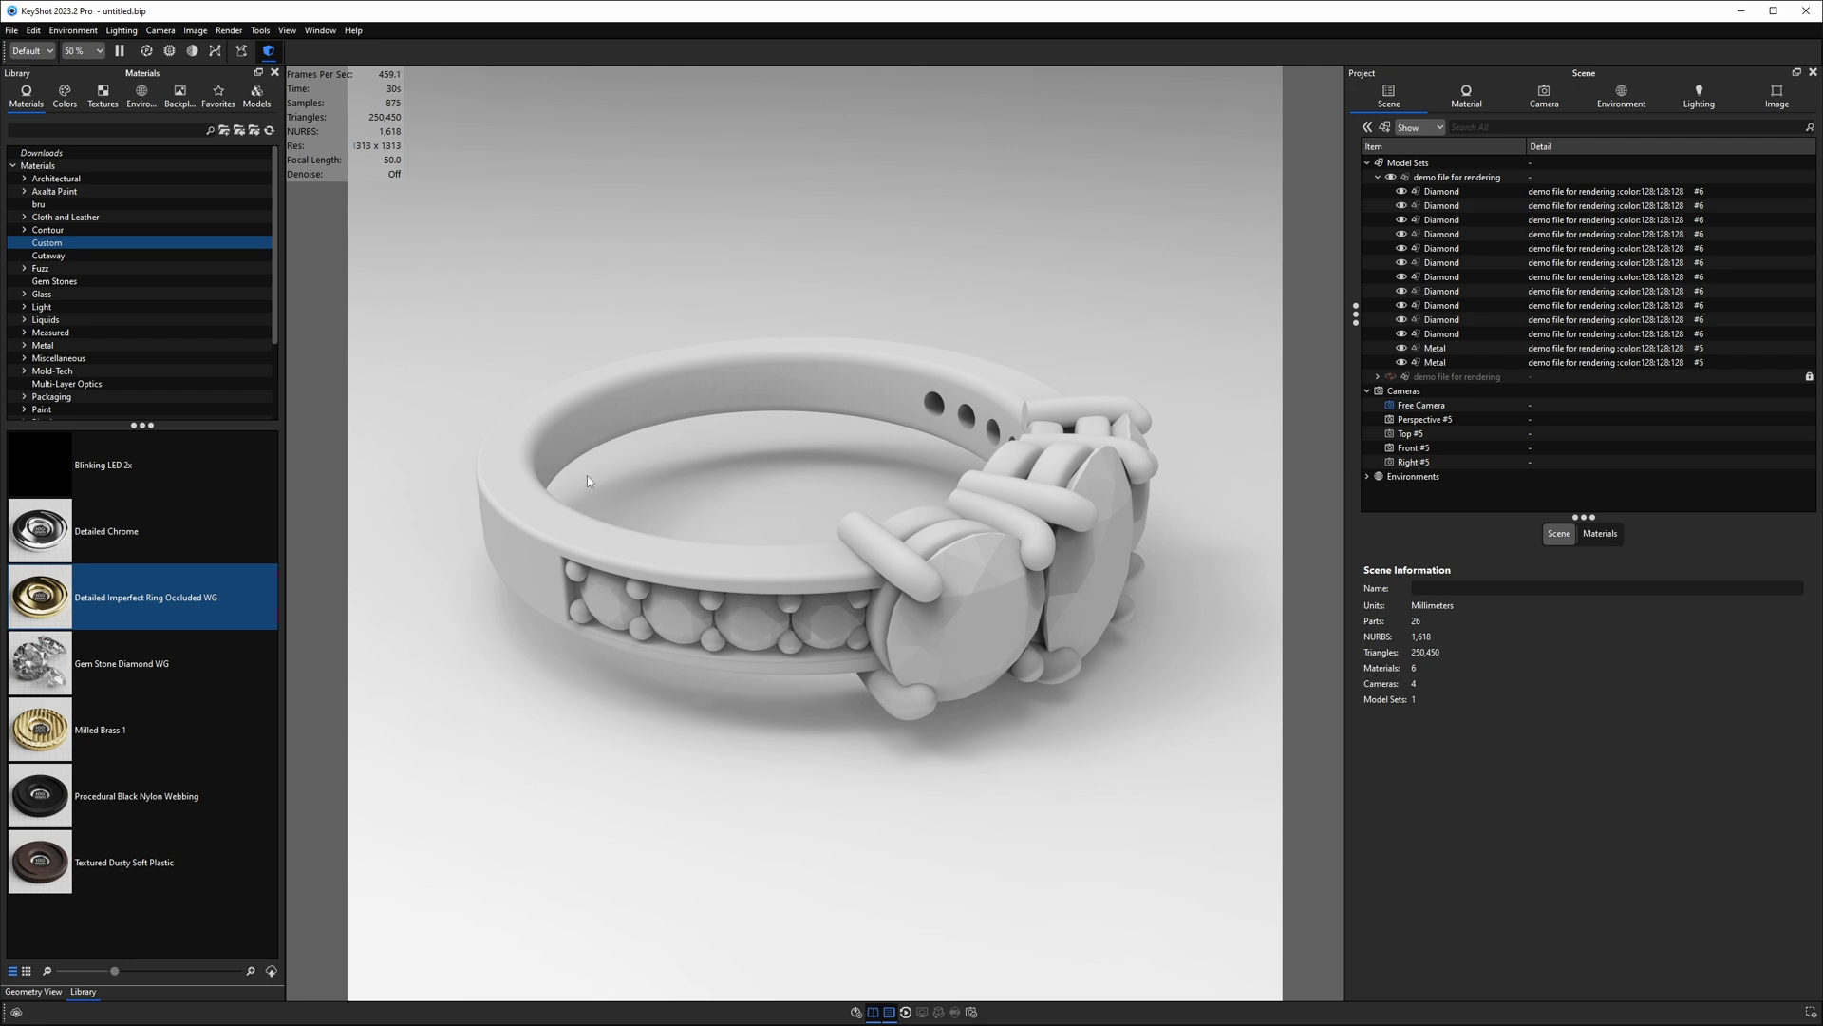
pyautogui.click(169, 50)
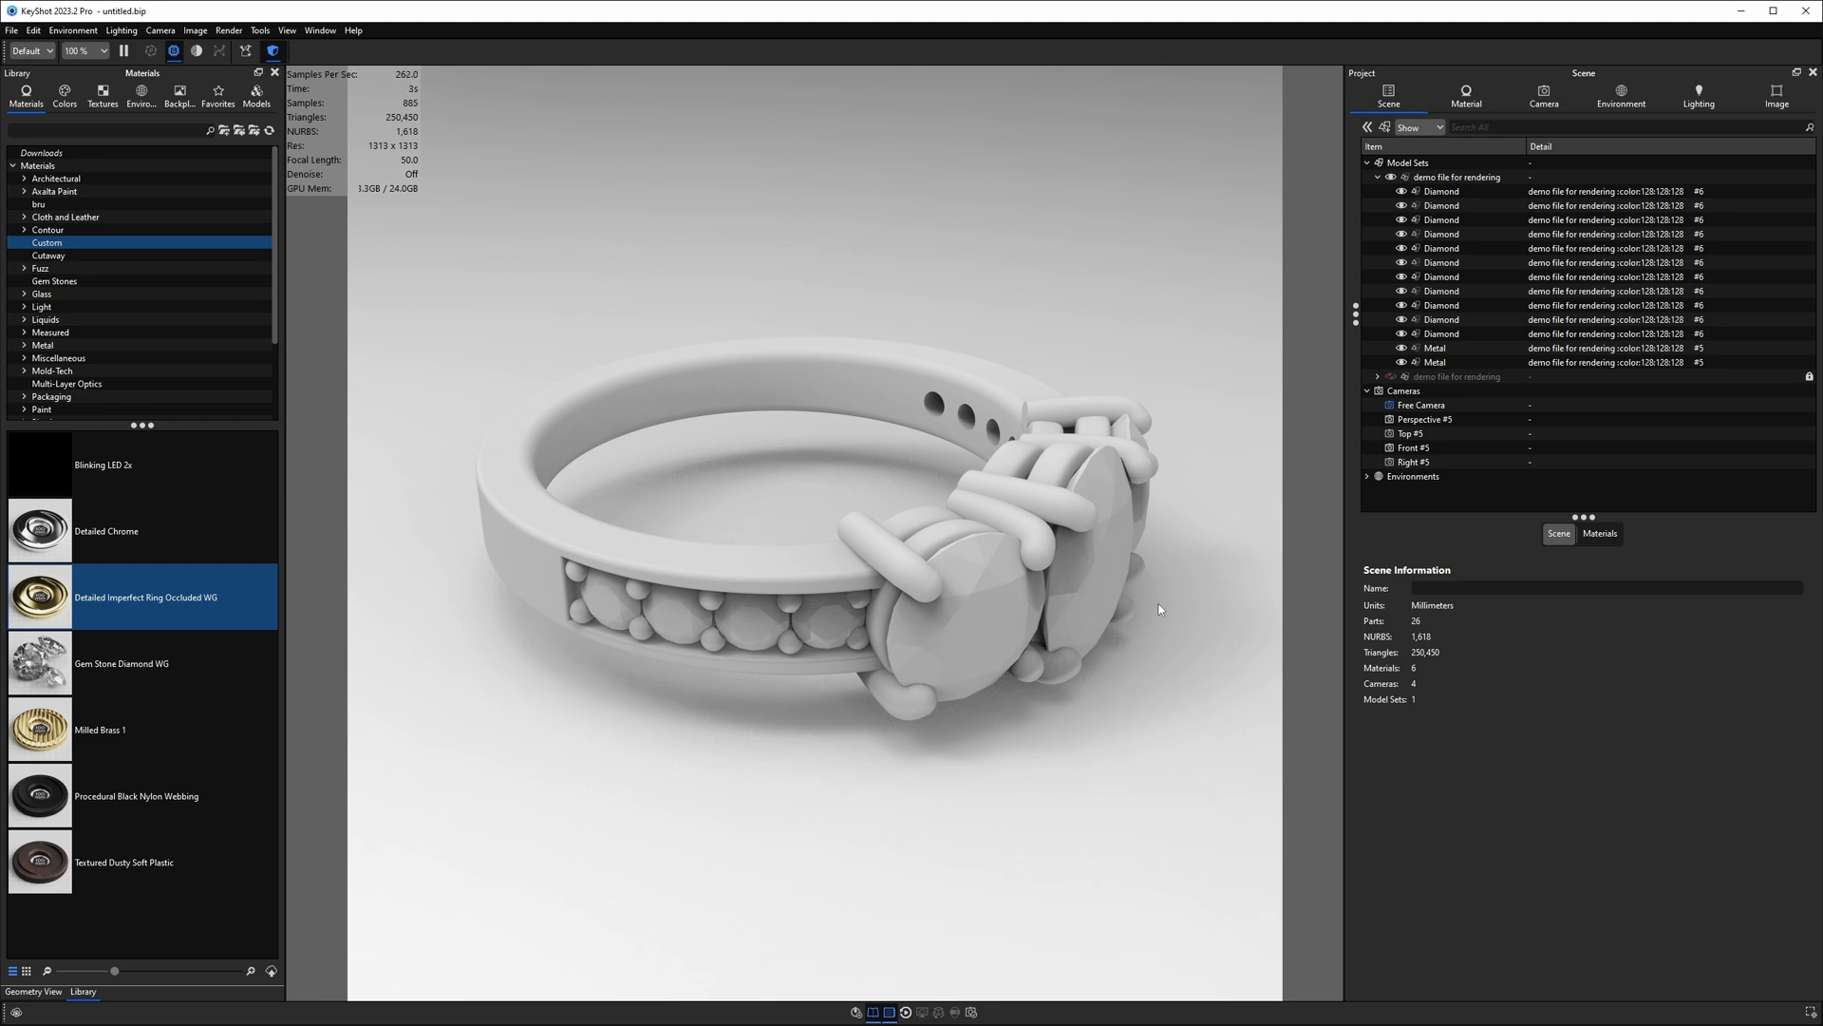
pyautogui.moveTo(1159, 604); pyautogui.dragTo(1059, 605)
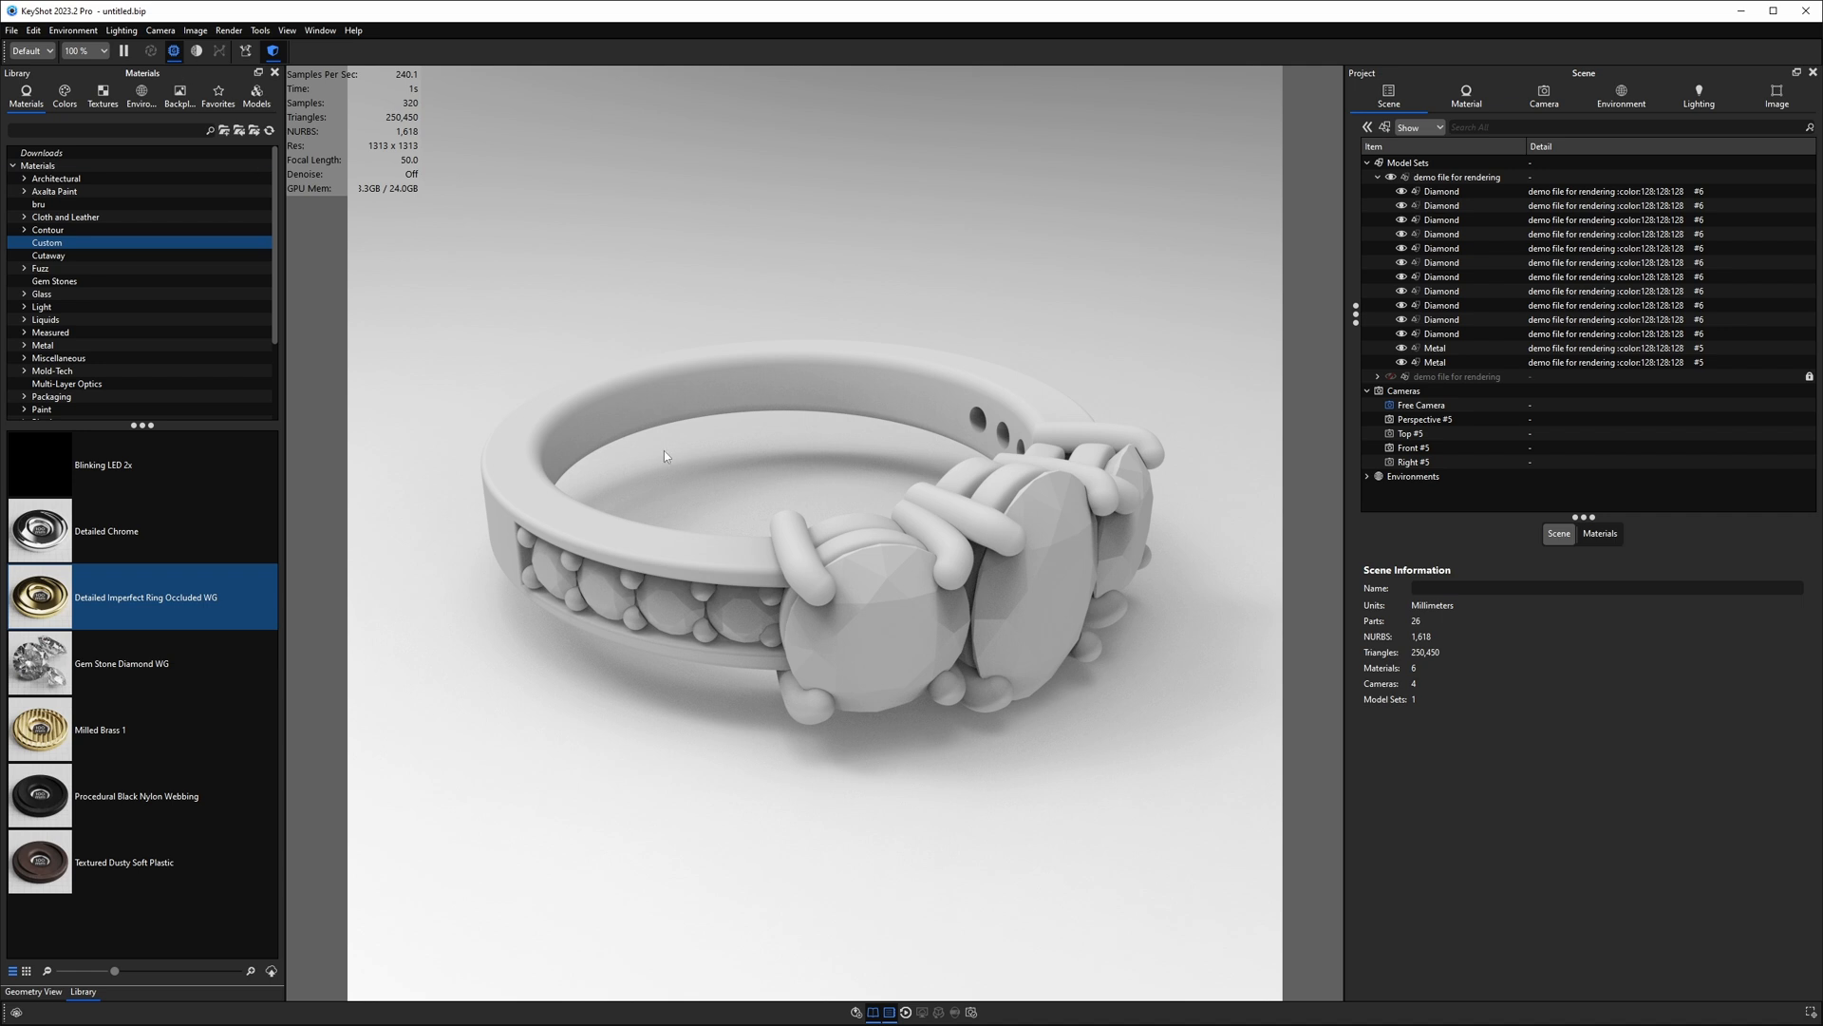
# Step: Set the ring metal's material type to Metal with the measured Gold preset
pyautogui.doubleClick(870, 362)
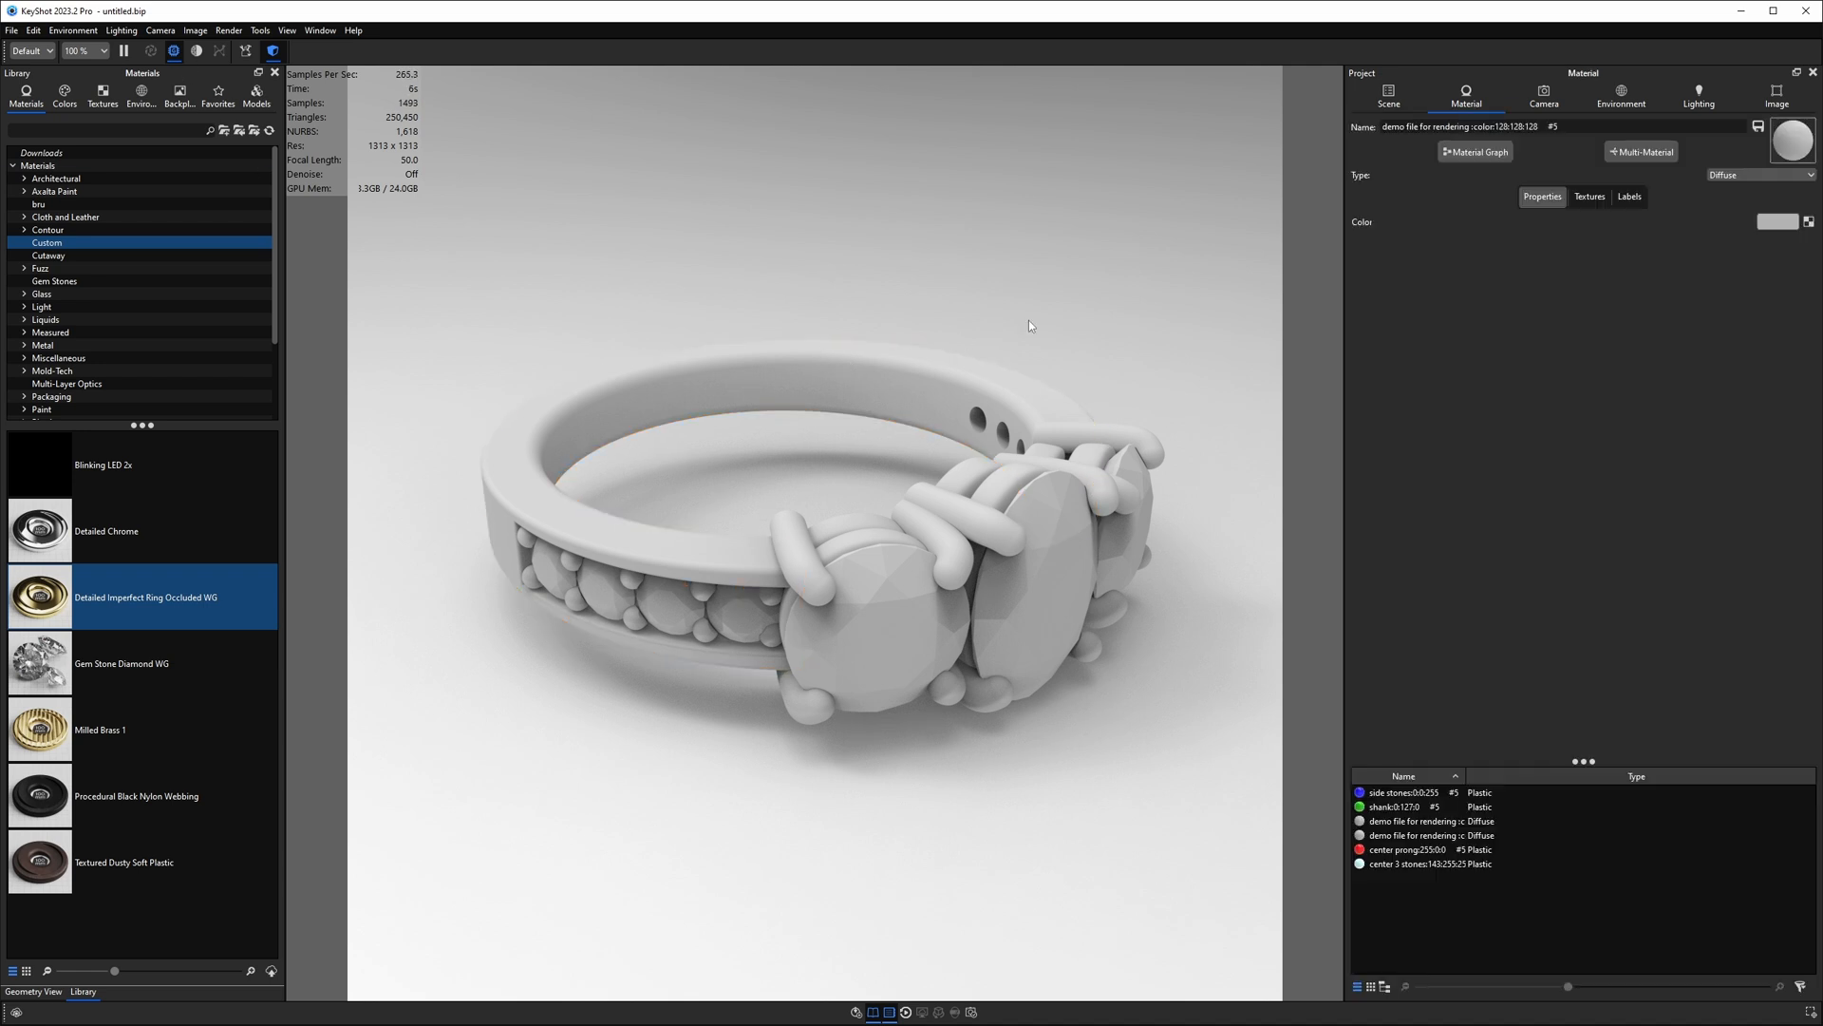
pyautogui.click(1722, 176)
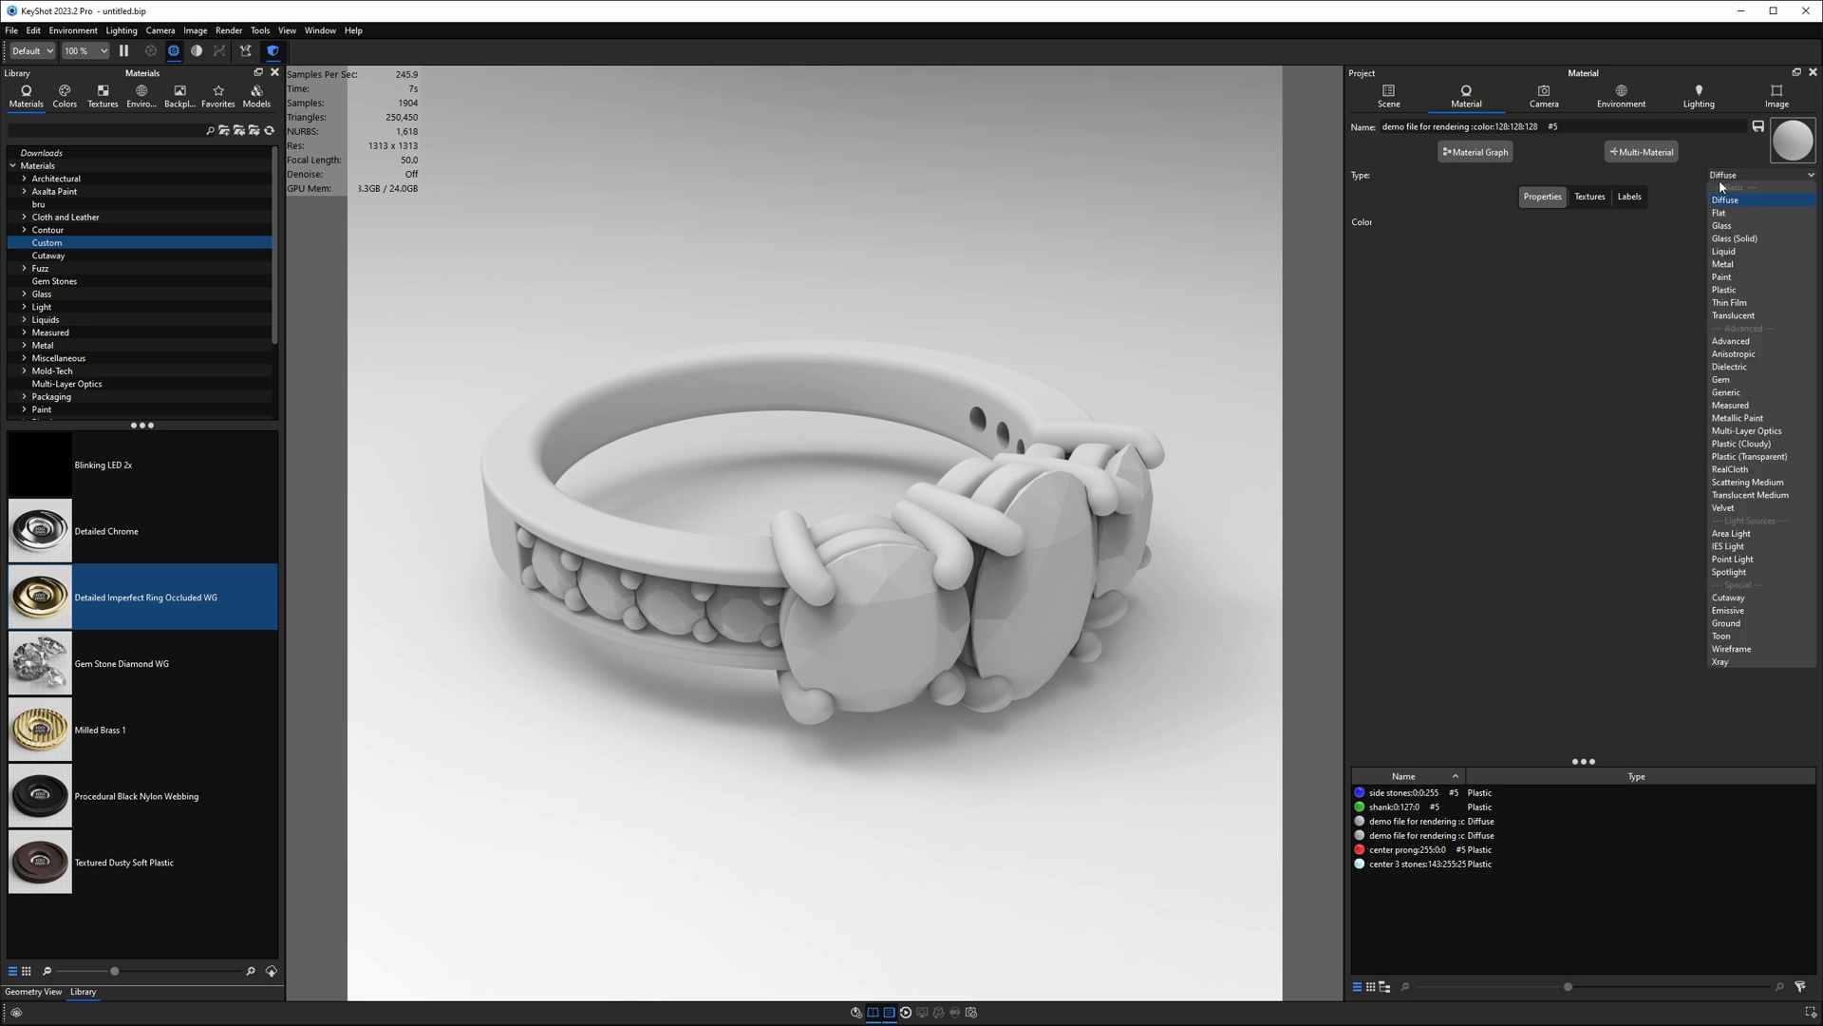
pyautogui.click(1724, 264)
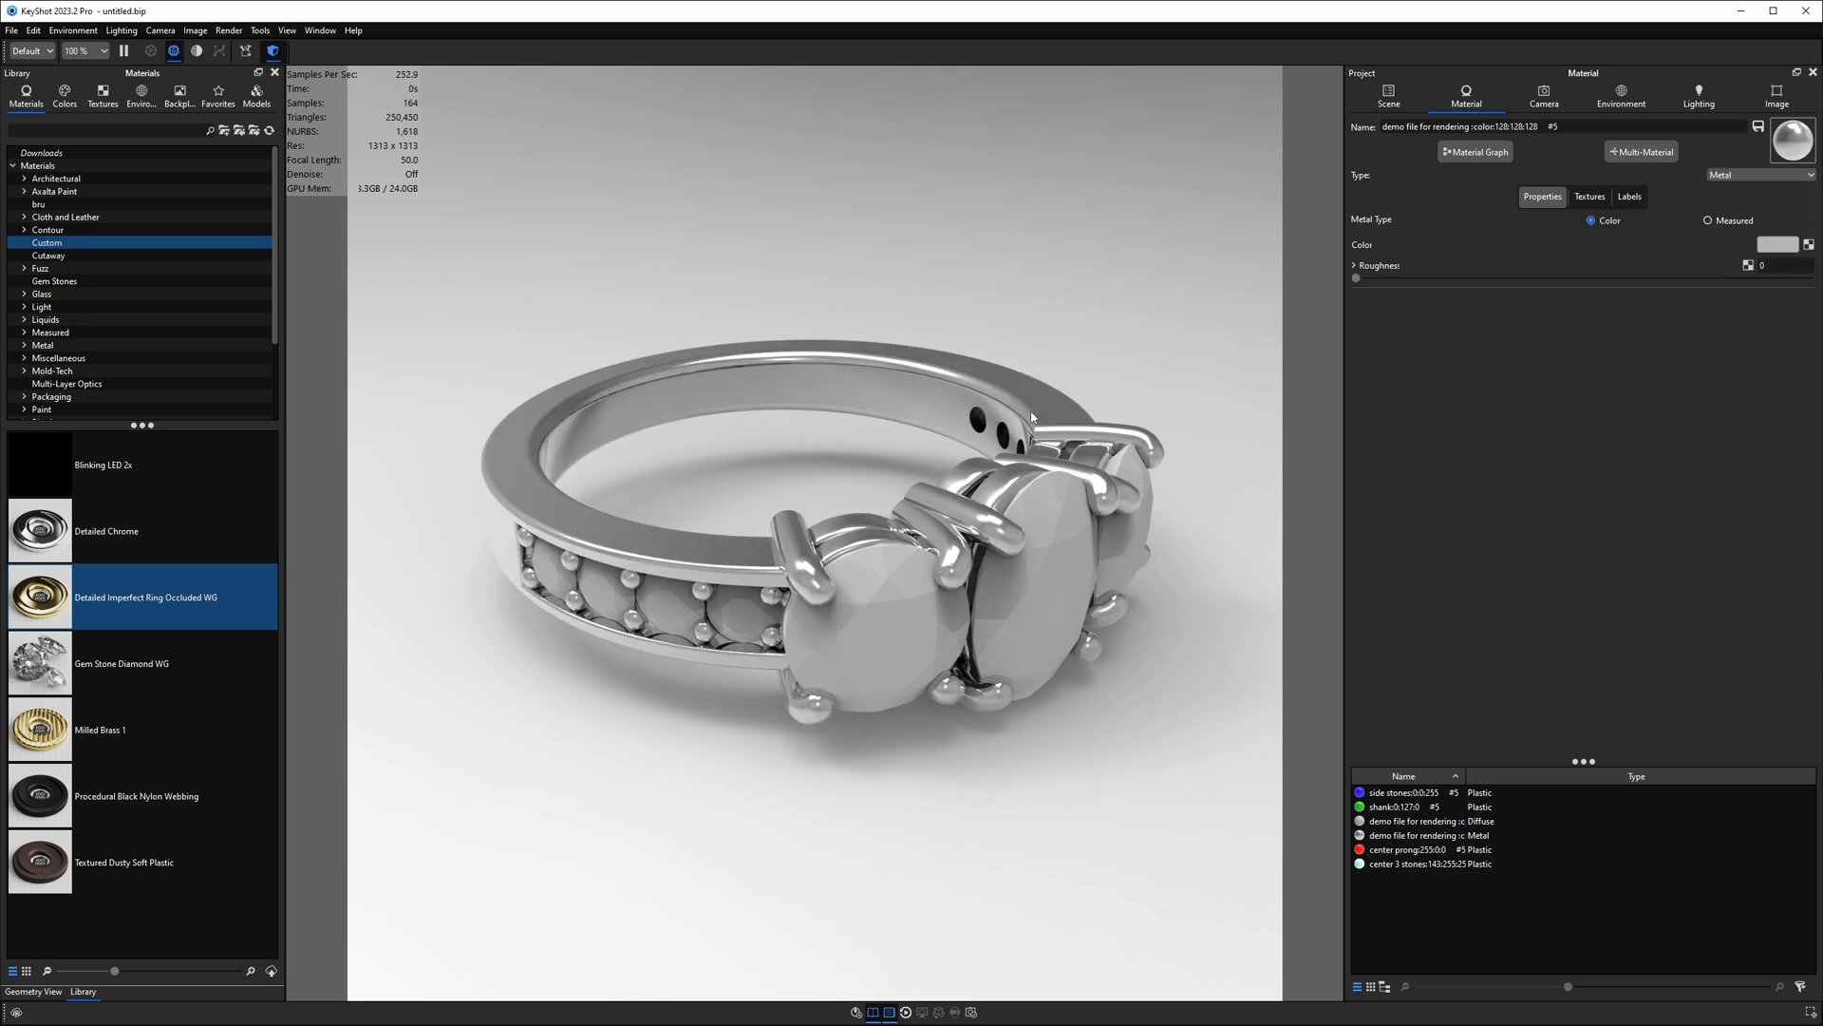
pyautogui.click(1726, 225)
pyautogui.click(1706, 243)
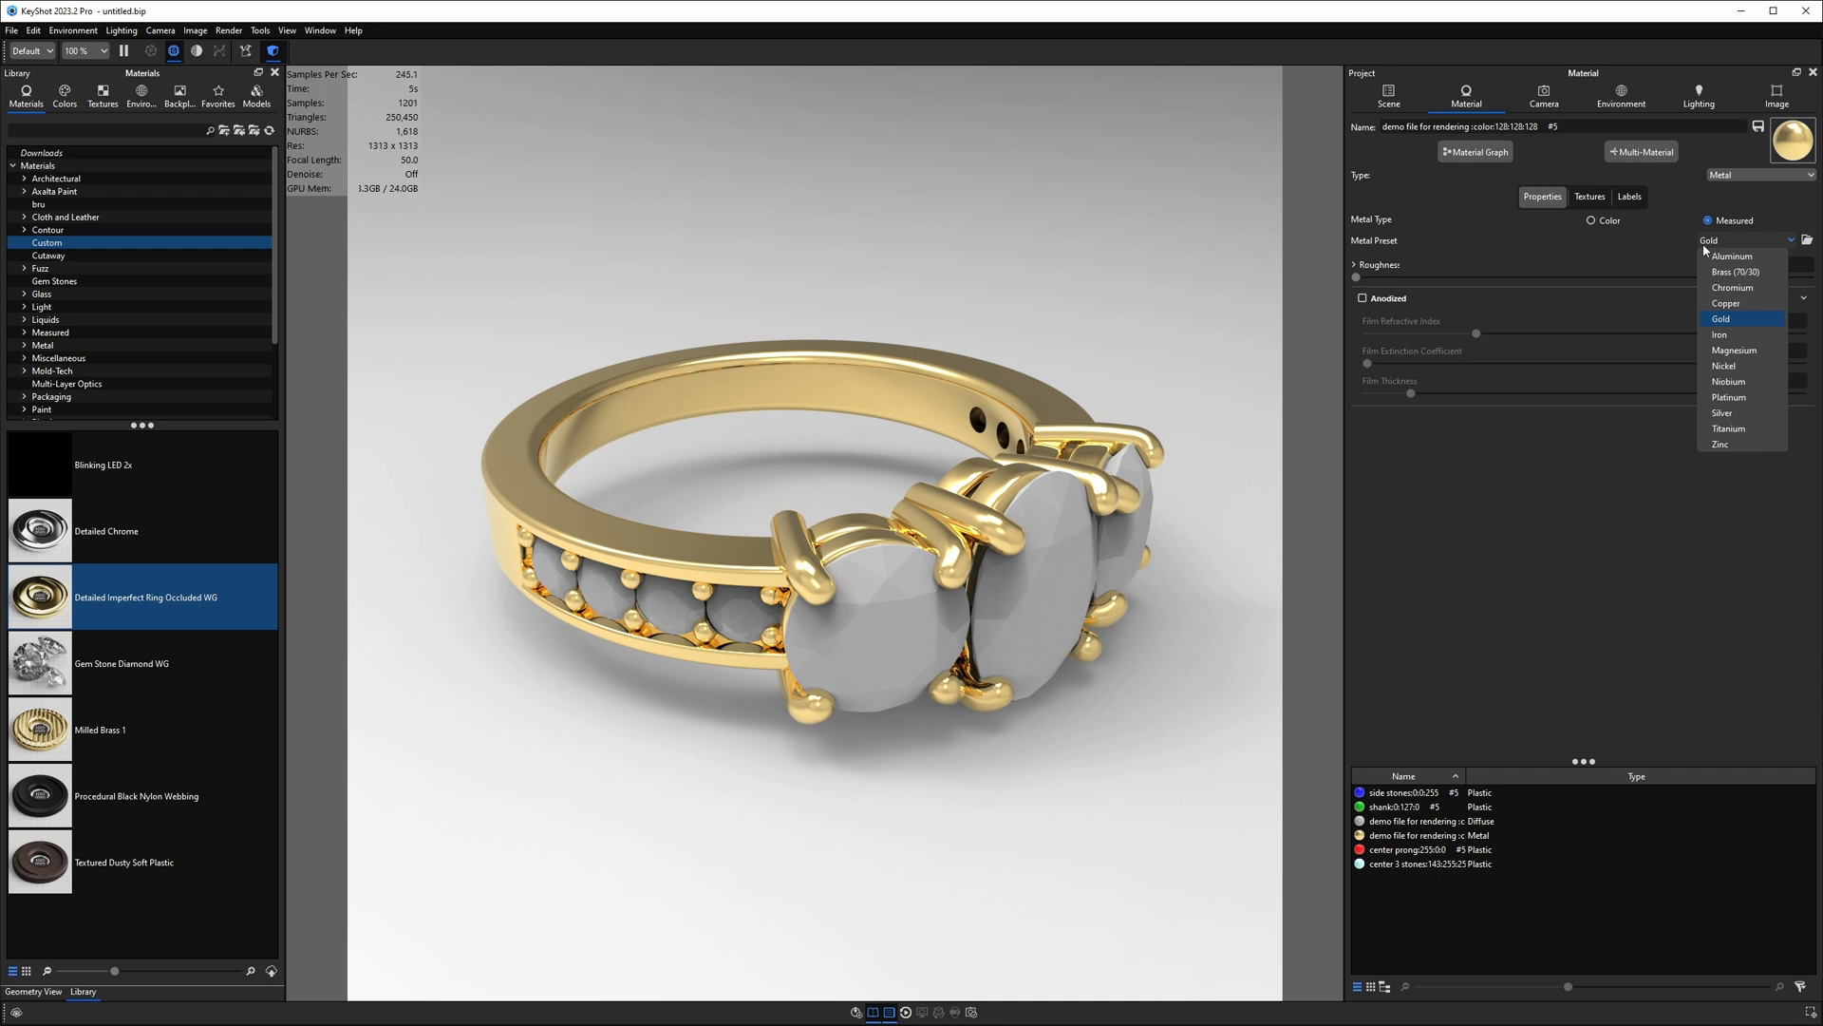
pyautogui.click(1603, 265)
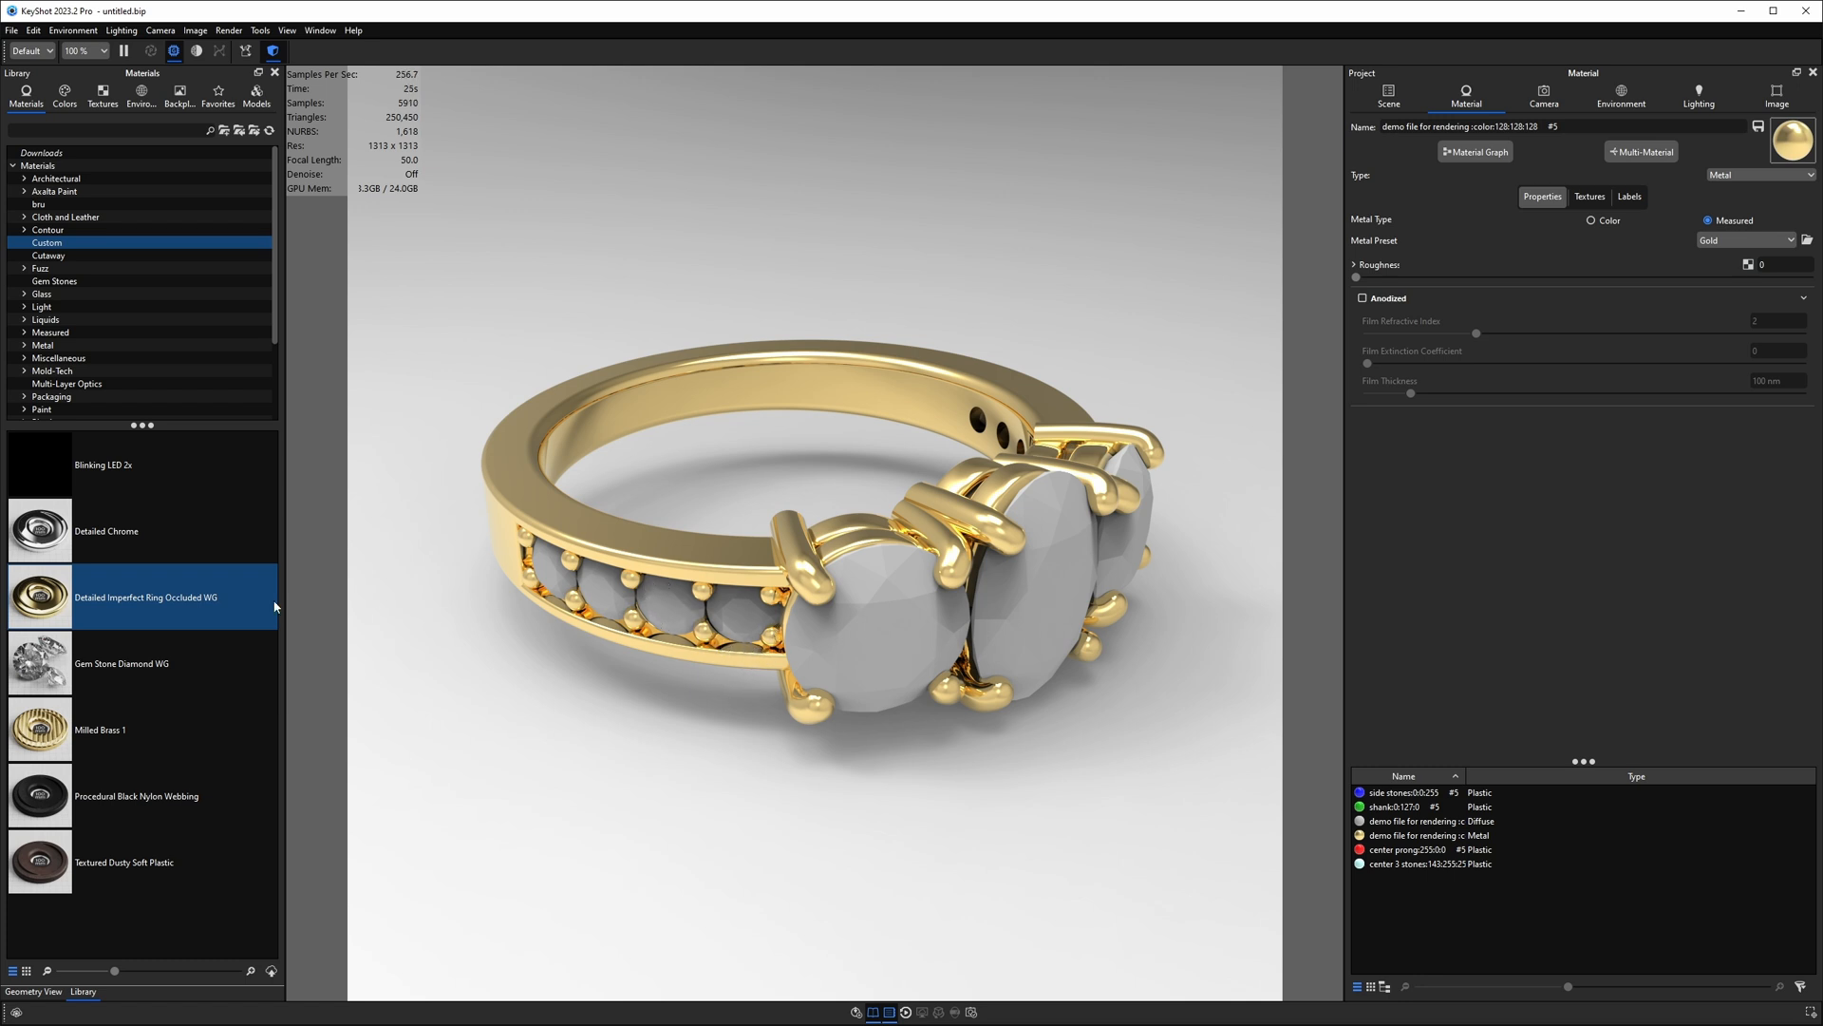
# Step: Apply the custom library material Detailed Imperfect Ring Occluded WG to the ring's metal and open its material graph
pyautogui.moveTo(38, 595); pyautogui.dragTo(581, 622)
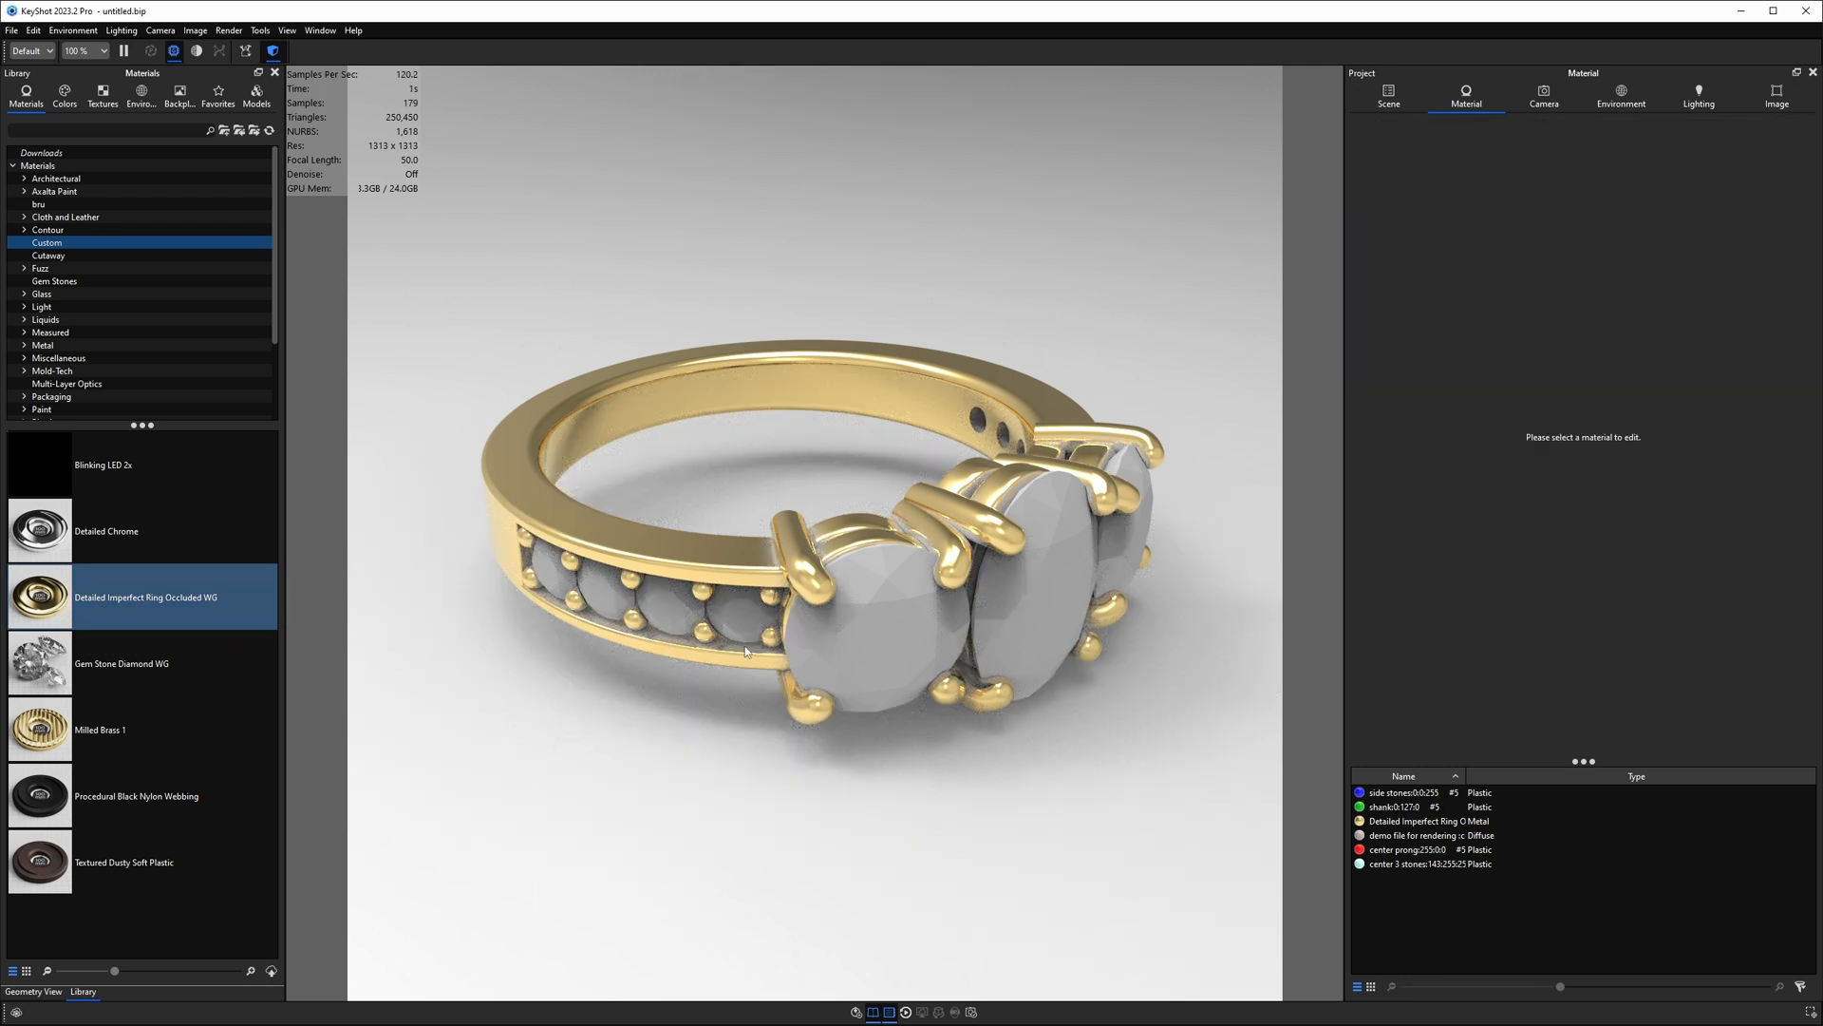
pyautogui.moveTo(530, 509); pyautogui.dragTo(476, 476, button='middle')
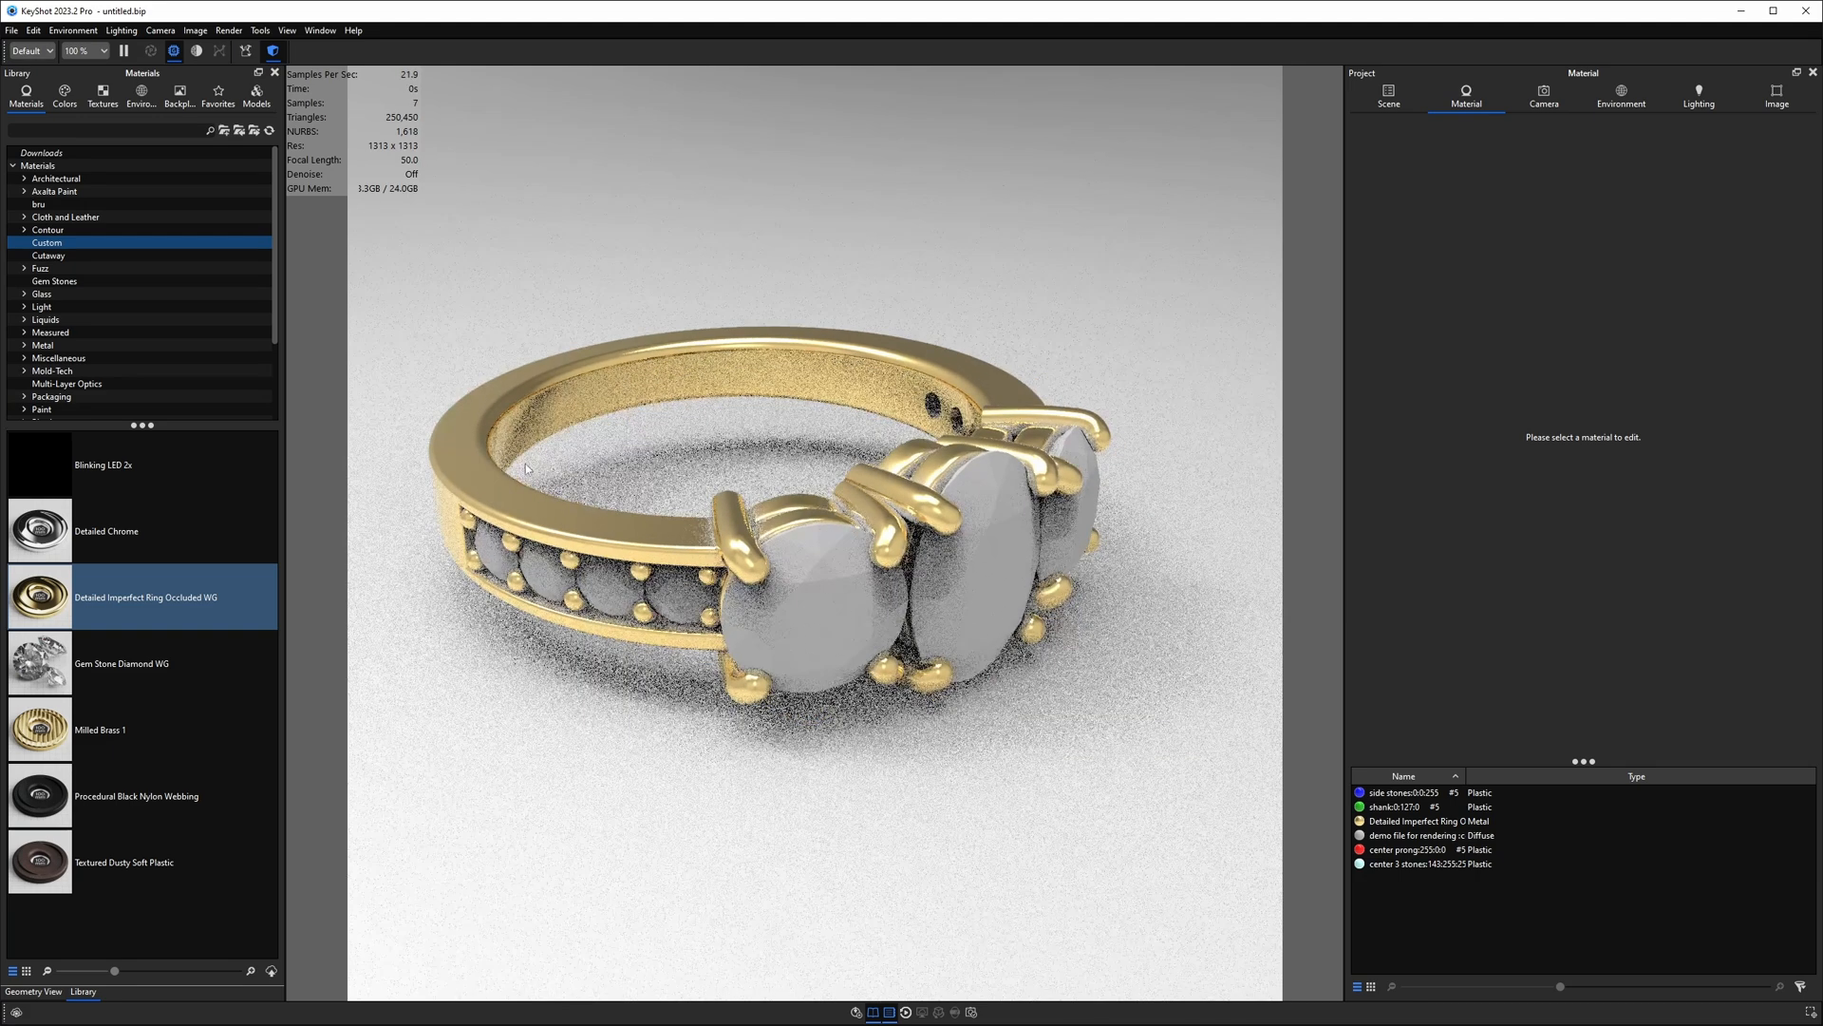
pyautogui.doubleClick(471, 475)
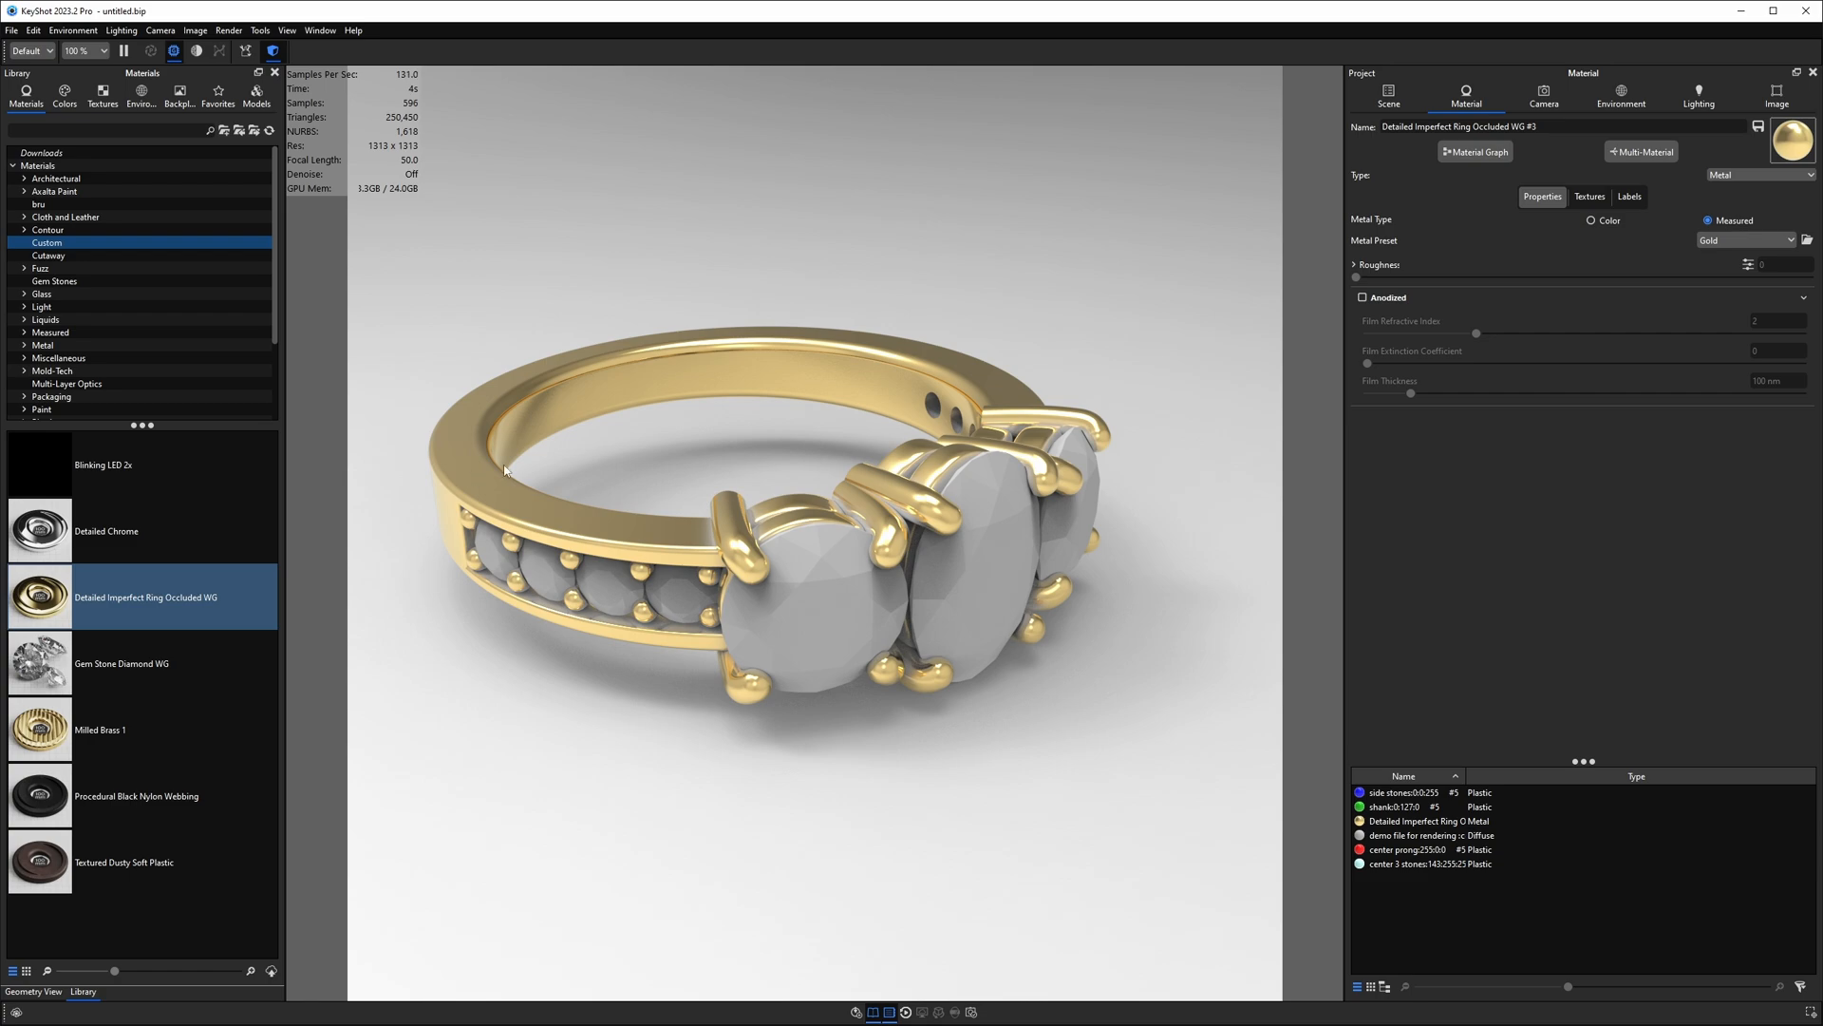
pyautogui.click(1473, 154)
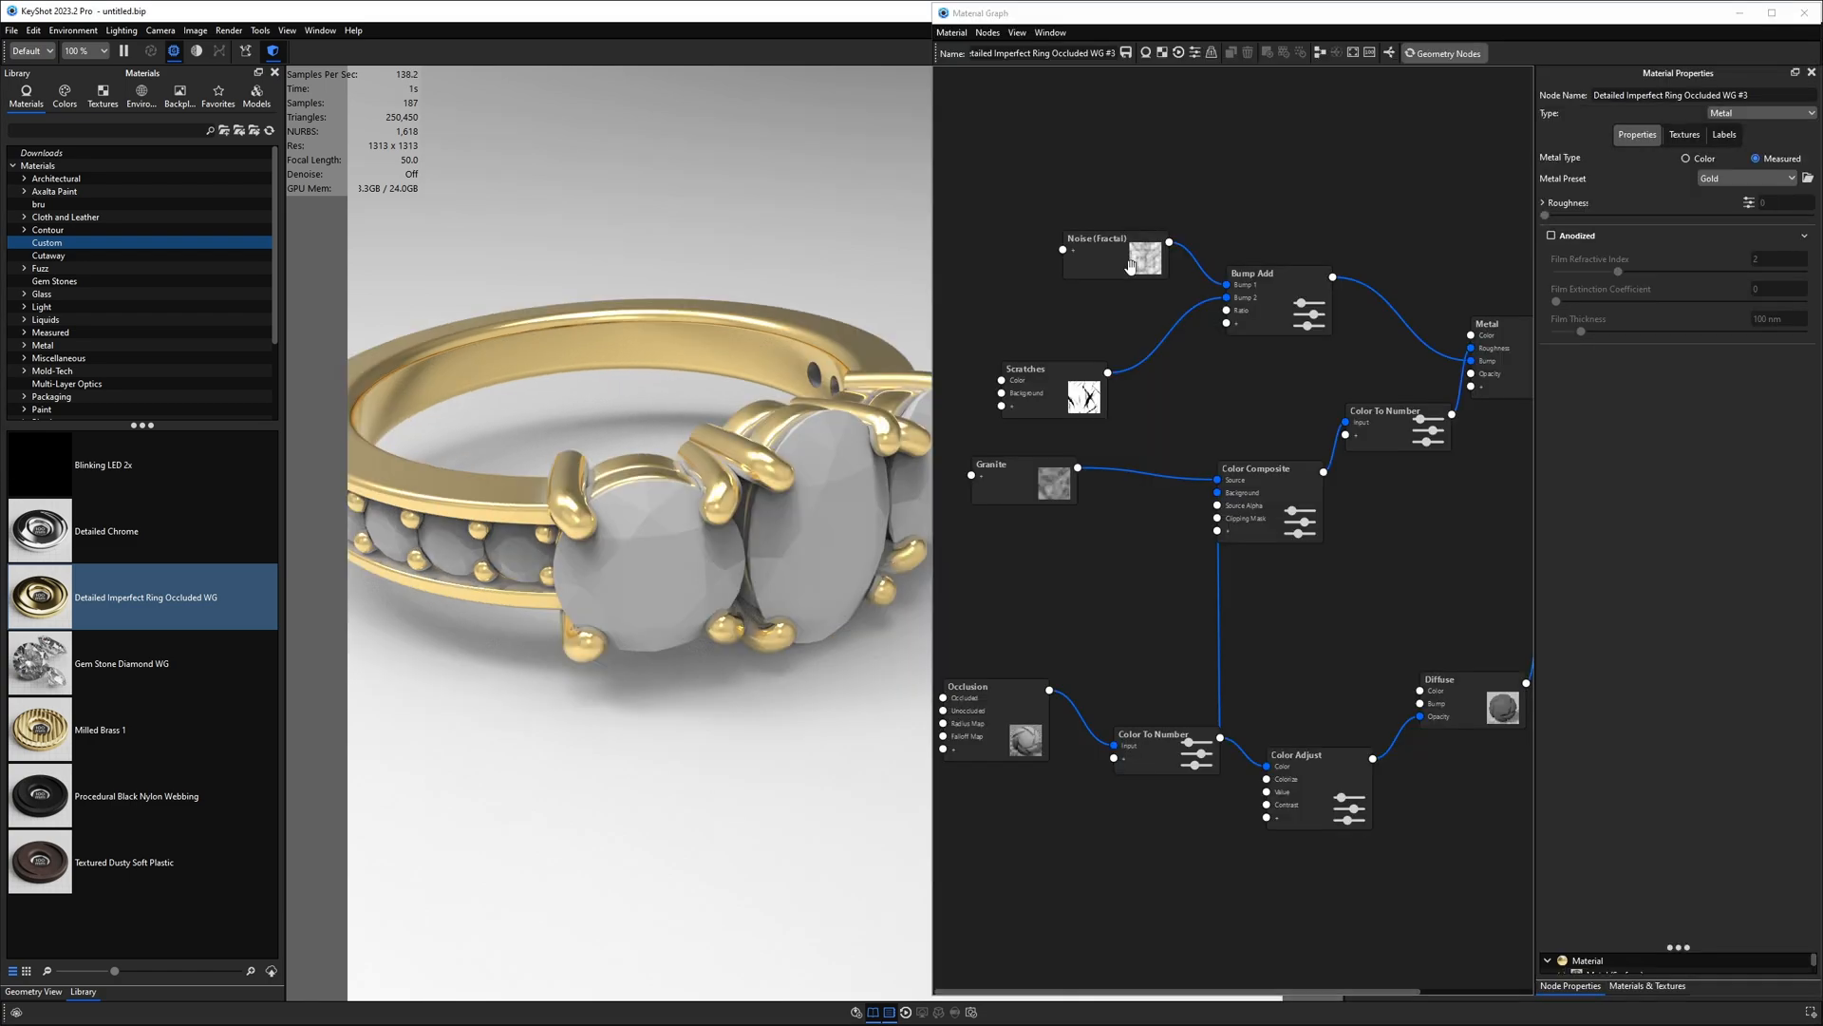
# Step: Preview the Noise (Fractal) node's texture close up on the inner ring band, and end the preview
pyautogui.scroll(5, 616, 408)
pyautogui.scroll(8, 615, 408)
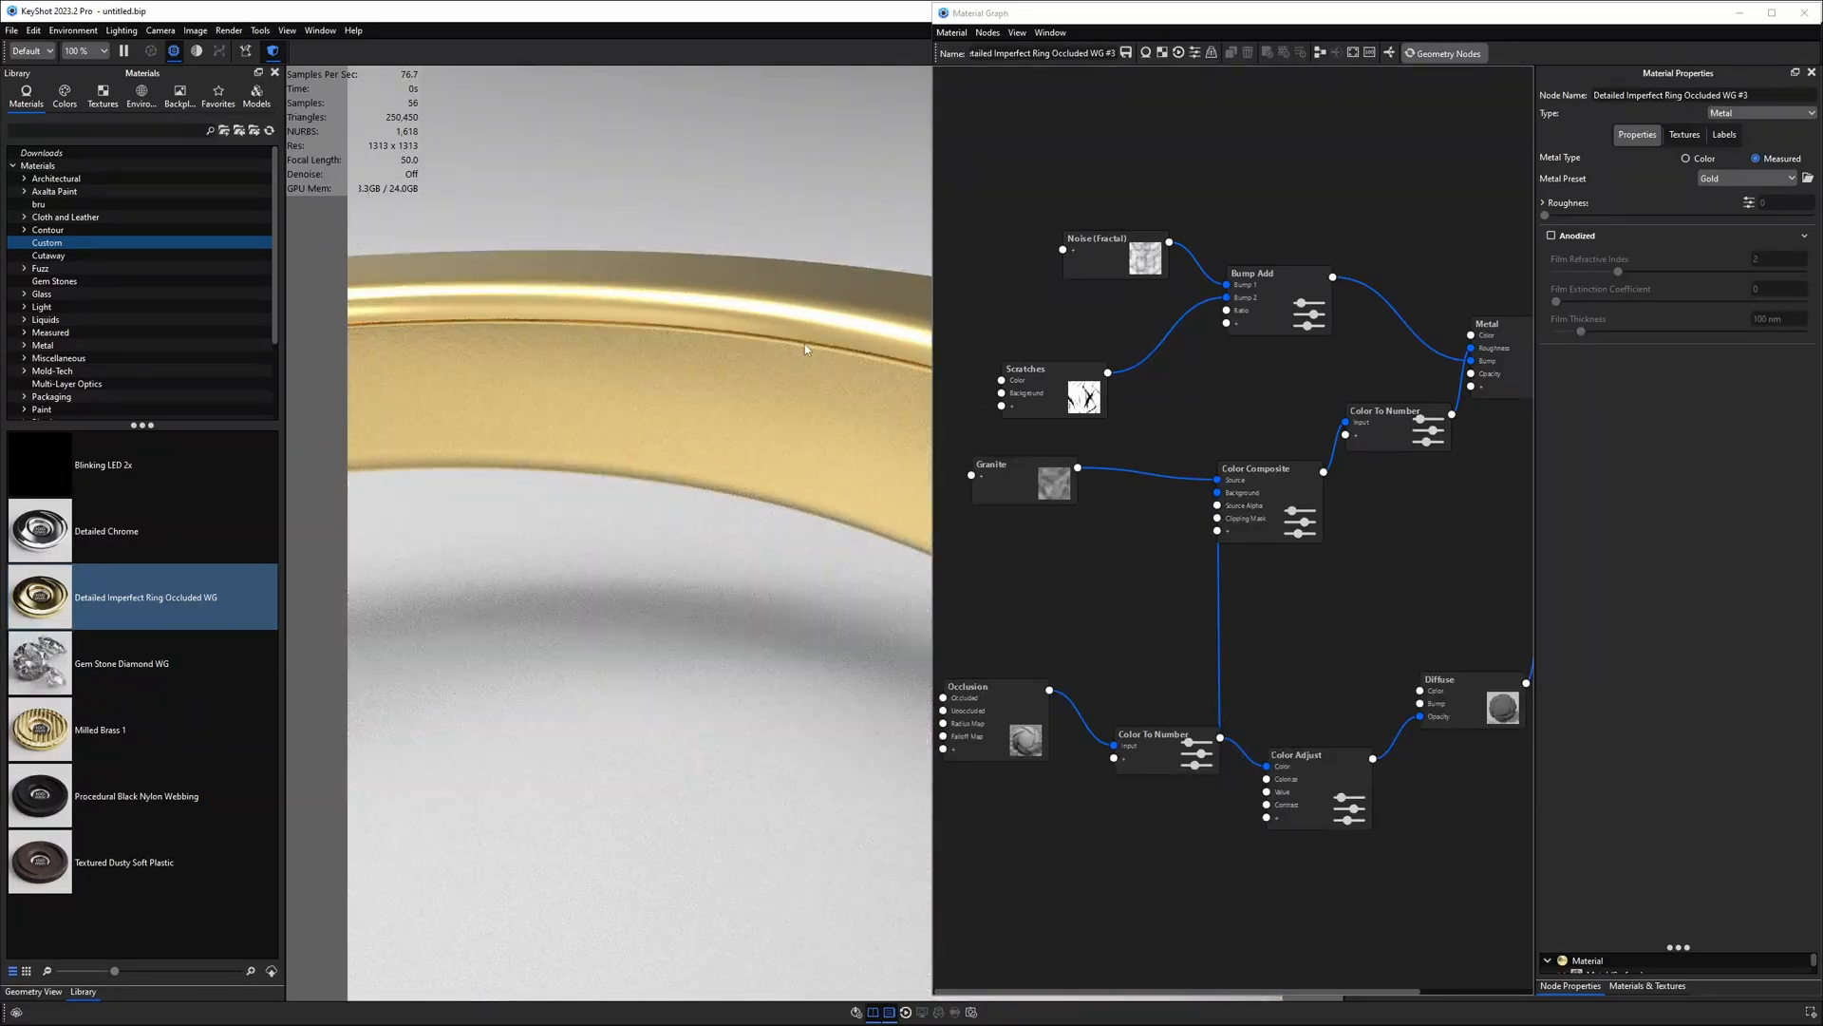
pyautogui.moveTo(600, 334); pyautogui.dragTo(528, 410, button='middle')
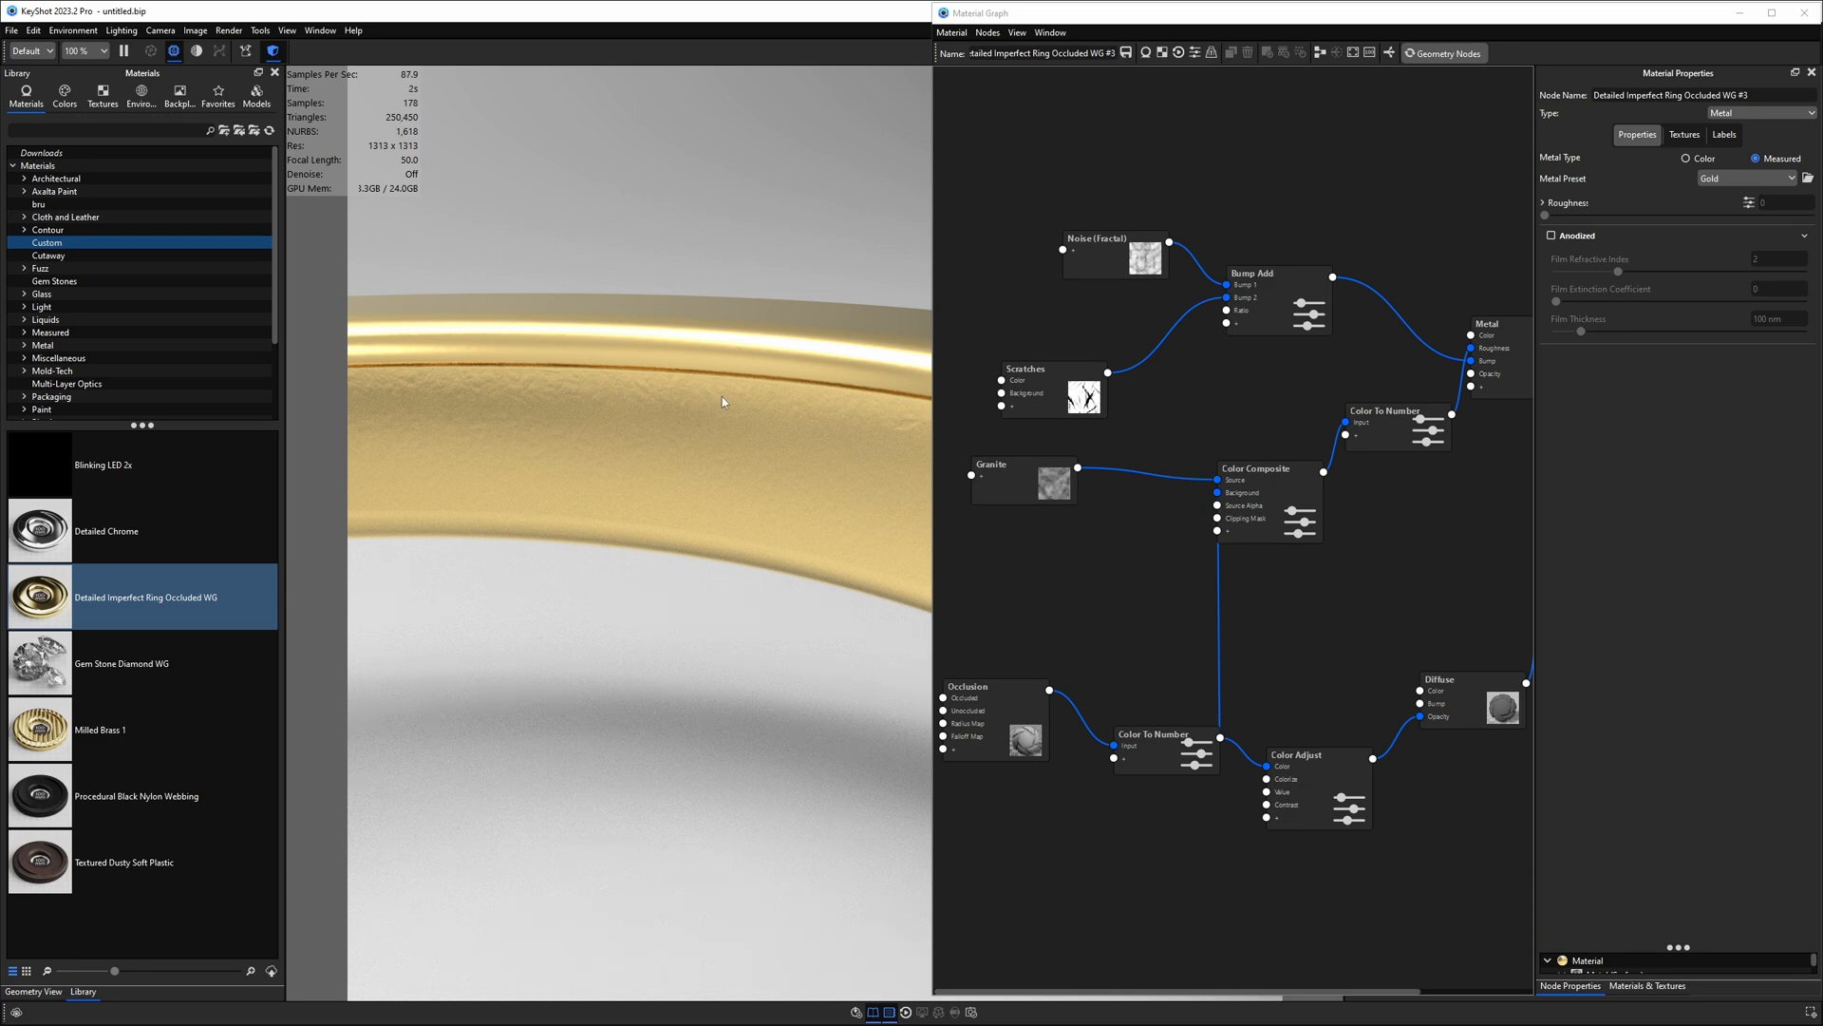
pyautogui.moveTo(1120, 259); pyautogui.dragTo(1093, 264)
pyautogui.click(1093, 264)
pyautogui.press('c')
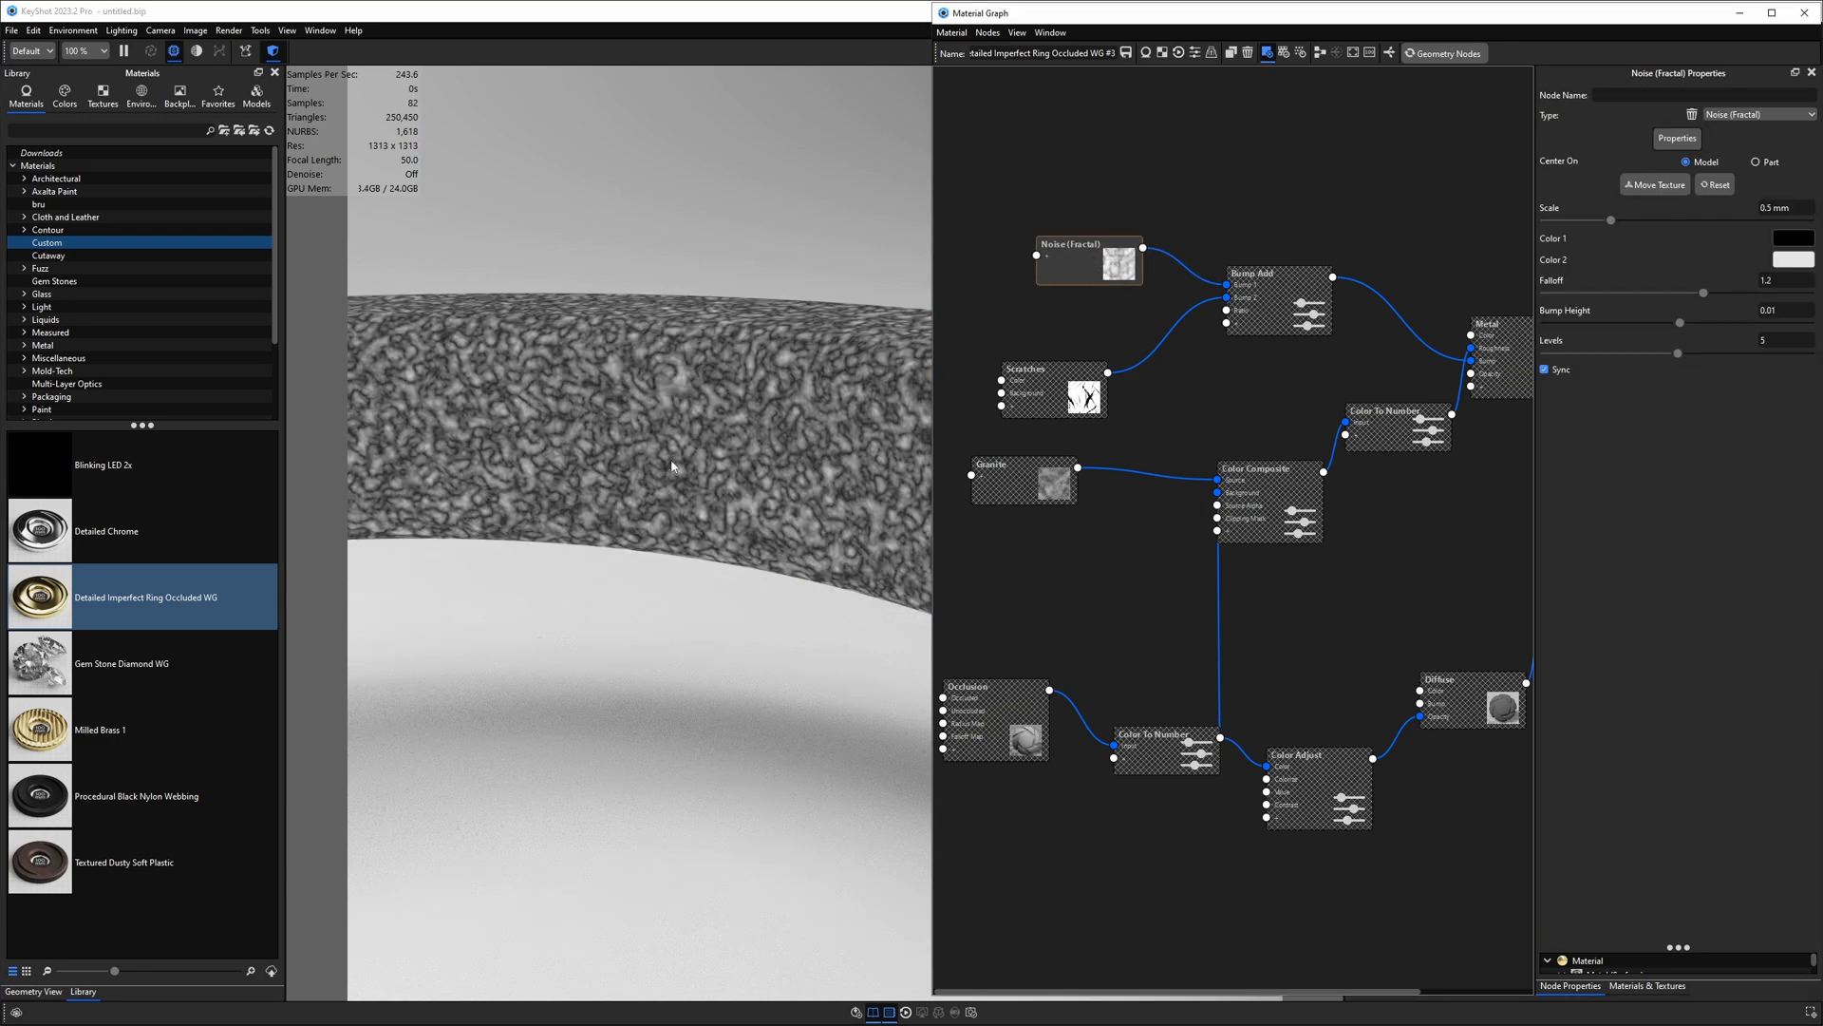
pyautogui.press('c')
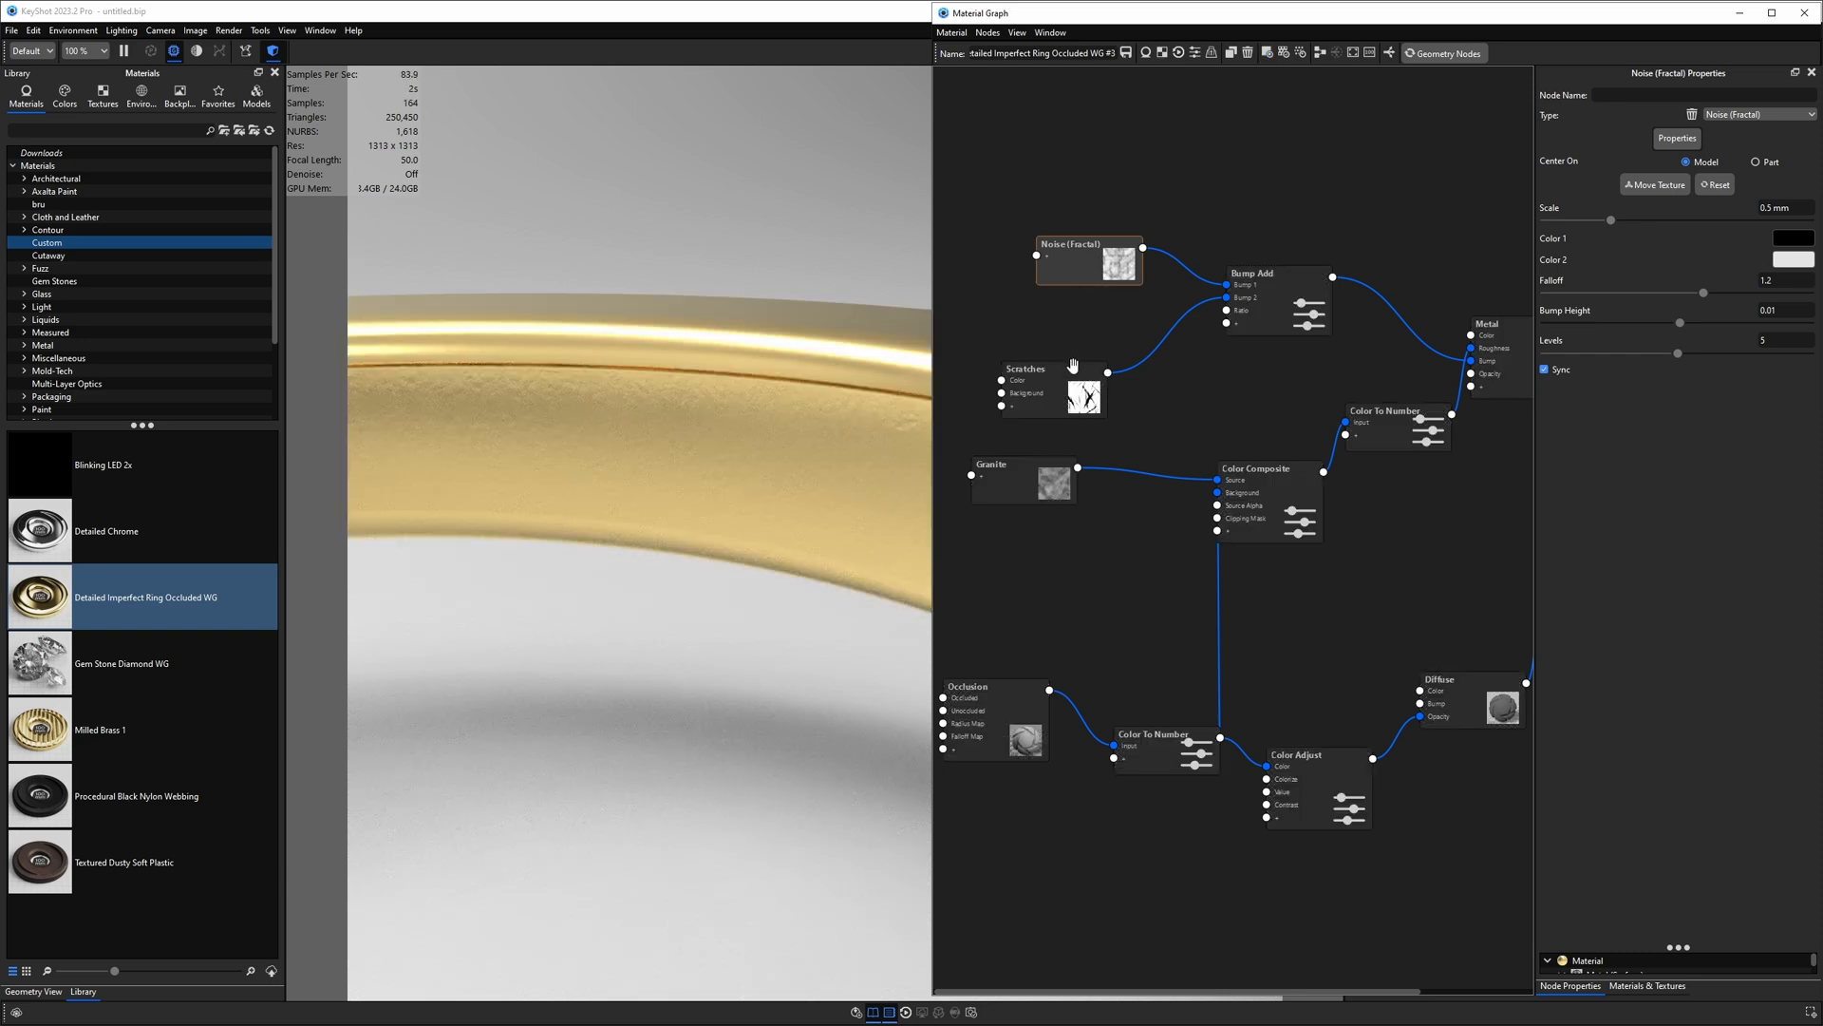
# Step: Preview the Scratches node's texture on the ring band, and end the preview
pyautogui.moveTo(1059, 396); pyautogui.dragTo(1071, 361)
pyautogui.press('c')
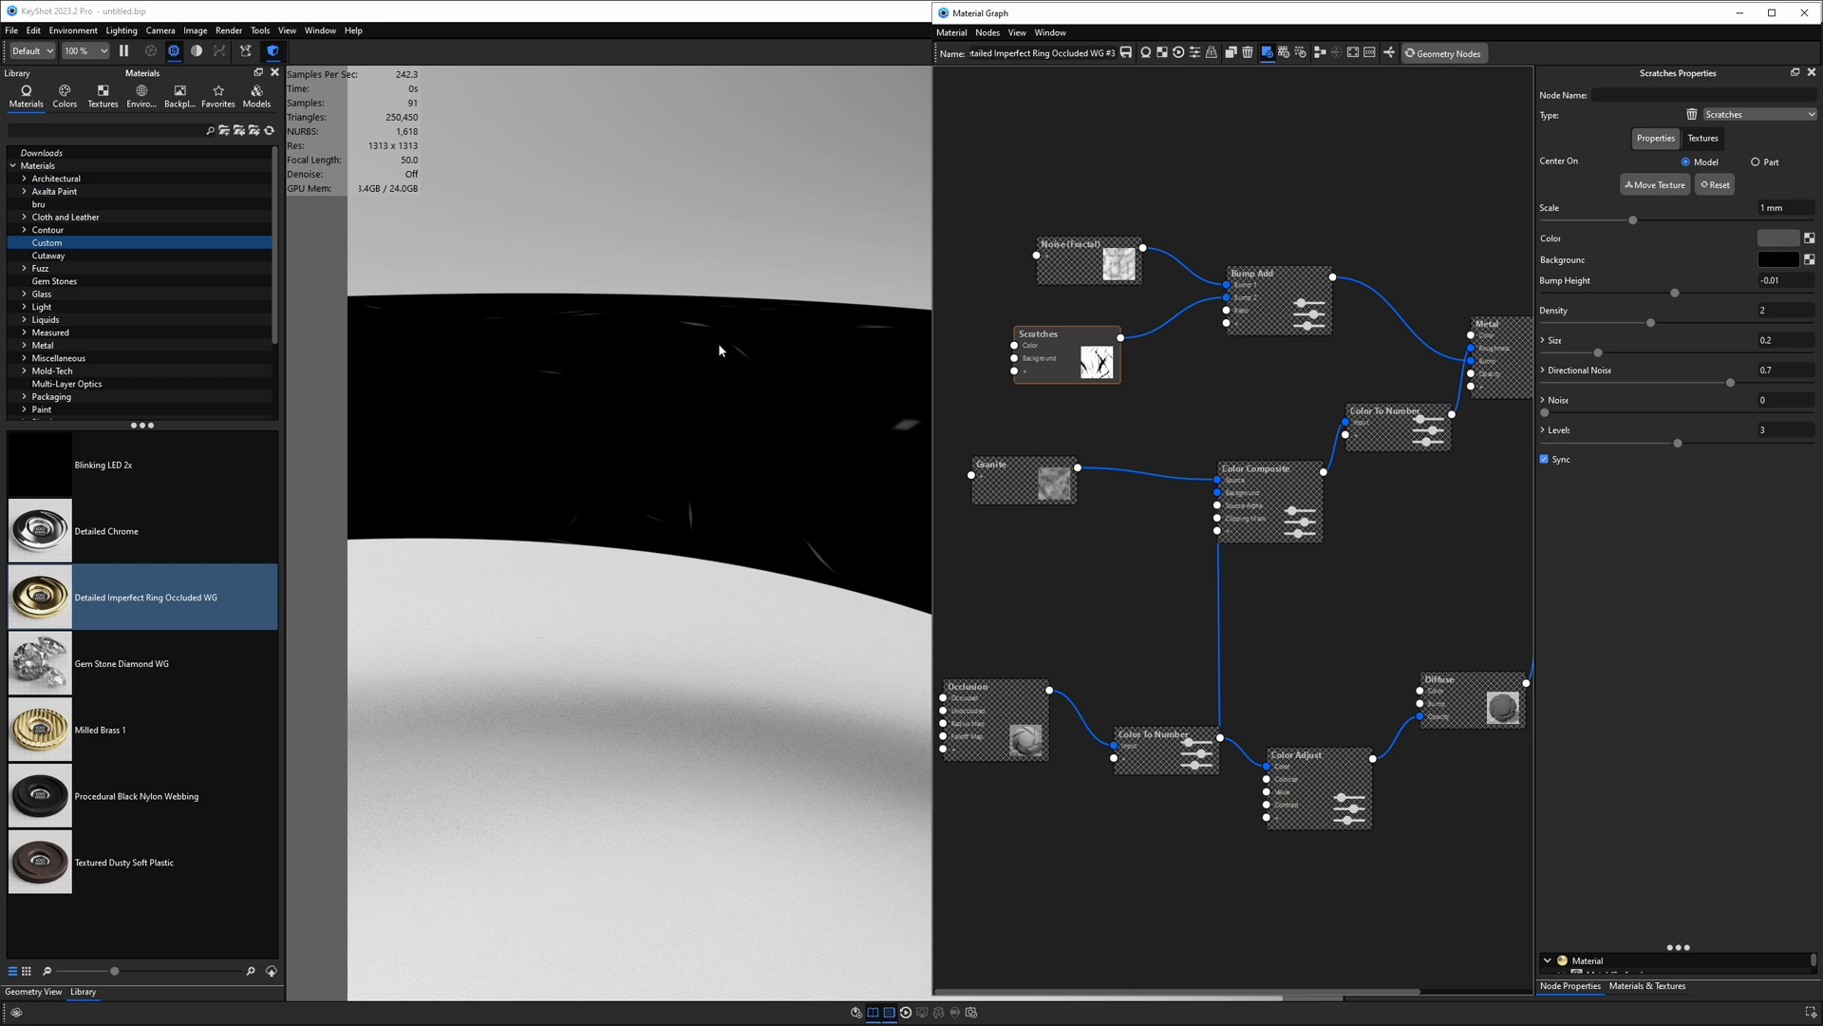
pyautogui.press('c')
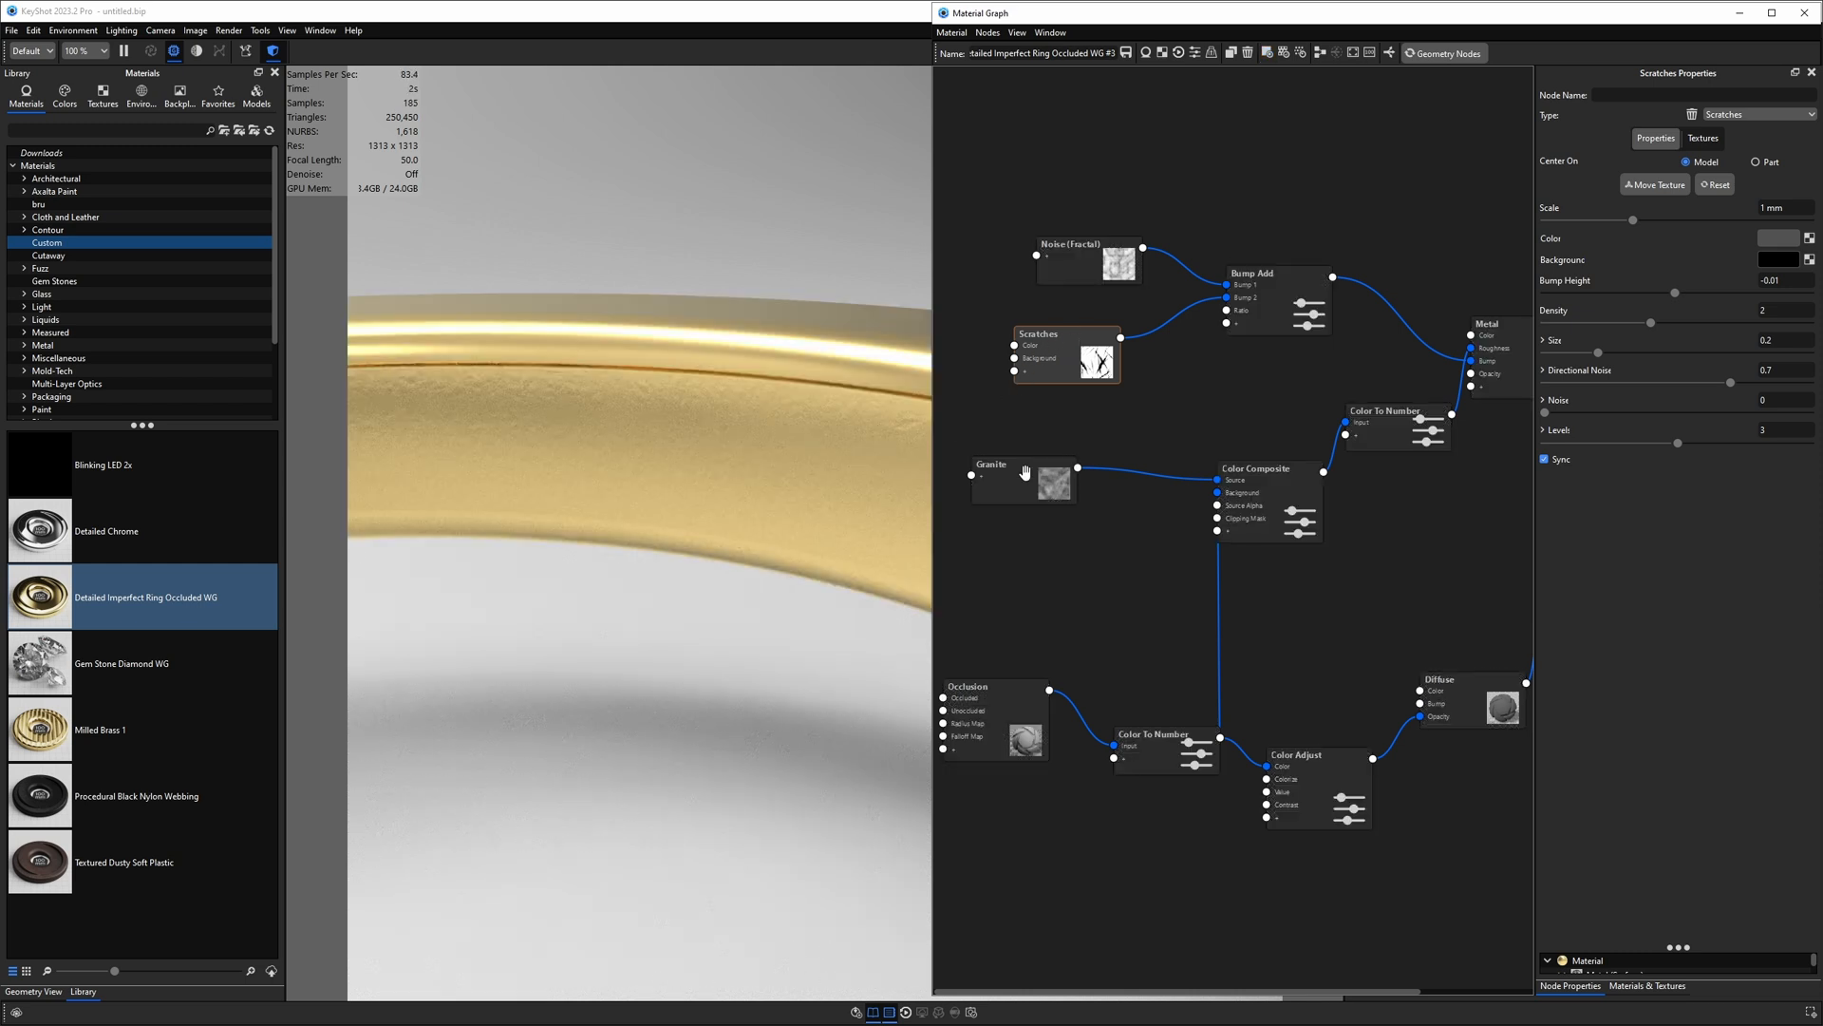
# Step: Shift the upper Color To Number and Color Composite nodes toward the texture nodes and preview the Granite texture on the ring
pyautogui.moveTo(1391, 437); pyautogui.dragTo(1347, 415)
pyautogui.moveTo(1311, 511); pyautogui.dragTo(1275, 490)
pyautogui.moveTo(1033, 476); pyautogui.dragTo(1032, 473)
pyautogui.scroll(2, 758, 465)
pyautogui.scroll(-3, 758, 465)
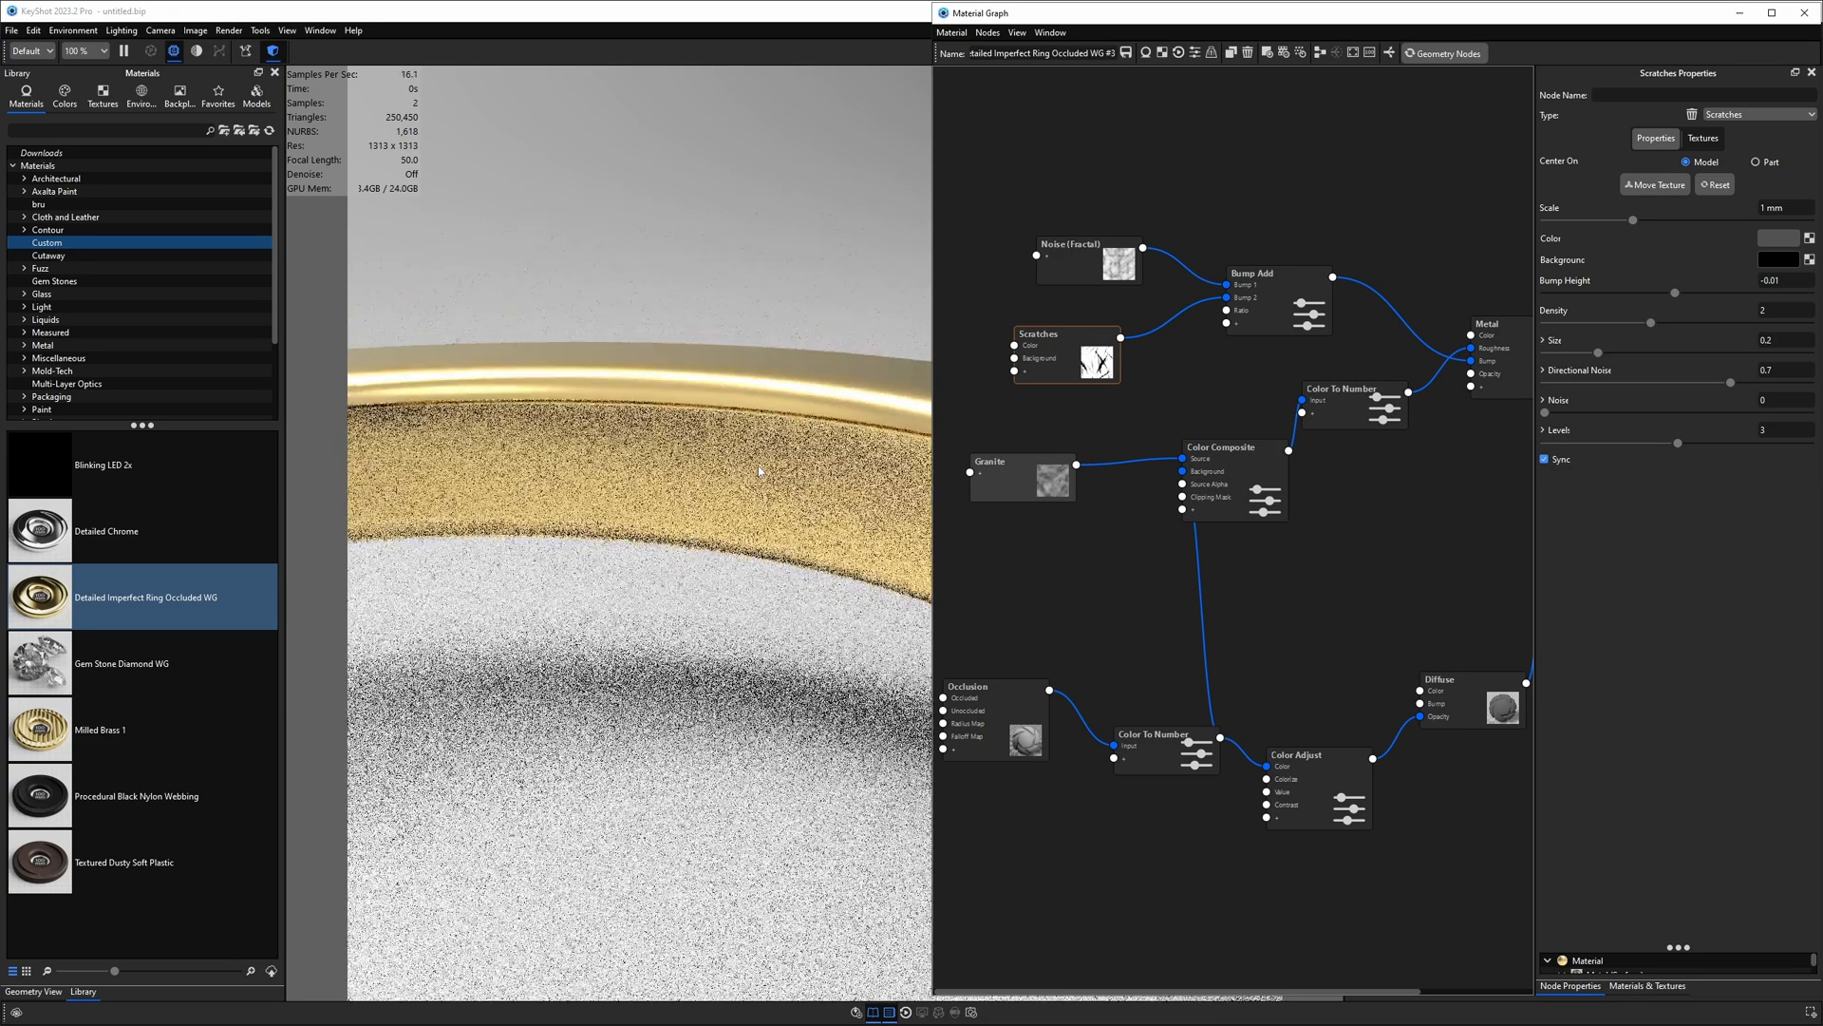
pyautogui.click(1000, 475)
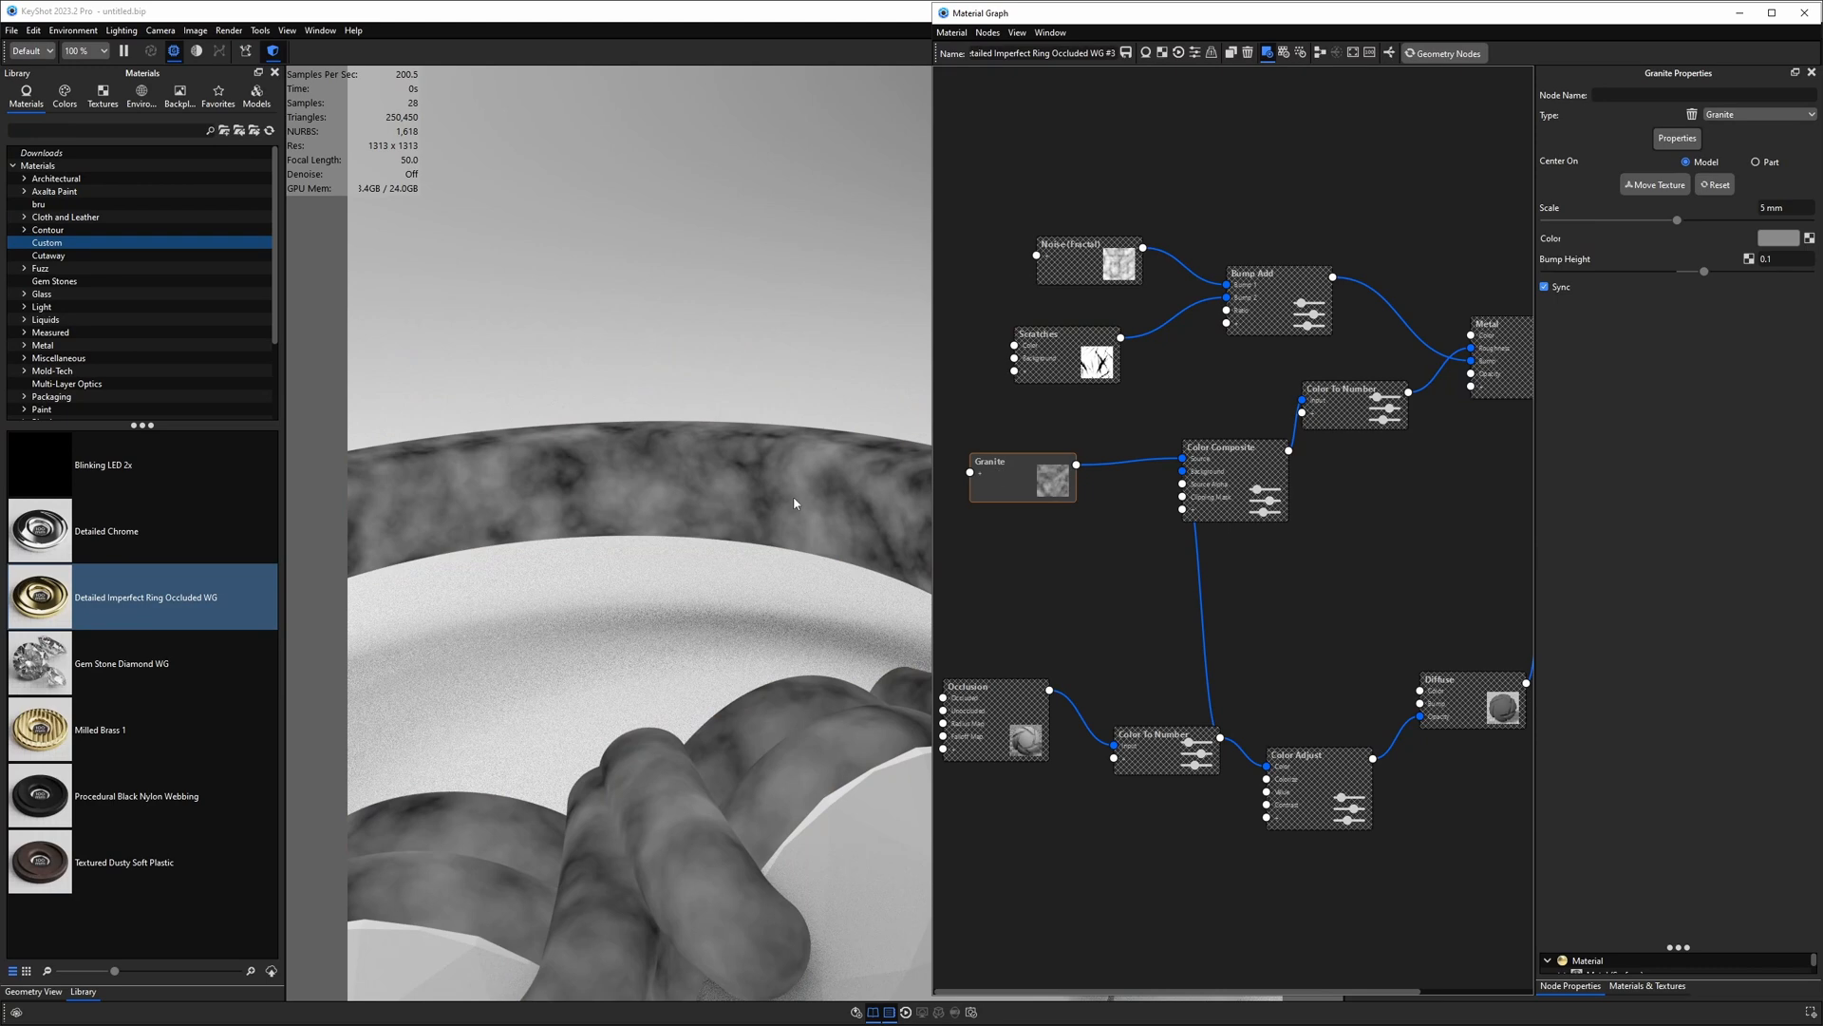
pyautogui.press('c')
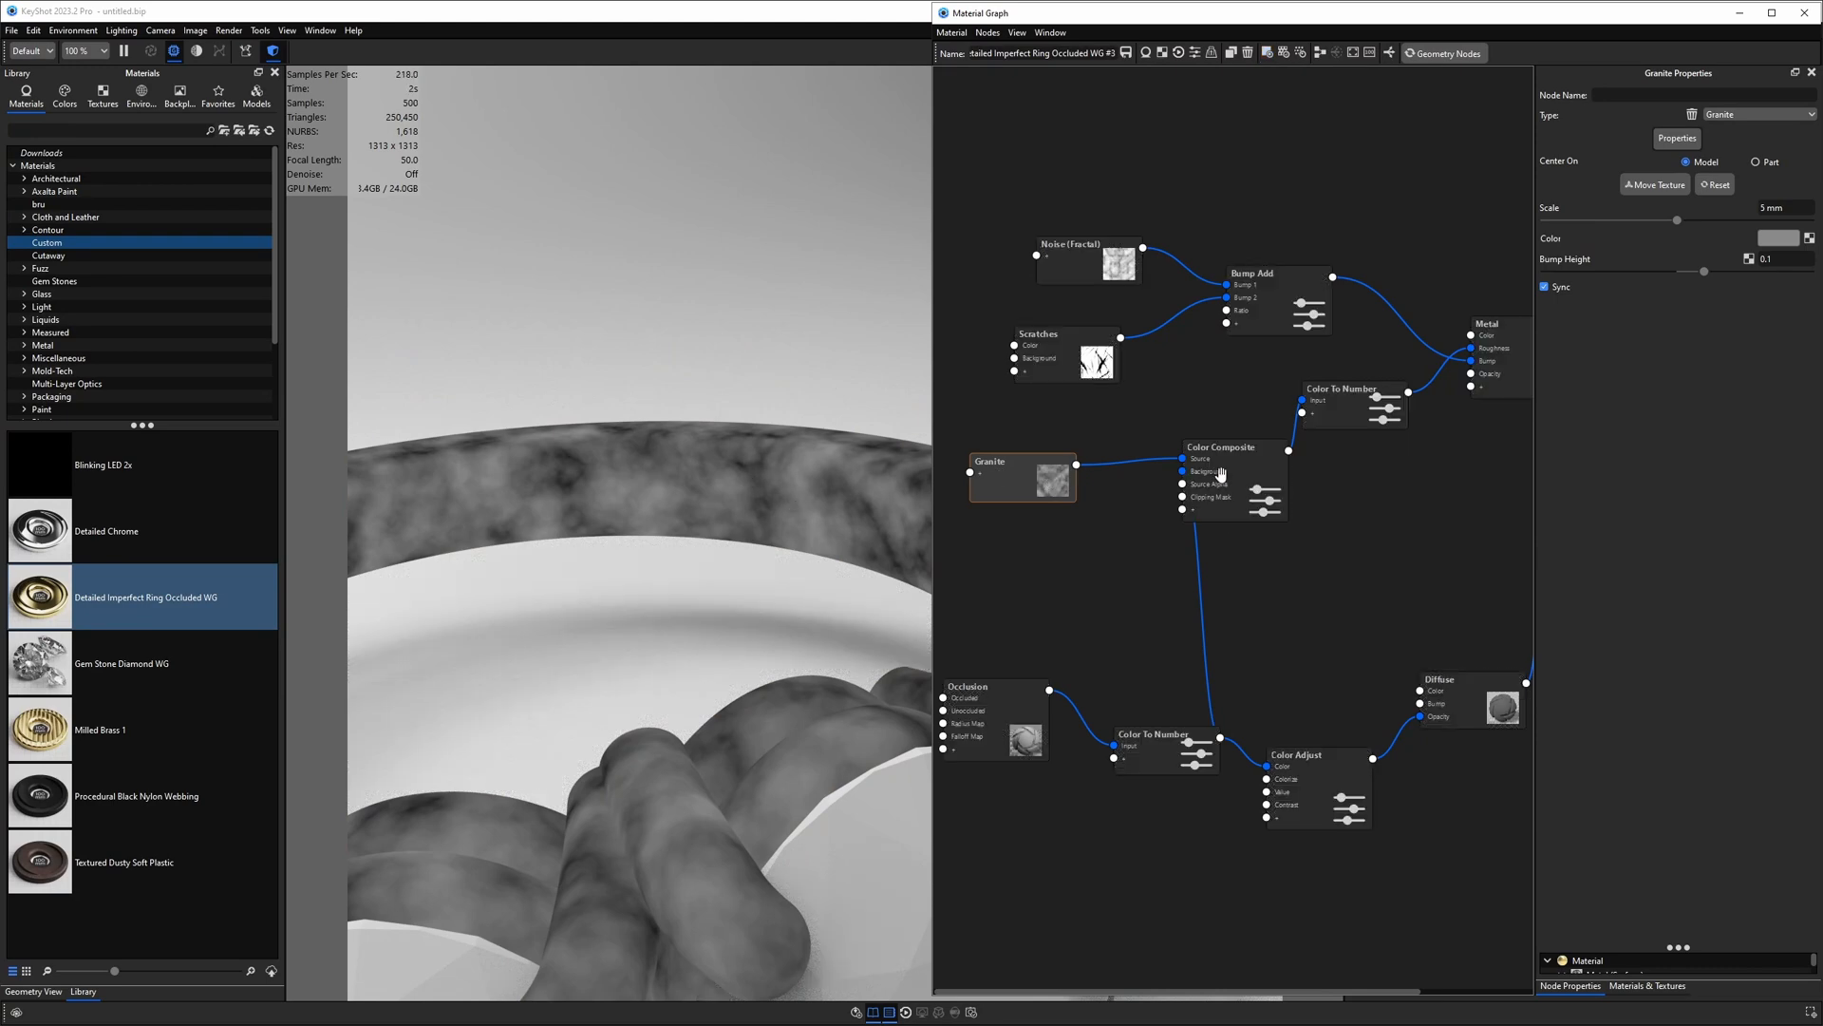
# Step: Check the Color To Number node that drives the Metal roughness and preview its output on the ring
pyautogui.click(1327, 419)
pyautogui.press('c')
pyautogui.press('c')
pyautogui.scroll(-10, 745, 670)
pyautogui.moveTo(645, 570); pyautogui.dragTo(731, 522)
# Step: Preview the Occlusion node on the ring, inspect the areas around the prongs and side stones, and end the preview
pyautogui.click(1013, 709)
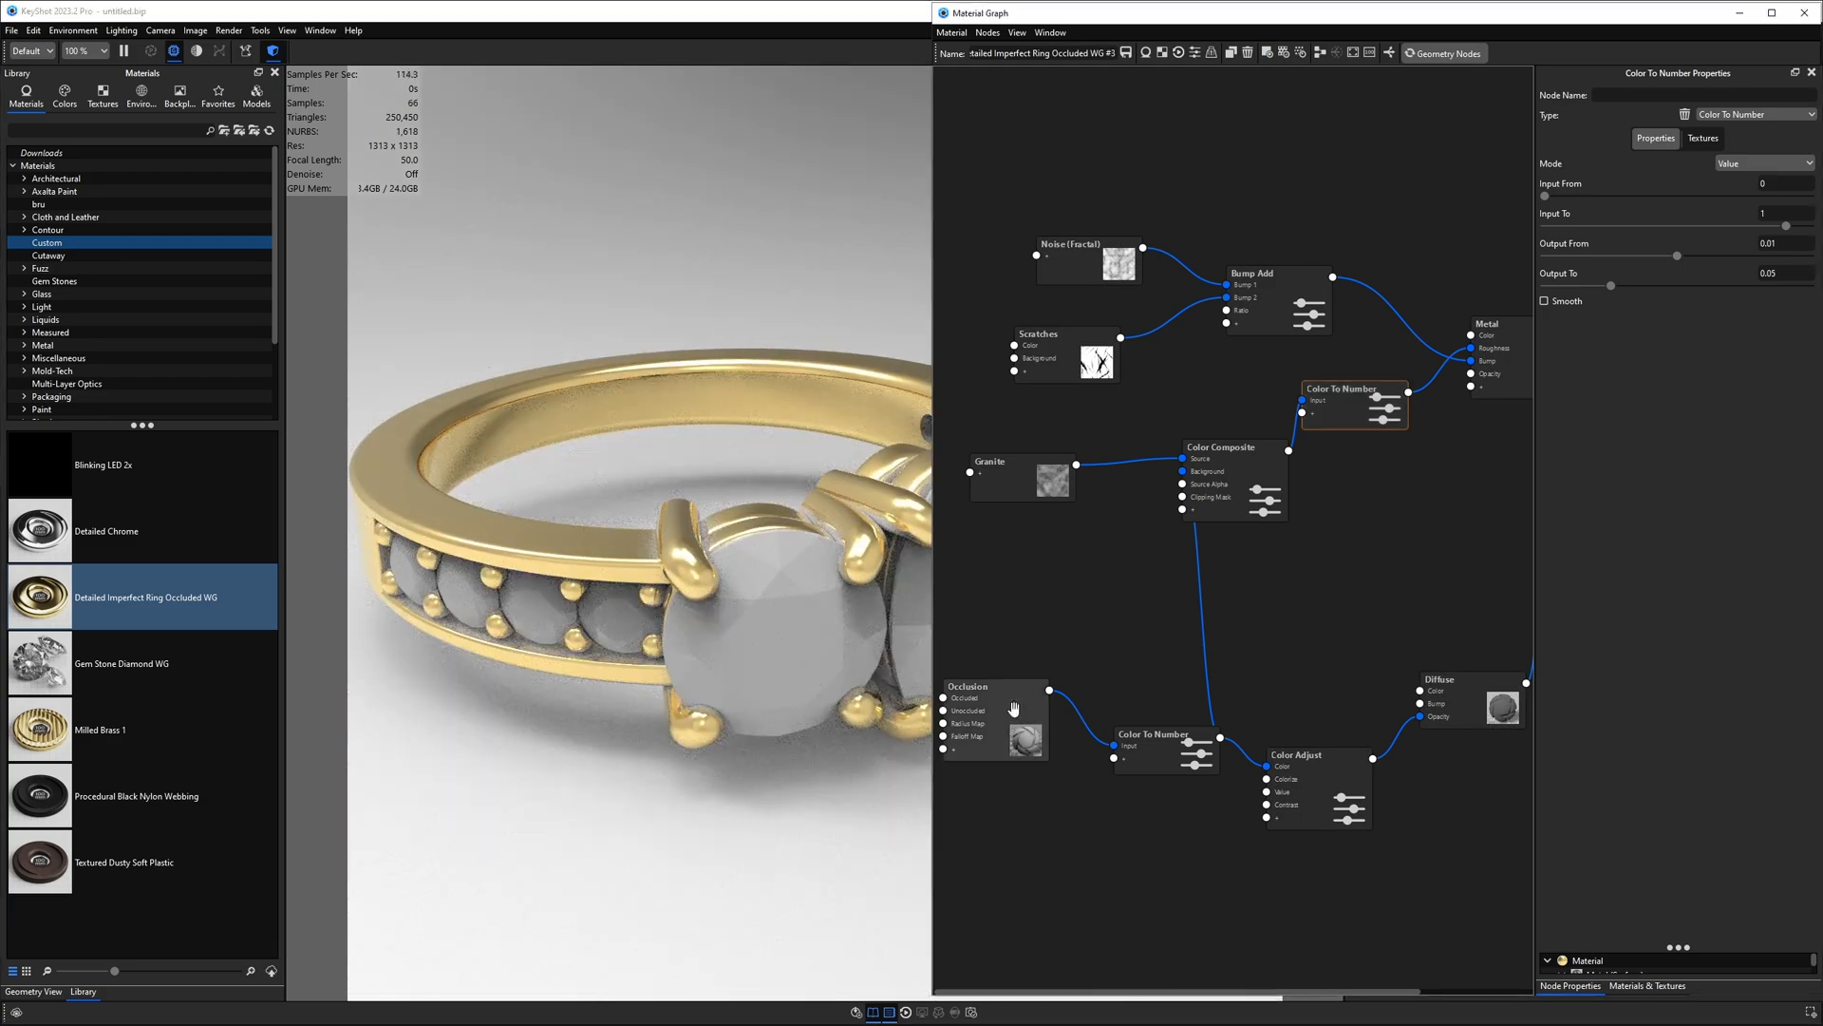
pyautogui.press('c')
pyautogui.moveTo(688, 593); pyautogui.dragTo(549, 613)
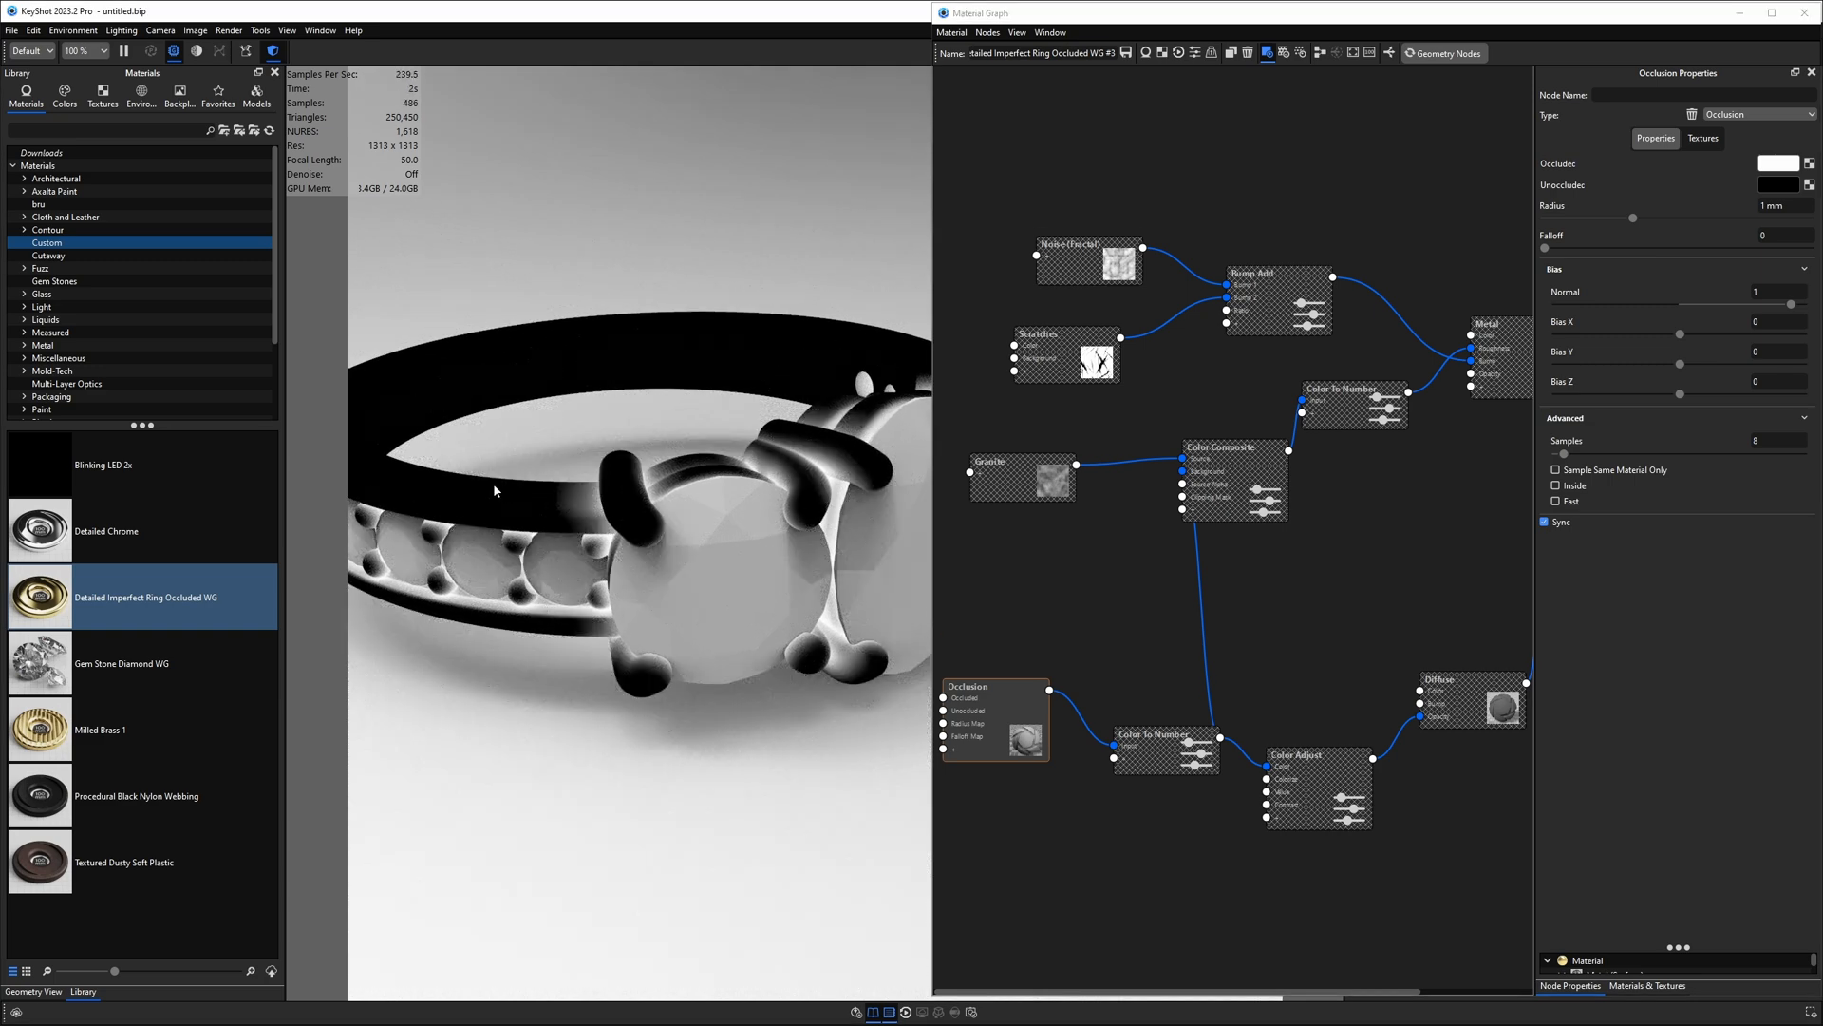
pyautogui.moveTo(494, 483); pyautogui.dragTo(587, 524)
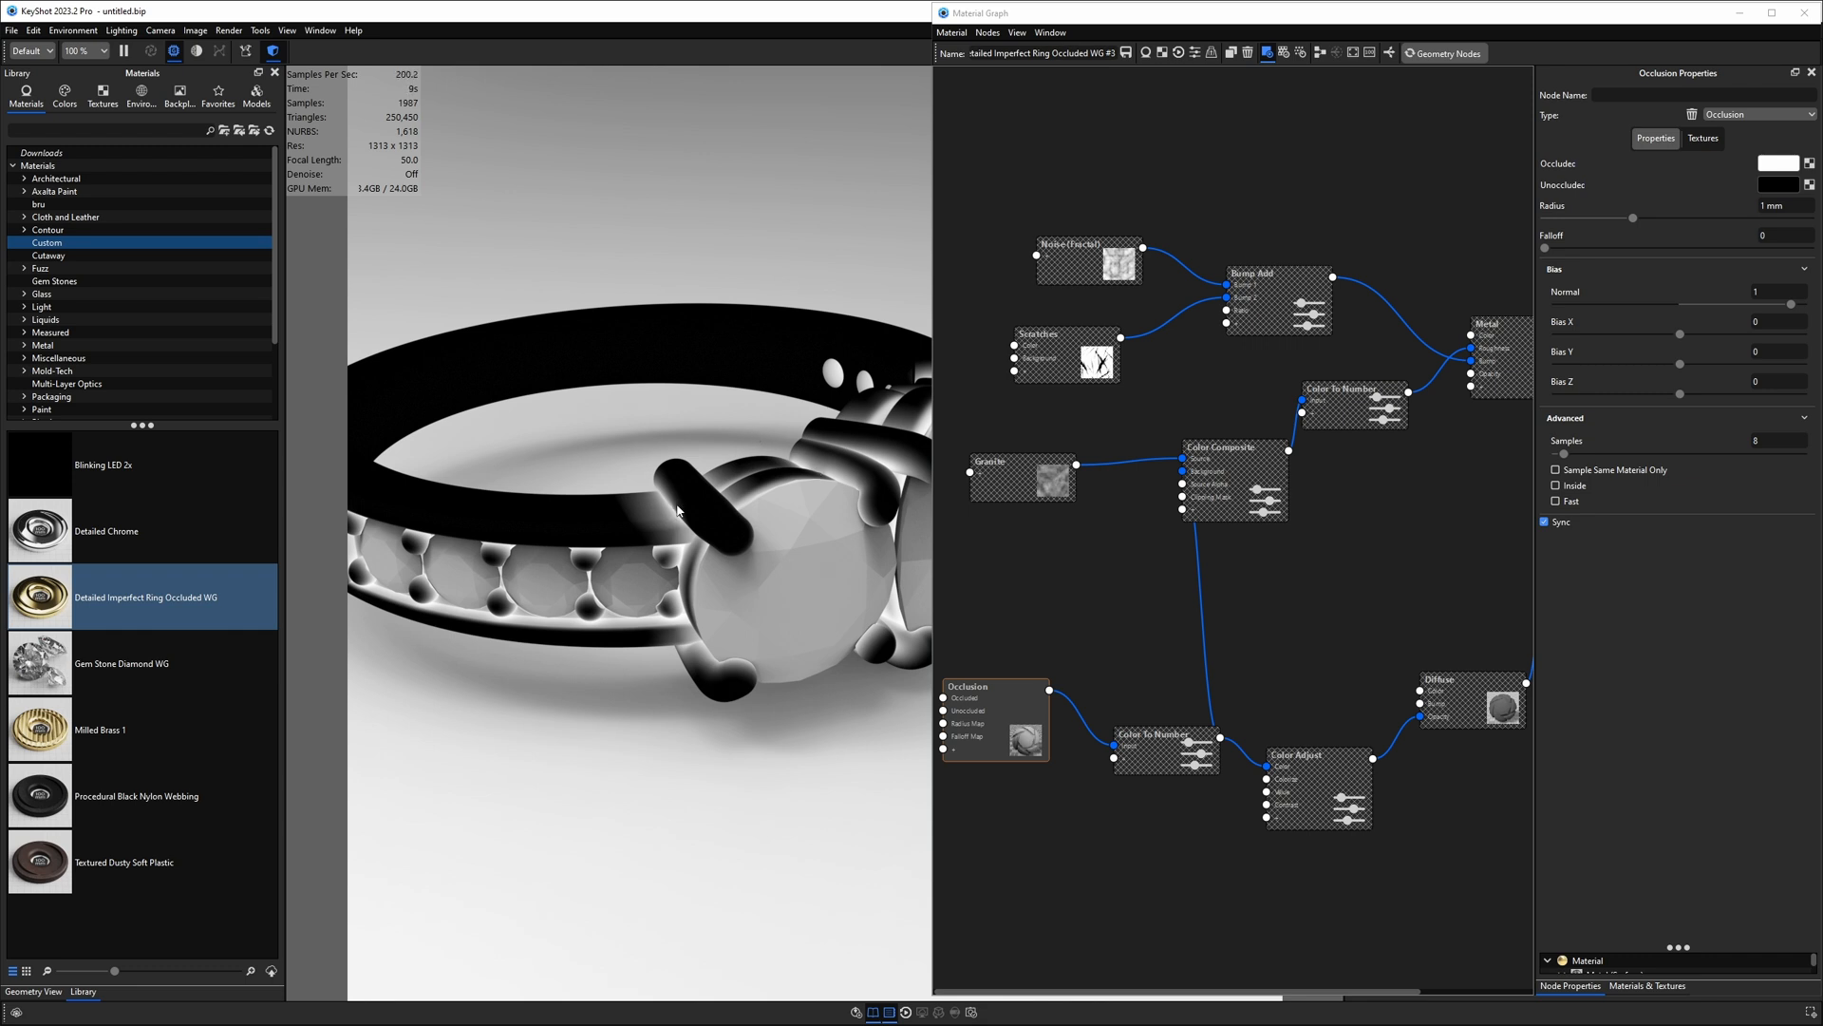
pyautogui.click(997, 711)
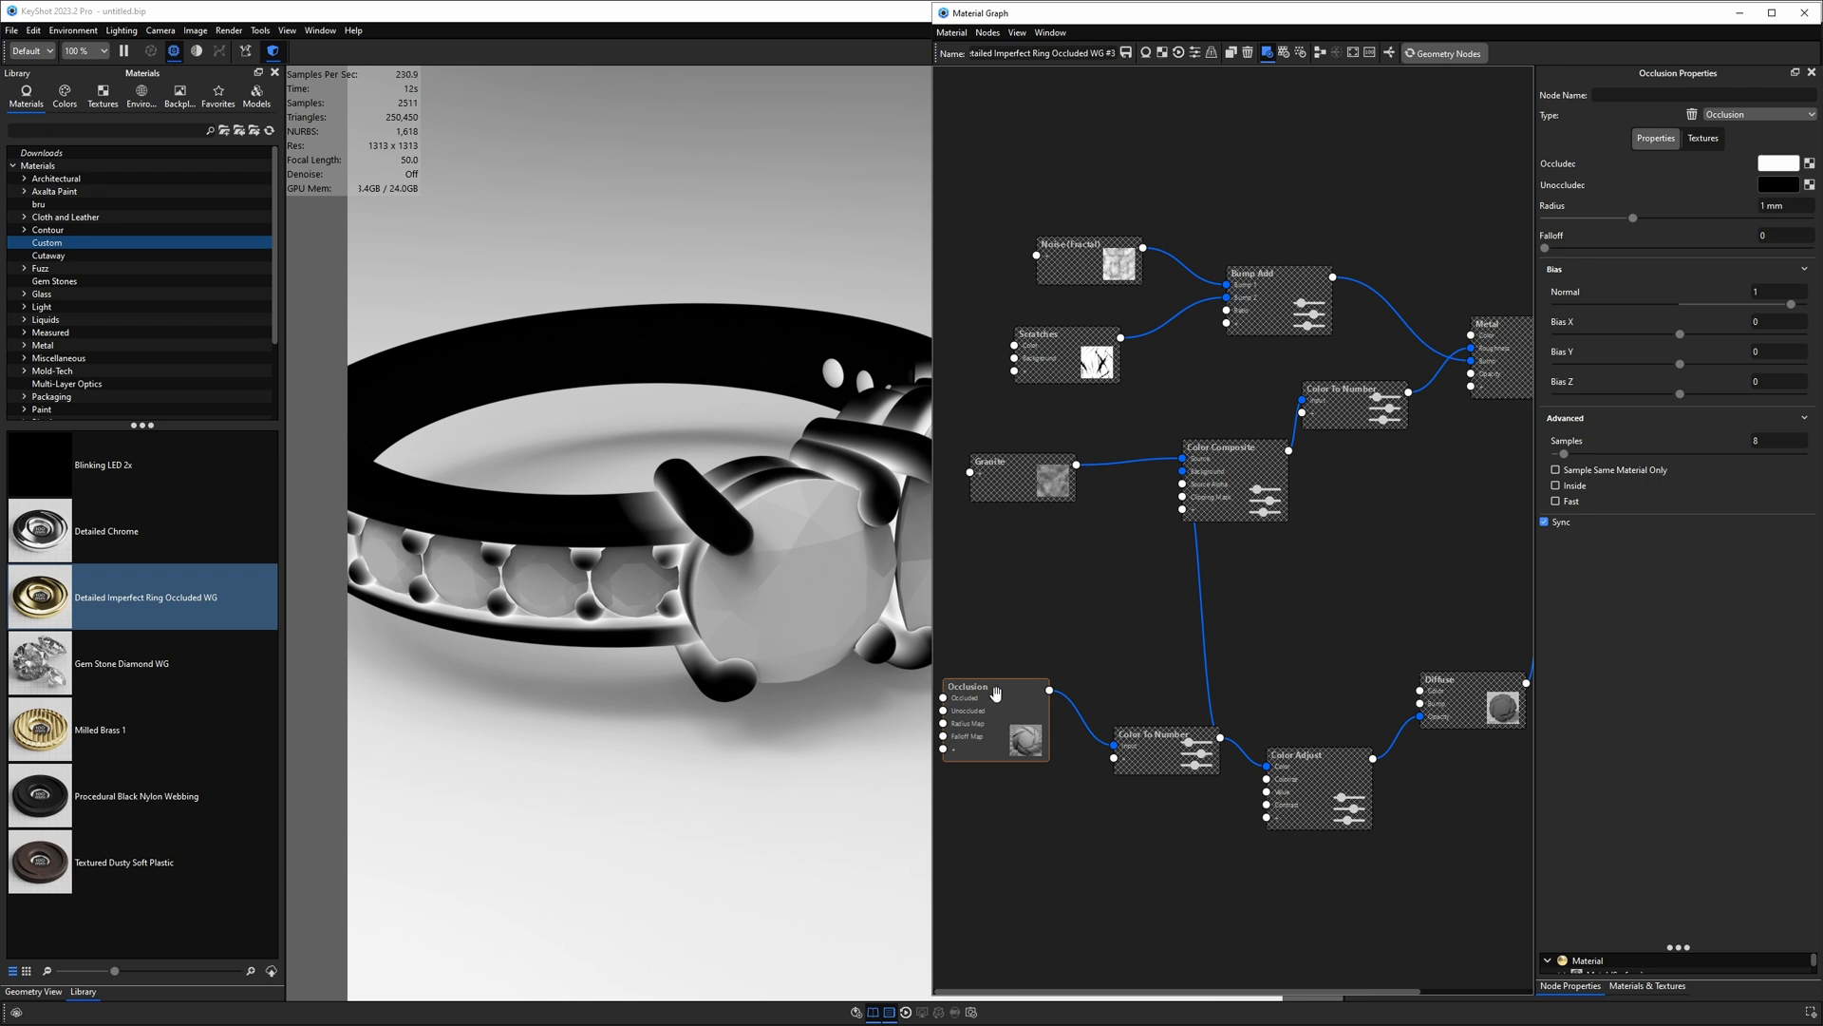
pyautogui.press('c')
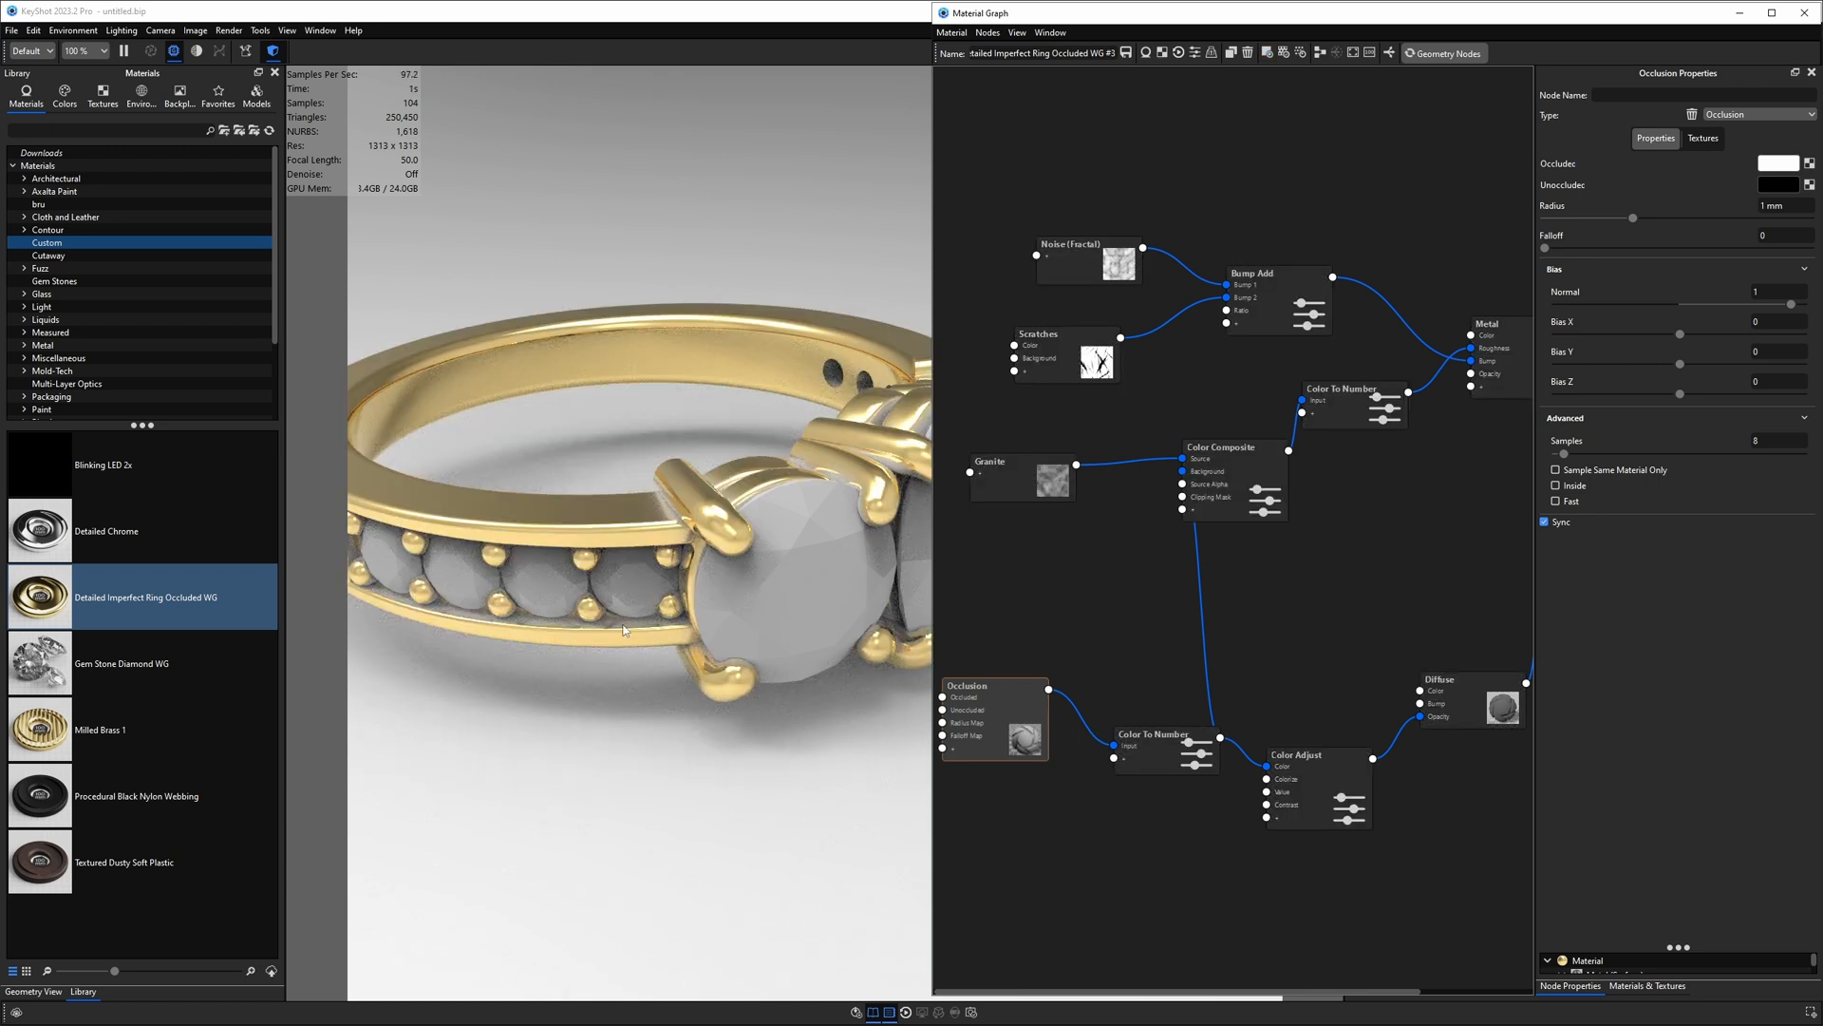
# Step: Move the Diffuse label and Color Adjust nodes closer to the Material node, and preview the Diffuse node on the ring
pyautogui.moveTo(1459, 713); pyautogui.dragTo(1401, 641)
pyautogui.moveTo(1384, 558); pyautogui.dragTo(1254, 556)
pyautogui.moveTo(1270, 627); pyautogui.dragTo(1344, 520)
pyautogui.press('c')
pyautogui.keyDown('shift'); pyautogui.moveTo(1139, 832); pyautogui.dragTo(1300, 541); pyautogui.keyUp('shift')
pyautogui.press('l')
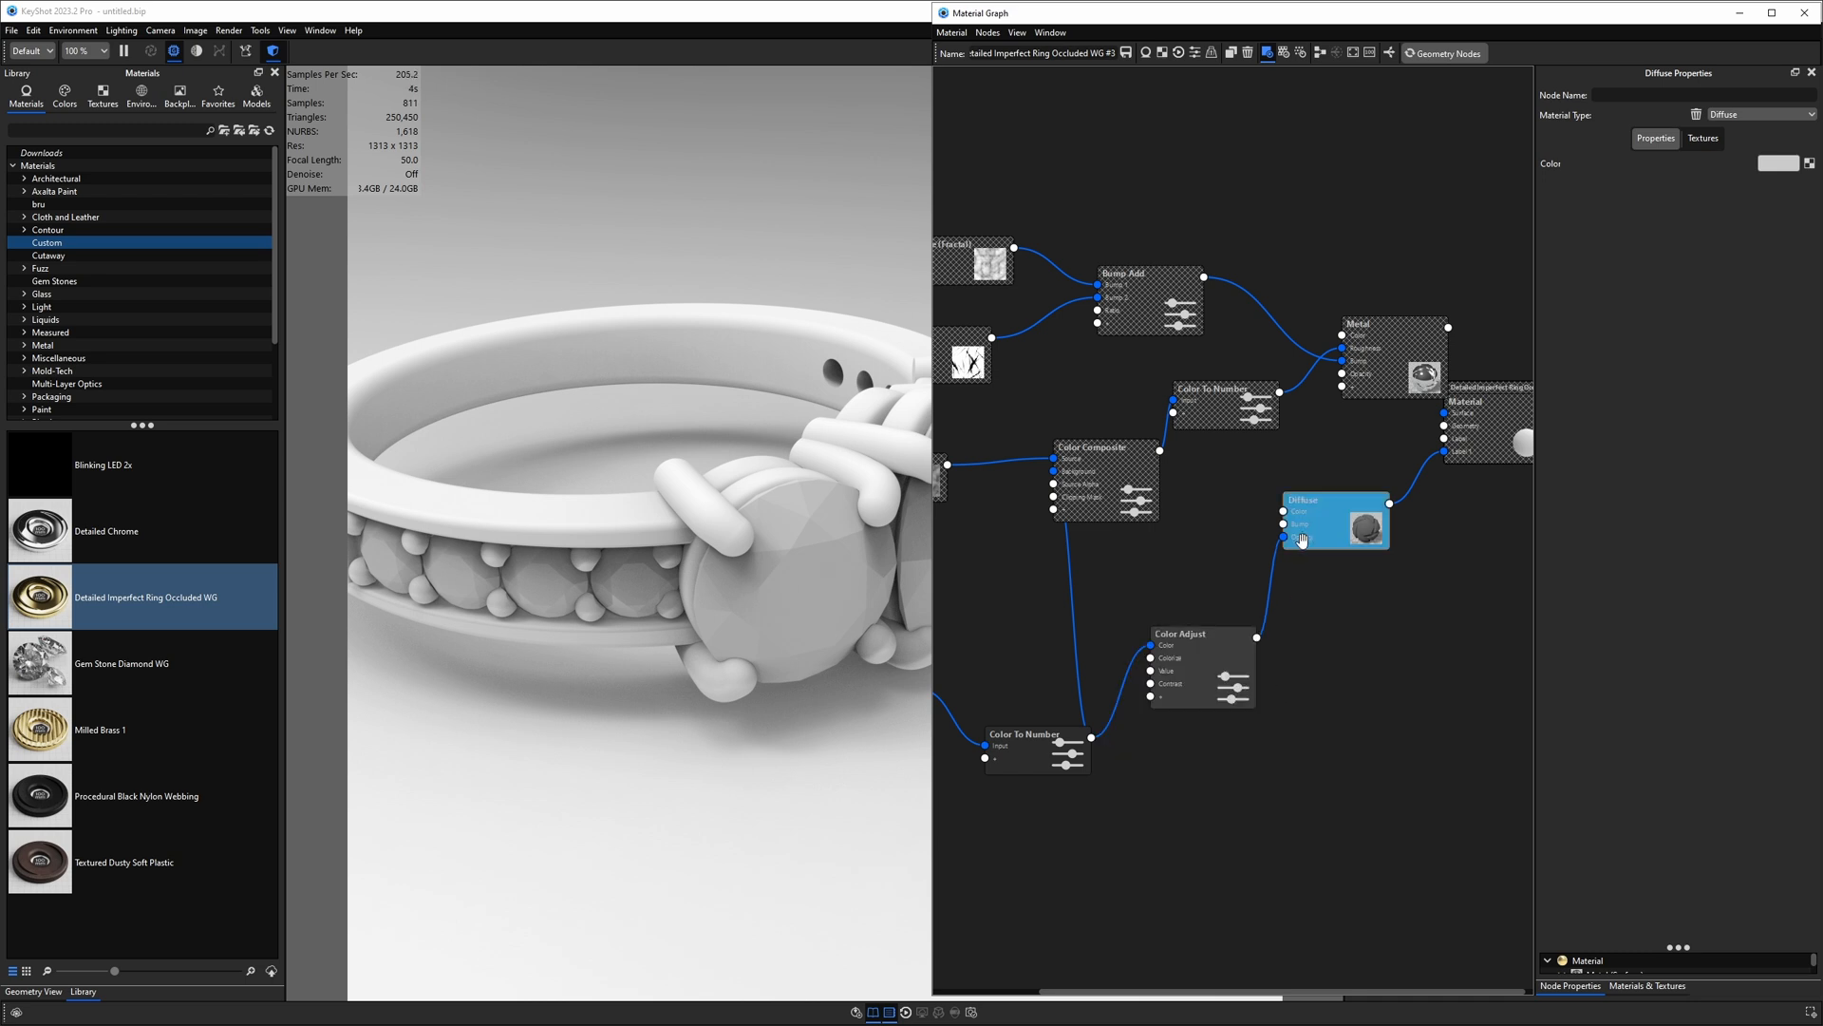
pyautogui.click(1268, 535)
pyautogui.press('c')
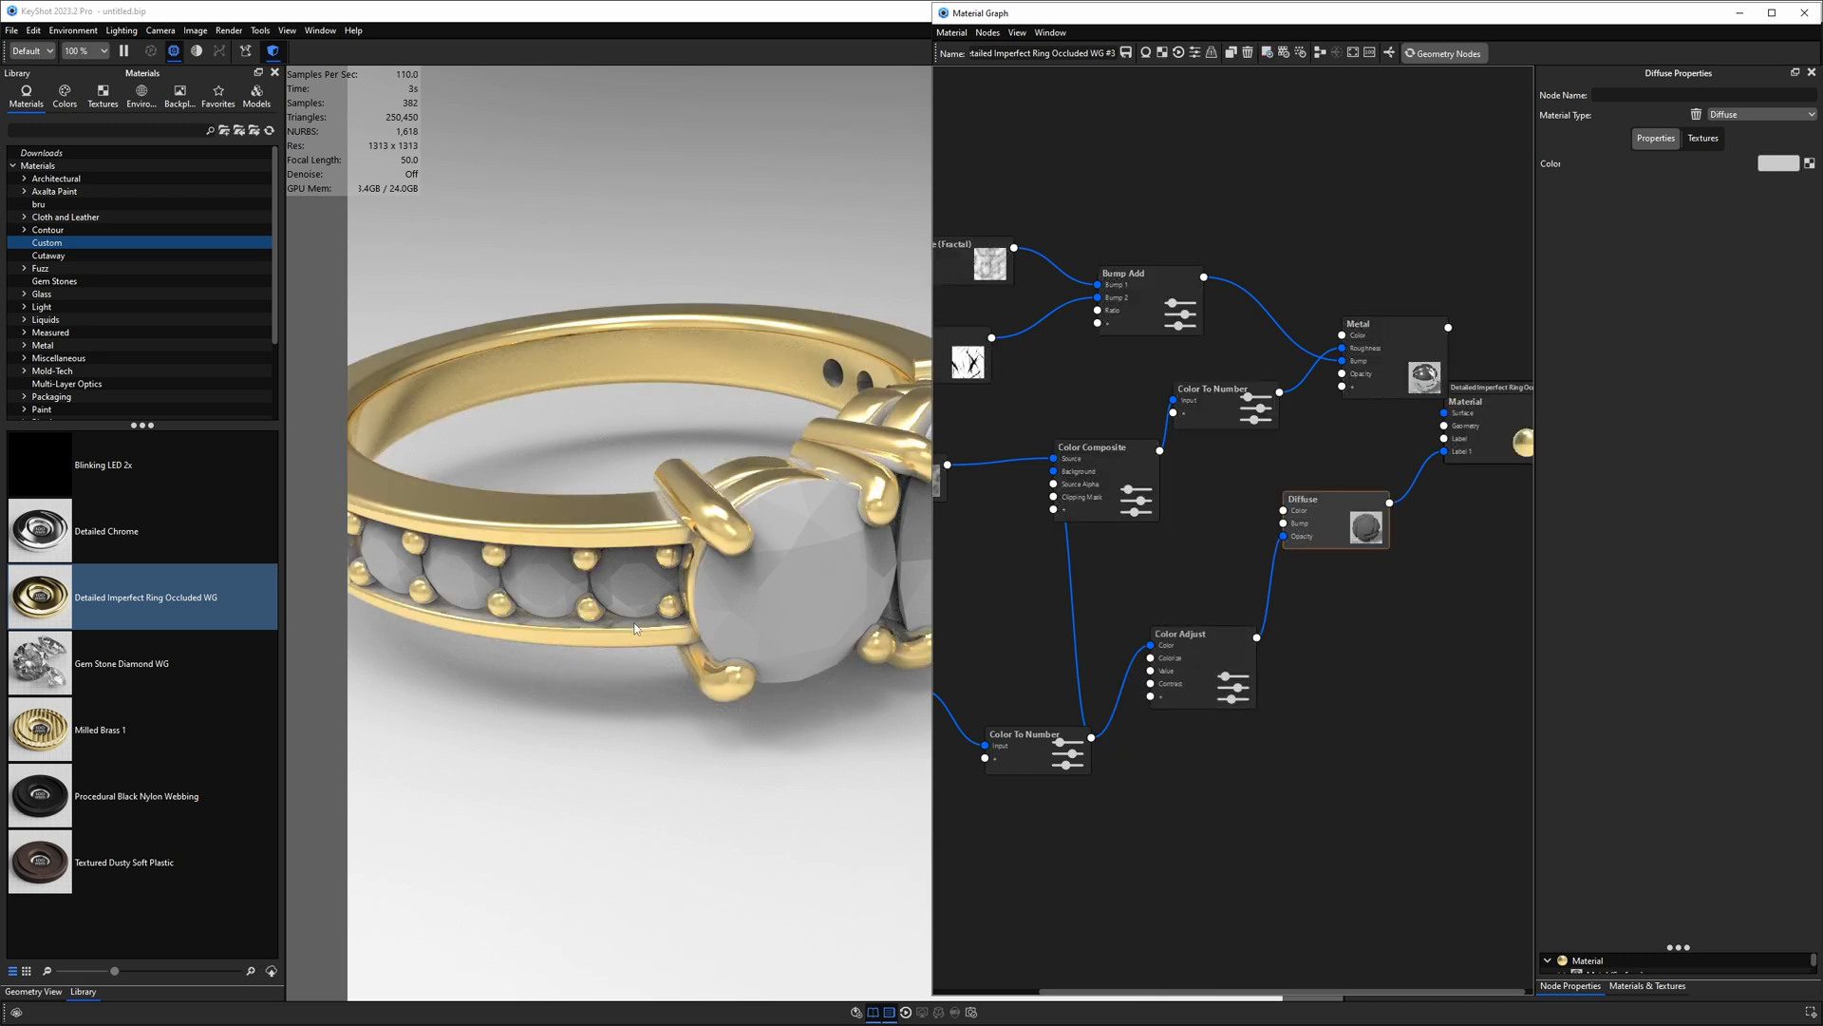
# Step: Try a Value of 1 on the Color Adjust node feeding the Diffuse opacity, and settle on 2
pyautogui.scroll(3, 634, 626)
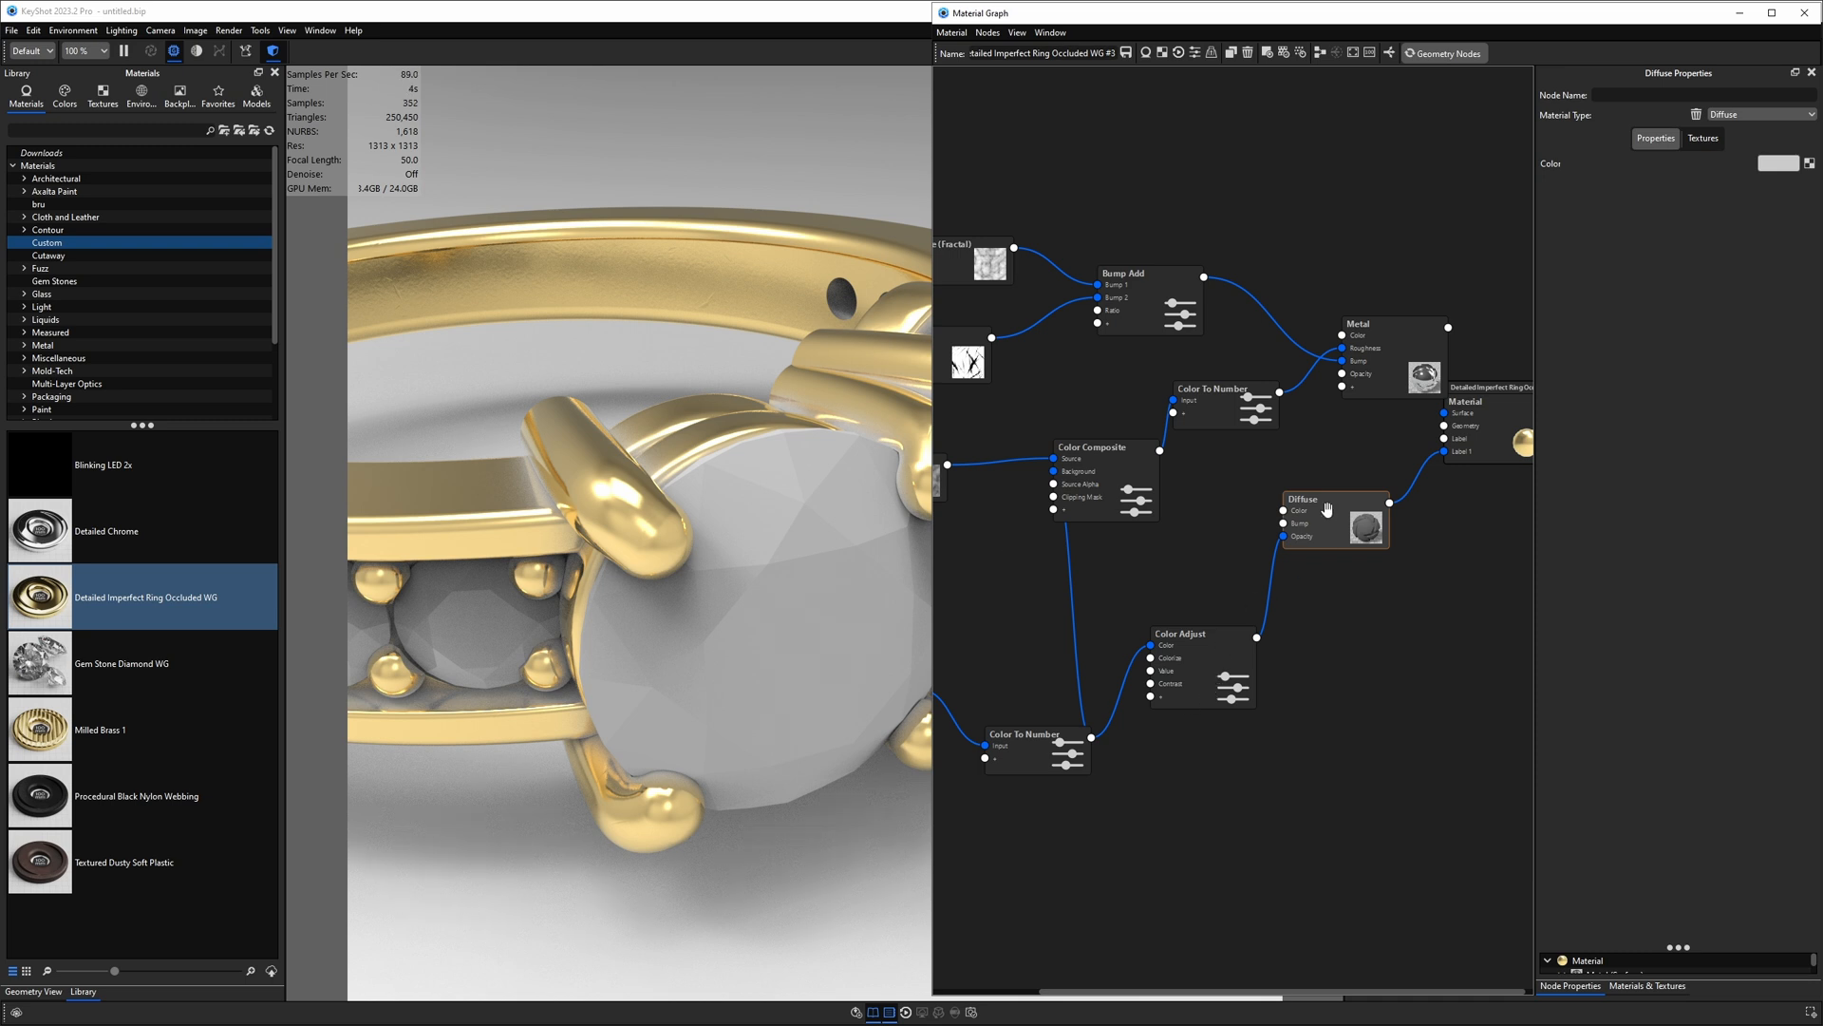
pyautogui.moveTo(1203, 650); pyautogui.dragTo(1196, 622)
pyautogui.moveTo(1331, 534); pyautogui.dragTo(1335, 540)
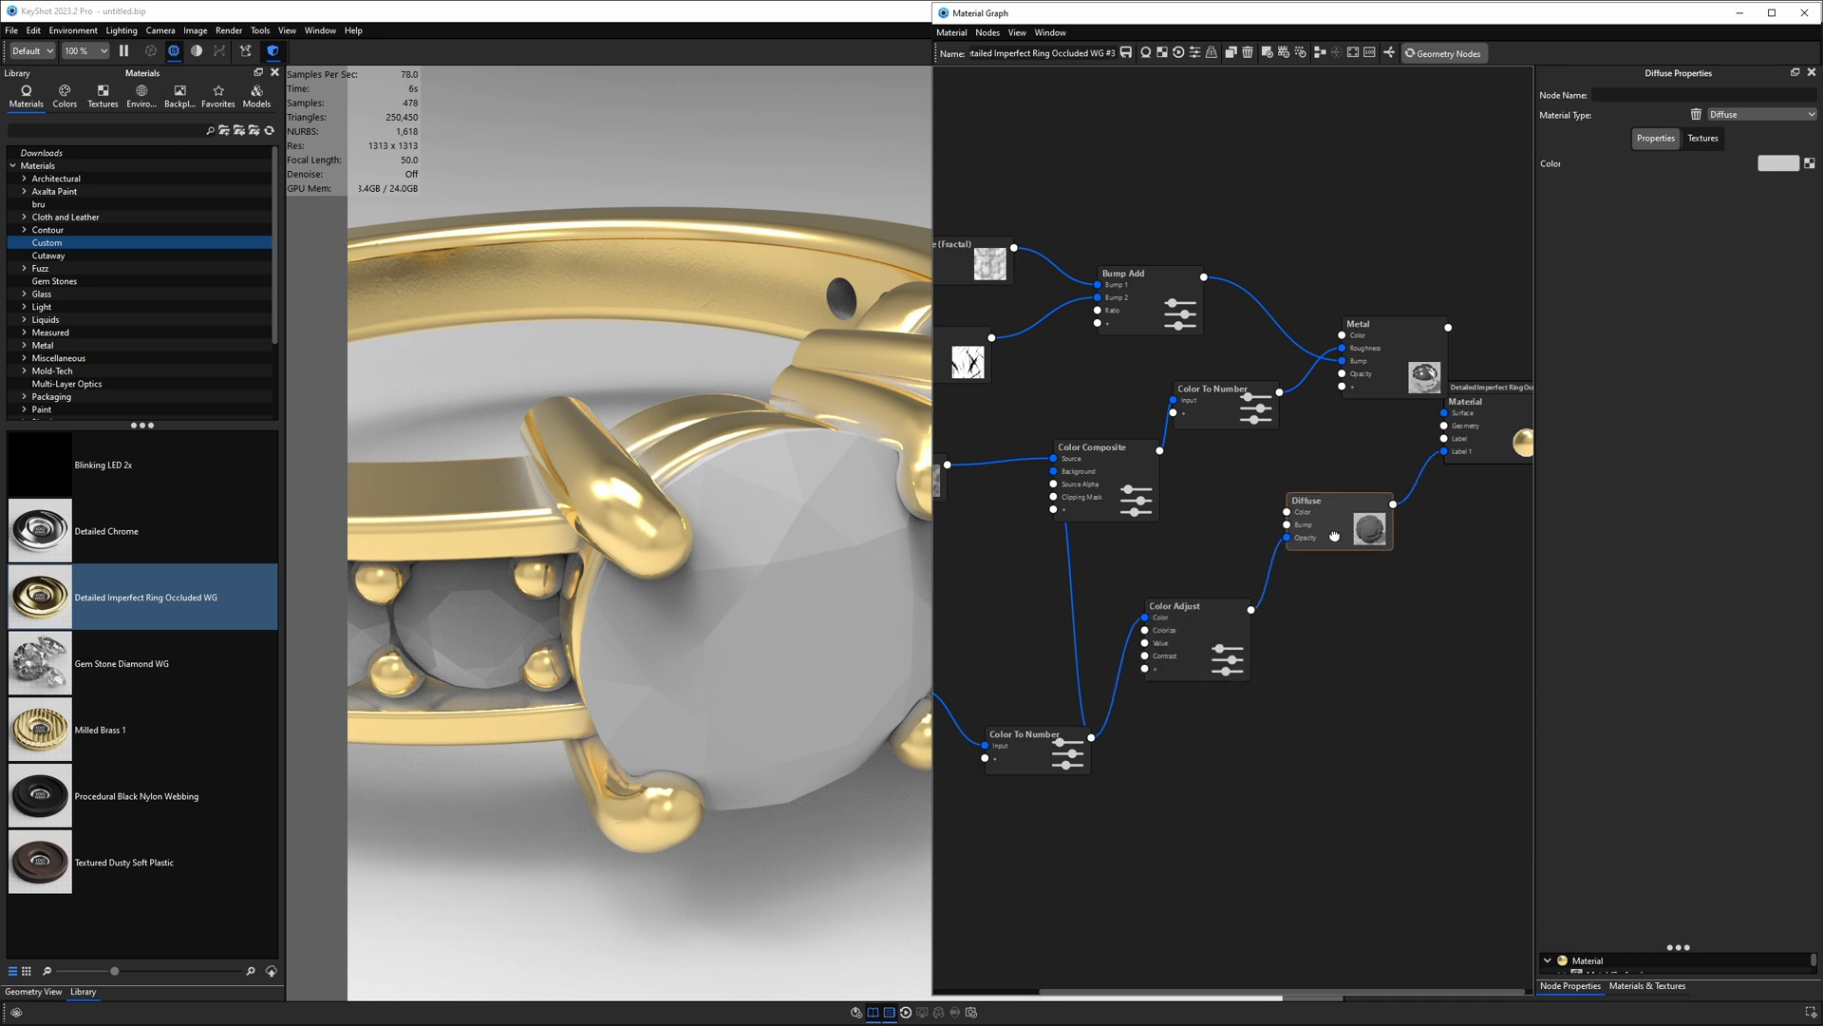
pyautogui.click(1204, 620)
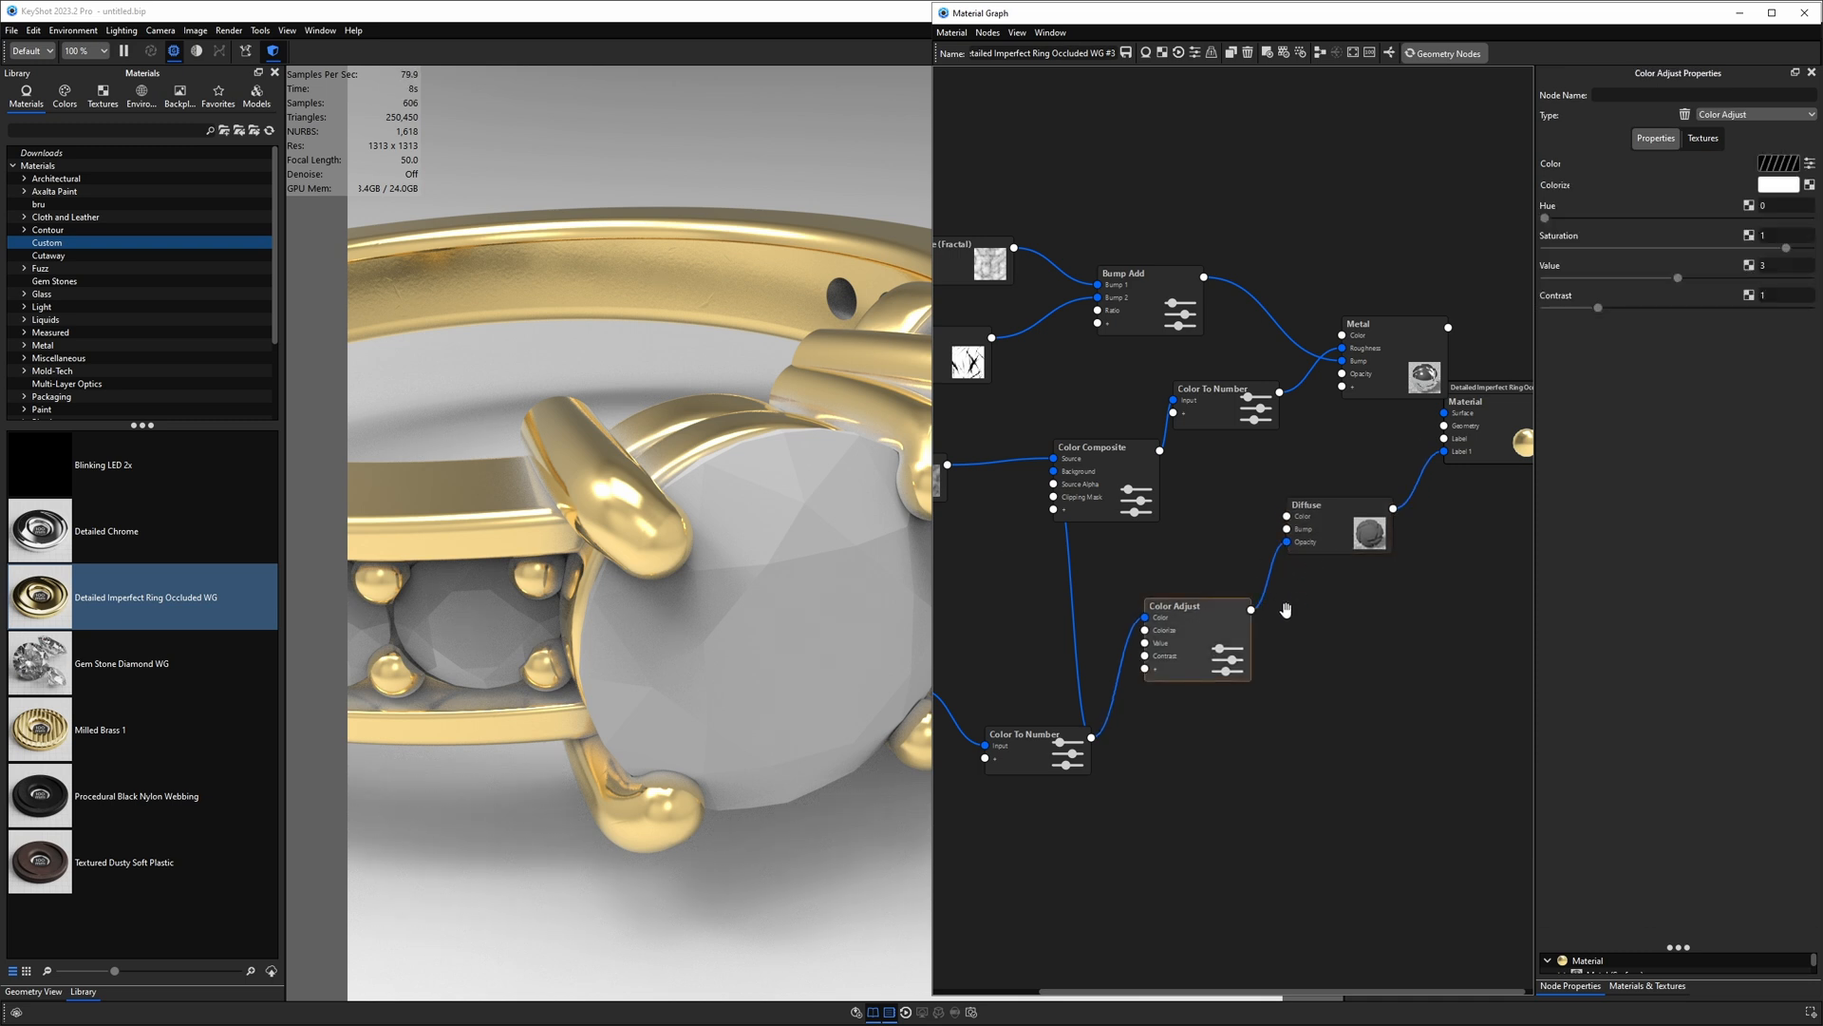
pyautogui.doubleClick(1776, 268)
pyautogui.write('1')
pyautogui.press('Return')
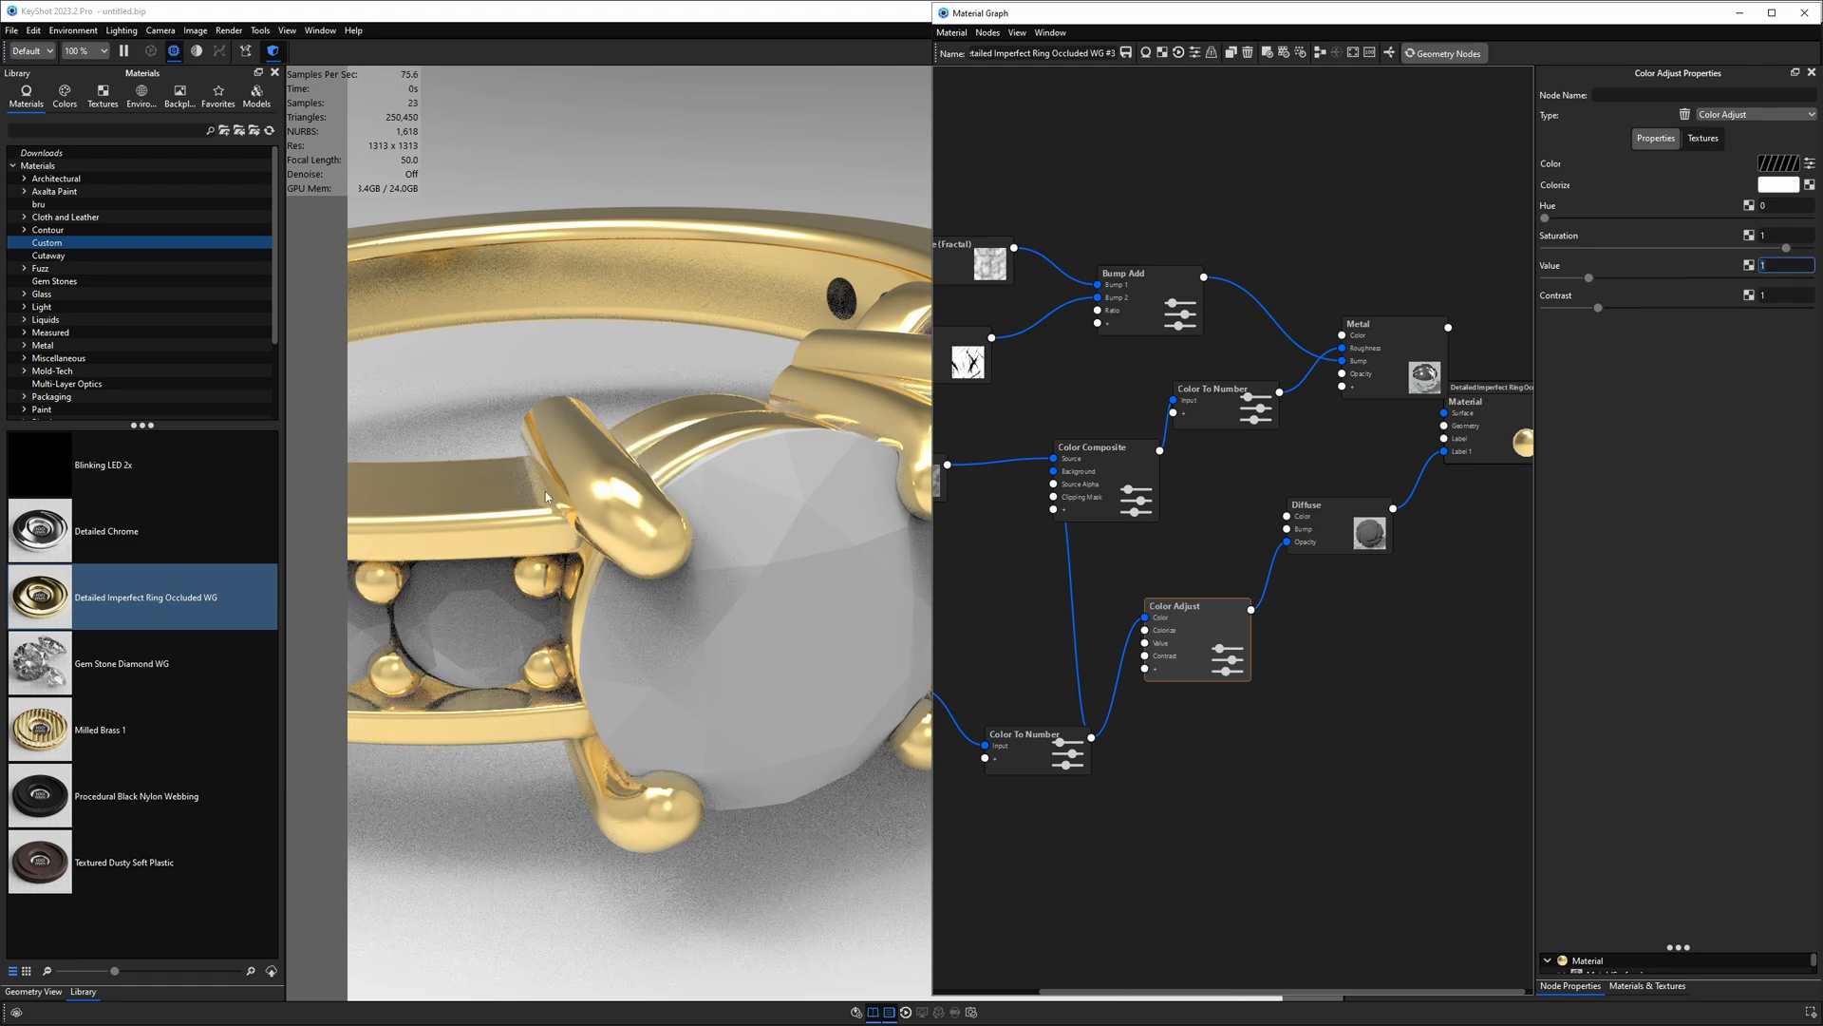
pyautogui.scroll(-3, 595, 655)
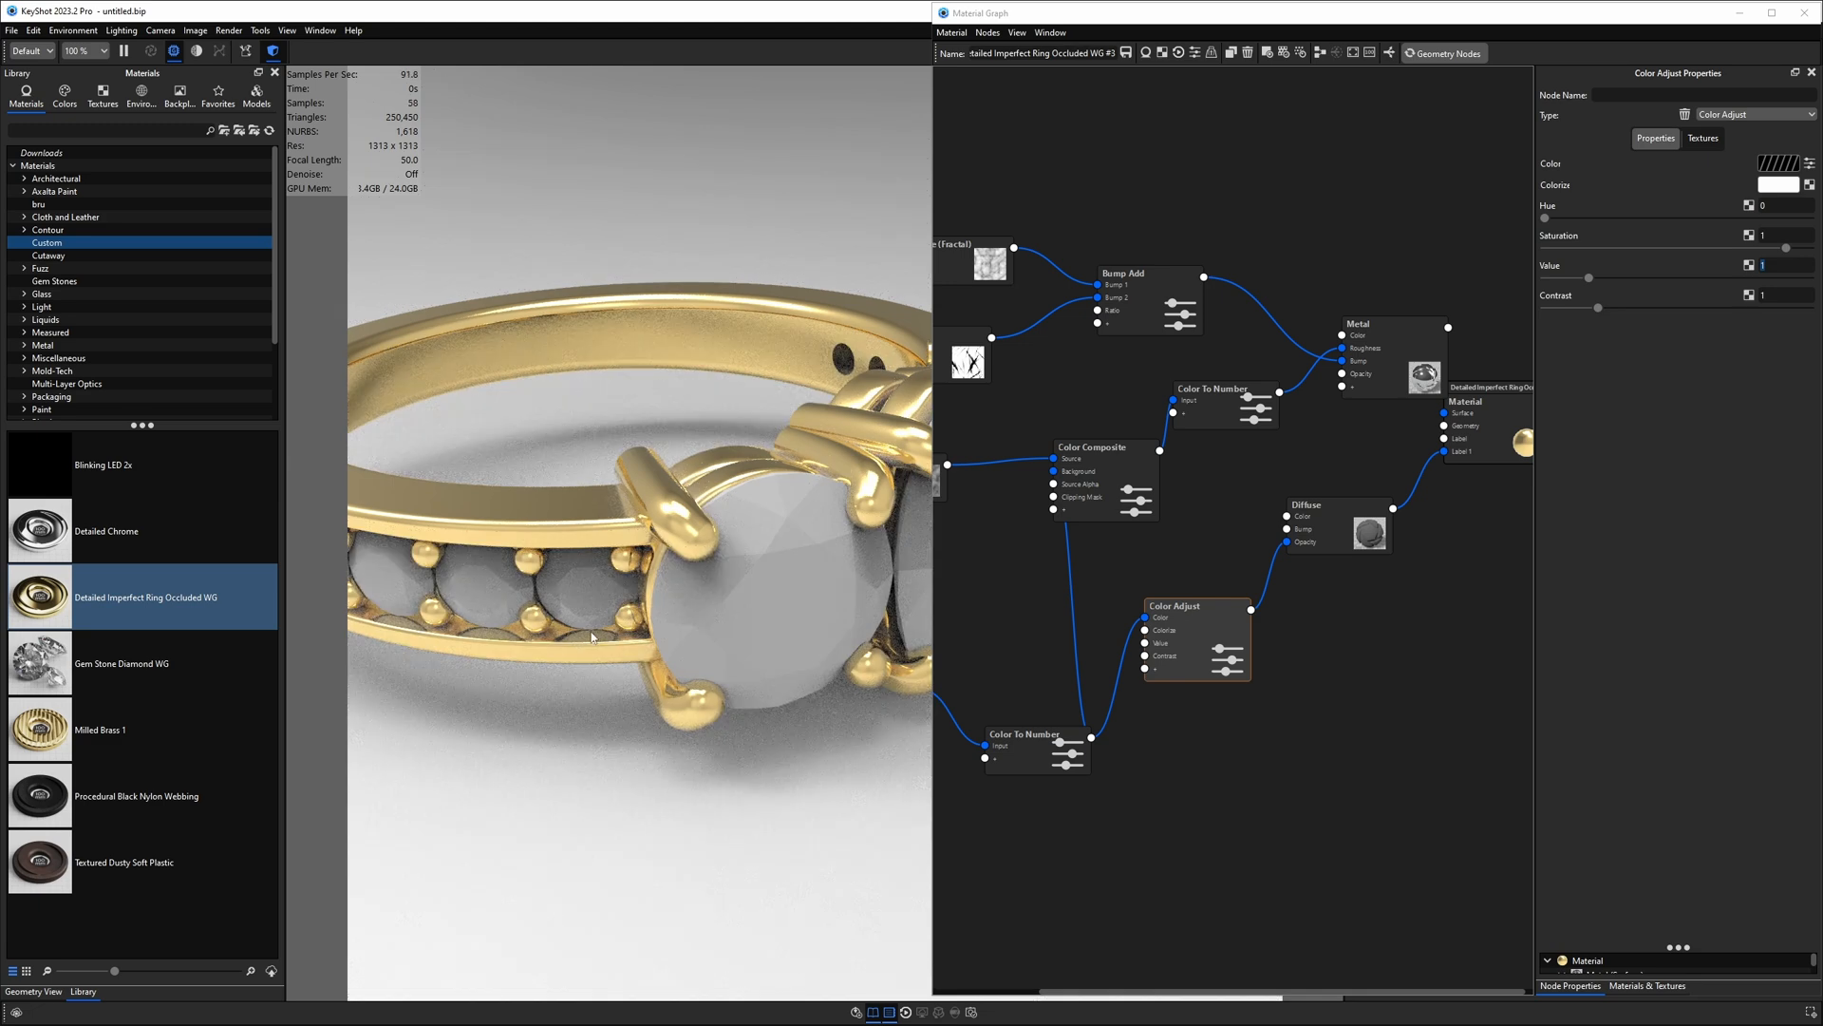
pyautogui.doubleClick(1782, 265)
pyautogui.write('2')
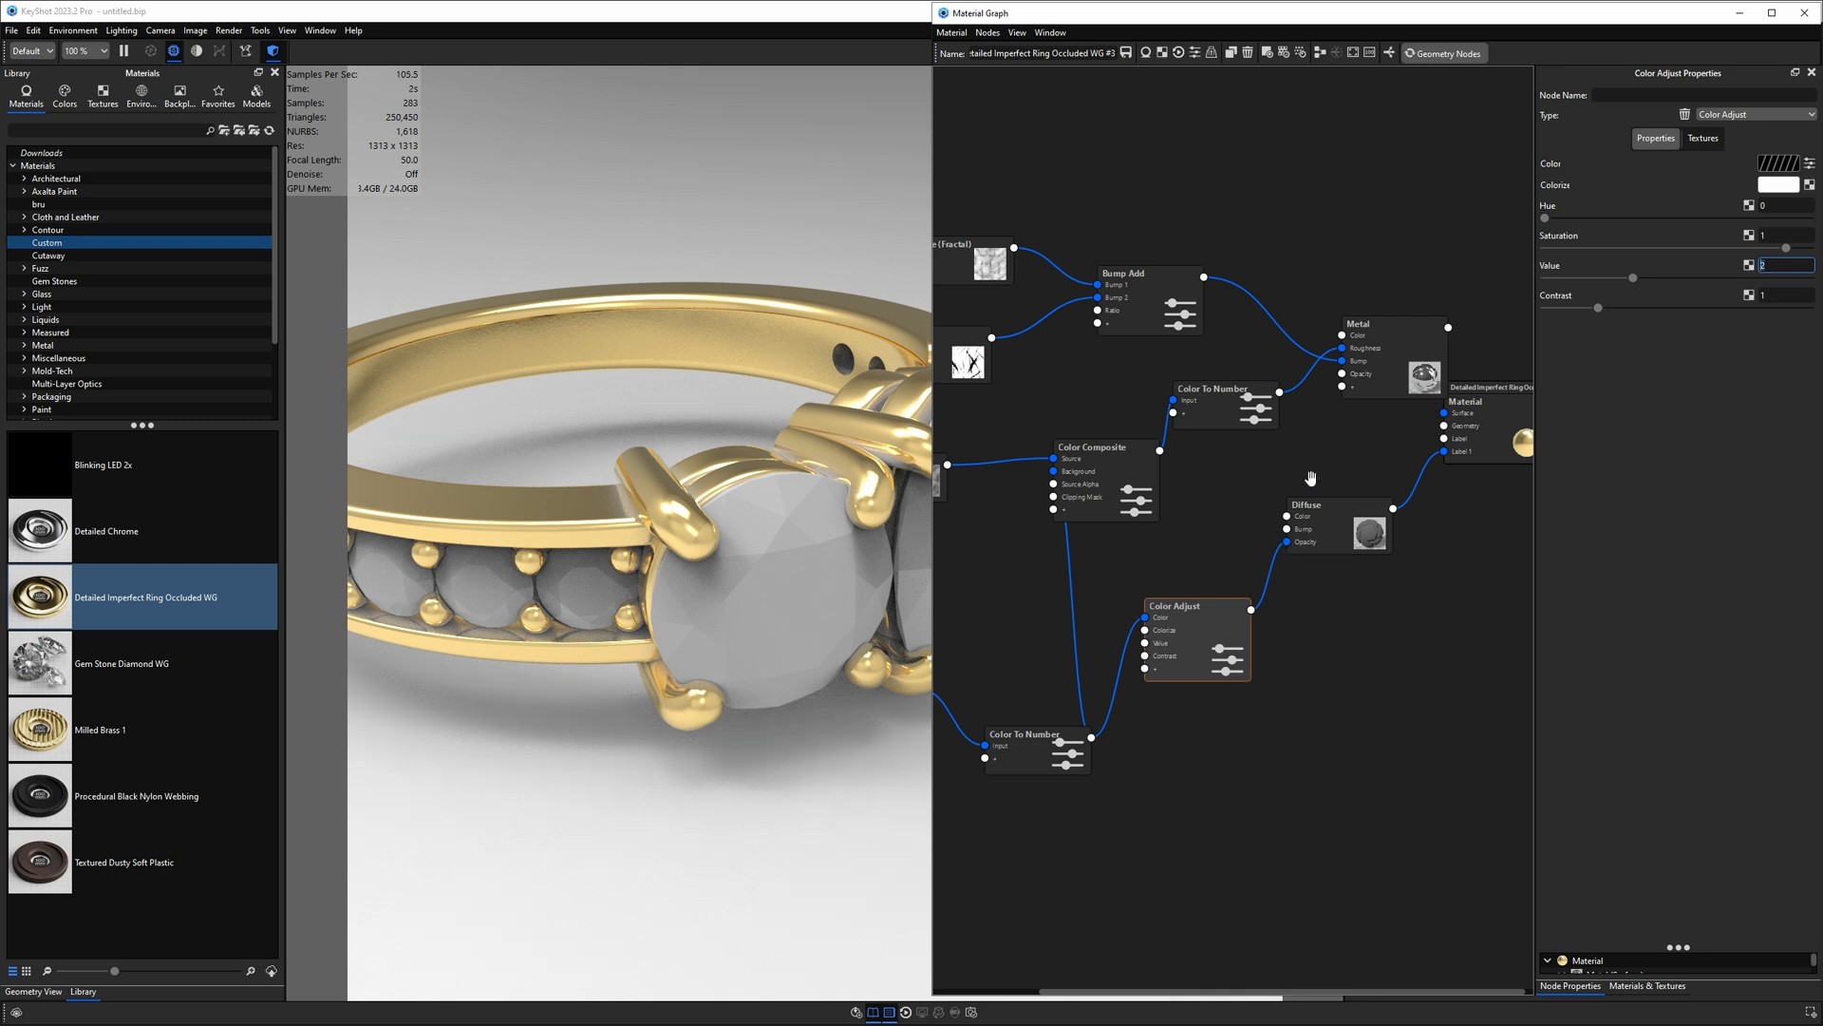
# Step: Set Output To of the Color To Number node feeding the Metal roughness to 0.1, and close the material graph
pyautogui.moveTo(1208, 403); pyautogui.dragTo(1218, 394)
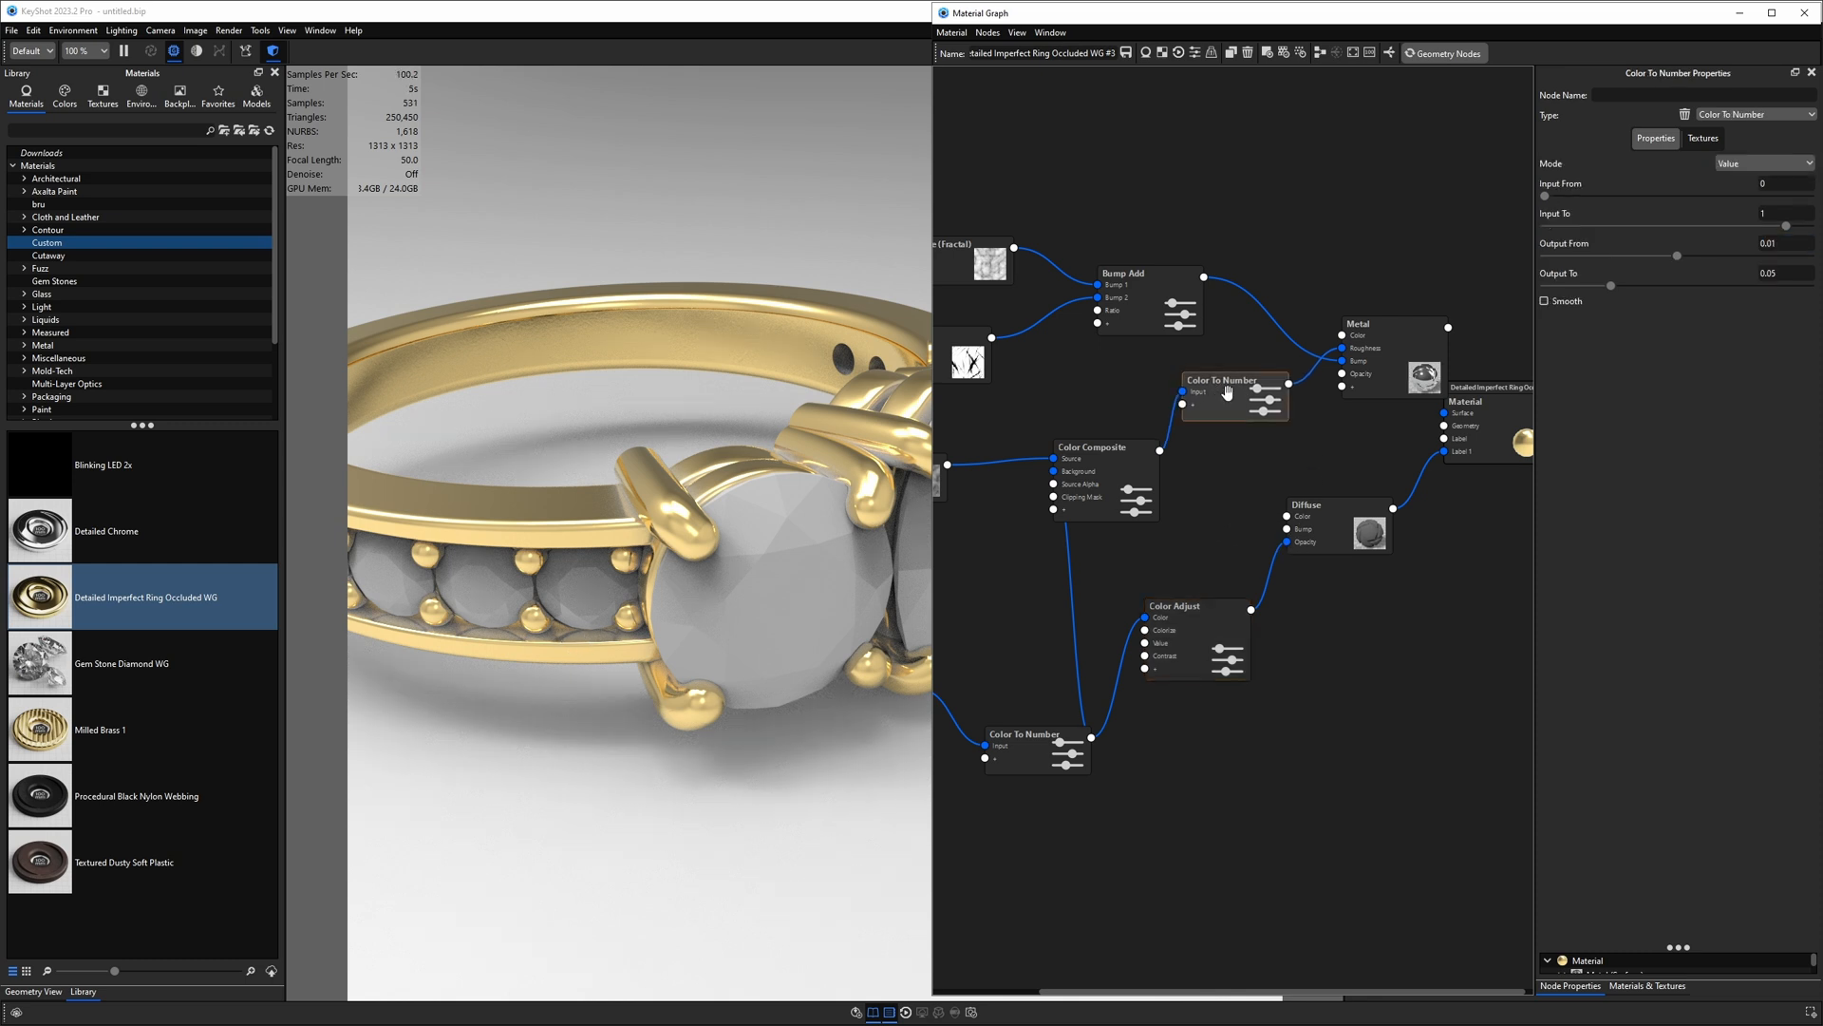
pyautogui.click(1788, 272)
pyautogui.press('BackSpace')
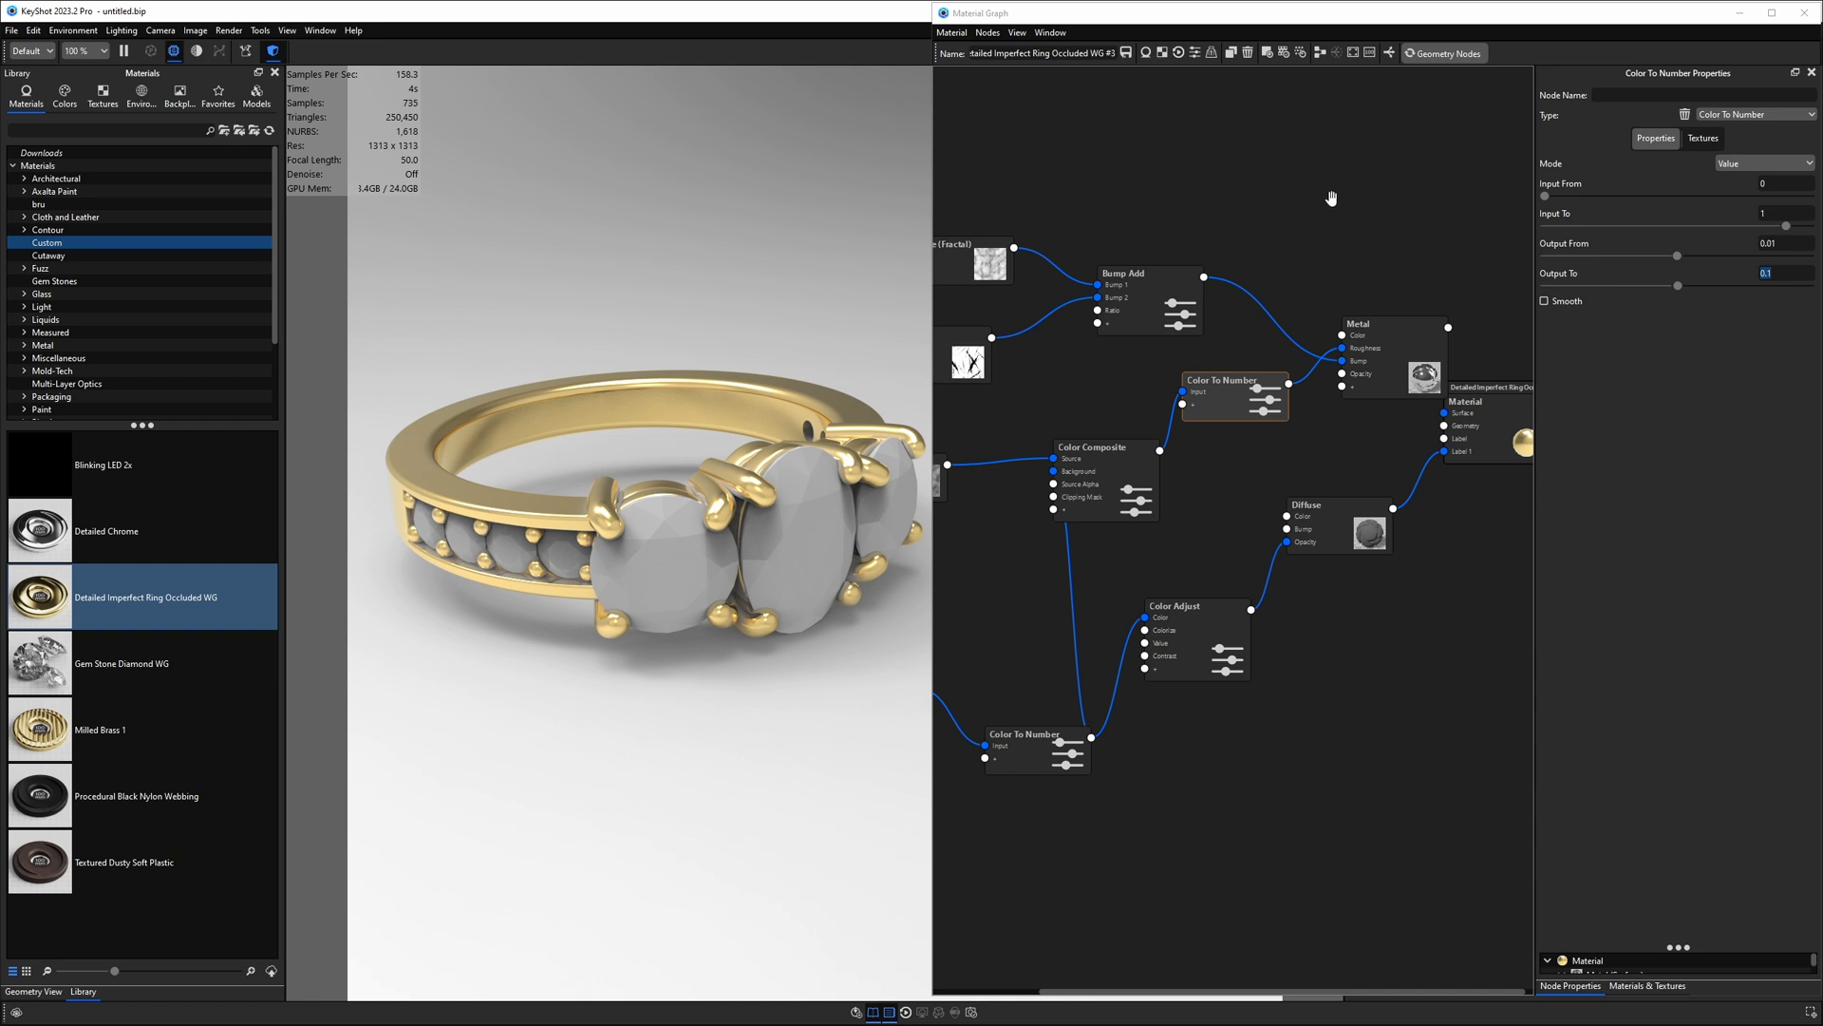
pyautogui.scroll(-1, 1332, 200)
pyautogui.moveTo(1303, 222); pyautogui.dragTo(1313, 271, button='middle')
pyautogui.moveTo(1313, 271); pyautogui.dragTo(1304, 271)
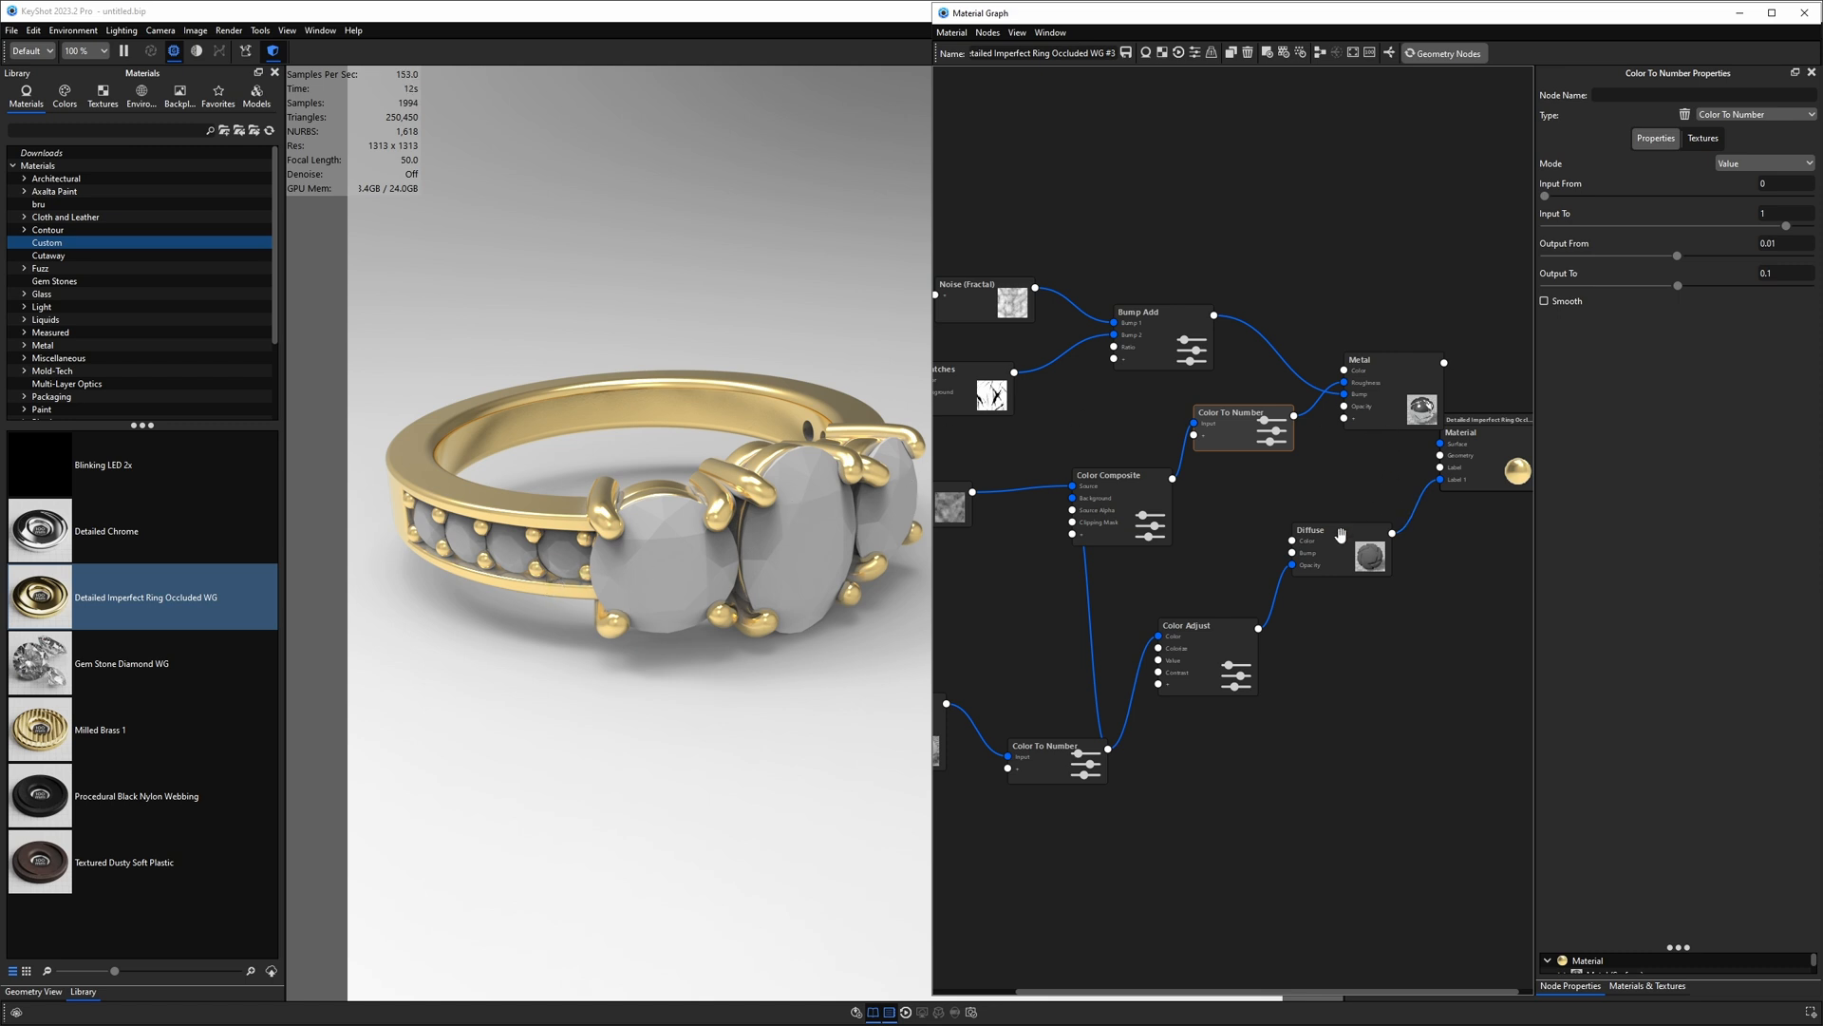
pyautogui.click(1805, 14)
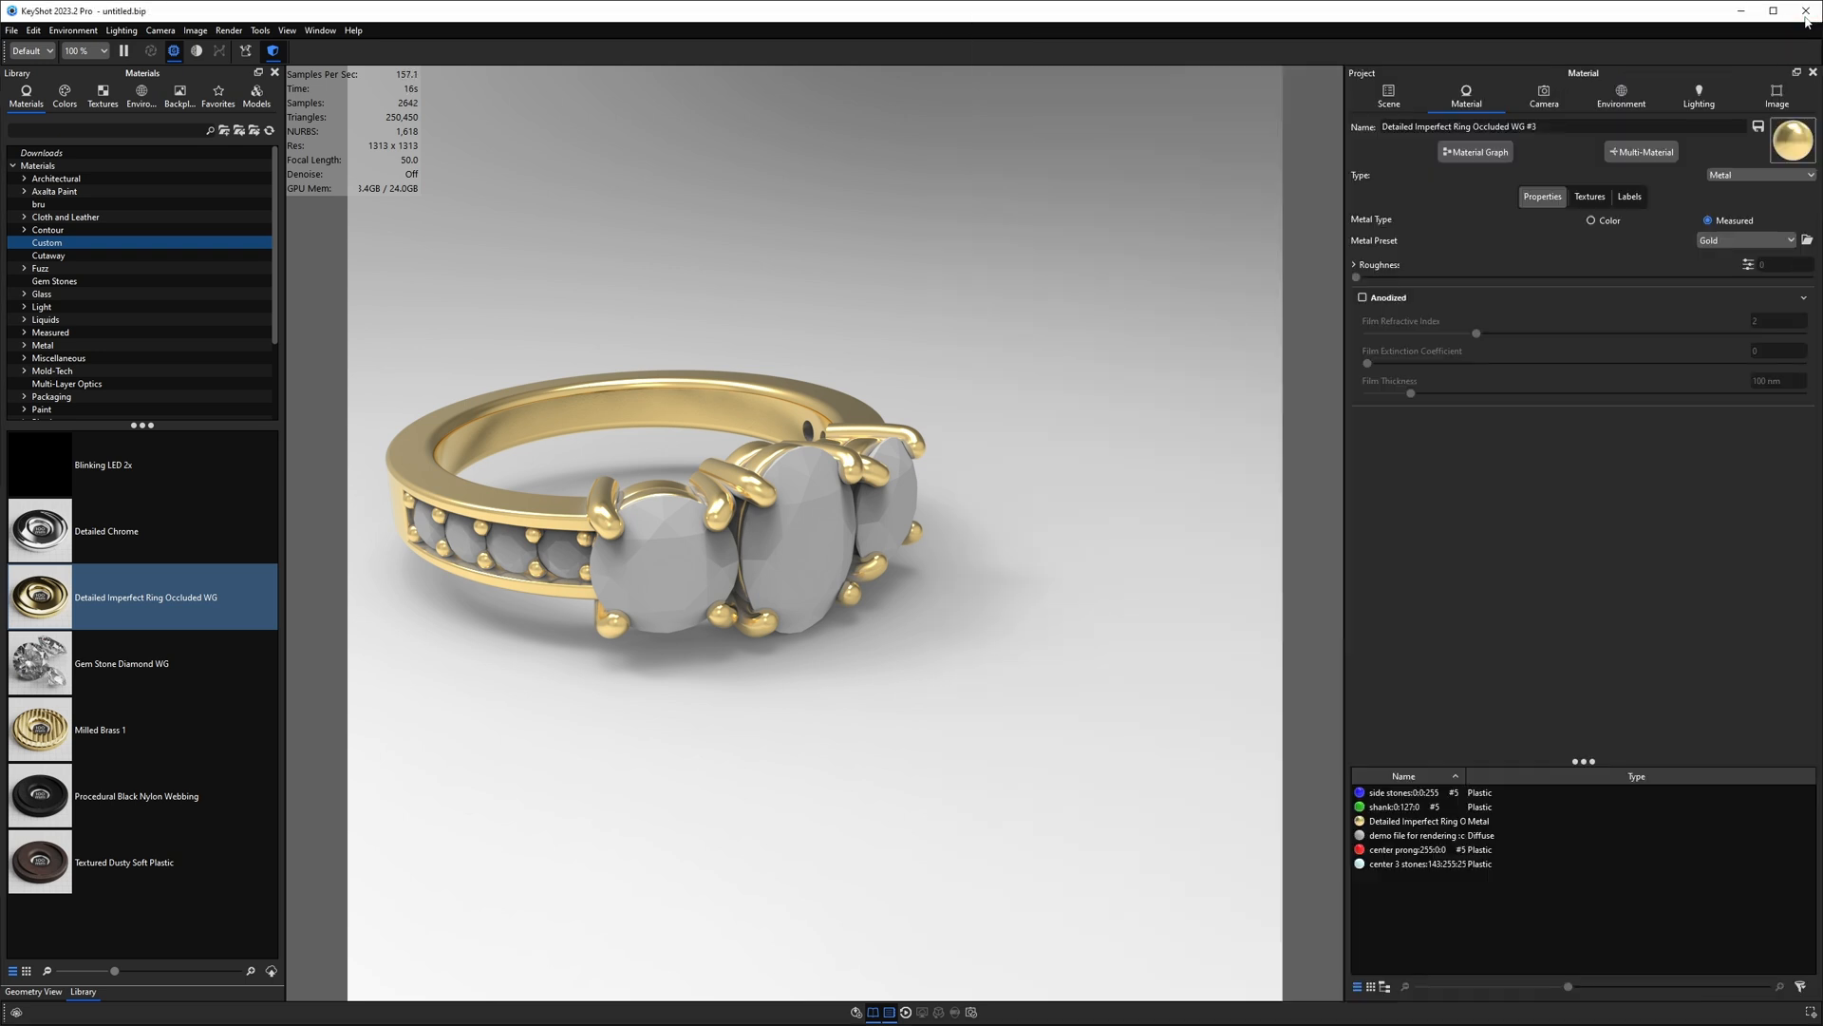
# Step: Apply the Gem Stone Diamond WG material to the ring's stones and set its color Value to 99%
pyautogui.moveTo(40, 662); pyautogui.dragTo(852, 556)
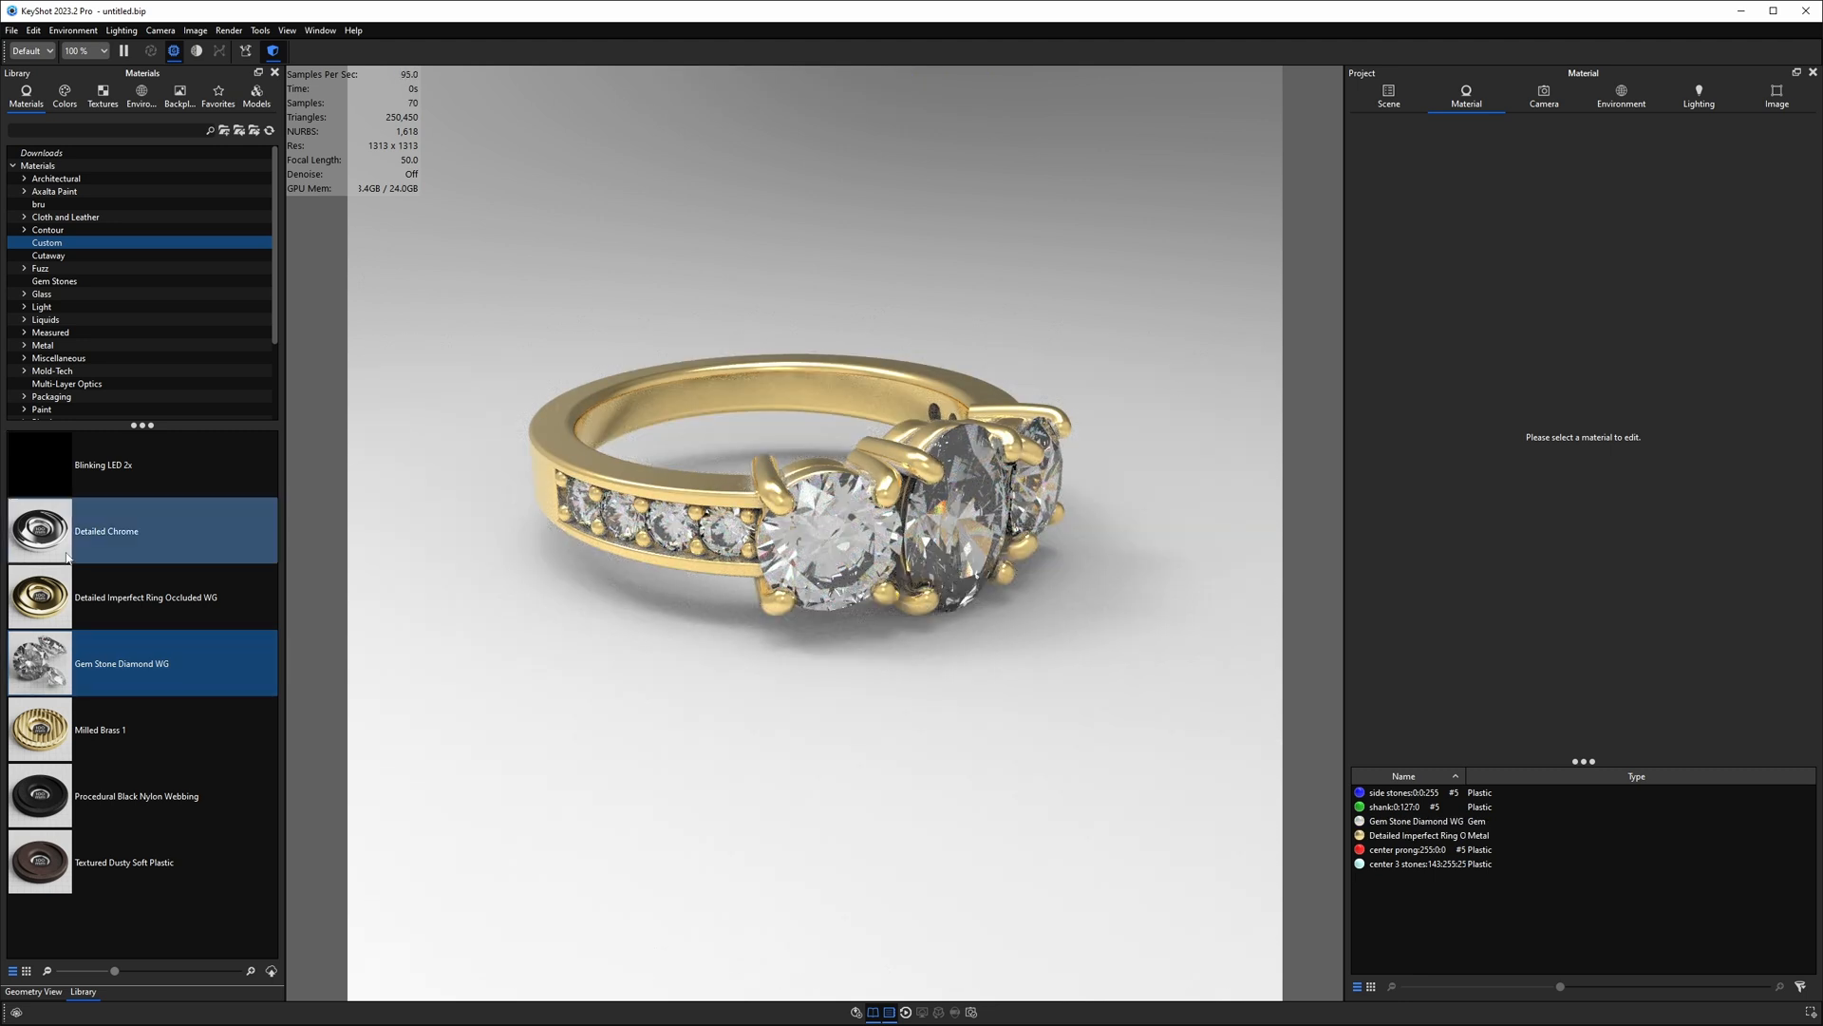
pyautogui.doubleClick(848, 542)
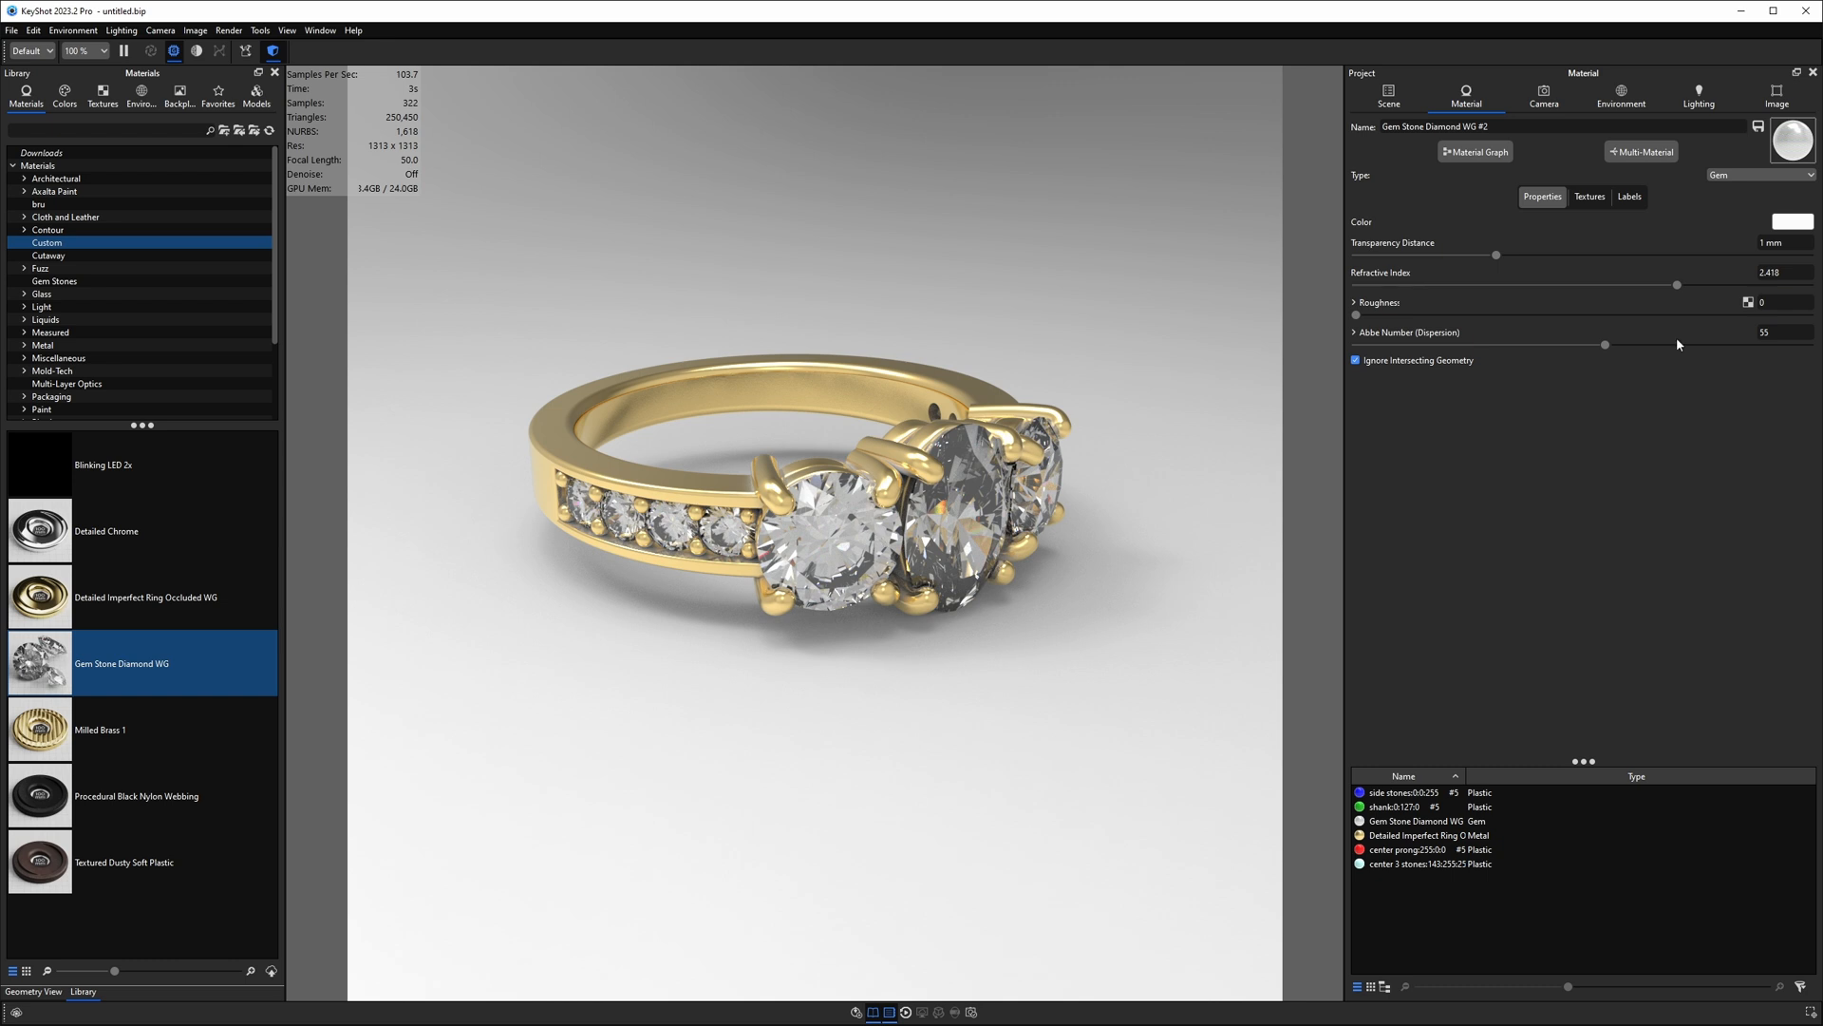
pyautogui.doubleClick(1775, 332)
pyautogui.click(1794, 223)
pyautogui.click(1730, 540)
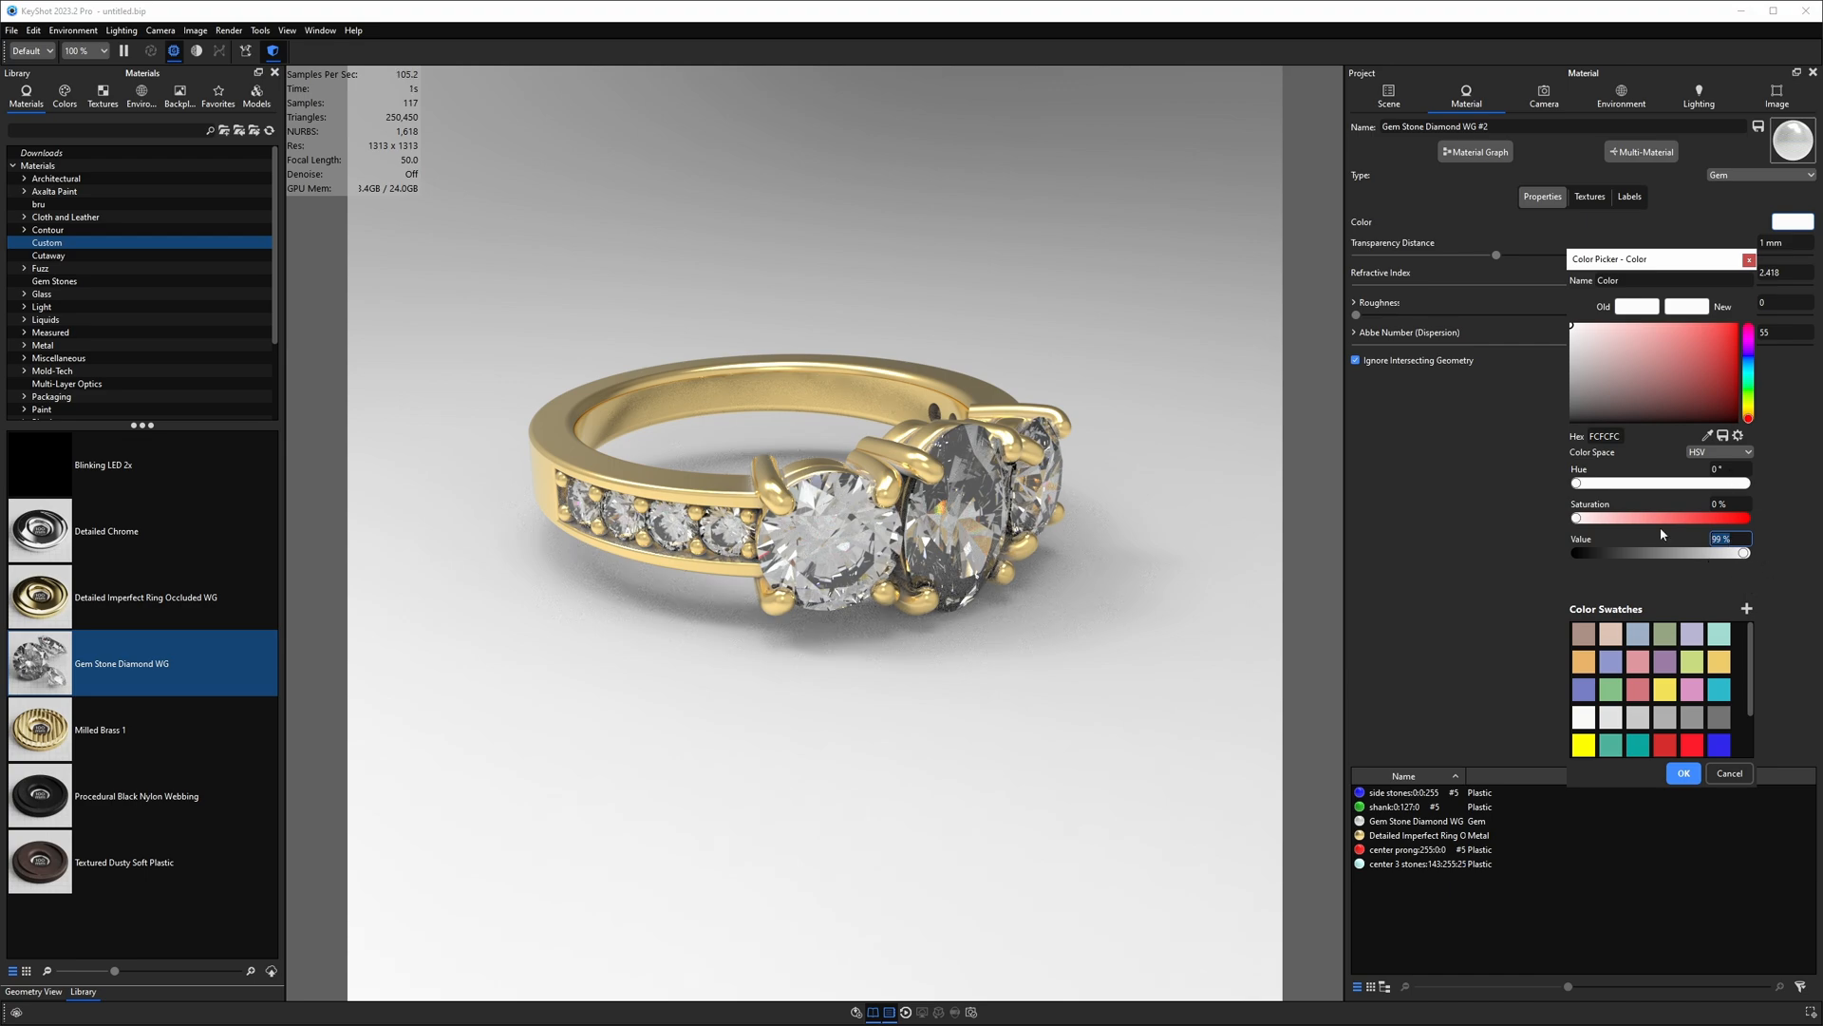
pyautogui.click(1683, 773)
# Step: Raise the whole ring model by 1.851 mm in Y, settle it onto the ground, and accept the new position
pyautogui.moveTo(979, 545); pyautogui.dragTo(896, 539)
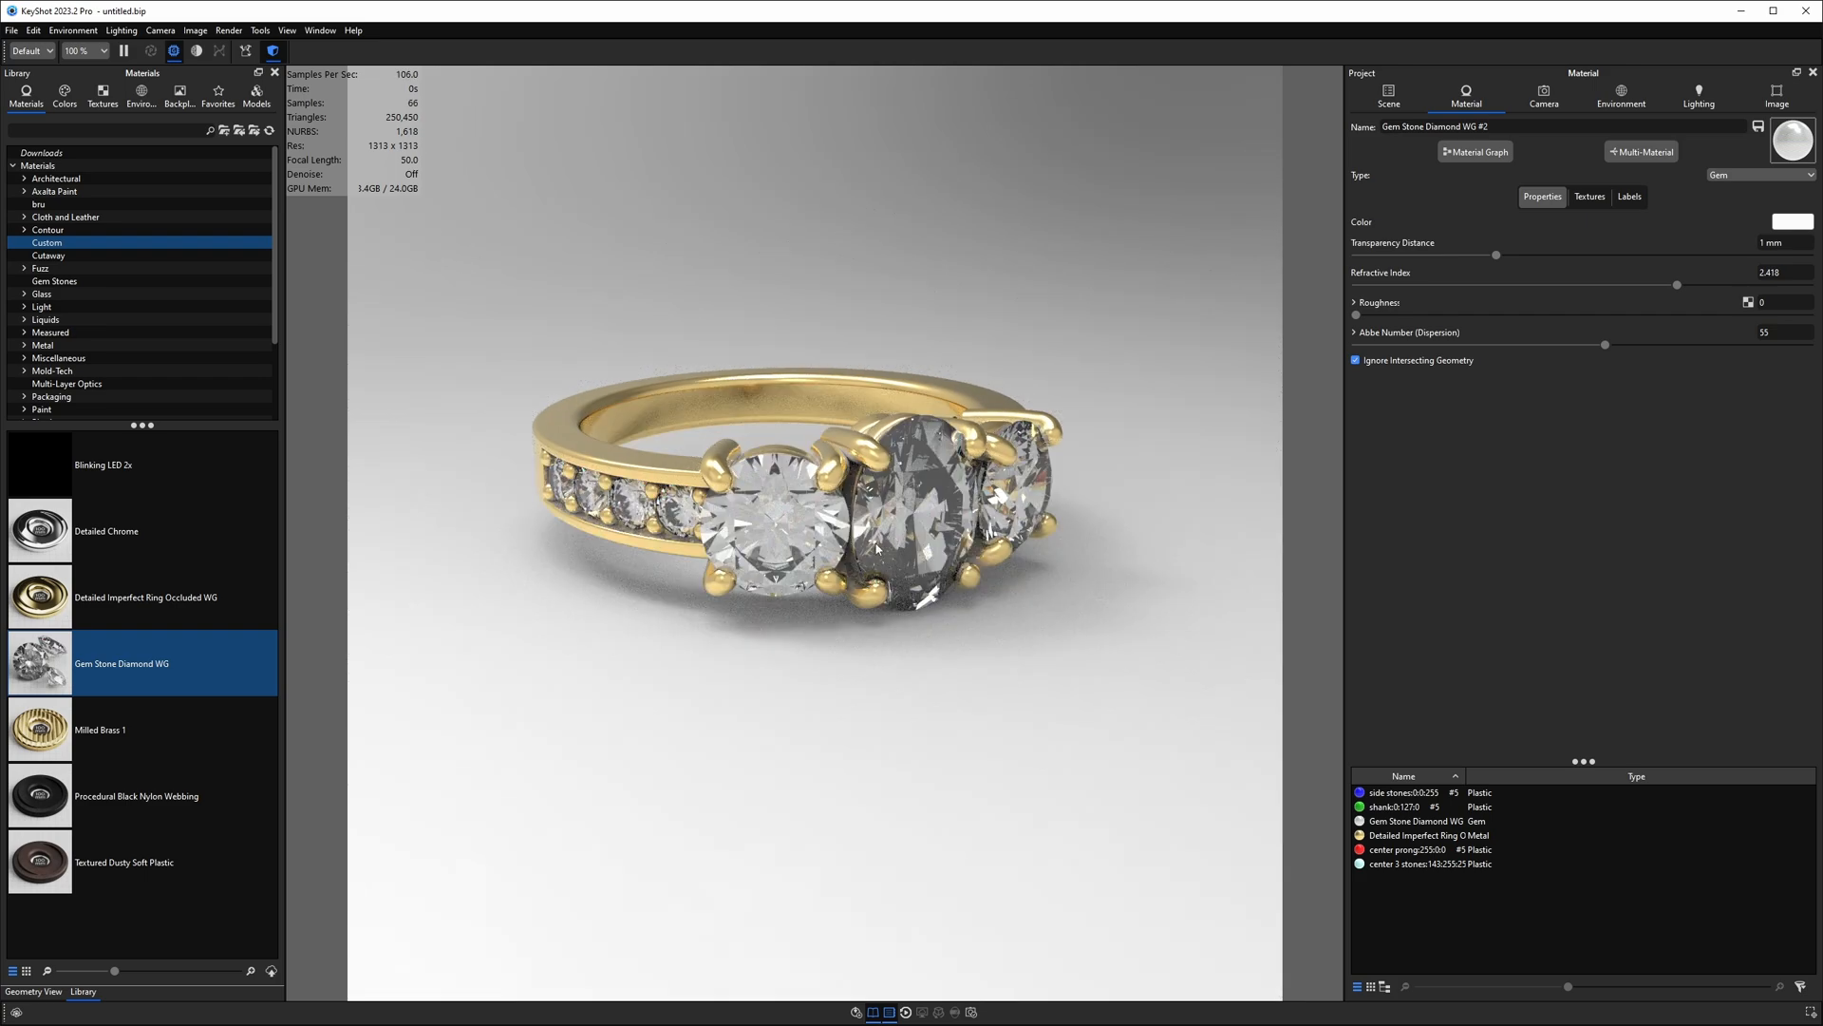
pyautogui.moveTo(852, 536); pyautogui.dragTo(1138, 442)
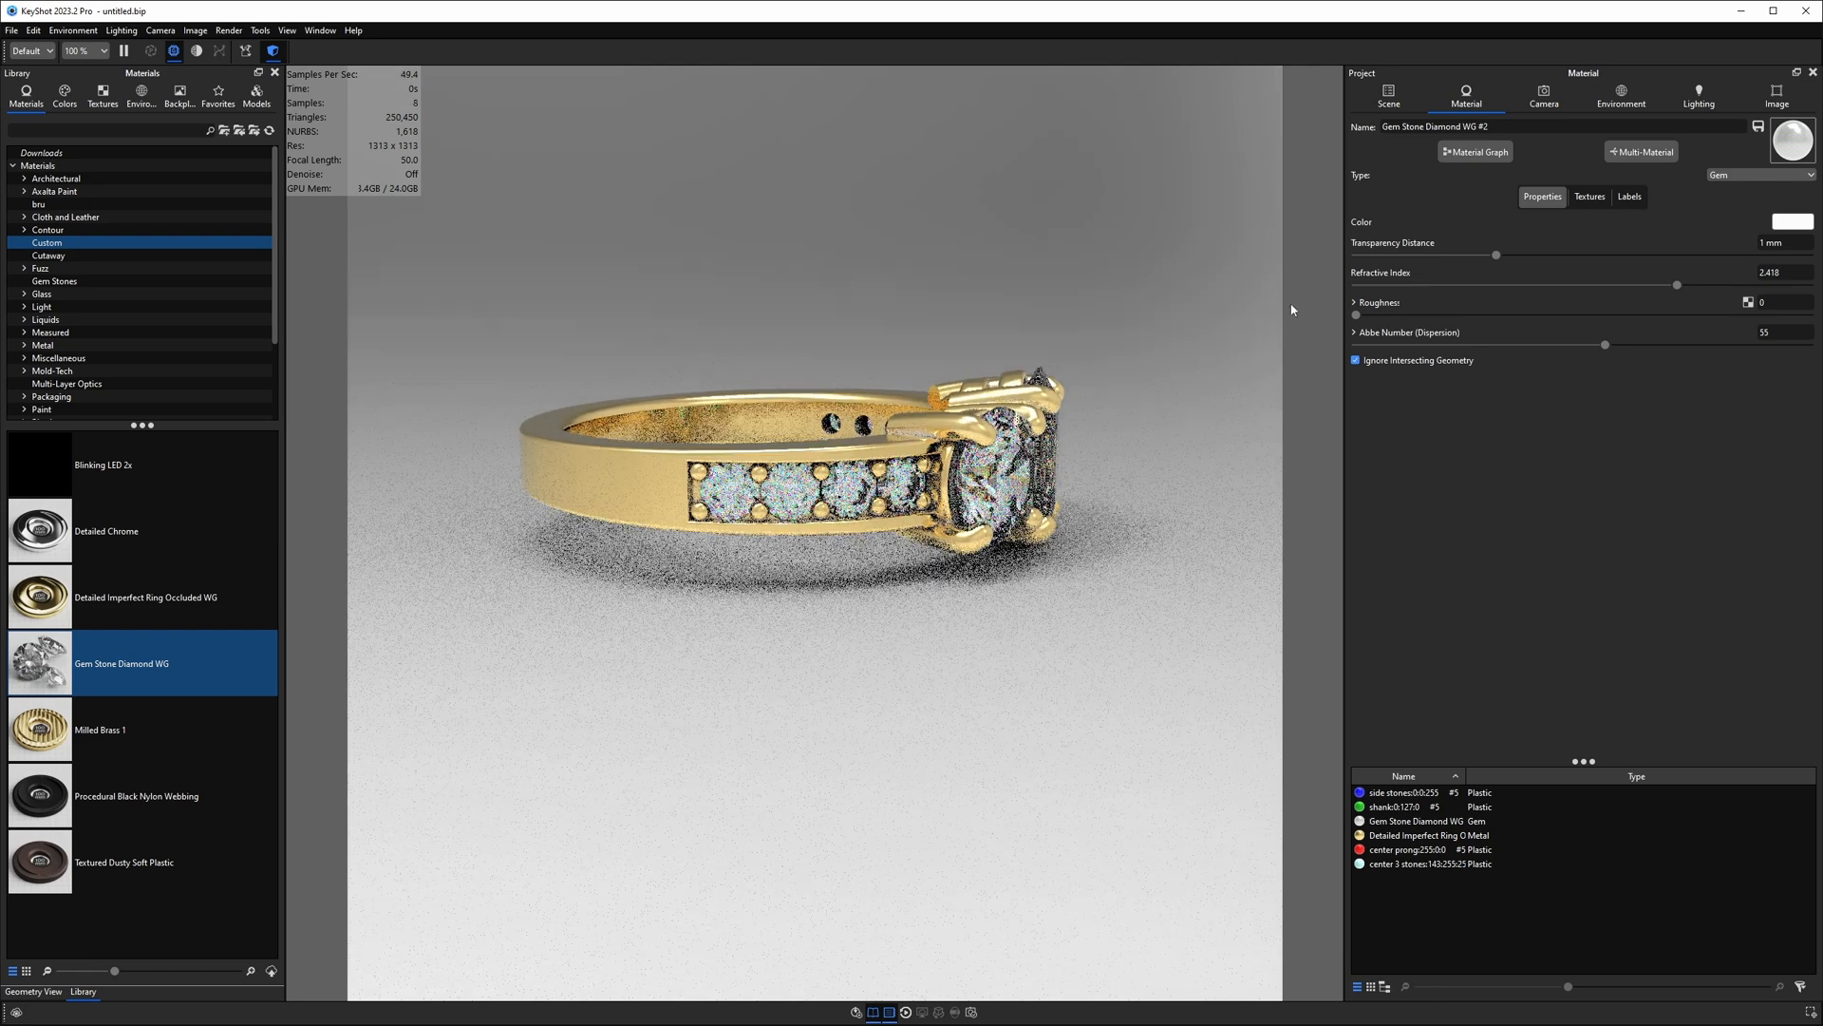
pyautogui.click(1388, 95)
pyautogui.click(1465, 177)
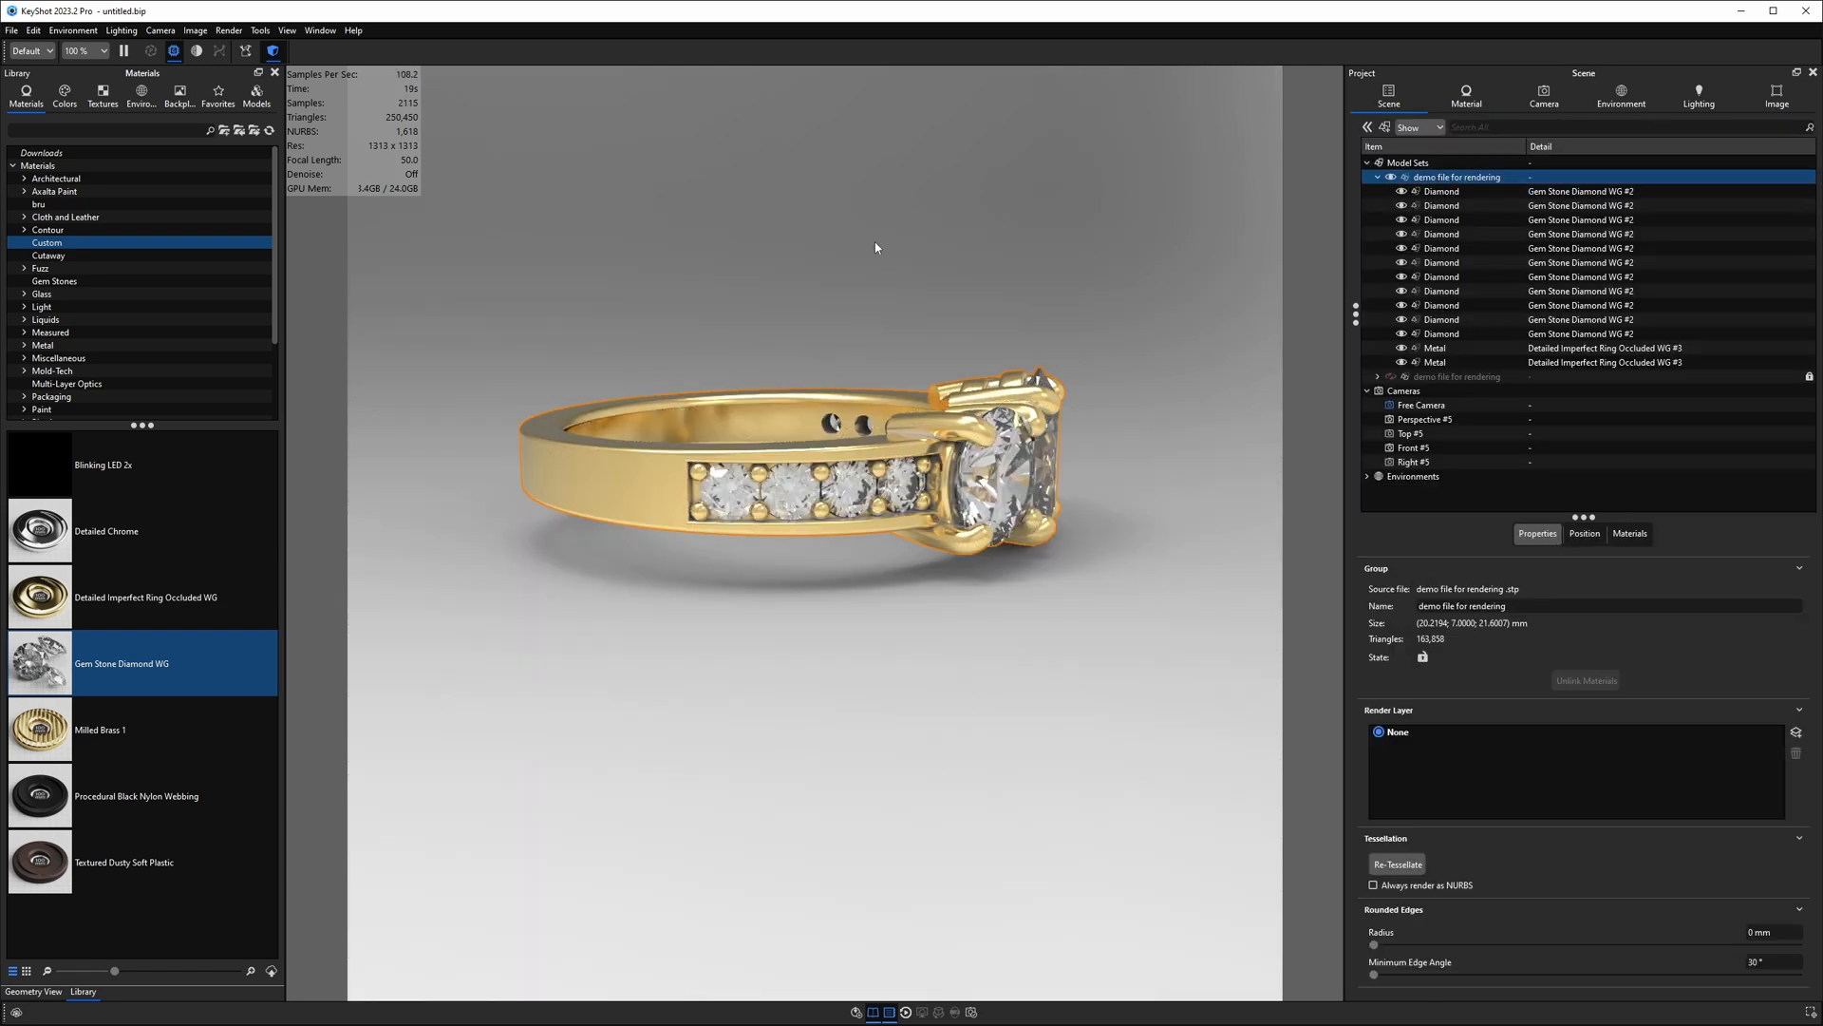
pyautogui.hotkey('ctrl', 'd')
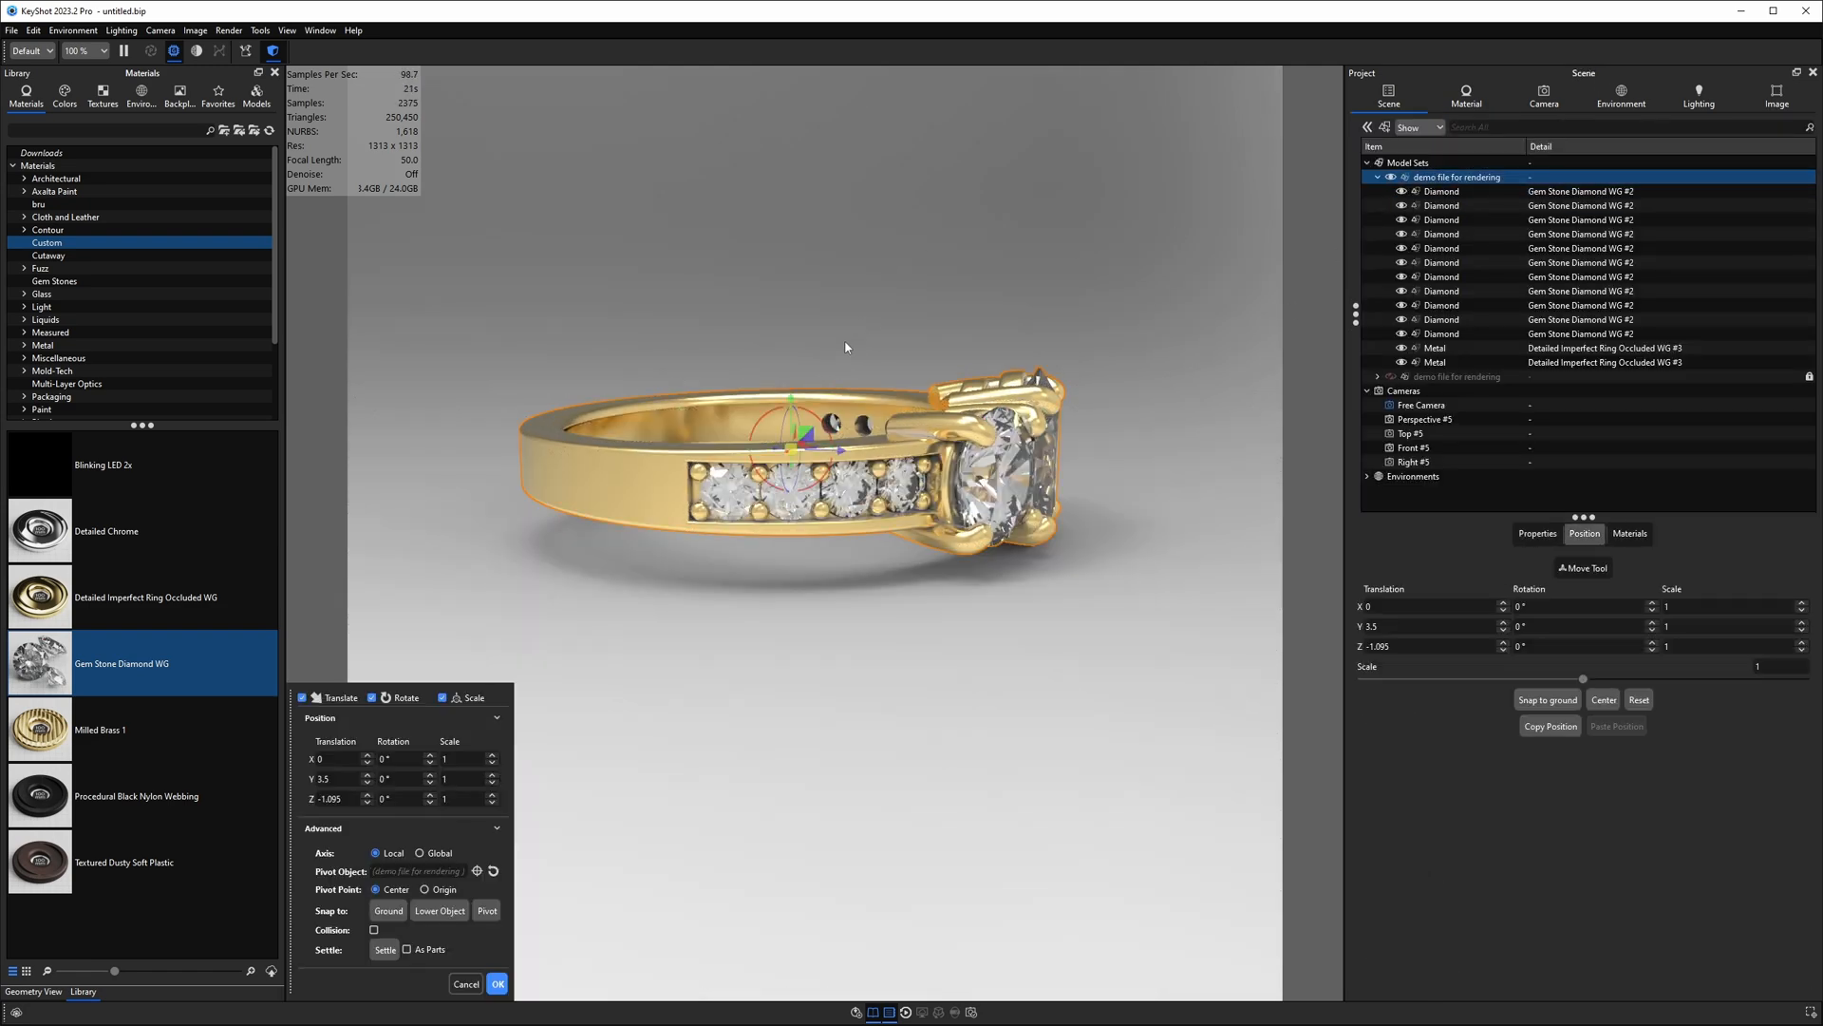
pyautogui.moveTo(787, 397); pyautogui.dragTo(900, 502)
pyautogui.moveTo(375, 670); pyautogui.dragTo(400, 450)
pyautogui.click(405, 731)
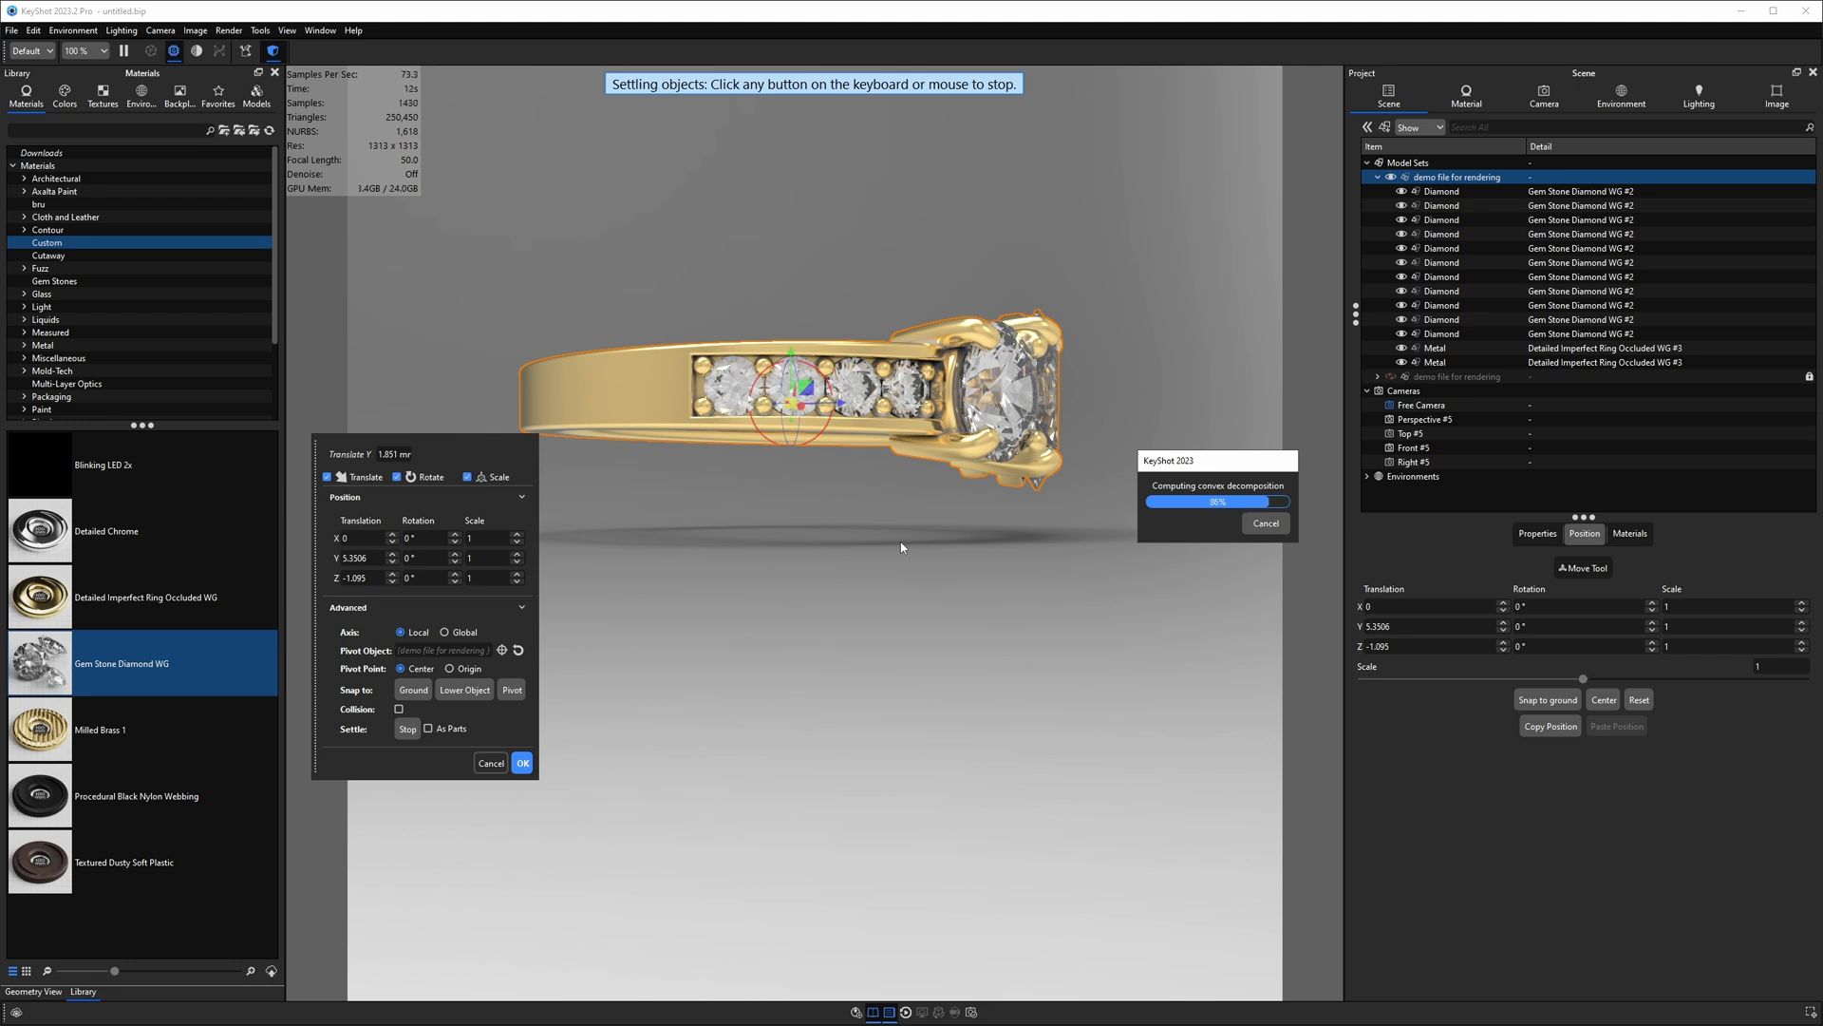
pyautogui.click(524, 764)
# Step: Delete the Perspective #5, Top #5, Front #5 and Right #5 cameras, keeping only the Free Camera
pyautogui.moveTo(952, 626); pyautogui.dragTo(625, 658)
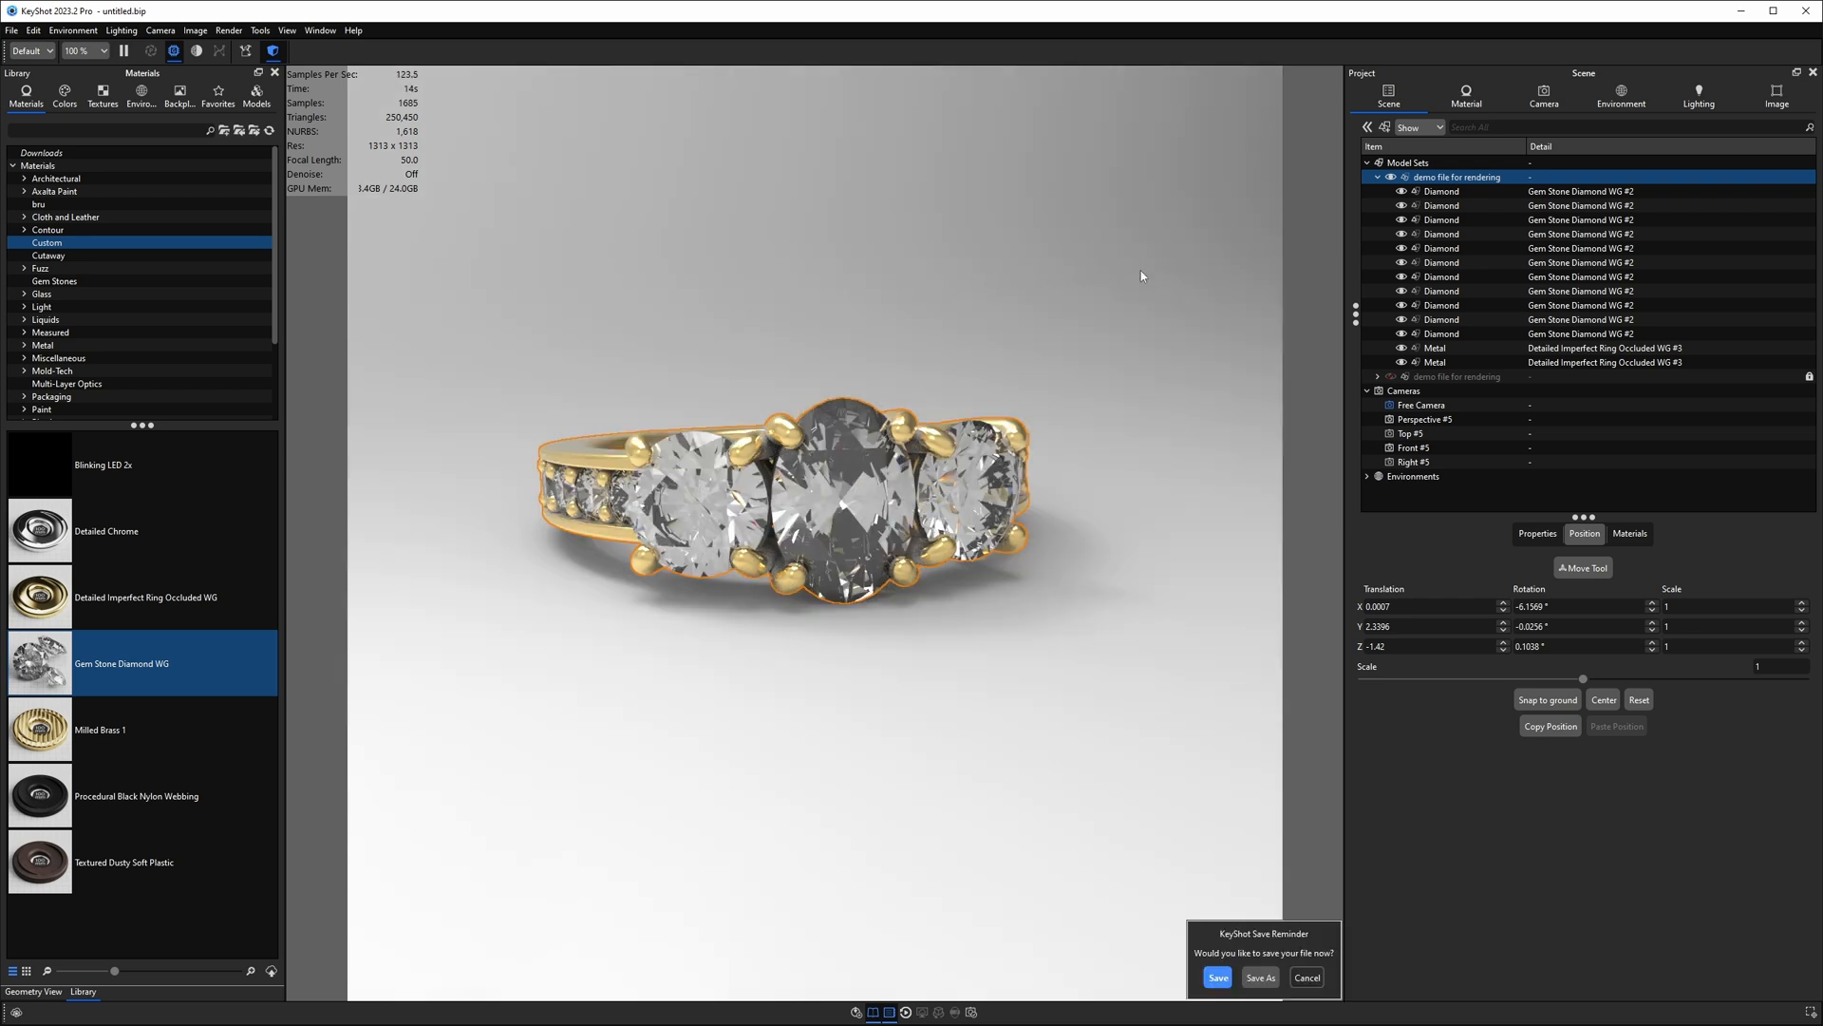
pyautogui.click(1543, 95)
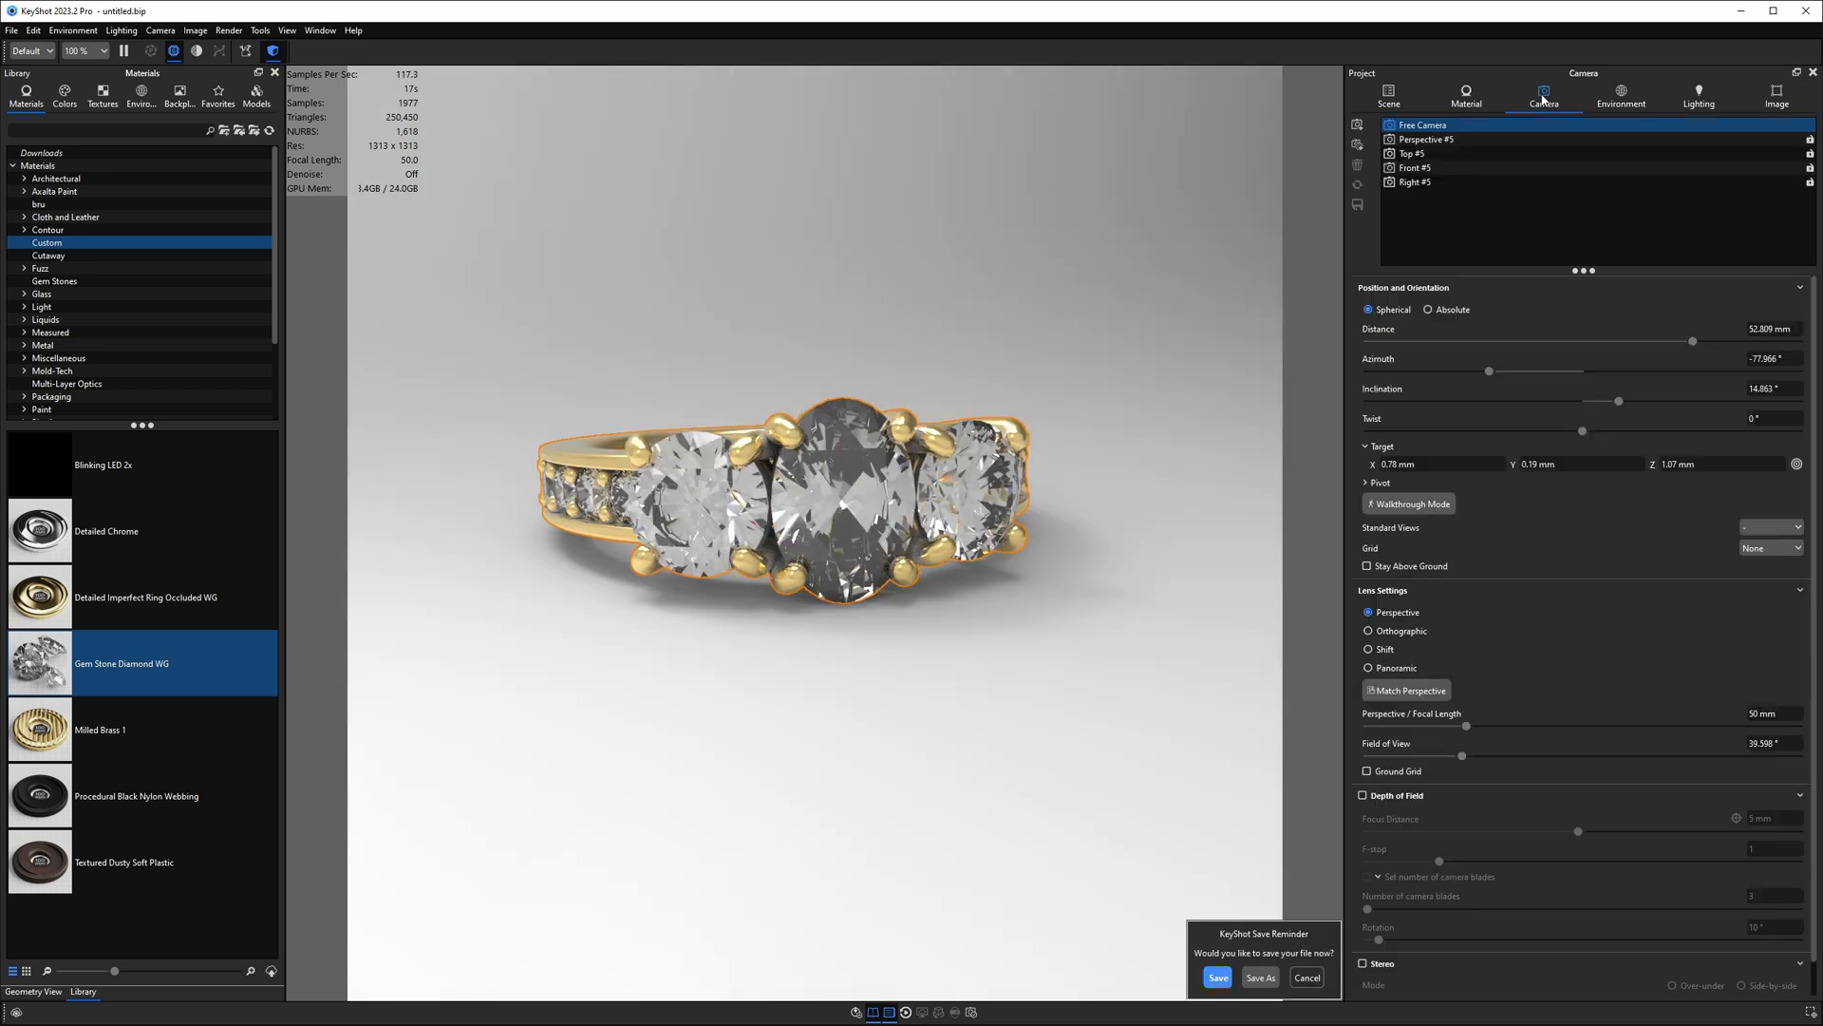
pyautogui.click(1418, 142)
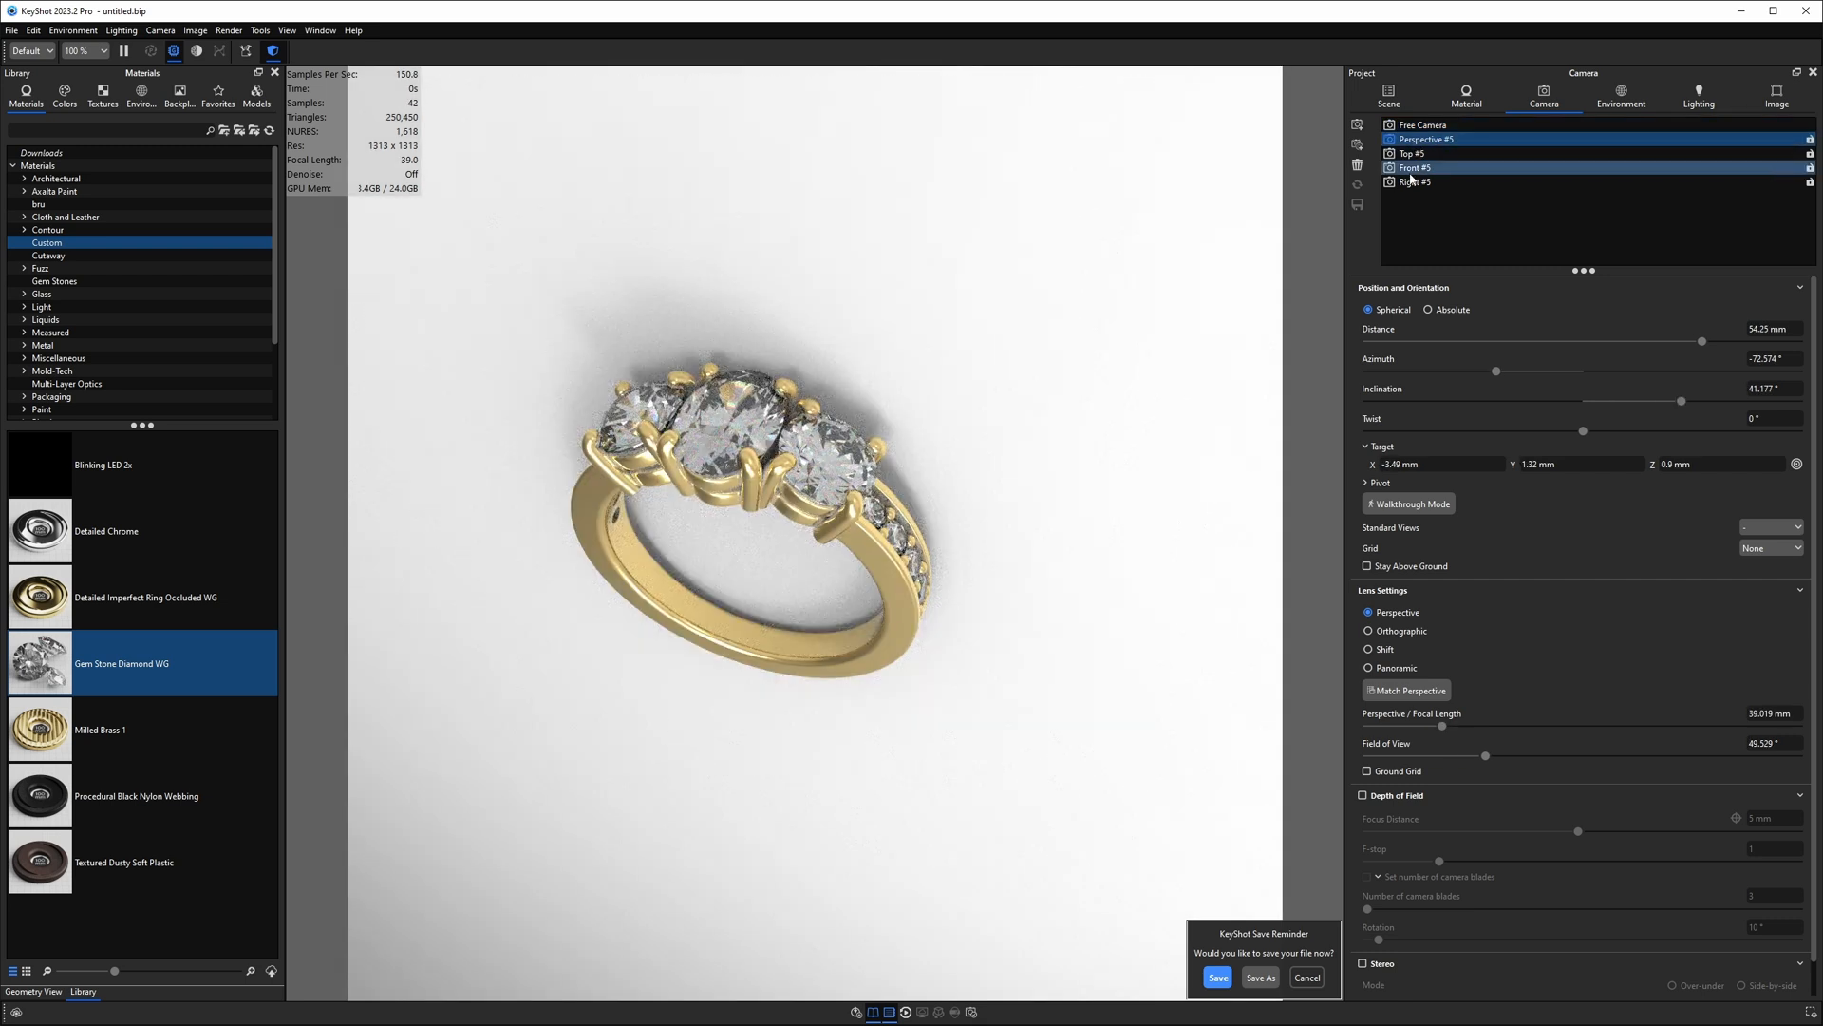
pyautogui.keyDown('shift'); pyautogui.click(1412, 182); pyautogui.keyUp('shift')
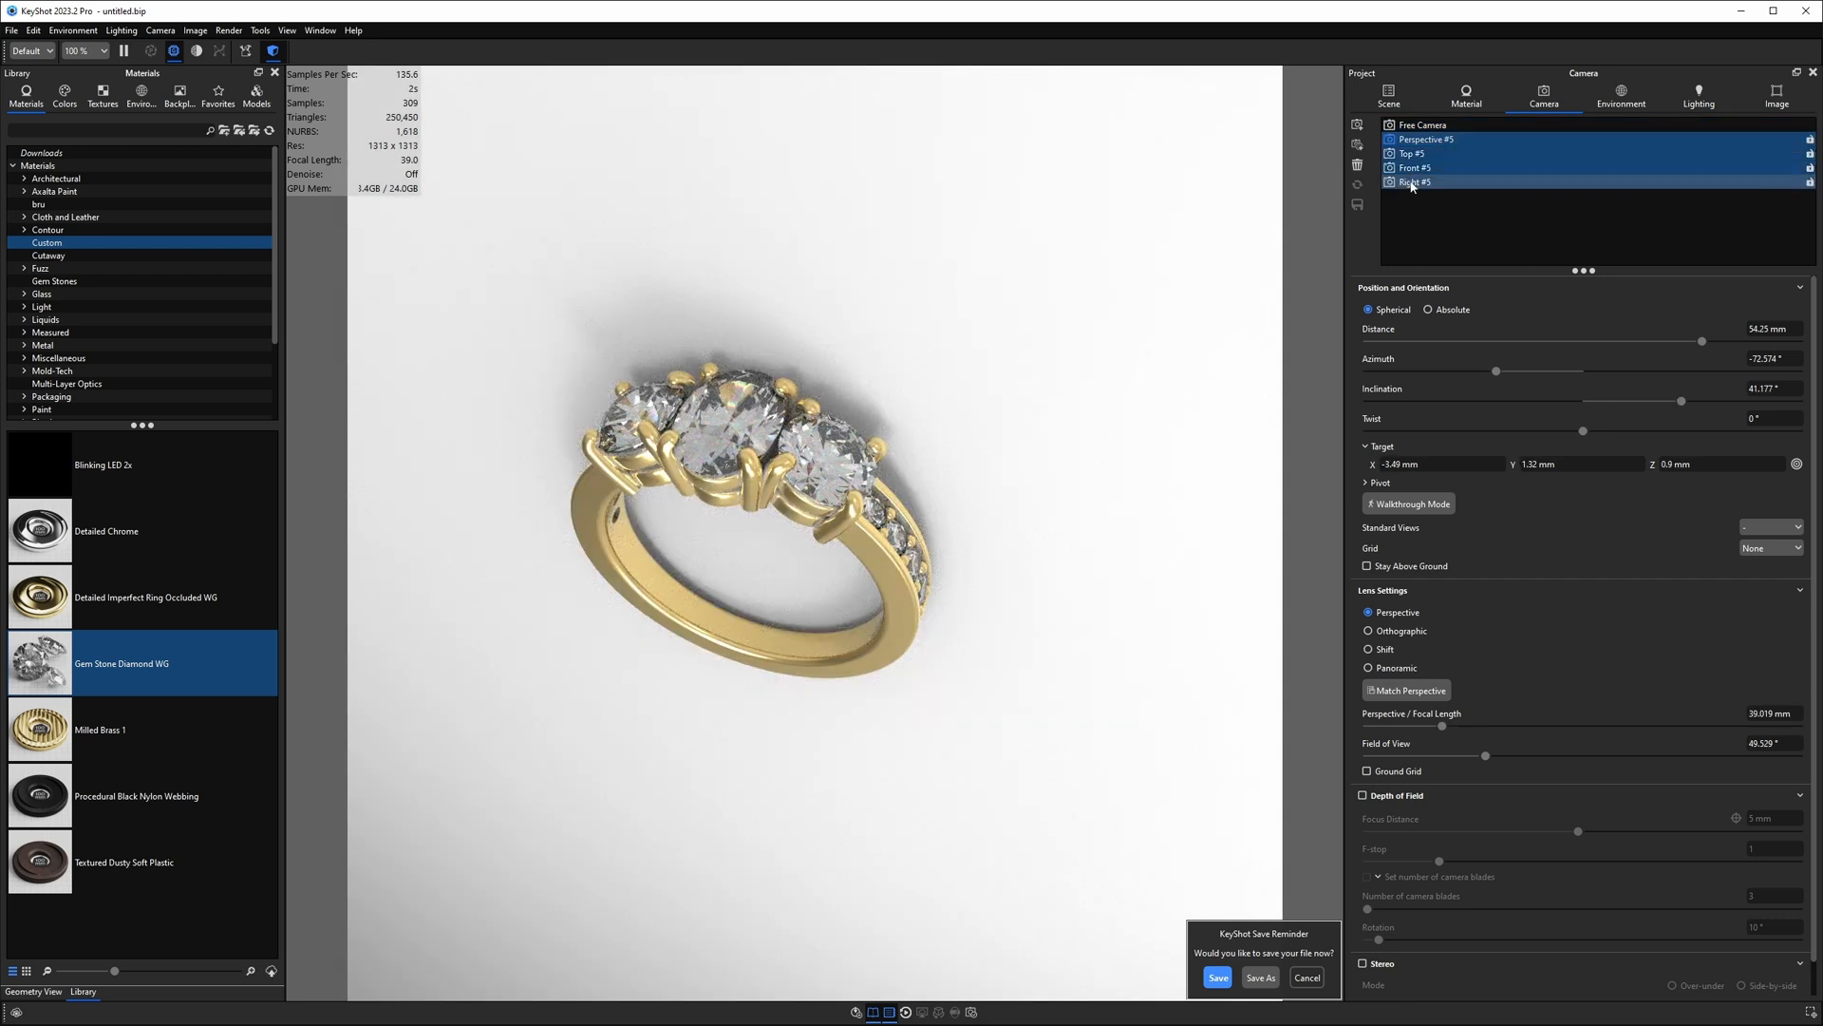
pyautogui.rightClick(1411, 184)
pyautogui.click(1437, 277)
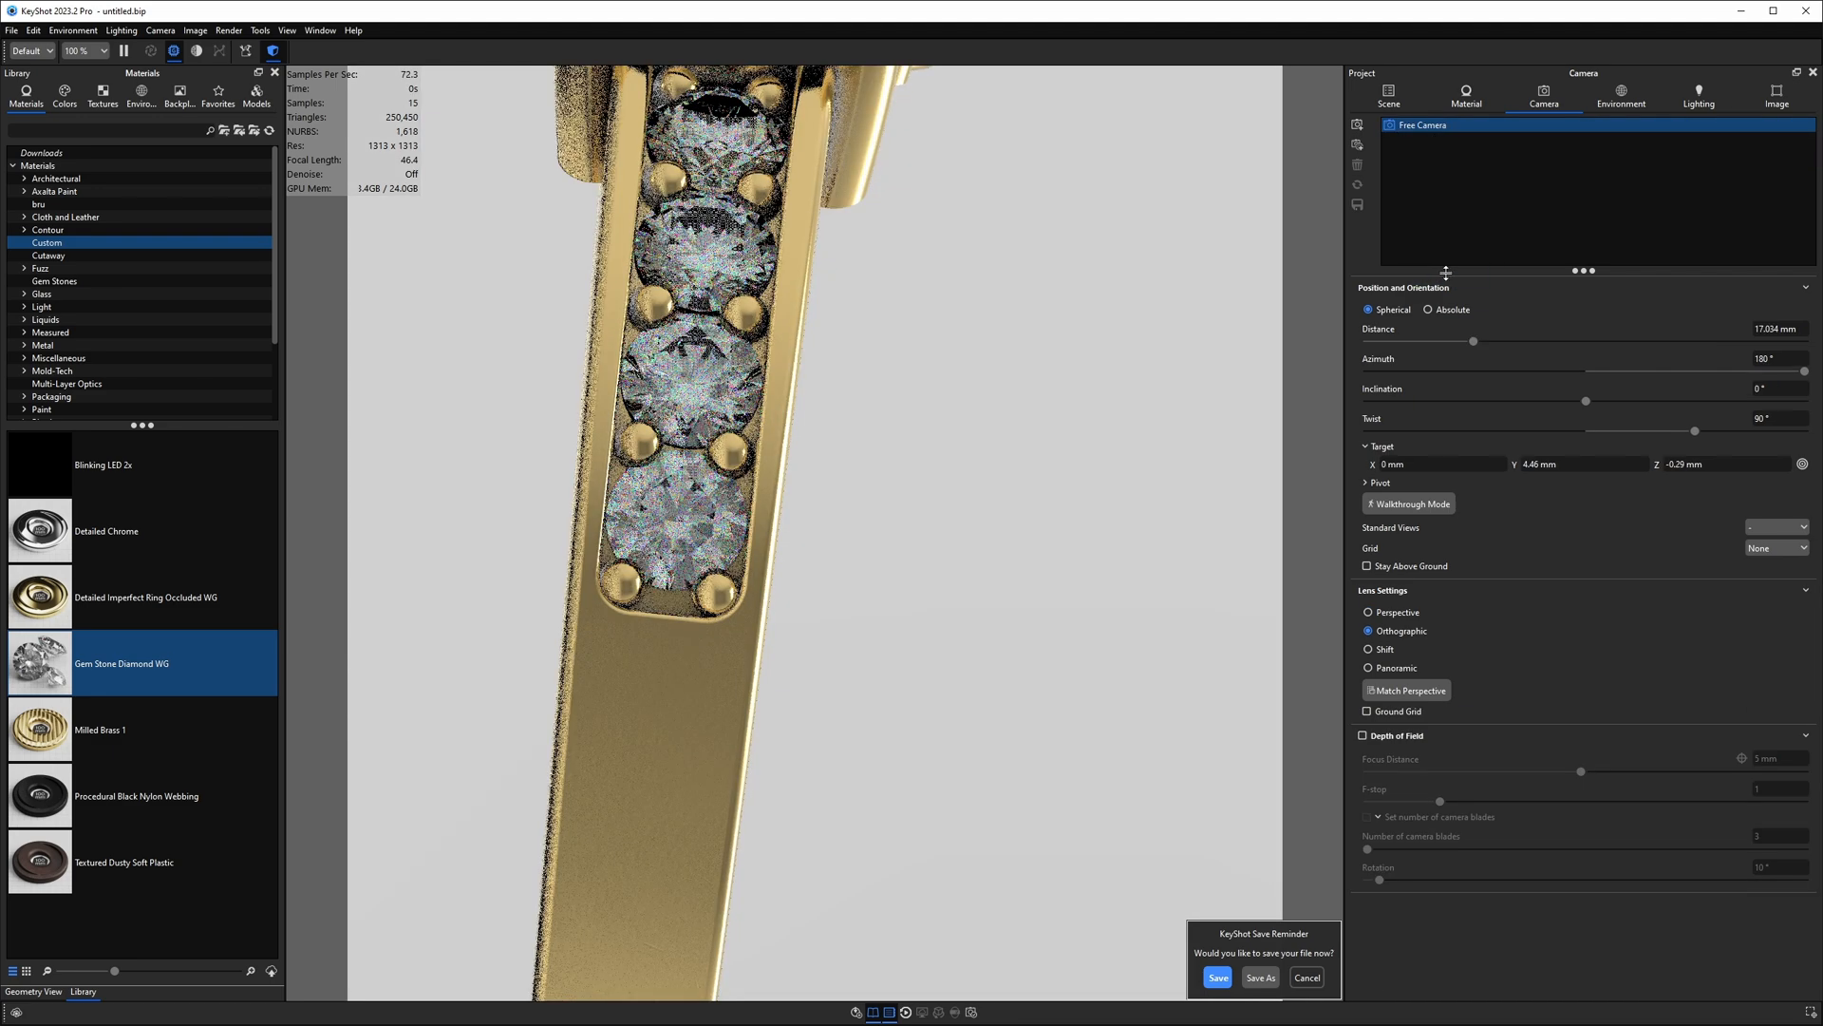
# Step: Switch the Free Camera to the front standard view of the ring and add a new camera from it
pyautogui.scroll(-5, 1019, 390)
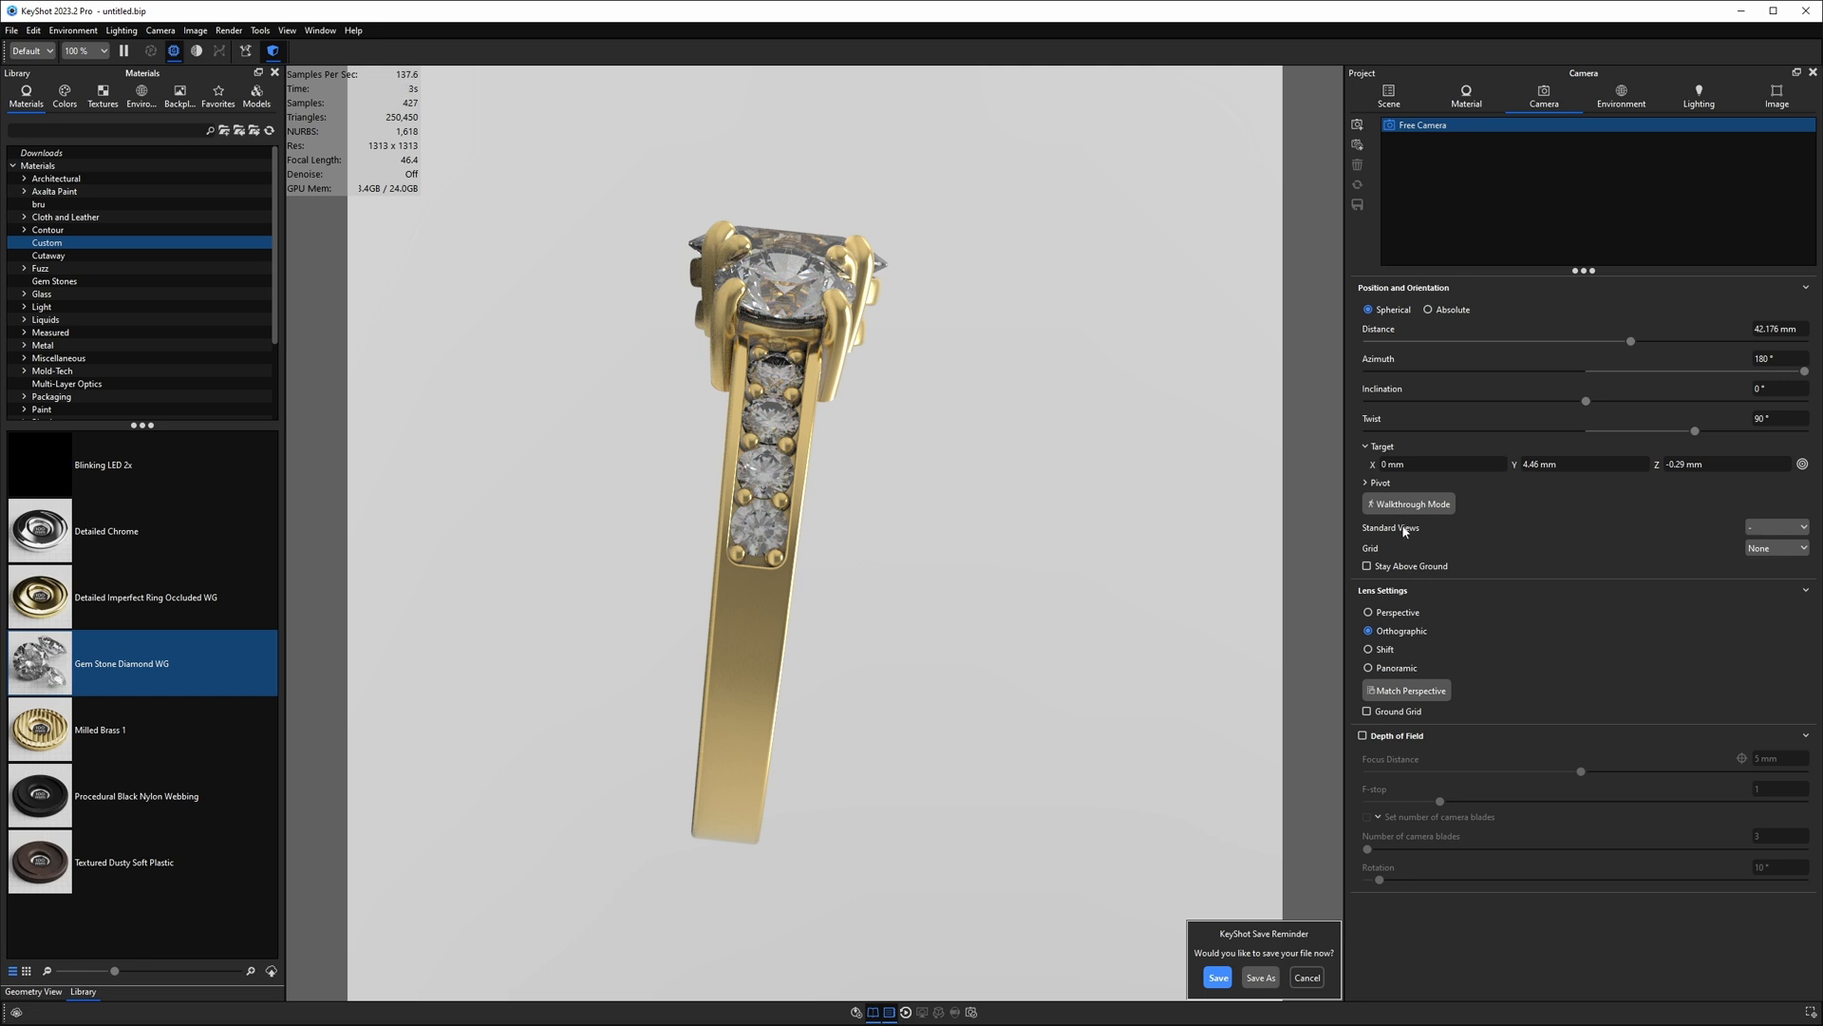
pyautogui.click(1774, 528)
pyautogui.click(1768, 558)
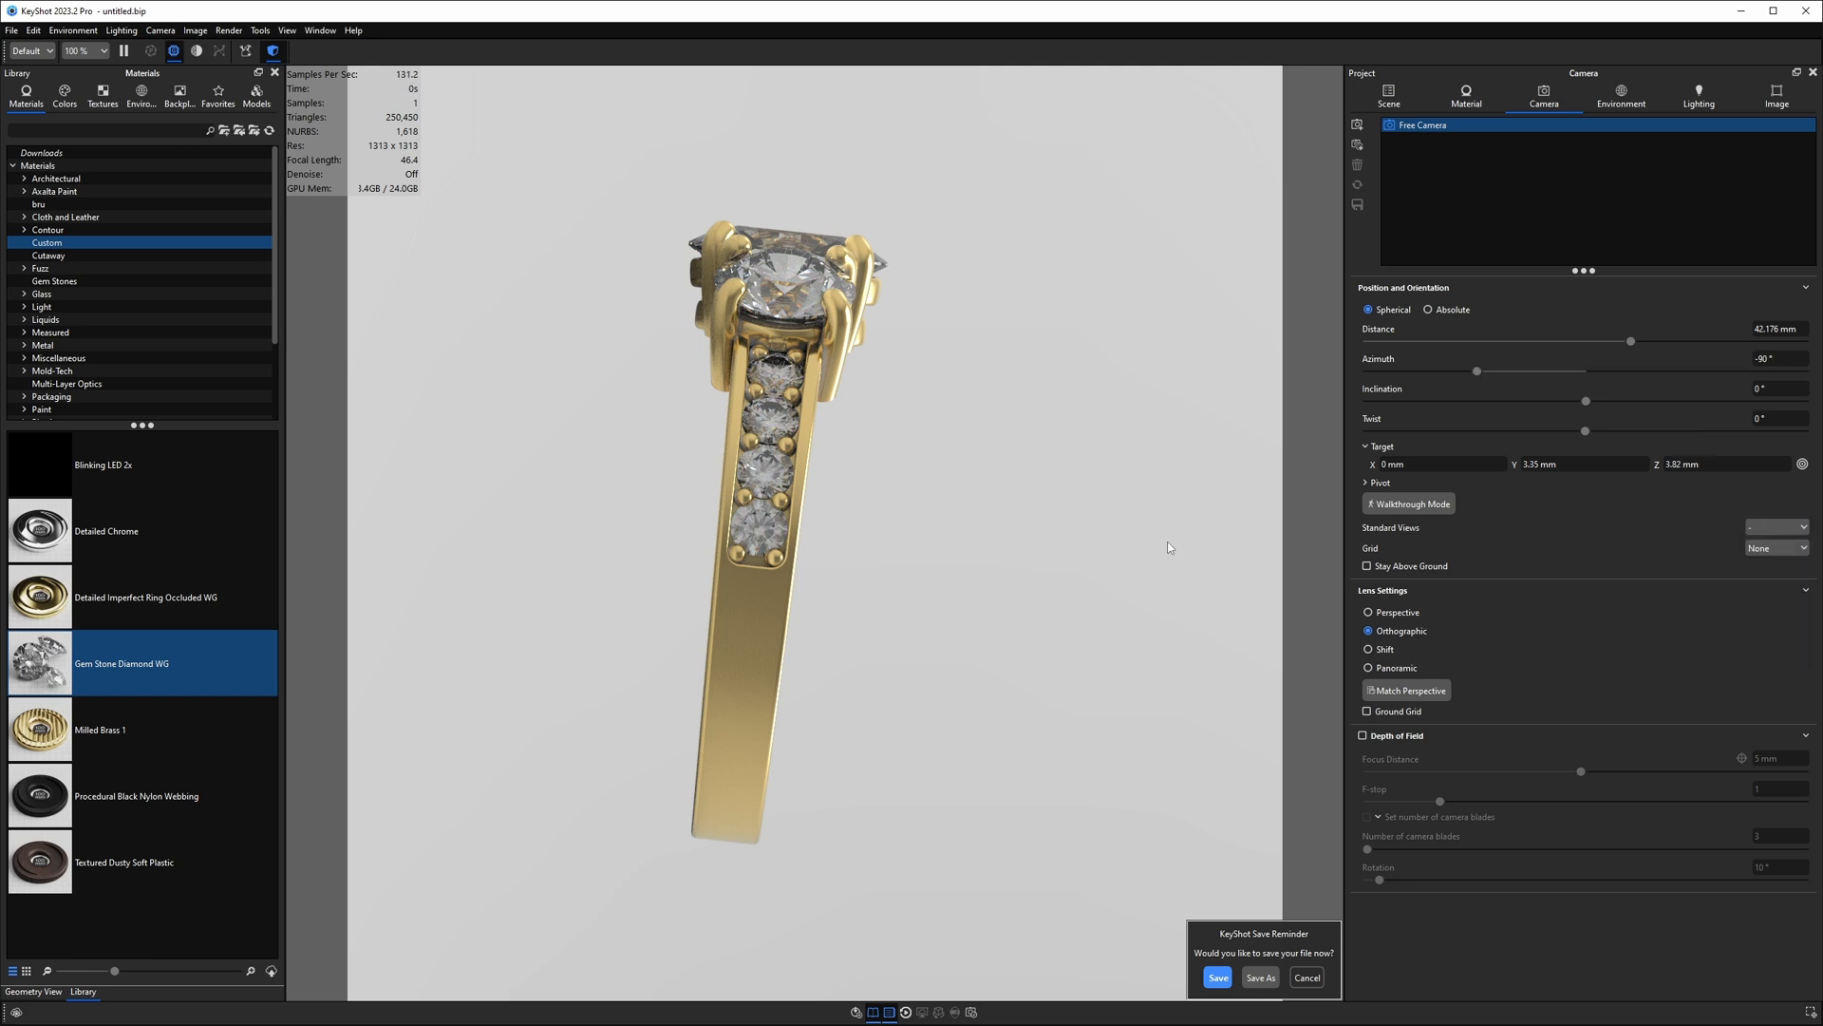
pyautogui.click(1357, 125)
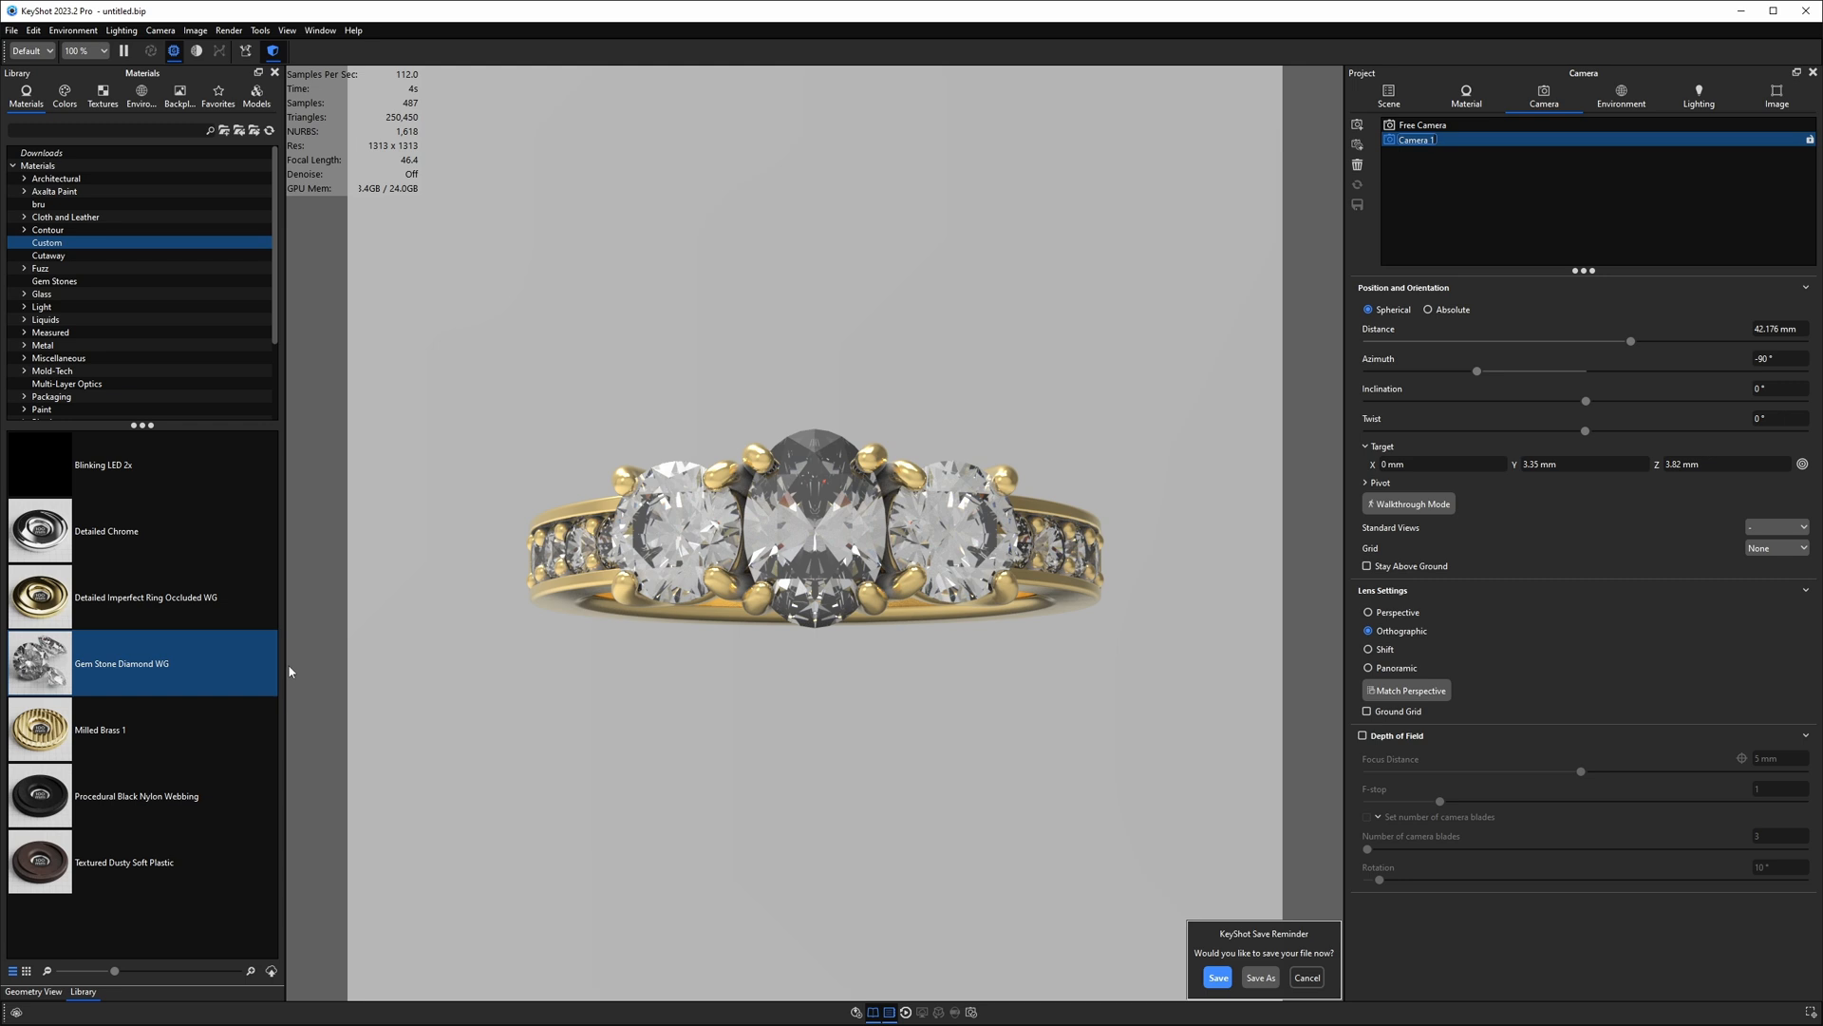
# Step: Show a widened Geometry View with the ring and camera in sight, and switch Camera 1's lens to Perspective
pyautogui.moveTo(284, 666); pyautogui.dragTo(399, 664)
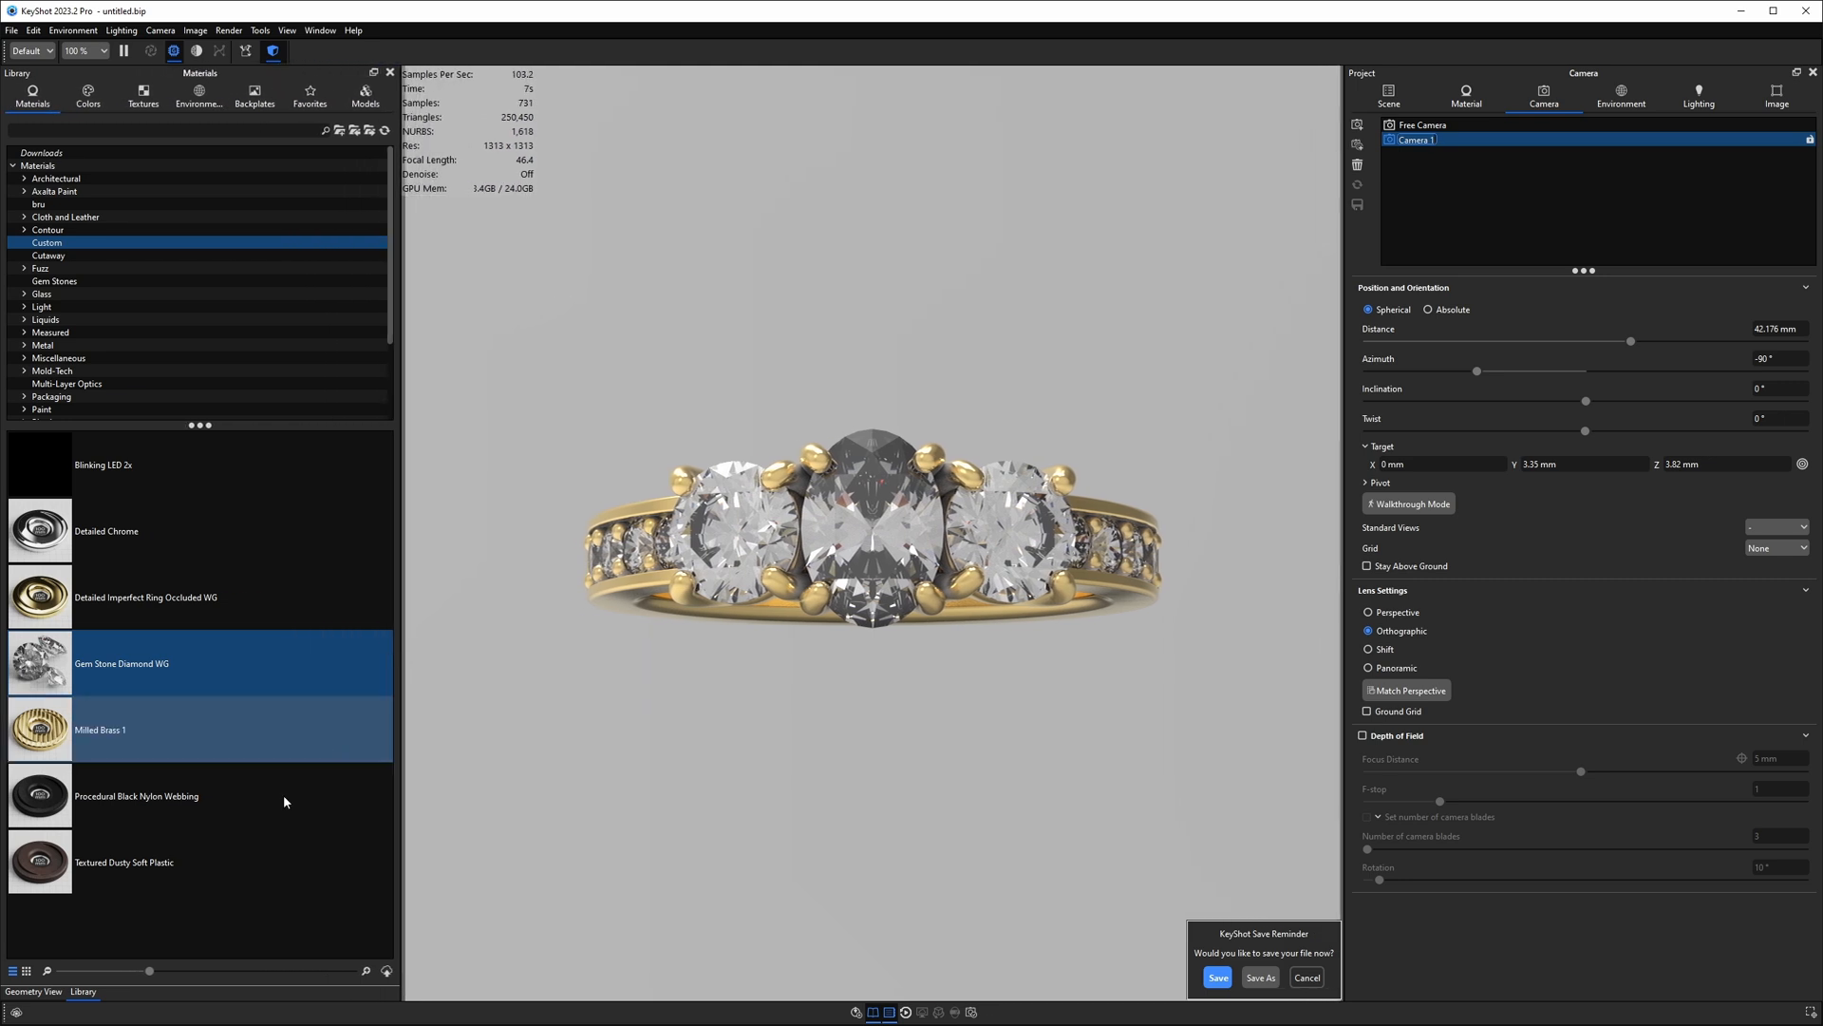
pyautogui.click(33, 991)
pyautogui.scroll(-5, 211, 555)
pyautogui.moveTo(211, 555)
pyautogui.mouseDown()
pyautogui.moveTo(244, 598)
pyautogui.moveTo(179, 556)
pyautogui.moveTo(163, 572)
pyautogui.moveTo(187, 568)
pyautogui.moveTo(190, 608)
pyautogui.moveTo(386, 568)
pyautogui.mouseUp()
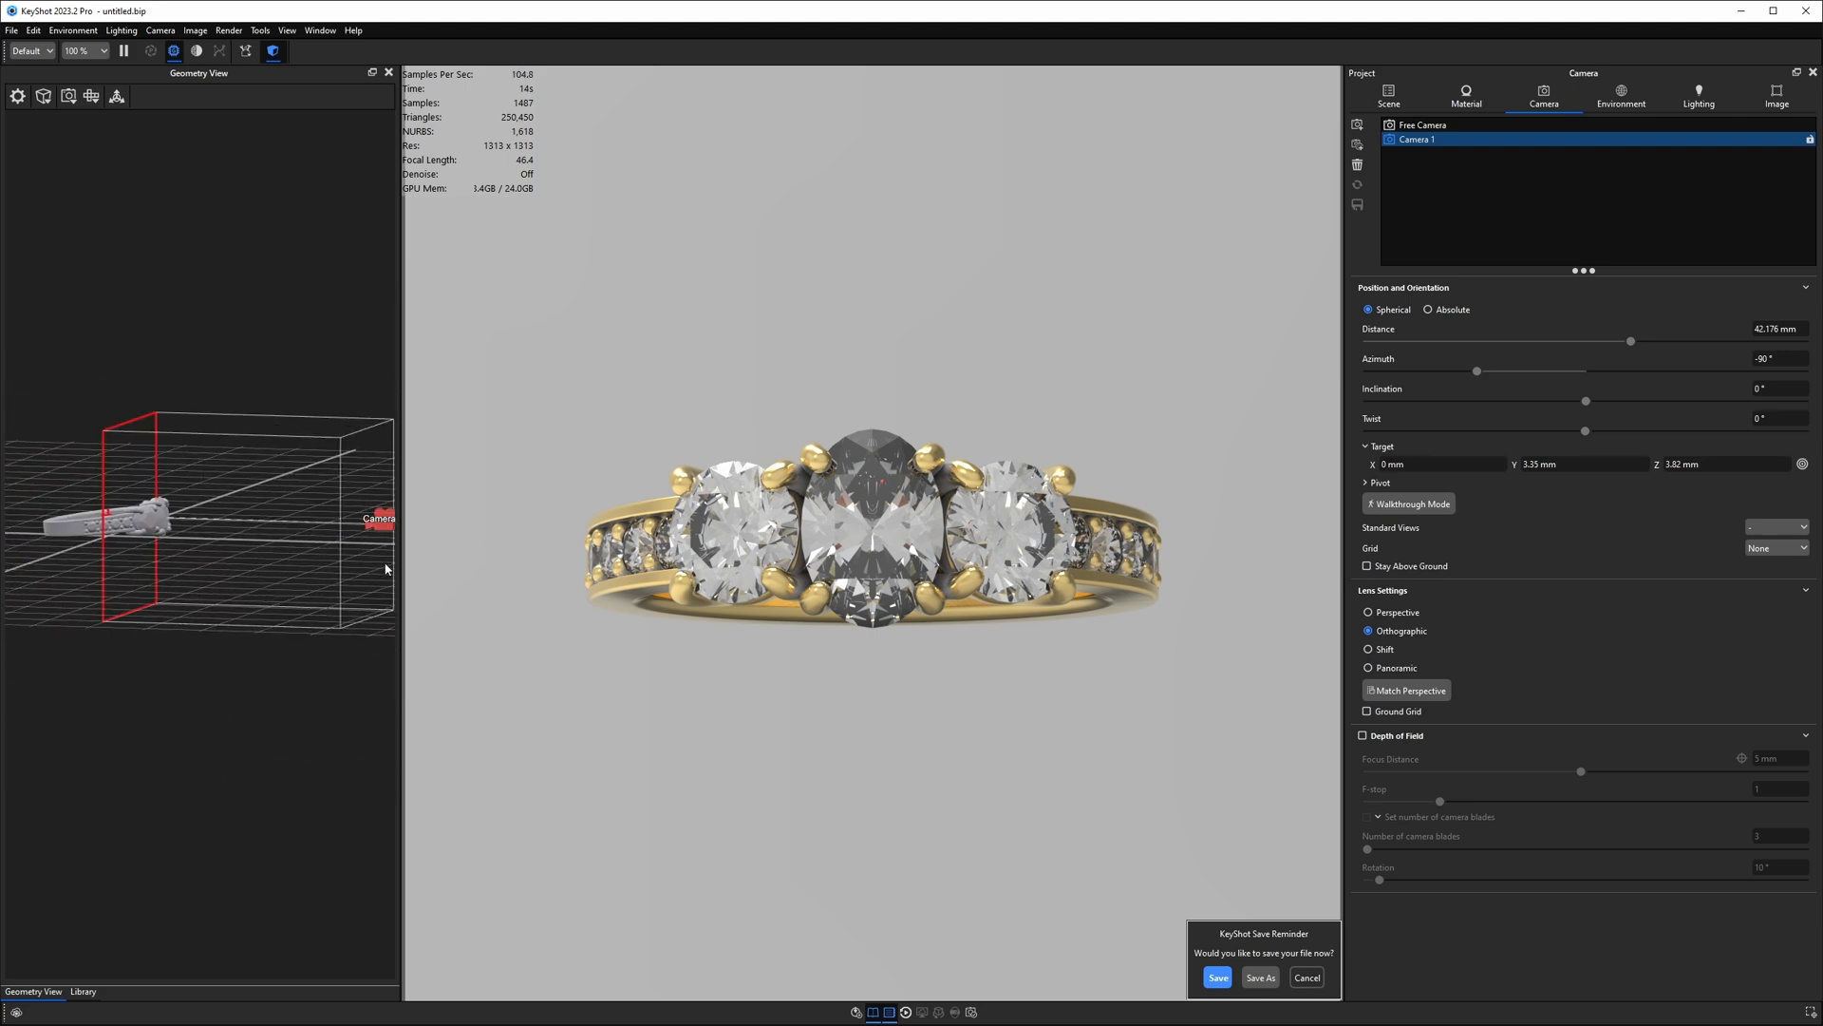
pyautogui.click(1386, 613)
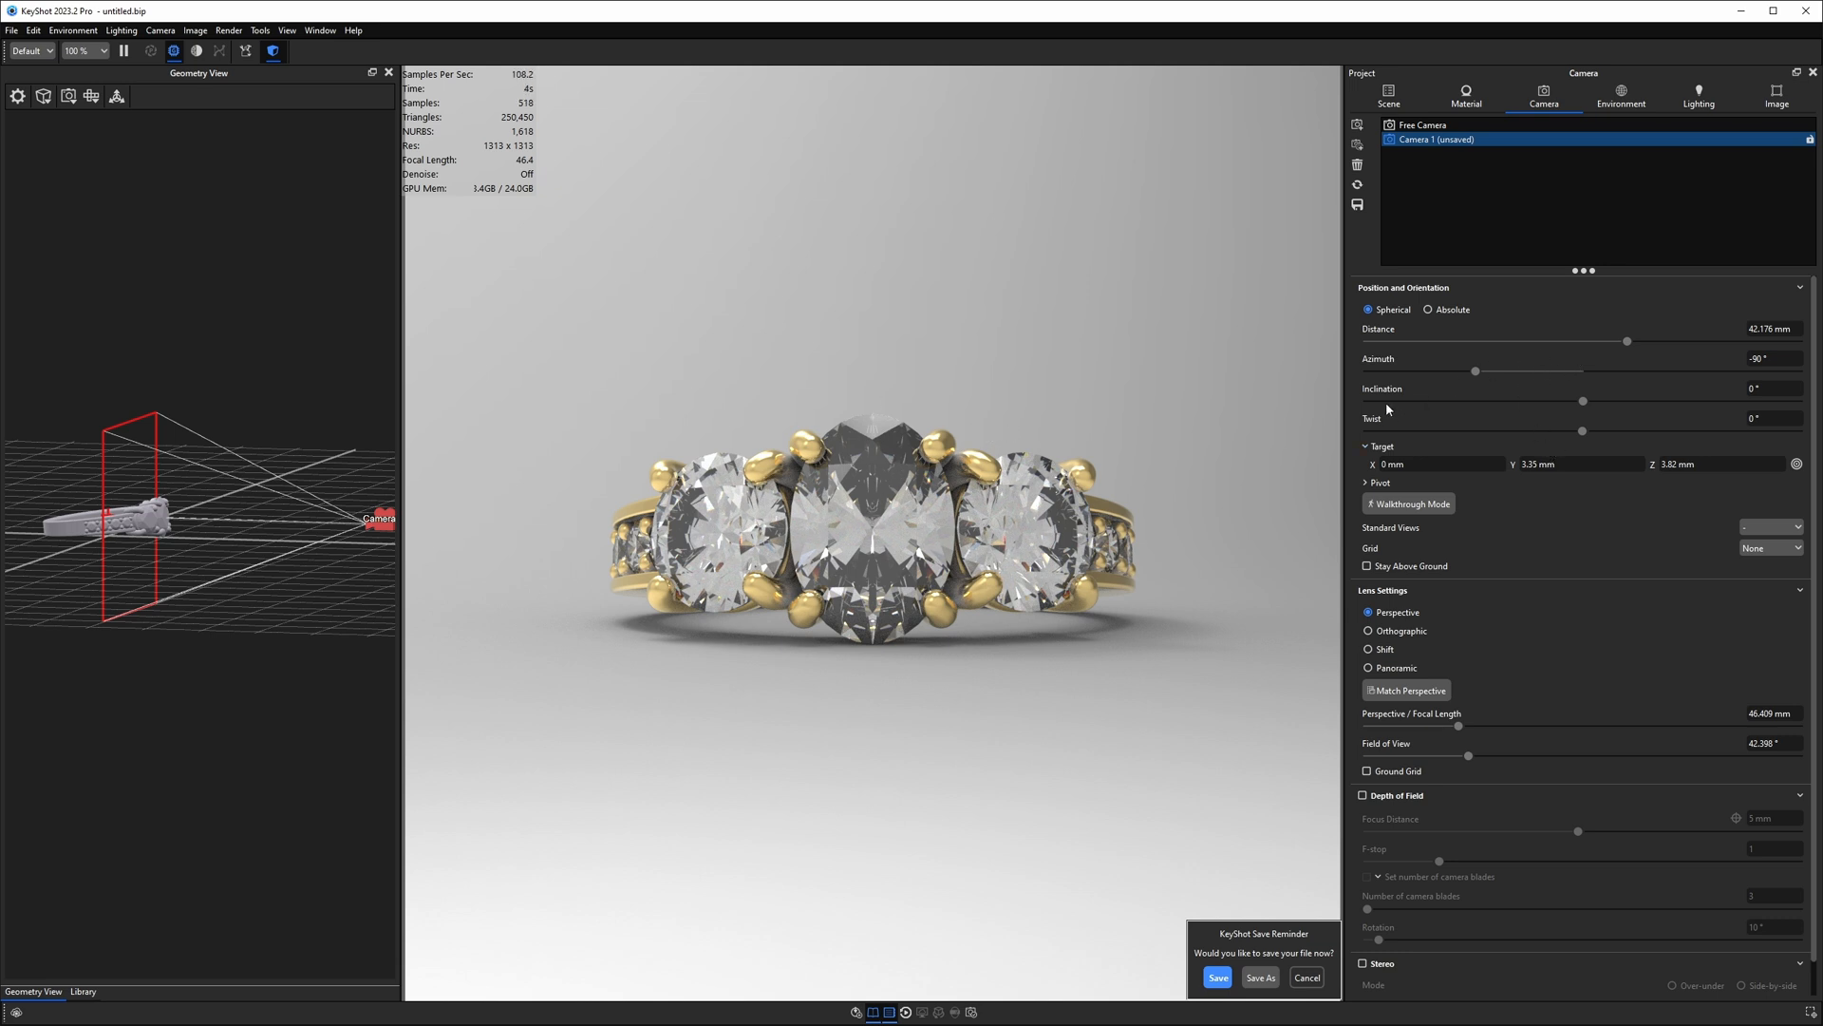
# Step: Raise Camera 1's inclination to 23.76° and save the camera
pyautogui.moveTo(370, 565); pyautogui.dragTo(330, 530)
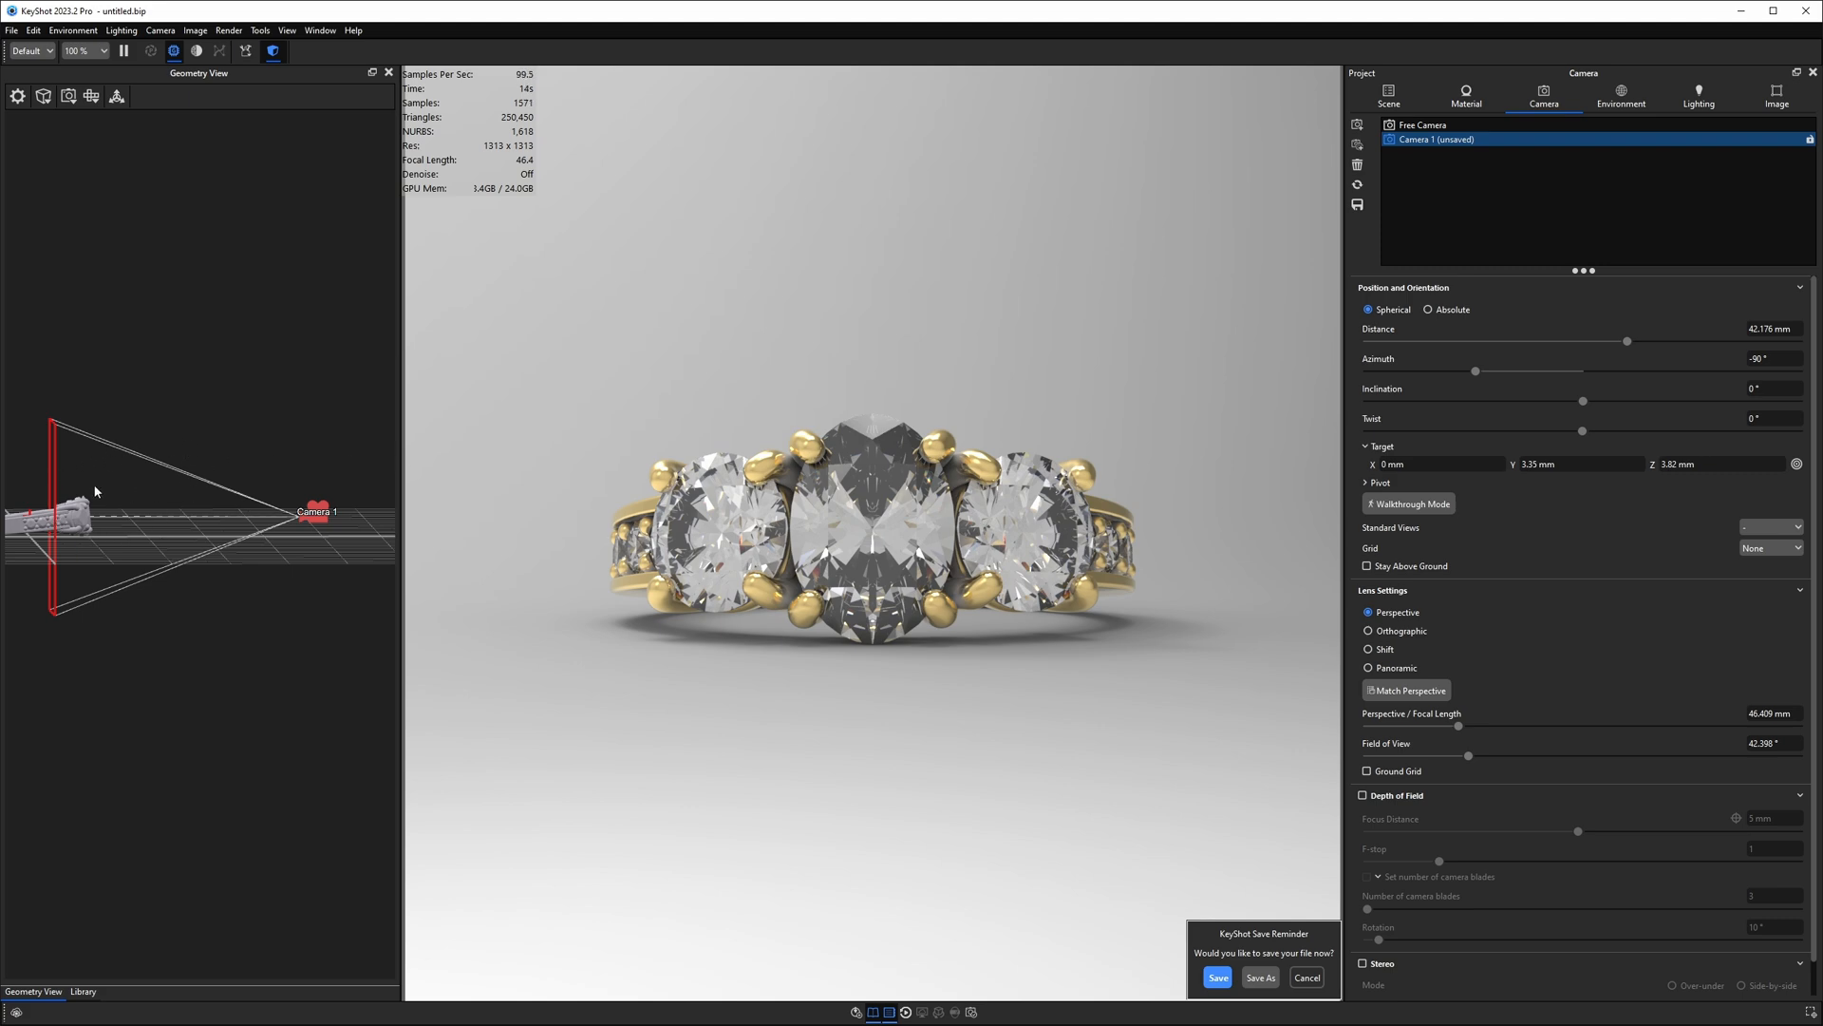
pyautogui.moveTo(1583, 402); pyautogui.dragTo(1643, 407)
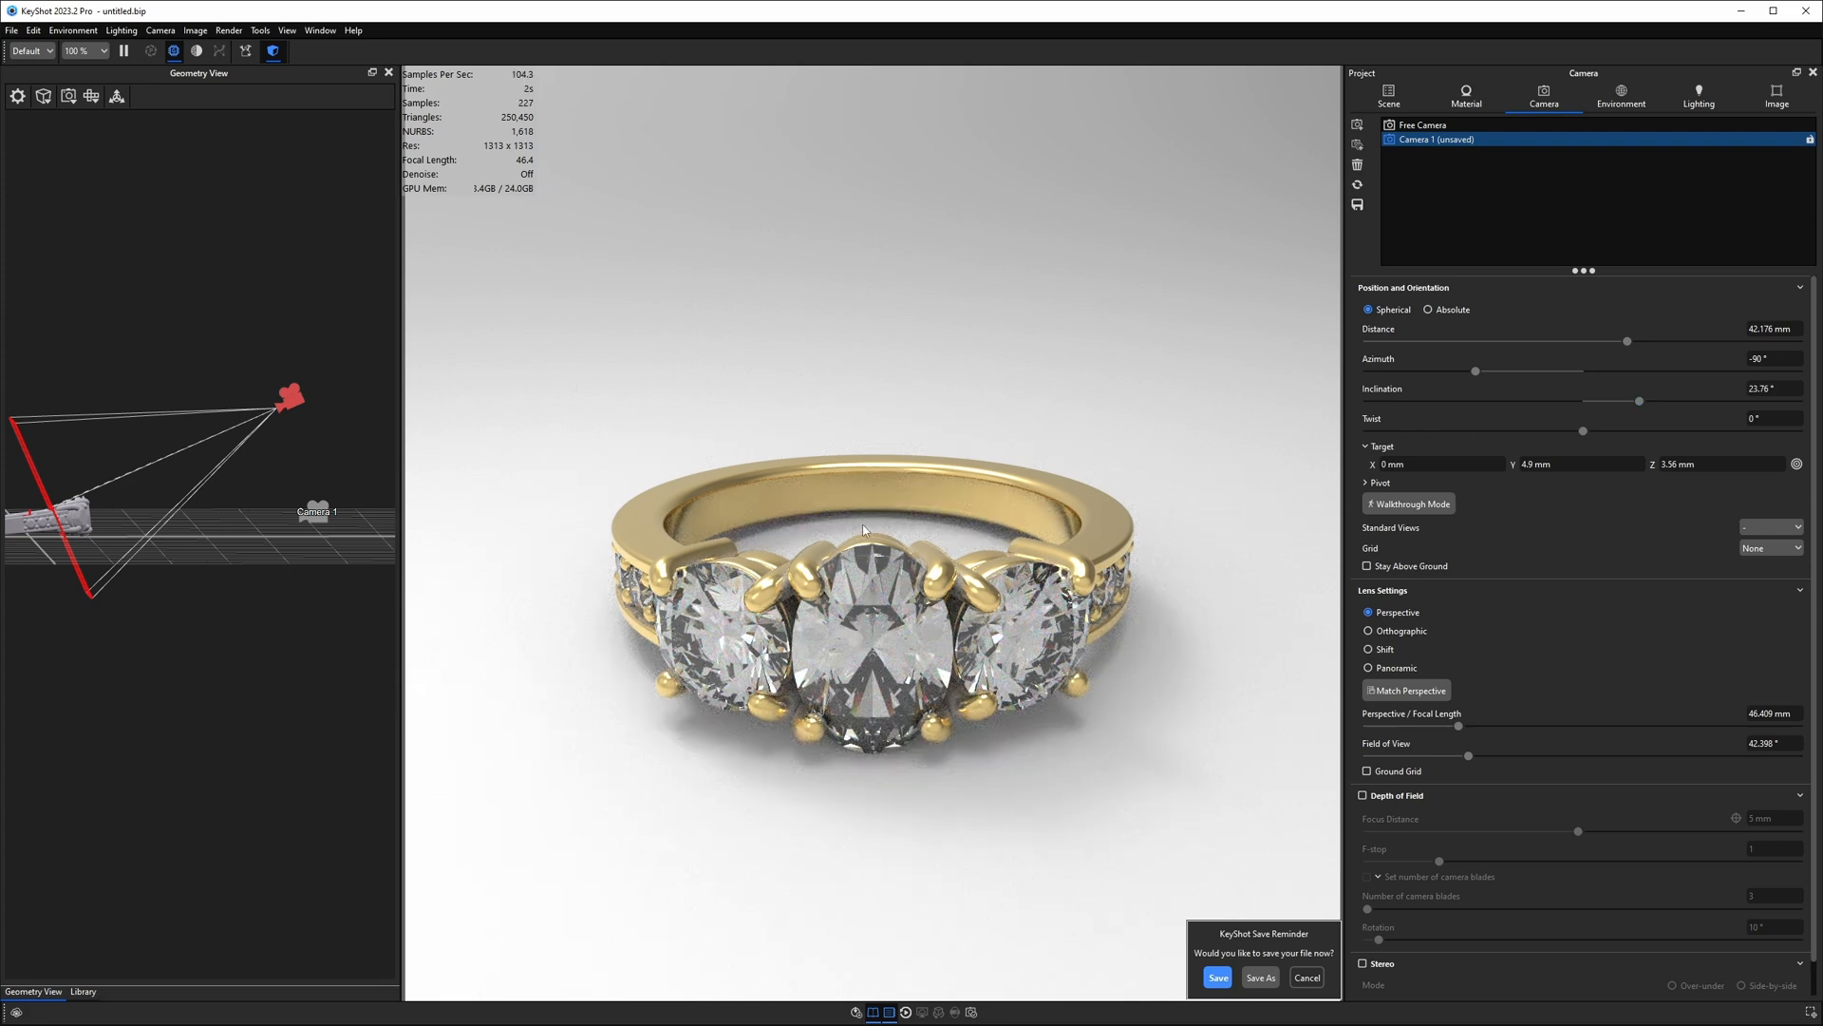
pyautogui.click(1357, 204)
# Step: Set Camera 1's perspective focal length to 105 mm and save the camera
pyautogui.doubleClick(1767, 714)
pyautogui.write('105')
pyautogui.press('Return')
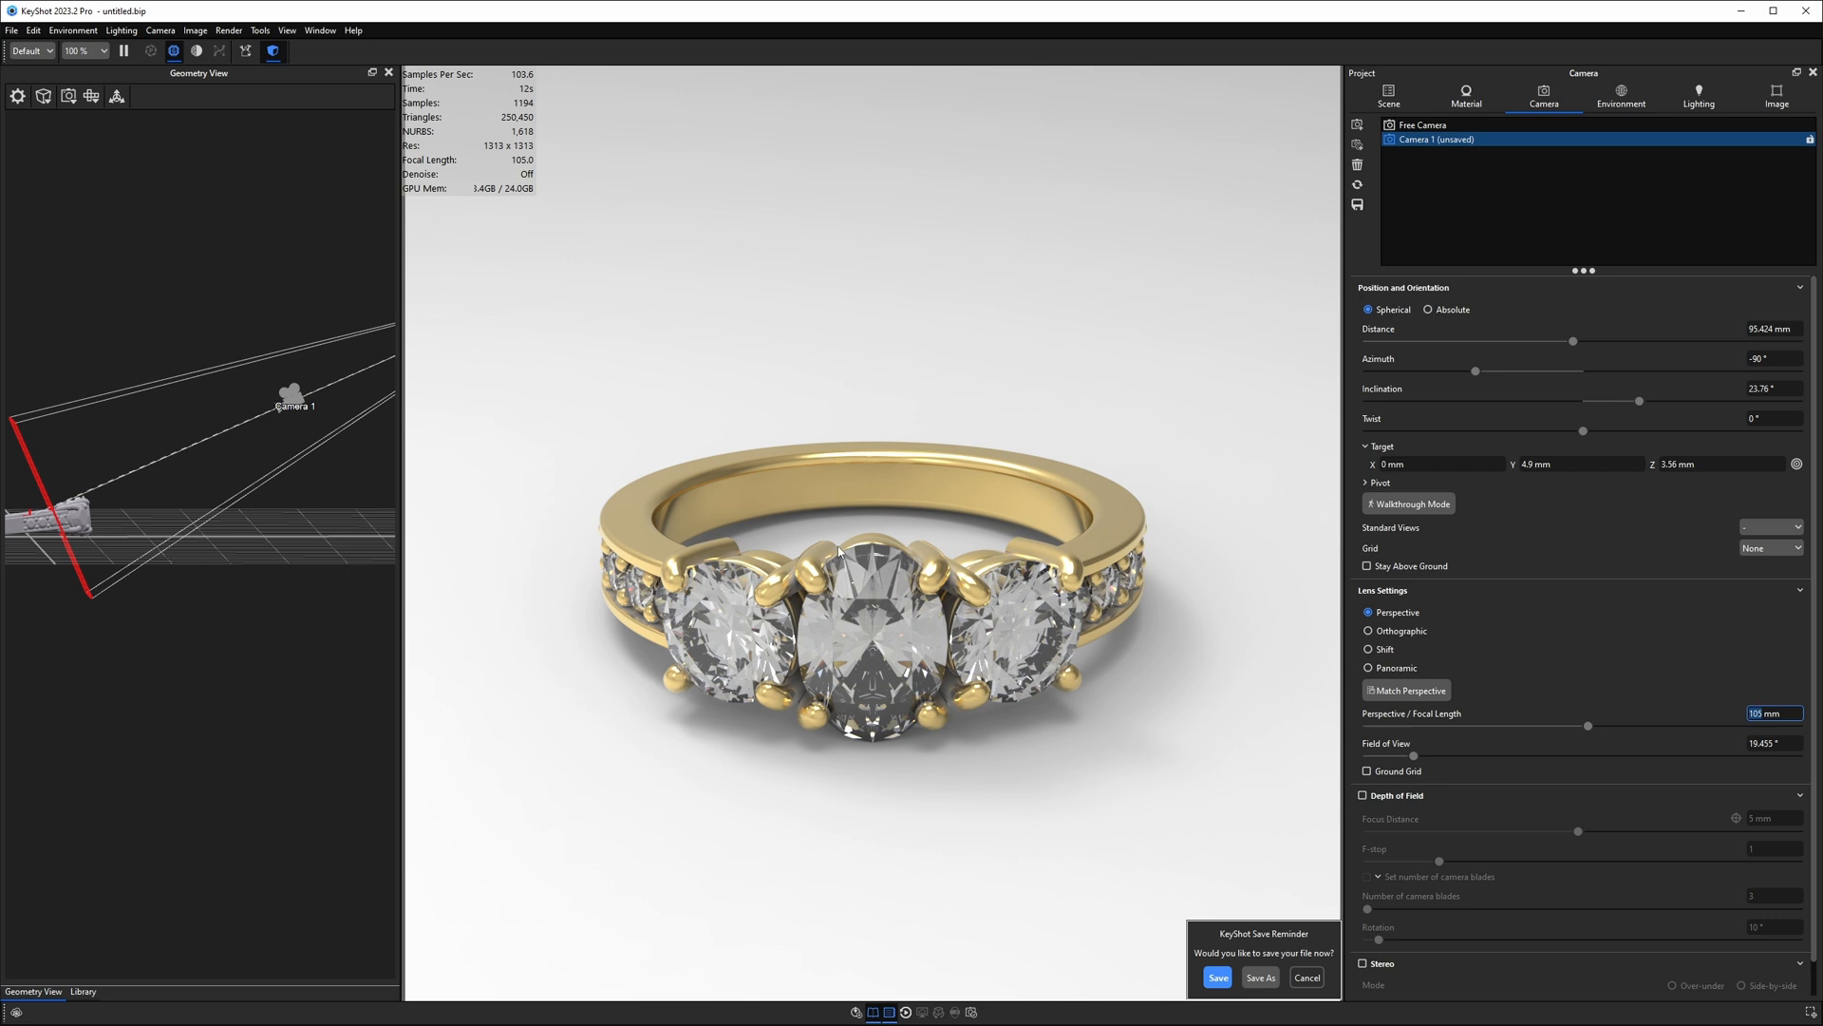
pyautogui.click(1357, 204)
# Step: Change the Geometry View to look at the ring and Camera 1 from directly above
pyautogui.moveTo(184, 547); pyautogui.dragTo(83, 581)
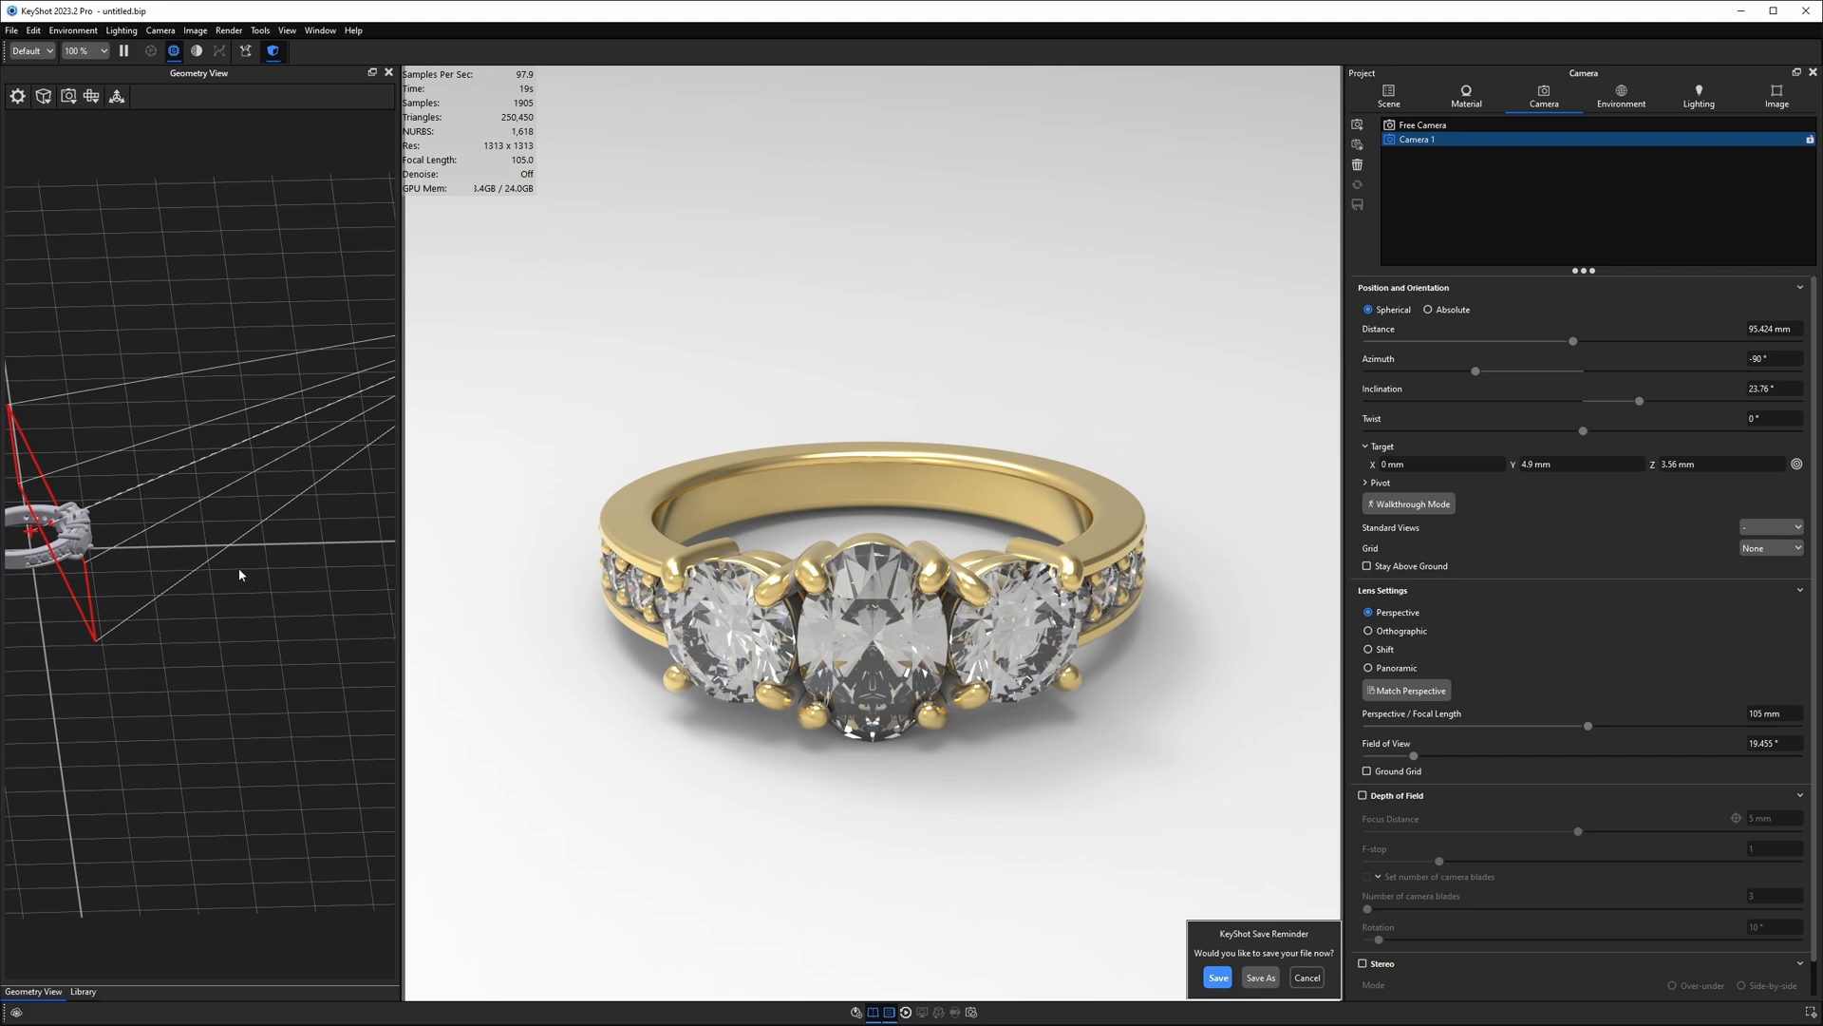
pyautogui.scroll(-5, 246, 570)
pyautogui.moveTo(249, 555); pyautogui.dragTo(172, 267)
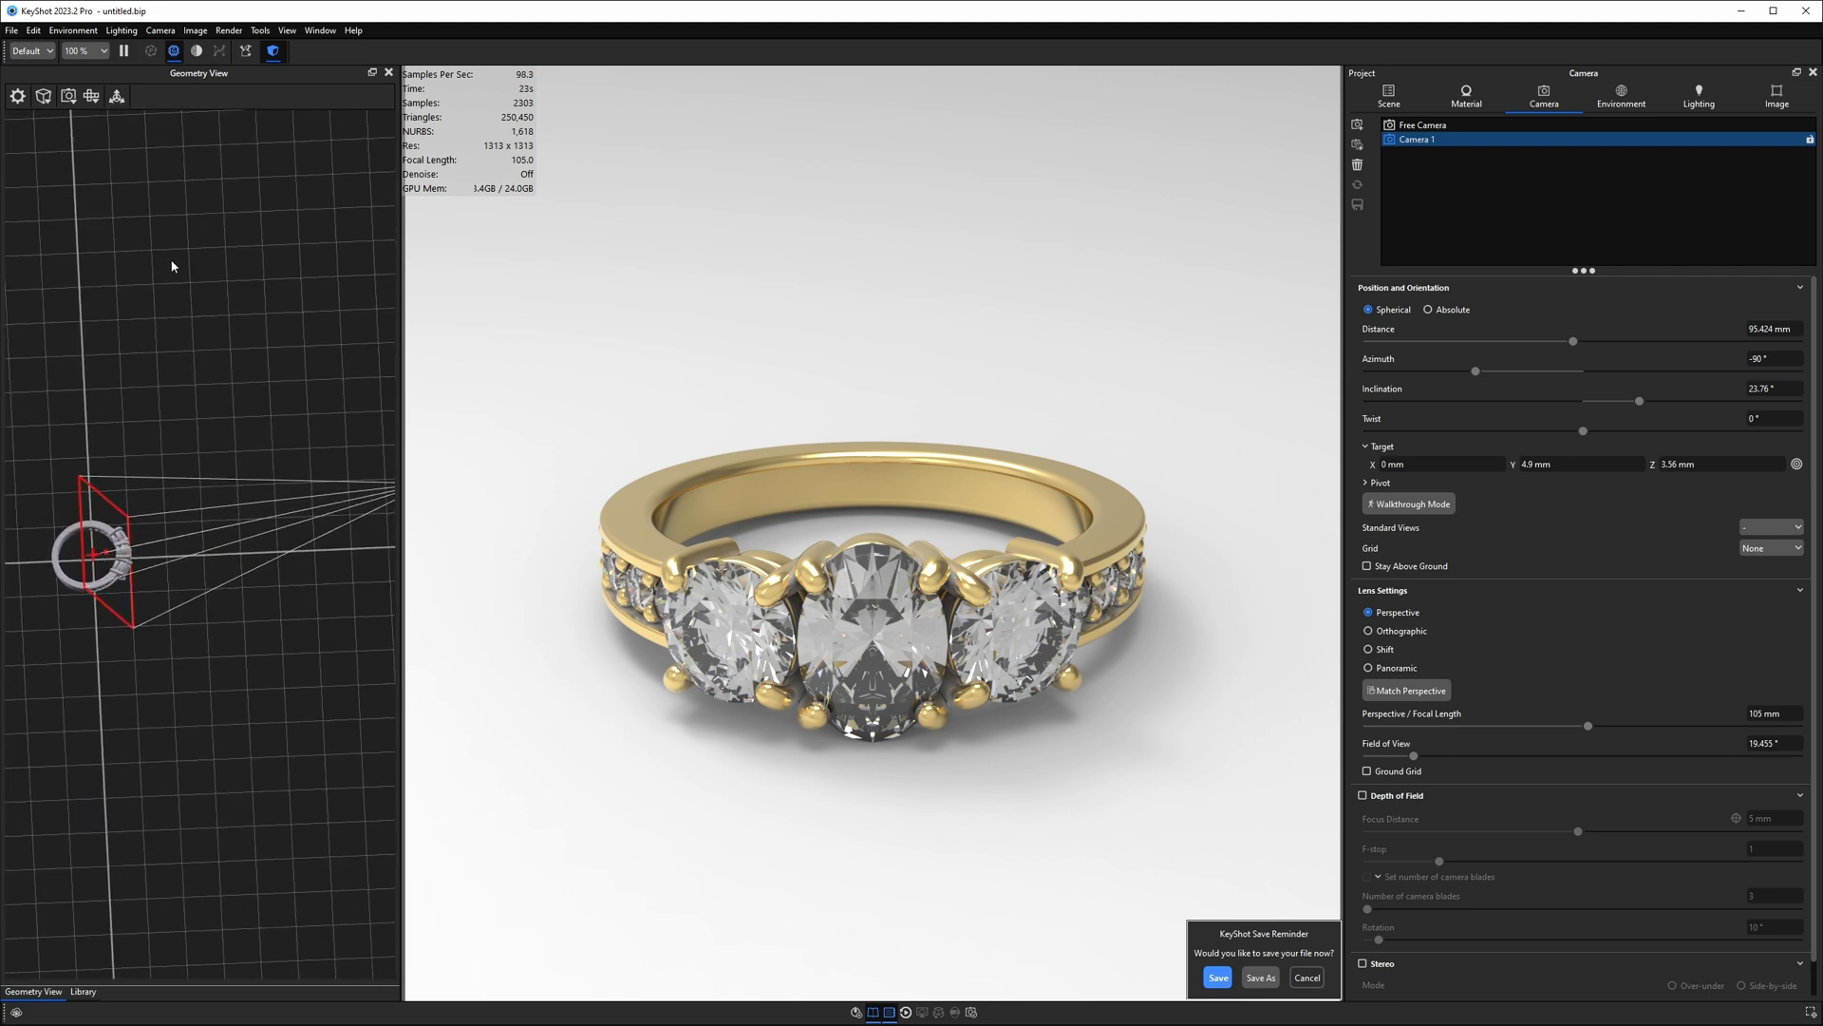
pyautogui.click(72, 99)
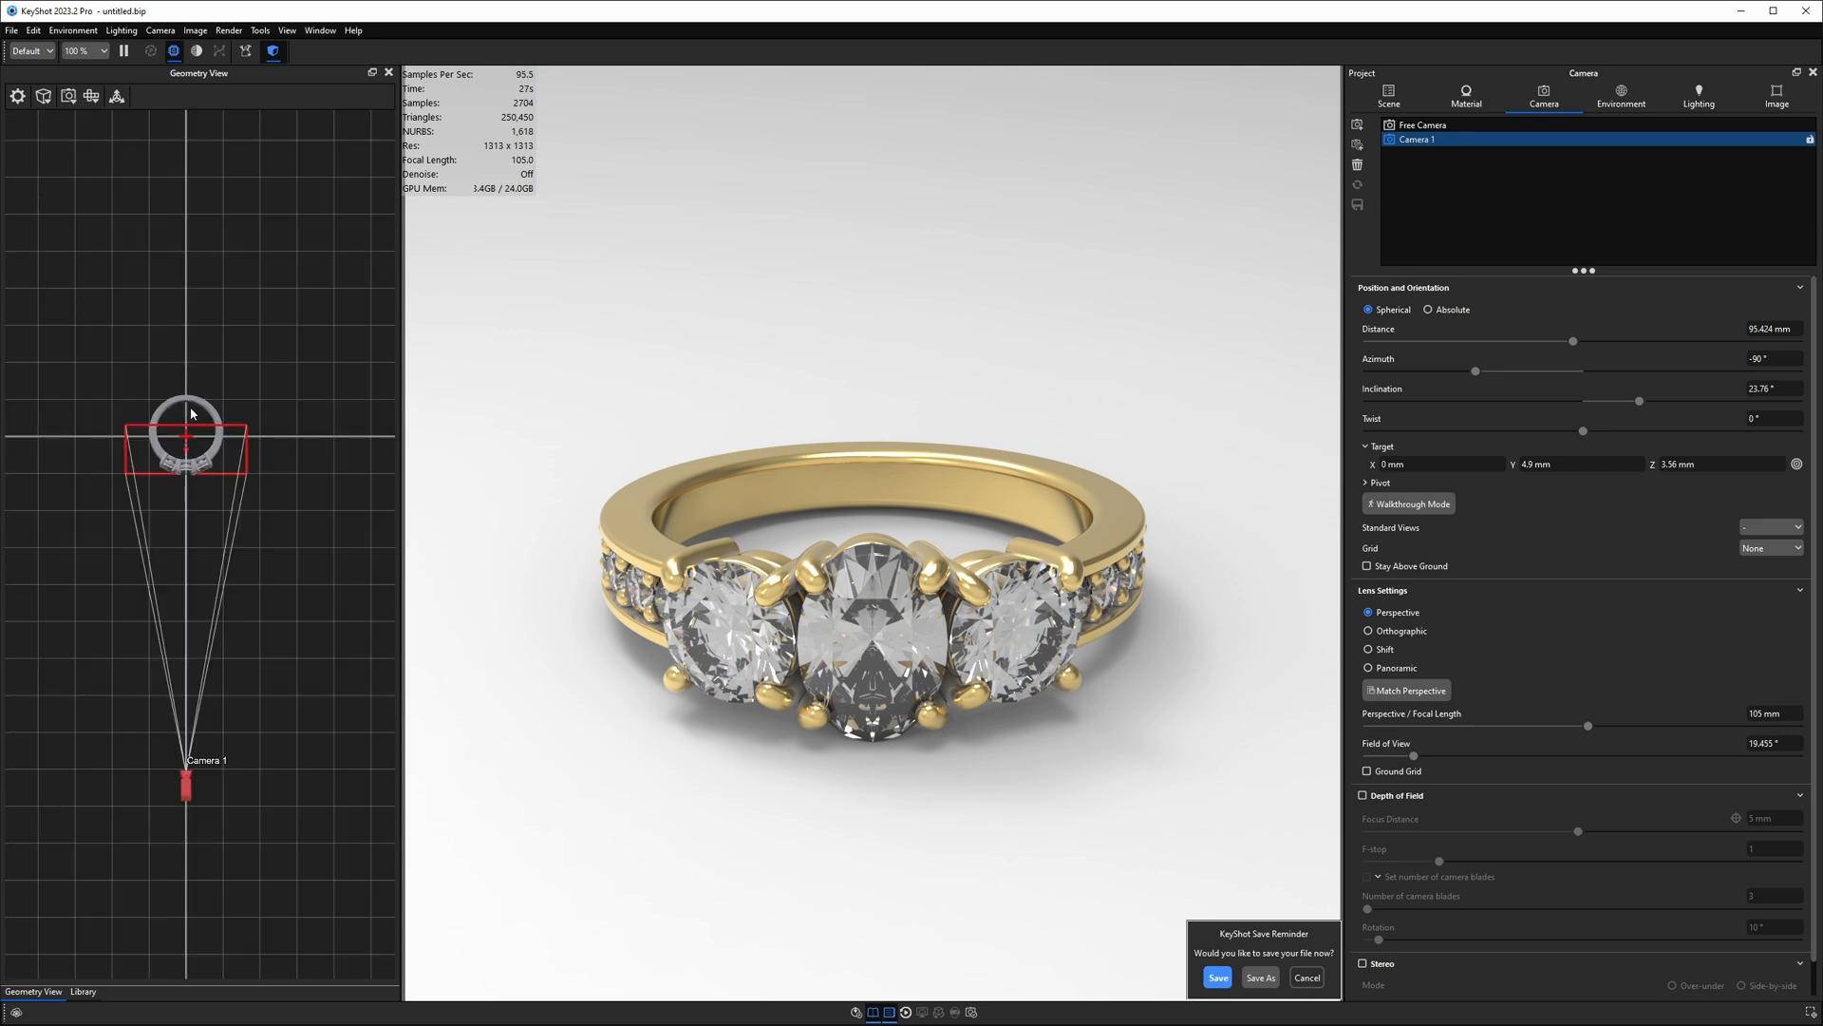
# Step: Select the visible "demo file for rendering" model group and start Move Selection on it in the Geometry View
pyautogui.click(1388, 95)
pyautogui.click(1453, 177)
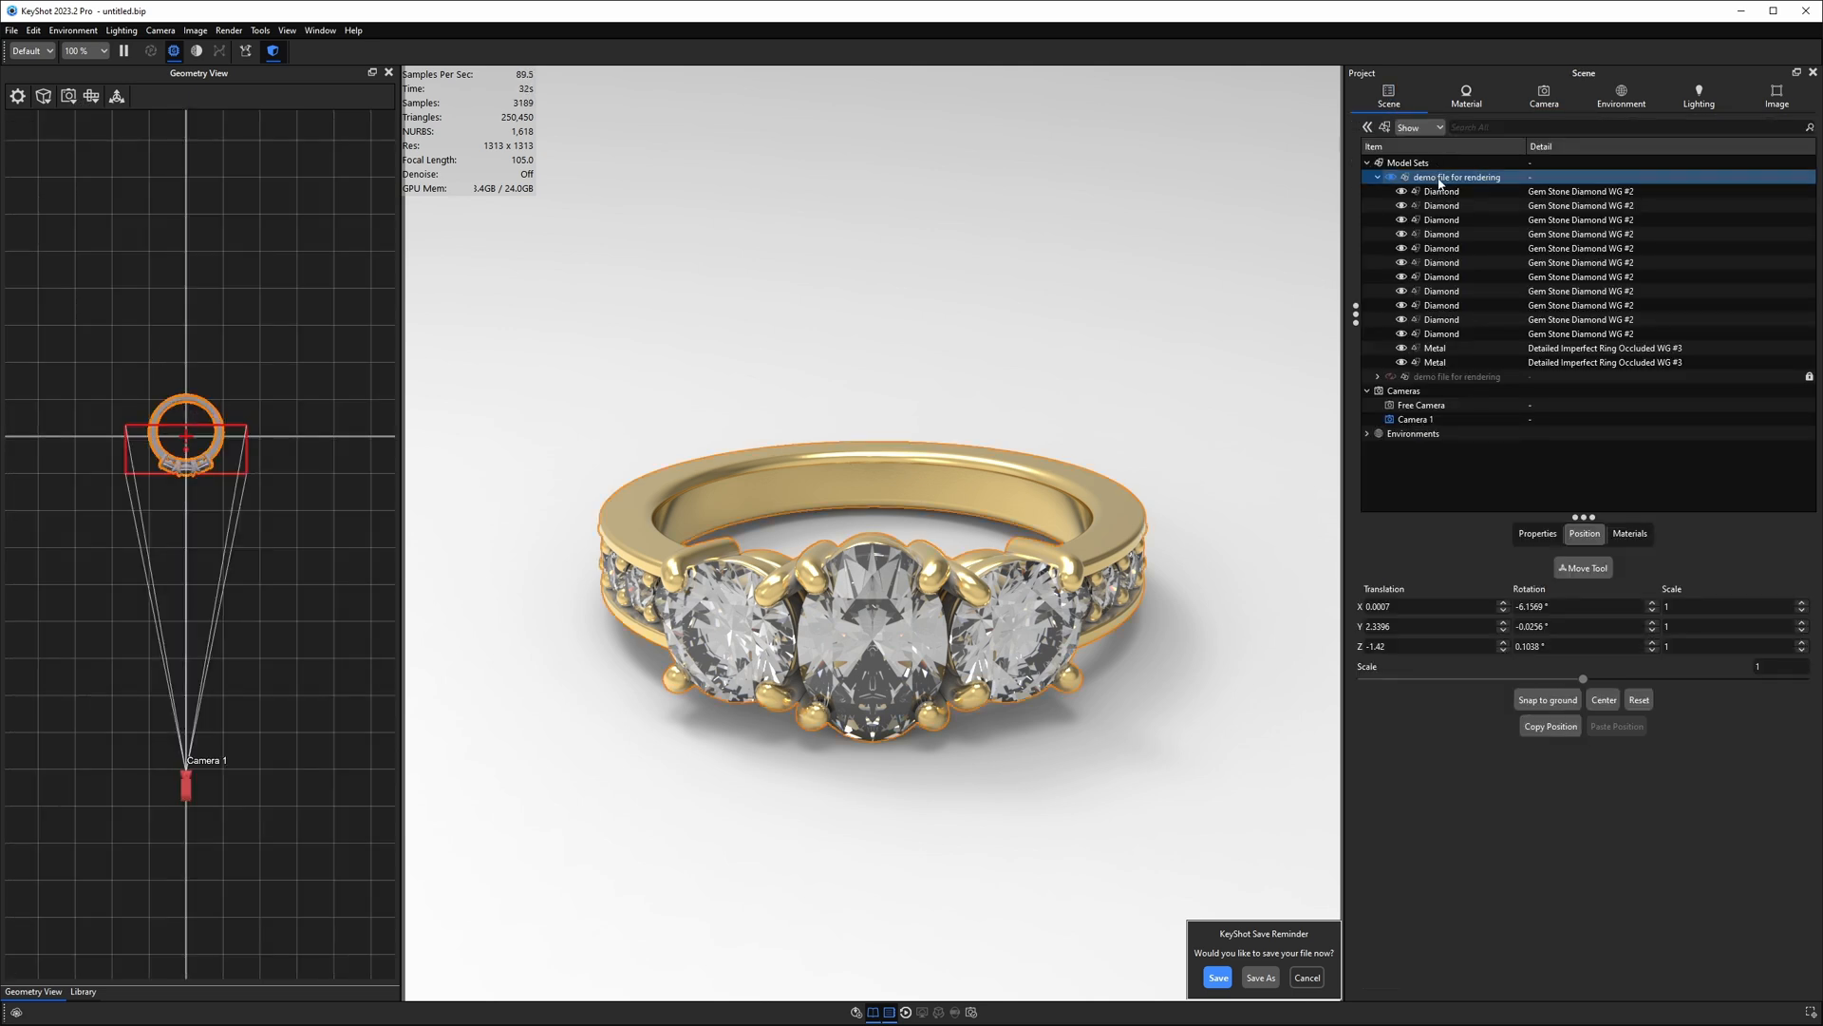
pyautogui.click(1438, 180)
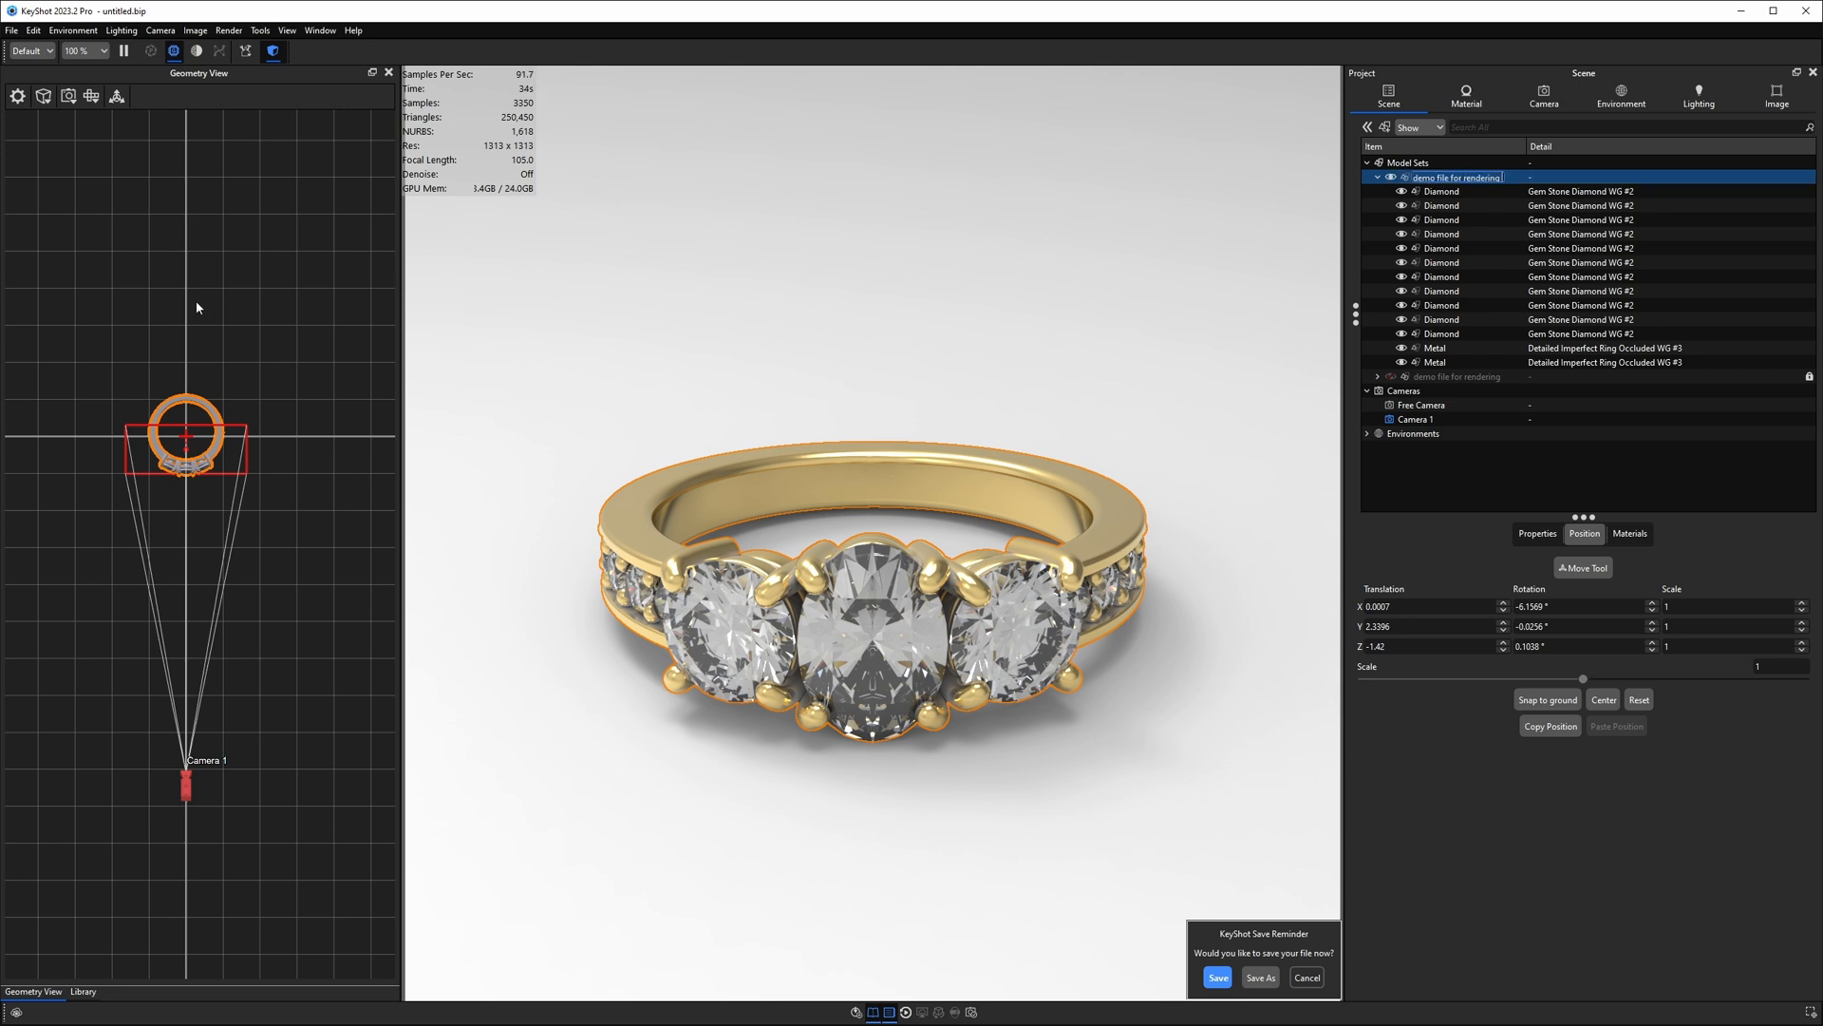
pyautogui.rightClick(209, 323)
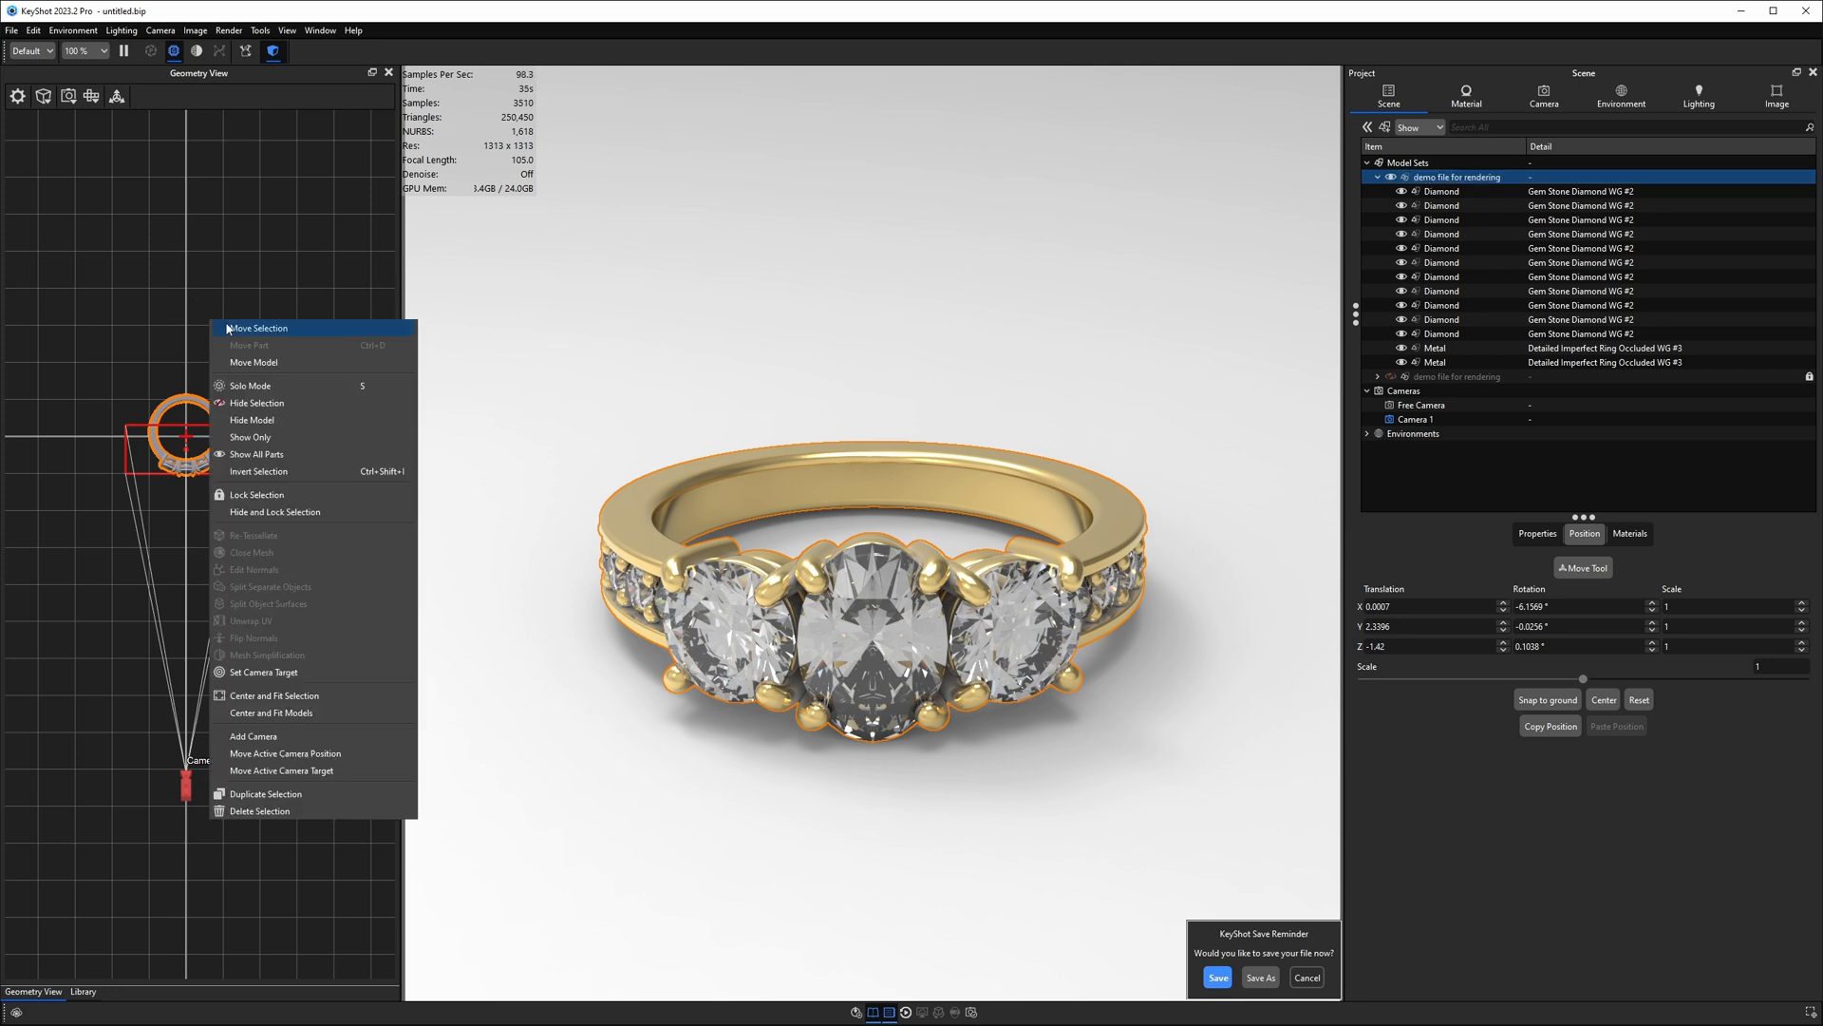
pyautogui.click(253, 327)
pyautogui.scroll(4, 295, 540)
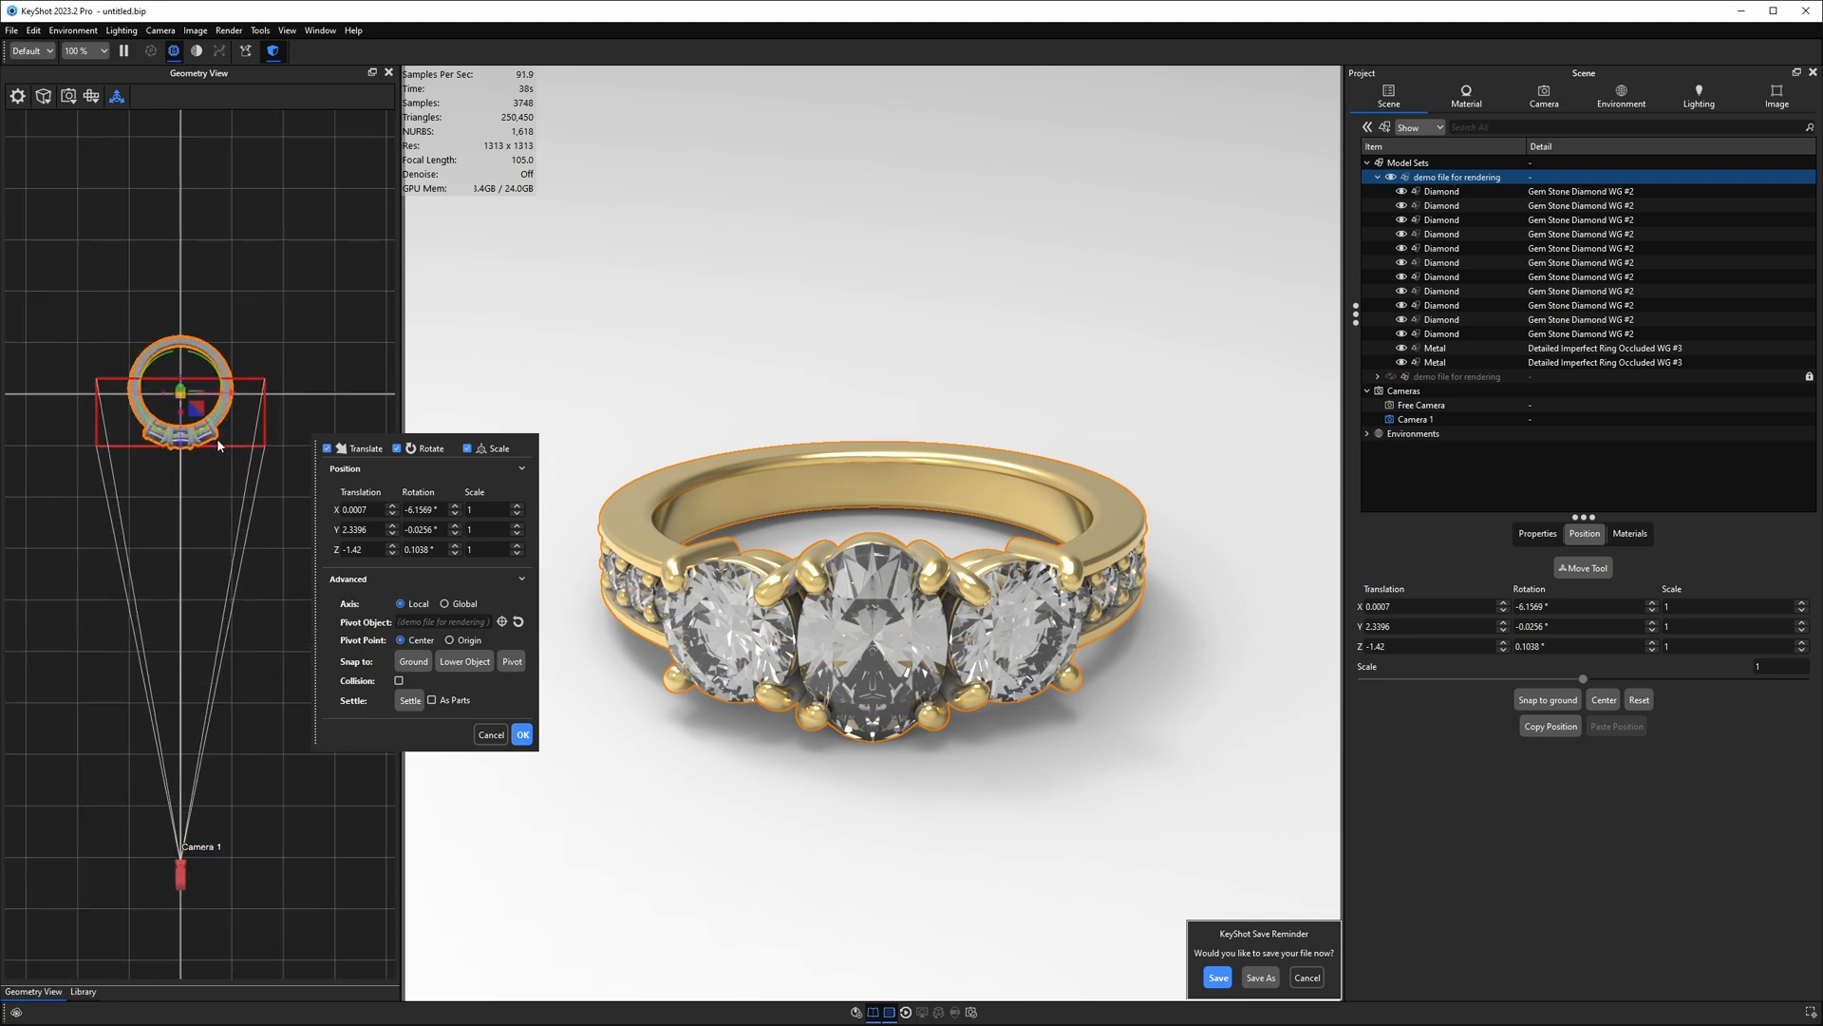
# Step: Rotate the ring 25.574° about the Y axis in Global axis mode and accept the transformation
pyautogui.moveTo(208, 504); pyautogui.dragTo(424, 181)
pyautogui.moveTo(88, 465); pyautogui.dragTo(141, 437, button='middle')
pyautogui.moveTo(140, 436); pyautogui.dragTo(143, 381)
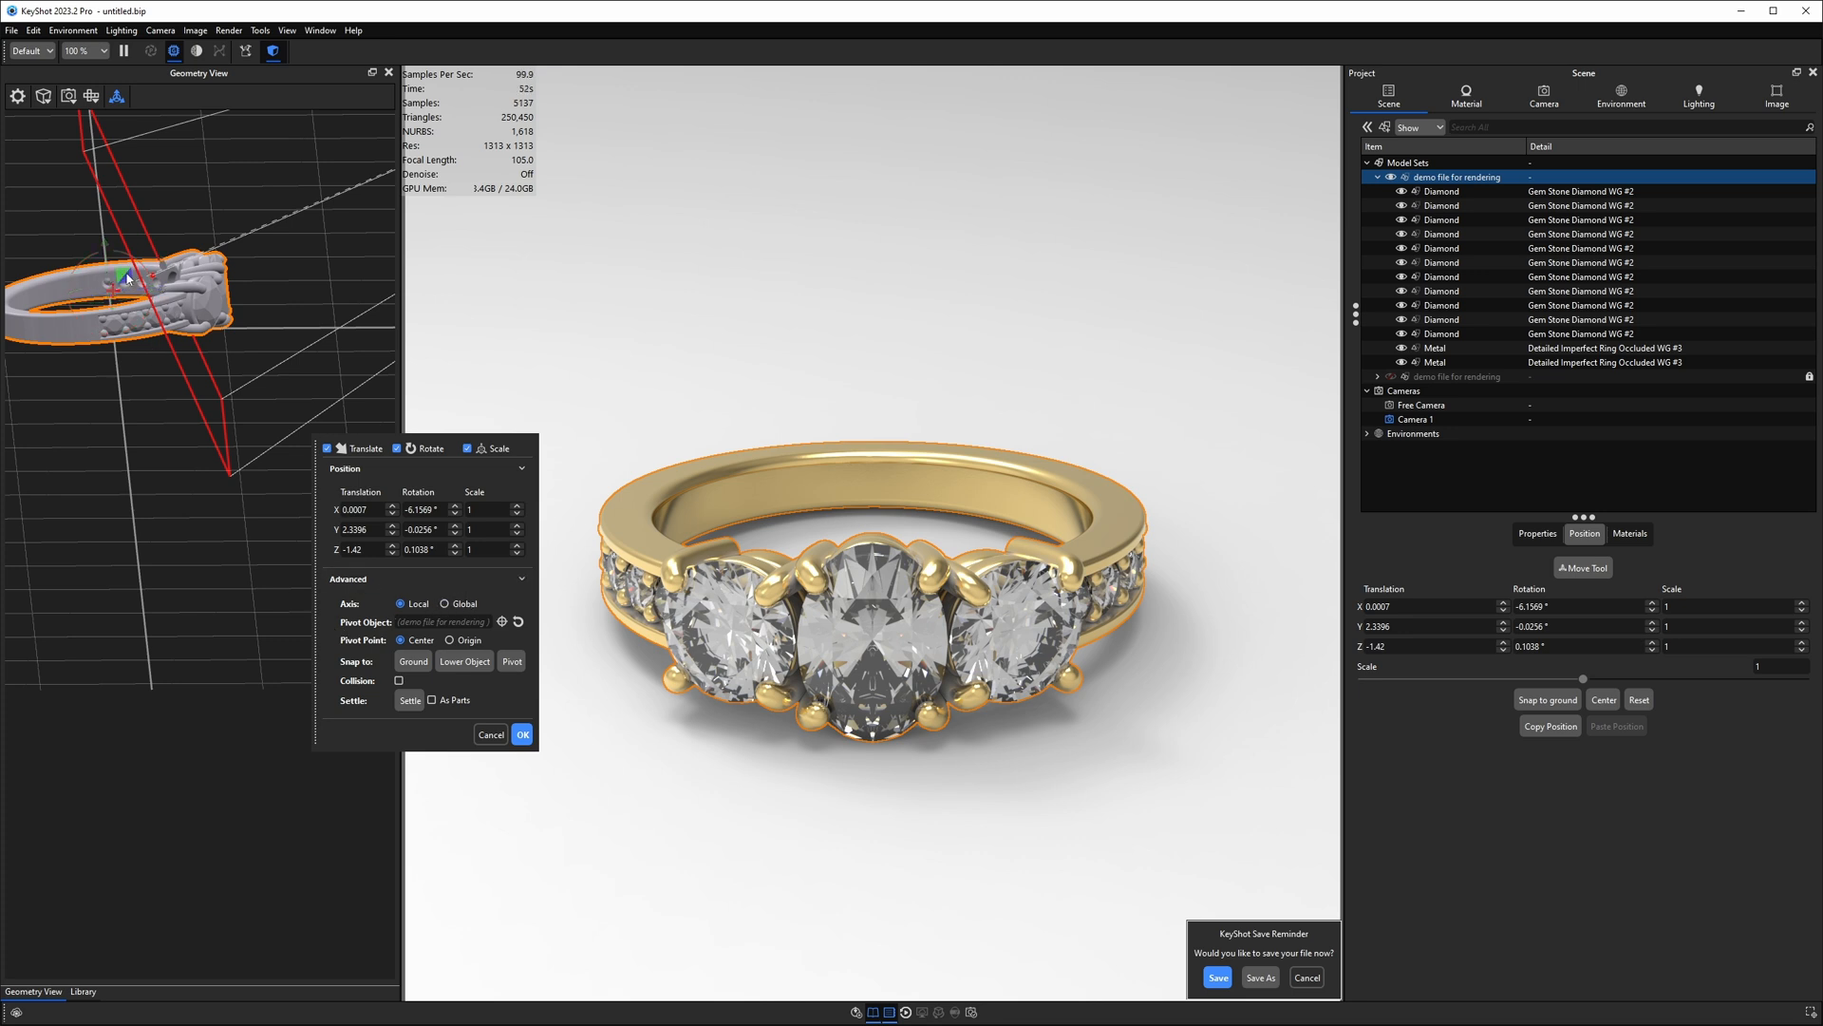
pyautogui.click(446, 606)
pyautogui.moveTo(203, 405); pyautogui.dragTo(195, 533)
pyautogui.moveTo(130, 439)
pyautogui.mouseDown()
pyautogui.moveTo(105, 376)
pyautogui.moveTo(136, 405)
pyautogui.moveTo(30, 396)
pyautogui.moveTo(67, 429)
pyautogui.moveTo(115, 432)
pyautogui.mouseUp()
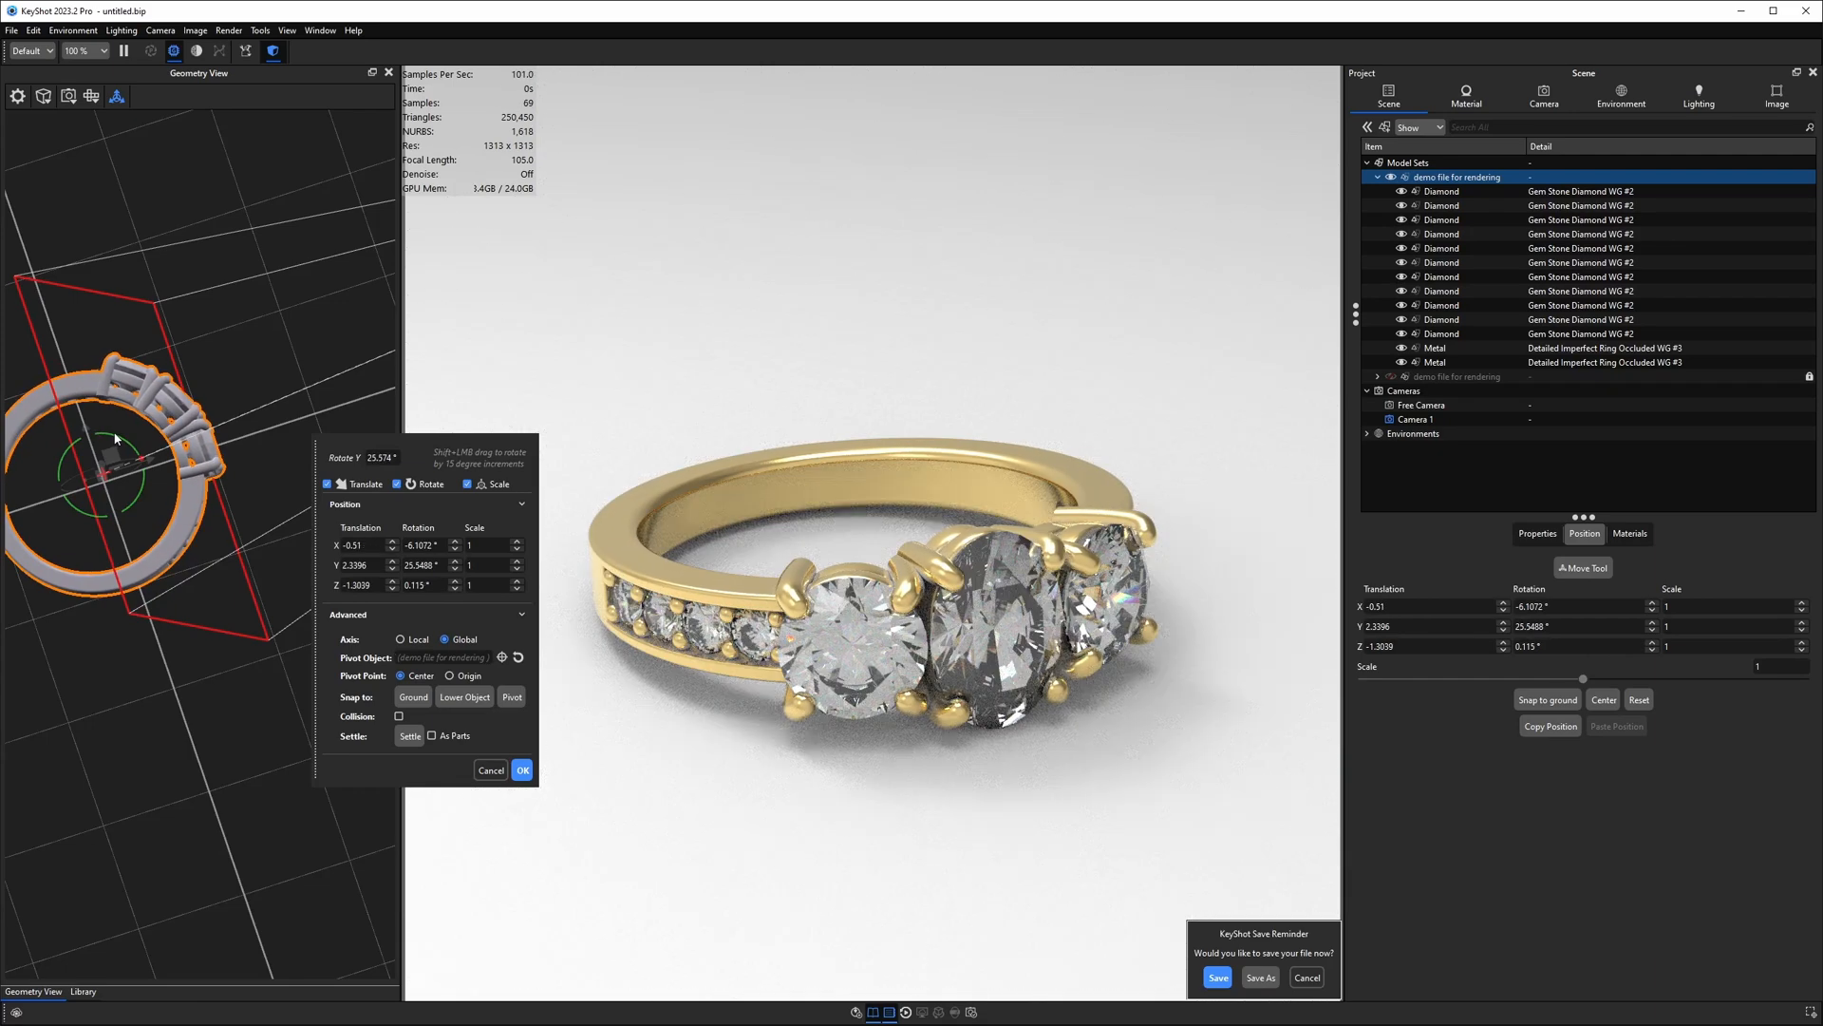
pyautogui.moveTo(115, 438); pyautogui.dragTo(115, 438)
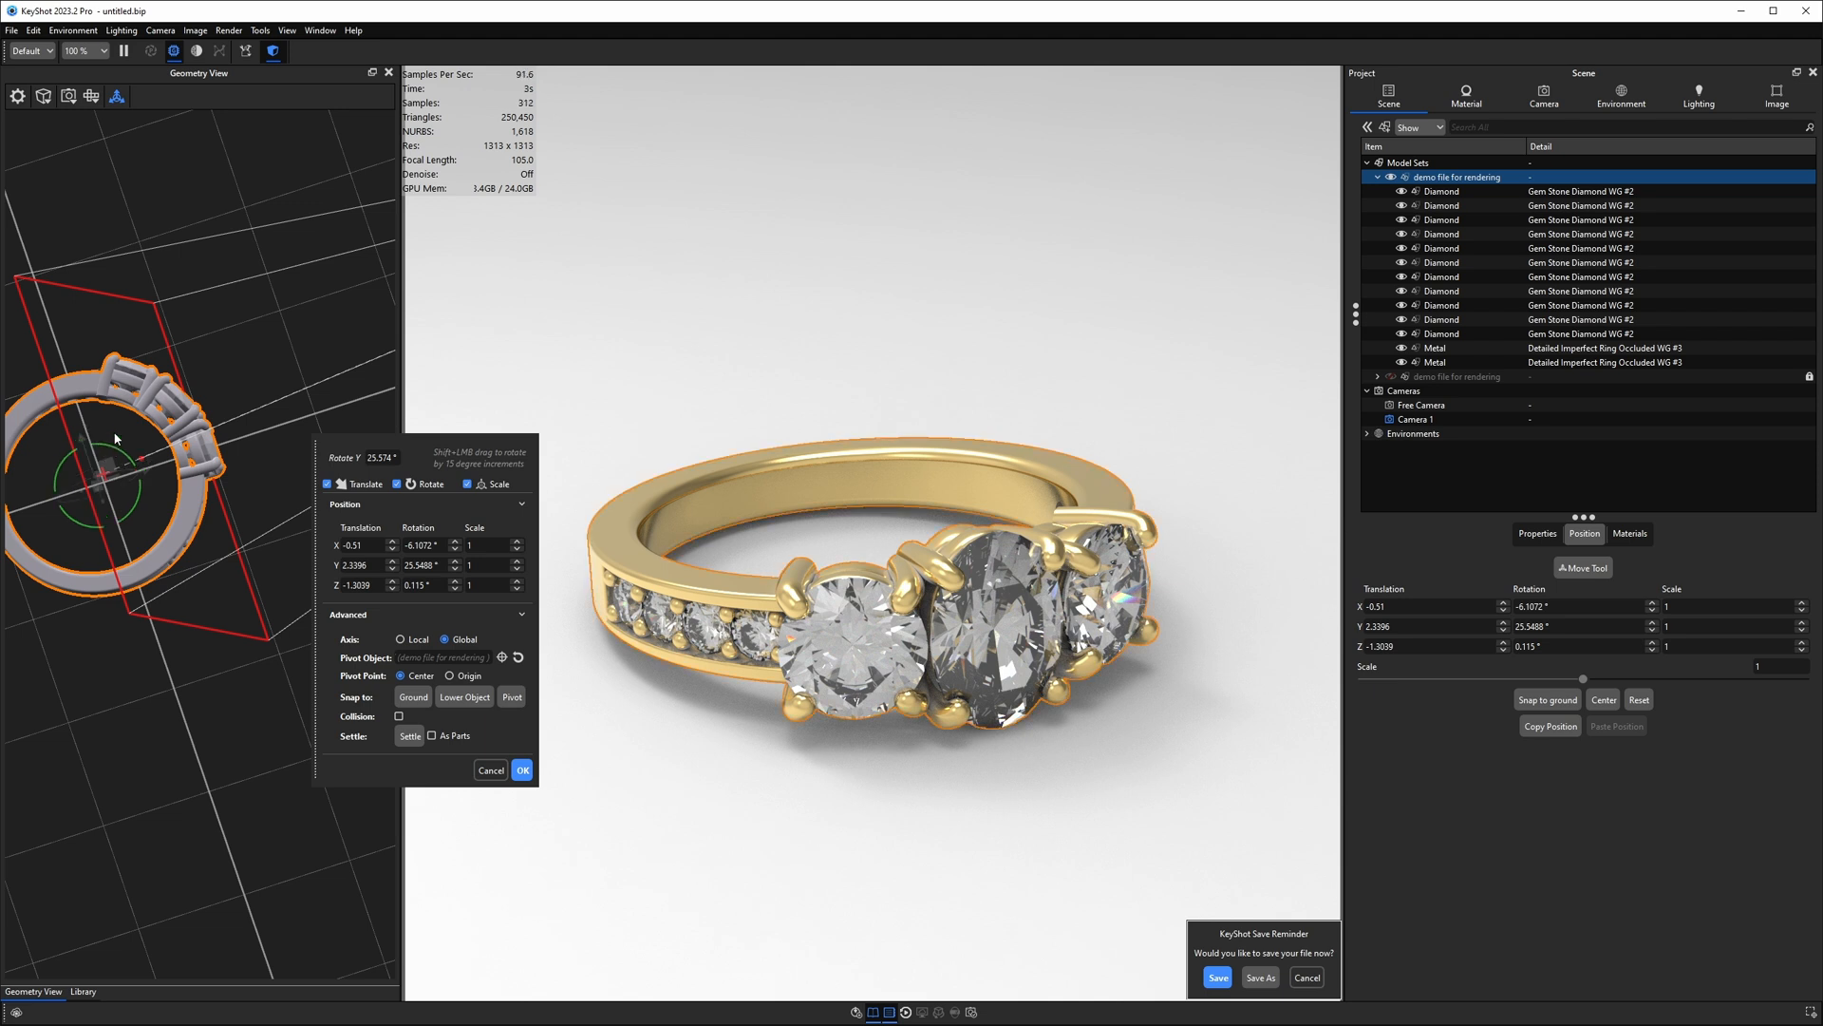
pyautogui.click(523, 771)
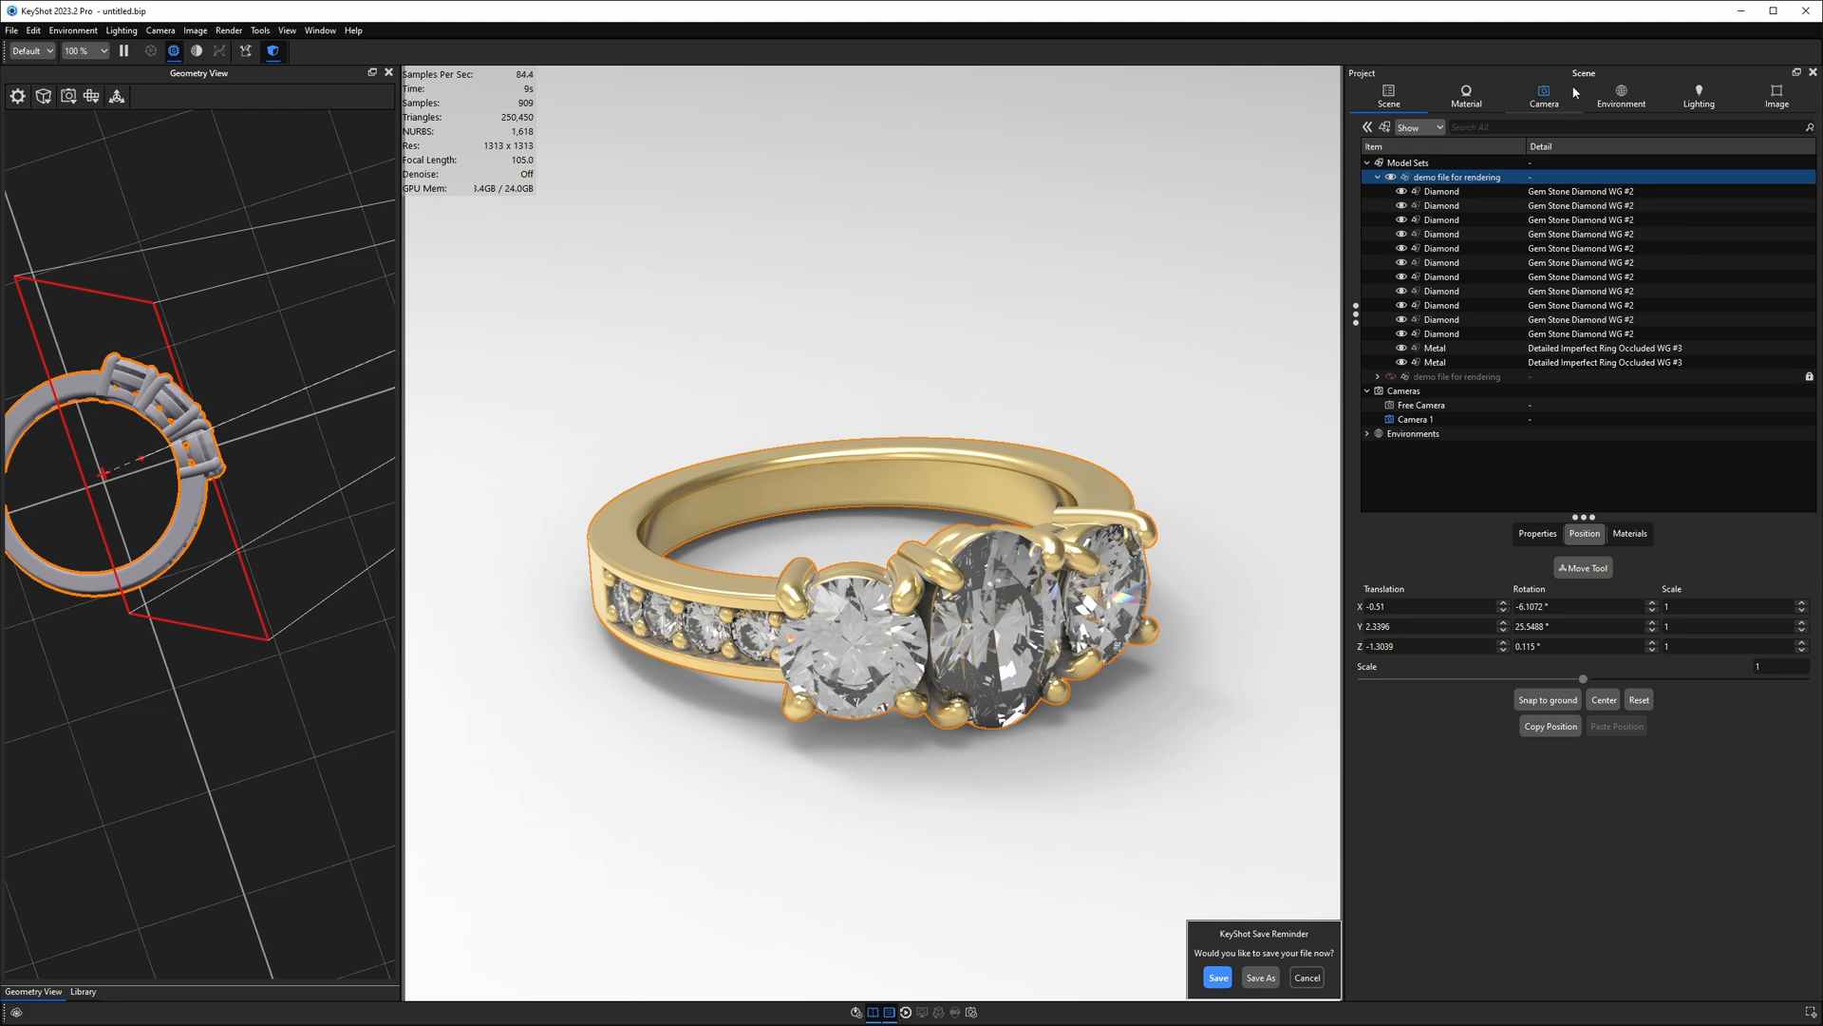
# Step: Set Camera 1's inclination to 19.98° and save the camera
pyautogui.click(1544, 95)
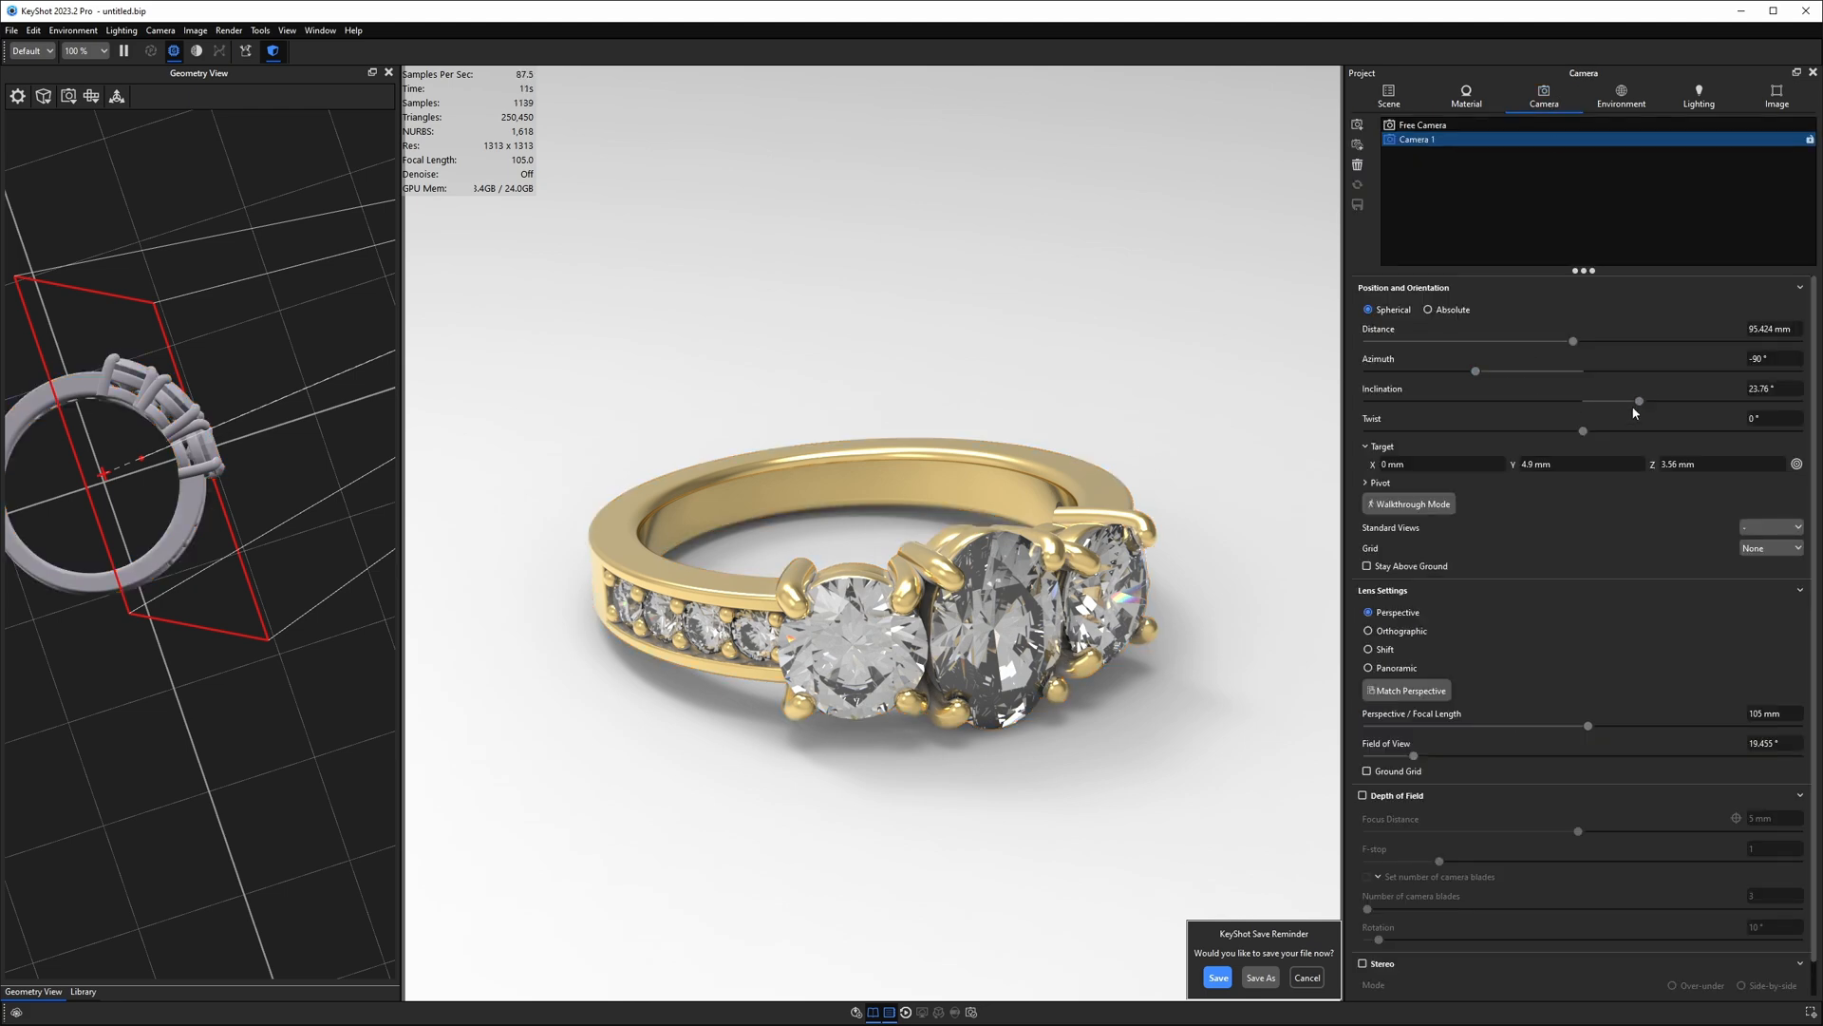
pyautogui.moveTo(1639, 403); pyautogui.dragTo(1630, 398)
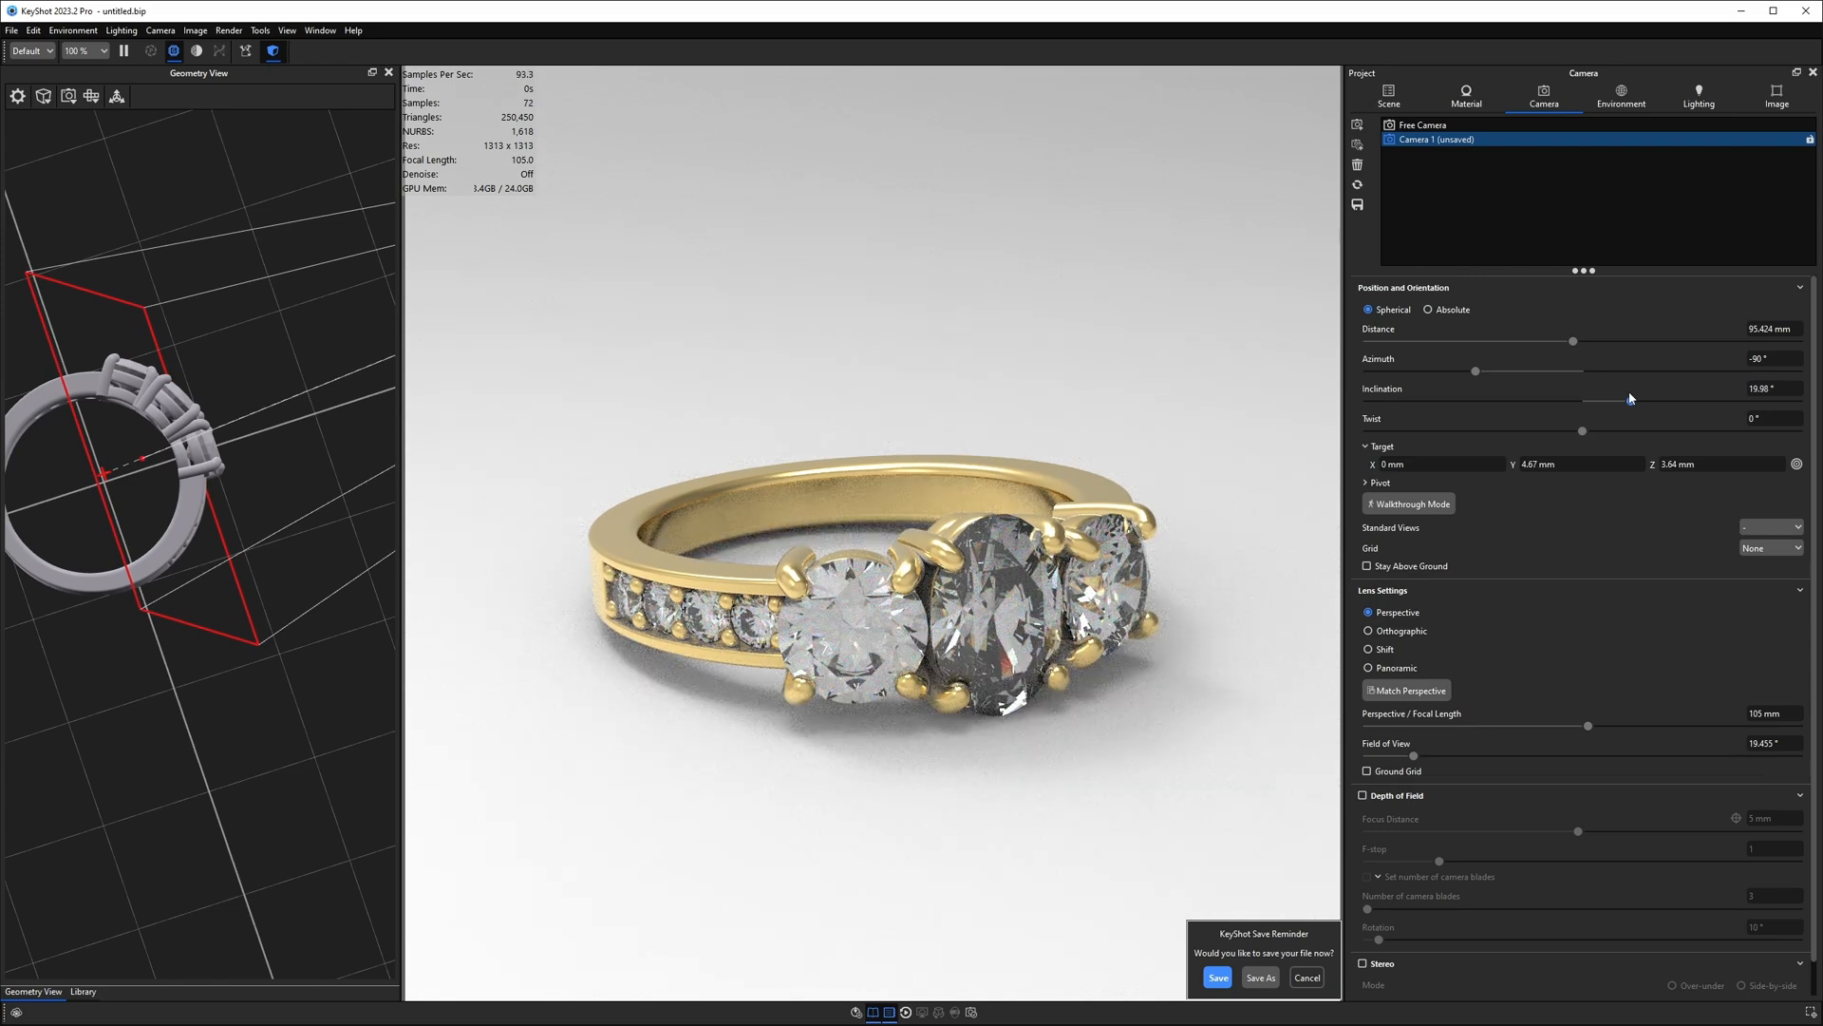
pyautogui.click(1357, 205)
# Step: Use a Halves grid to centre the ring in the frame, set Camera 1's distance to 73.6 mm and save the camera
pyautogui.click(1790, 548)
pyautogui.click(1768, 570)
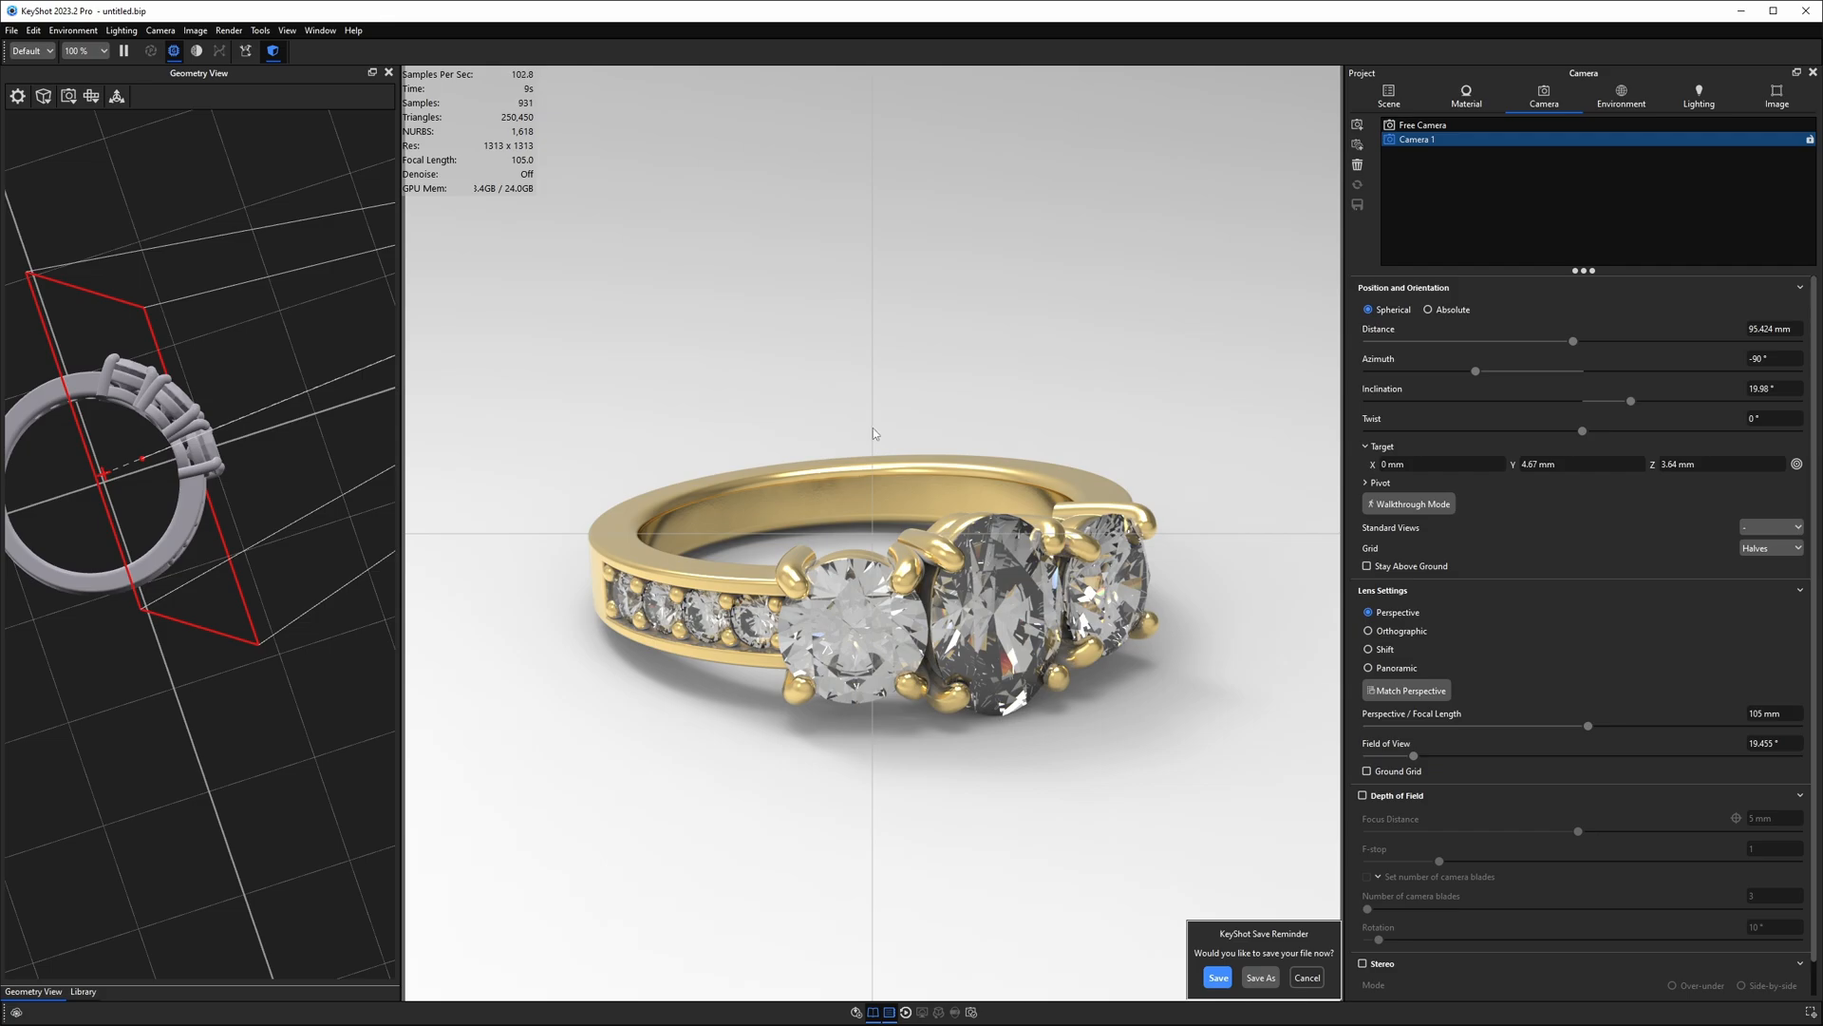
pyautogui.scroll(5, 873, 427)
pyautogui.moveTo(873, 427); pyautogui.dragTo(872, 349, button='middle')
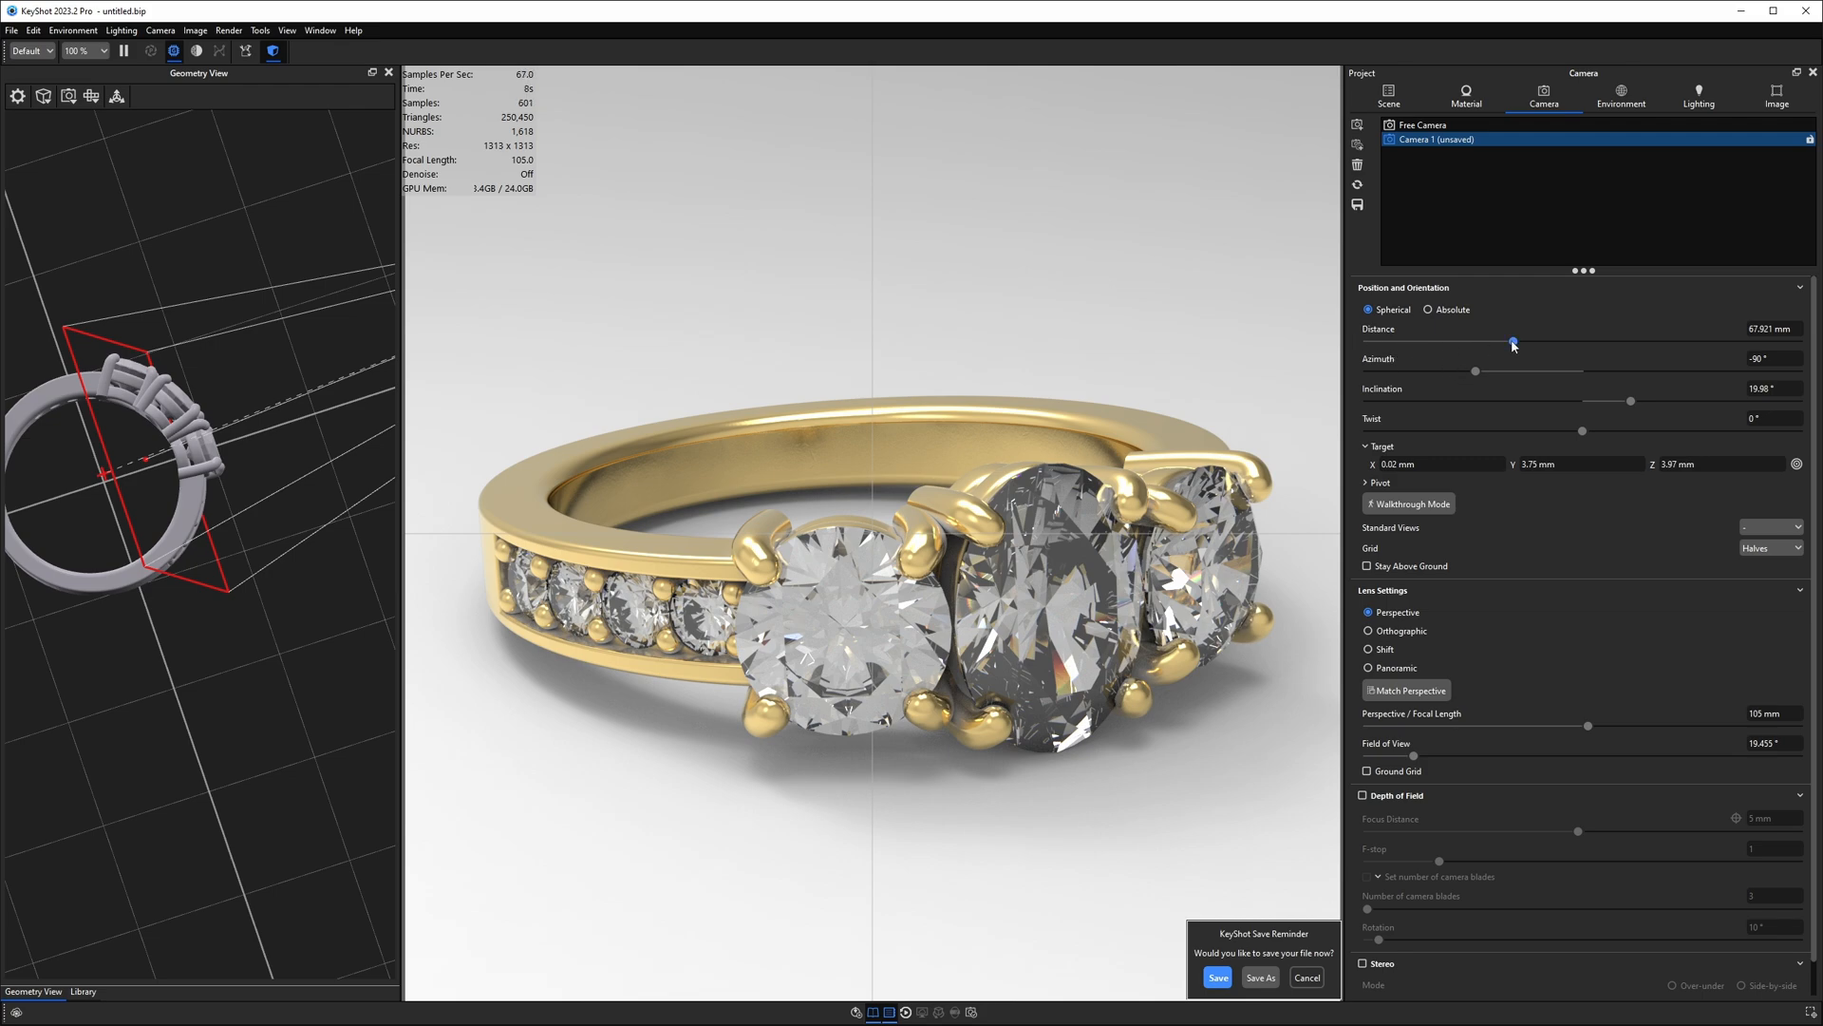
pyautogui.moveTo(1514, 342); pyautogui.dragTo(1522, 342)
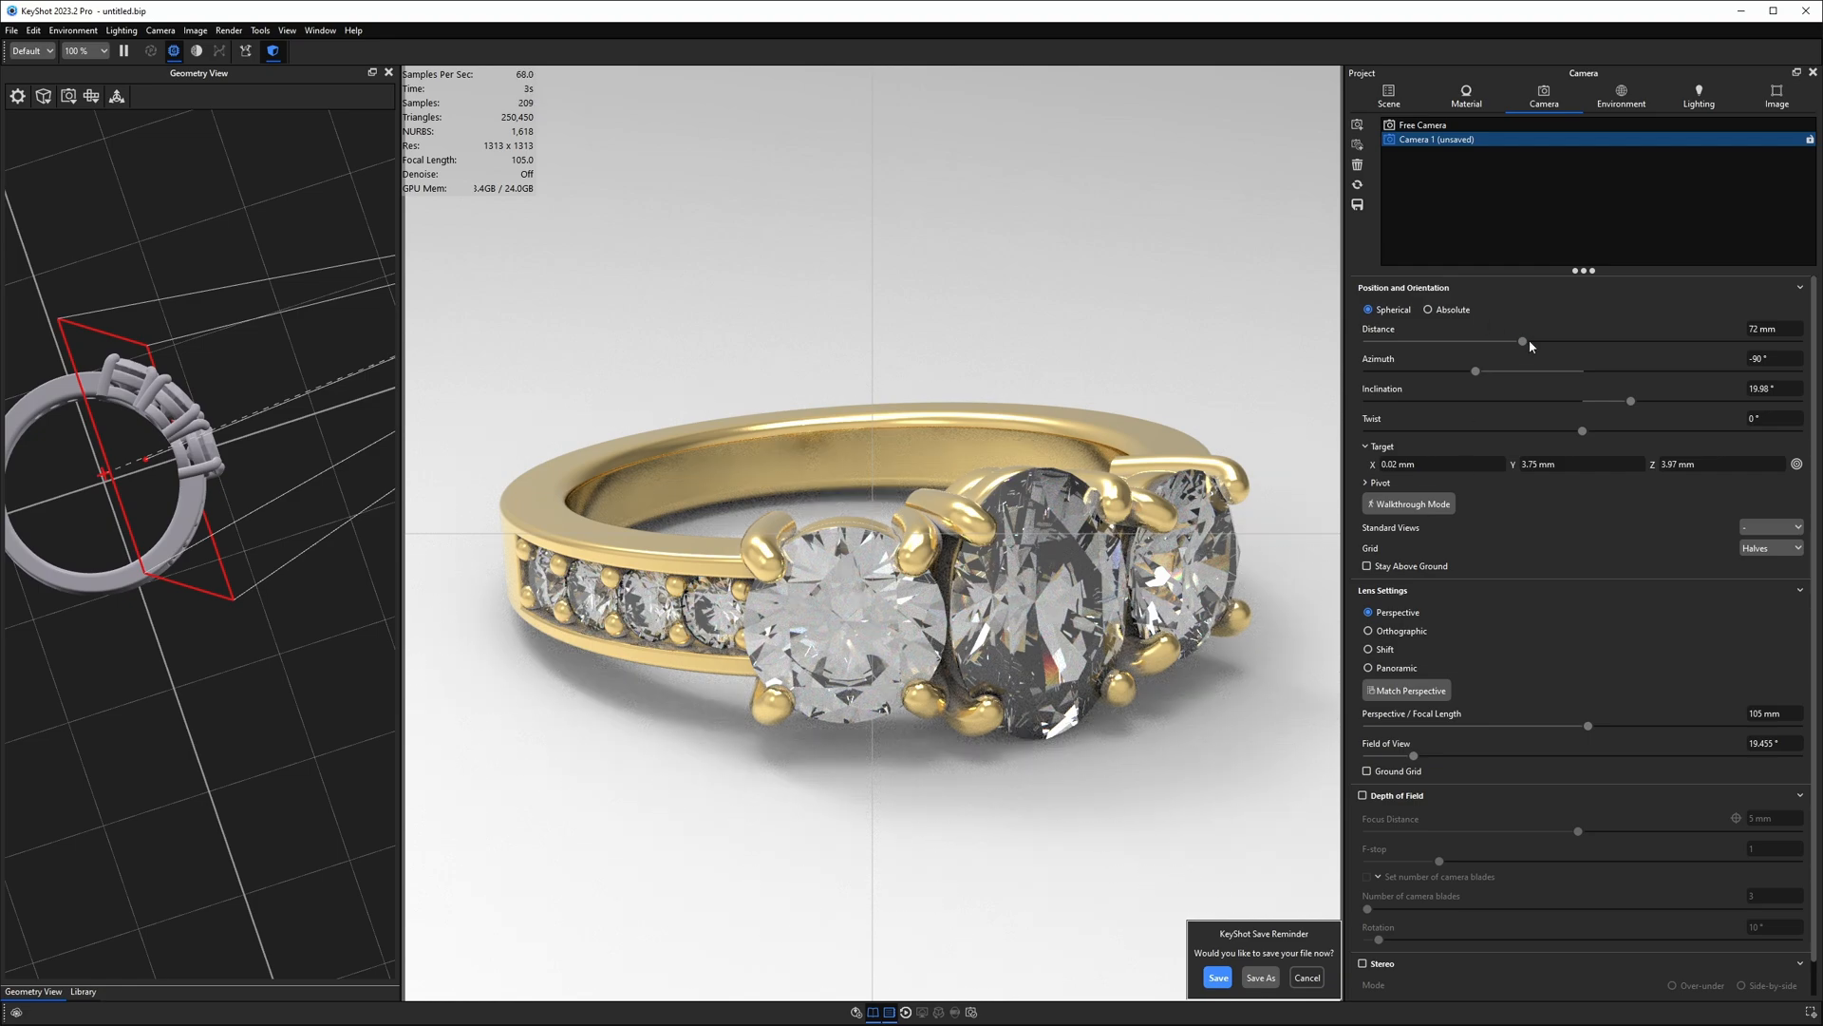
pyautogui.moveTo(1522, 342); pyautogui.dragTo(1526, 342)
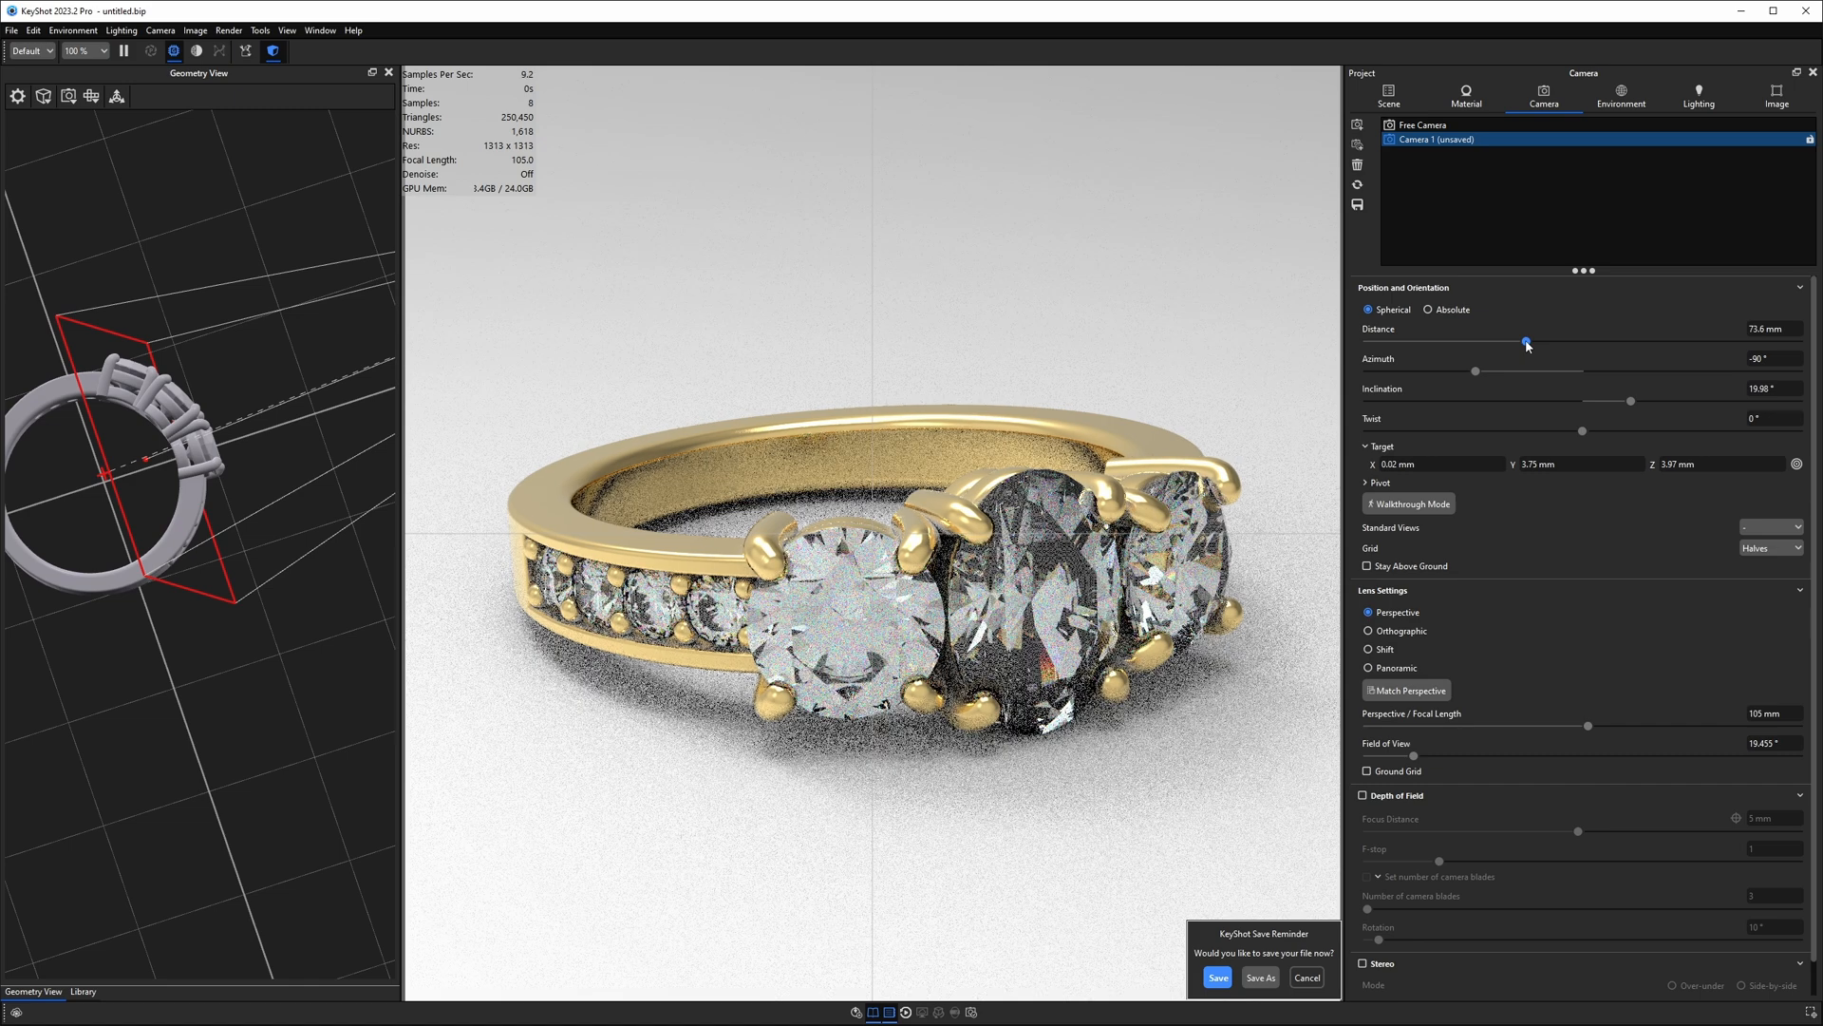
pyautogui.click(1357, 205)
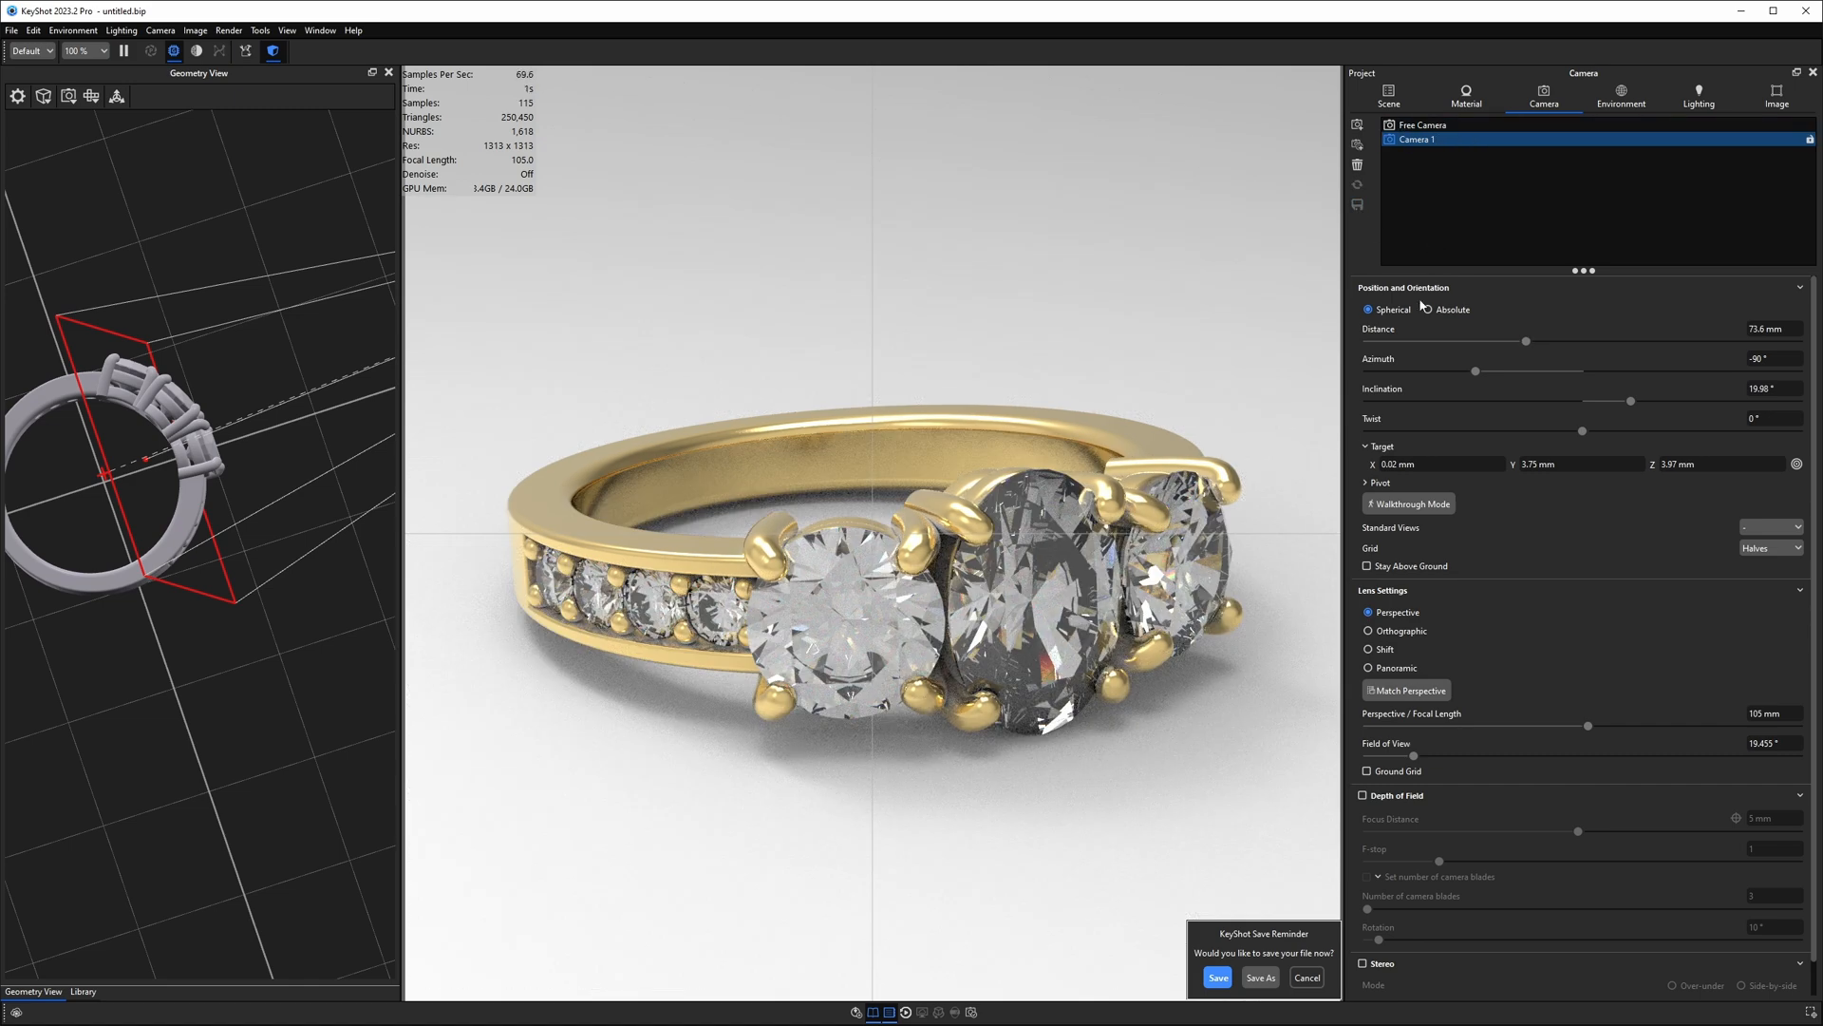
# Step: Save the scene as "ring demo 1" and set the camera grid back to None
pyautogui.click(1255, 981)
pyautogui.write('ring demo')
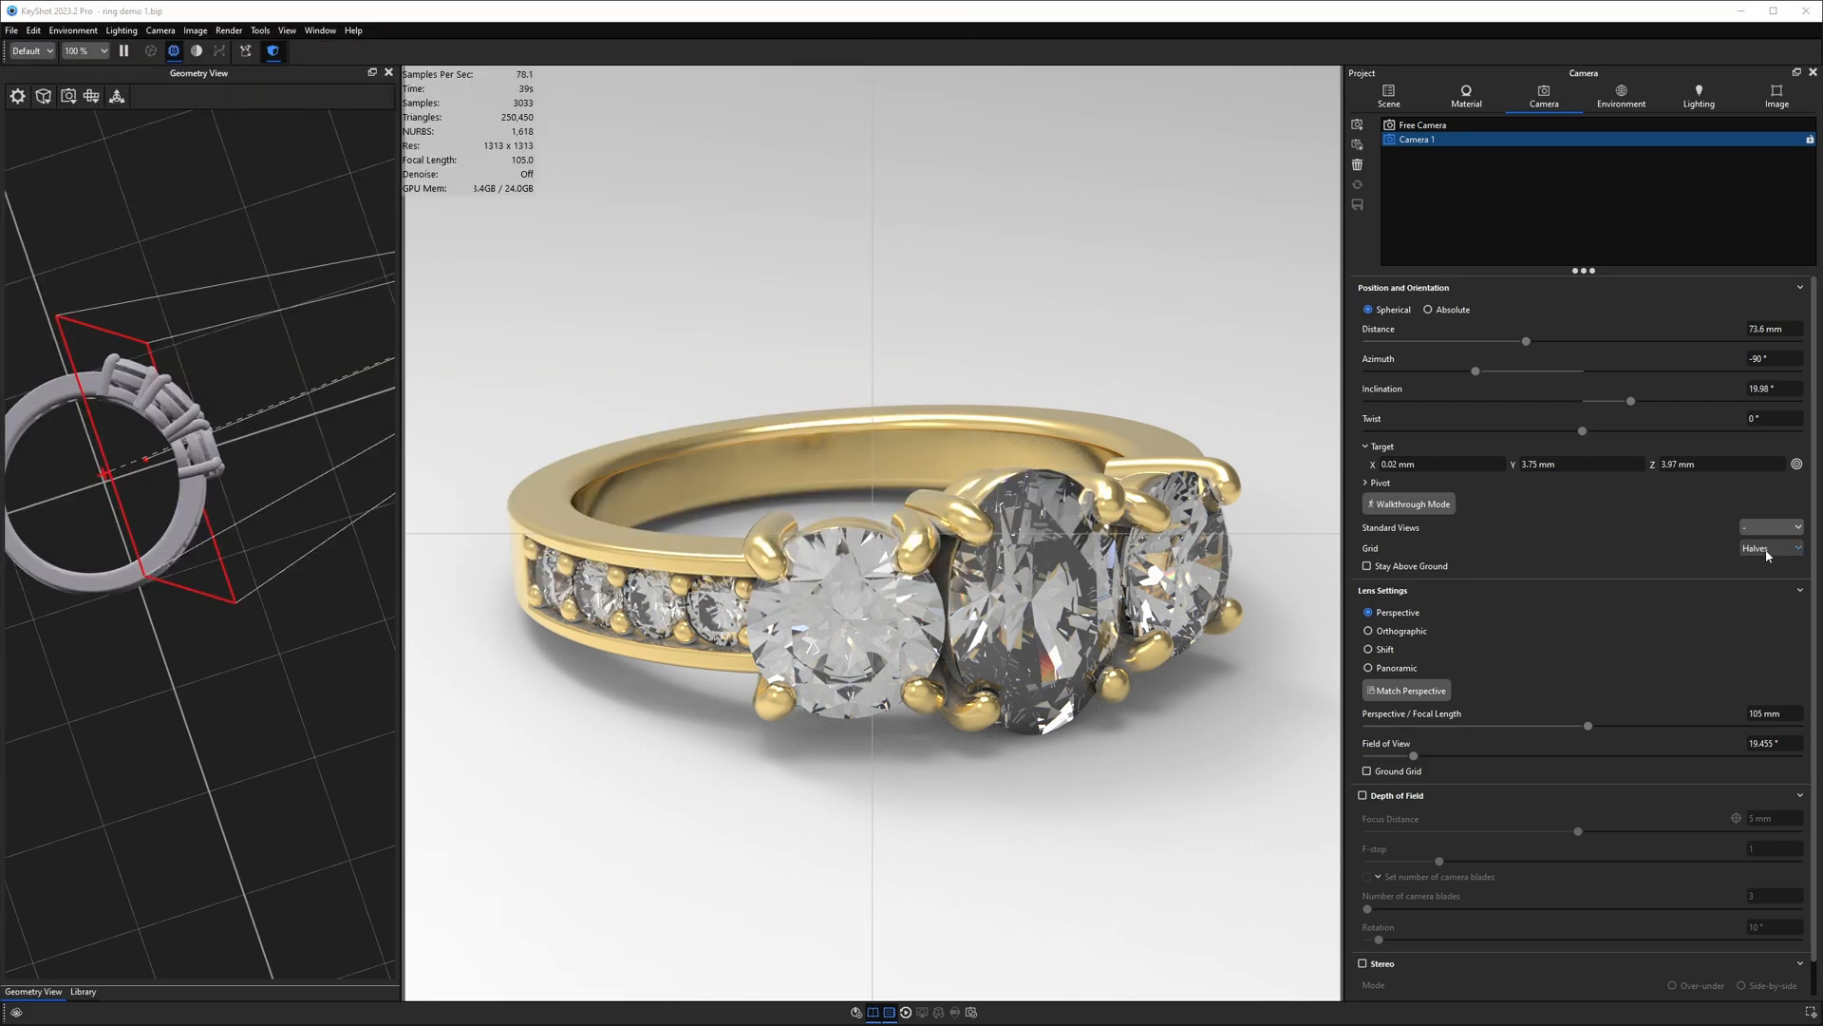
pyautogui.click(1771, 549)
pyautogui.click(1762, 568)
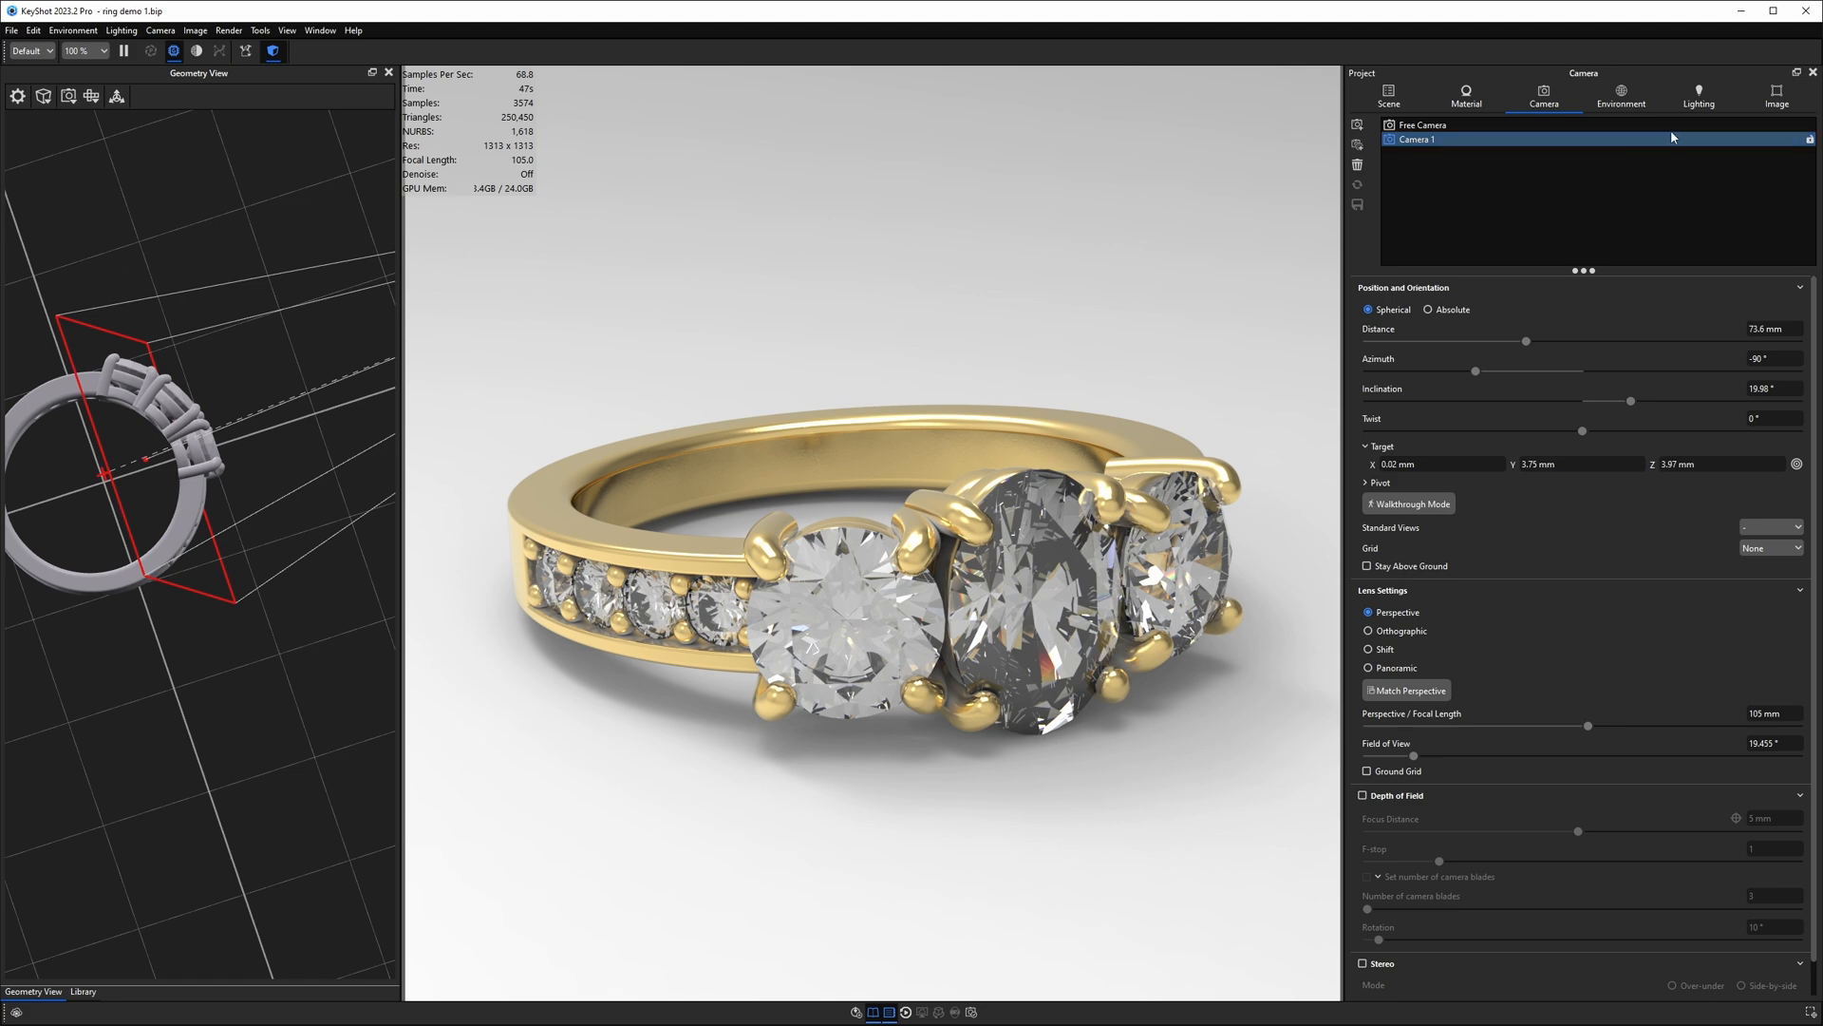
# Step: Apply the Product lighting preset and enable Caustics
pyautogui.click(1700, 106)
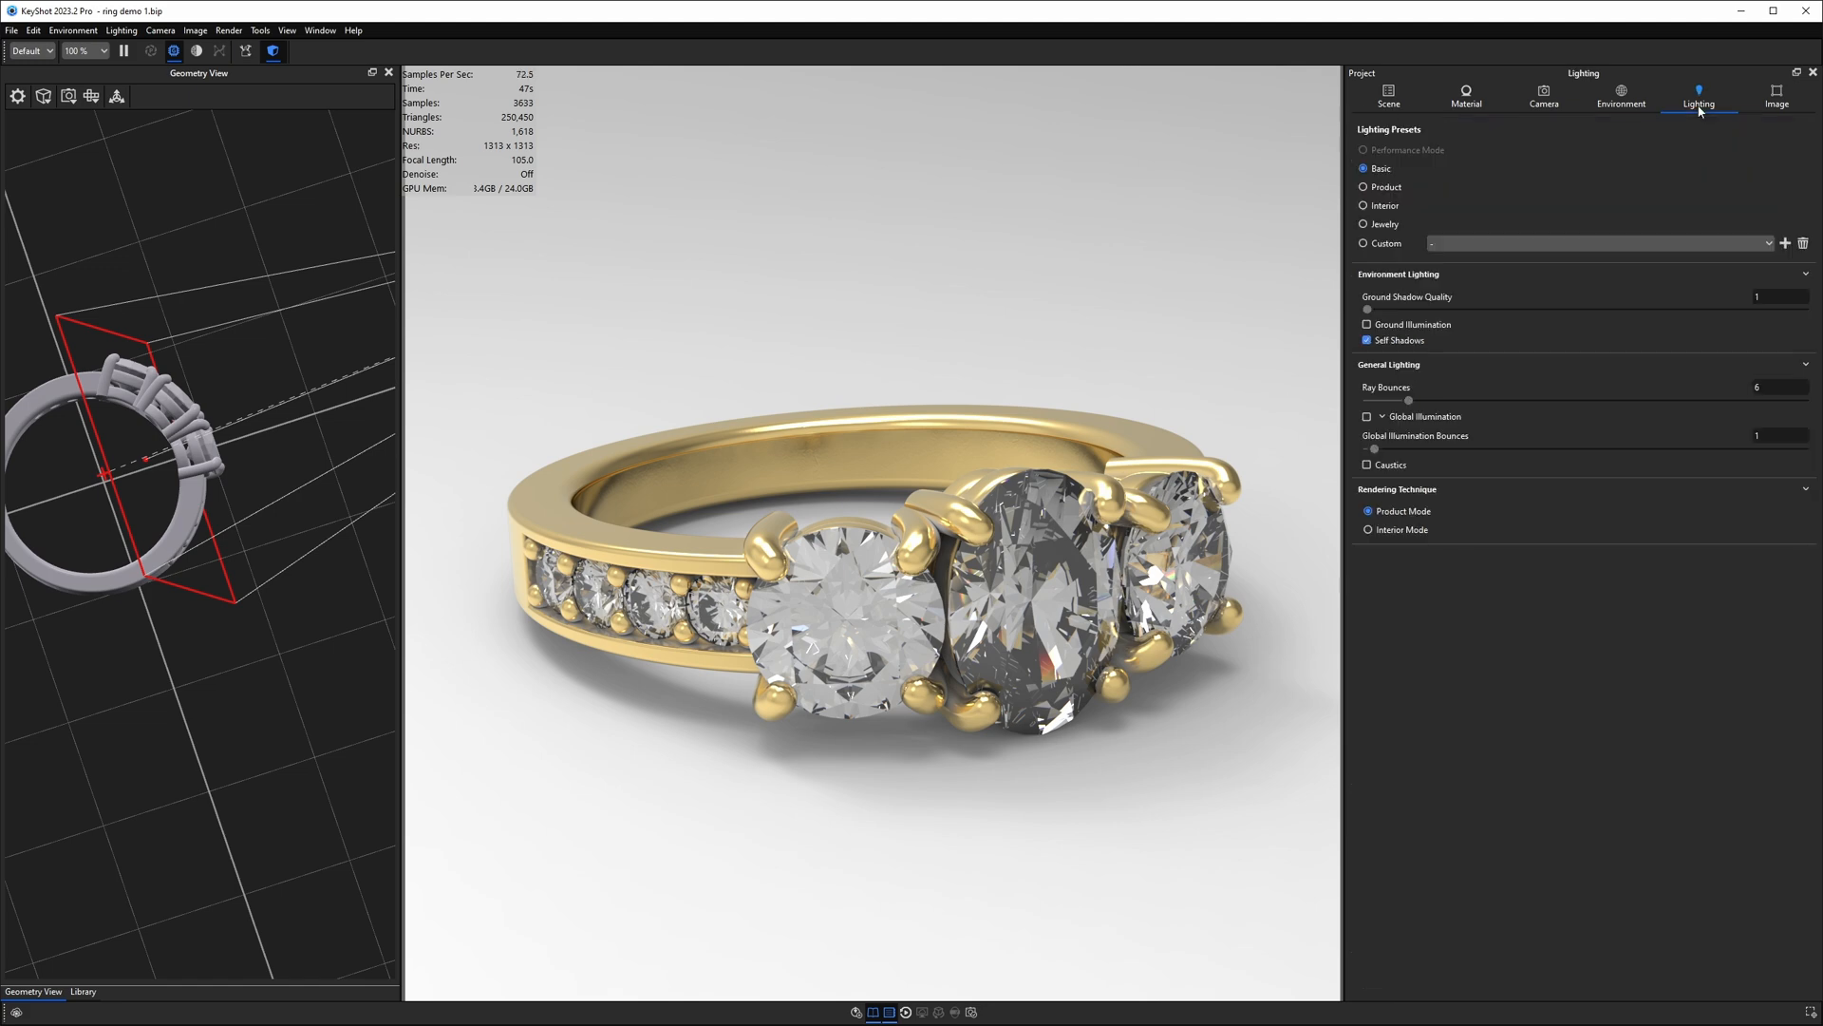
pyautogui.click(1397, 192)
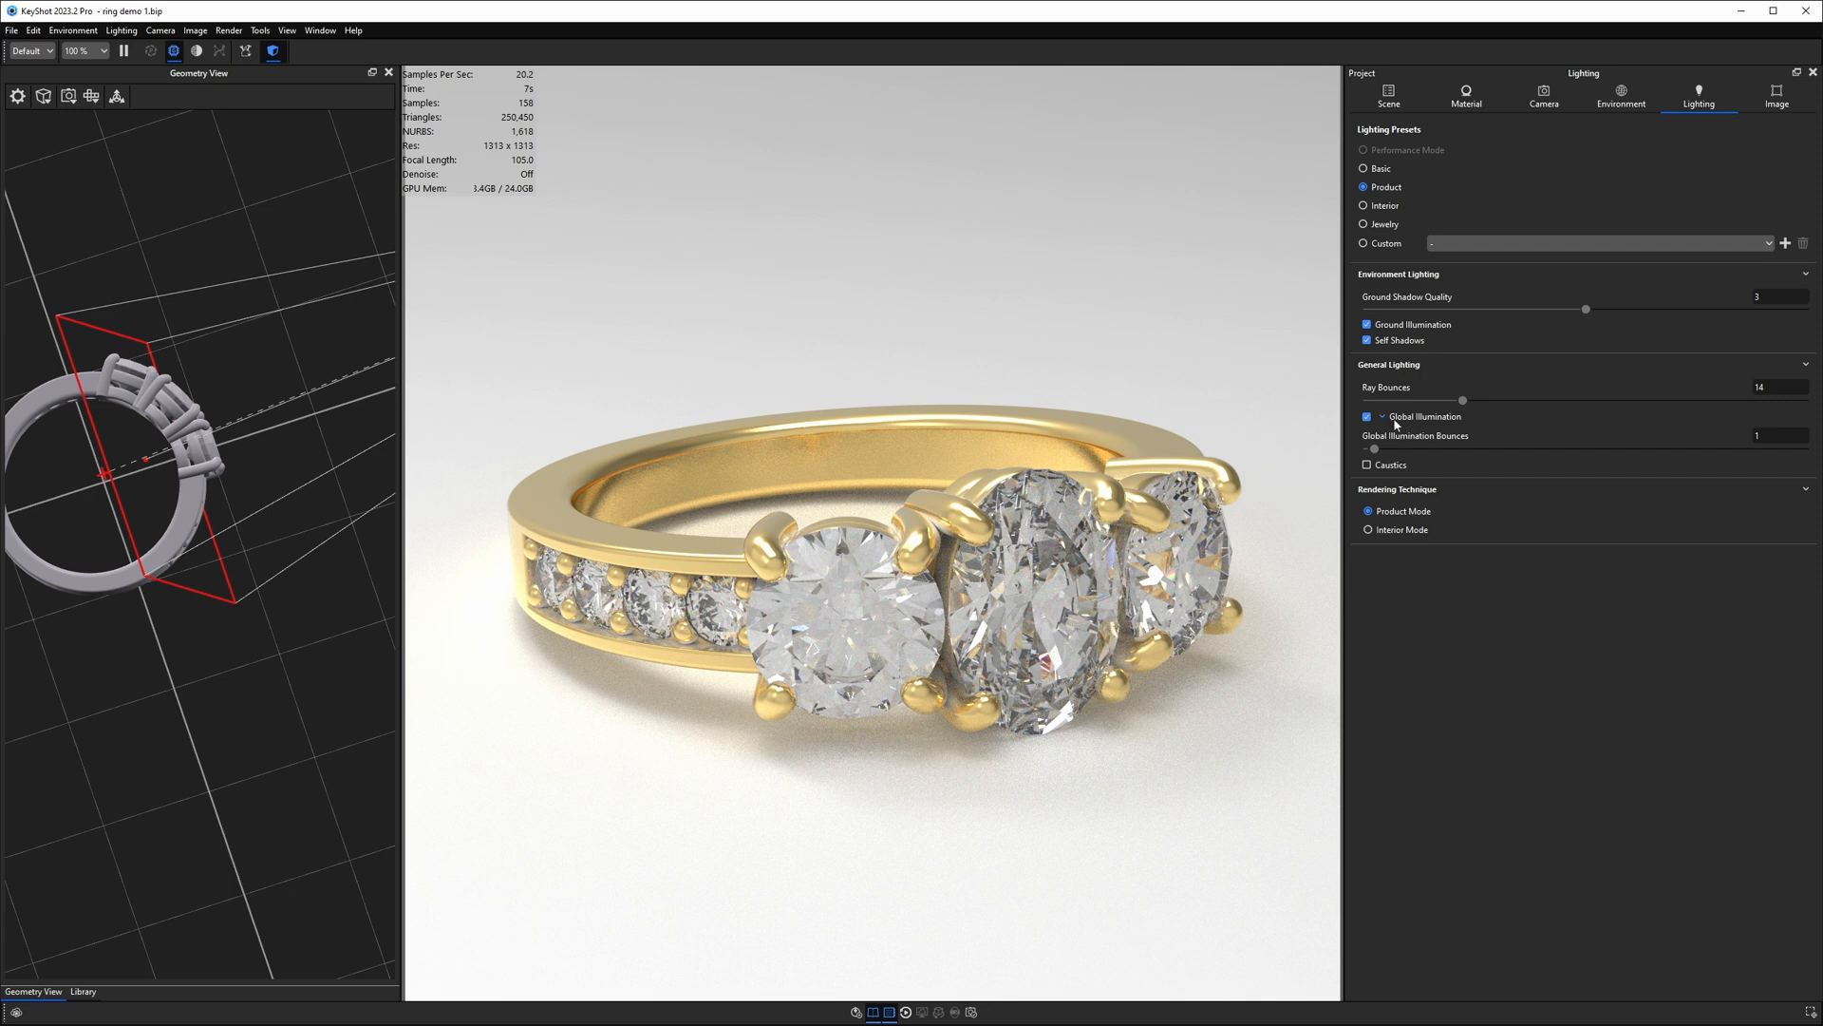
pyautogui.doubleClick(1762, 386)
pyautogui.click(1367, 466)
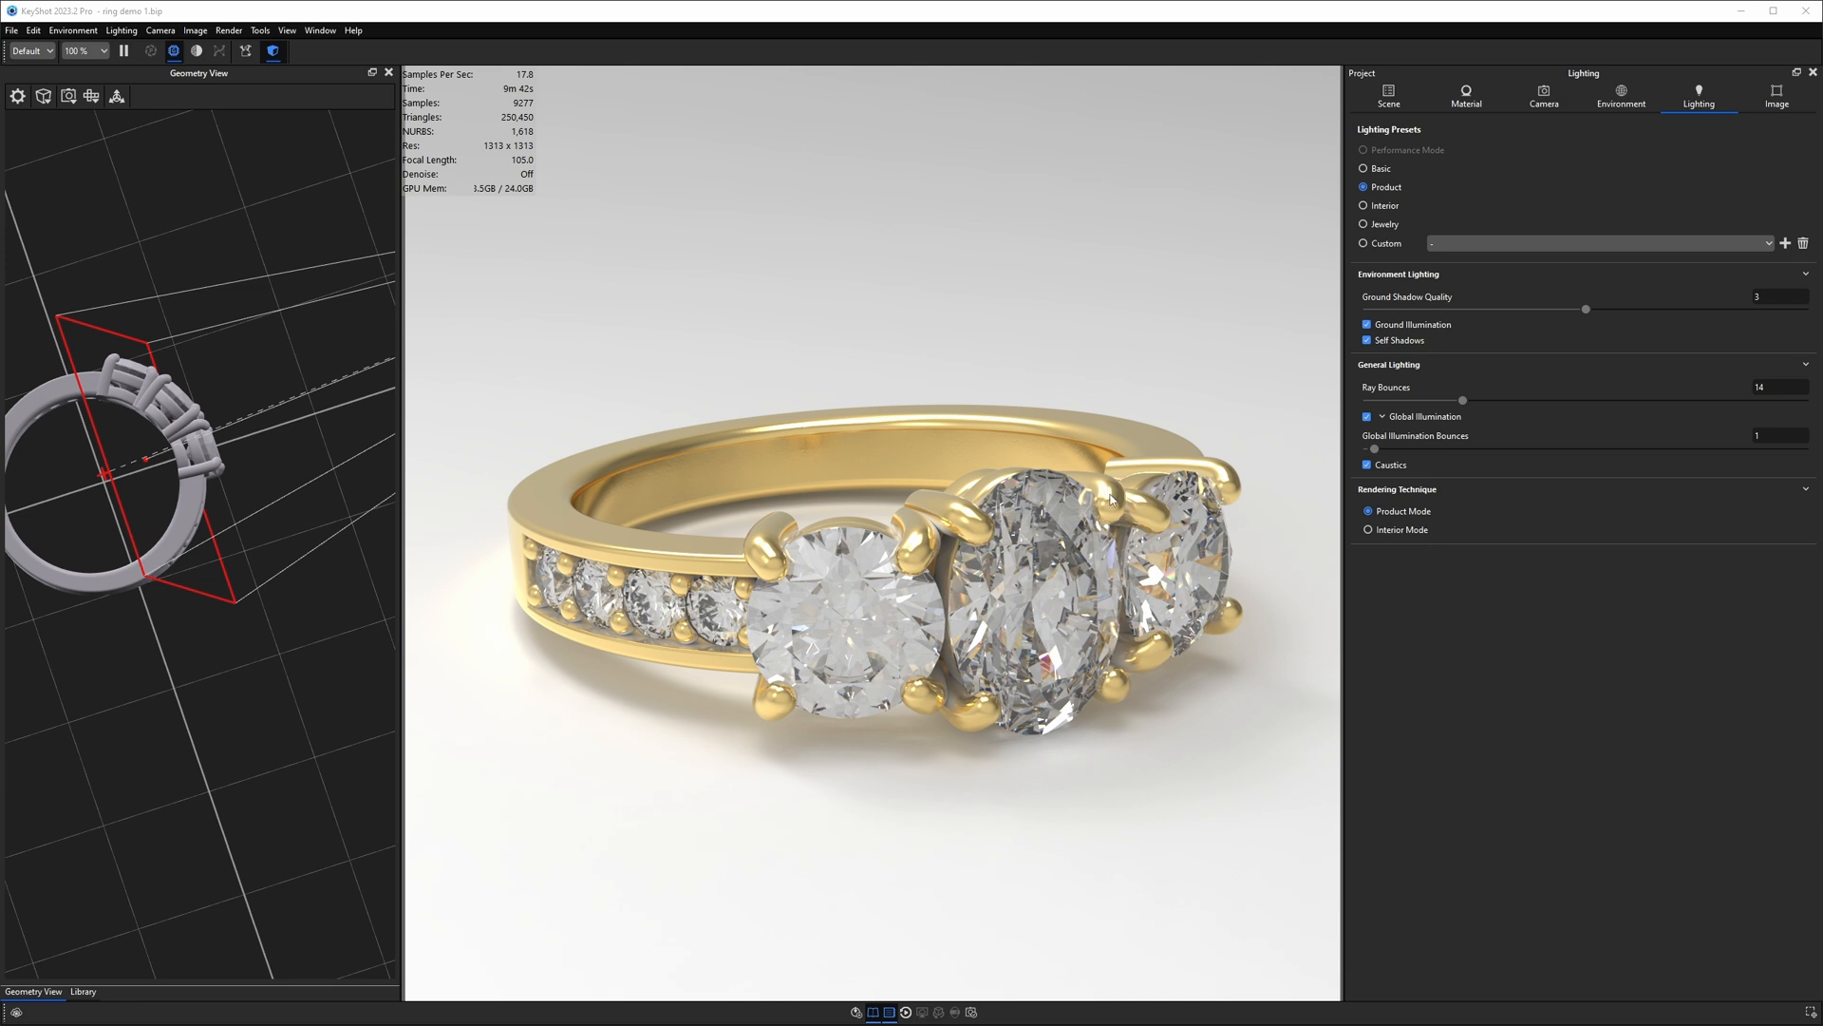
# Step: Add an image style named "Photographic" and switch it to Photographic mode
pyautogui.click(1772, 104)
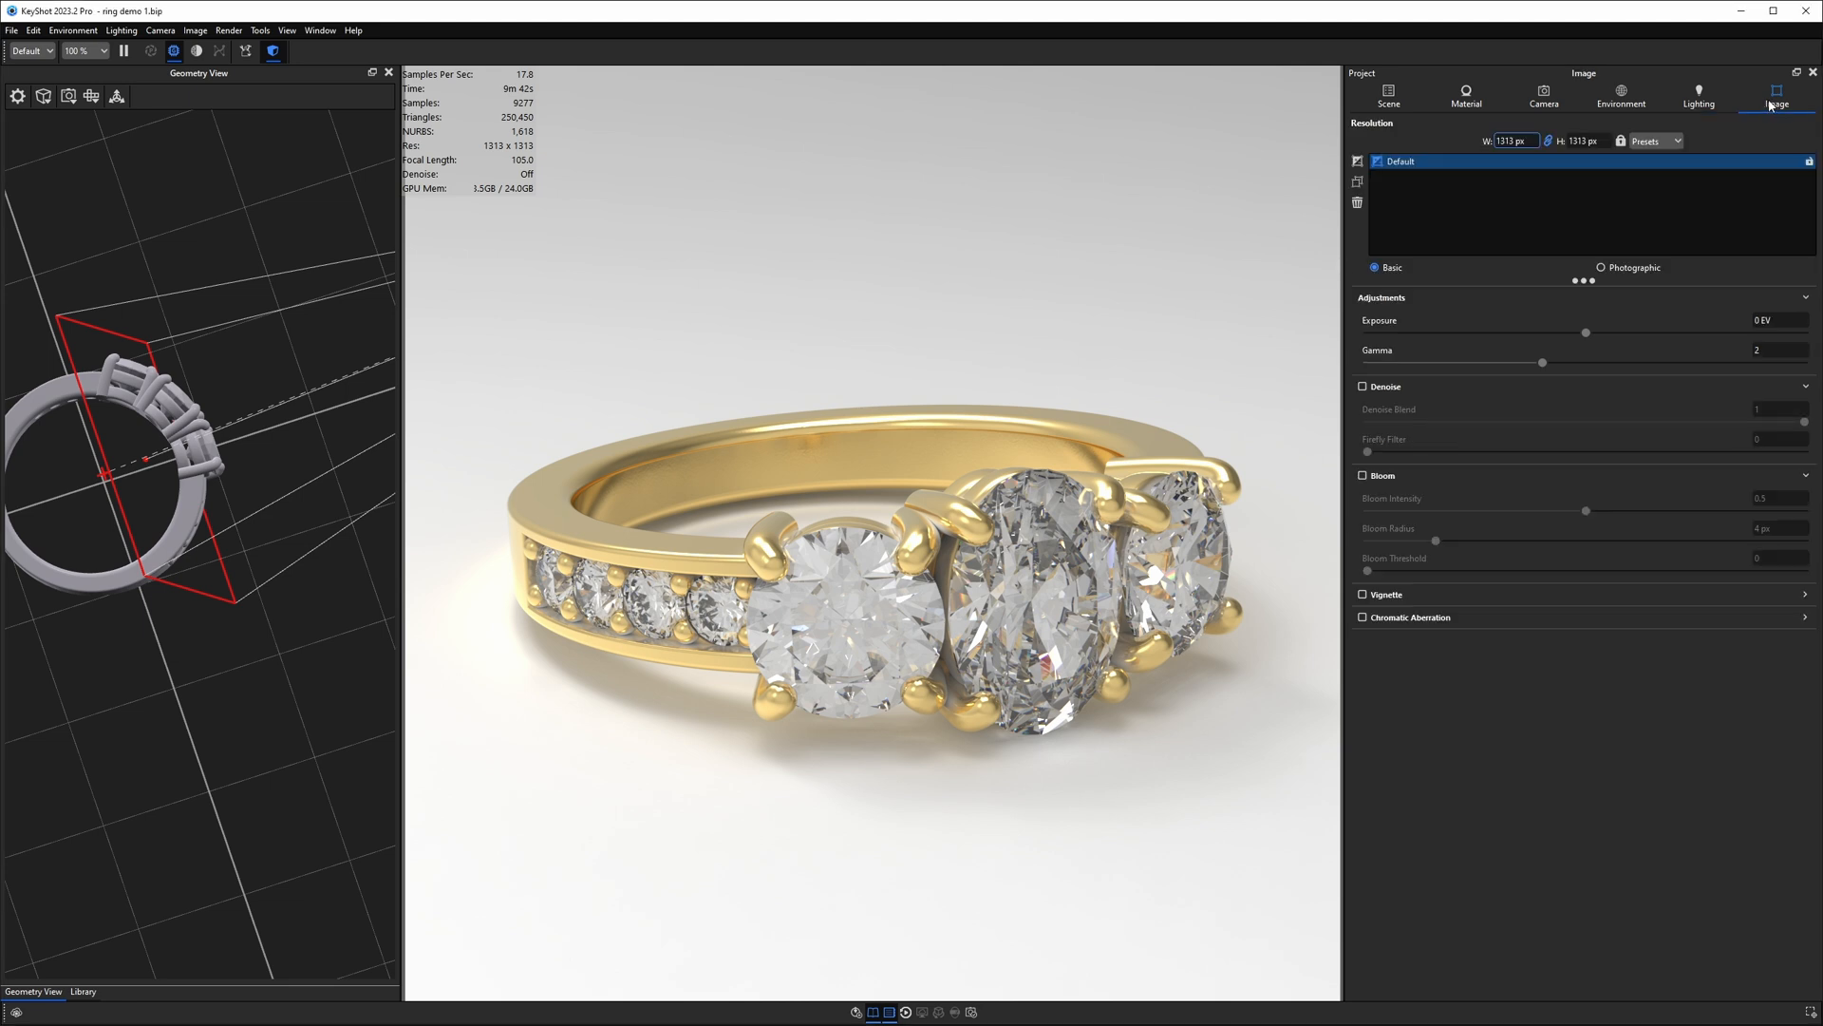
pyautogui.click(1359, 162)
pyautogui.press('BackSpace')
pyautogui.write('Photographic')
pyautogui.press('Return')
pyautogui.click(1602, 267)
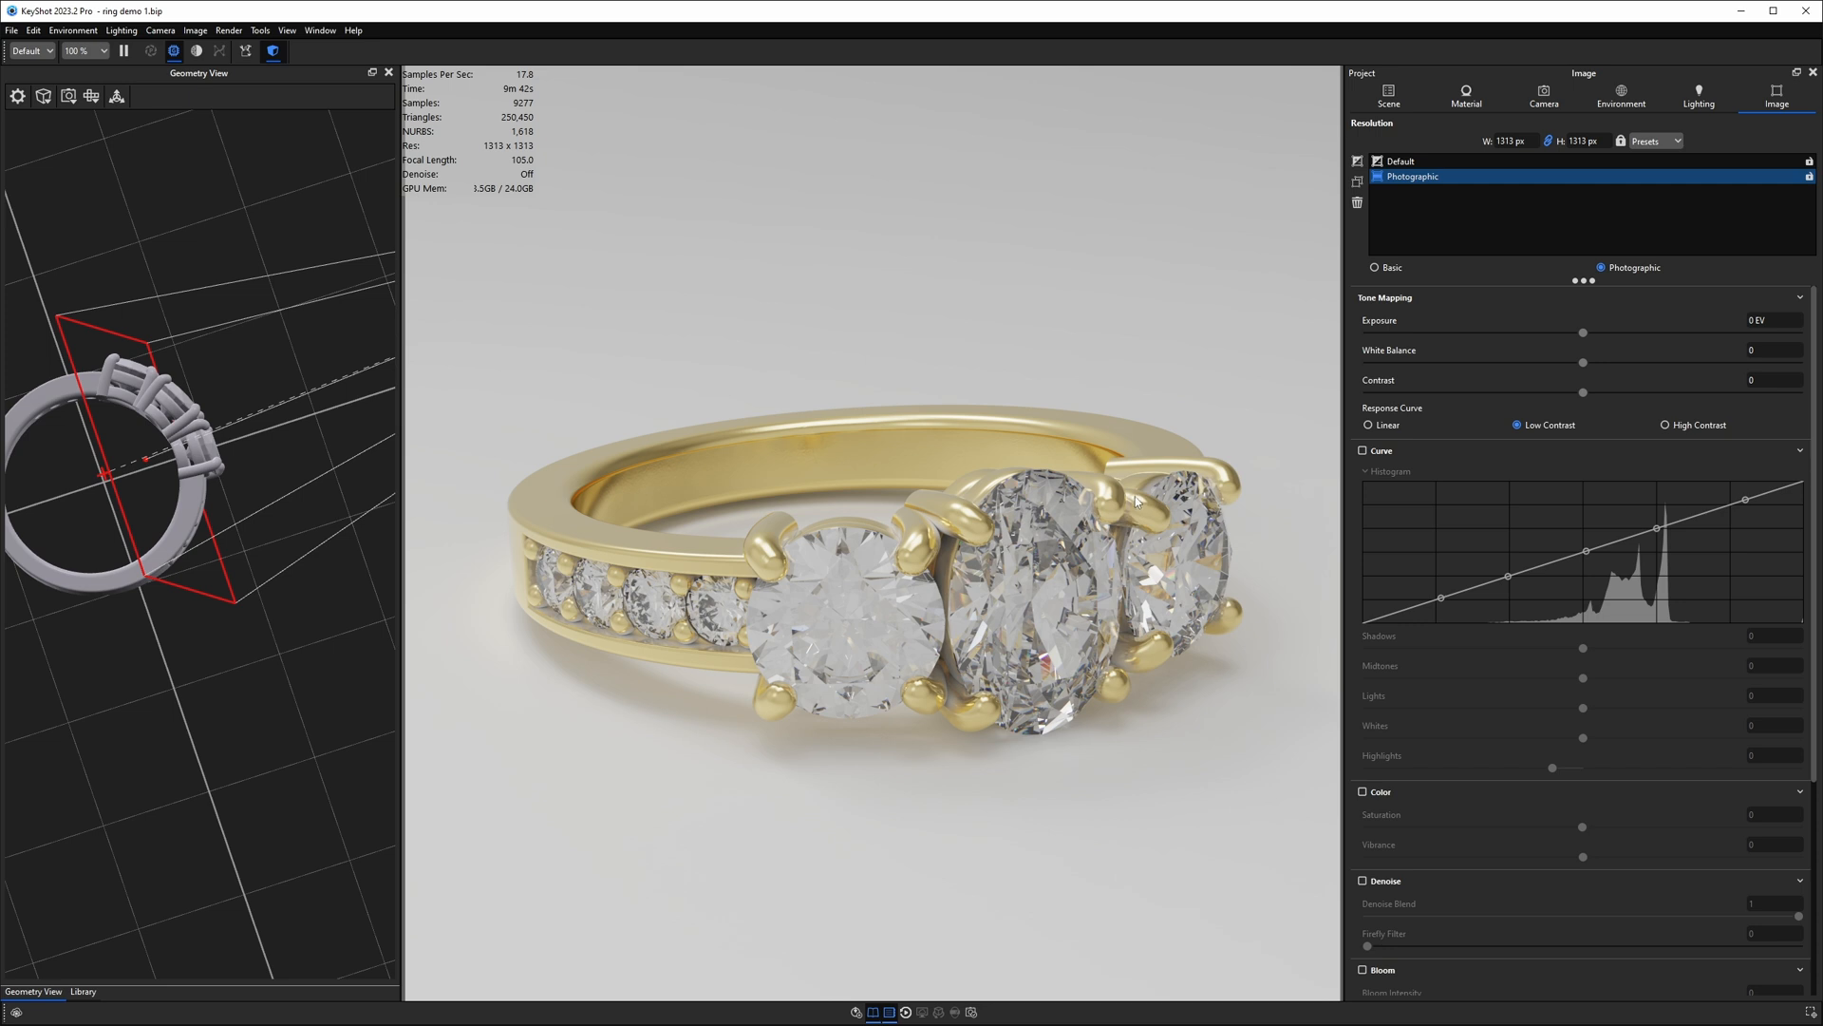
# Step: Compare the Photographic image style with Default and set its response curve to High Contrast
pyautogui.click(1410, 161)
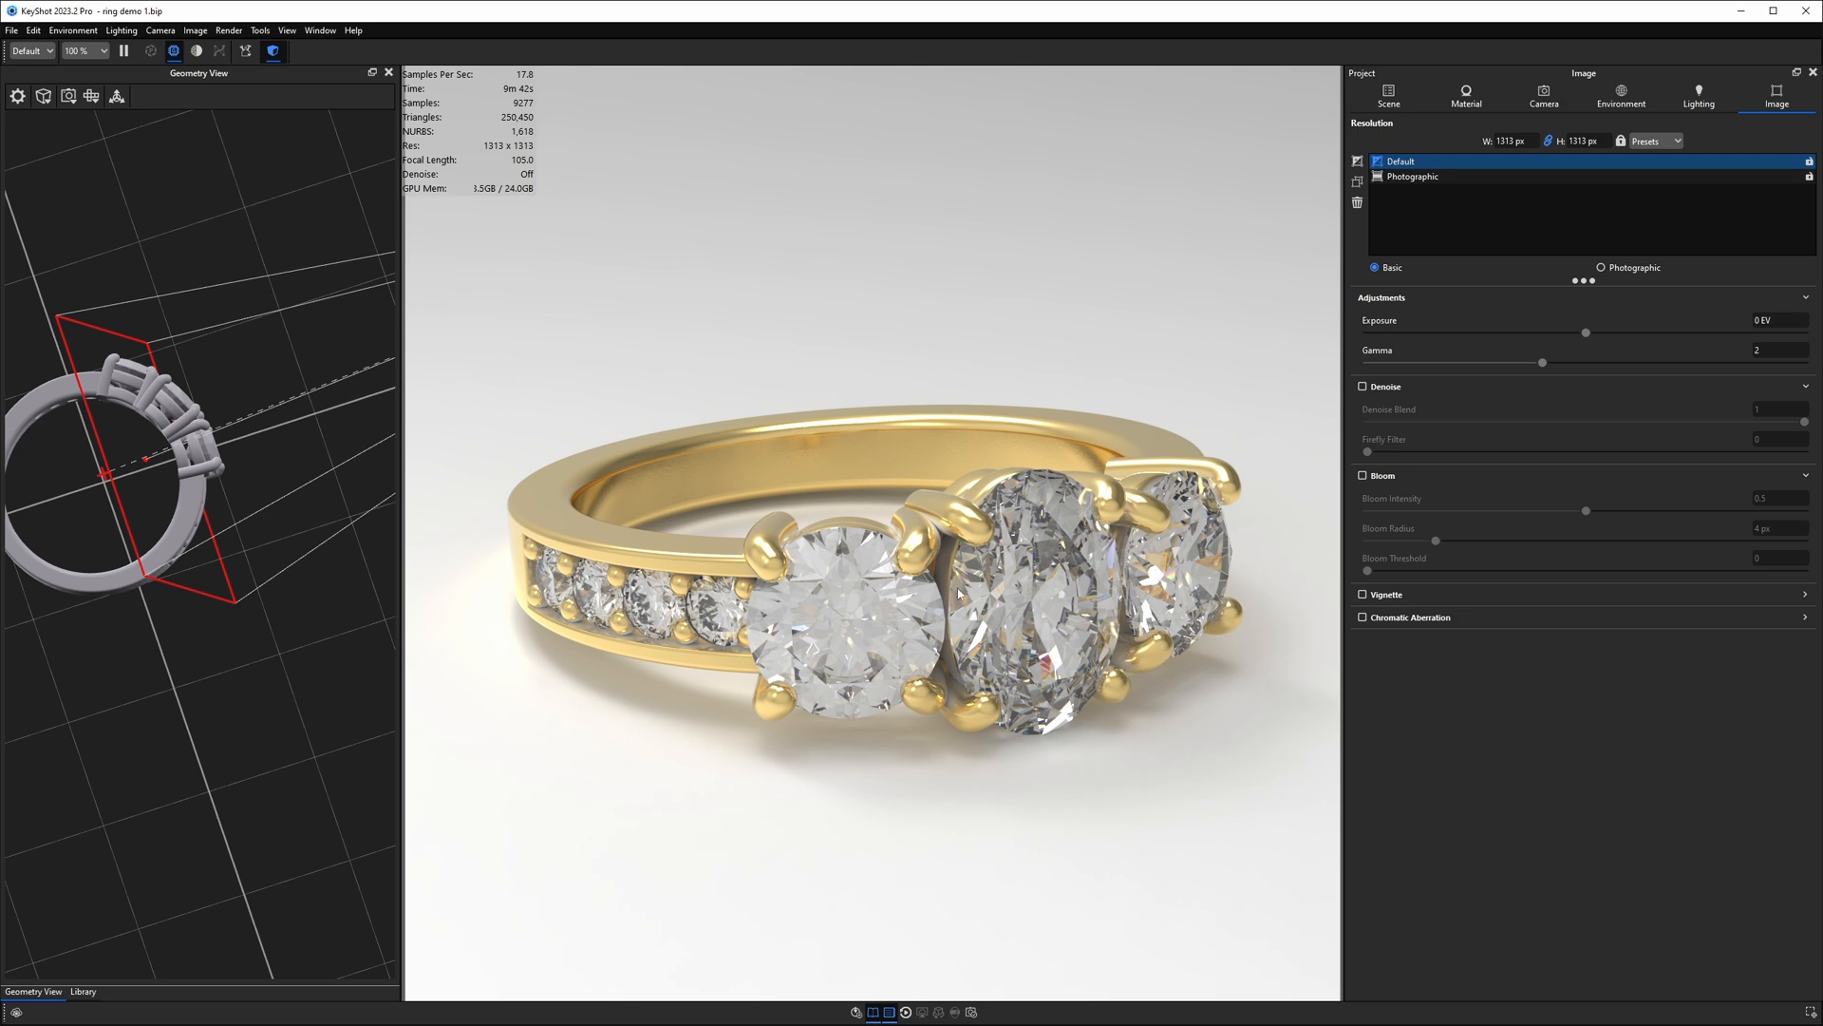
pyautogui.click(1410, 177)
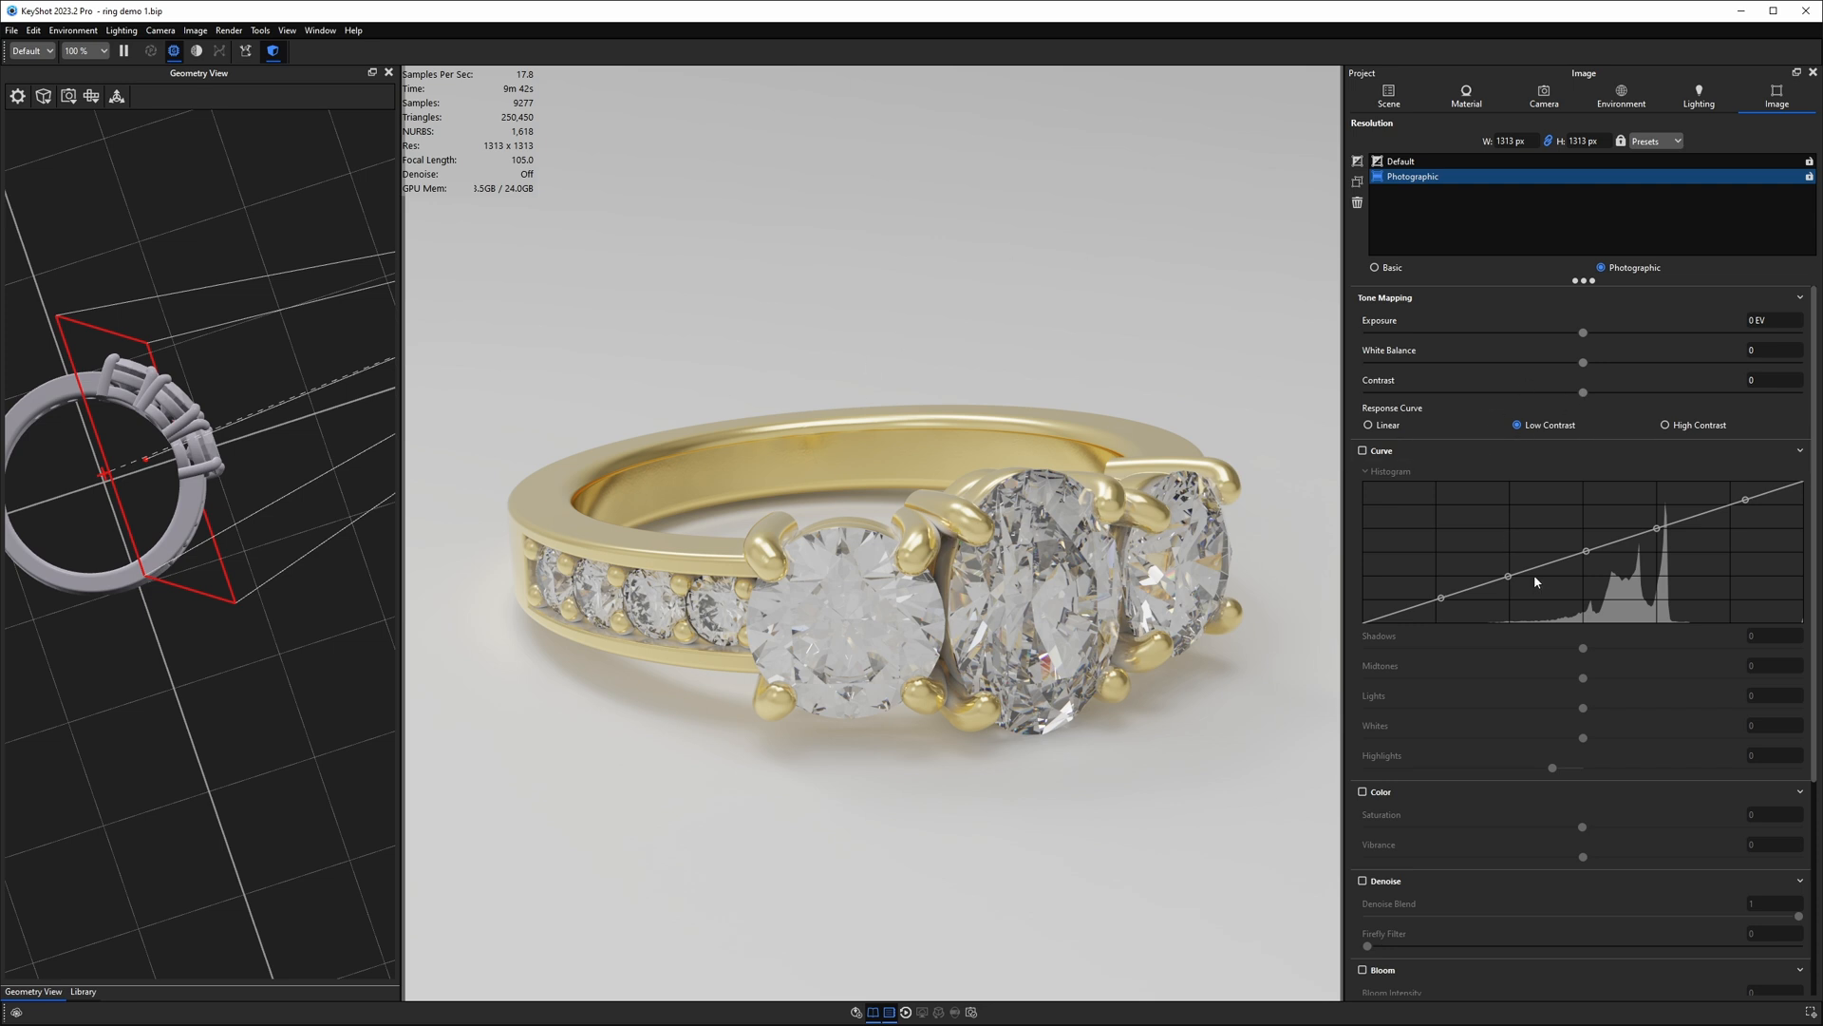
pyautogui.click(1700, 426)
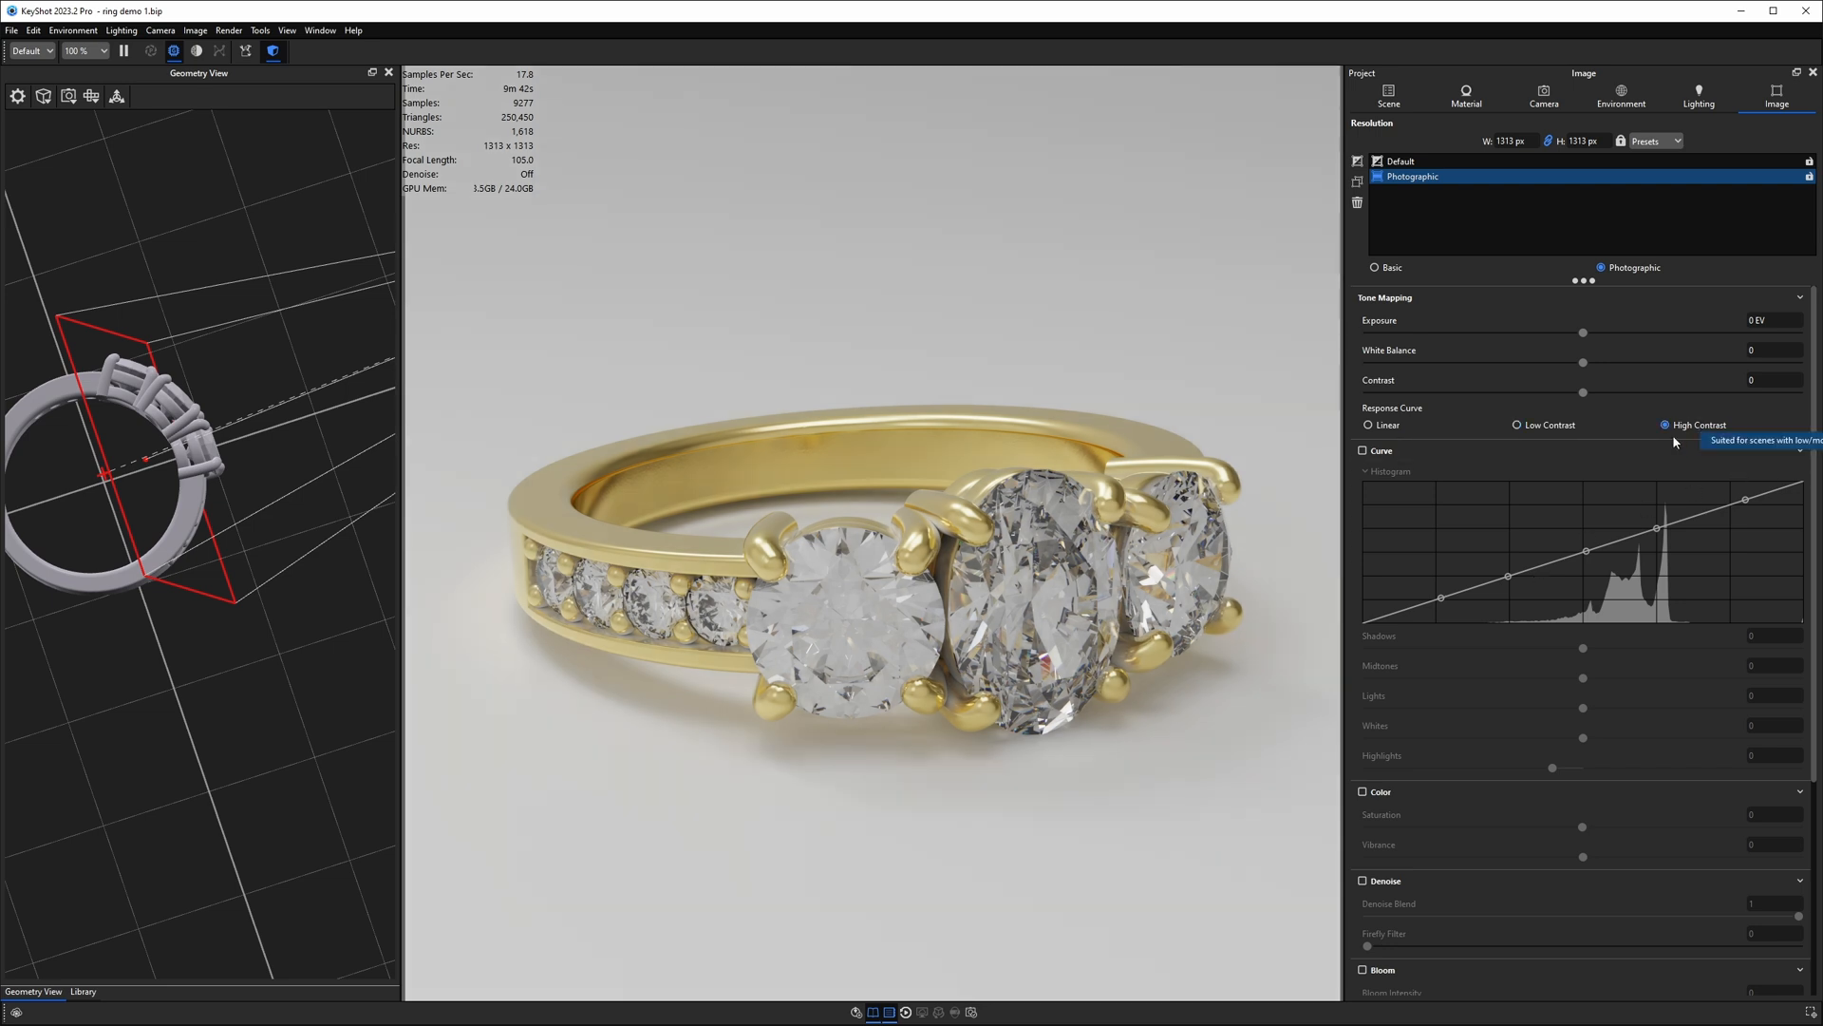
# Step: Enable the Photographic style's Curve adjustment with Highlights at 1 and Whites at 0.5
pyautogui.click(1363, 450)
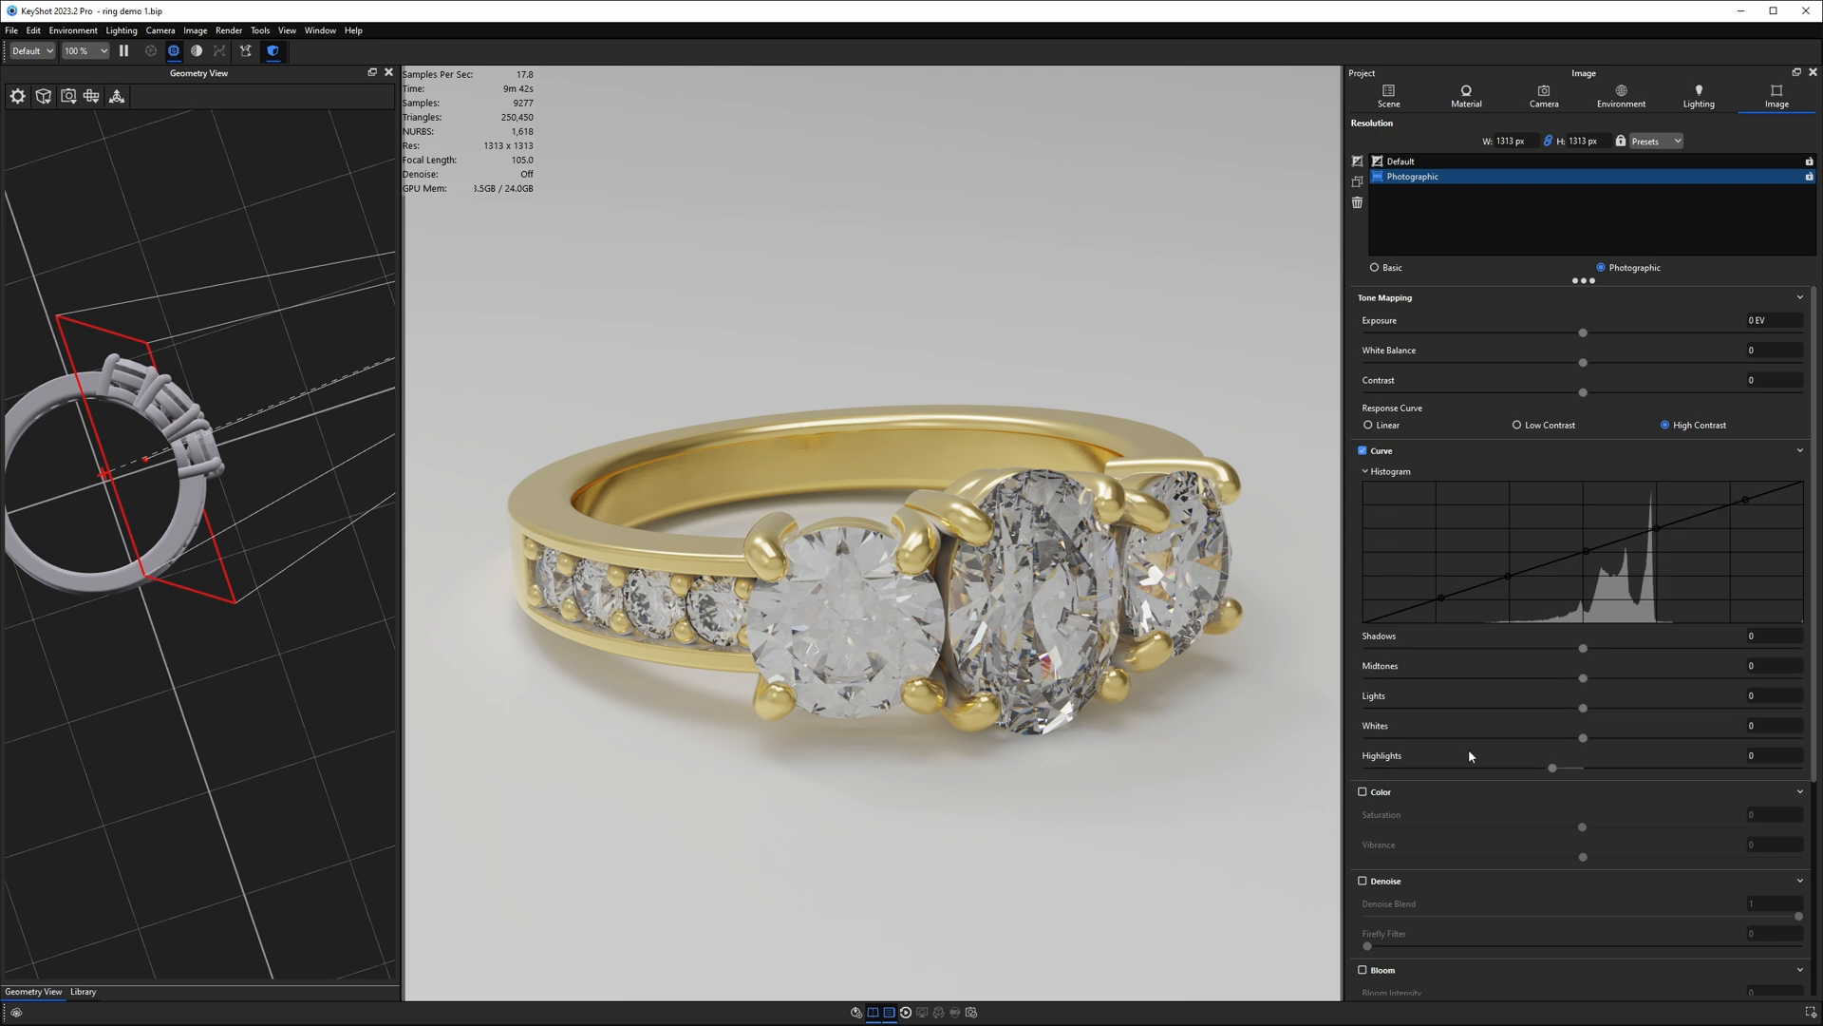
pyautogui.click(1765, 756)
pyautogui.write('1')
pyautogui.click(1757, 728)
pyautogui.write('0.5')
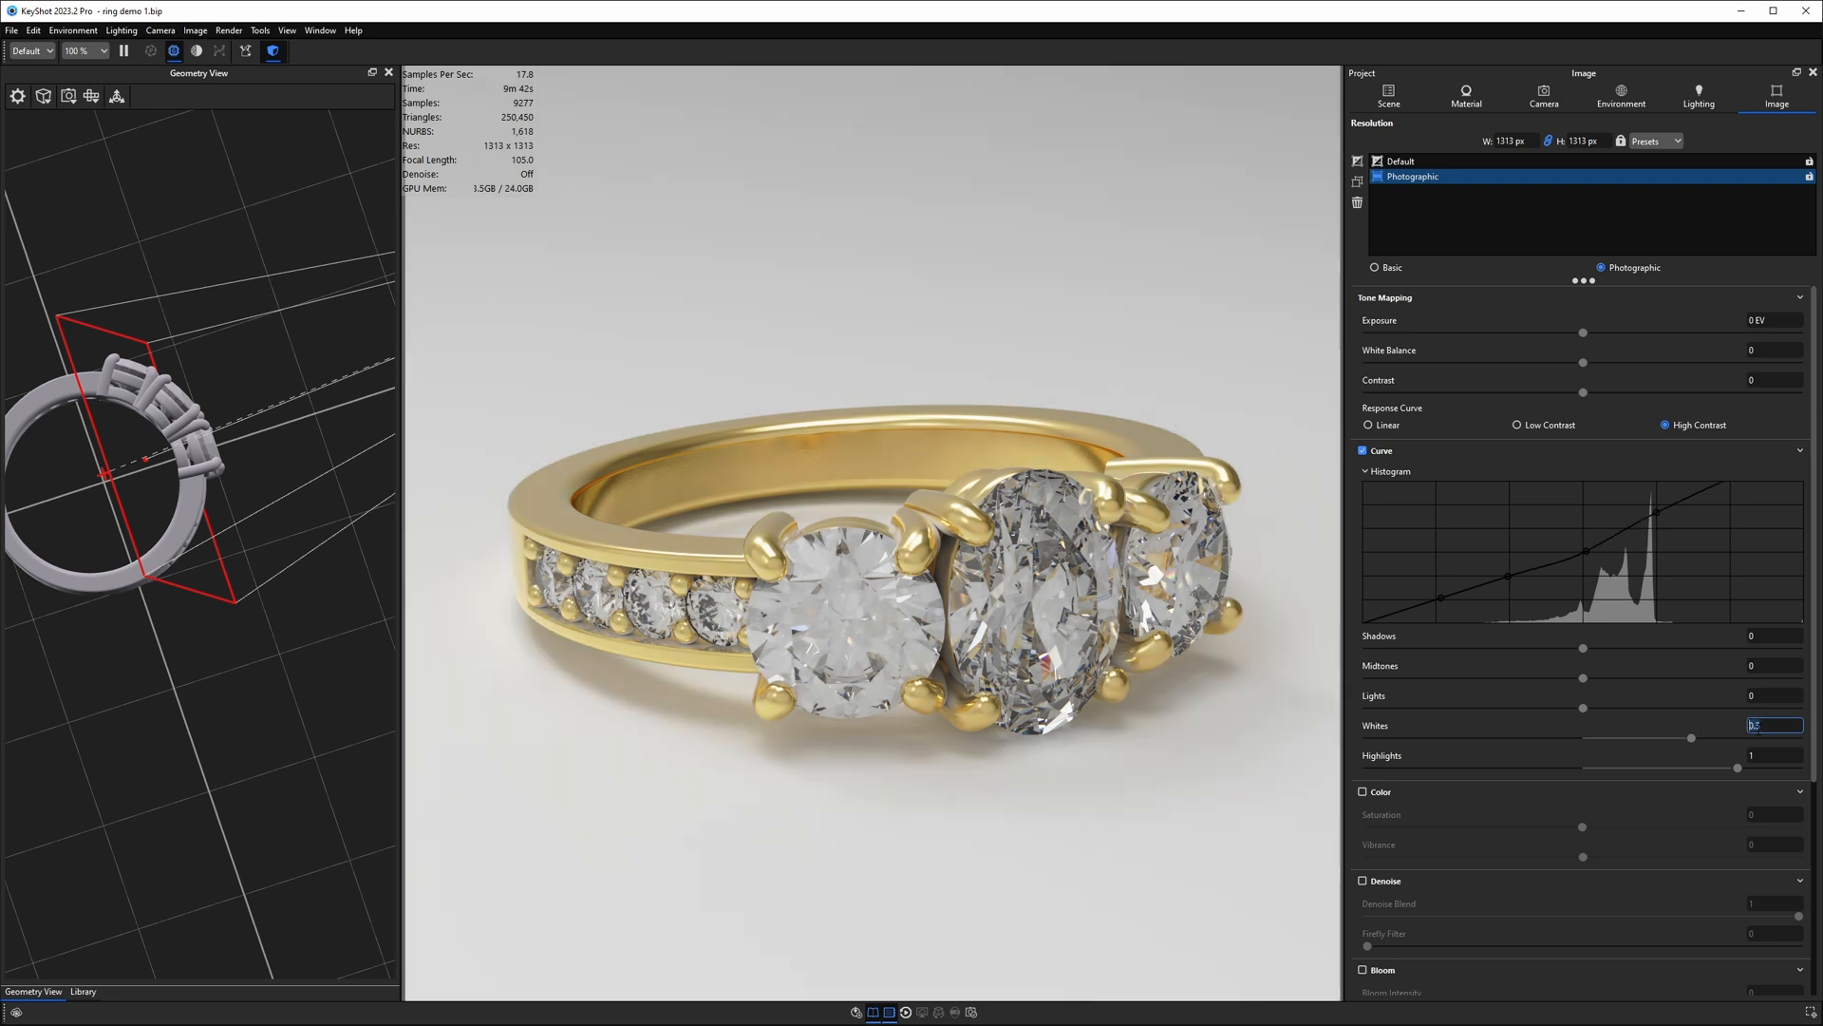
# Step: Set the Photographic style's exposure to 0.1 EV and contrast to 0.05
pyautogui.click(1746, 320)
pyautogui.write('0.1')
pyautogui.press('Return')
pyautogui.moveTo(1765, 379); pyautogui.dragTo(1716, 376)
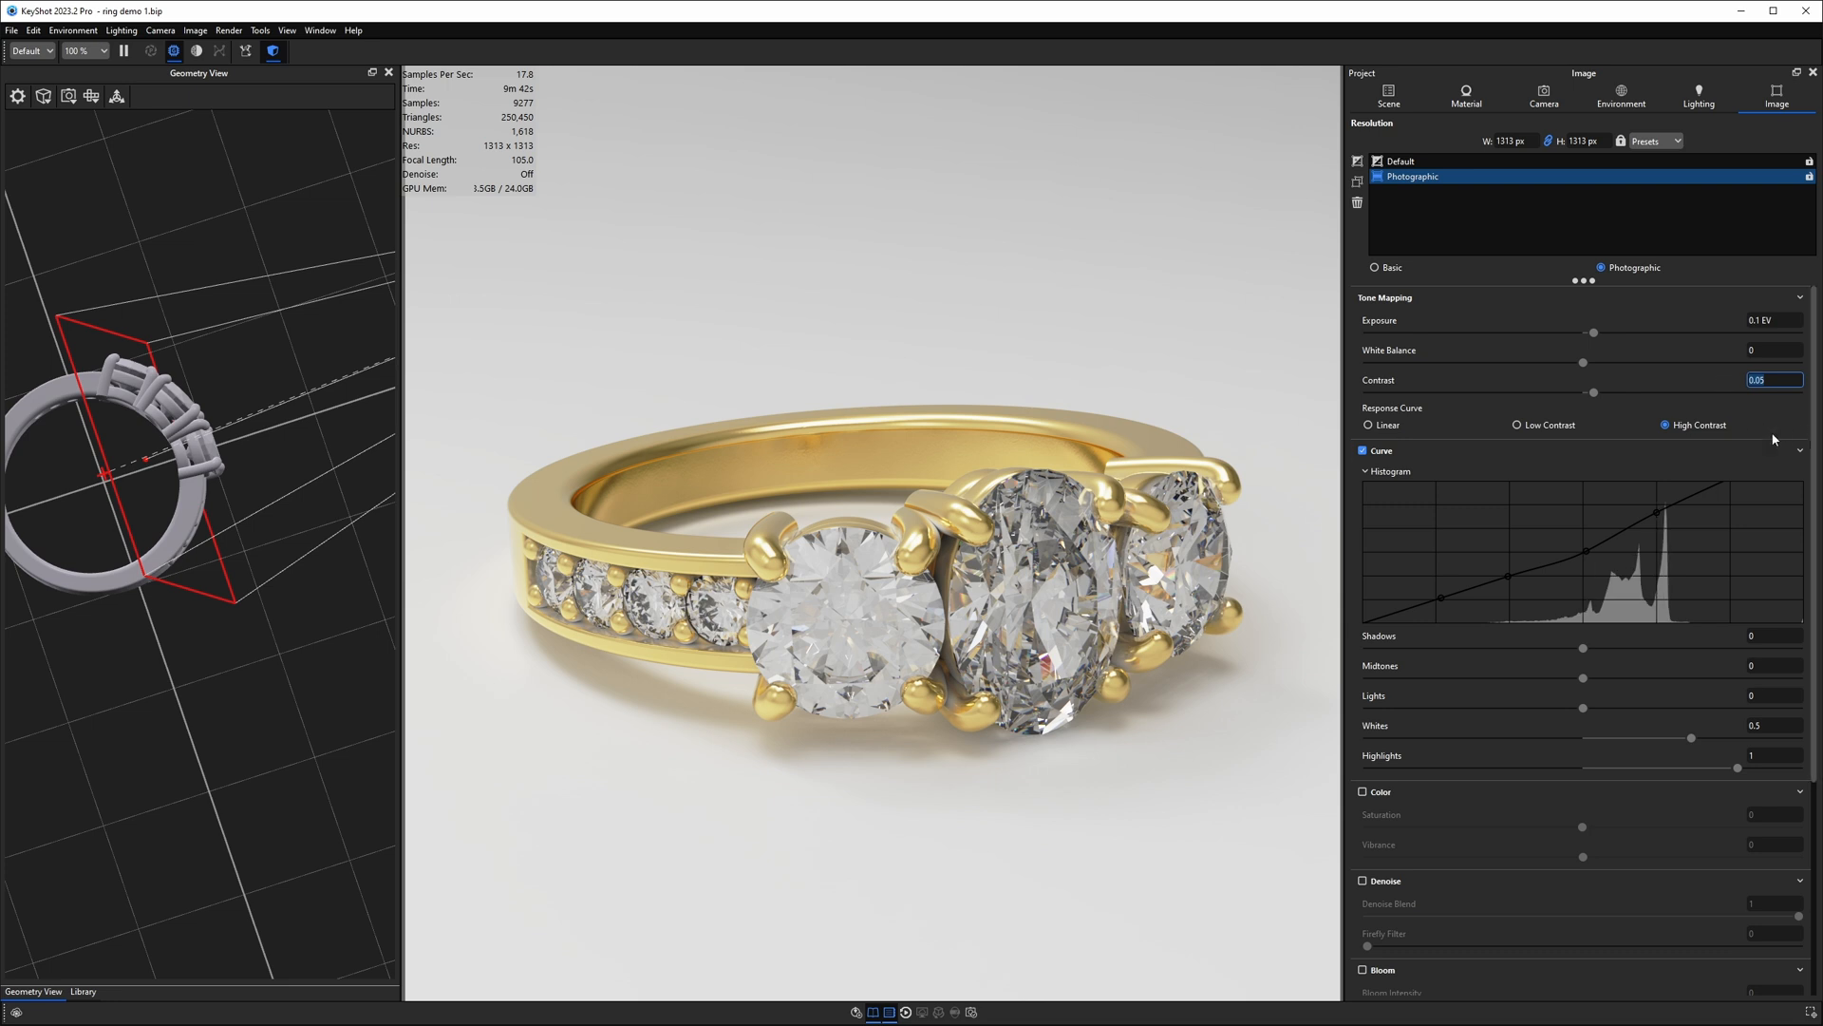
# Step: Enable the white Background Color for the Photographic style and compare the look with the Default style
pyautogui.moveTo(1807, 430); pyautogui.dragTo(1817, 655)
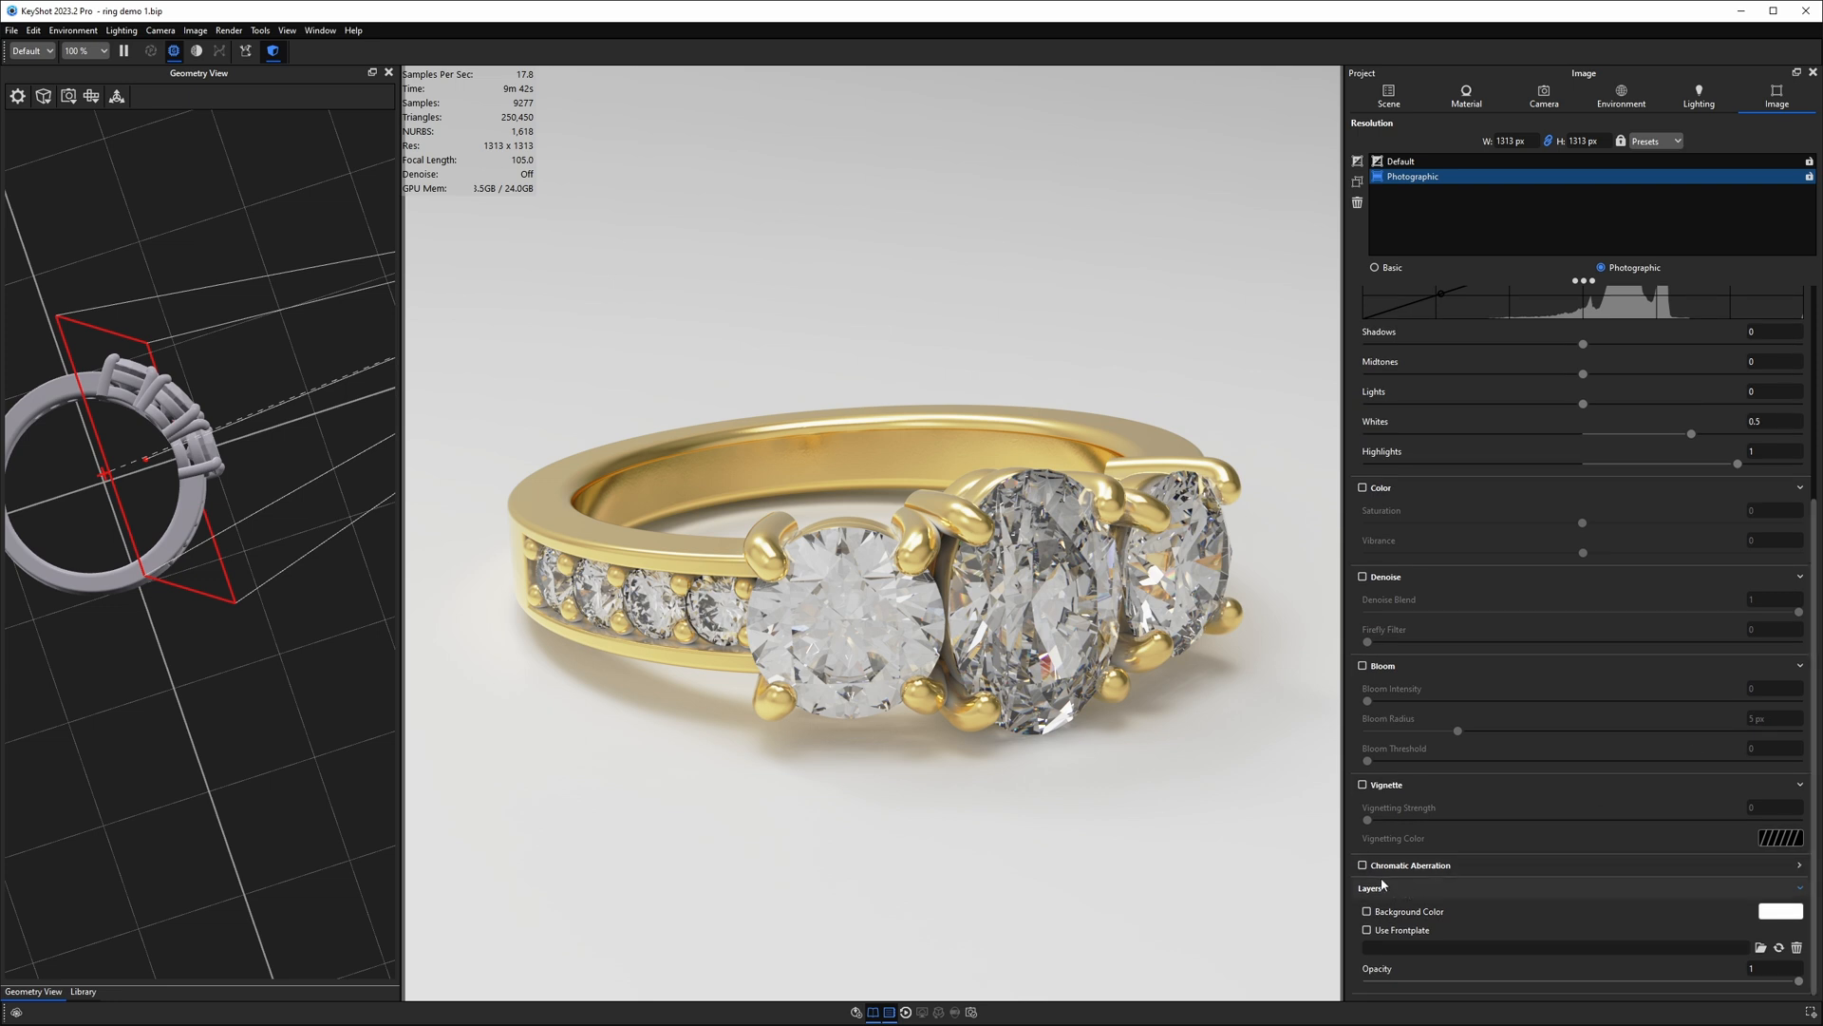
pyautogui.click(1367, 912)
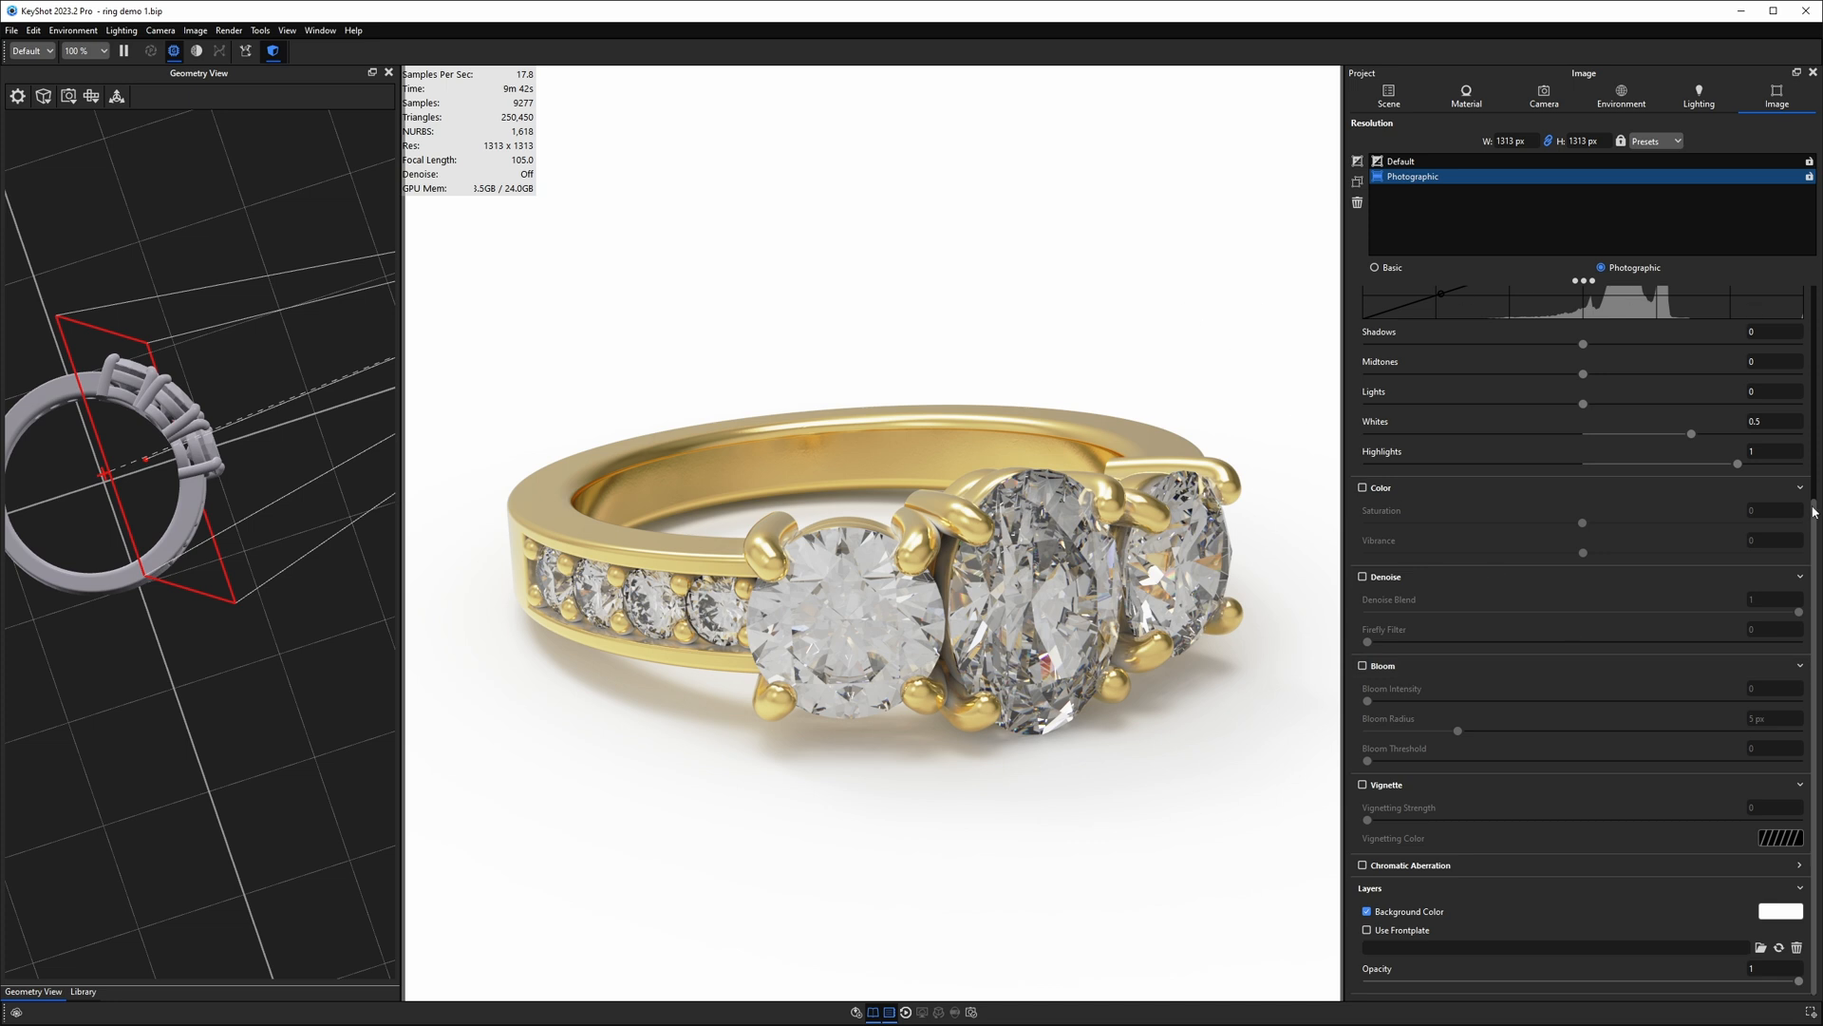
pyautogui.scroll(5, 1814, 509)
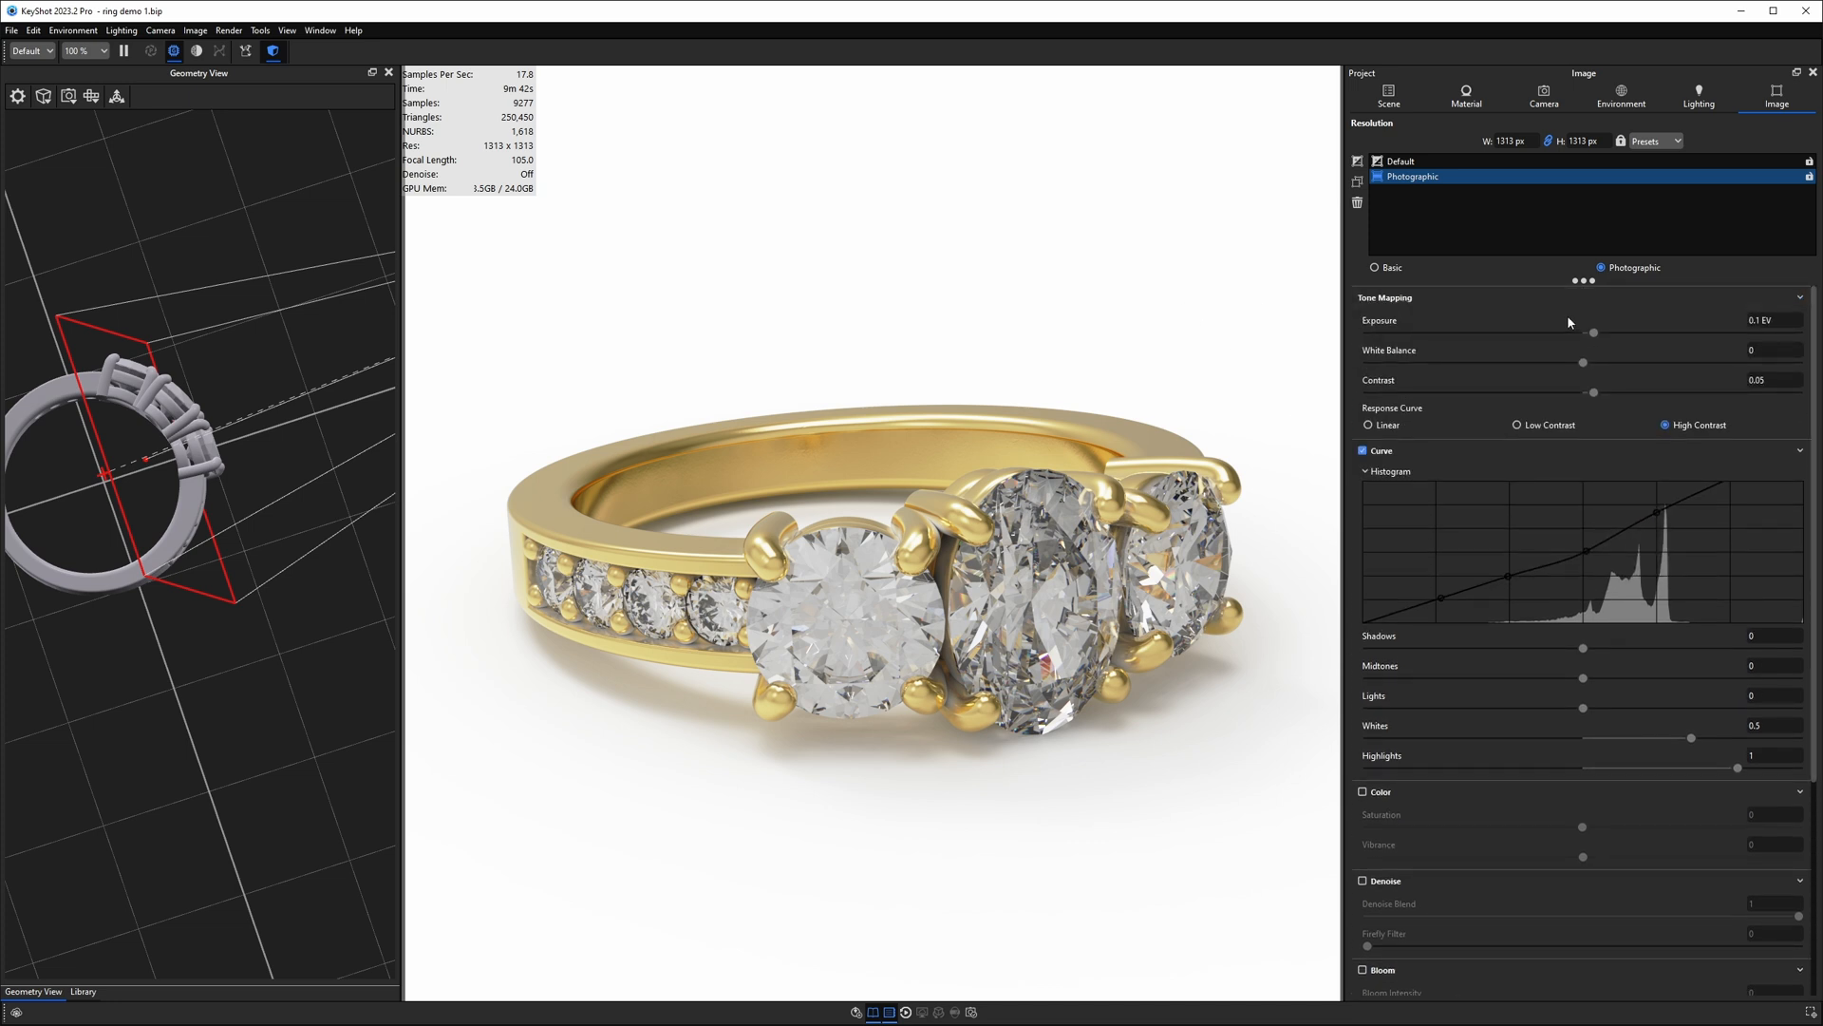
pyautogui.click(1408, 162)
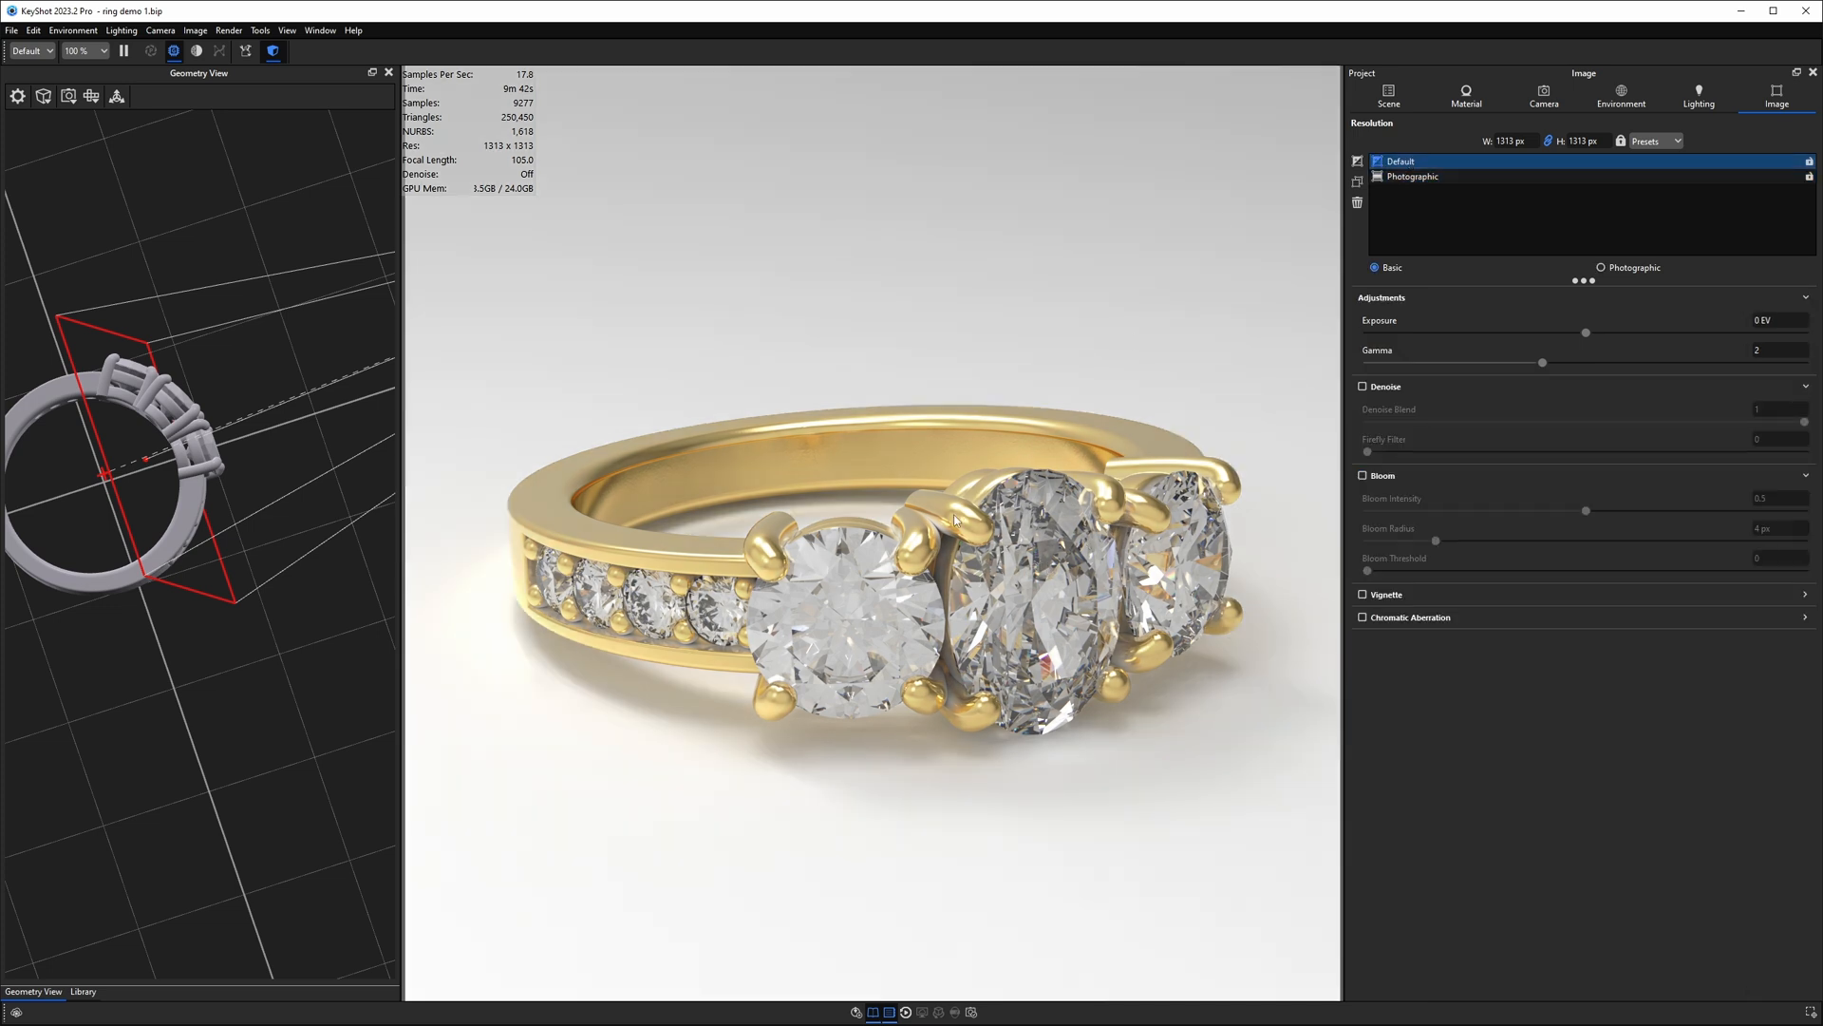
pyautogui.click(1412, 179)
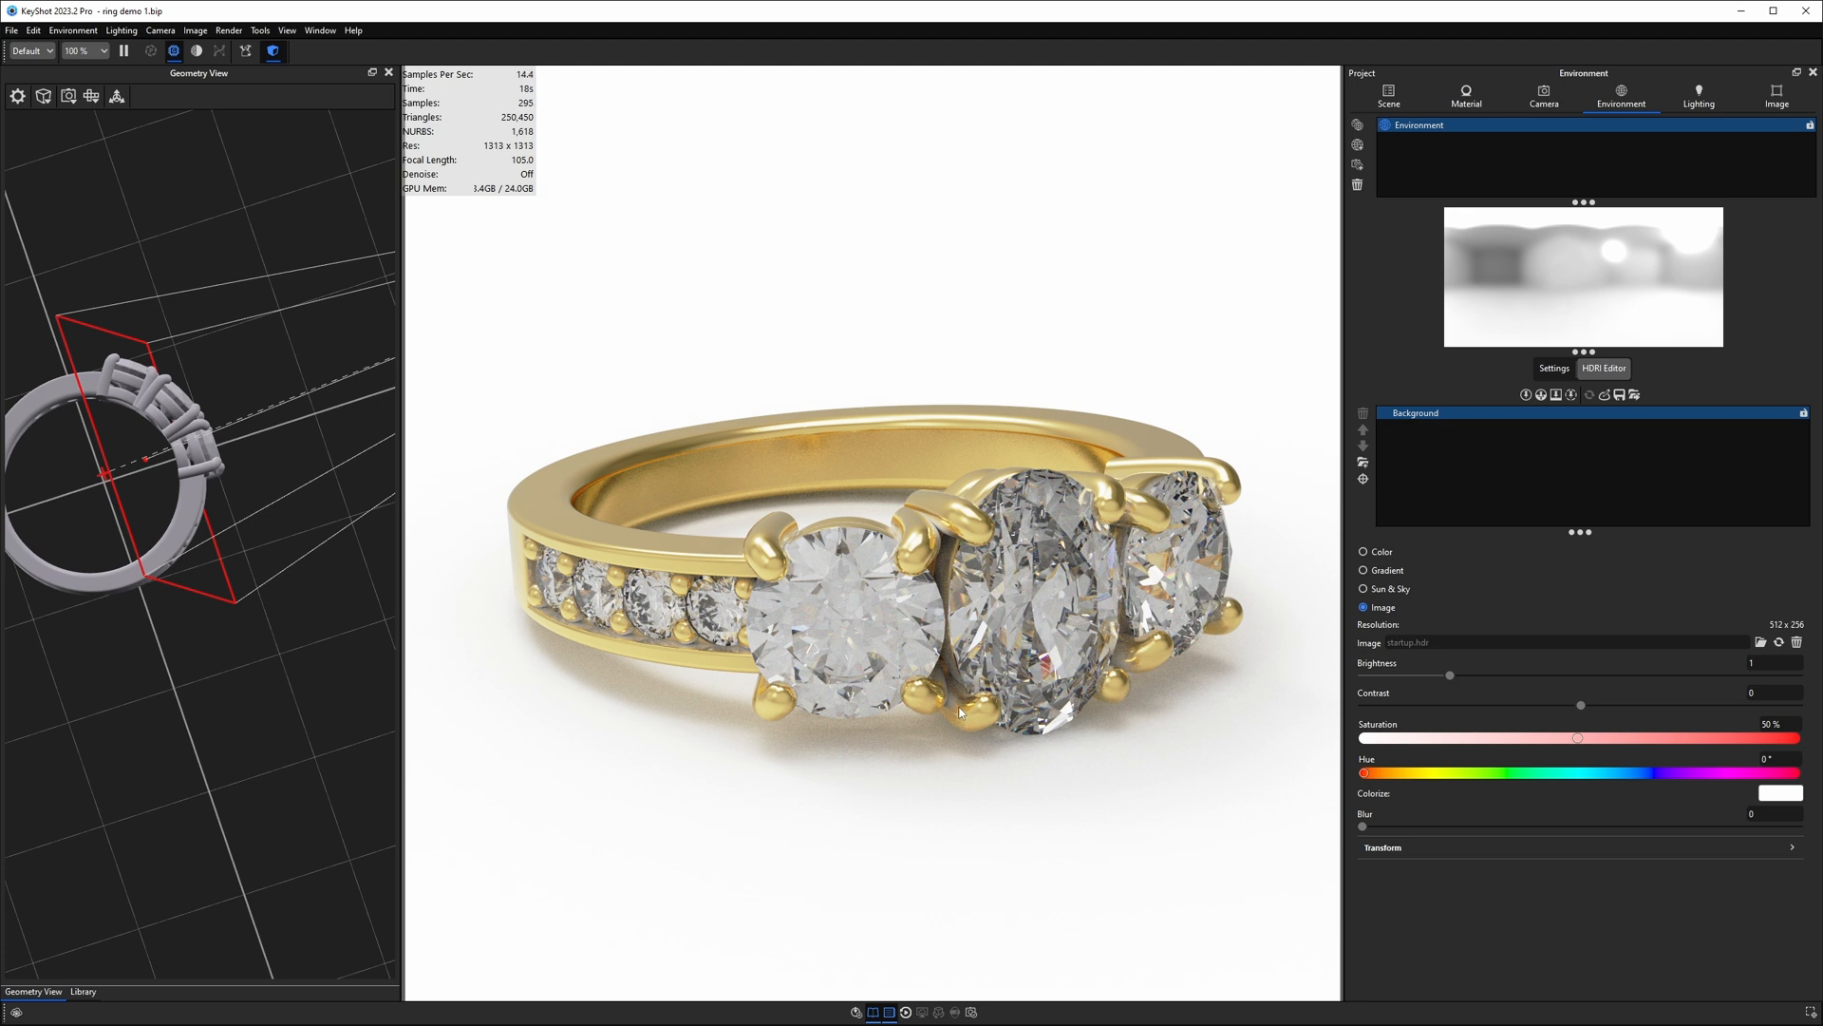
# Step: Open the gold ring material's Material Graph and set the Diffuse node's color to beige, hex B0A696
pyautogui.doubleClick(961, 716)
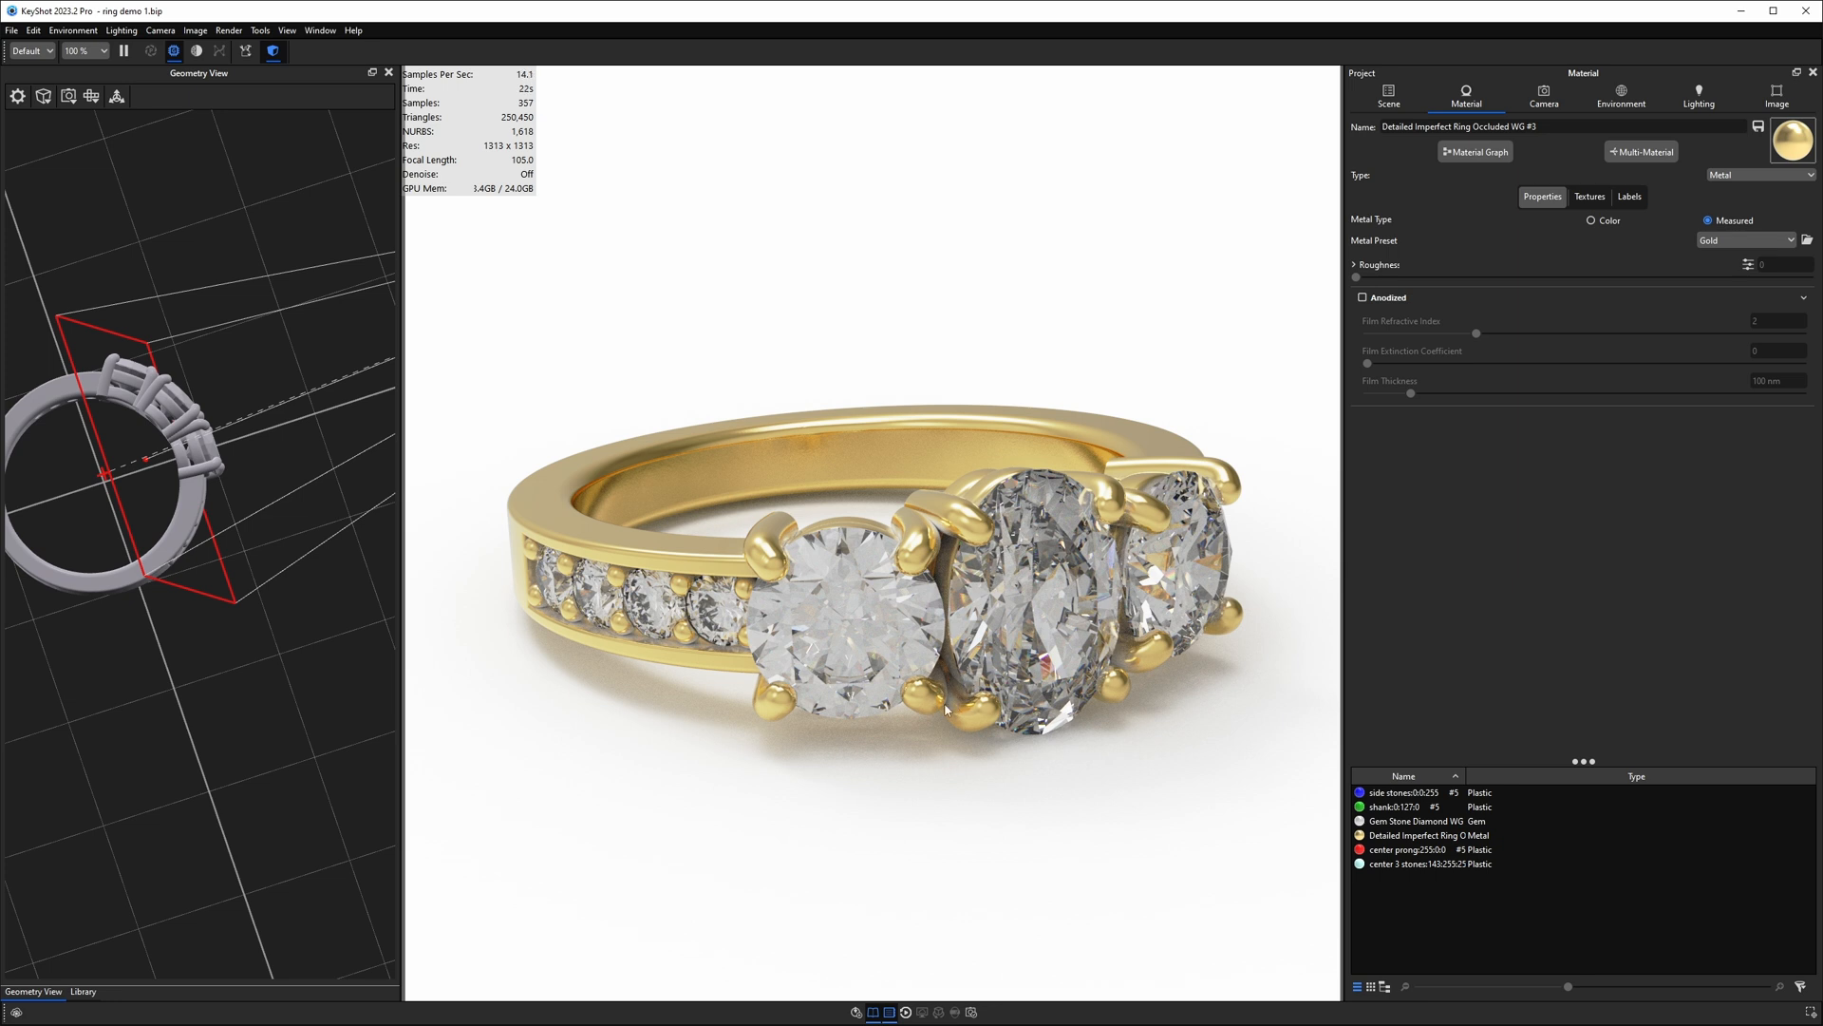
pyautogui.click(1475, 152)
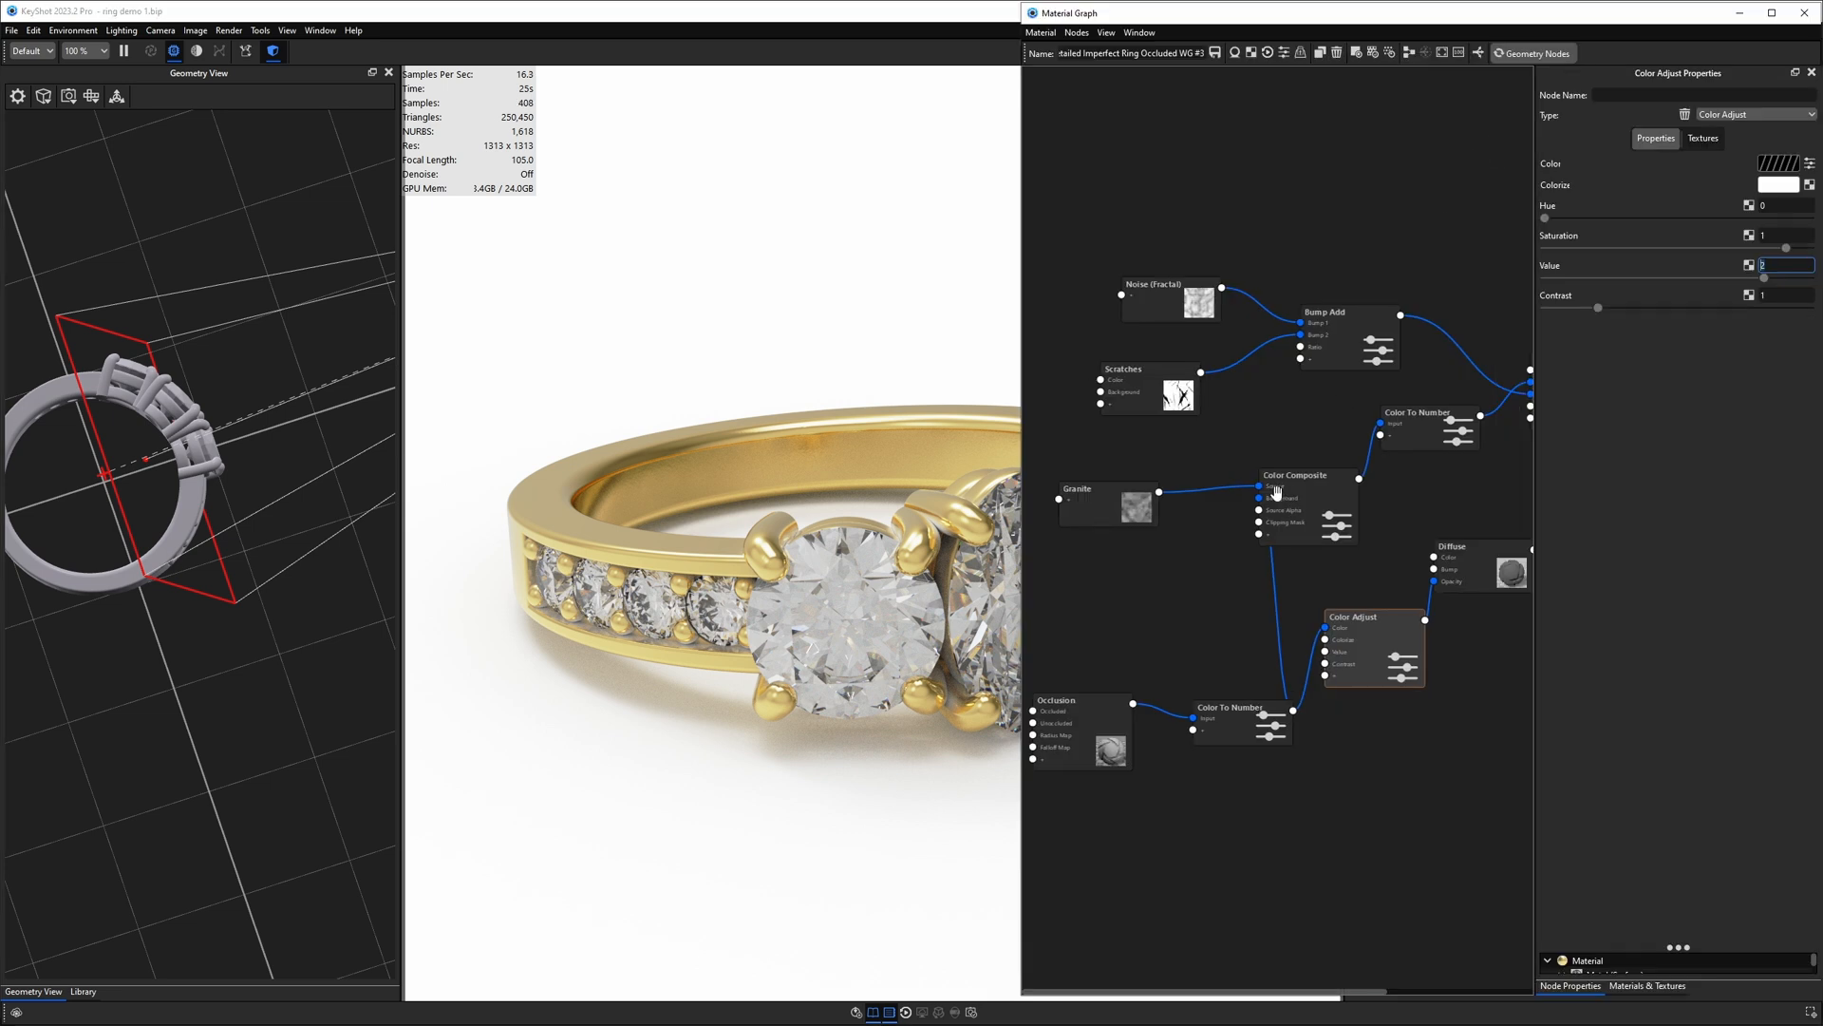
pyautogui.click(1468, 561)
pyautogui.click(1777, 164)
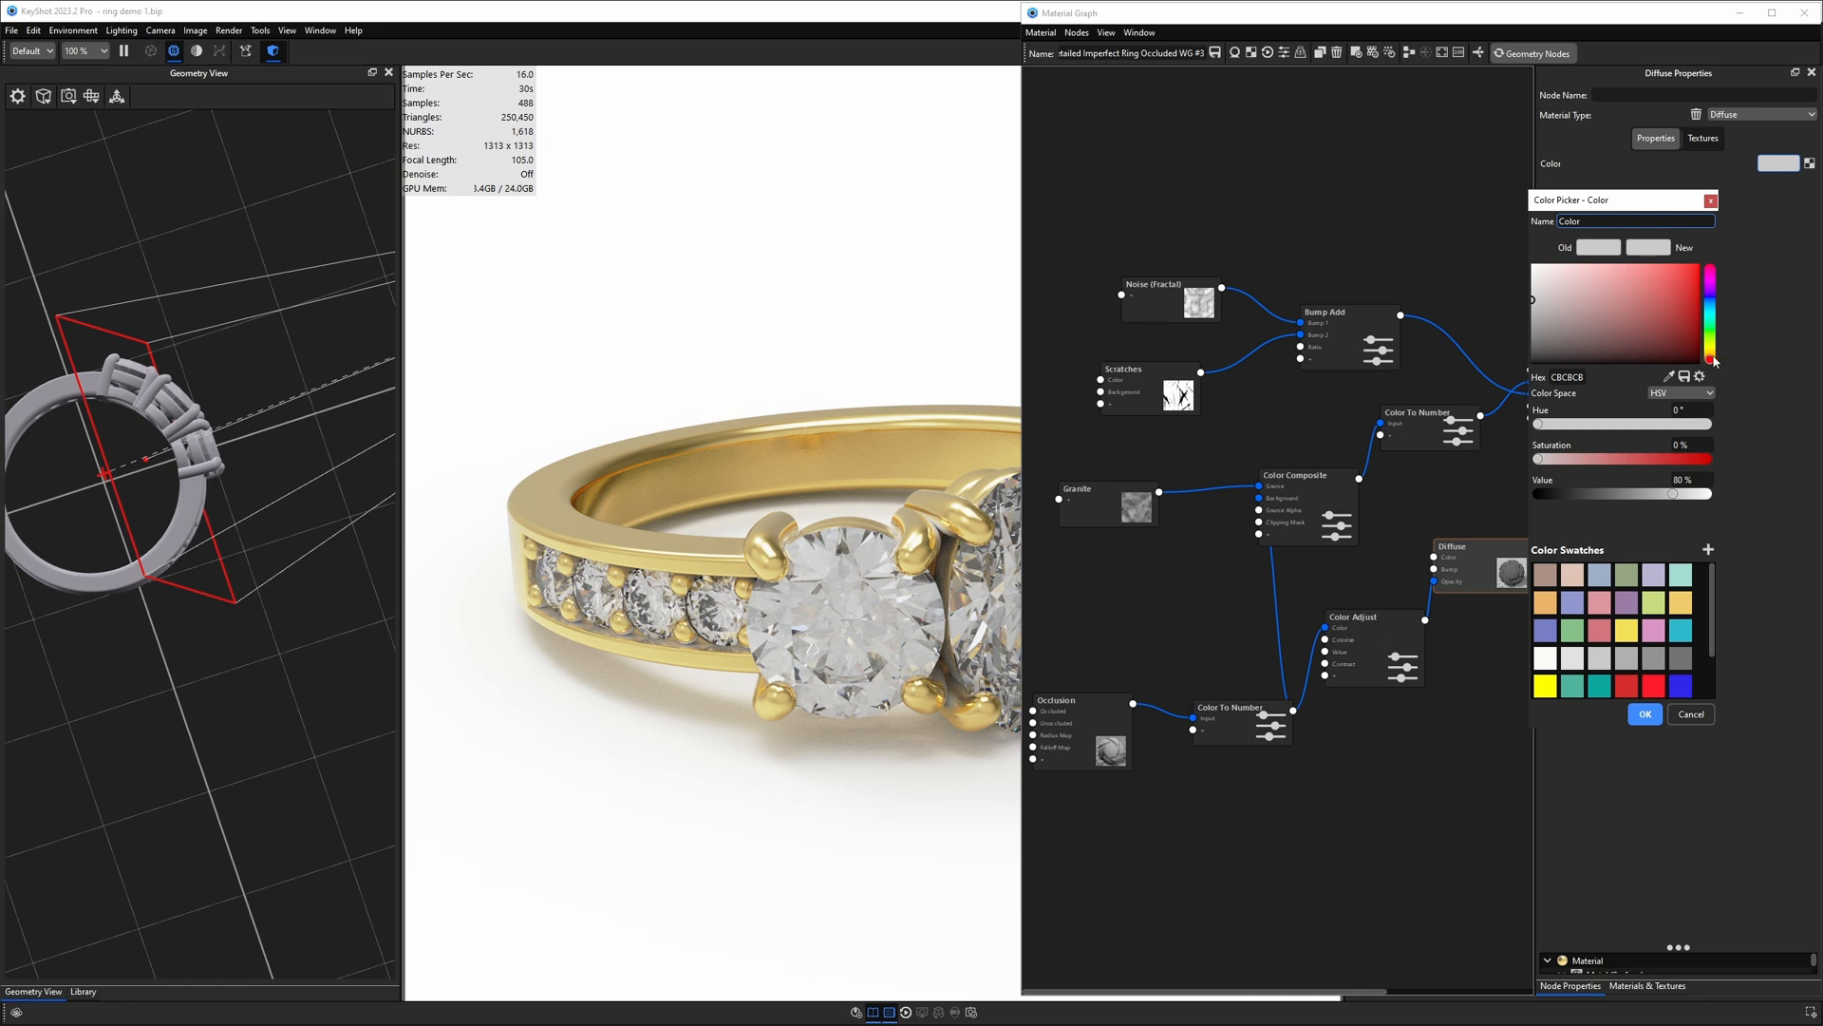
pyautogui.click(1712, 354)
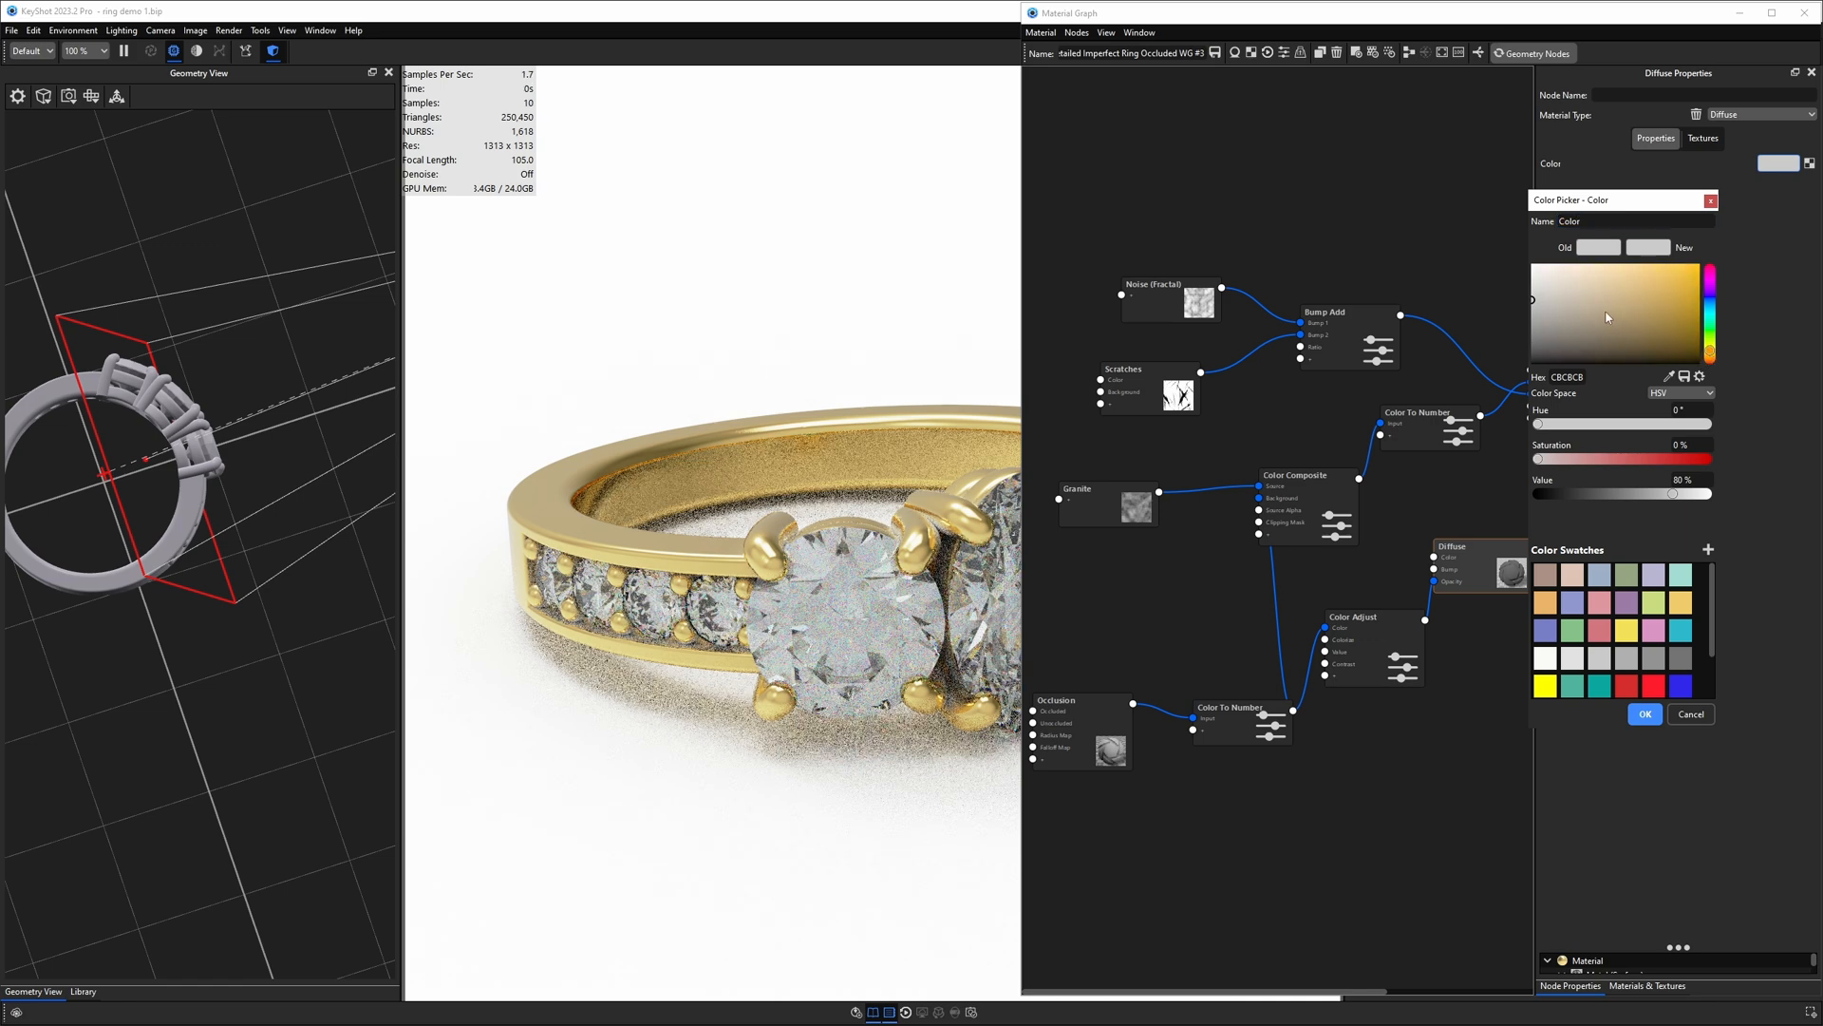
pyautogui.click(1564, 308)
pyautogui.moveTo(1564, 308); pyautogui.dragTo(1580, 319)
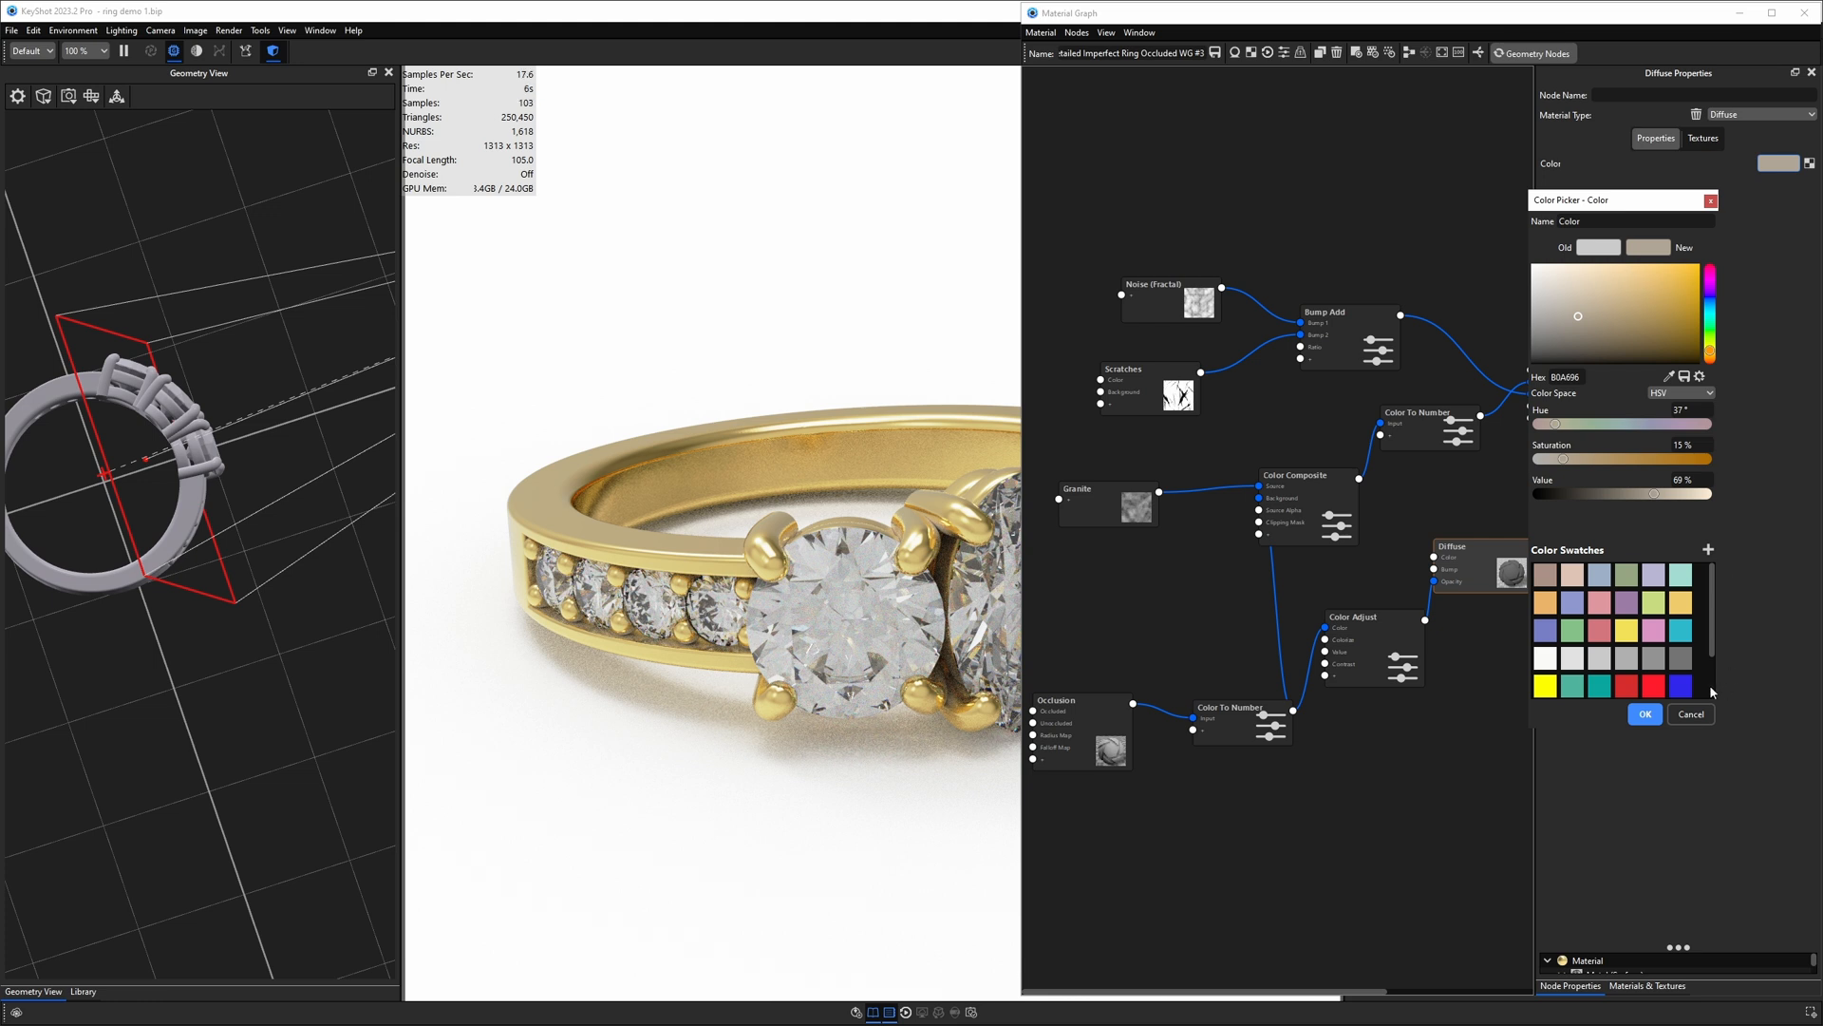
pyautogui.click(1645, 713)
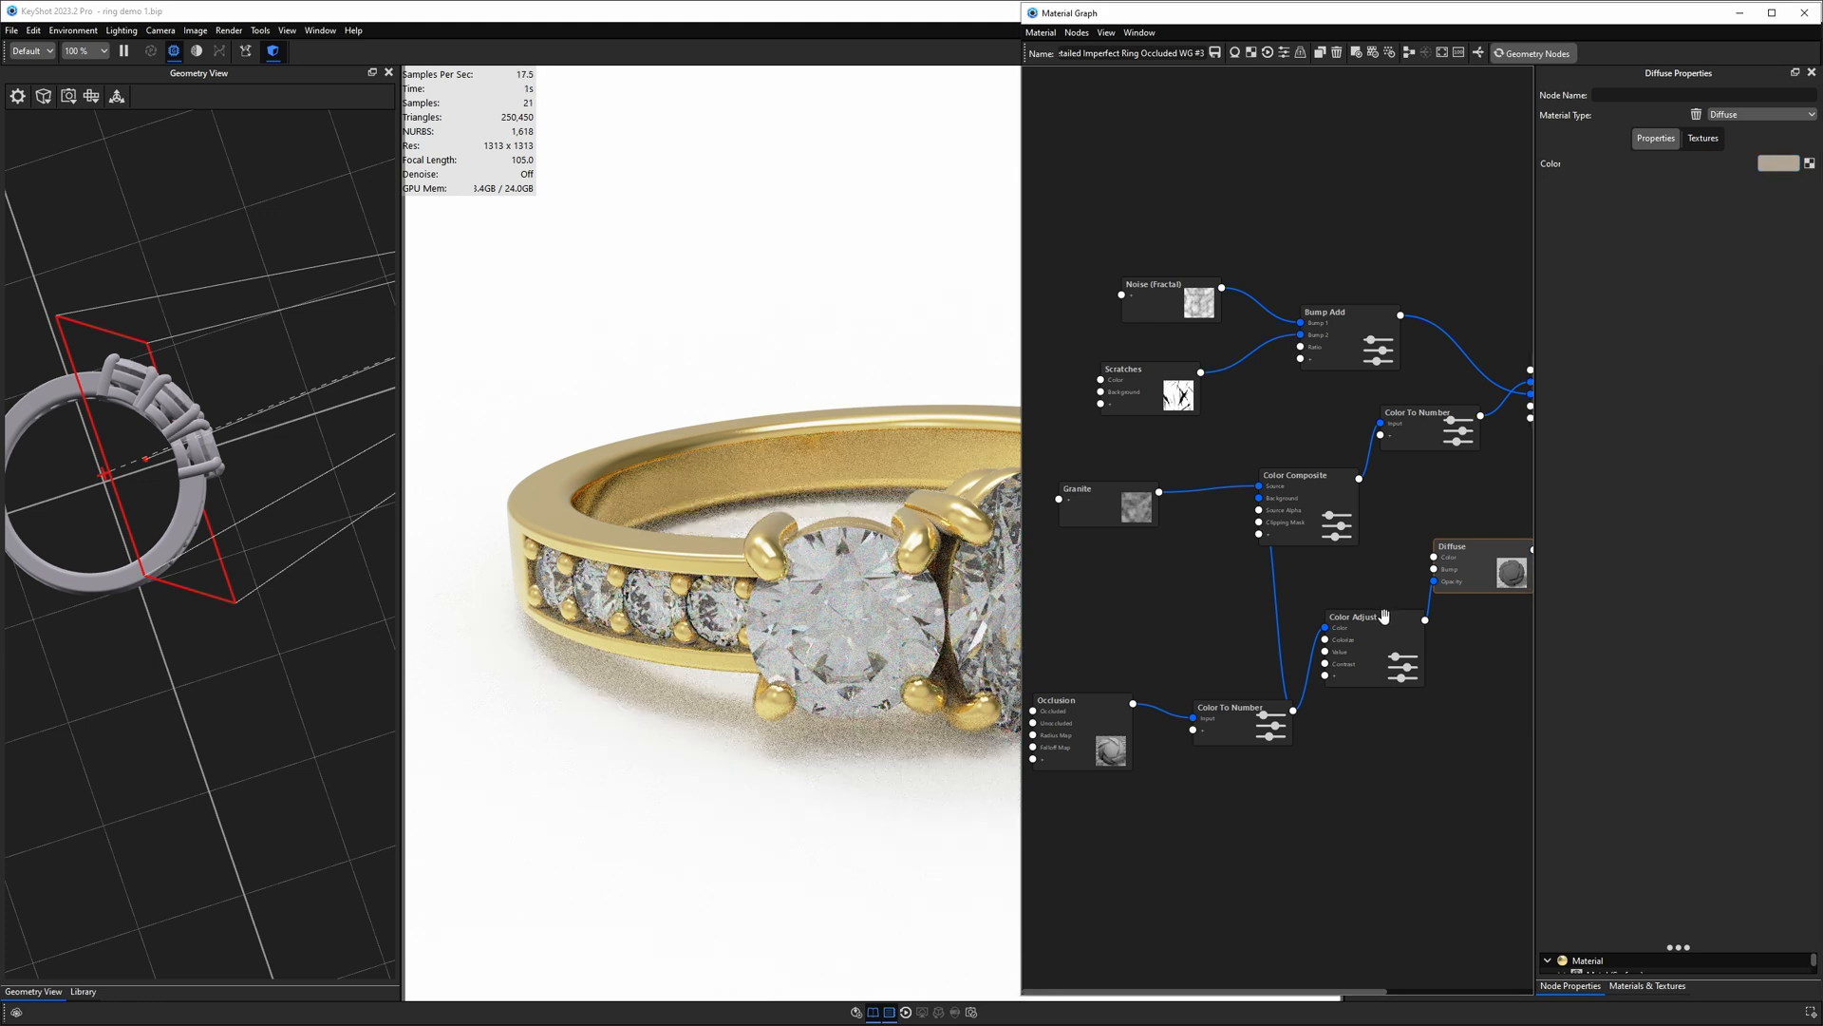
# Step: Set the Value of the Color Adjust node feeding the Diffuse node's opacity to 1.75
pyautogui.click(1384, 614)
pyautogui.click(1776, 266)
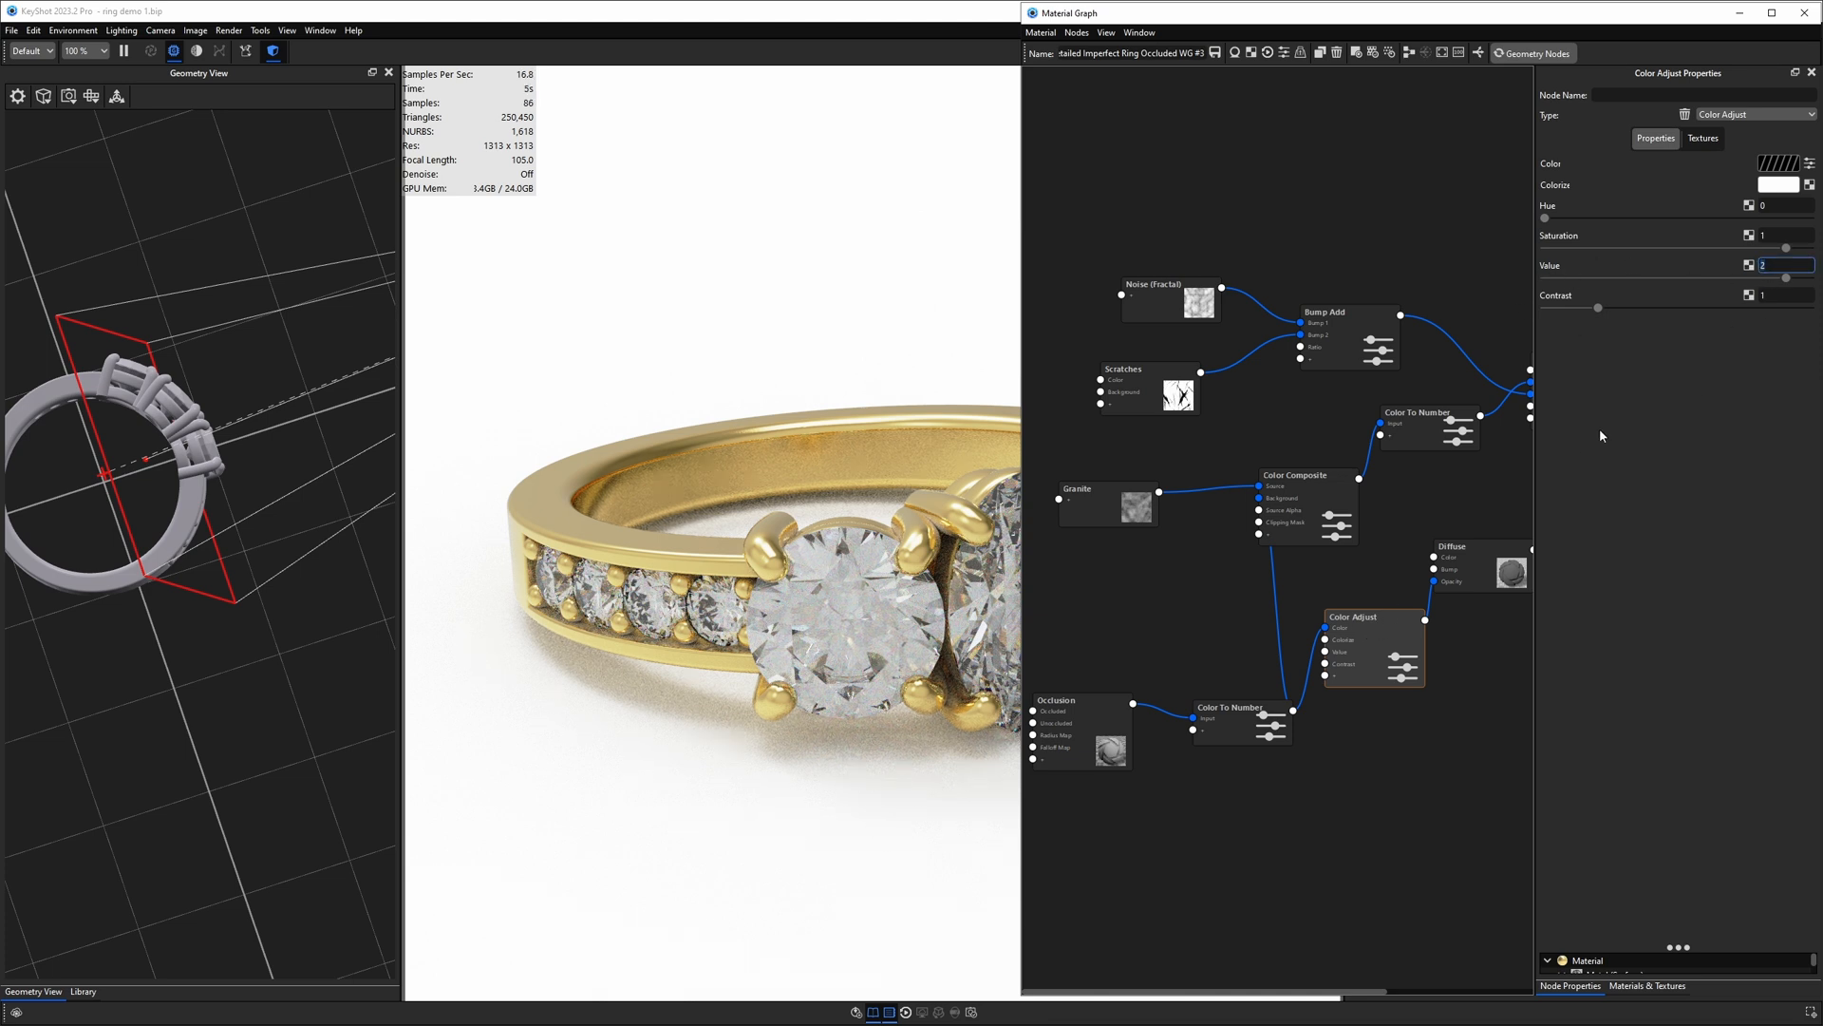
pyautogui.moveTo(1380, 618); pyautogui.dragTo(1388, 600)
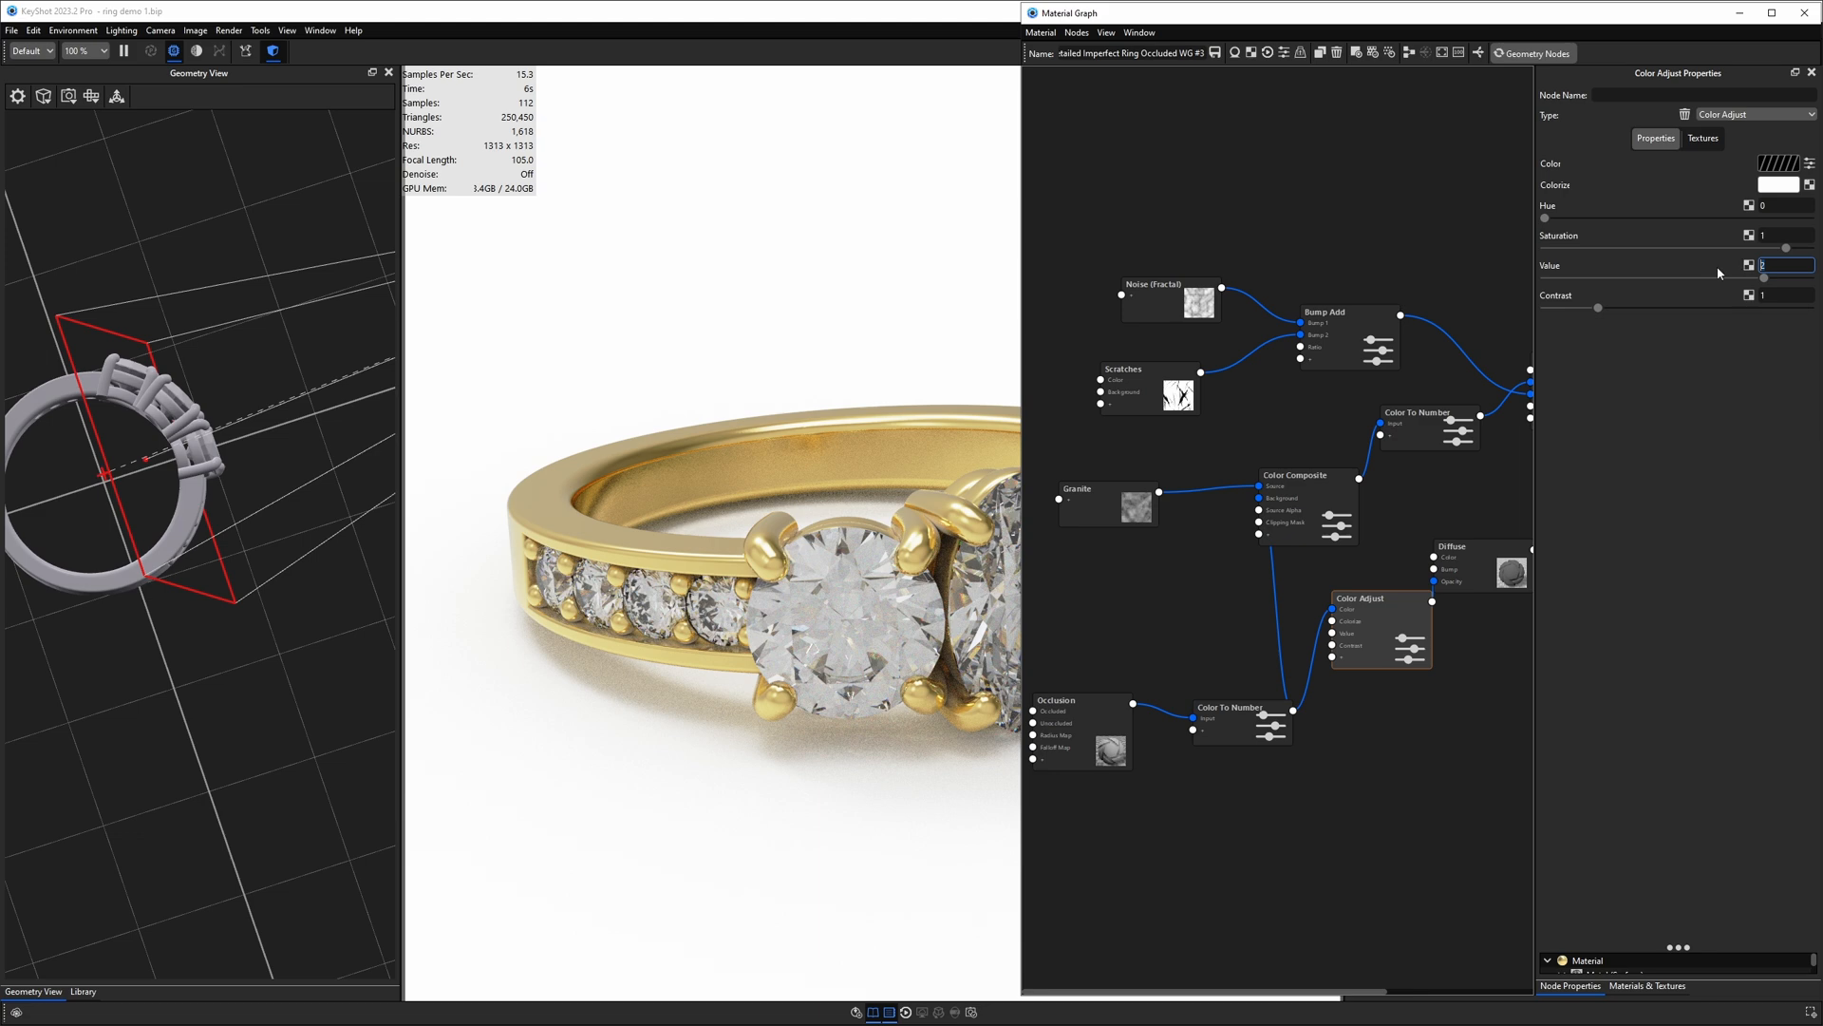
pyautogui.press('Return')
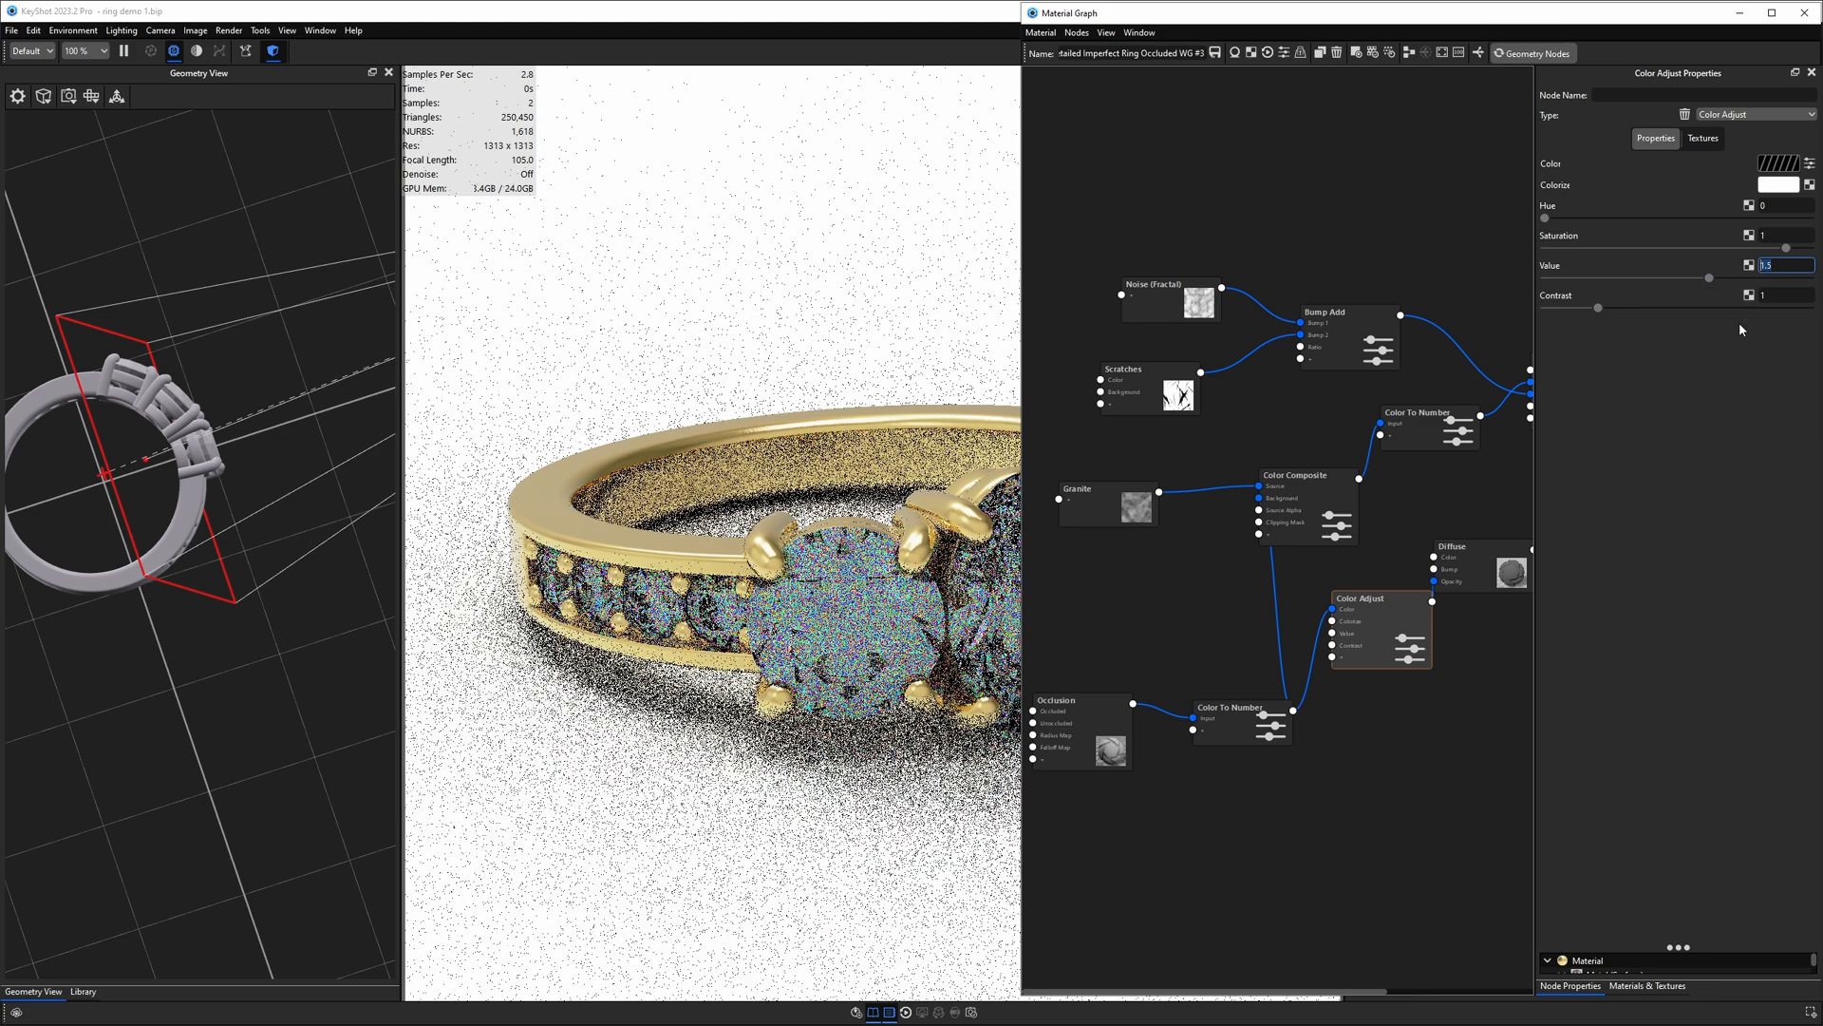
pyautogui.write('1.75')
pyautogui.press('Return')
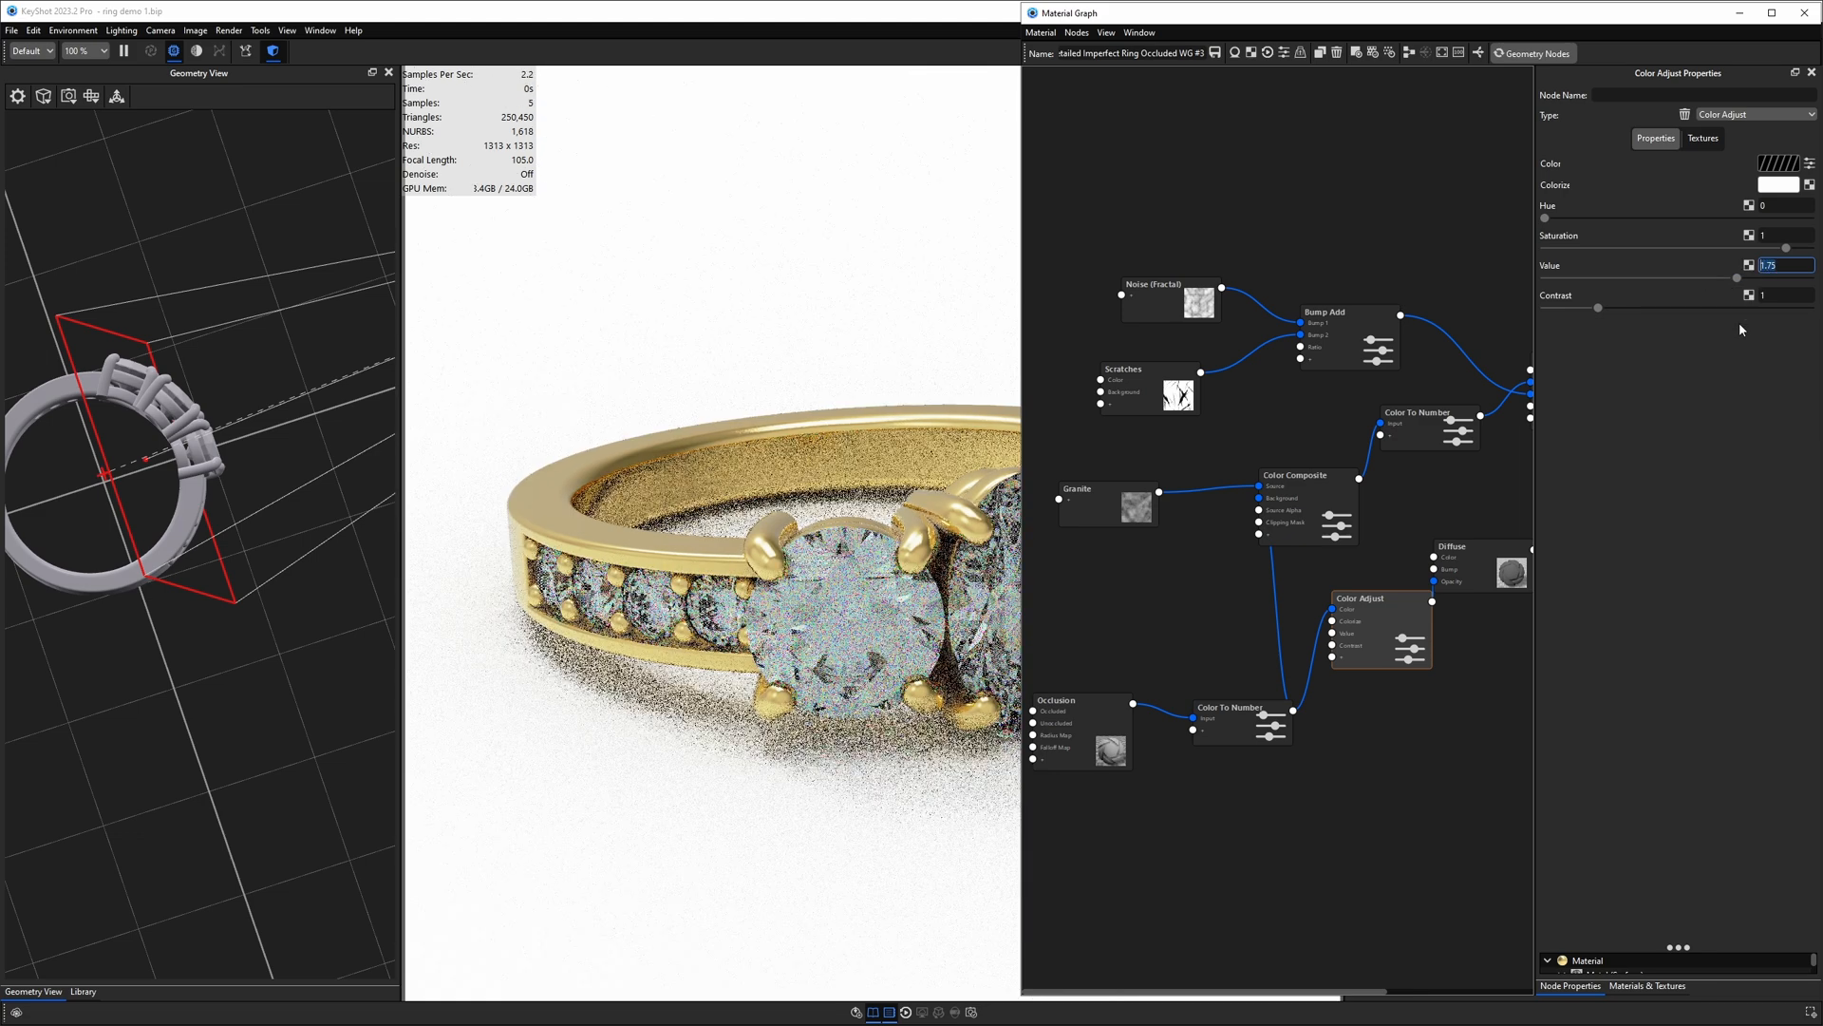
# Step: Convert the gold ring material to a Multi-Material and add a texture-linked duplicate of the Gold sub-material named Silver
pyautogui.click(1805, 15)
pyautogui.press('Tab')
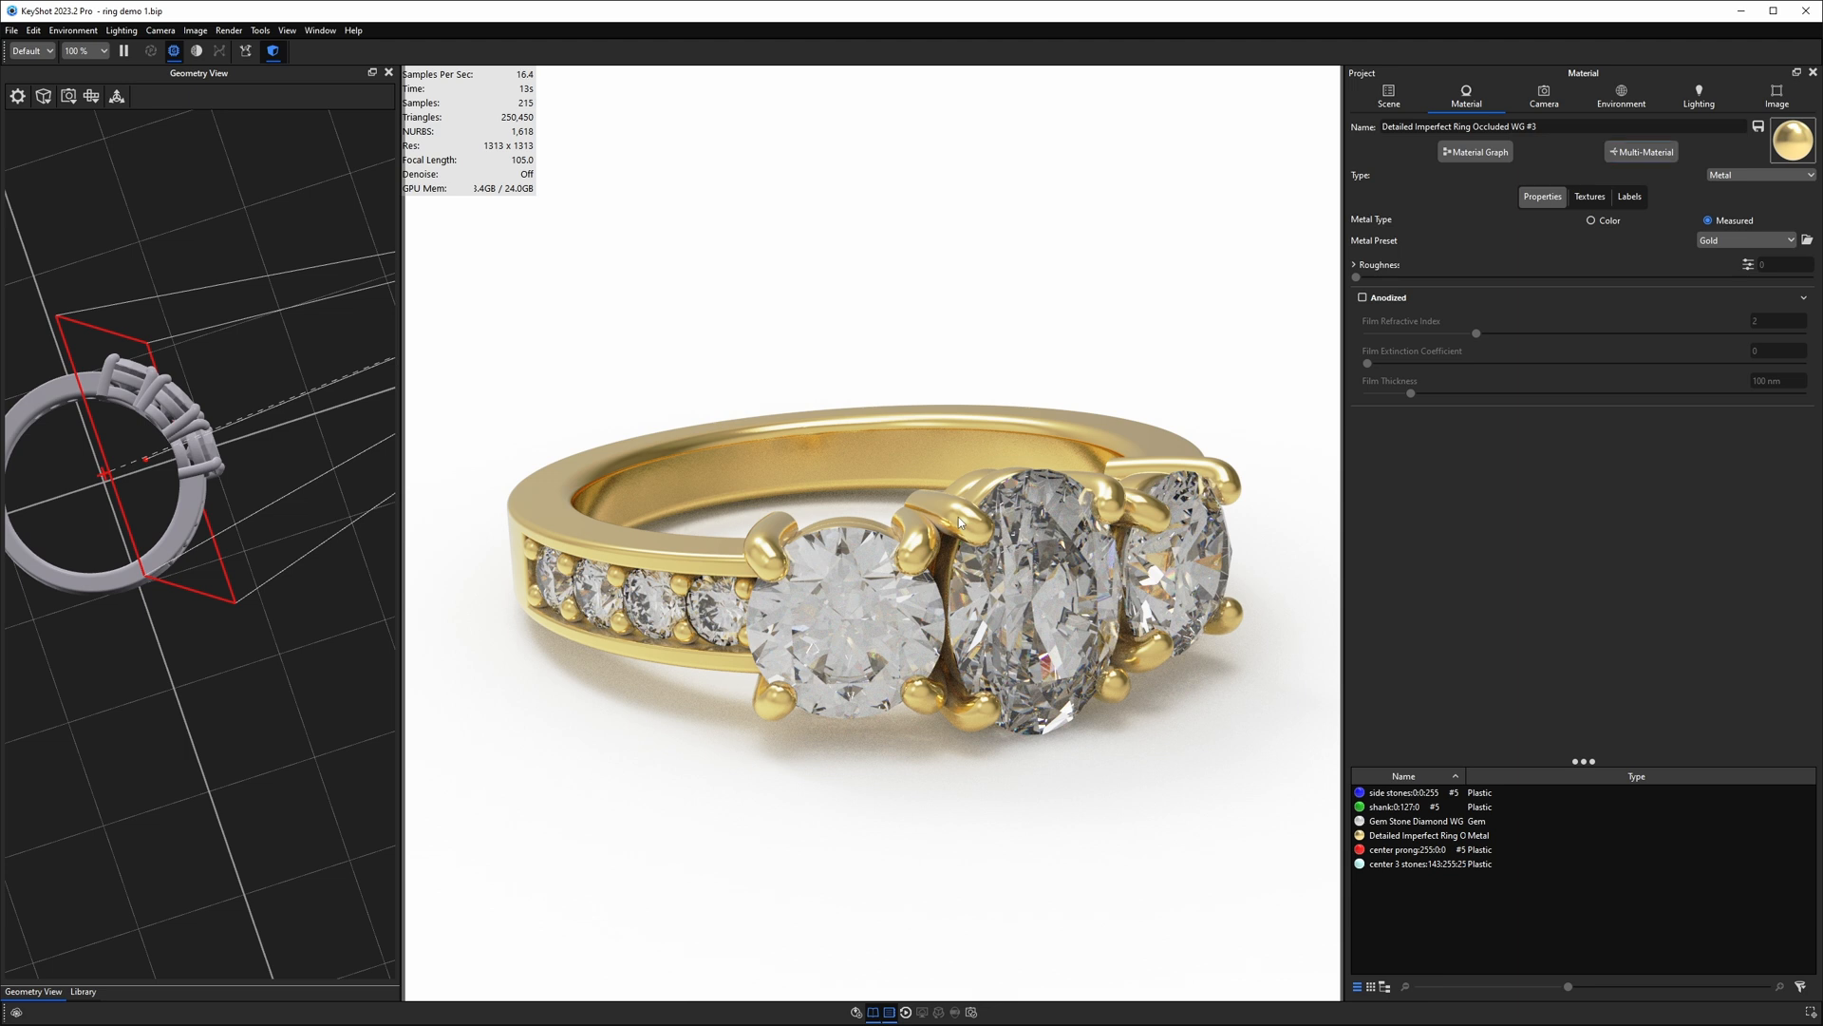
pyautogui.click(1649, 153)
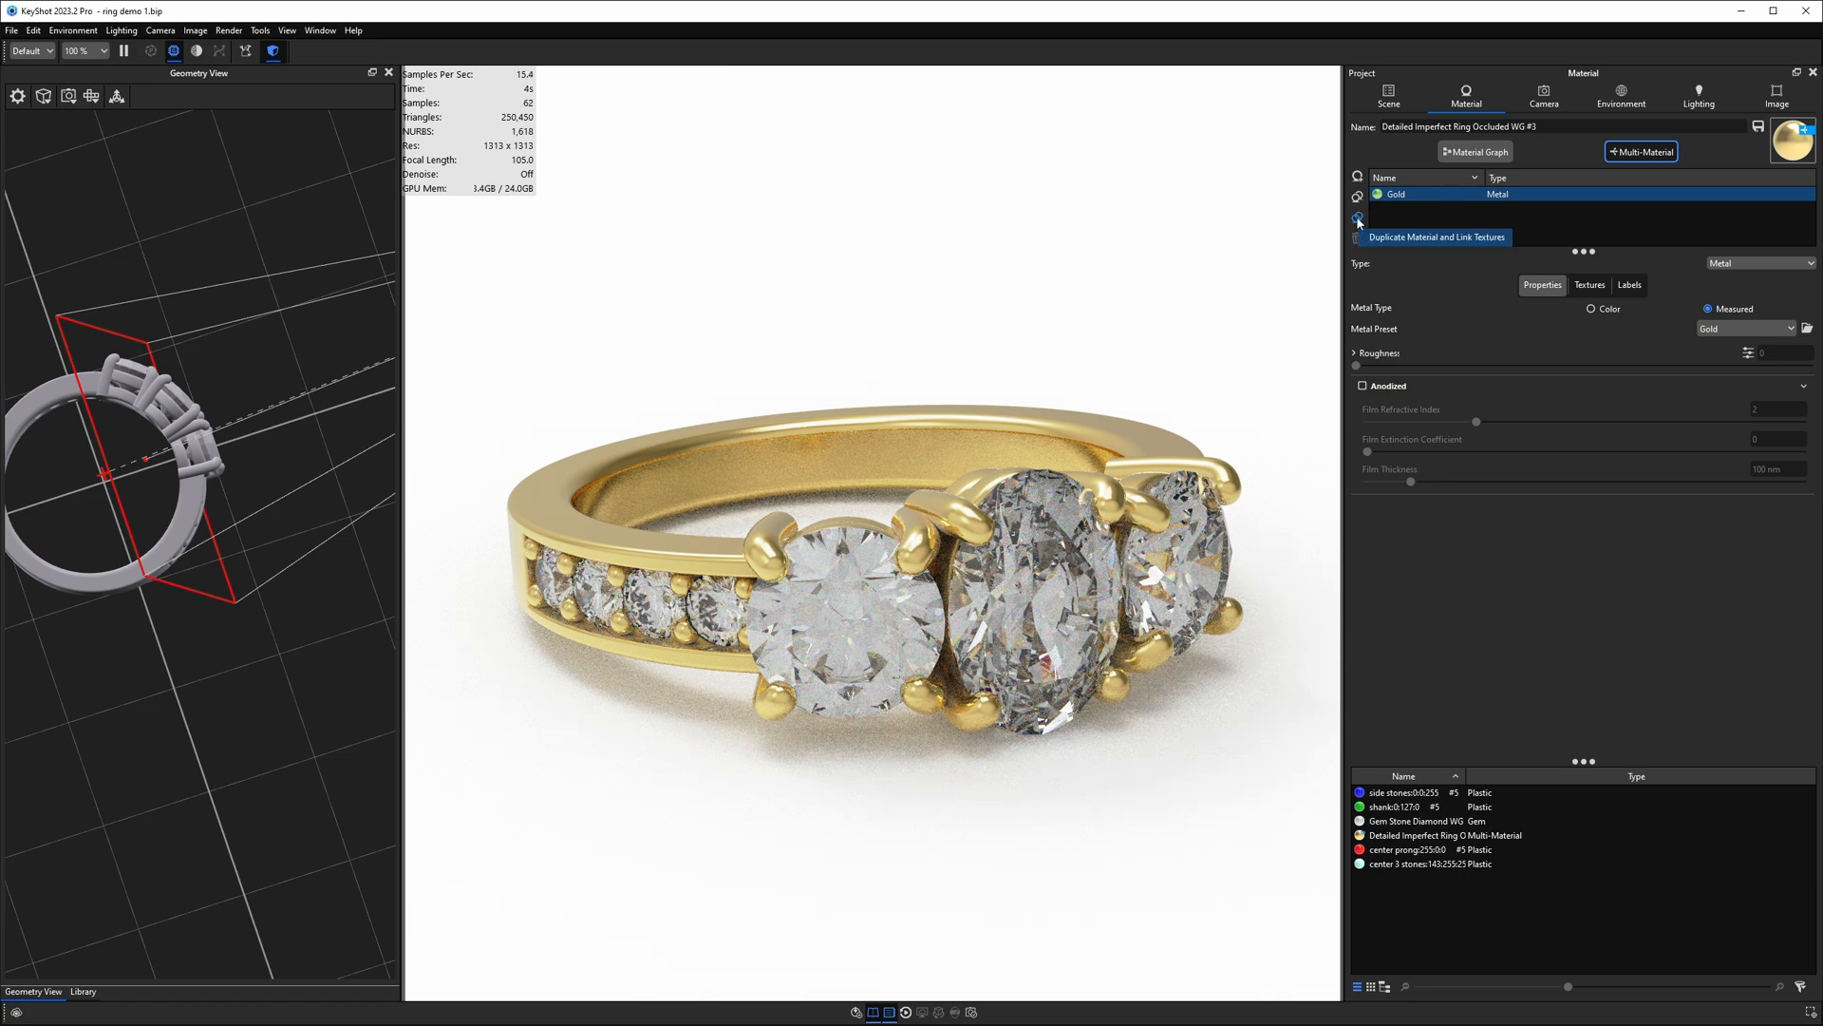
pyautogui.click(1358, 220)
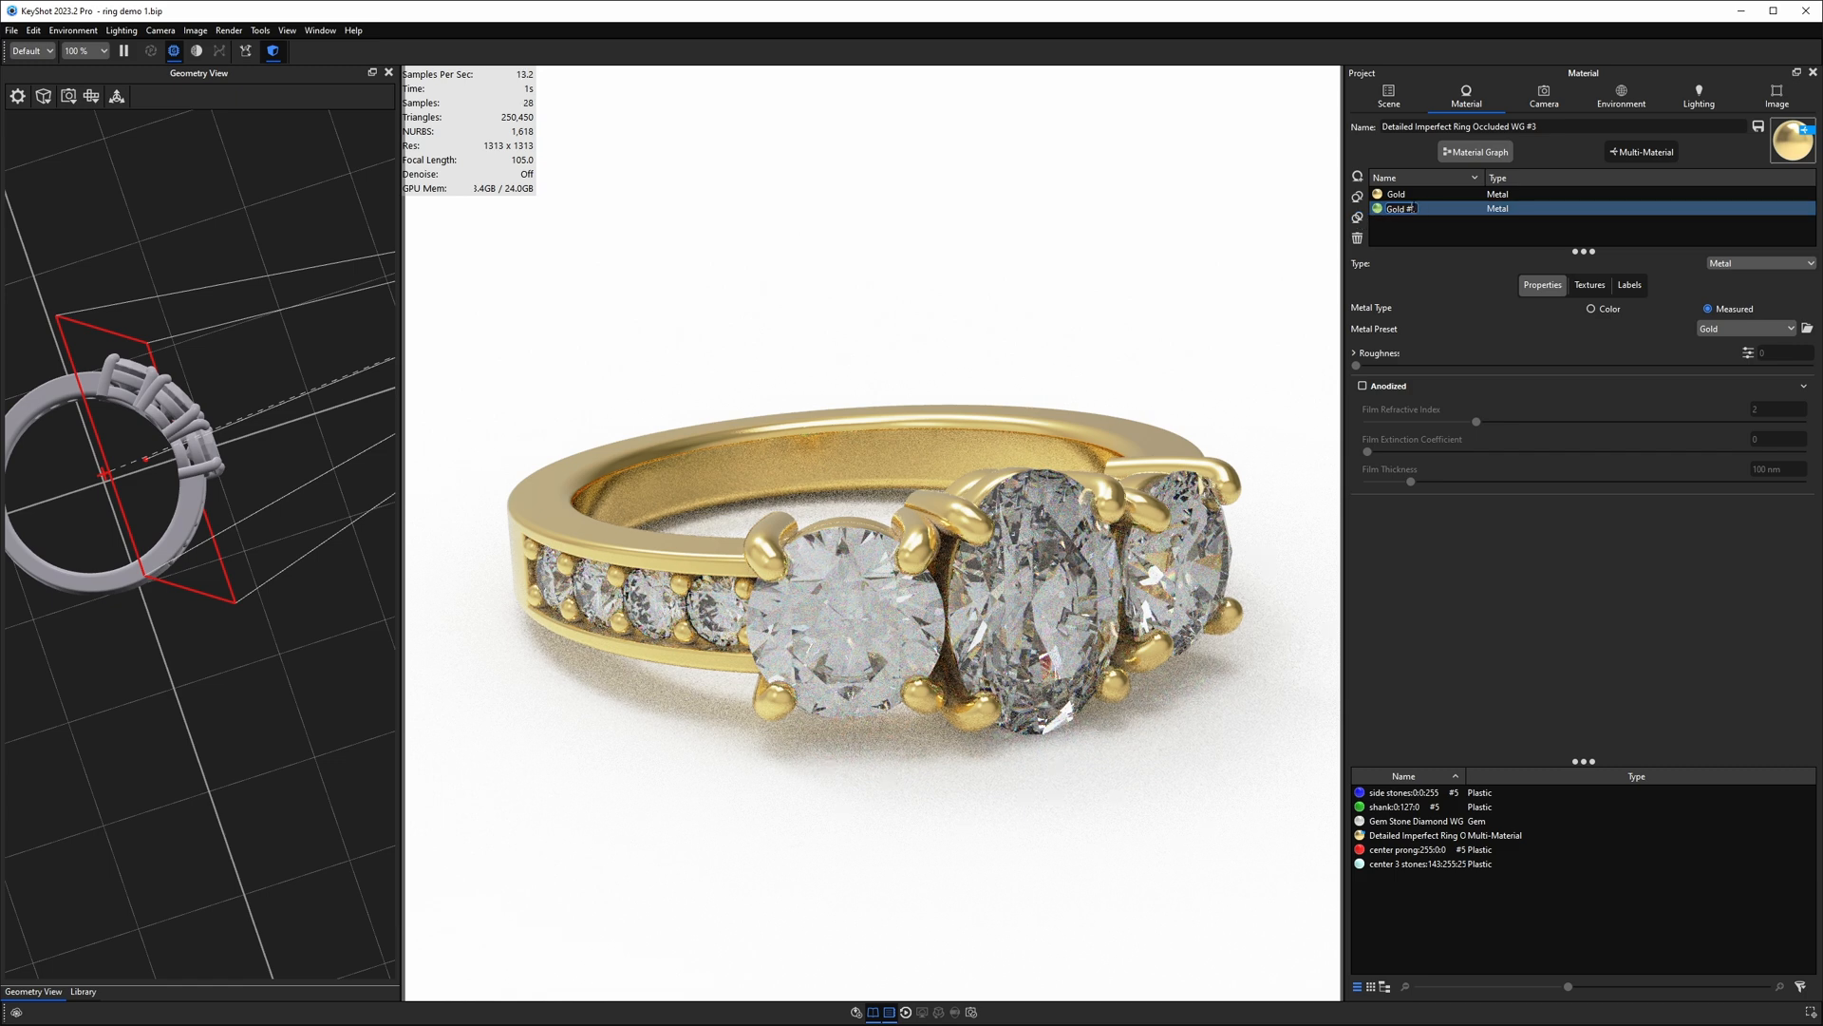
pyautogui.doubleClick(1415, 207)
pyautogui.write('Silver')
pyautogui.press('Return')
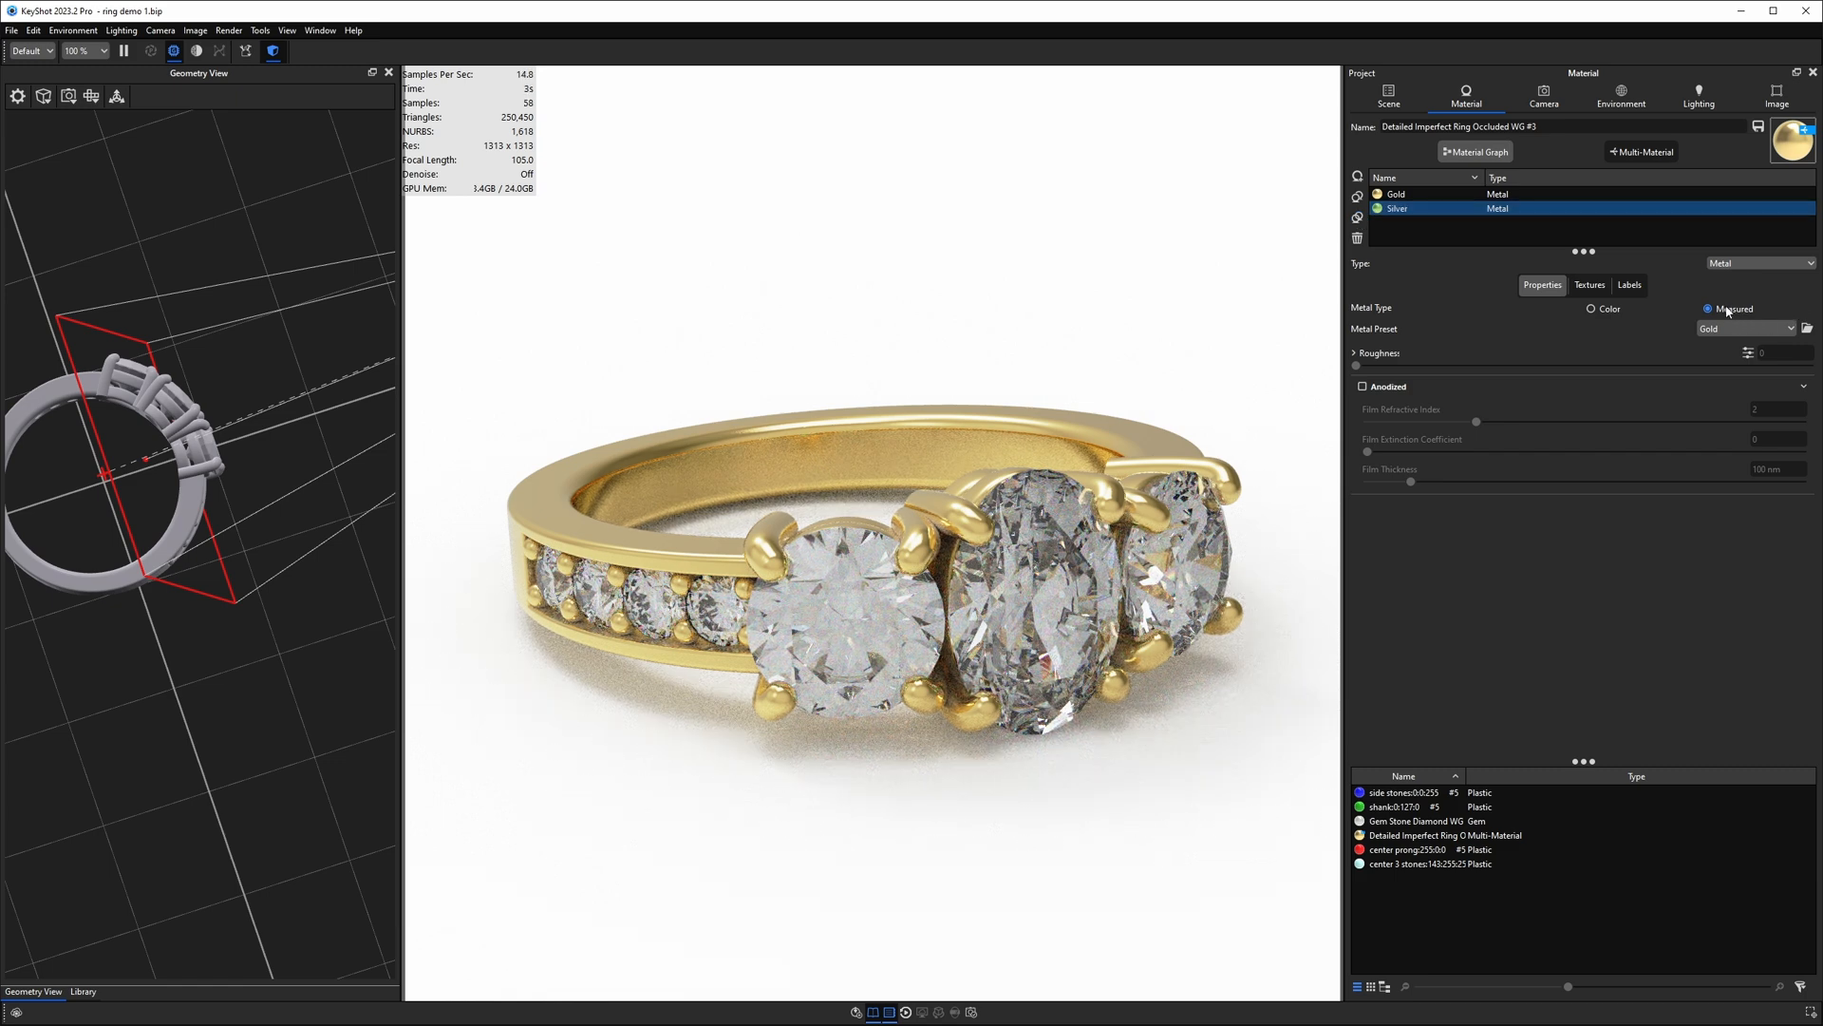
# Step: Set the Silver sub-material's metal type to Color and give it a light grey, hex E6E6E6
pyautogui.click(1605, 310)
pyautogui.click(1777, 332)
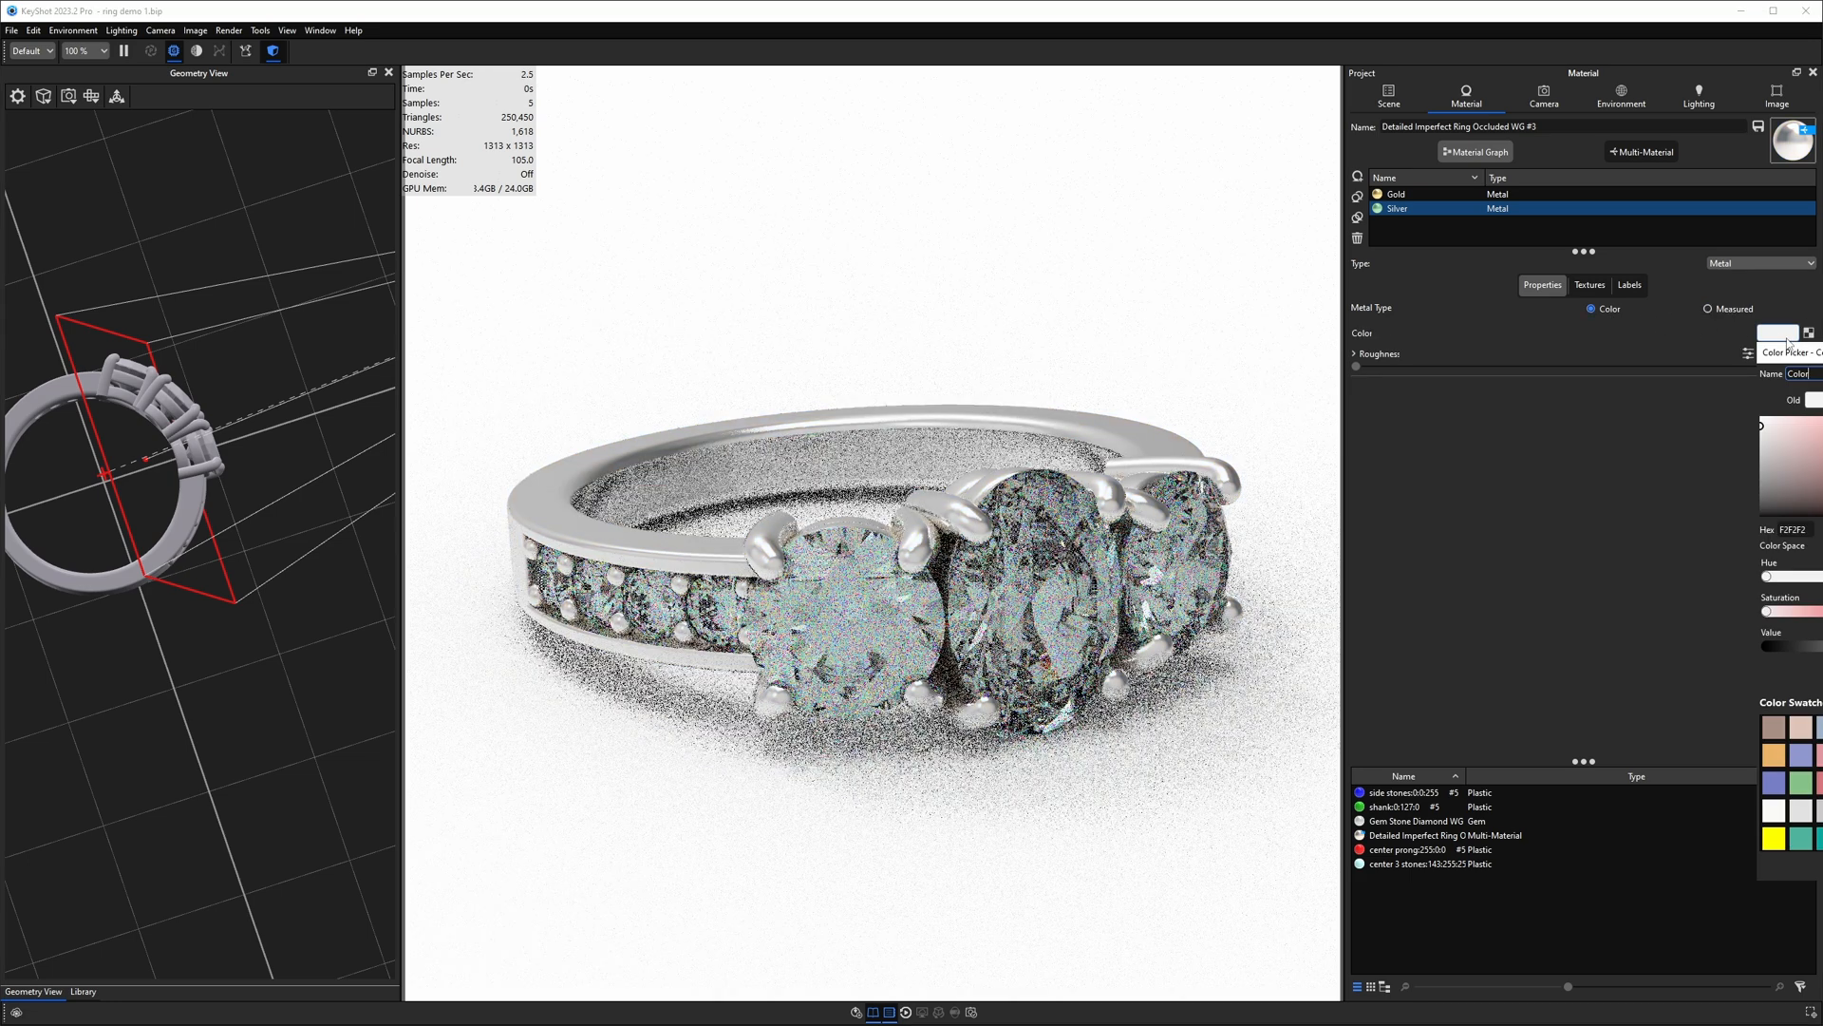
pyautogui.click(1553, 446)
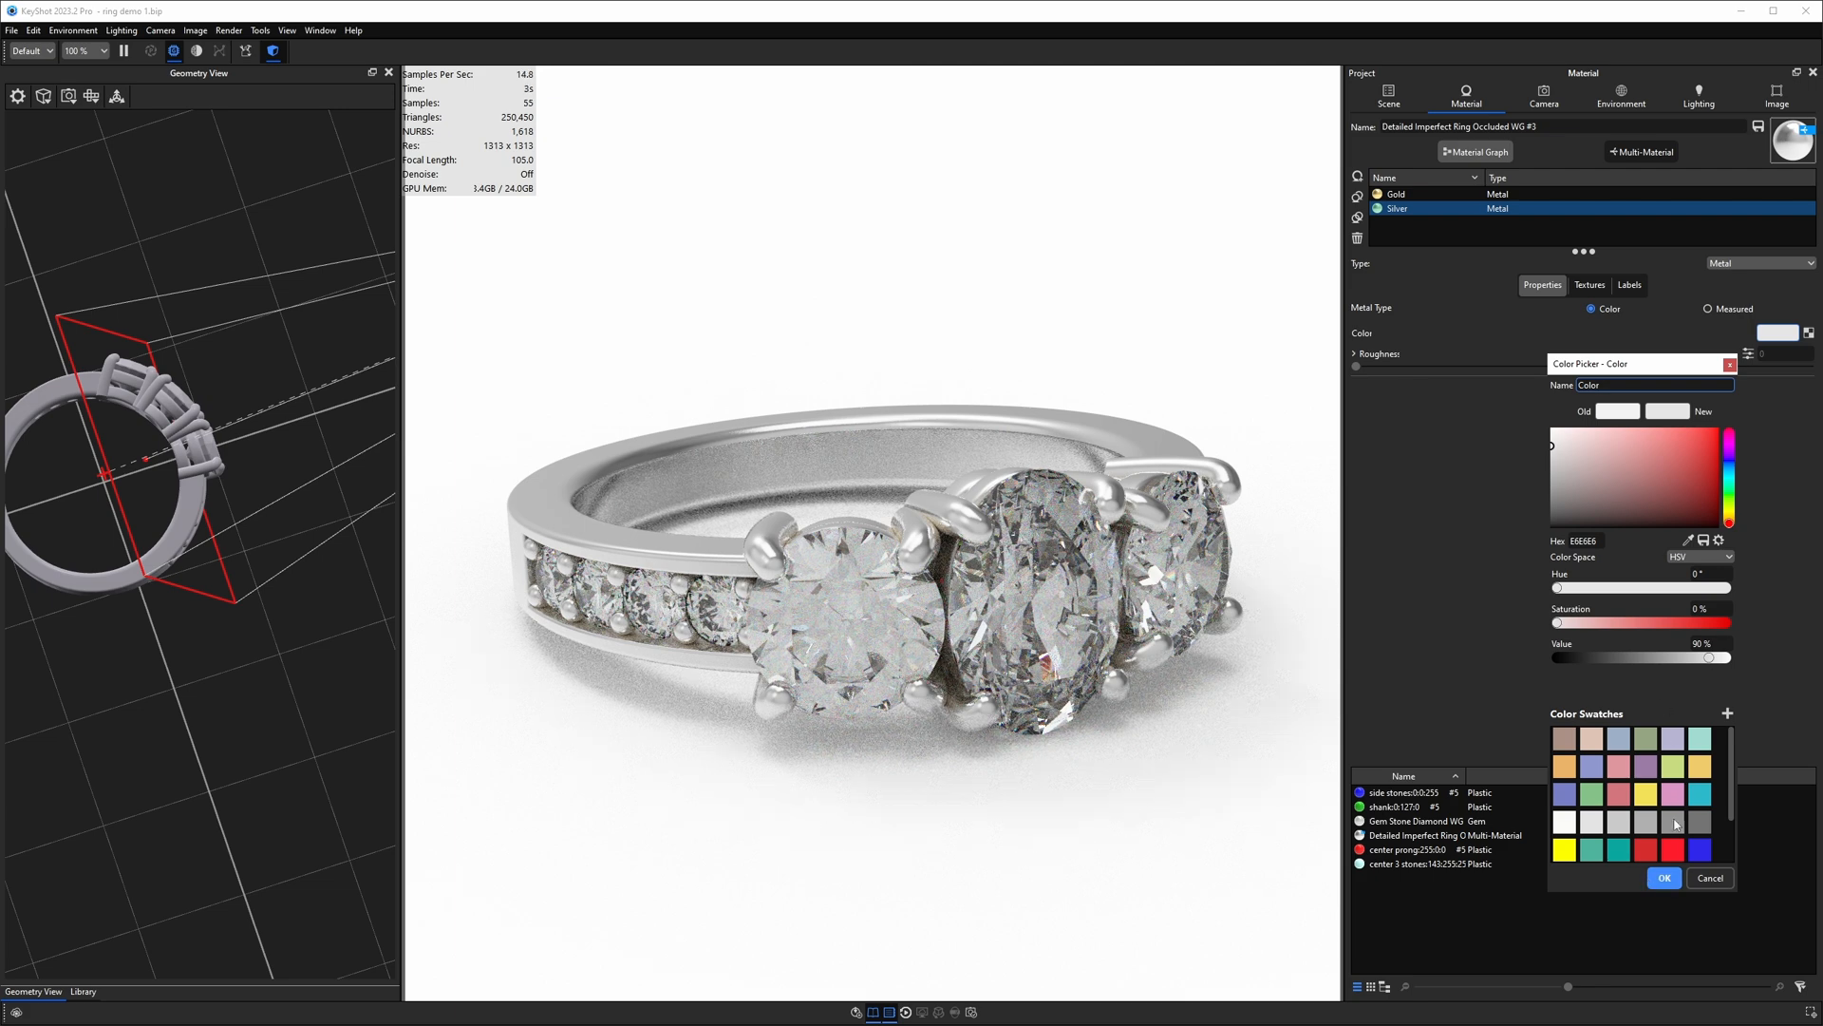
pyautogui.click(1663, 877)
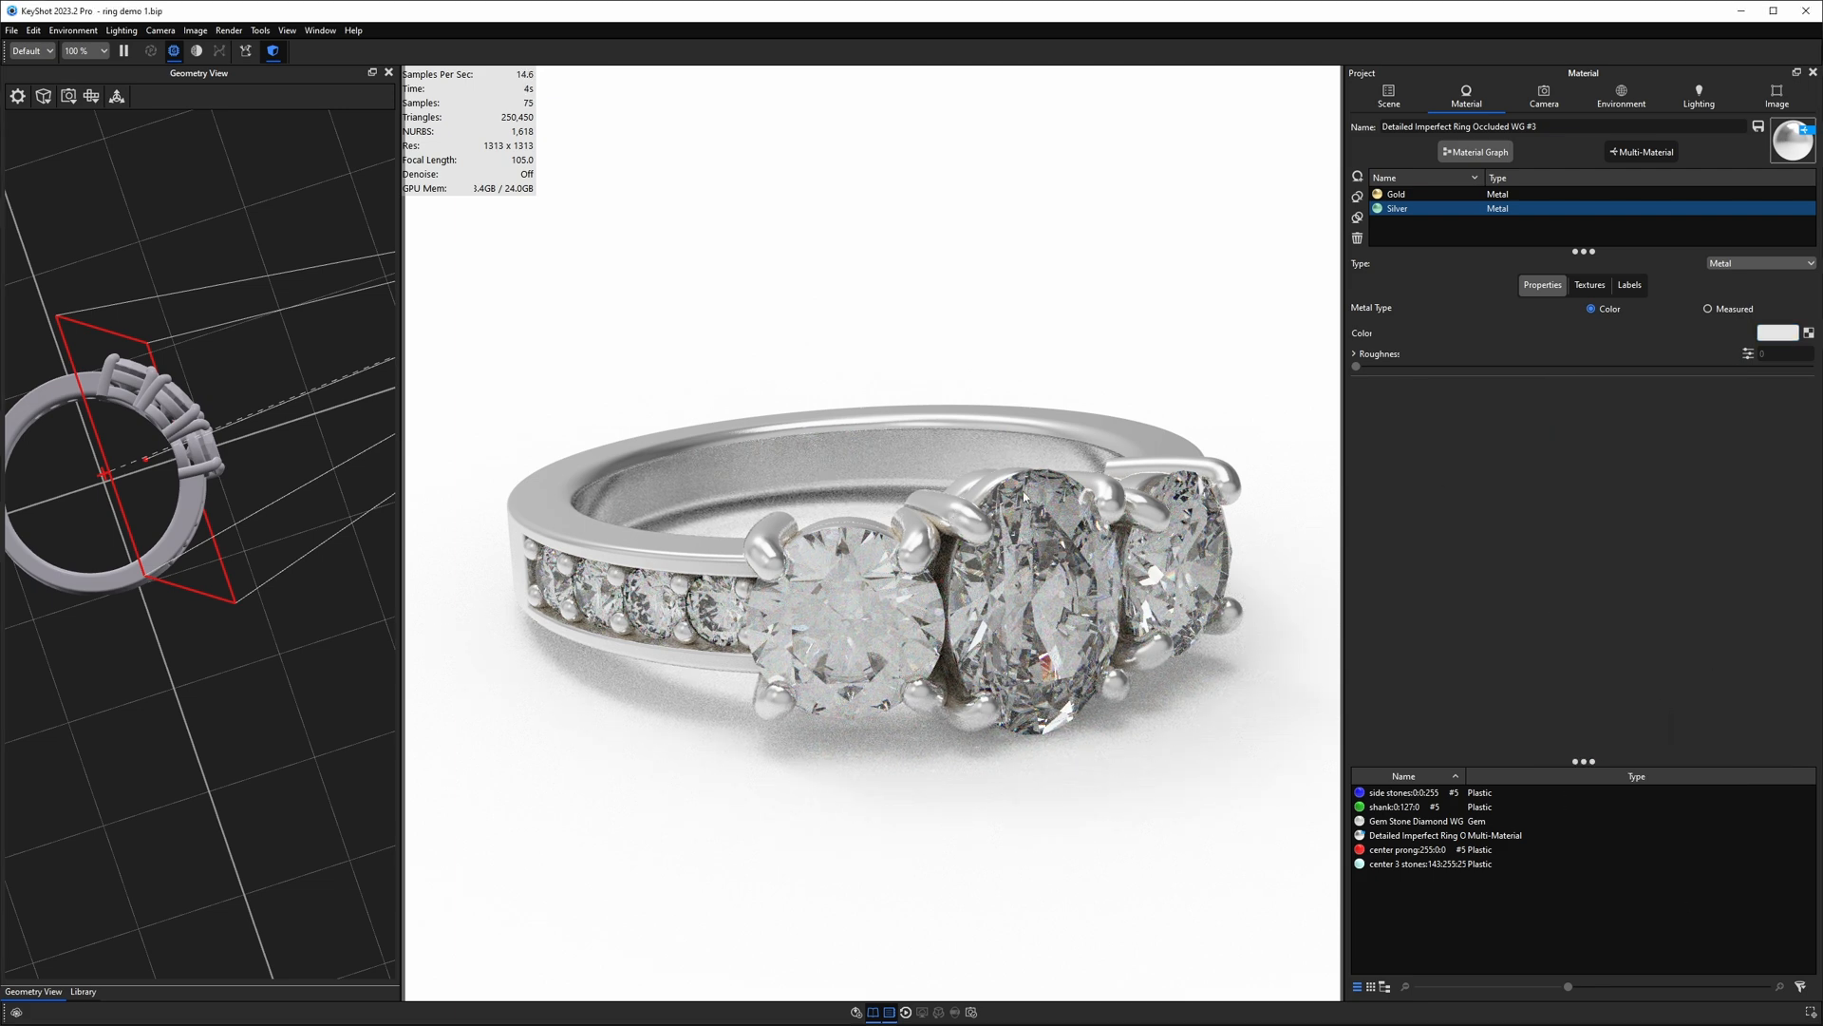
# Step: Unlink the material of the center stones' prong setting from the band, and switch the band's multi-material to Gold
pyautogui.click(1140, 461)
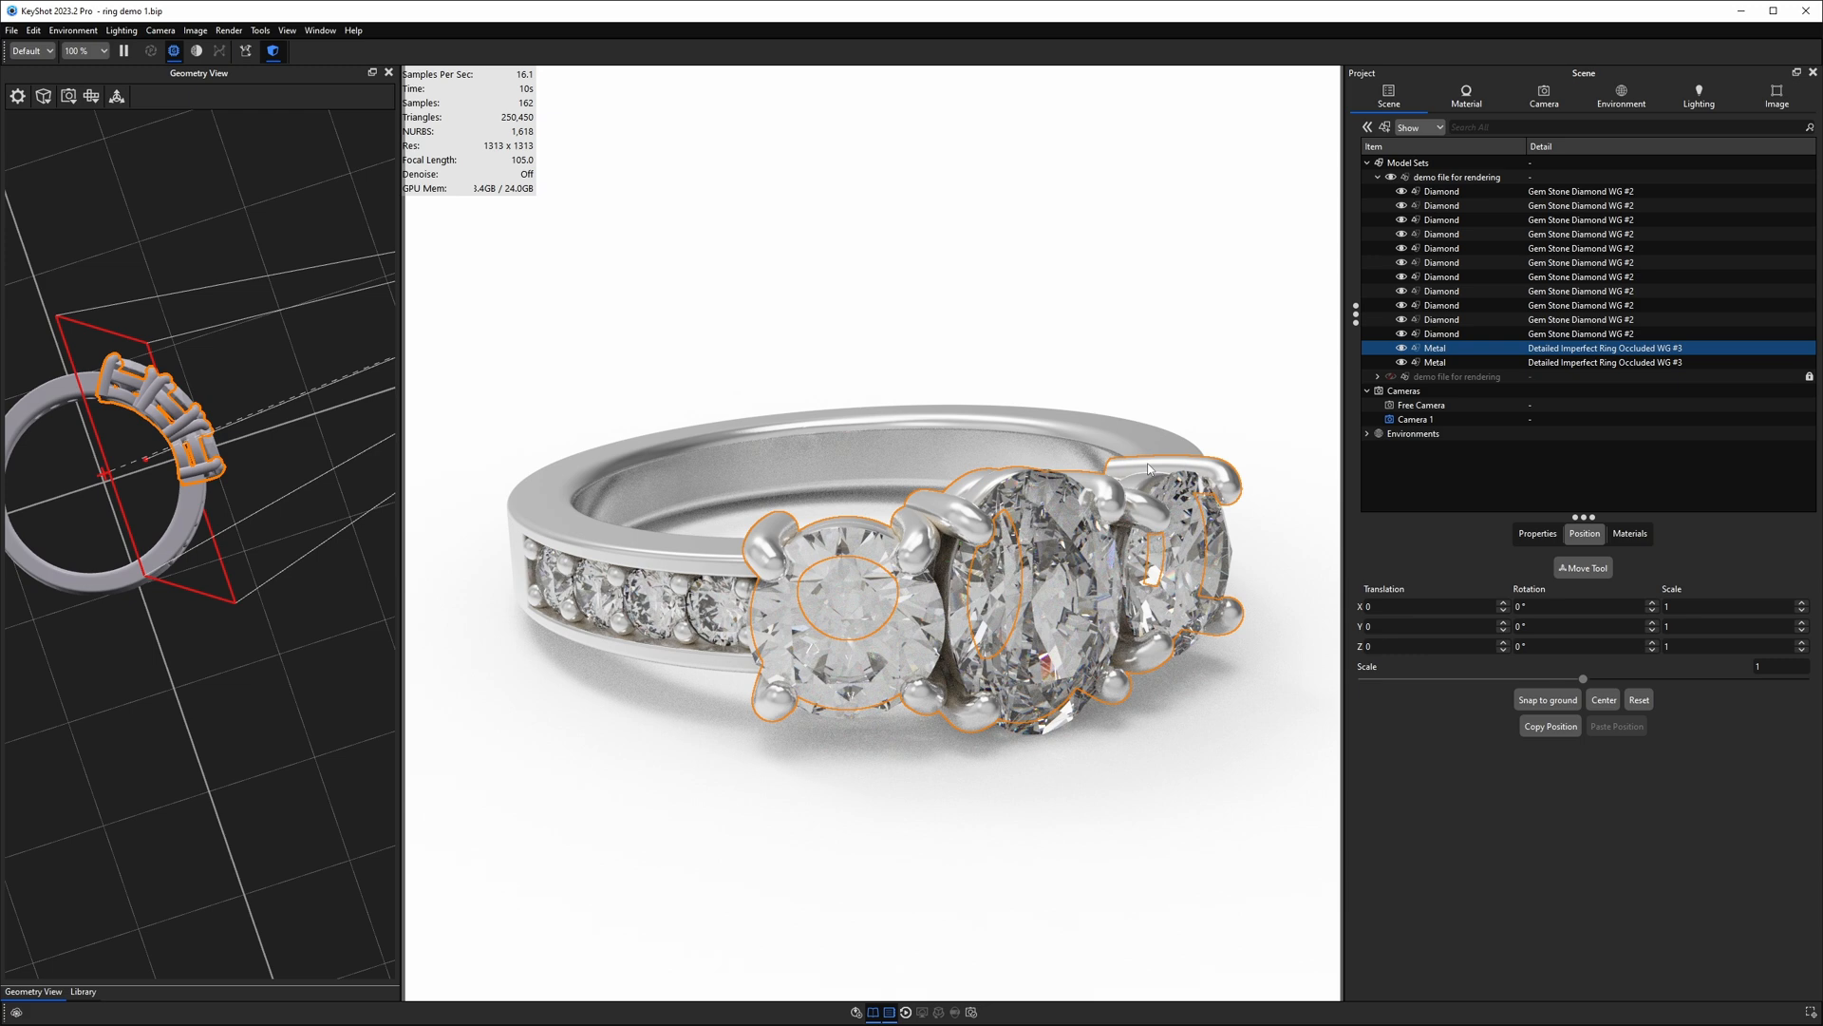
pyautogui.rightClick(1149, 468)
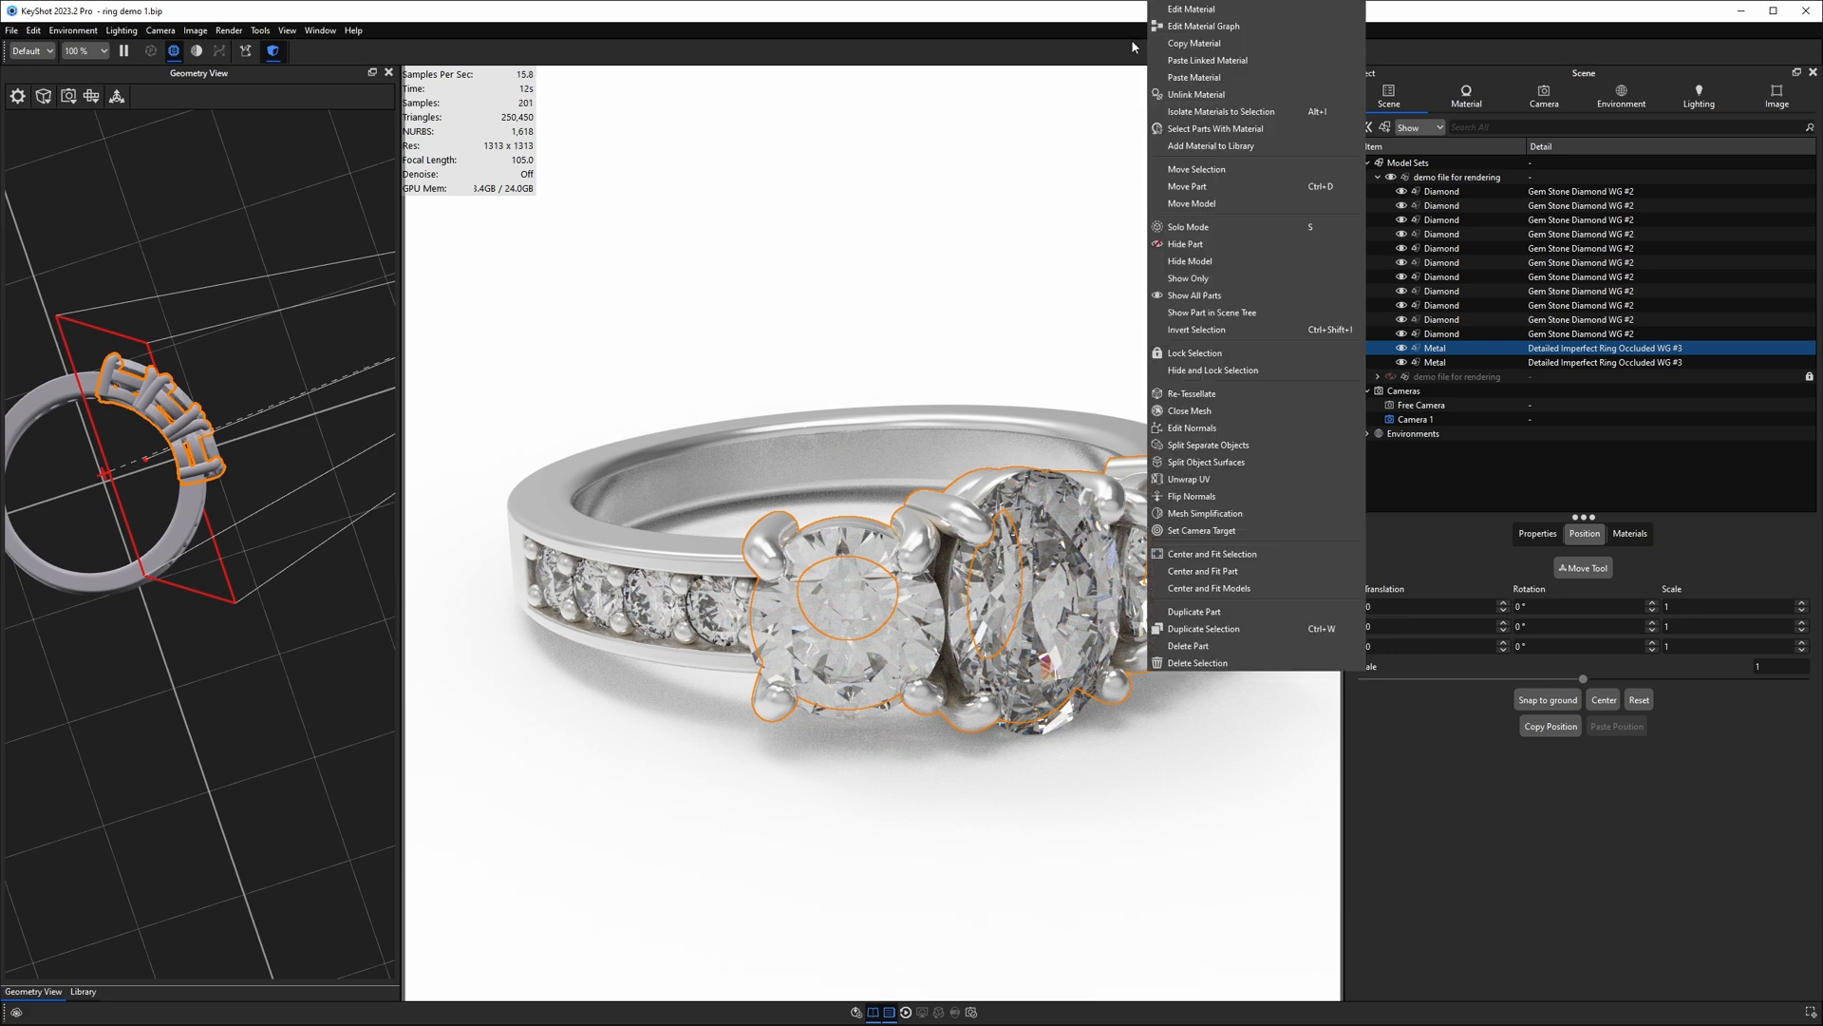
pyautogui.click(1179, 95)
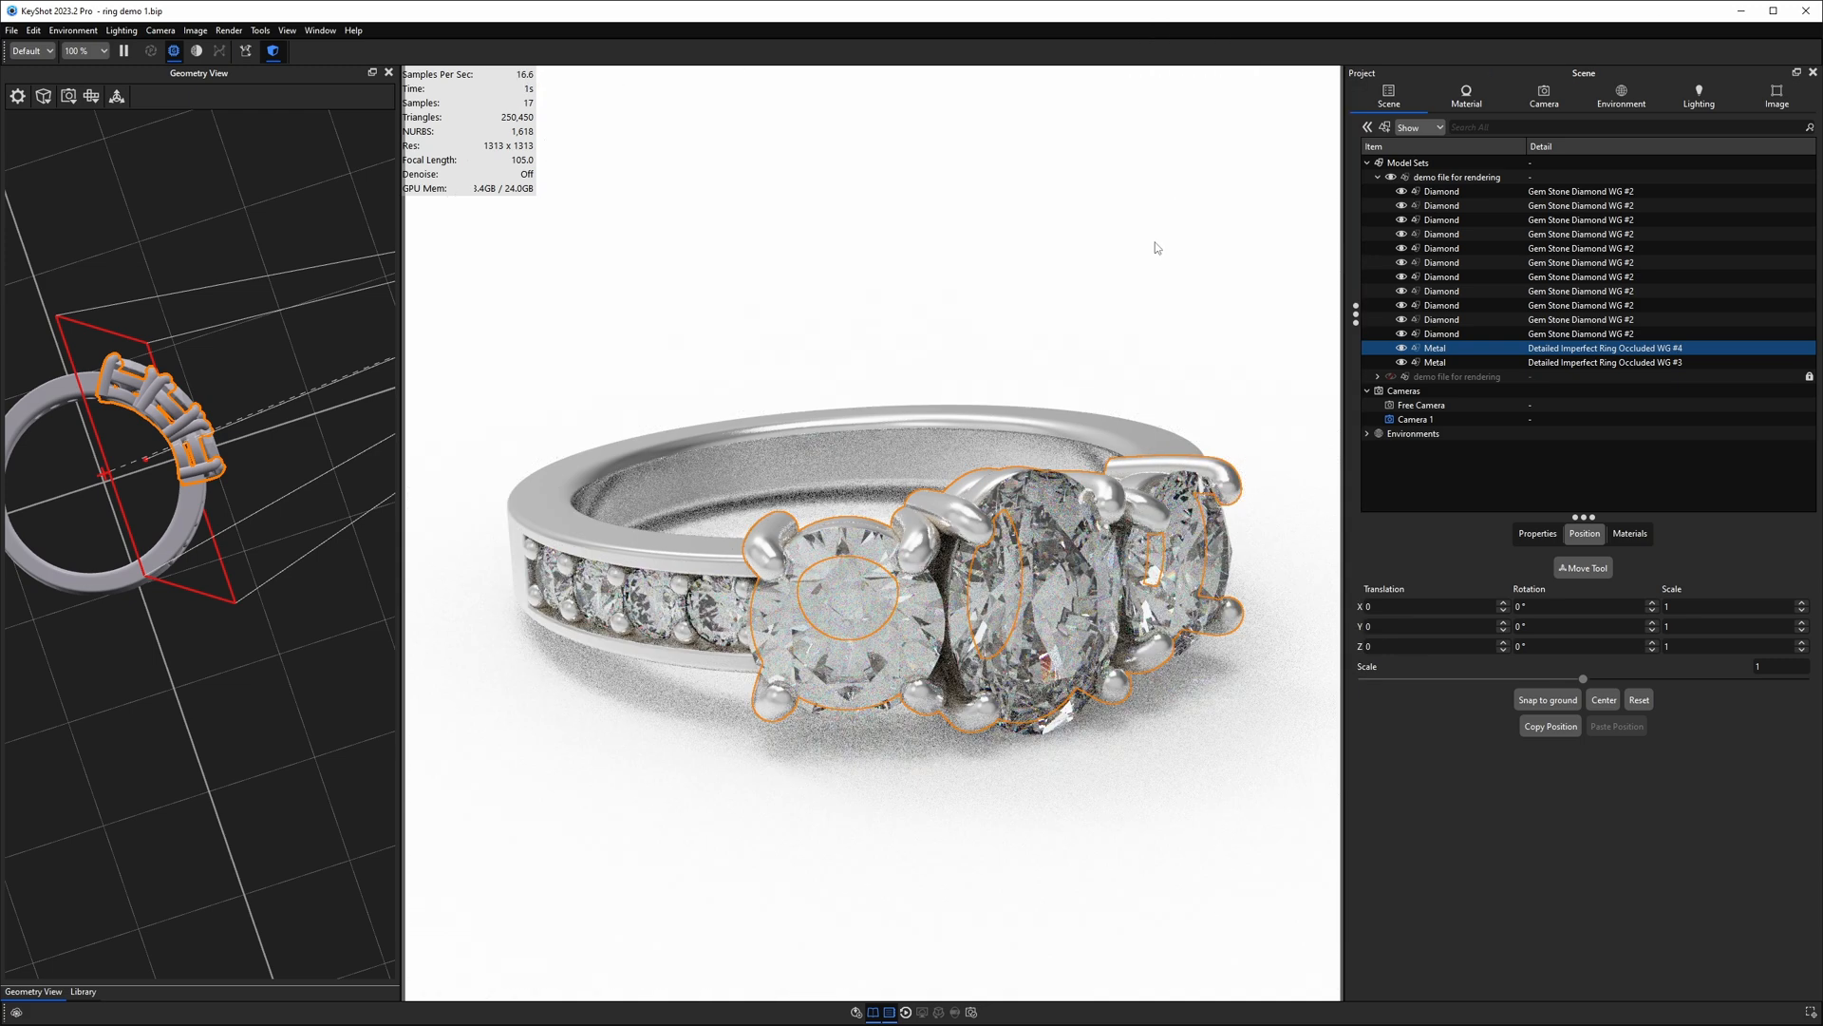
pyautogui.doubleClick(1138, 433)
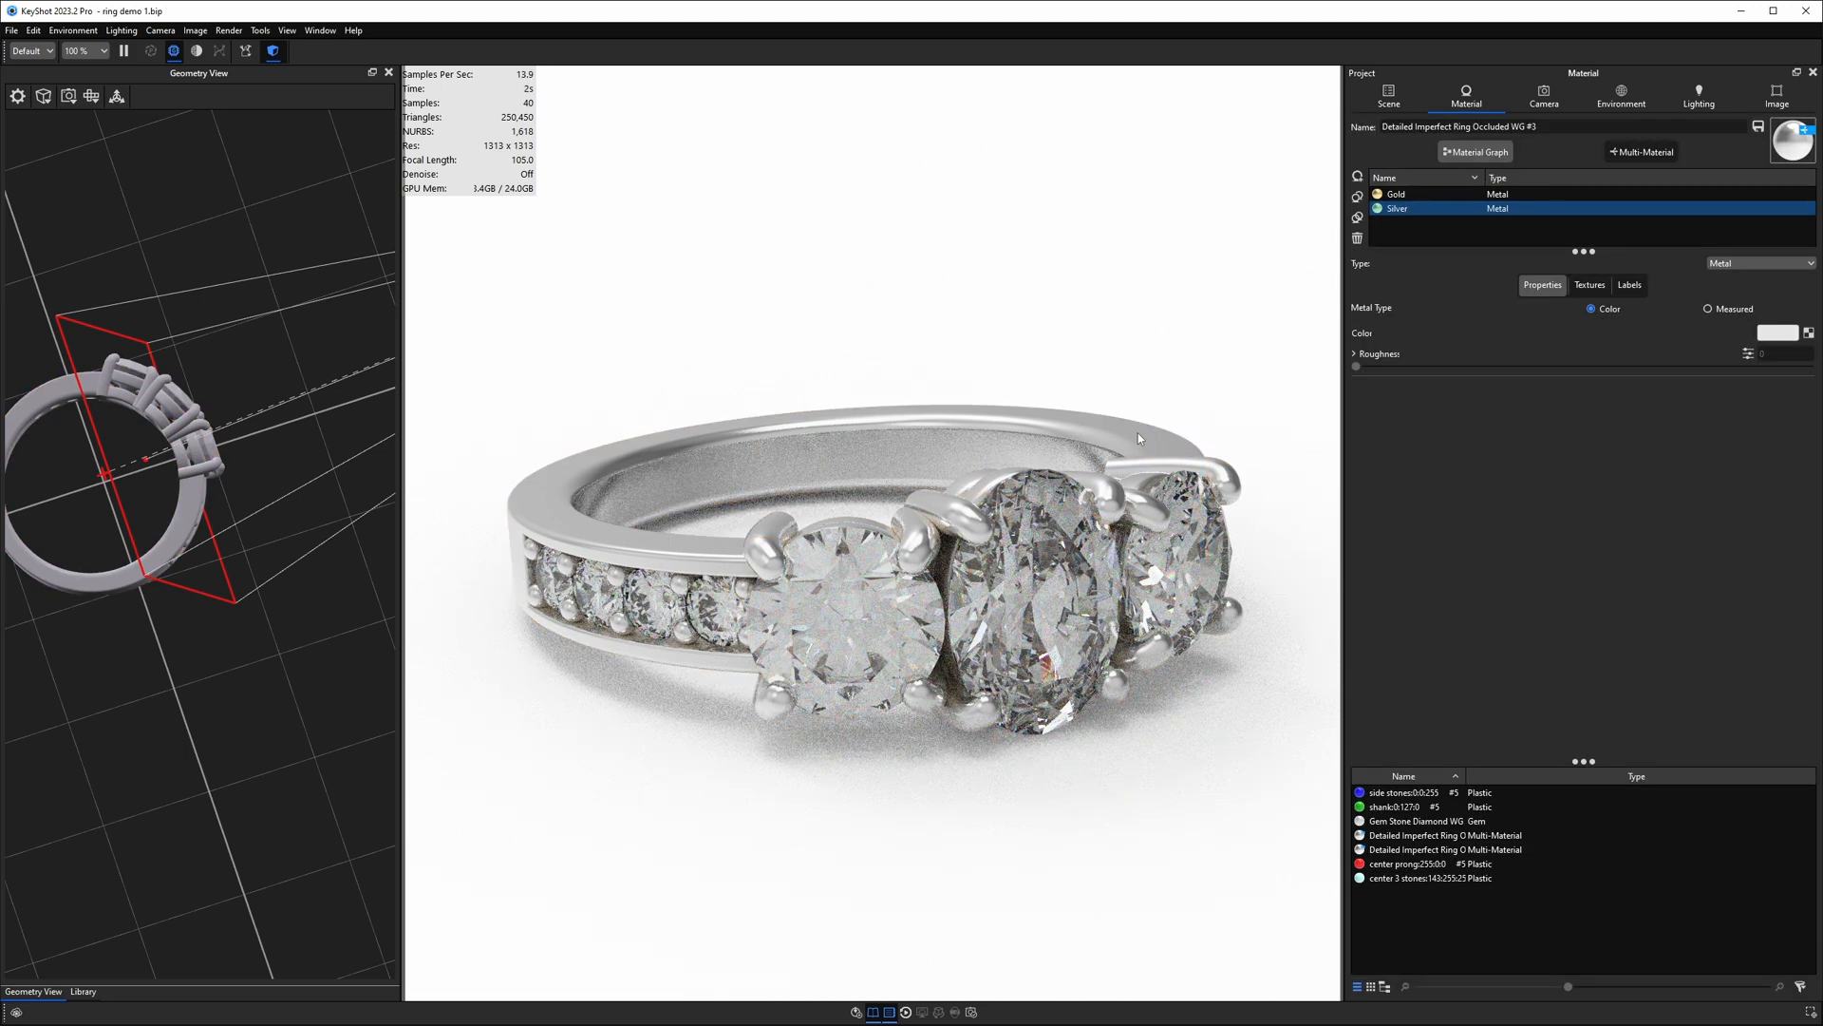
pyautogui.keyDown('shift'); pyautogui.click(1515, 197); pyautogui.keyUp('shift')
pyautogui.click(1432, 197)
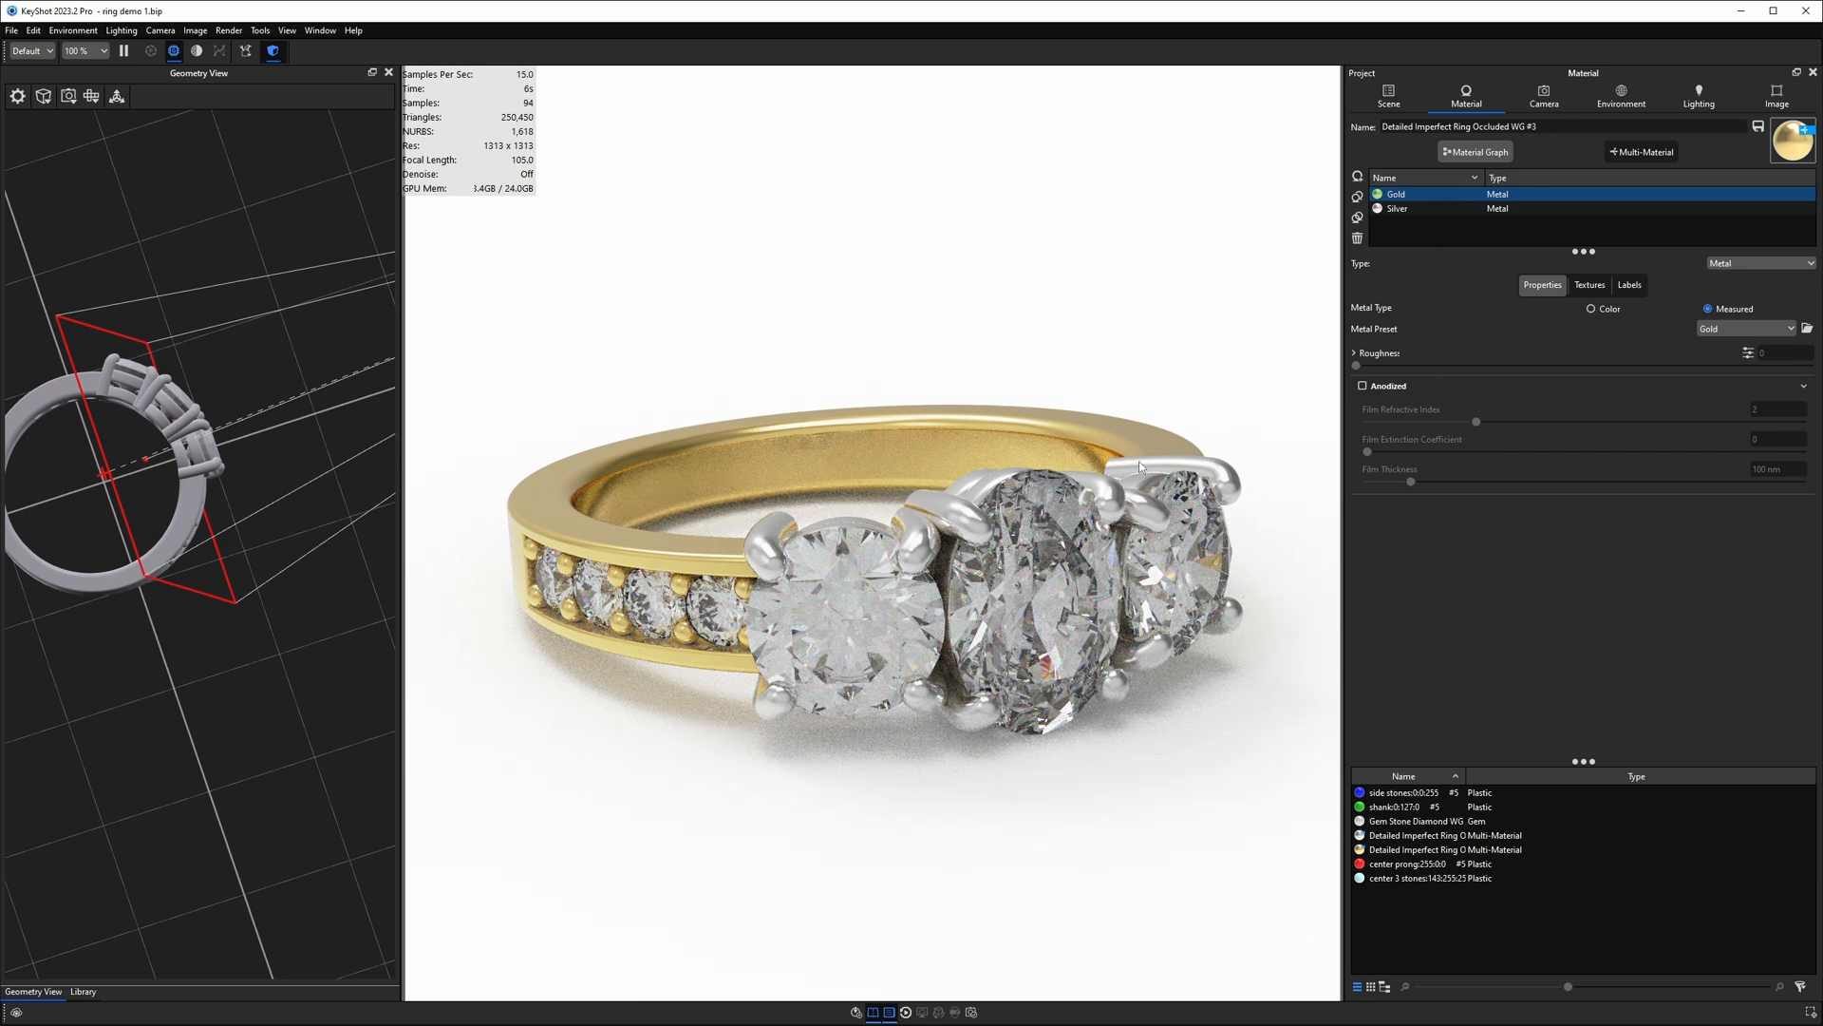
pyautogui.keyDown('shift'); pyautogui.click(1419, 207); pyautogui.keyUp('shift')
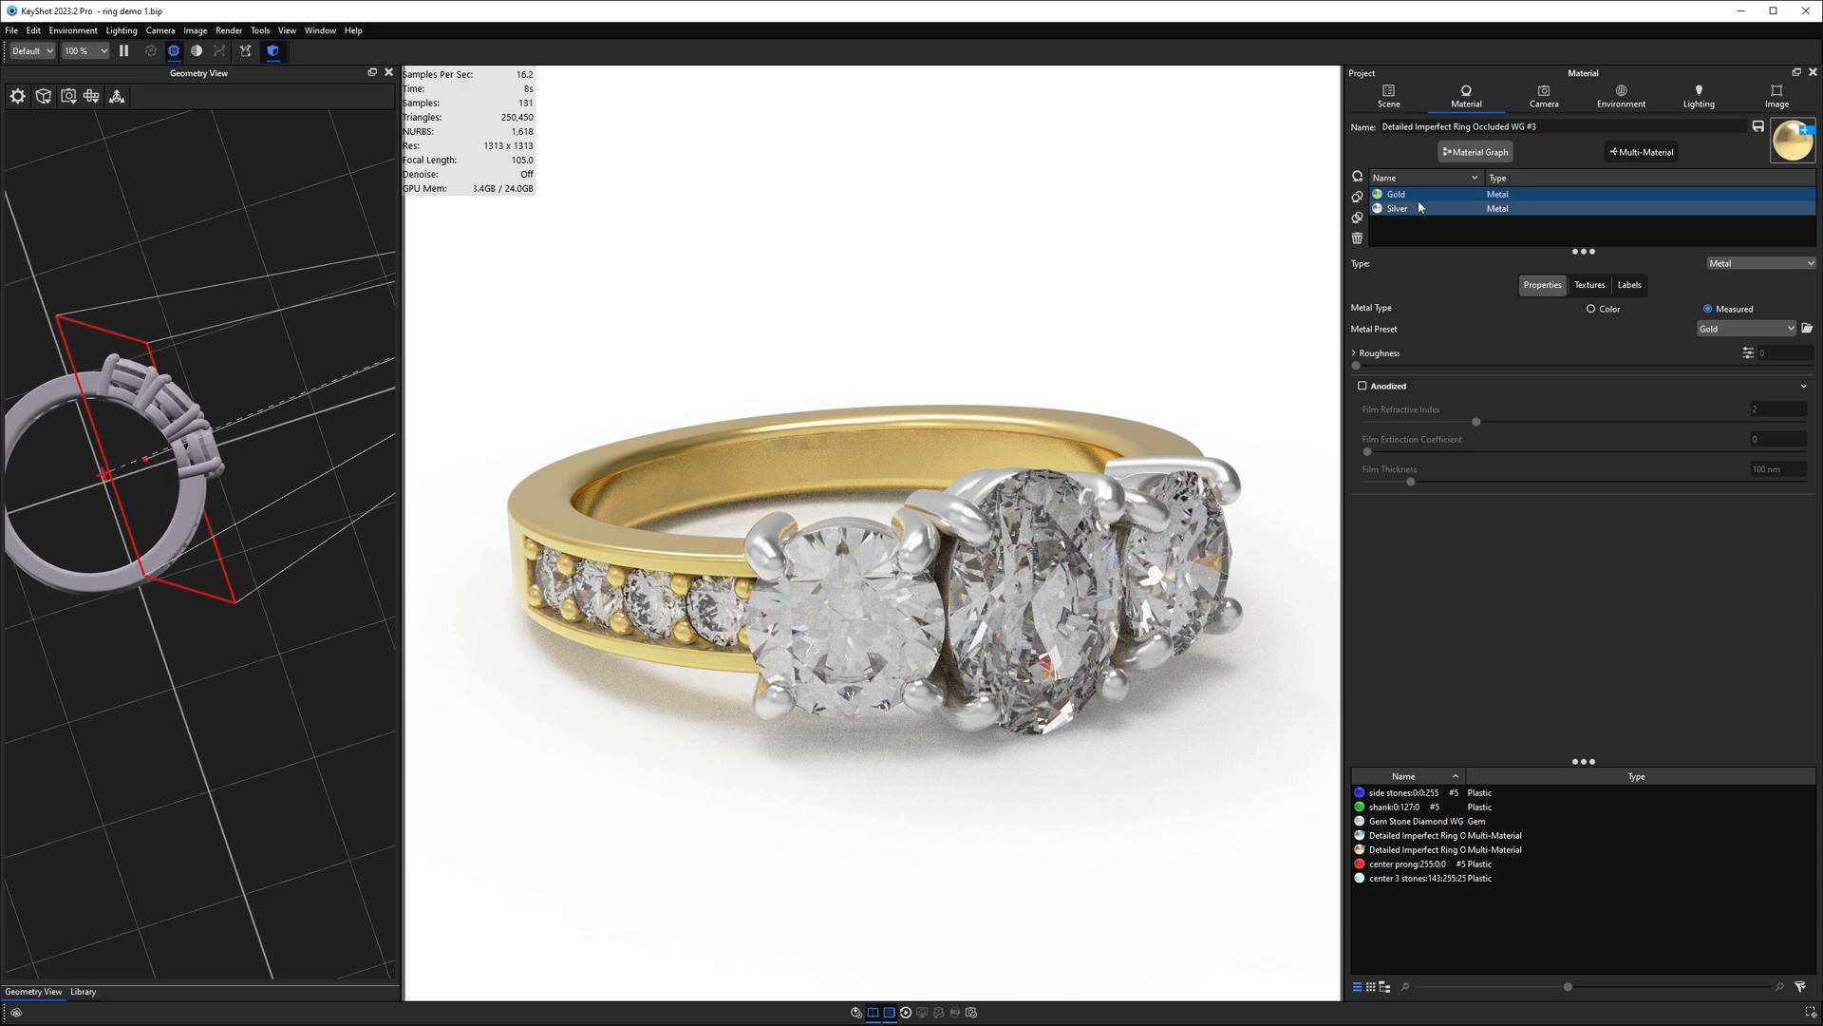
# Step: Add a new environment to the scene and turn off the Photographic style's Background Color
pyautogui.click(1623, 96)
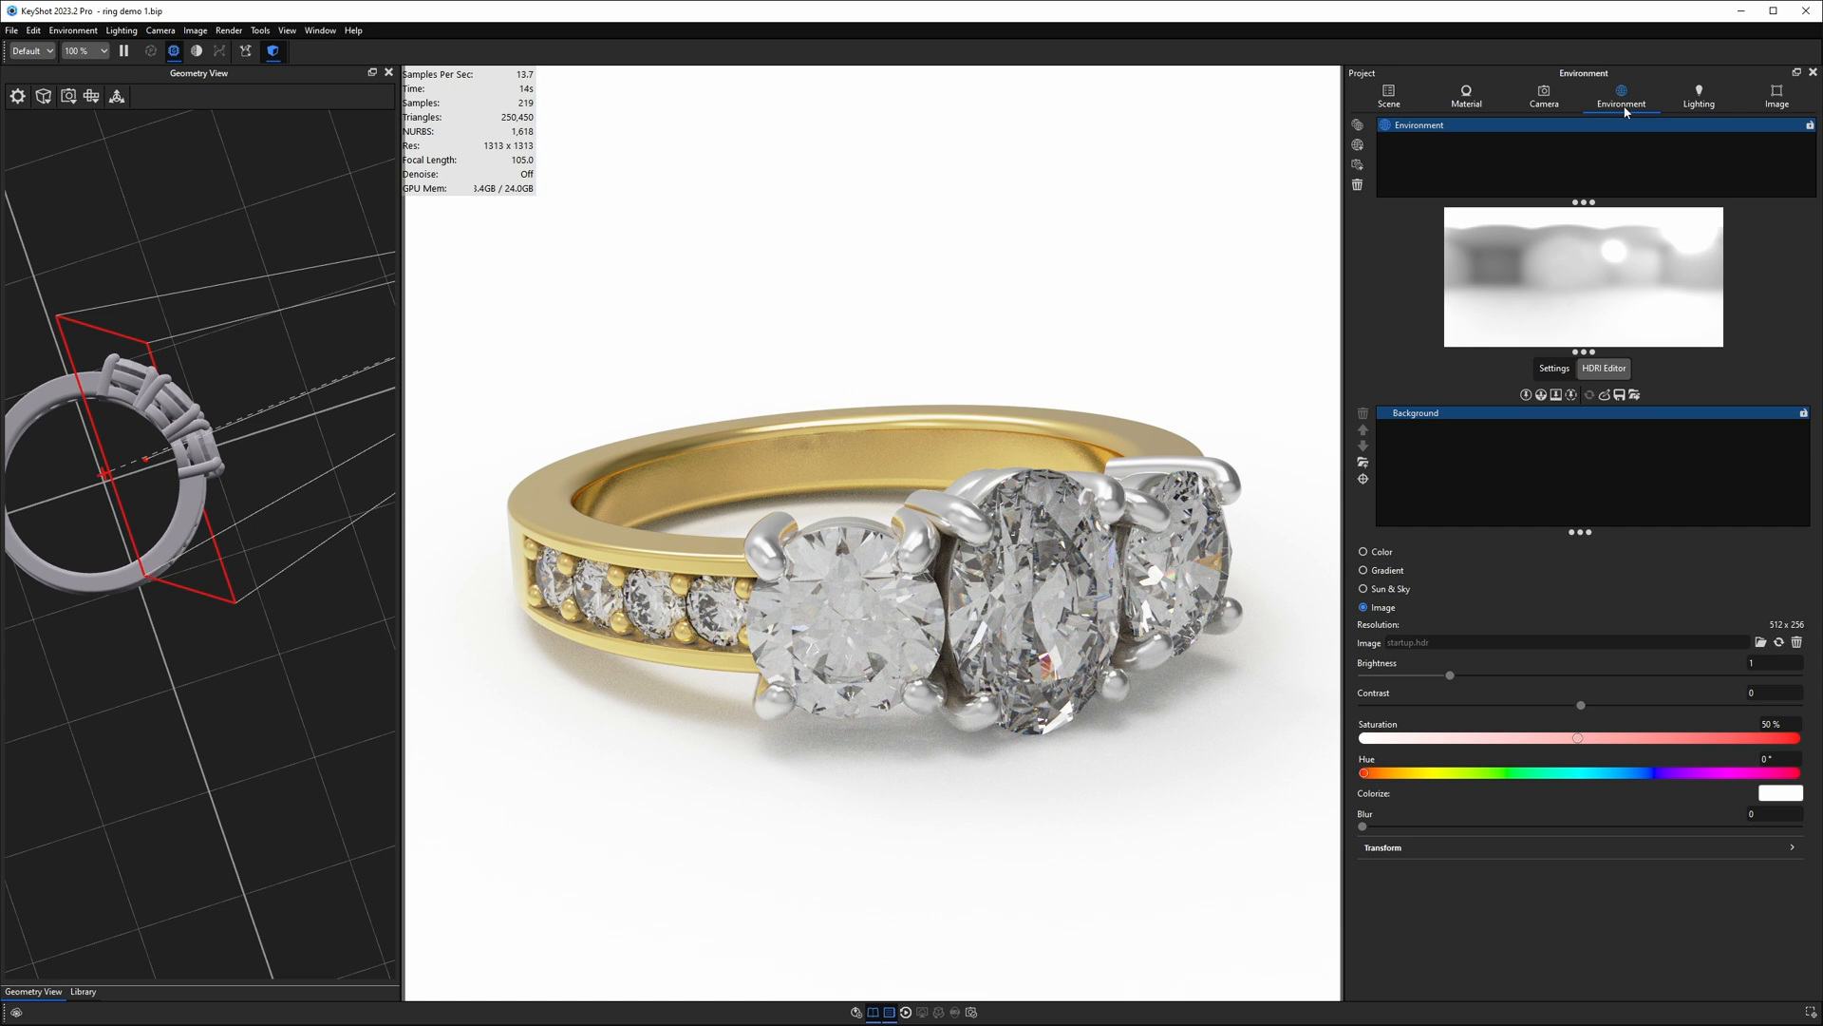
pyautogui.click(1358, 147)
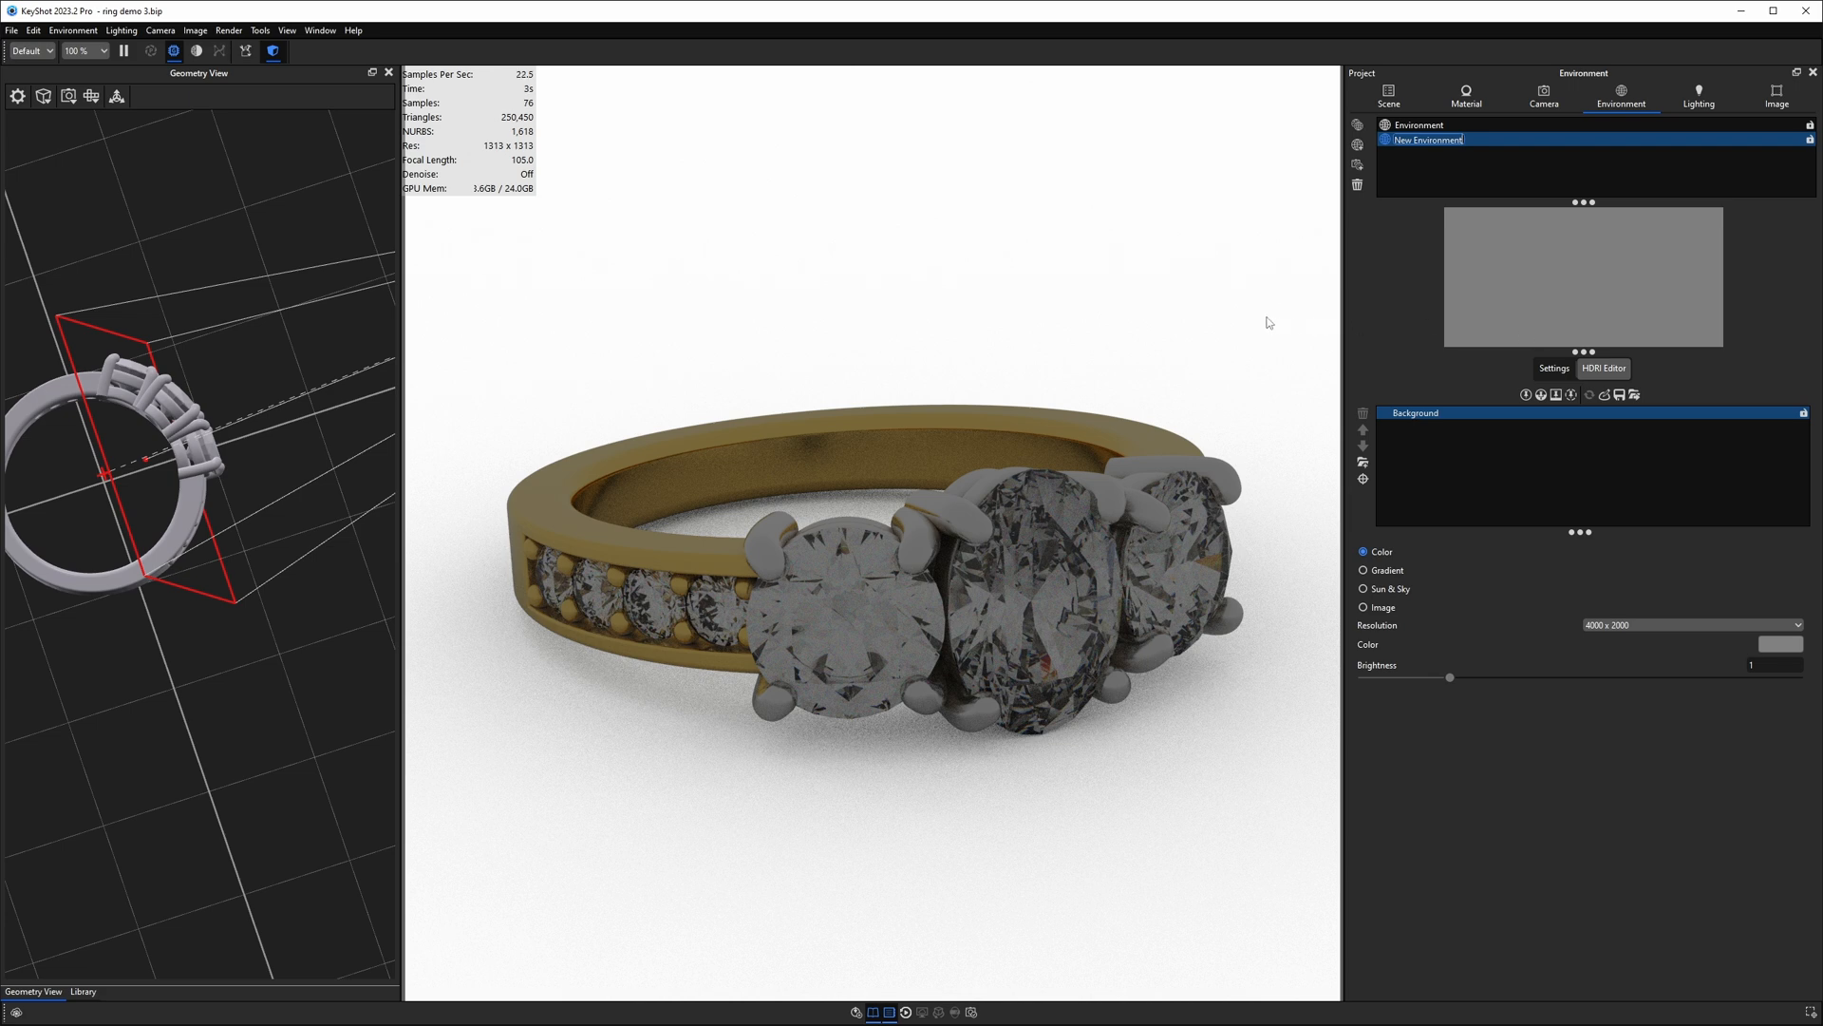
pyautogui.click(1778, 99)
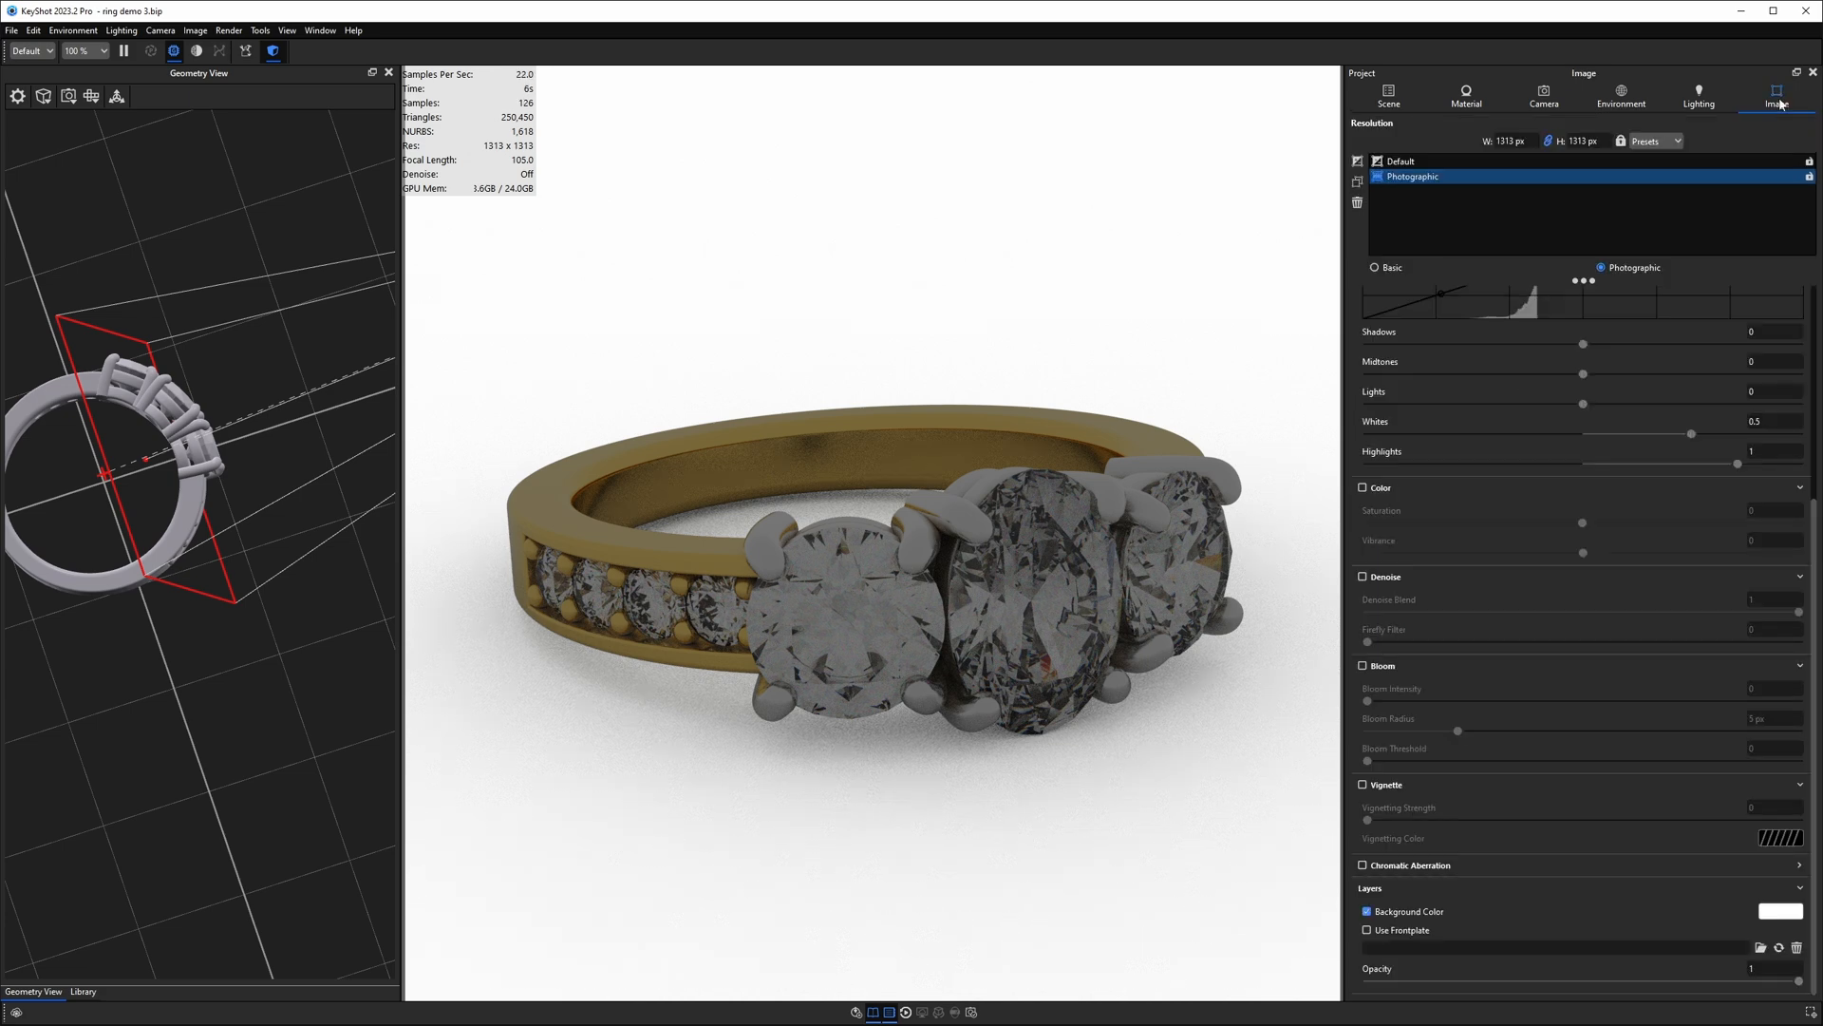
pyautogui.click(1367, 912)
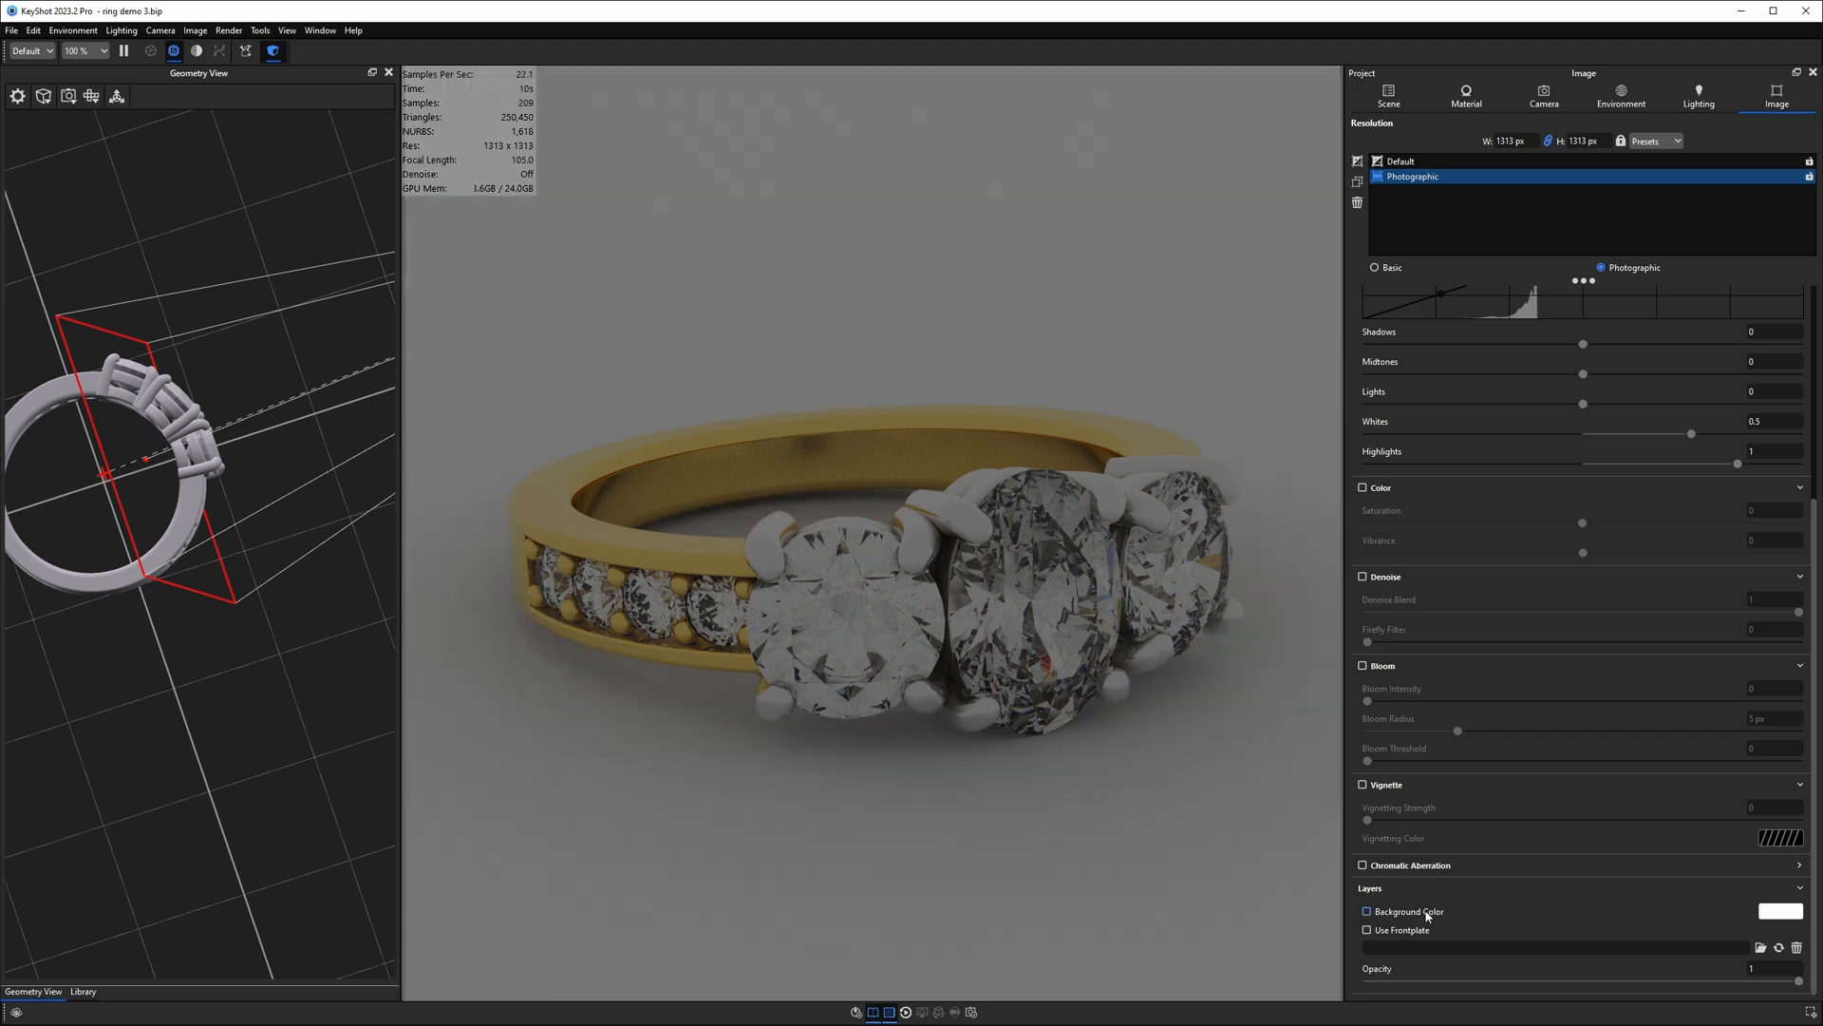
# Step: Add a round pin to the new environment and position it at azimuth -148.125° and elevation -15°
pyautogui.click(1622, 95)
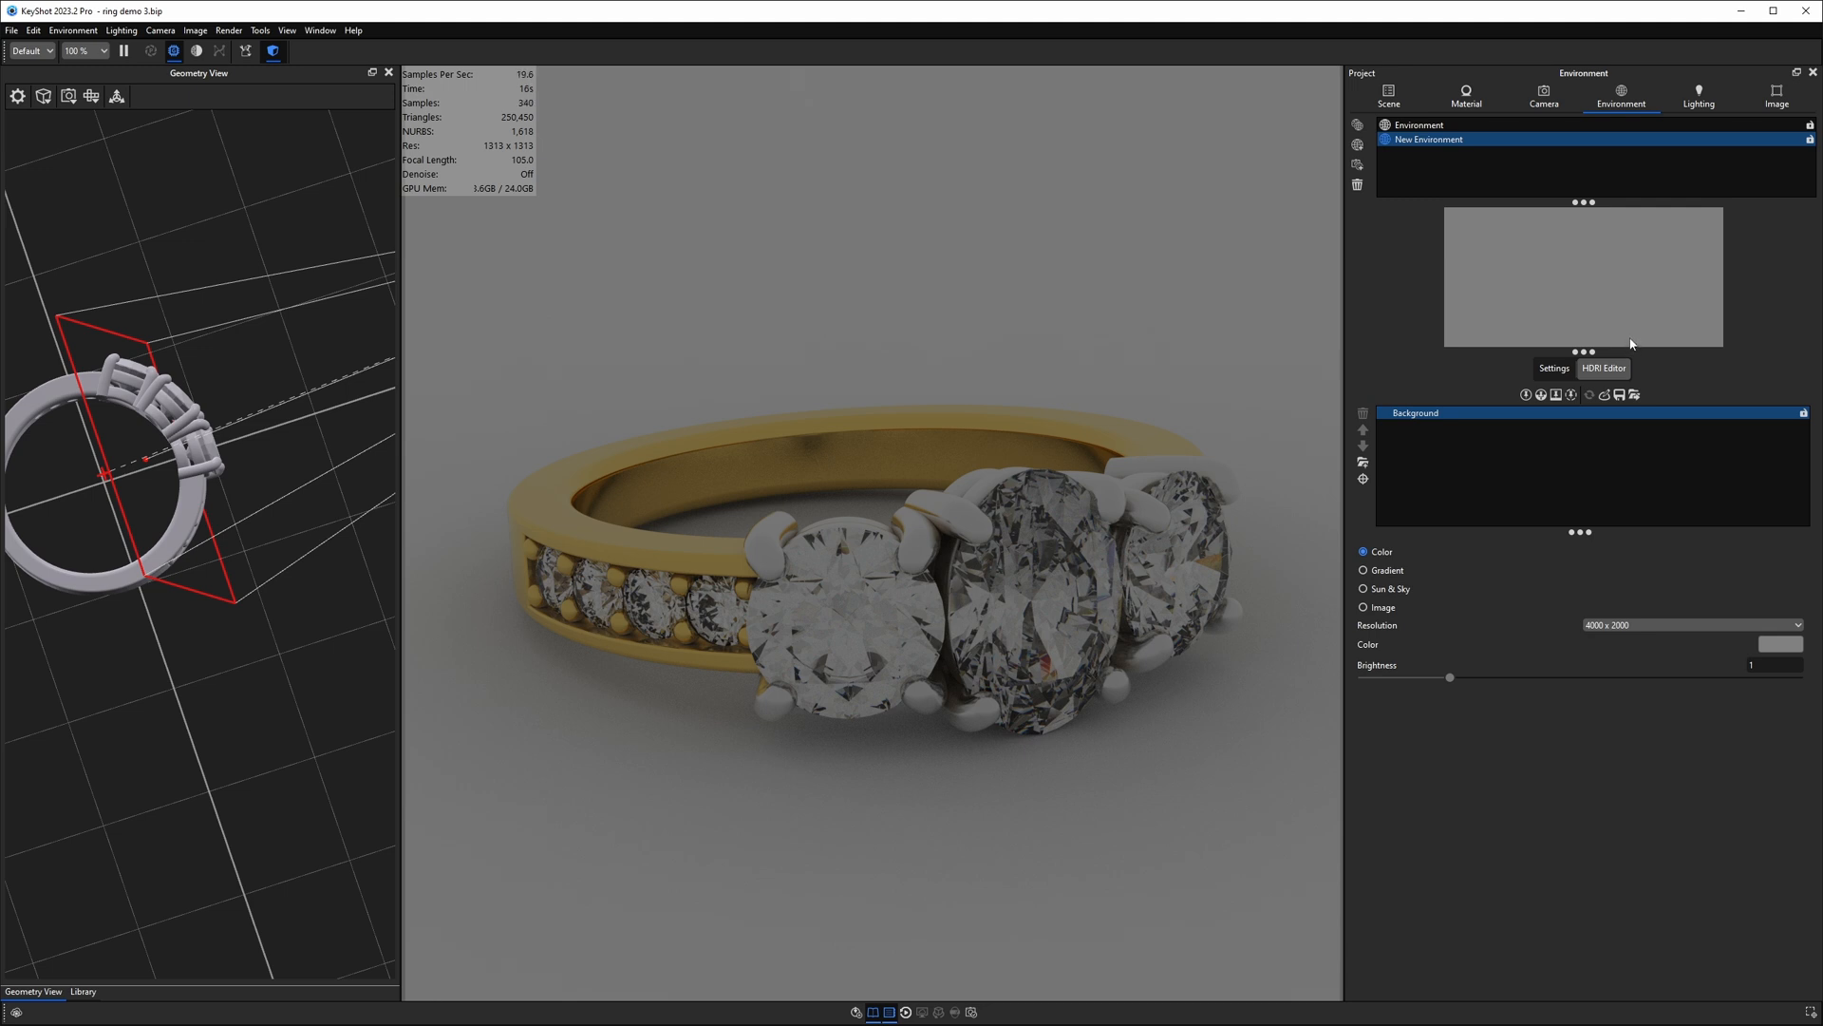
pyautogui.click(1526, 397)
pyautogui.moveTo(1546, 286); pyautogui.dragTo(1470, 291)
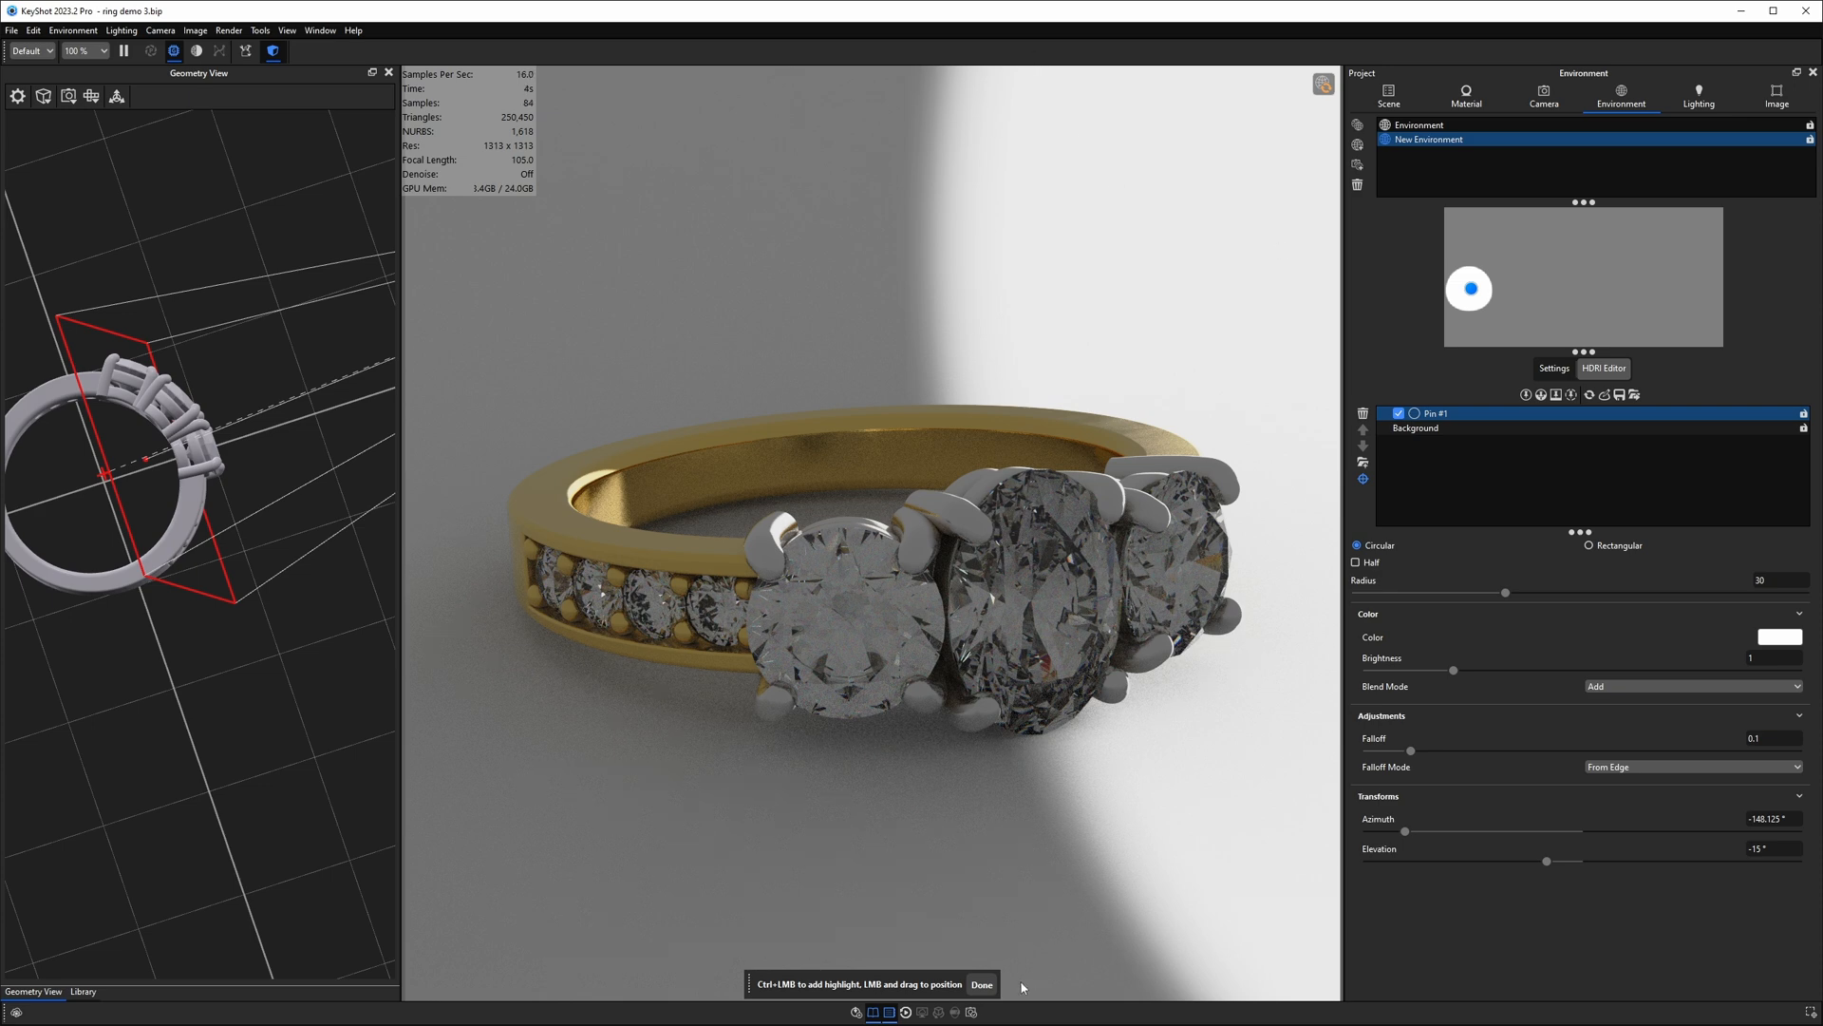
pyautogui.click(982, 983)
# Step: Set the new environment's background to a solid white color, hex FFFFFF
pyautogui.click(1554, 370)
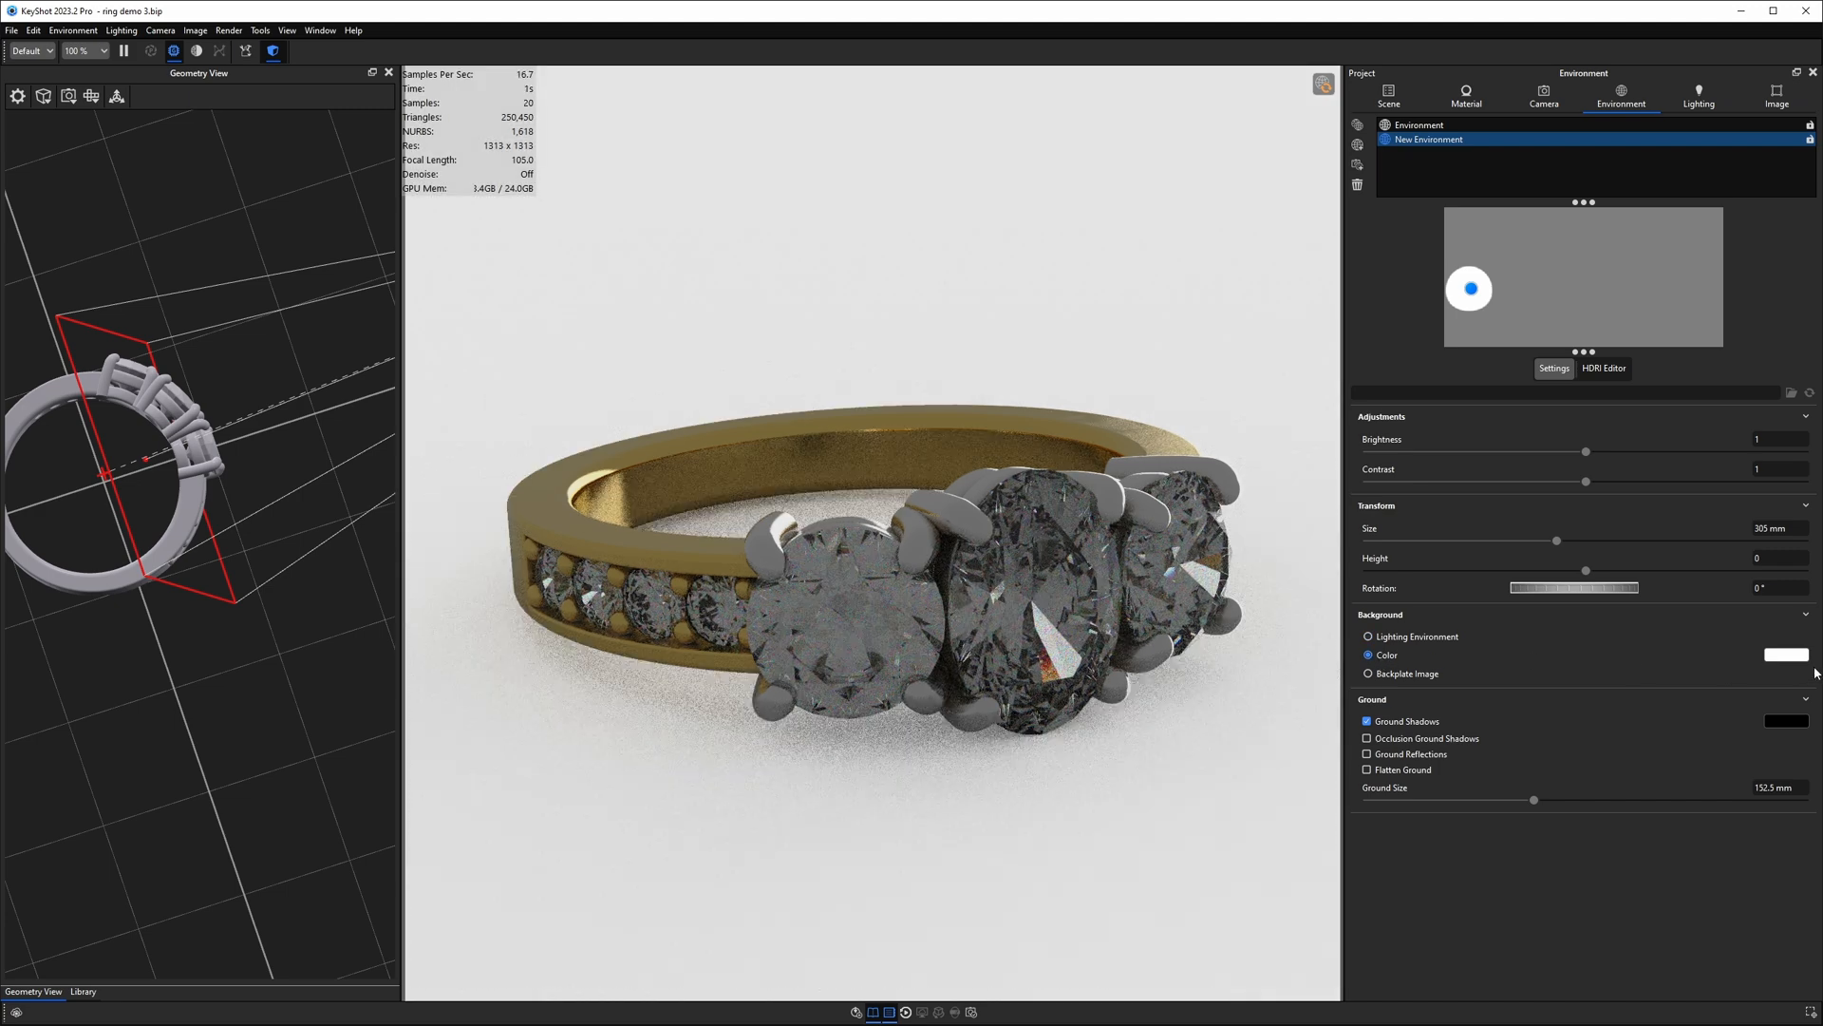
pyautogui.click(1786, 654)
pyautogui.click(1567, 581)
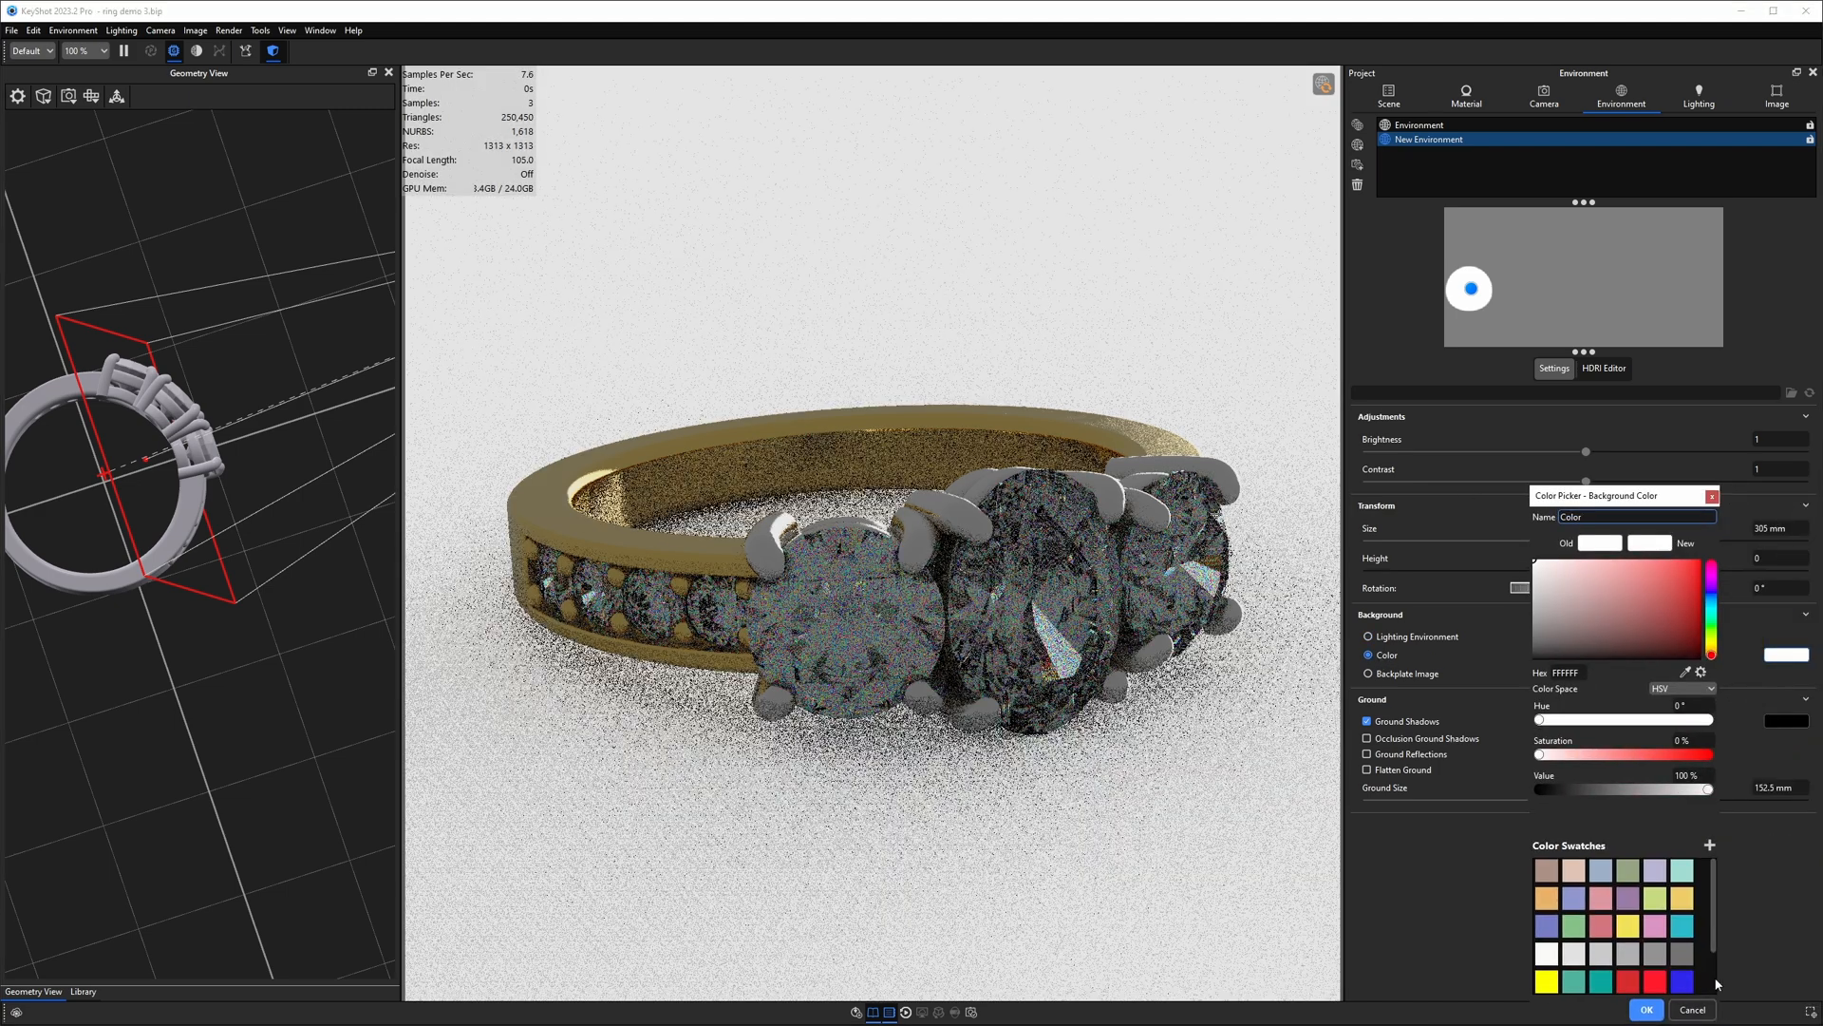
pyautogui.click(1646, 1009)
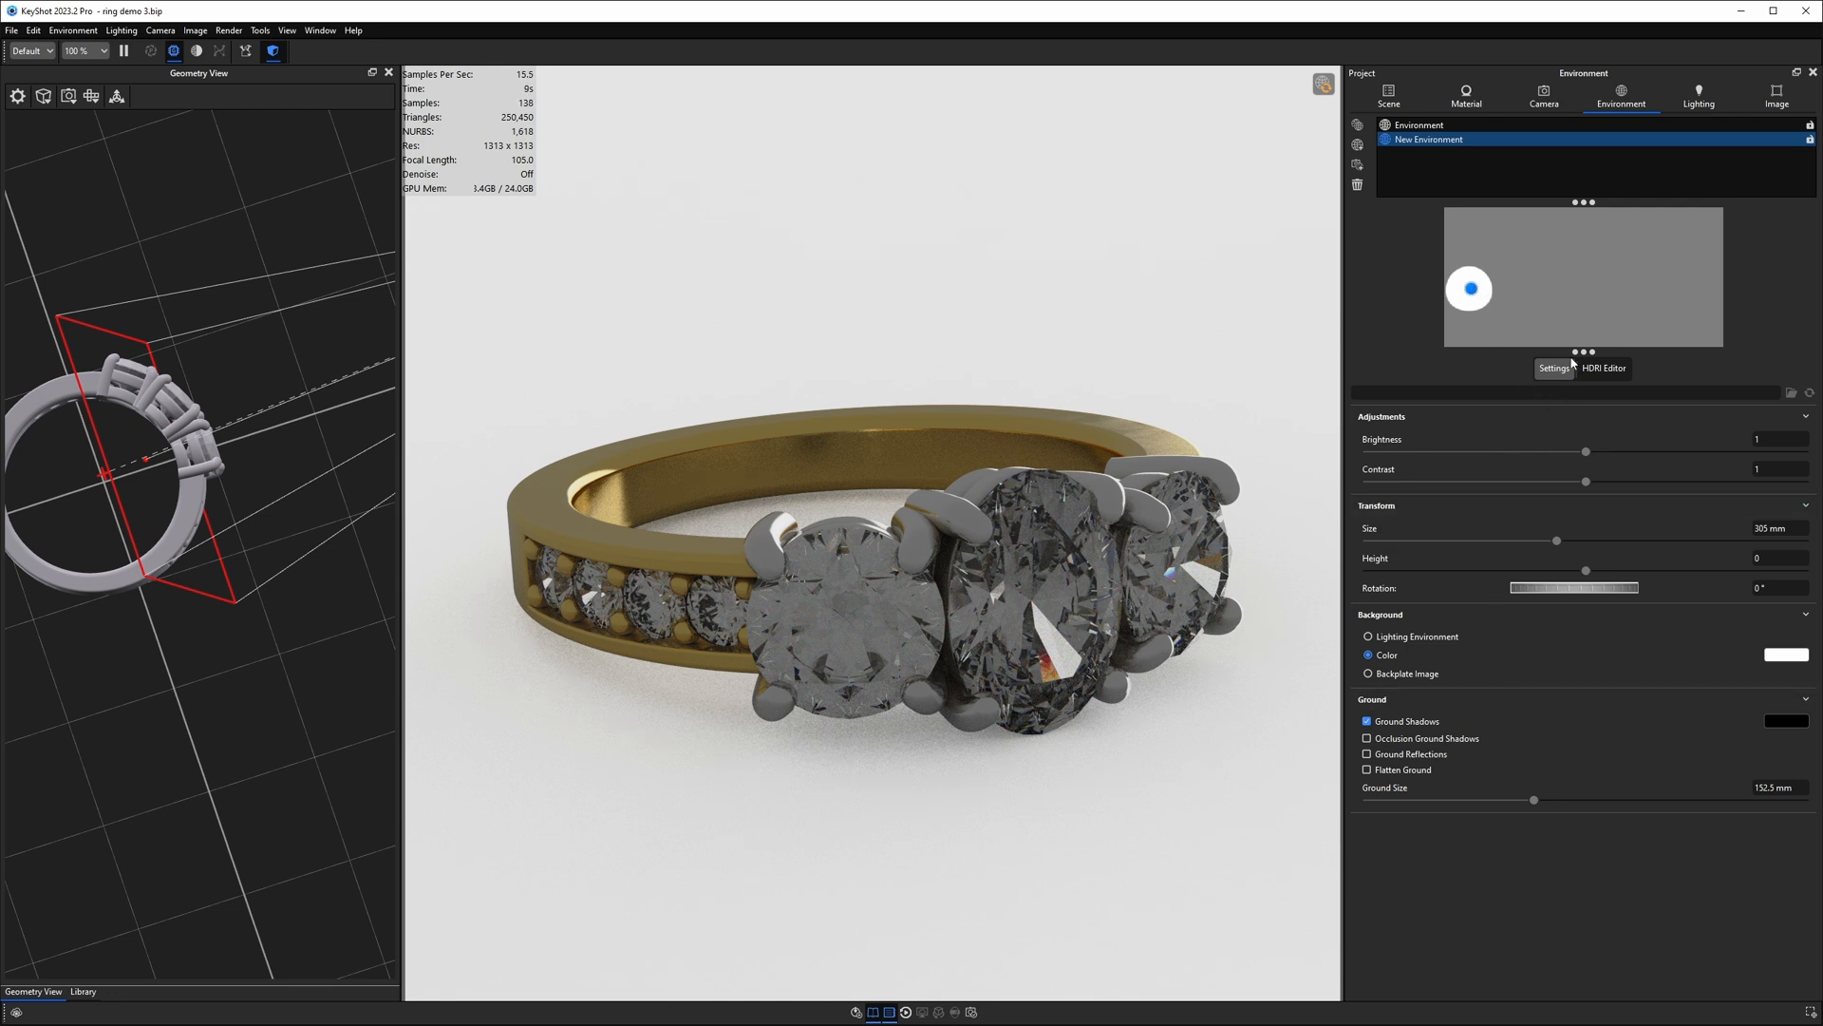
# Step: Delete the round pin and change the HDRI background layer's type to Gradient
pyautogui.click(1604, 370)
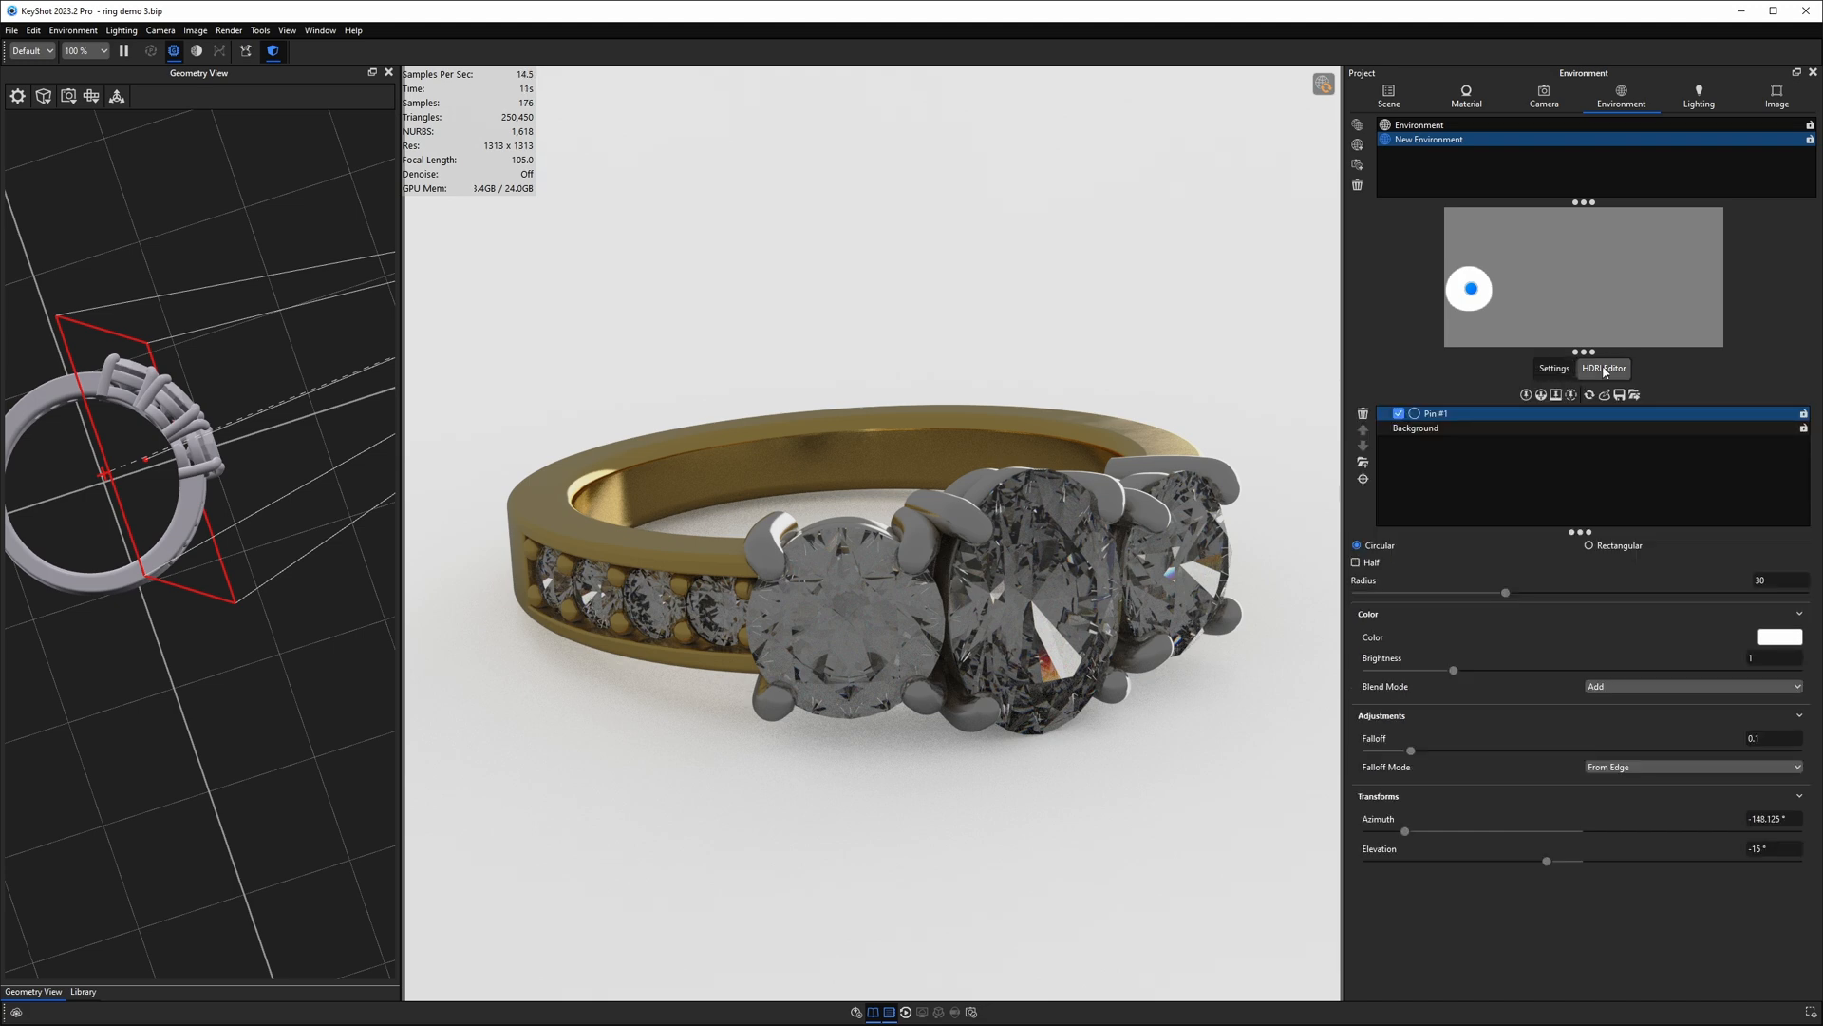
pyautogui.press('Delete')
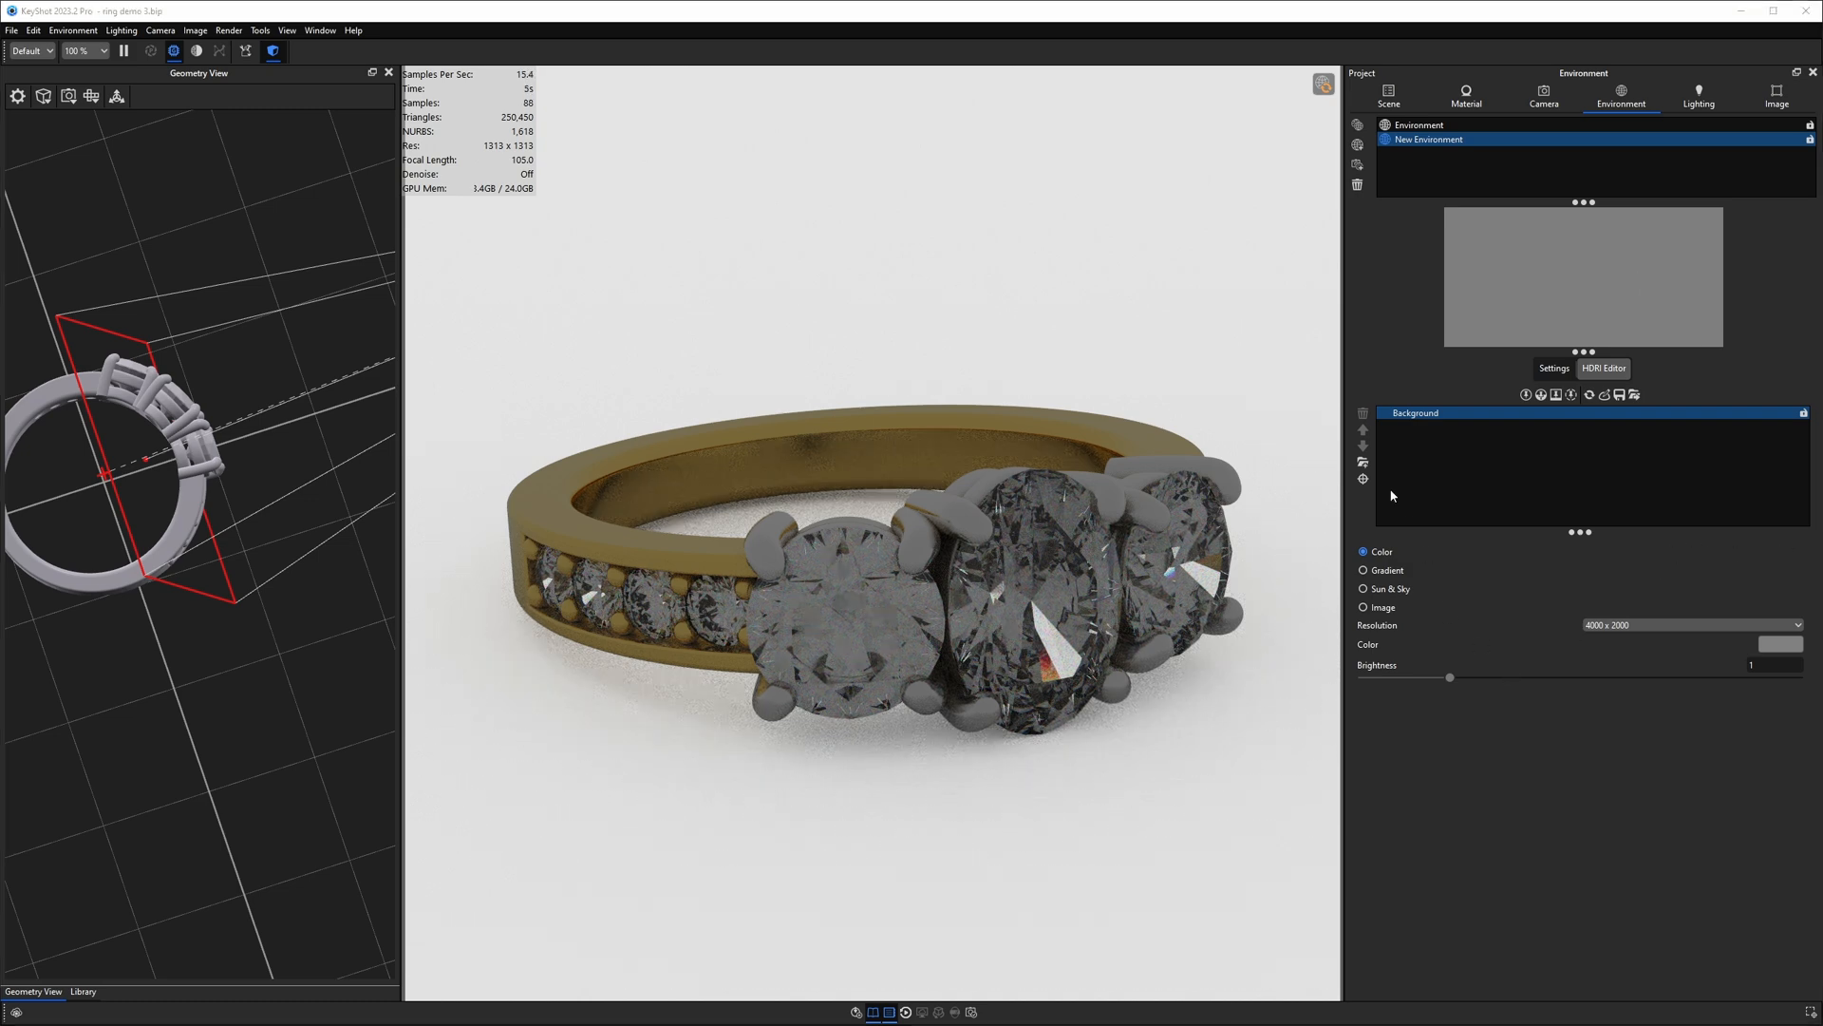
pyautogui.click(1409, 416)
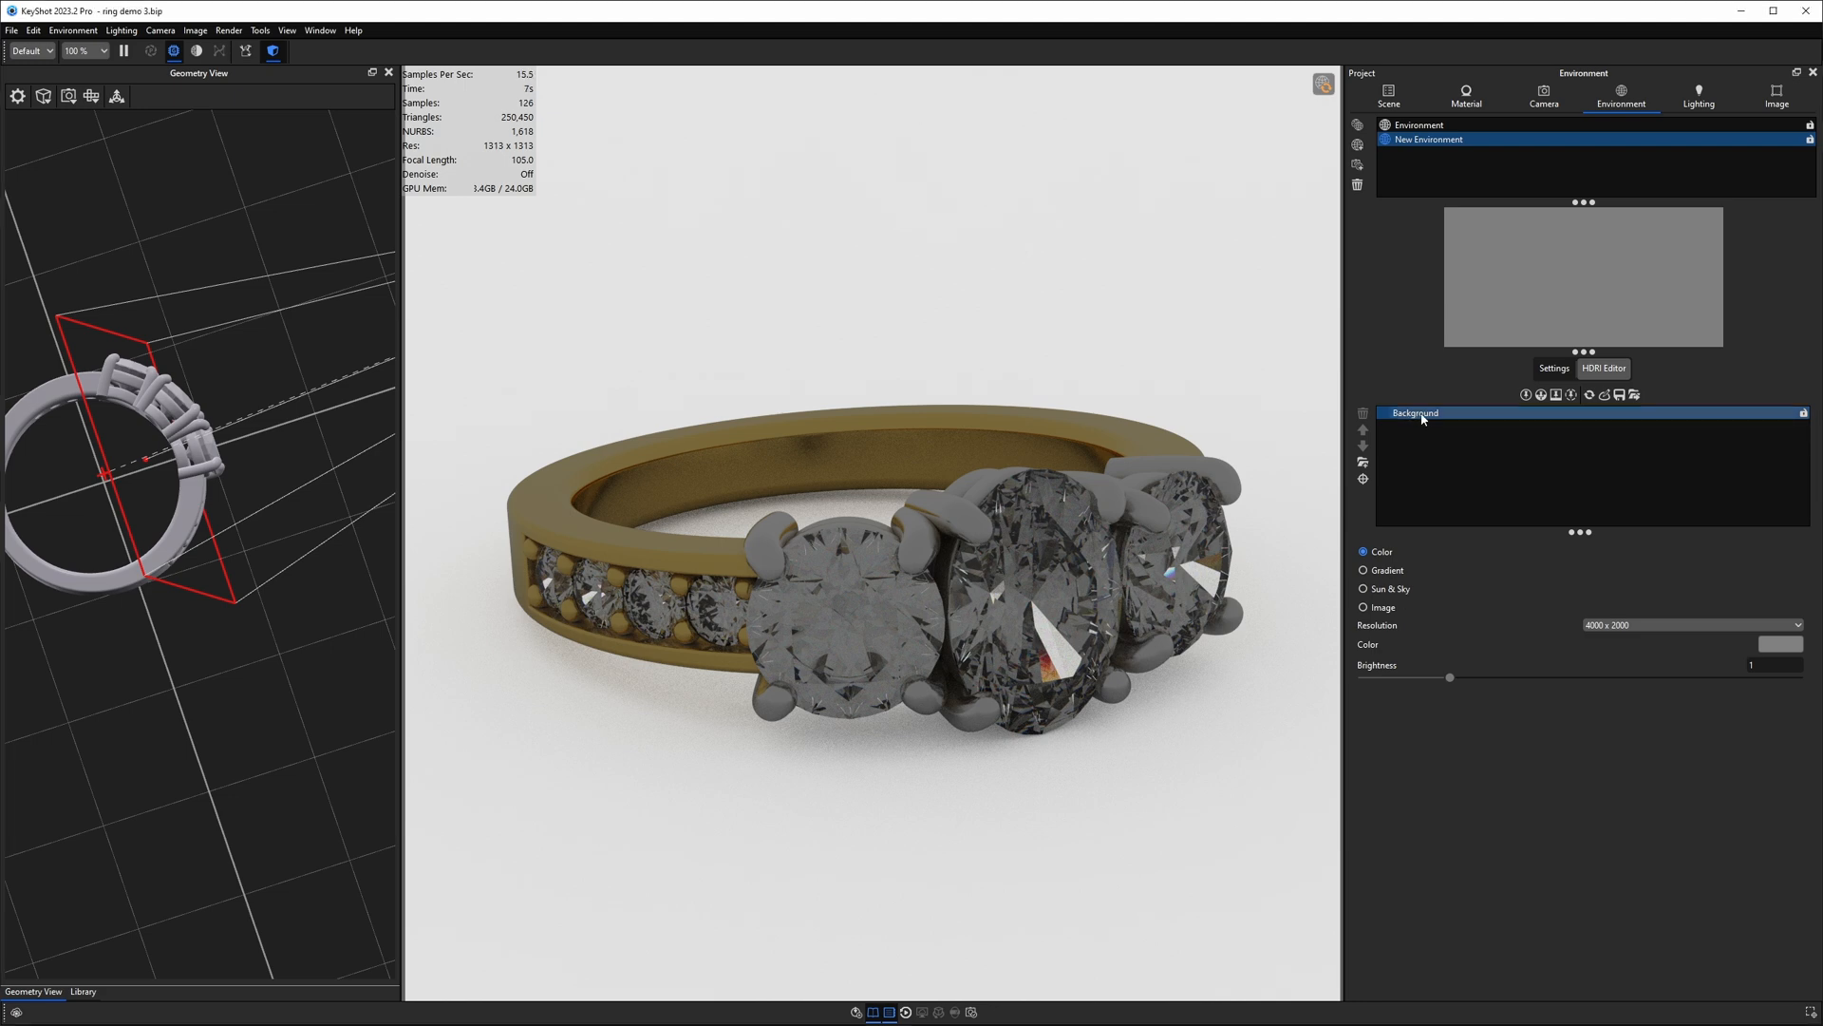
pyautogui.click(1392, 573)
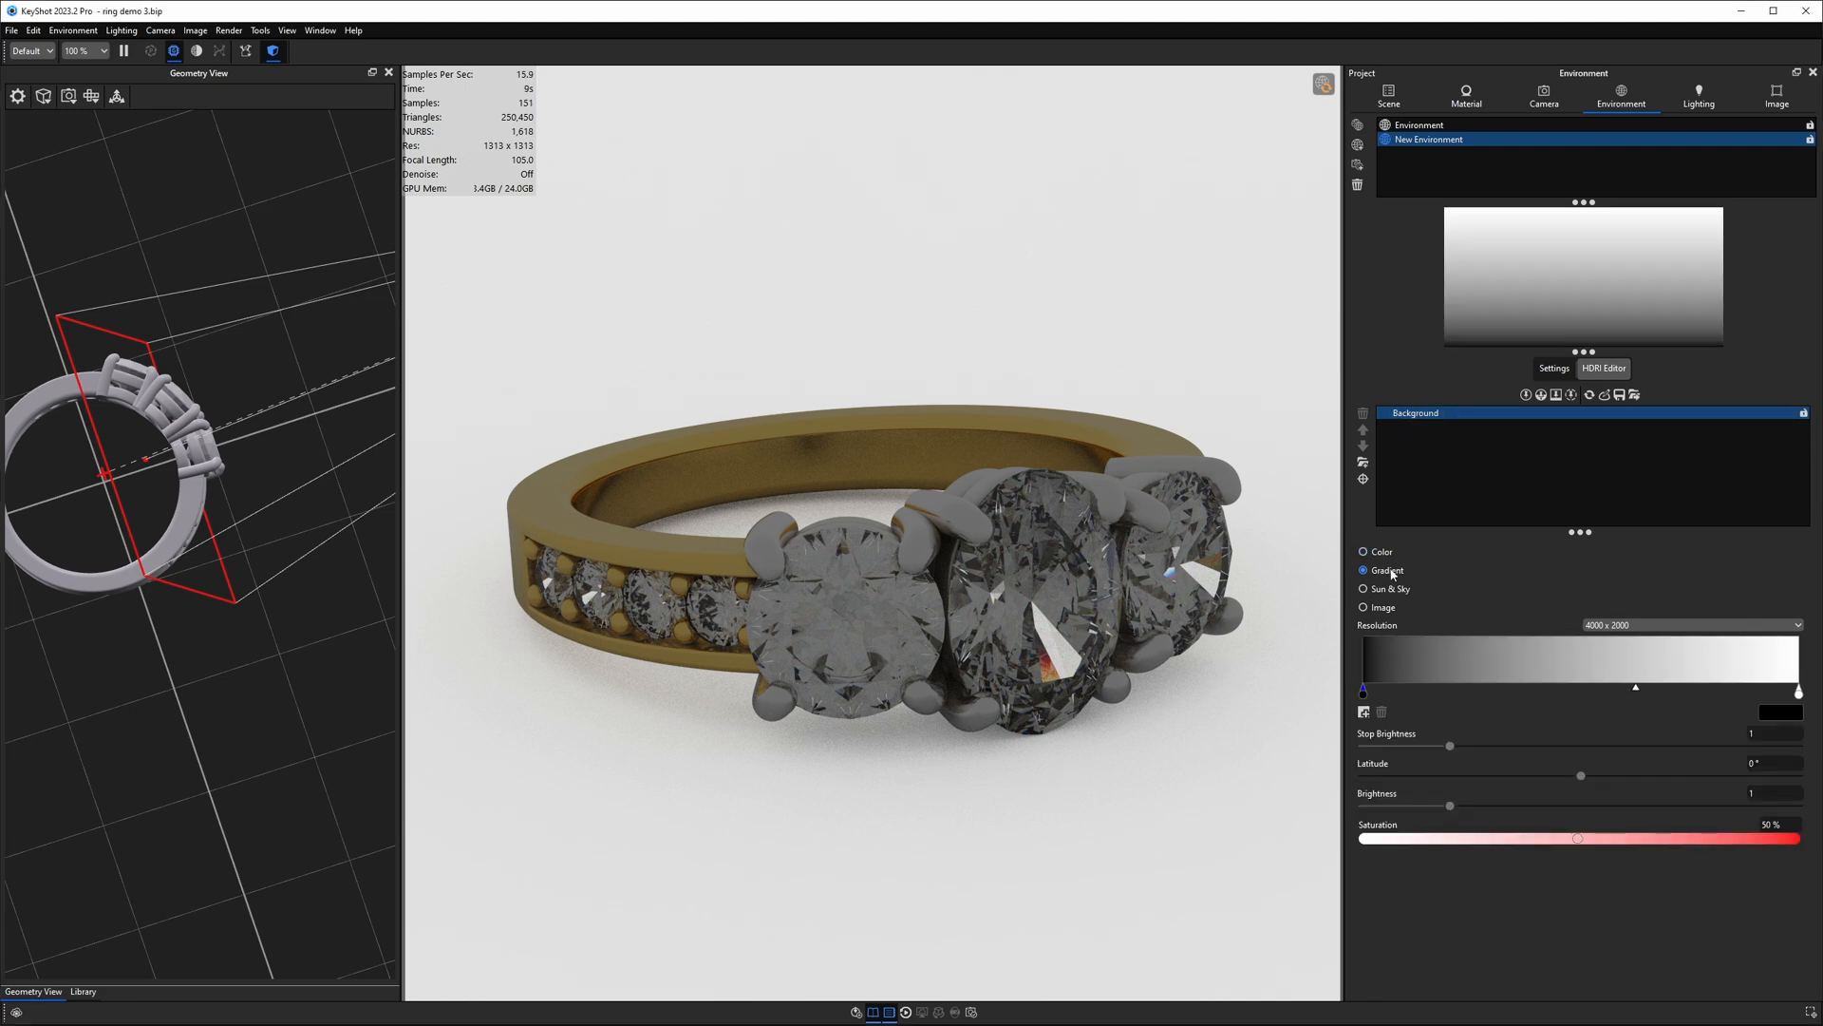
# Step: Move the gradient's black stop near the middle and add a white stop at latitude -88.235°
pyautogui.moveTo(1365, 691); pyautogui.dragTo(1569, 697)
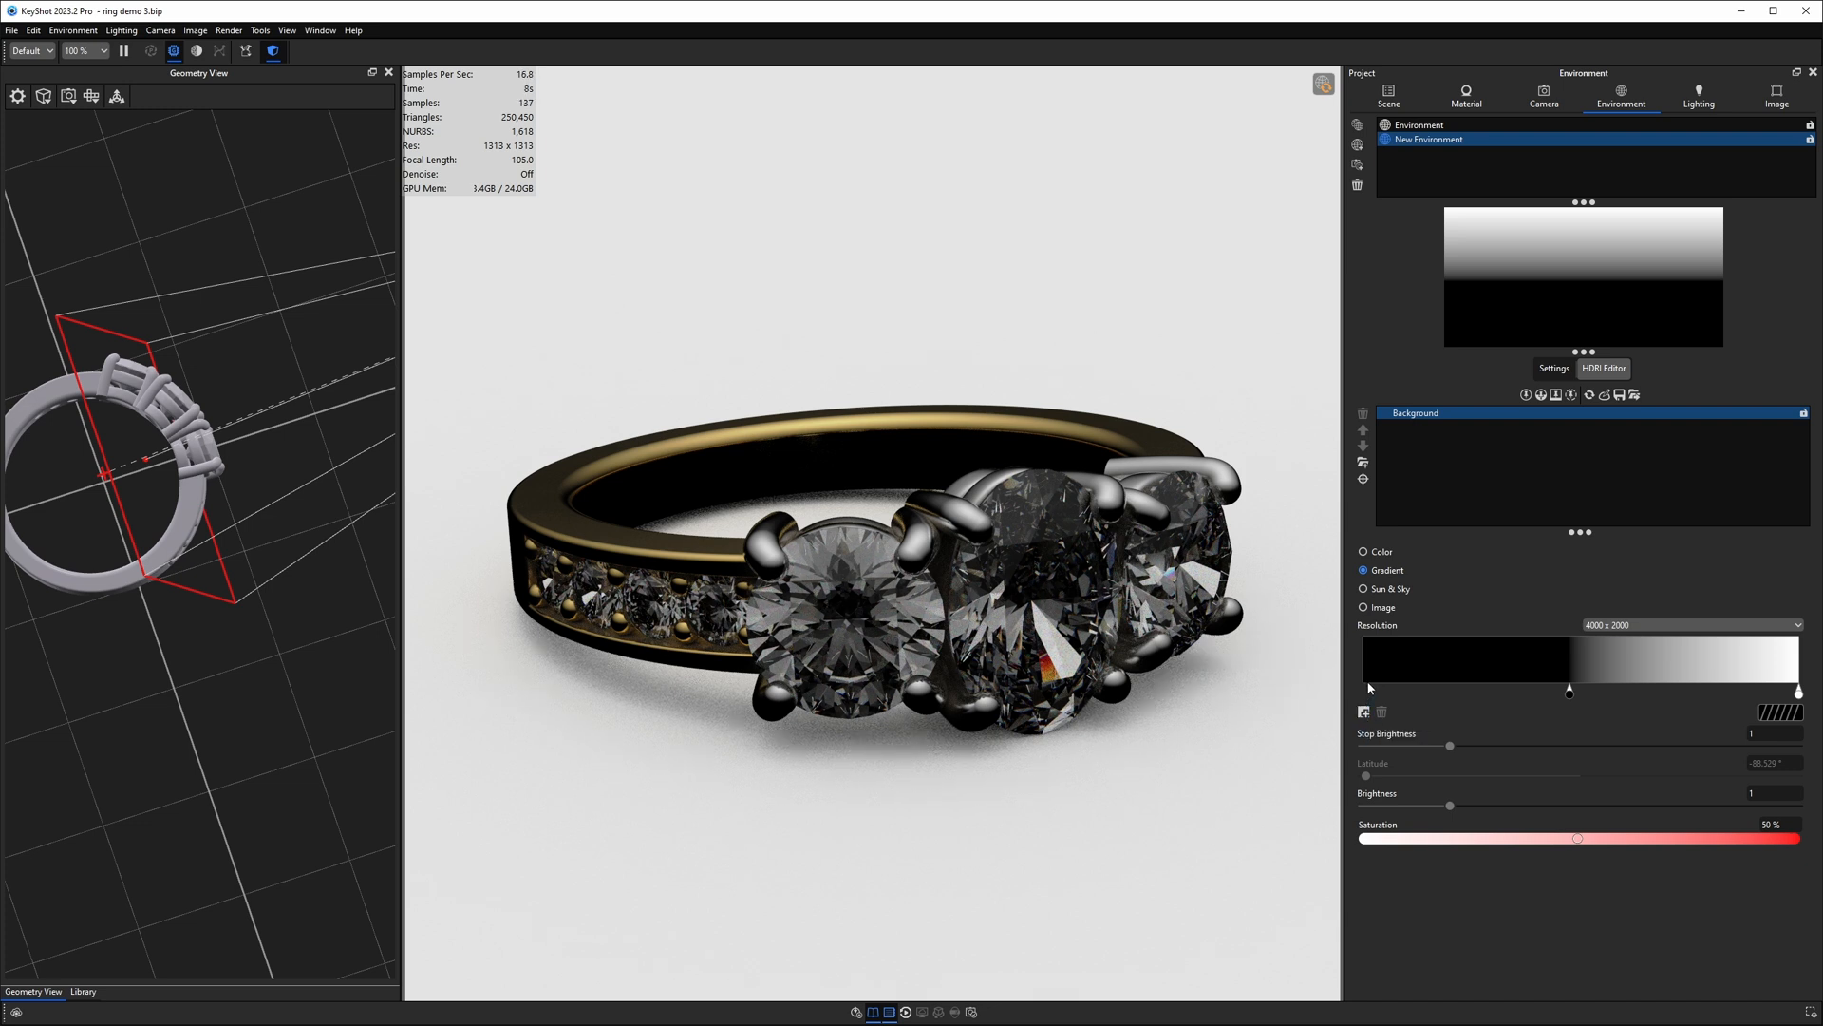
pyautogui.click(1368, 691)
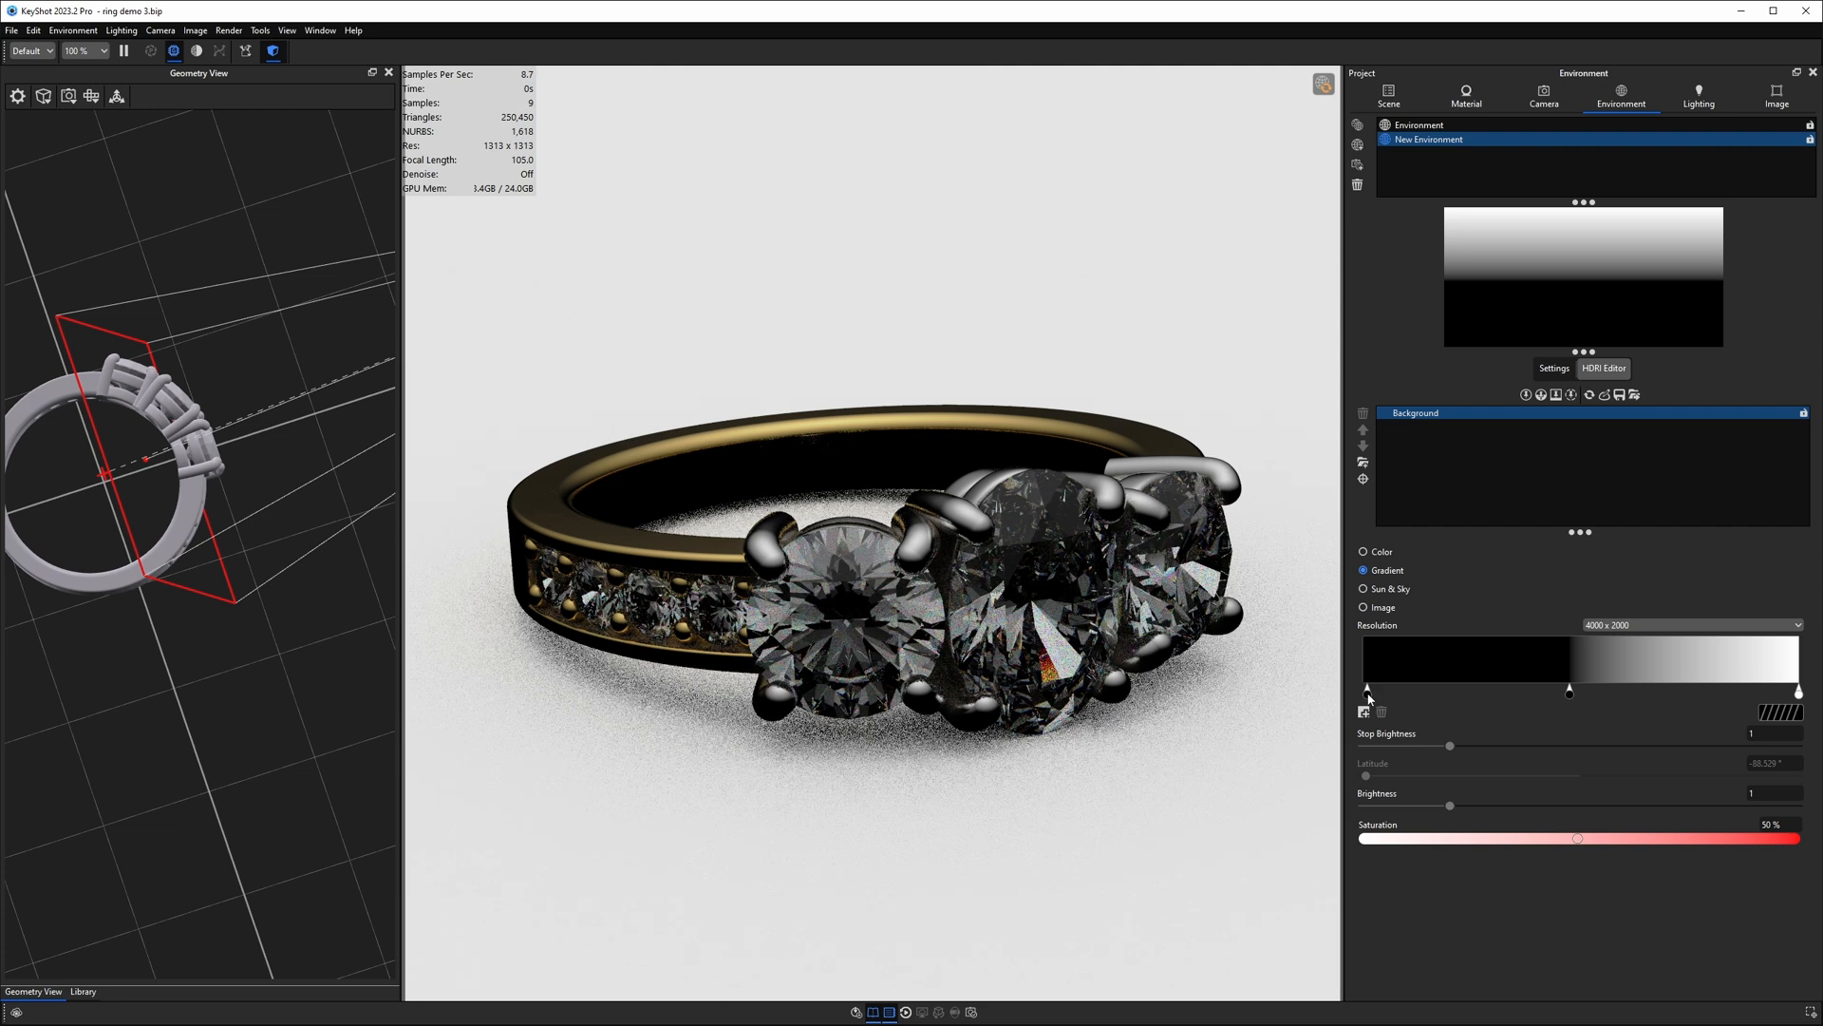
pyautogui.click(1780, 712)
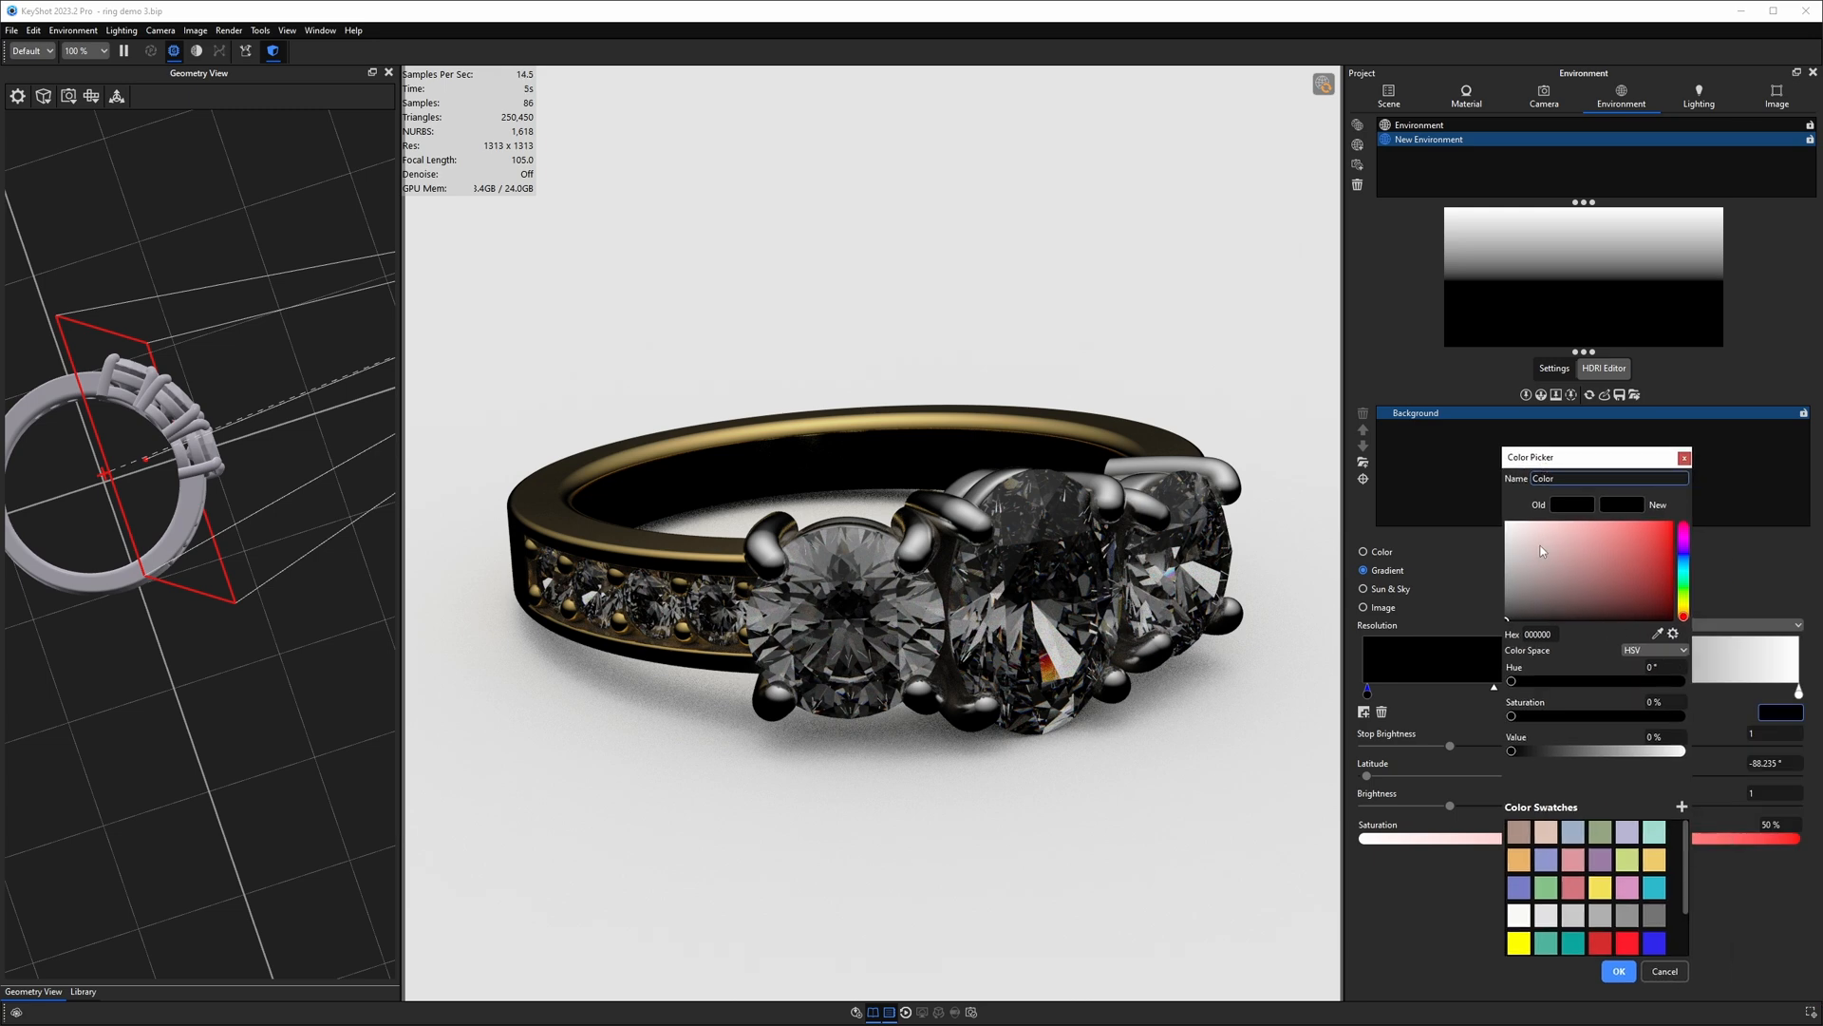
pyautogui.click(1542, 550)
pyautogui.click(1619, 971)
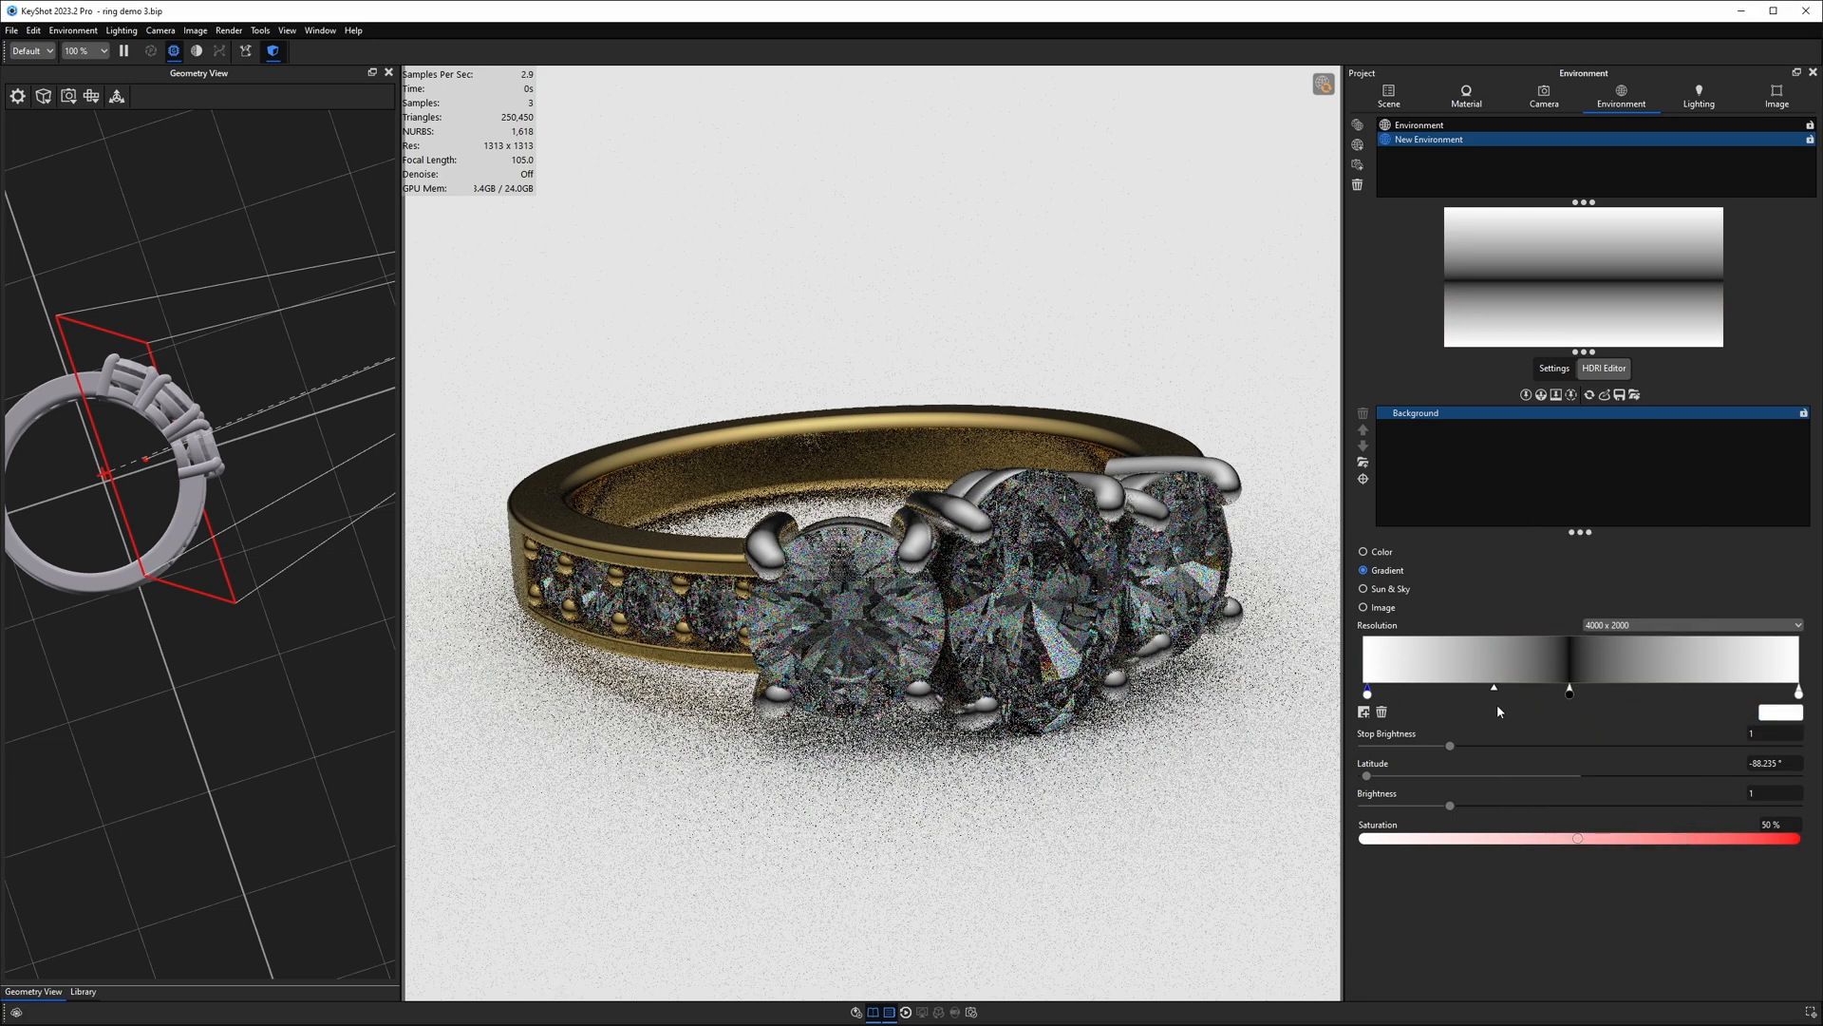
# Step: Place the gradient's black stop at latitude 7.647° and adjust the blend midpoints on both sides, moving the upper one closer to black
pyautogui.moveTo(1570, 692)
pyautogui.mouseDown()
pyautogui.moveTo(1615, 691)
pyautogui.moveTo(1602, 700)
pyautogui.mouseUp()
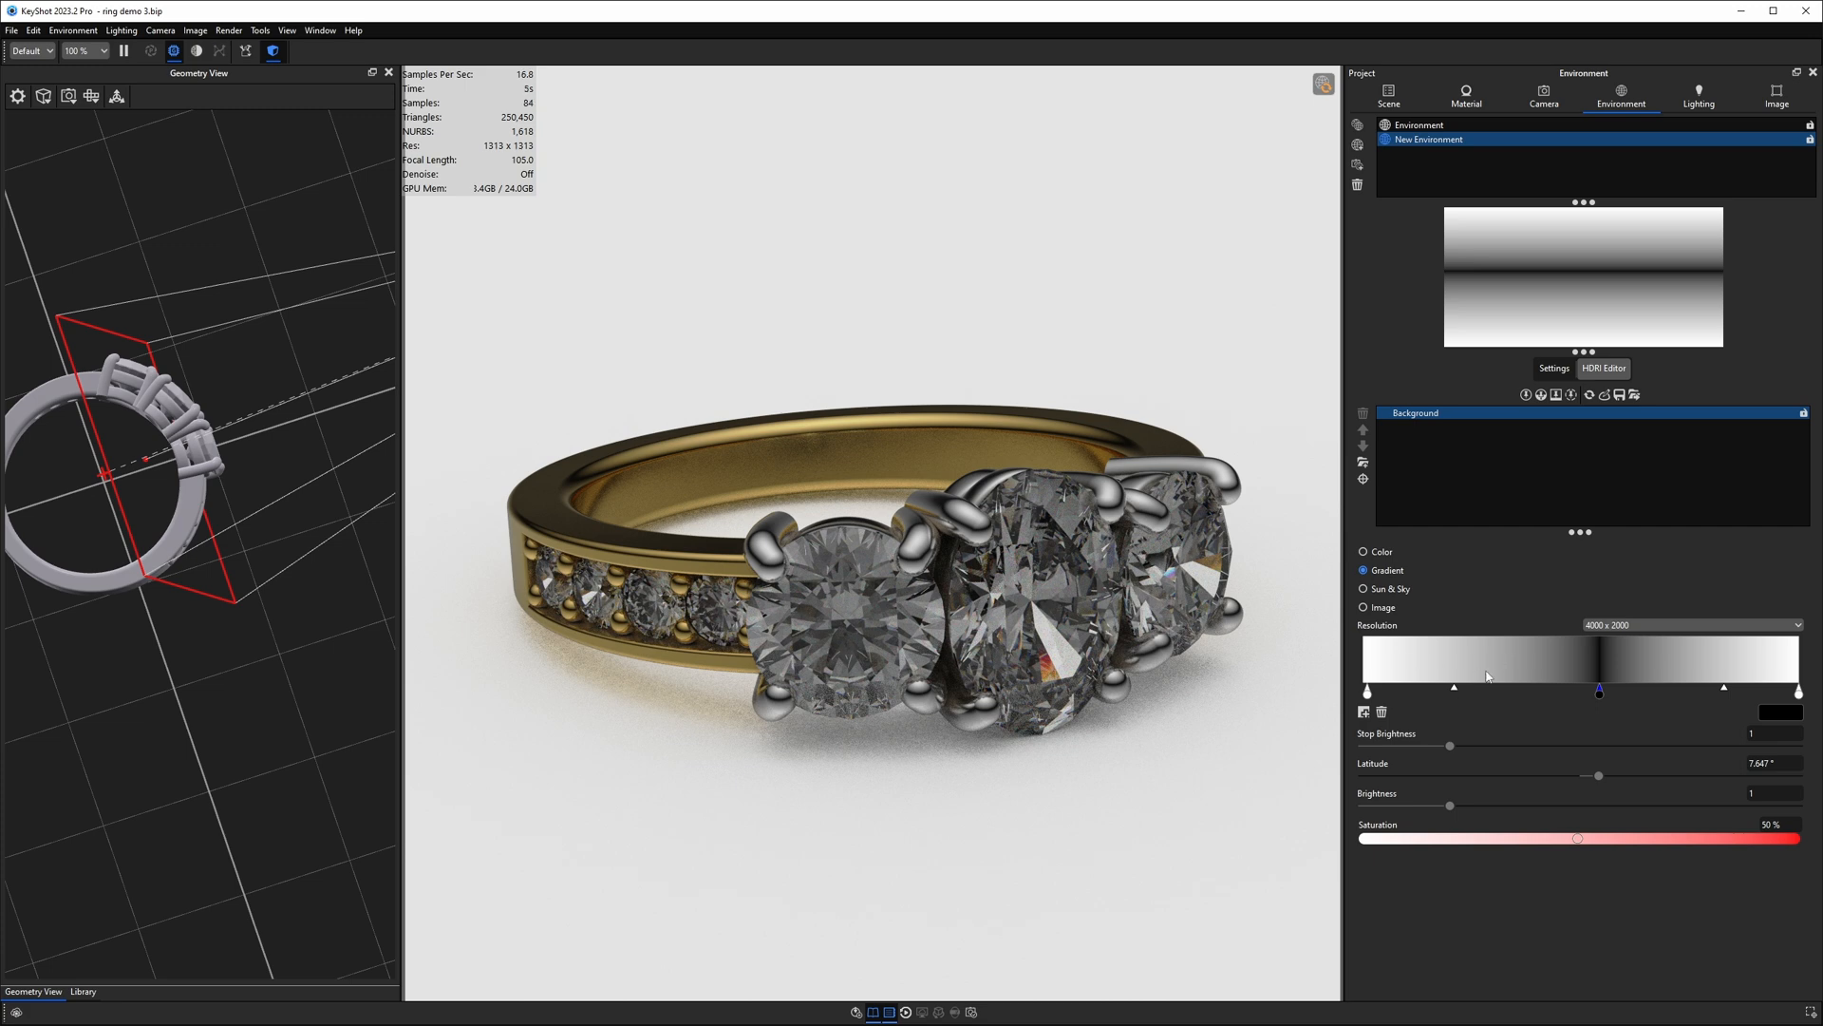
pyautogui.click(1598, 692)
pyautogui.click(1600, 690)
pyautogui.moveTo(1456, 690)
pyautogui.mouseDown()
pyautogui.moveTo(1521, 689)
pyautogui.moveTo(1424, 687)
pyautogui.moveTo(1548, 690)
pyautogui.moveTo(1435, 687)
pyautogui.moveTo(1450, 687)
pyautogui.mouseUp()
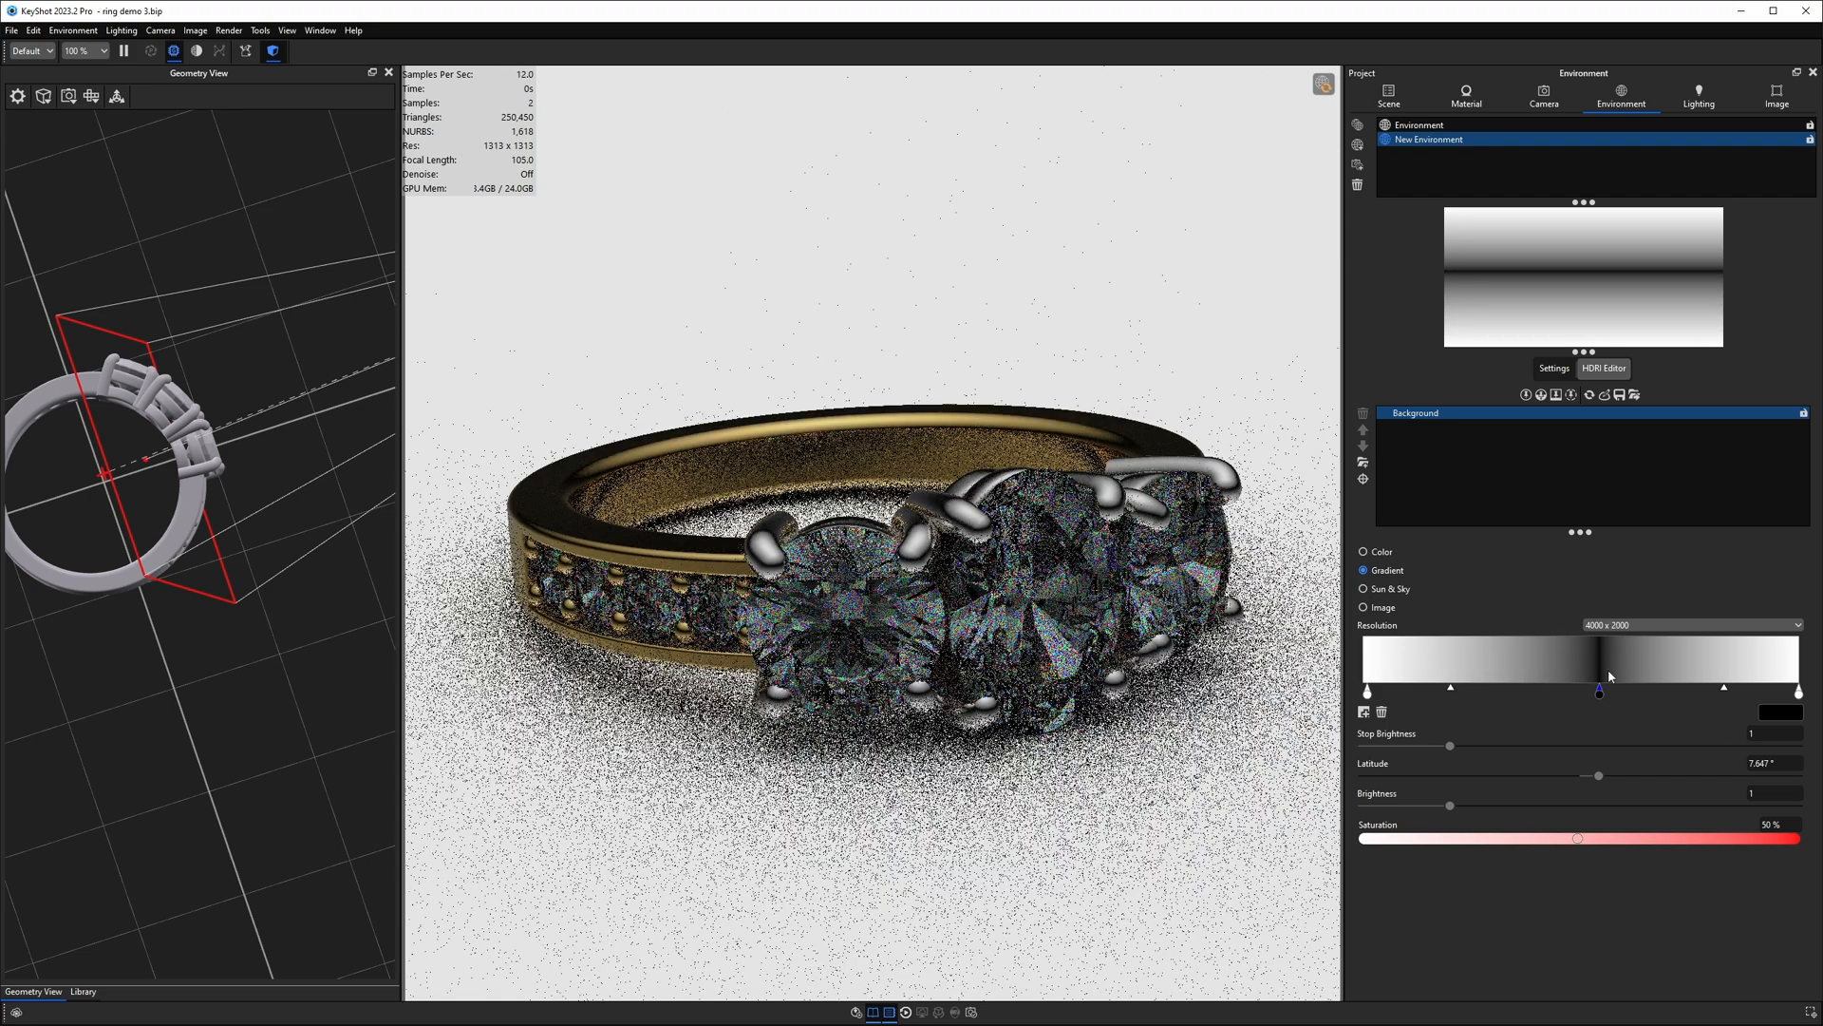
pyautogui.moveTo(1721, 689)
pyautogui.mouseDown()
pyautogui.moveTo(1700, 689)
pyautogui.moveTo(1725, 690)
pyautogui.mouseUp()
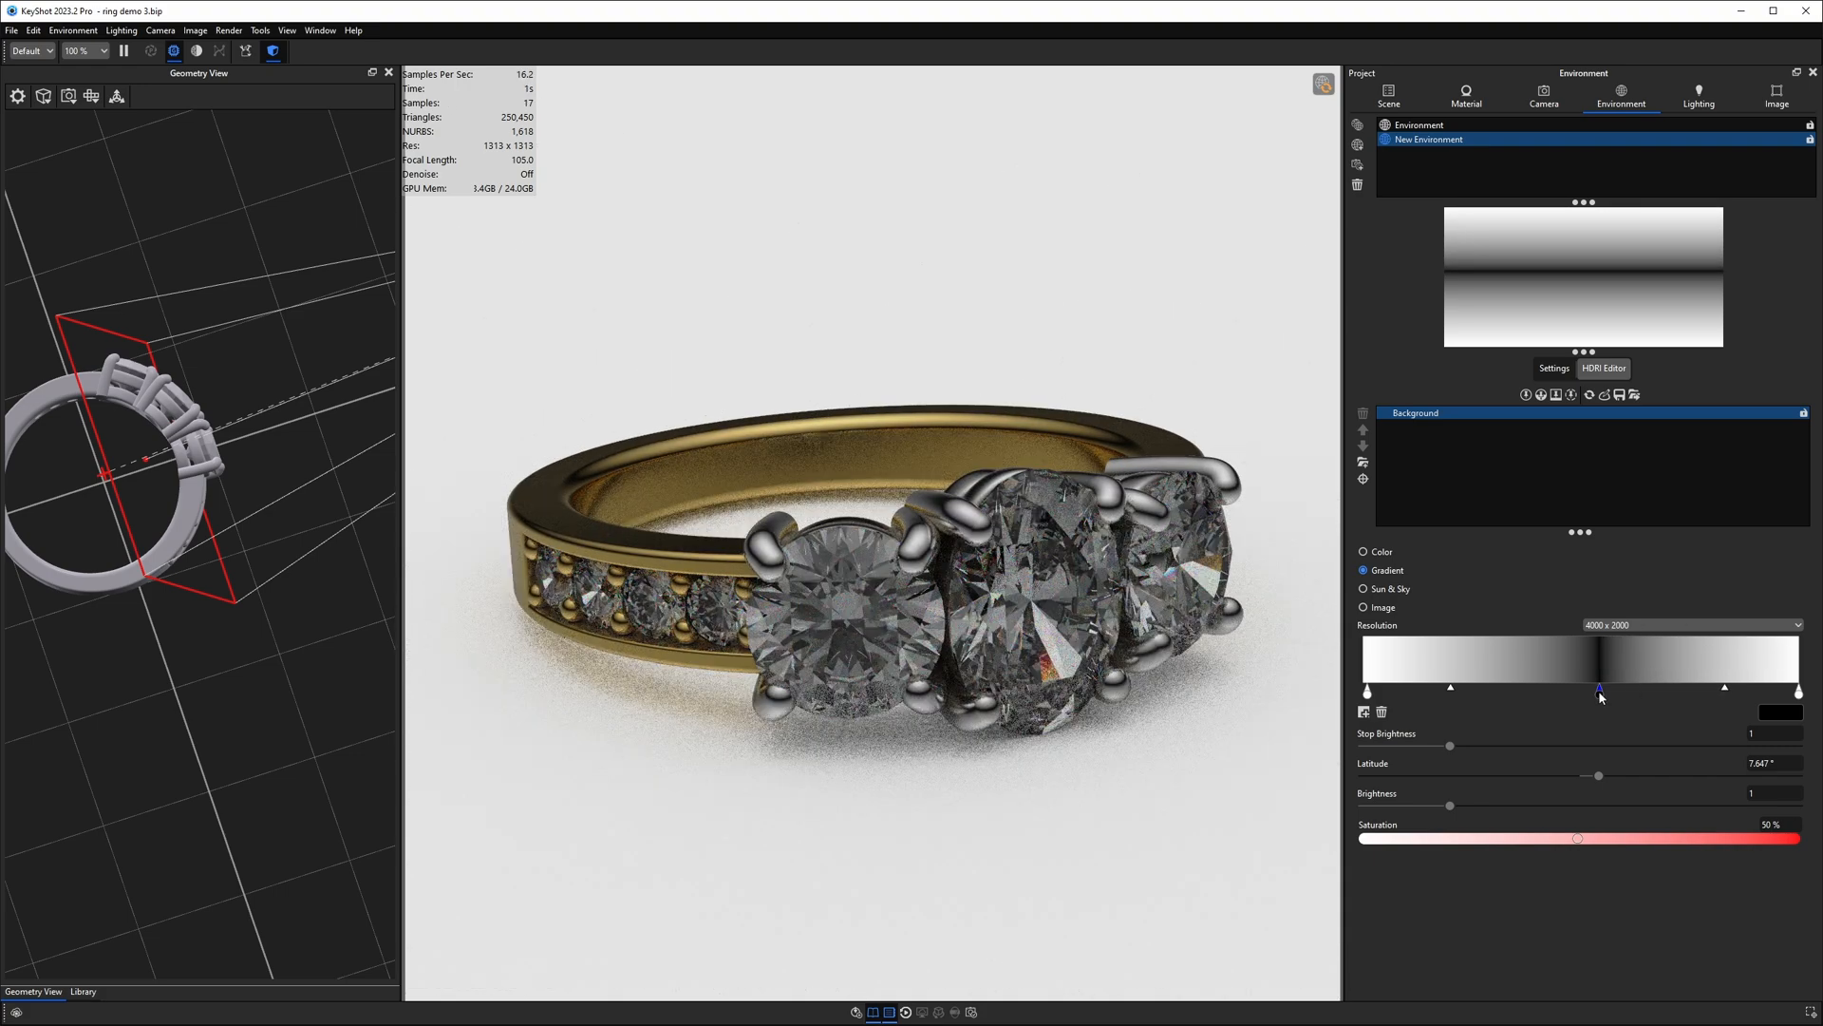
pyautogui.click(1800, 694)
pyautogui.moveTo(1674, 688)
pyautogui.mouseDown()
pyautogui.moveTo(1705, 688)
pyautogui.moveTo(1661, 692)
pyautogui.mouseUp()
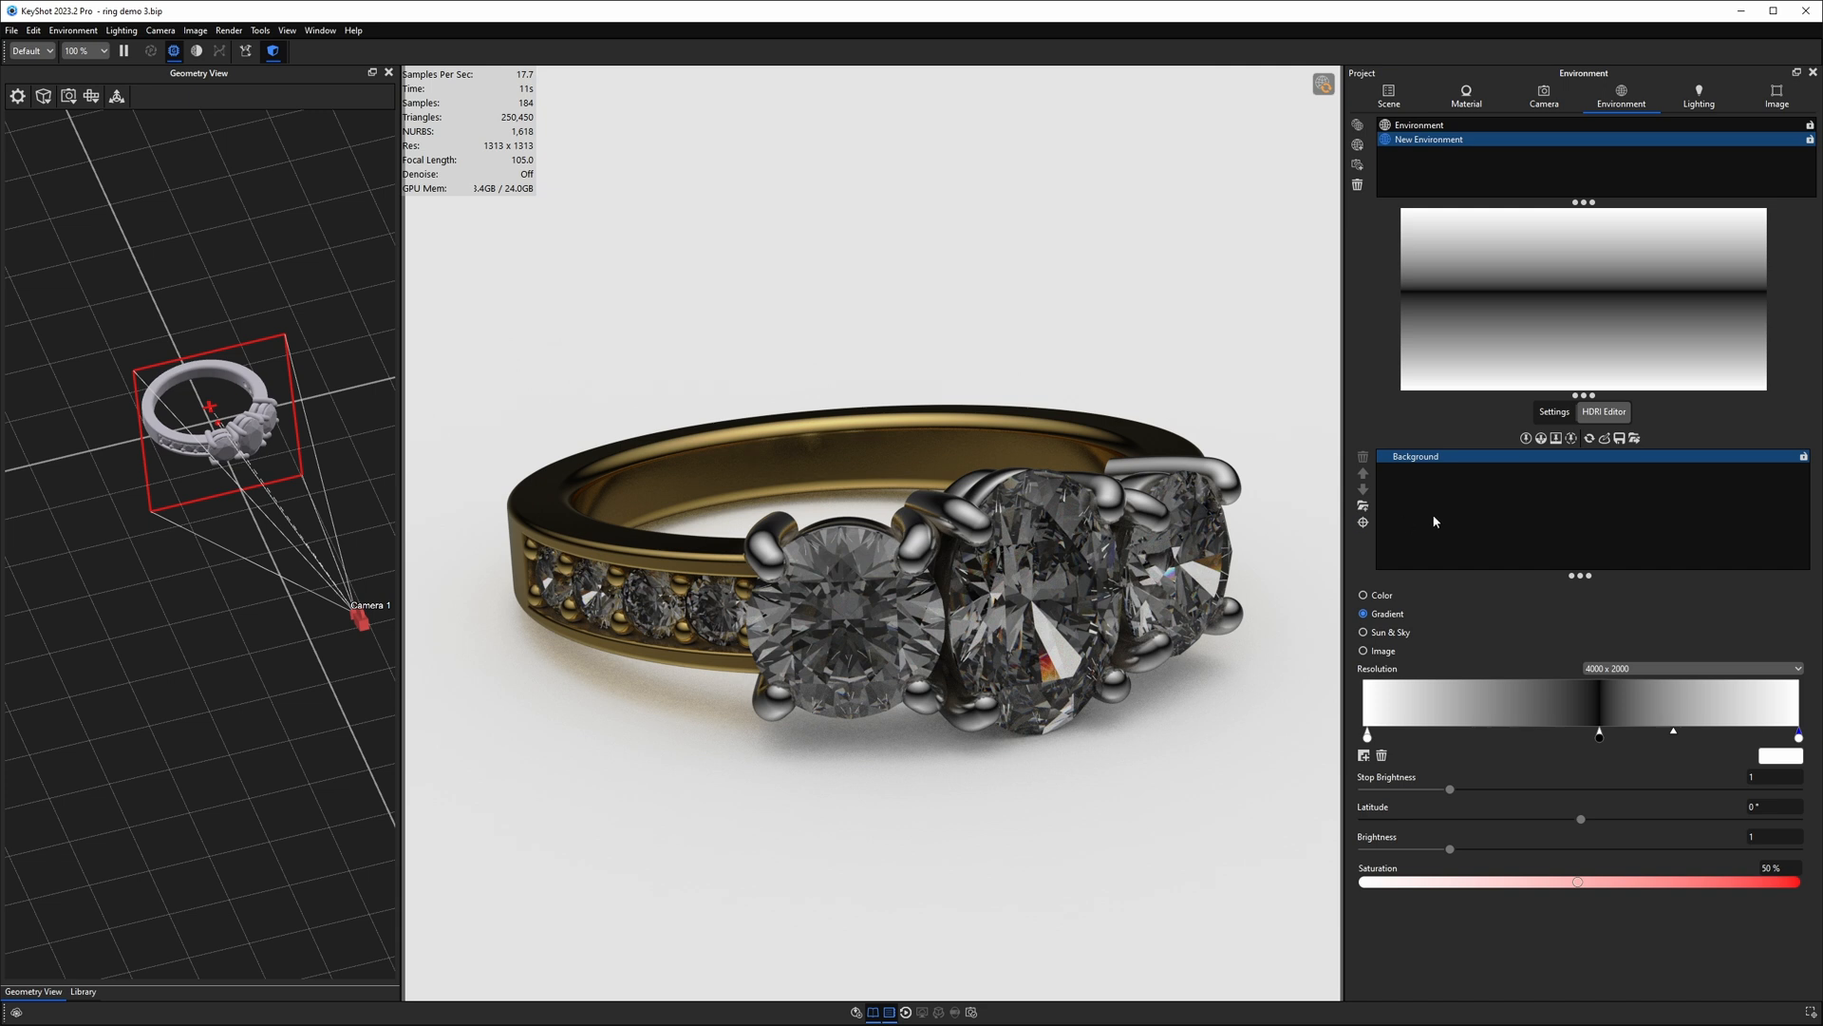
# Step: Add a pin light and place its highlight on the ring band's upper rim, at about azimuth -175° and elevation 5°
pyautogui.click(1526, 438)
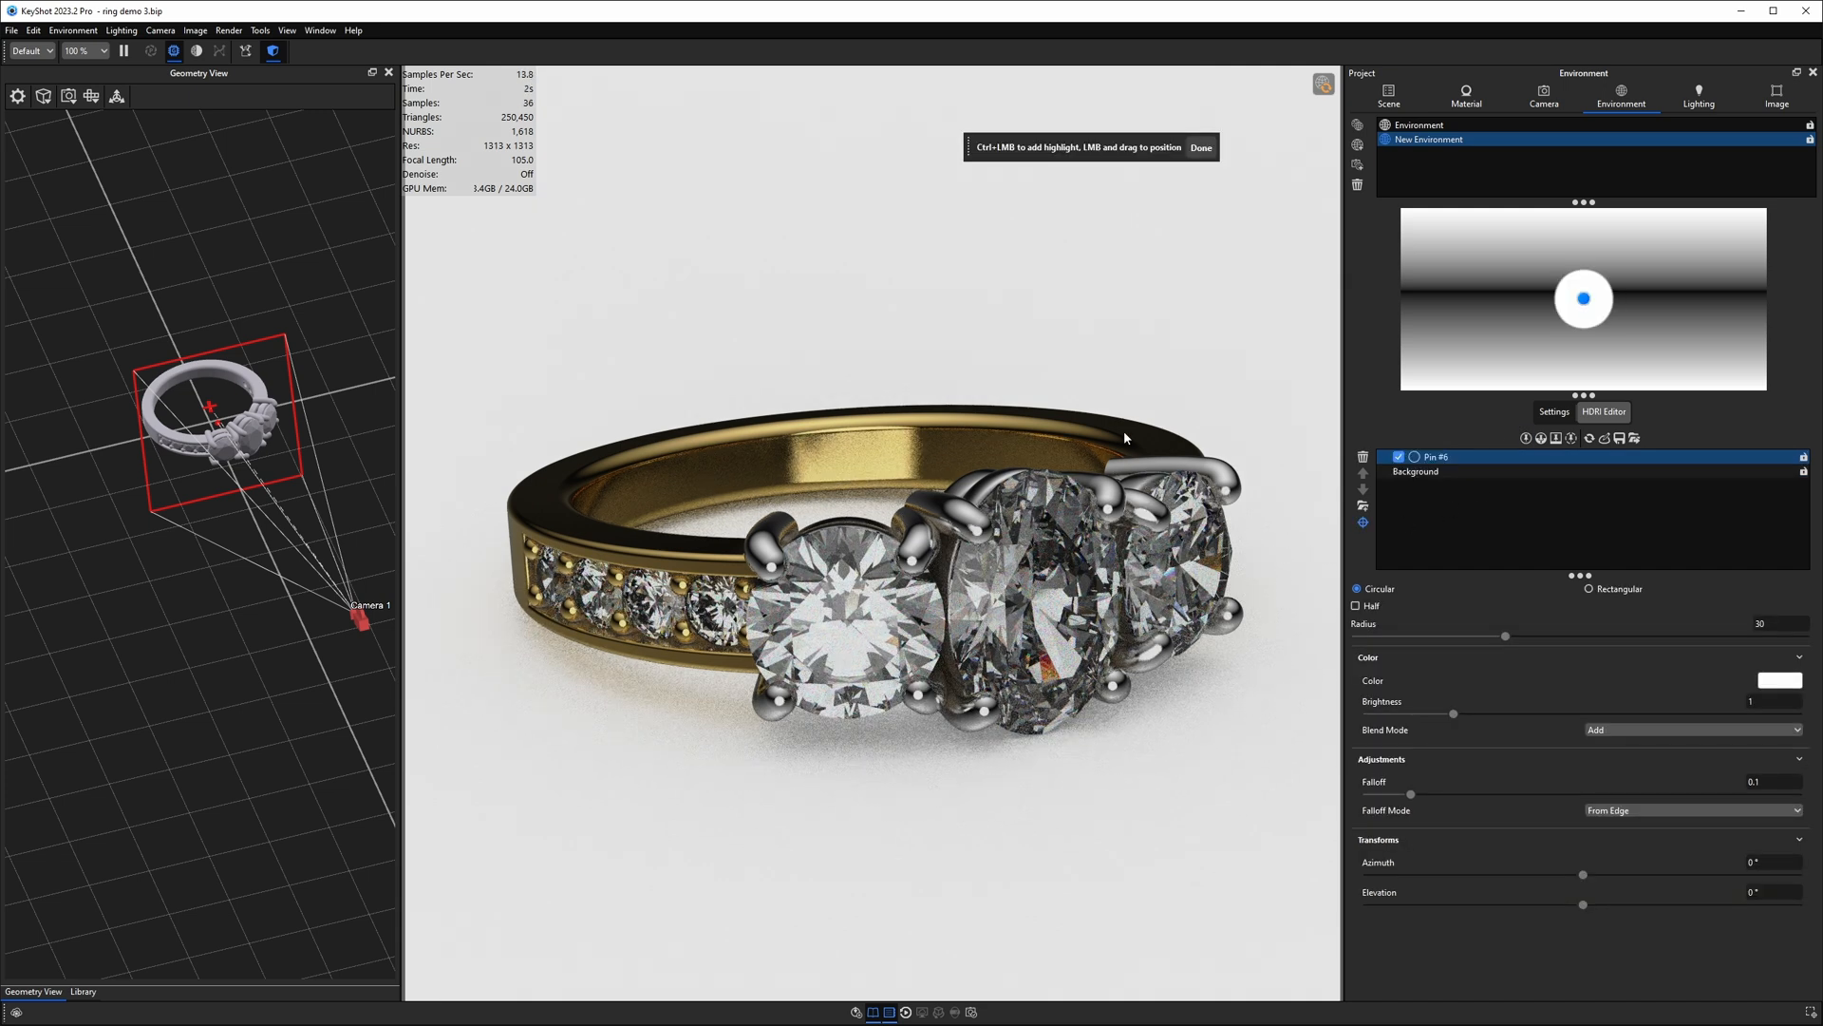
pyautogui.moveTo(1580, 301); pyautogui.dragTo(1514, 307)
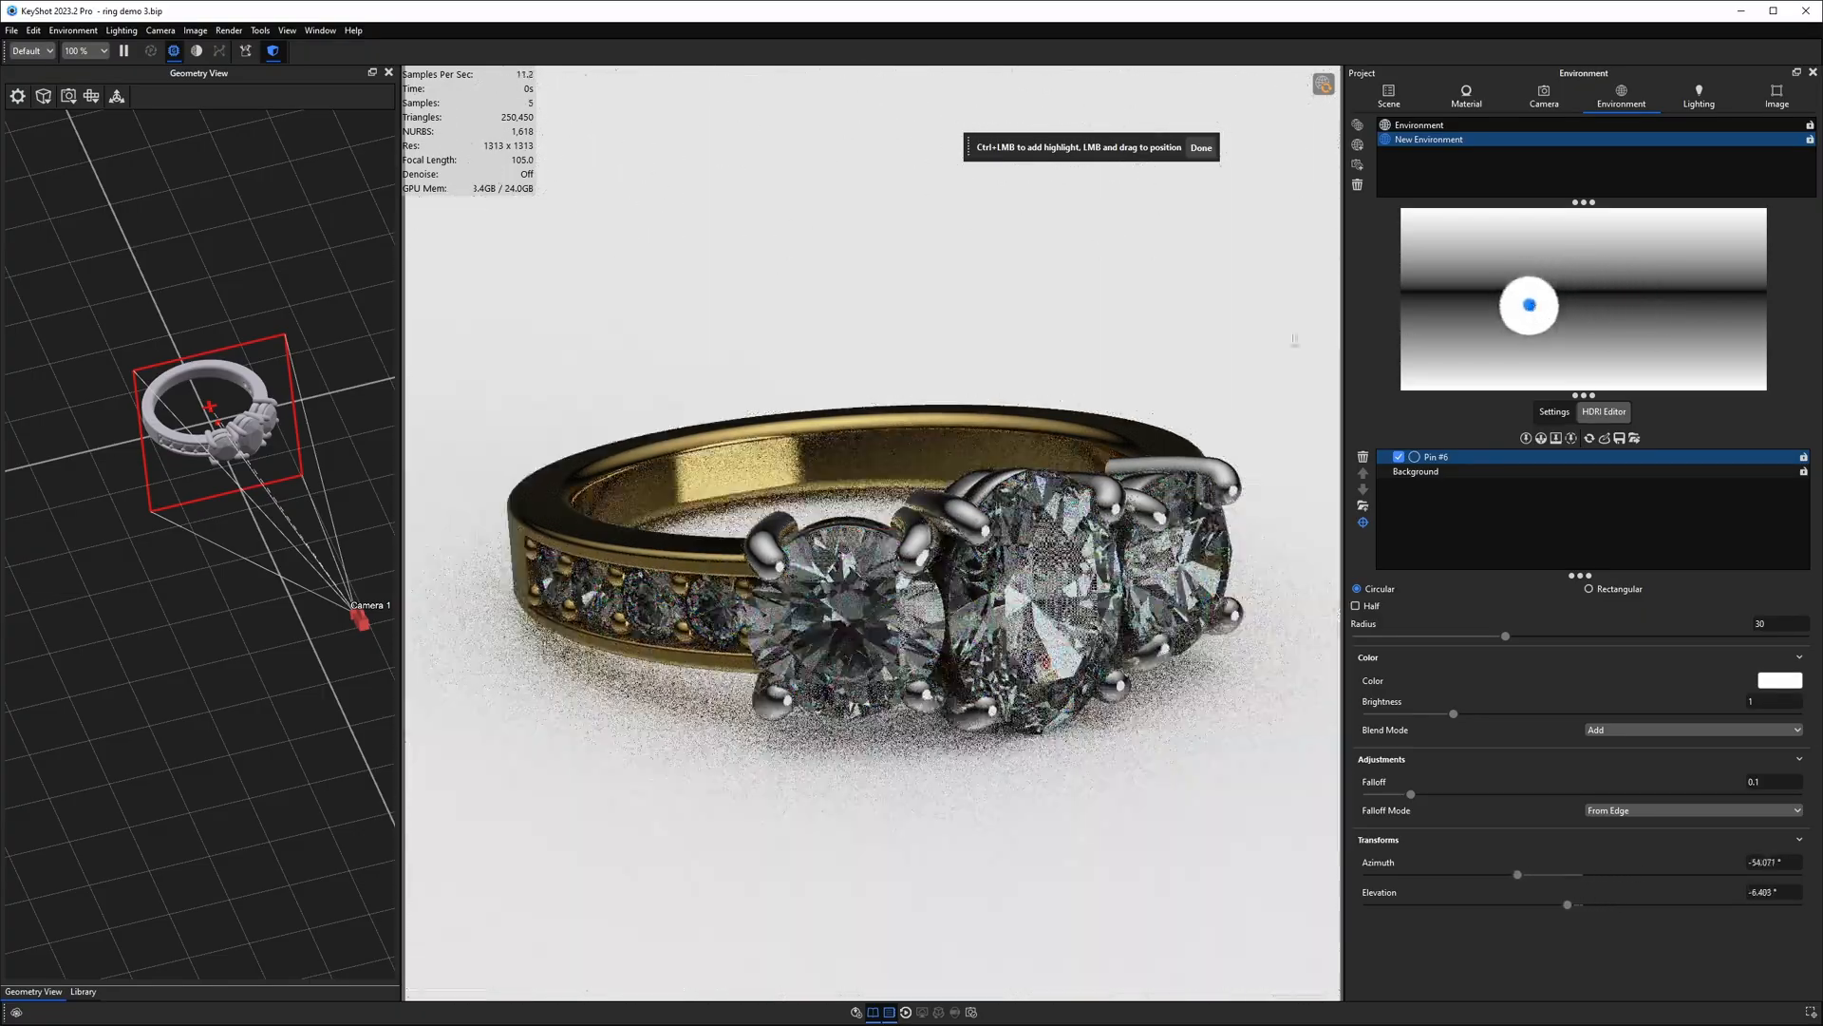
pyautogui.click(1154, 432)
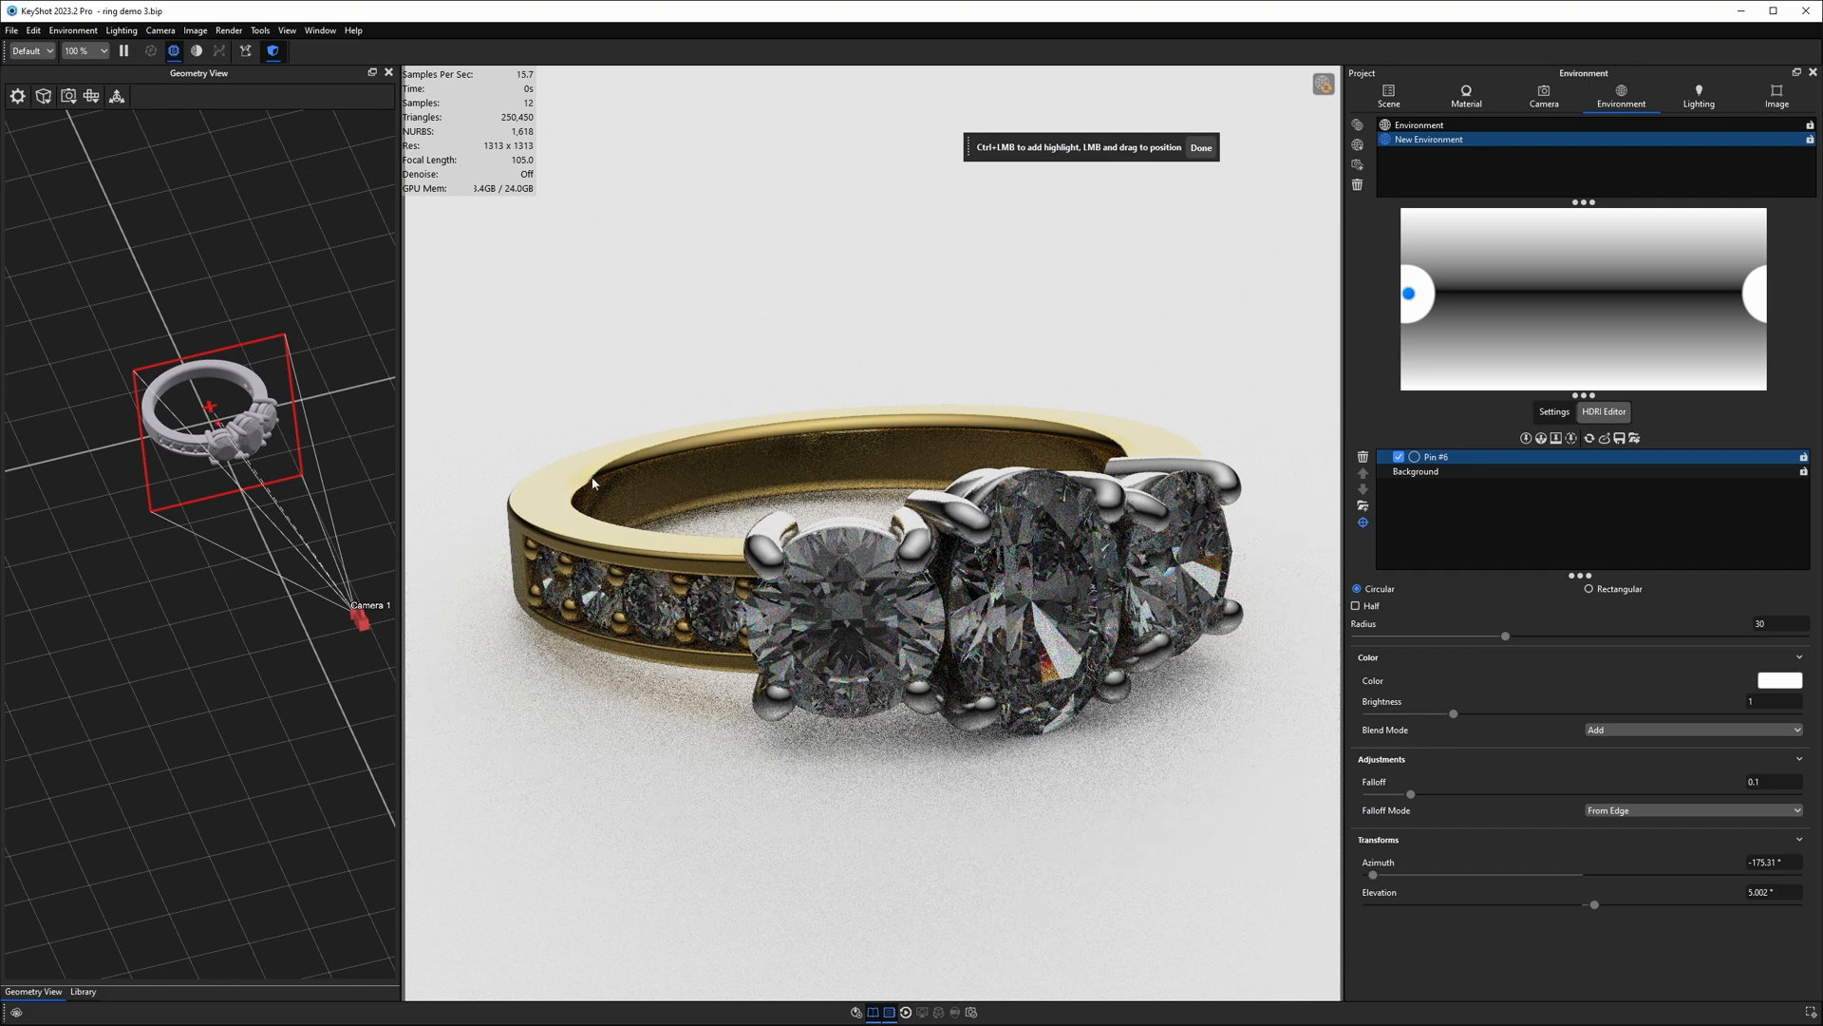
pyautogui.click(769, 552)
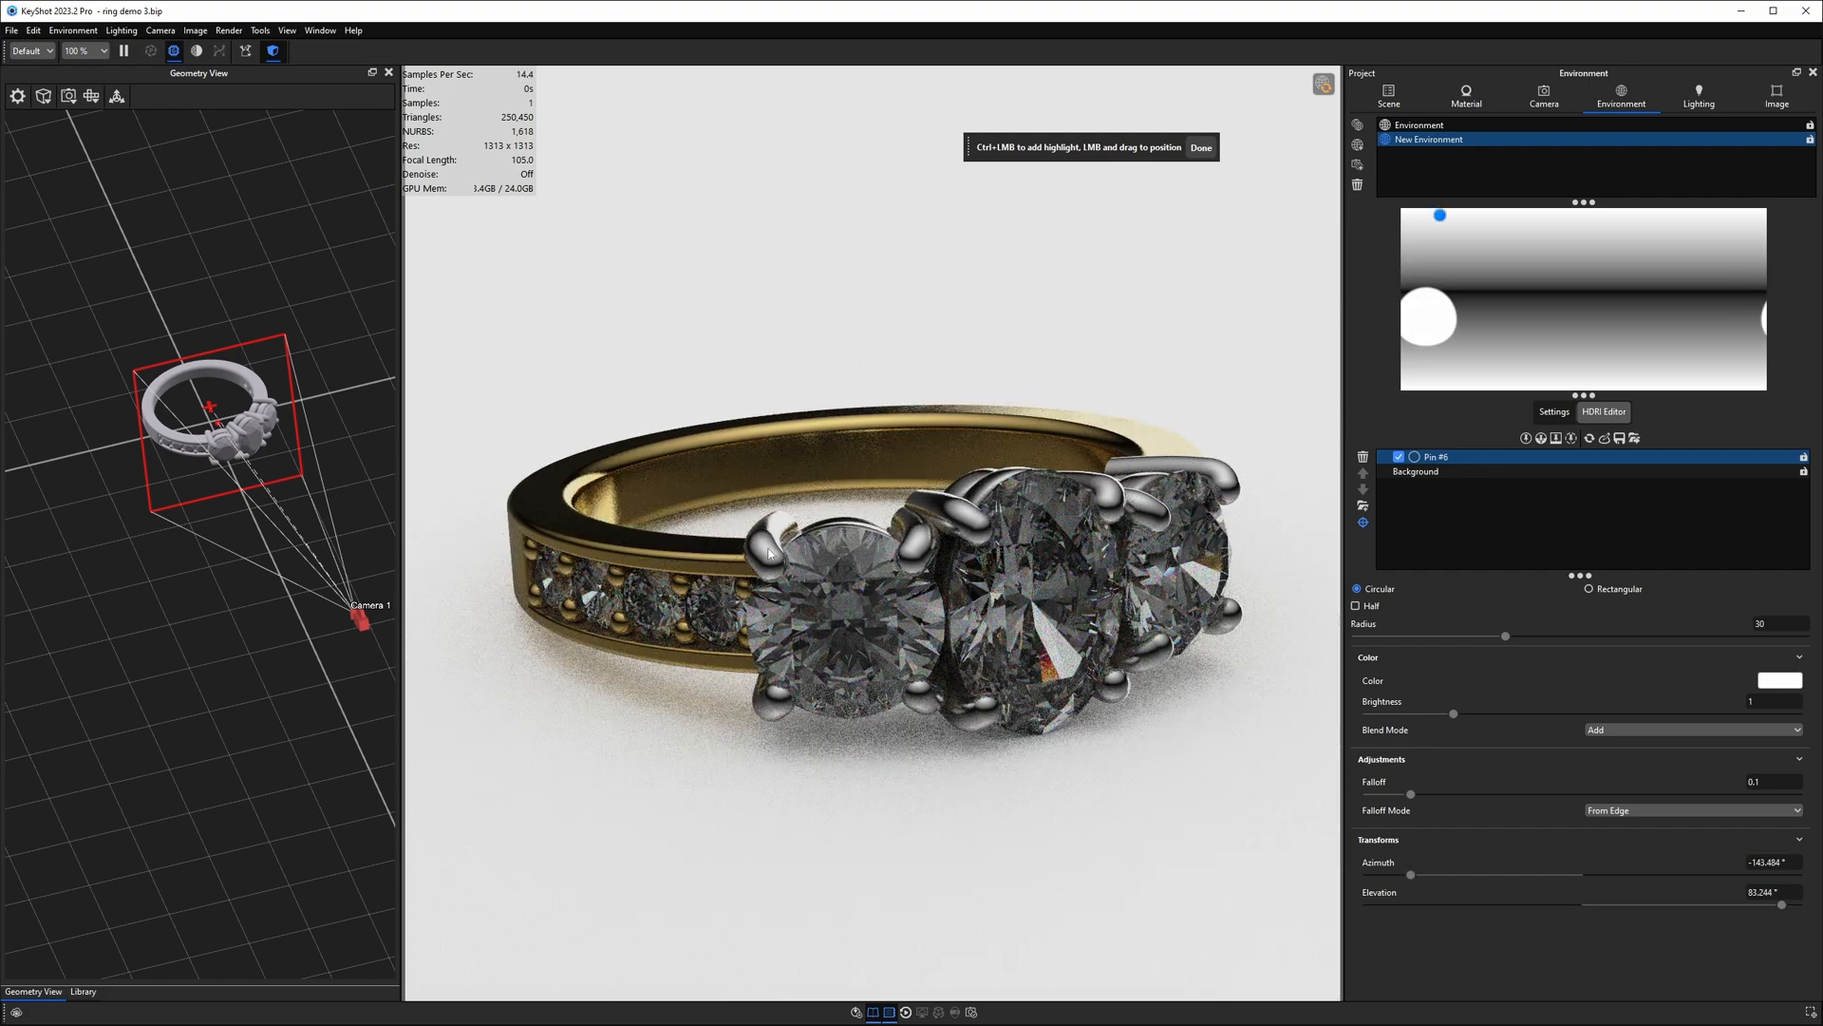
pyautogui.click(1164, 447)
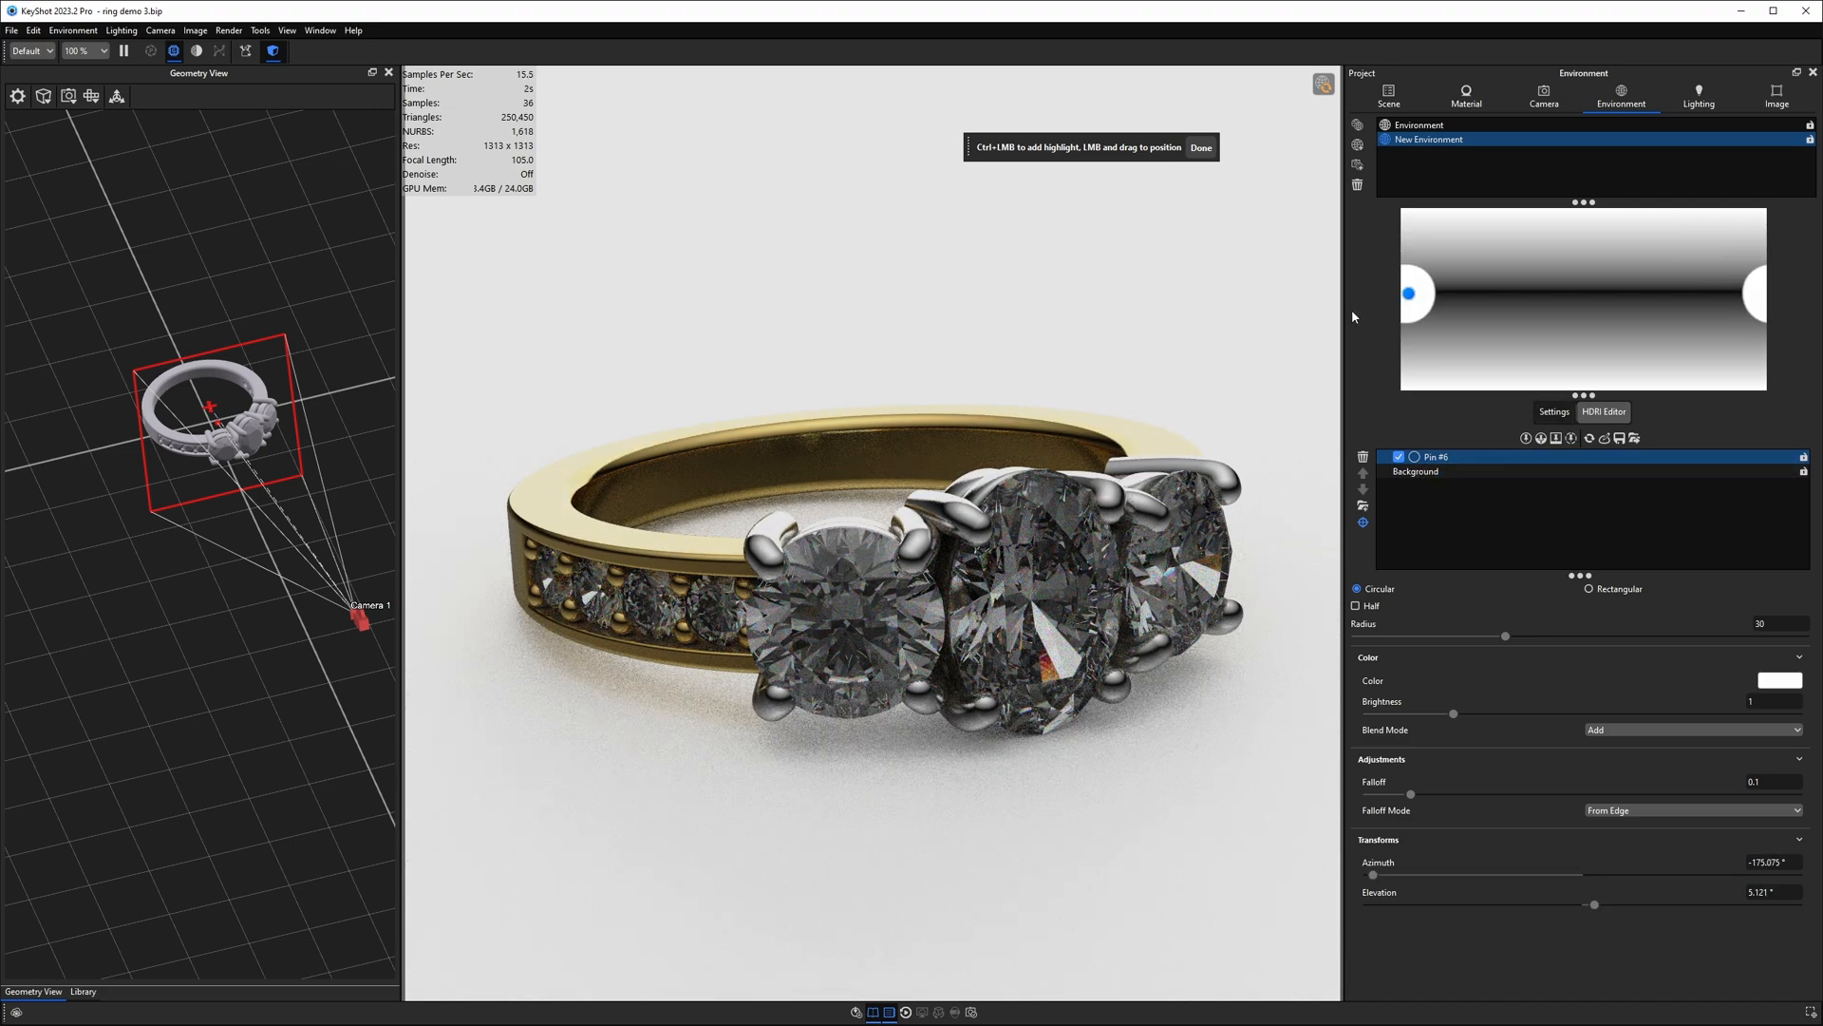
# Step: Make the pin rectangular and move it high up in the HDRI, to about azimuth 180° and elevation 70.6°
pyautogui.click(1589, 589)
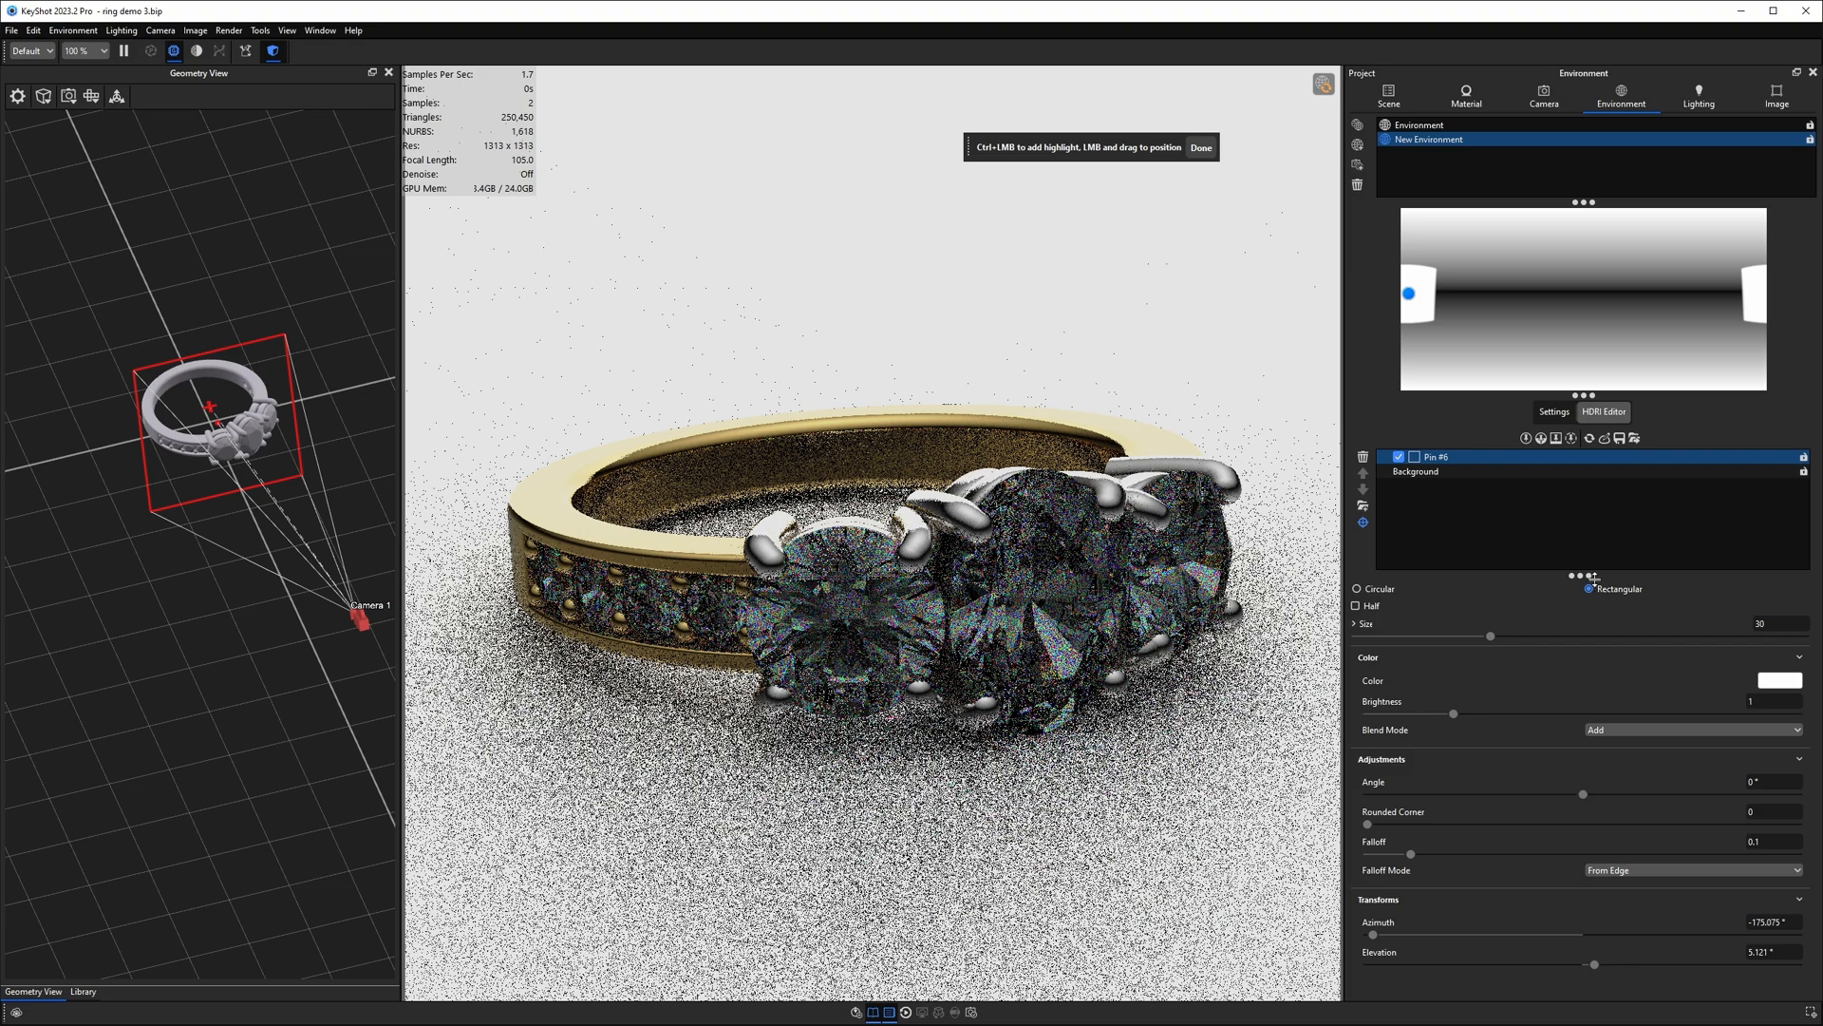
pyautogui.click(1473, 282)
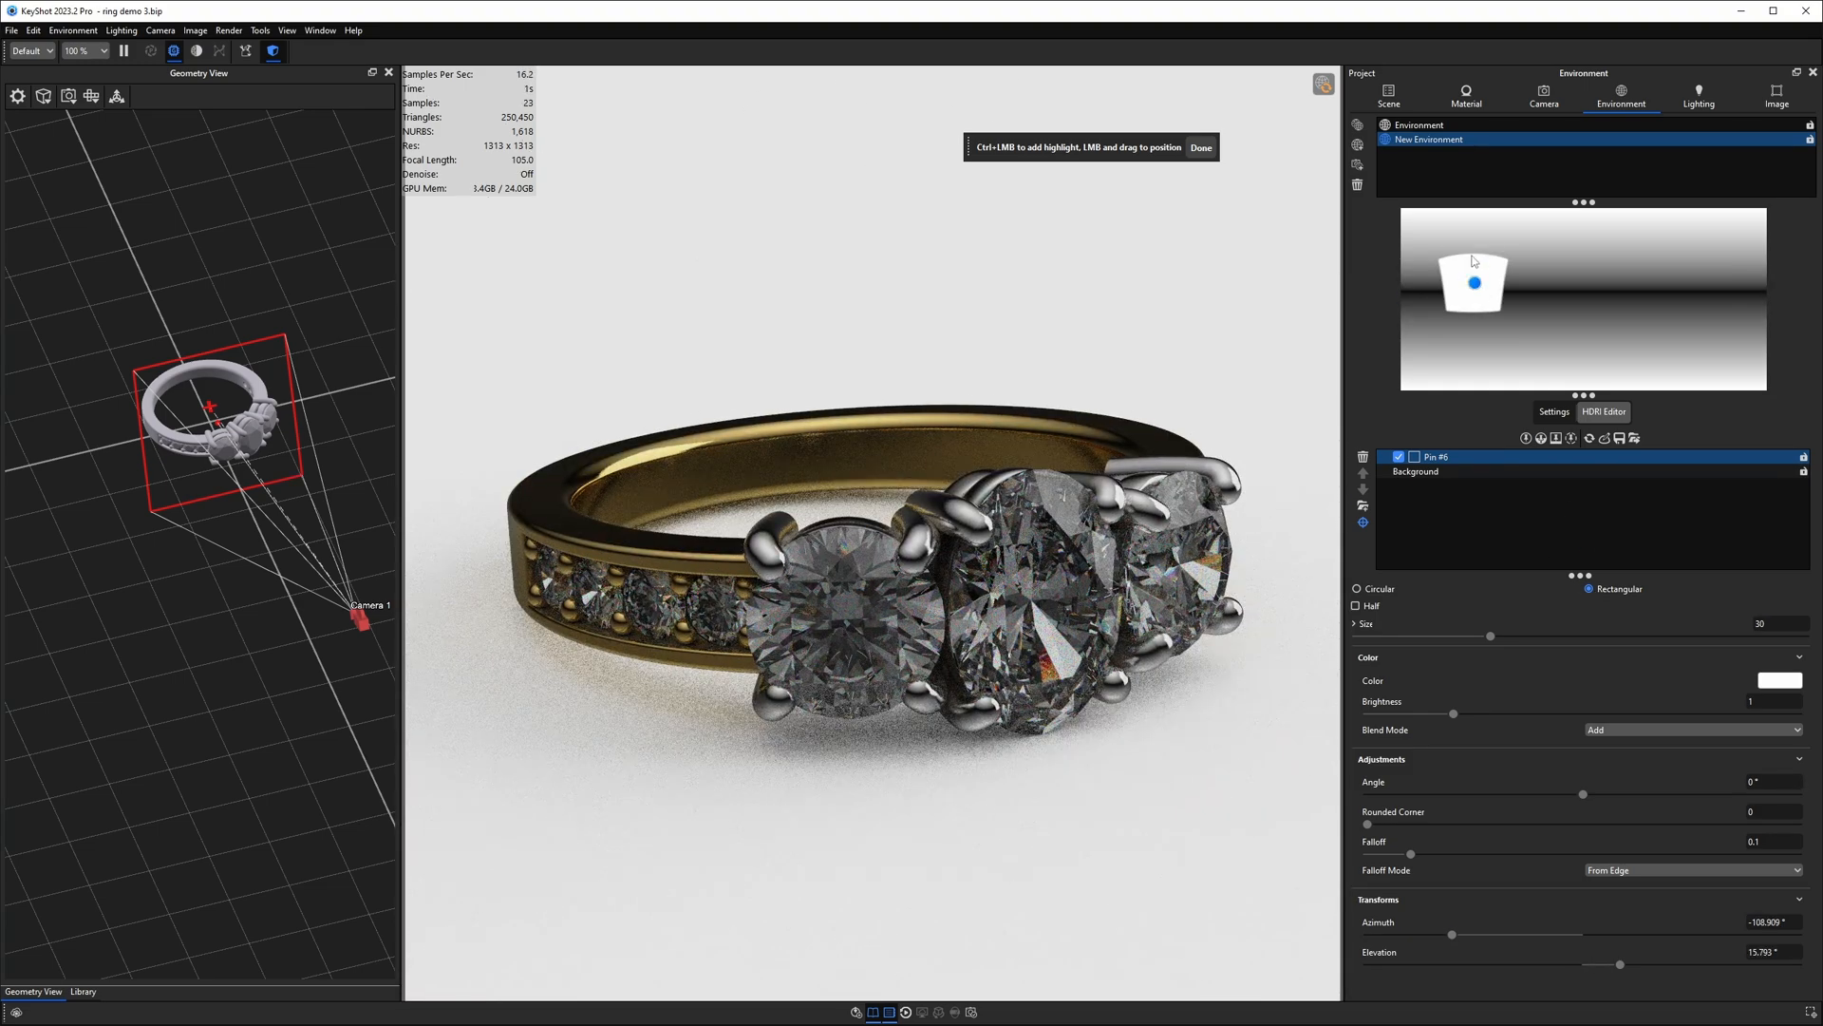
pyautogui.moveTo(1478, 286); pyautogui.dragTo(1406, 228)
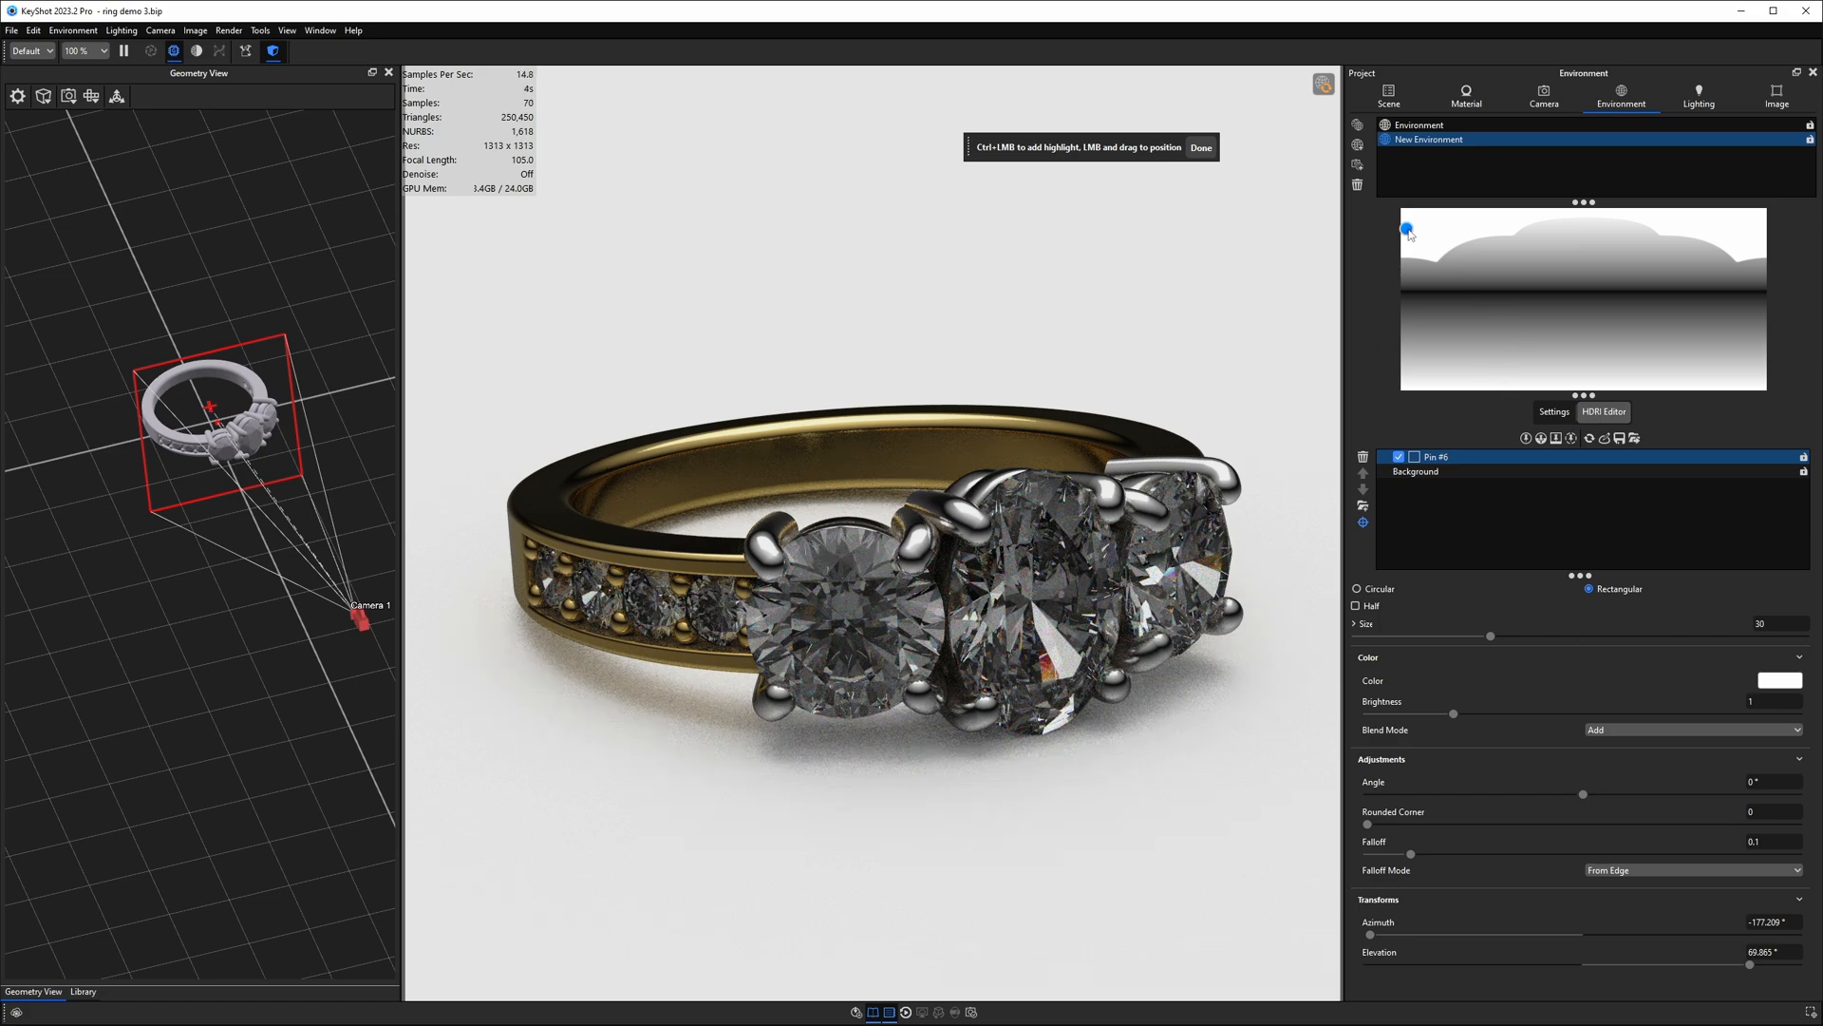
pyautogui.moveTo(1406, 227); pyautogui.dragTo(1404, 227)
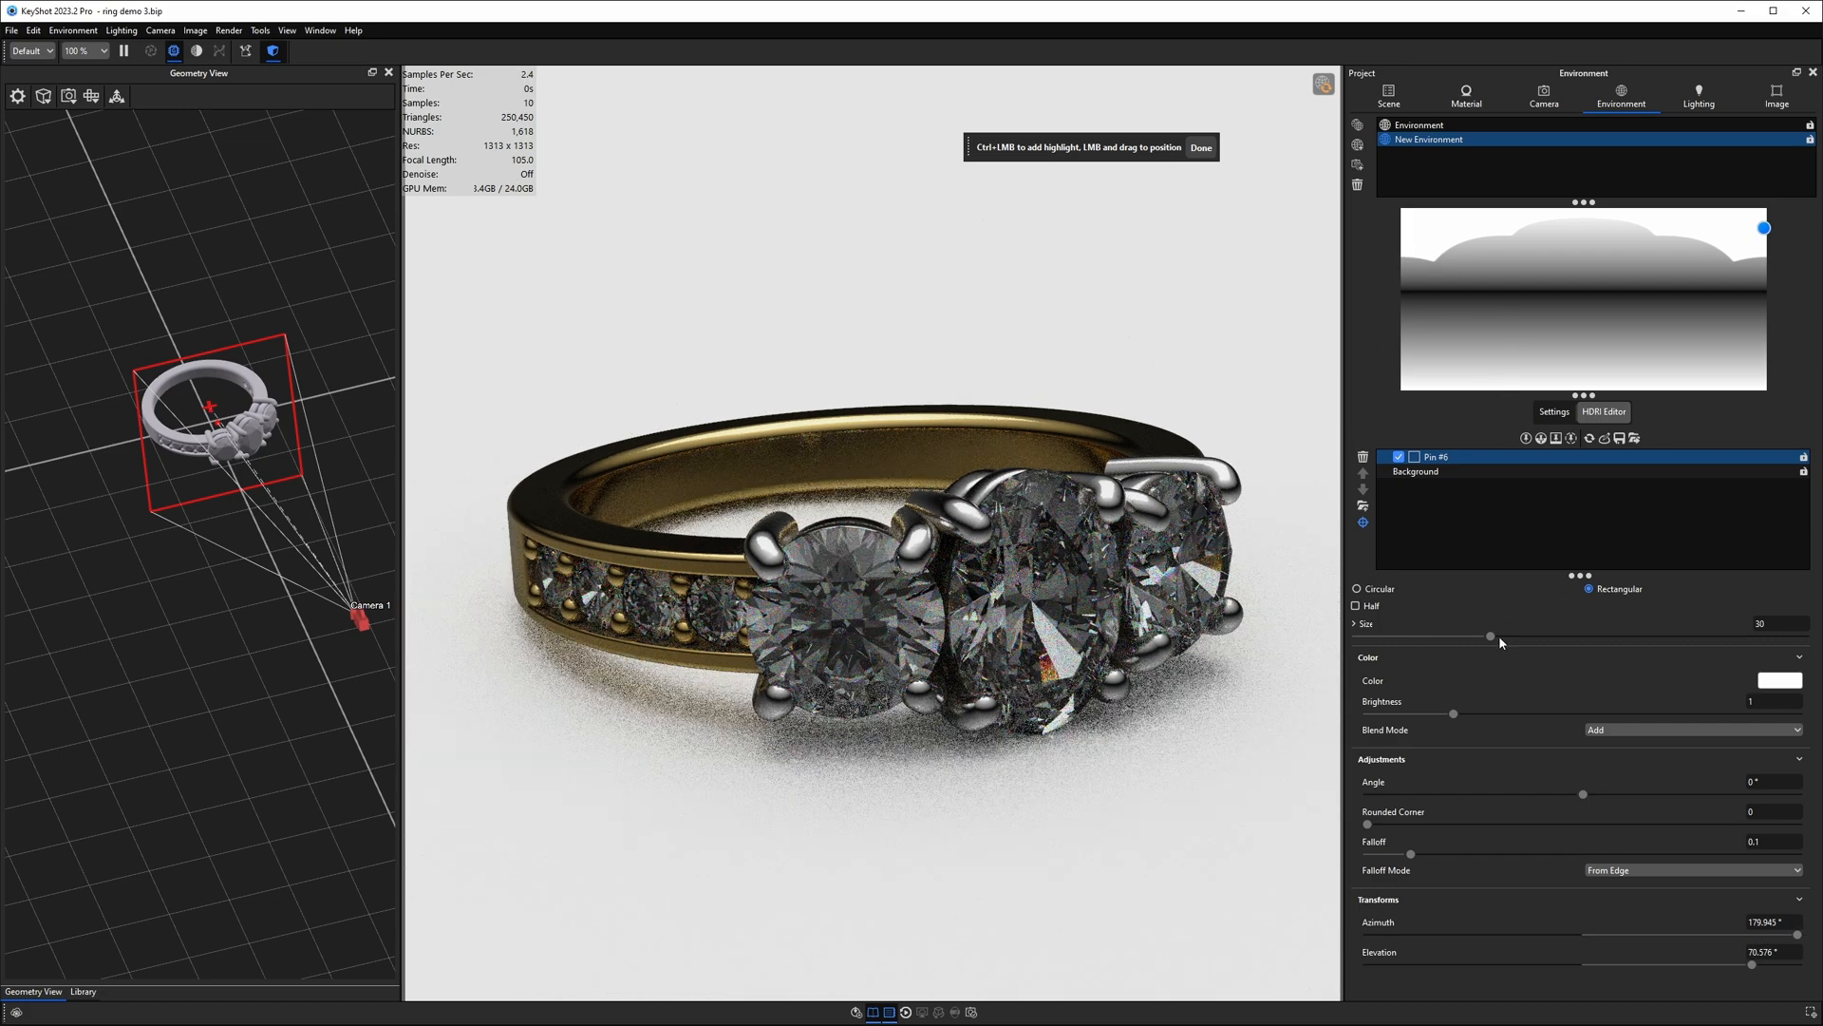
# Step: Set the rectangular pin's size separately to X 38.7 and Y 32.6, then finish highlight placement
pyautogui.click(1368, 626)
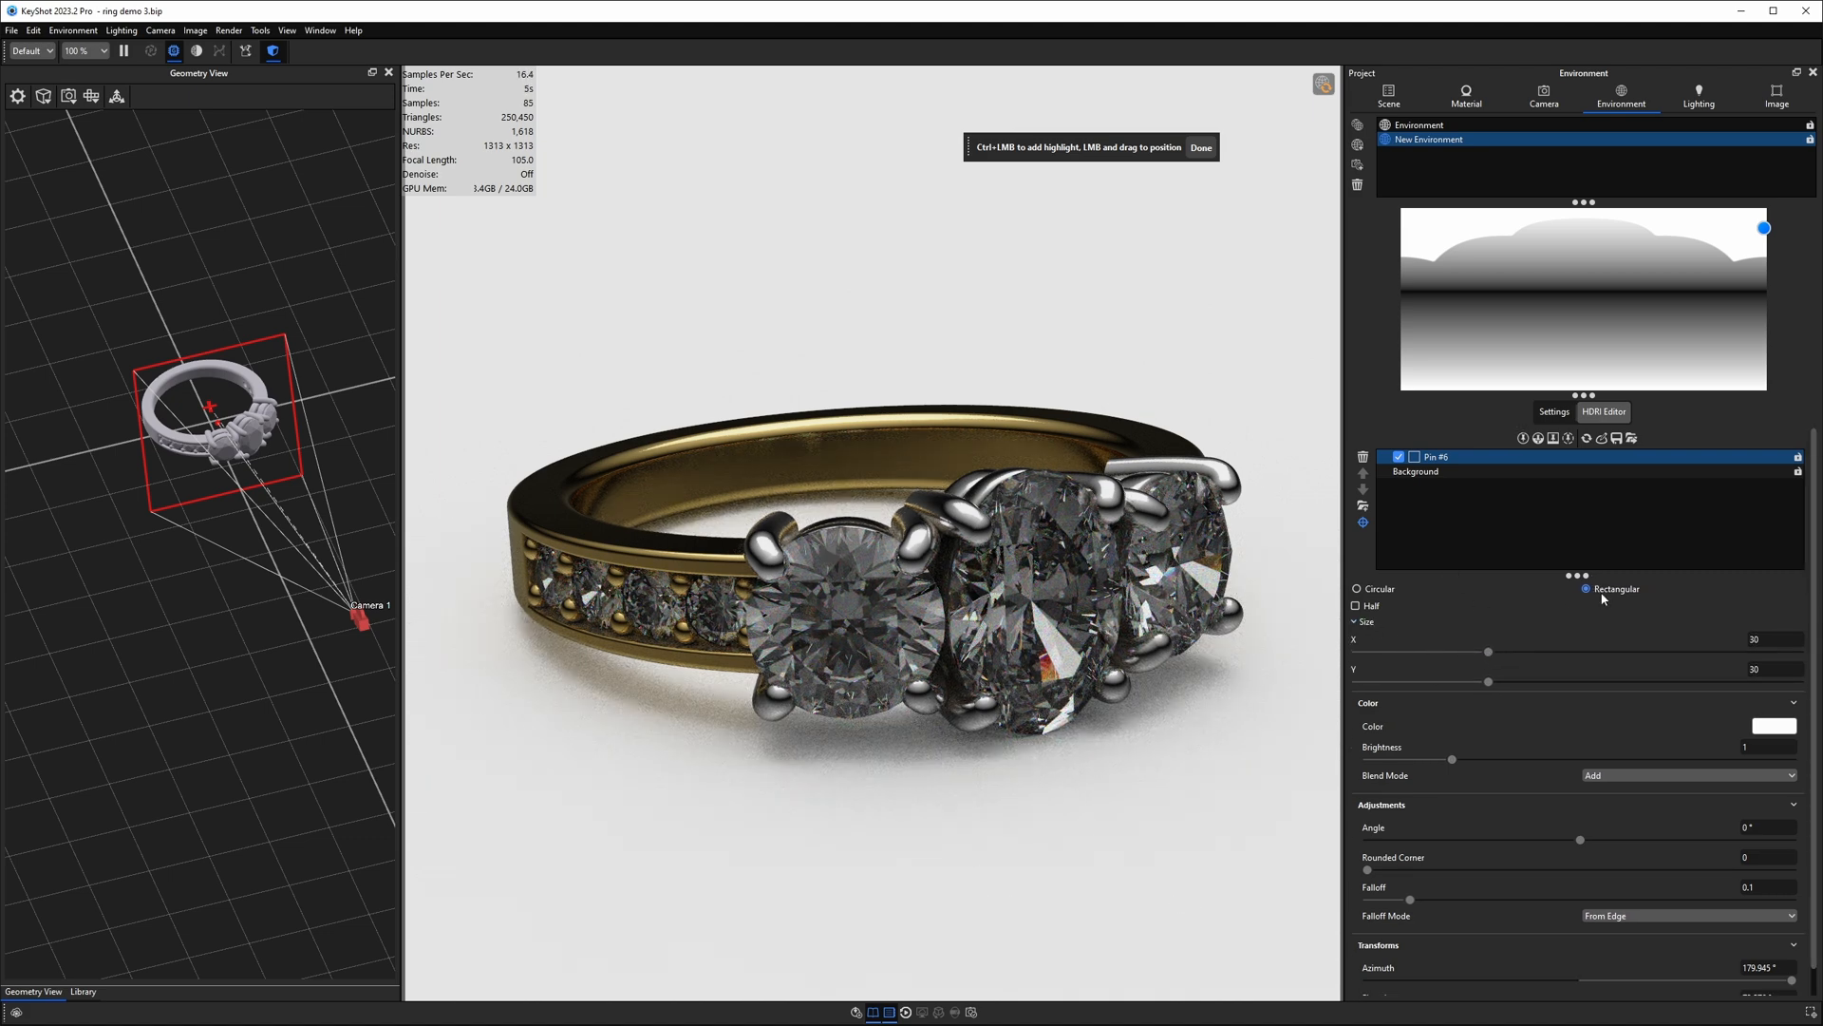
pyautogui.moveTo(1488, 652); pyautogui.dragTo(1500, 687)
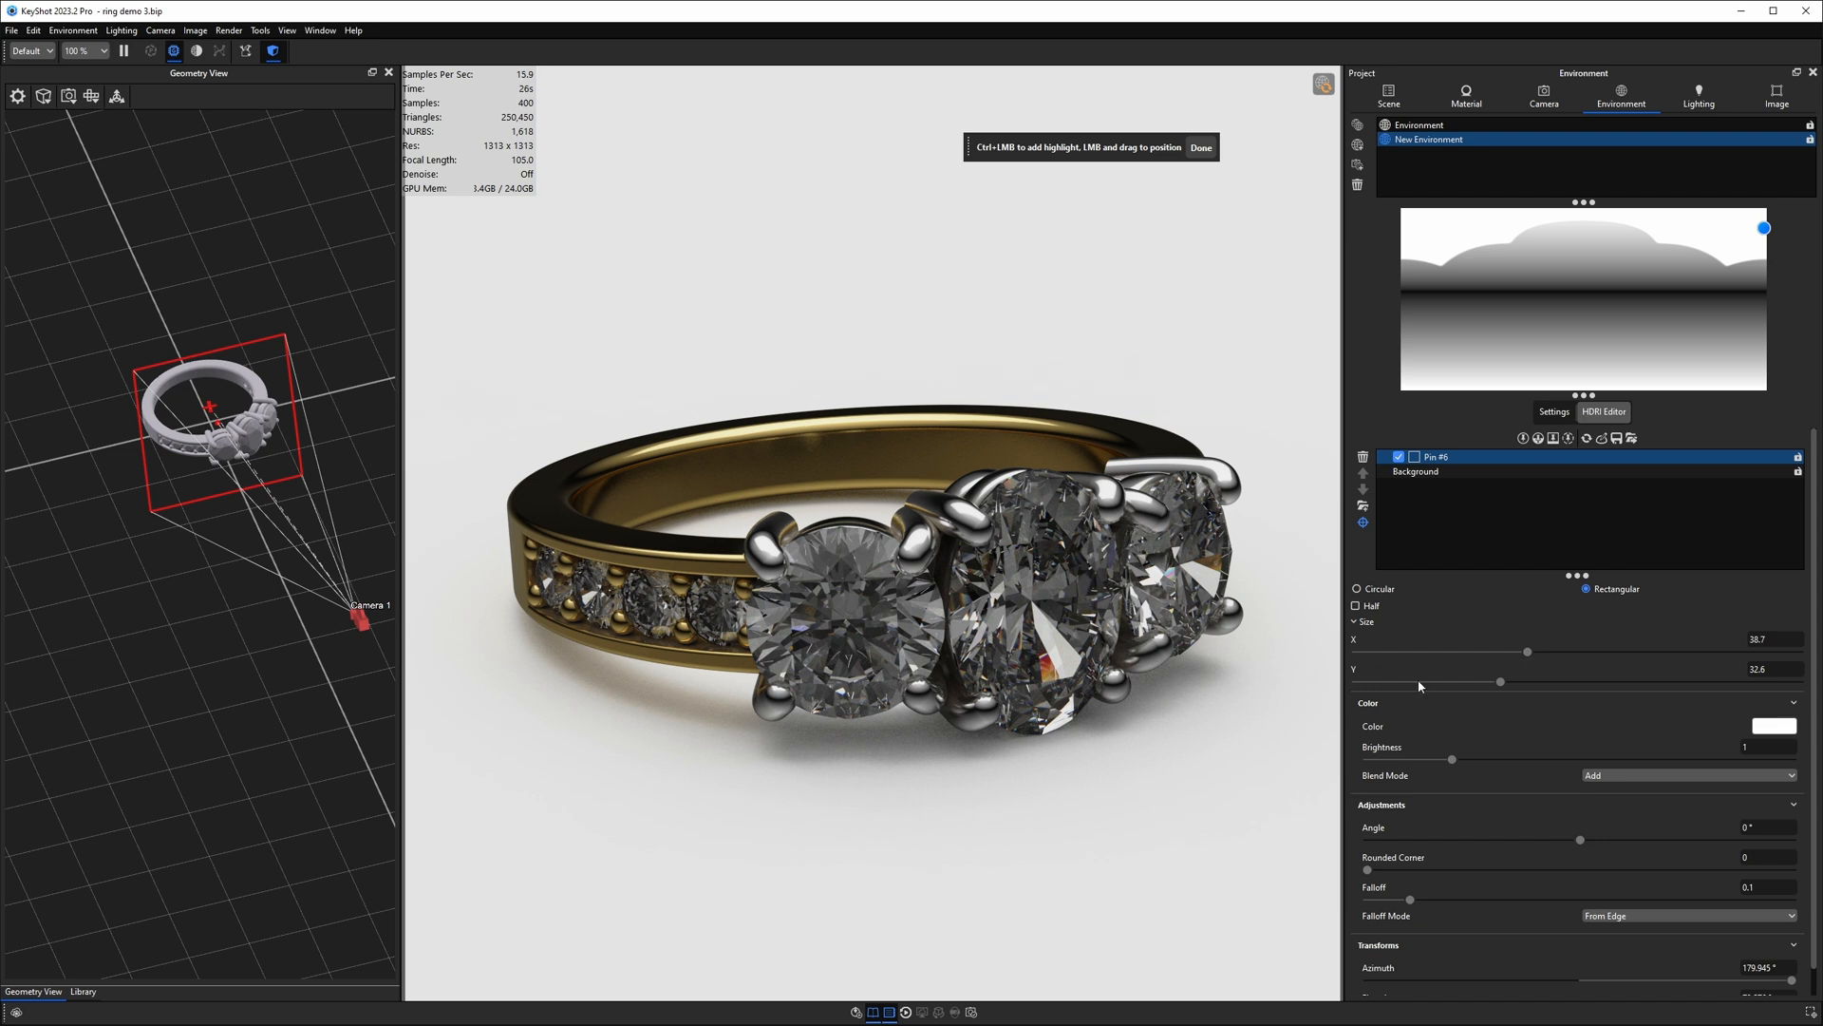
pyautogui.click(1199, 150)
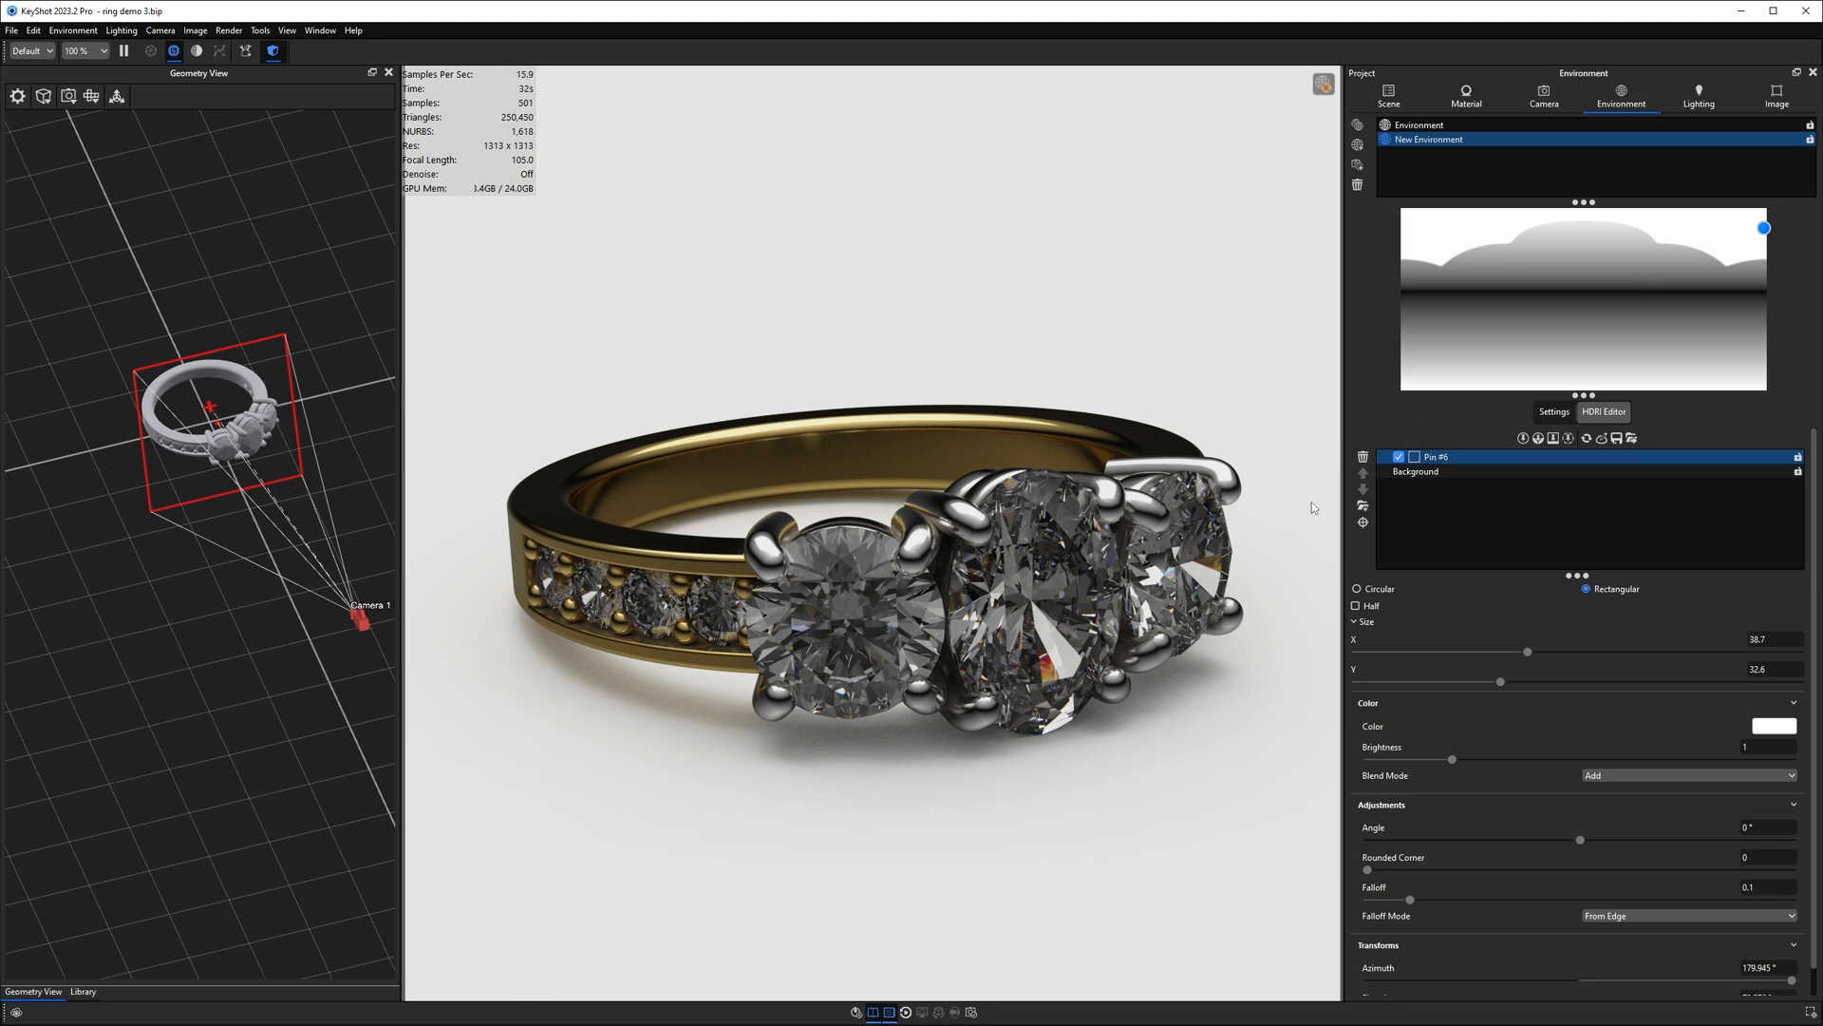
# Step: Add a second pin, highlight the band's rim with it, make it rectangular and shift it to about azimuth 159°, elevation -1.5°
pyautogui.click(1523, 439)
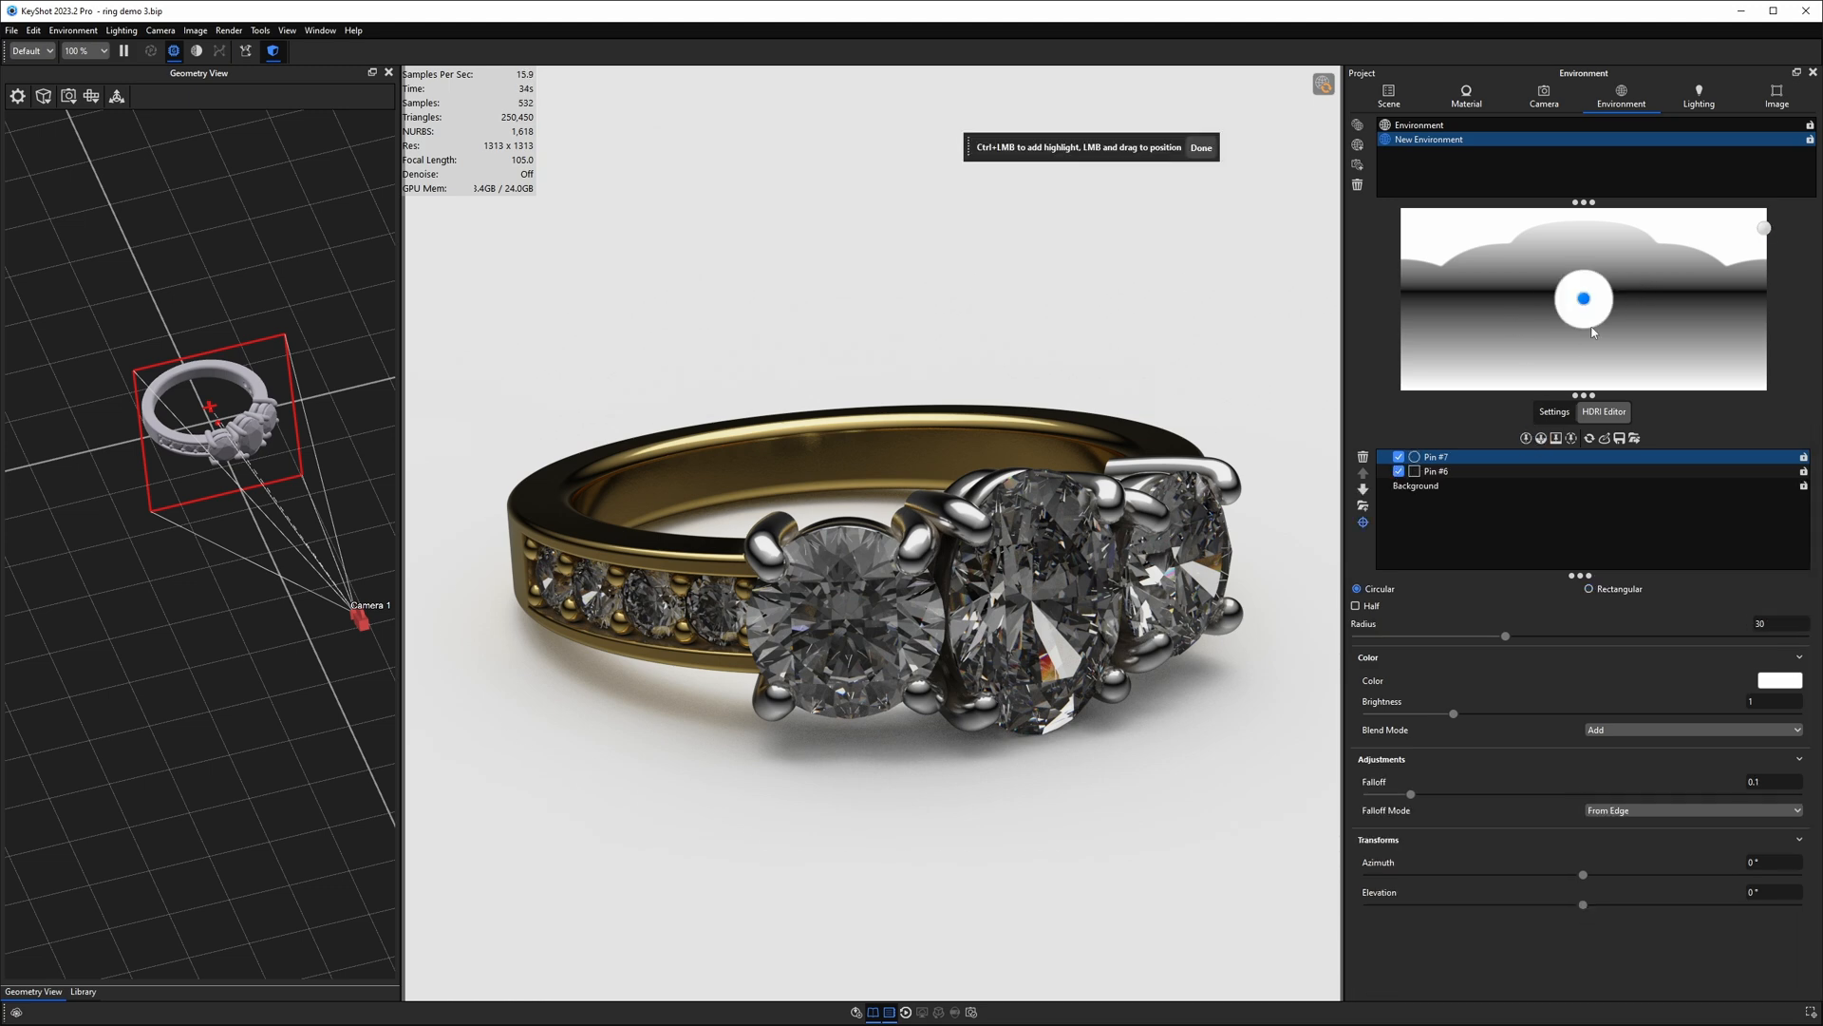
pyautogui.moveTo(1585, 302); pyautogui.dragTo(1464, 325)
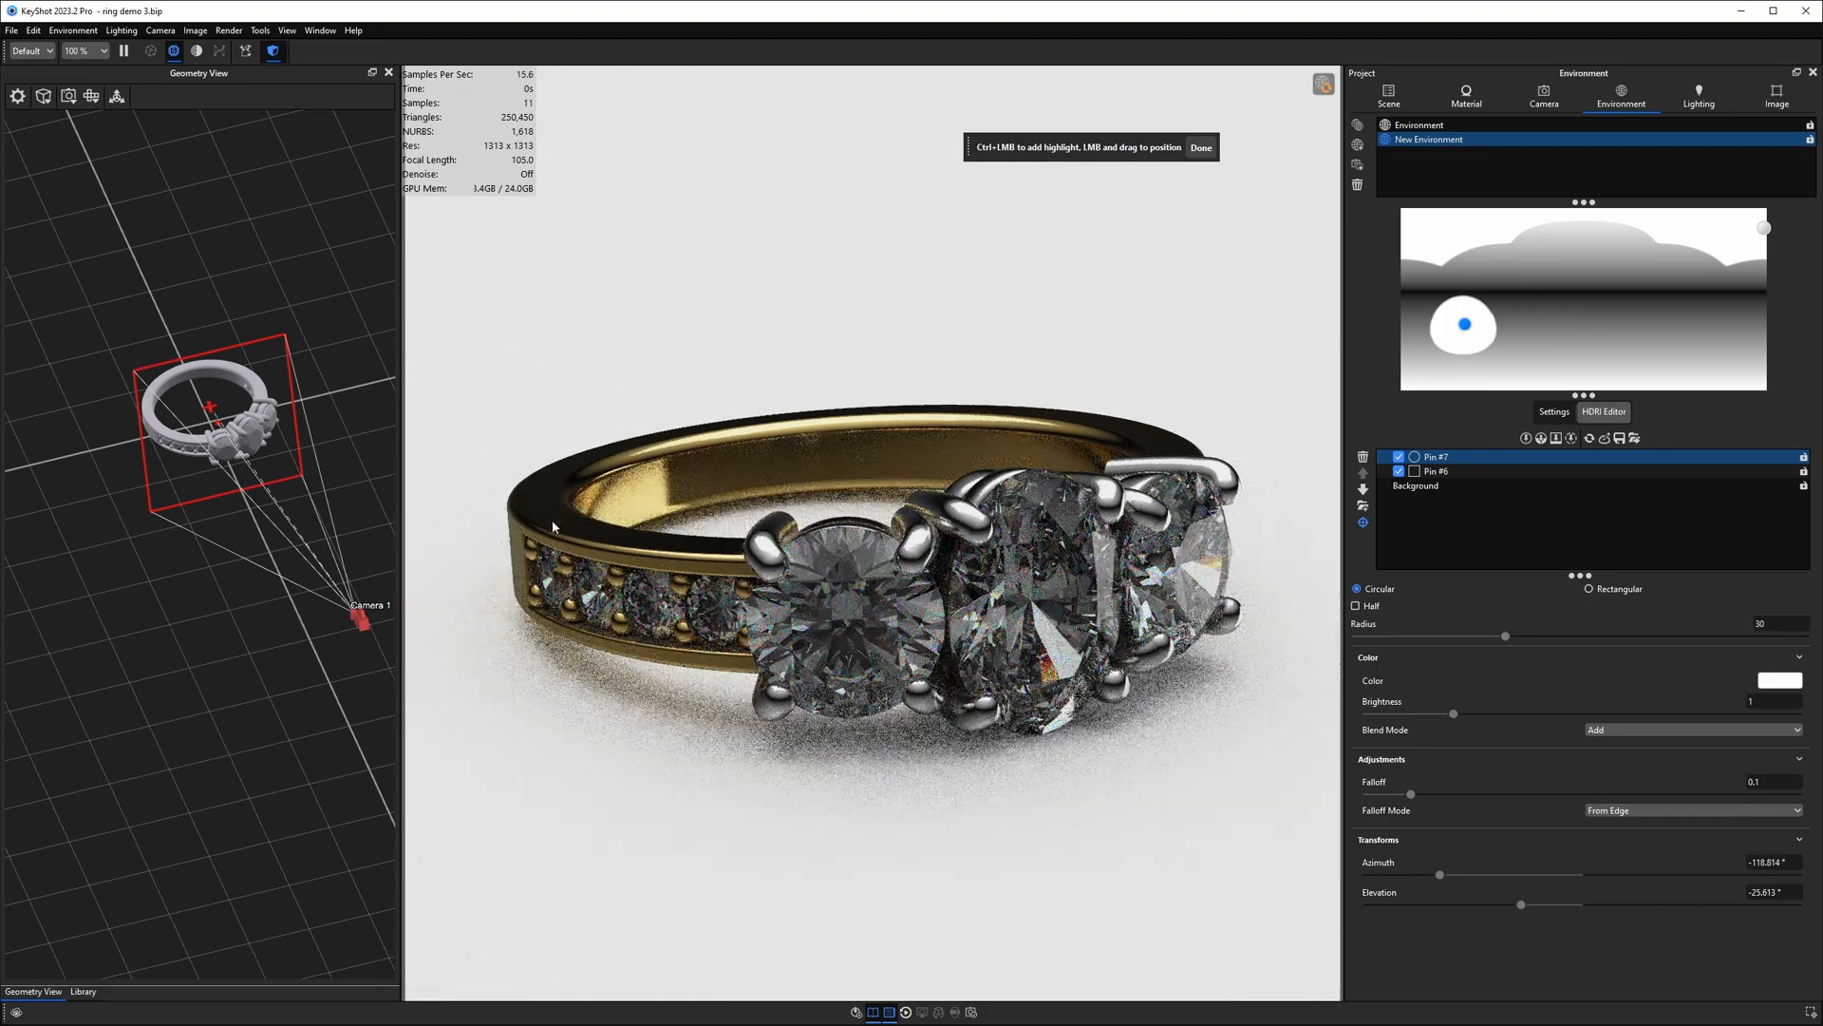
pyautogui.click(537, 499)
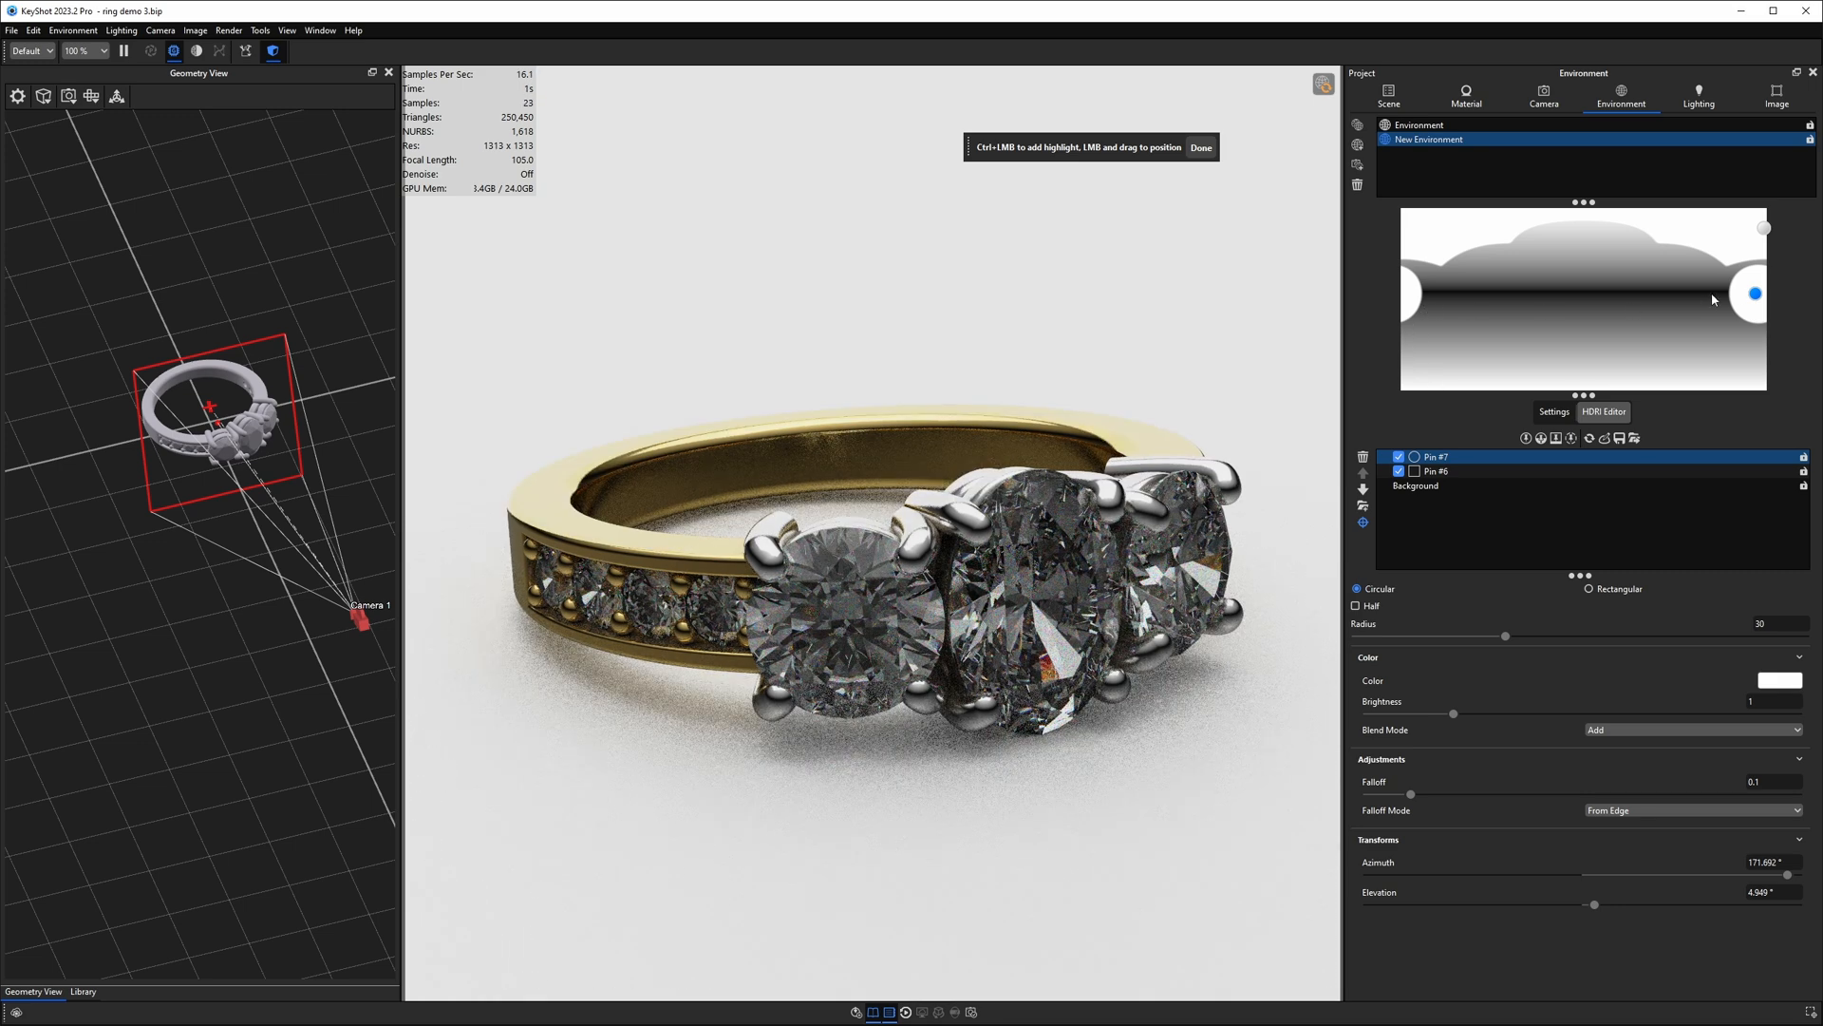
pyautogui.click(1604, 590)
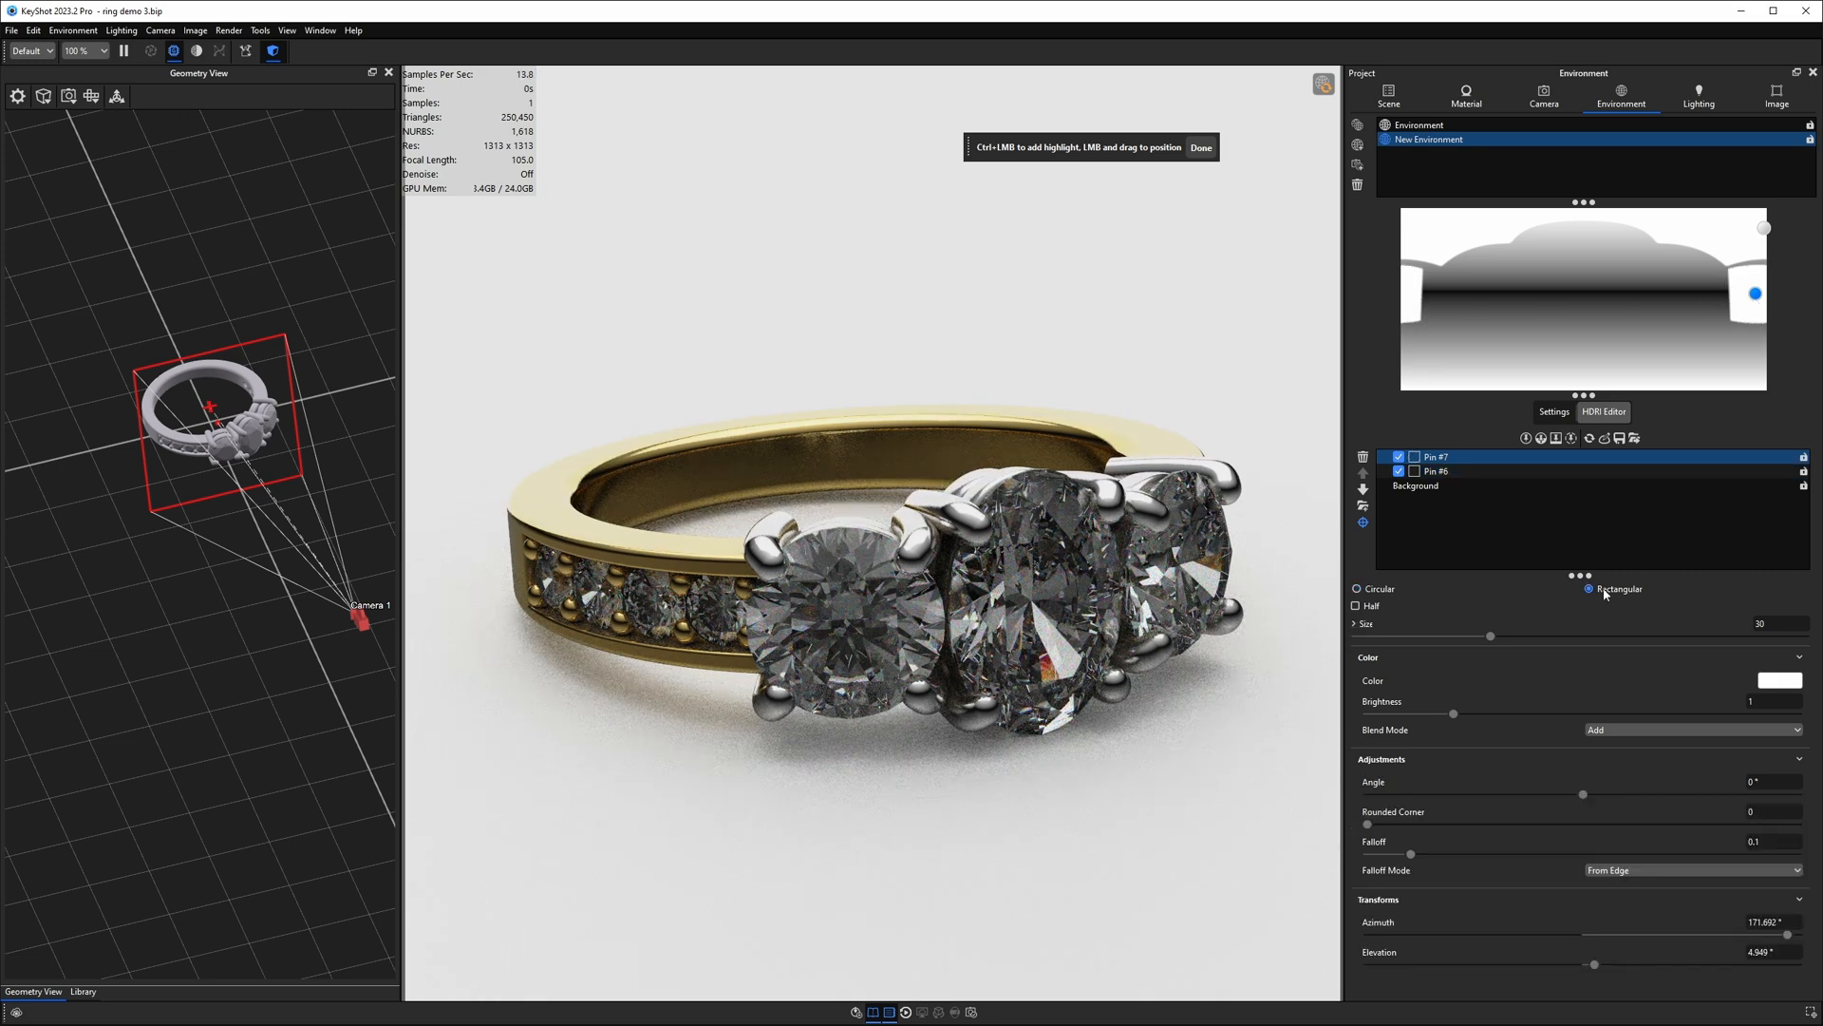
pyautogui.moveTo(1756, 294); pyautogui.dragTo(1743, 300)
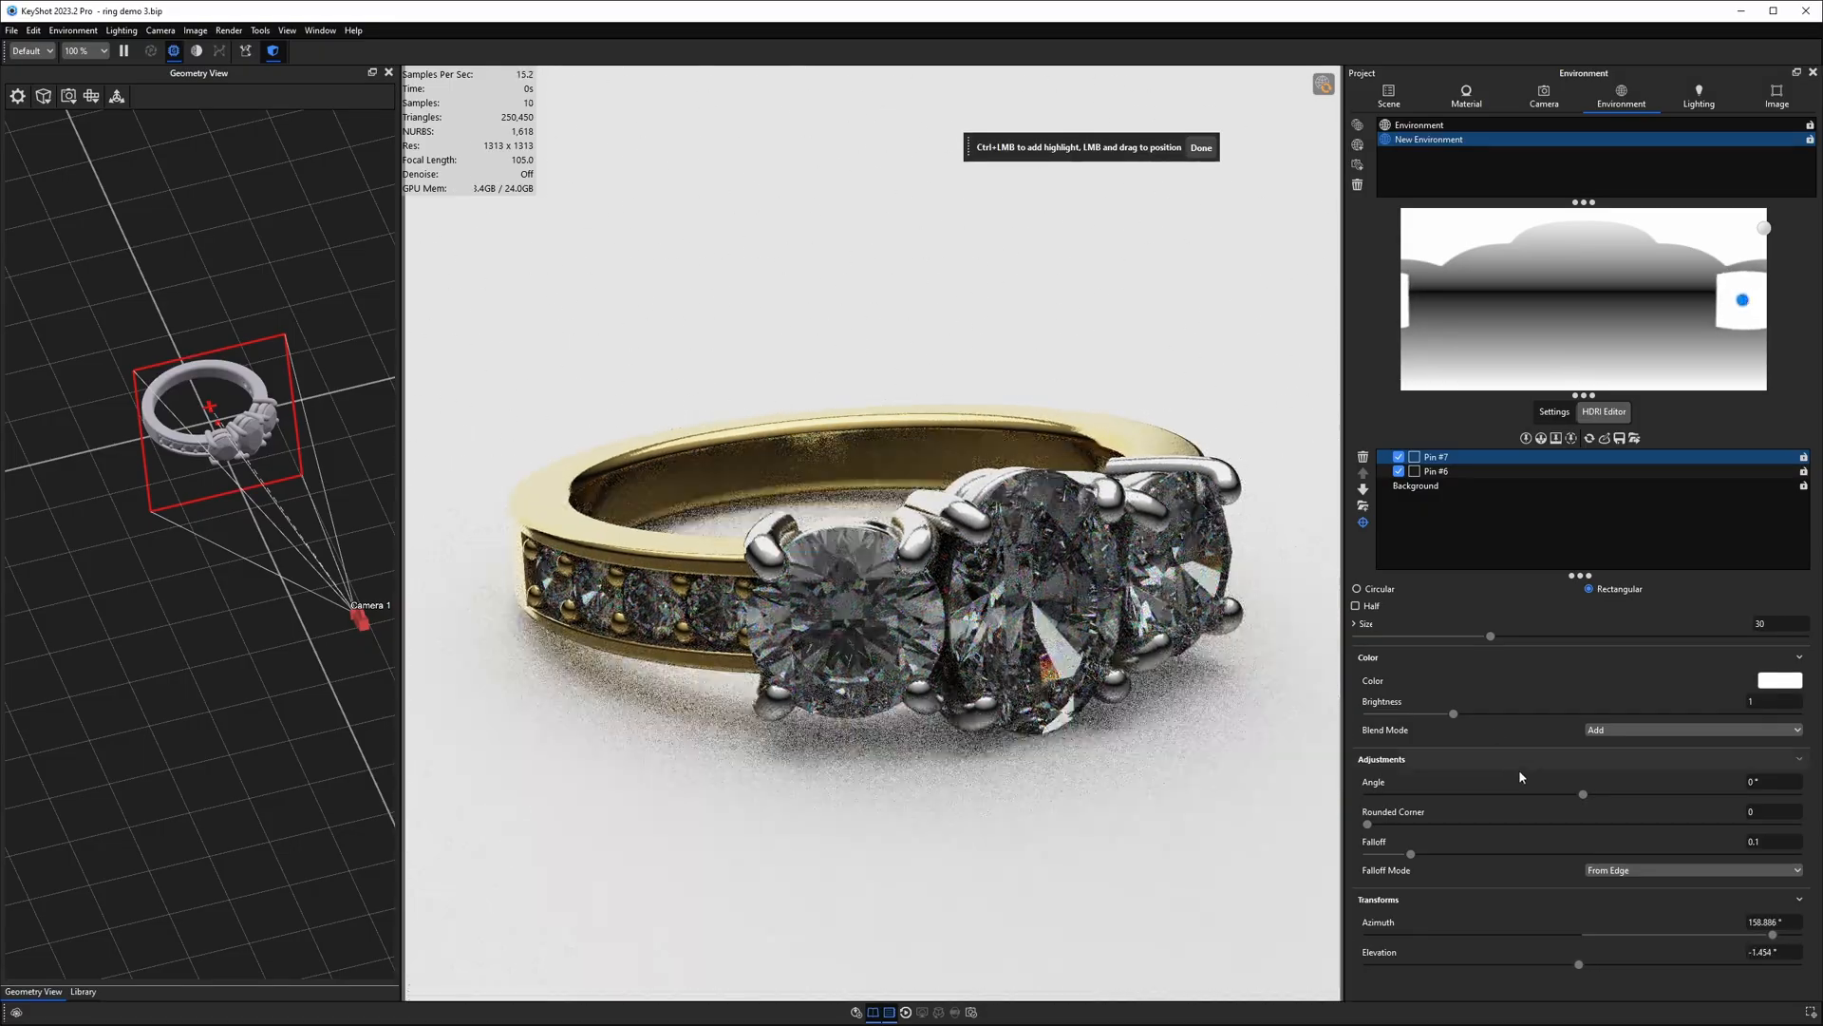
# Step: Set the second pin's brightness to 0.735 and its falloff mode to Quadratic after trying Exponential
pyautogui.moveTo(1453, 713)
pyautogui.mouseDown()
pyautogui.moveTo(1400, 713)
pyautogui.moveTo(1433, 713)
pyautogui.mouseUp()
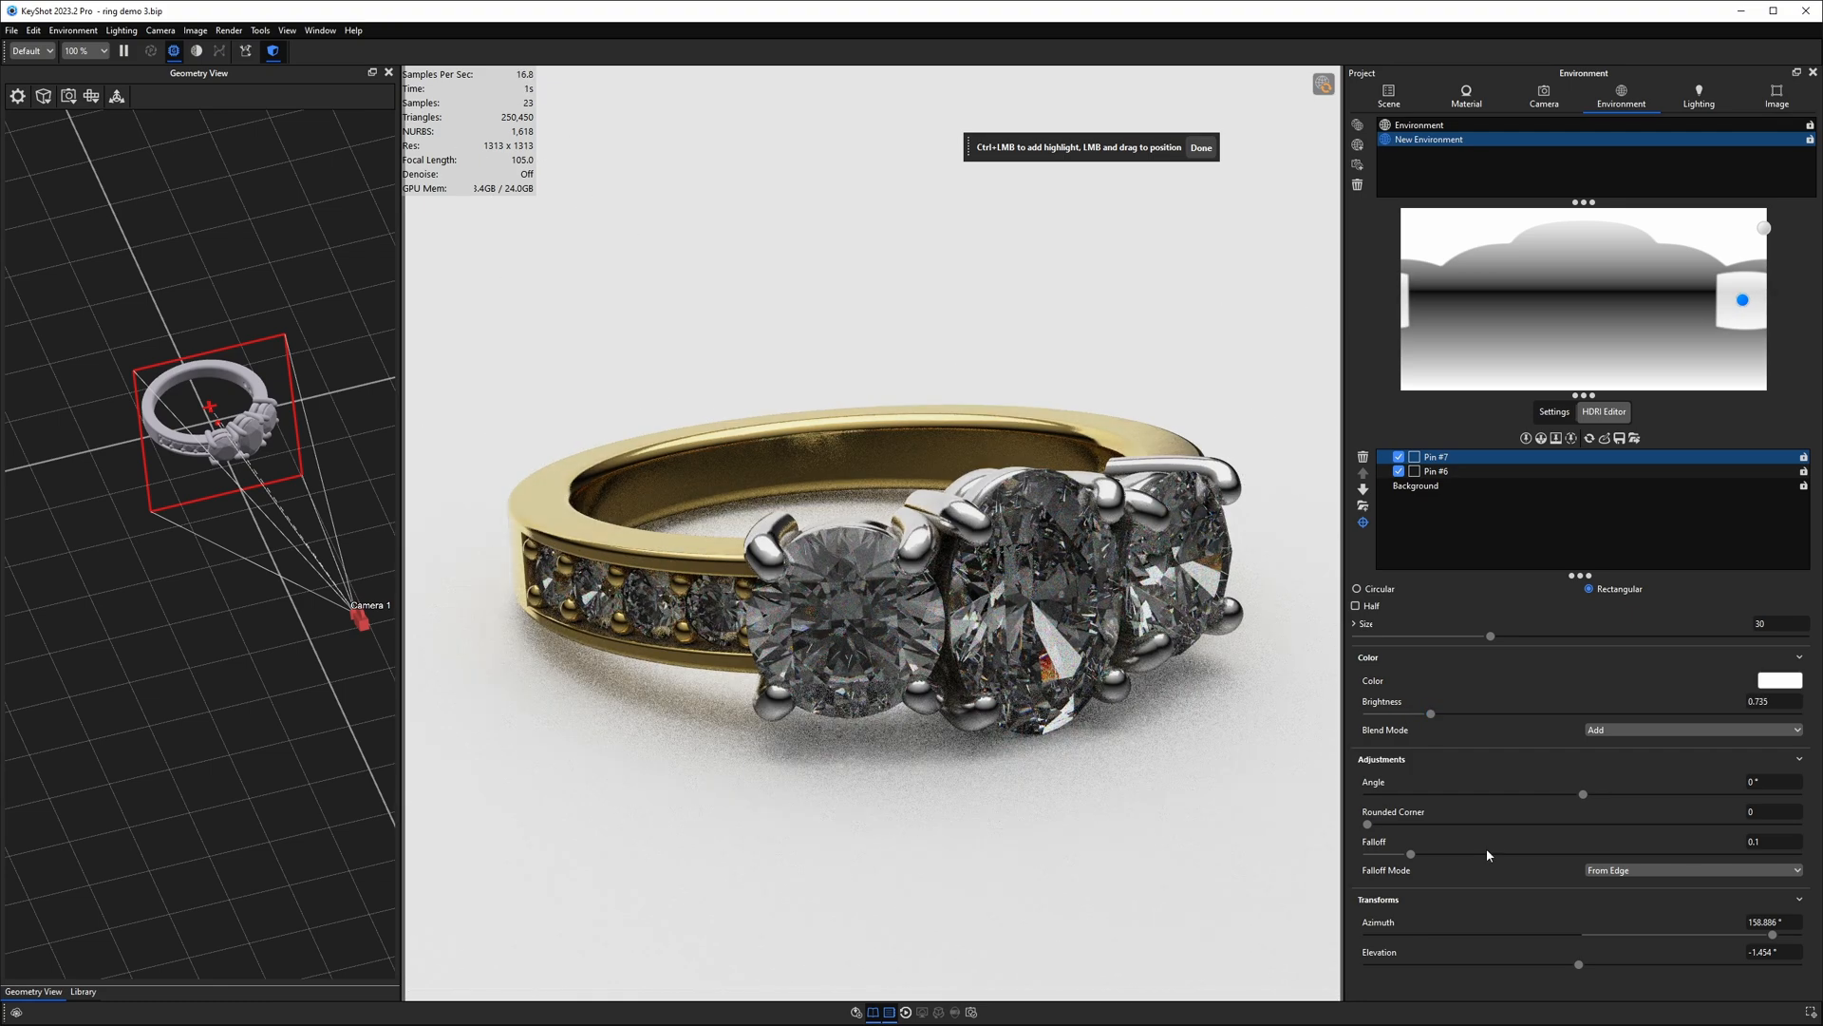
pyautogui.click(1623, 871)
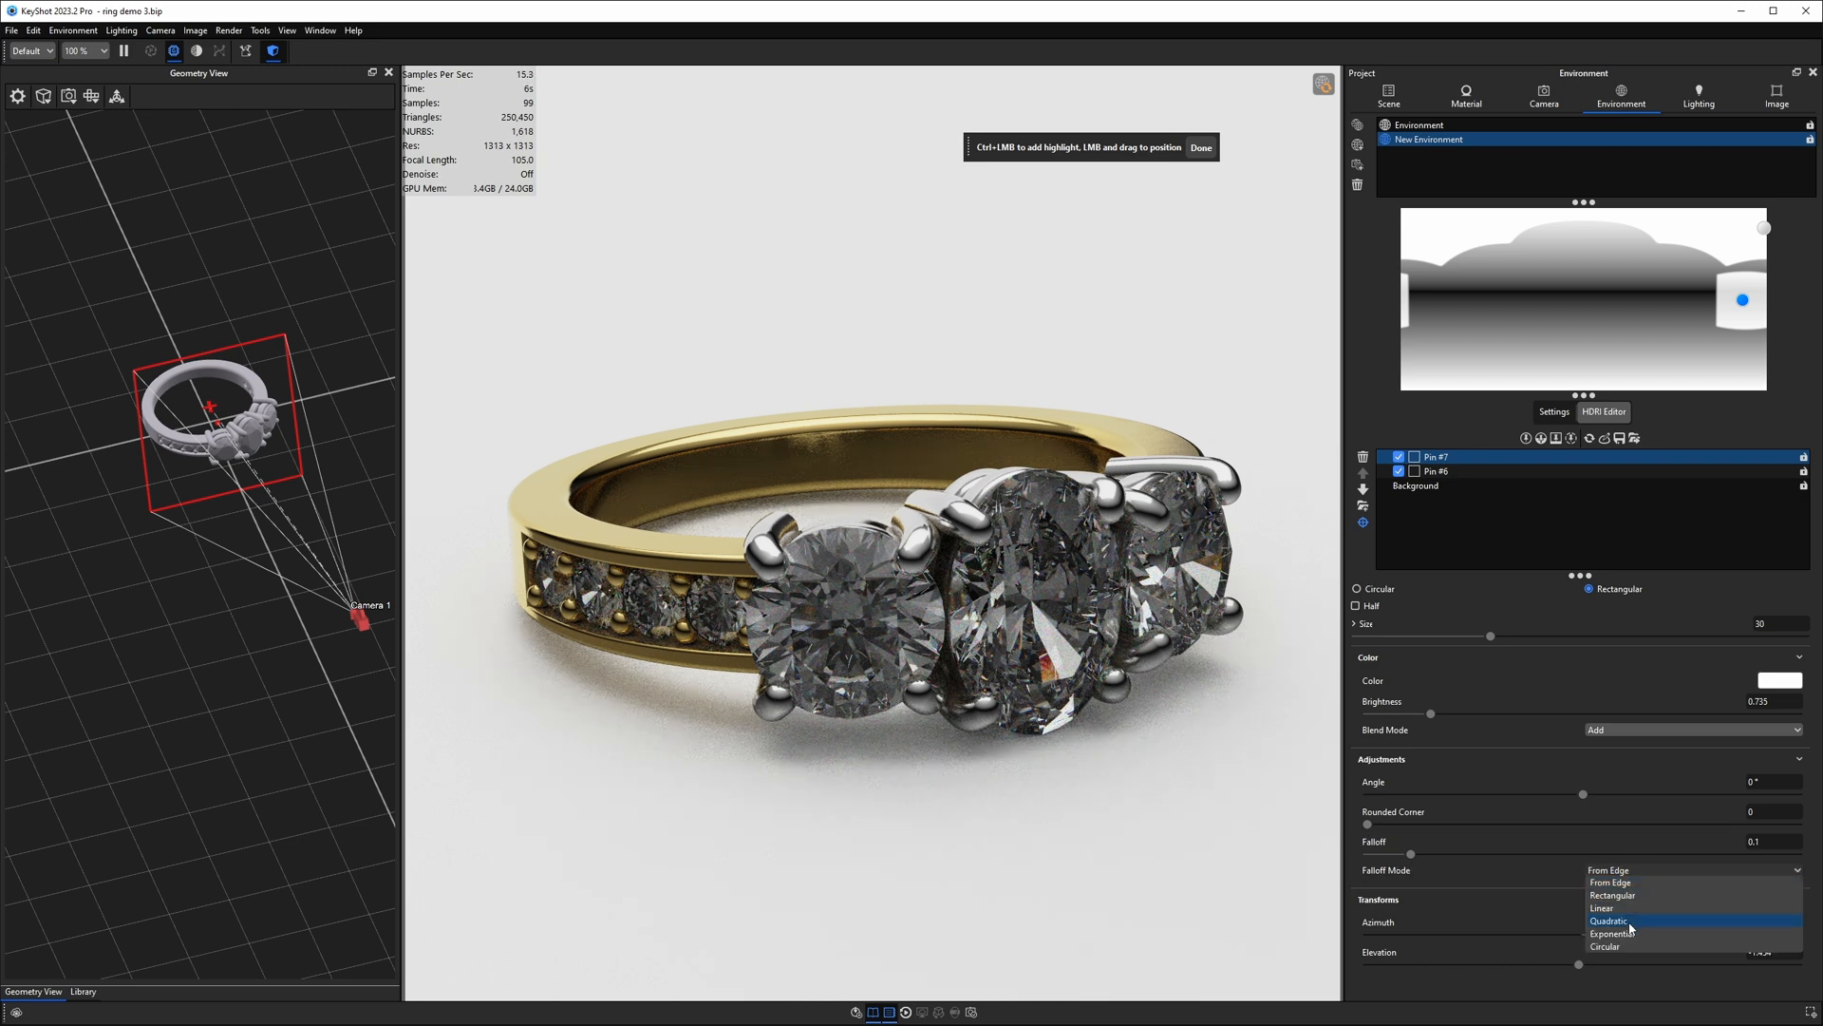
pyautogui.click(1631, 932)
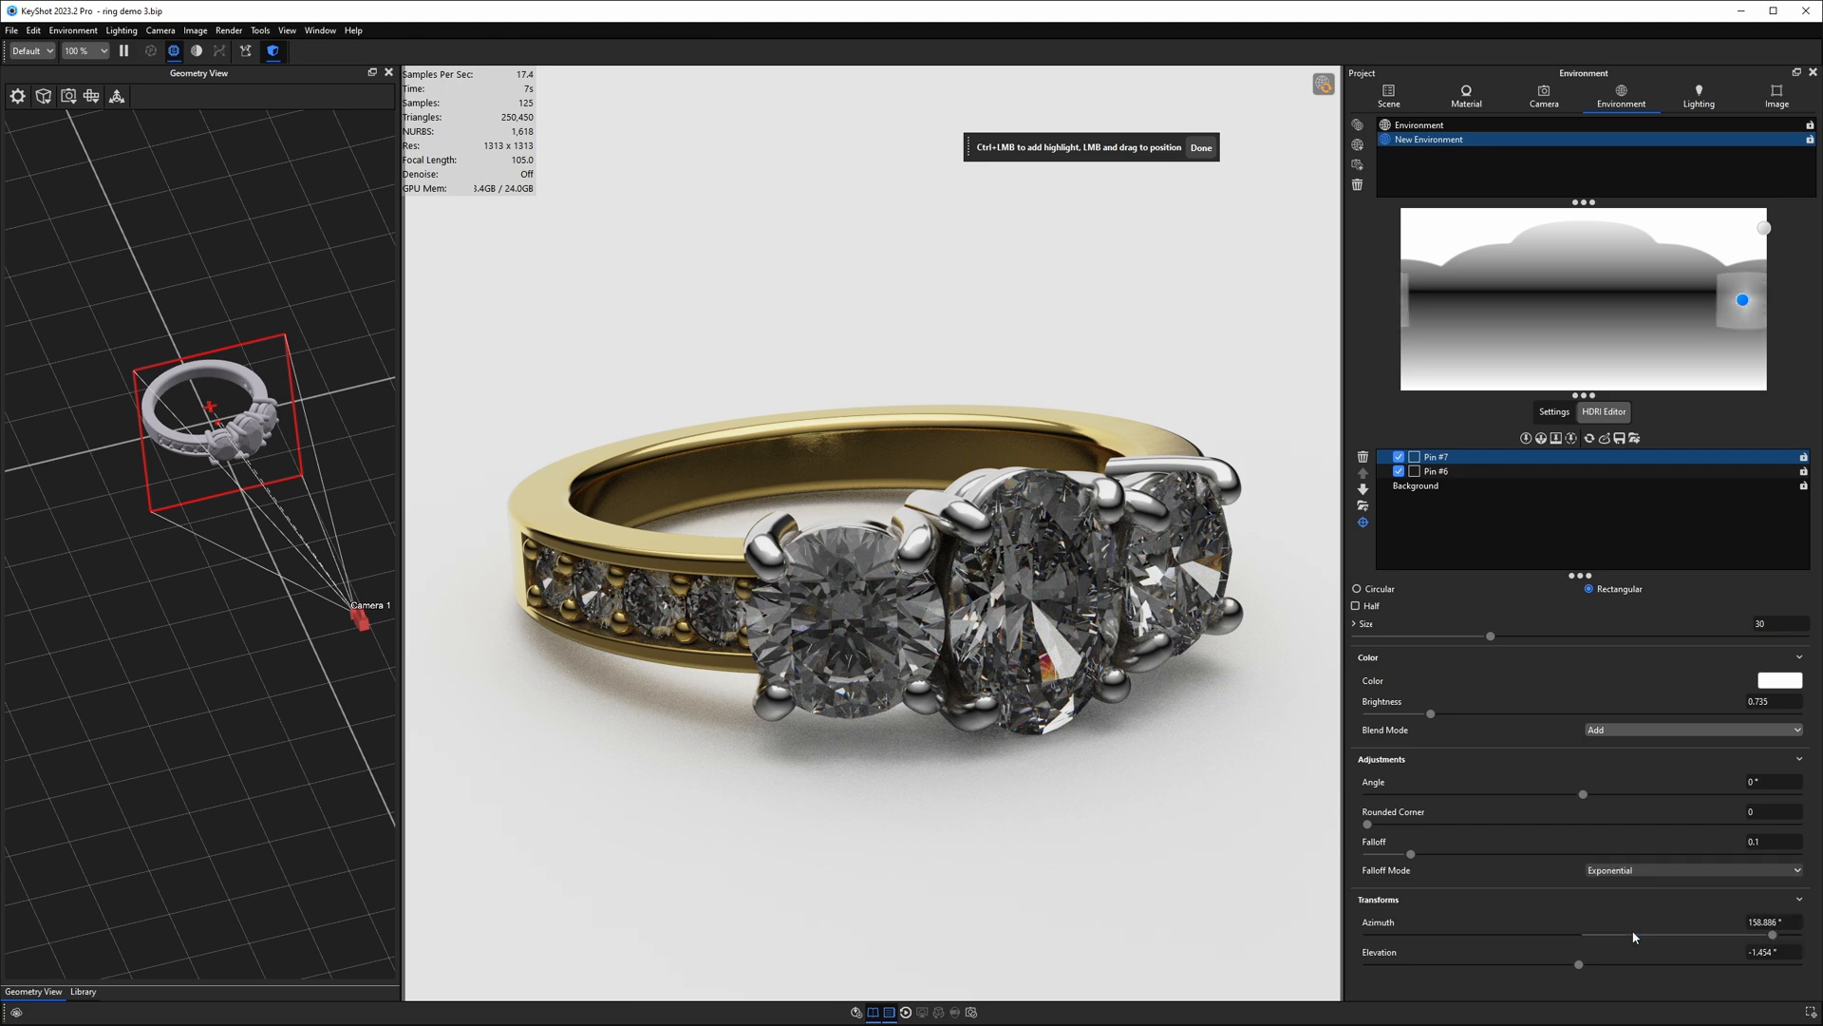
pyautogui.click(1632, 871)
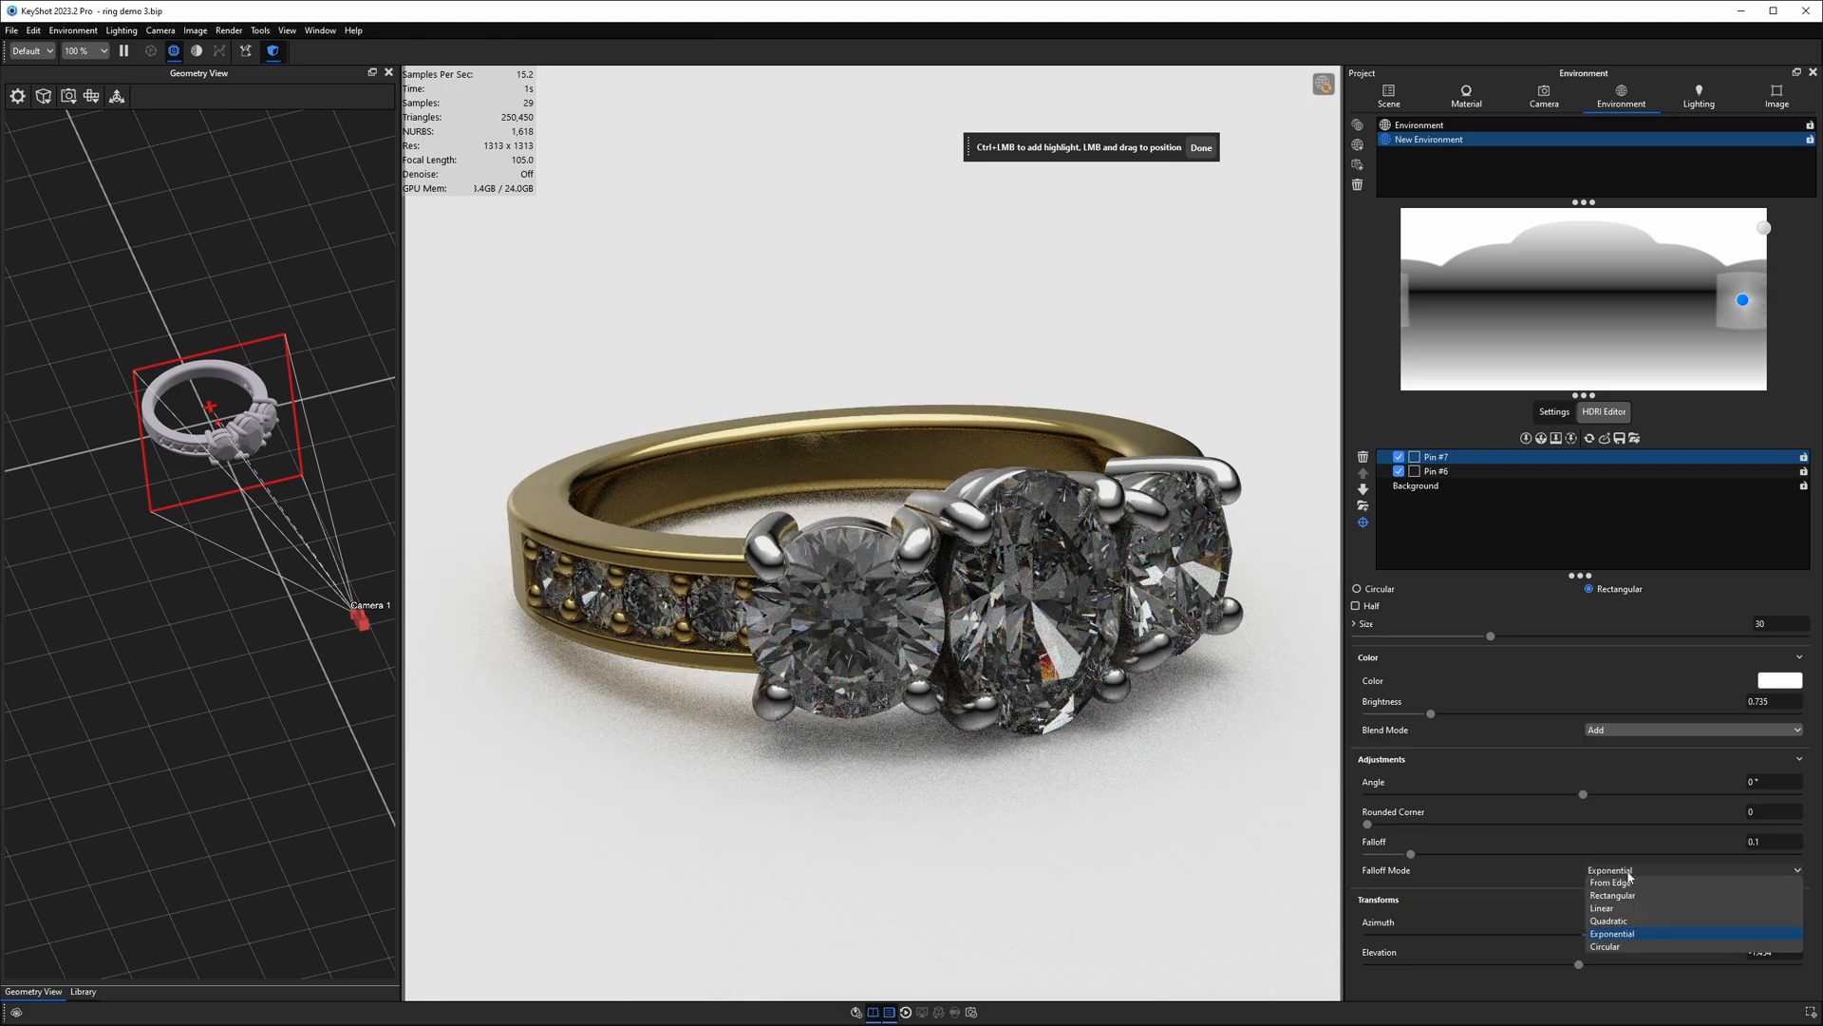
pyautogui.click(1627, 927)
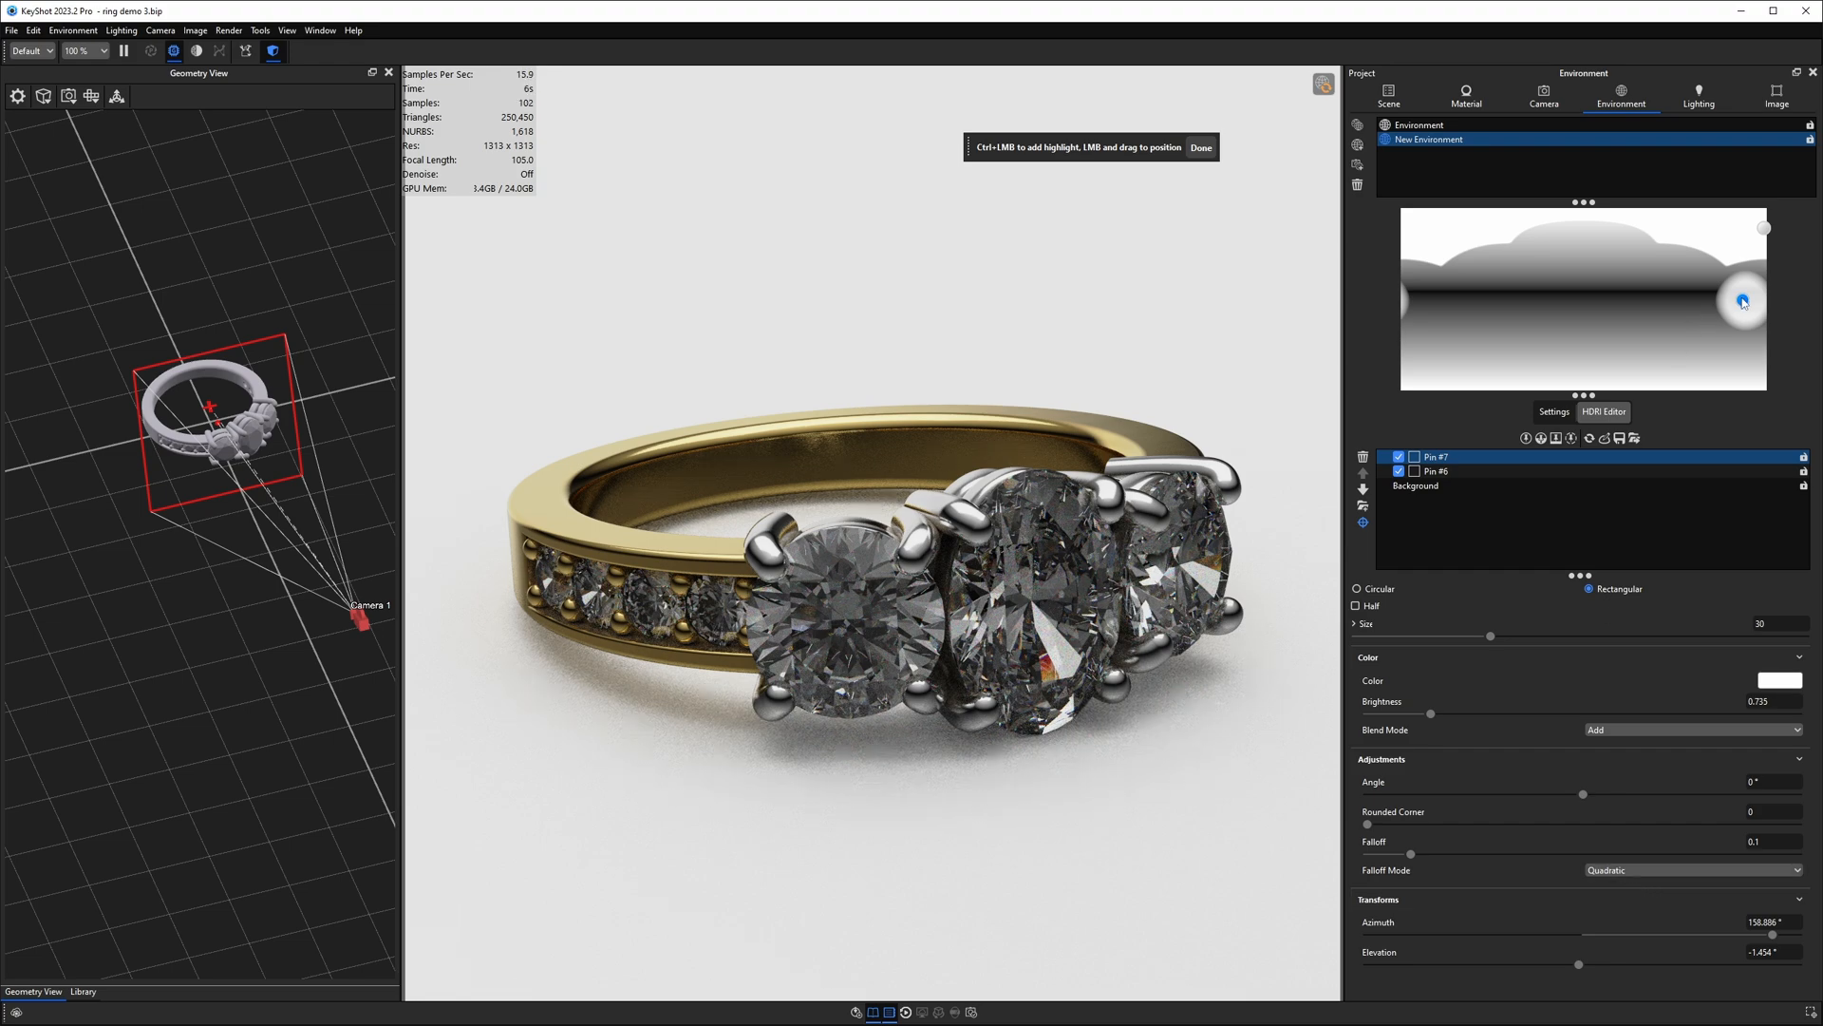
# Step: Reduce the second pin's falloff to 0 and fine-tune its position to about azimuth 165°, elevation -2.9°
pyautogui.moveTo(1742, 302); pyautogui.dragTo(1747, 303)
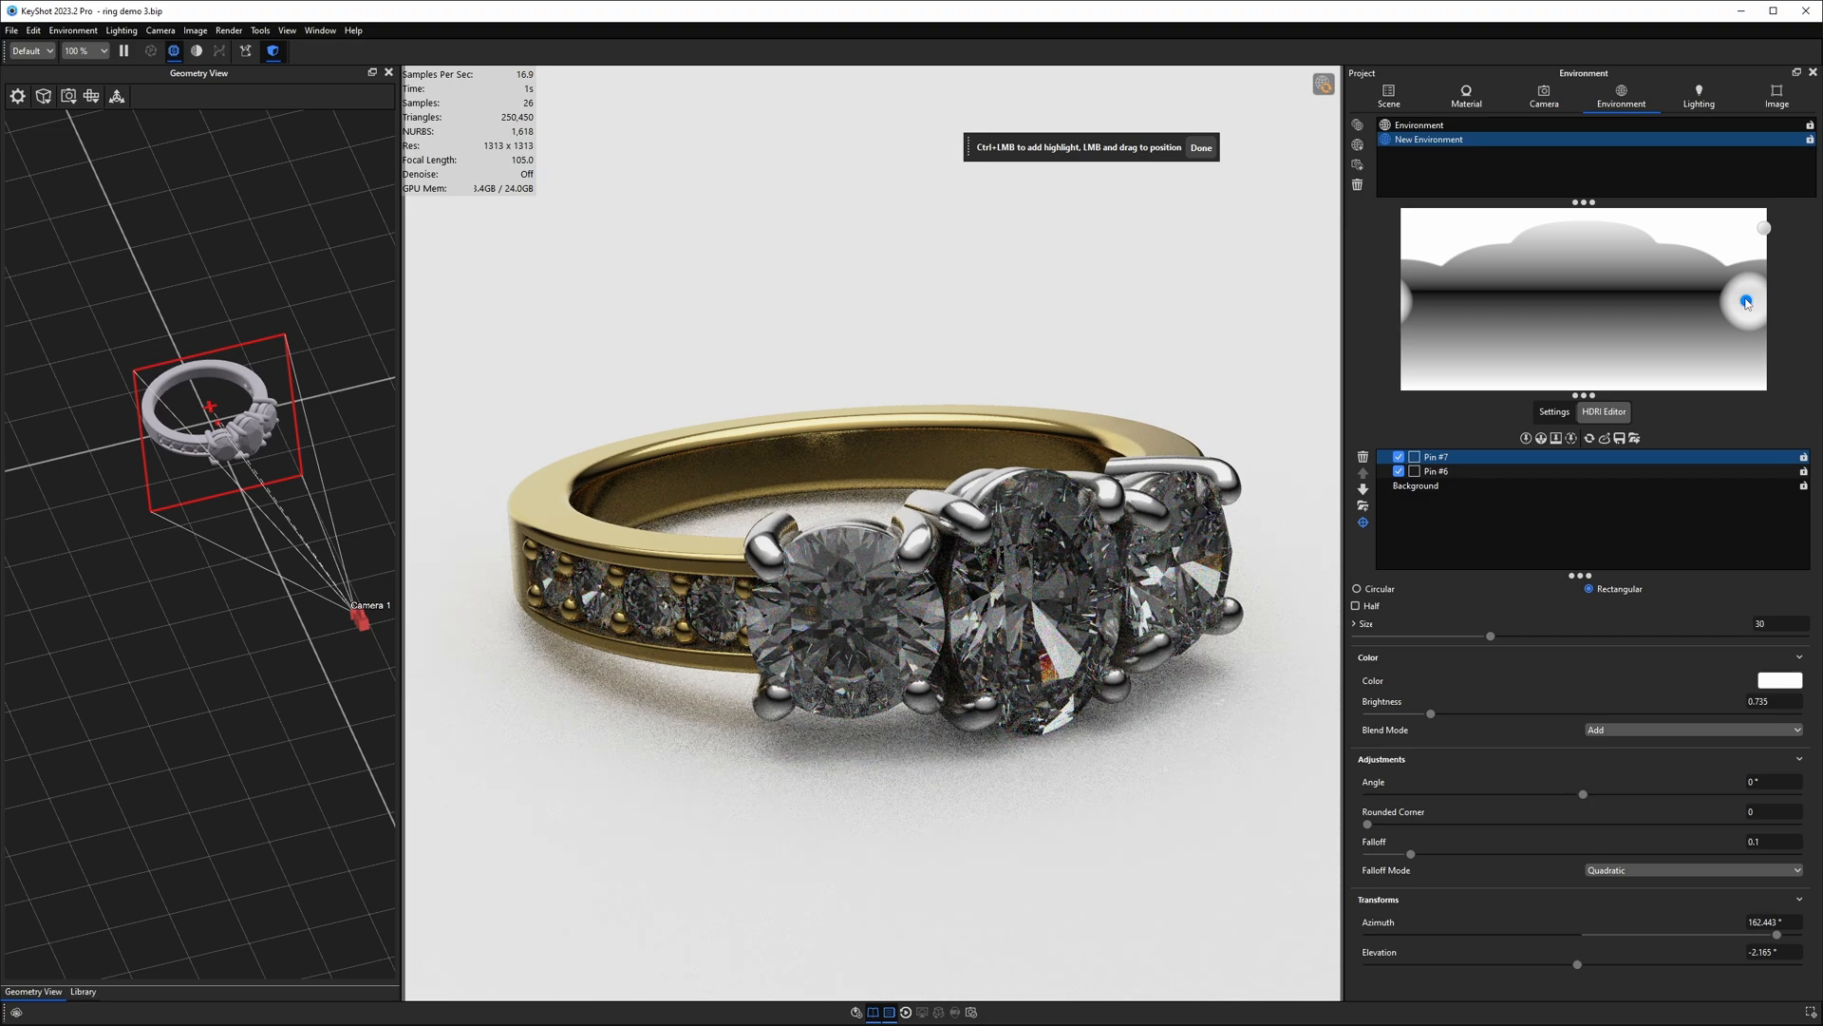
pyautogui.moveTo(1747, 302); pyautogui.dragTo(1747, 299)
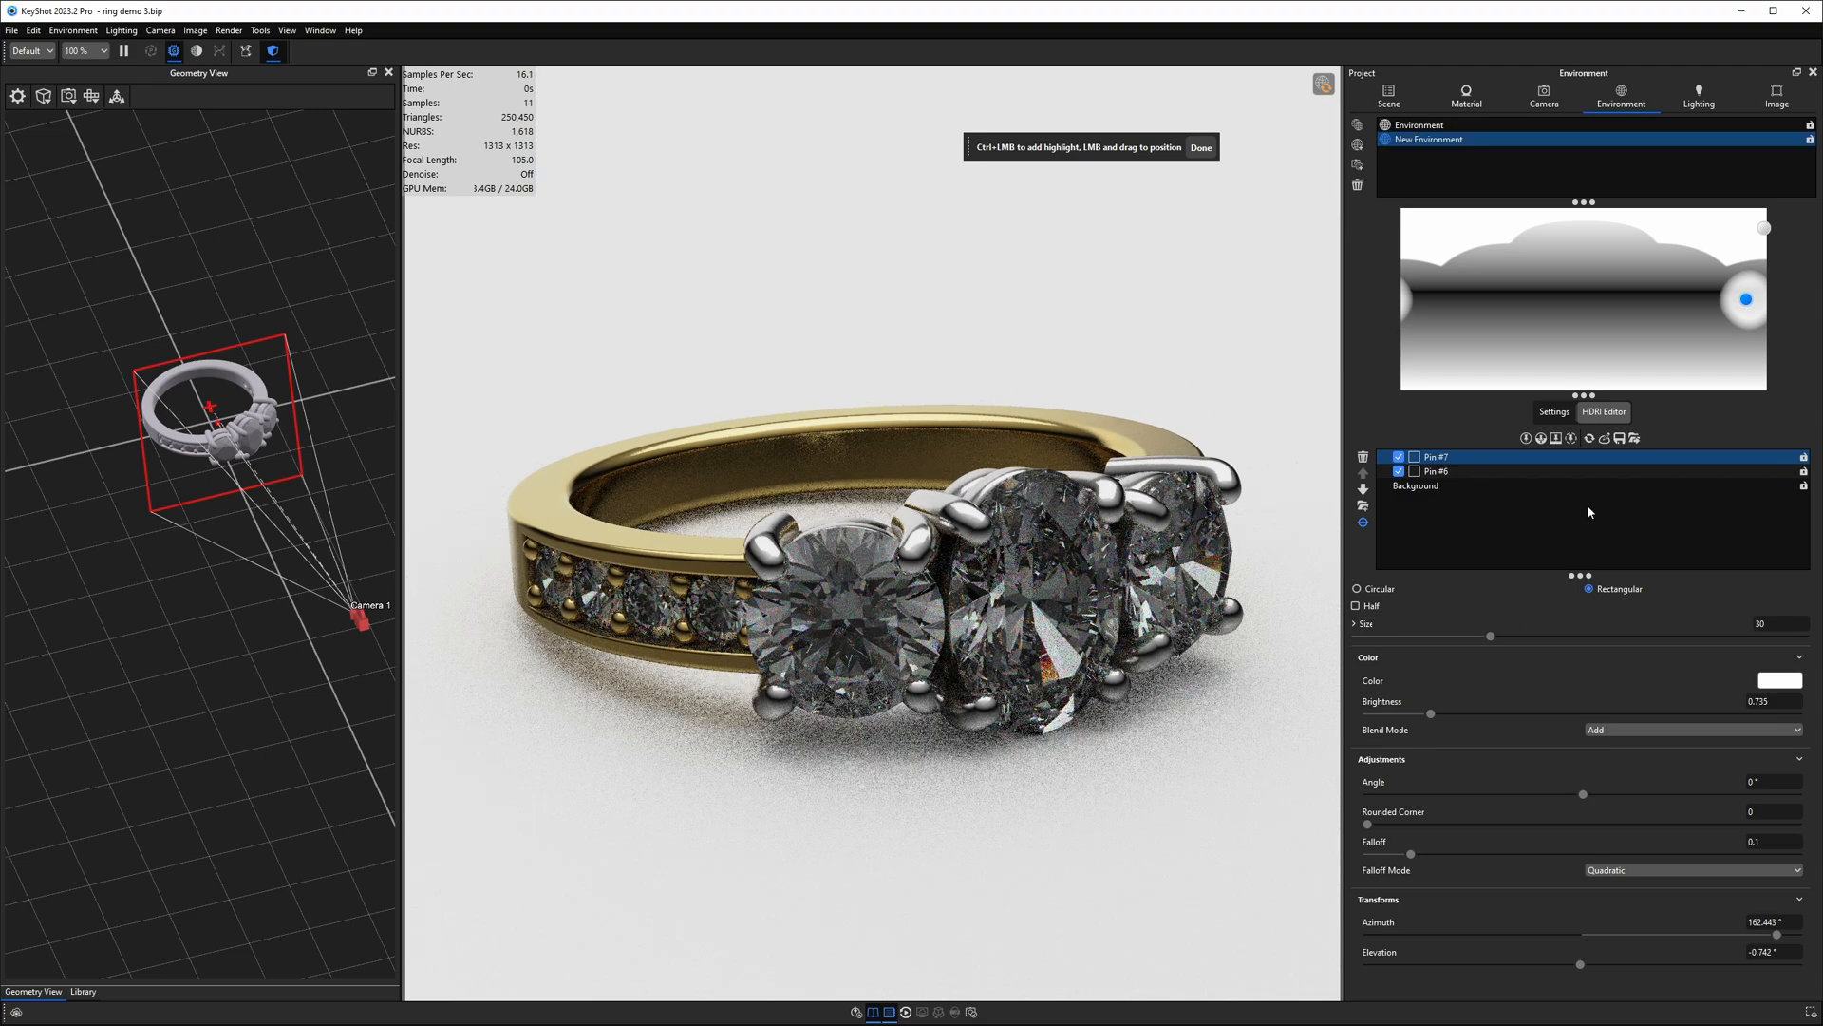
pyautogui.moveTo(1411, 854); pyautogui.dragTo(1582, 855)
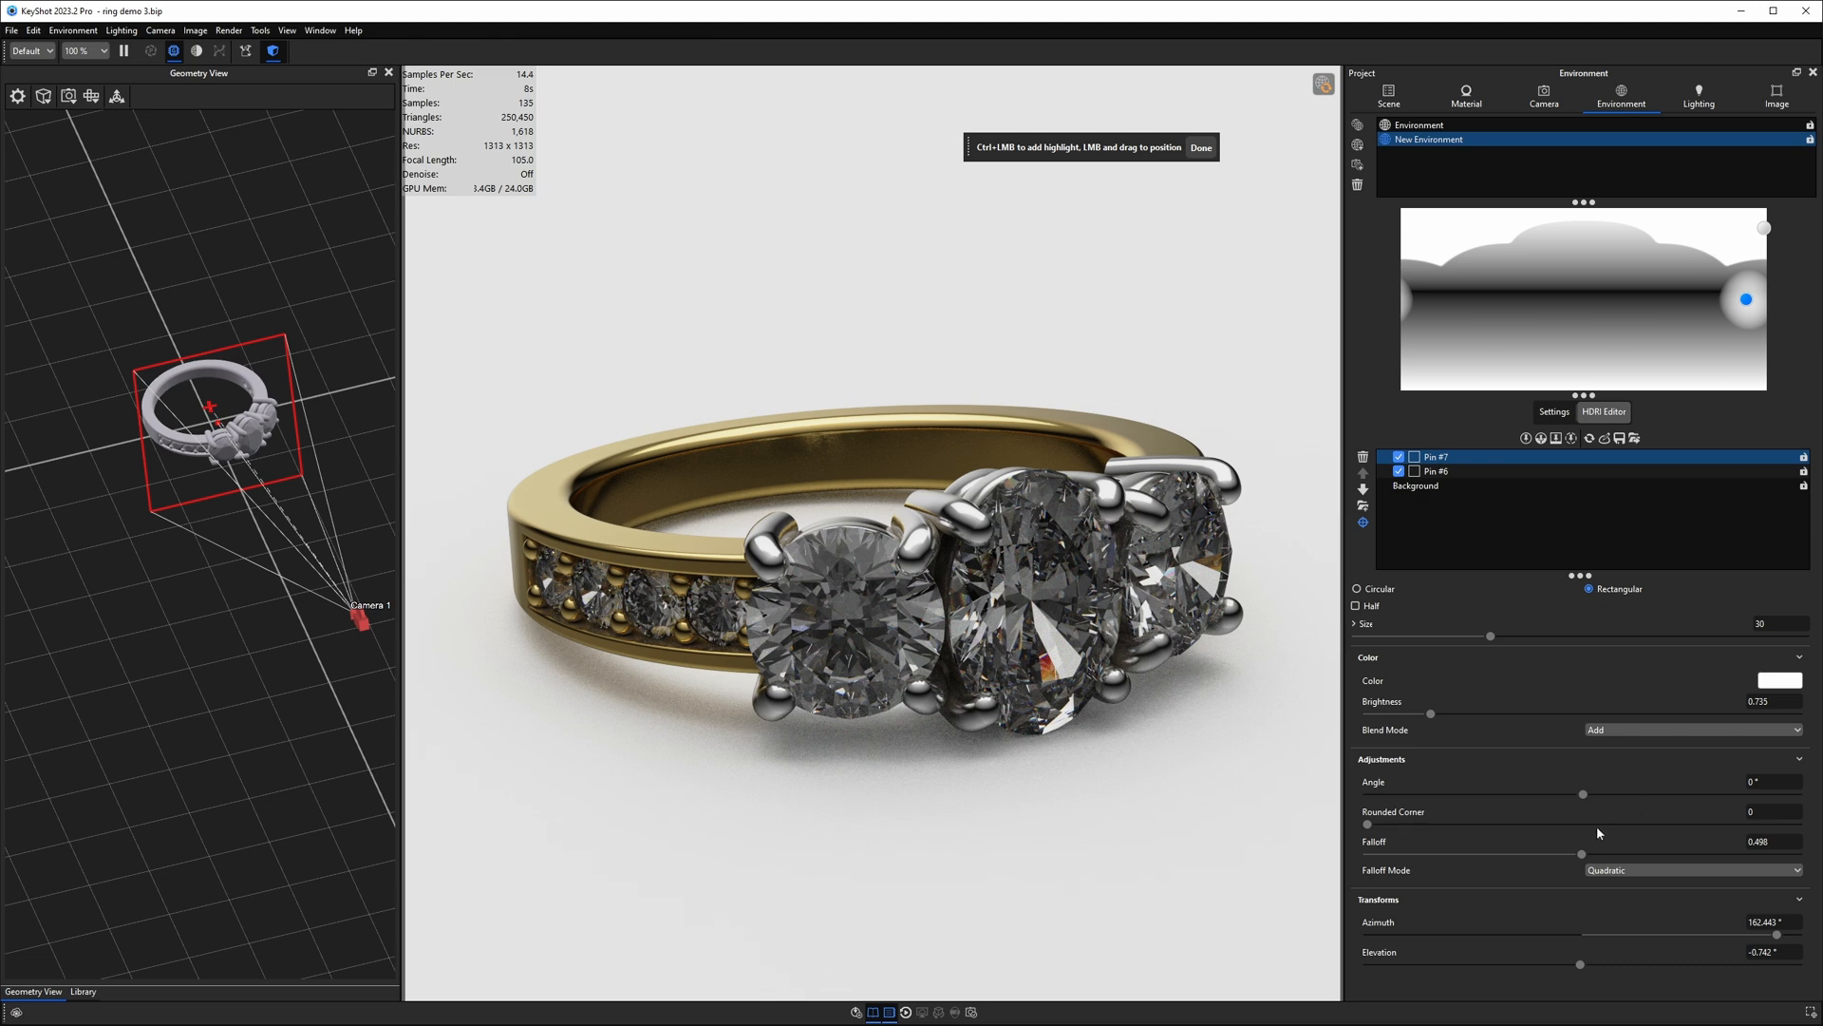
pyautogui.moveTo(1581, 854); pyautogui.dragTo(1360, 851)
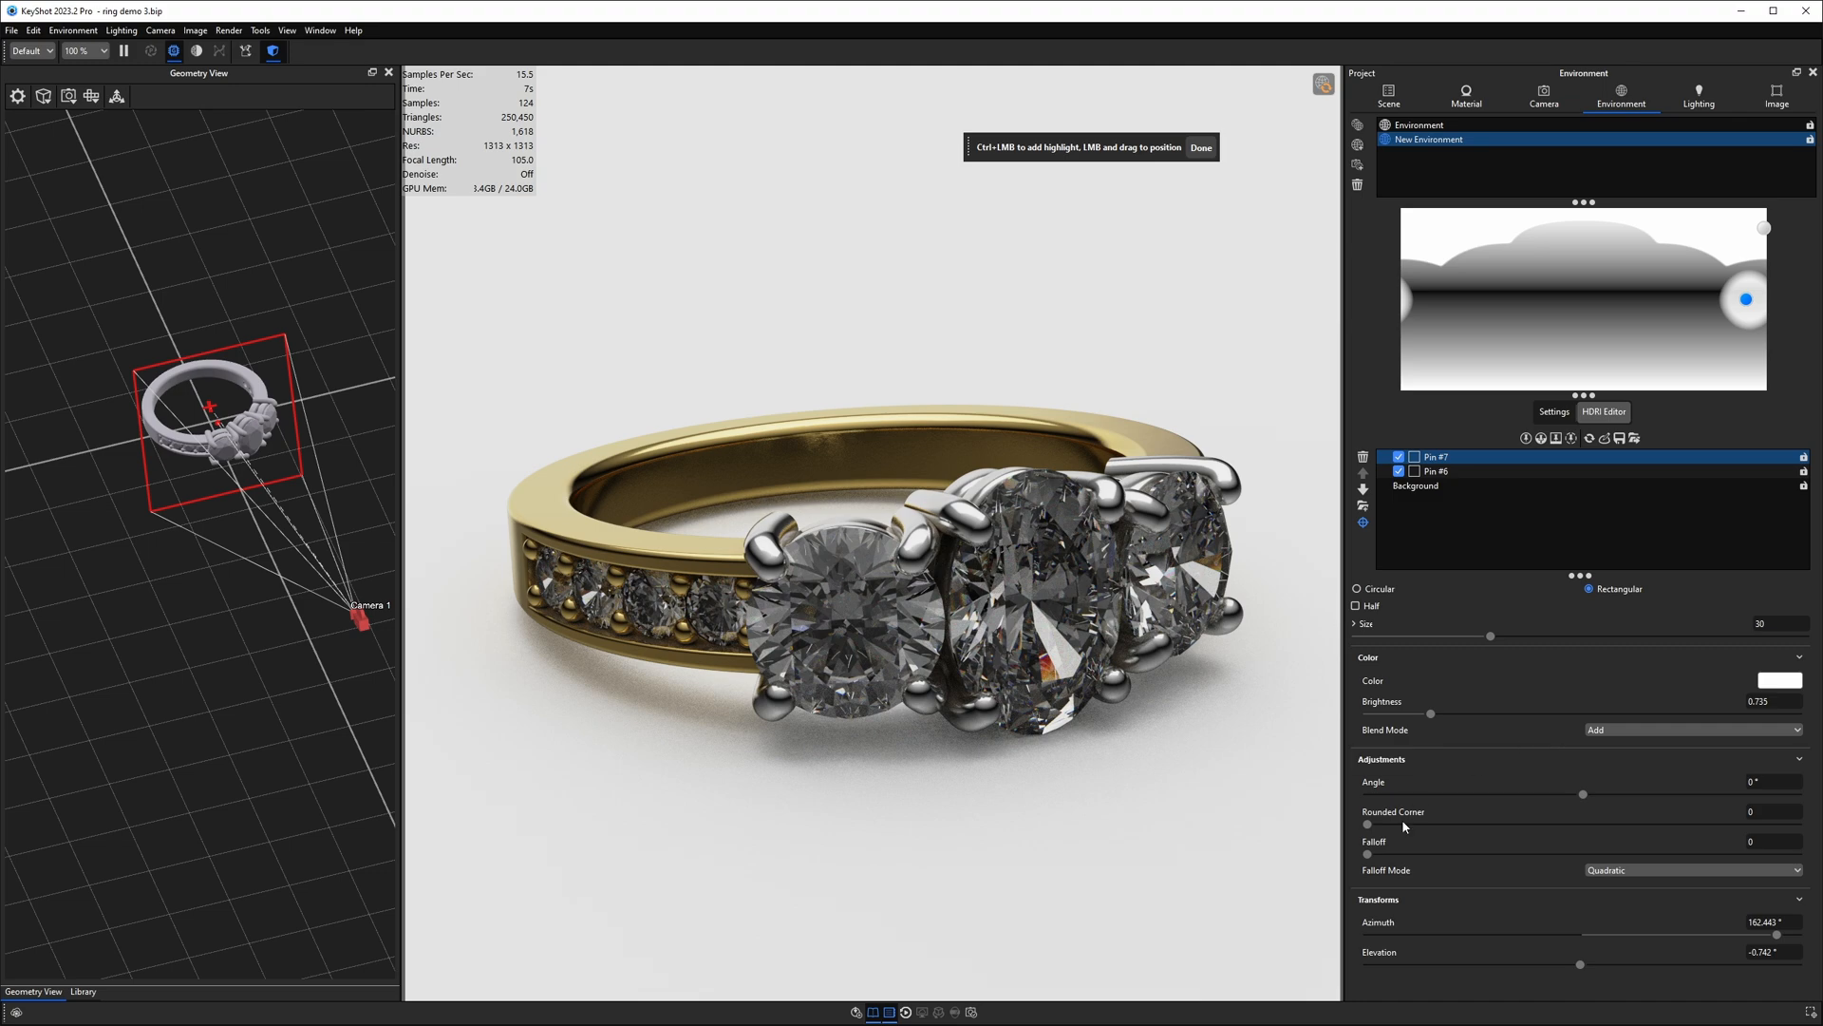
pyautogui.moveTo(1745, 299); pyautogui.dragTo(1752, 305)
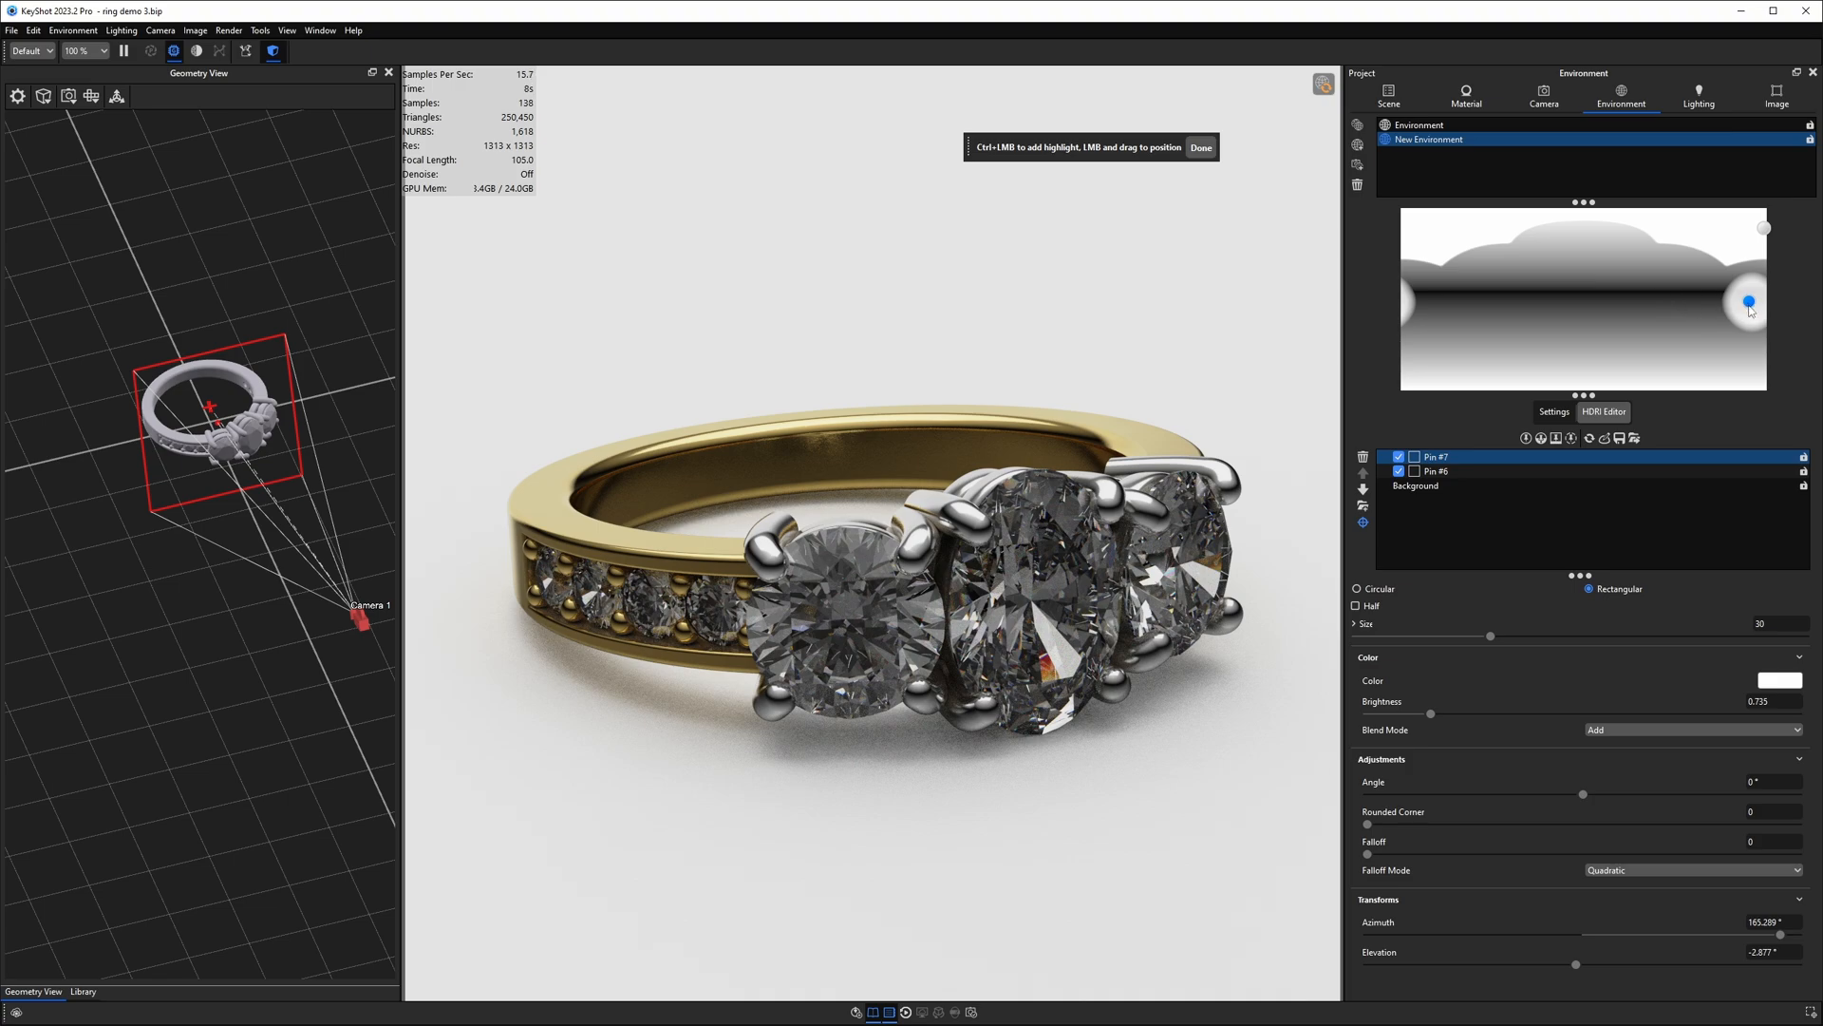
# Step: Duplicate the second pin and place the copy to light the center diamond, at about azimuth -30°, elevation -2°
pyautogui.keyDown('ctrl'); pyautogui.moveTo(1750, 306); pyautogui.dragTo(1647, 316); pyautogui.keyUp('ctrl')
pyautogui.click(1067, 575)
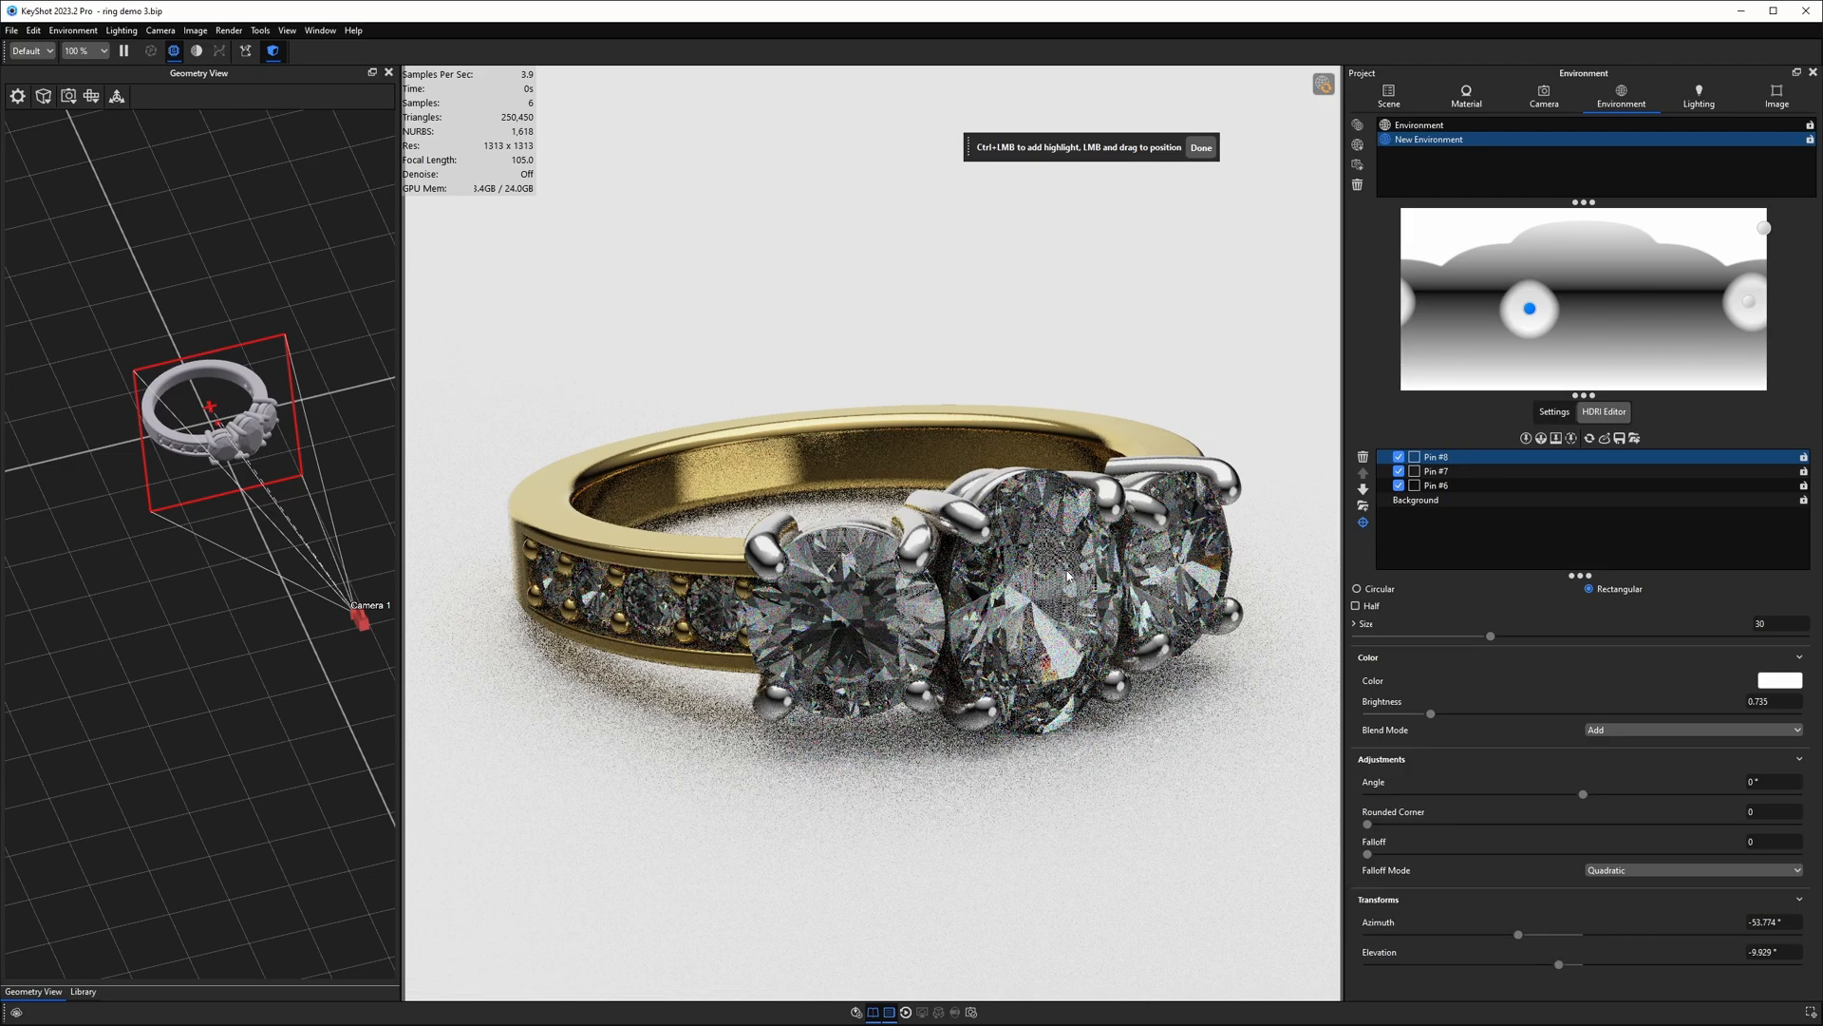
pyautogui.moveTo(1529, 308); pyautogui.dragTo(1554, 306)
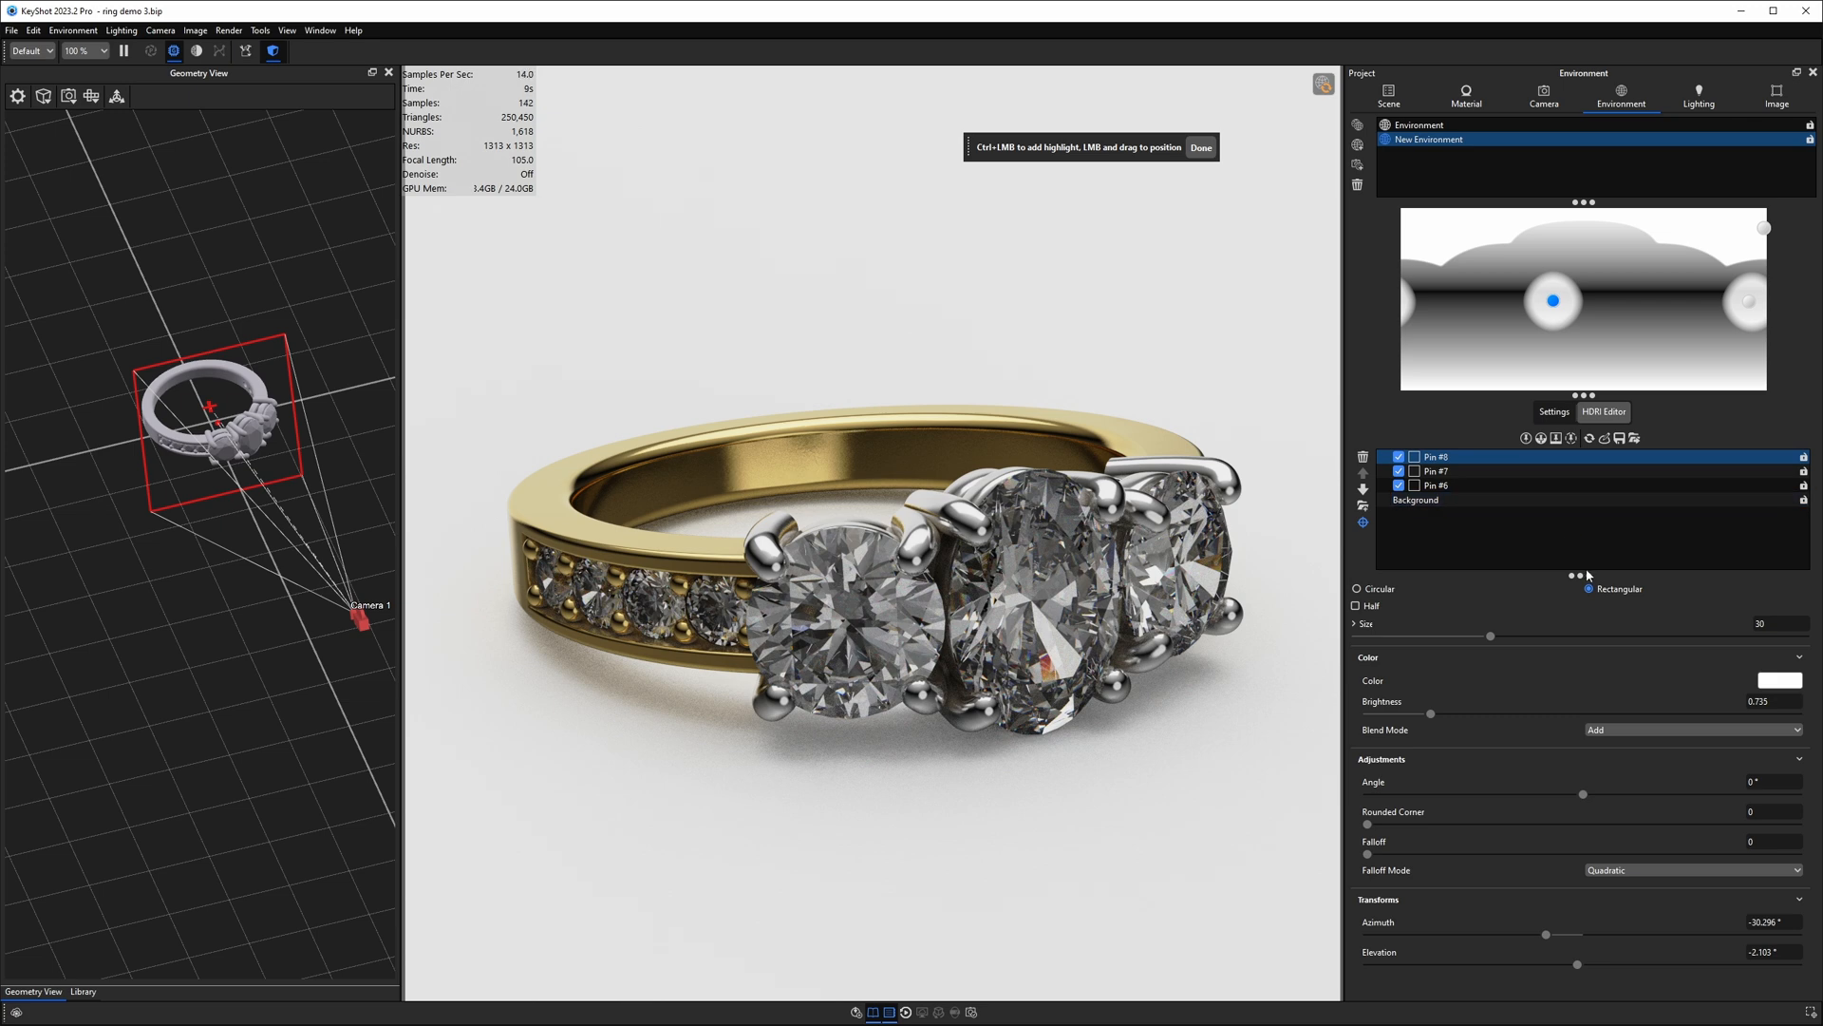
# Step: Try a smaller size for the duplicated pin, settle on 29.8, and set its falloff mode to From Edge
pyautogui.moveTo(1490, 635); pyautogui.dragTo(1441, 638)
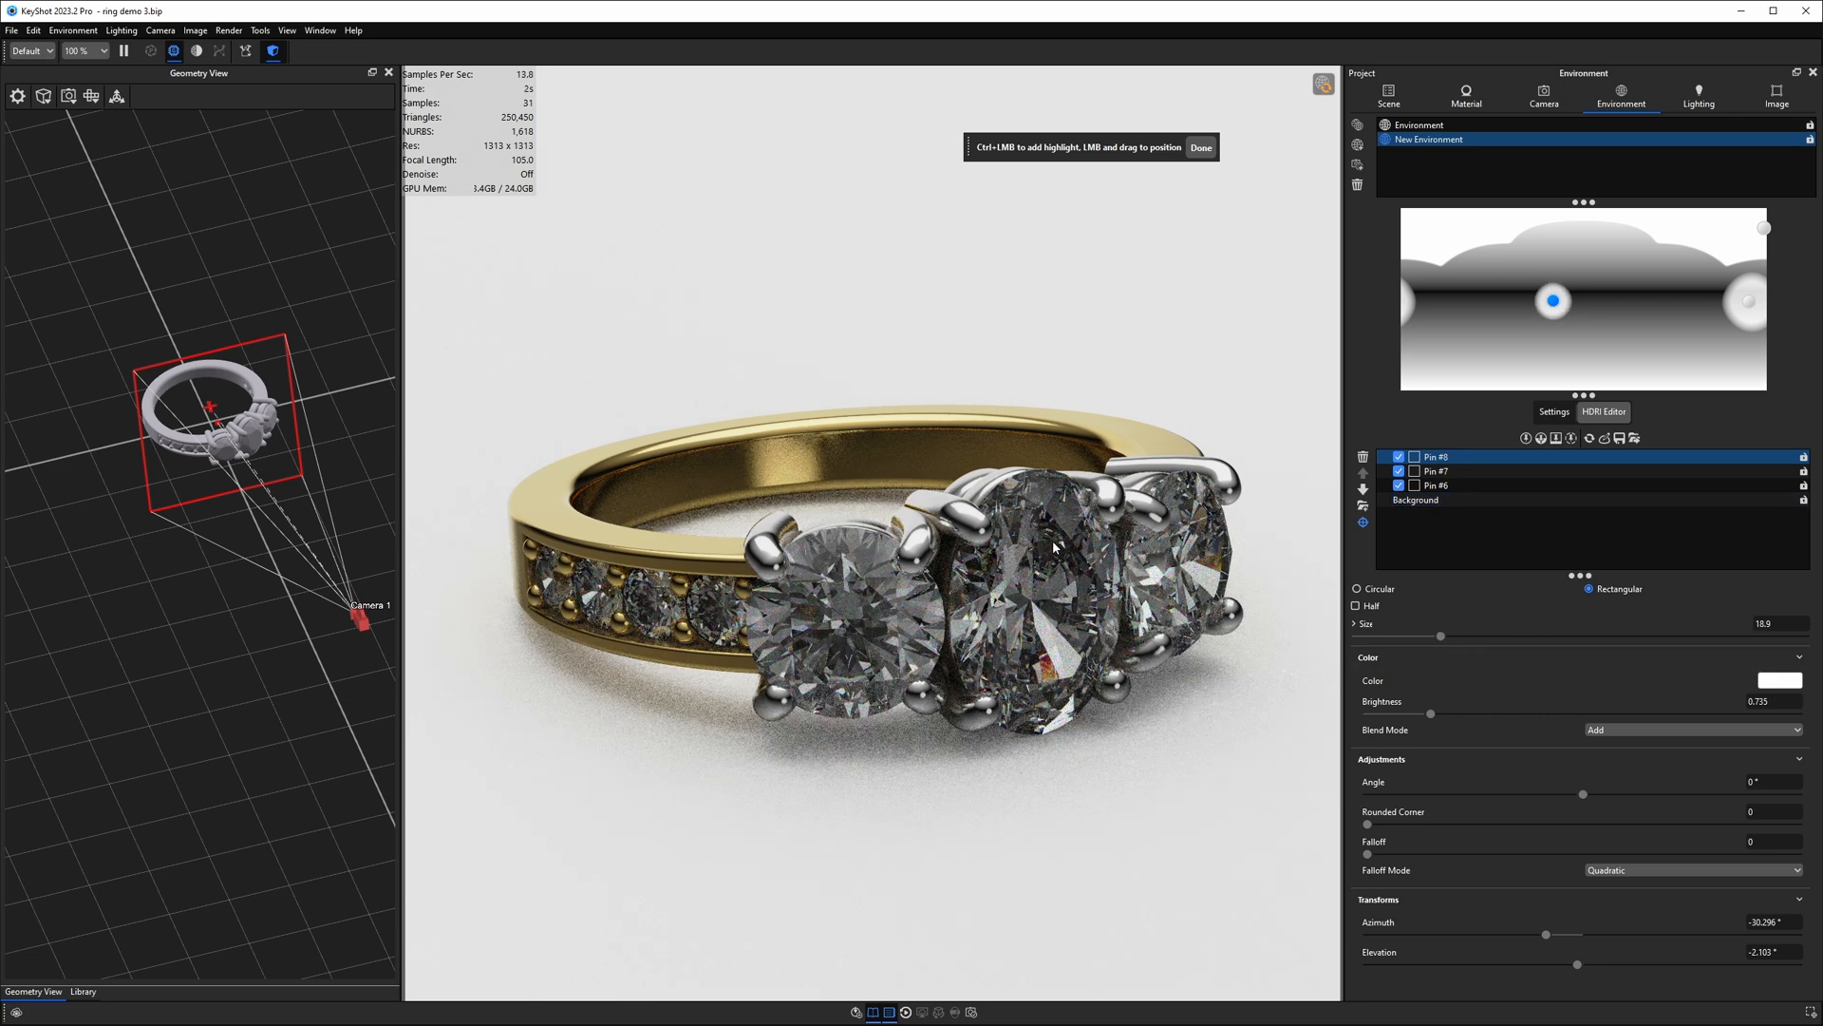
pyautogui.moveTo(1440, 638); pyautogui.dragTo(1489, 637)
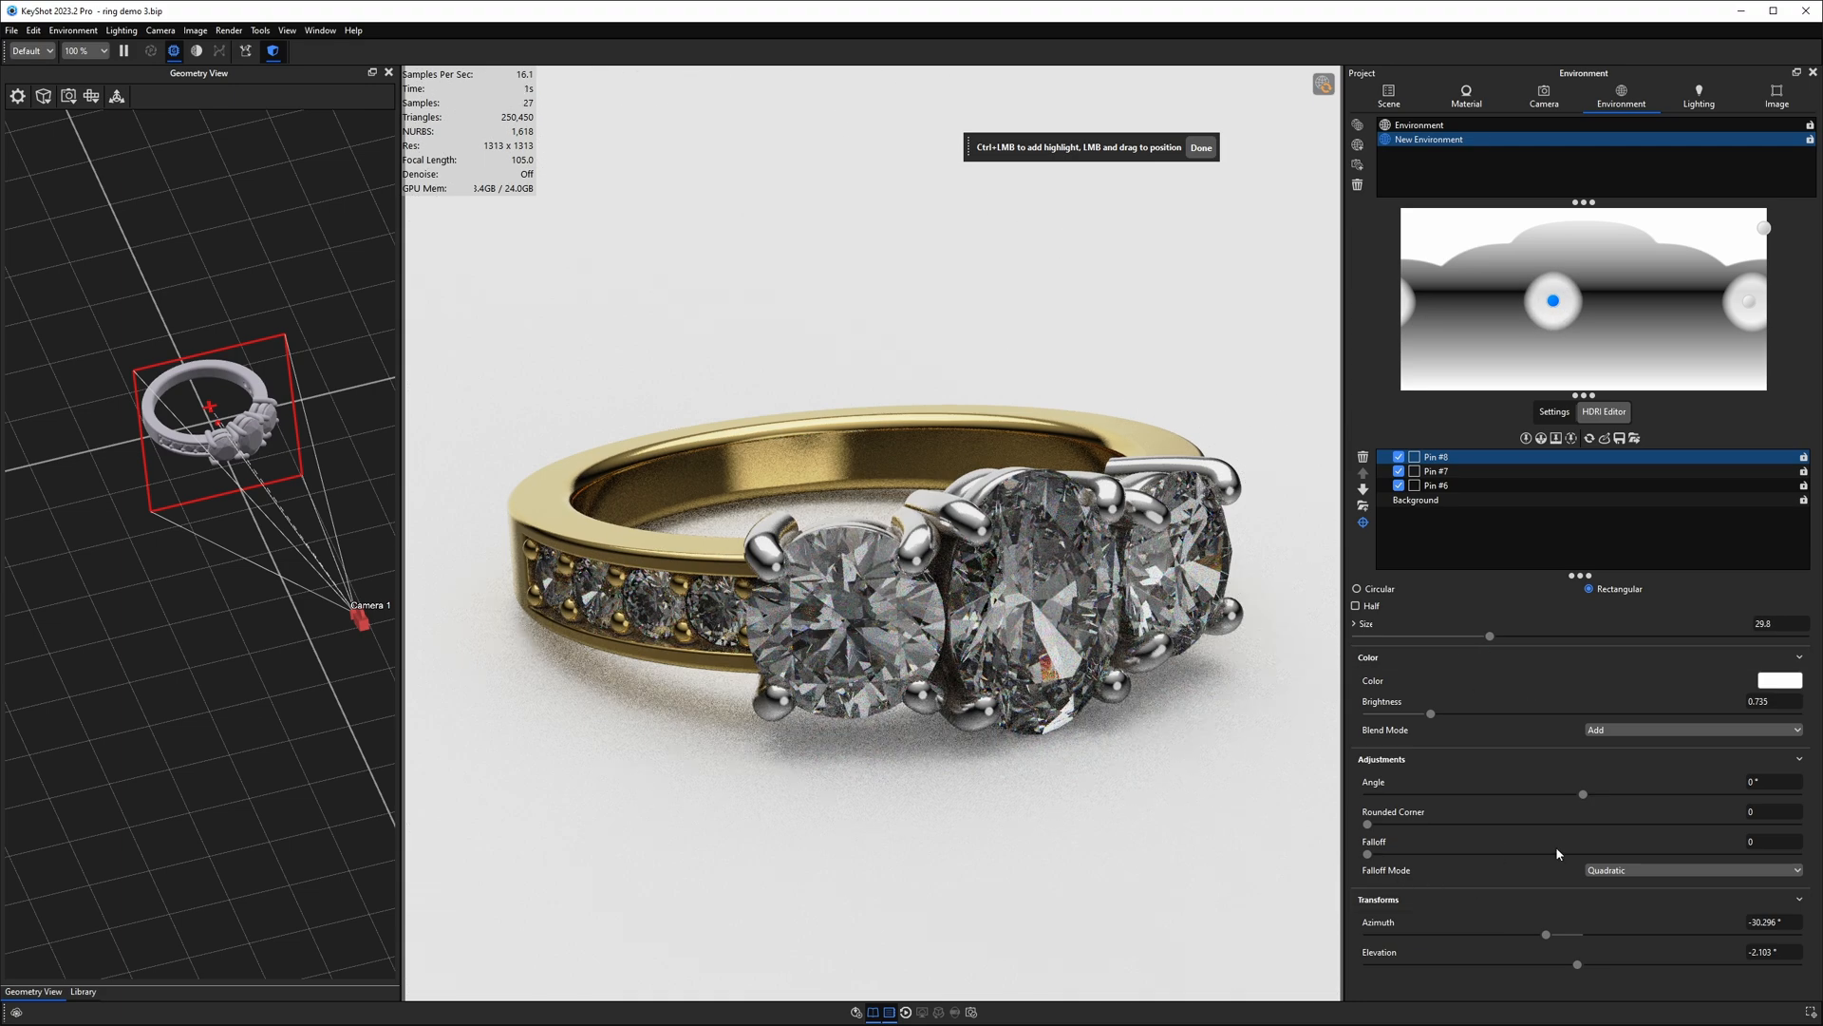
pyautogui.click(1633, 870)
pyautogui.click(1633, 891)
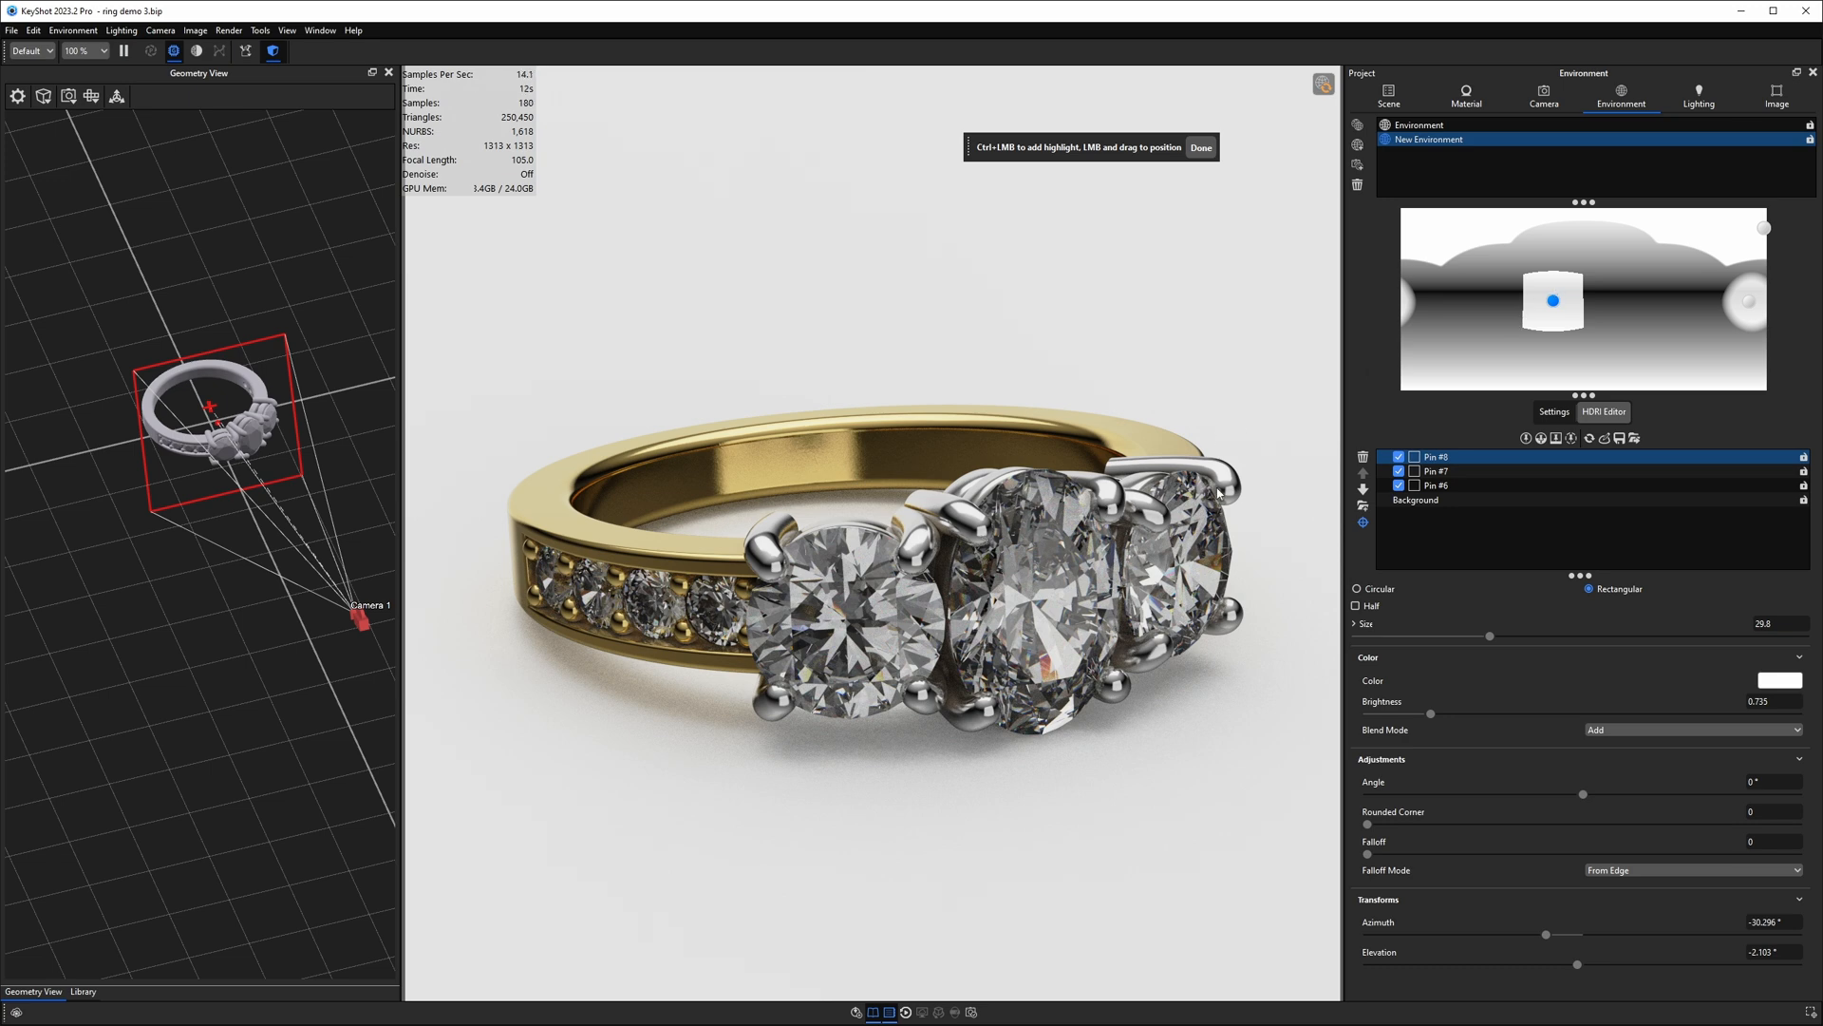
# Step: Make the duplicated pin circular at about azimuth -34.6°, elevation -7.1°, with falloff 0.461 and radius 40.95
pyautogui.click(1374, 590)
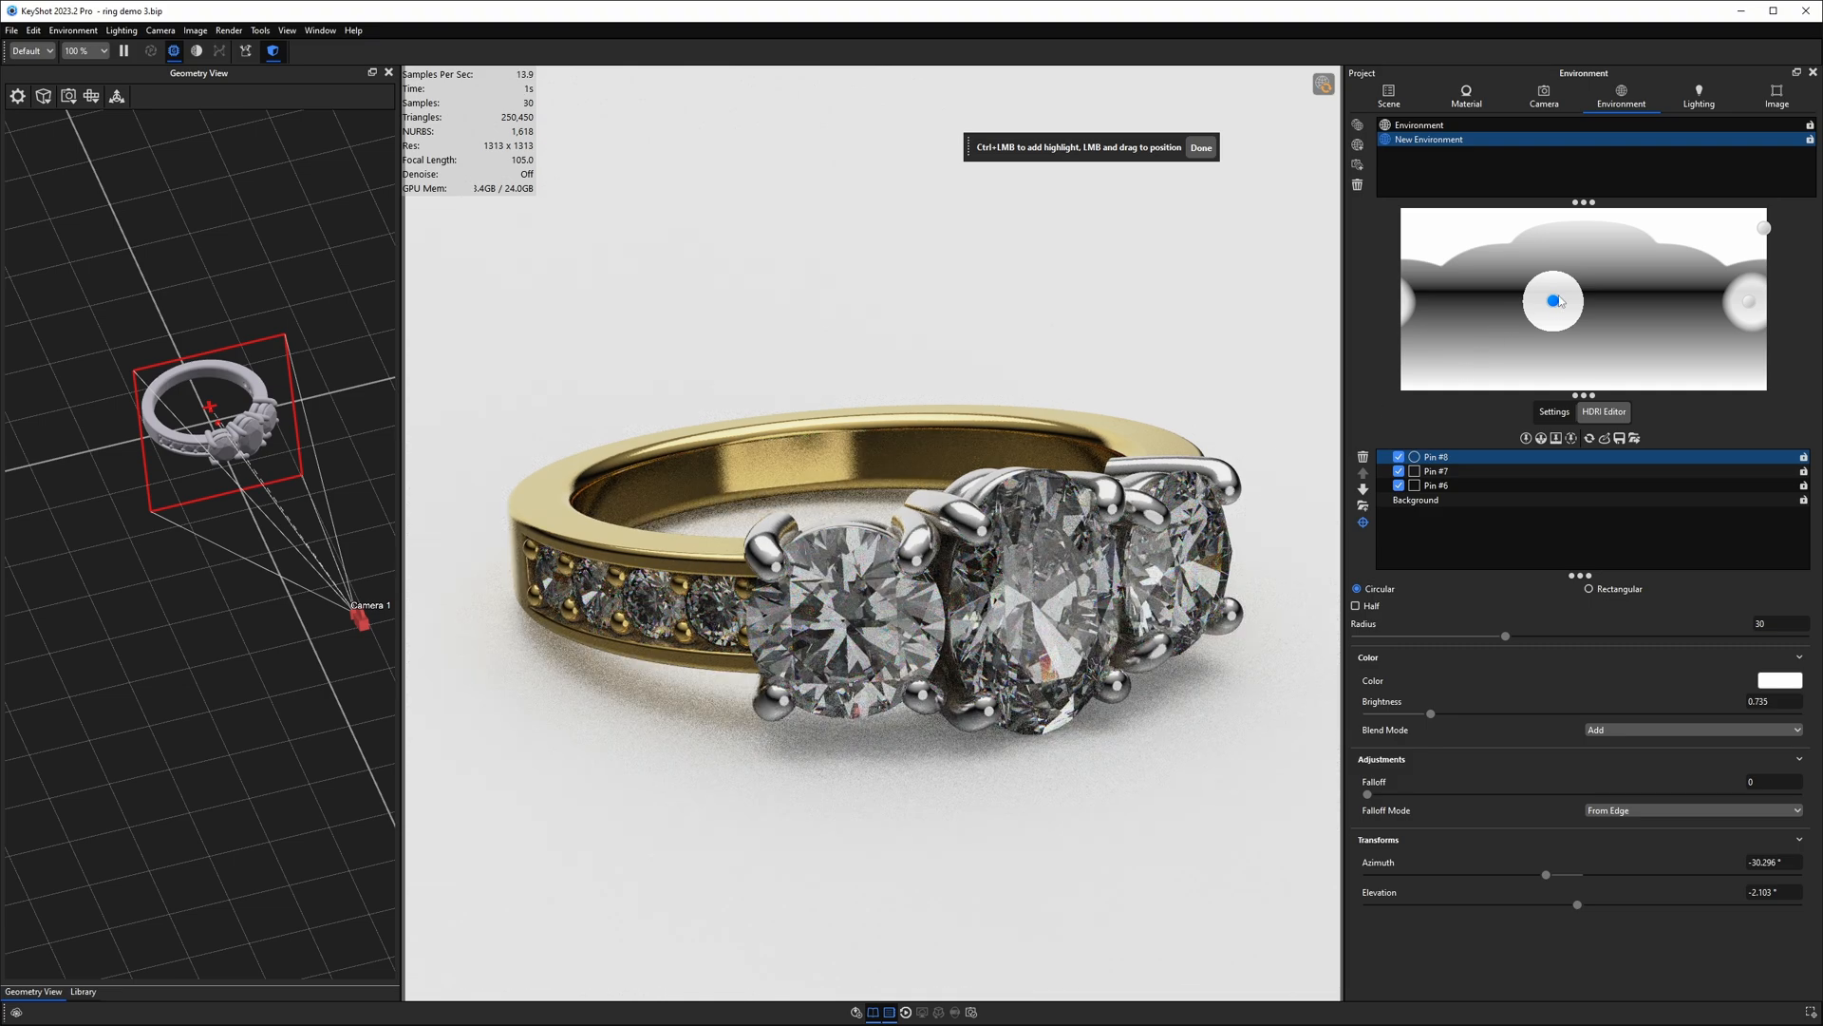
pyautogui.moveTo(1558, 306); pyautogui.dragTo(1556, 312)
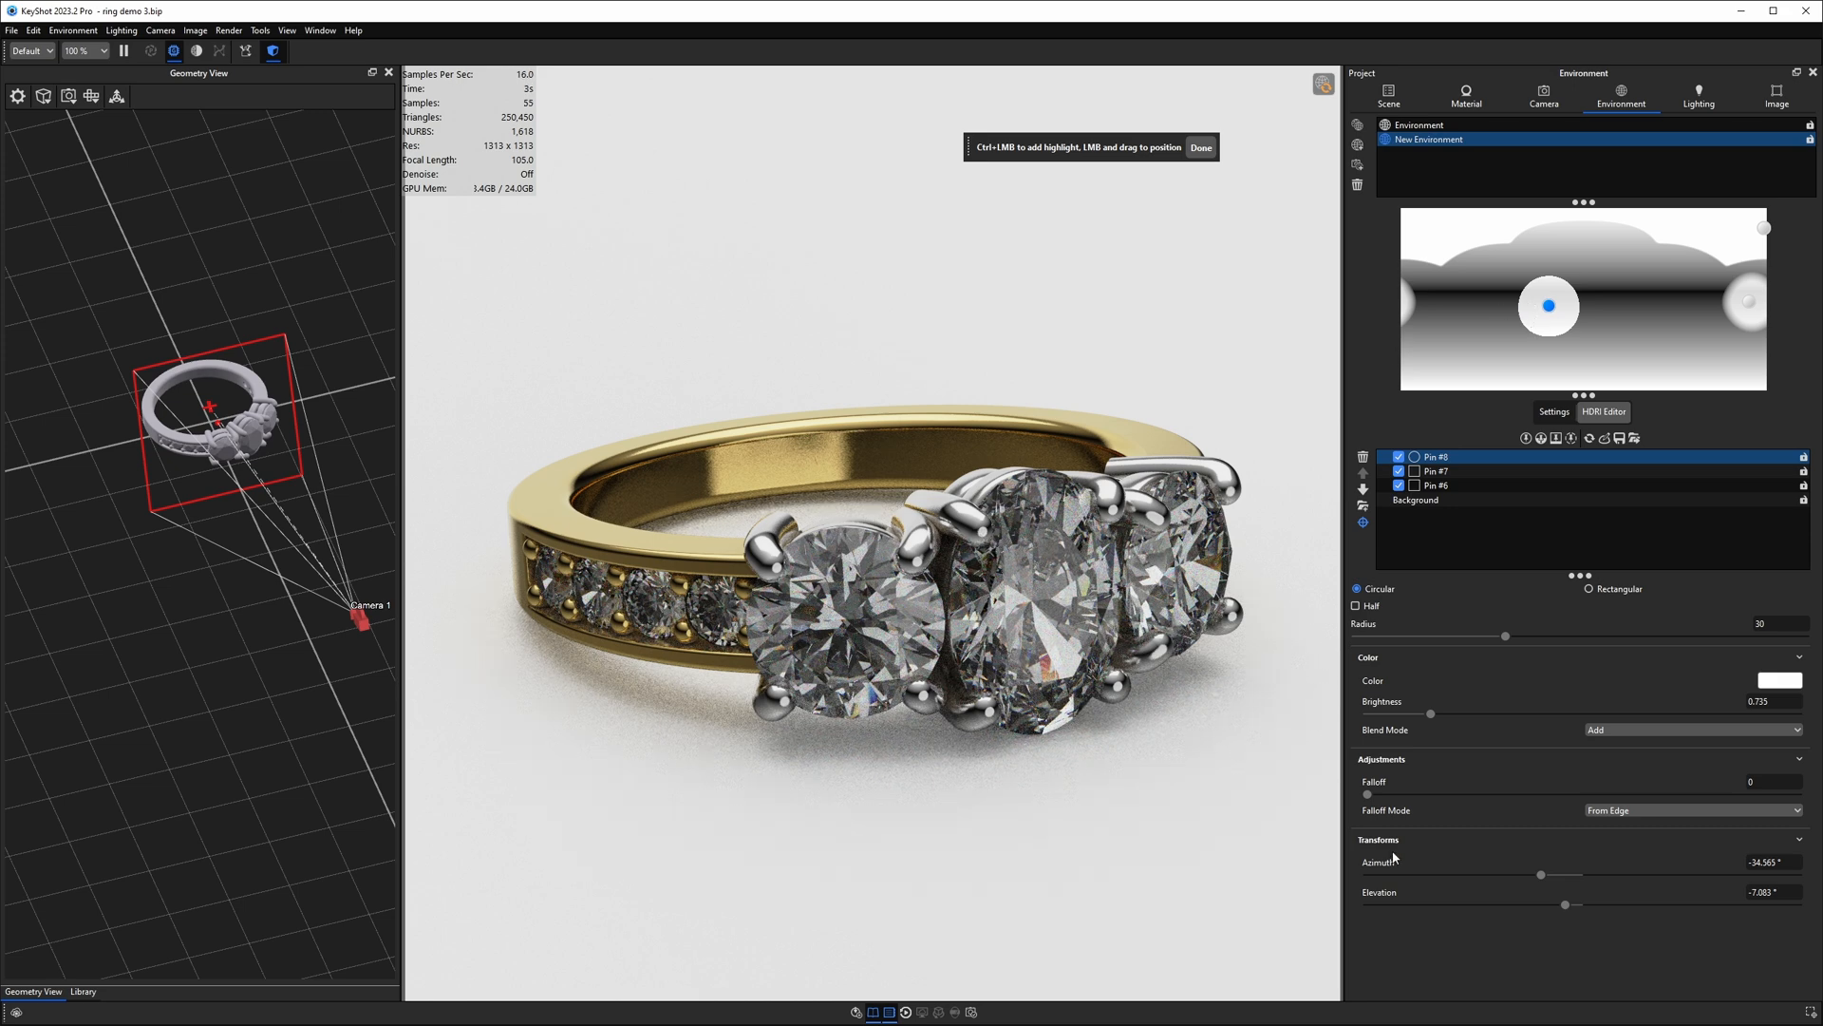
pyautogui.moveTo(1367, 794); pyautogui.dragTo(1565, 794)
pyautogui.moveTo(1505, 636); pyautogui.dragTo(1560, 636)
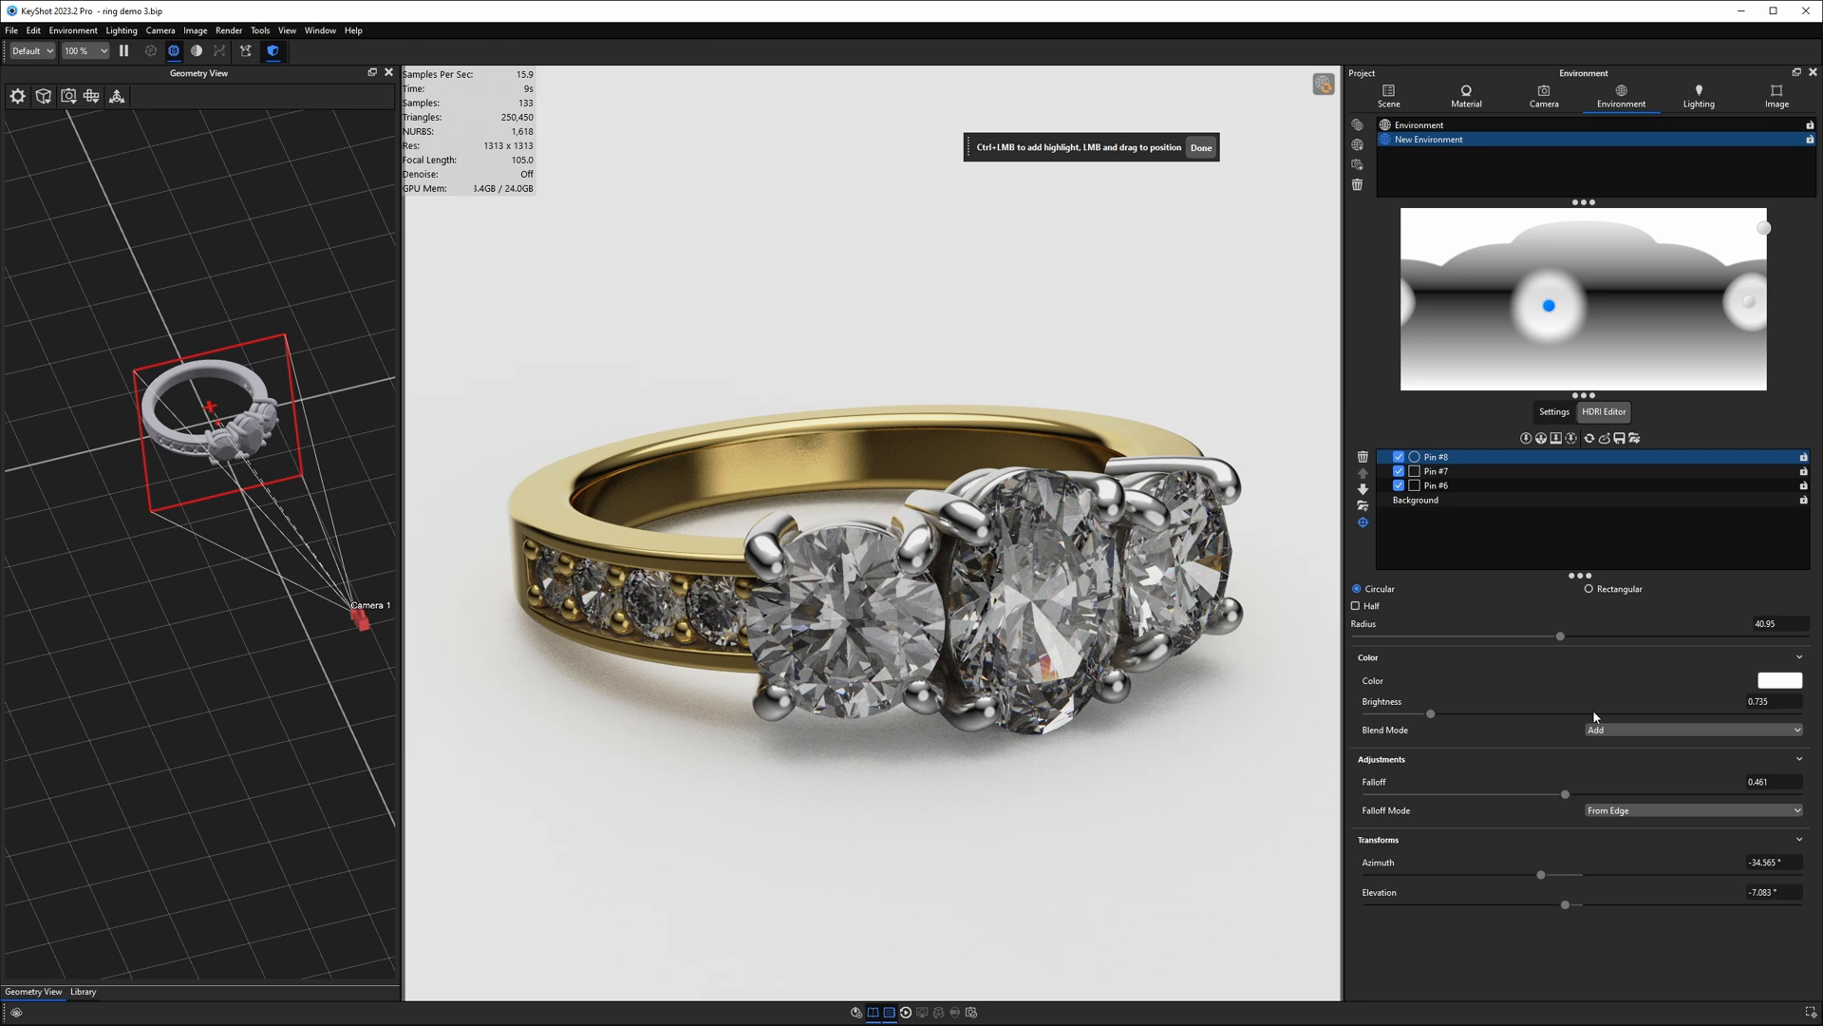
# Step: Set the circular pin's falloff to 0.167 and radius to 32.49, shift it to about azimuth -37.4°, elevation -6.4°, and finish highlight placement
pyautogui.moveTo(1565, 794); pyautogui.dragTo(1438, 794)
pyautogui.moveTo(1553, 635); pyautogui.dragTo(1518, 636)
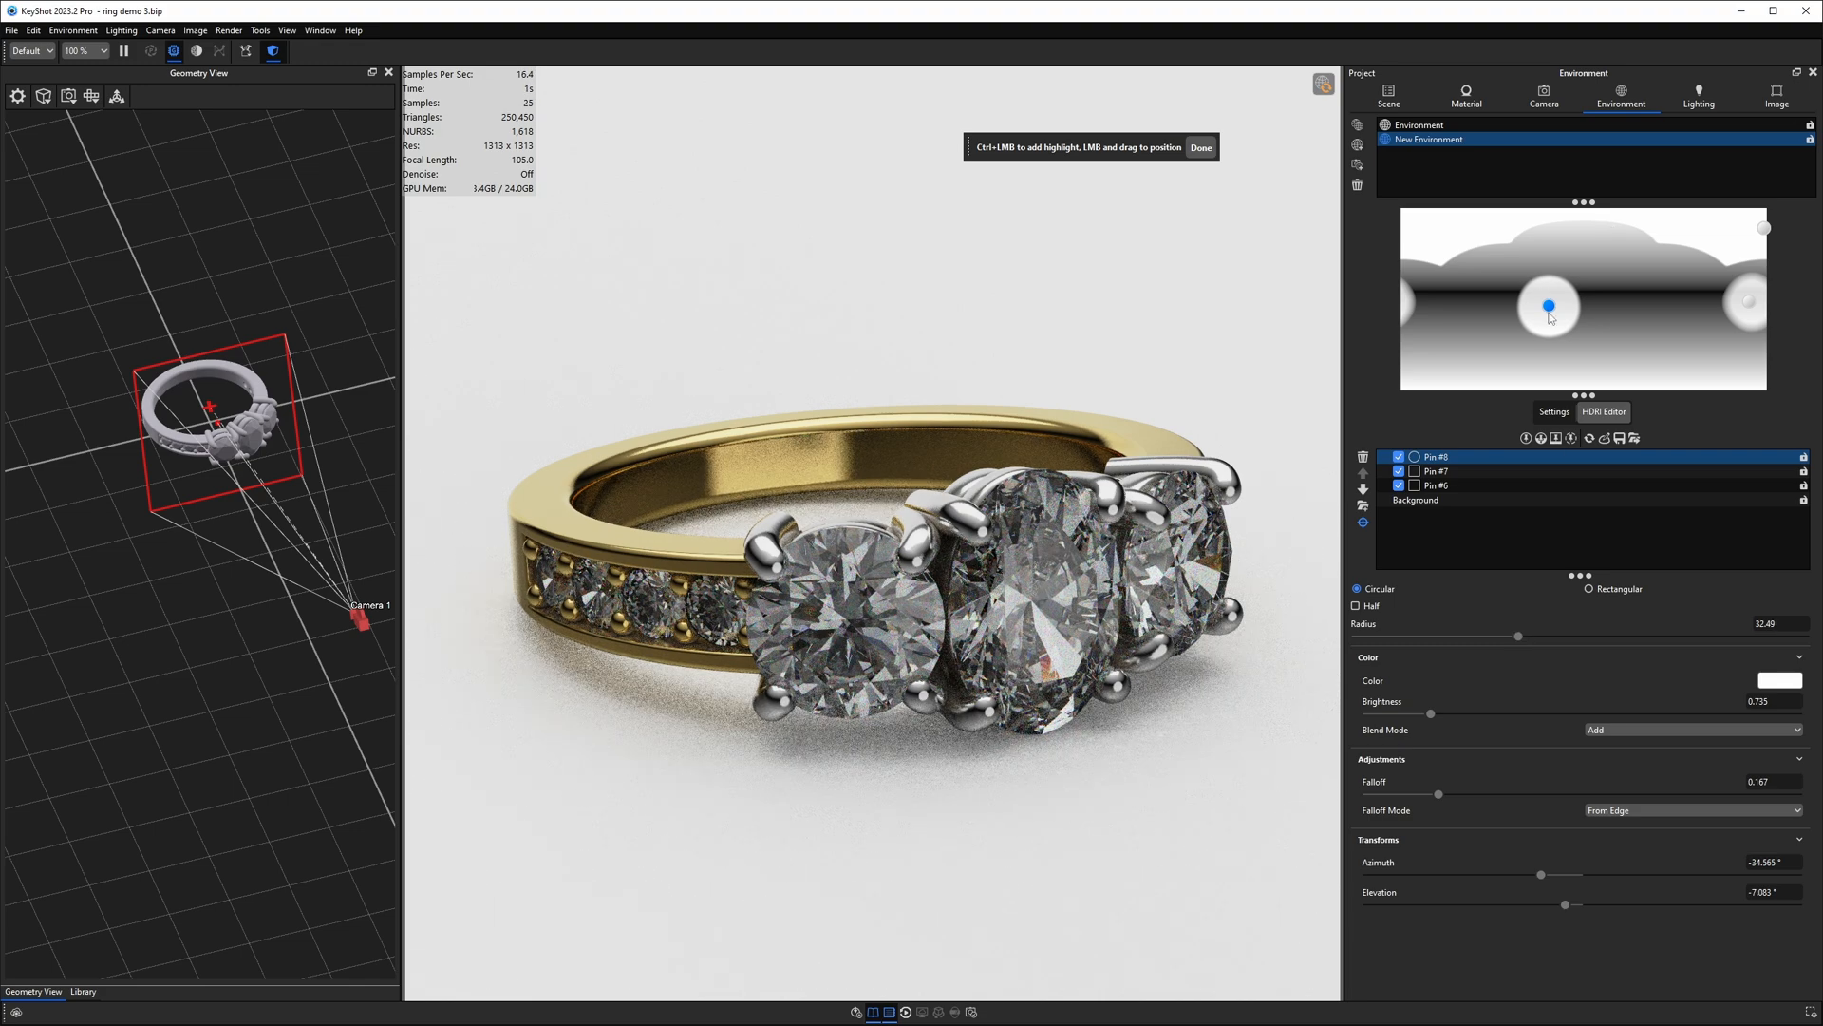
pyautogui.moveTo(1550, 317); pyautogui.dragTo(1547, 316)
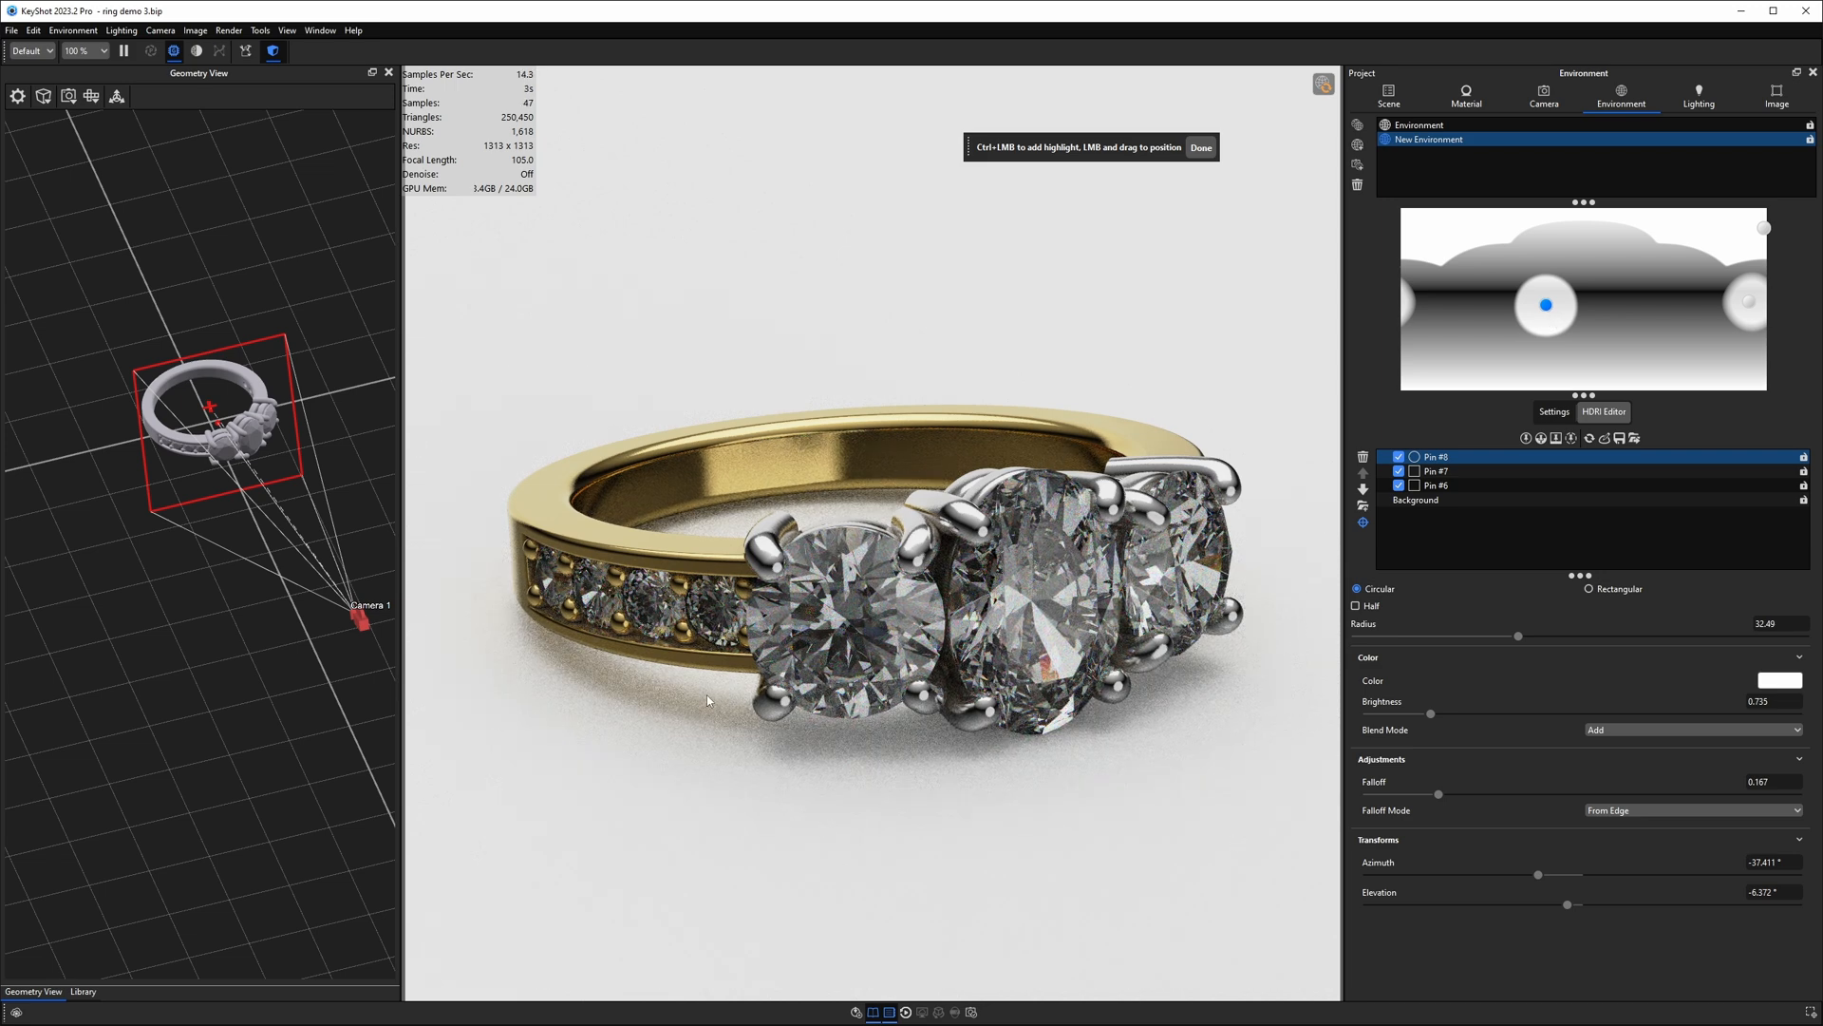
pyautogui.click(1201, 148)
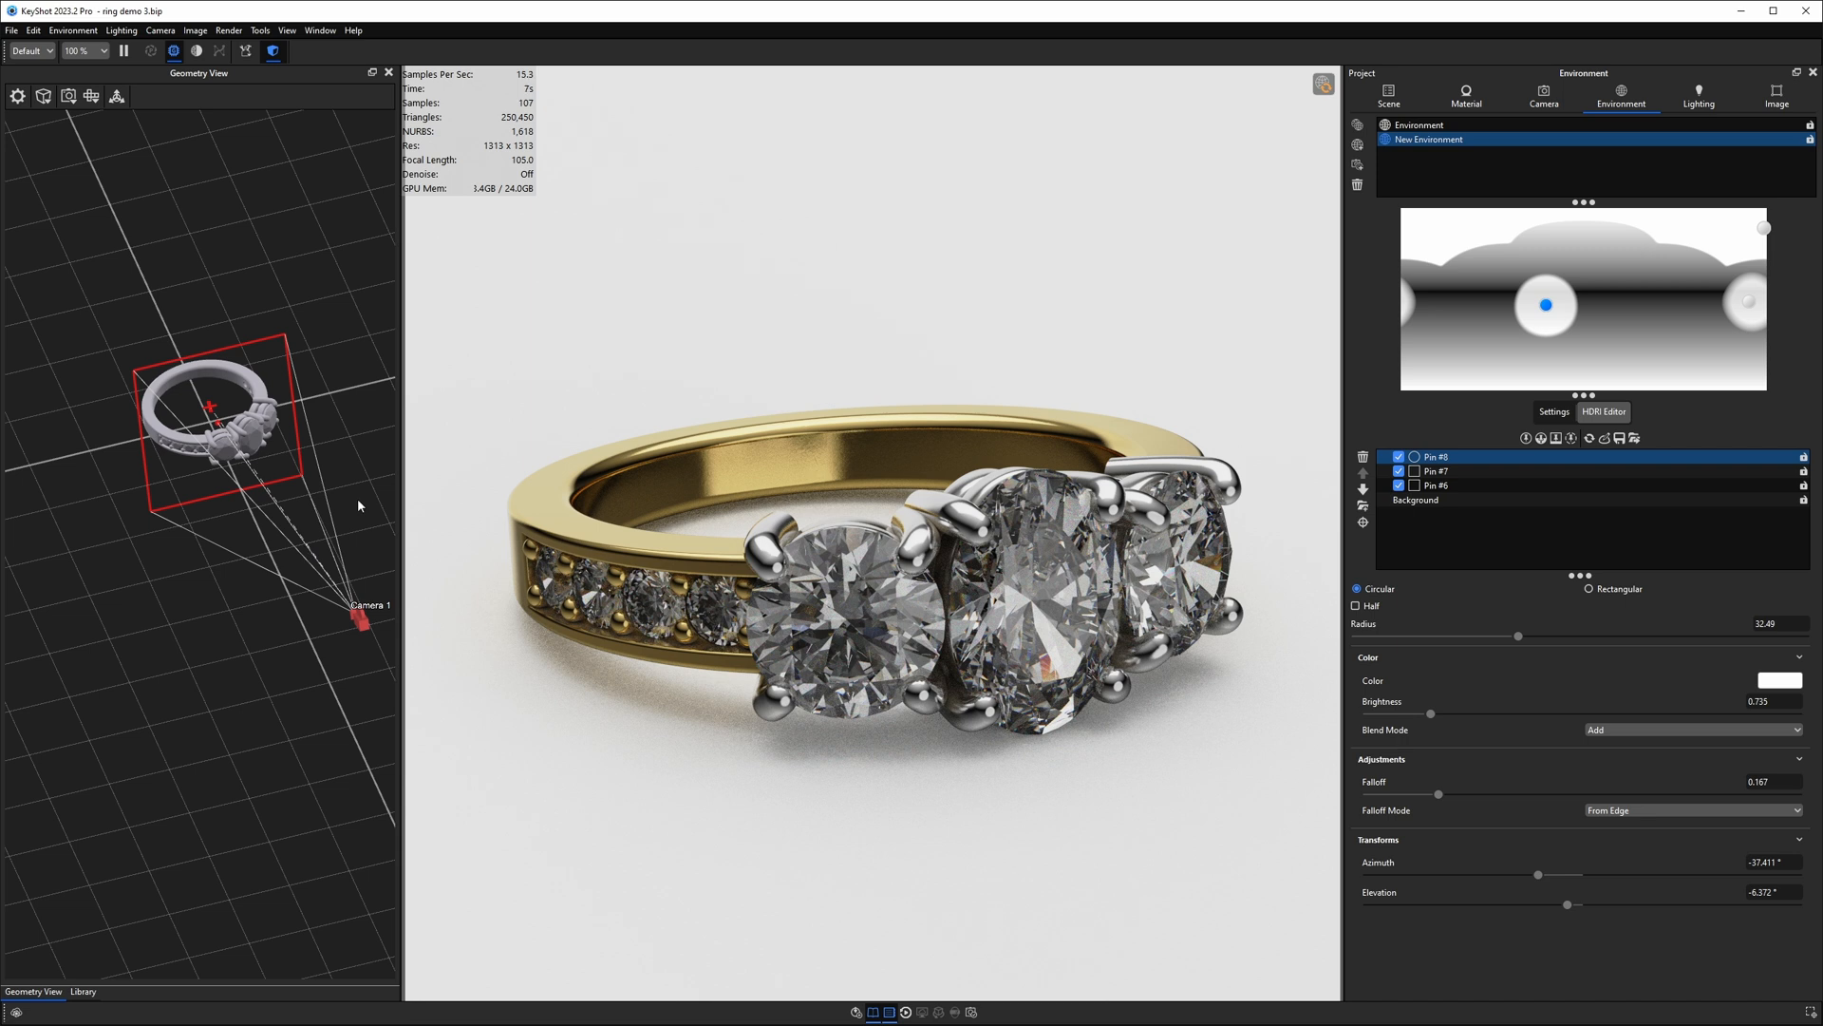
# Step: Try the scene lighting without ground illumination to compare the ring's shadow and reflections, and re-enable it
pyautogui.click(1700, 99)
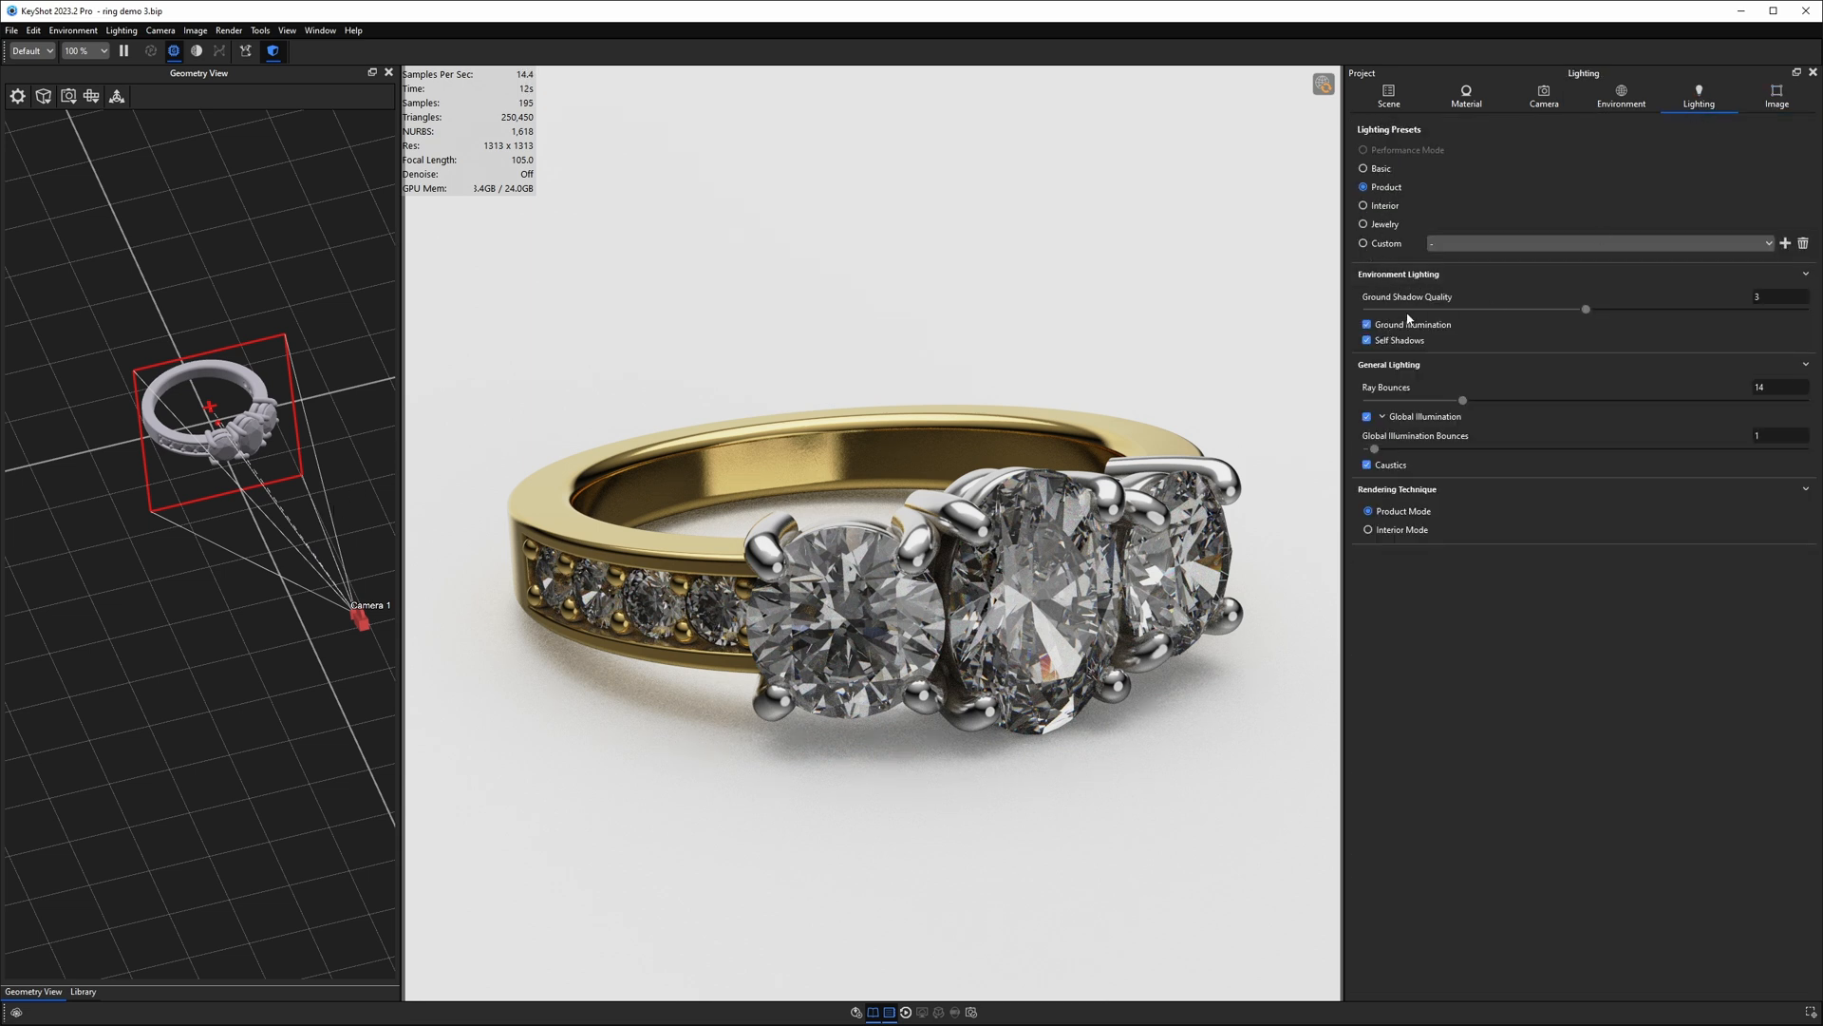
pyautogui.click(1372, 327)
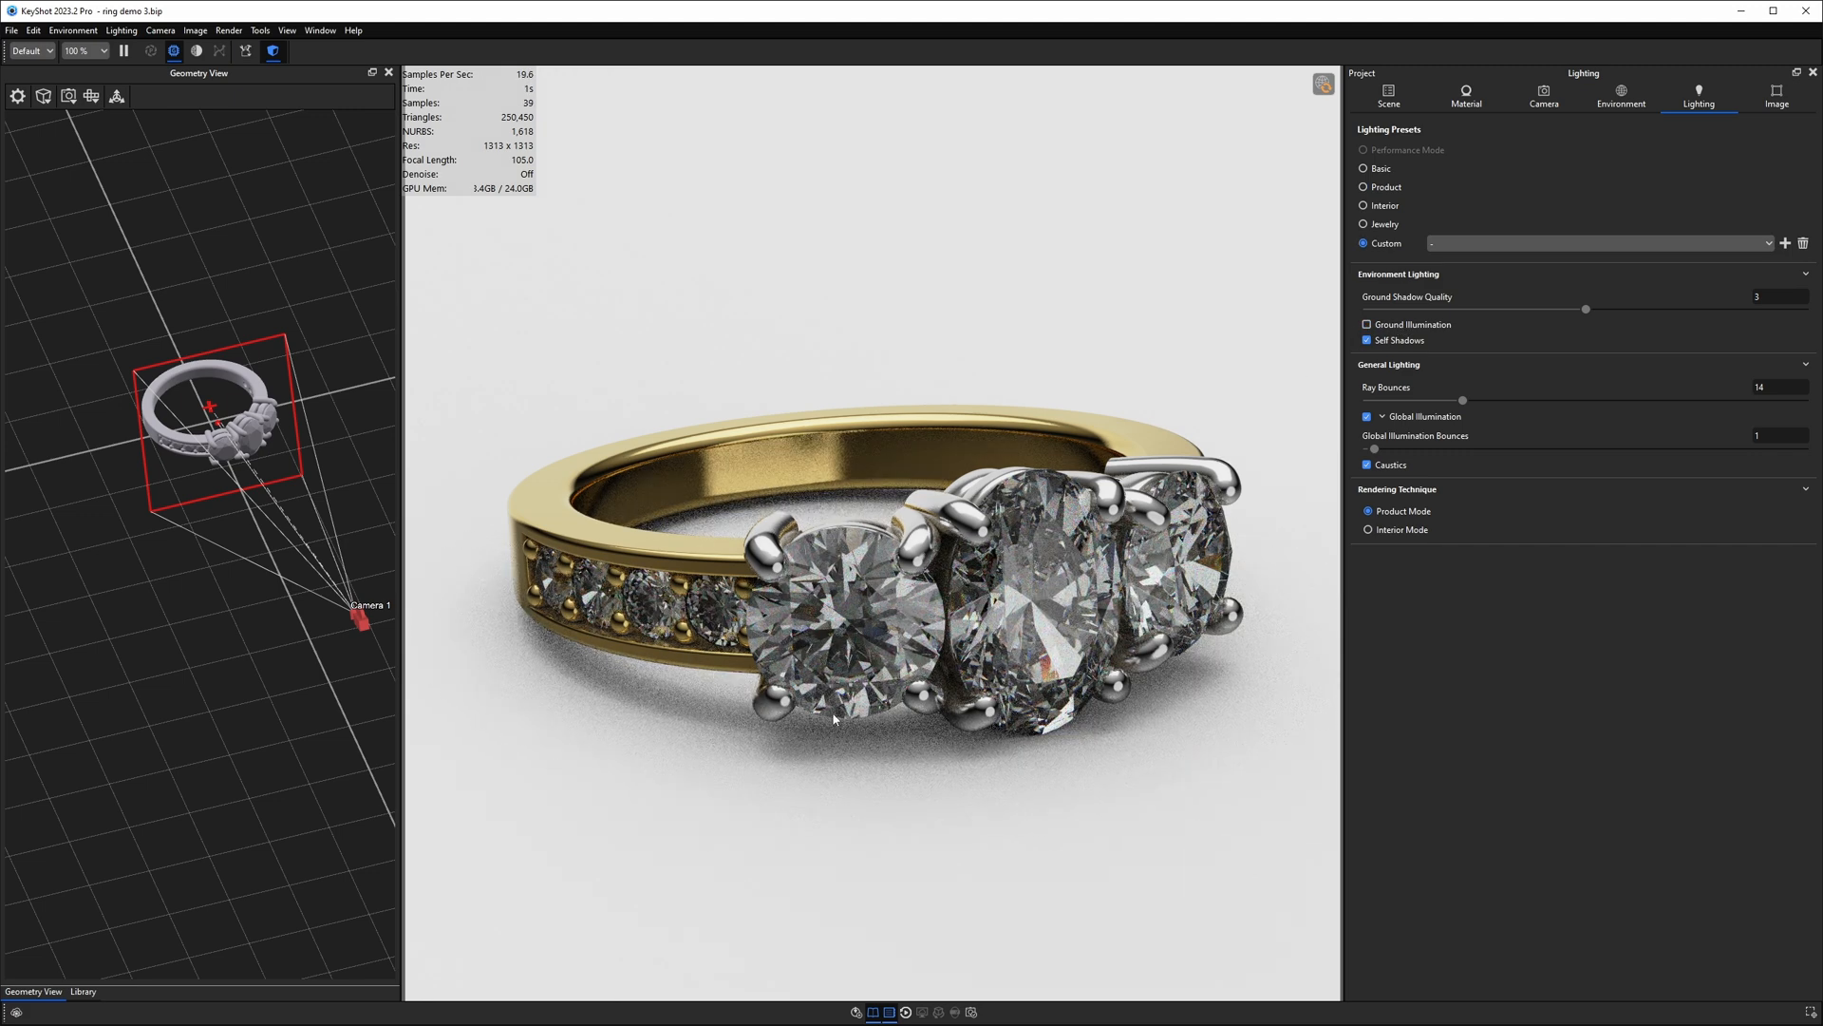
pyautogui.click(1367, 325)
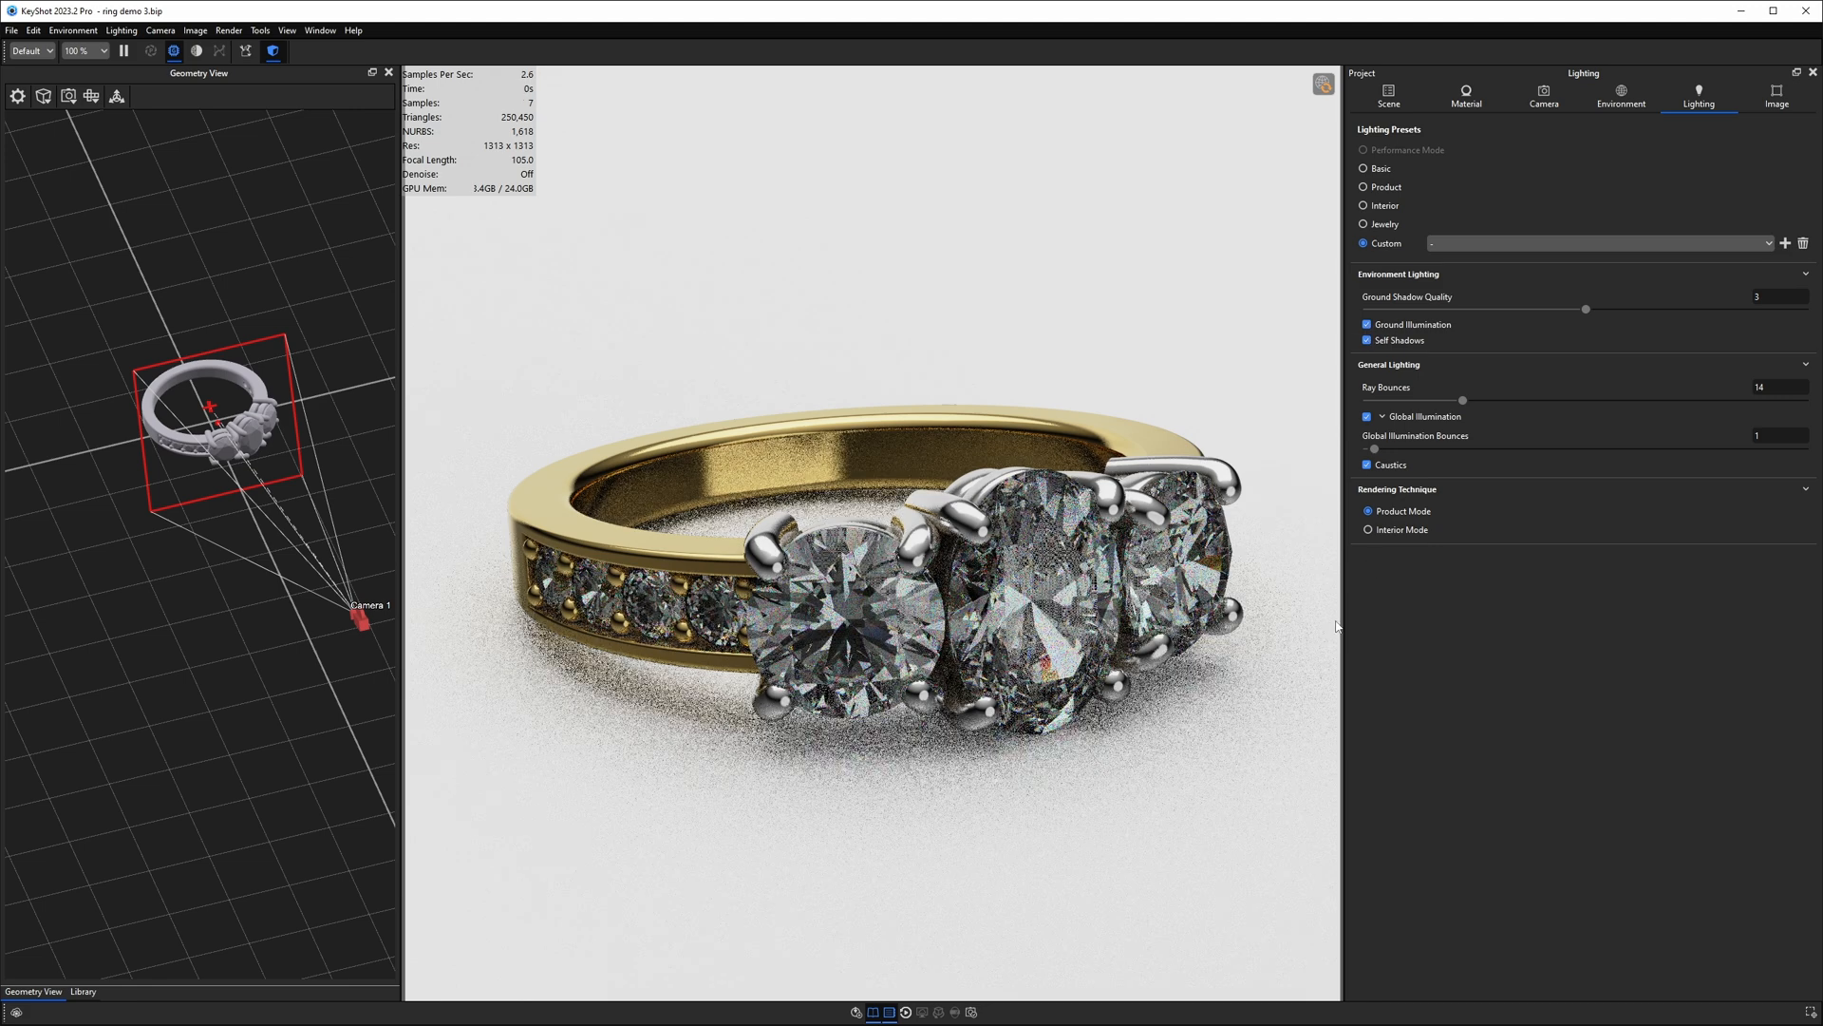
# Step: Add a ground plane beneath the ring
pyautogui.moveTo(267, 479); pyautogui.dragTo(502, 605)
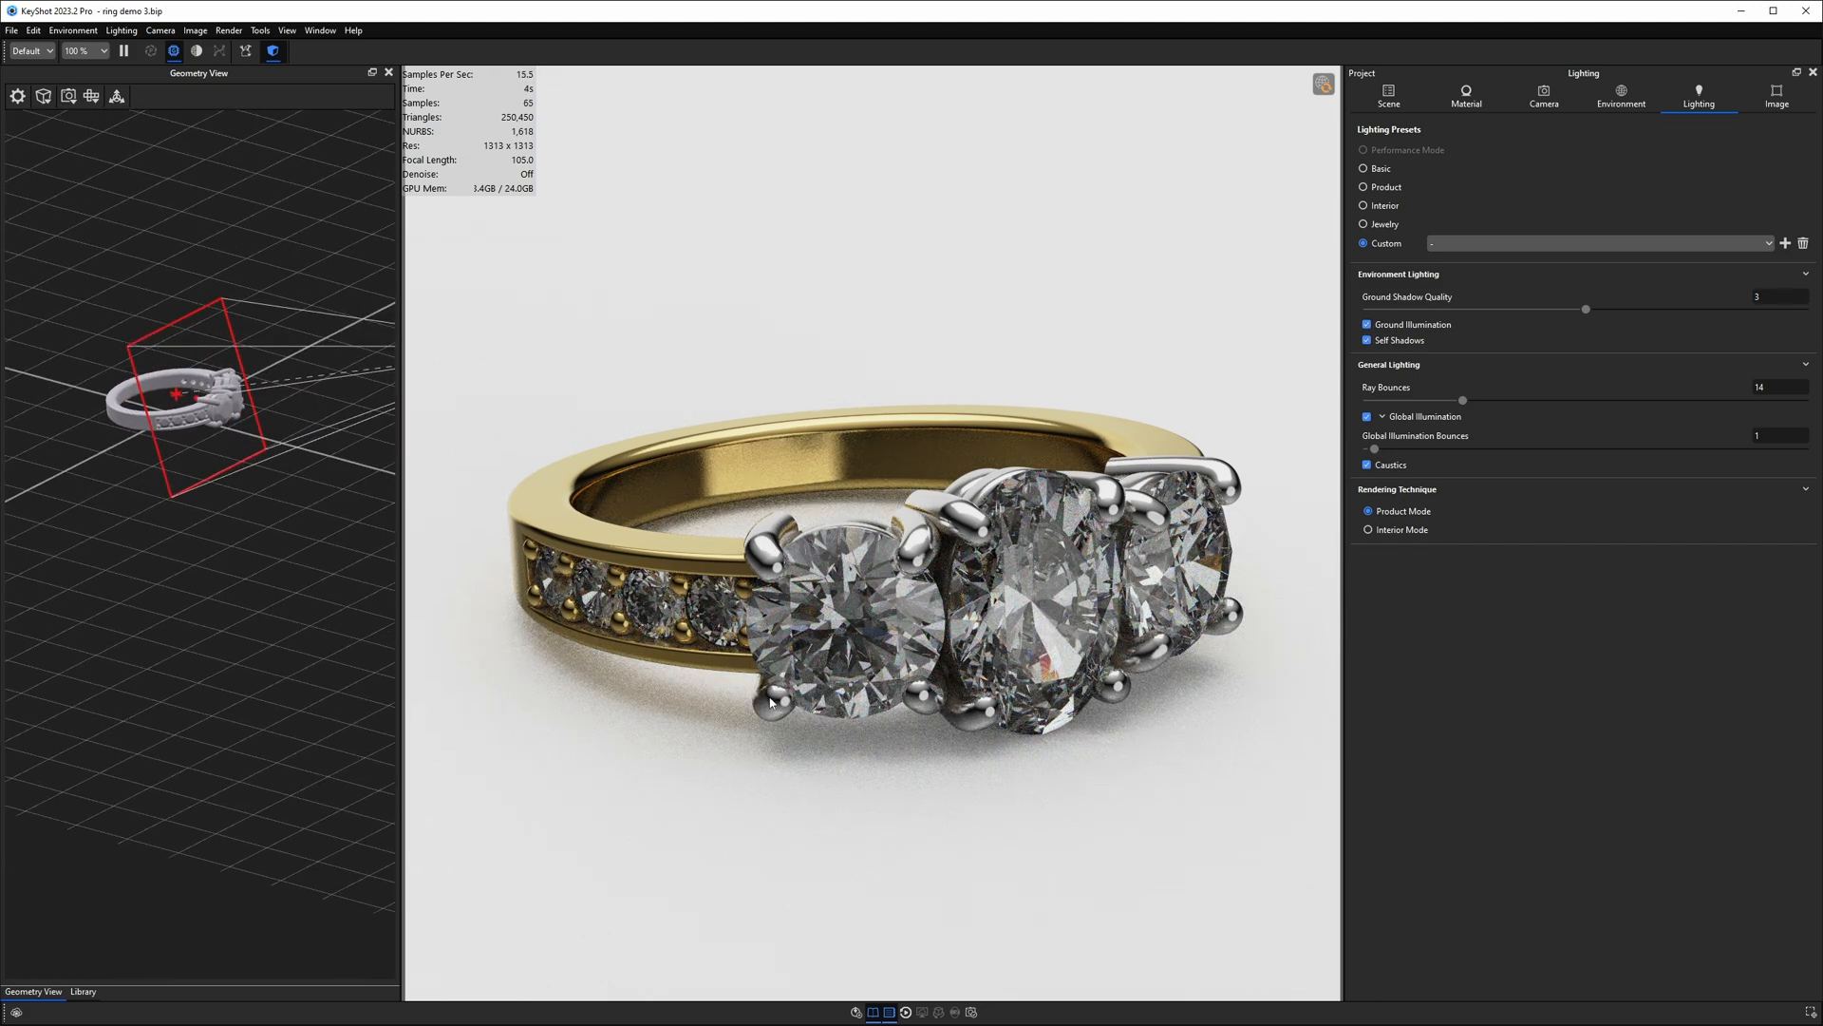
pyautogui.click(34, 33)
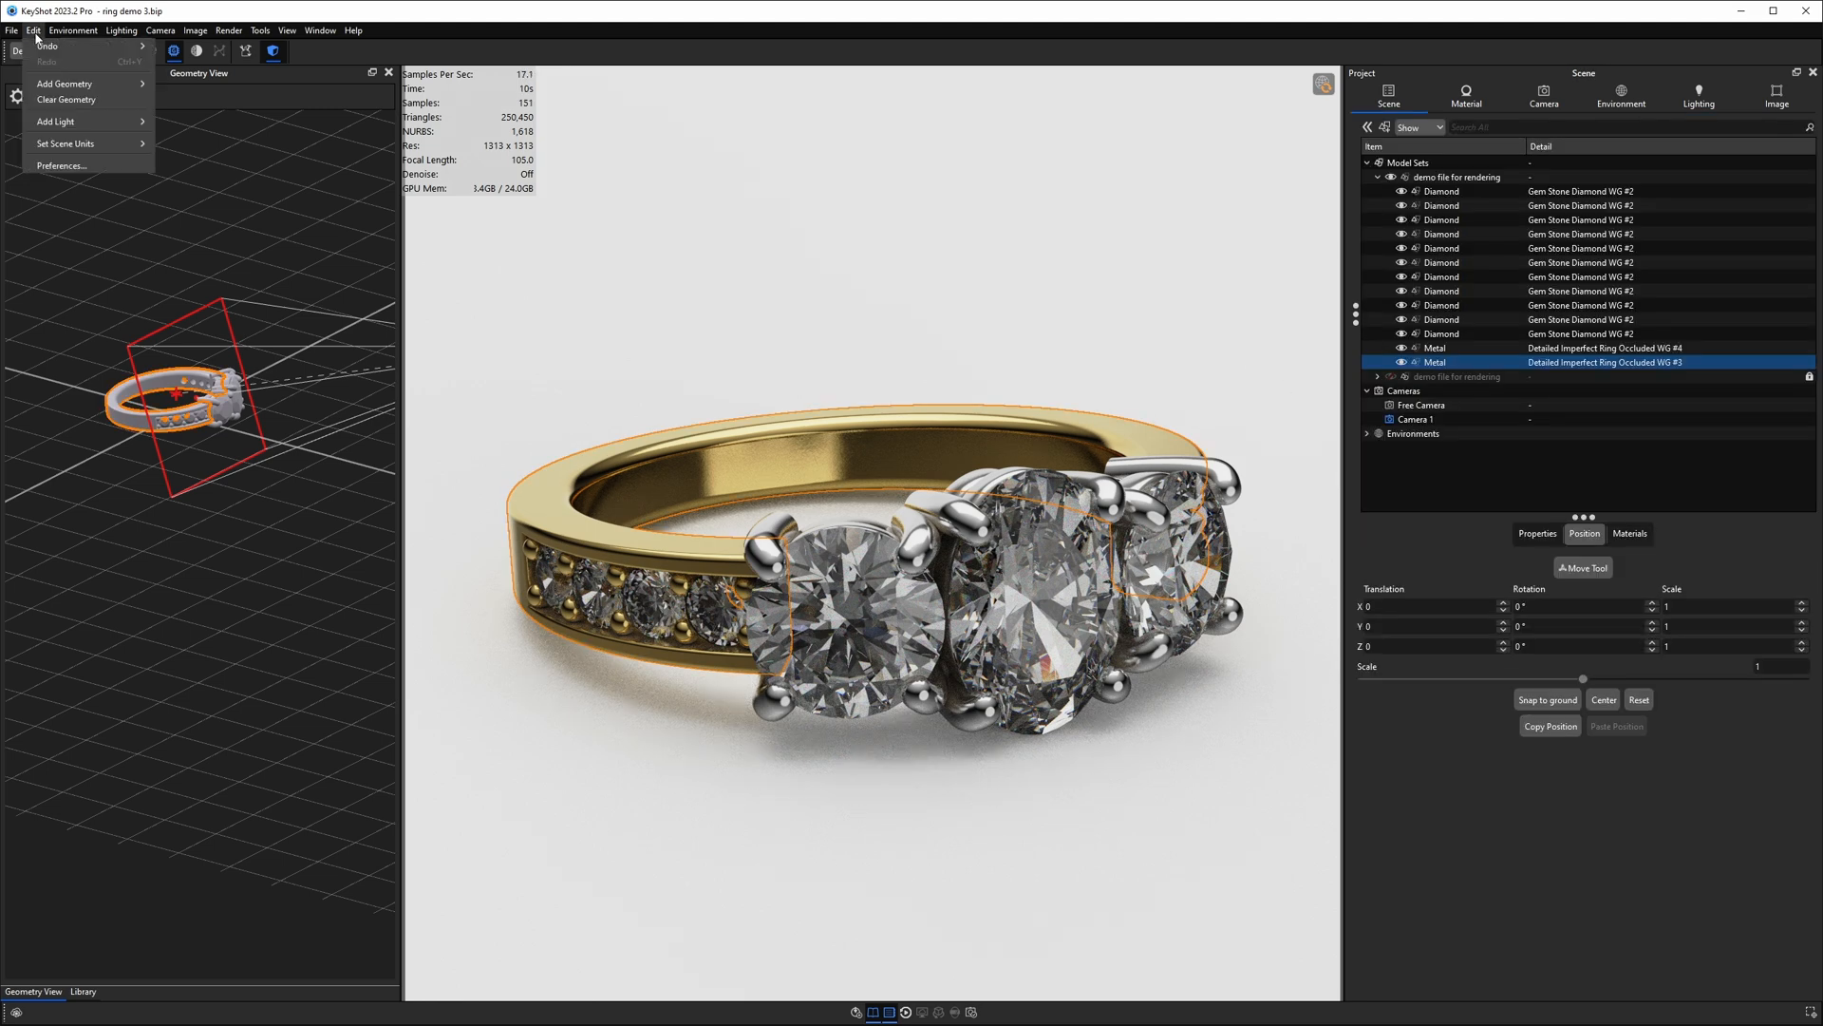
pyautogui.moveTo(66, 87)
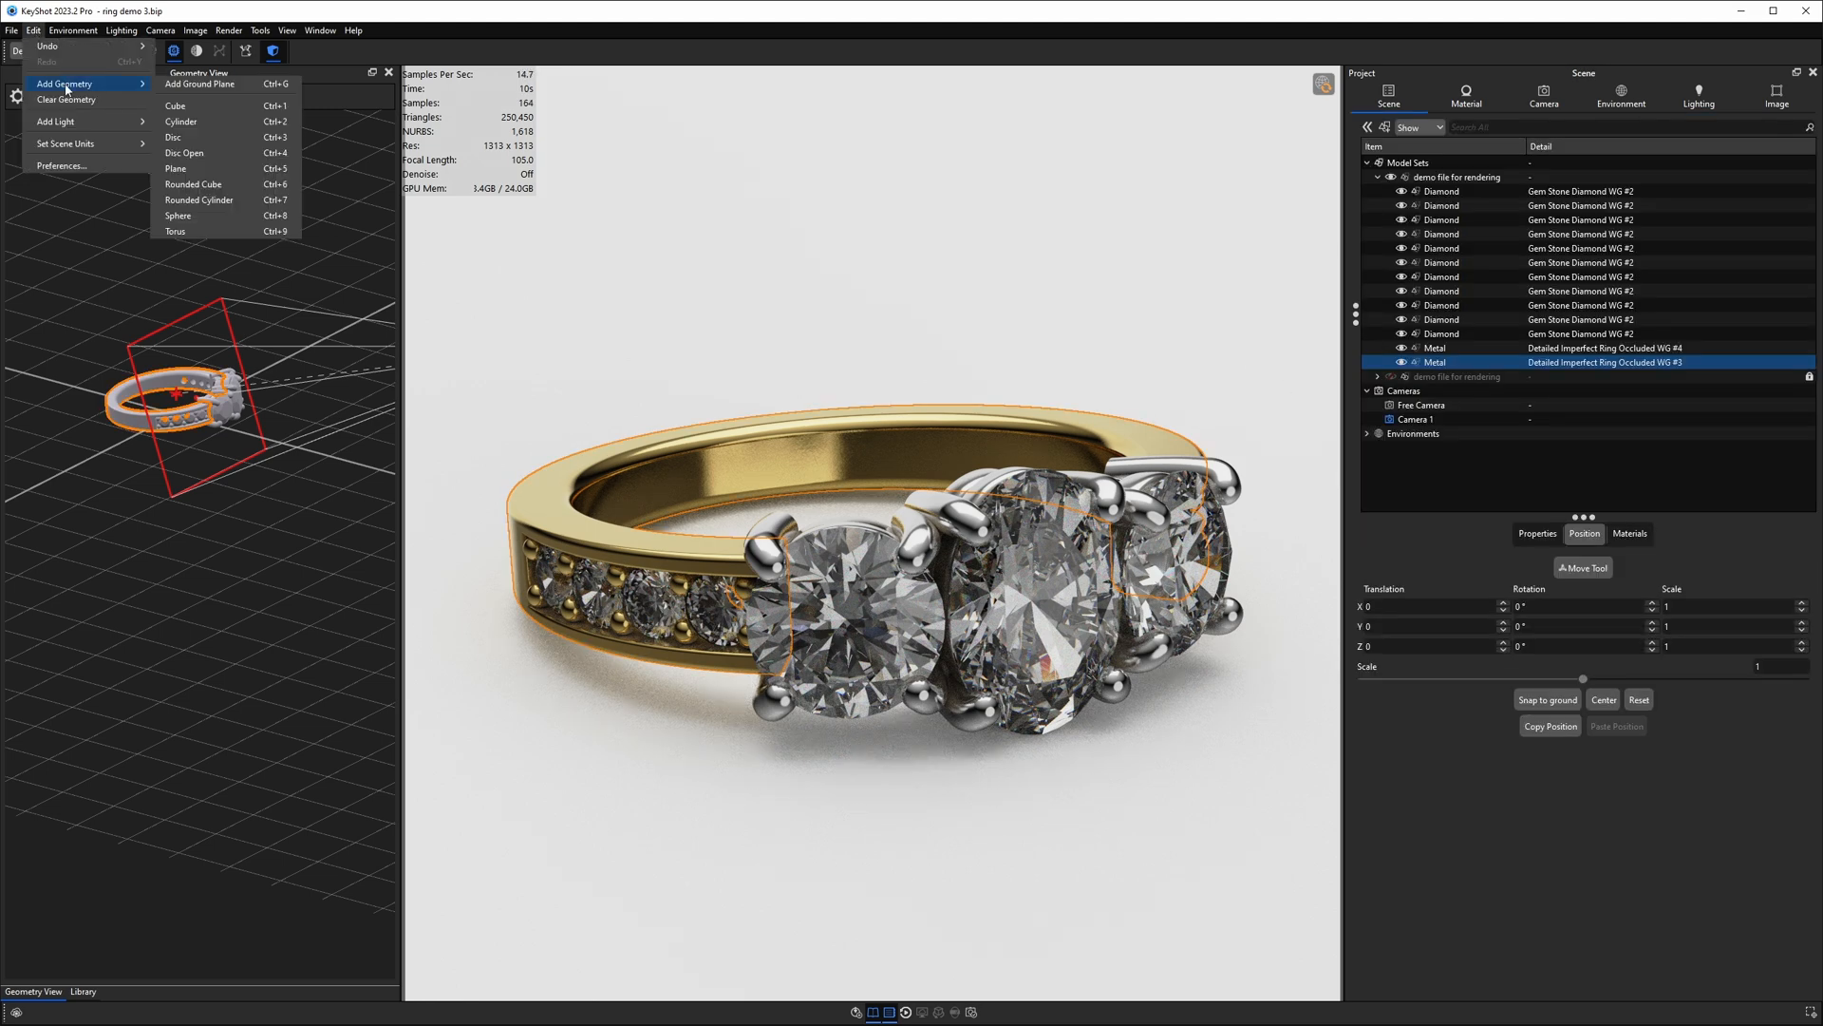
pyautogui.click(193, 85)
# Step: Change the ground plane's material type to Diffuse and set its color to white
pyautogui.doubleClick(1126, 314)
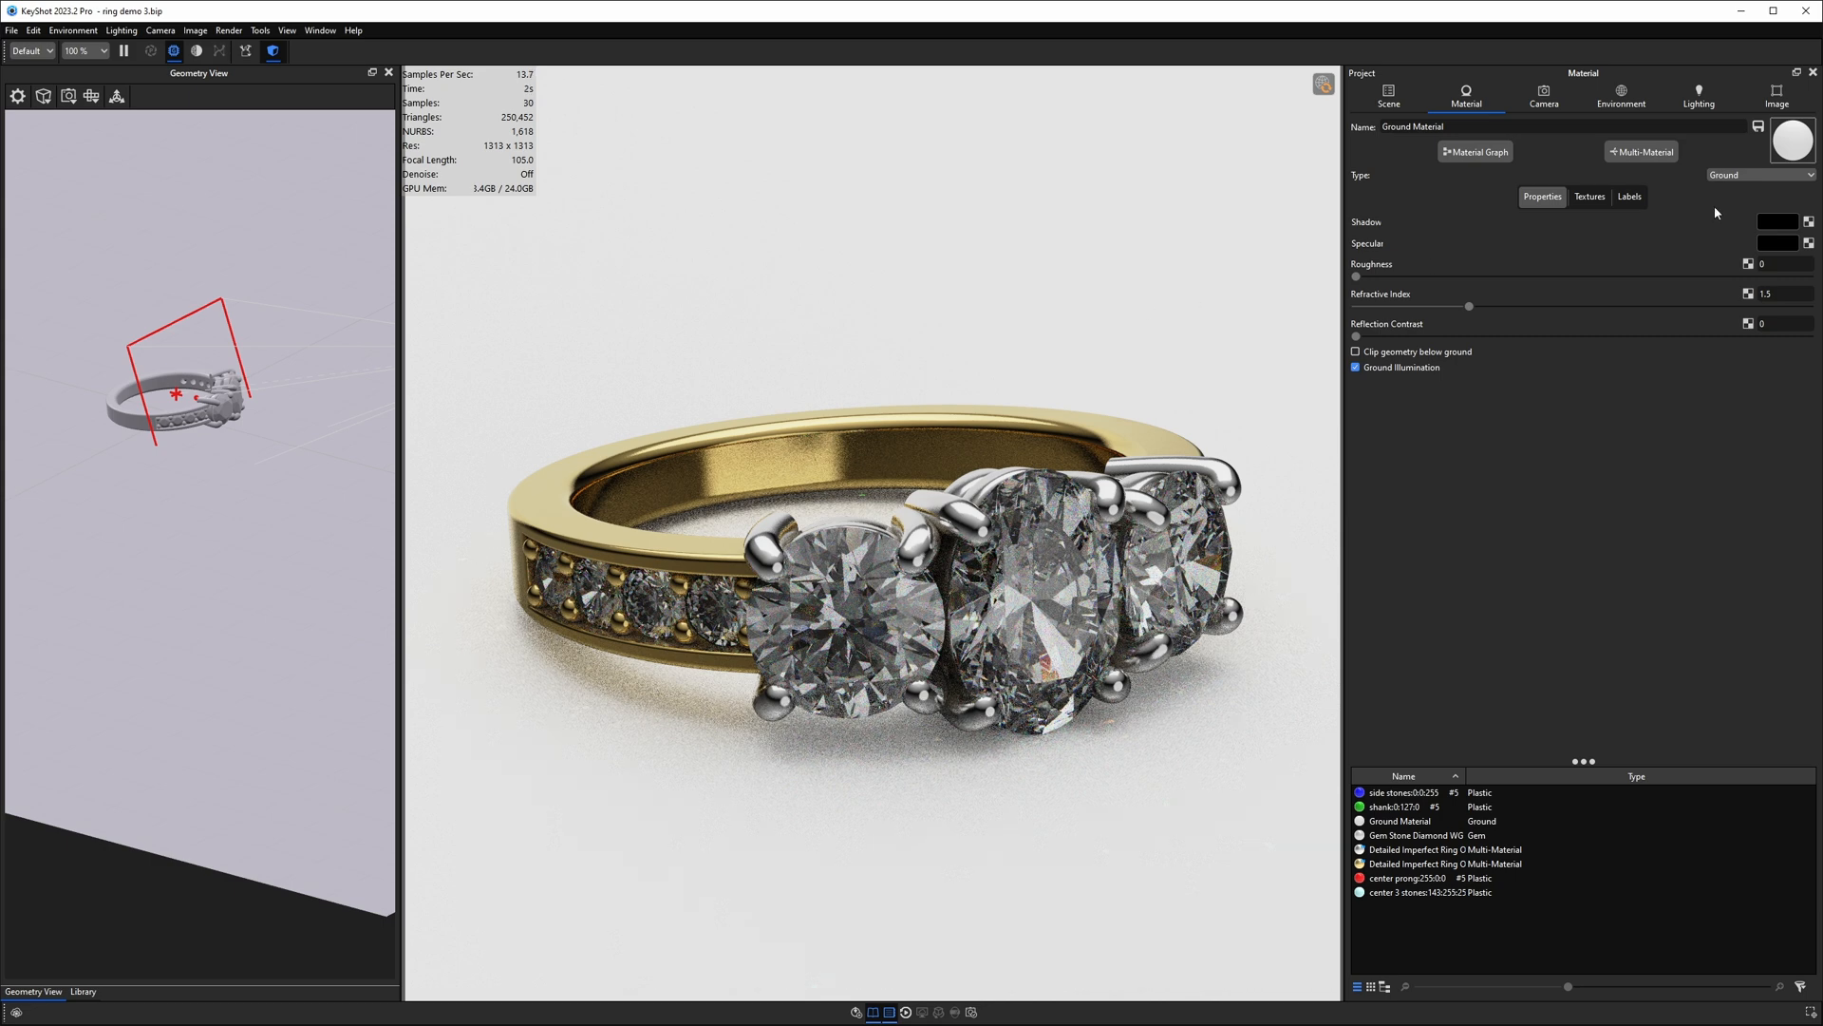
pyautogui.click(1762, 175)
pyautogui.click(1743, 199)
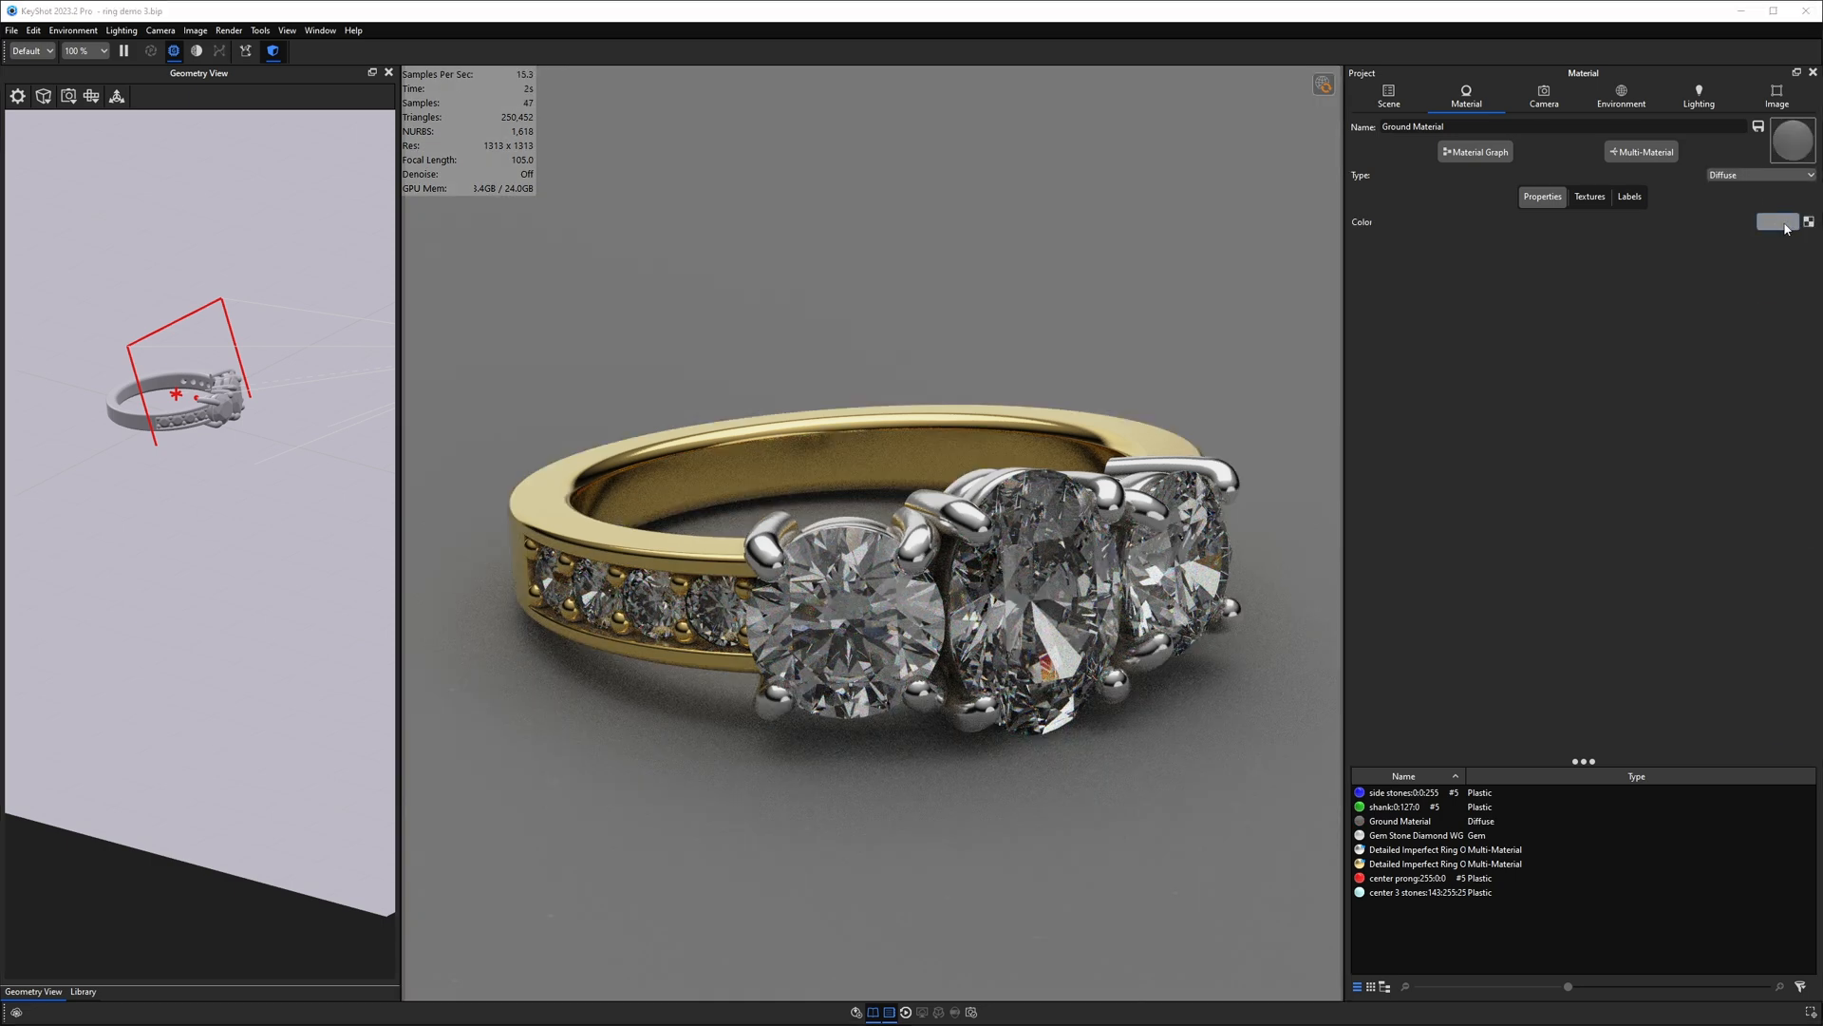
pyautogui.click(1776, 222)
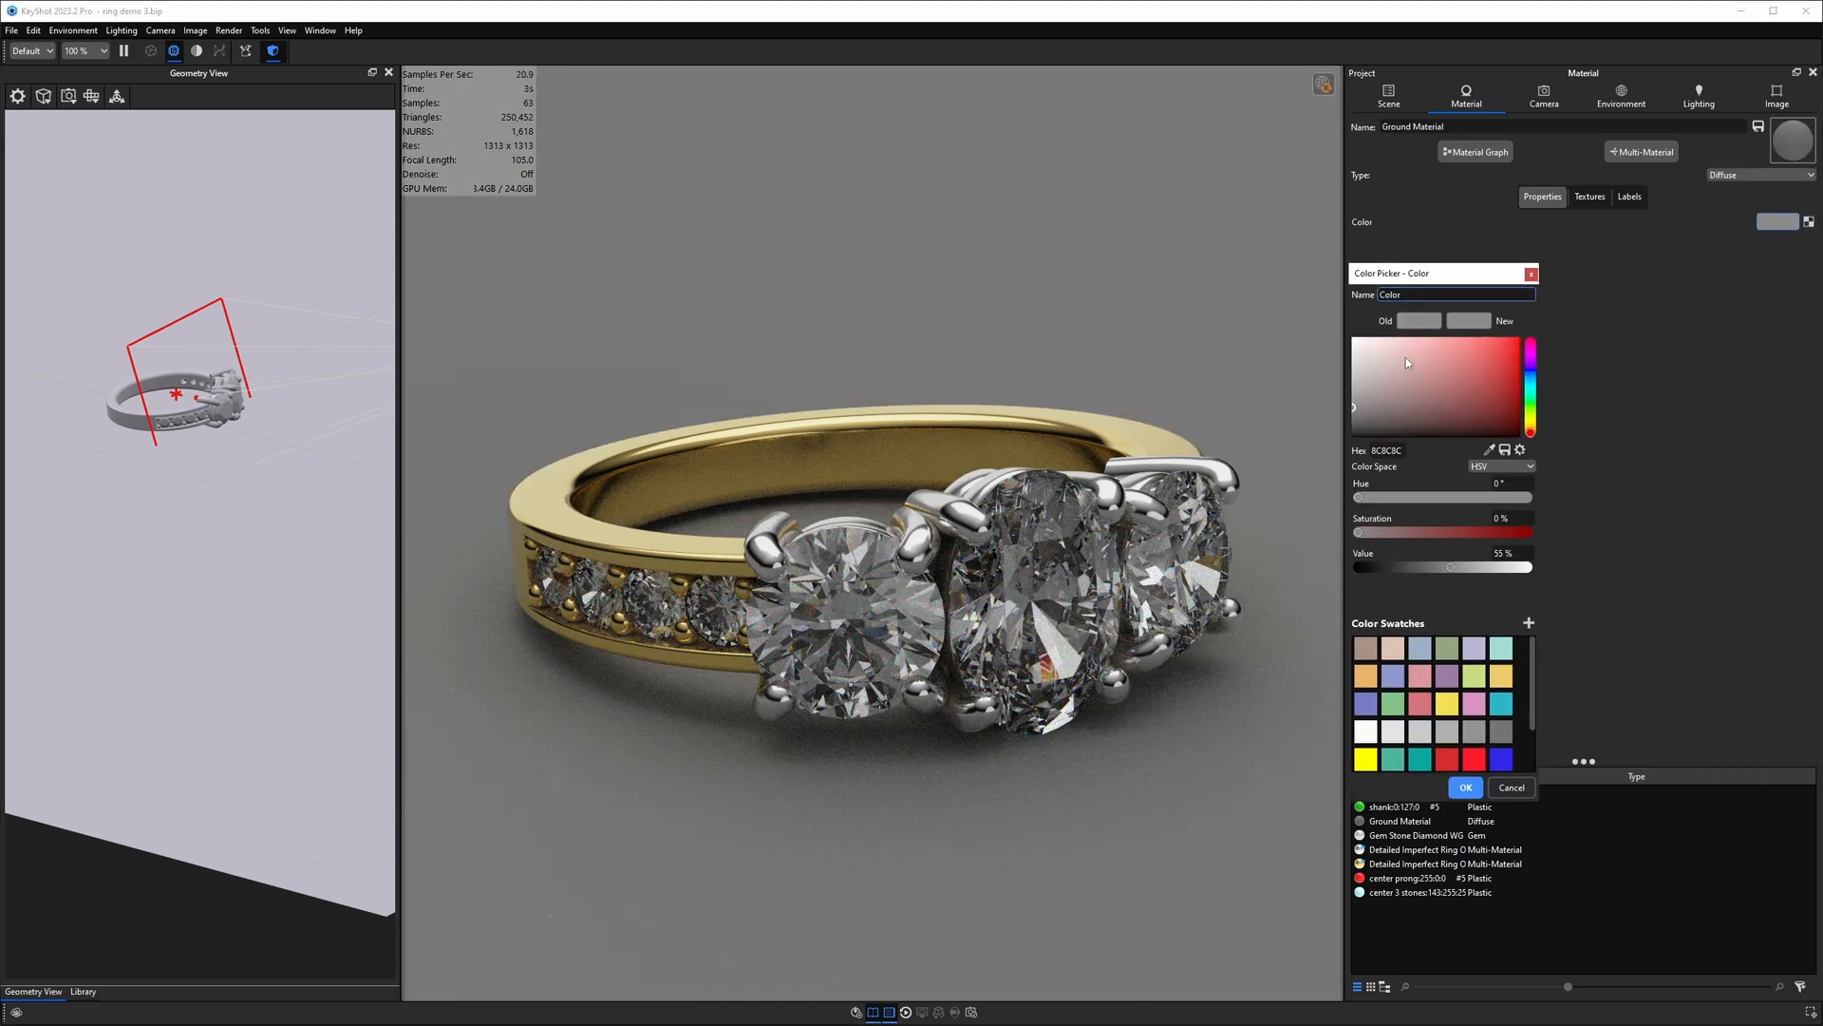
pyautogui.moveTo(1411, 360); pyautogui.dragTo(1352, 336)
pyautogui.click(1467, 787)
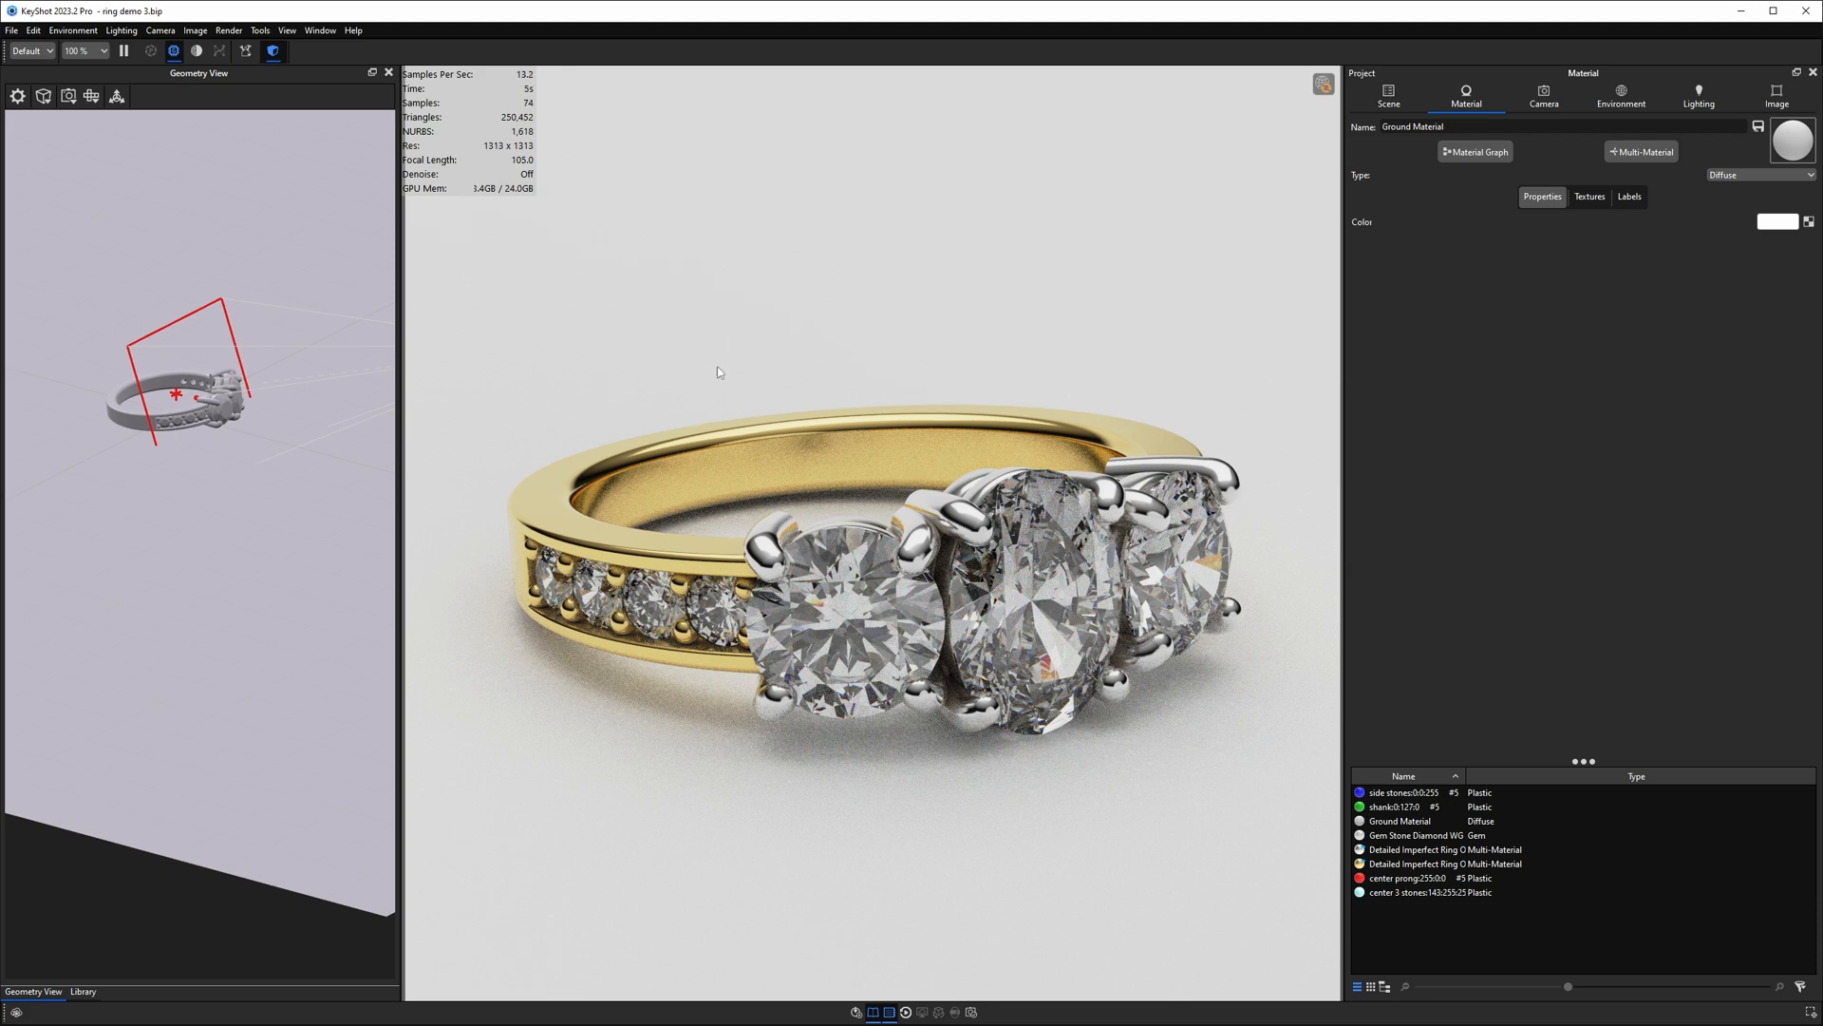
# Step: Scale the ground plane down uniformly, first to 0.5 and finally to 0.25
pyautogui.scroll(-6, 288, 536)
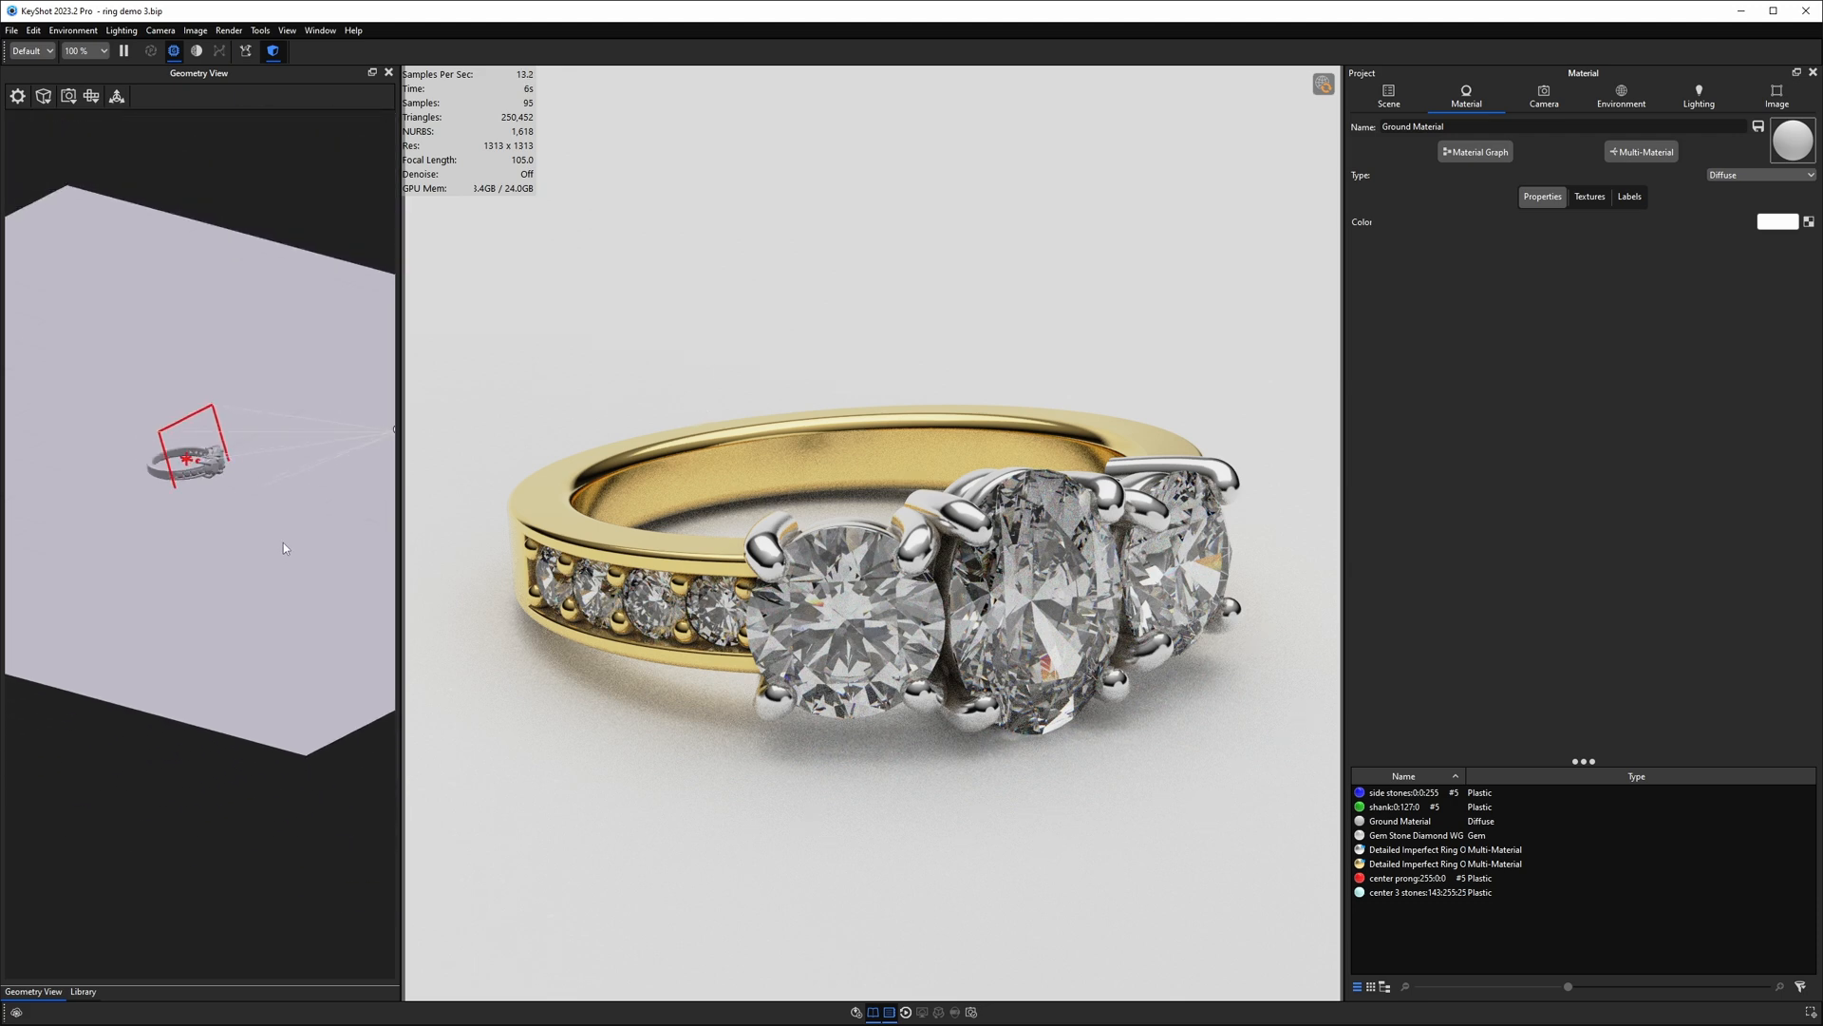
pyautogui.moveTo(282, 543); pyautogui.dragTo(131, 600)
pyautogui.moveTo(297, 610); pyautogui.dragTo(156, 584)
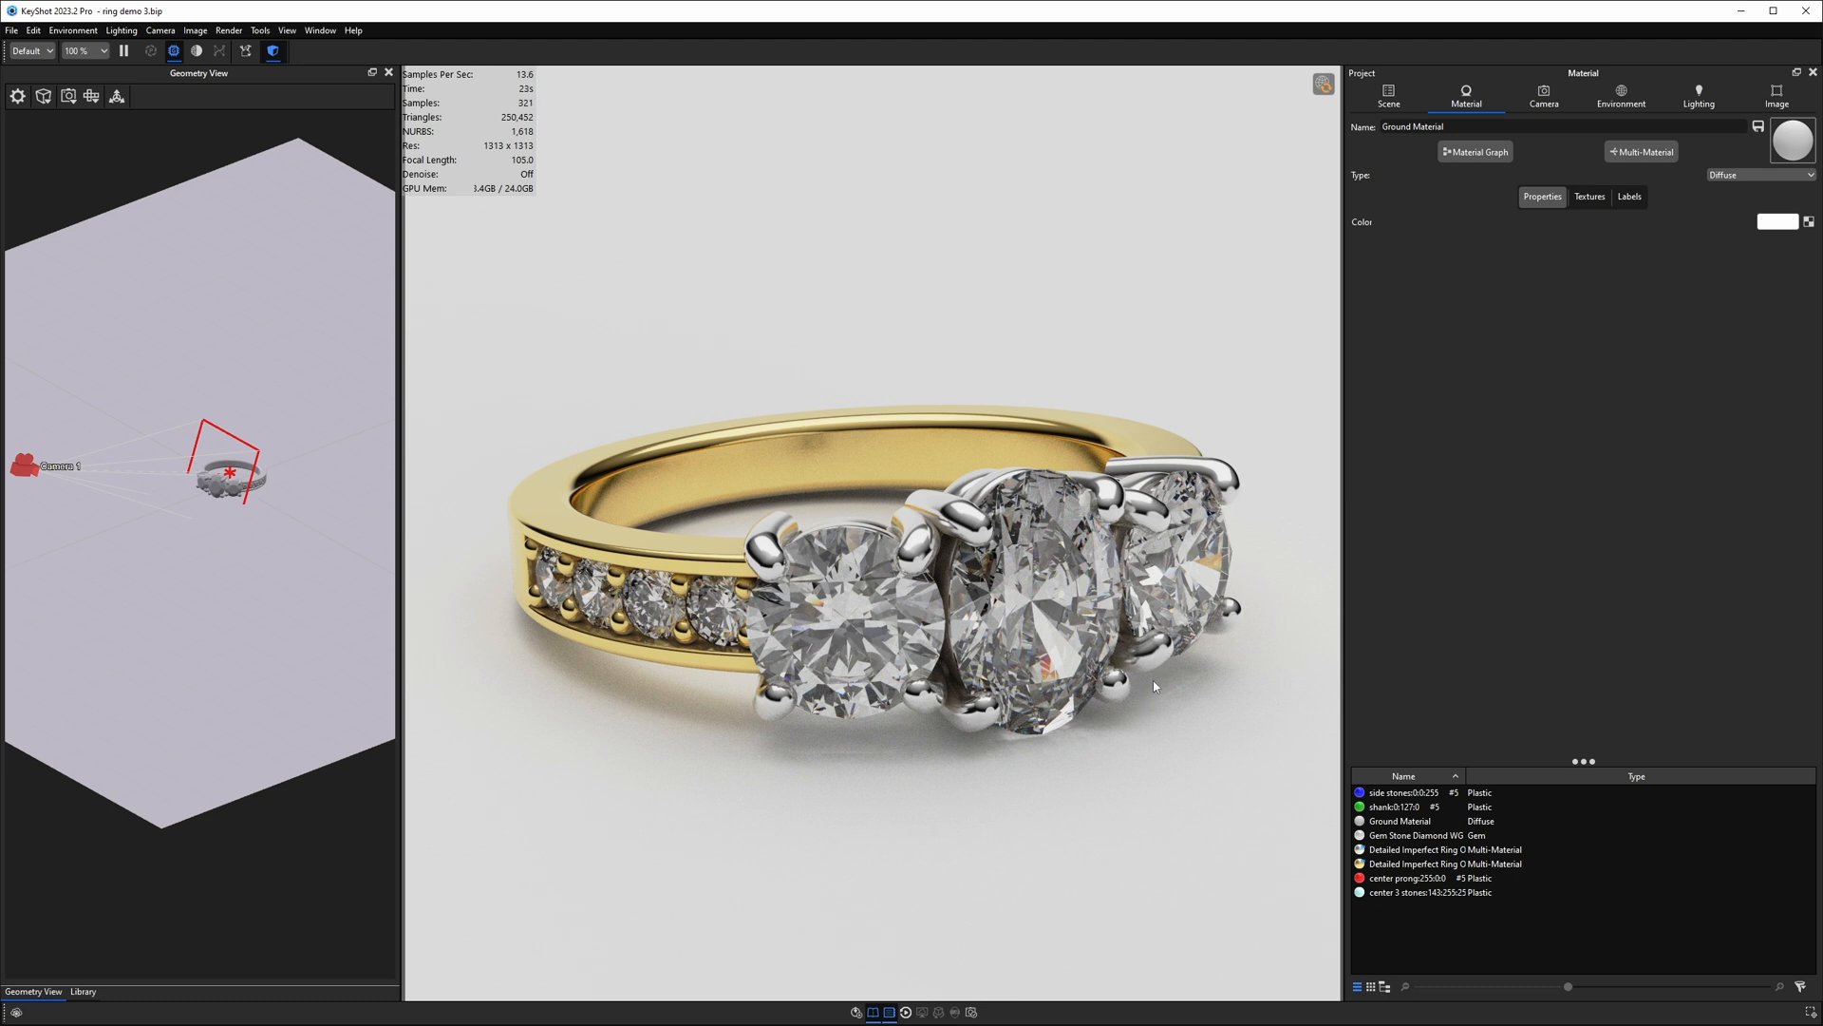
pyautogui.click(336, 509)
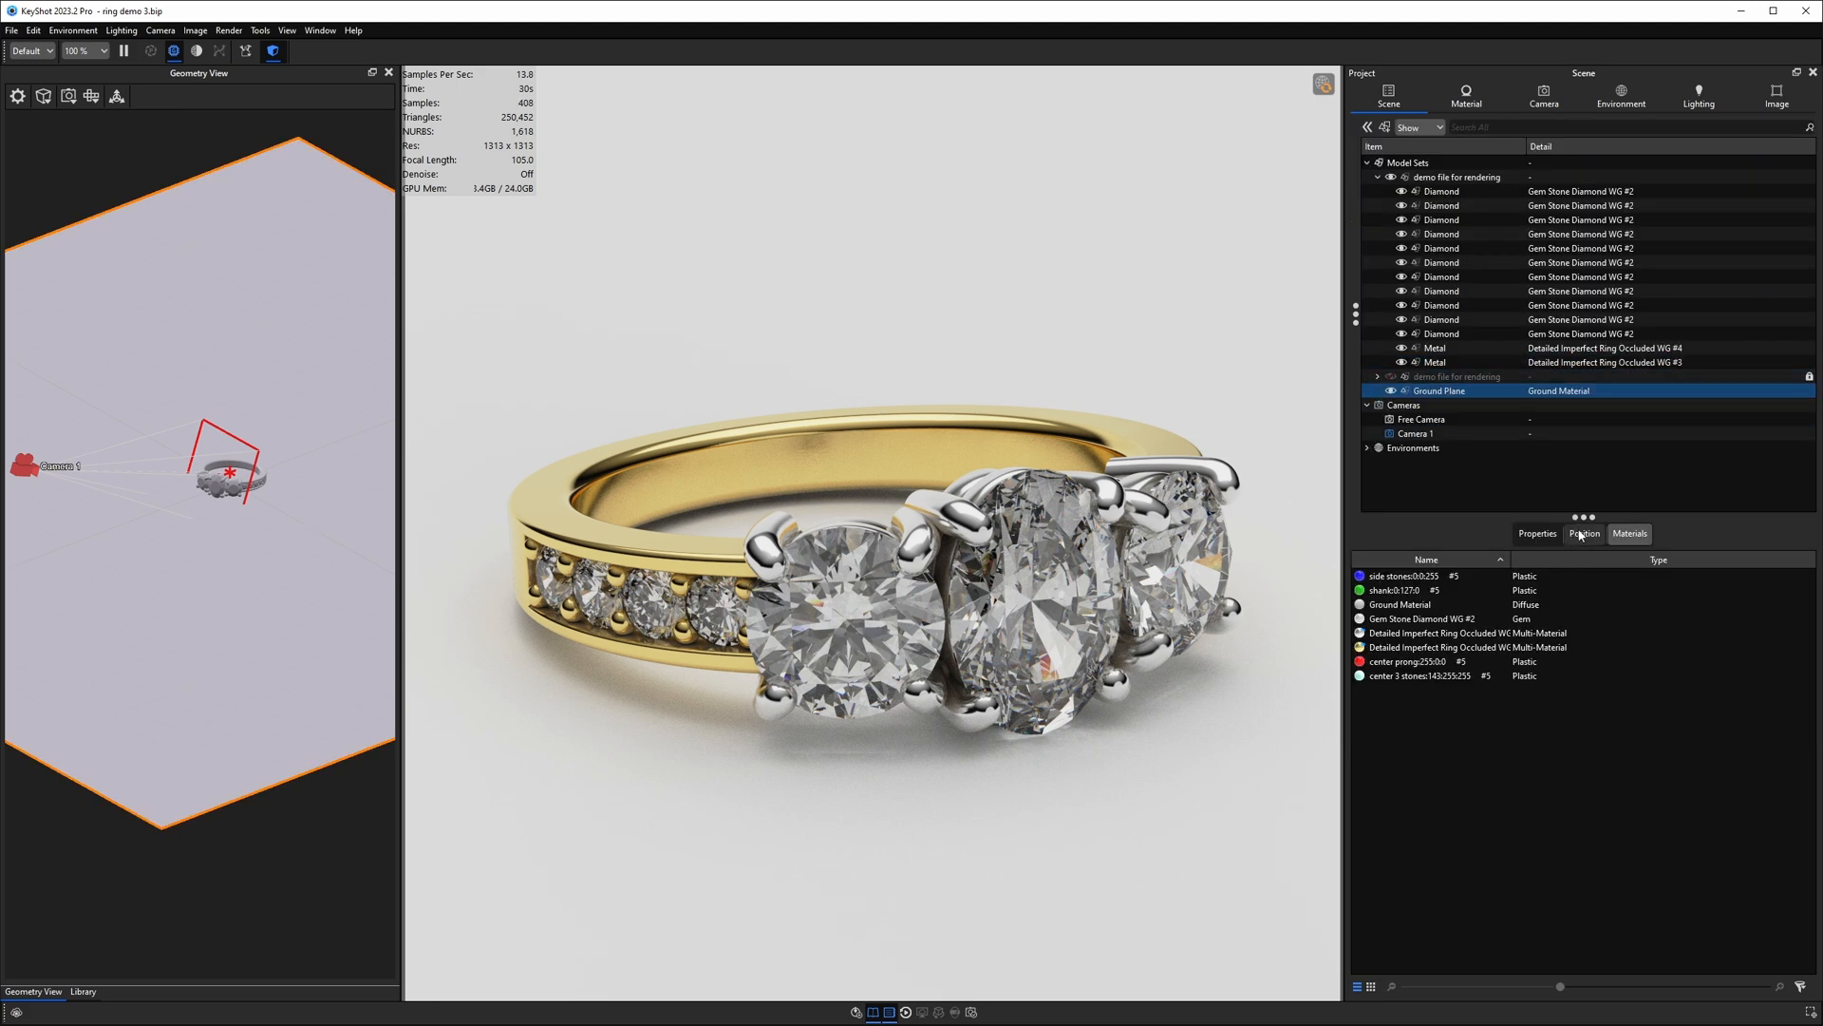
pyautogui.click(1581, 534)
pyautogui.click(1755, 666)
pyautogui.write('0.5')
pyautogui.press('Return')
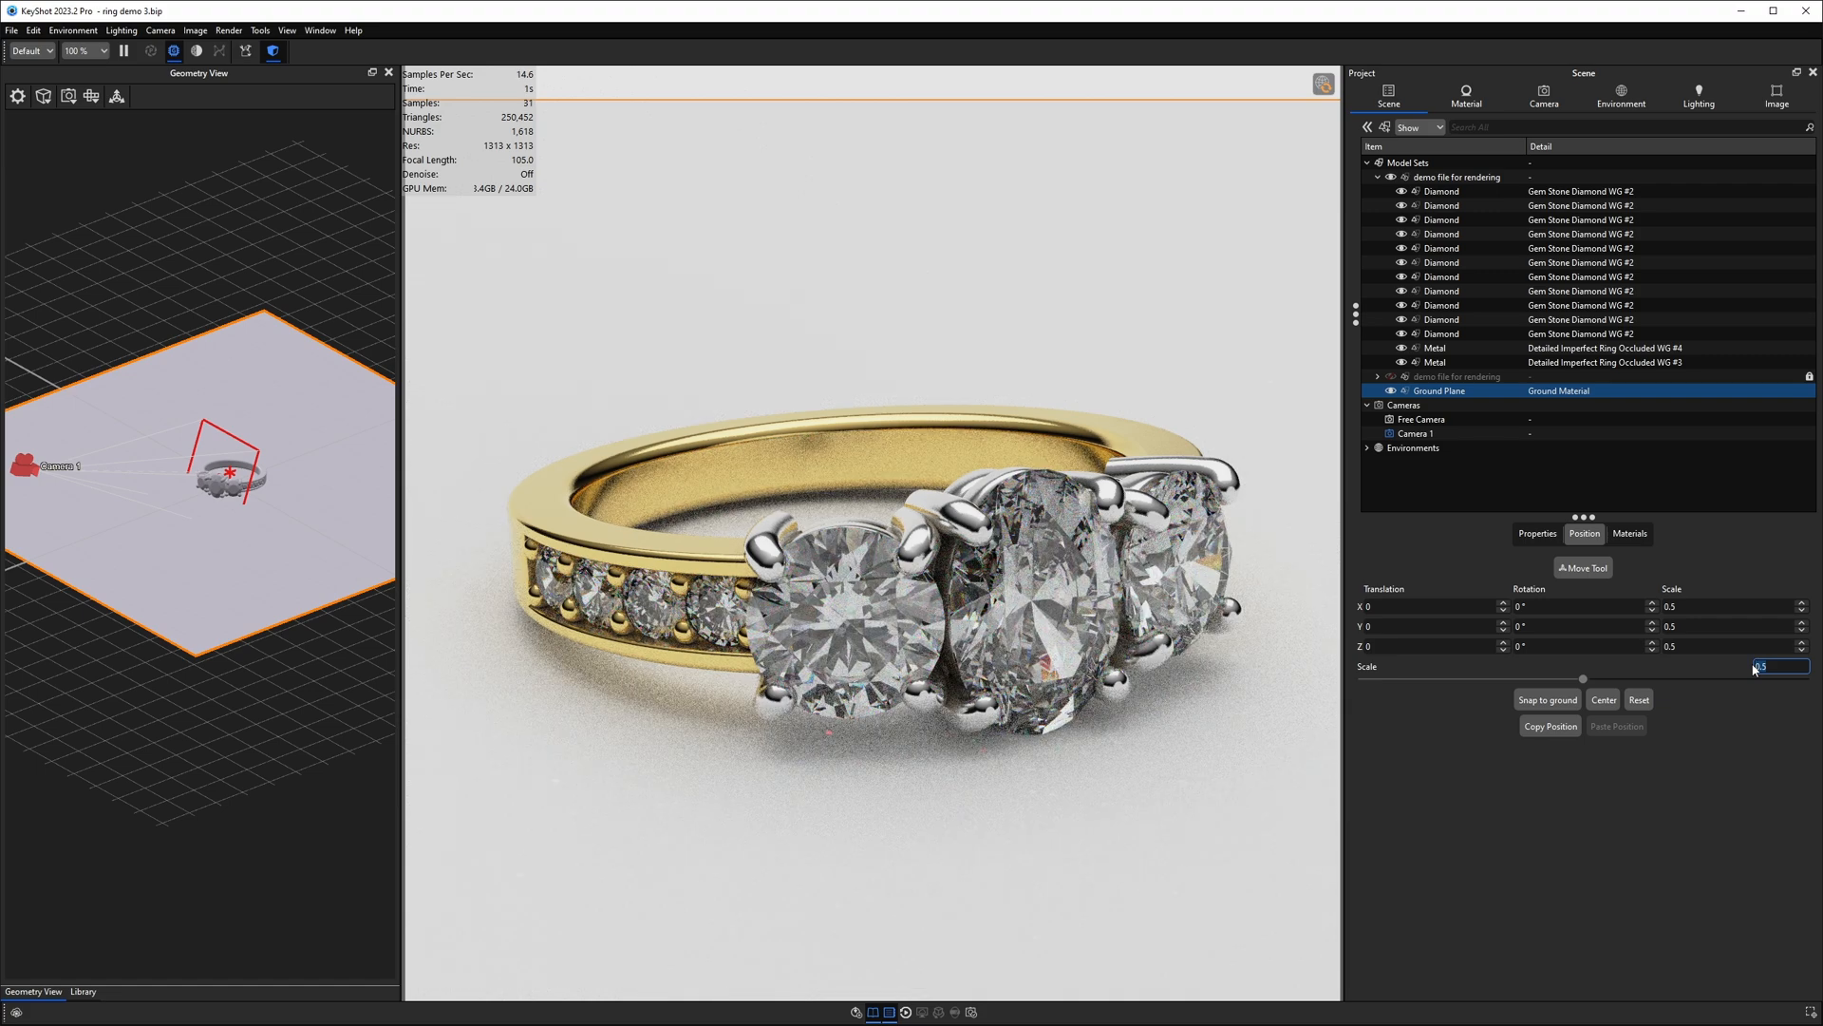
pyautogui.press('Return')
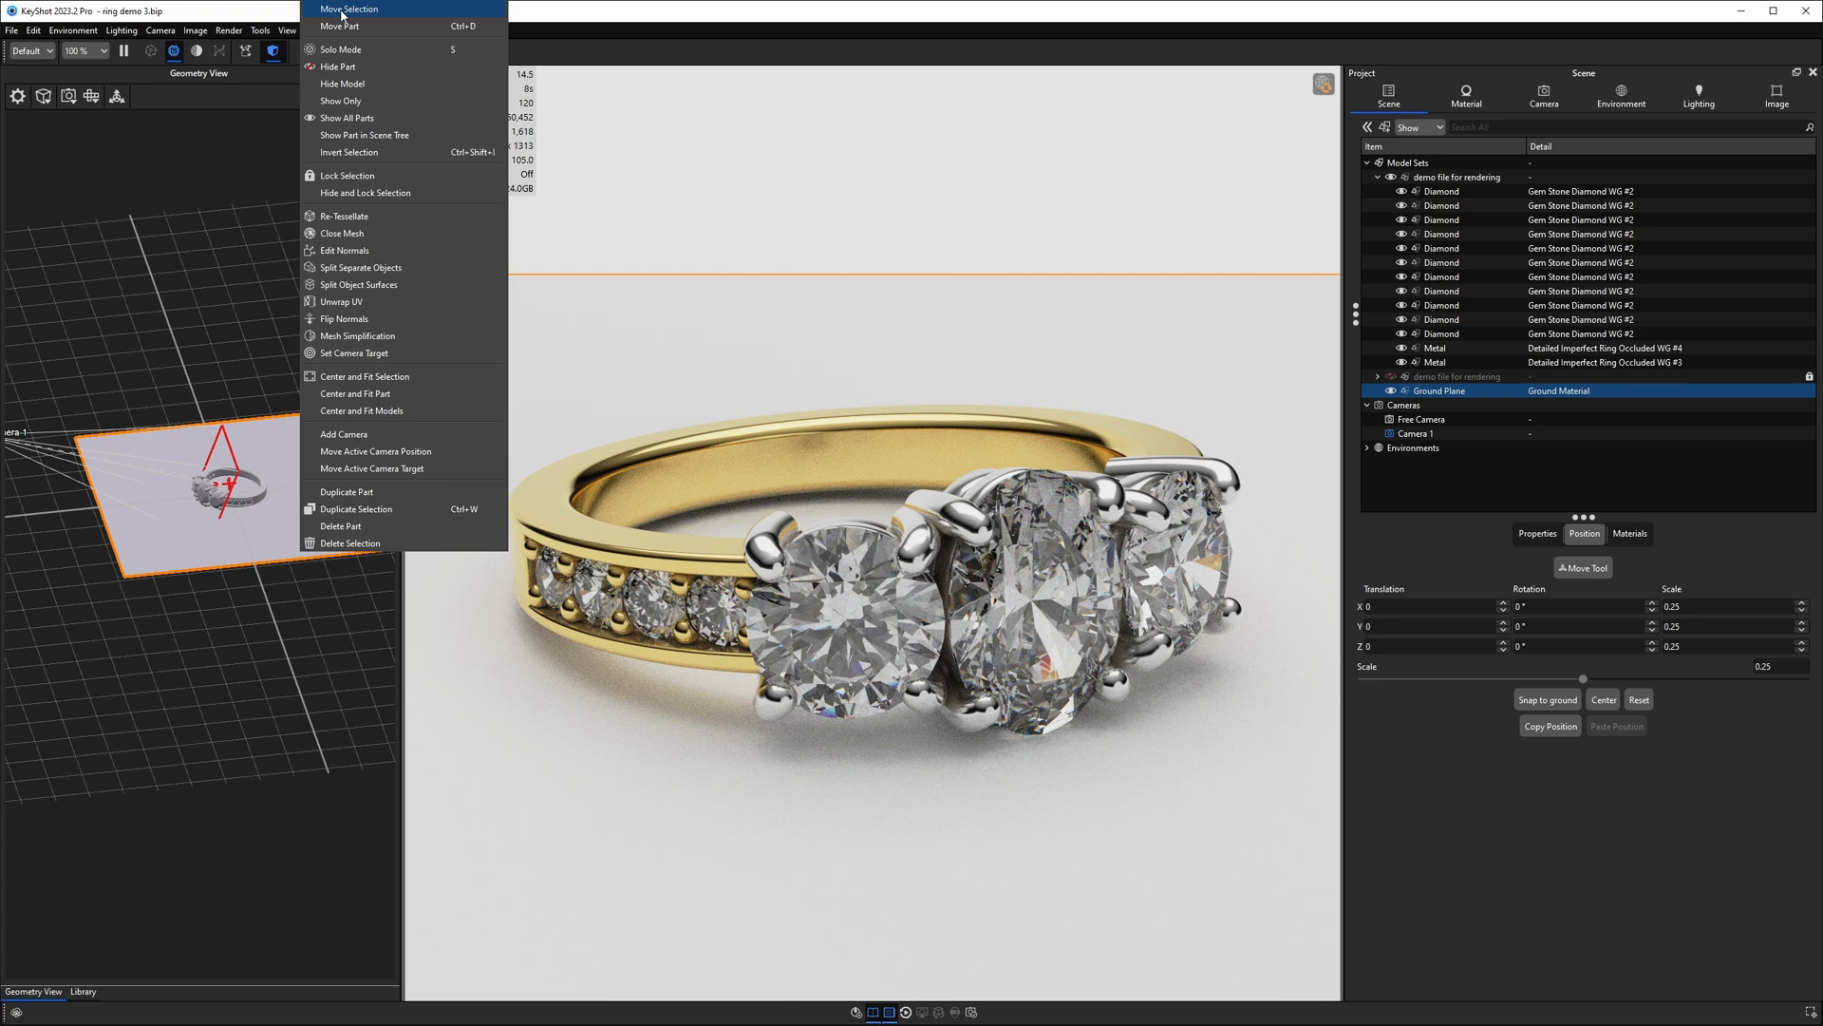
# Step: Stretch the ground plane to a Z scale of about 0.51 and move it to about -27.12 along Z with the Move Tool
pyautogui.click(342, 12)
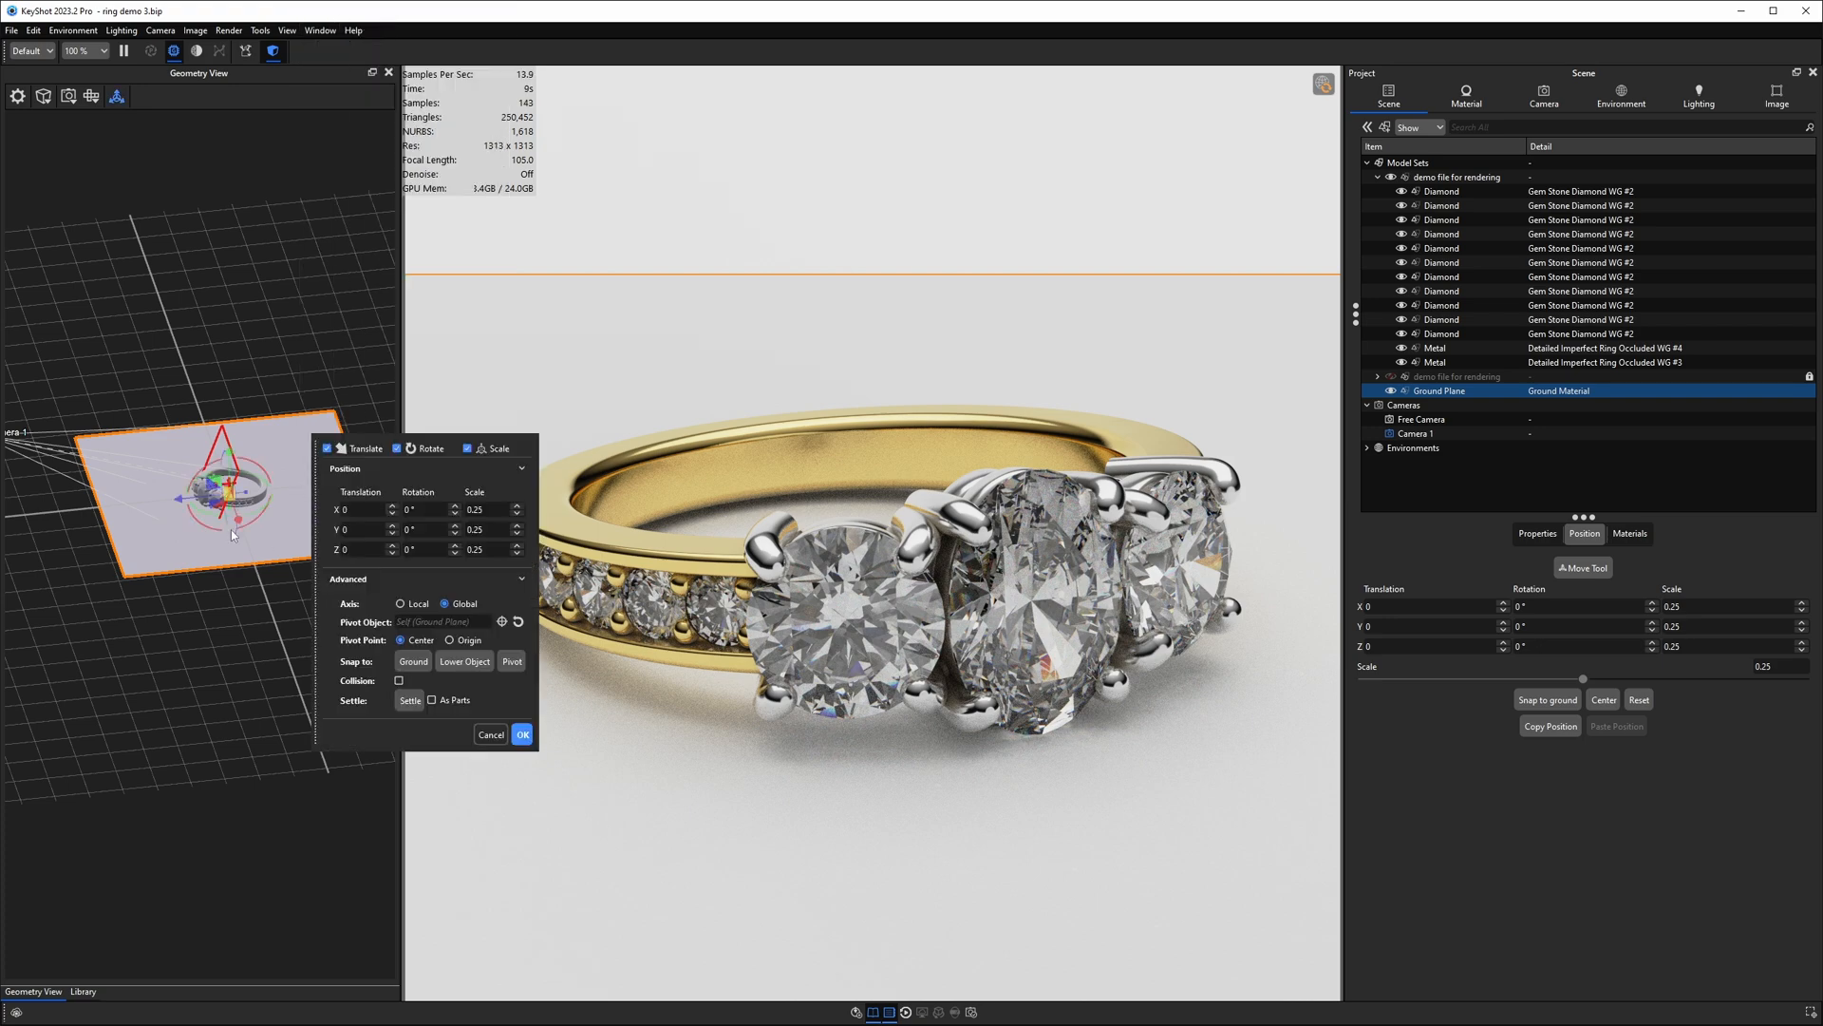
pyautogui.moveTo(186, 503); pyautogui.dragTo(339, 483)
pyautogui.moveTo(181, 498); pyautogui.dragTo(280, 489)
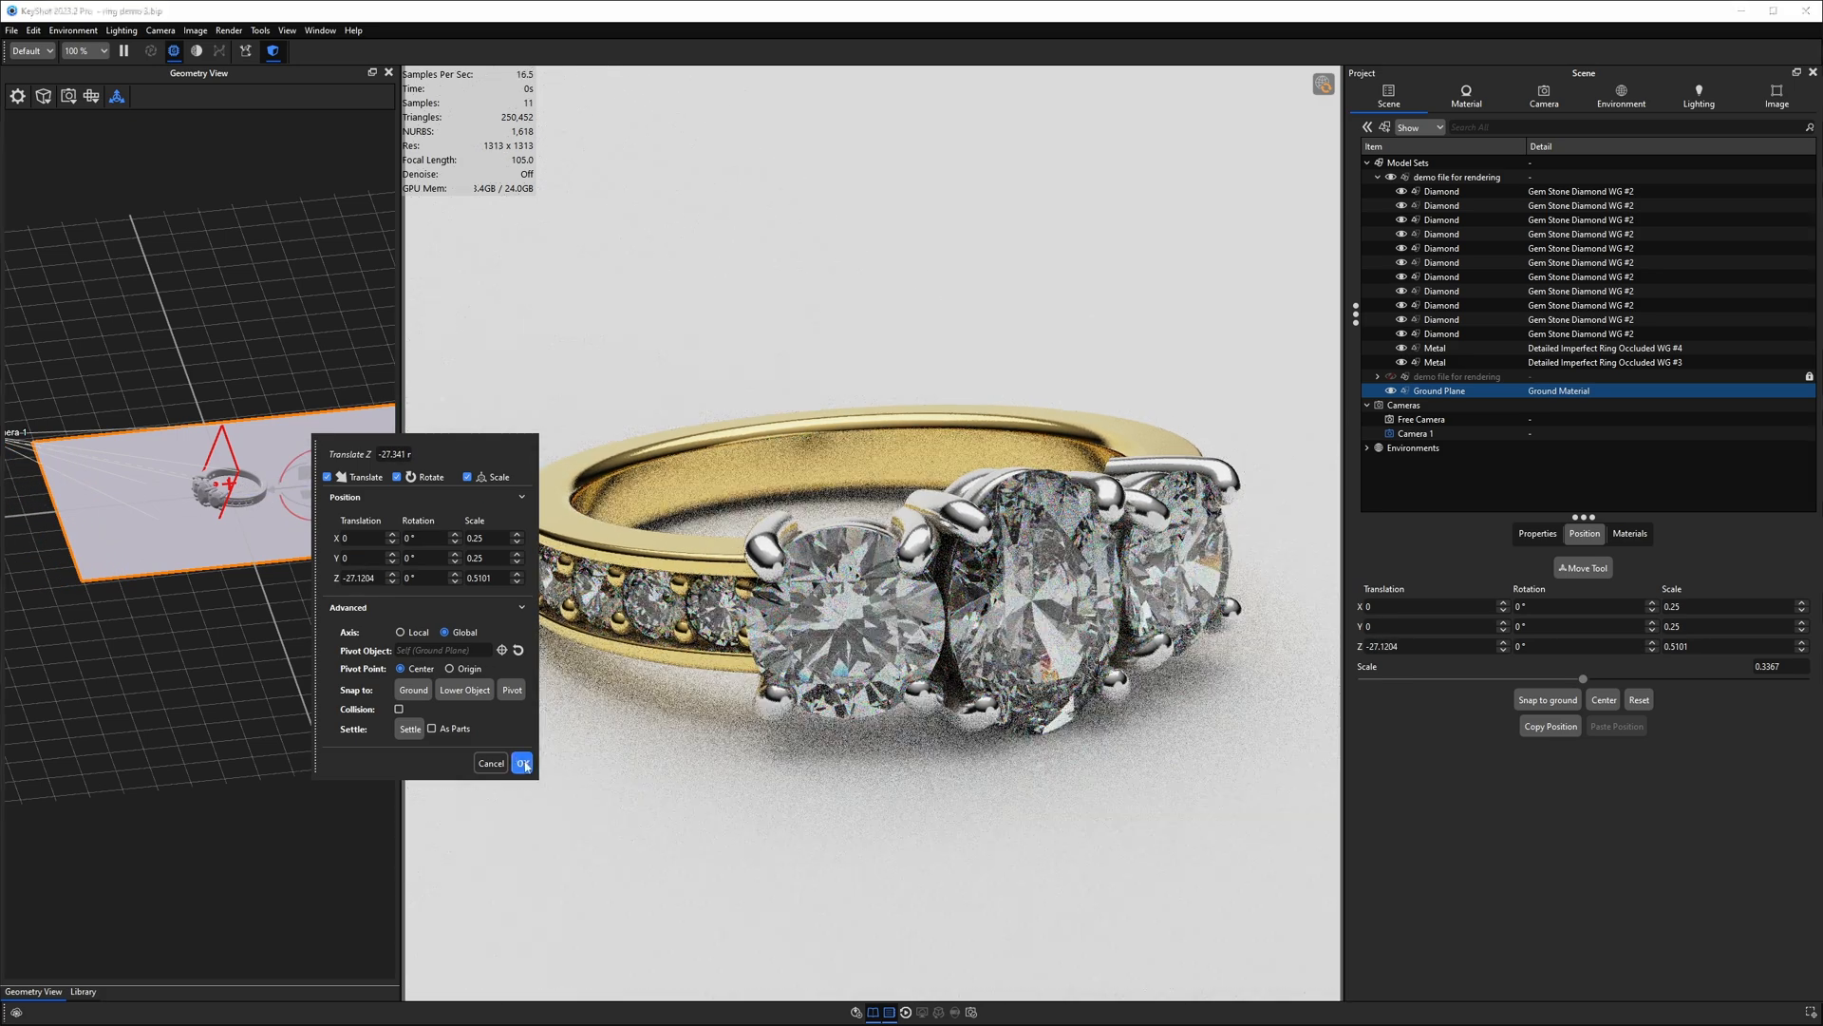
pyautogui.click(522, 764)
# Step: Add a circular pin to the HDRI environment and place it at about azimuth 34.9°, elevation -5°
pyautogui.click(1621, 95)
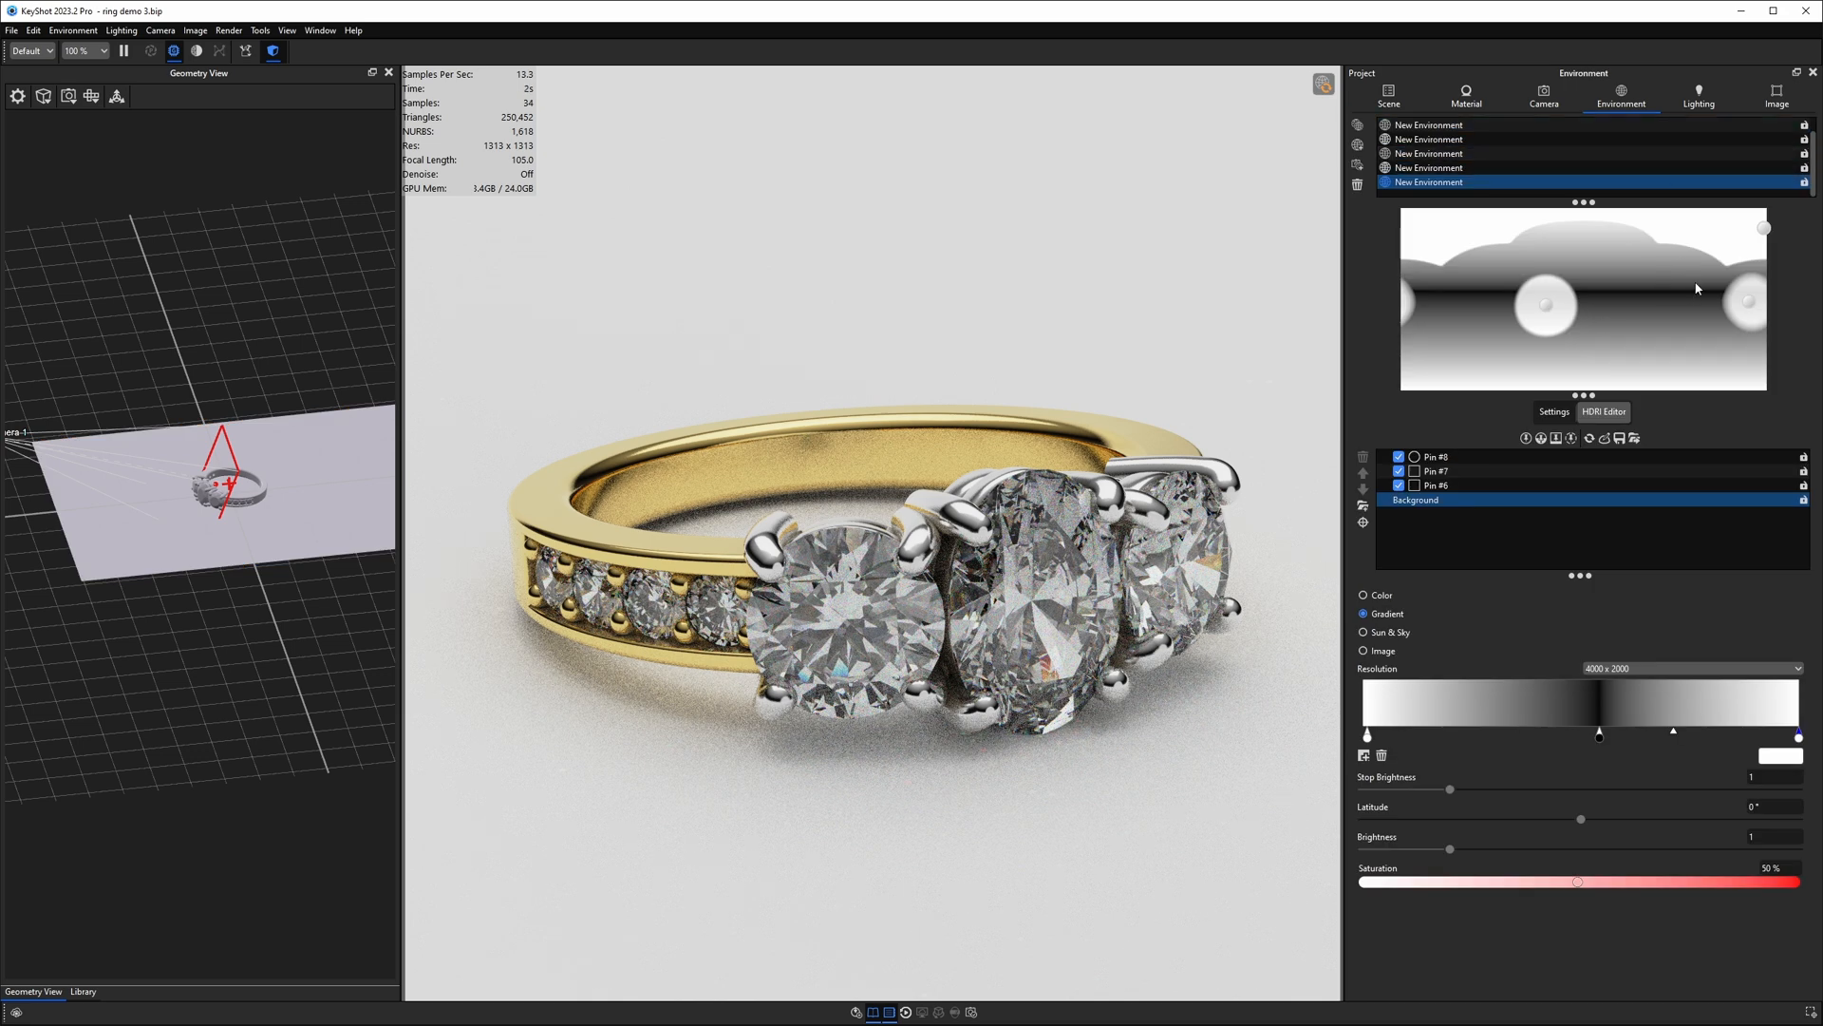
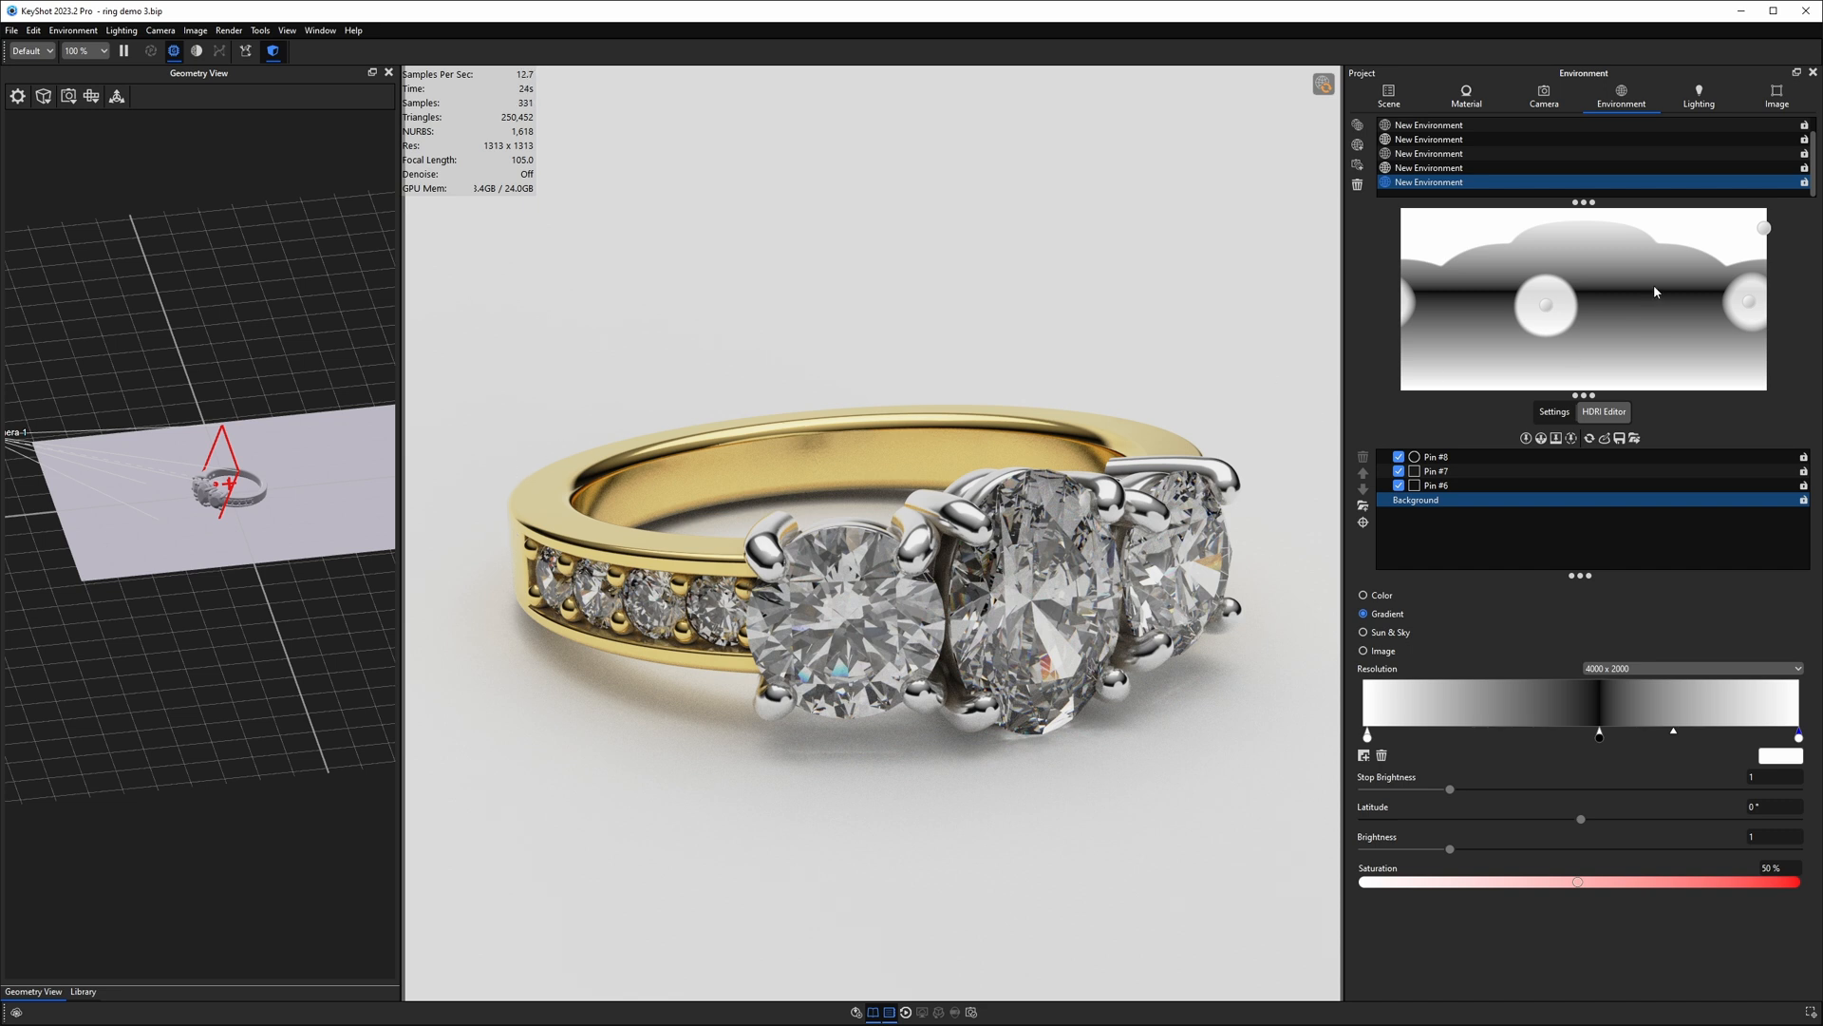
pyautogui.click(1526, 439)
pyautogui.moveTo(1584, 299); pyautogui.dragTo(1619, 304)
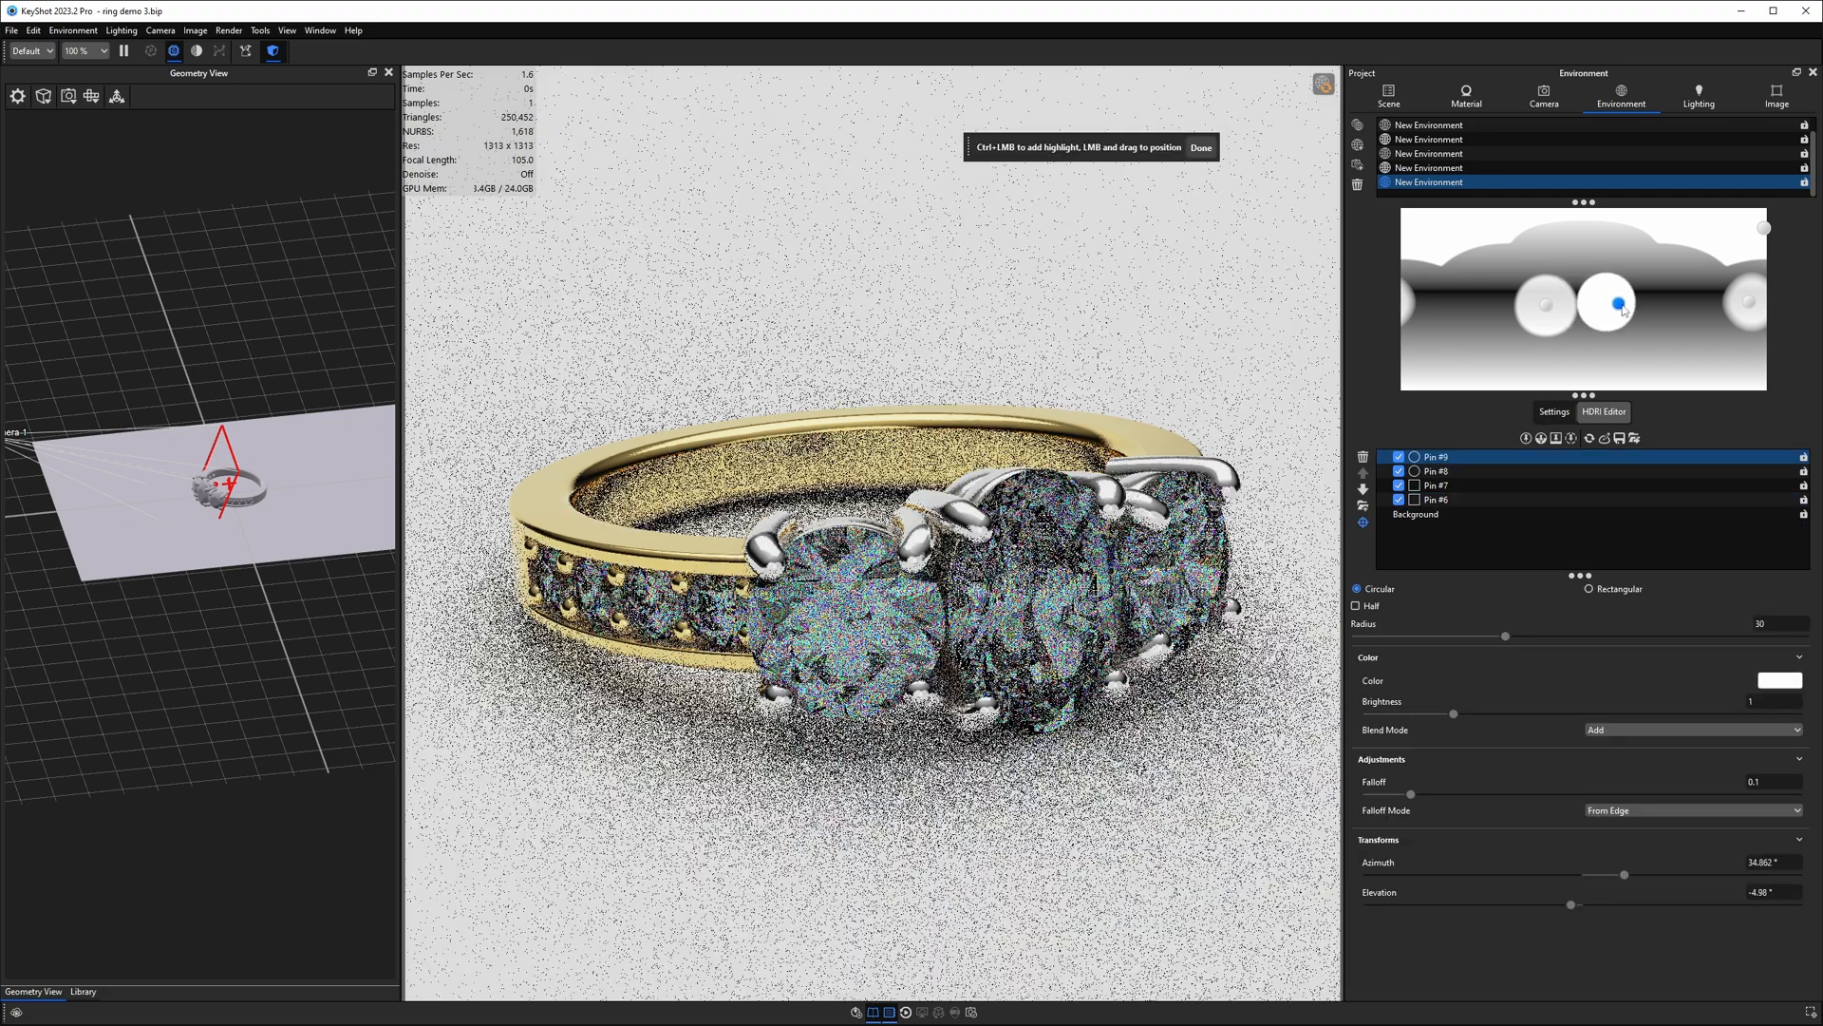
# Step: Color the new pin black and set its blend mode to Alpha
pyautogui.click(1774, 681)
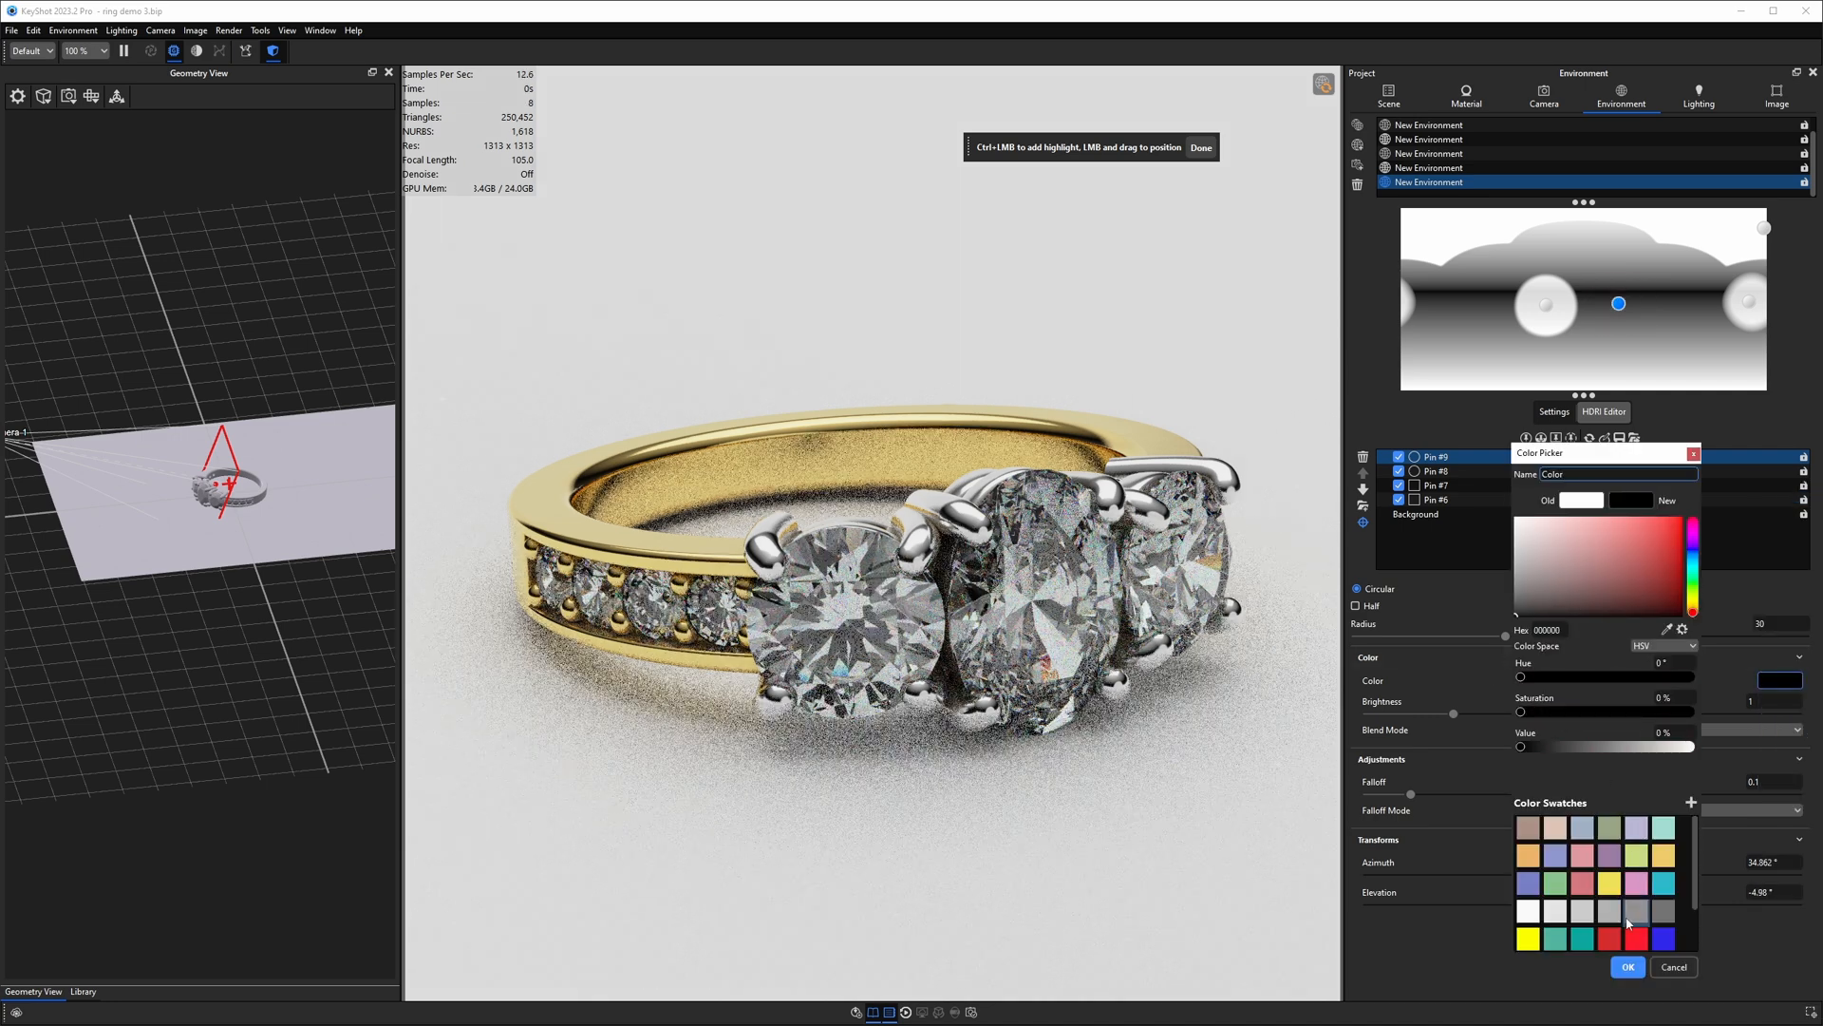
pyautogui.click(1627, 966)
pyautogui.click(1601, 731)
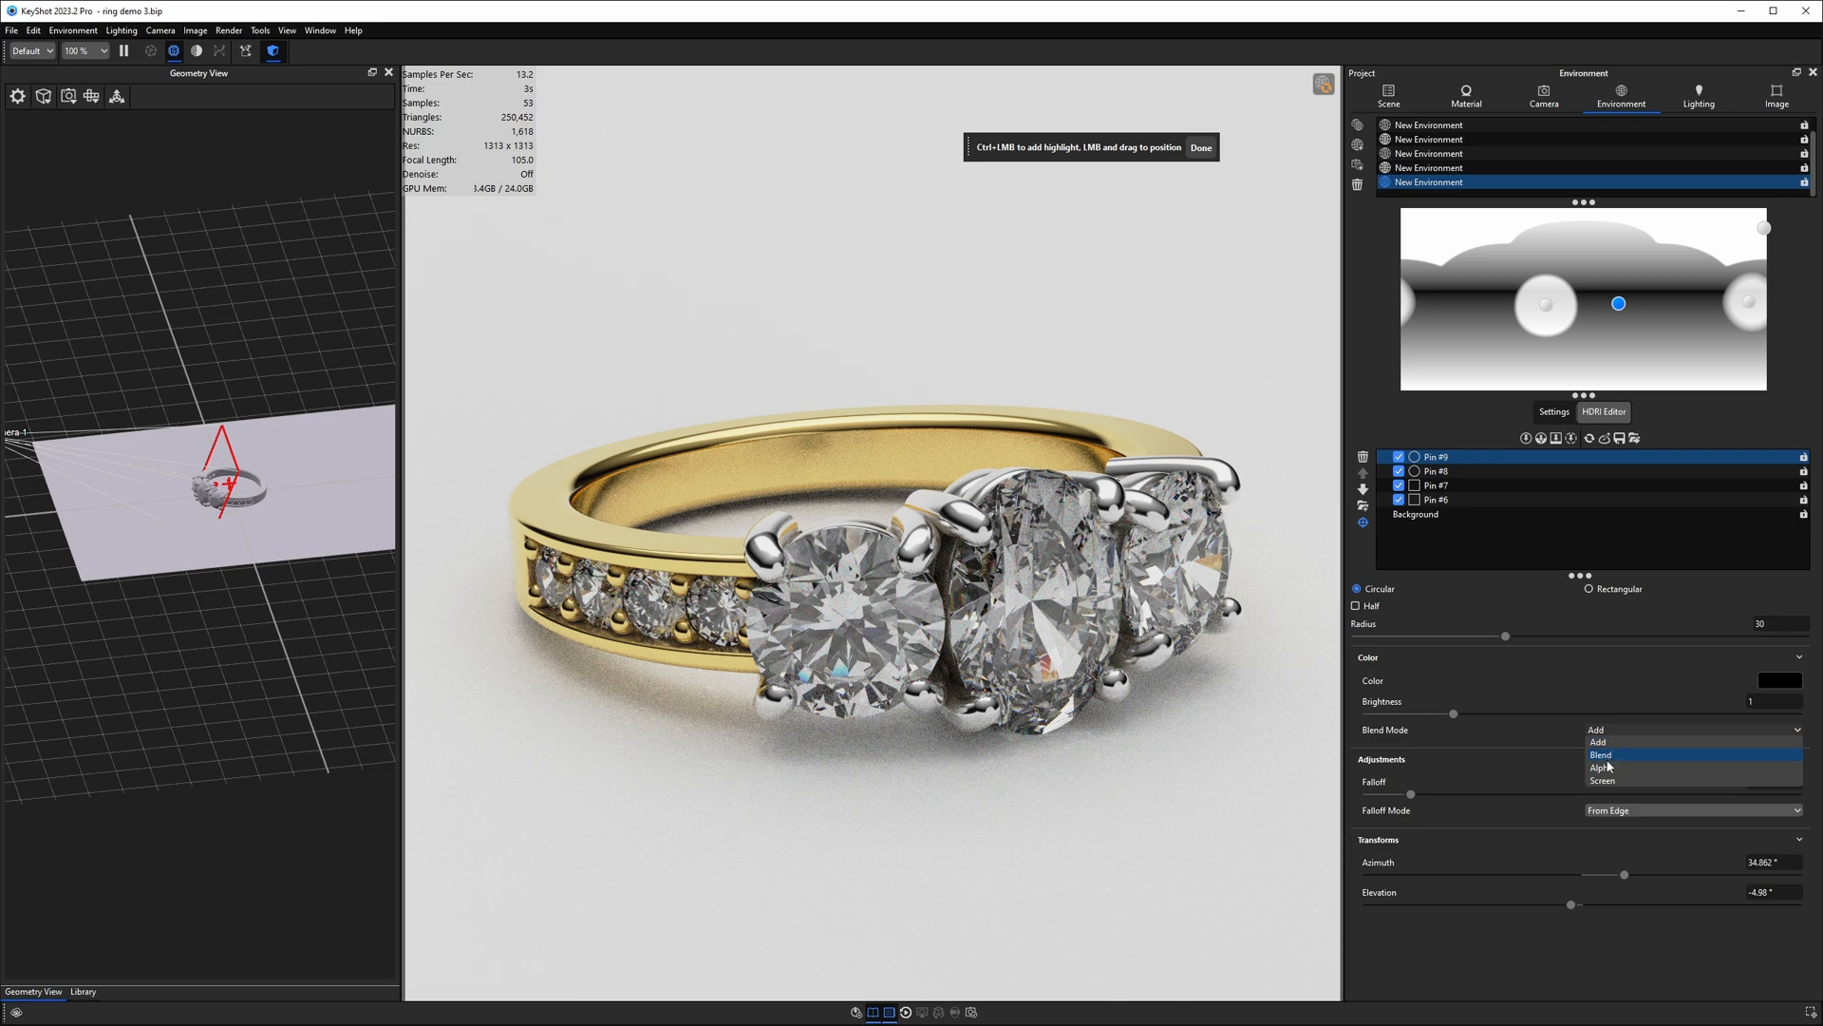
pyautogui.click(1605, 767)
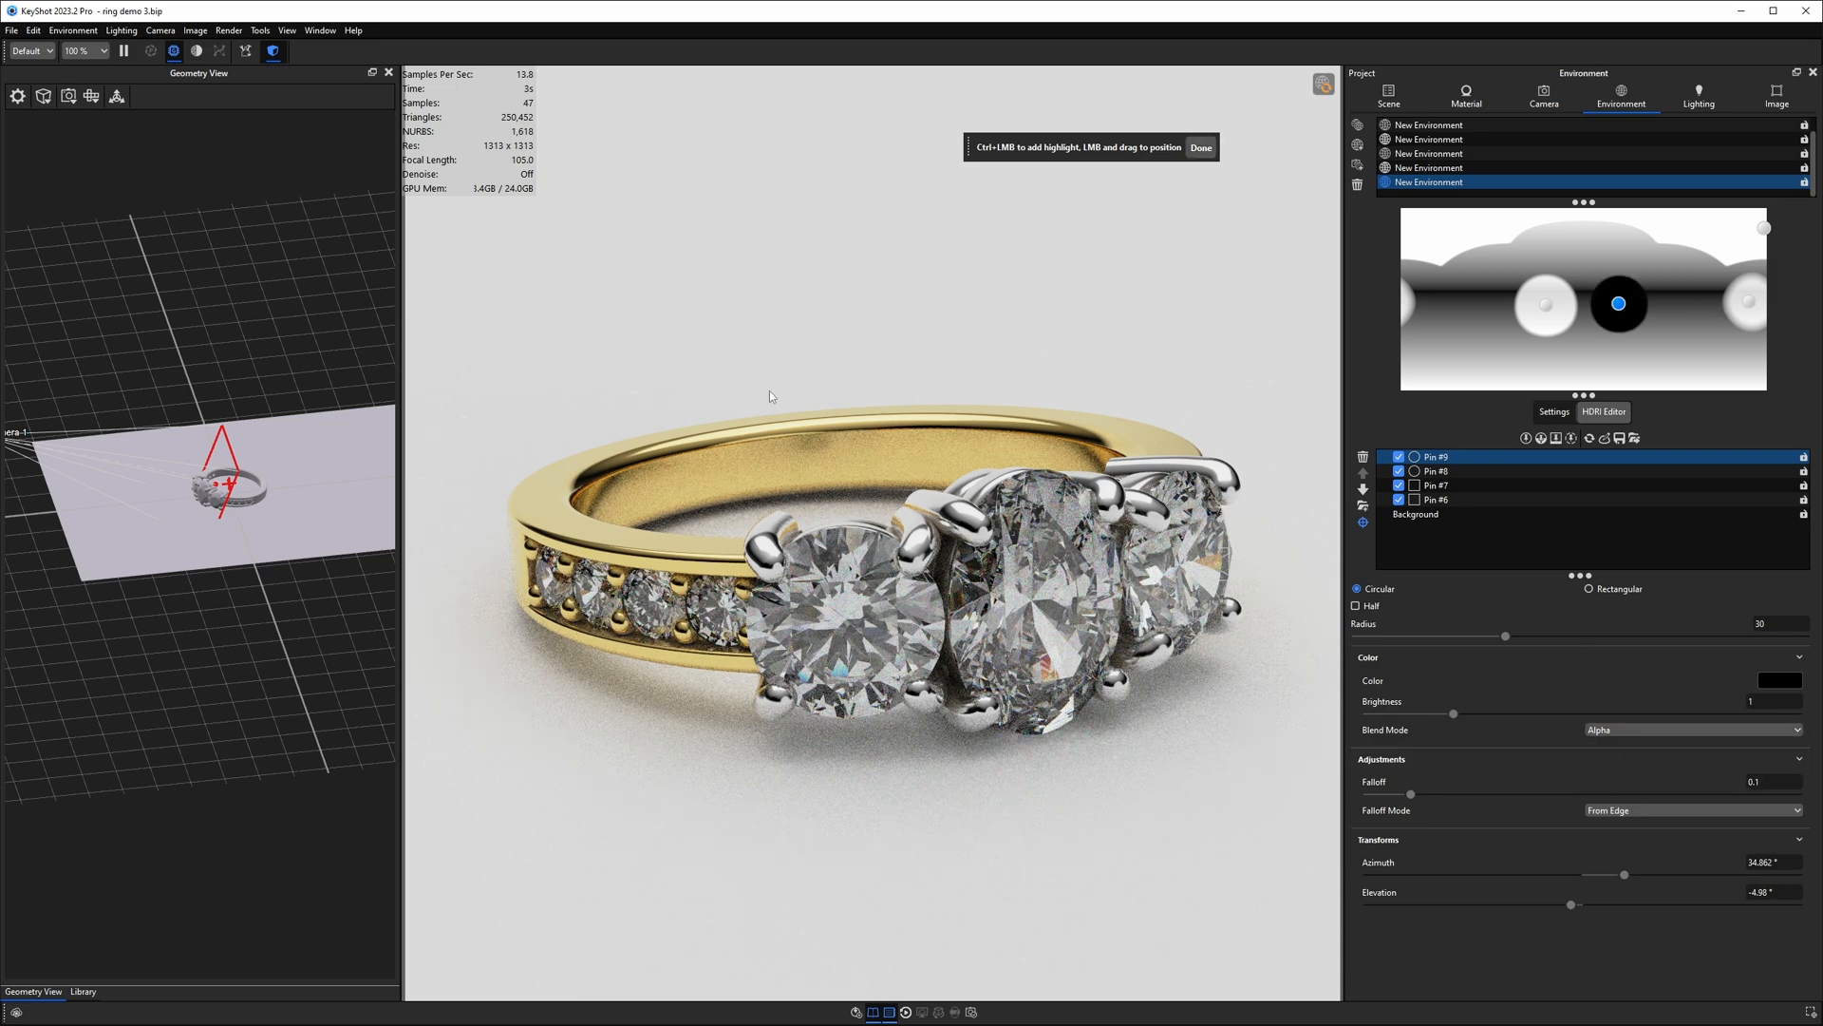
# Step: Try the black pin on the shank's reflection at about azimuth 145.6°, elevation -10.8°, and shift it as far as about azimuth 172.6°, elevation -28.6°
pyautogui.click(514, 518)
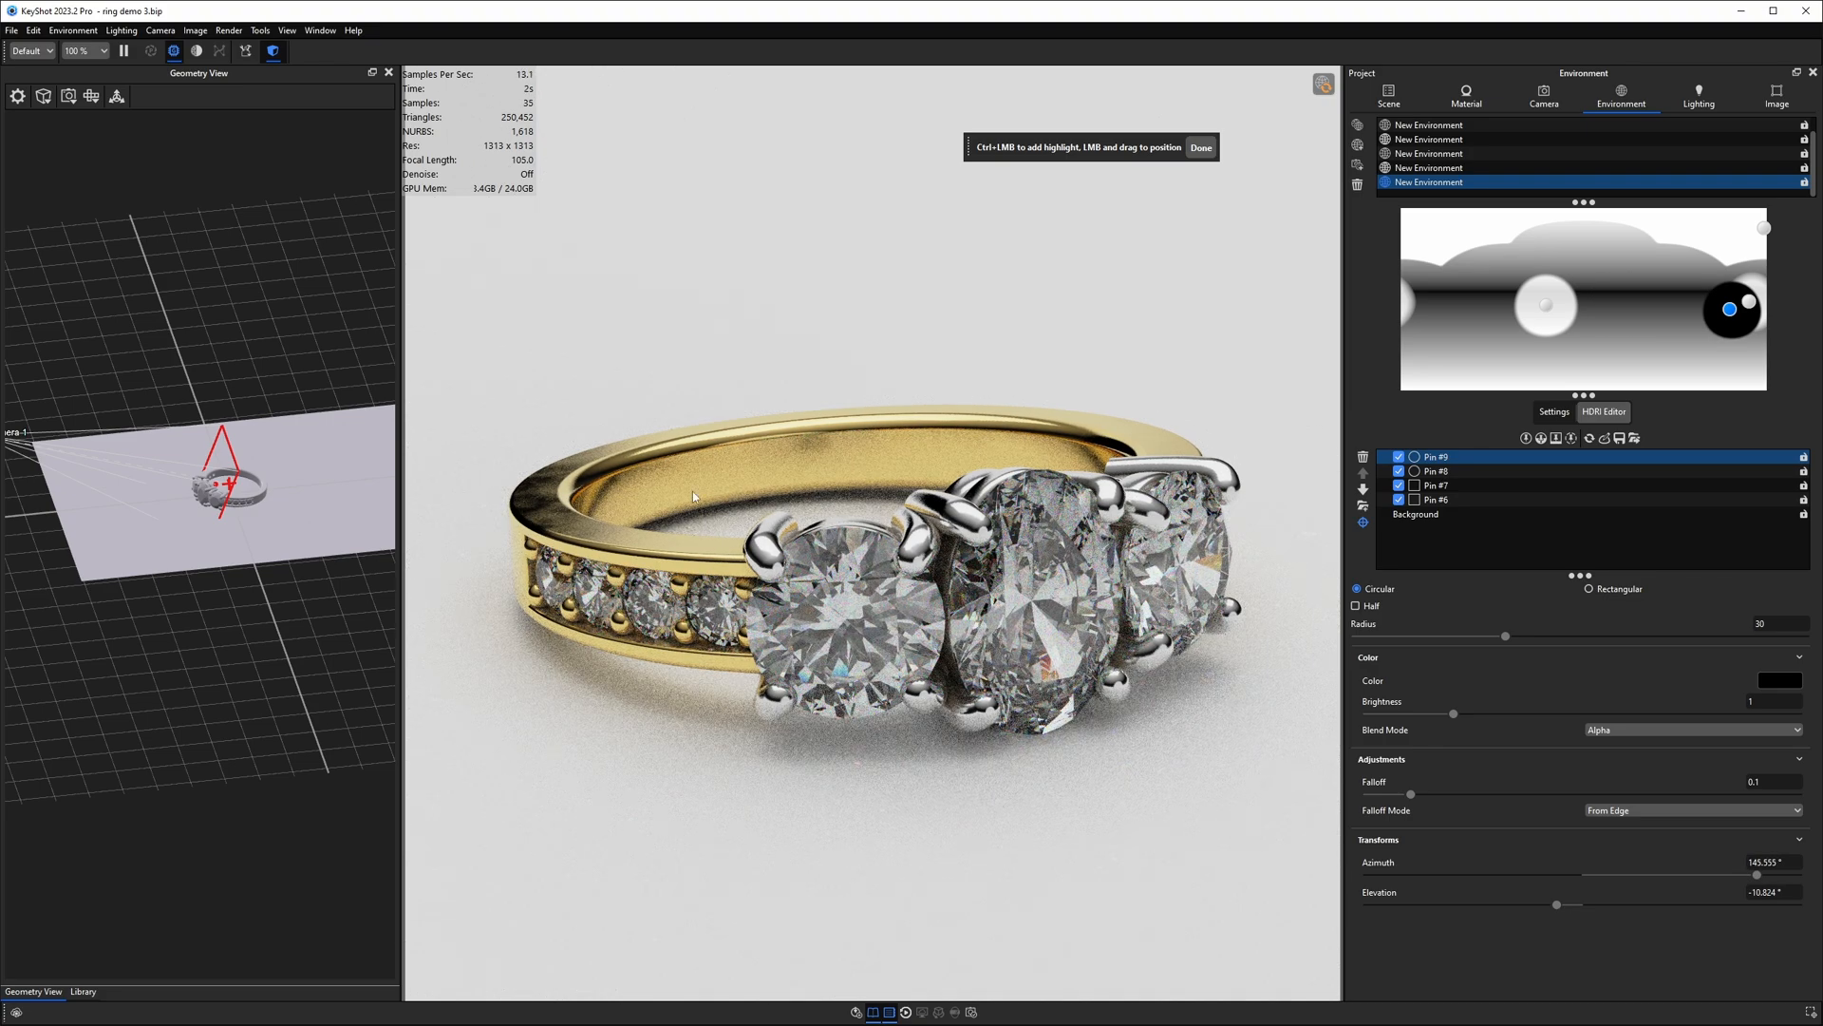
pyautogui.moveTo(1729, 312); pyautogui.dragTo(1723, 309)
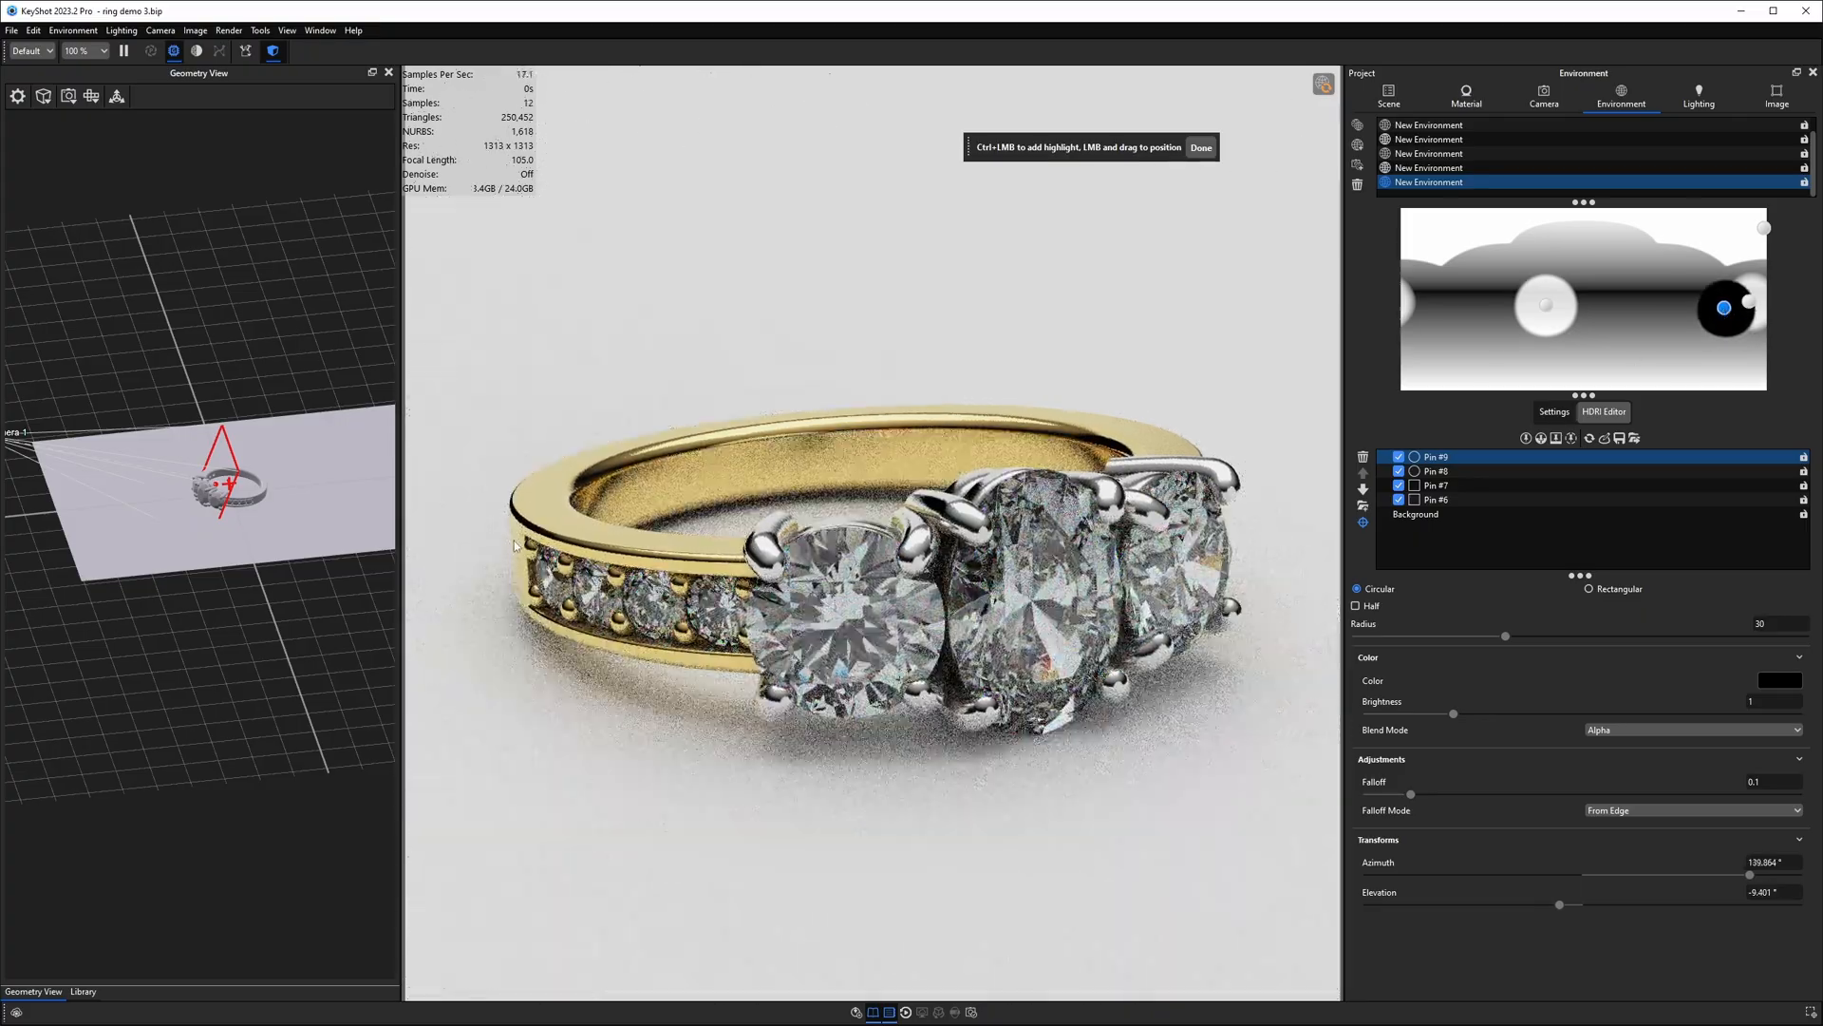
pyautogui.moveTo(1723, 310); pyautogui.dragTo(1514, 331)
pyautogui.moveTo(1439, 320); pyautogui.dragTo(1394, 330)
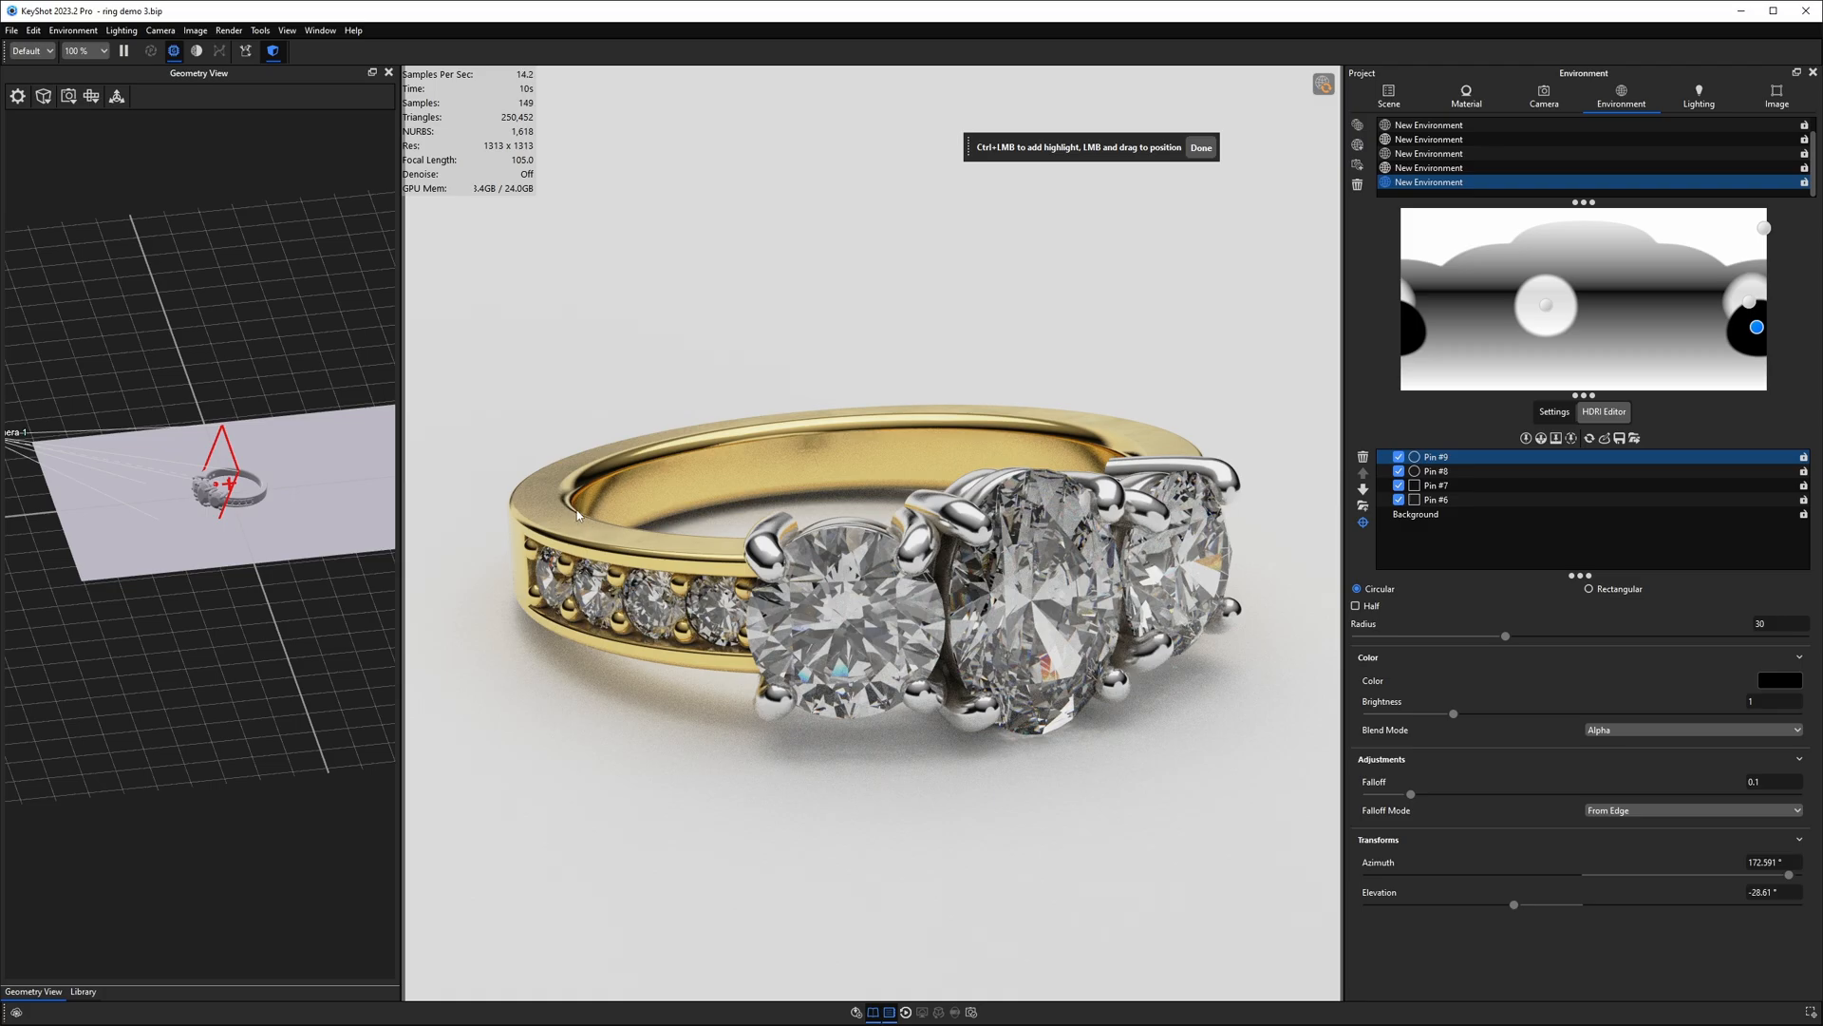
# Step: Try the black pin at about azimuth 57°, elevation -26°, over the center light pin, and at about azimuth 40°, elevation 33°
pyautogui.moveTo(1758, 335); pyautogui.dragTo(1641, 325)
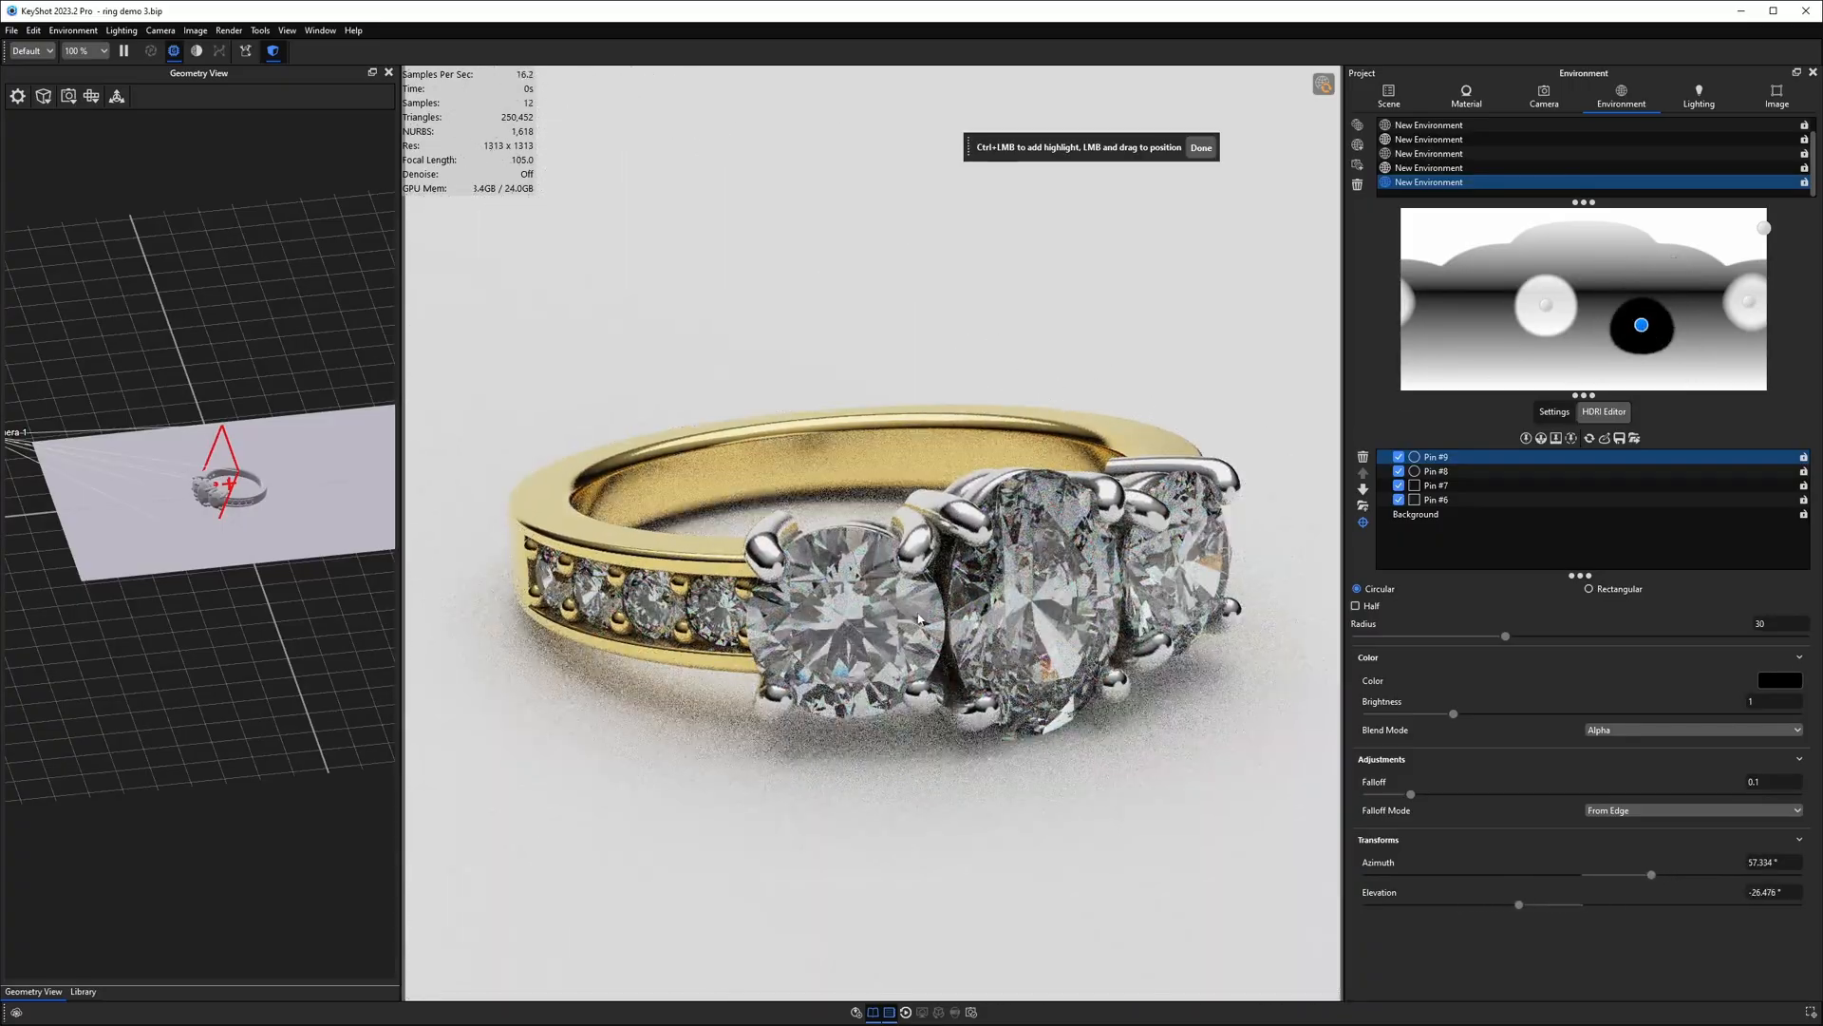
pyautogui.moveTo(1641, 324); pyautogui.dragTo(1543, 302)
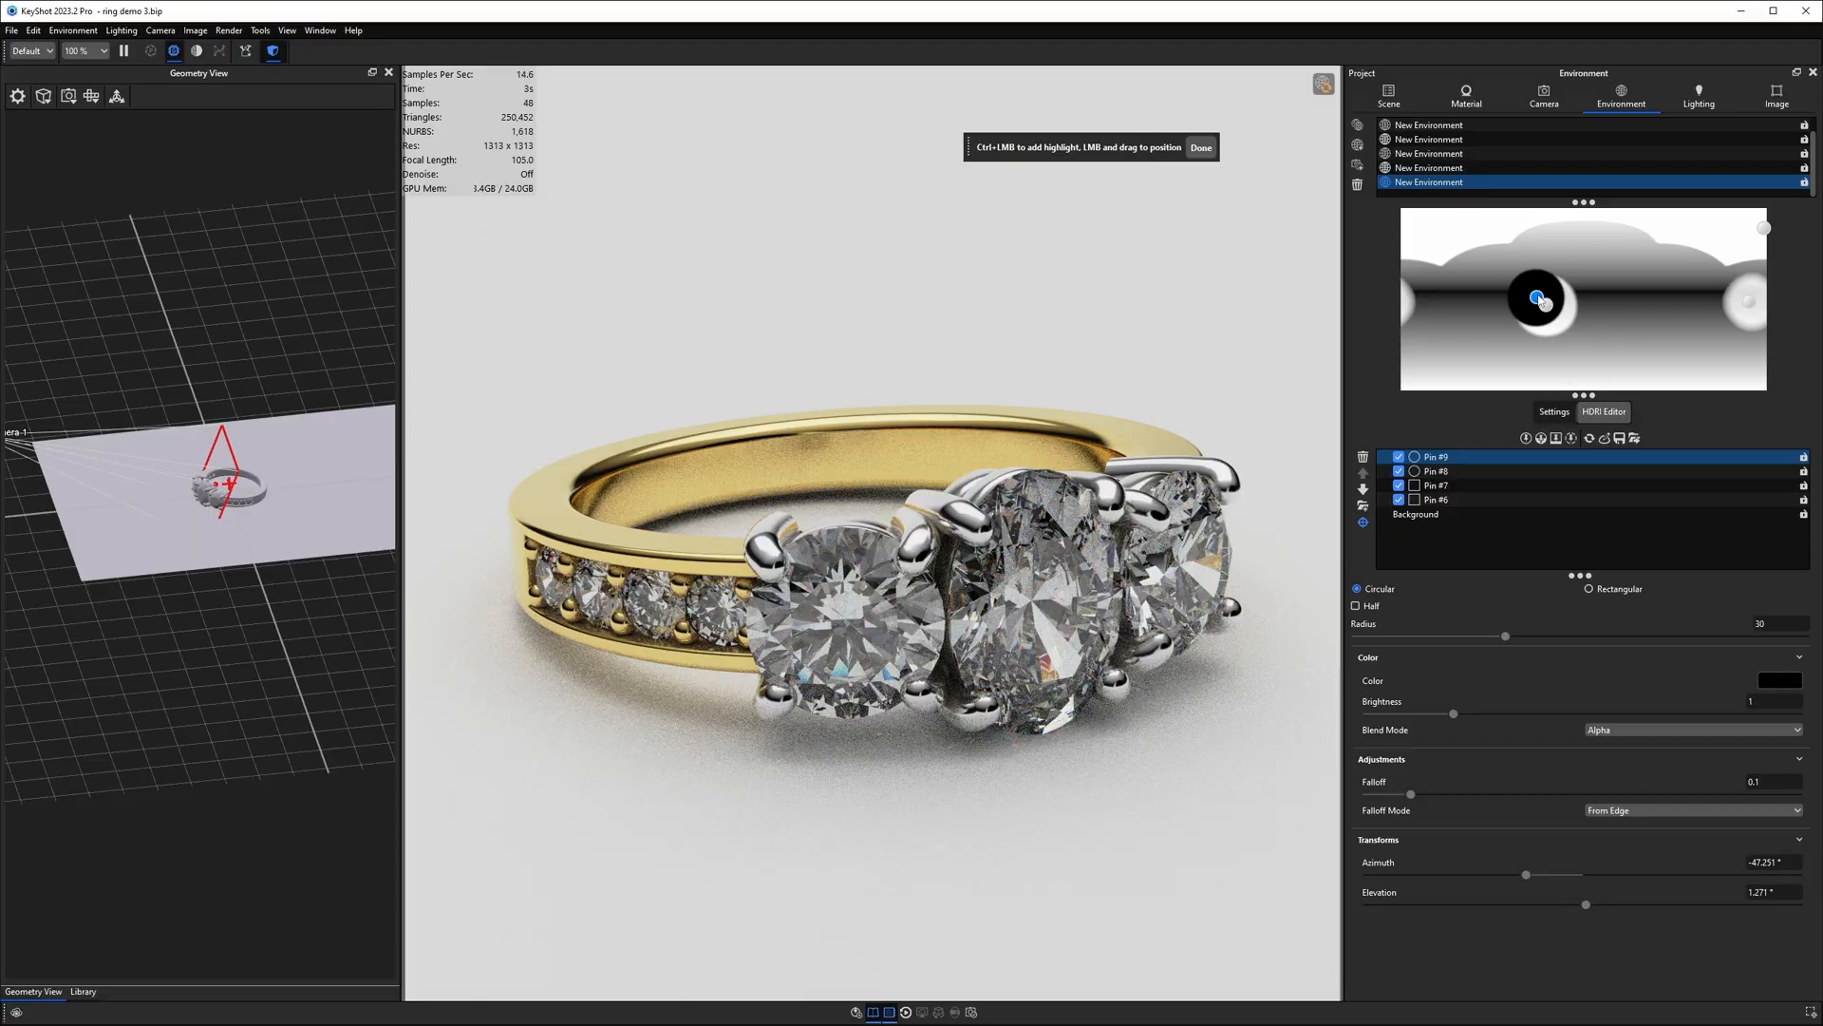
pyautogui.moveTo(1543, 302); pyautogui.dragTo(1626, 268)
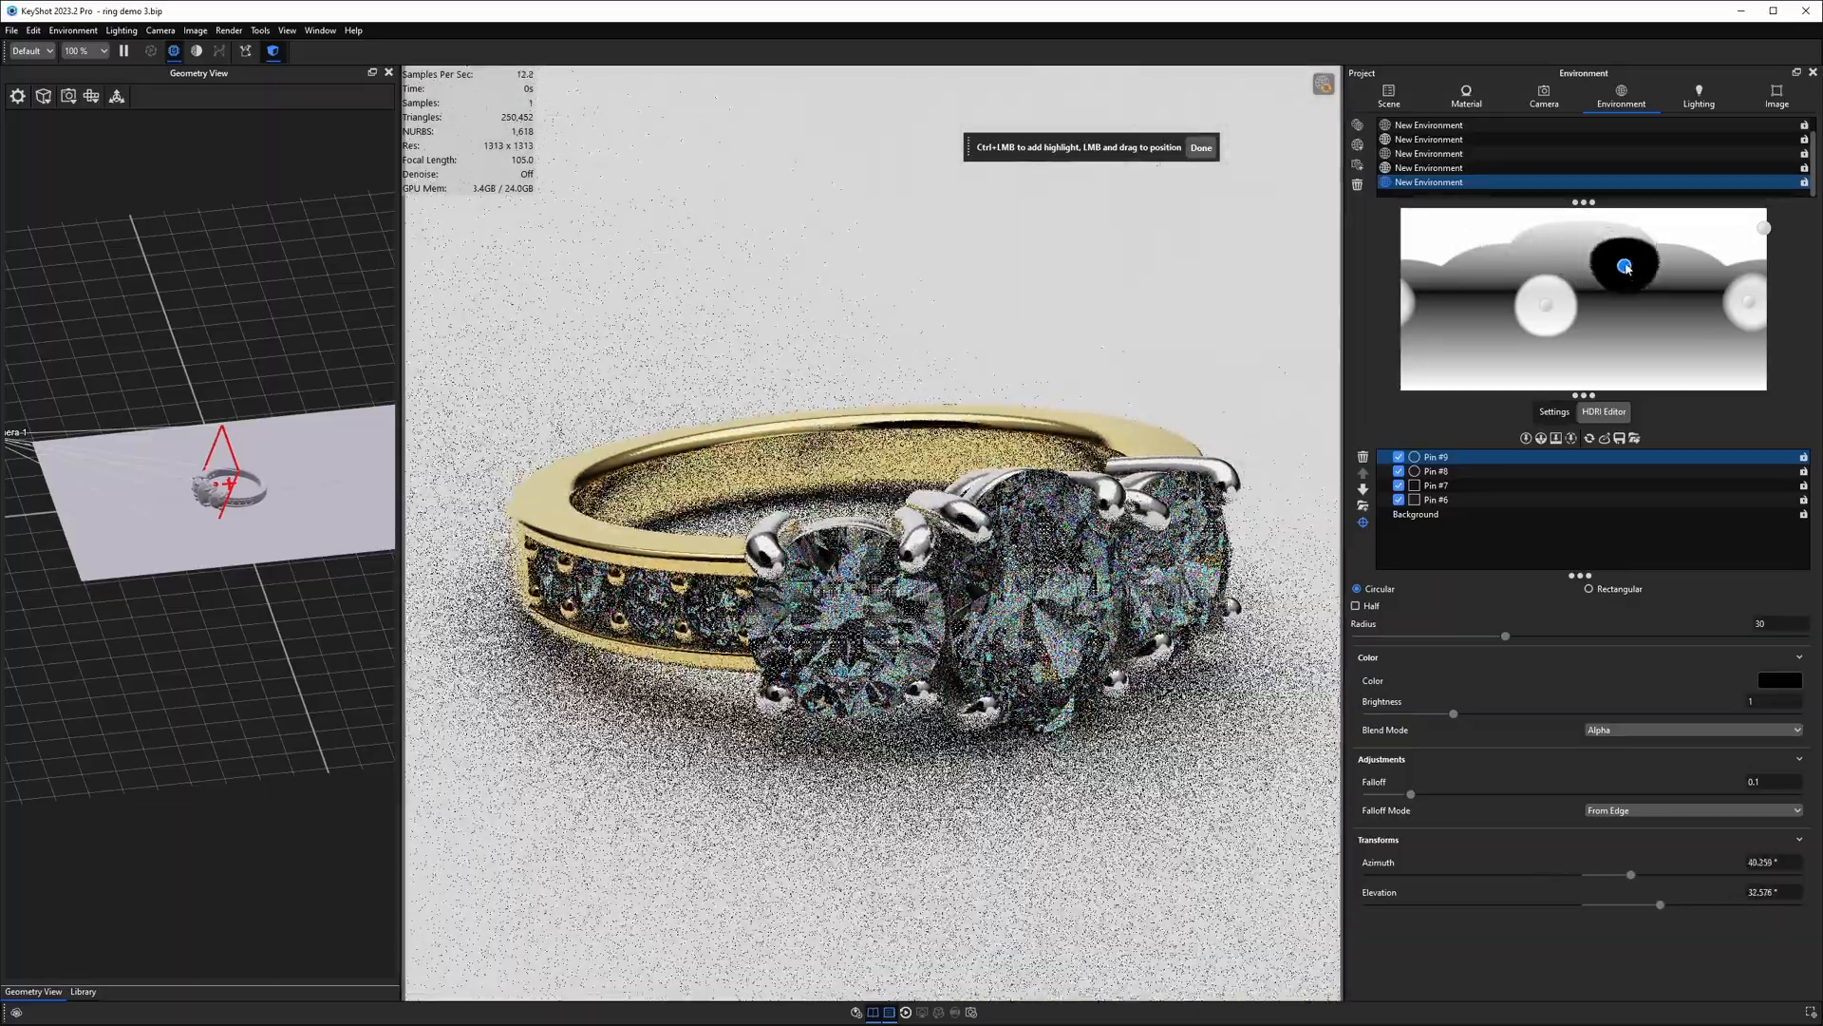
# Step: Place the black pin at about azimuth -179.4°, elevation -23.6°, make it a half circle angled -108.72°, and compare the ring with it disabled and enabled
pyautogui.click(834, 525)
pyautogui.moveTo(1758, 288); pyautogui.dragTo(1765, 328)
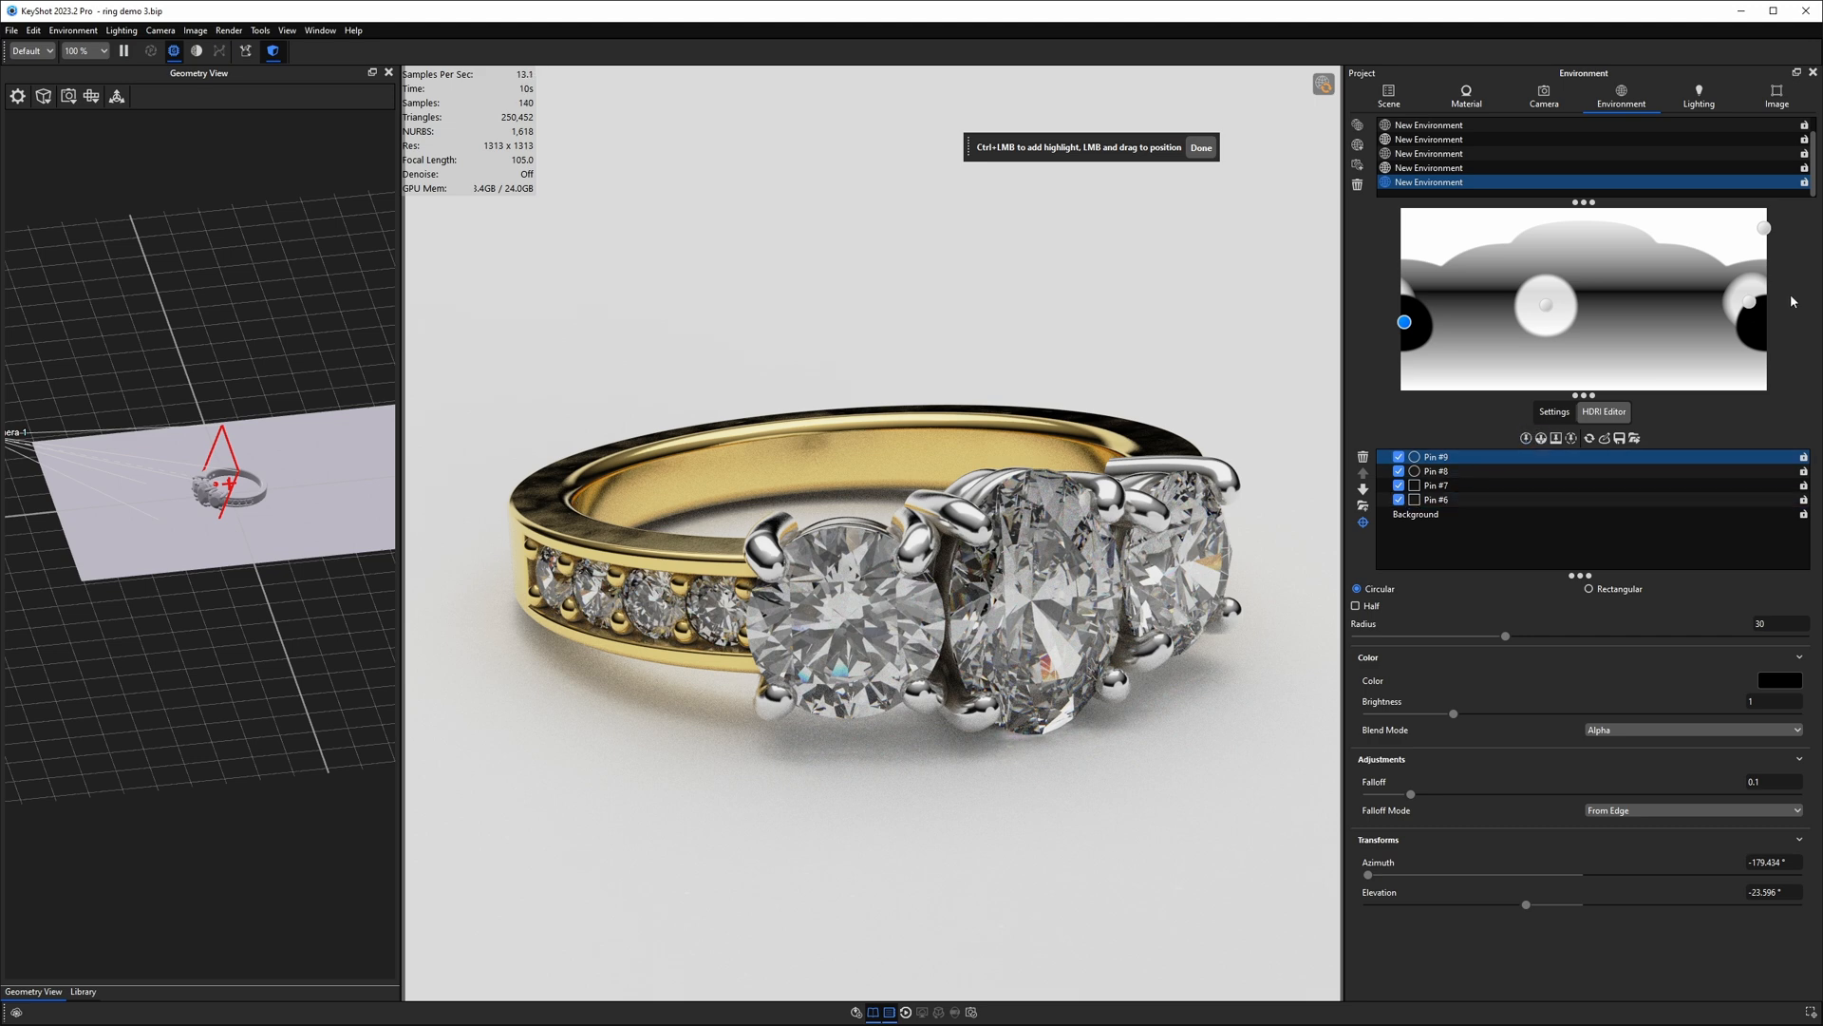
pyautogui.click(1365, 609)
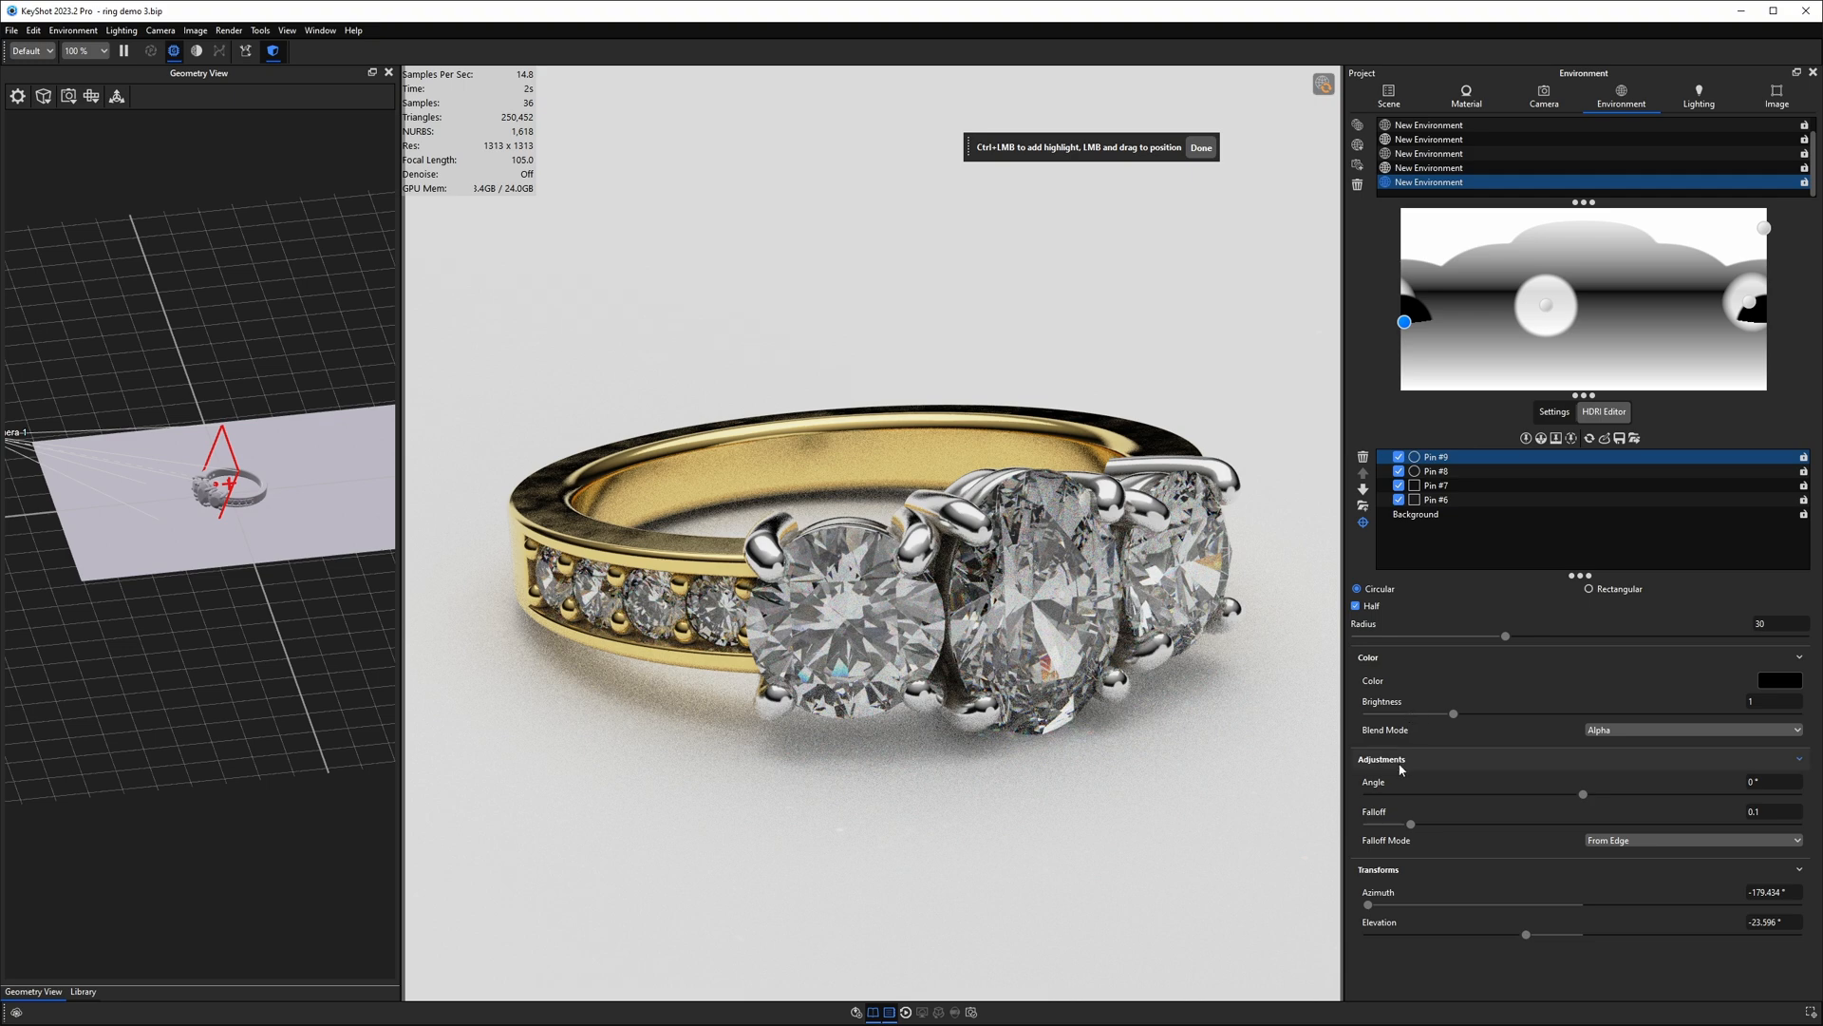
pyautogui.moveTo(1582, 794); pyautogui.dragTo(1455, 789)
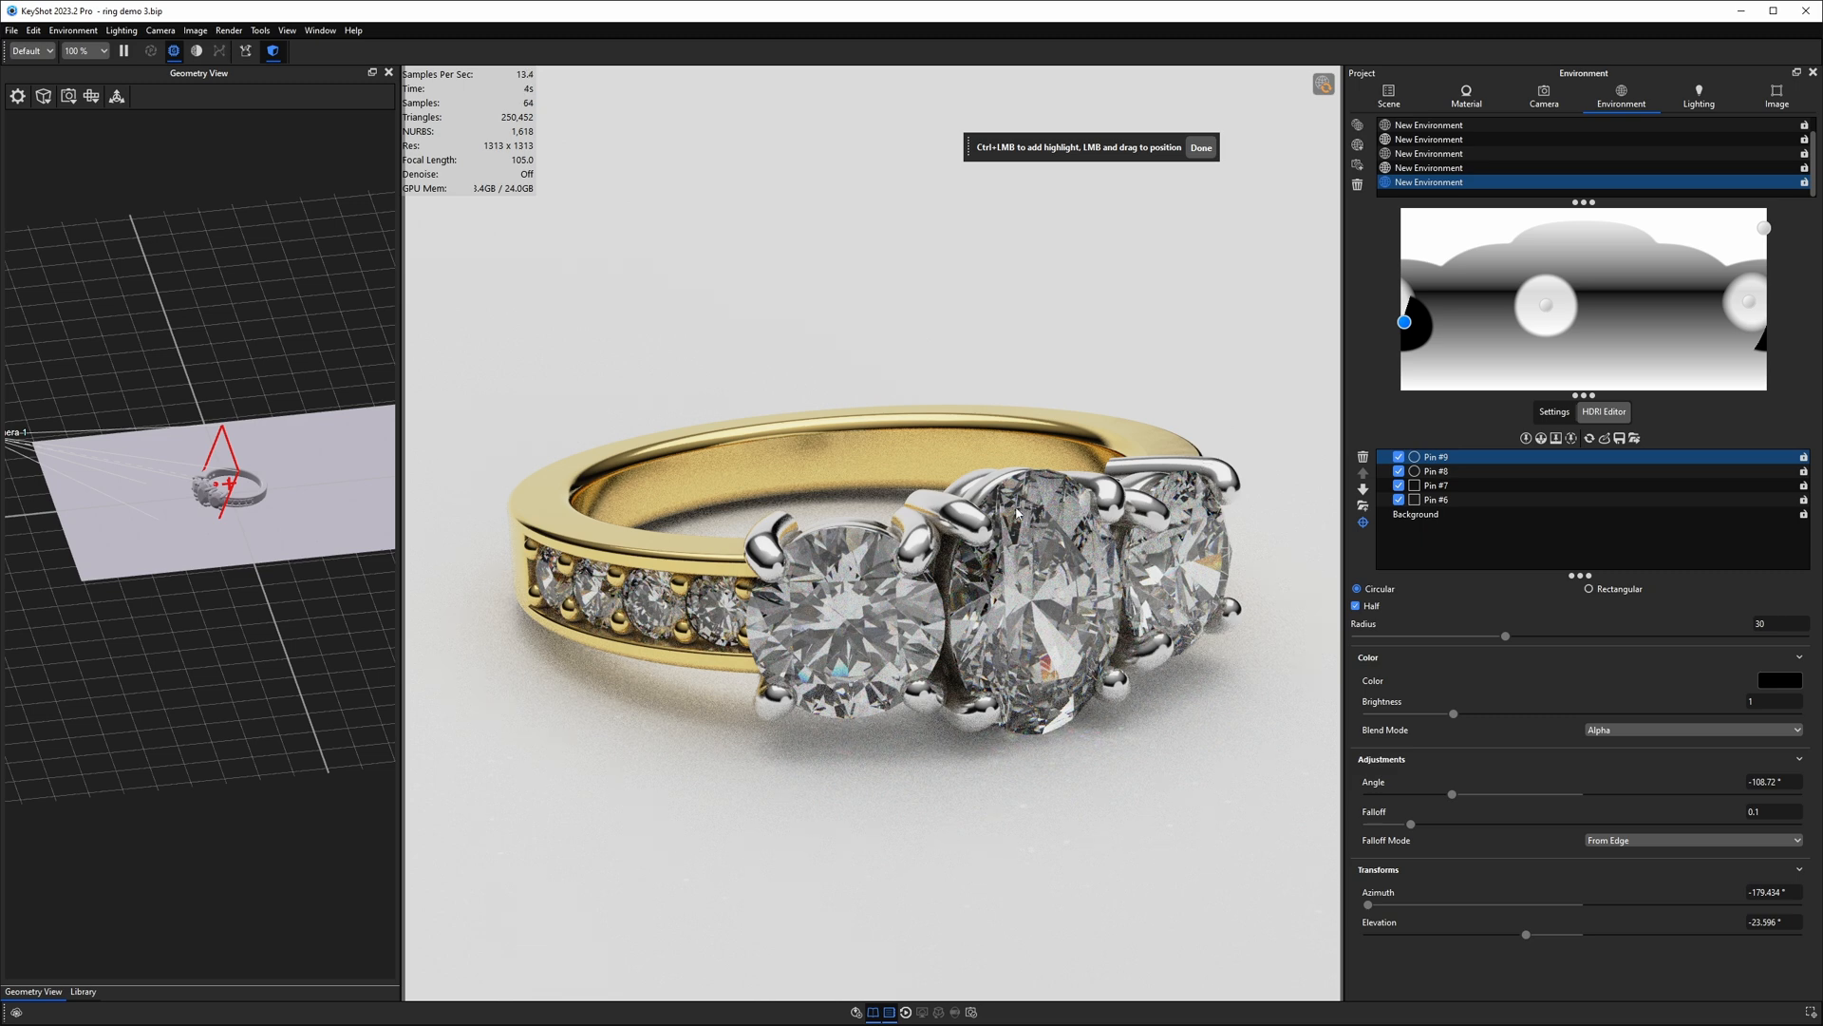
pyautogui.click(1399, 457)
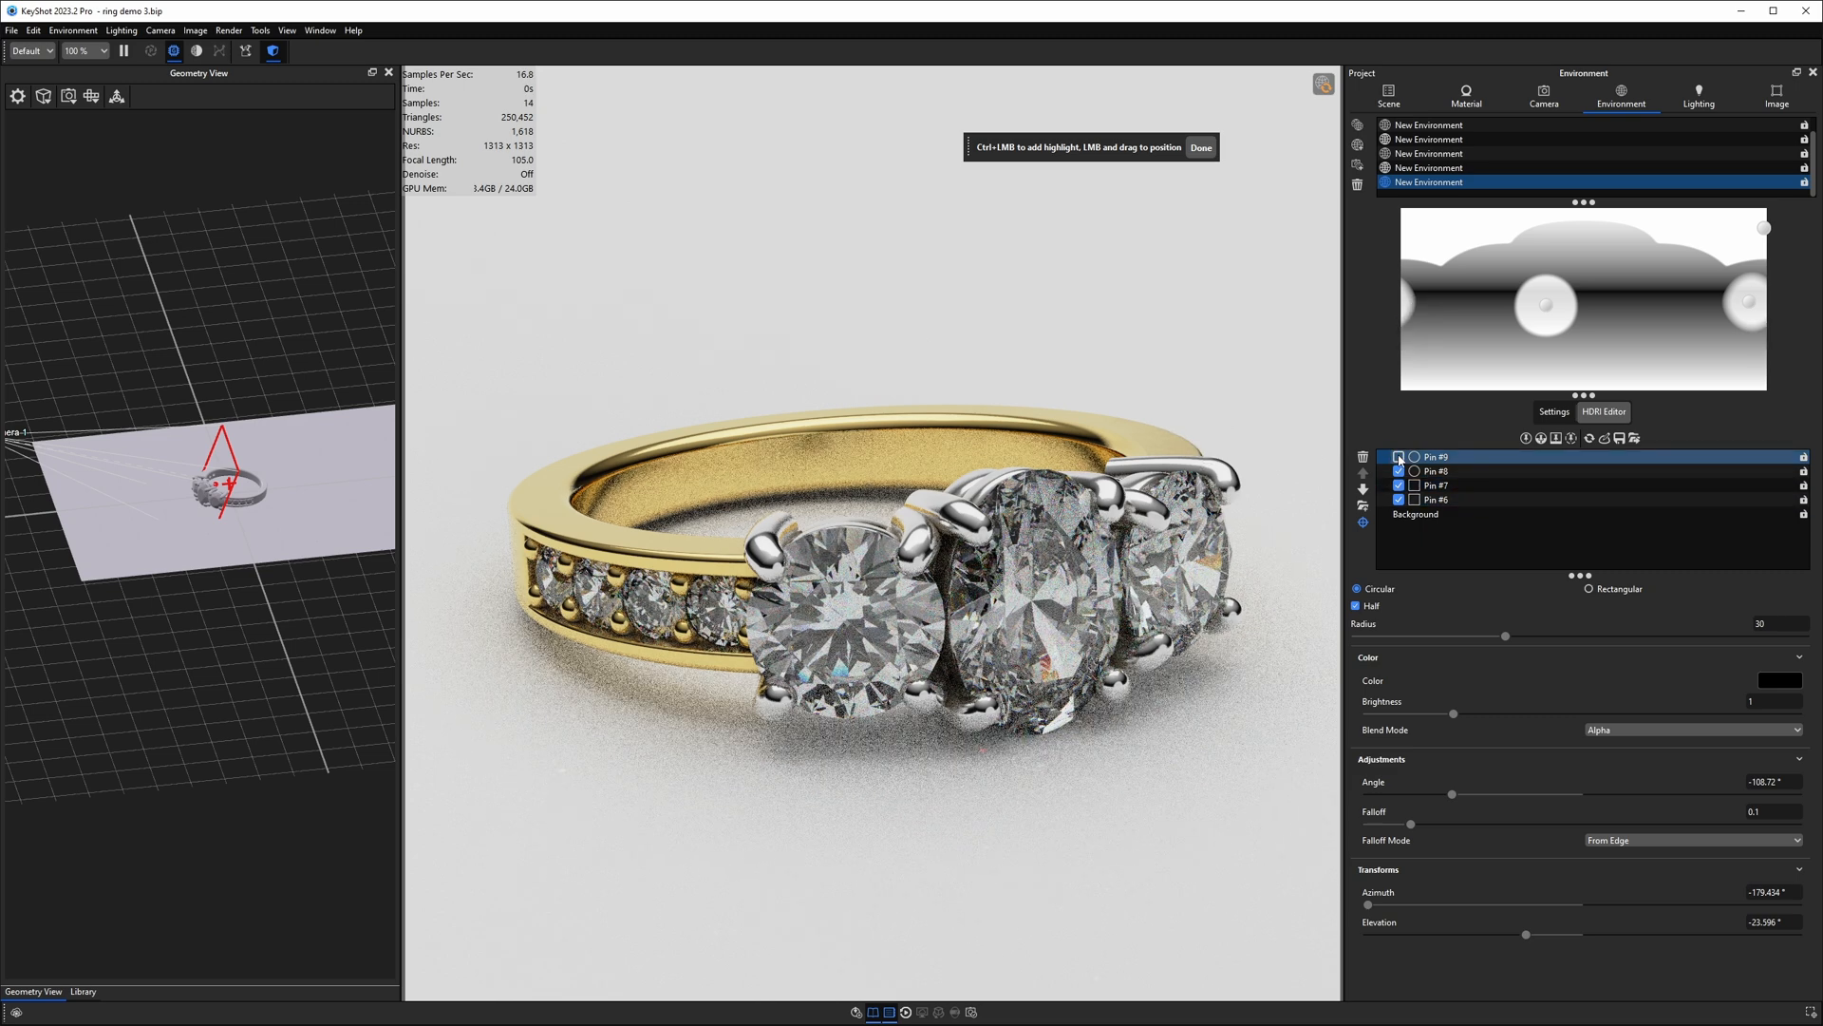
pyautogui.click(1399, 457)
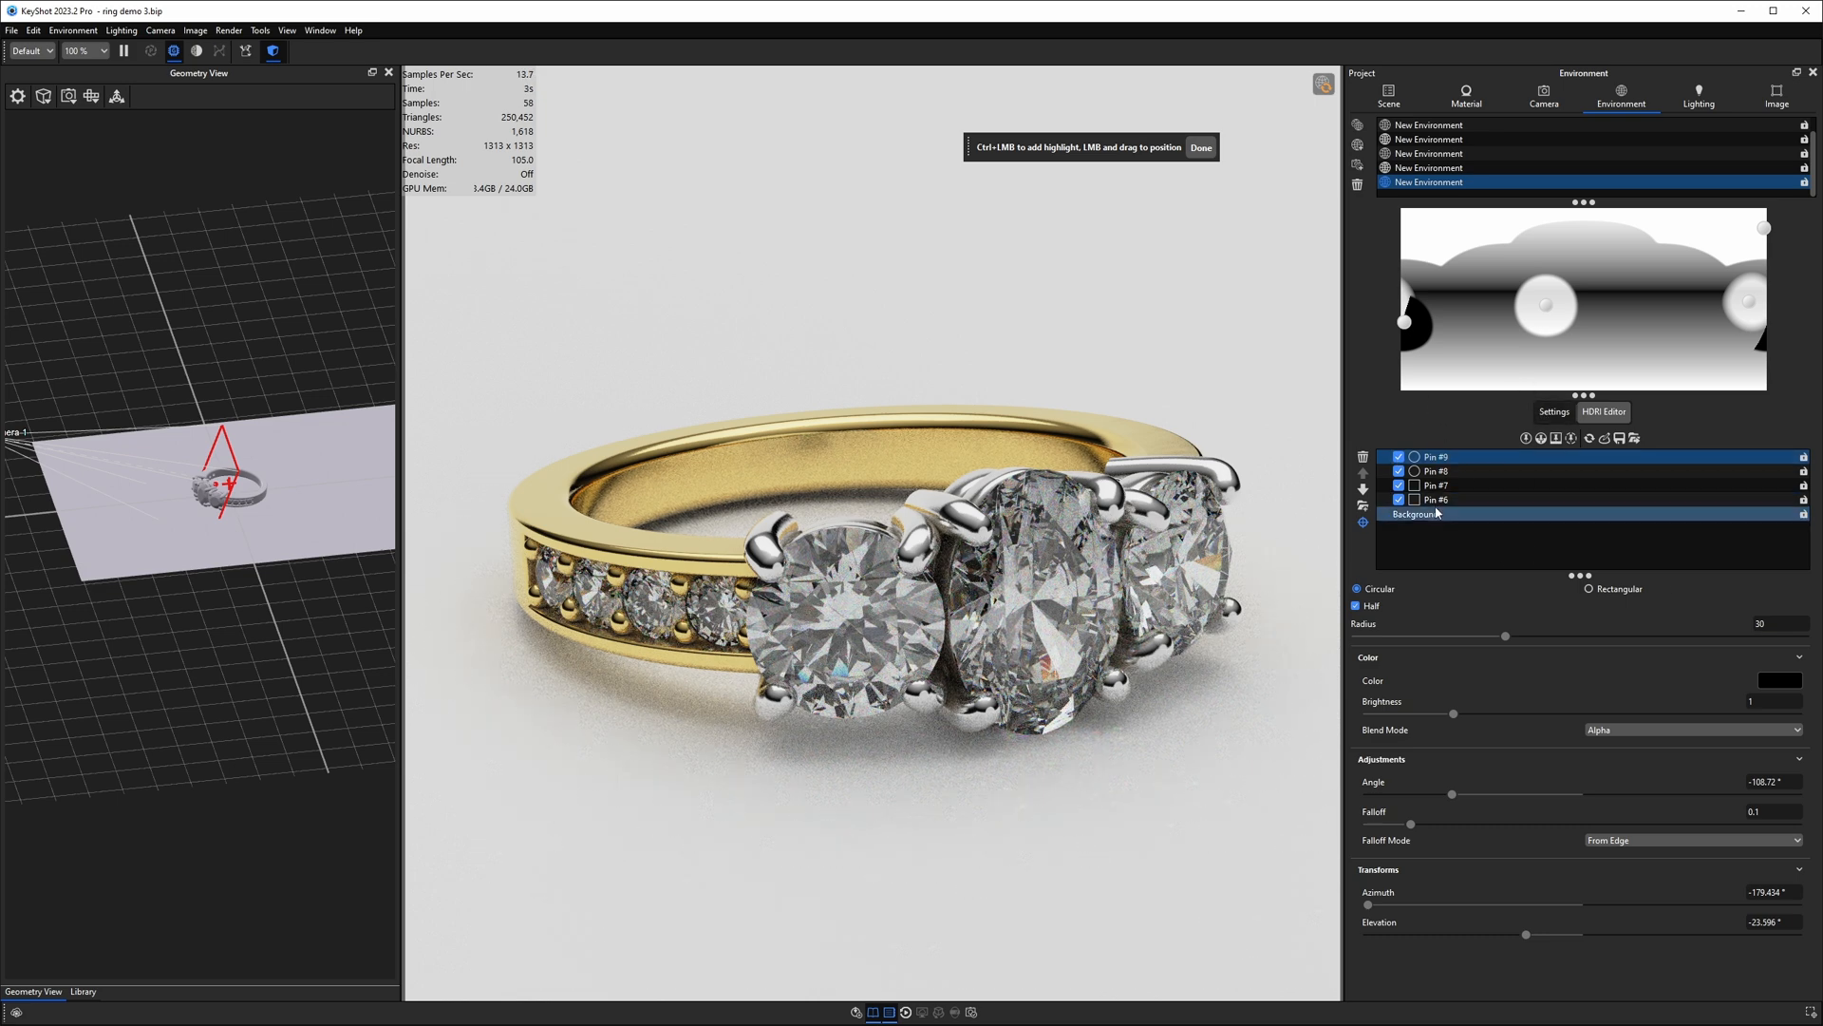
# Step: Reshape black Pin #9 into a full rectangular strip sized 3.5 by 61.6 and move it to about 98° azimuth
pyautogui.click(1591, 589)
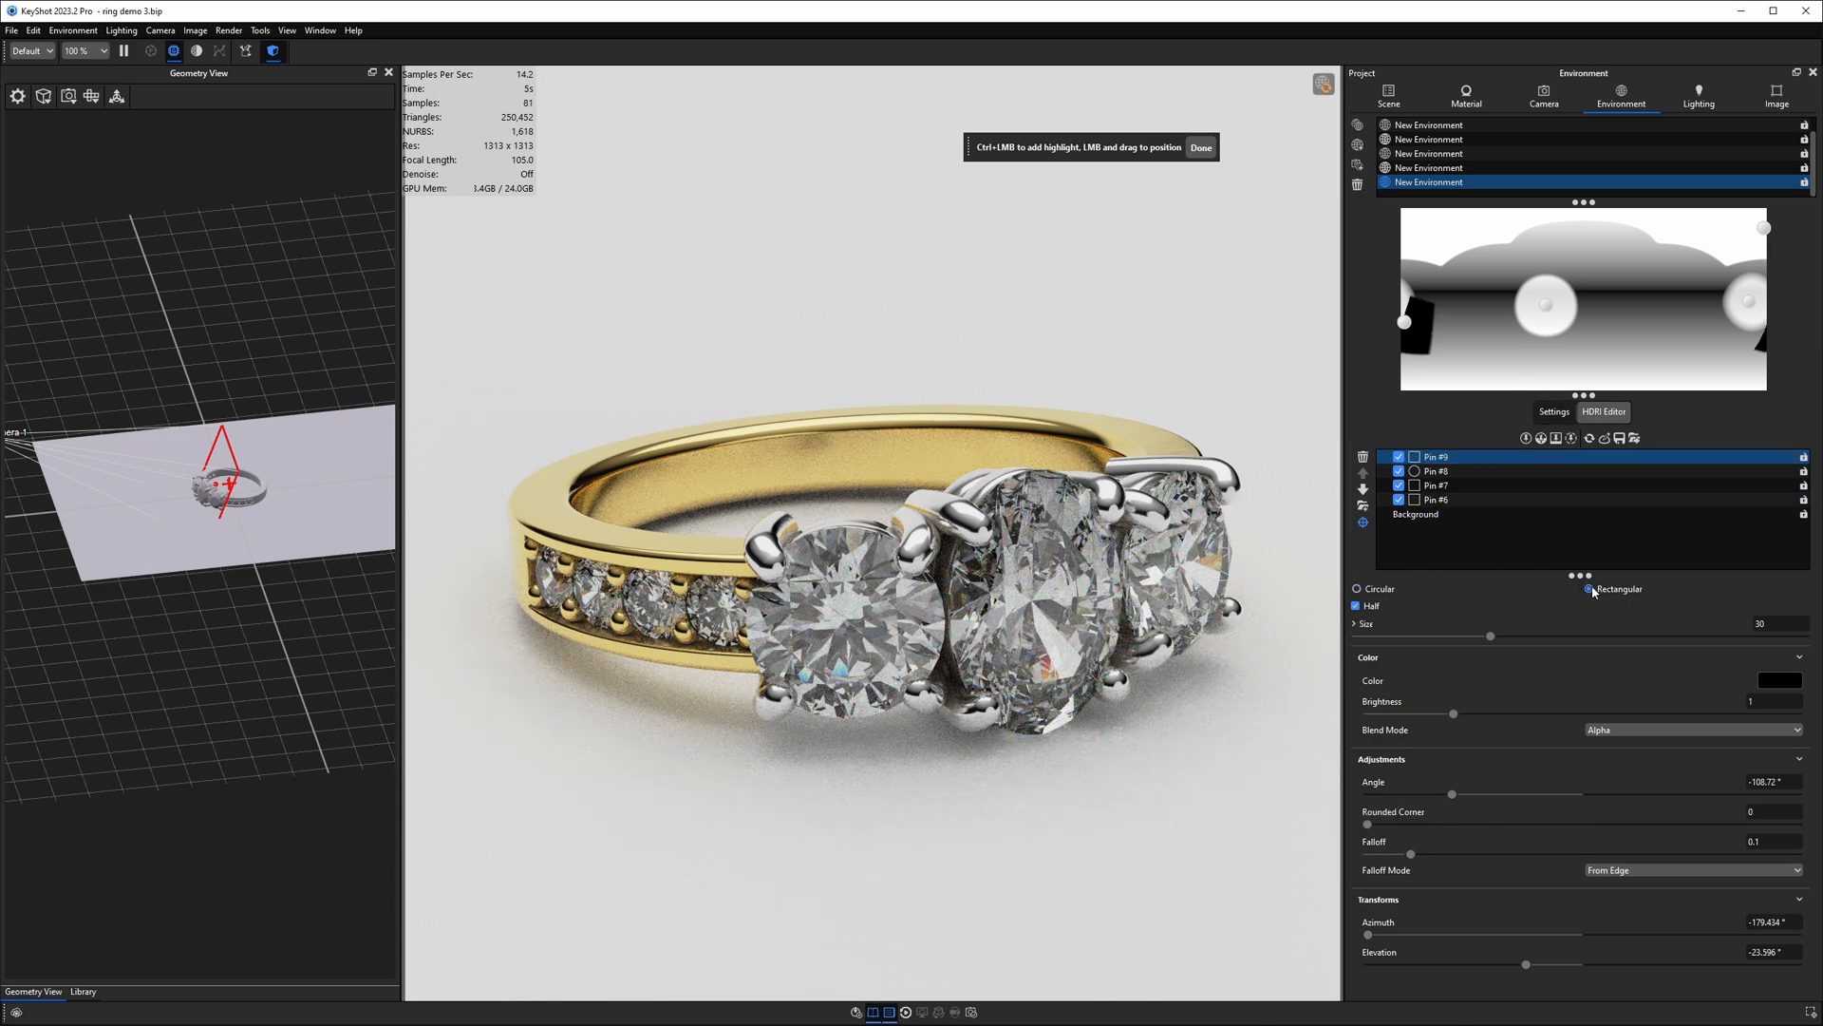
pyautogui.click(1355, 625)
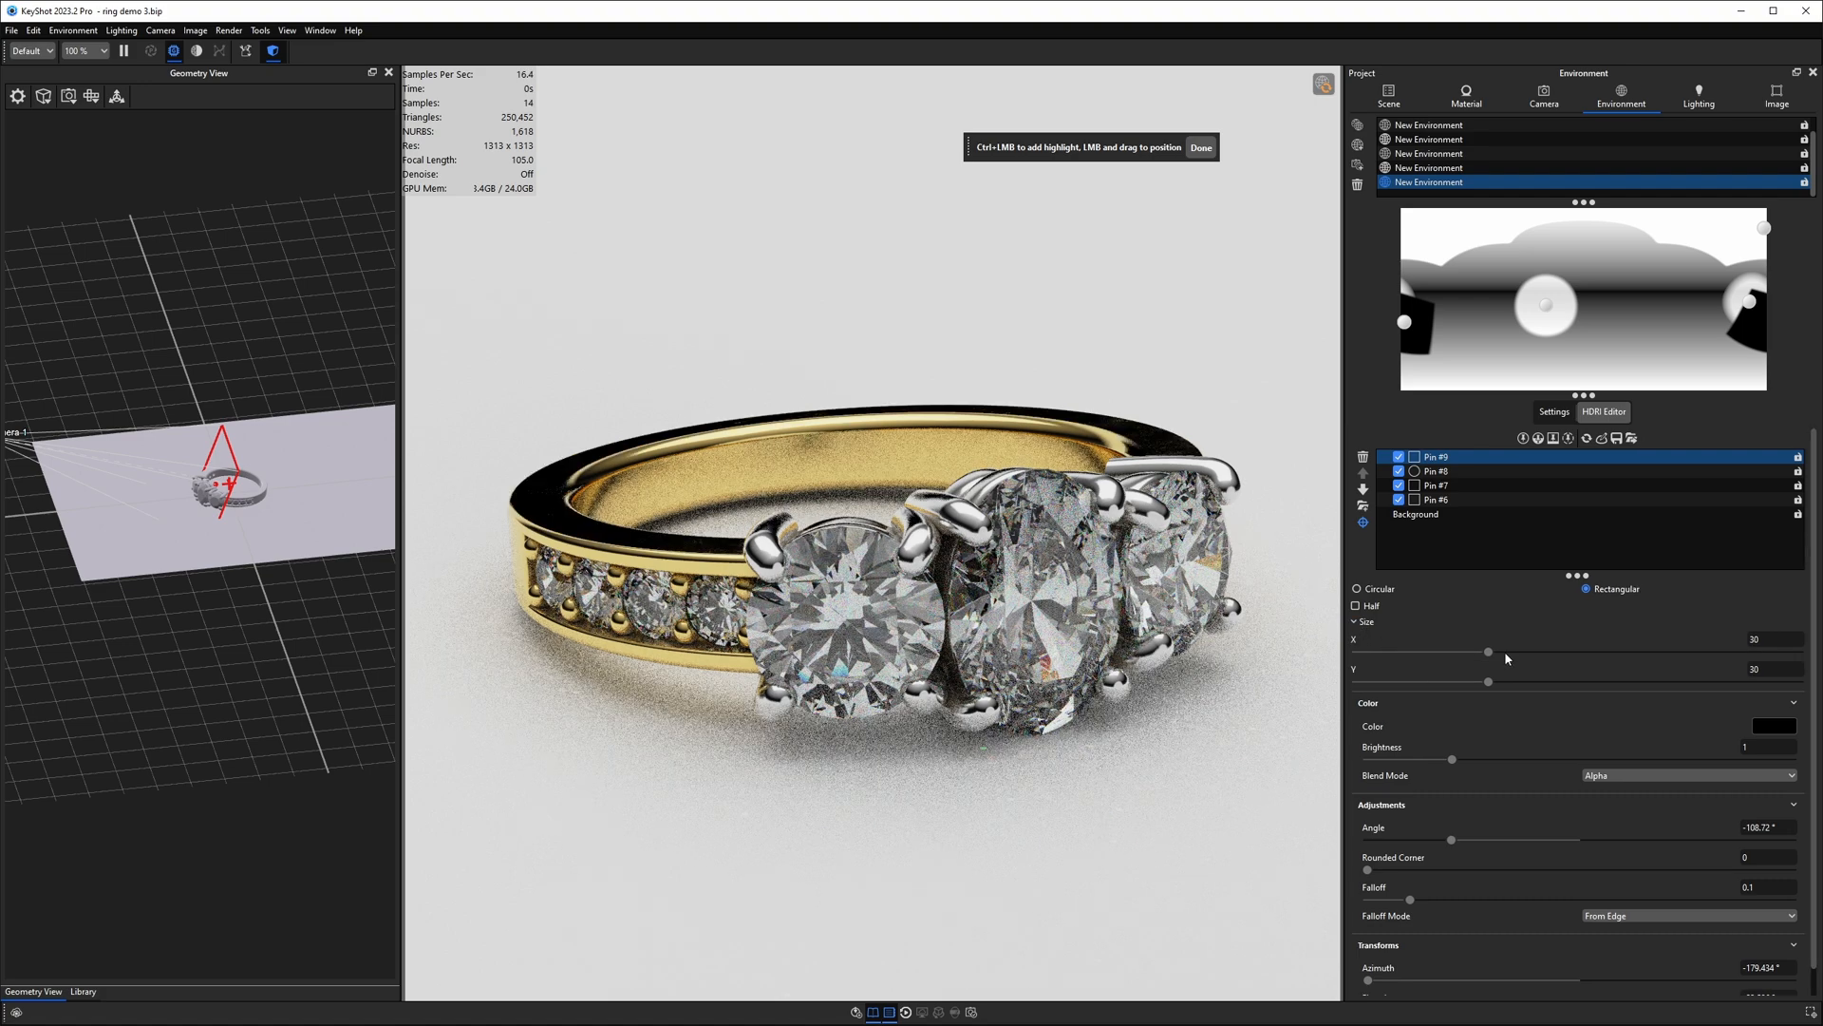
pyautogui.moveTo(1490, 652); pyautogui.dragTo(1373, 655)
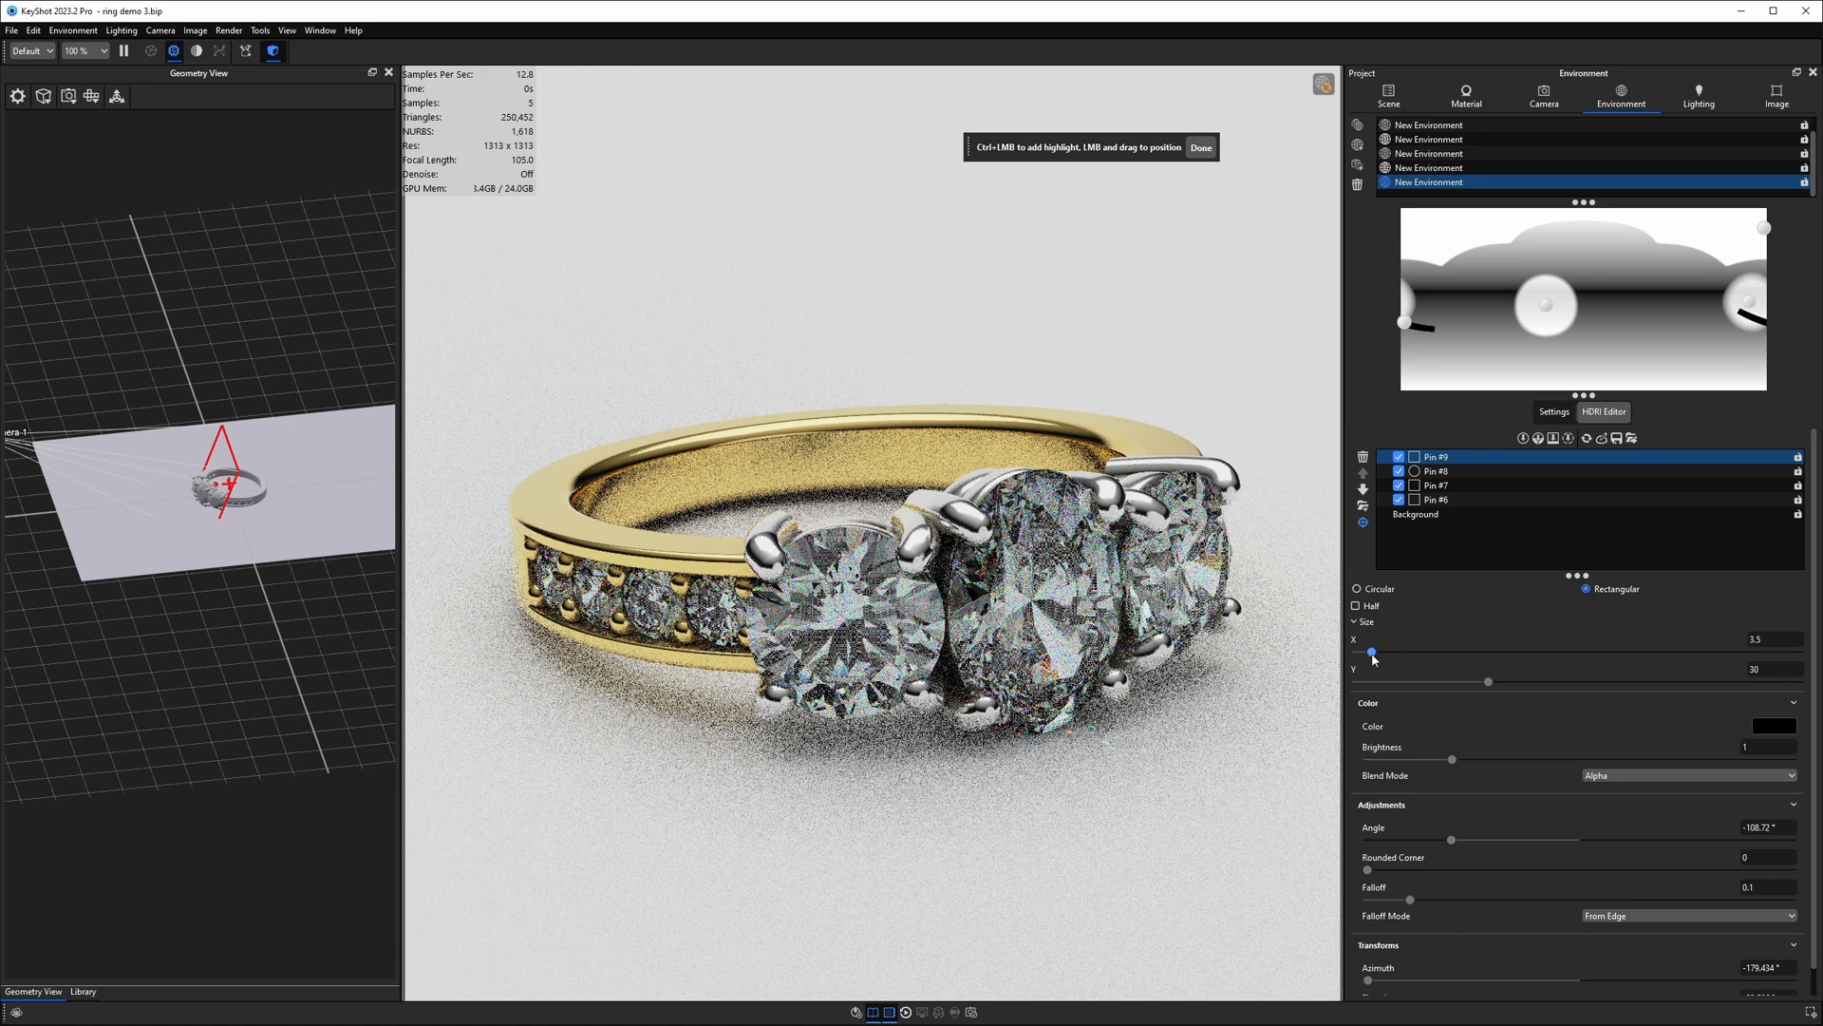
pyautogui.moveTo(1488, 682); pyautogui.dragTo(1630, 682)
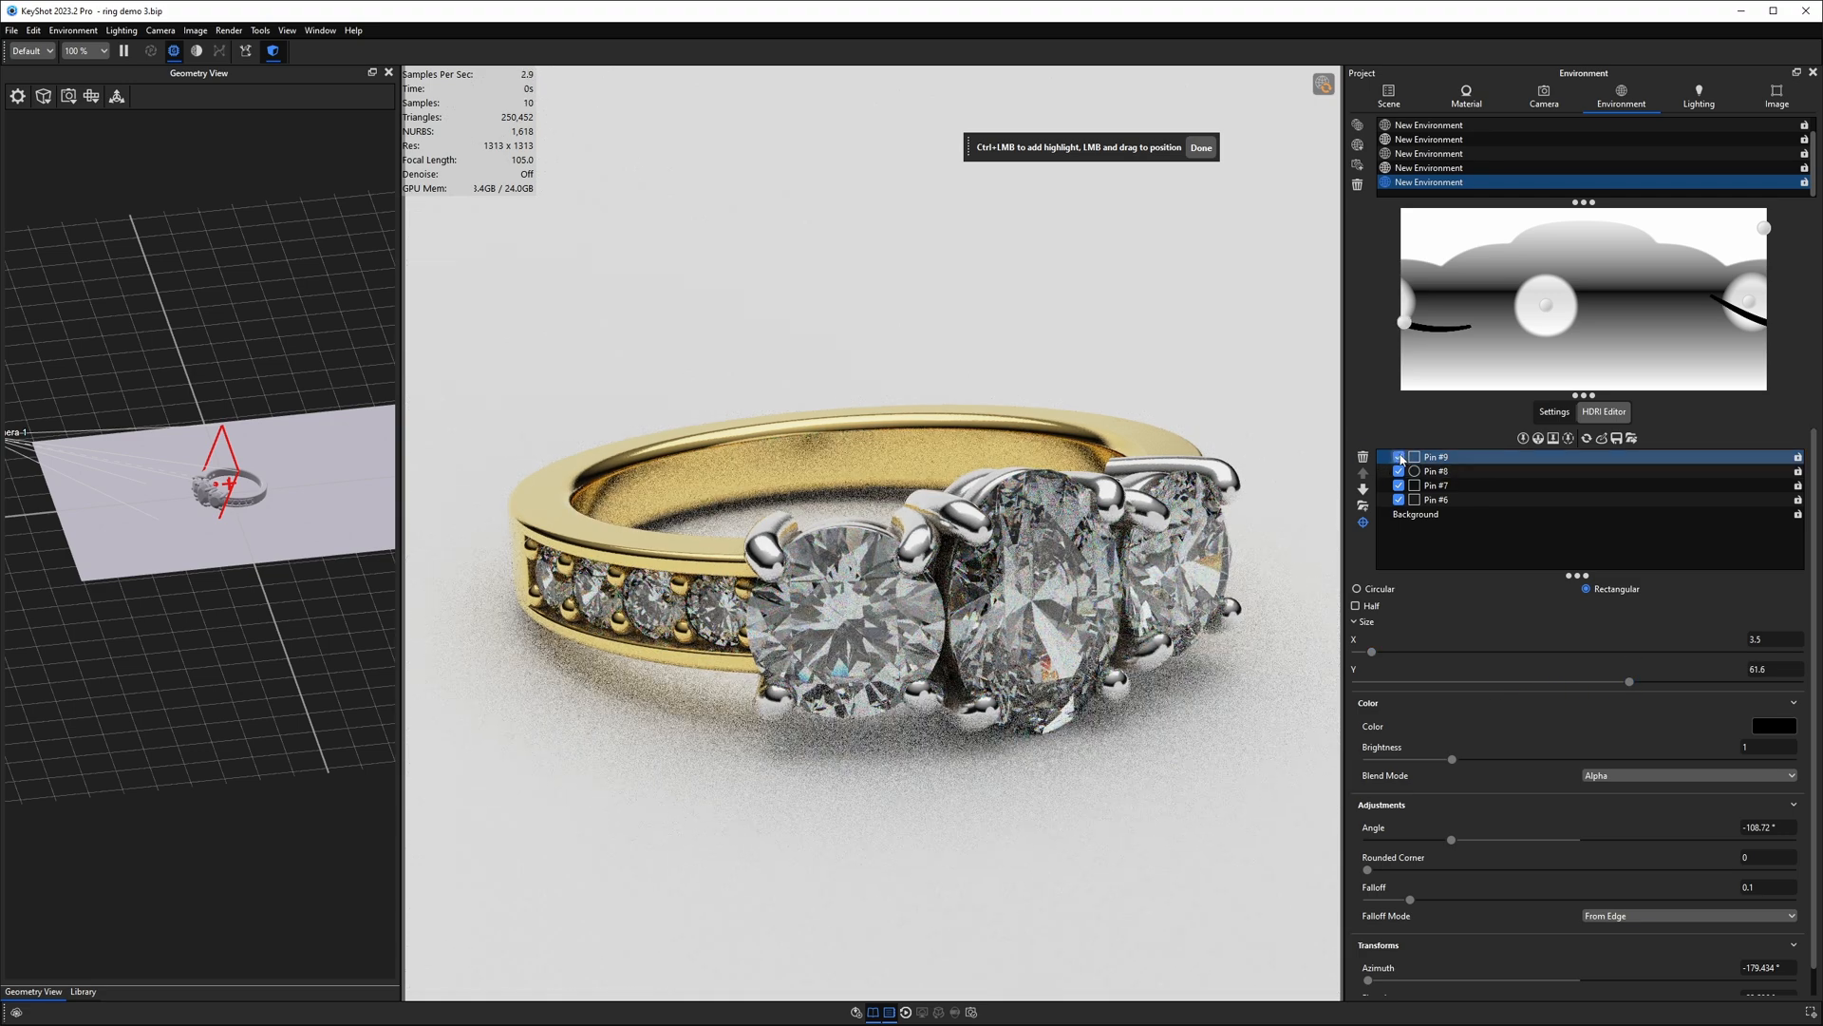
pyautogui.click(687, 544)
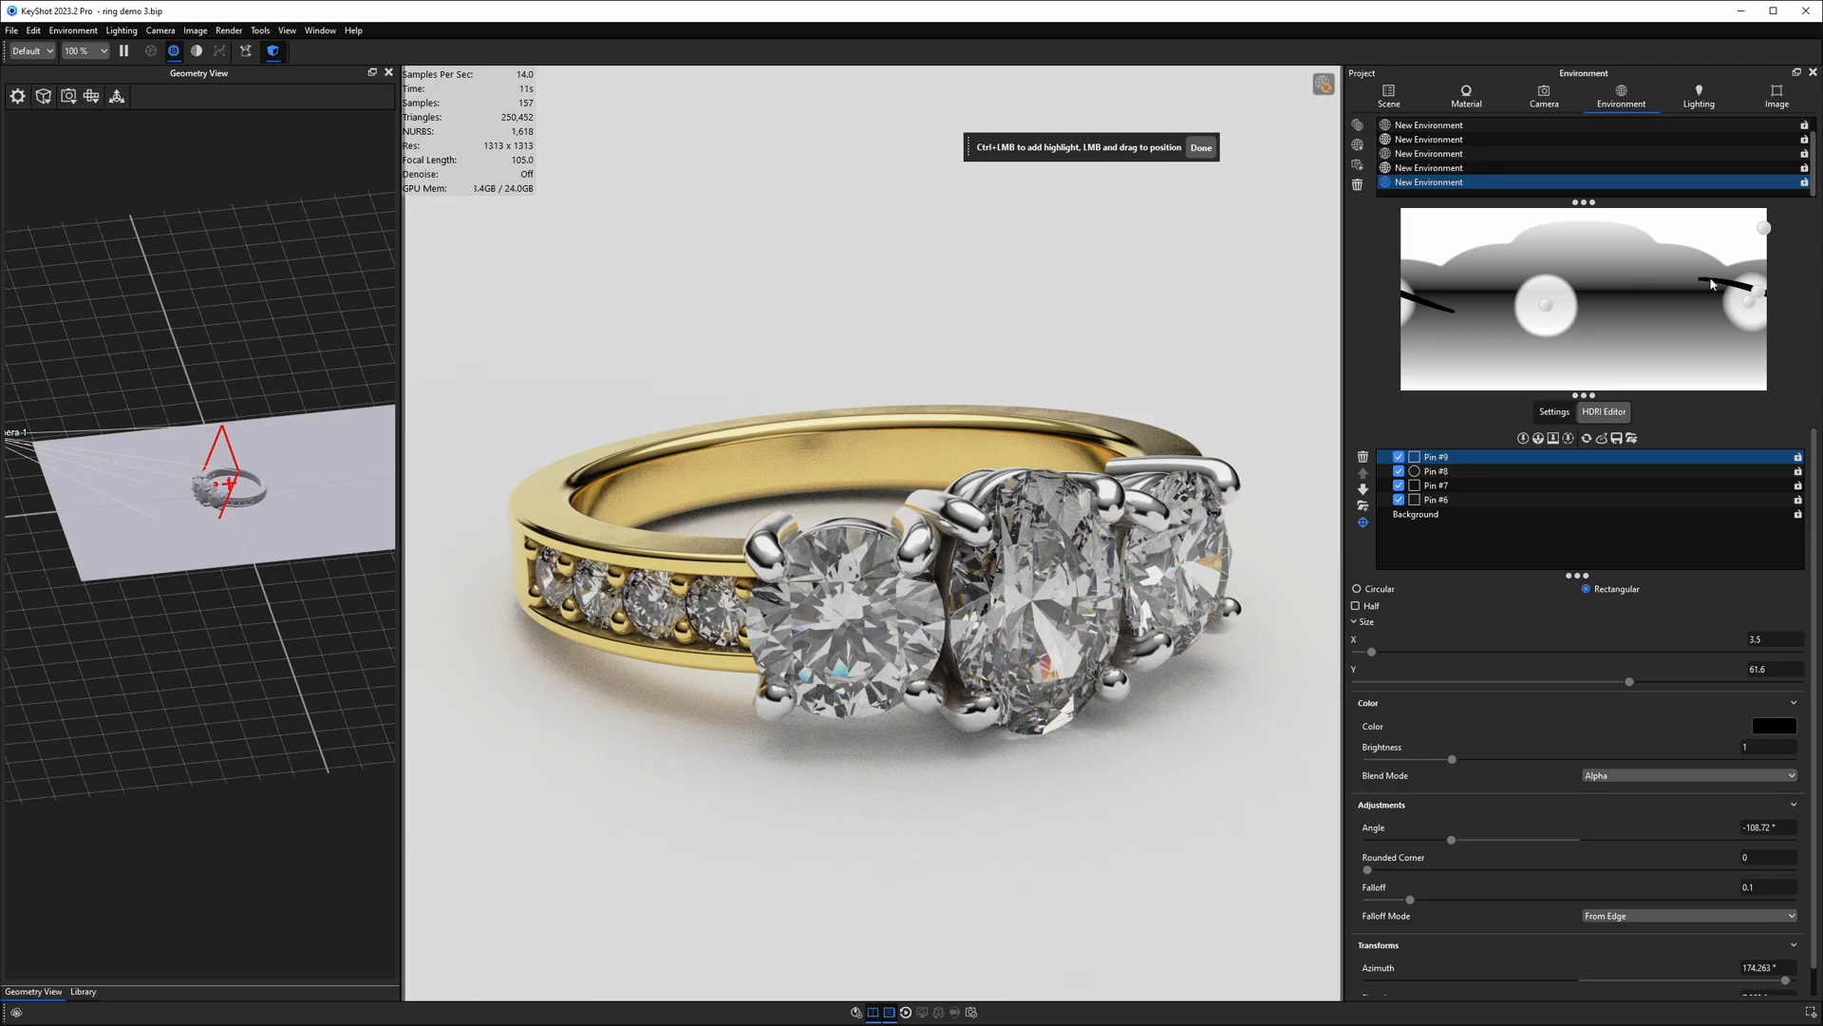
pyautogui.moveTo(1756, 290); pyautogui.dragTo(1687, 277)
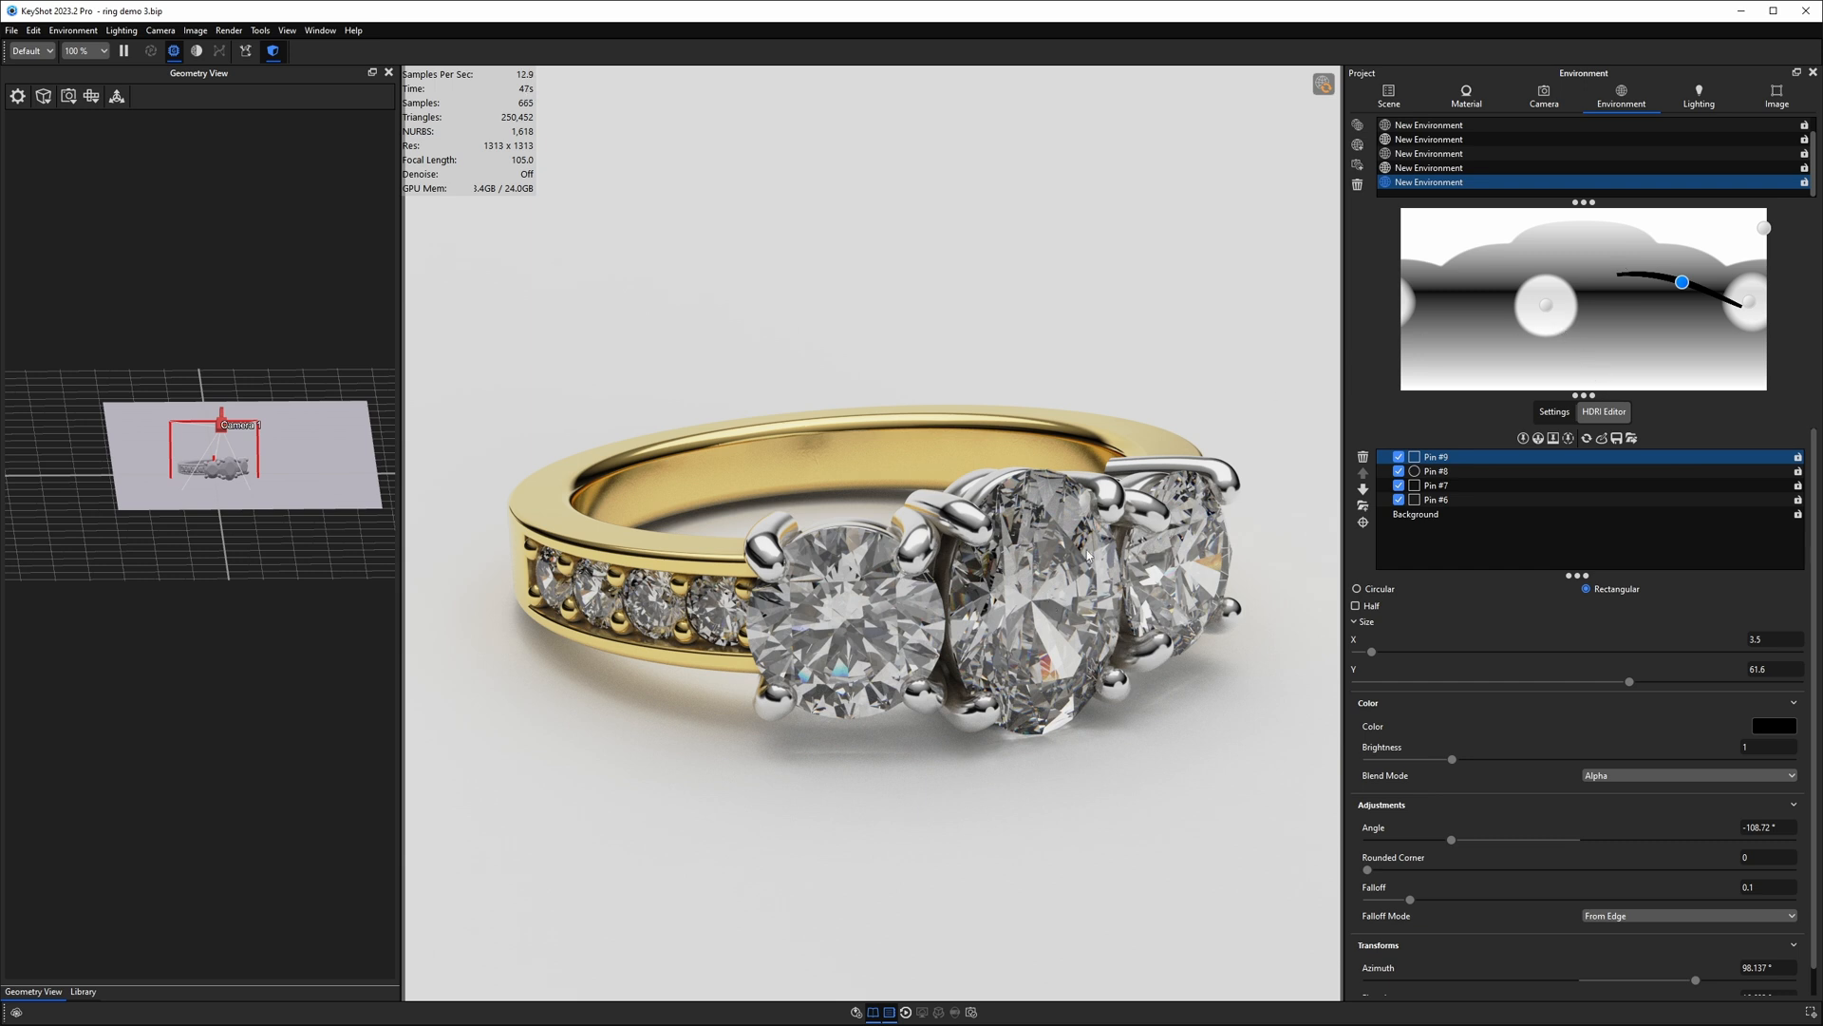
# Step: Check round Pin #8's effect on the render, and set its falloff mode to Quadratic and brightness to 1.2
pyautogui.click(1546, 306)
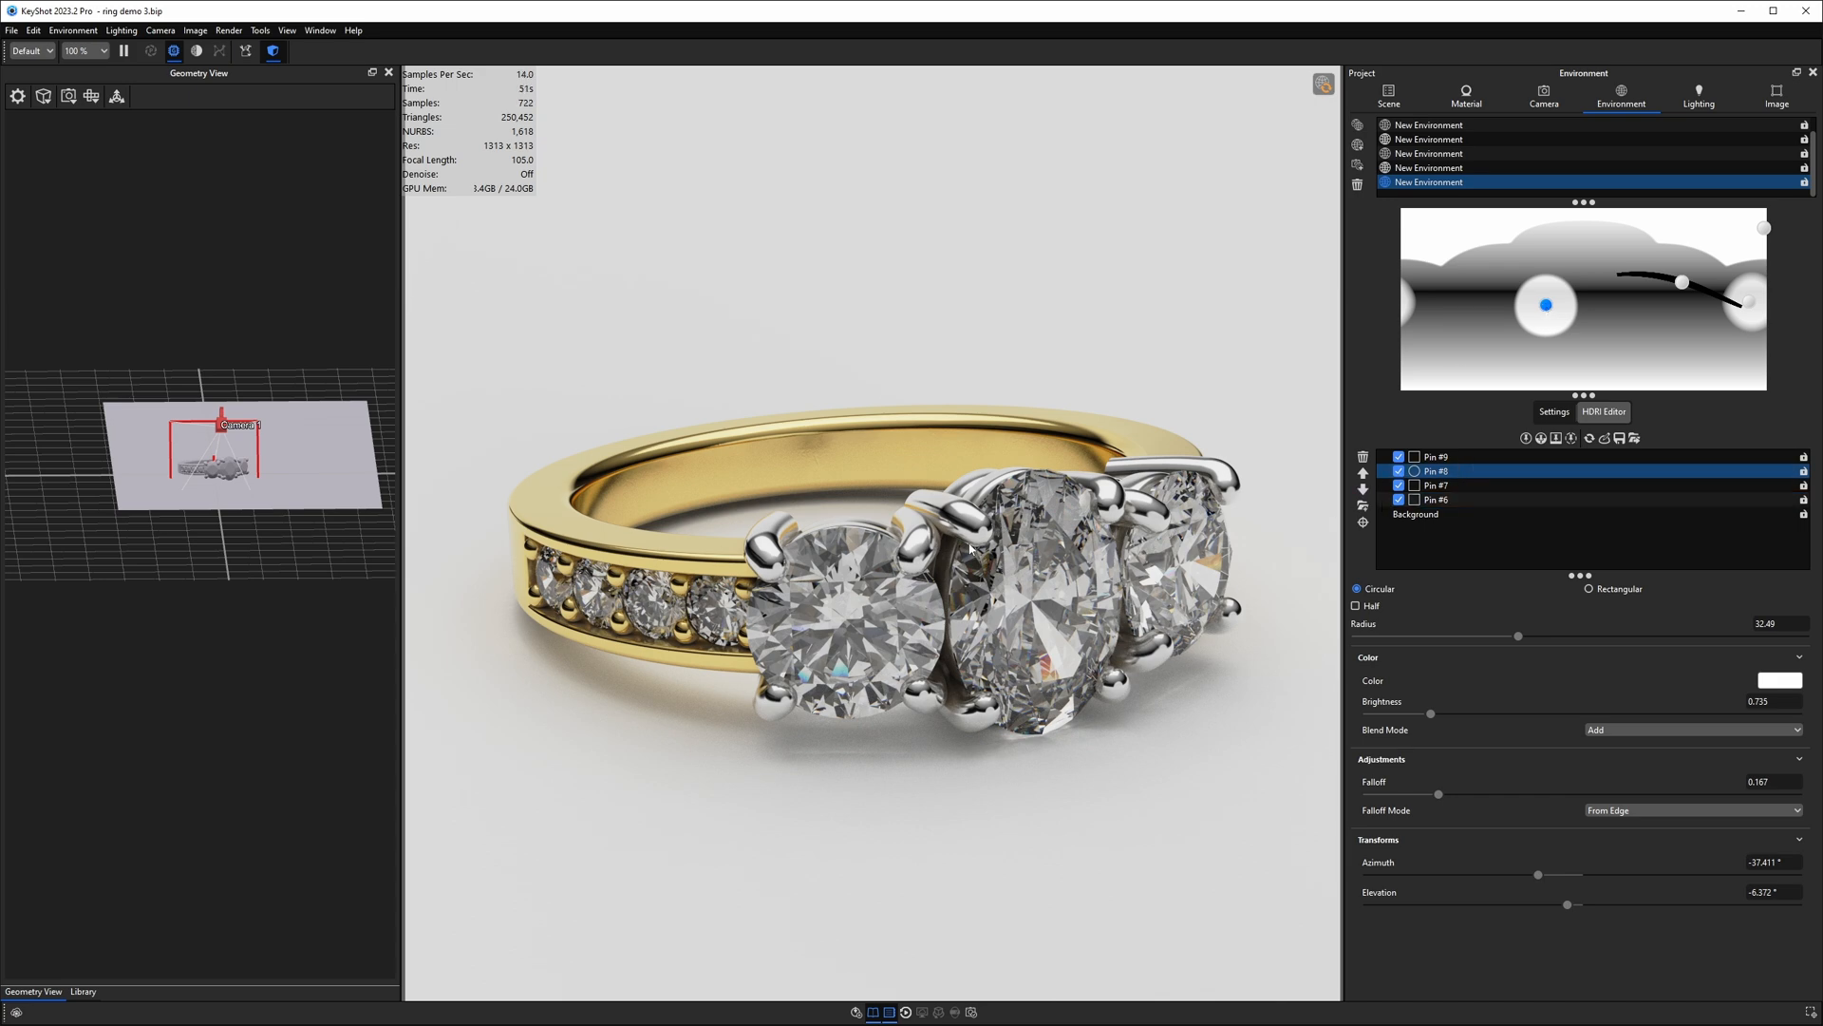
pyautogui.click(1399, 471)
pyautogui.click(1399, 471)
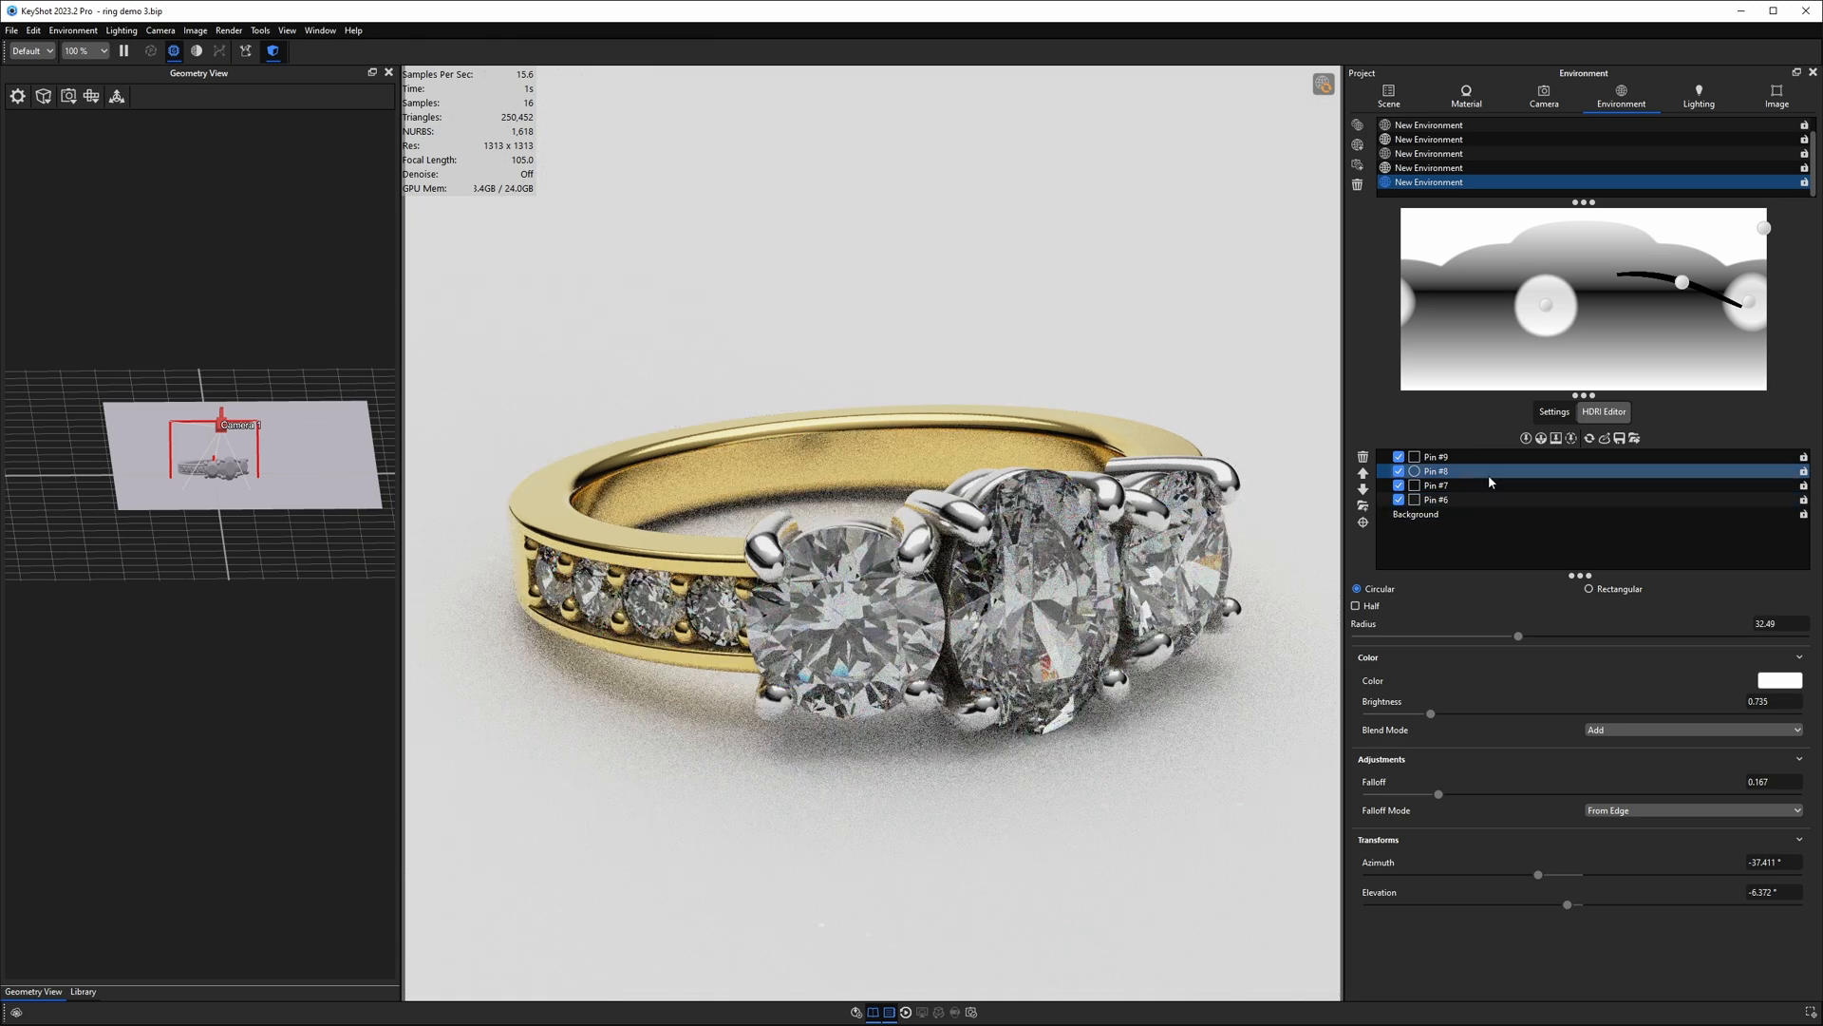
pyautogui.click(1649, 811)
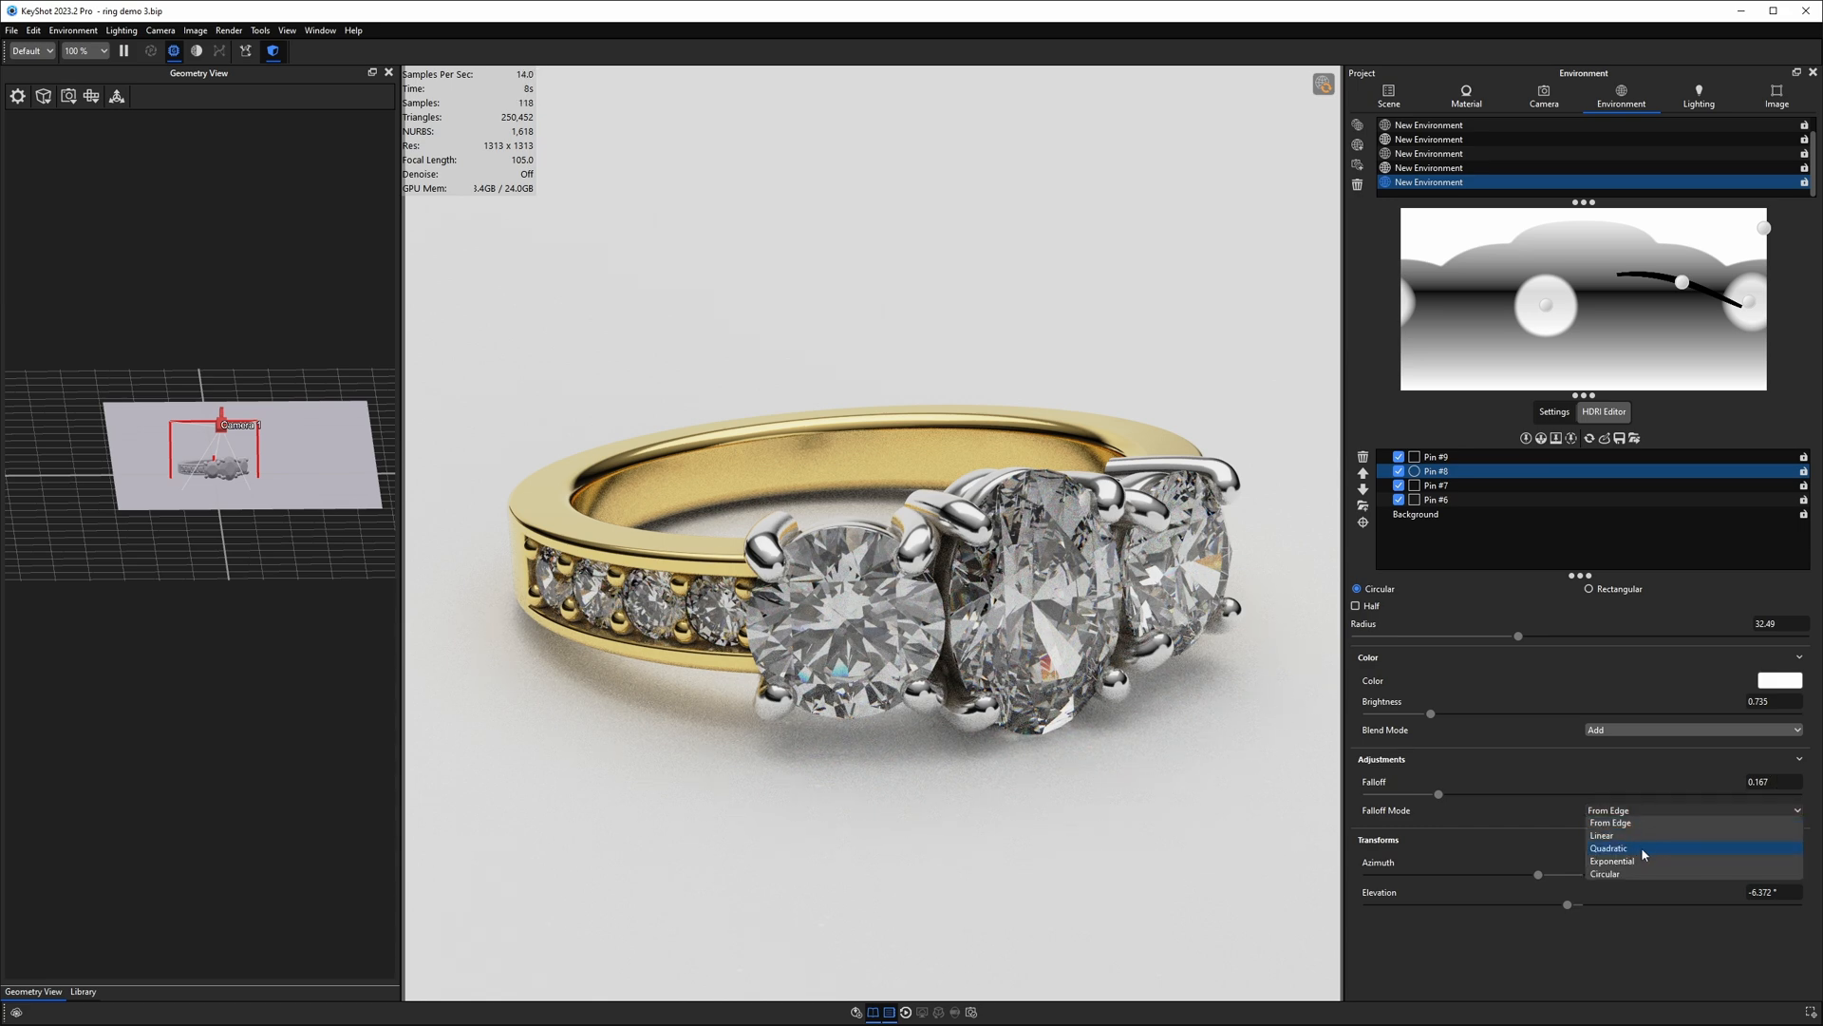
pyautogui.click(1635, 848)
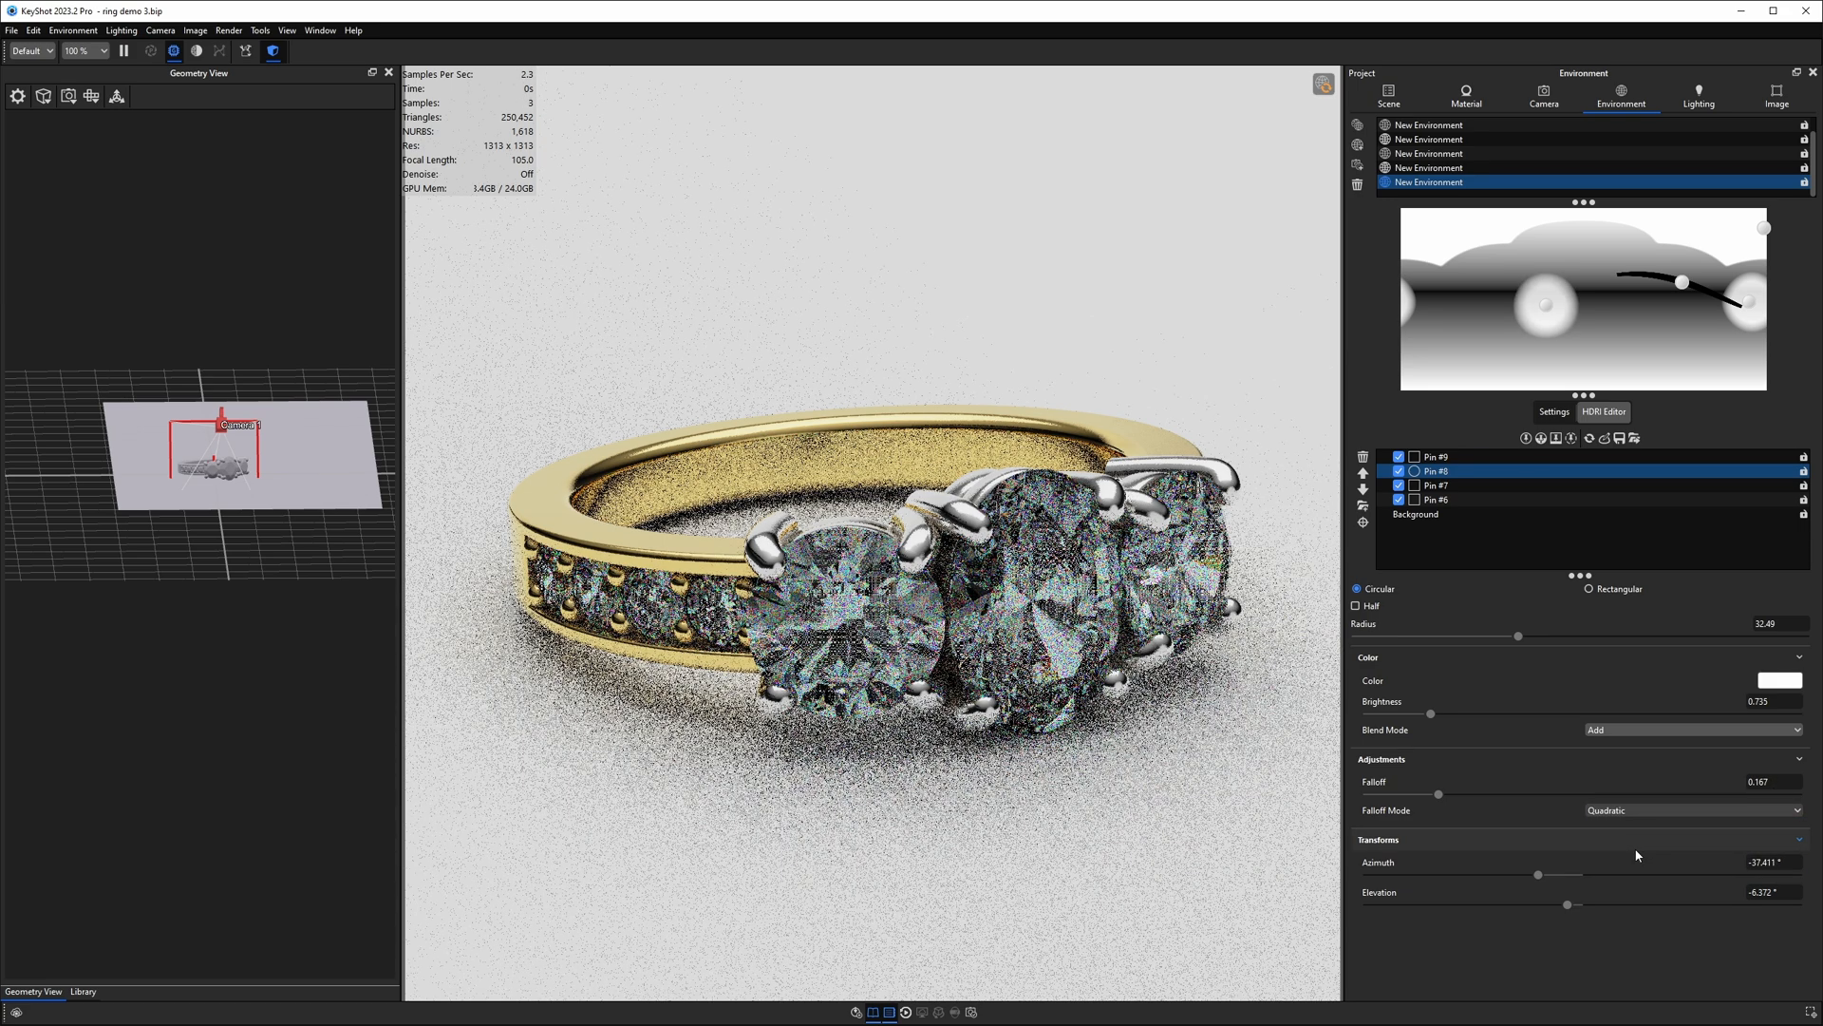
pyautogui.moveTo(1773, 704); pyautogui.dragTo(1687, 705)
pyautogui.write('1.')
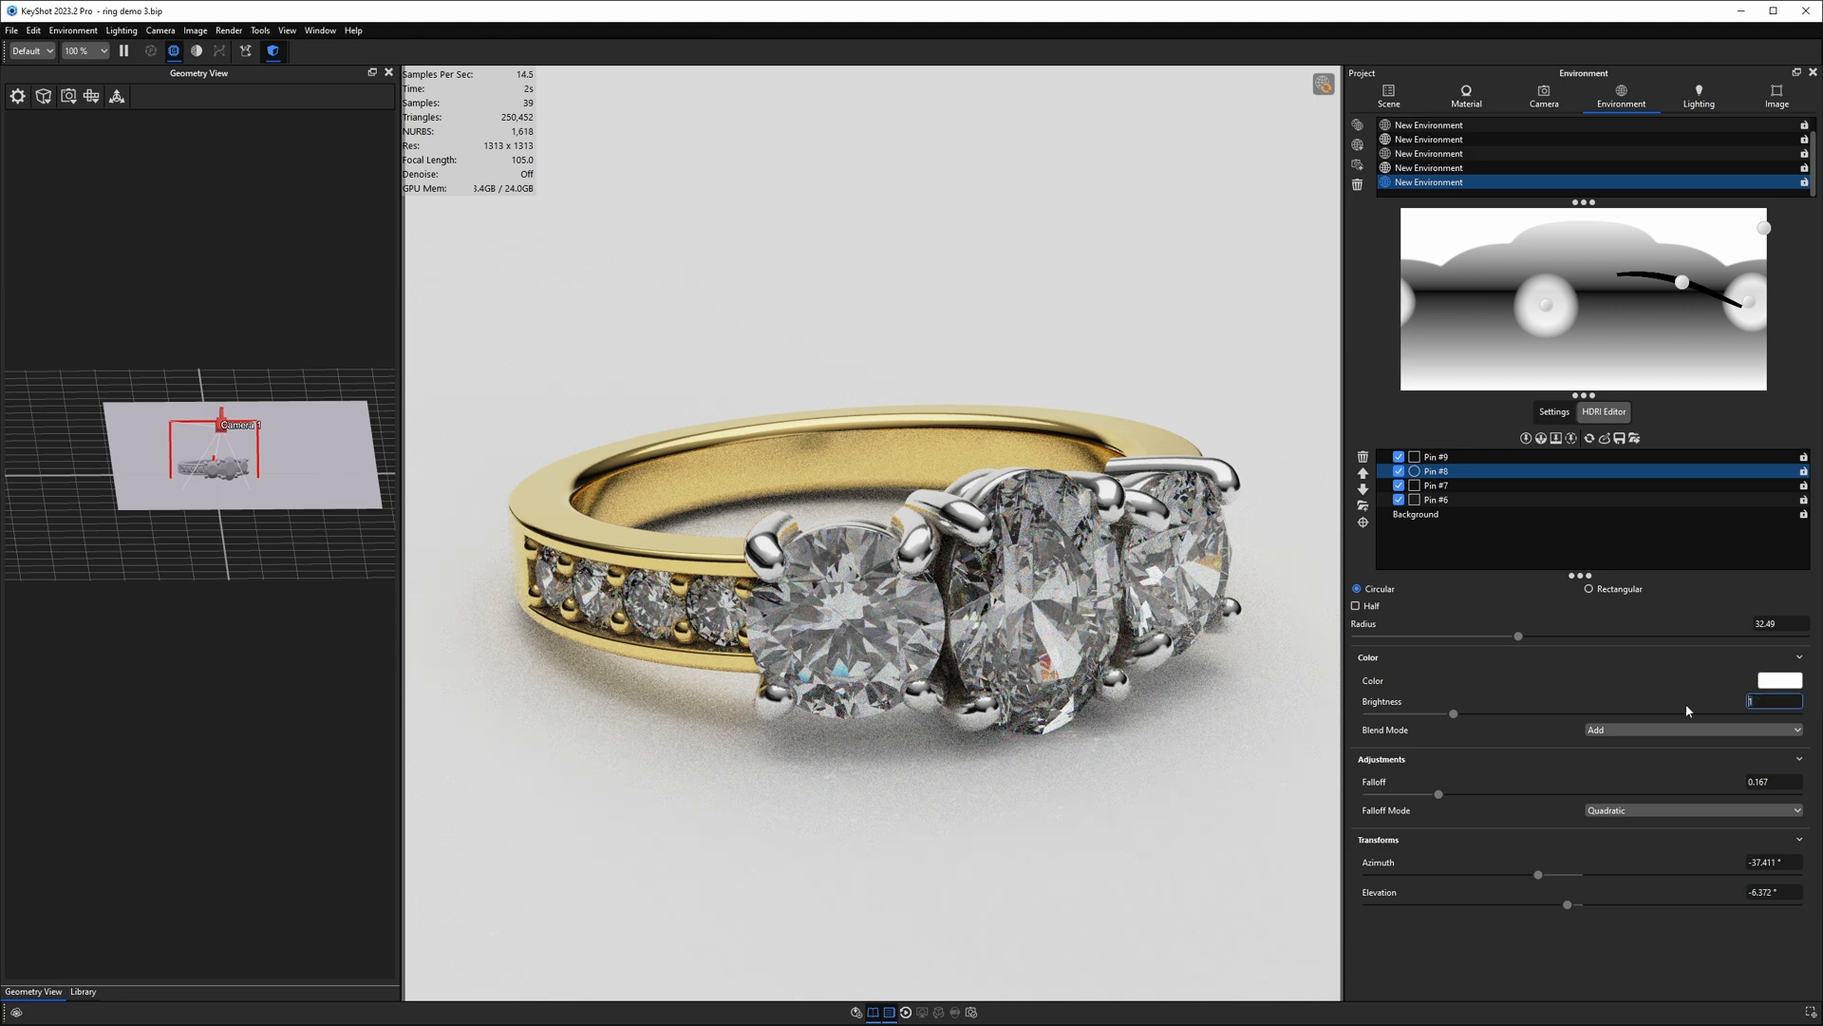
pyautogui.write('2')
pyautogui.press('Return')
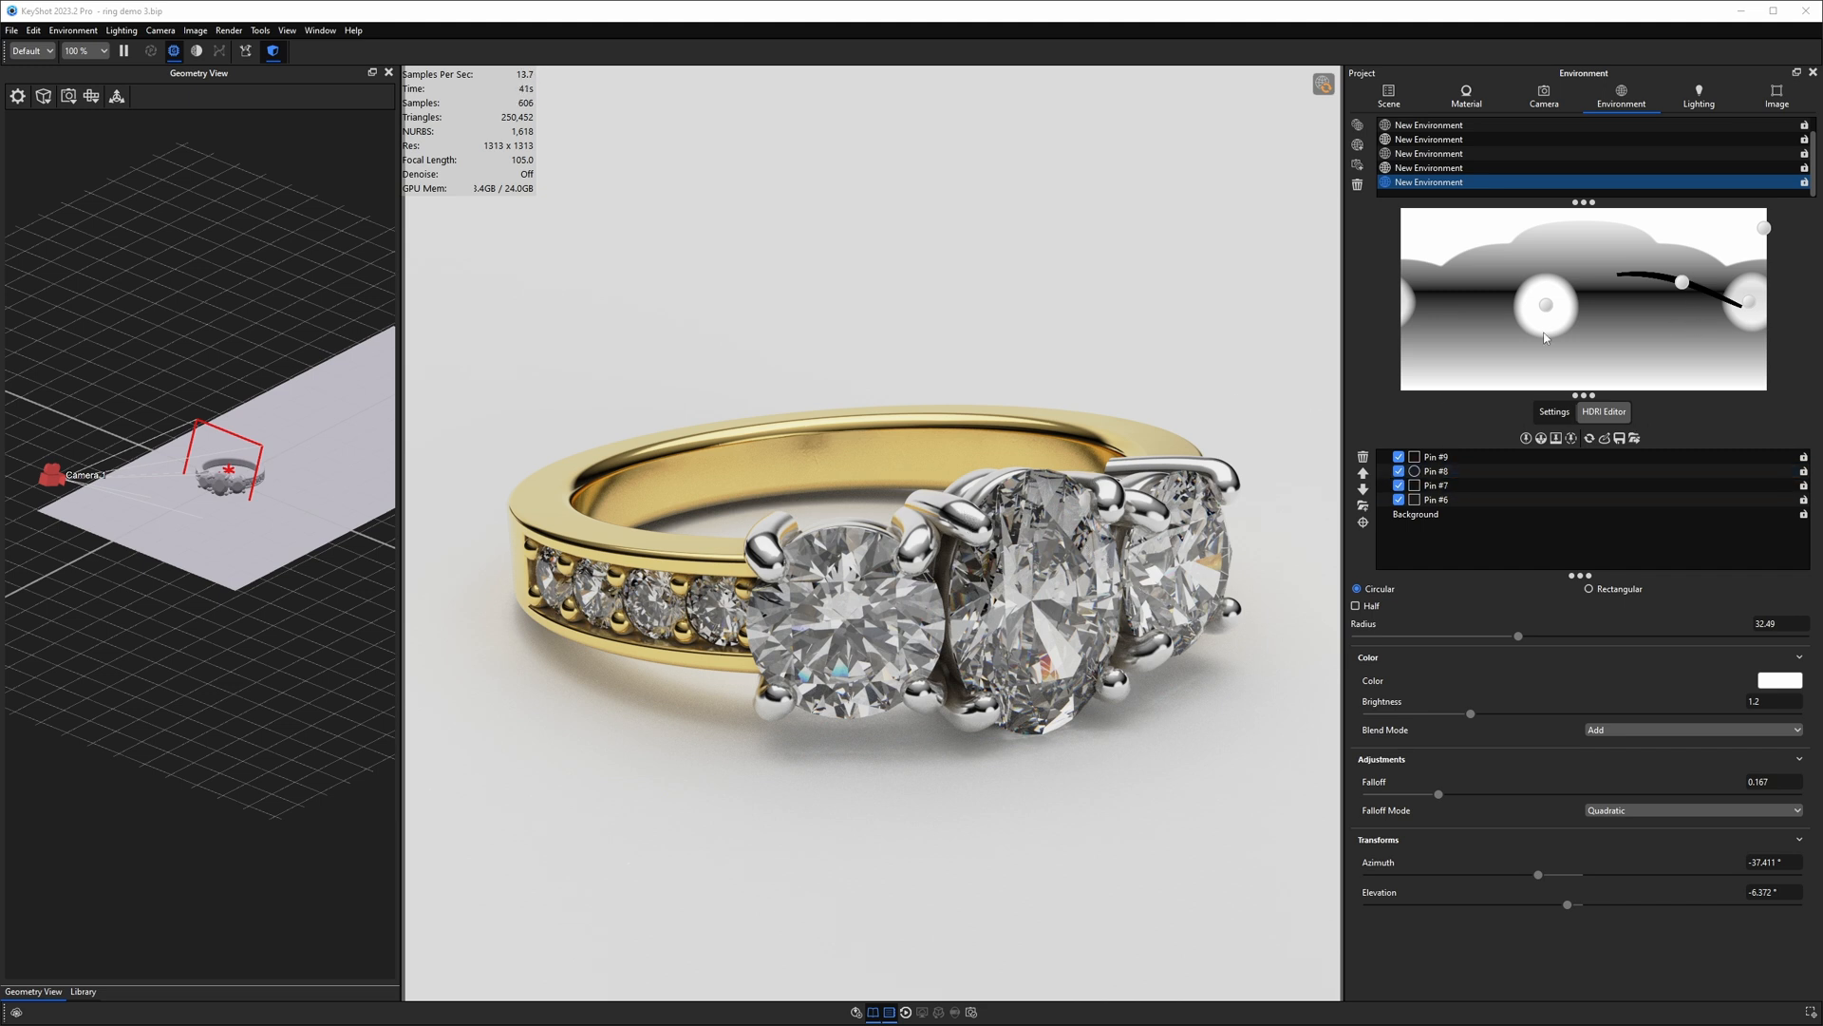
# Step: Try a brightness of 0.45 on the rectangular Pin #6 and restore it to 1
pyautogui.click(1764, 228)
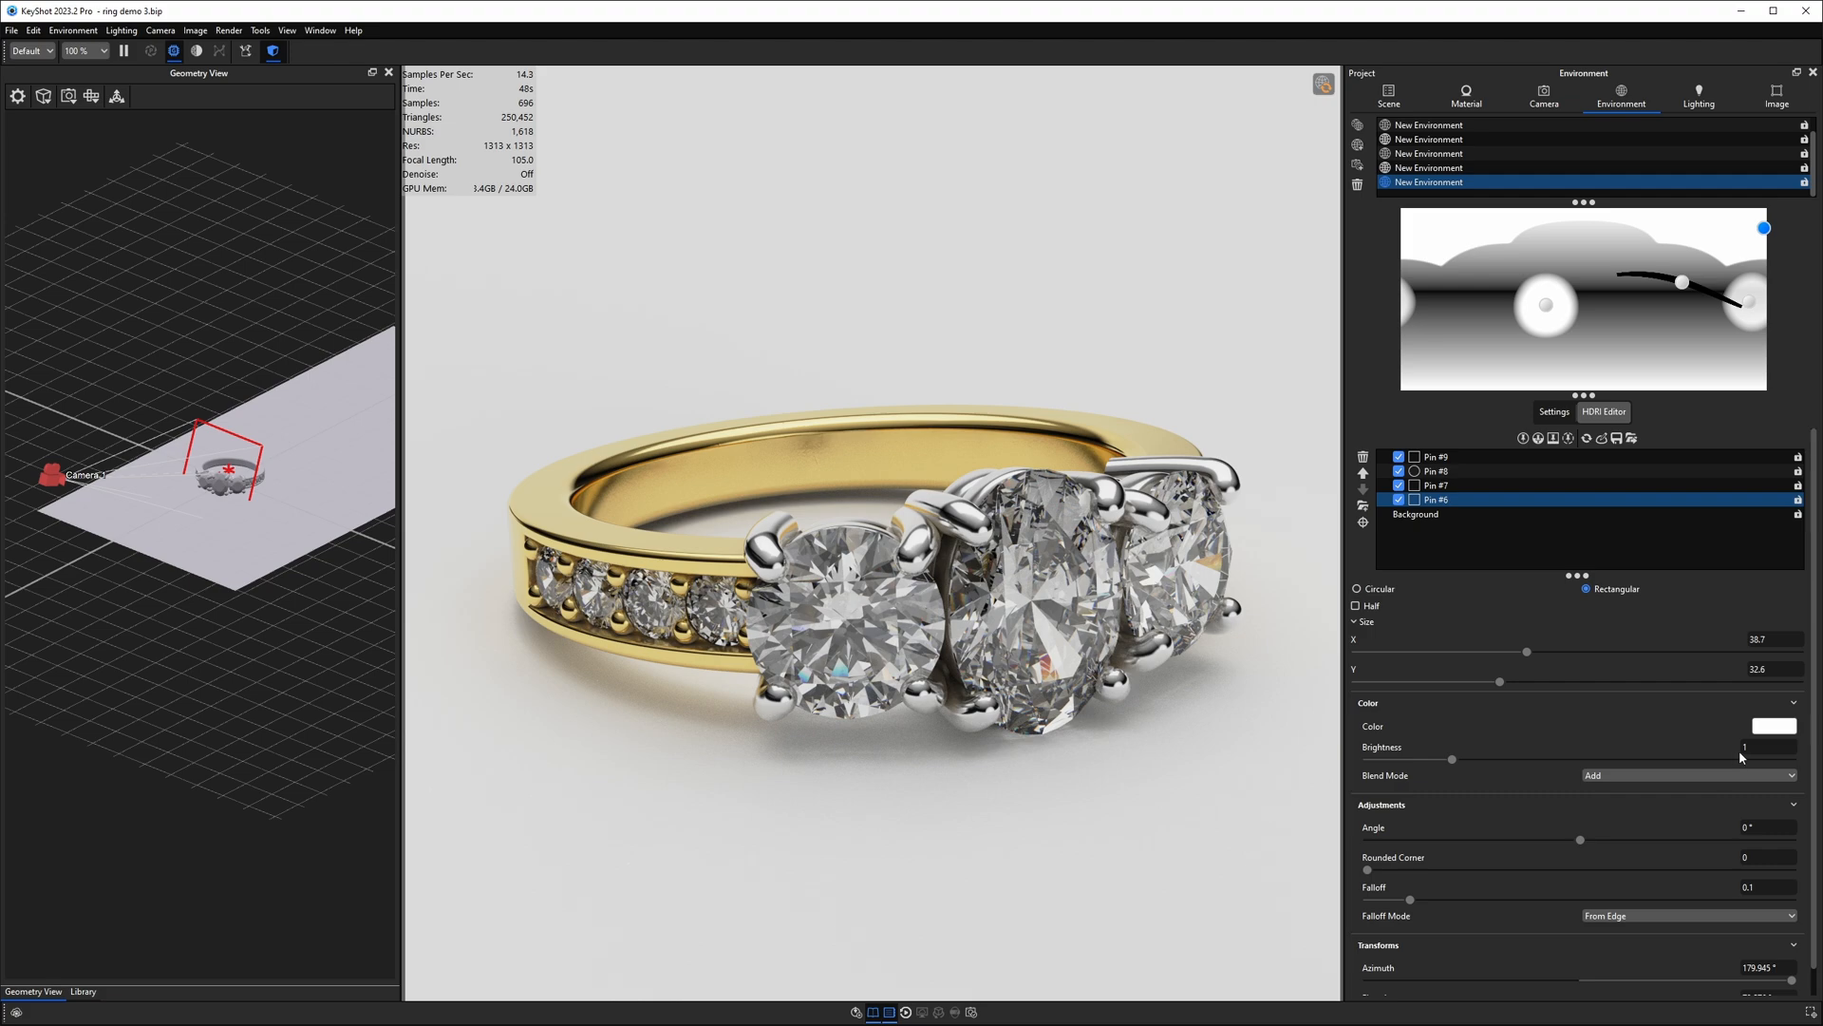
pyautogui.moveTo(1452, 760); pyautogui.dragTo(1406, 761)
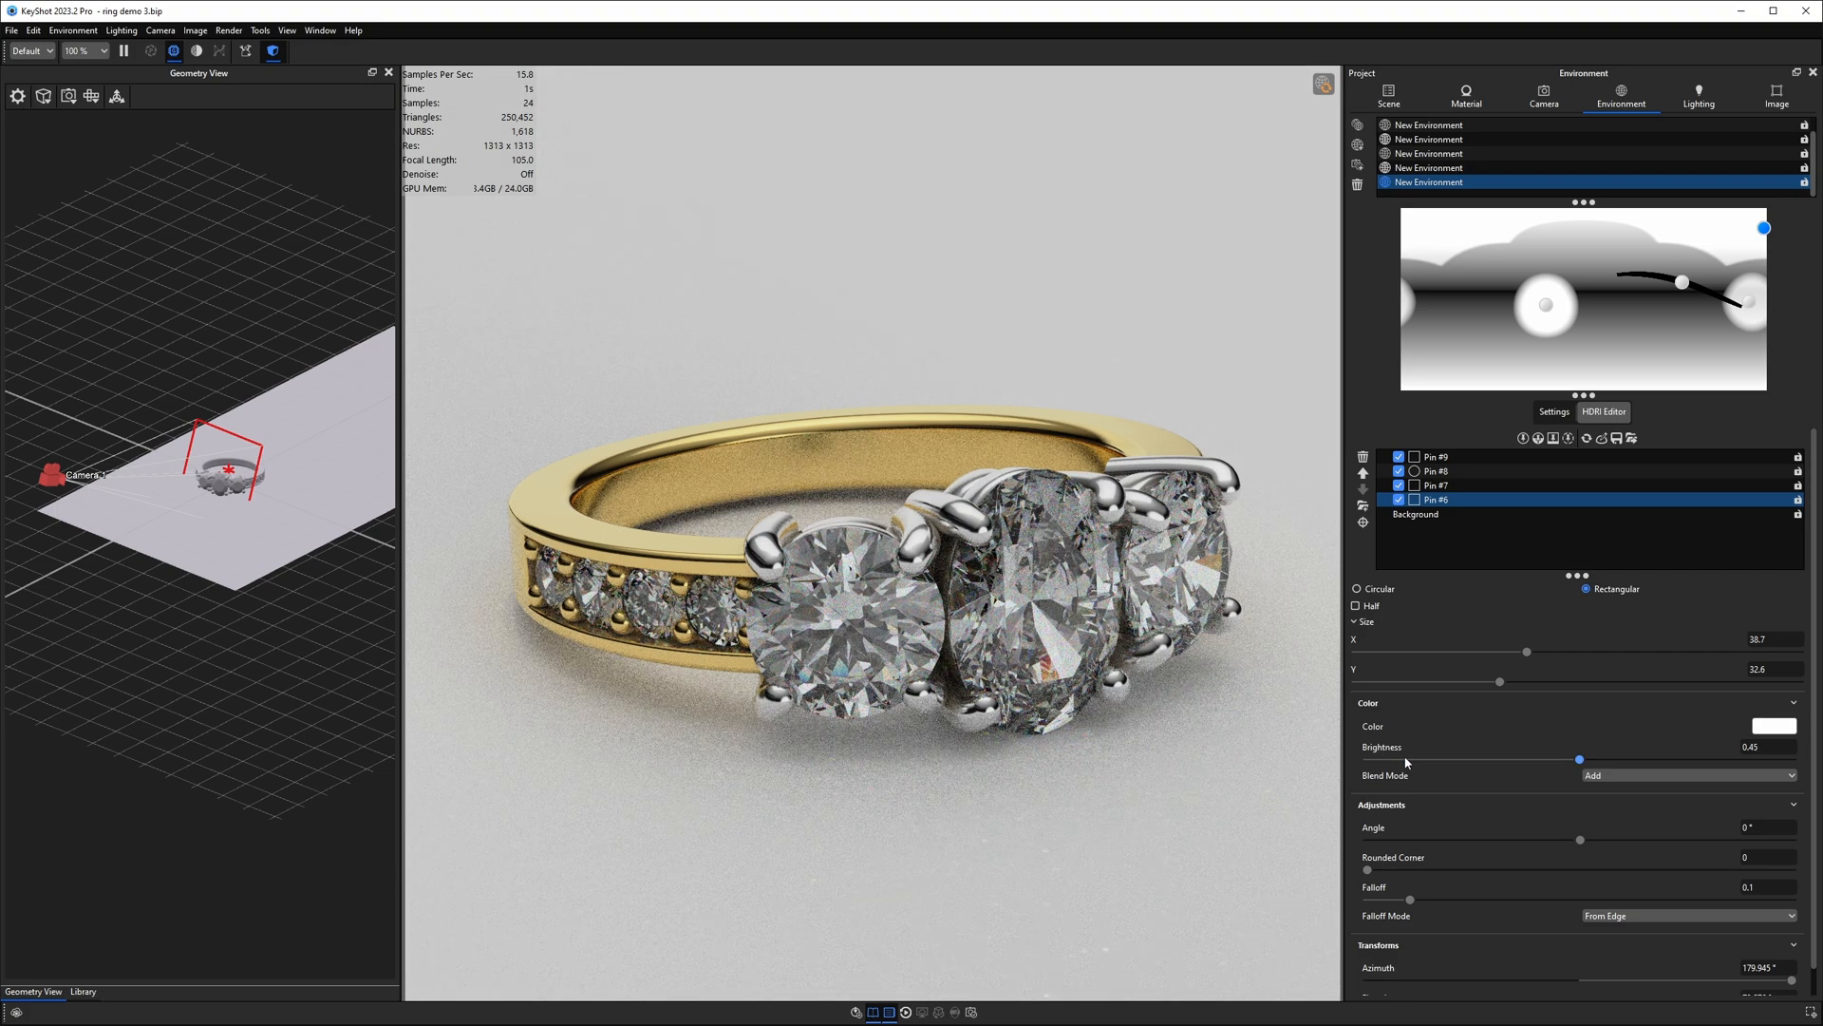
pyautogui.moveTo(1767, 749); pyautogui.dragTo(1717, 758)
pyautogui.write('1')
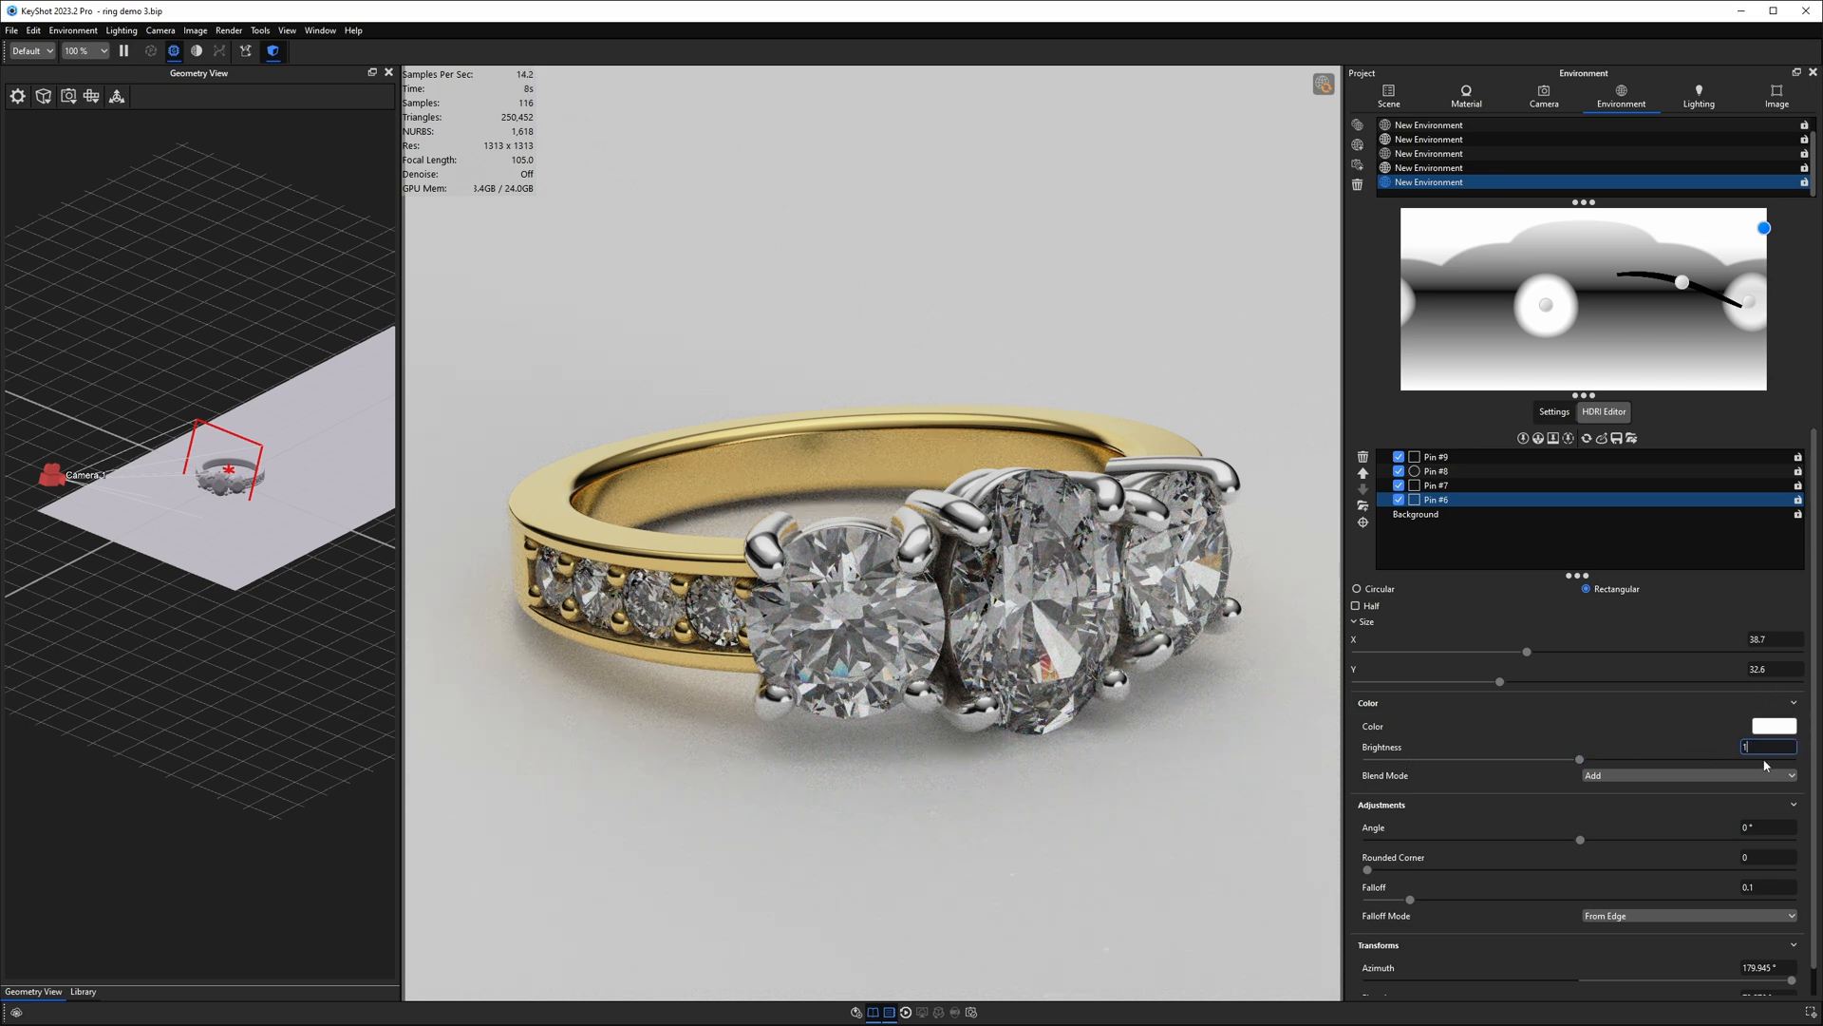
pyautogui.press('Return')
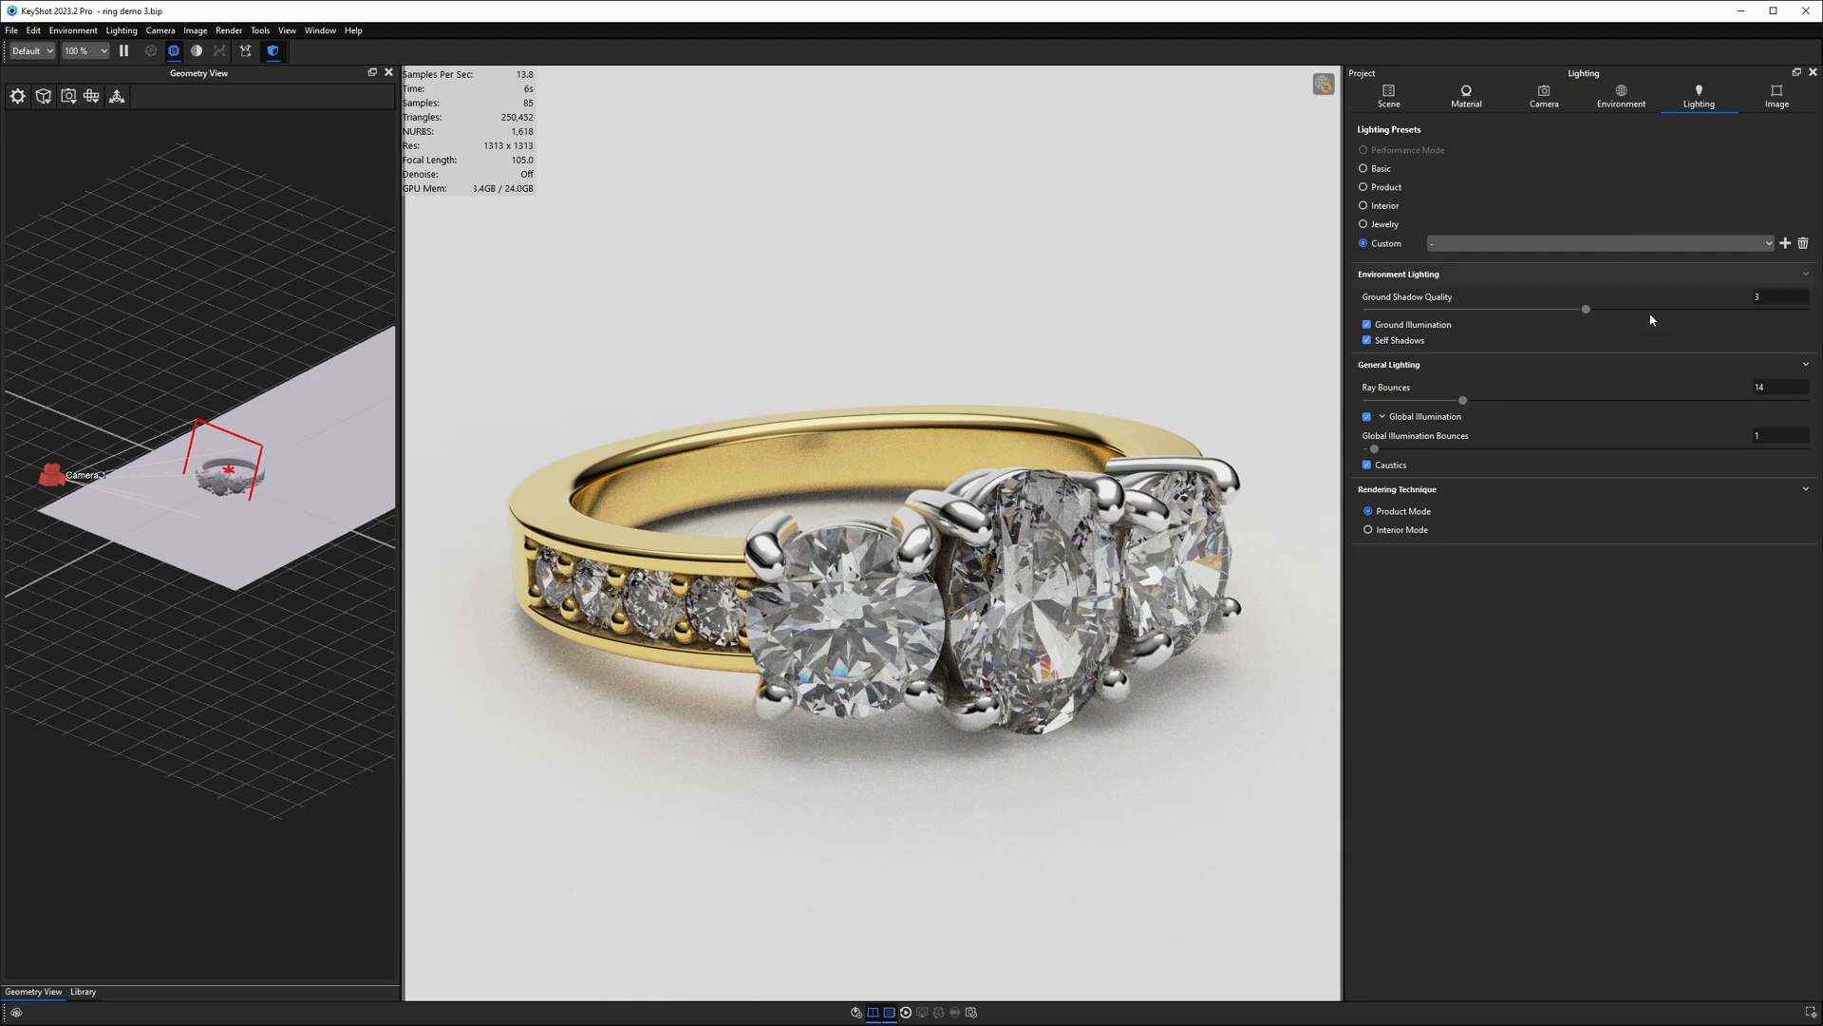
# Step: Set the scene's ray bounces to 36
pyautogui.click(1756, 387)
pyautogui.press('Return')
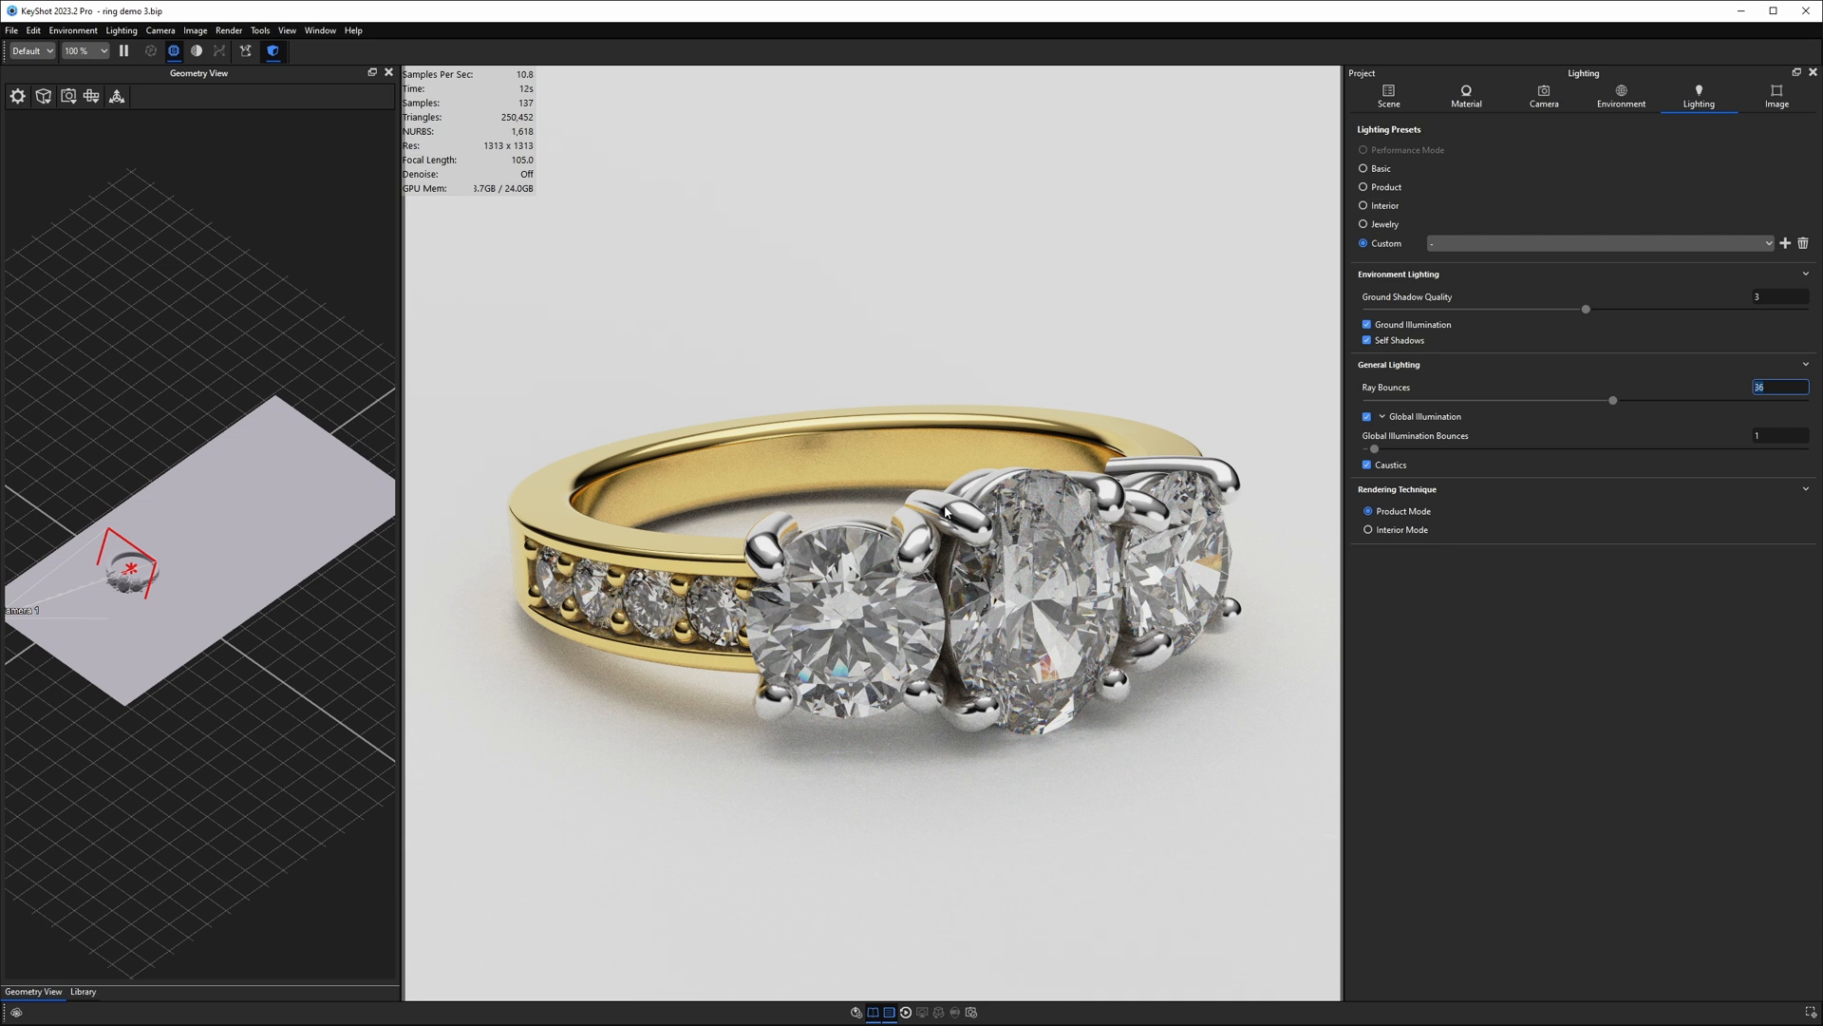
# Step: Darken the Silver metal color of the prongs to a value of 80% (CCCCCC)
pyautogui.doubleClick(945, 511)
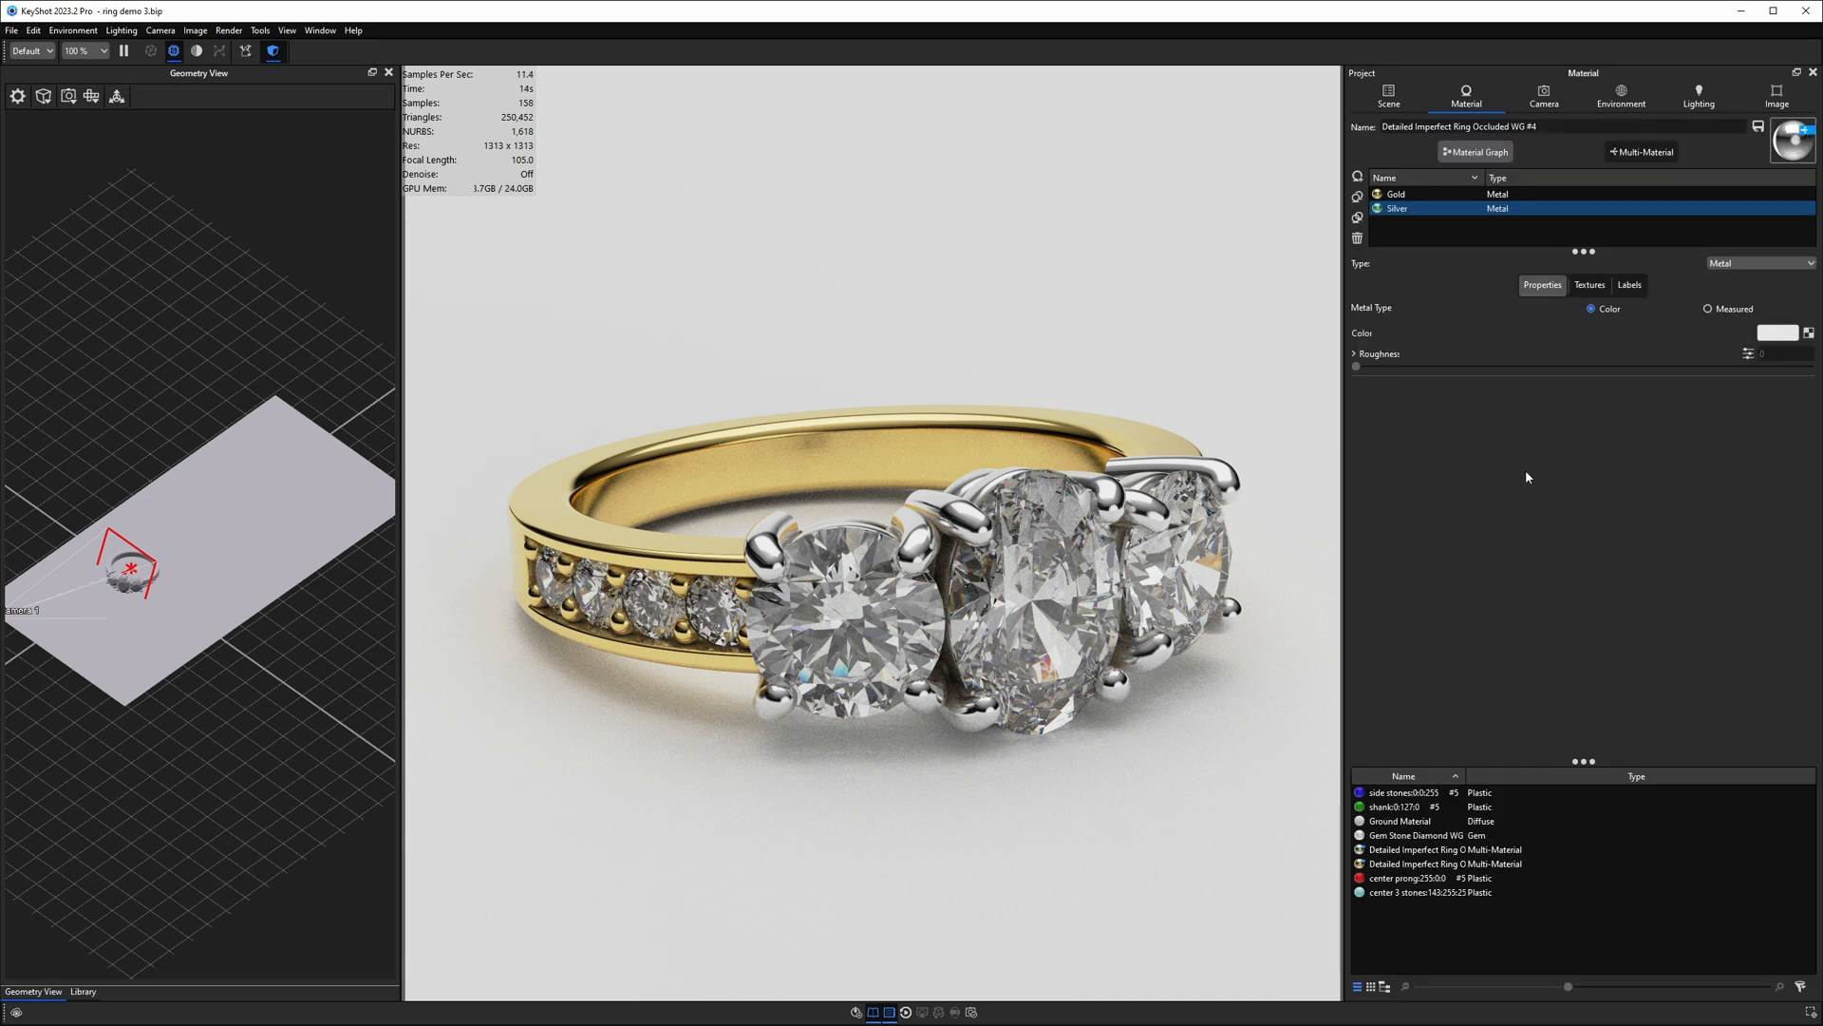
pyautogui.click(1768, 334)
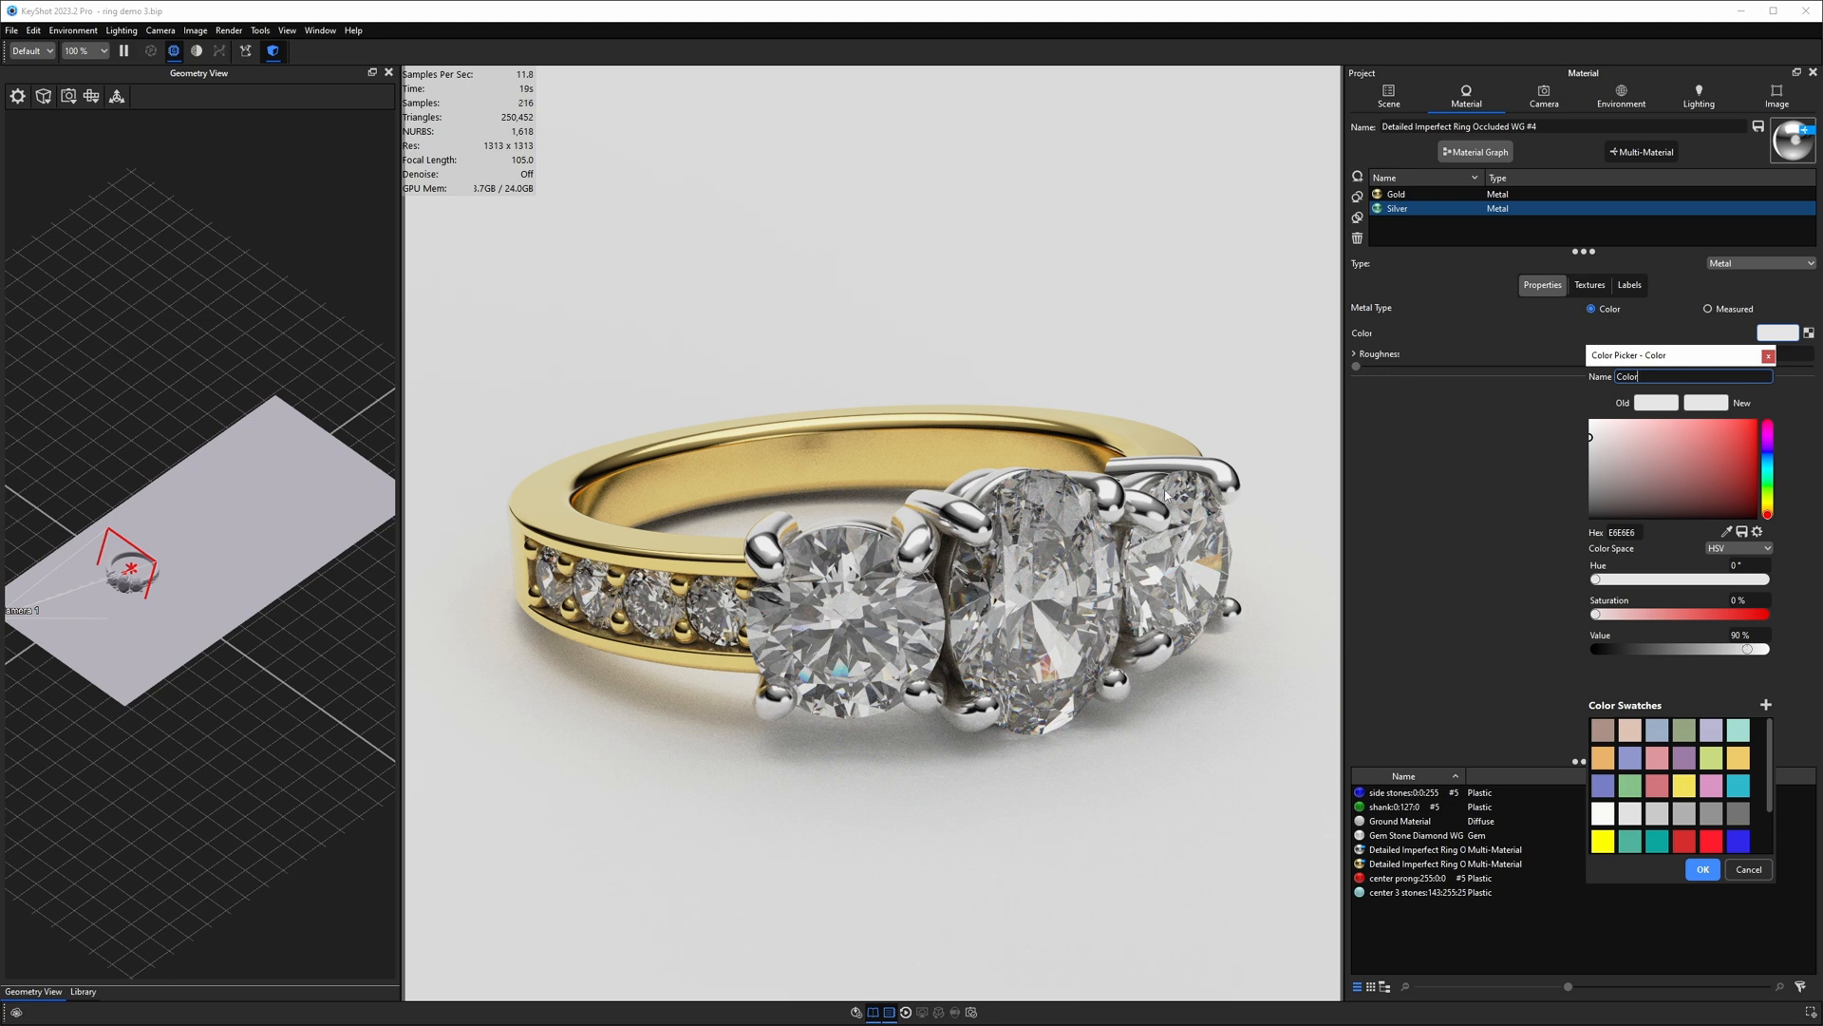
pyautogui.moveTo(1743, 651); pyautogui.dragTo(1741, 652)
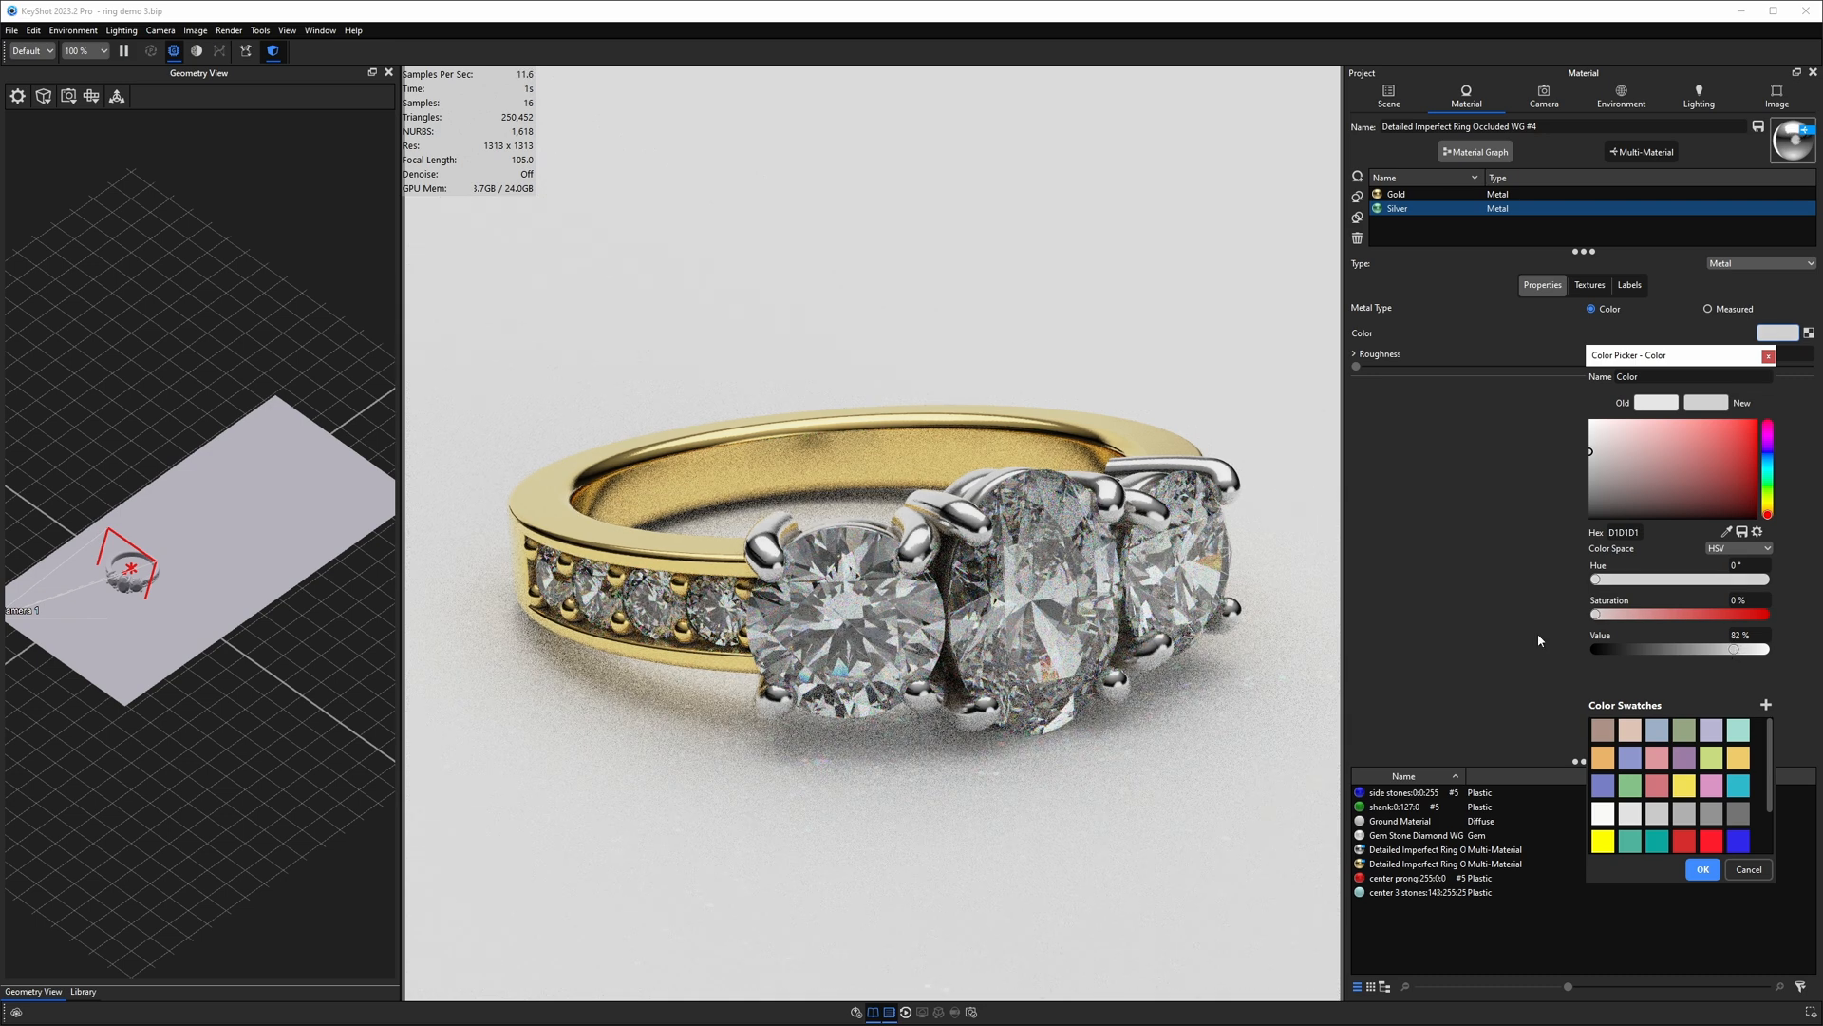
pyautogui.moveTo(1743, 654); pyautogui.dragTo(1740, 654)
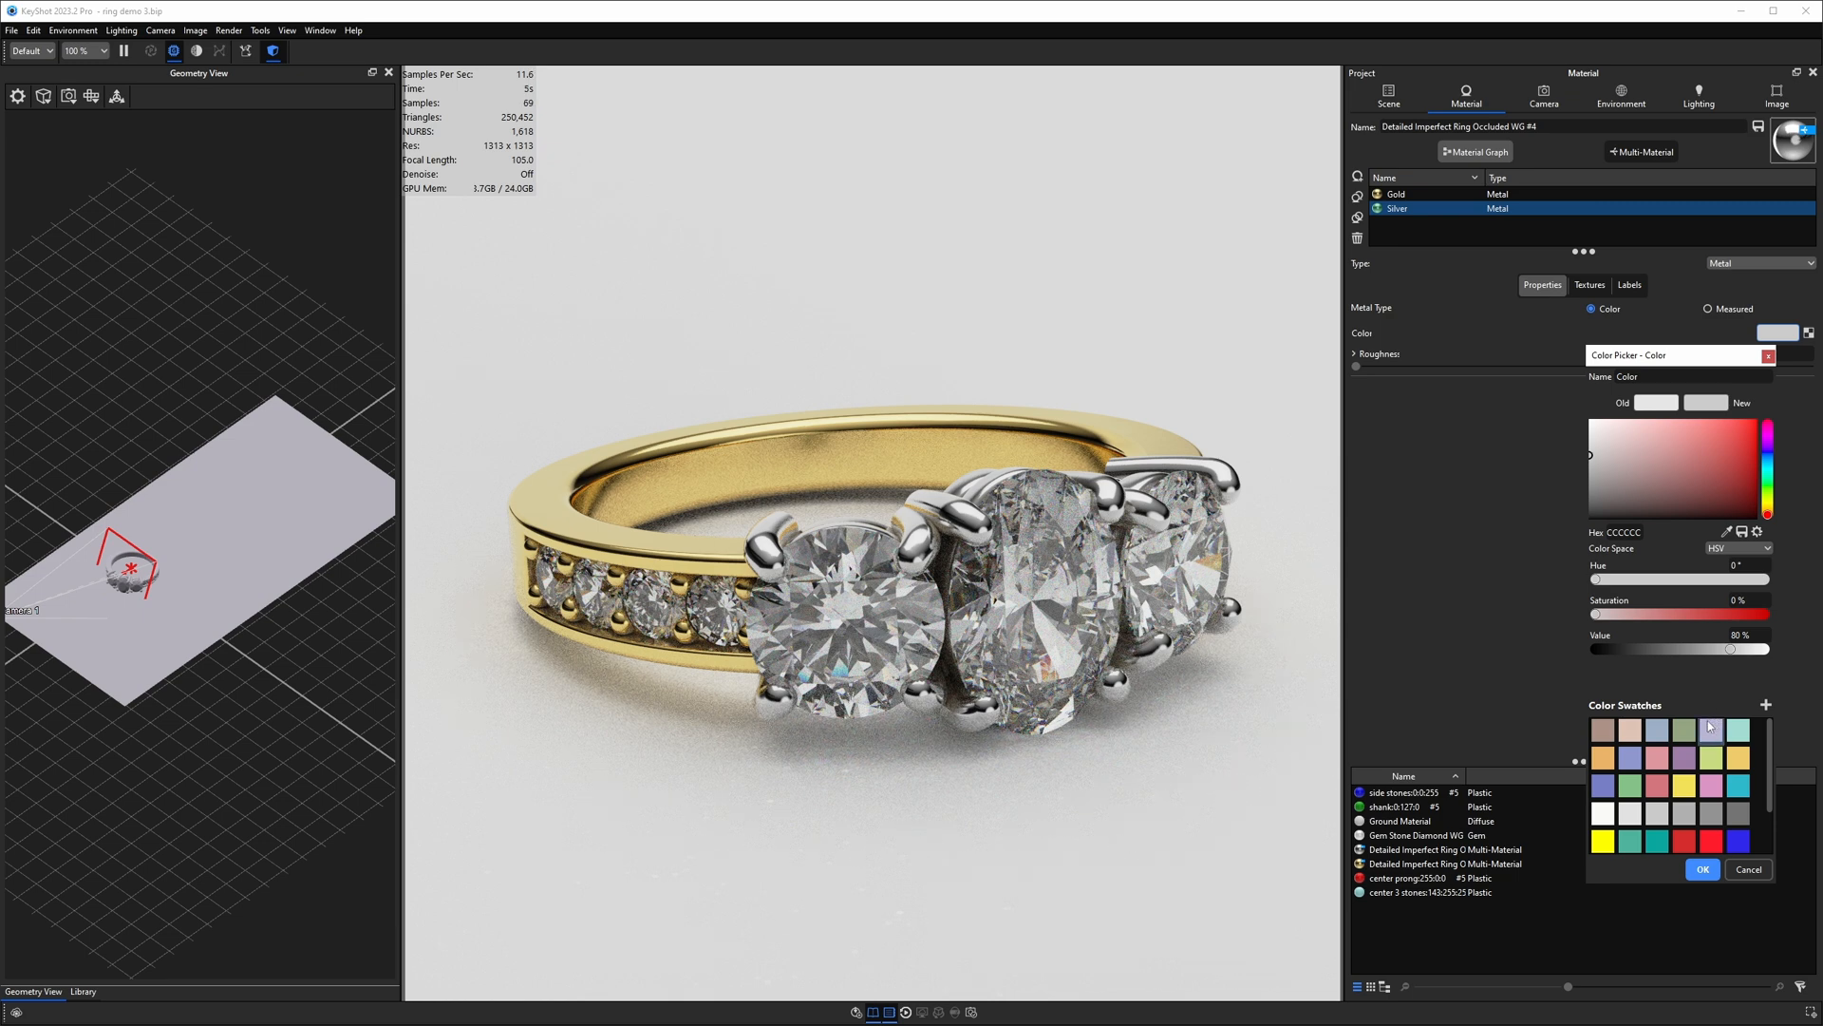
pyautogui.click(1703, 868)
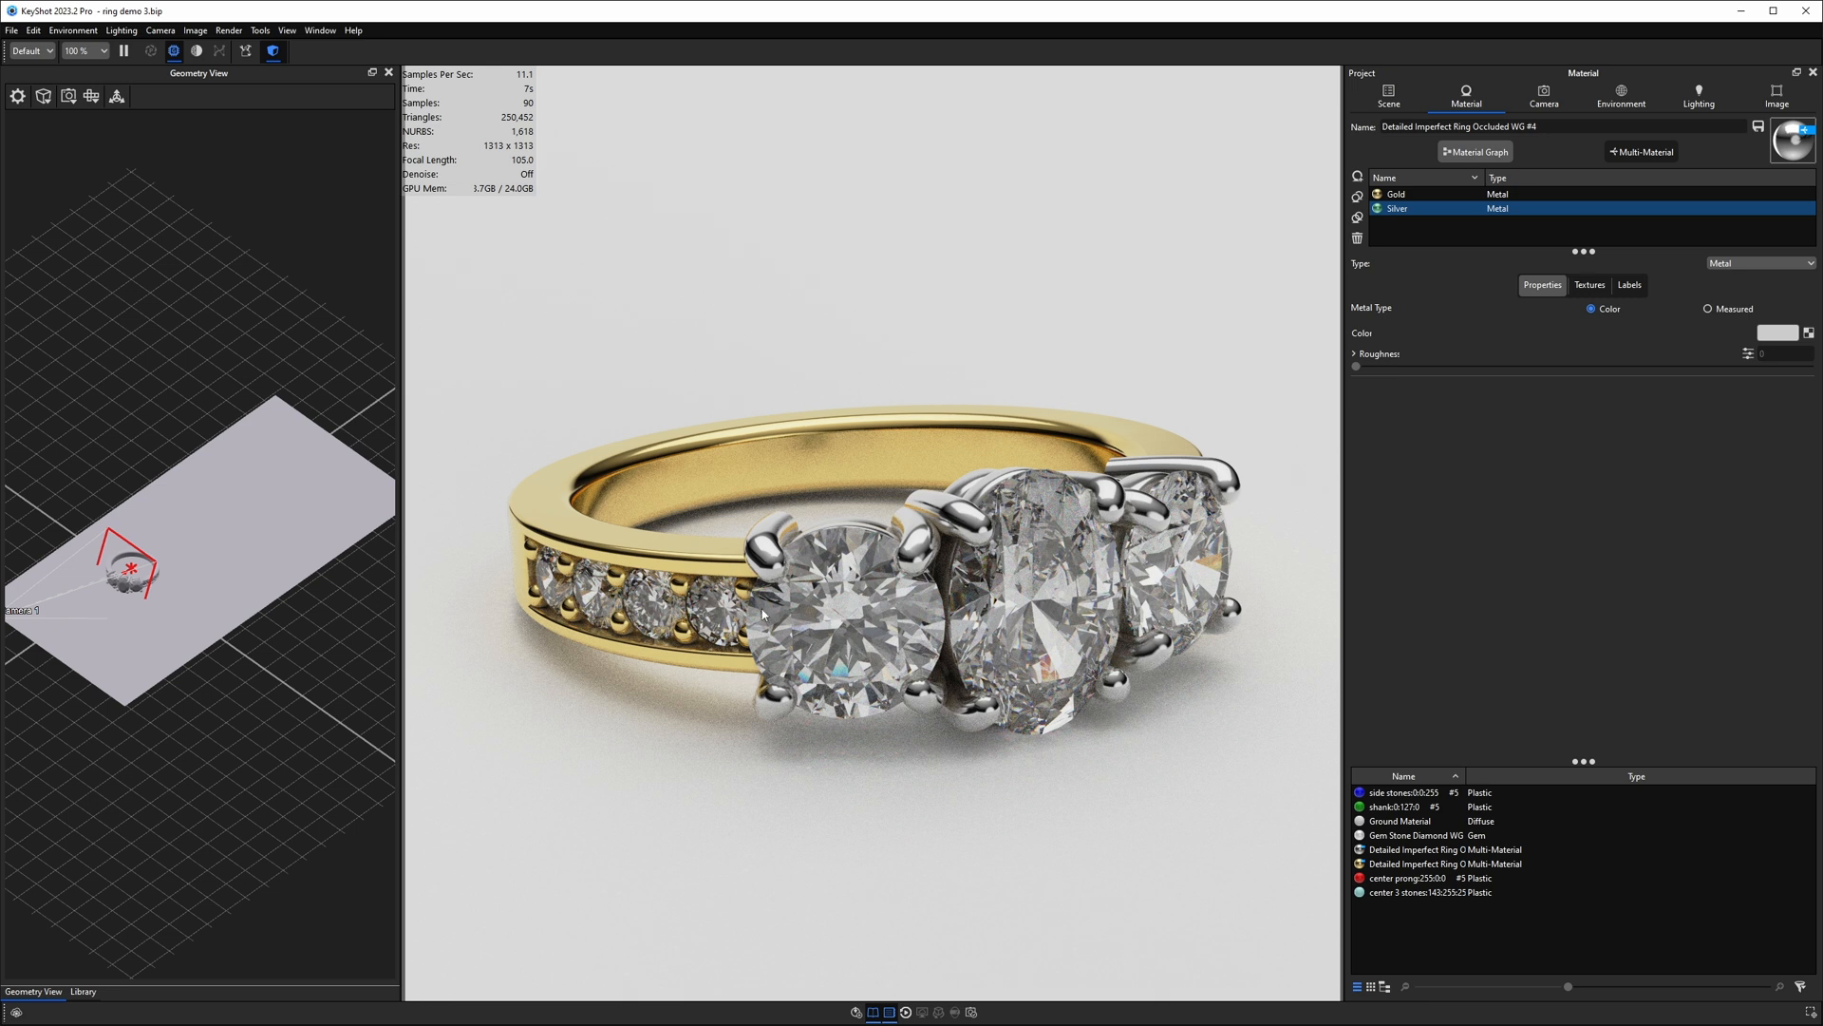
# Step: Add a circular pin to New Environment and position its highlight on the side stones at about 43° azimuth and -13° elevation
pyautogui.click(1699, 95)
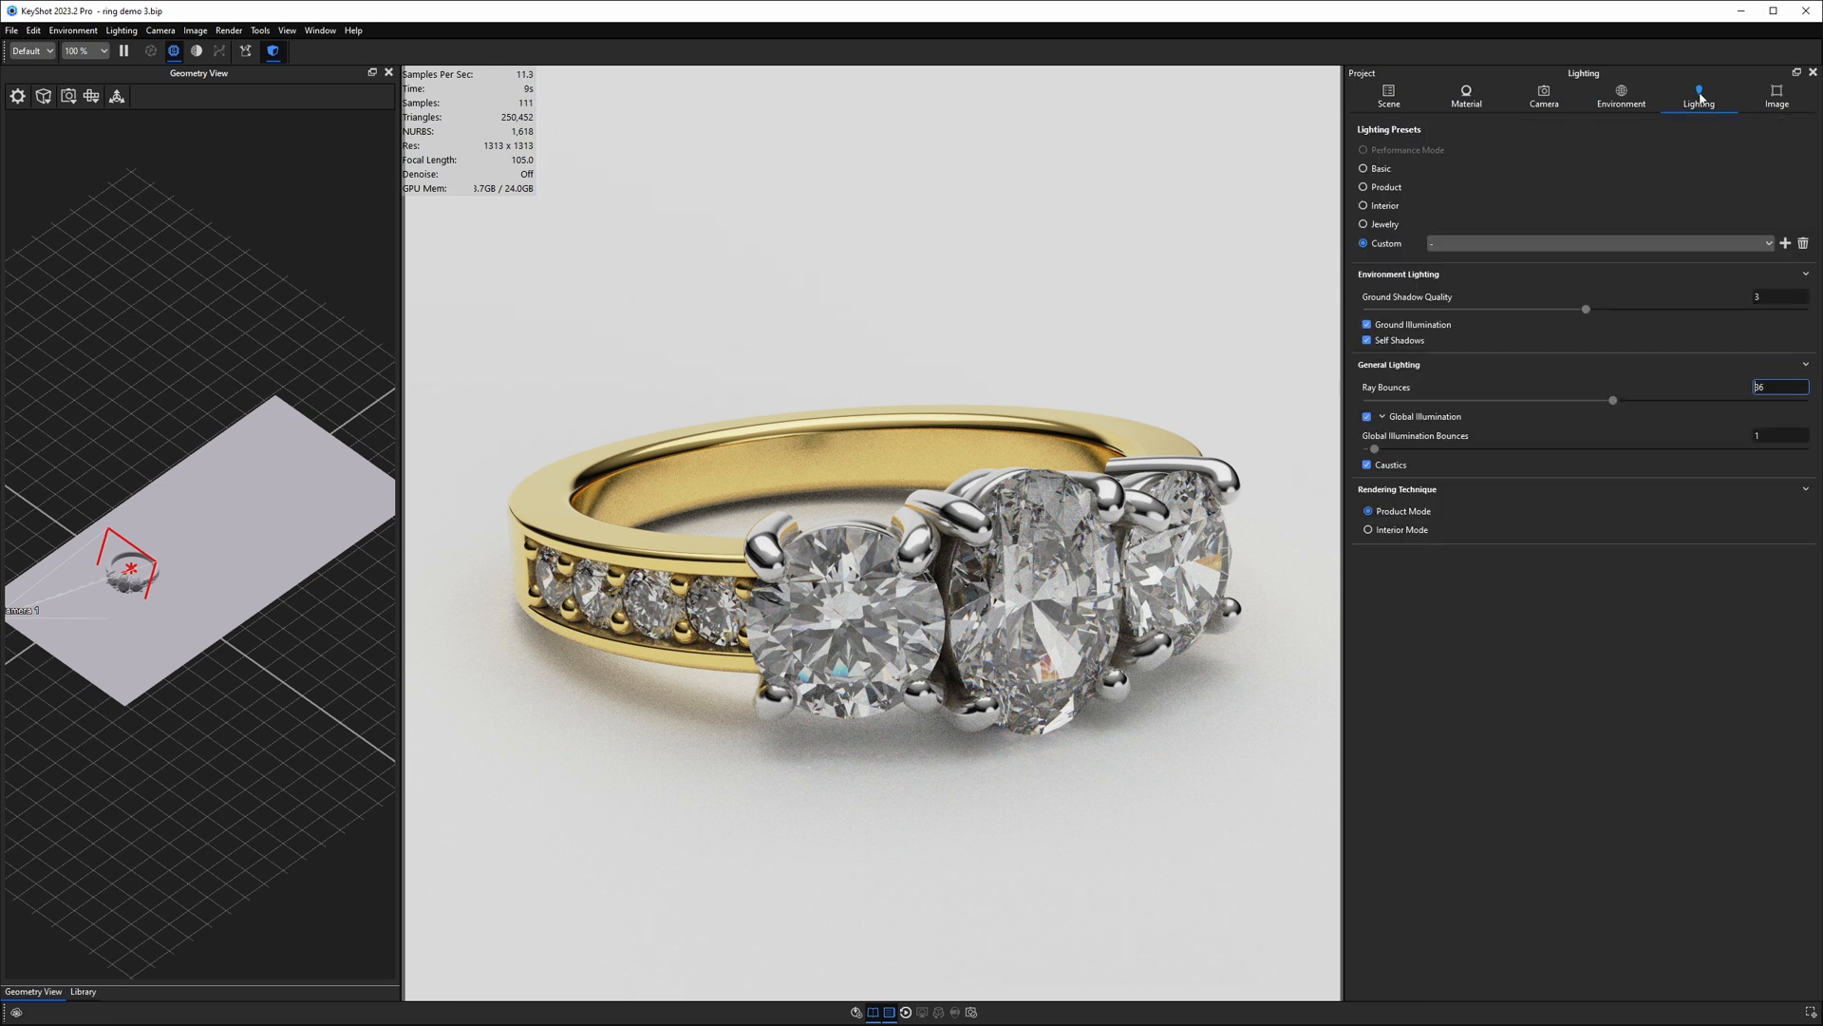
pyautogui.click(1621, 95)
pyautogui.click(1502, 140)
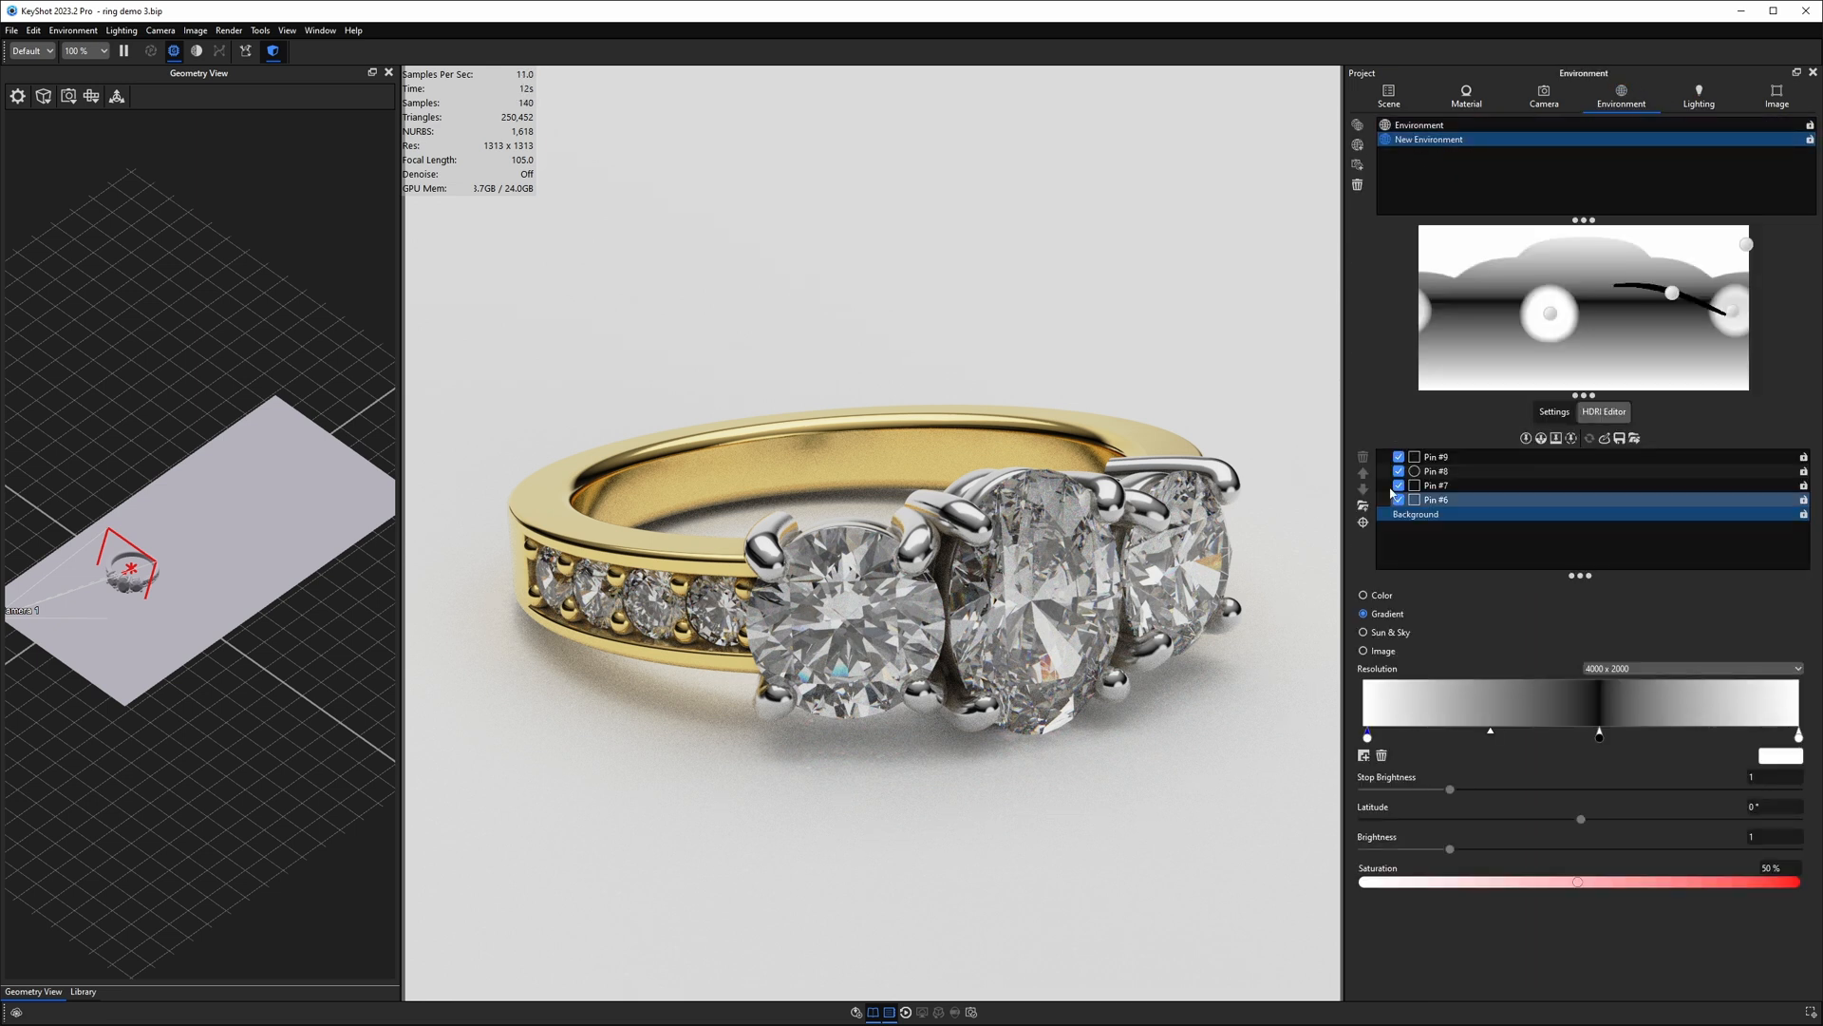
pyautogui.click(1526, 438)
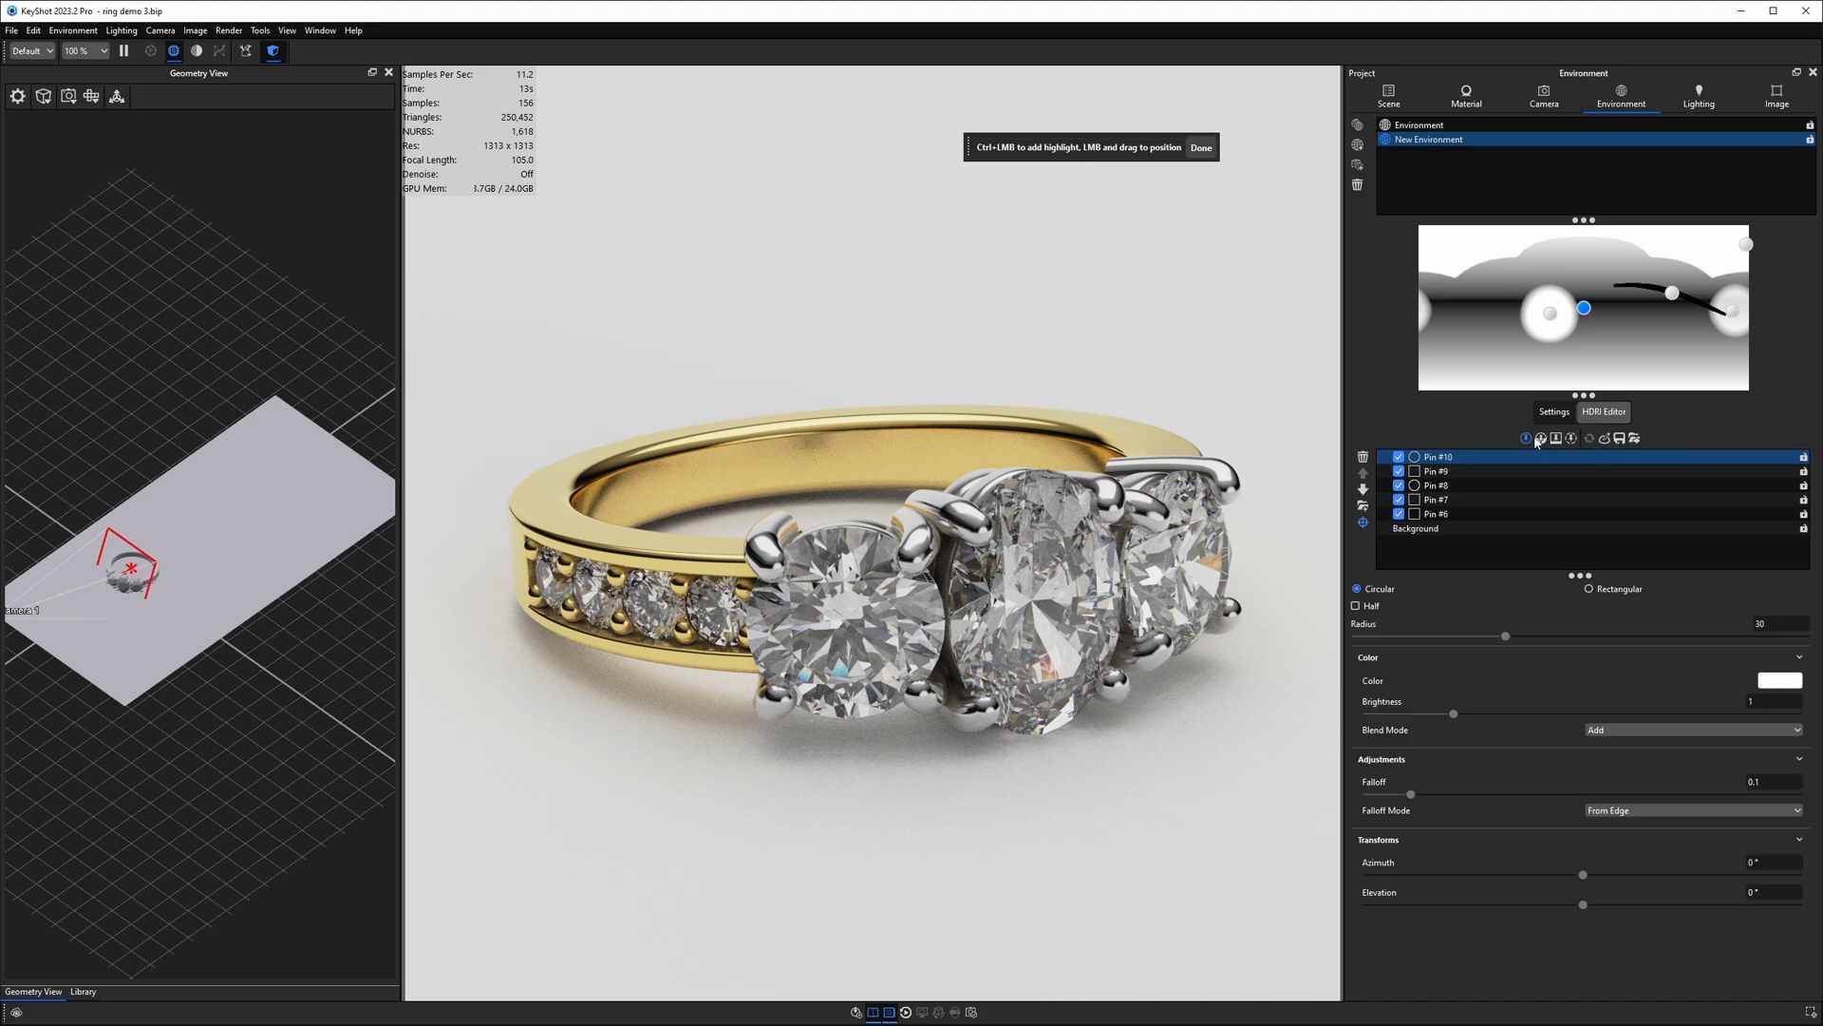
pyautogui.click(638, 606)
pyautogui.moveTo(638, 606); pyautogui.dragTo(719, 605)
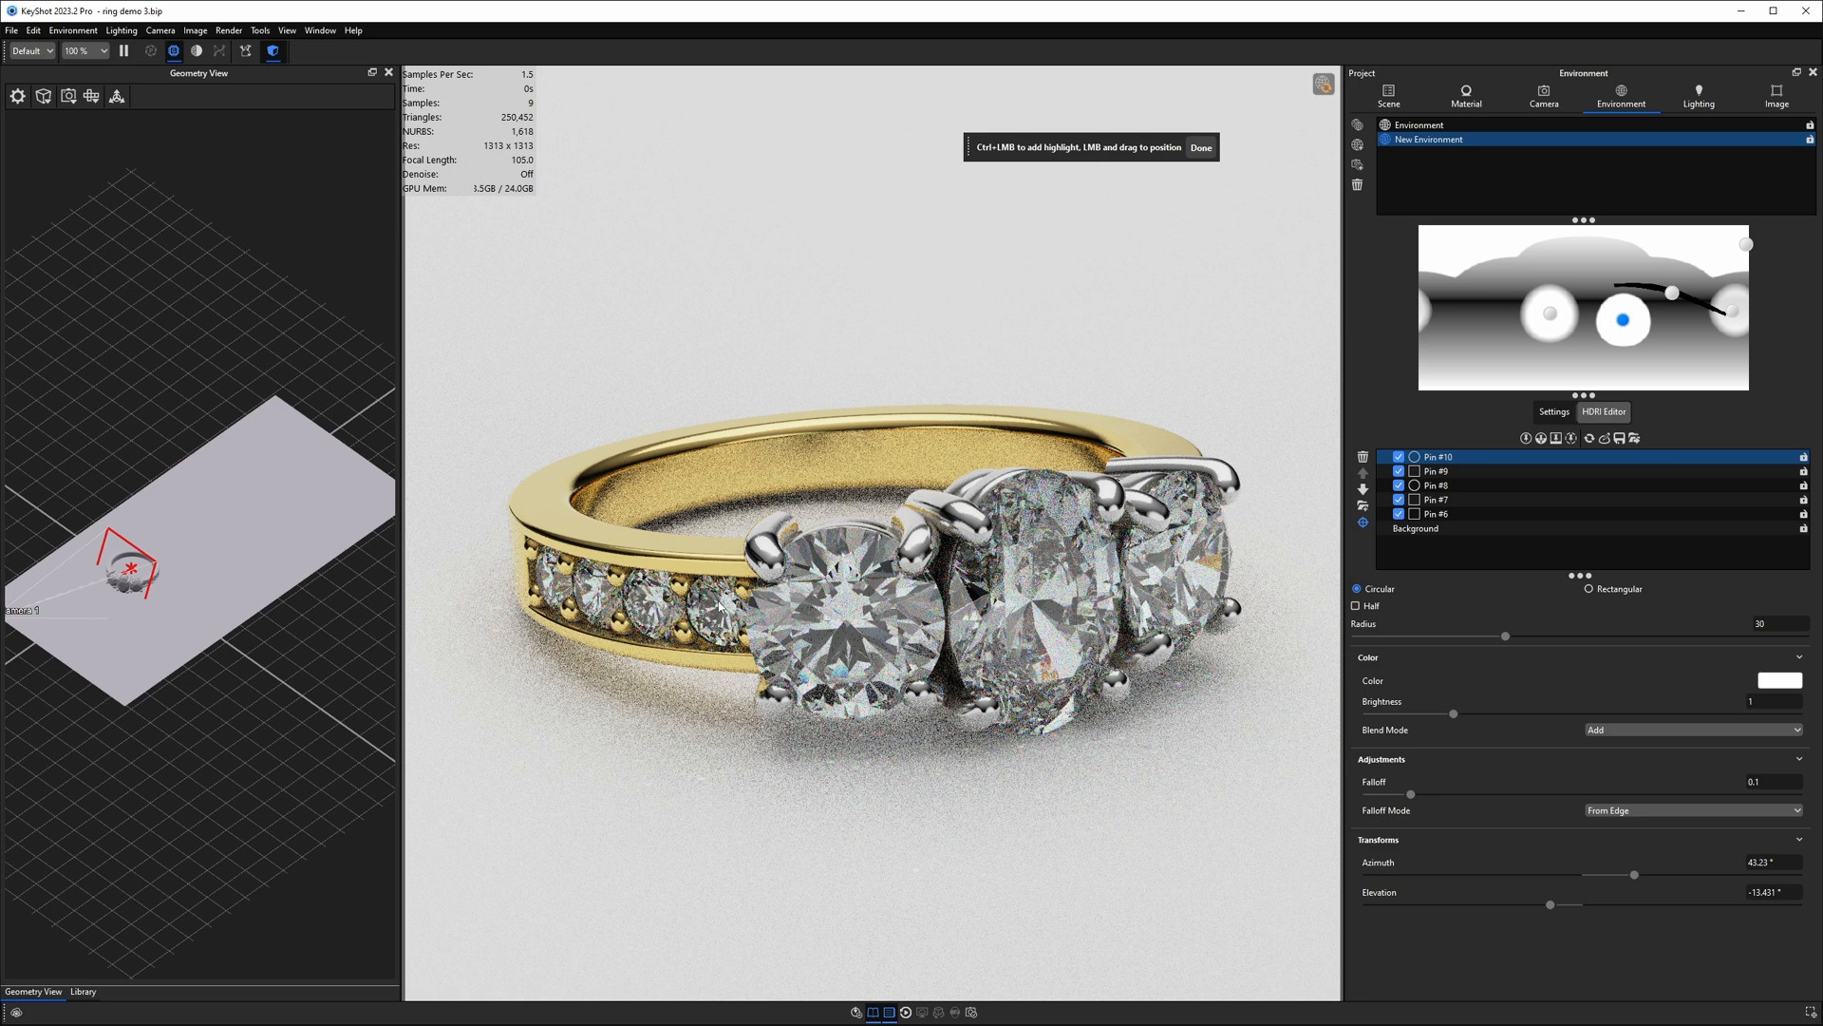
pyautogui.moveTo(241, 580); pyautogui.dragTo(159, 707)
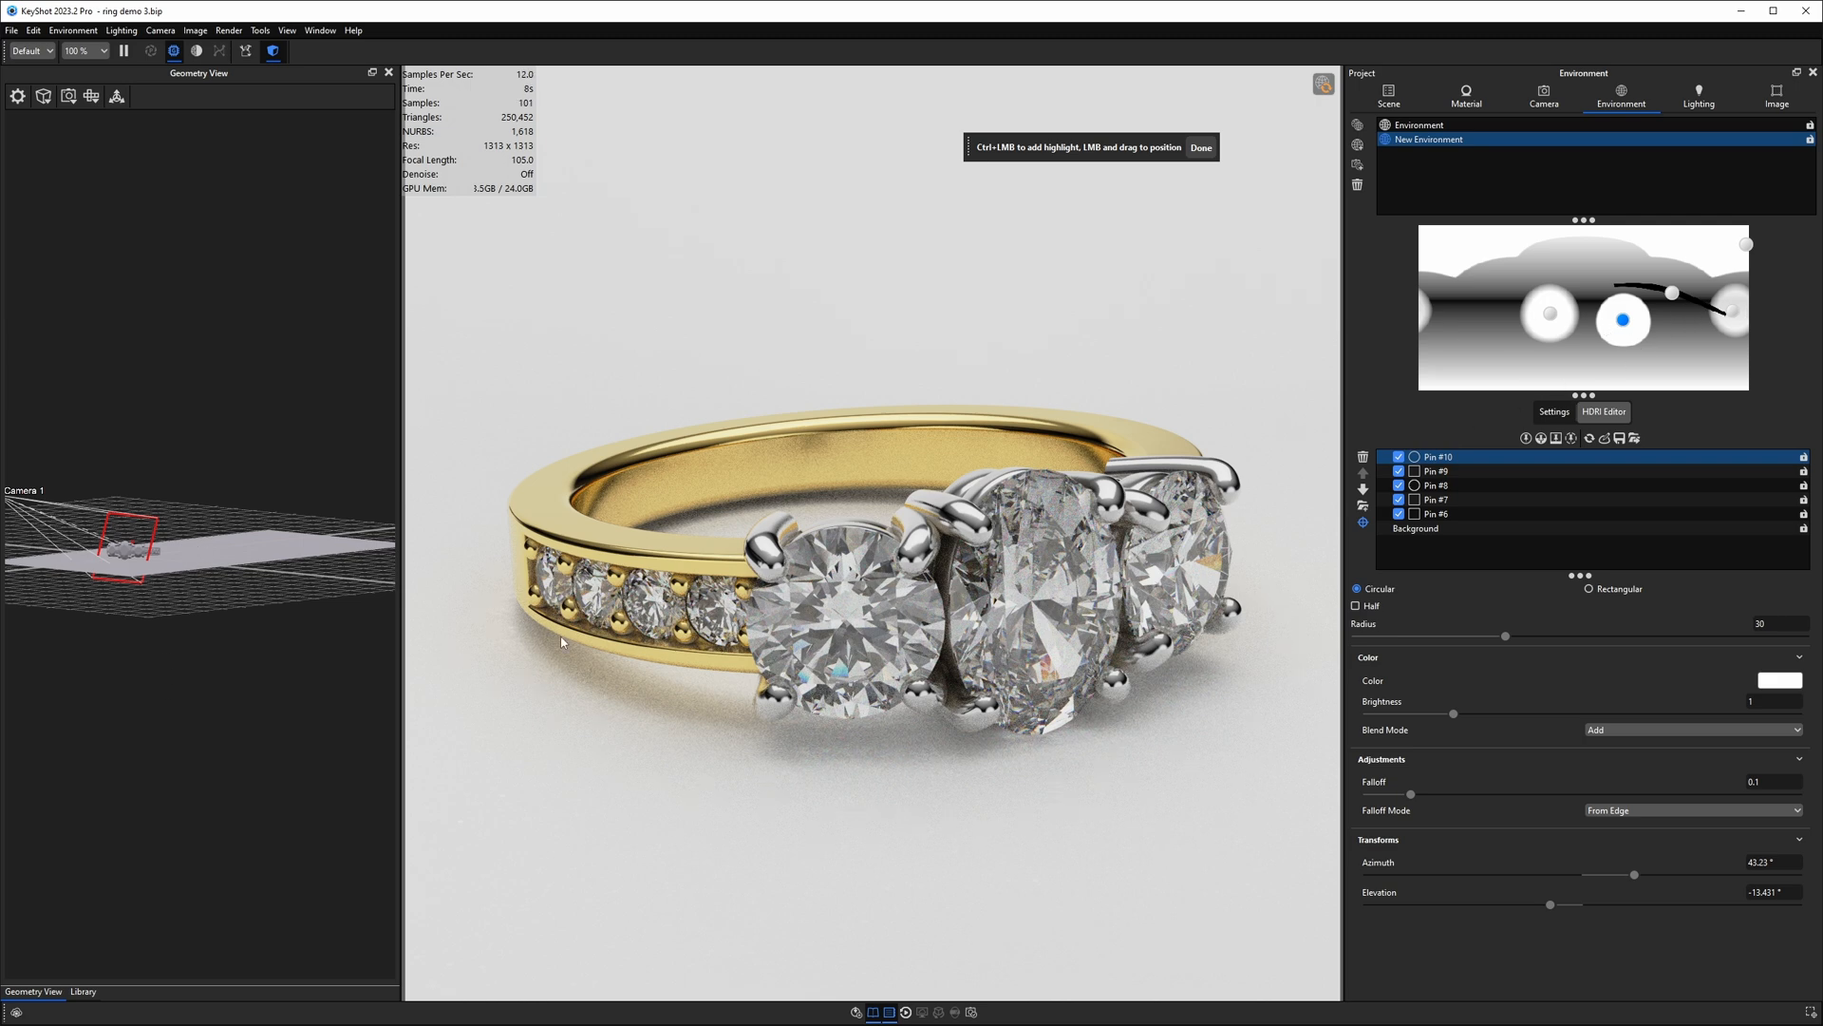
pyautogui.moveTo(211, 544); pyautogui.dragTo(193, 616)
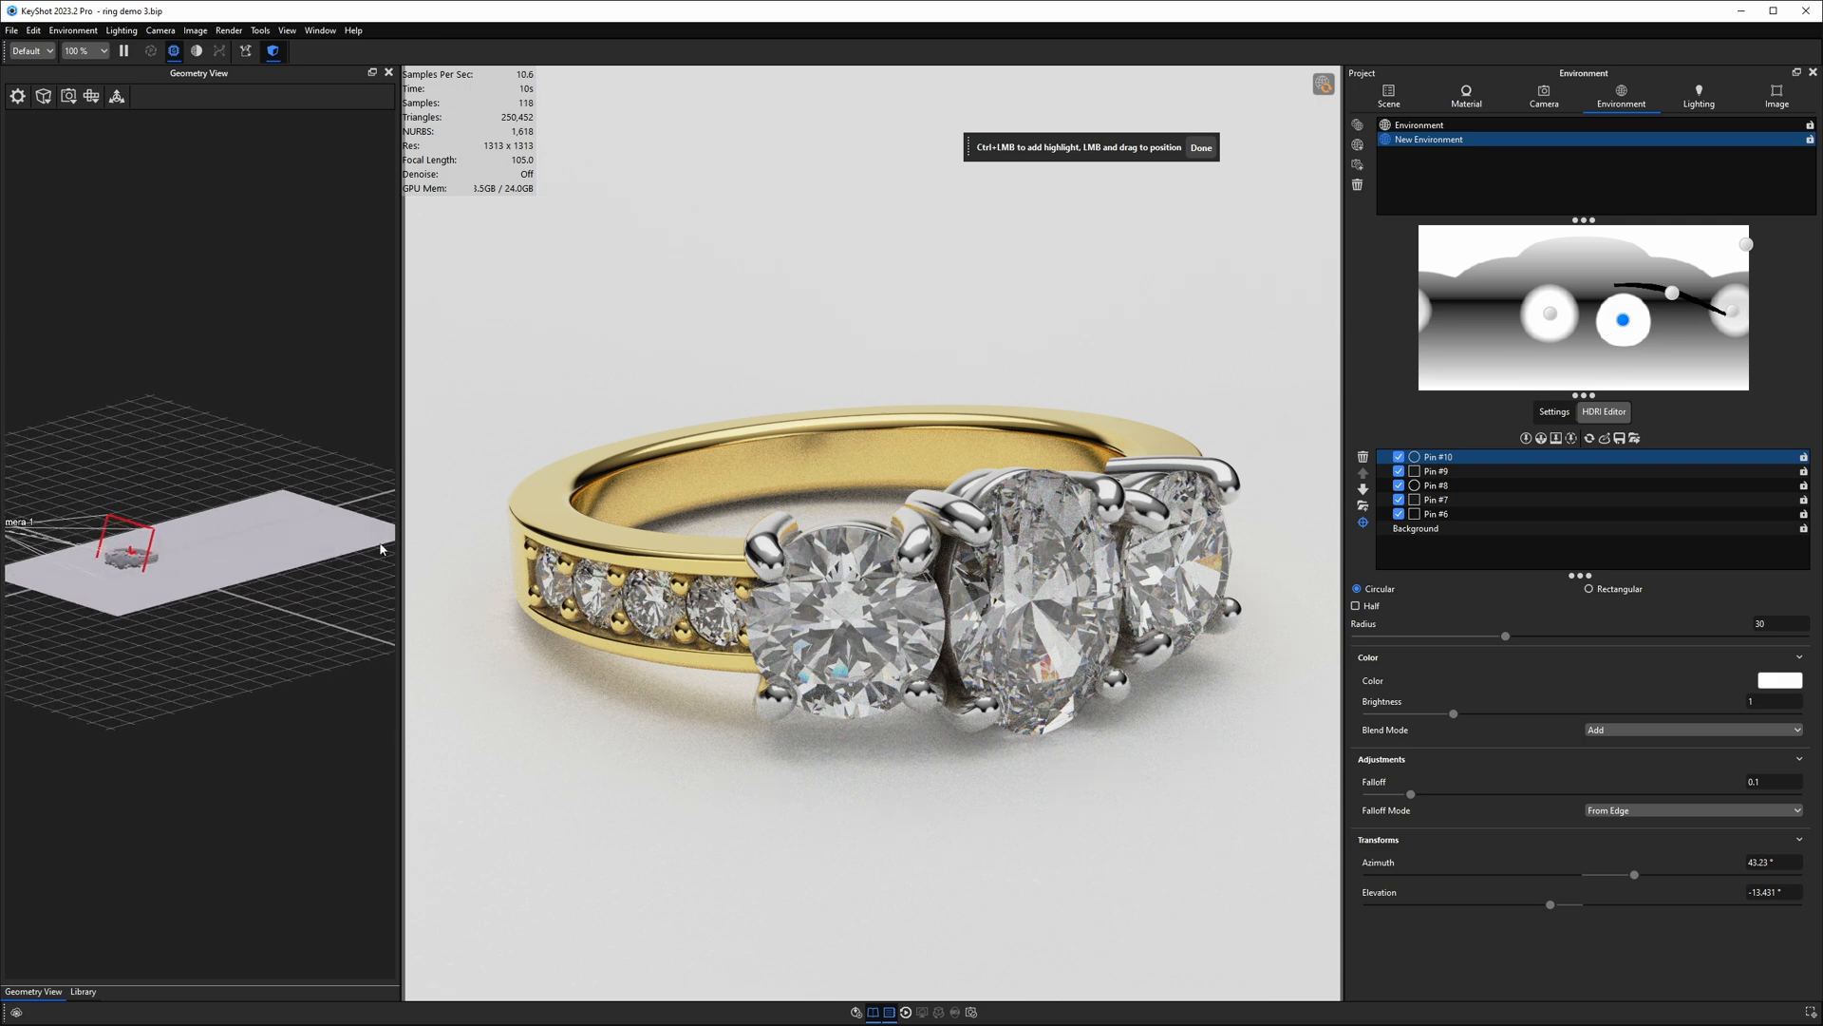
pyautogui.click(1201, 147)
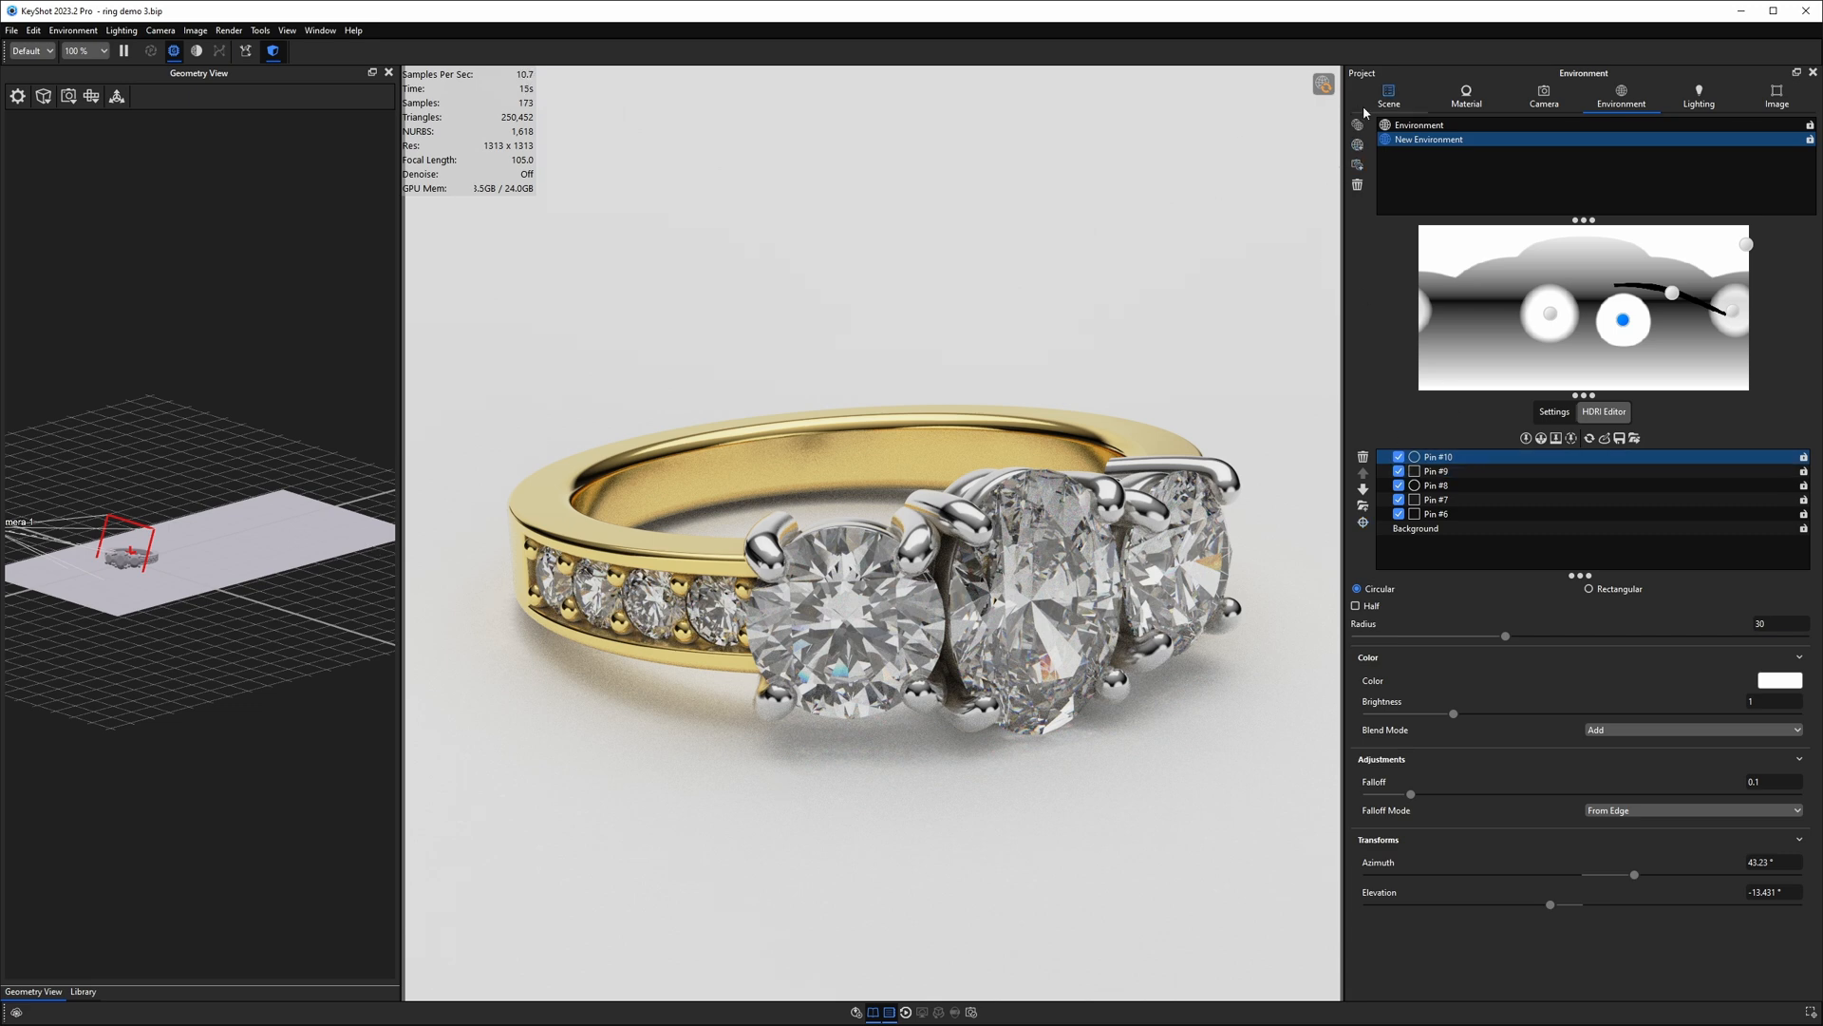
# Step: Compare the render with and without the Ground Plane, leaving the plane hidden
pyautogui.click(1388, 95)
pyautogui.click(1403, 405)
pyautogui.click(1391, 390)
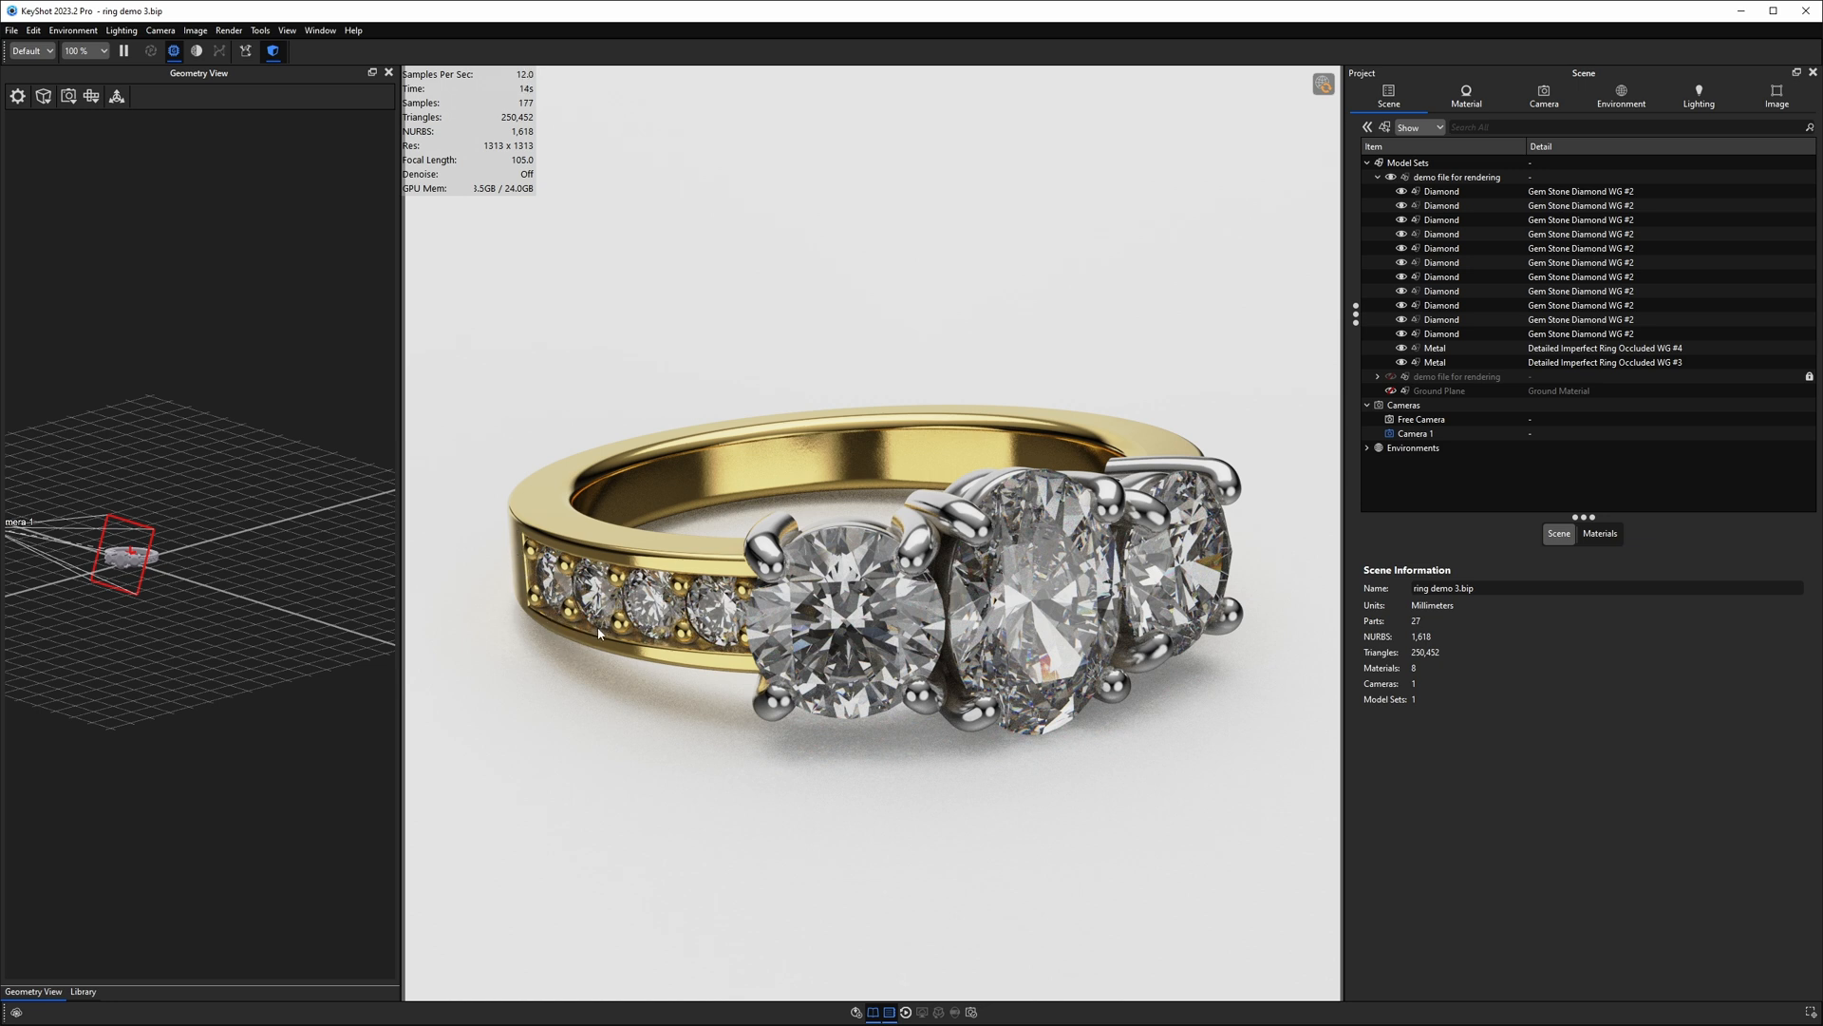
pyautogui.click(1393, 392)
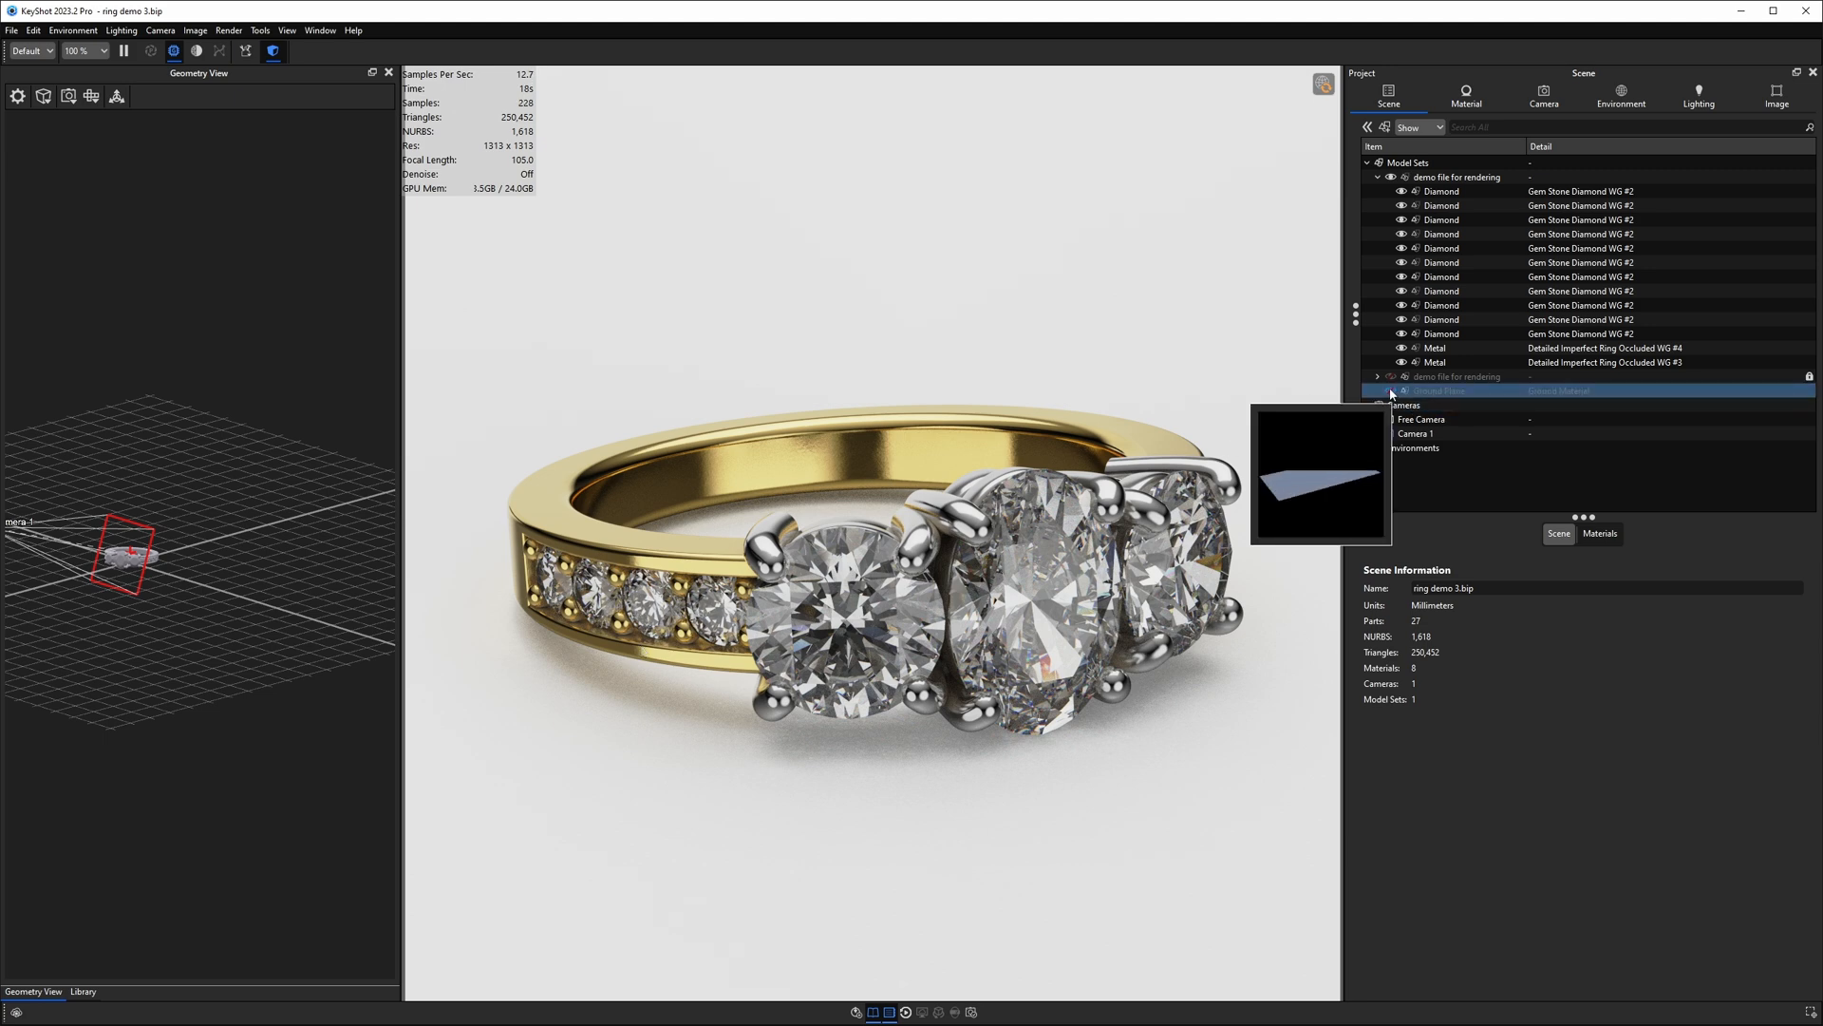
pyautogui.click(1393, 391)
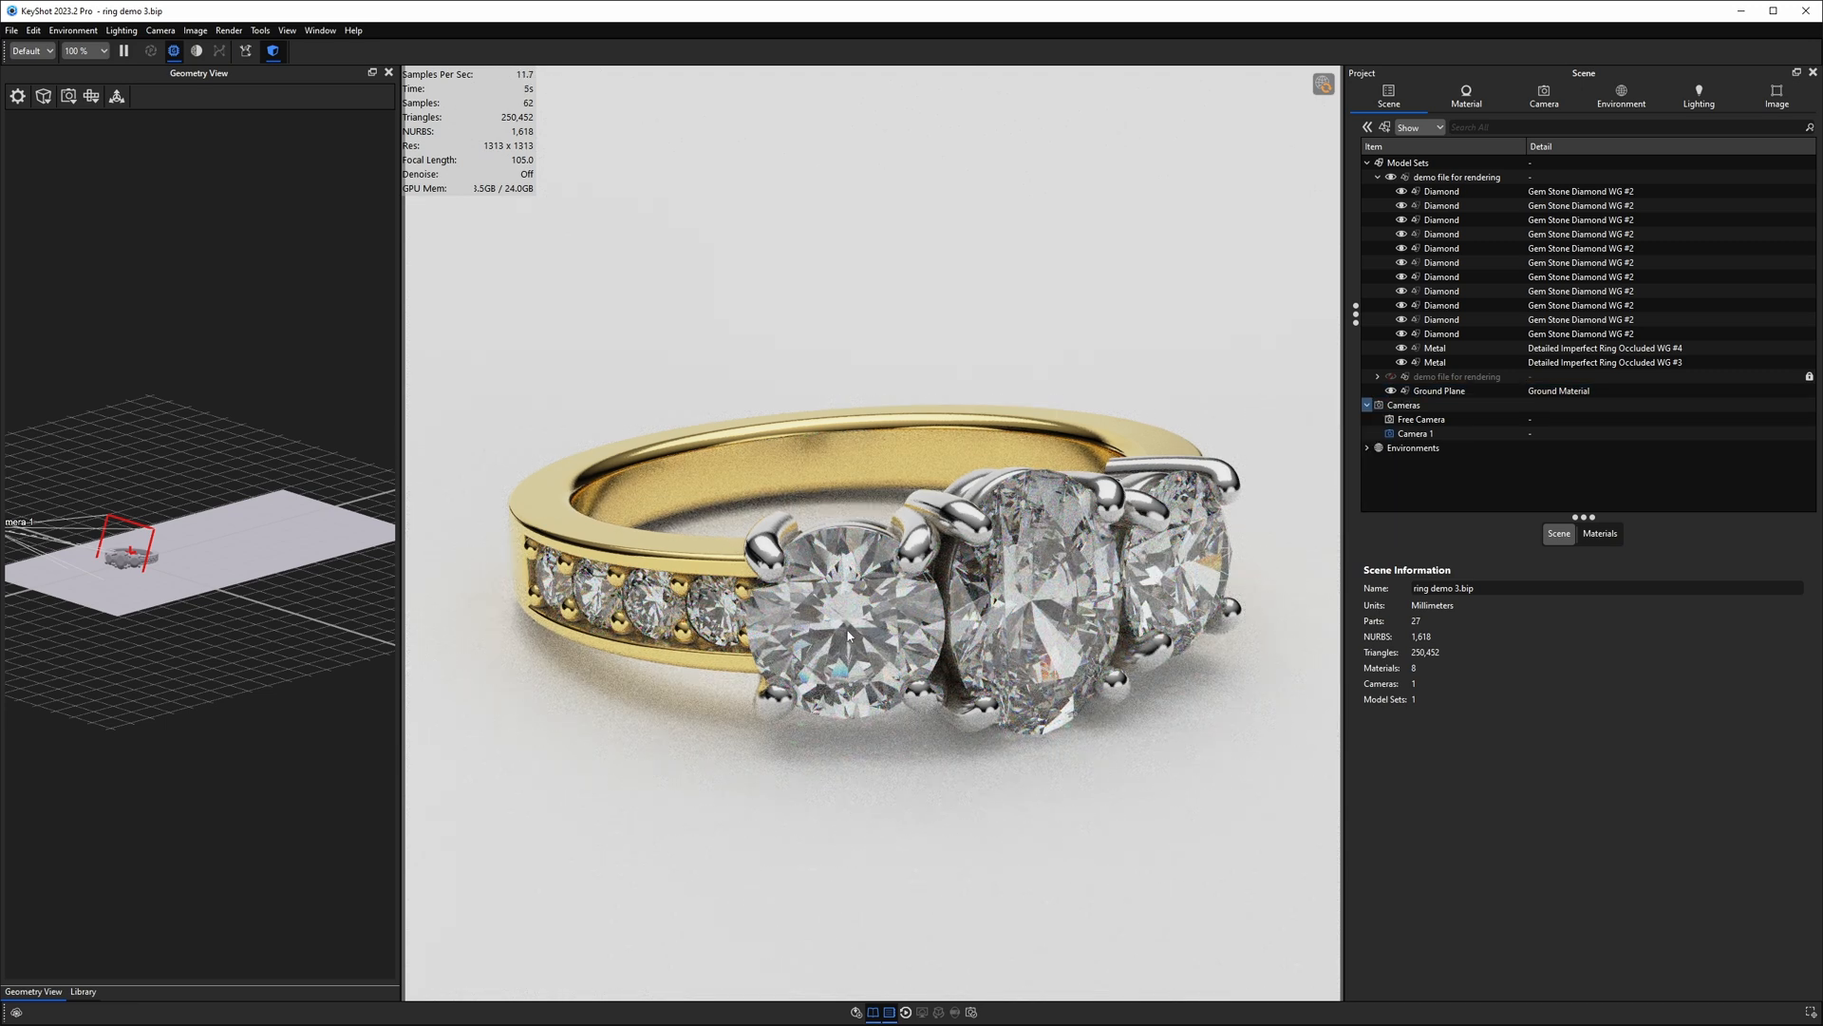
pyautogui.click(1391, 391)
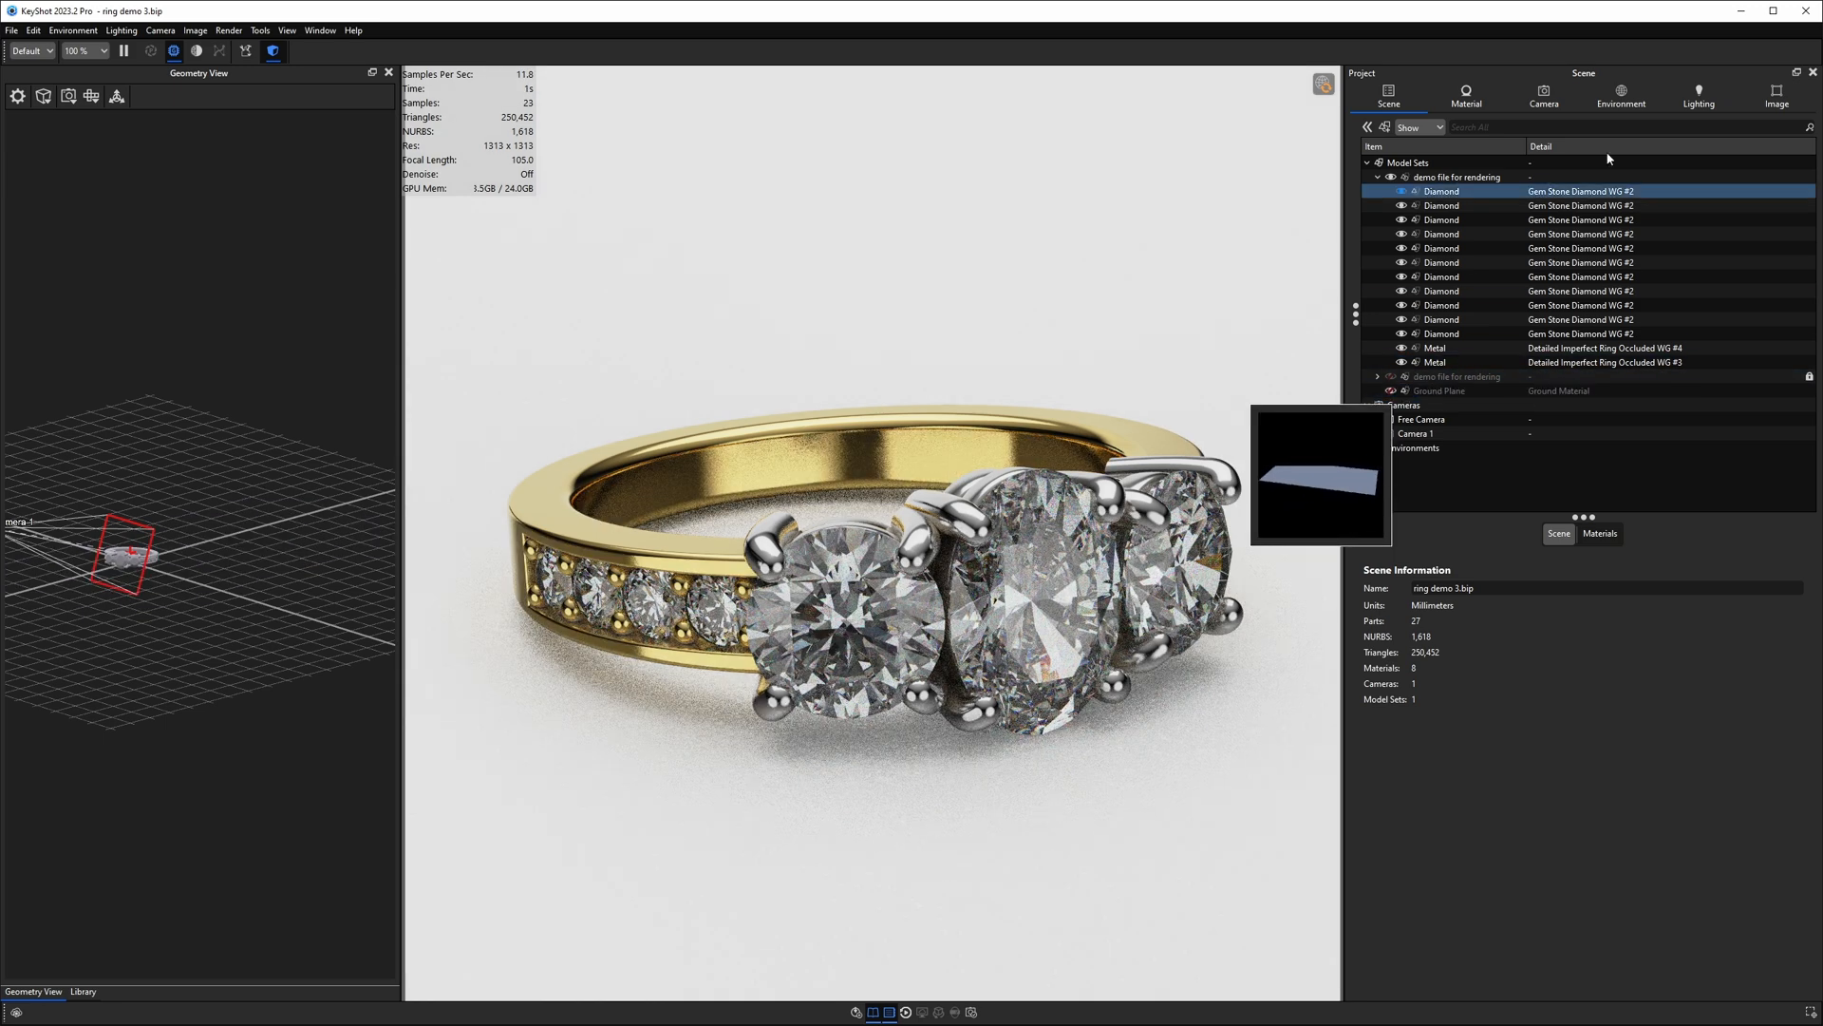
# Step: Move circular Pin #10 beneath the ring to -90° elevation and enlarge its radius to 66.15
pyautogui.click(1641, 107)
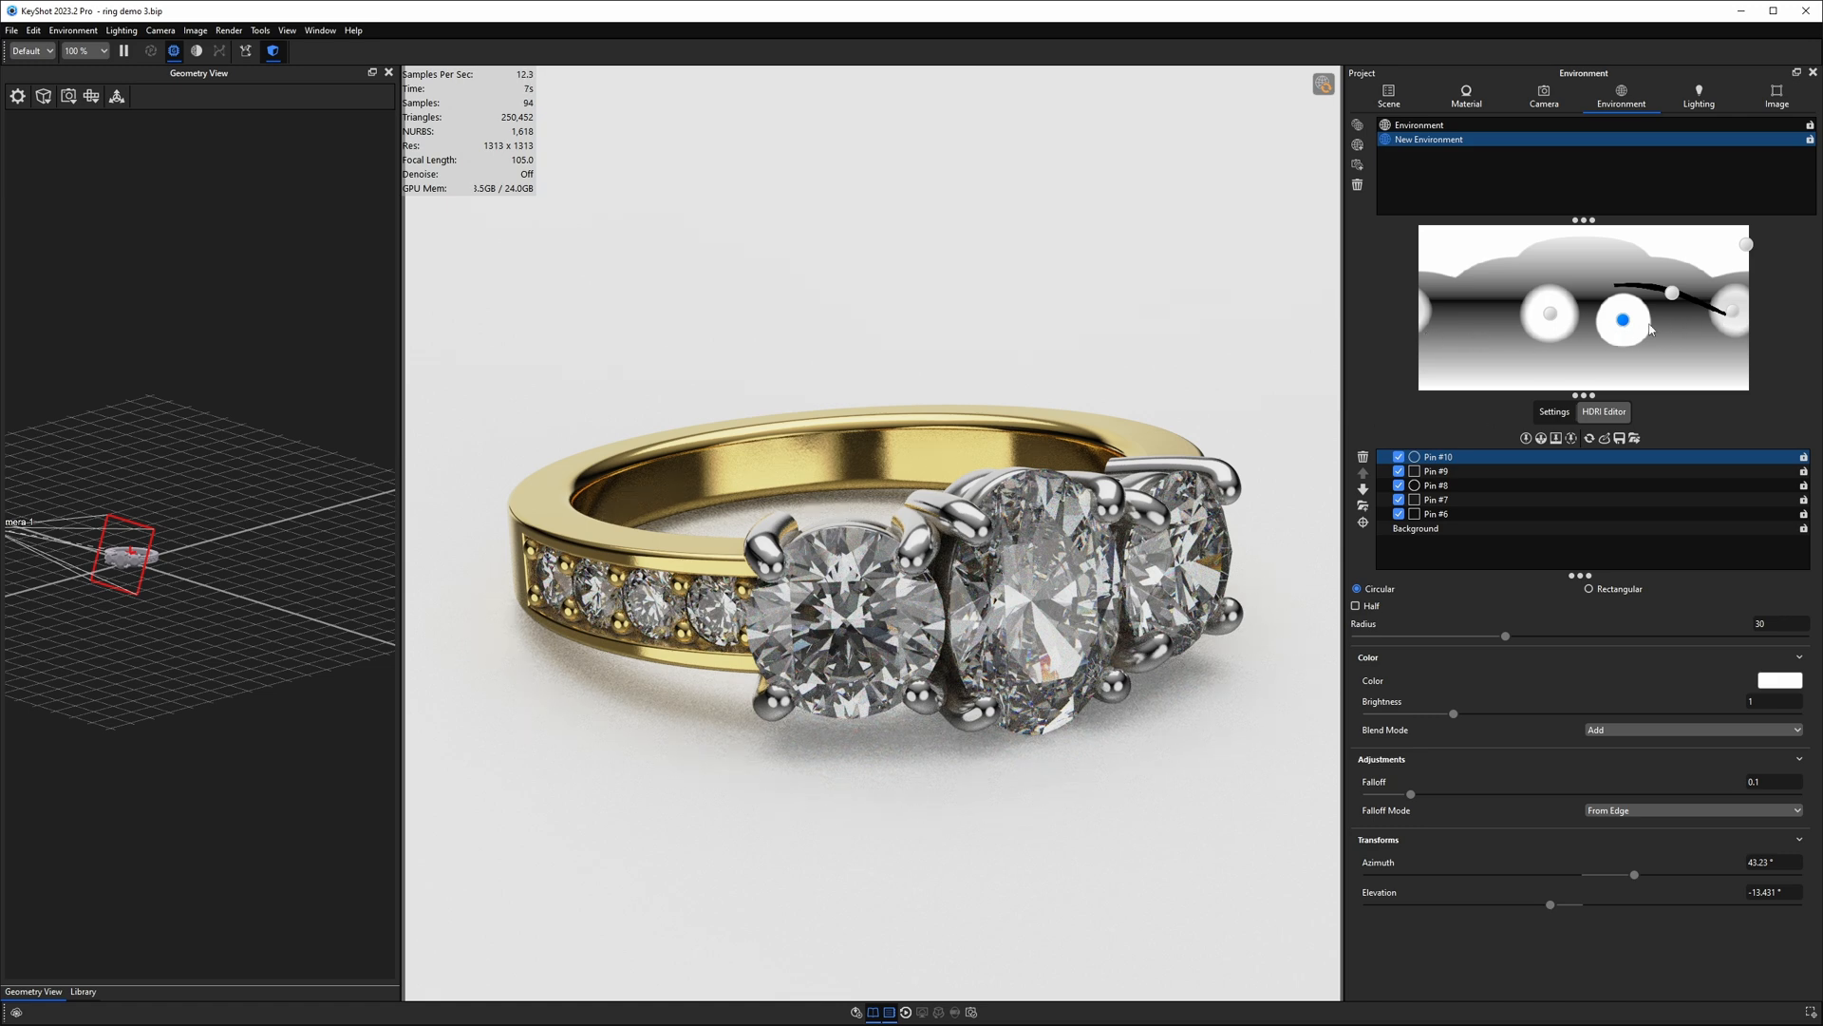
pyautogui.moveTo(1623, 322); pyautogui.dragTo(1582, 391)
pyautogui.moveTo(1534, 637); pyautogui.dragTo(1686, 617)
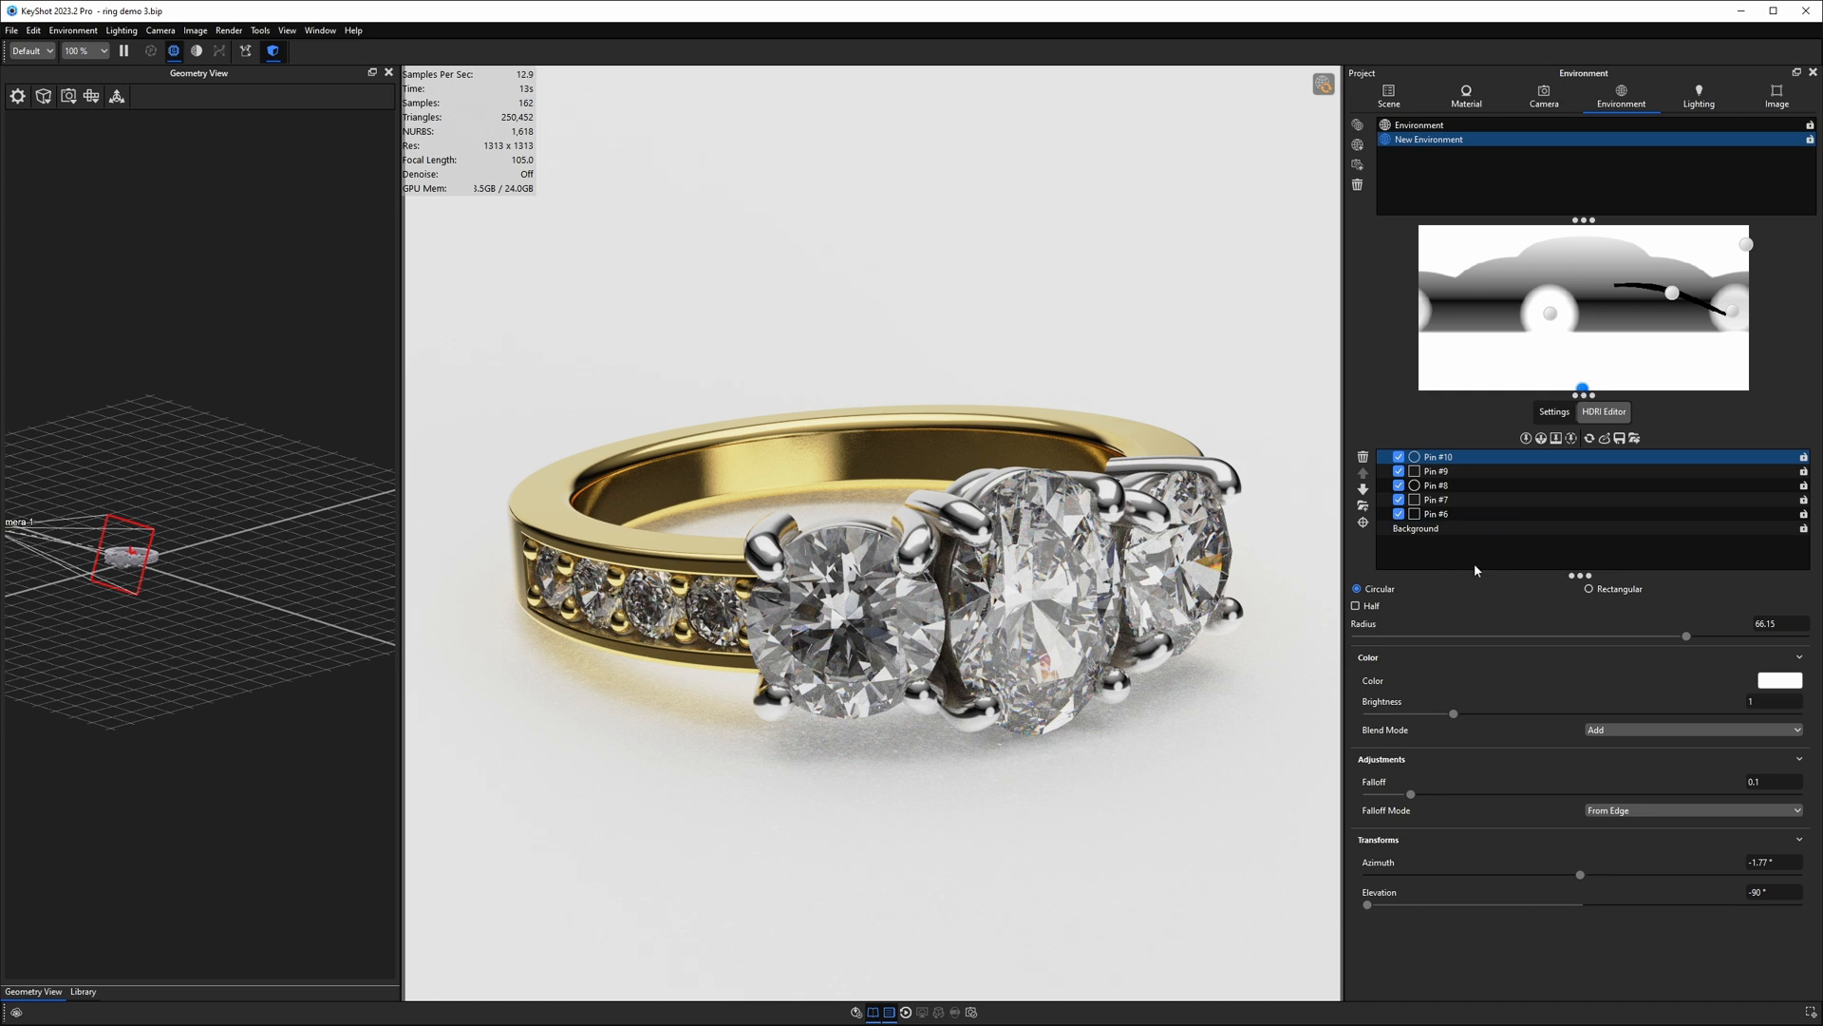
# Step: Reduce circular Pin #10's radius to 22.88 and reposition it to about 39° azimuth and -20° elevation
pyautogui.keyDown('ctrl'); pyautogui.click(1584, 514); pyautogui.keyUp('ctrl')
pyautogui.moveTo(1686, 635); pyautogui.dragTo(1471, 637)
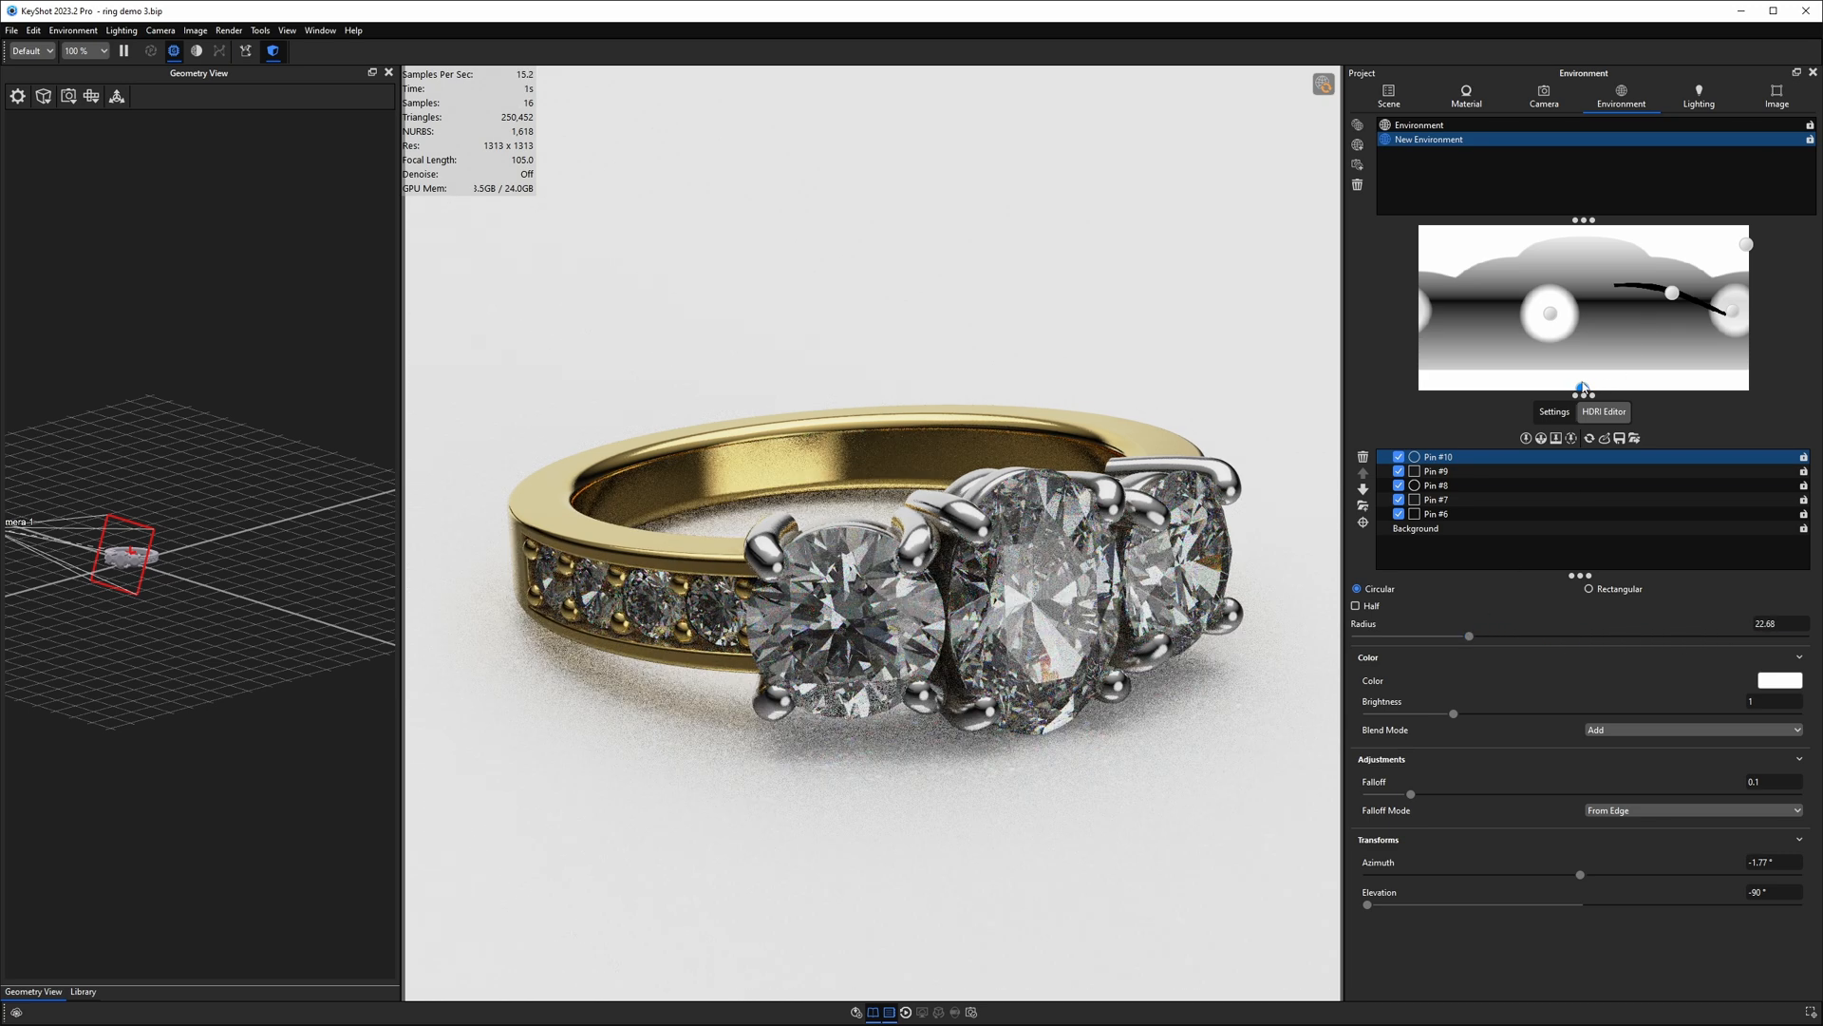
pyautogui.click(1618, 332)
pyautogui.moveTo(1582, 385); pyautogui.dragTo(1620, 339)
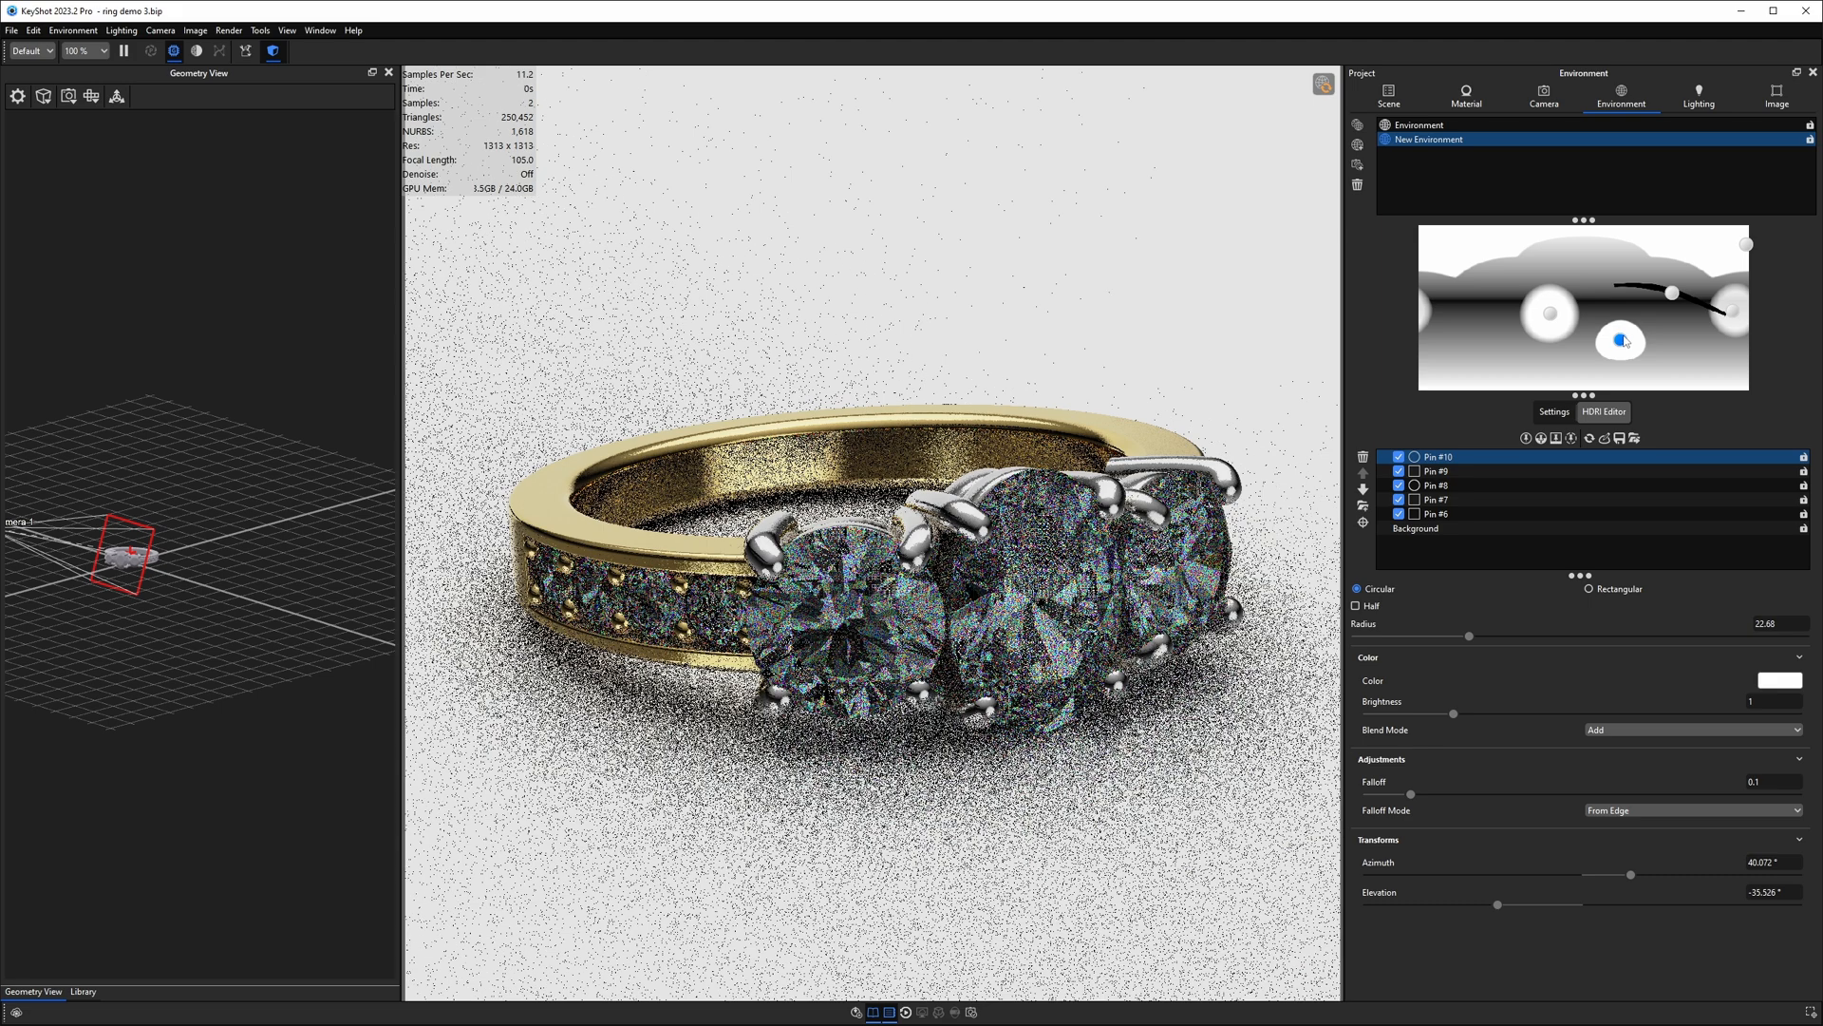
# Step: Show the Ground Plane in the scene
pyautogui.click(1390, 97)
pyautogui.click(1513, 419)
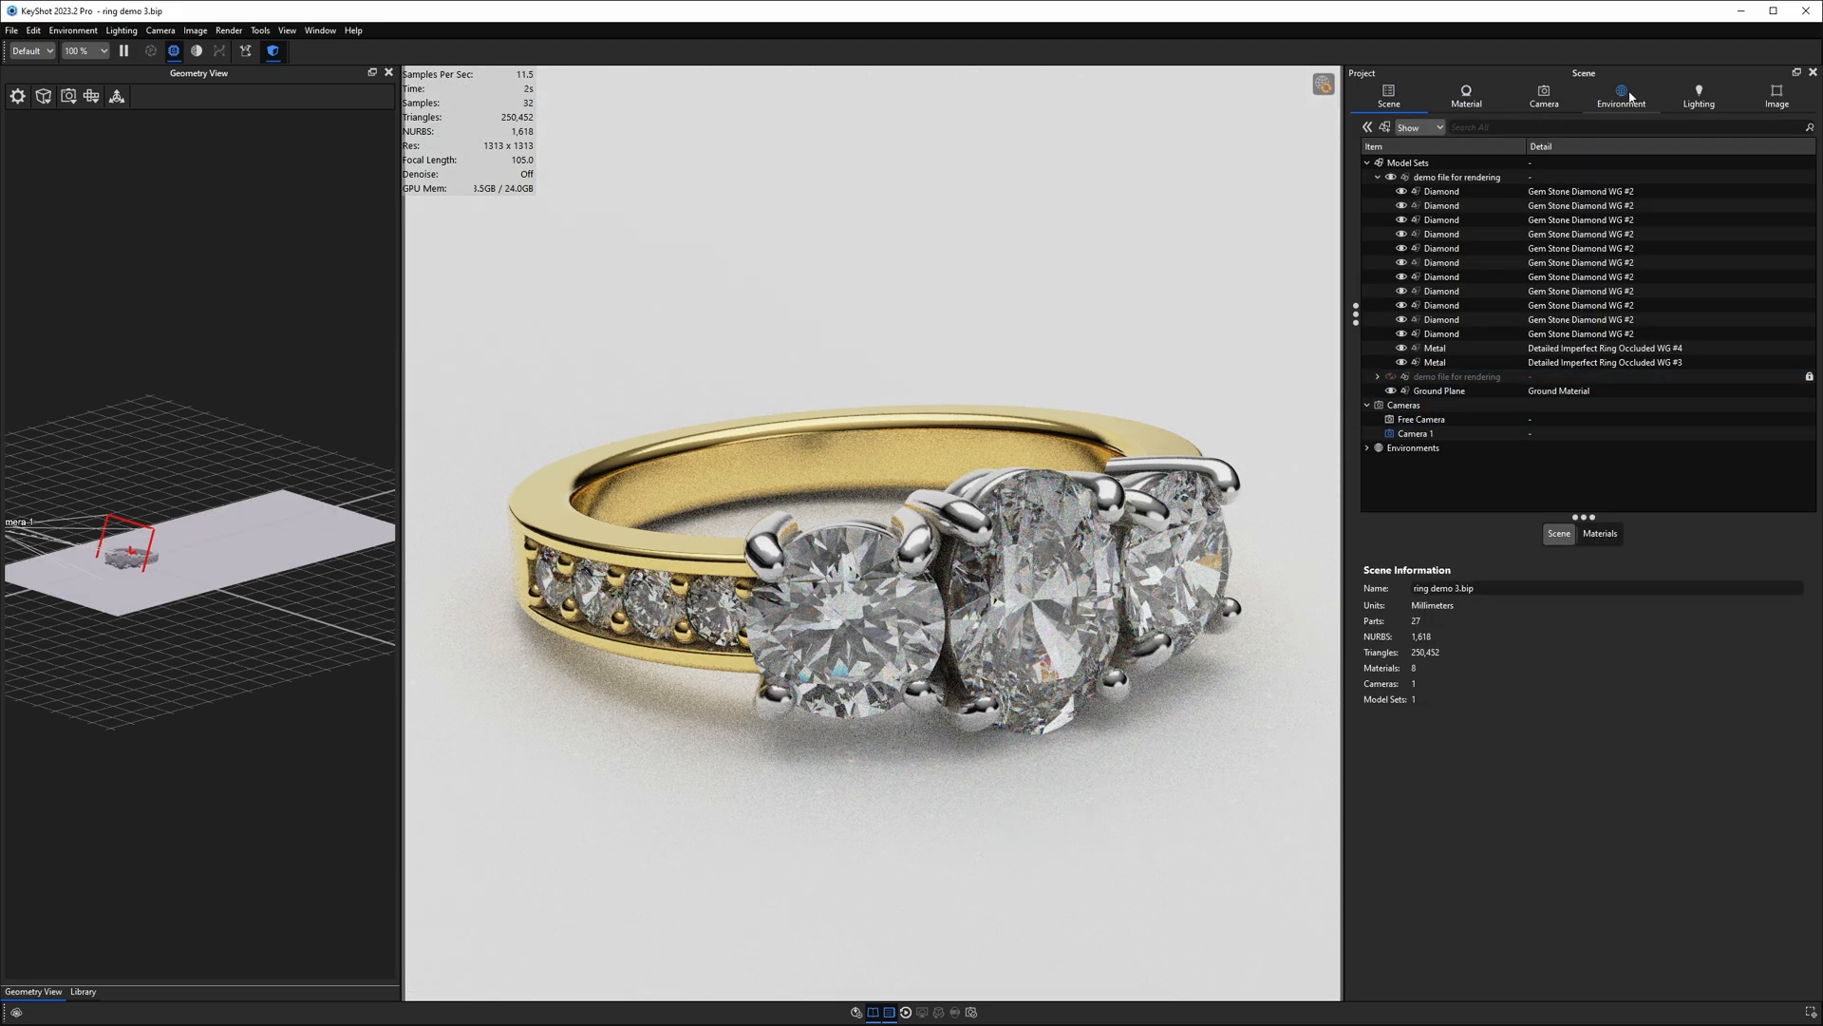
# Step: Use highlight placement on the side stones to position Pin #10 at about 69° azimuth and -16° elevation
pyautogui.click(1622, 96)
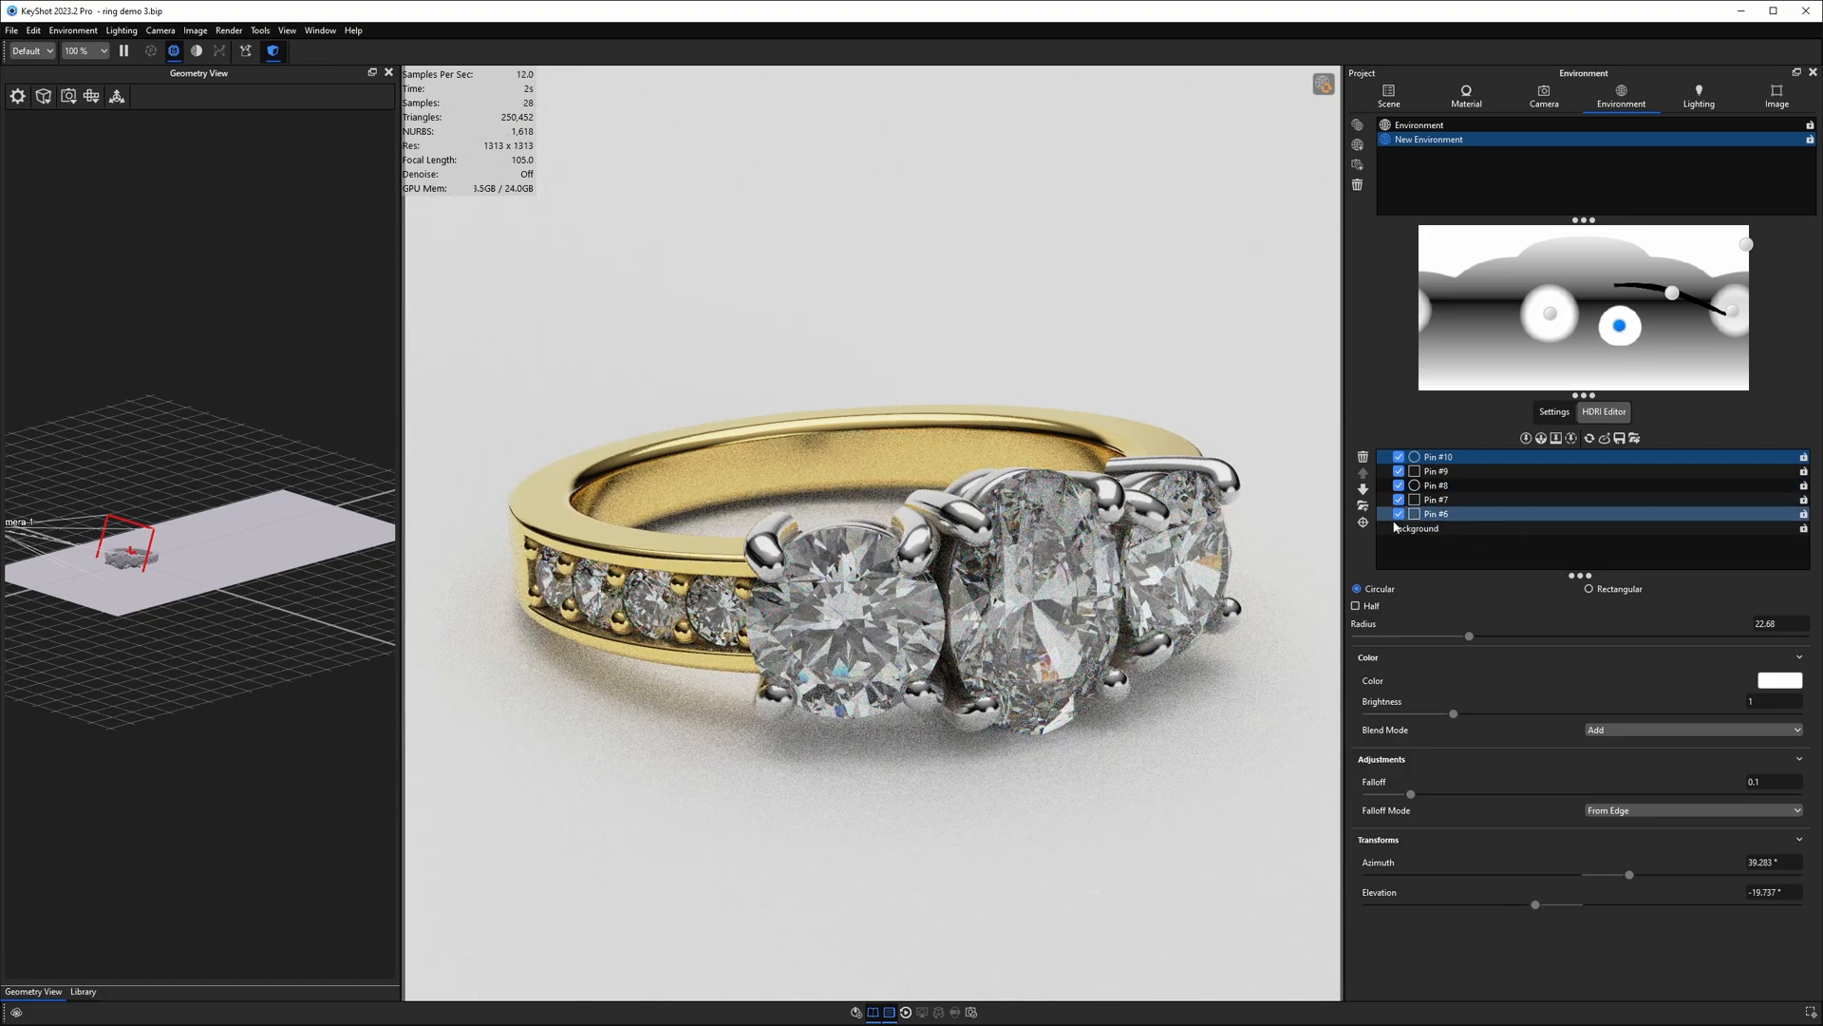
pyautogui.click(1363, 523)
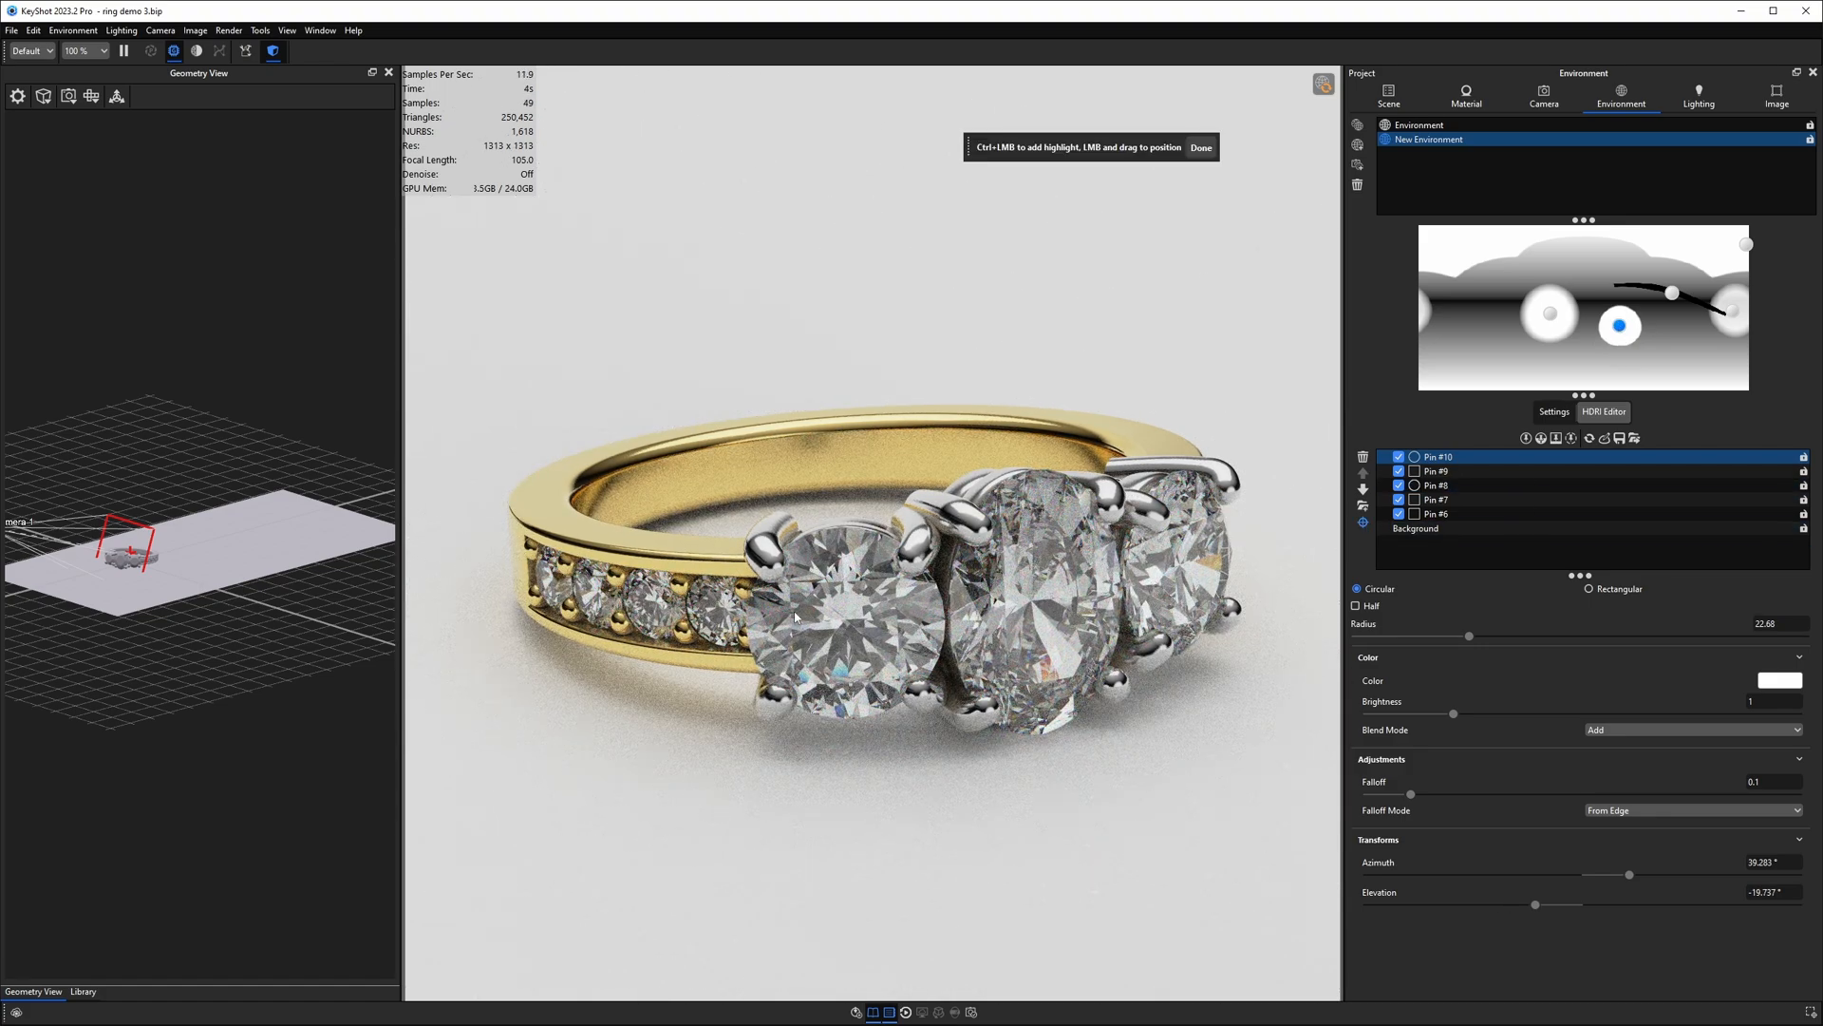
pyautogui.click(710, 610)
pyautogui.click(843, 646)
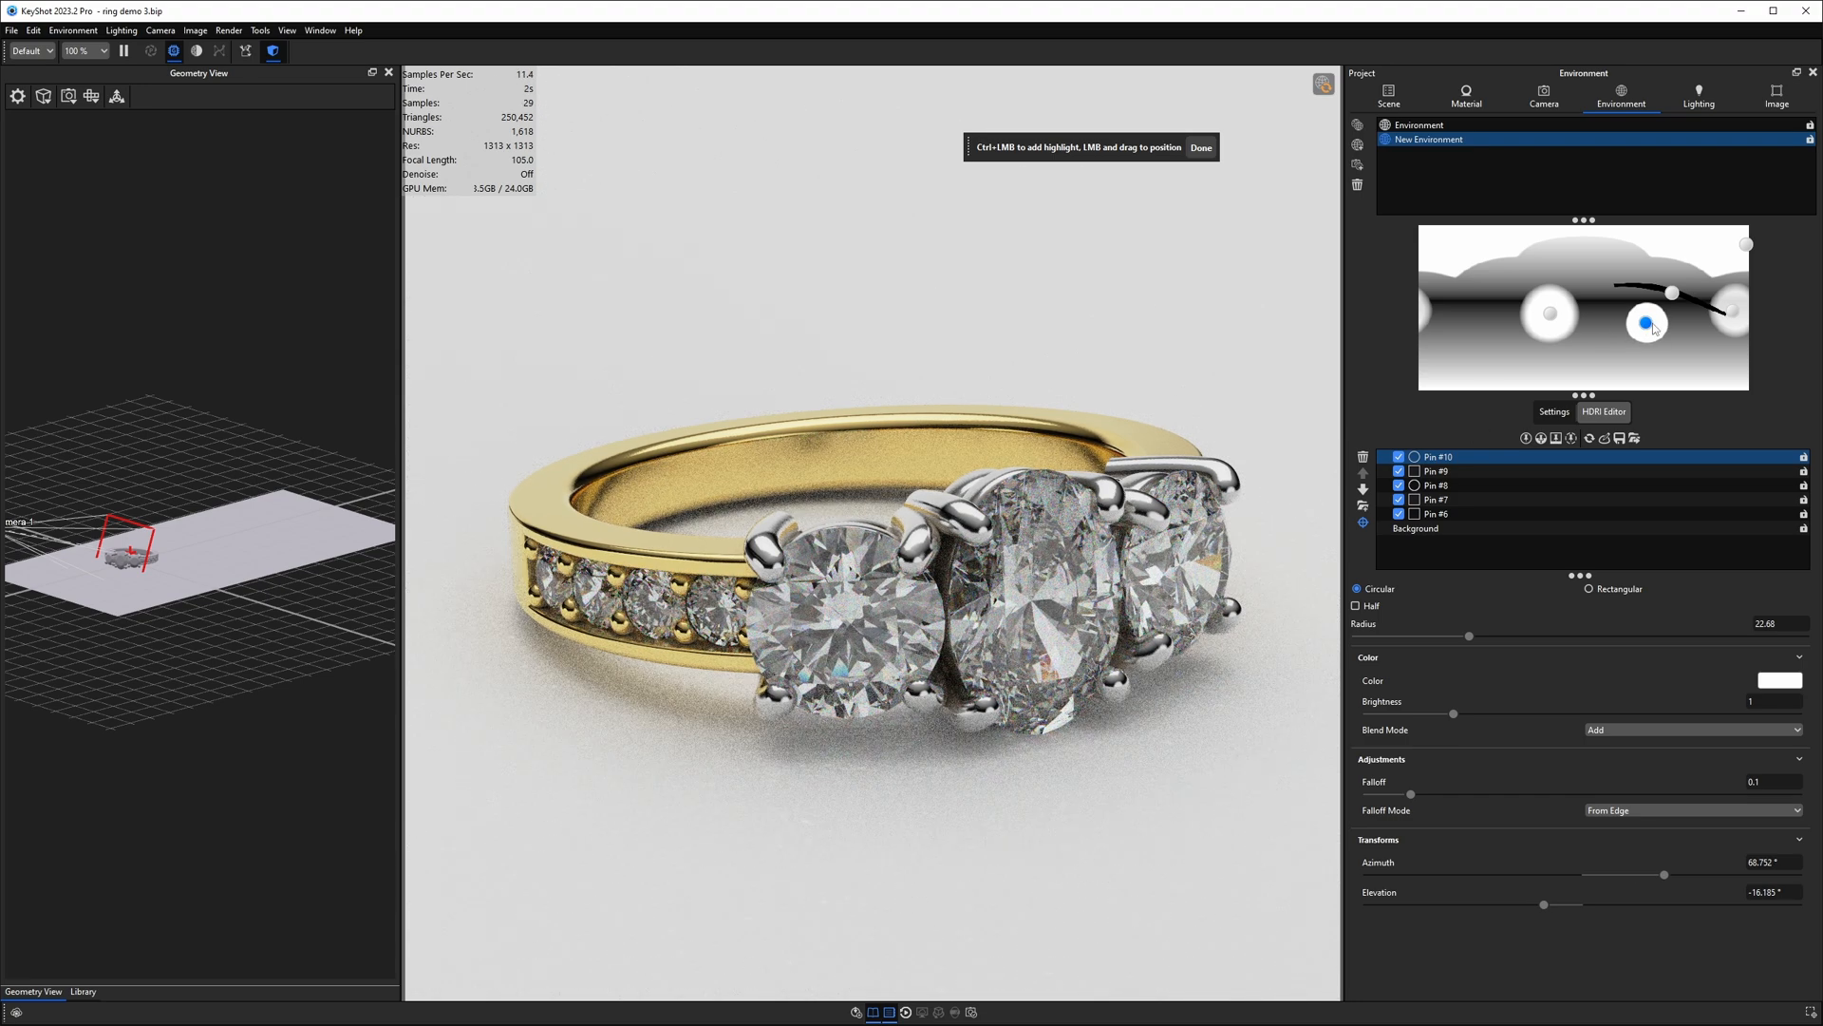
# Step: Isolate Pin #10 by turning off Pins #6 to #9, and raise its brightness to 2.32
pyautogui.click(1398, 513)
pyautogui.click(1398, 499)
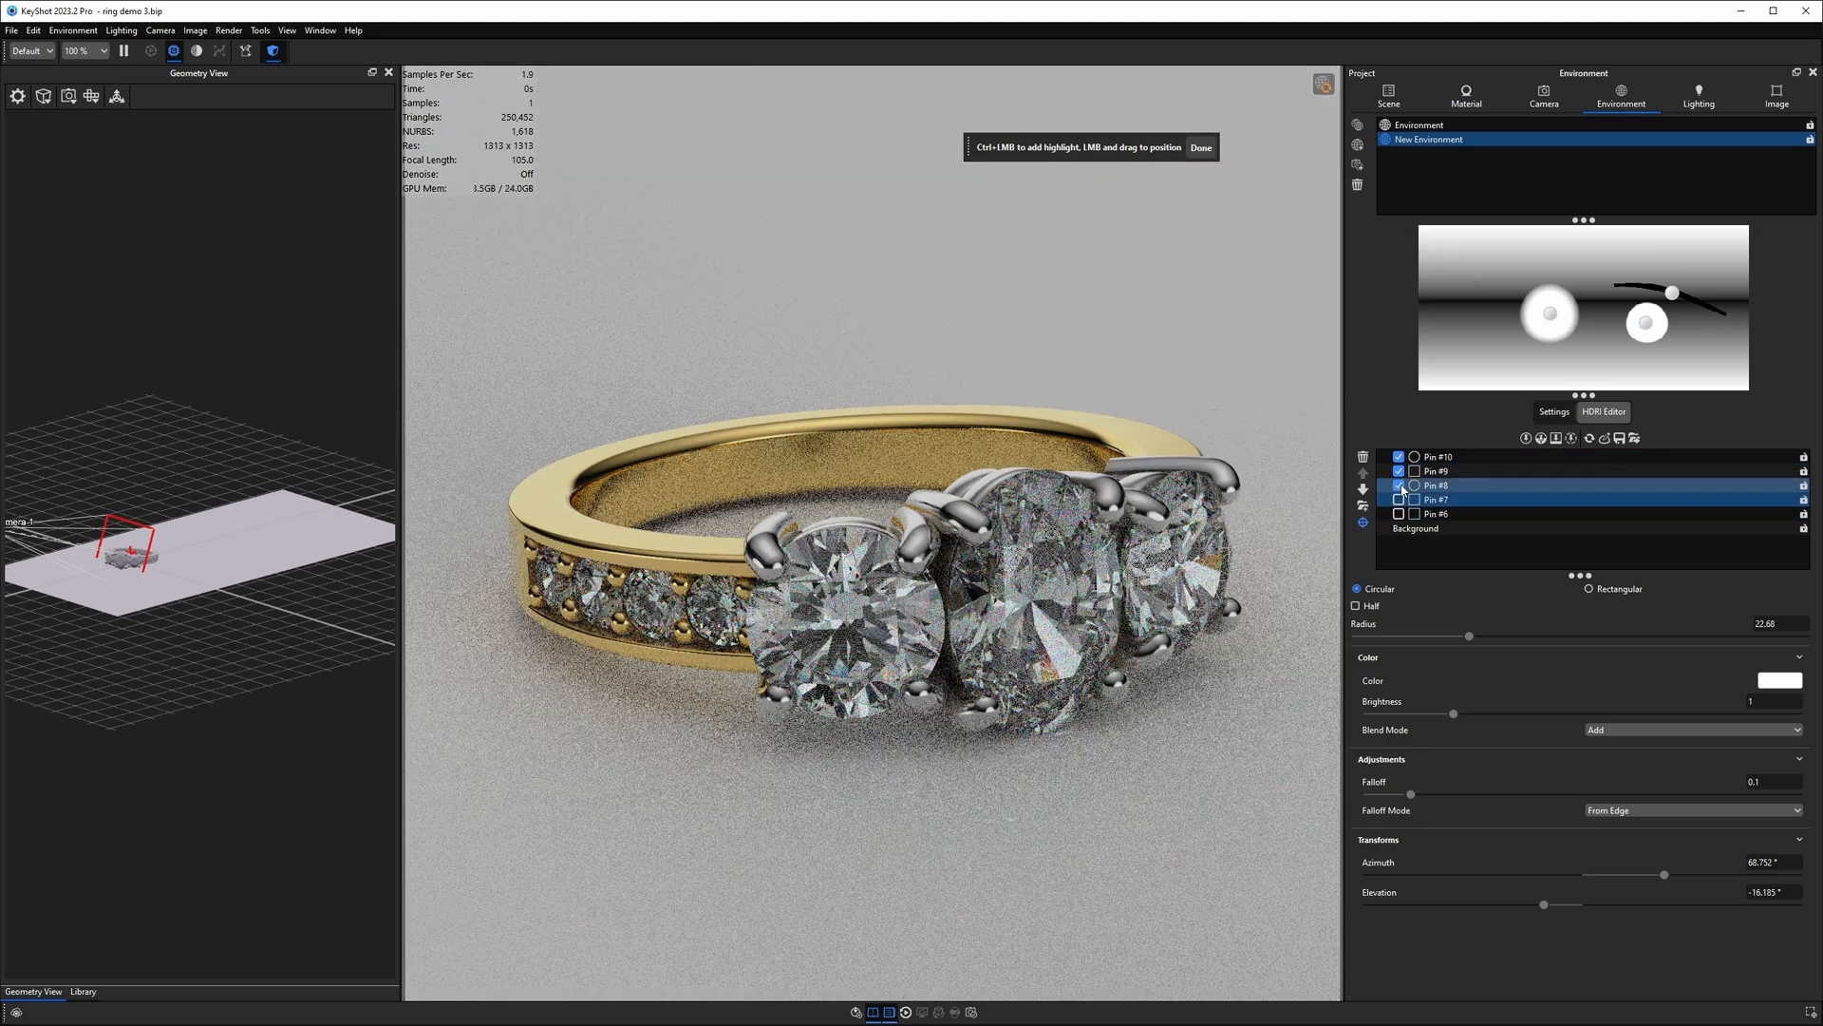
pyautogui.click(1398, 485)
pyautogui.click(1398, 471)
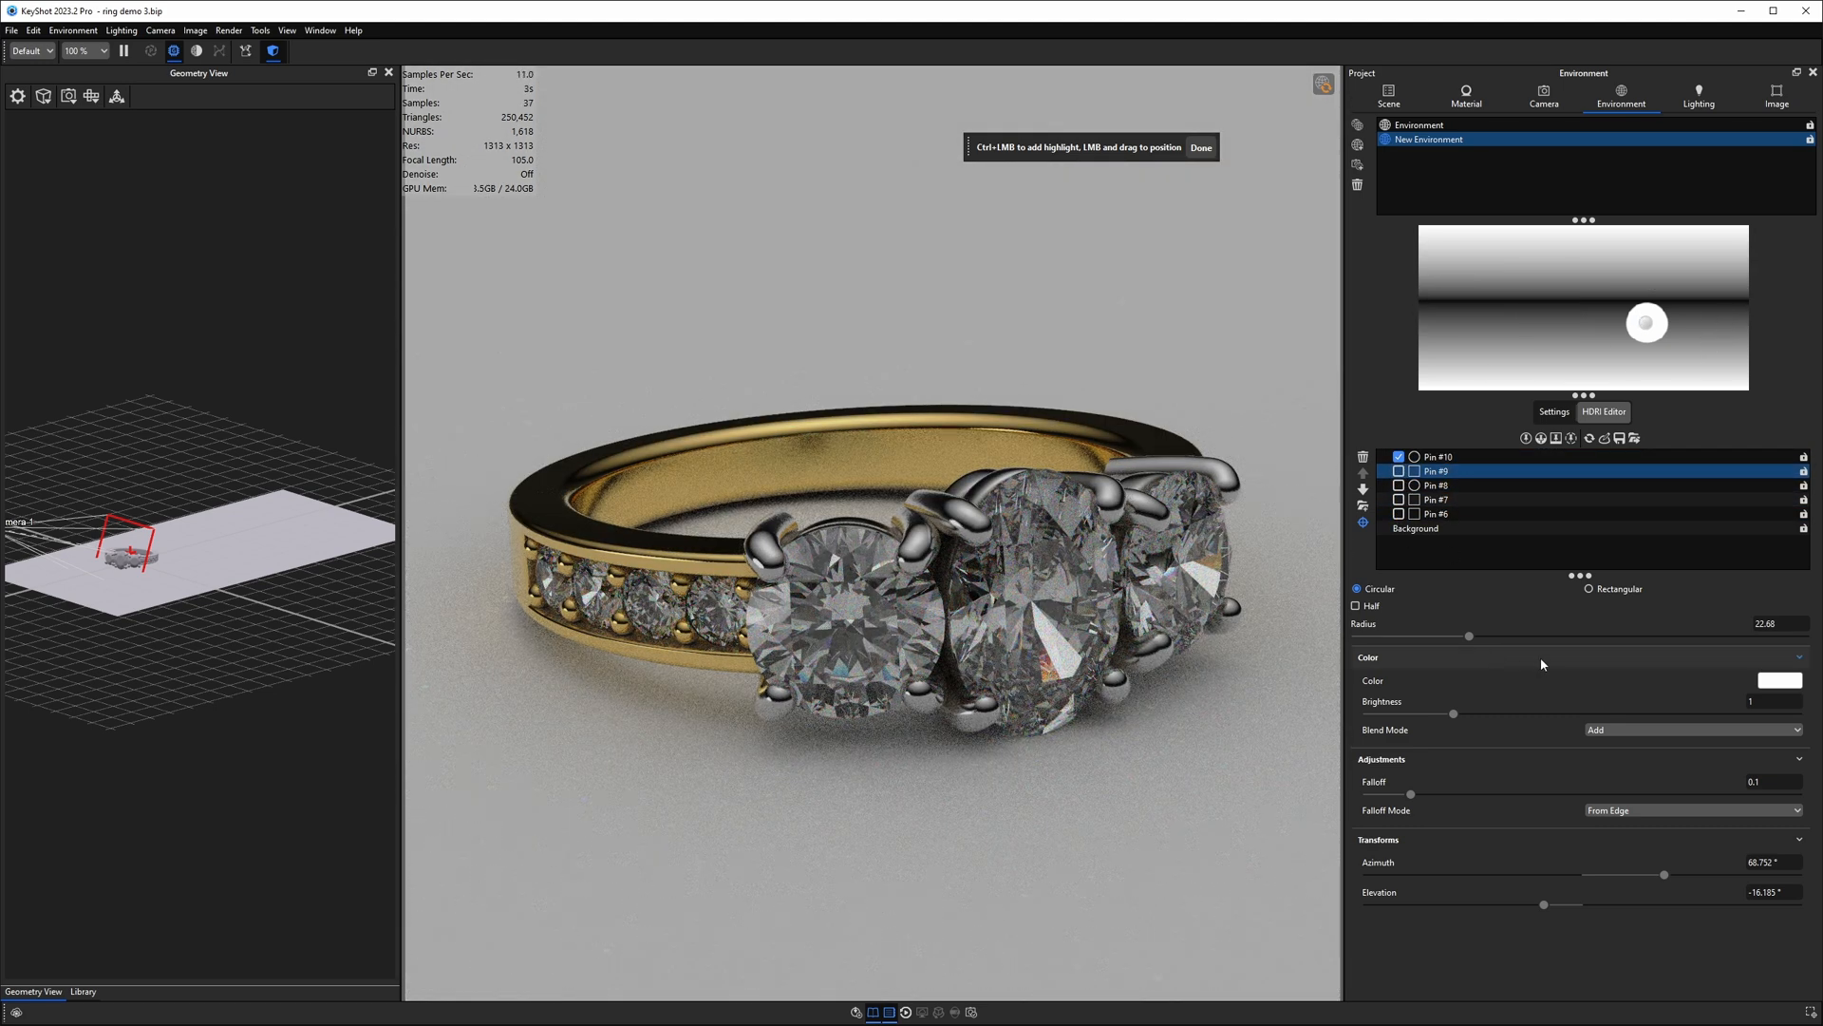
pyautogui.moveTo(1453, 713); pyautogui.dragTo(1567, 713)
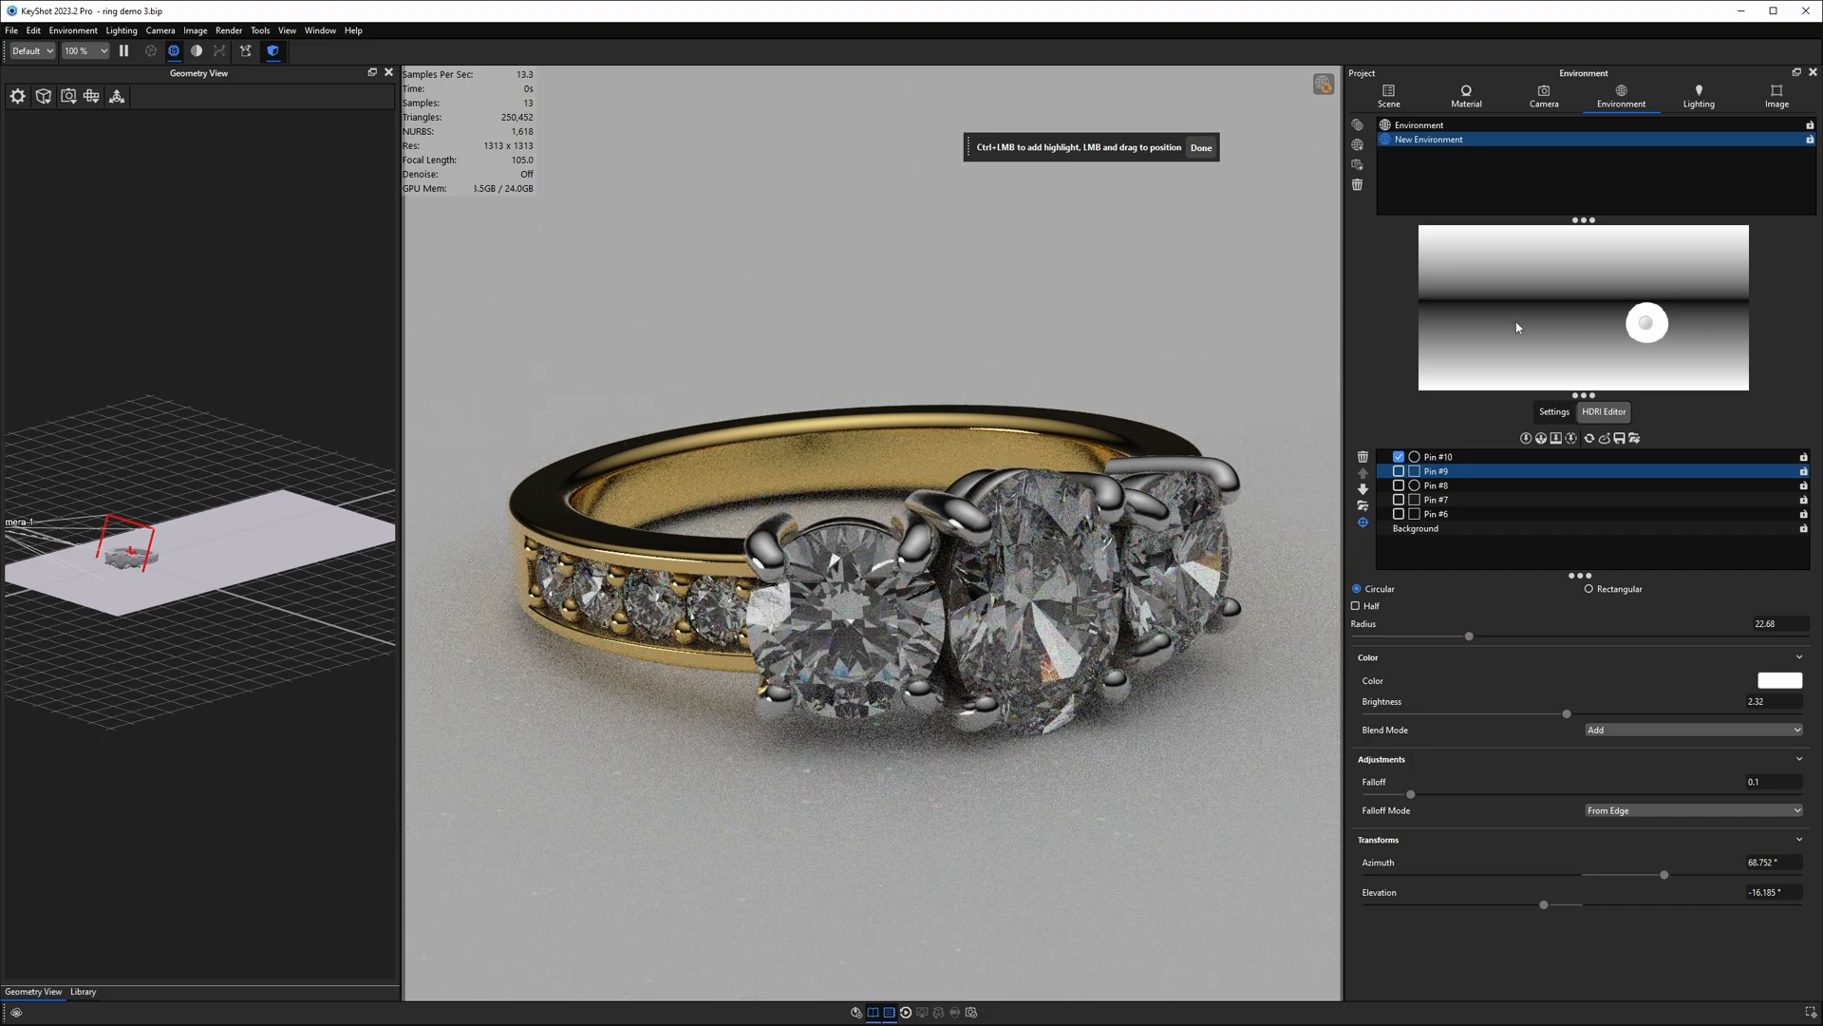
# Step: Move Pin #10 to about 37° azimuth and 14° elevation and set its brightness to 1.5
pyautogui.moveTo(1649, 327)
pyautogui.mouseDown()
pyautogui.moveTo(1663, 307)
pyautogui.moveTo(1672, 349)
pyautogui.moveTo(1679, 319)
pyautogui.moveTo(1627, 309)
pyautogui.mouseUp()
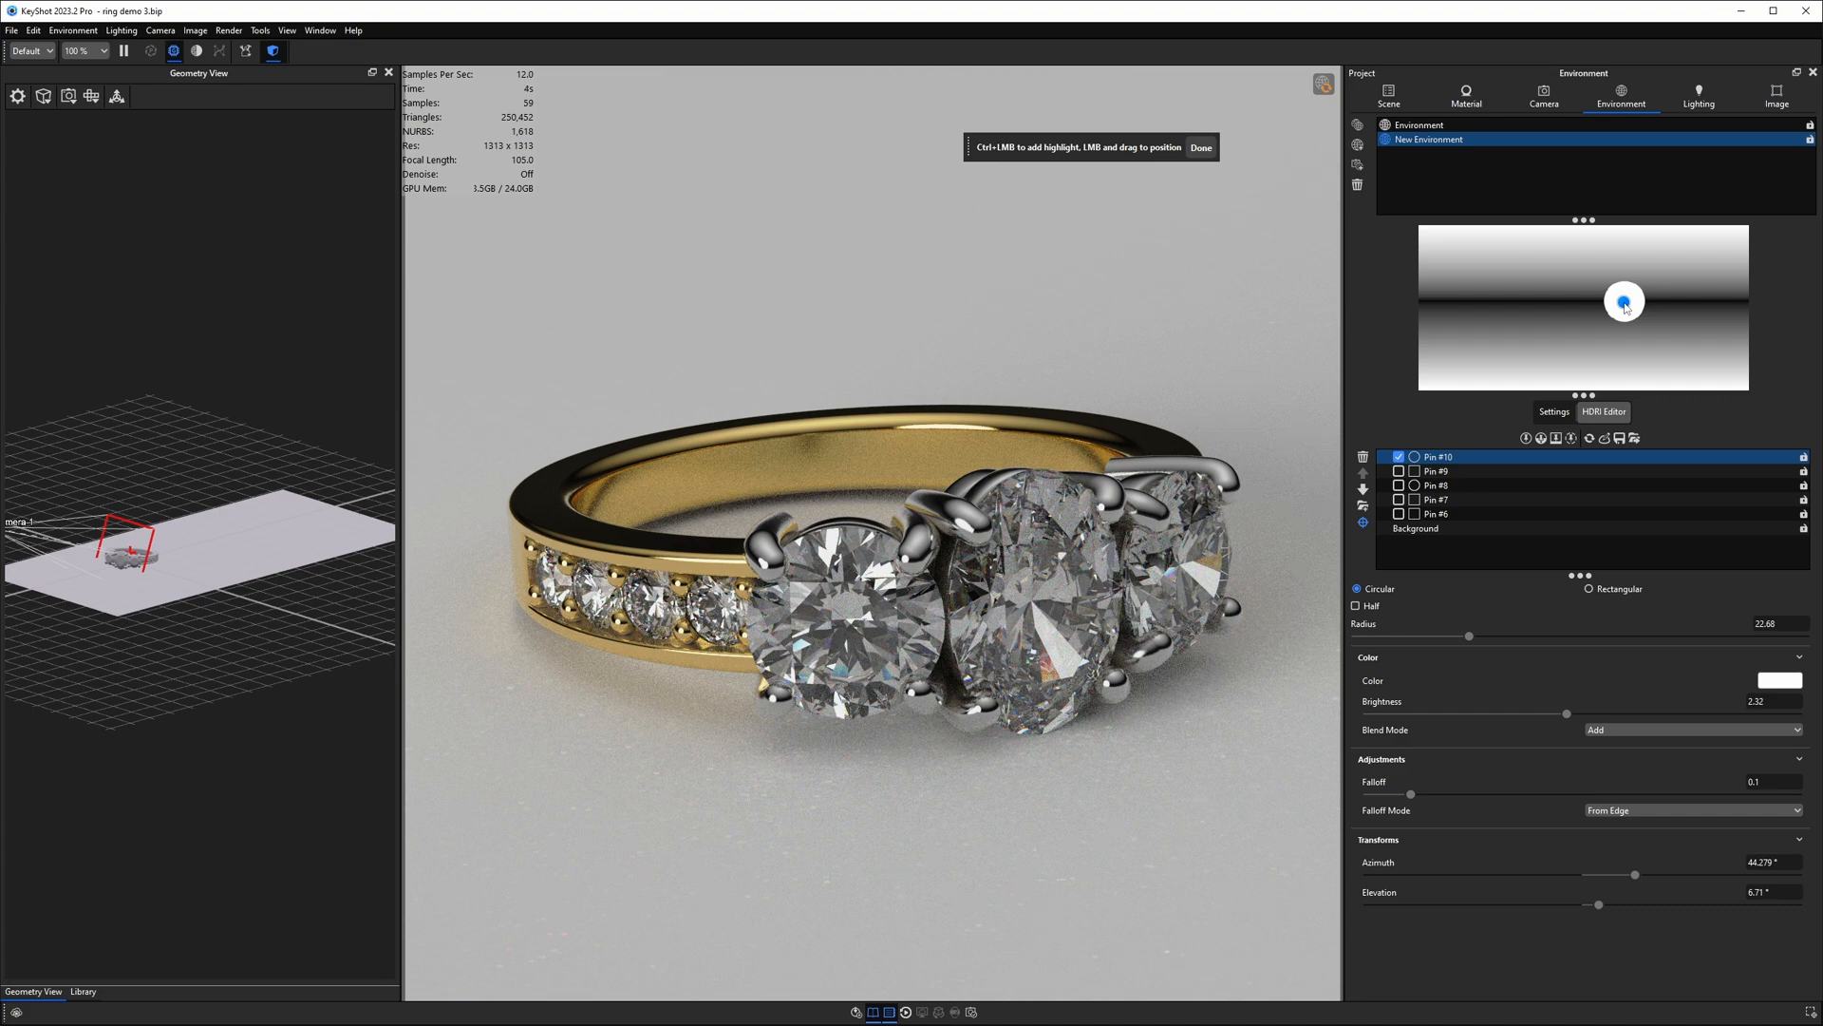
pyautogui.moveTo(1626, 309); pyautogui.dragTo(1625, 305)
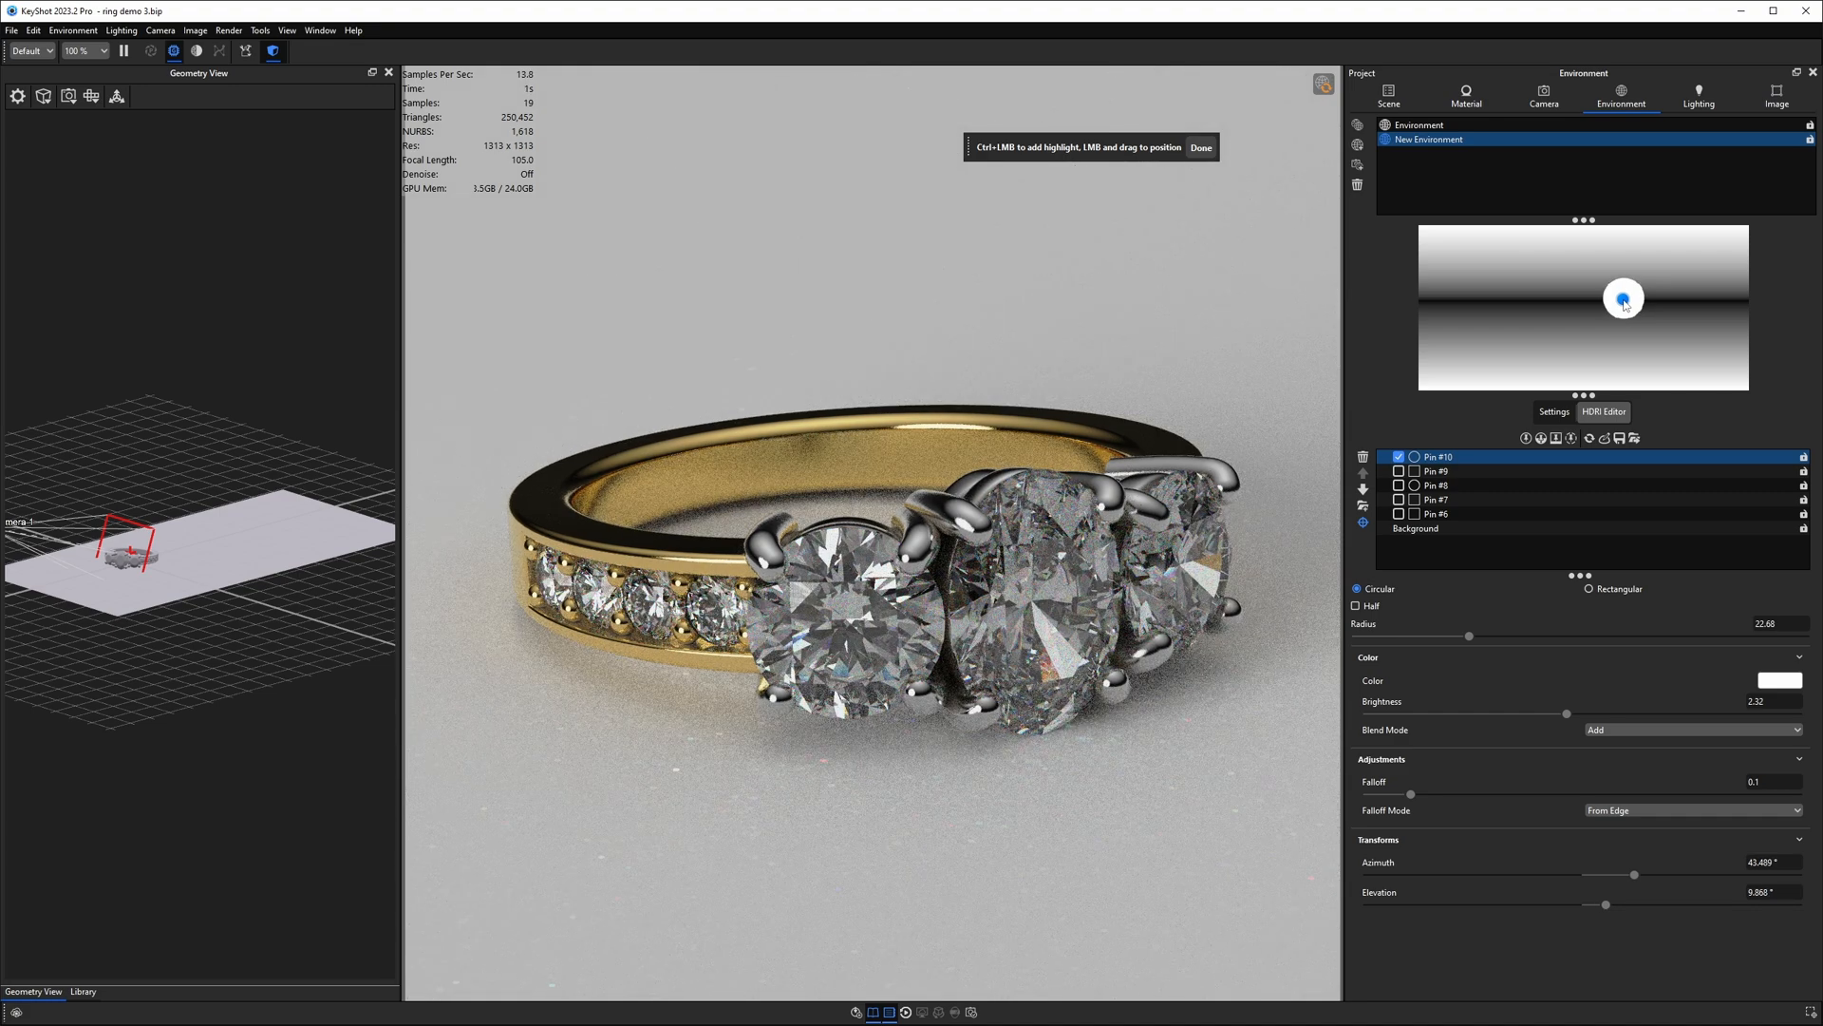
pyautogui.moveTo(1625, 305); pyautogui.dragTo(1626, 304)
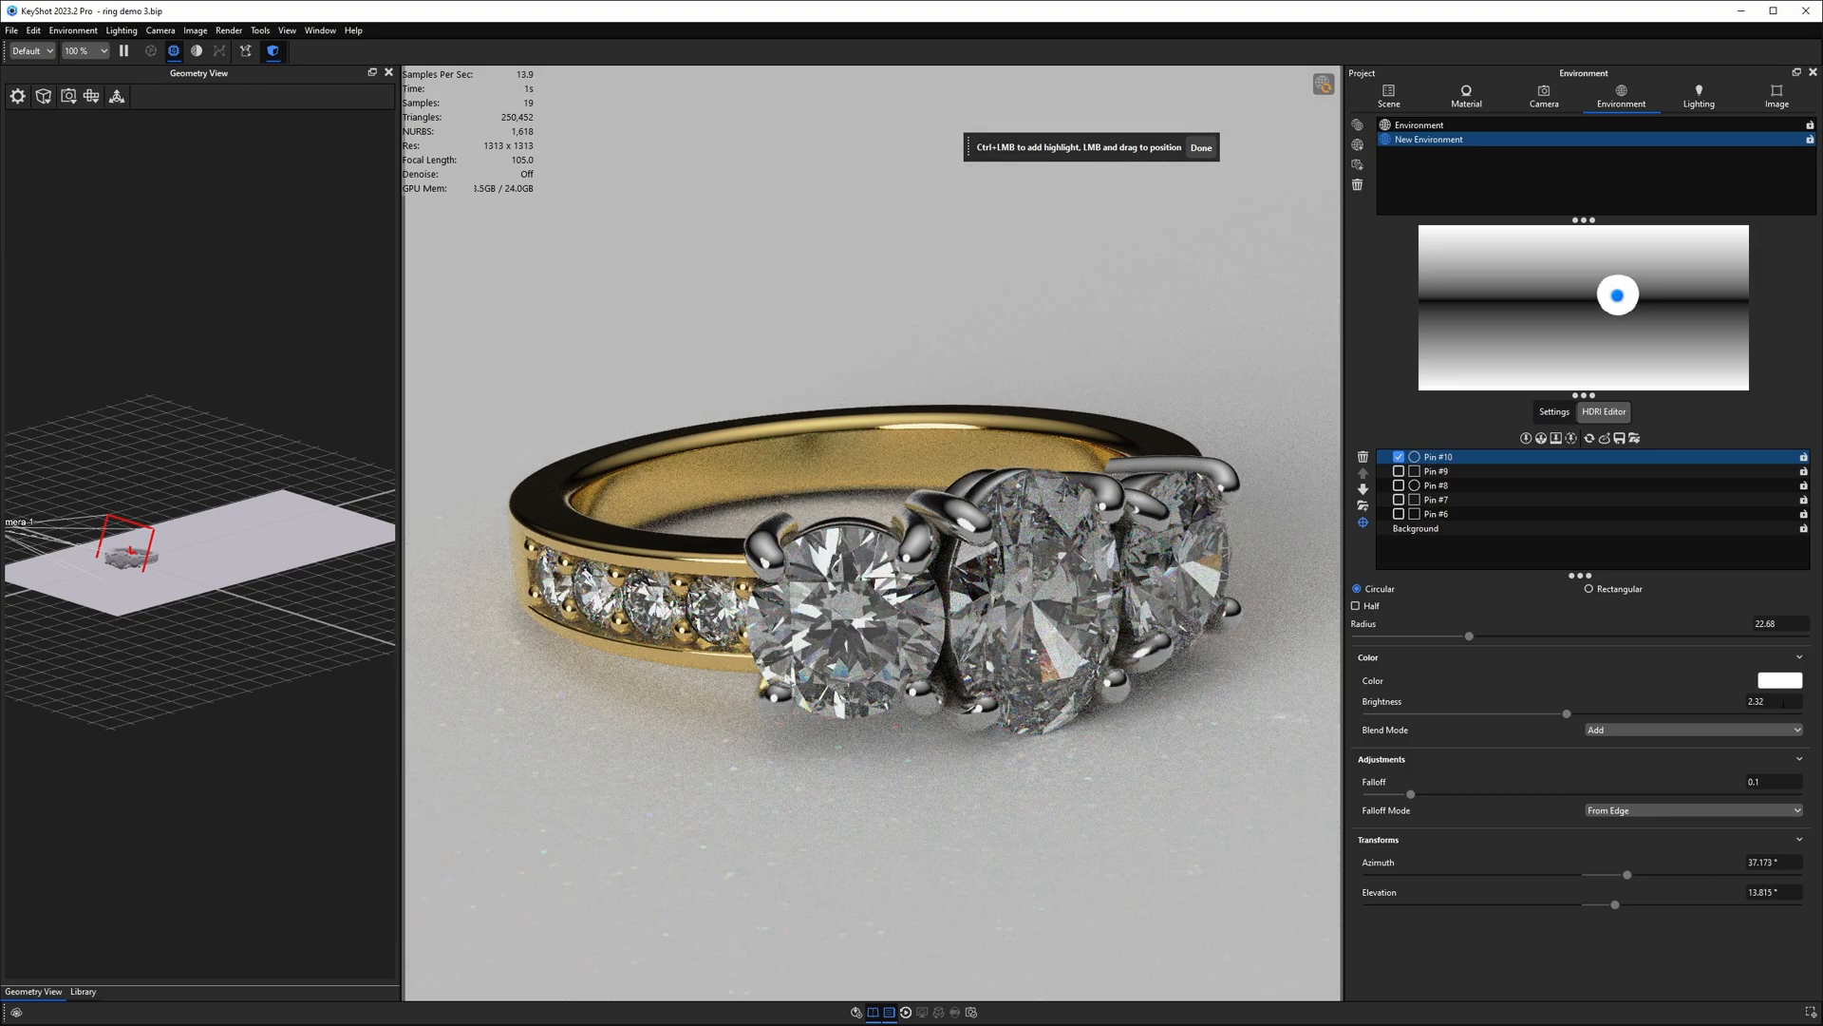
pyautogui.moveTo(1772, 701); pyautogui.dragTo(1708, 699)
pyautogui.write('2')
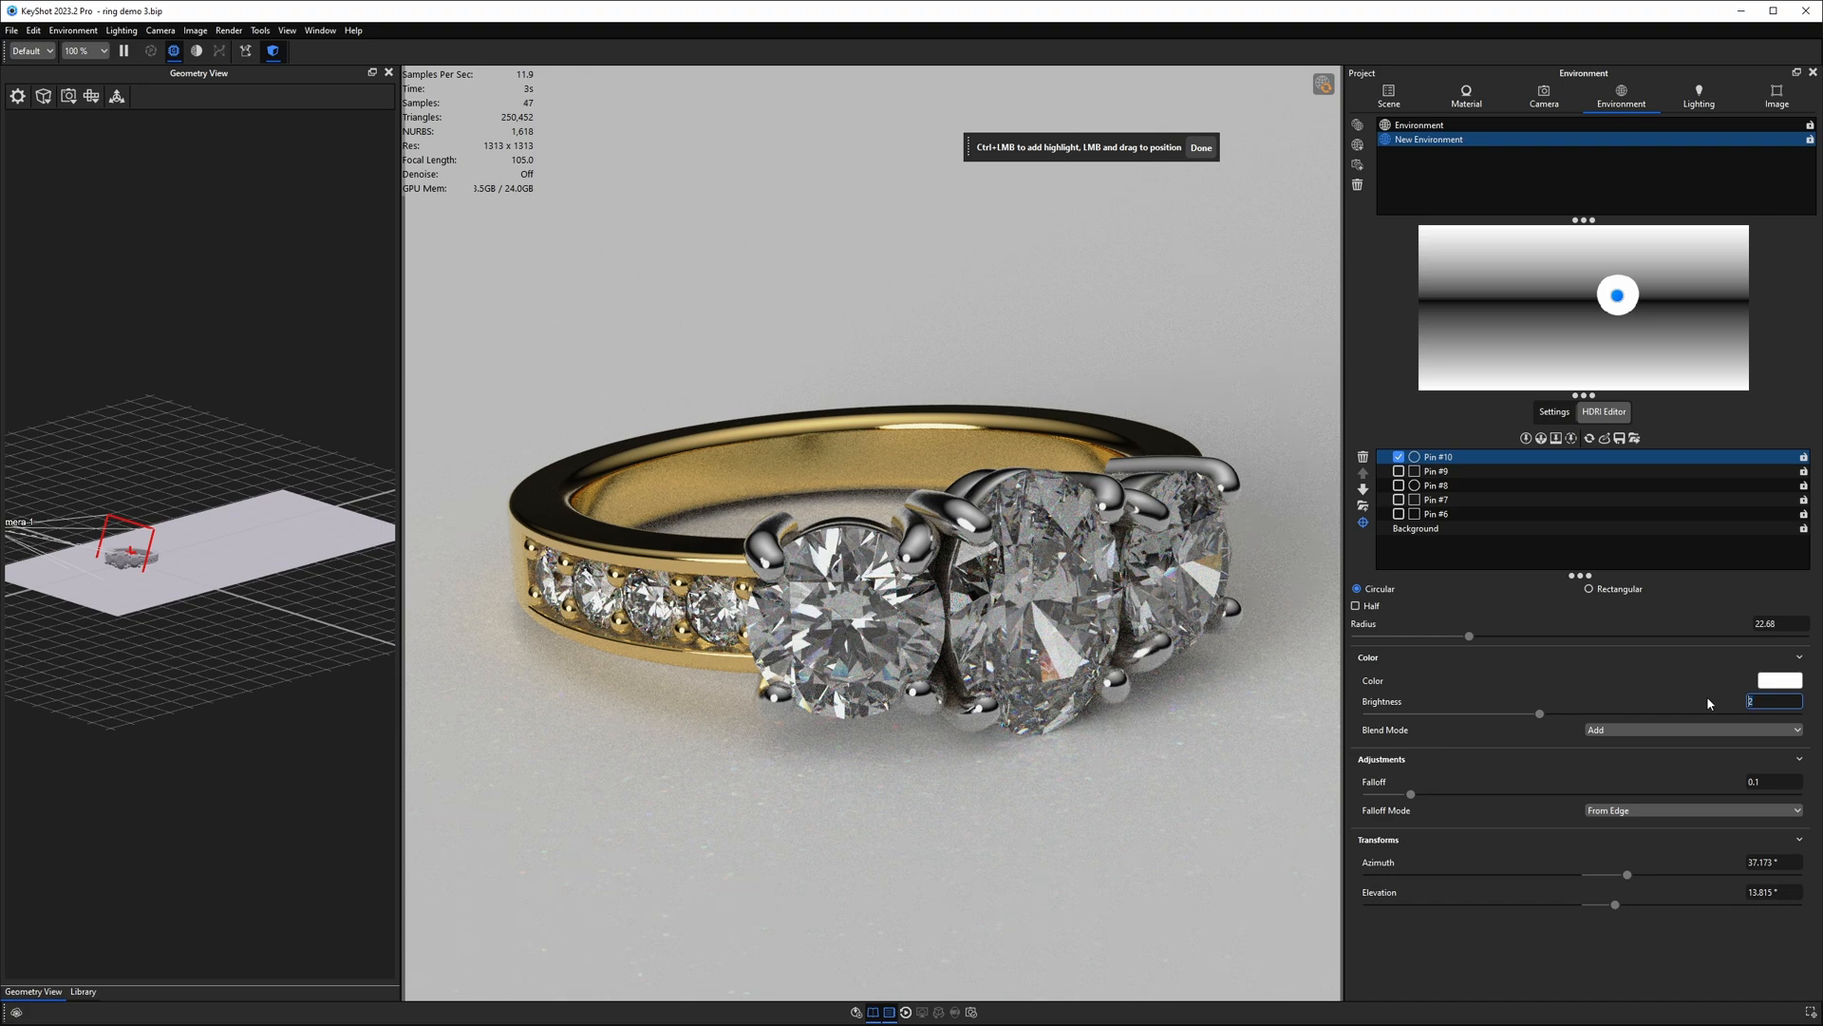
pyautogui.write('.5')
pyautogui.press('Return')
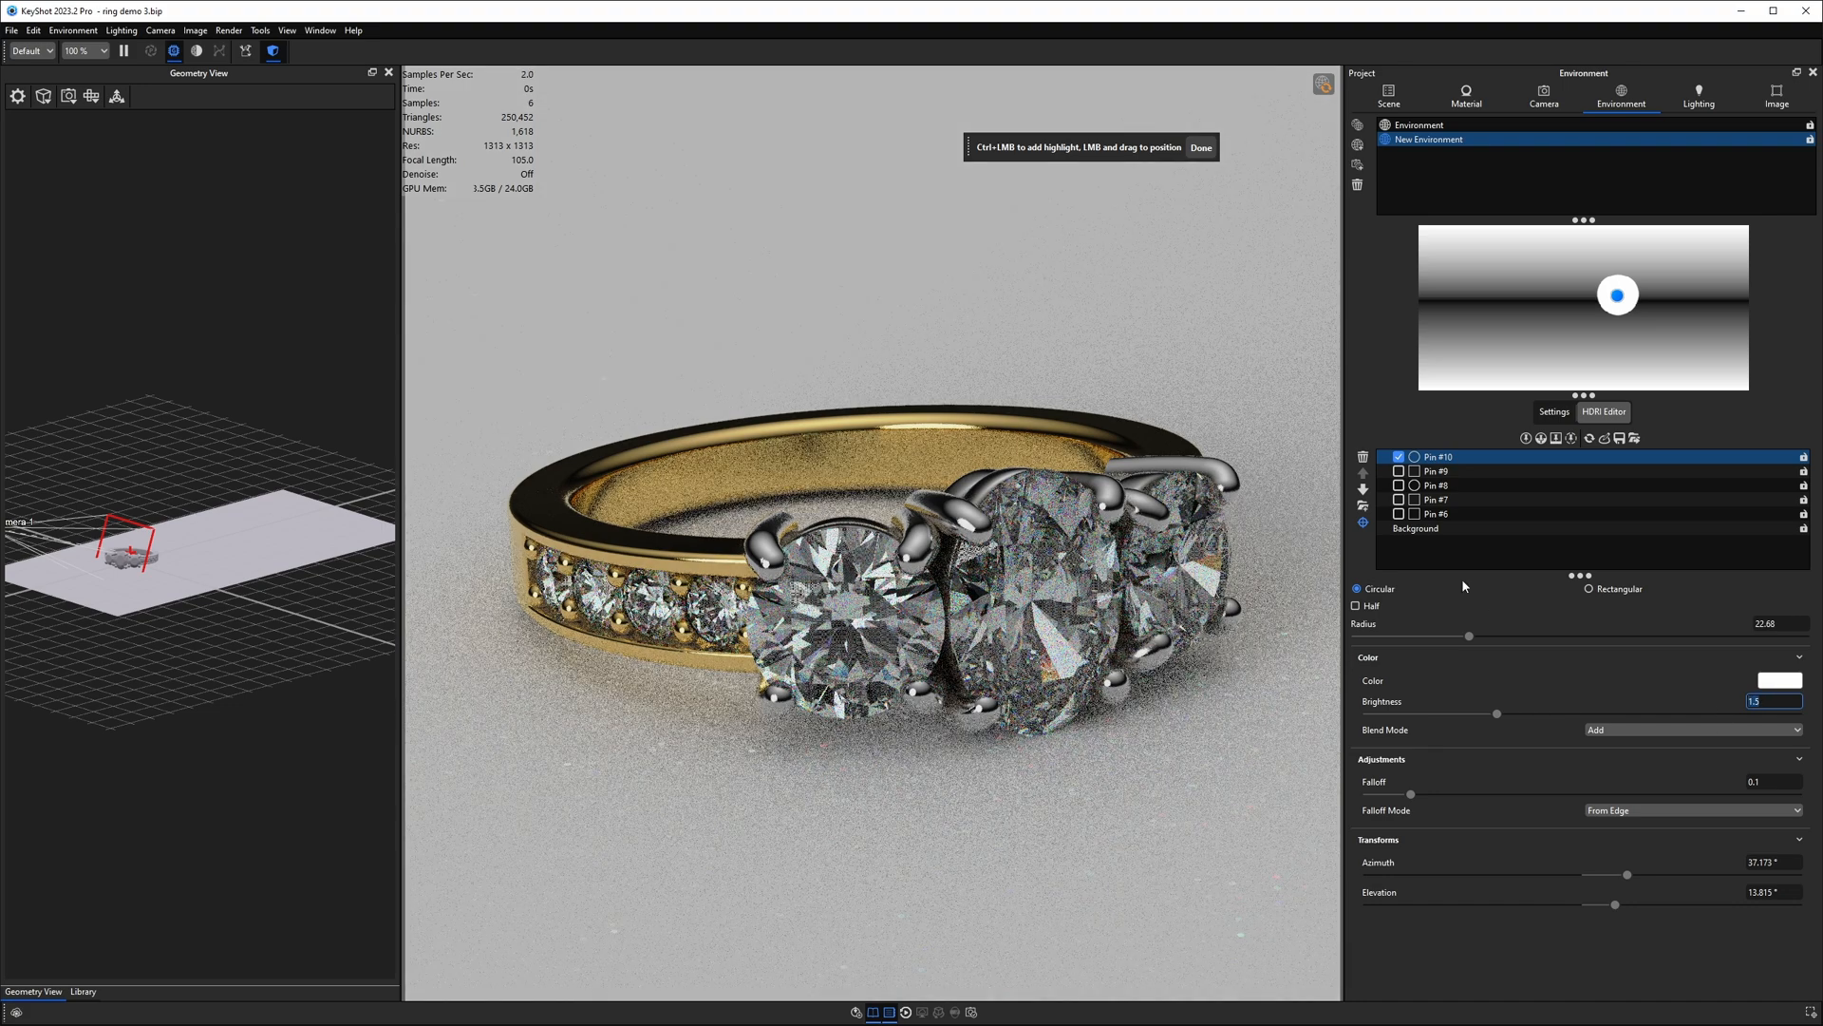
# Step: Turn Pins #6 to #9 back on, and try a lower falloff on Pin #10 before setting it to 0.1
pyautogui.click(1399, 471)
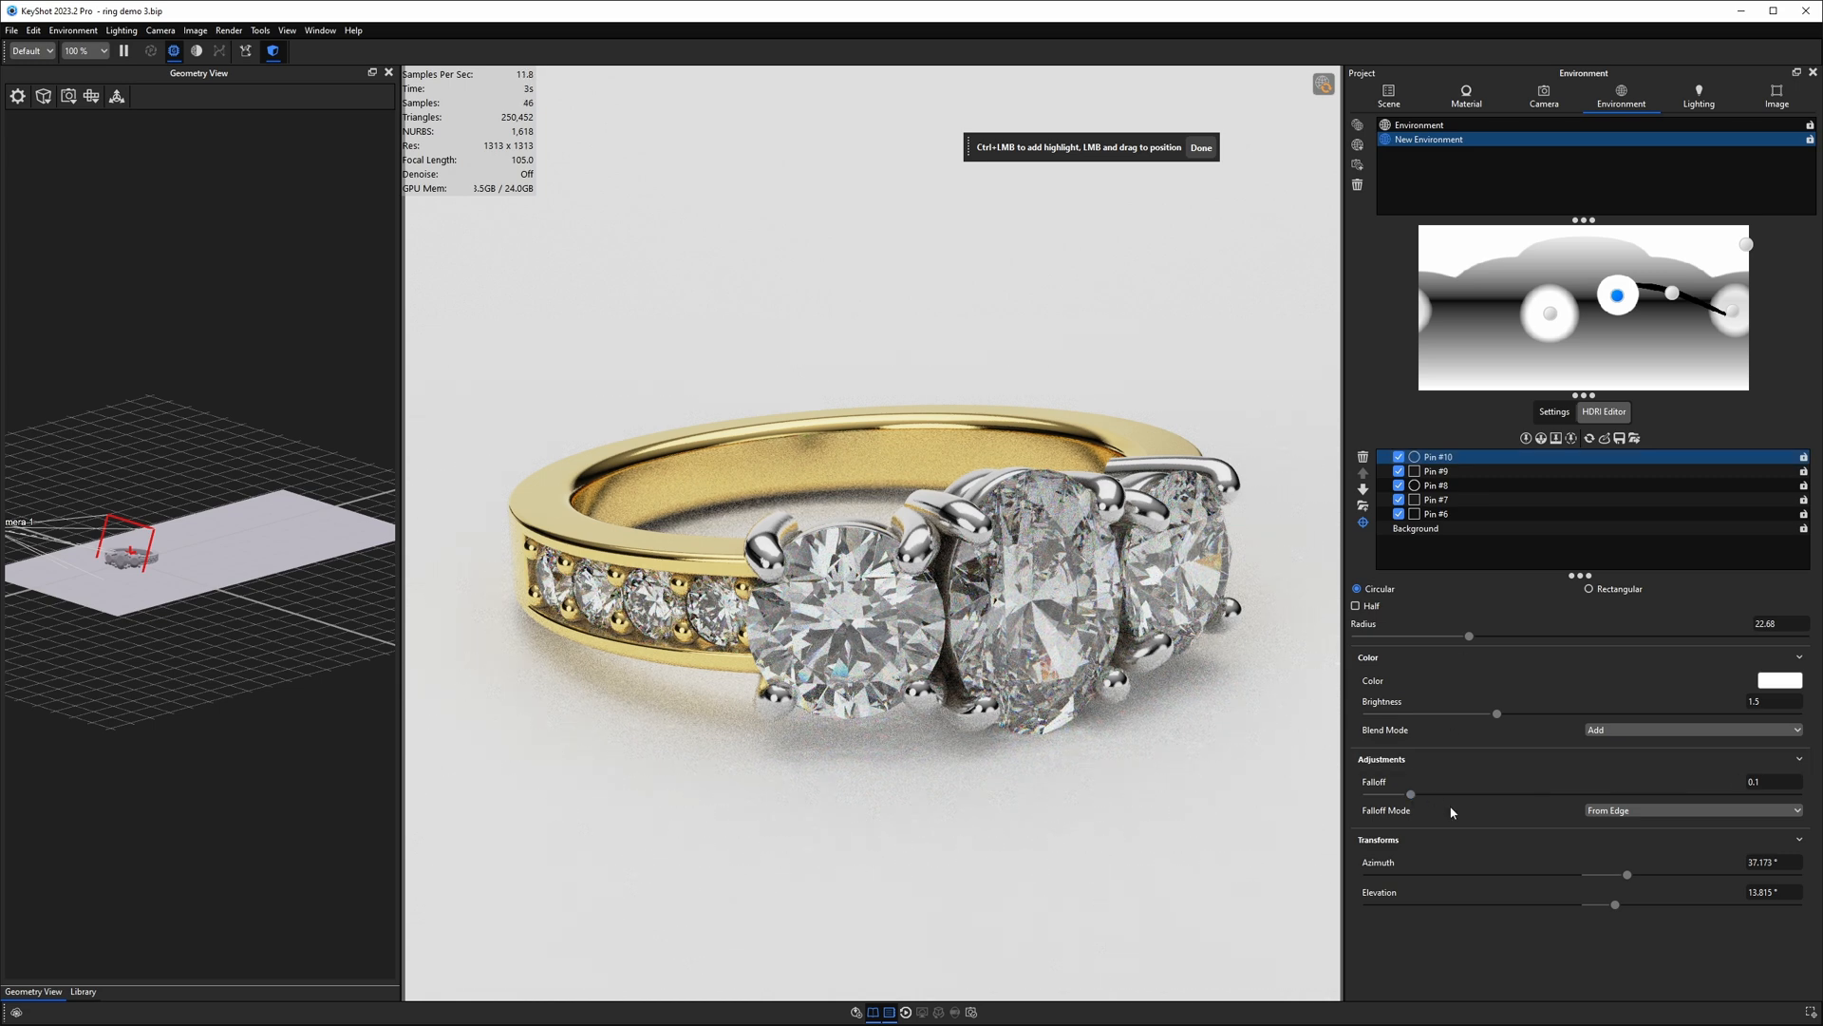
pyautogui.moveTo(1410, 794); pyautogui.dragTo(1325, 790)
pyautogui.click(1766, 781)
pyautogui.write('0.1')
pyautogui.press('Return')
# Step: Set the environment background resolution to 10000 x 5000 and generate the full-resolution HDRI
pyautogui.click(1438, 529)
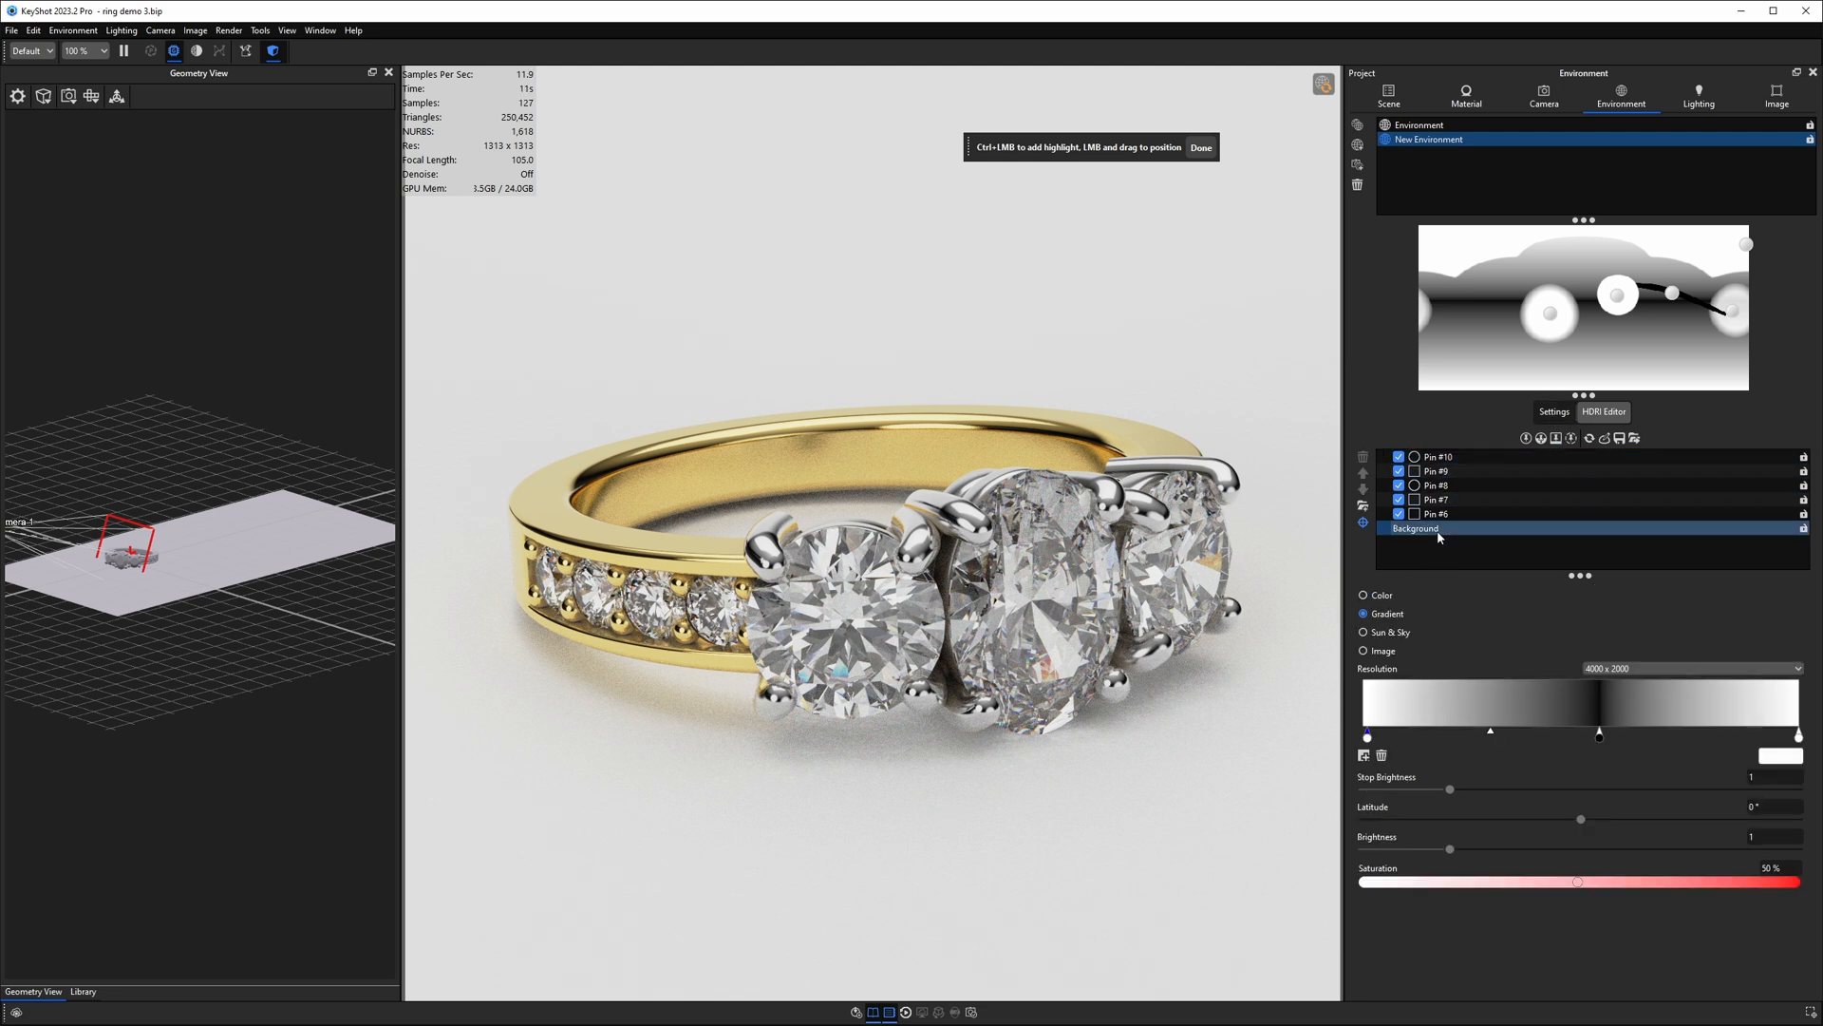
pyautogui.click(1617, 671)
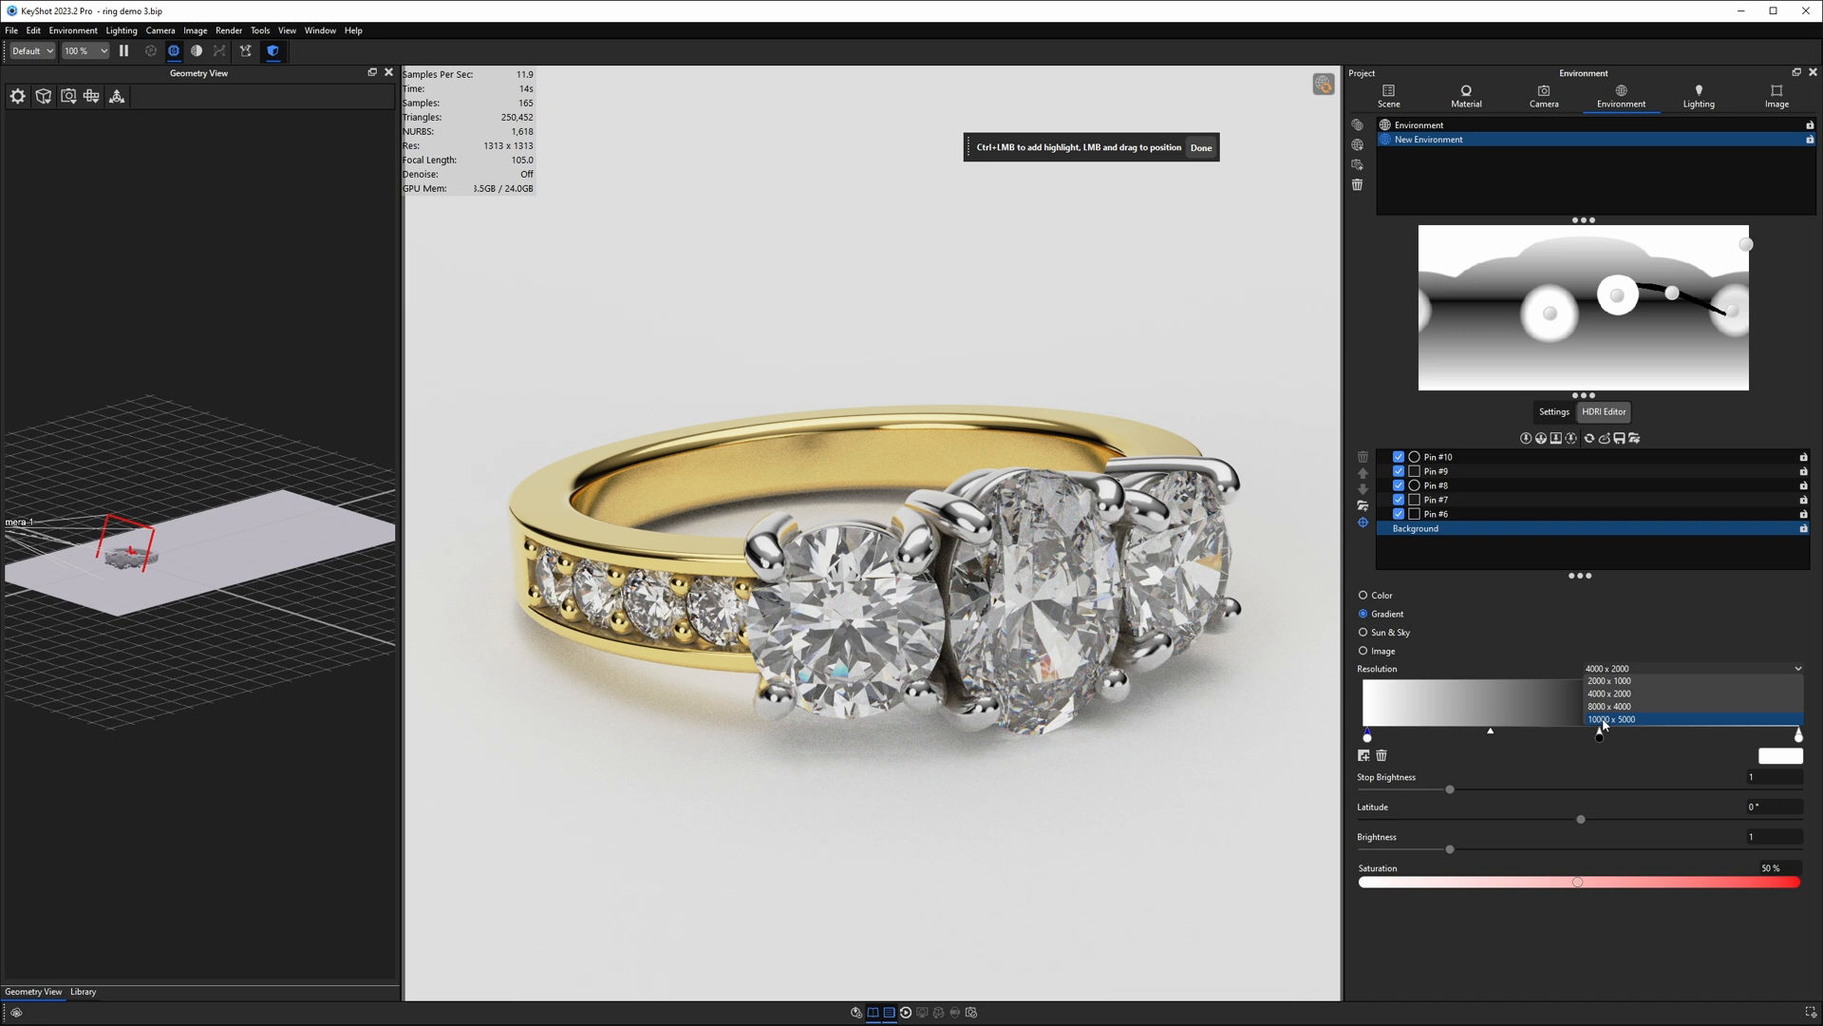
pyautogui.click(1603, 719)
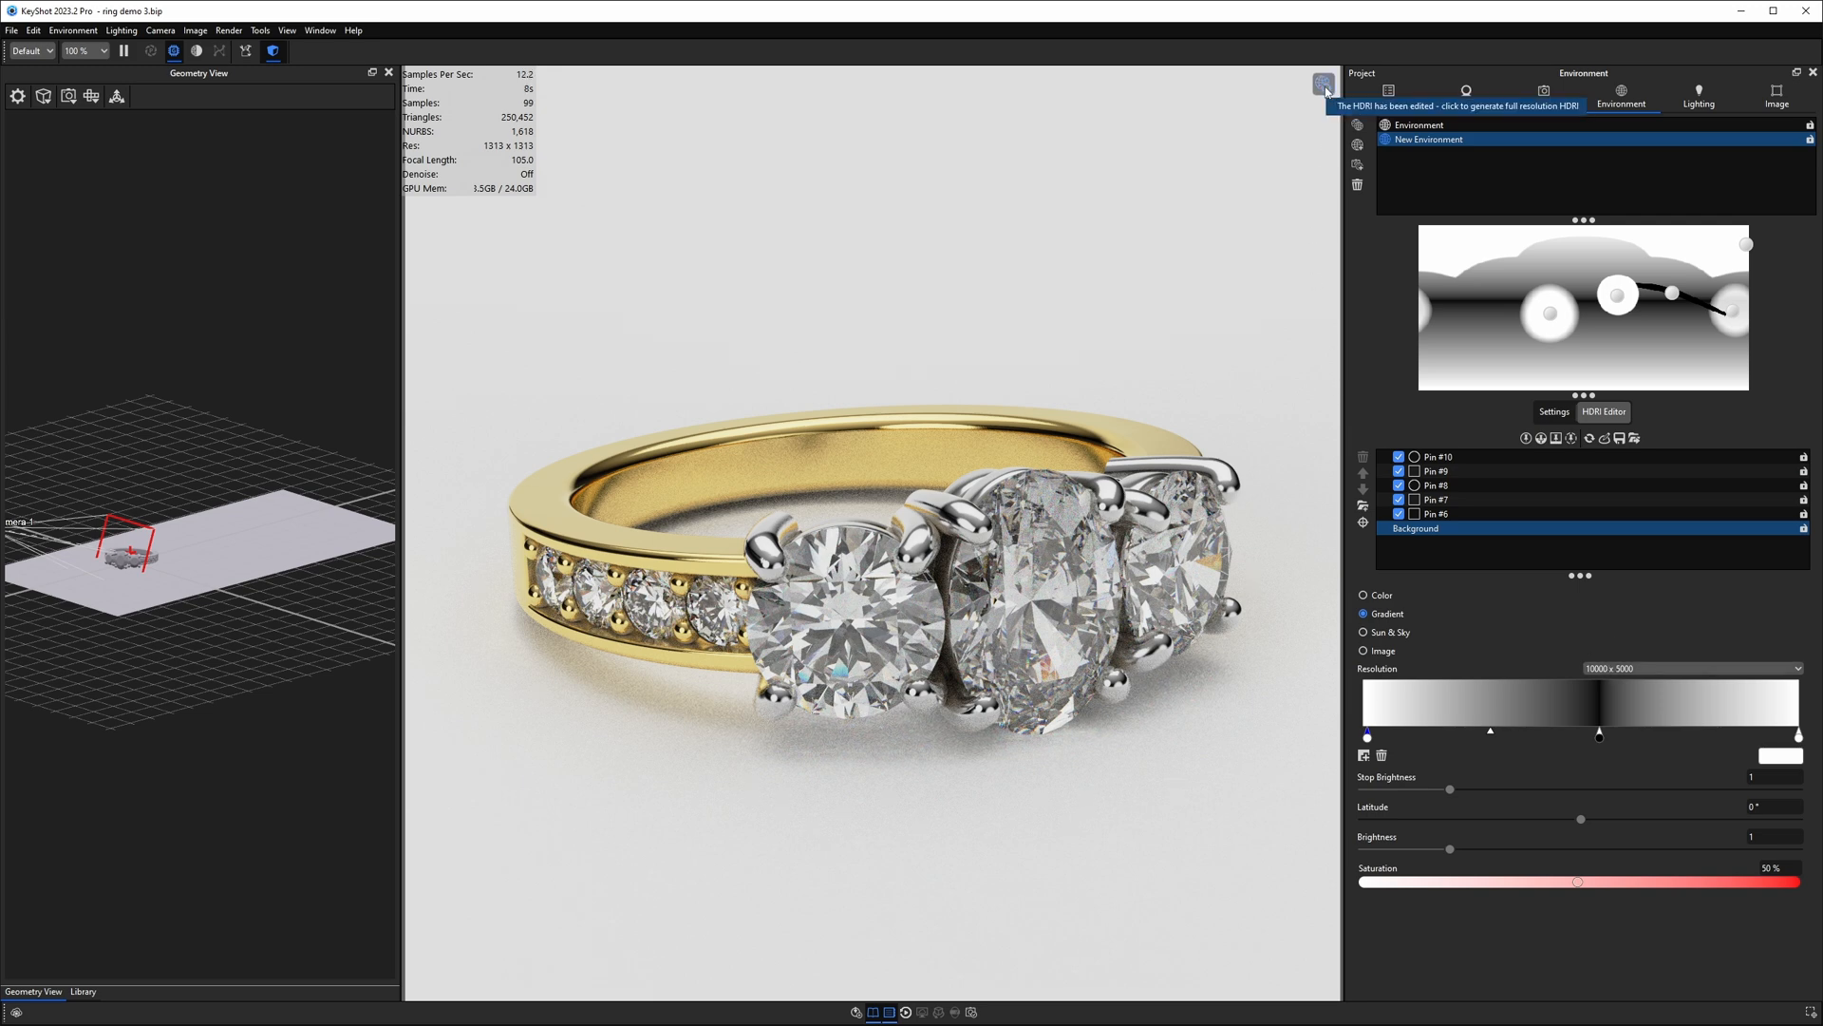
pyautogui.click(1325, 86)
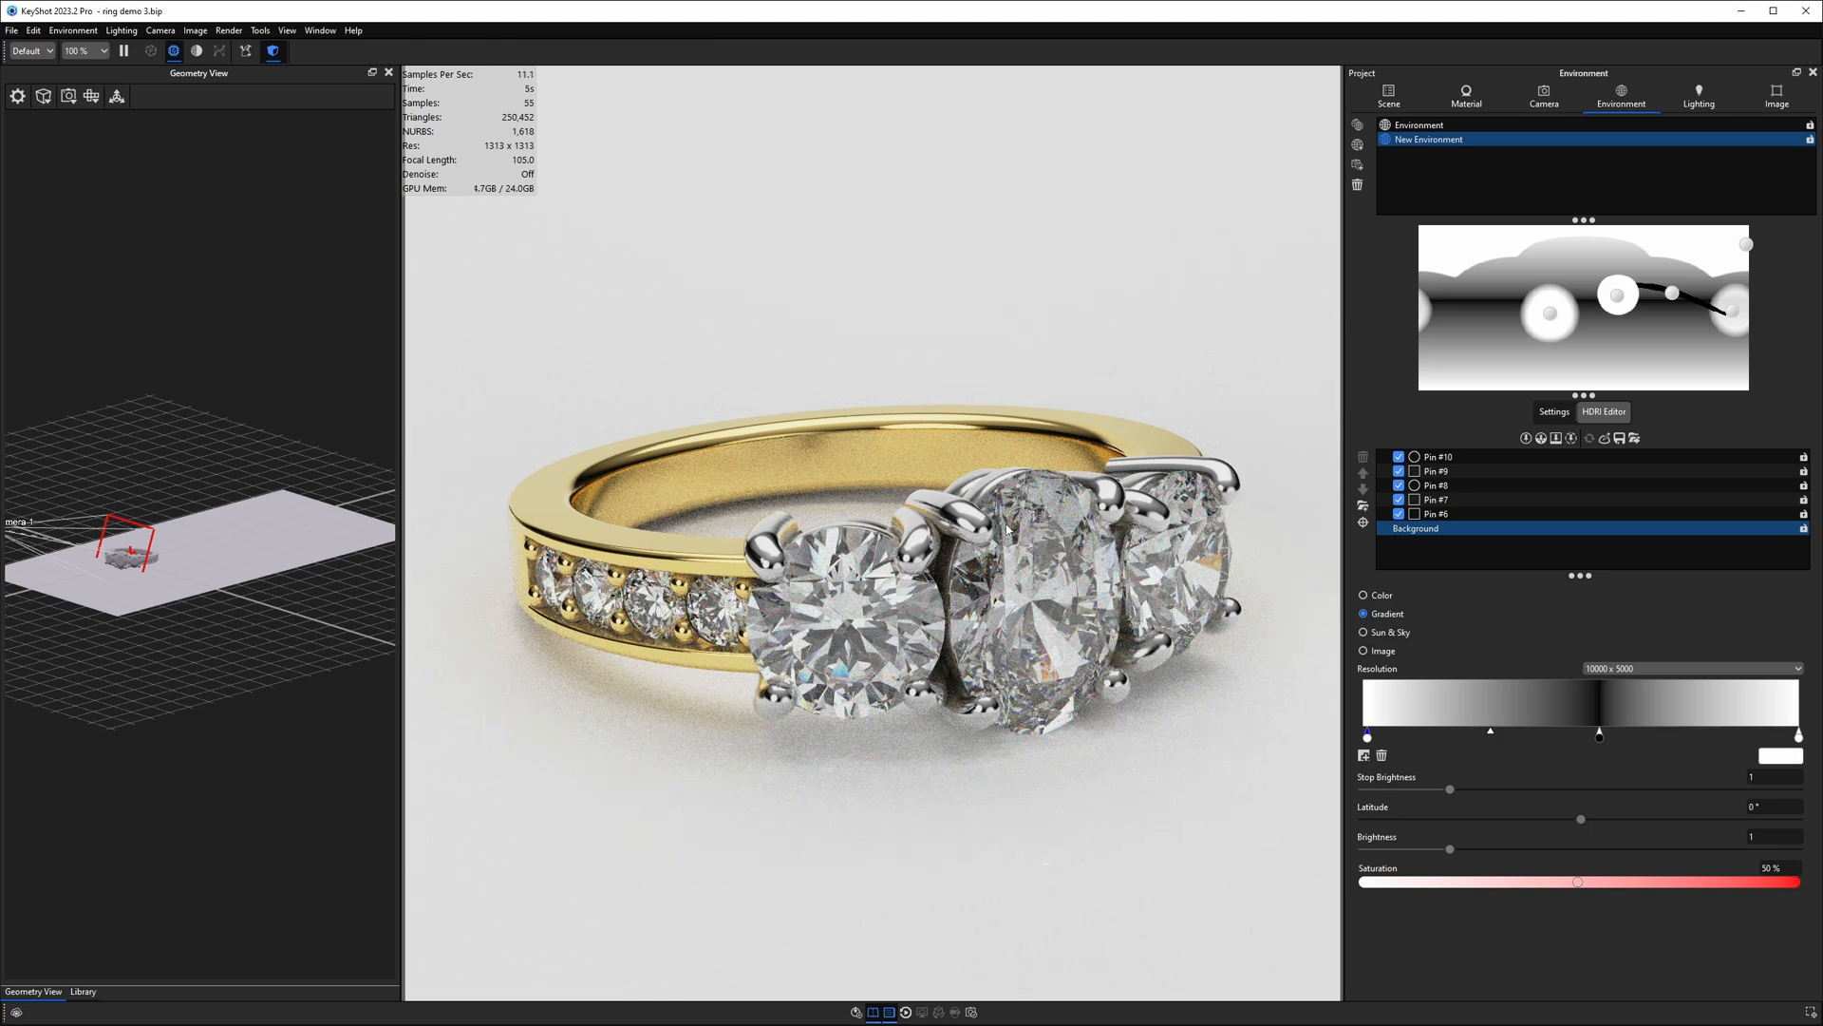
# Step: Enable Depth of Field on Camera 1 and pick the focal point at the front round diamond's prong
pyautogui.click(1548, 97)
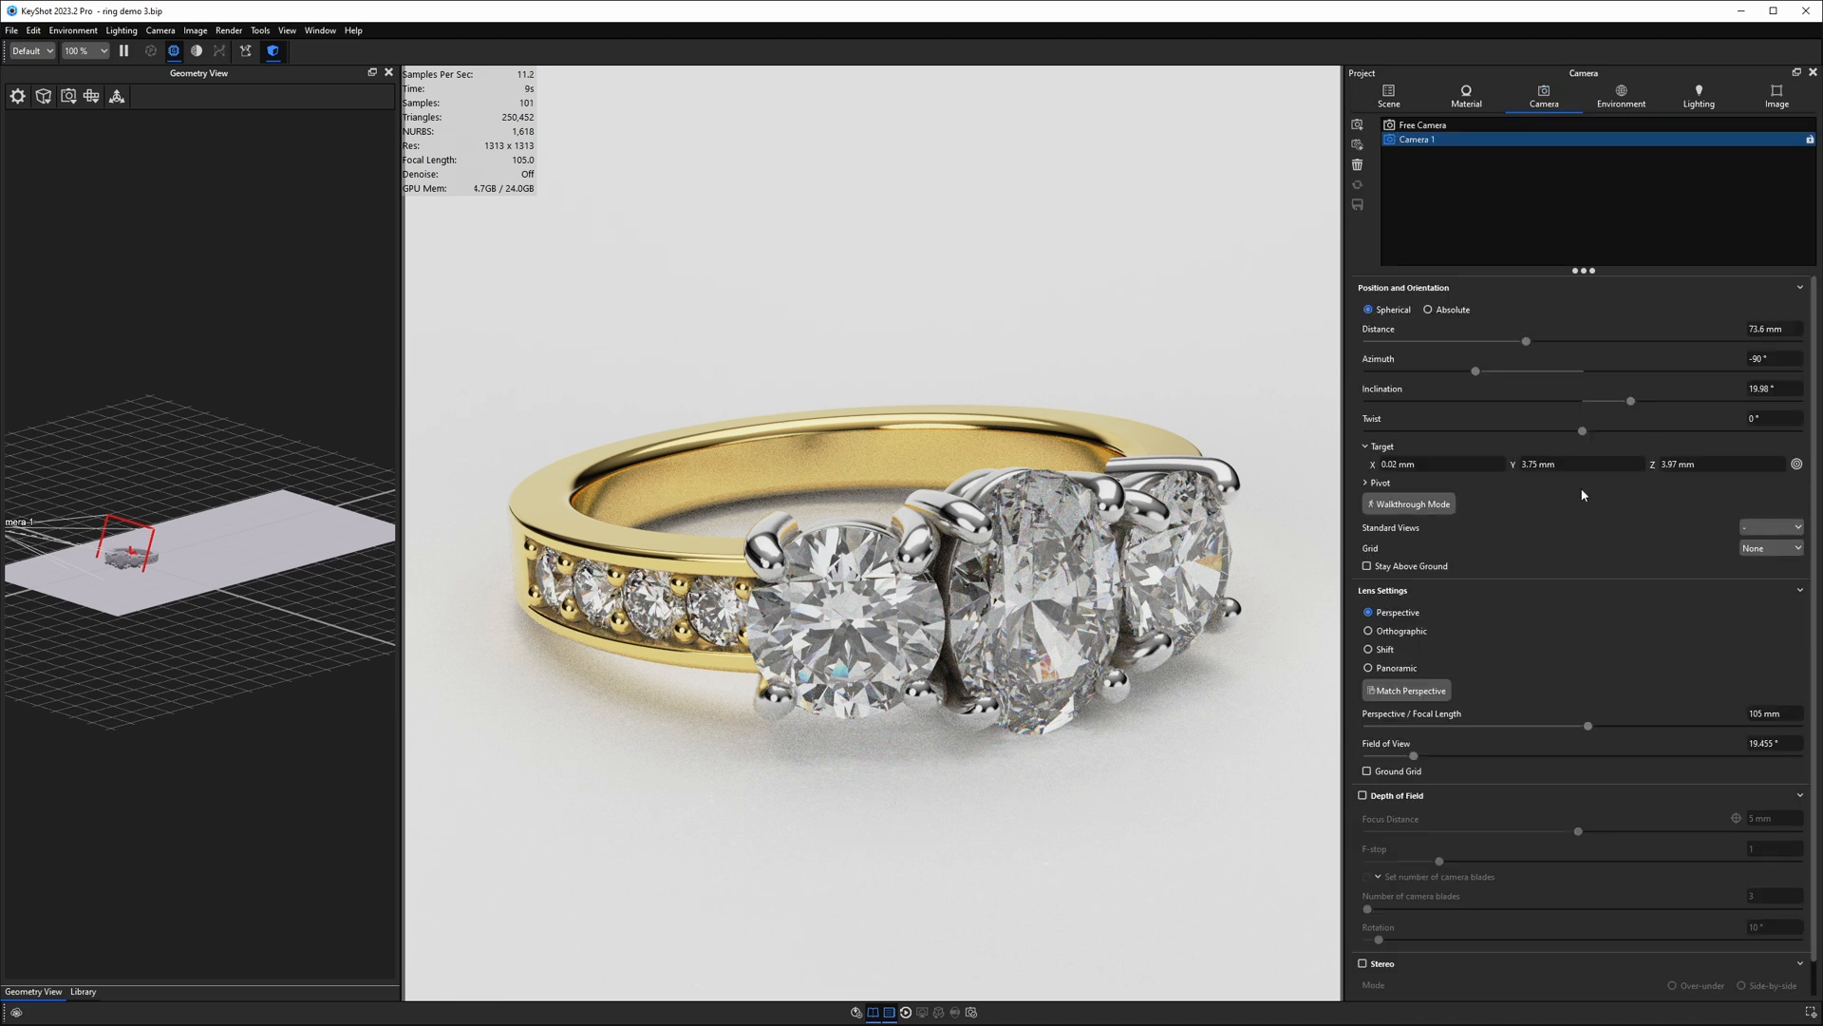
pyautogui.click(1363, 795)
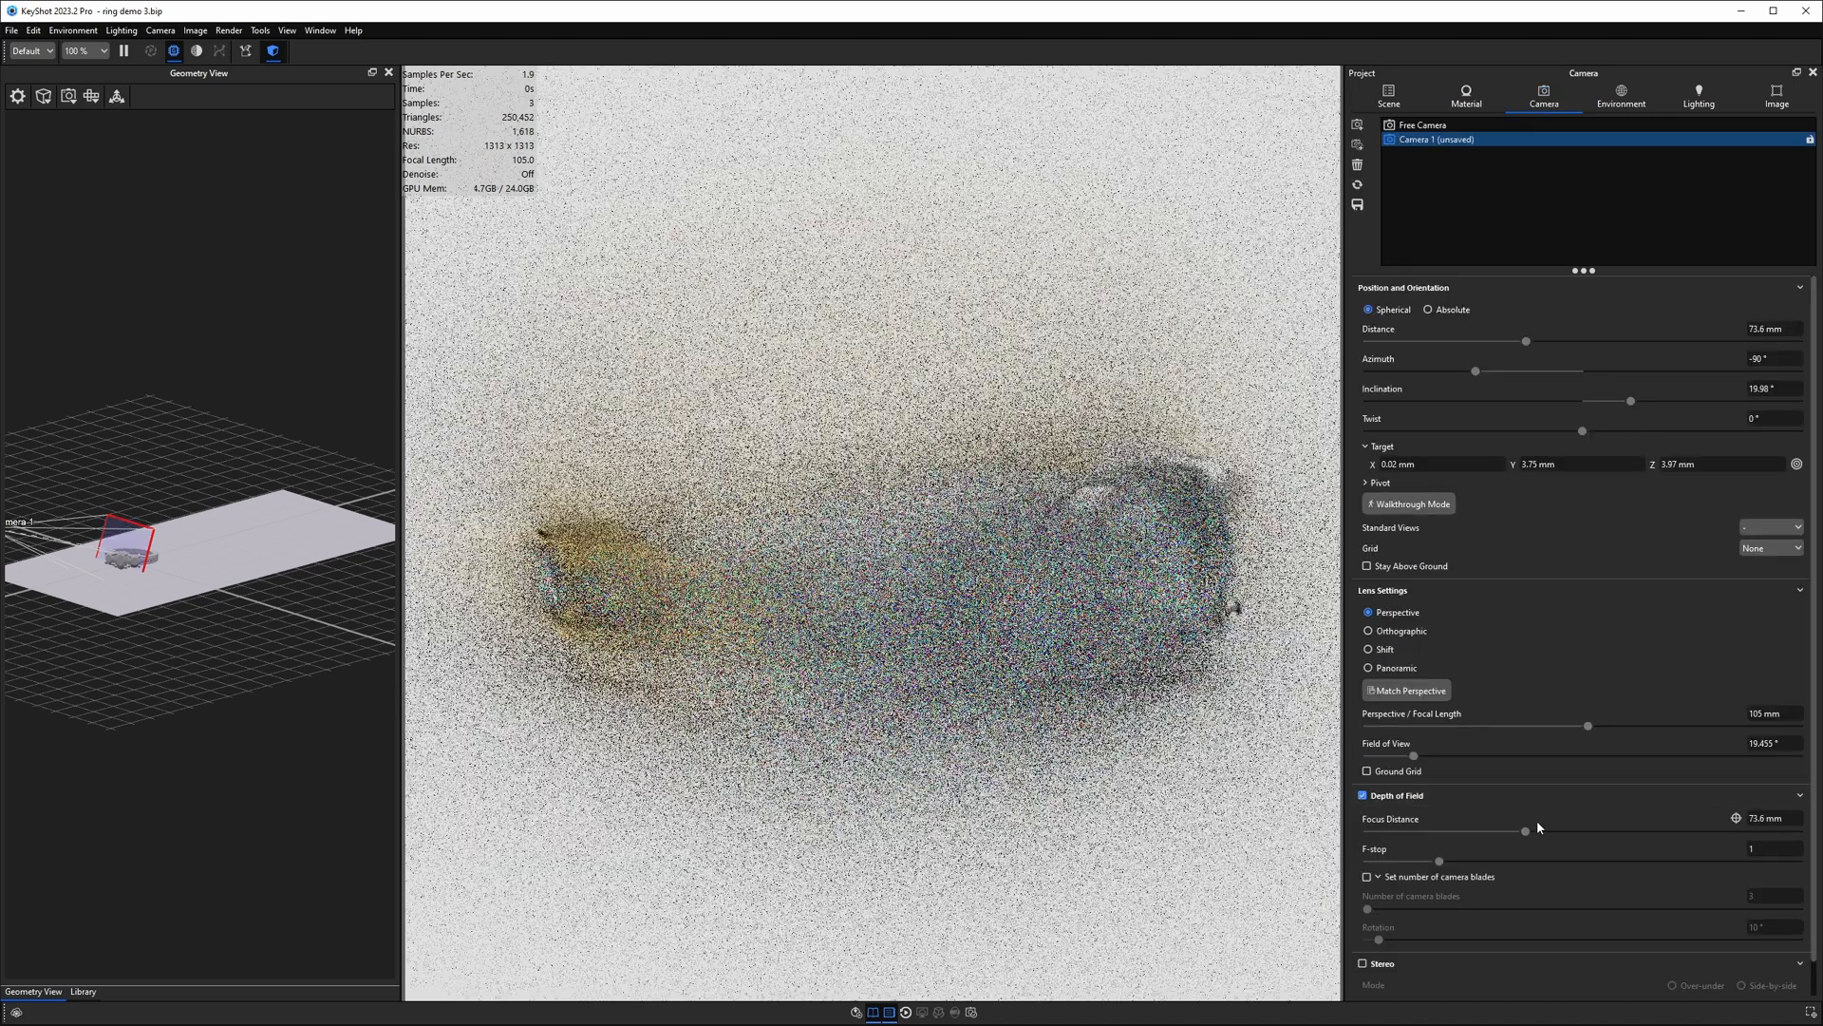
pyautogui.click(1737, 819)
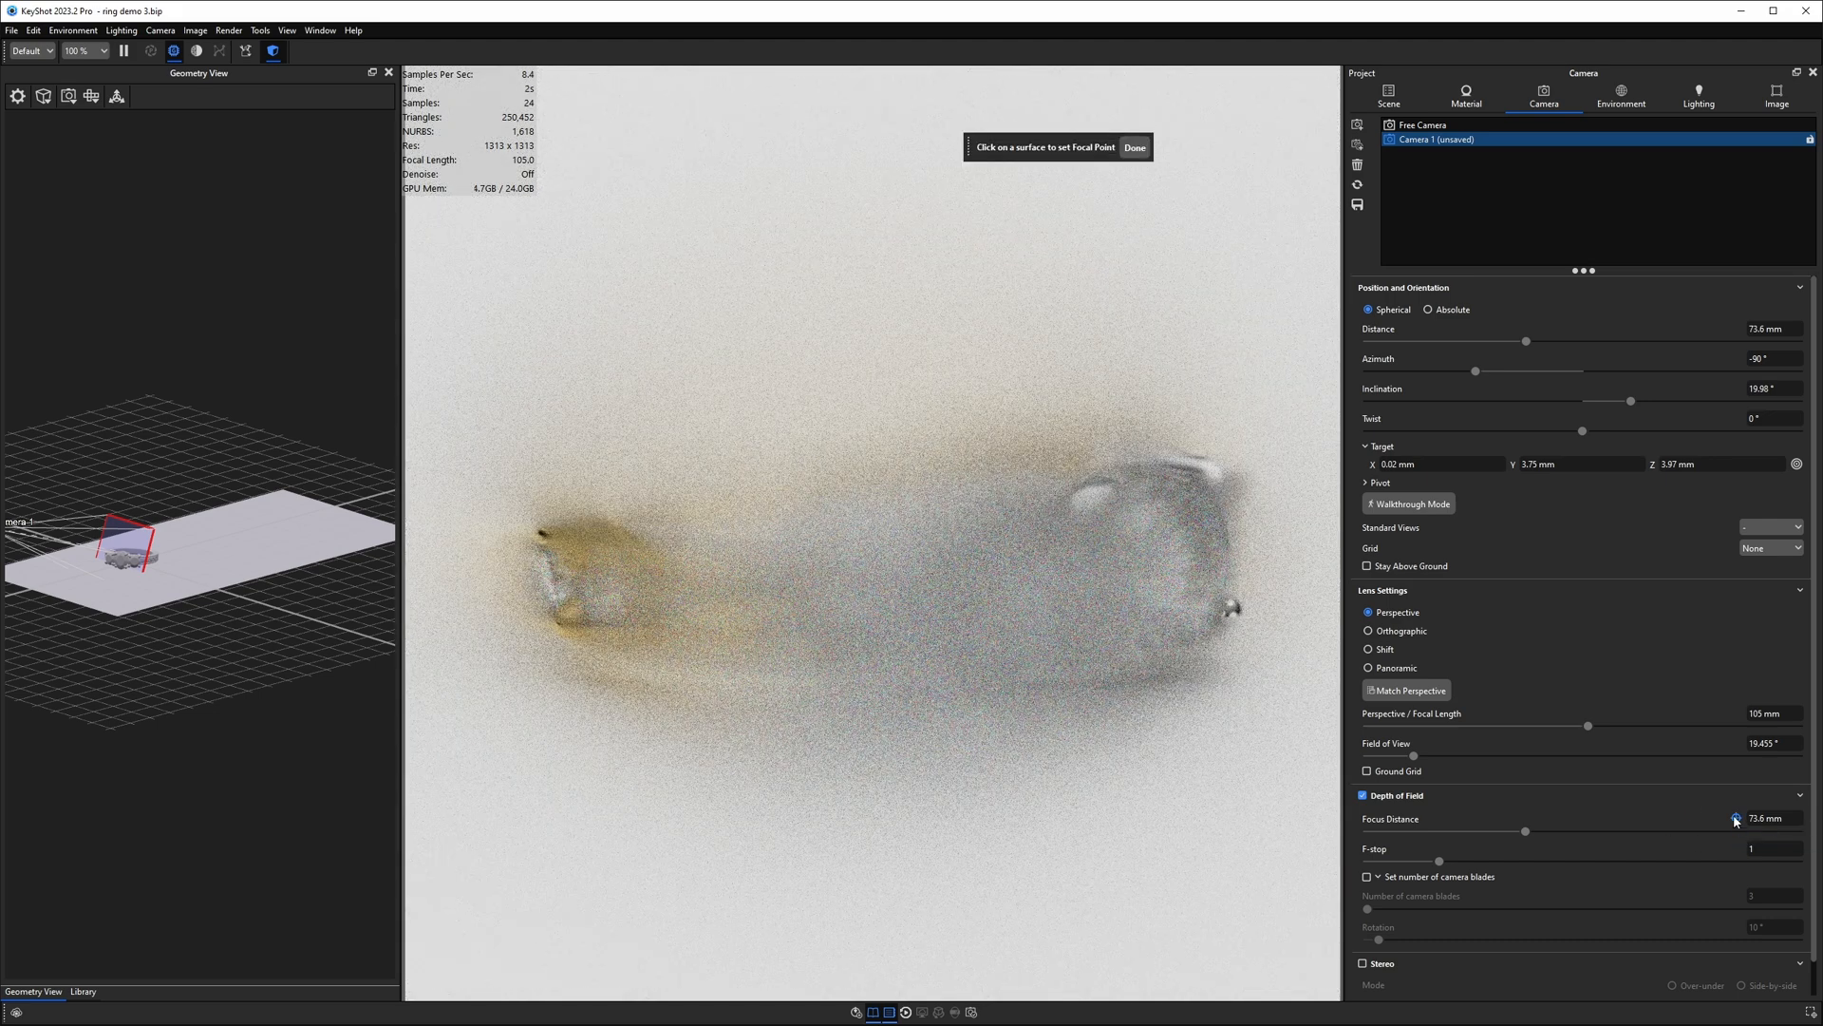
pyautogui.click(937, 556)
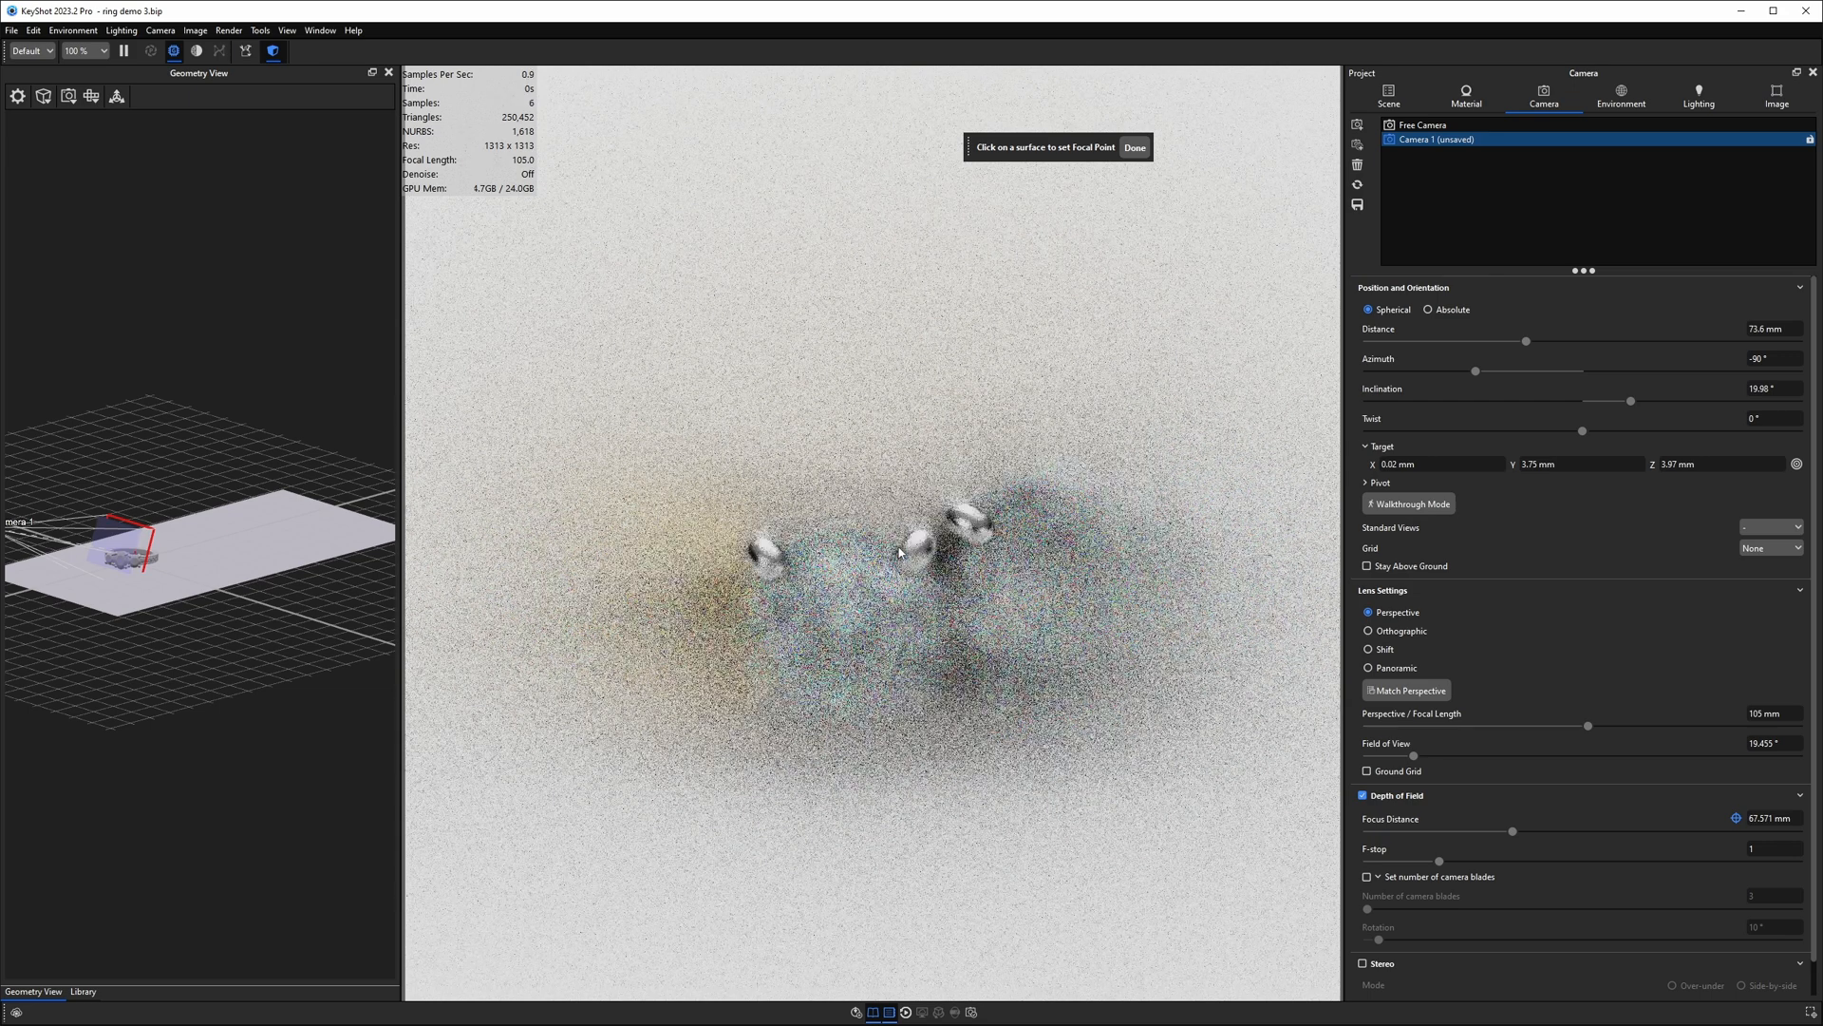
pyautogui.click(1135, 149)
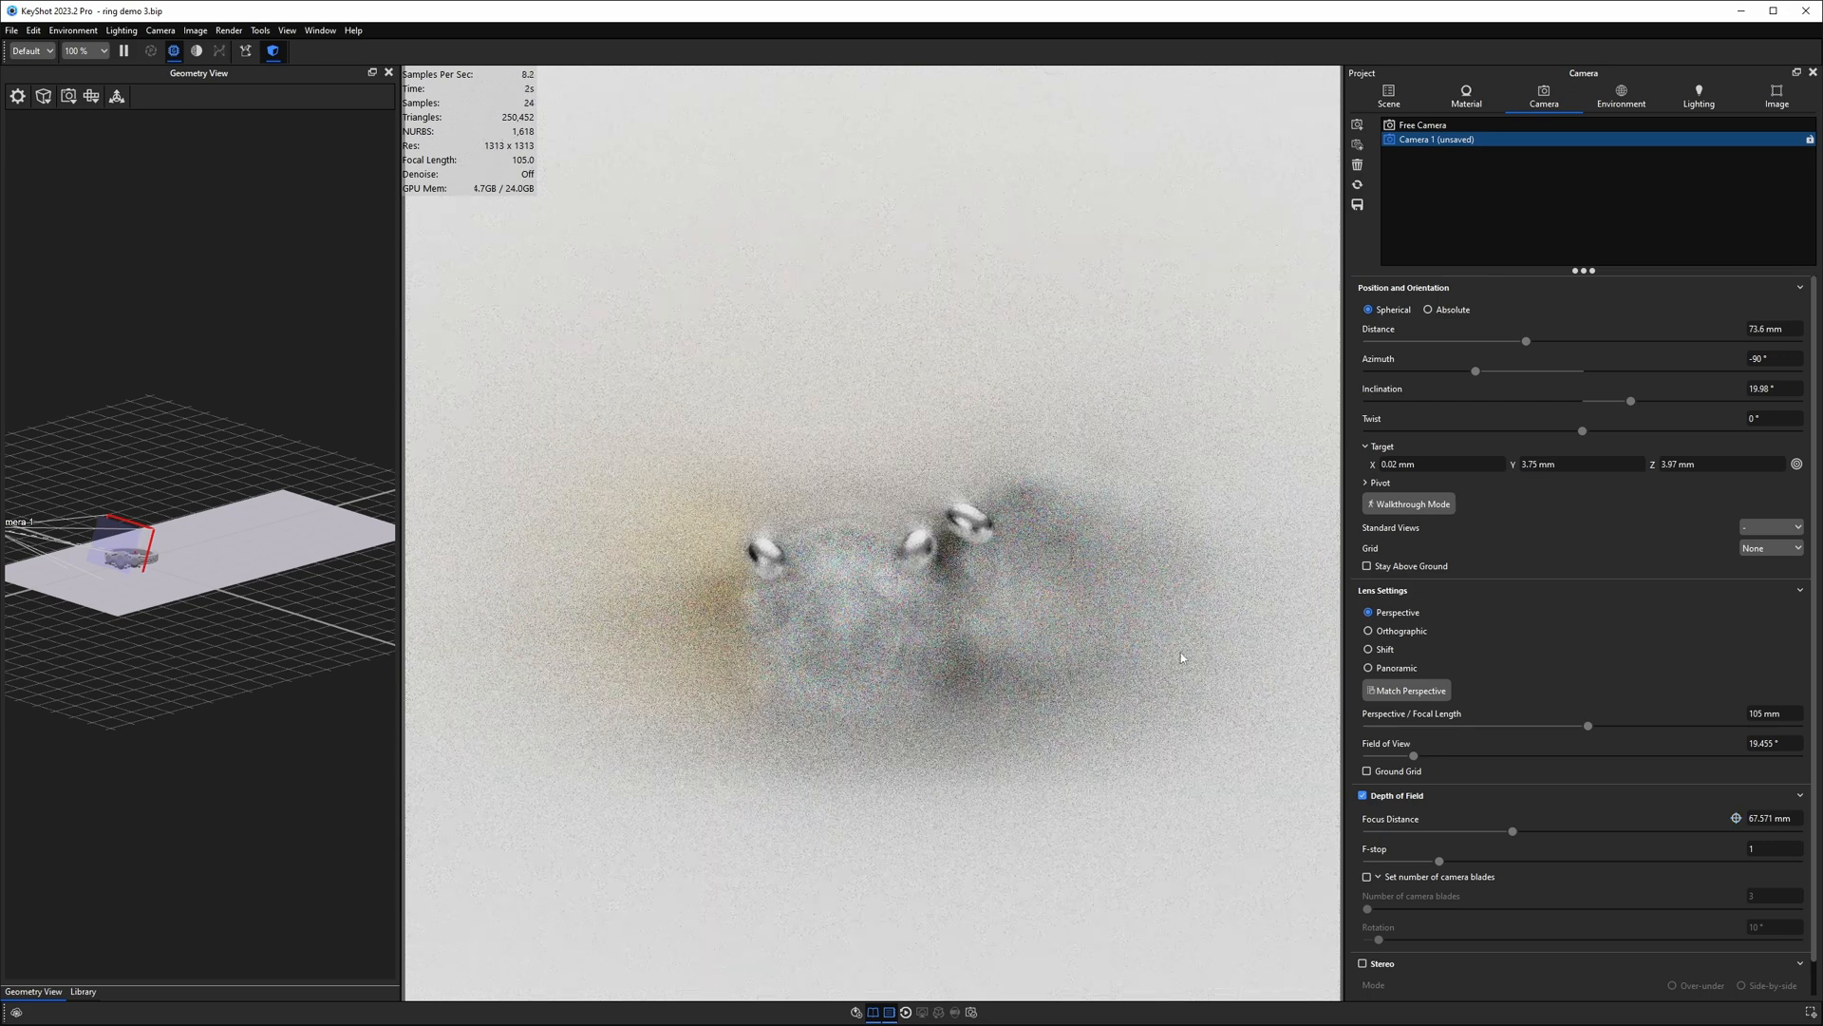
# Step: Set the depth of field f-stop to 100
pyautogui.moveTo(1442, 861); pyautogui.dragTo(1697, 852)
pyautogui.write('100')
pyautogui.press('Return')
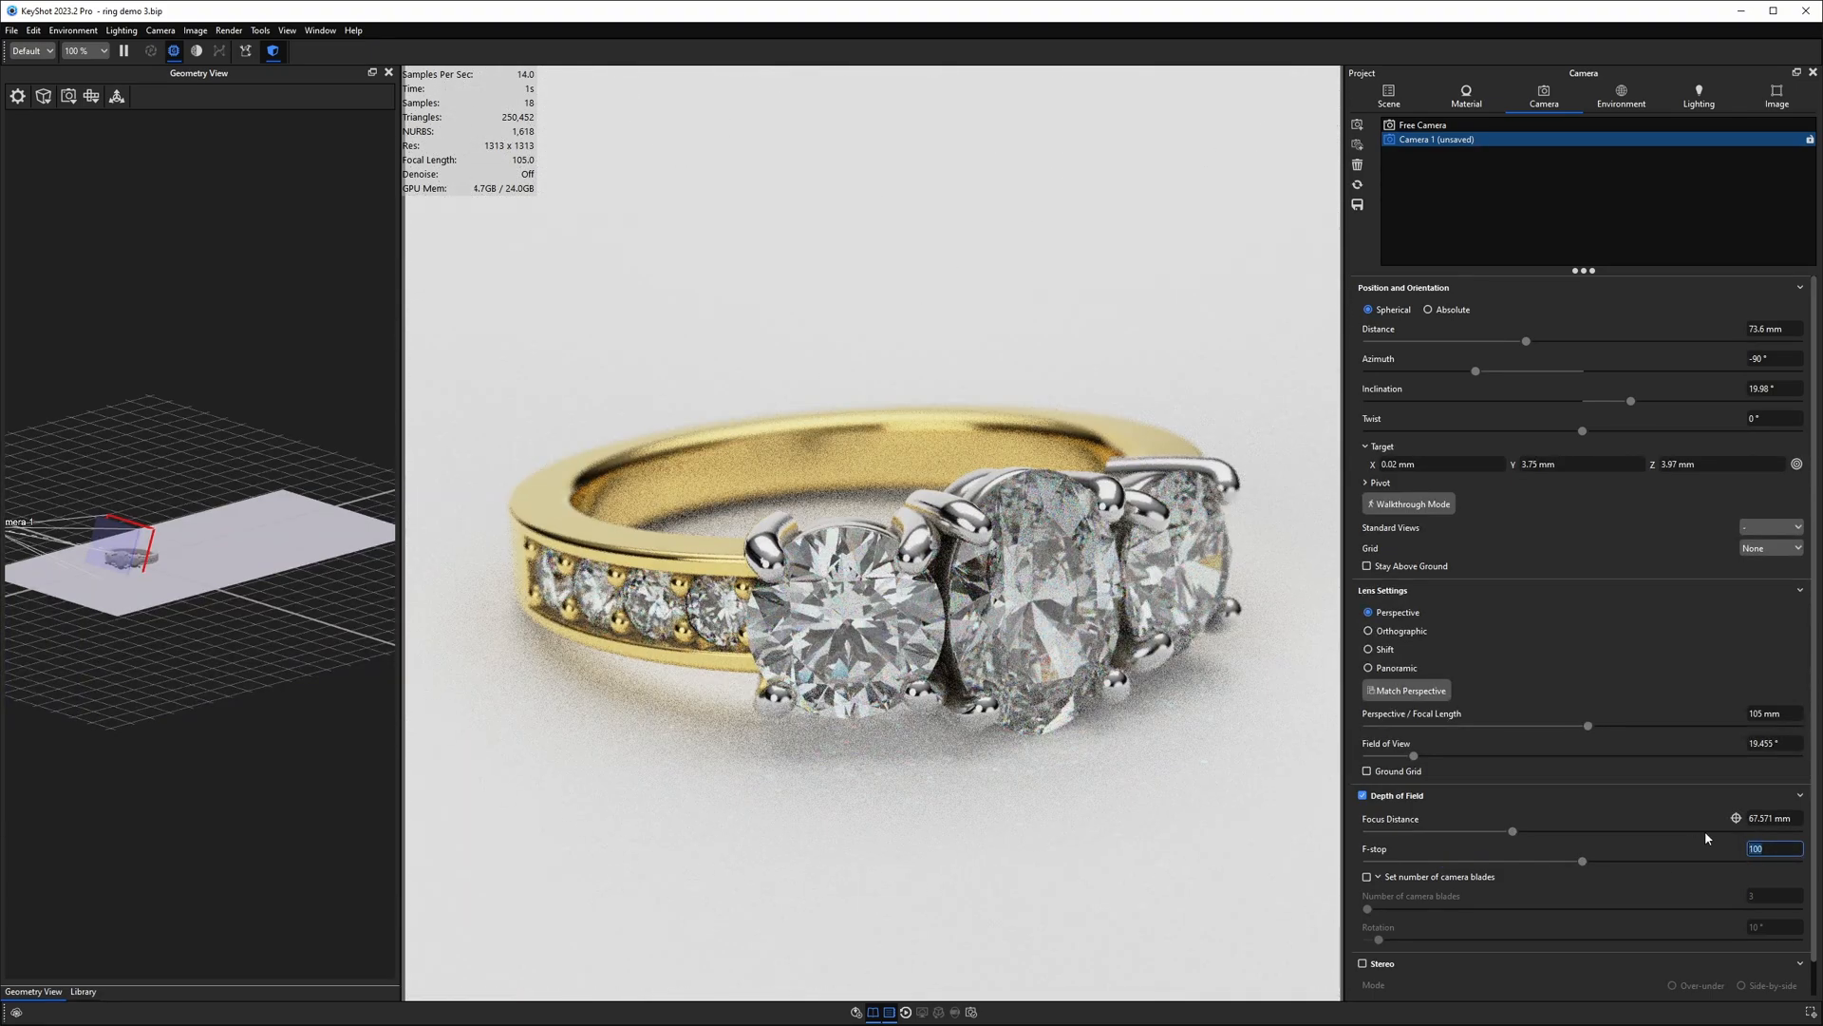
# Step: Inspect the focus plane against the ring in the Geometry View and pick a focal point at the upper edge of the center oval diamond
pyautogui.click(1737, 819)
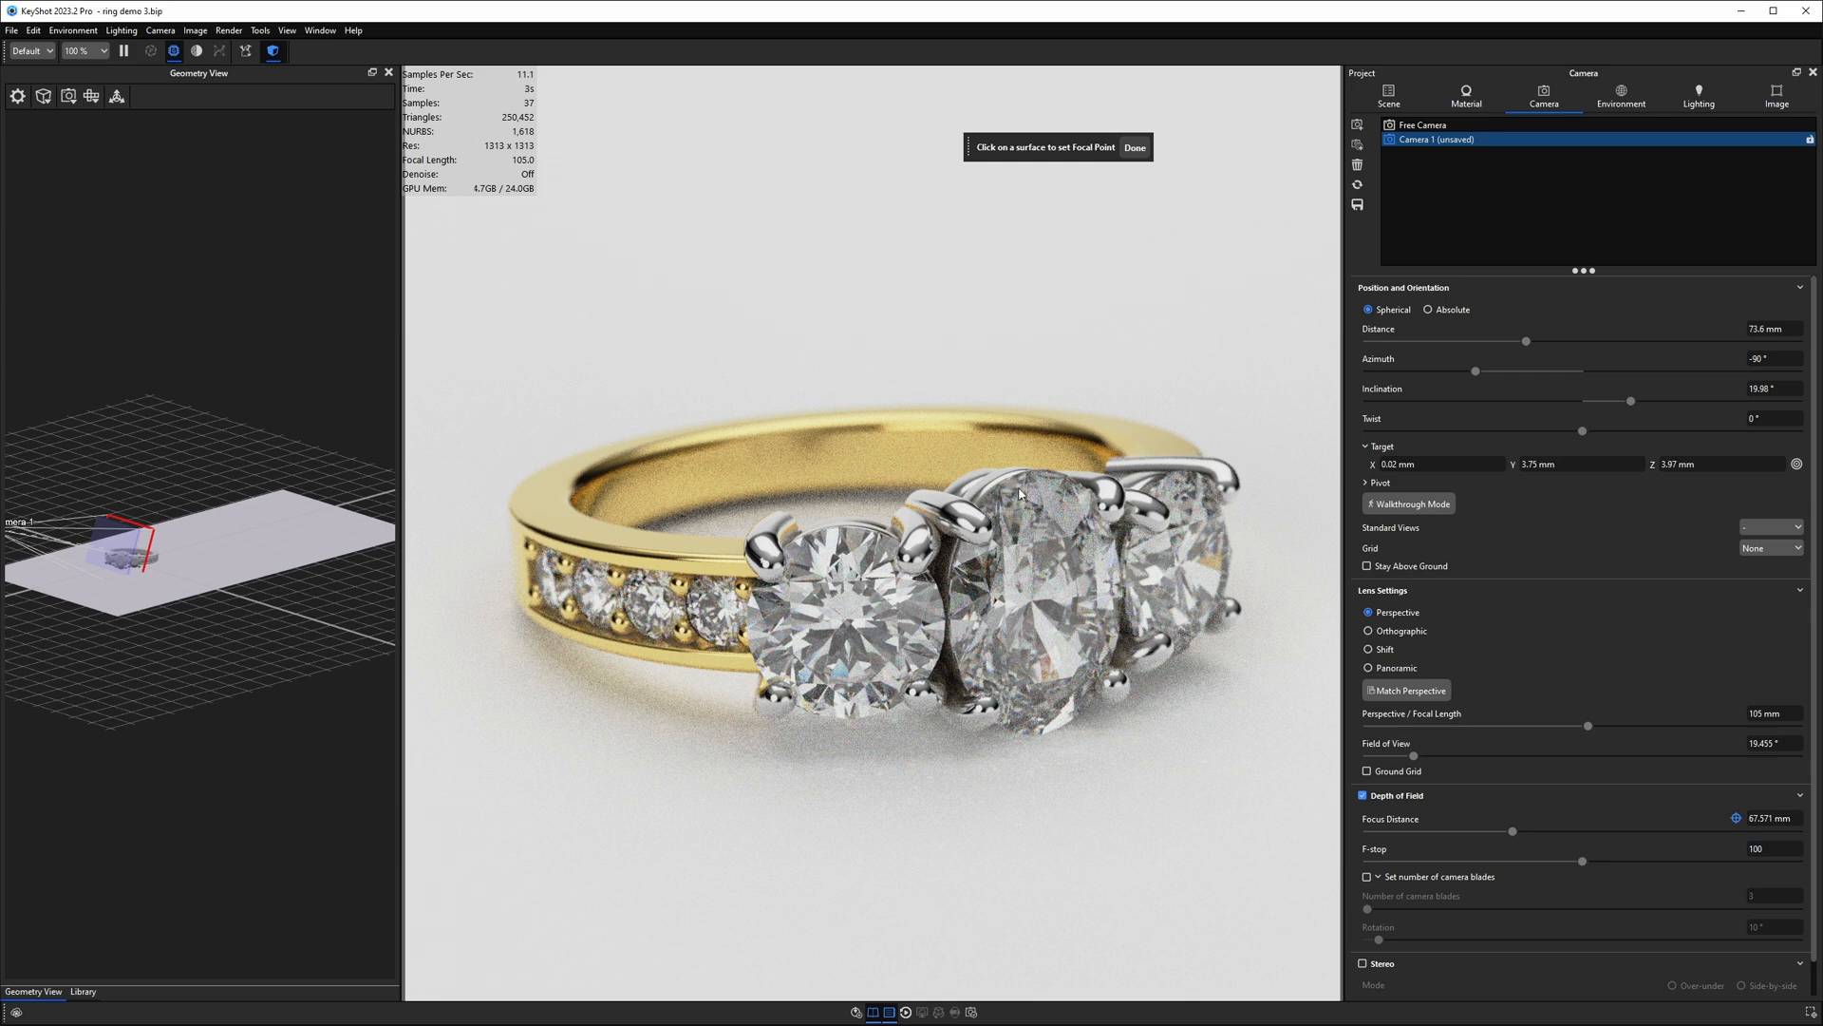
pyautogui.moveTo(279, 494); pyautogui.dragTo(388, 472)
pyautogui.moveTo(388, 472); pyautogui.dragTo(161, 451, button='middle')
pyautogui.scroll(6, 151, 590)
pyautogui.moveTo(114, 532); pyautogui.dragTo(264, 542)
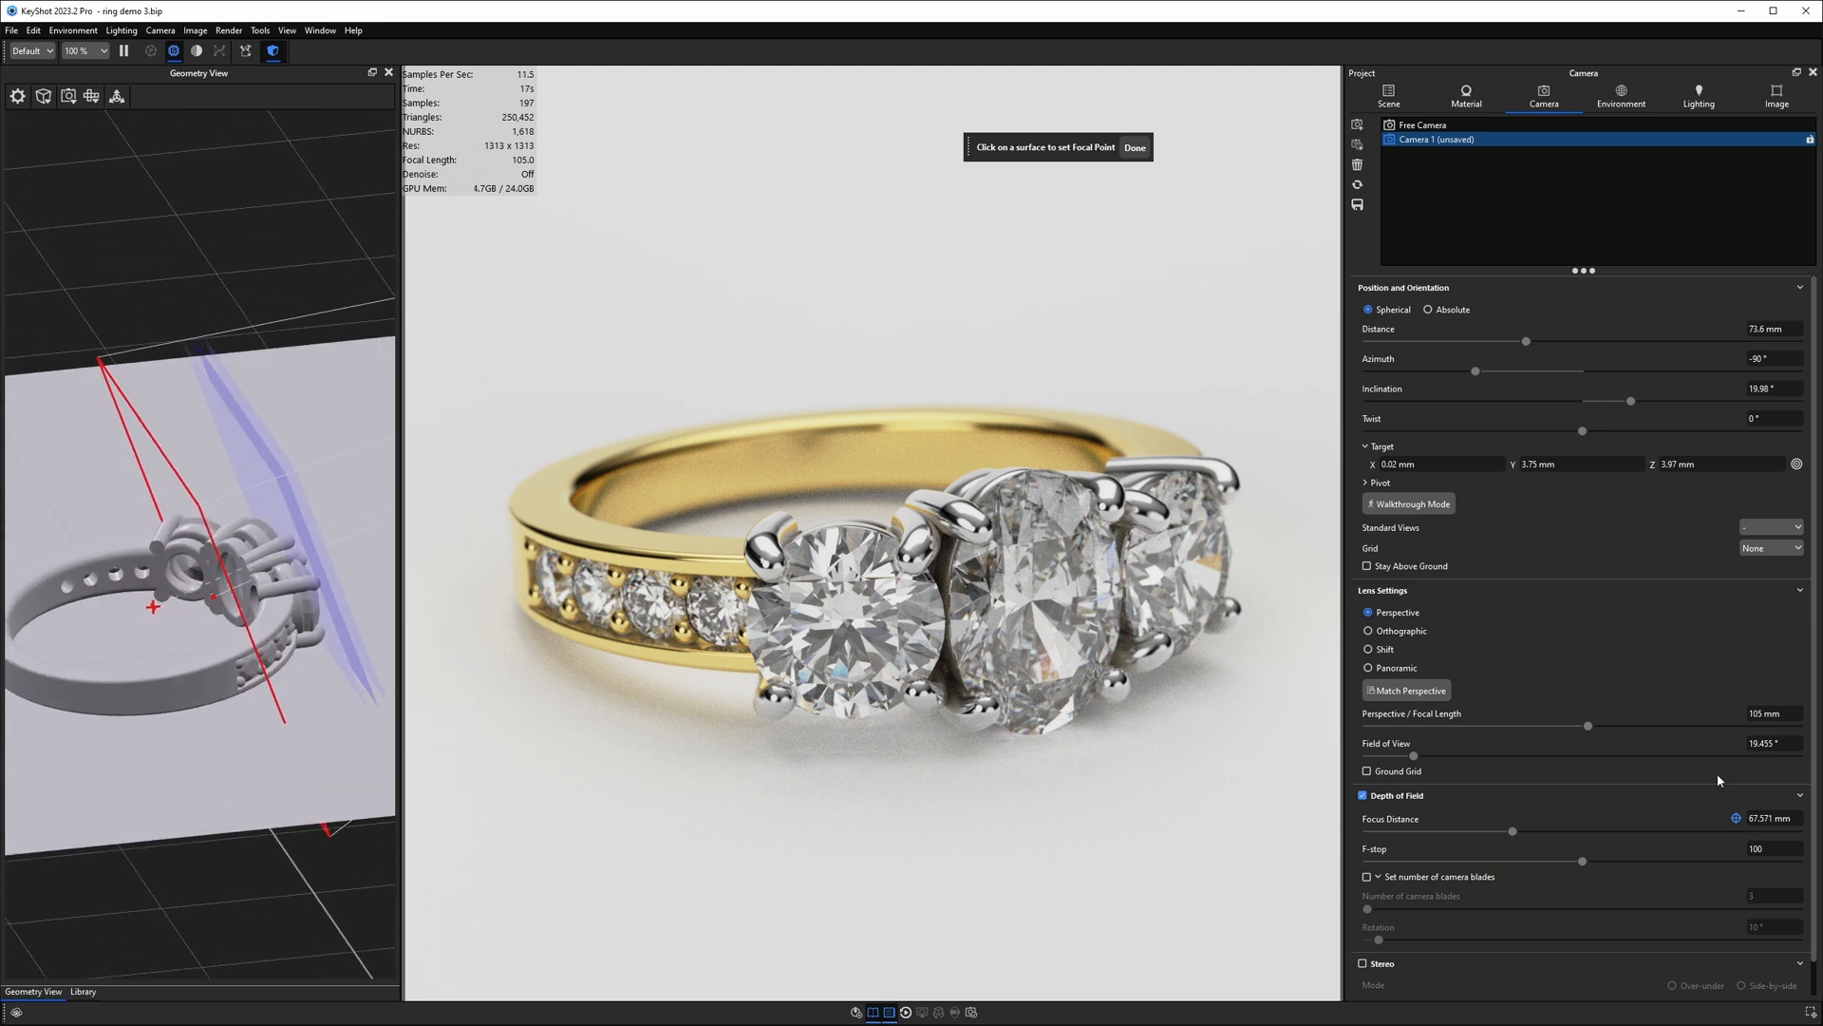
pyautogui.click(1010, 479)
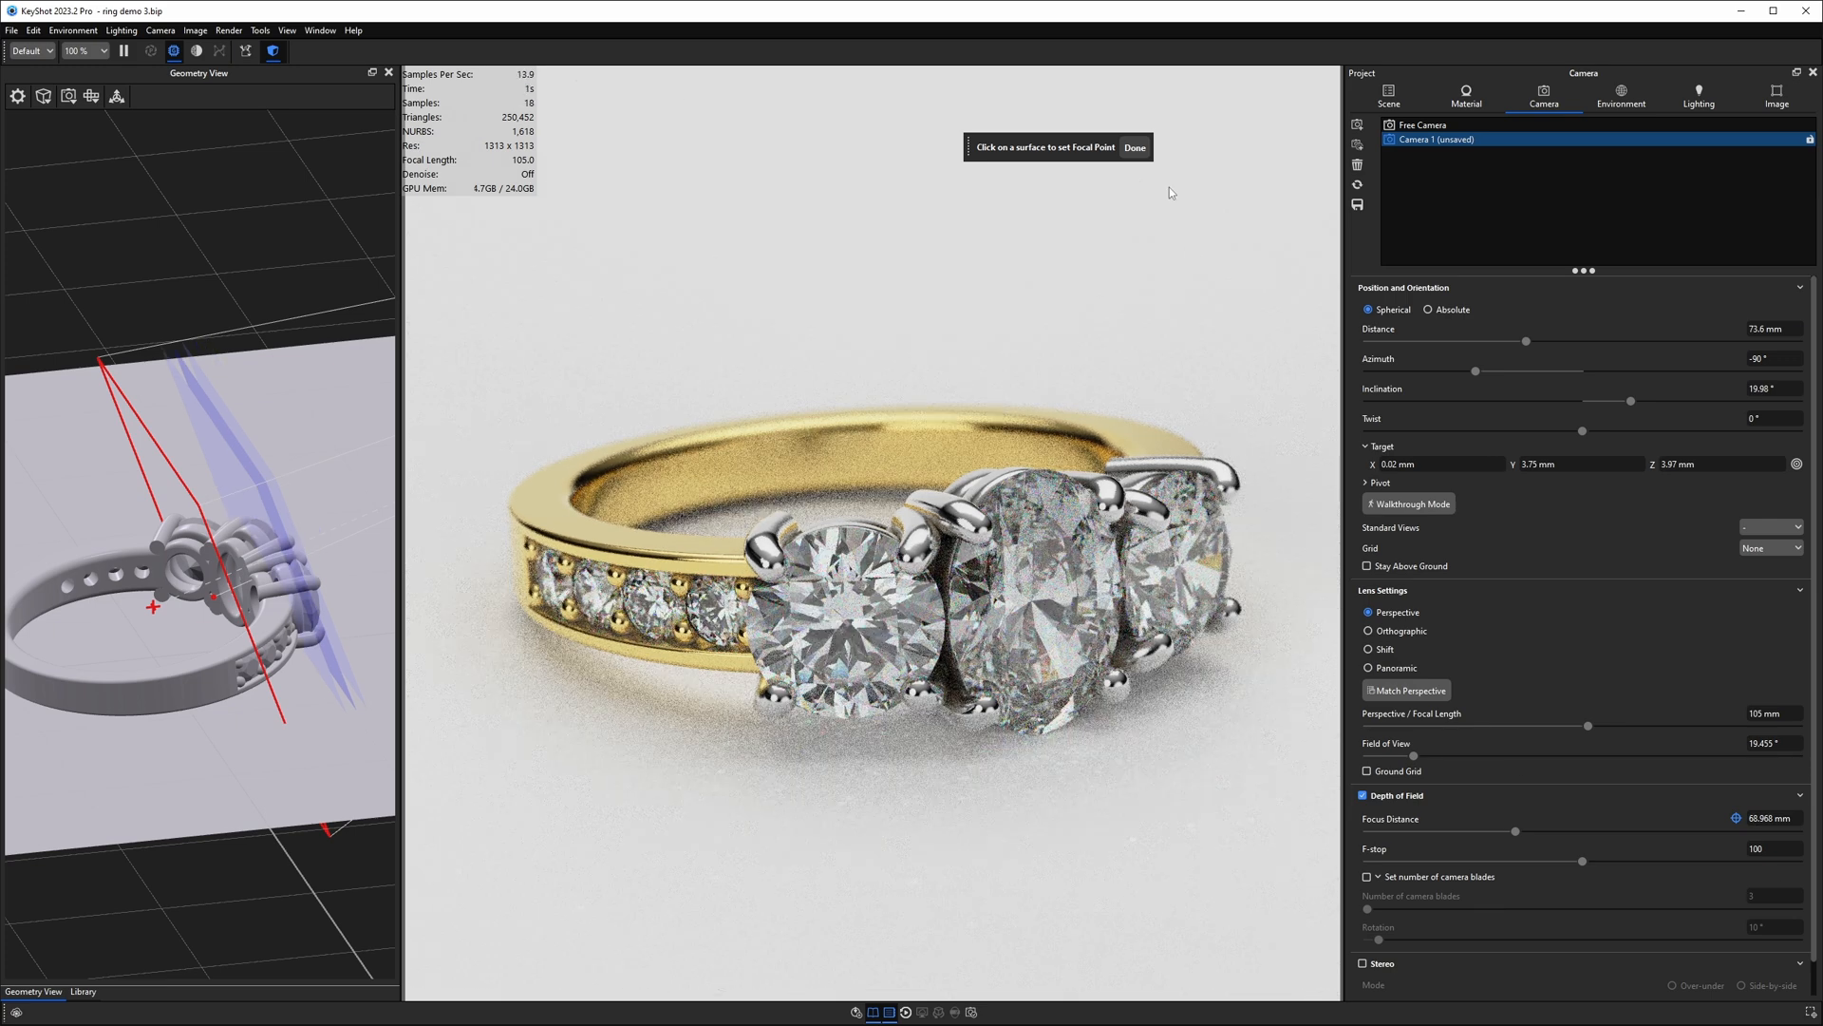
pyautogui.click(1134, 147)
# Step: Try a focus distance of 69 mm, and set it to 70 mm
pyautogui.doubleClick(1774, 818)
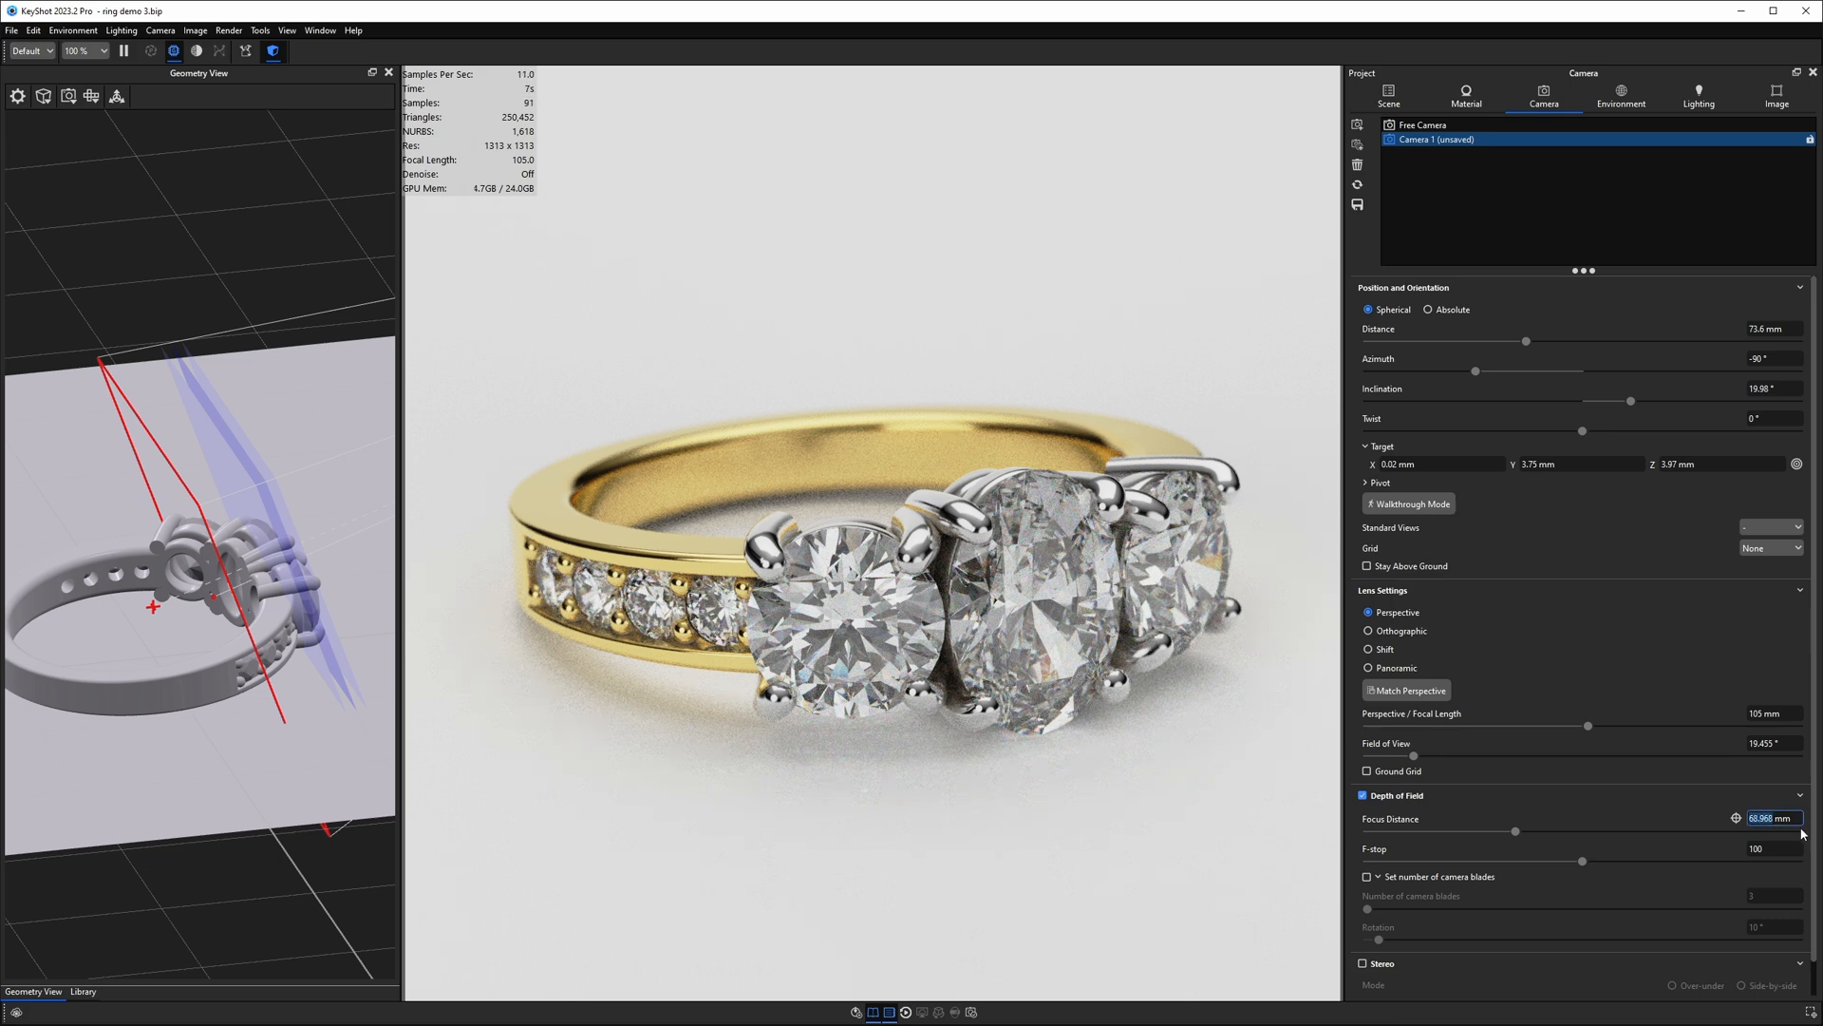
pyautogui.write('69')
pyautogui.press('Return')
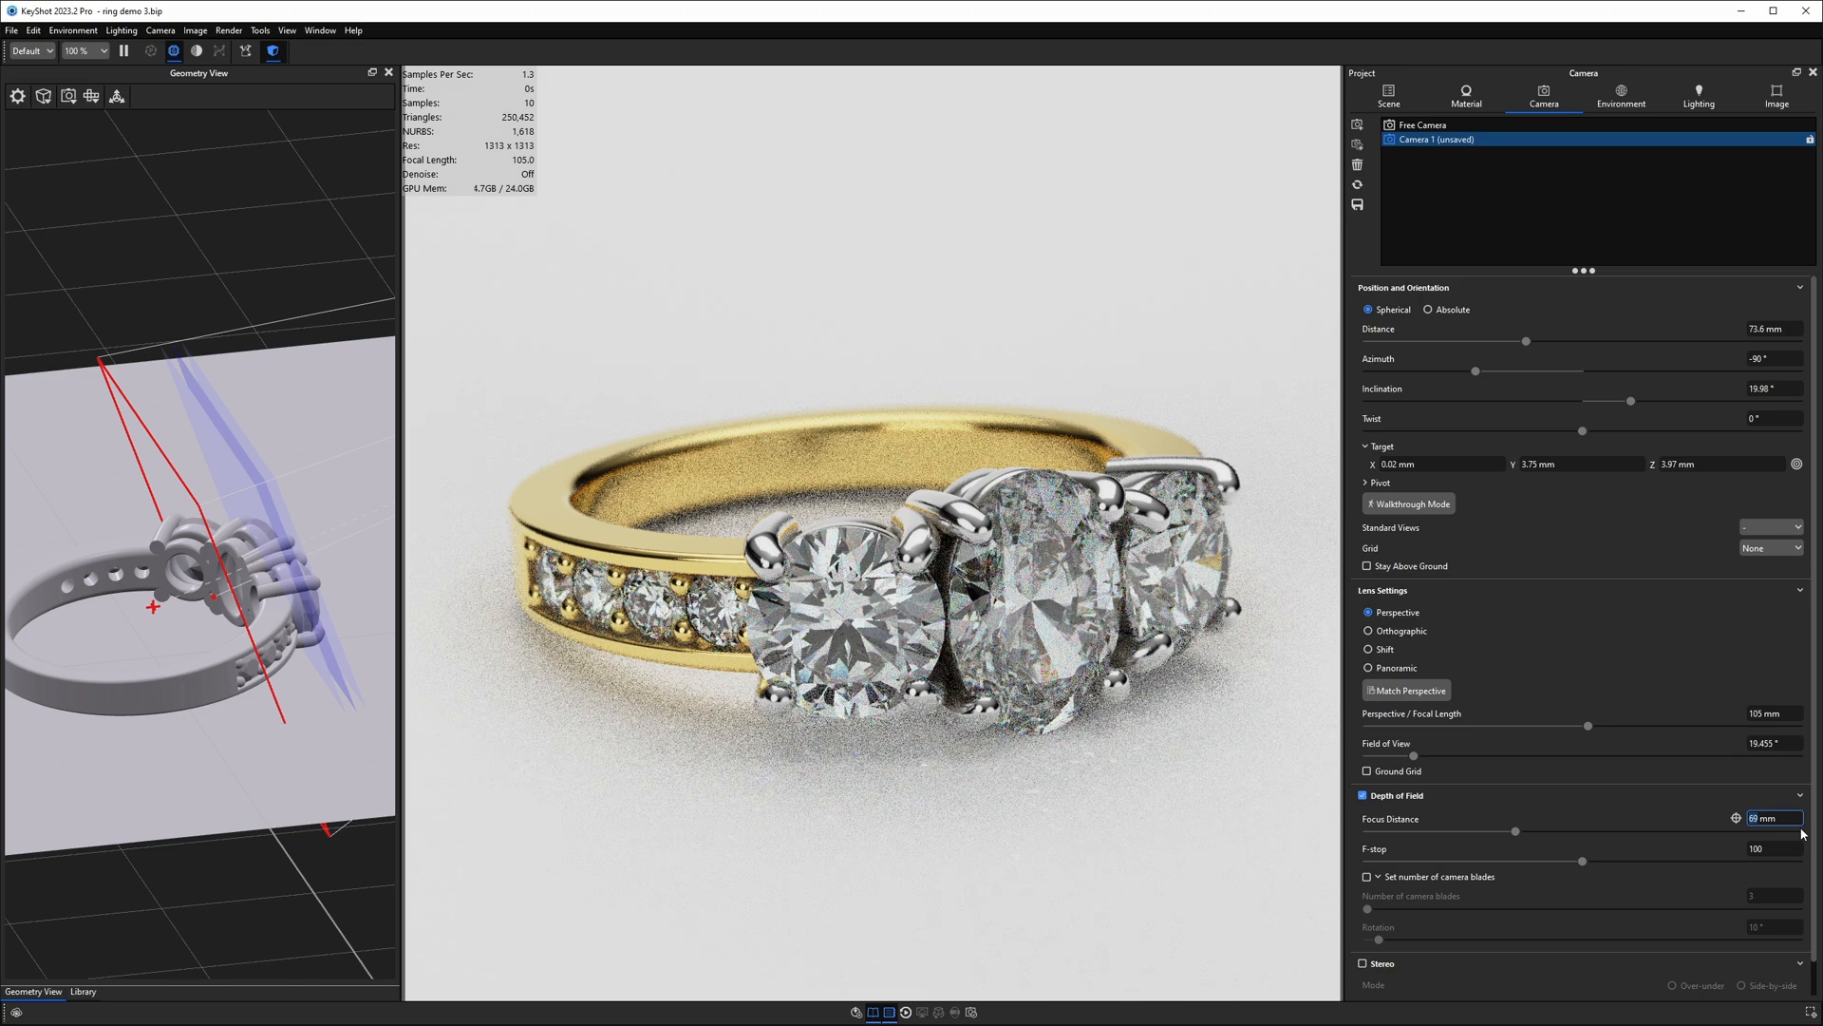
pyautogui.write('70')
pyautogui.press('Return')
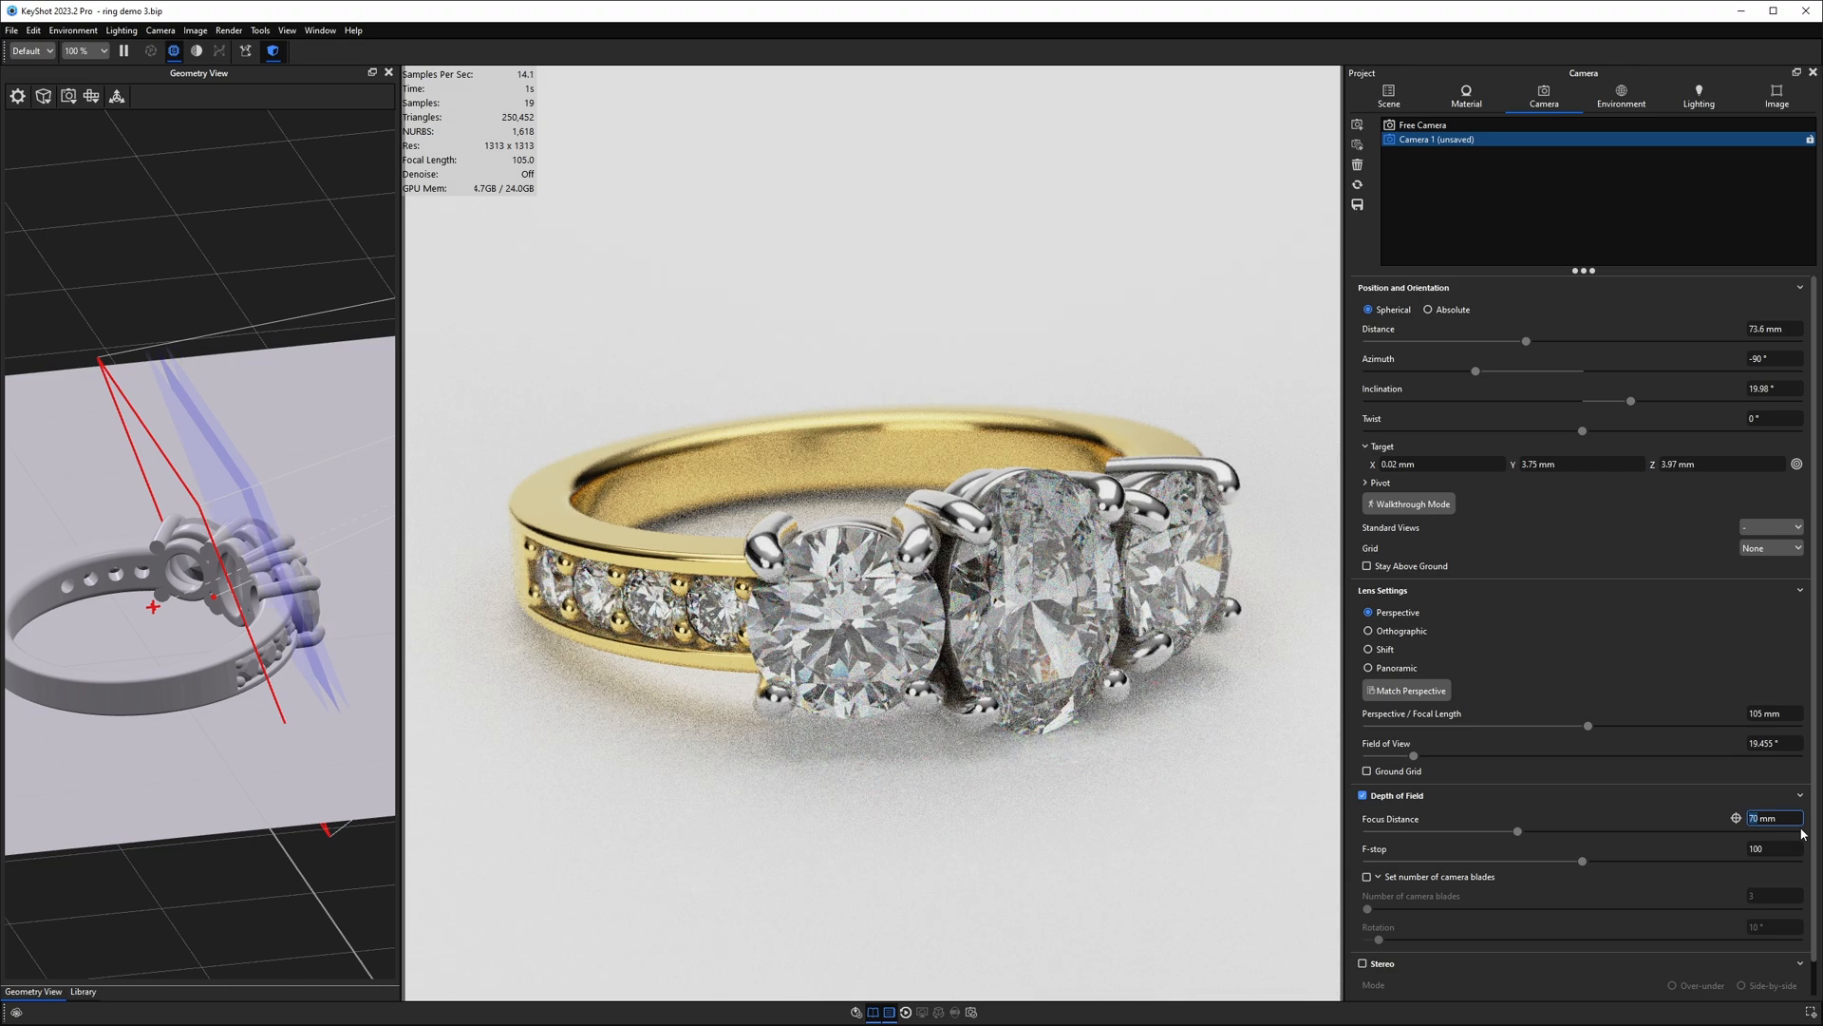
# Step: Set the f-stop to 256 and compare the render with Depth of Field off and on, leaving it enabled
pyautogui.click(1773, 850)
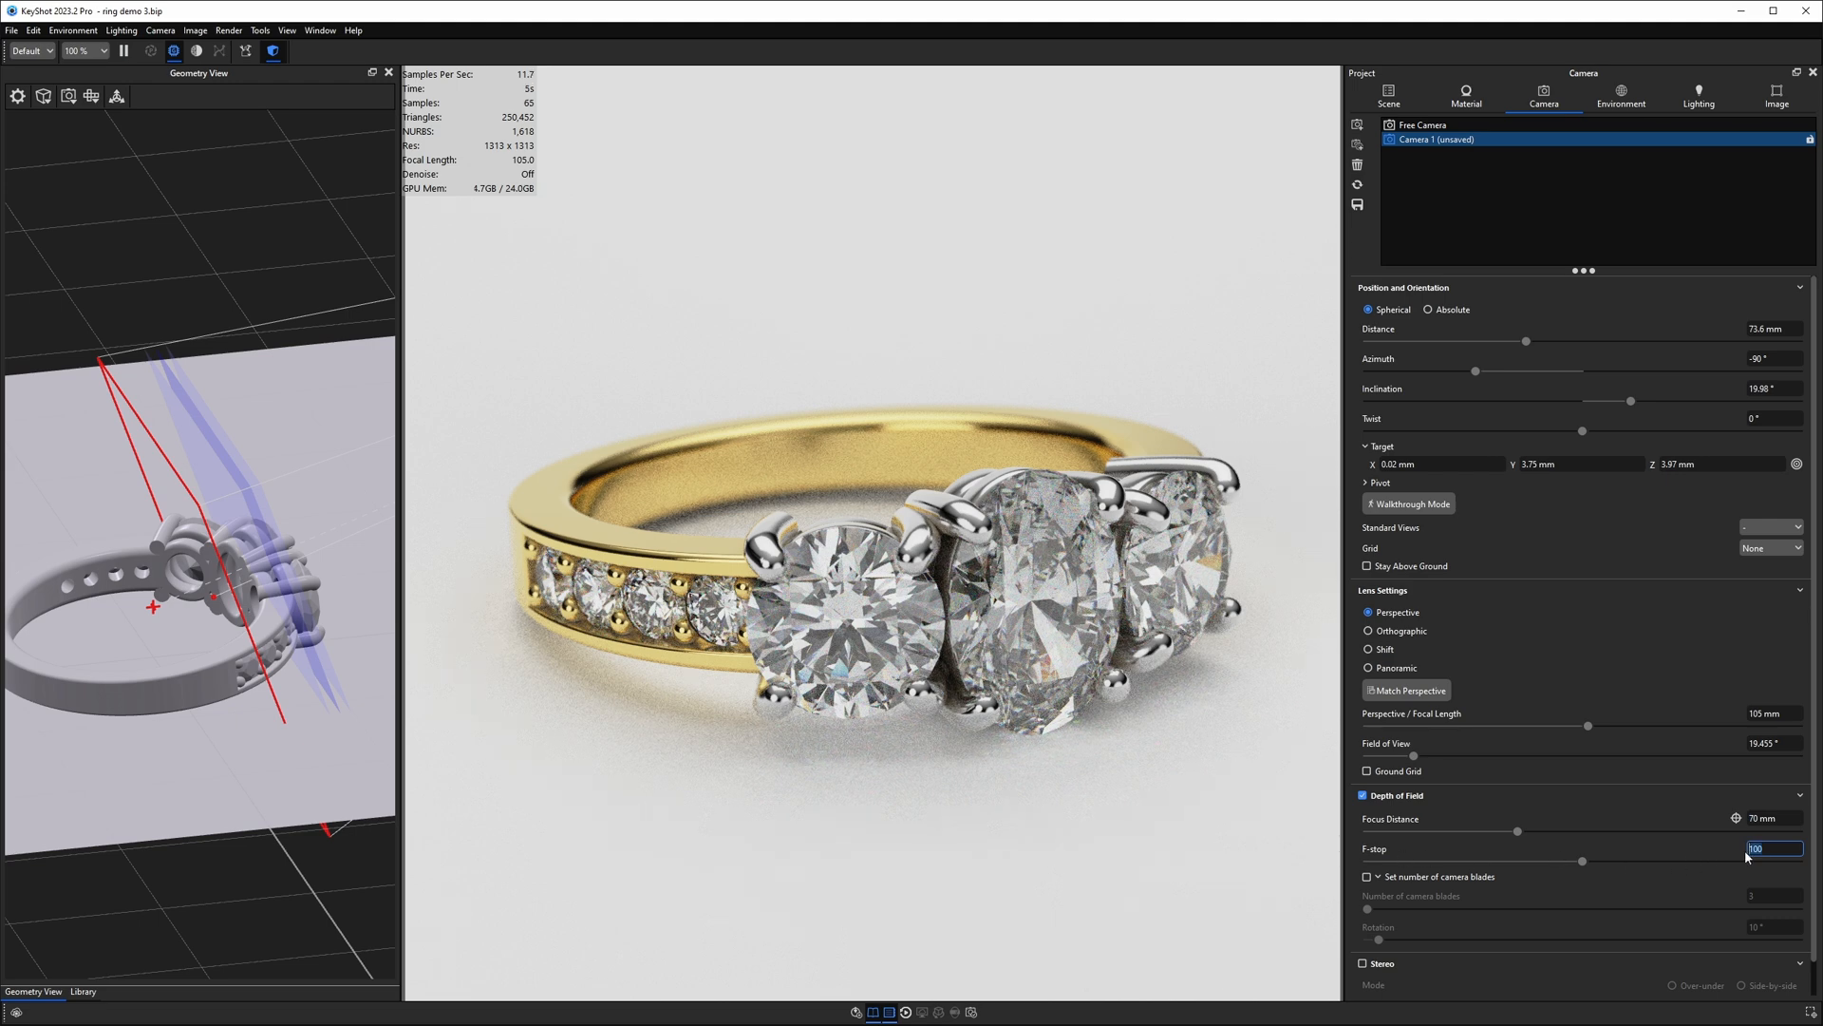
pyautogui.write('256')
pyautogui.press('Return')
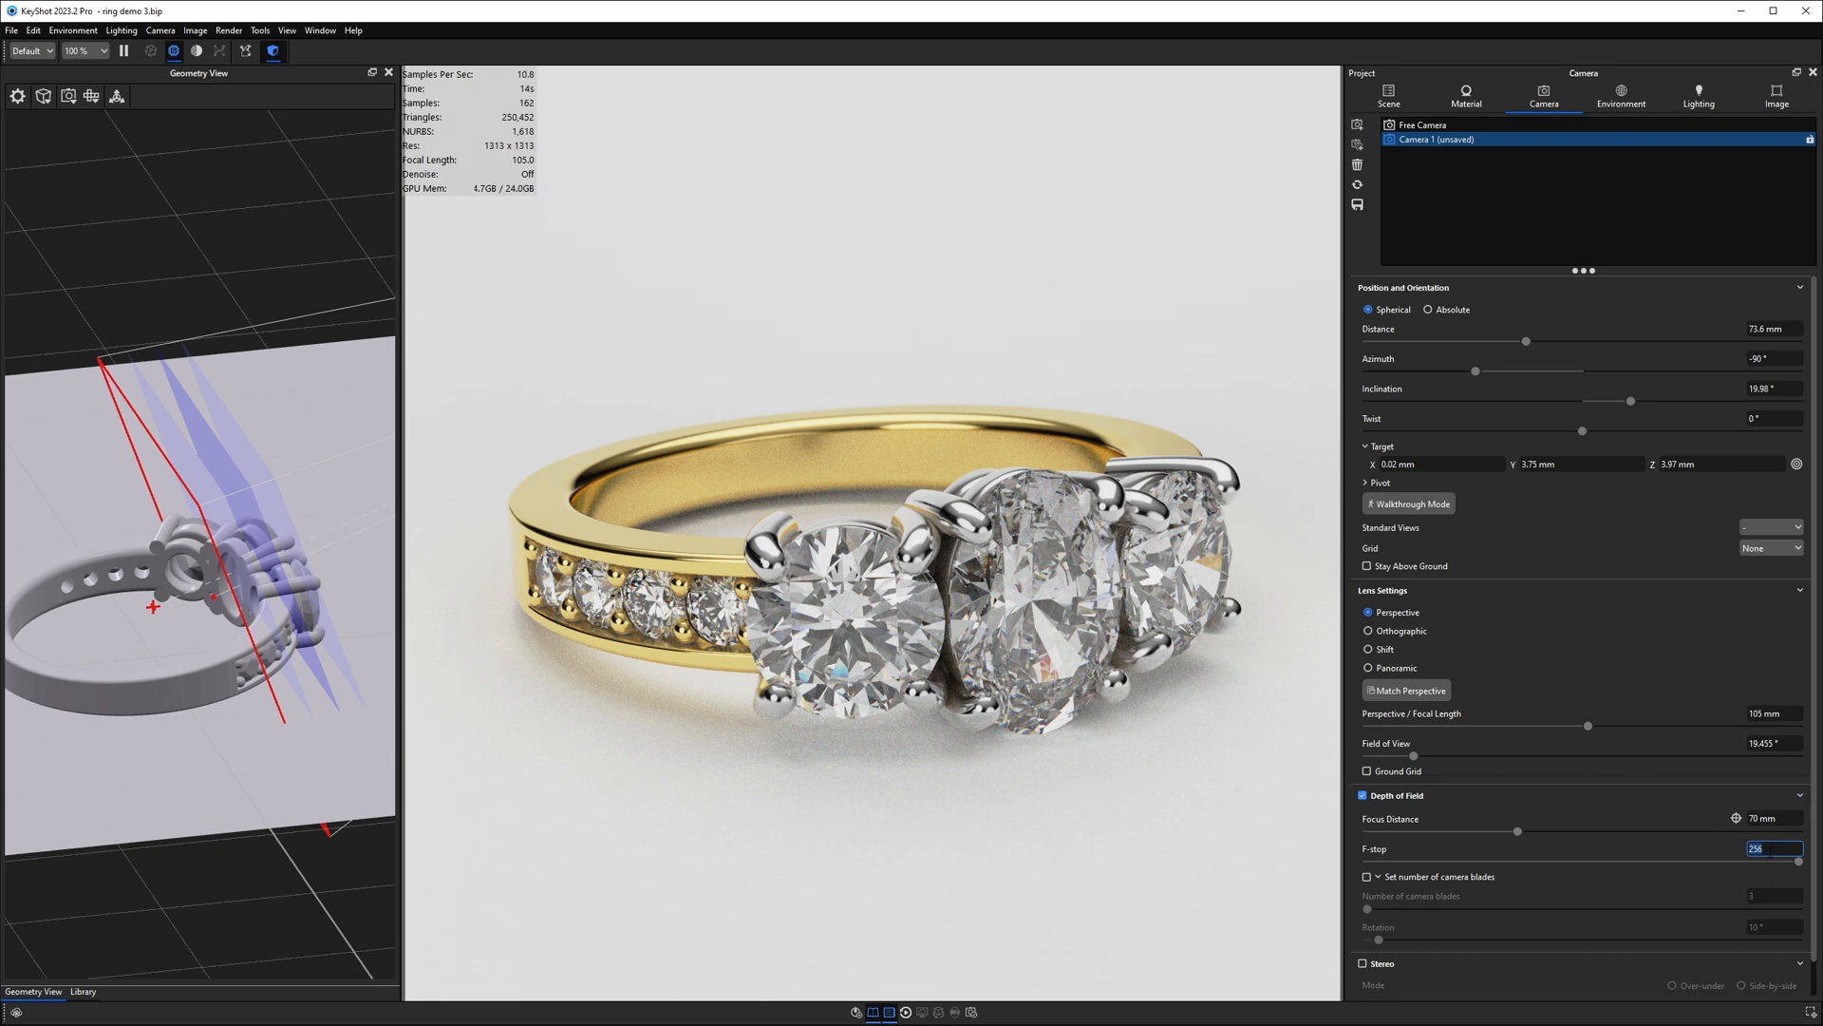
pyautogui.click(1362, 796)
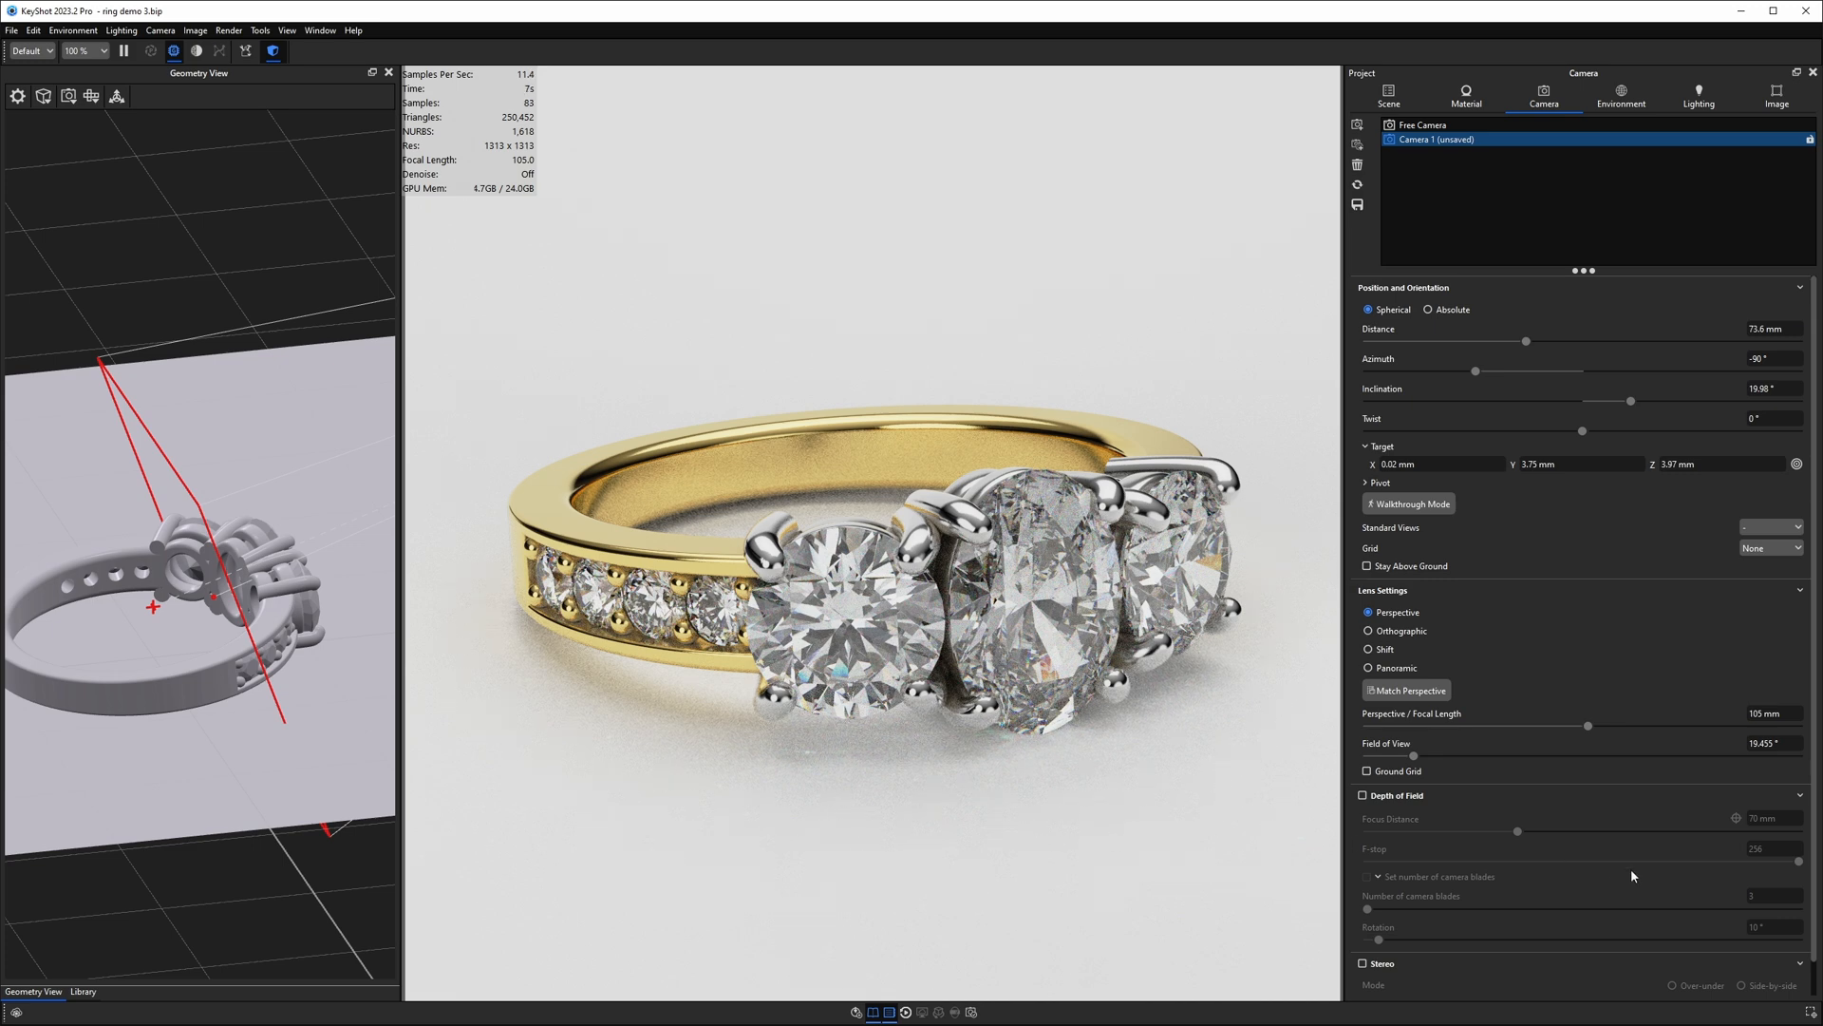
pyautogui.click(1363, 796)
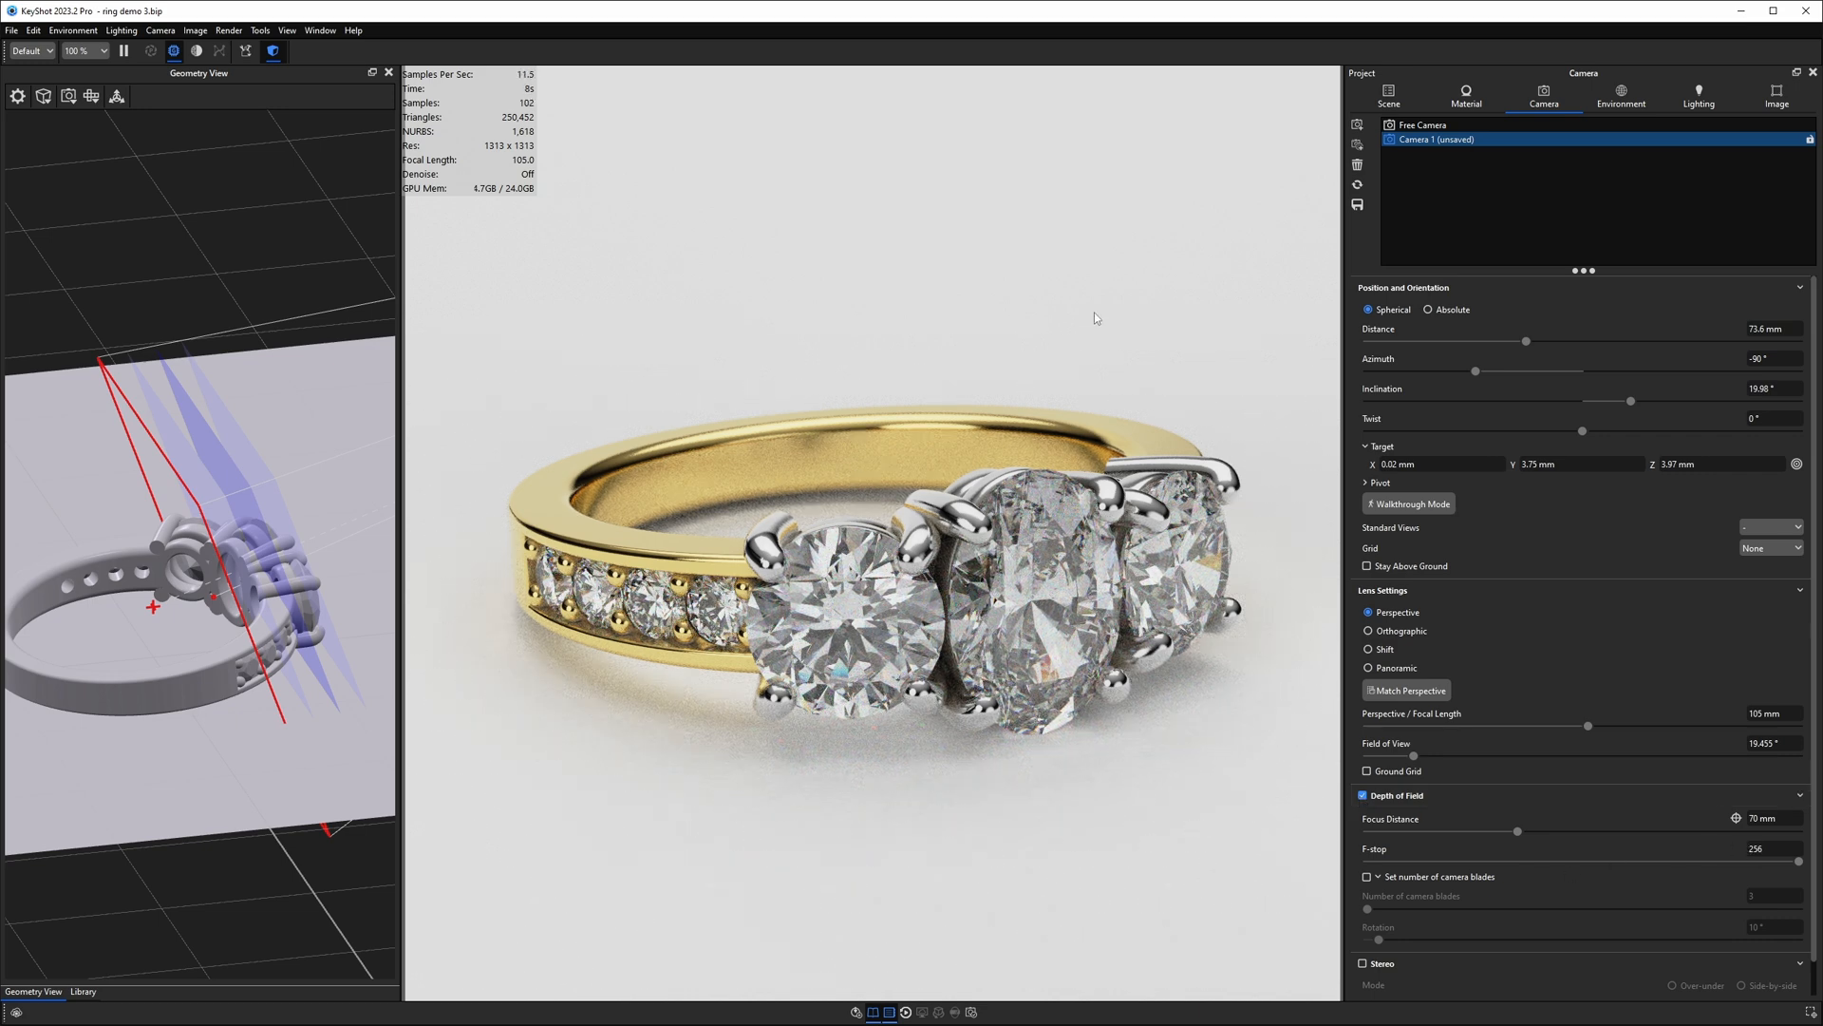
# Step: Save the current view and depth of field settings to Camera 1
pyautogui.click(1357, 205)
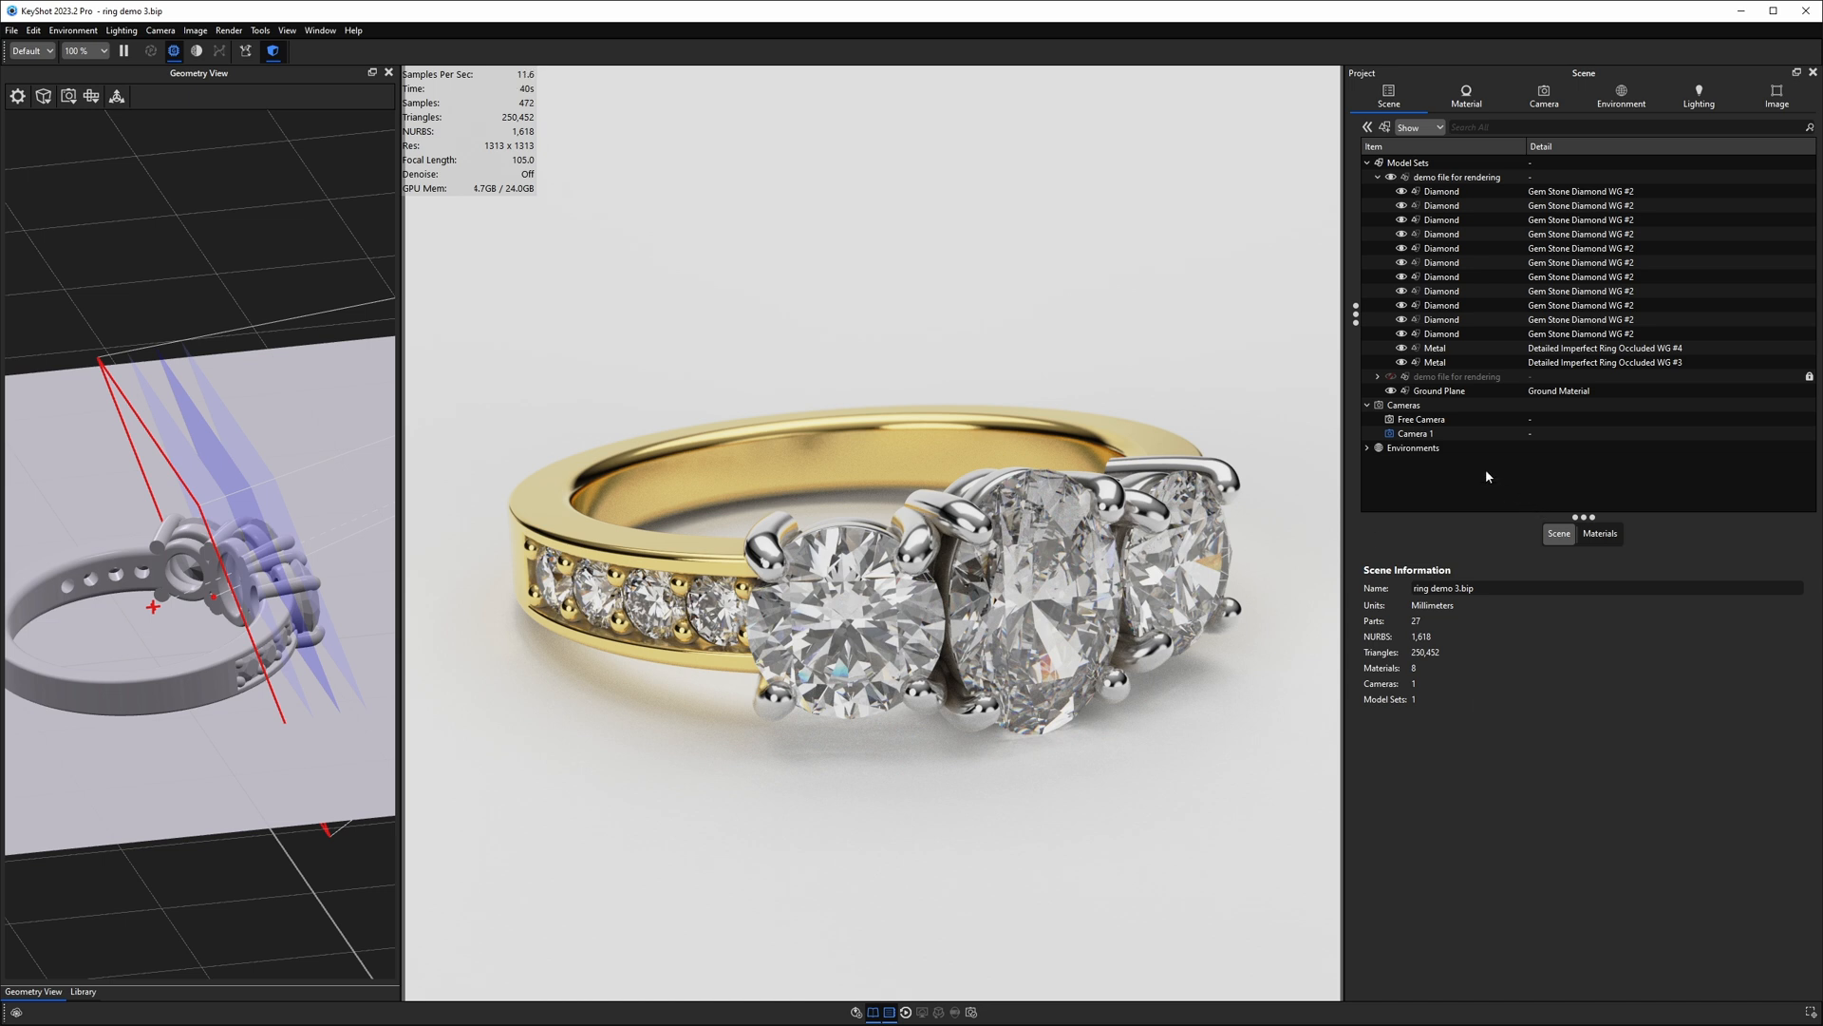
pyautogui.click(1459, 432)
# Step: Put all the diamond parts of the ring on a new render layer named Diamond
pyautogui.click(1468, 335)
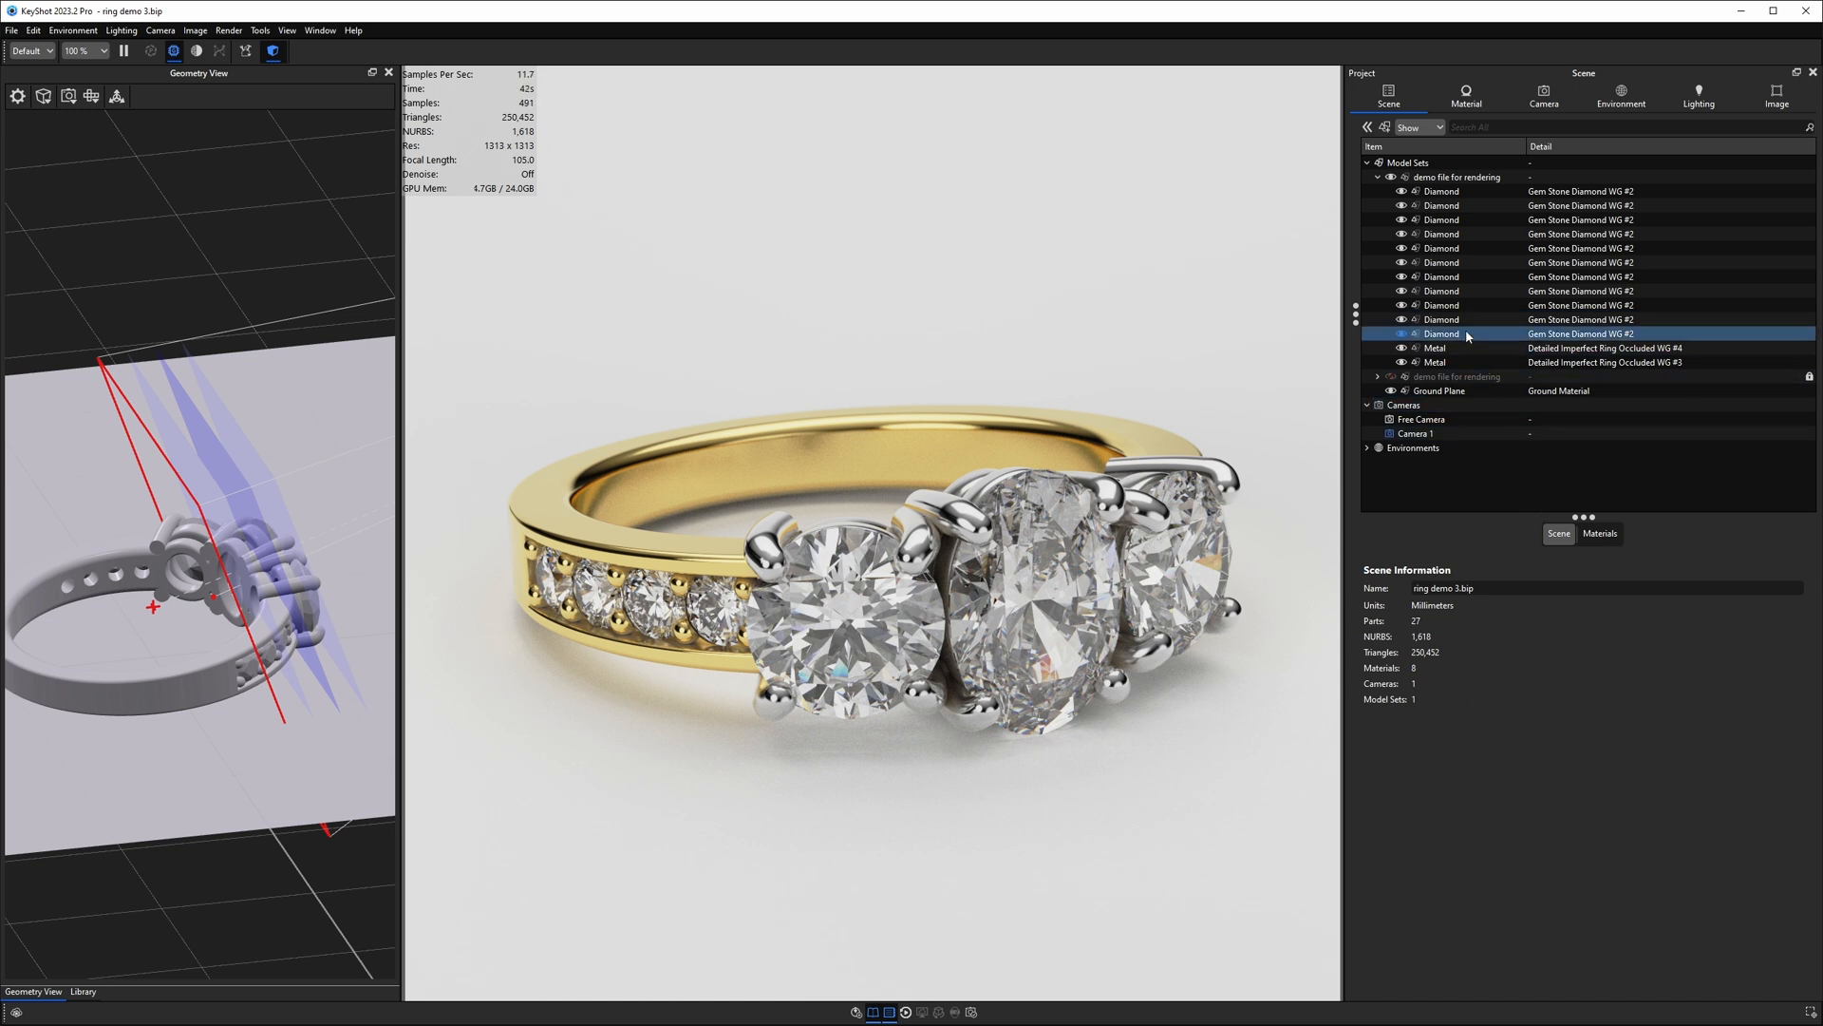
pyautogui.keyDown('ctrl'); pyautogui.click(1460, 193); pyautogui.keyUp('ctrl')
pyautogui.keyDown('shift'); pyautogui.click(1461, 193); pyautogui.keyUp('shift')
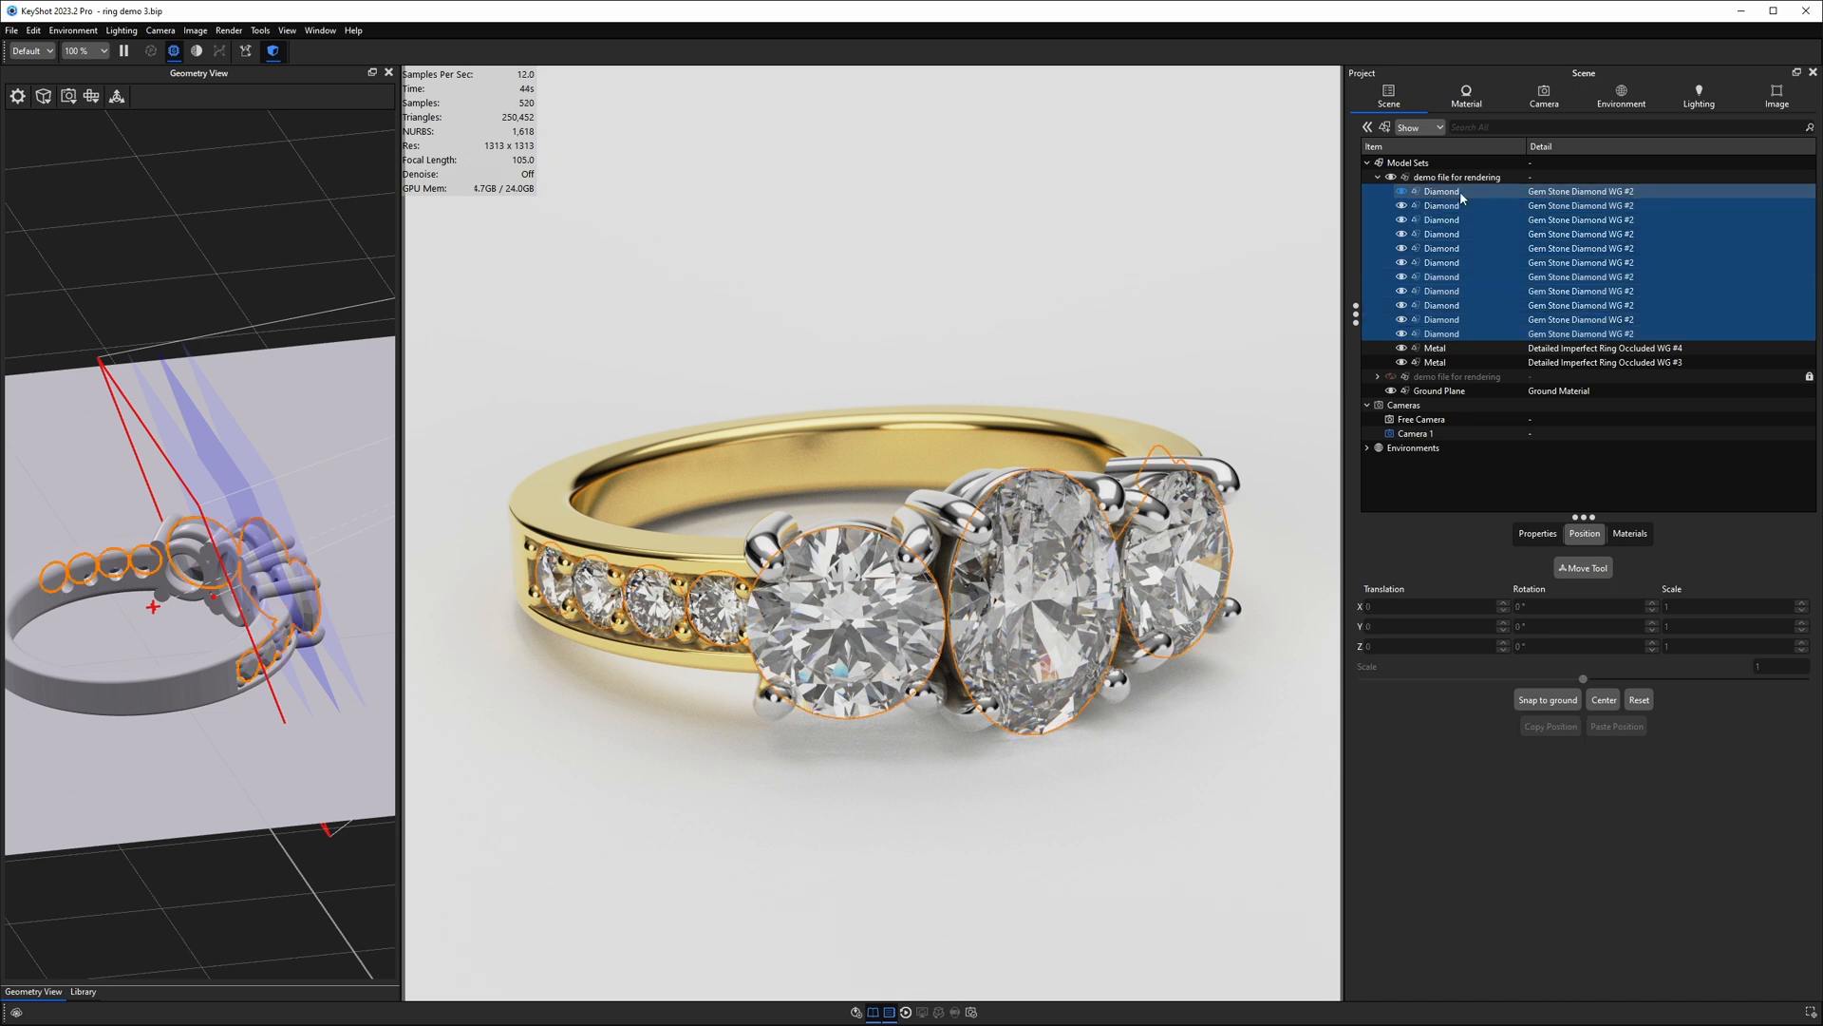
pyautogui.rightClick(1442, 195)
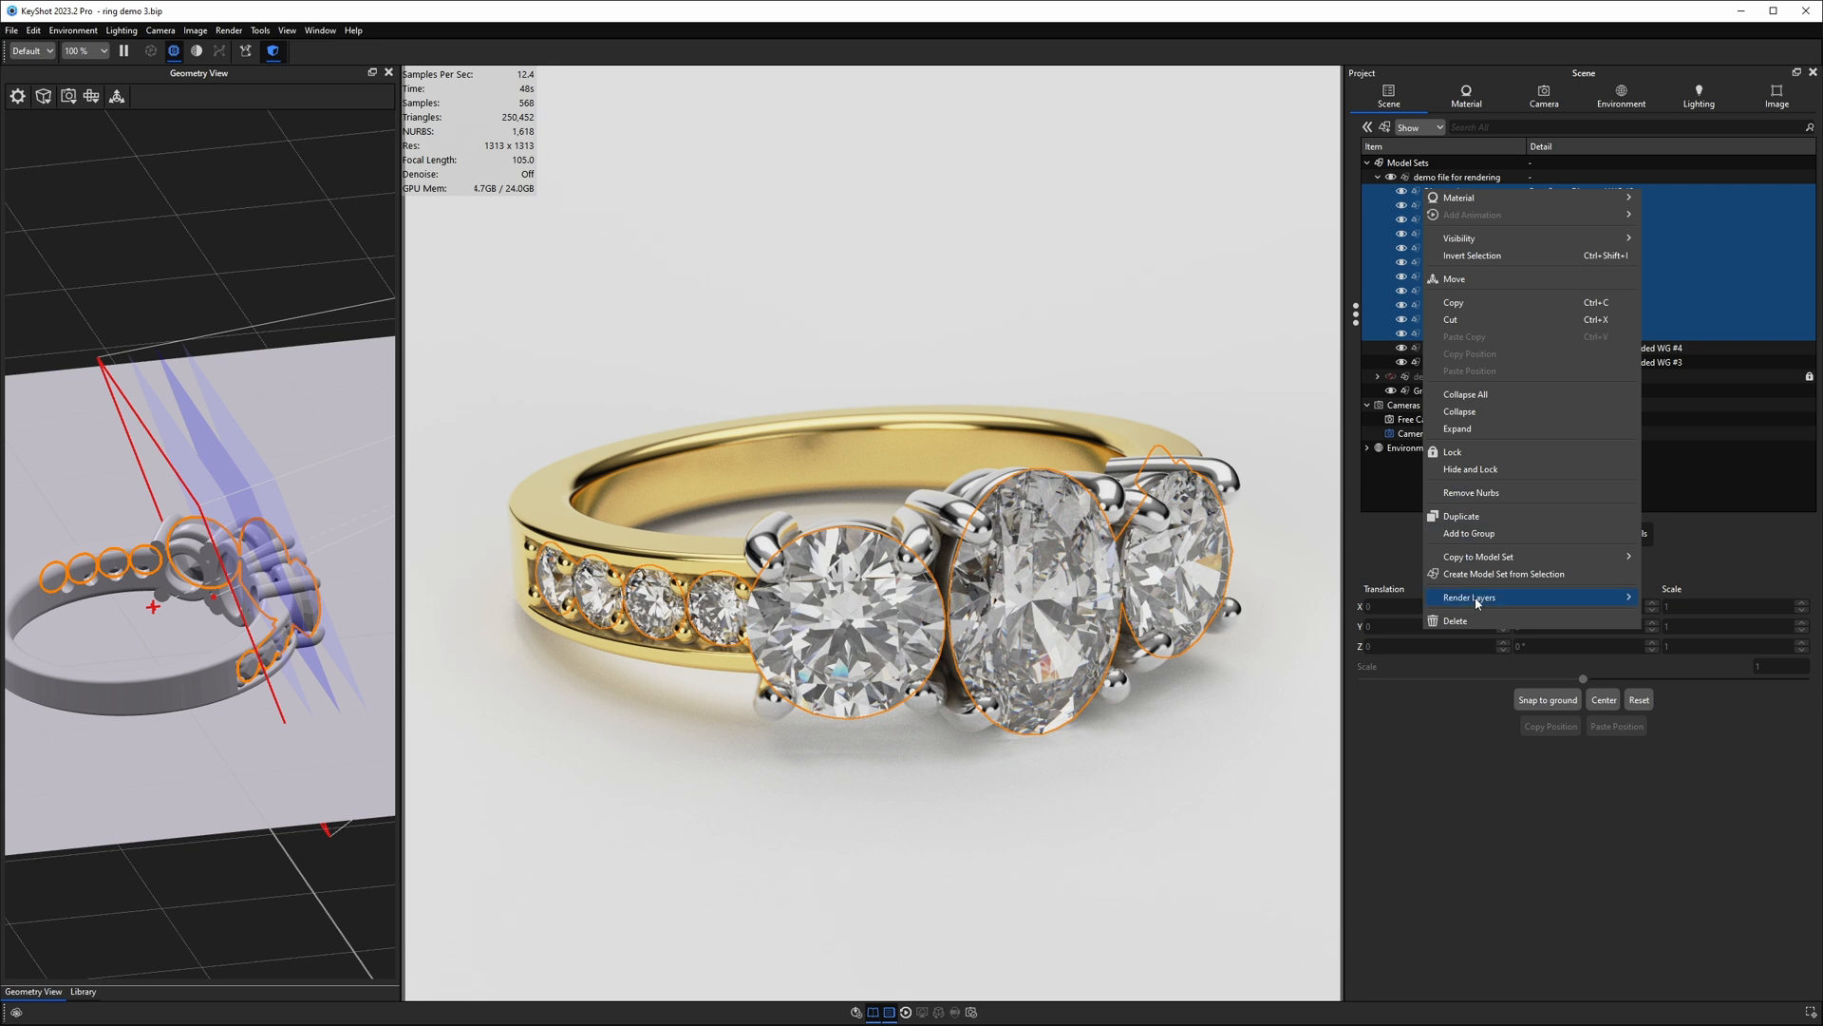
pyautogui.moveTo(1494, 602)
pyautogui.click(1667, 602)
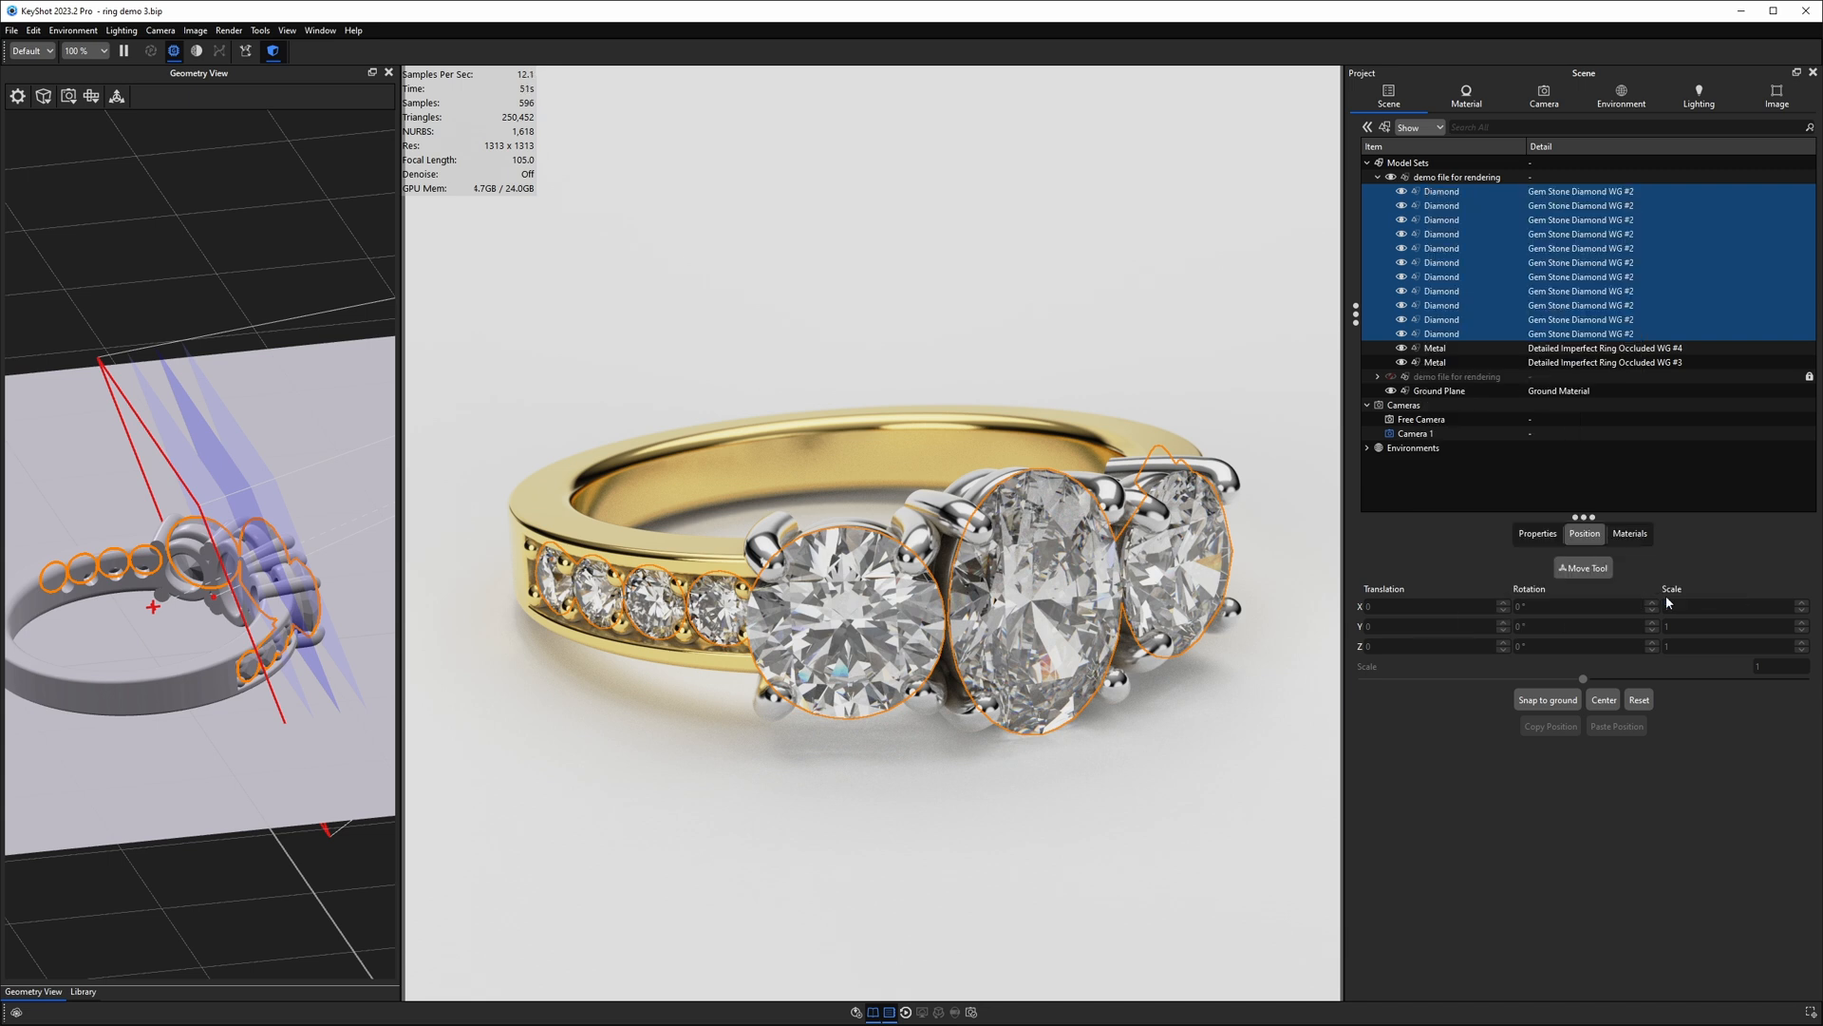
pyautogui.click(1537, 532)
pyautogui.click(1438, 744)
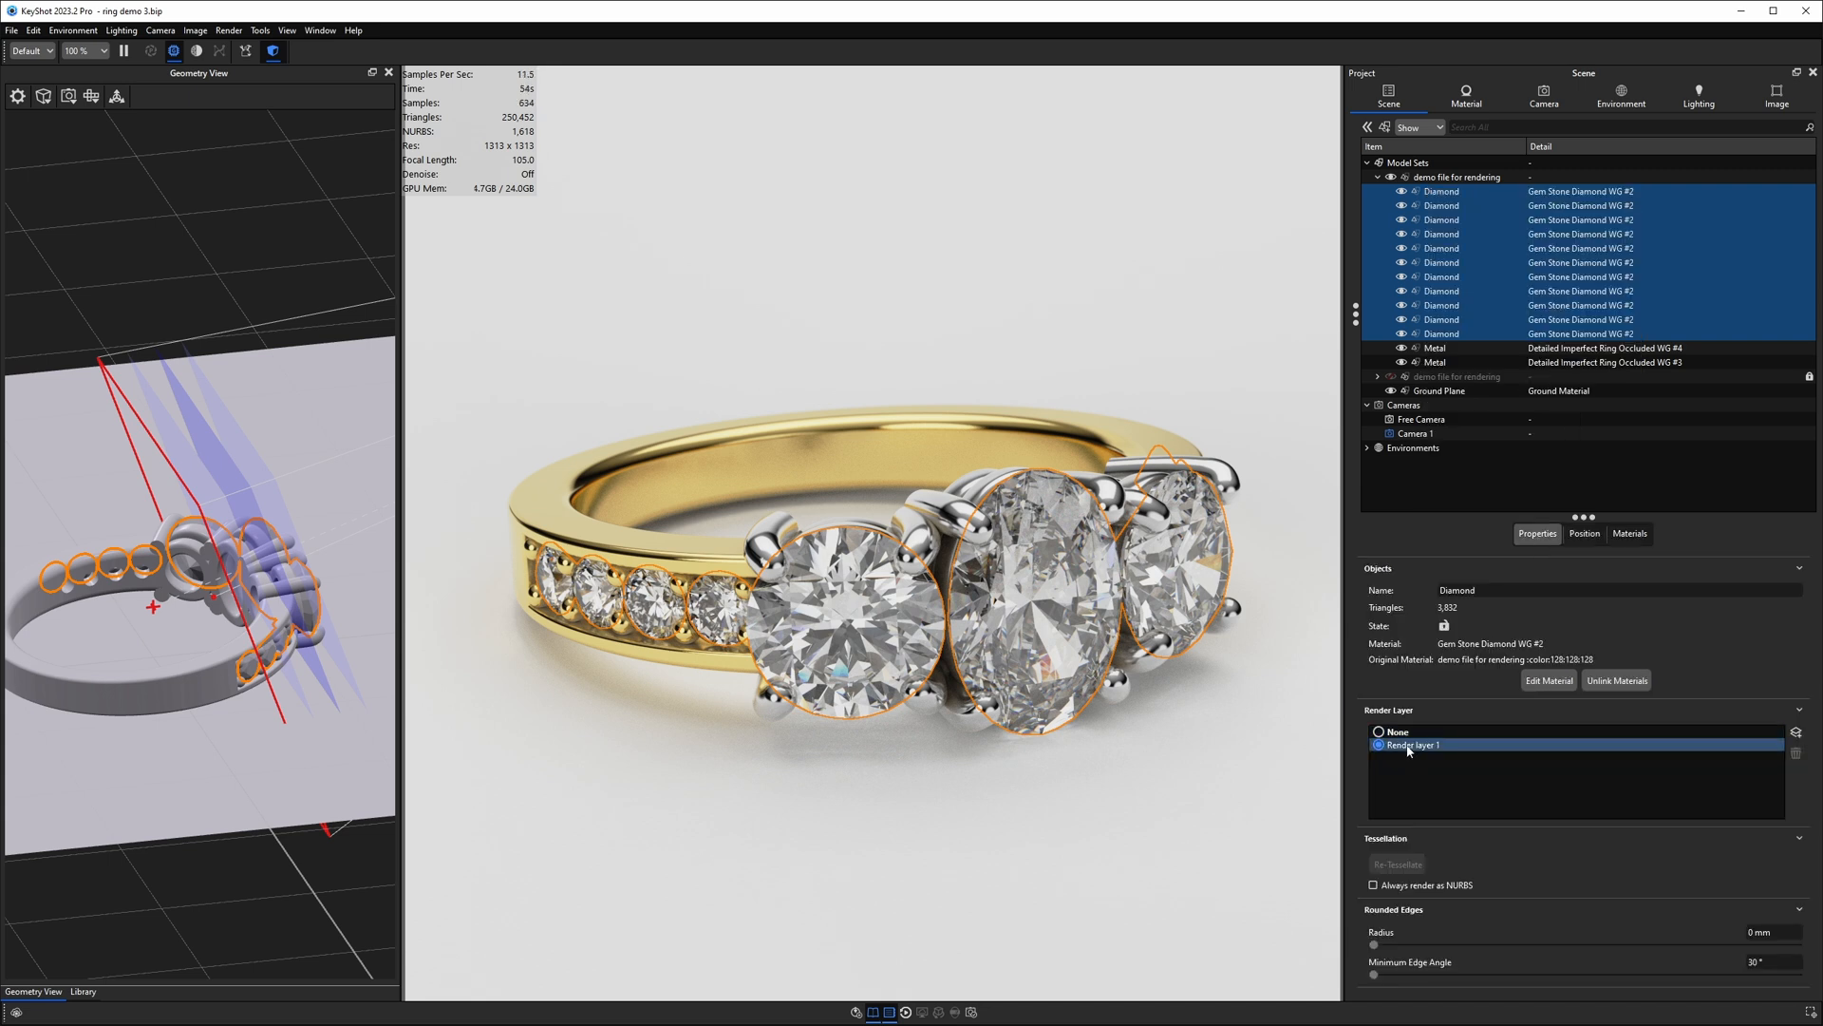
pyautogui.doubleClick(1406, 746)
pyautogui.write('Diamond')
pyautogui.press('Return')
# Step: Add the silver prong metal part to a new render layer and rename the existing Diamond layer to Prong
pyautogui.click(1445, 348)
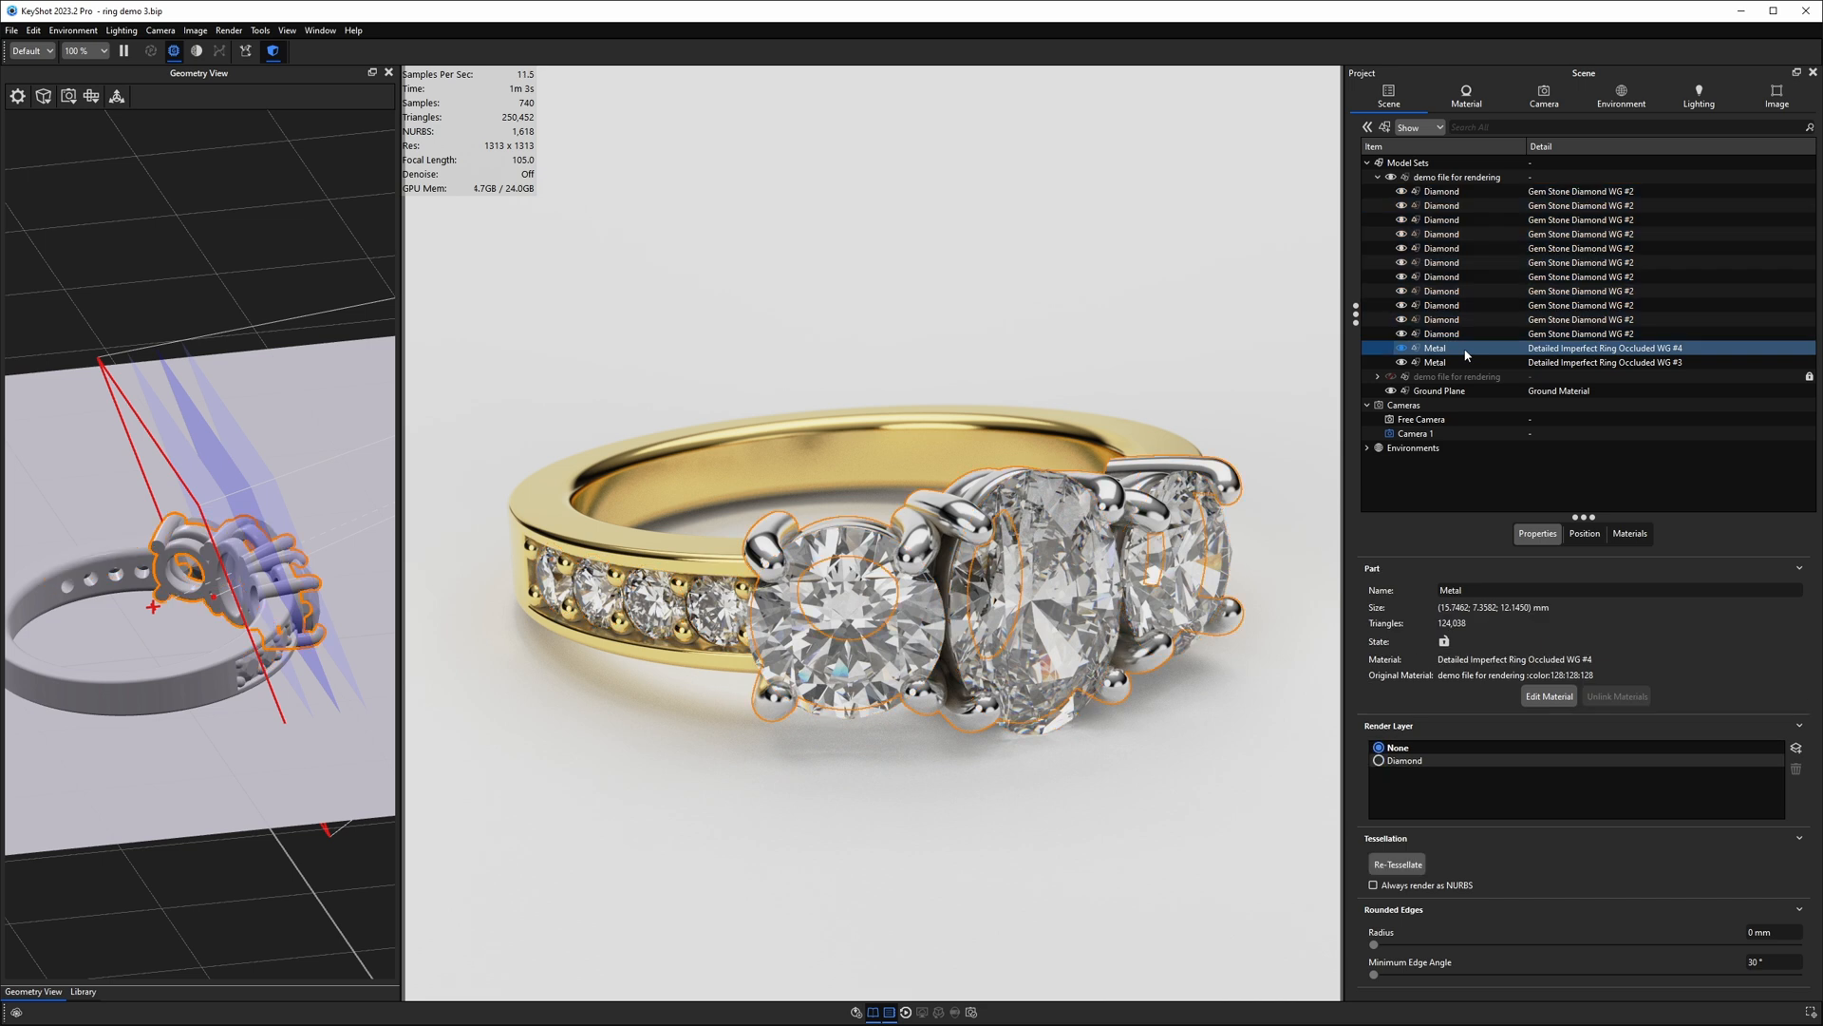
pyautogui.rightClick(1449, 353)
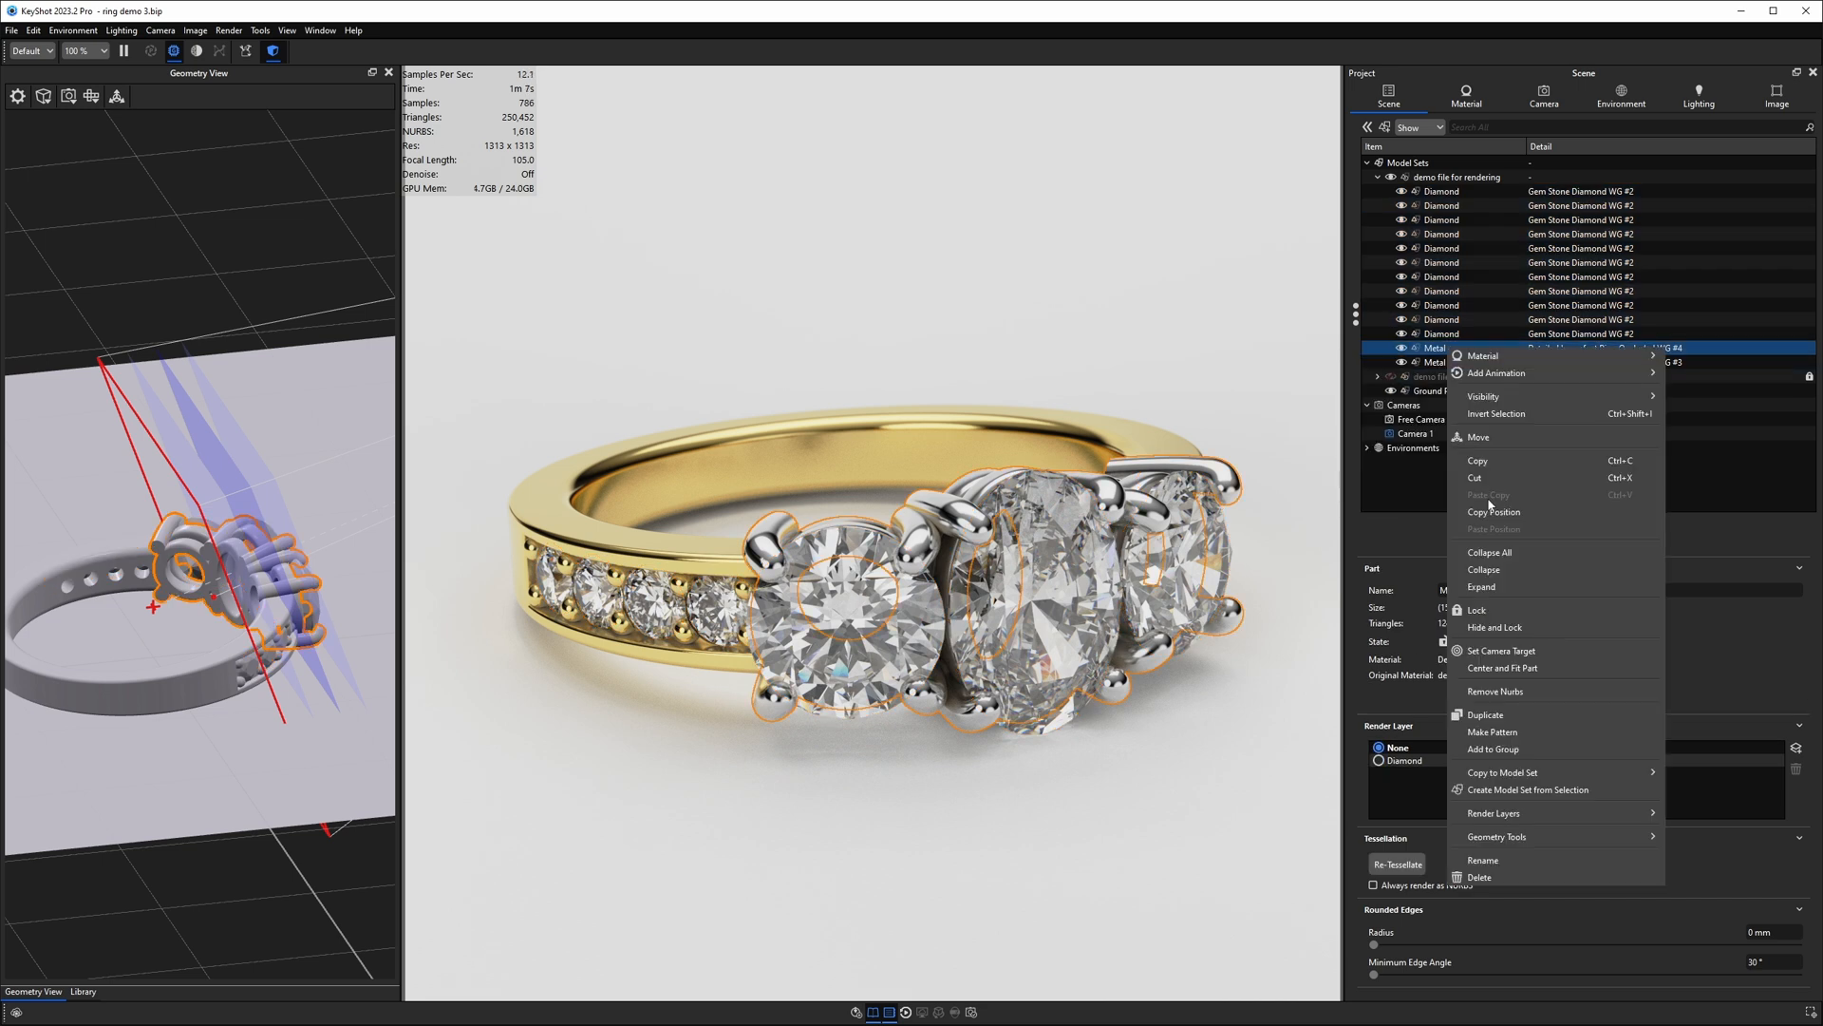
pyautogui.moveTo(1485, 814)
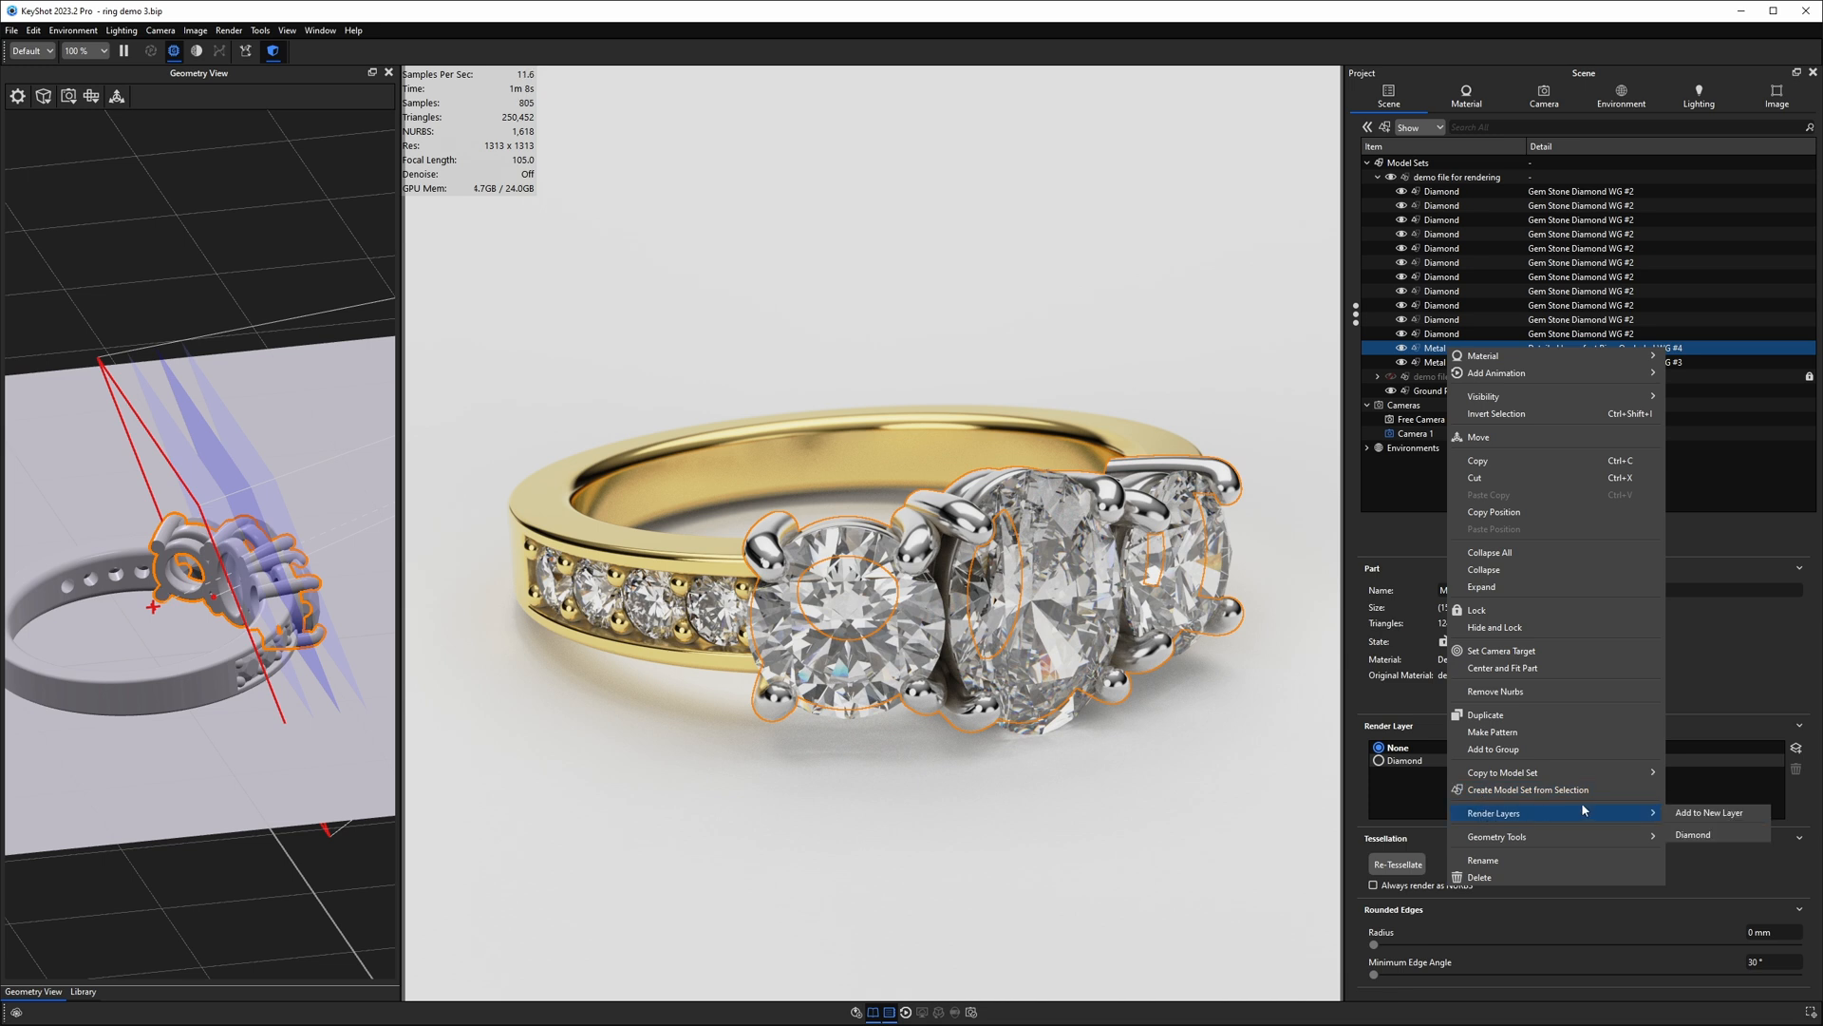
pyautogui.click(1722, 815)
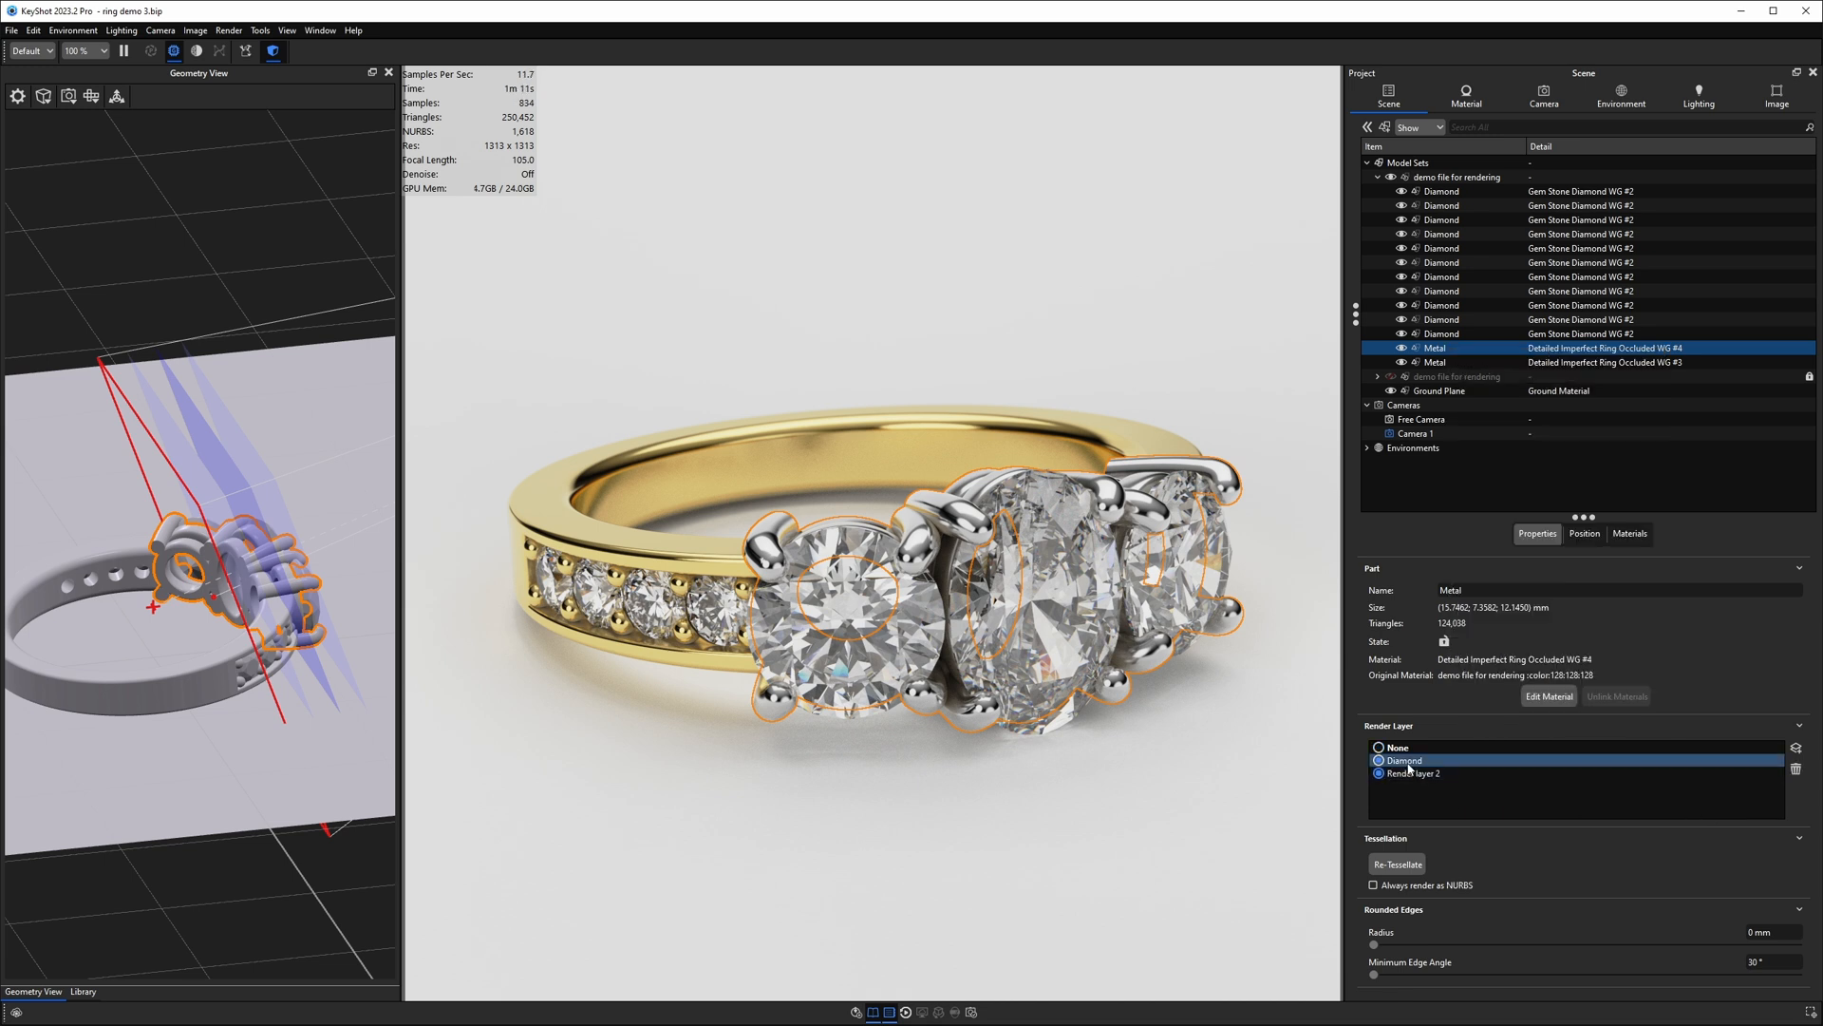
pyautogui.doubleClick(1409, 761)
pyautogui.write('Prong')
pyautogui.press('Return')
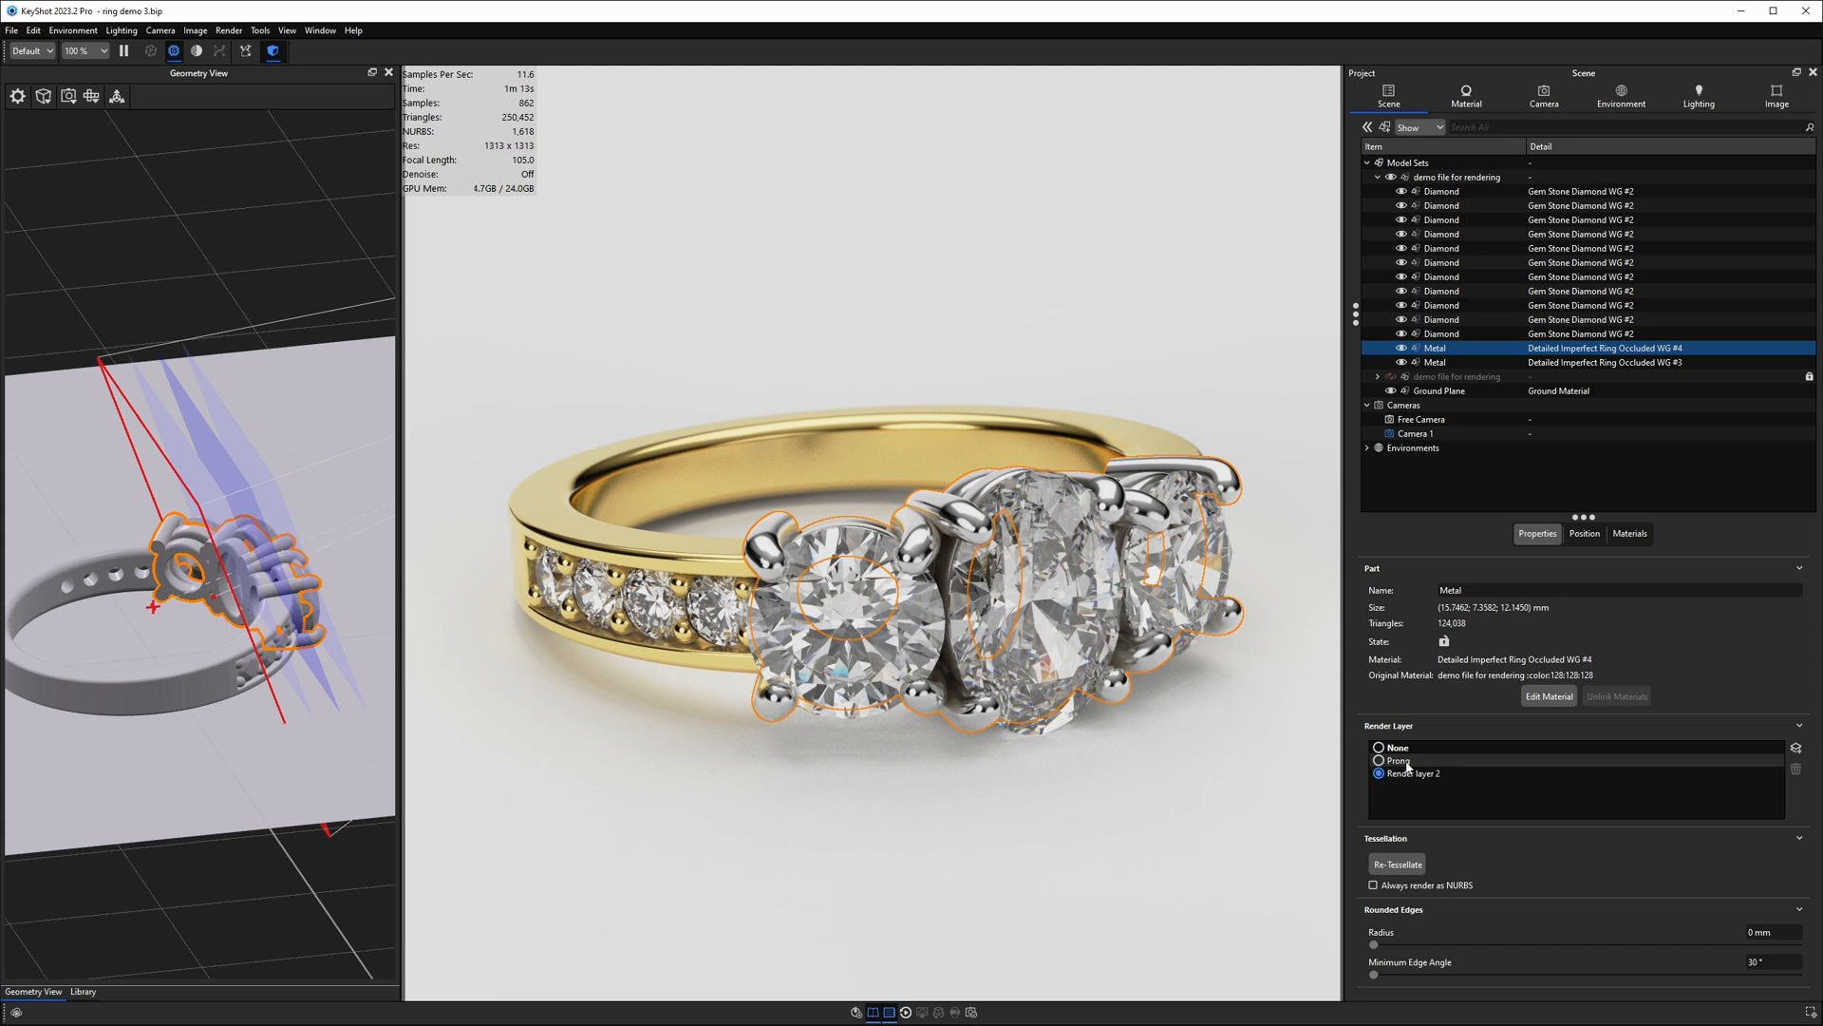
# Step: Add the gold shank metal part to a new render layer named Shank
pyautogui.click(1436, 363)
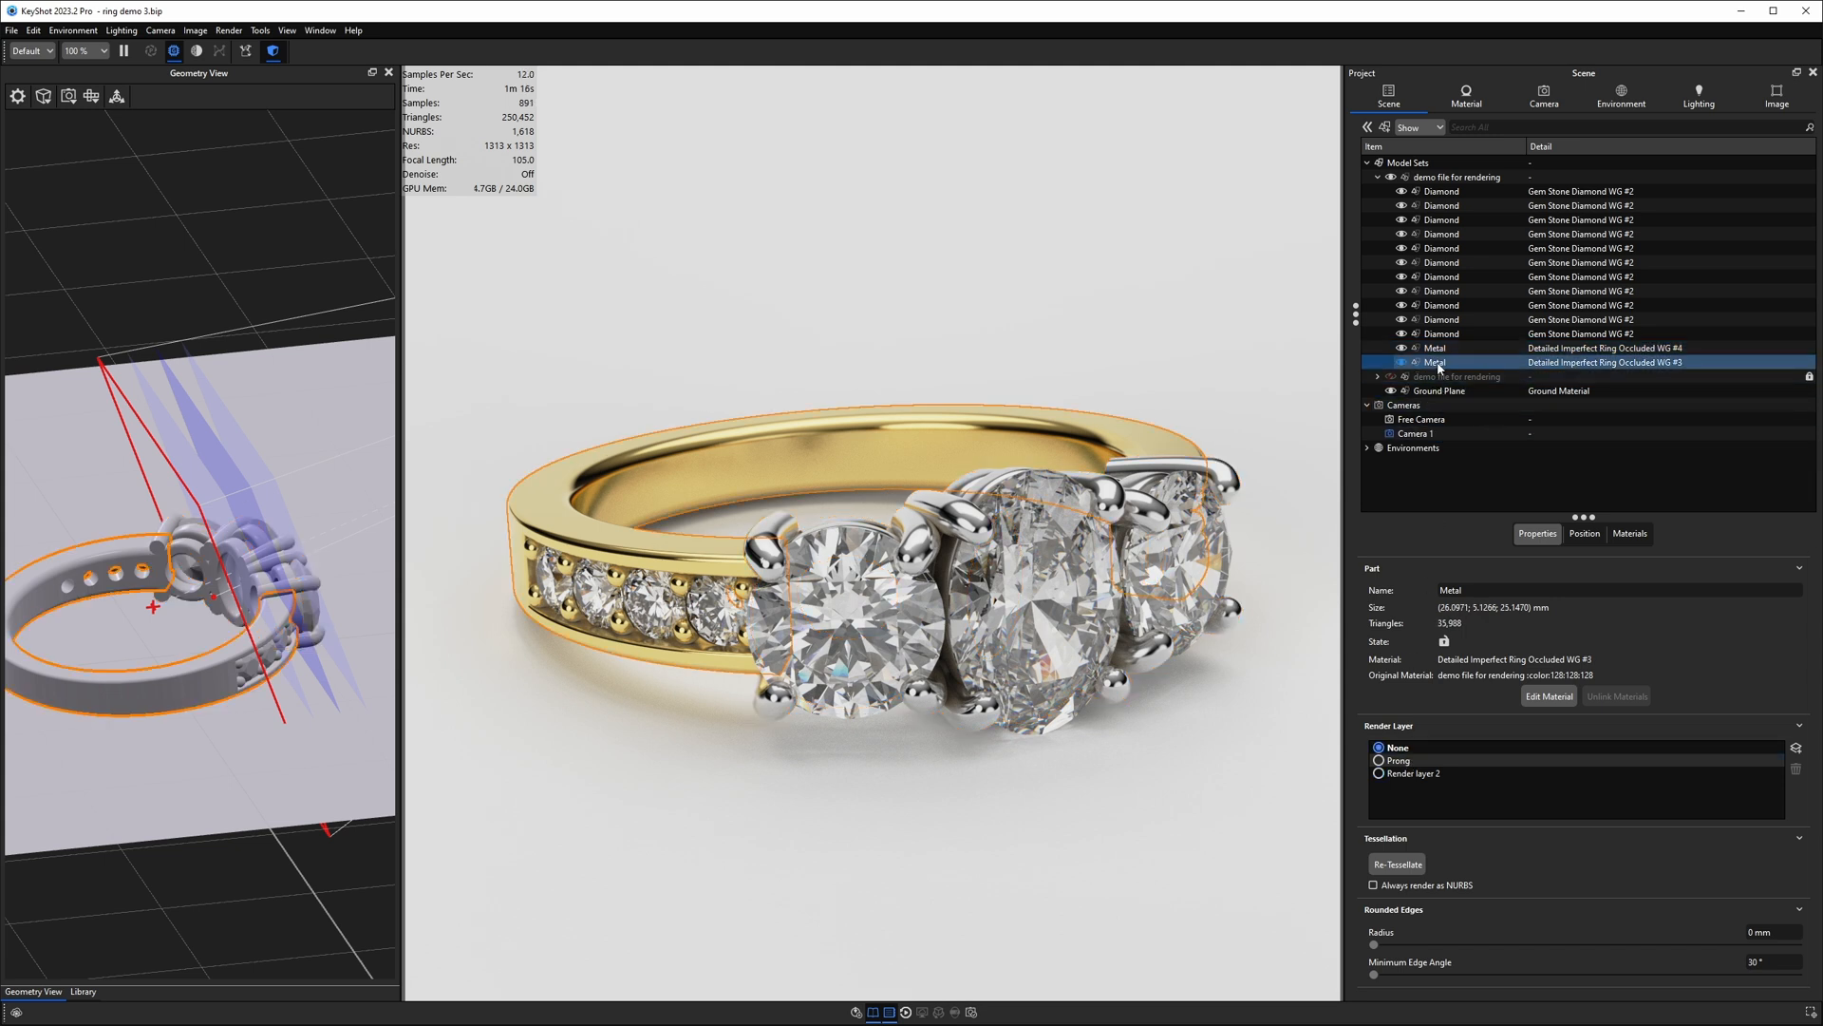
pyautogui.rightClick(1437, 368)
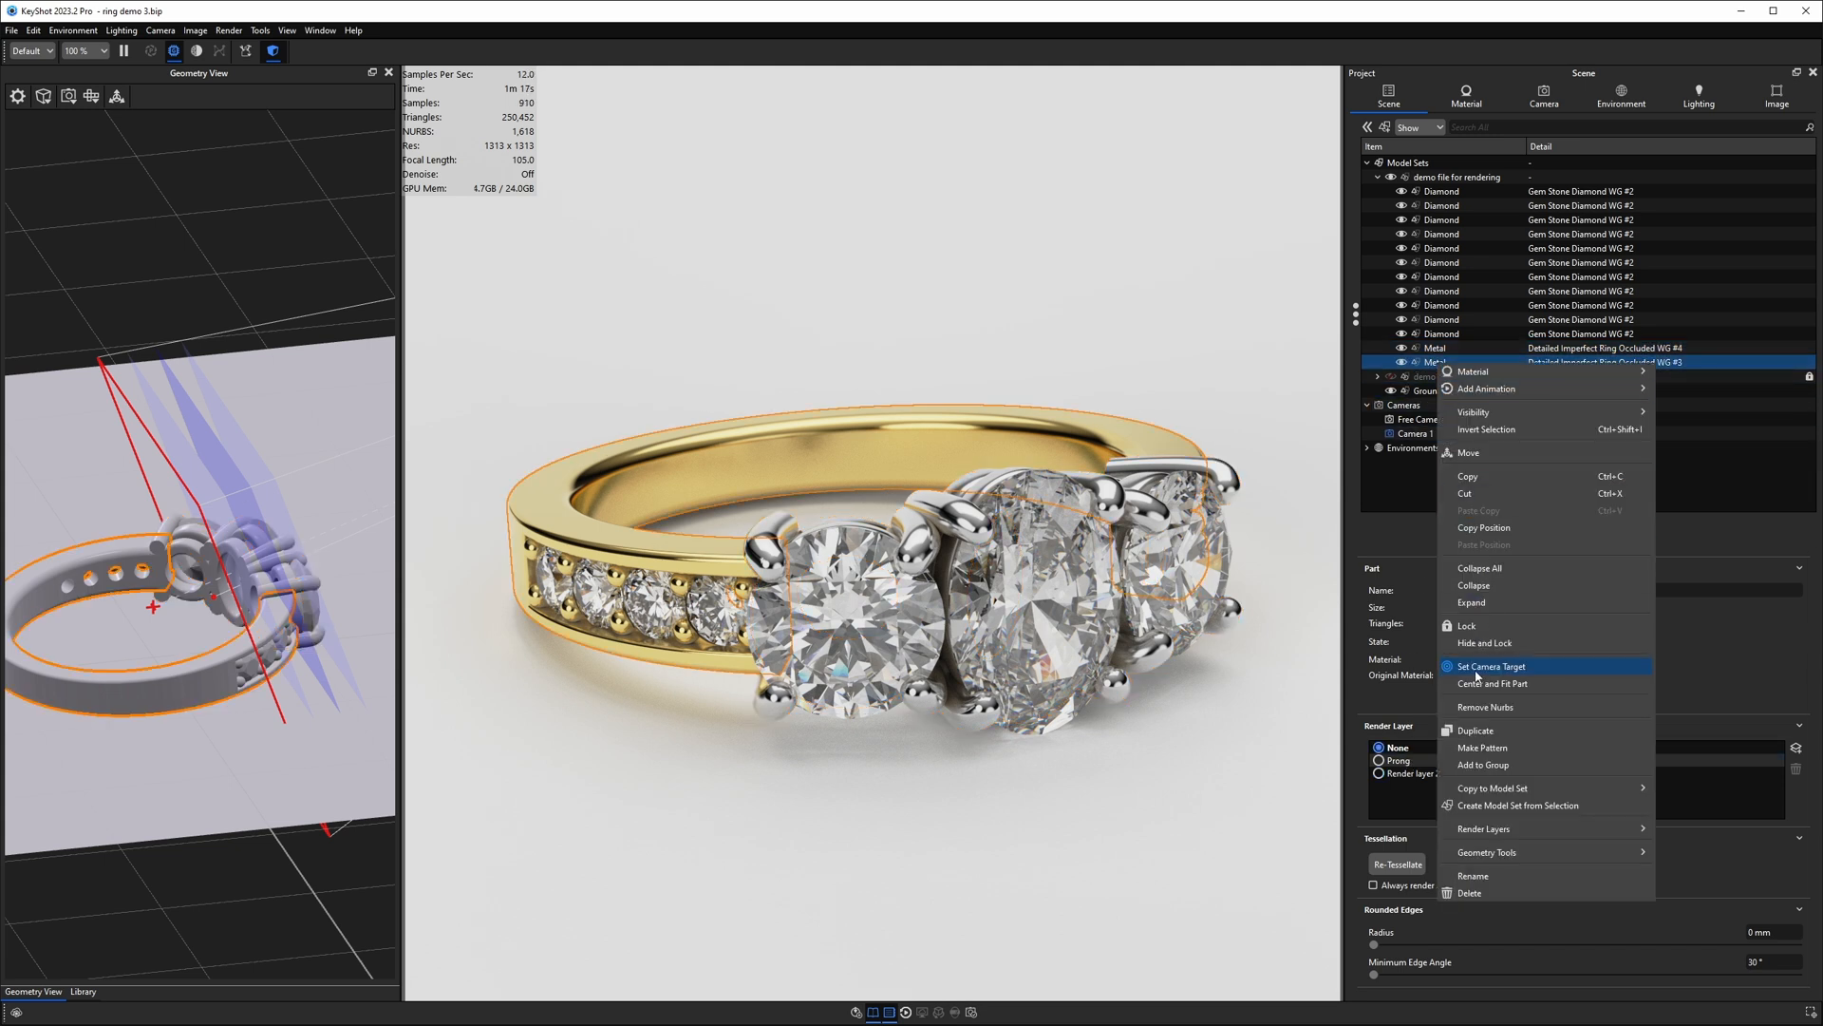
pyautogui.moveTo(1478, 829)
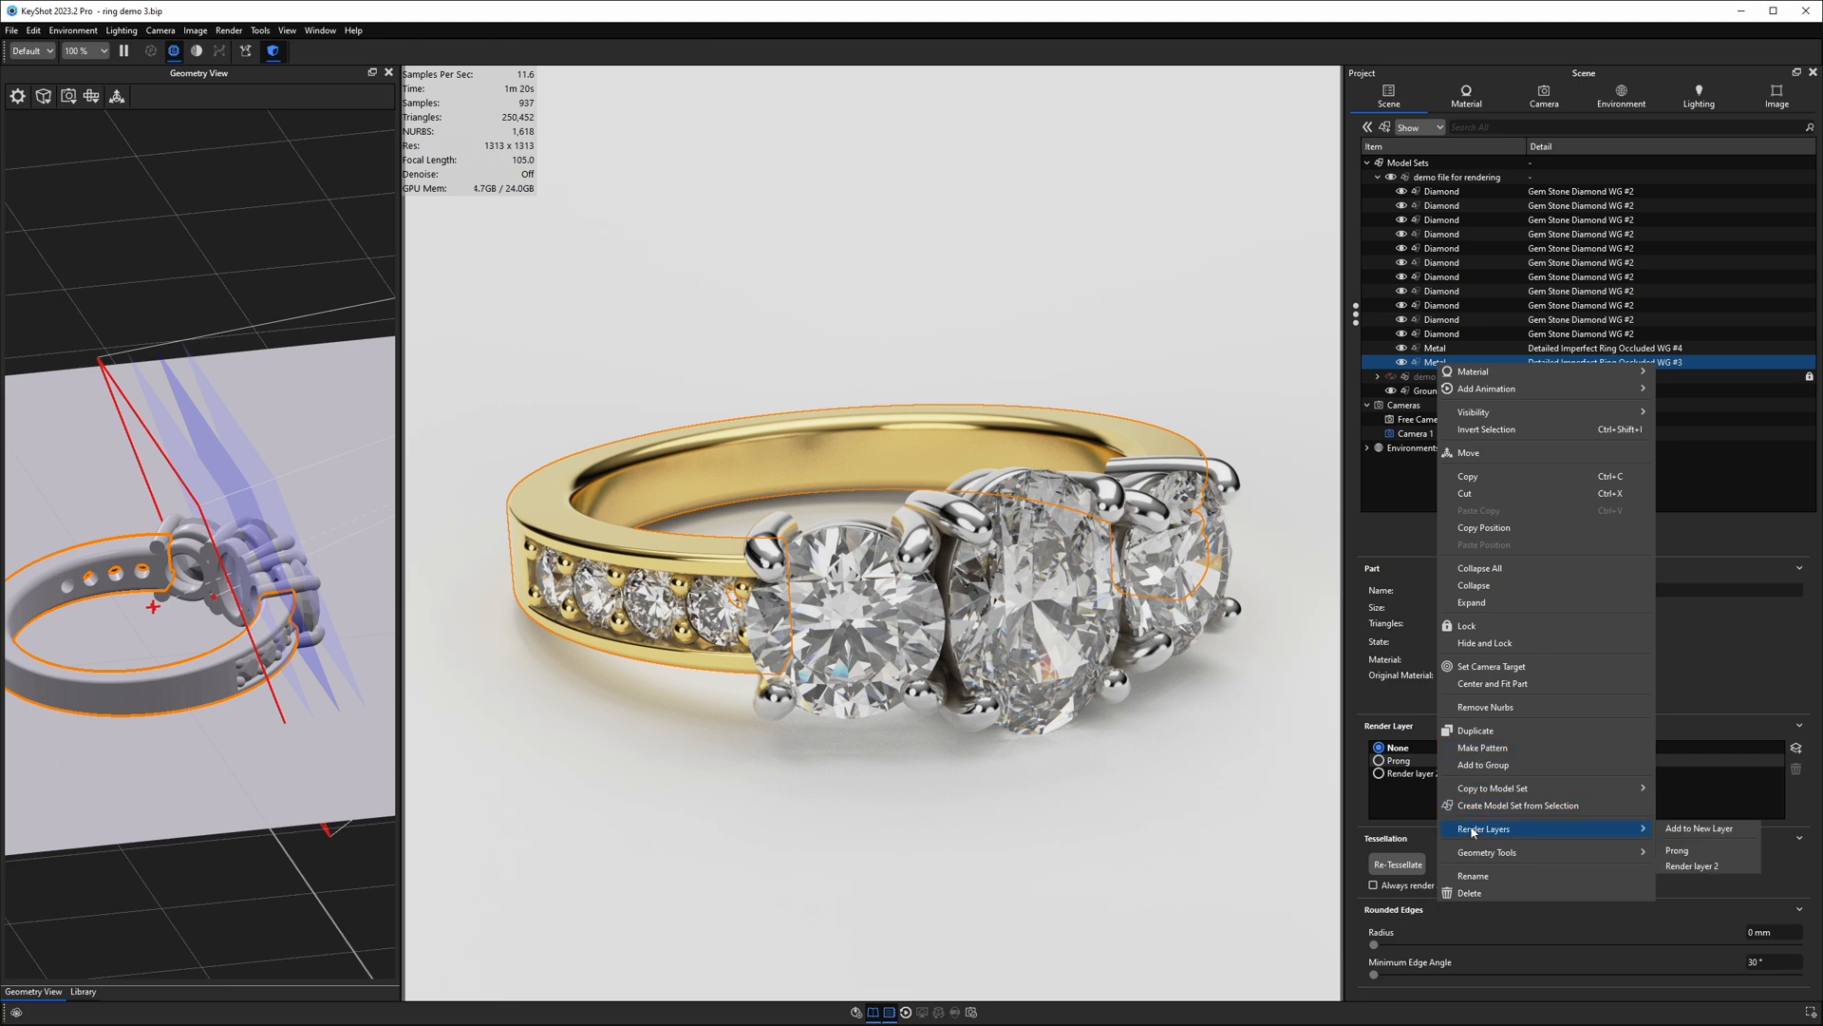
pyautogui.click(1699, 829)
pyautogui.write('Shank')
pyautogui.press('Return')
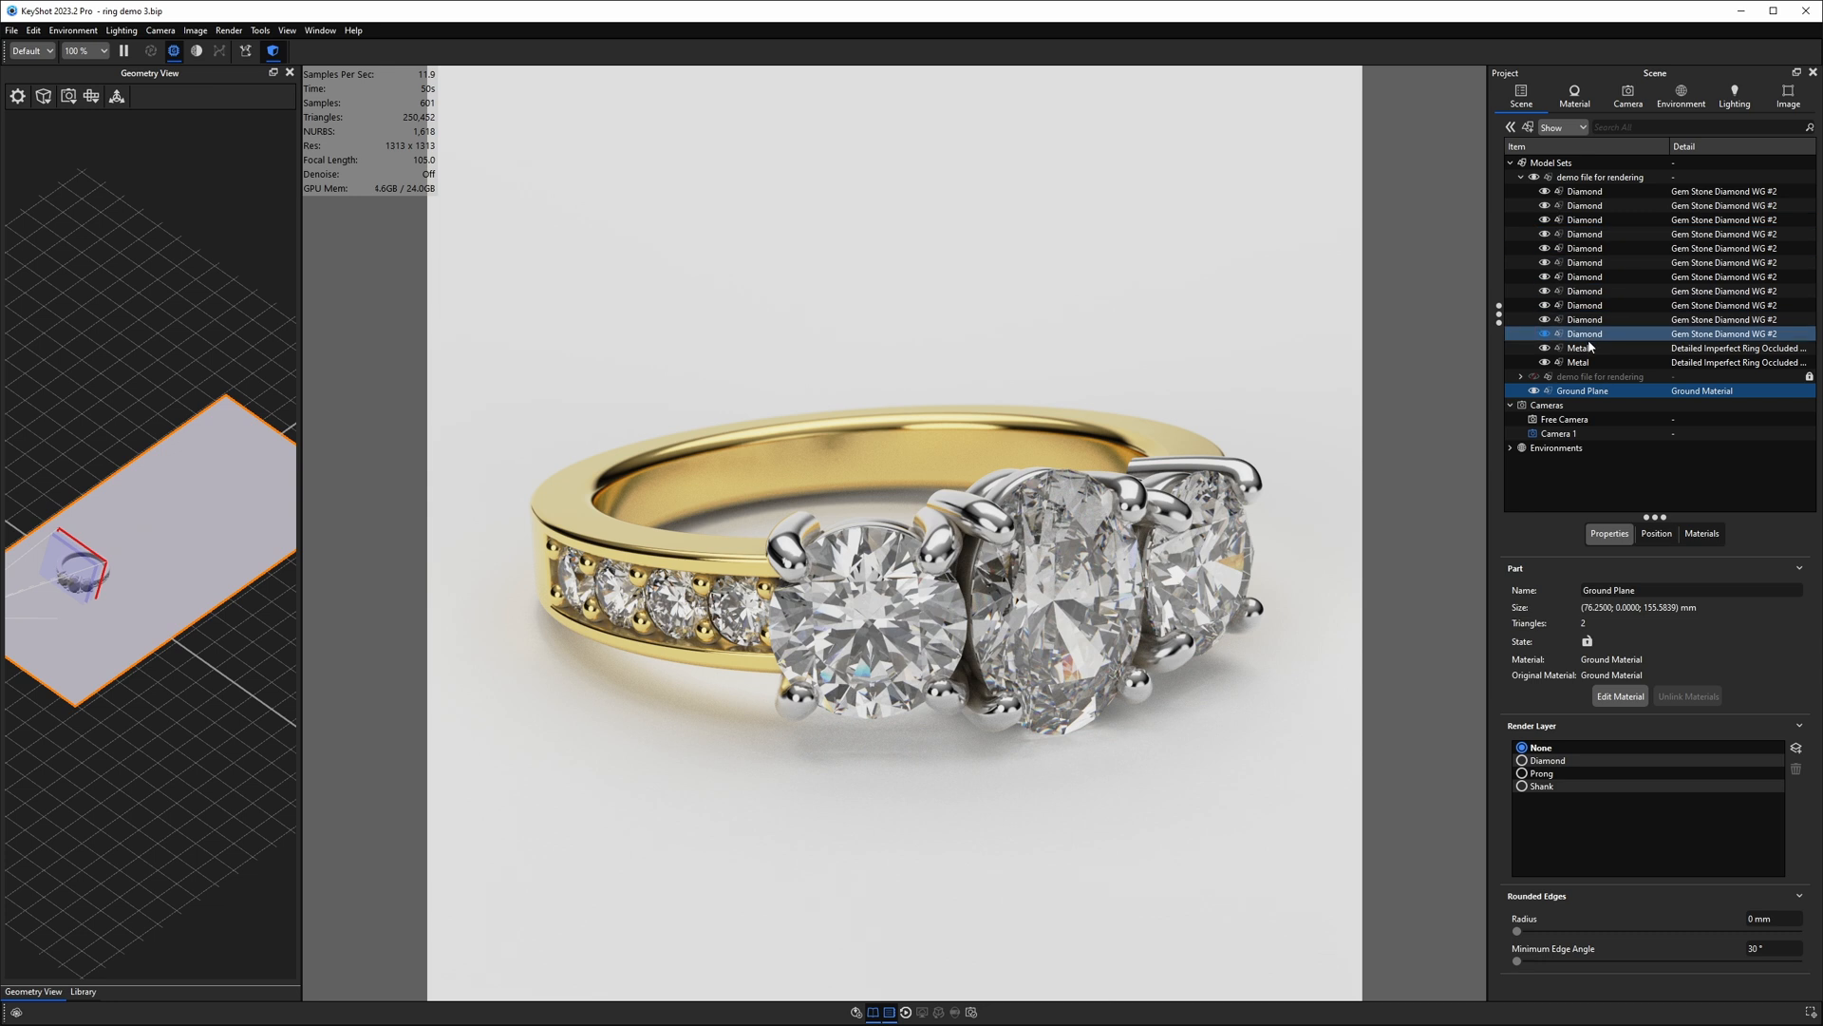
# Step: Put the ground plane on a new render layer named Ground
pyautogui.click(1558, 774)
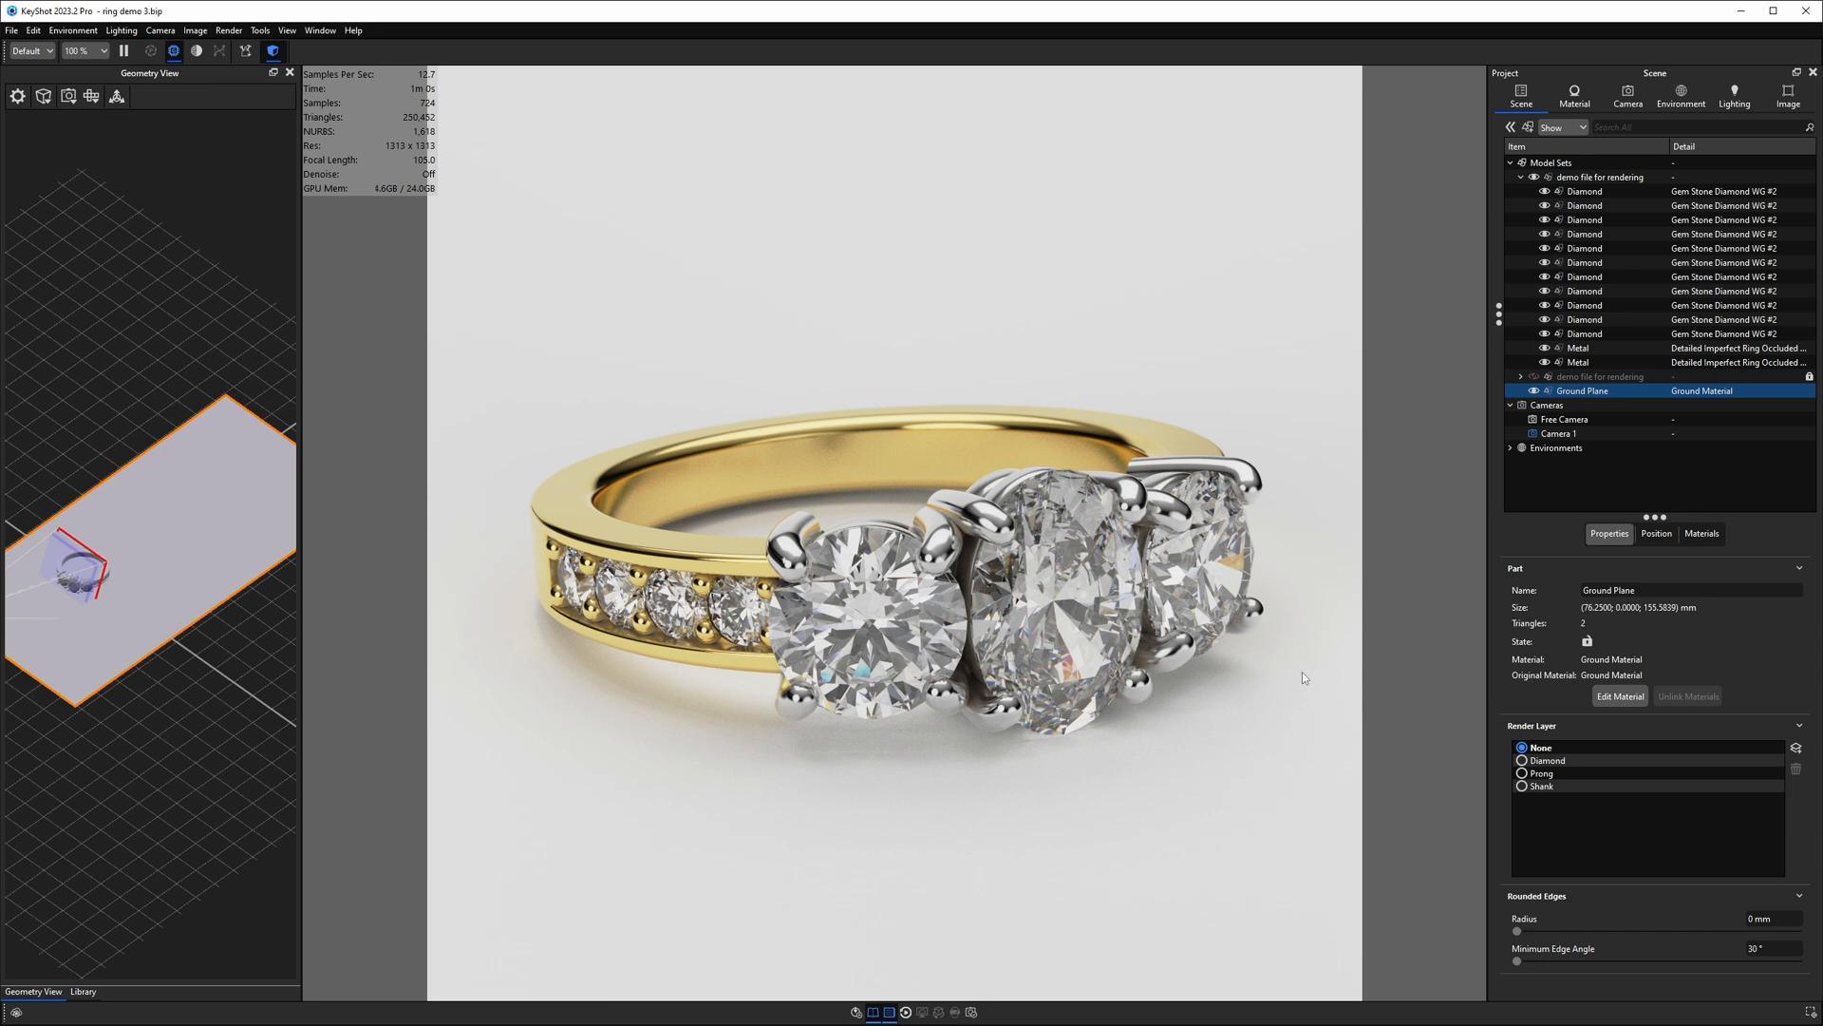
pyautogui.rightClick(1561, 391)
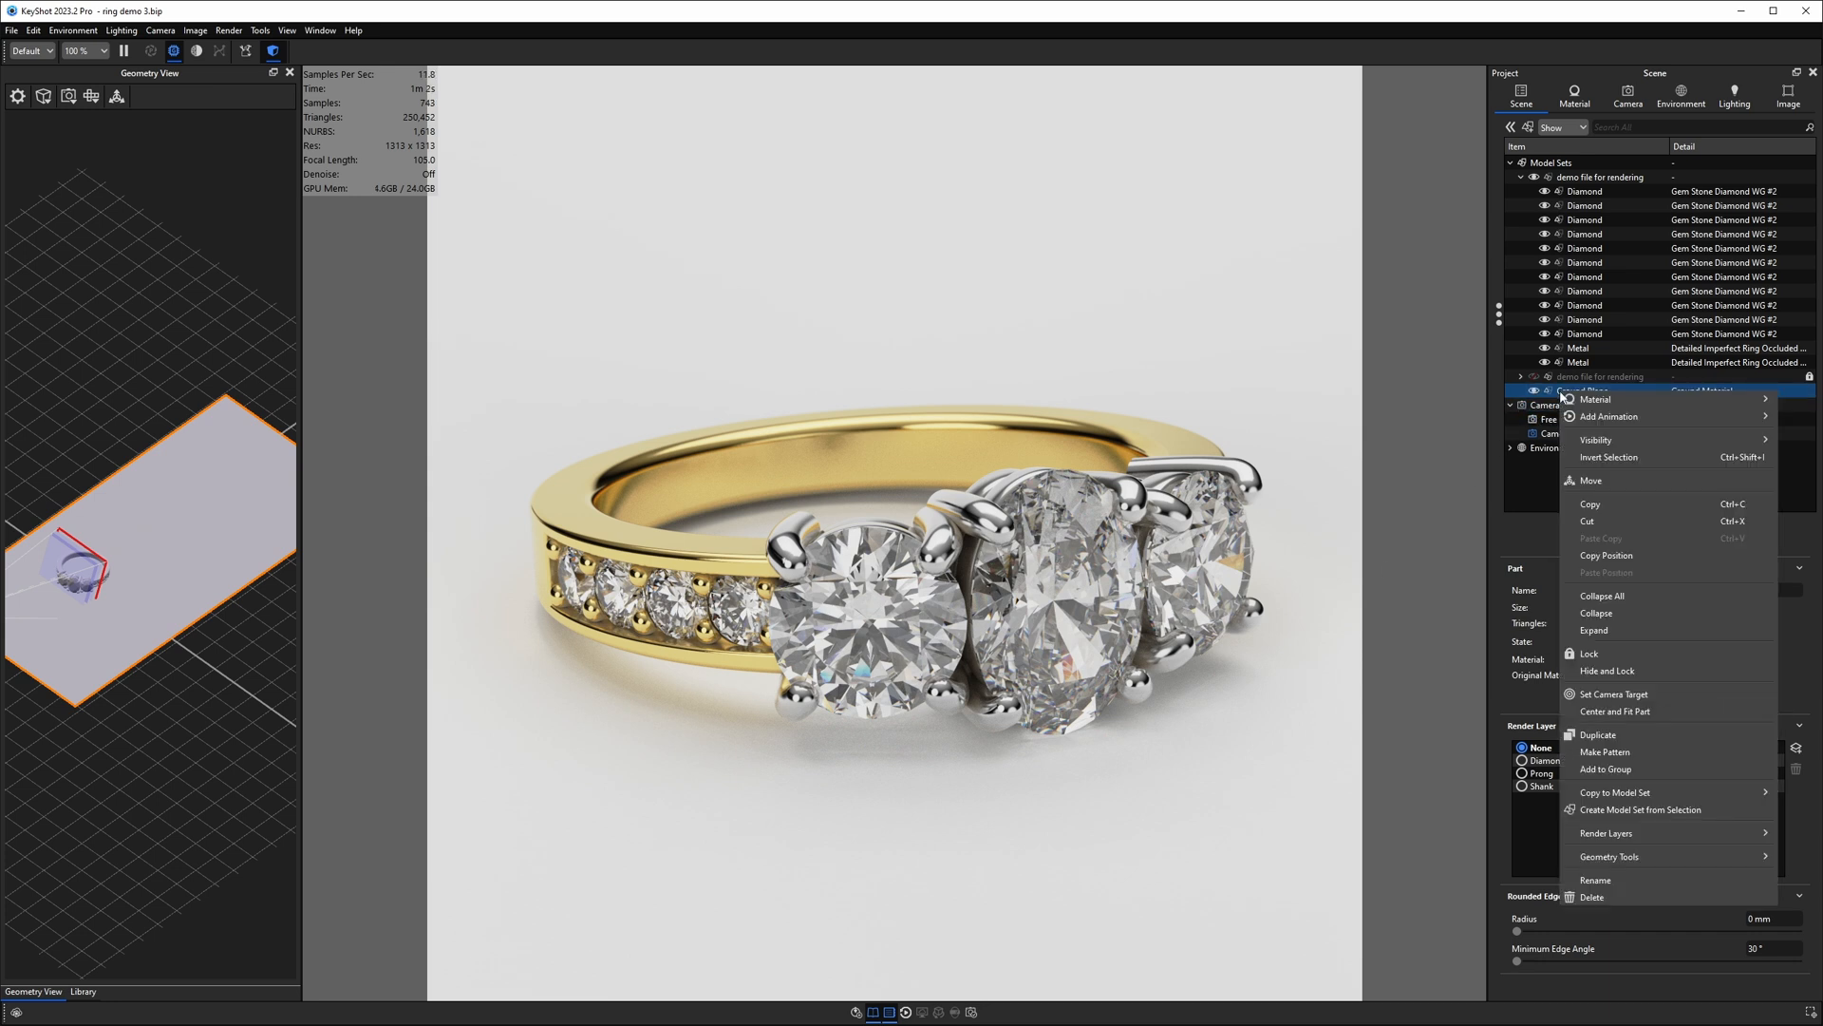
pyautogui.moveTo(1603, 841)
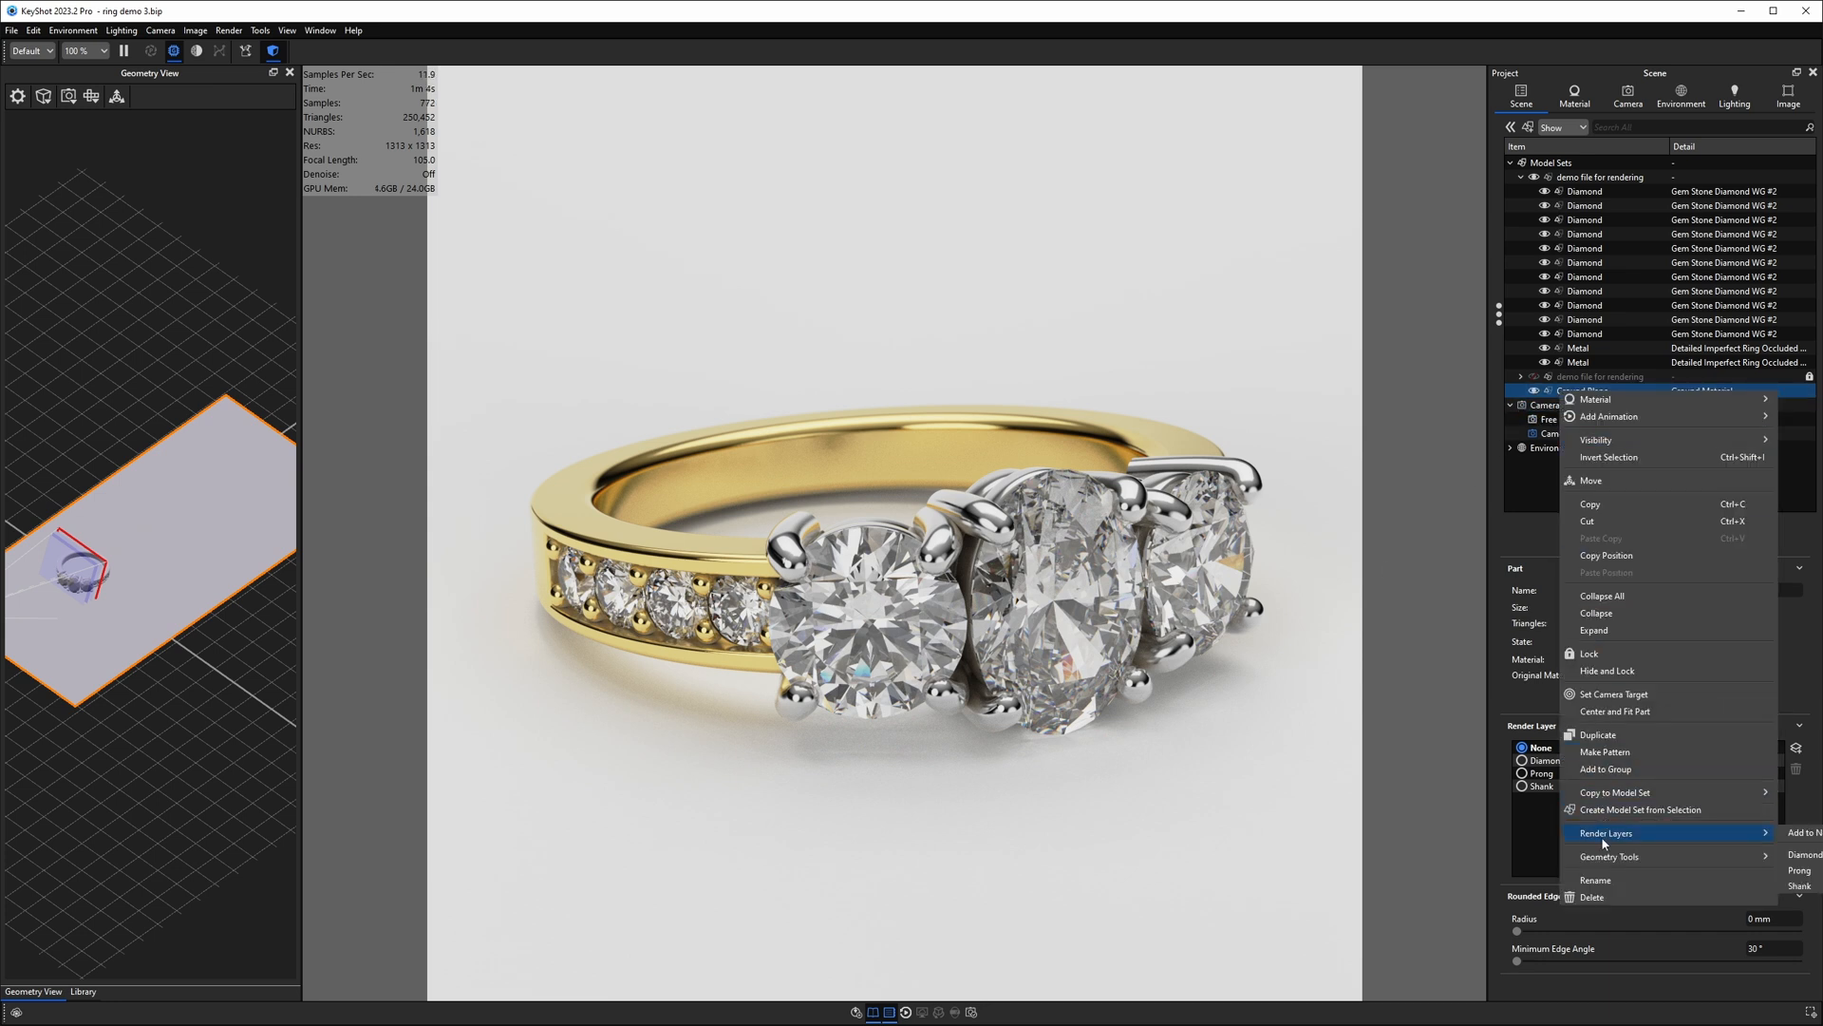
pyautogui.click(1803, 832)
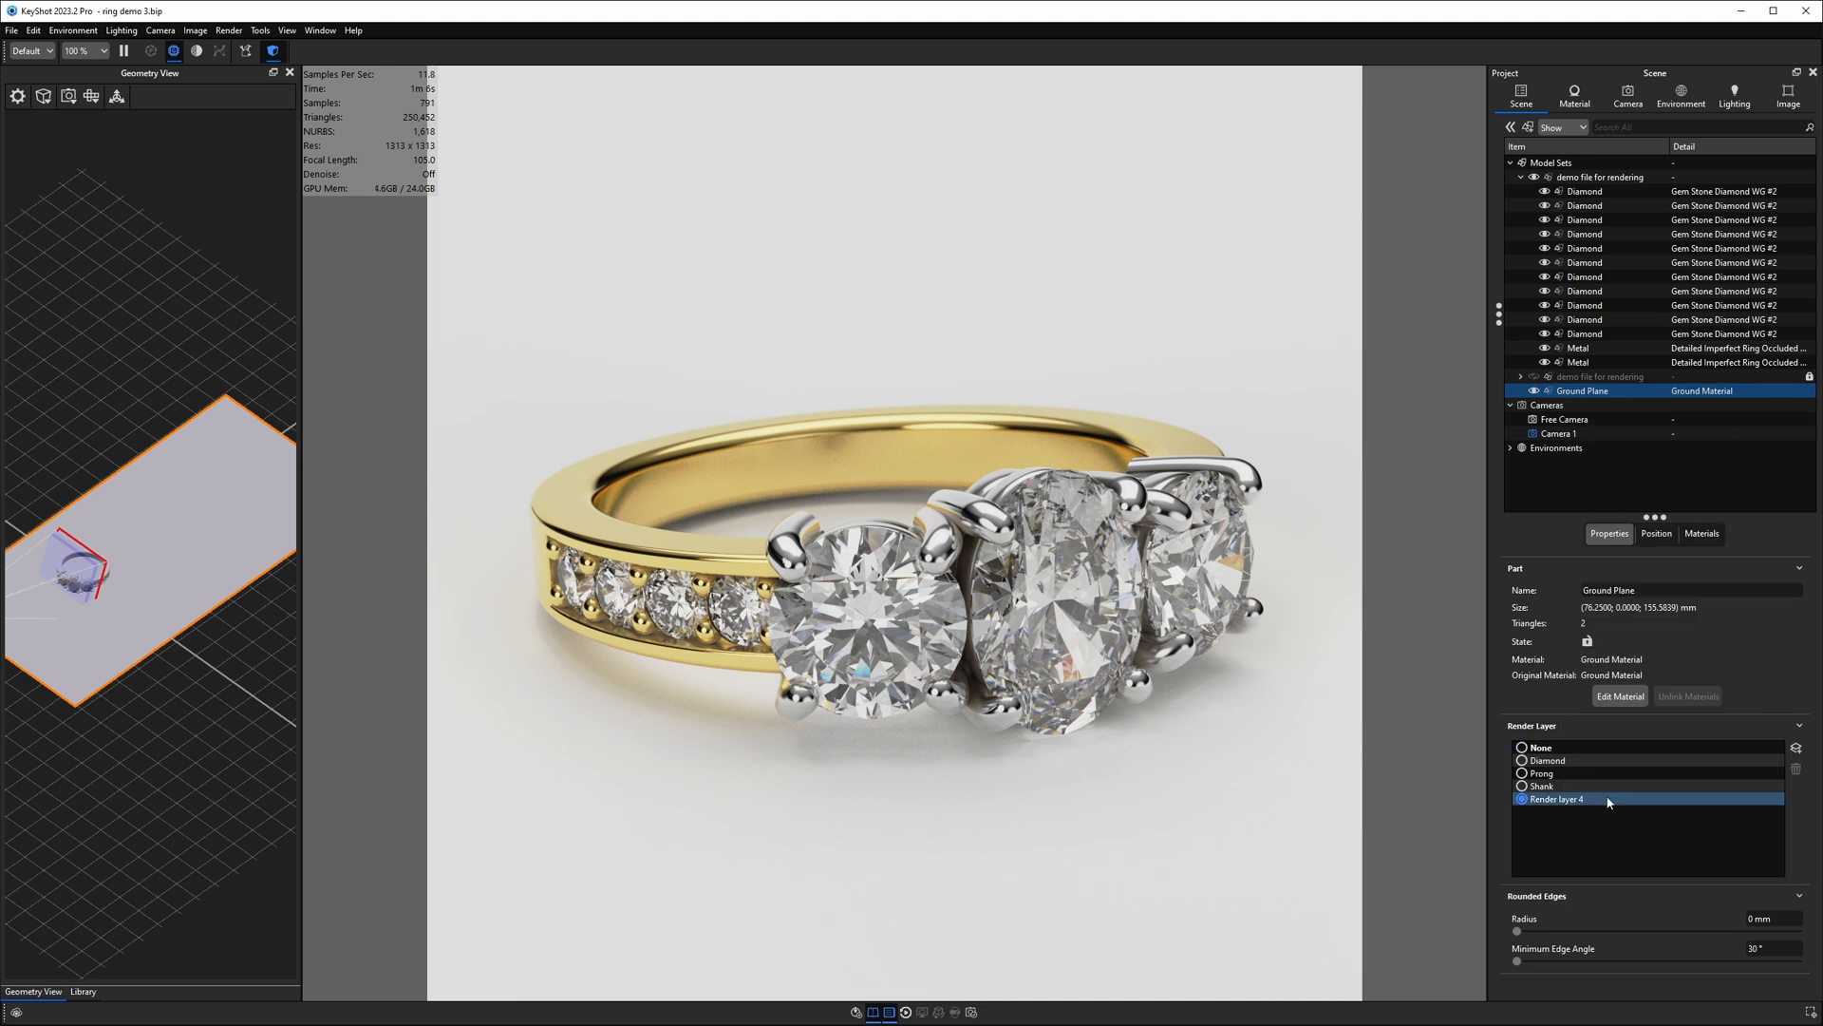
pyautogui.doubleClick(1552, 803)
pyautogui.write('Ground')
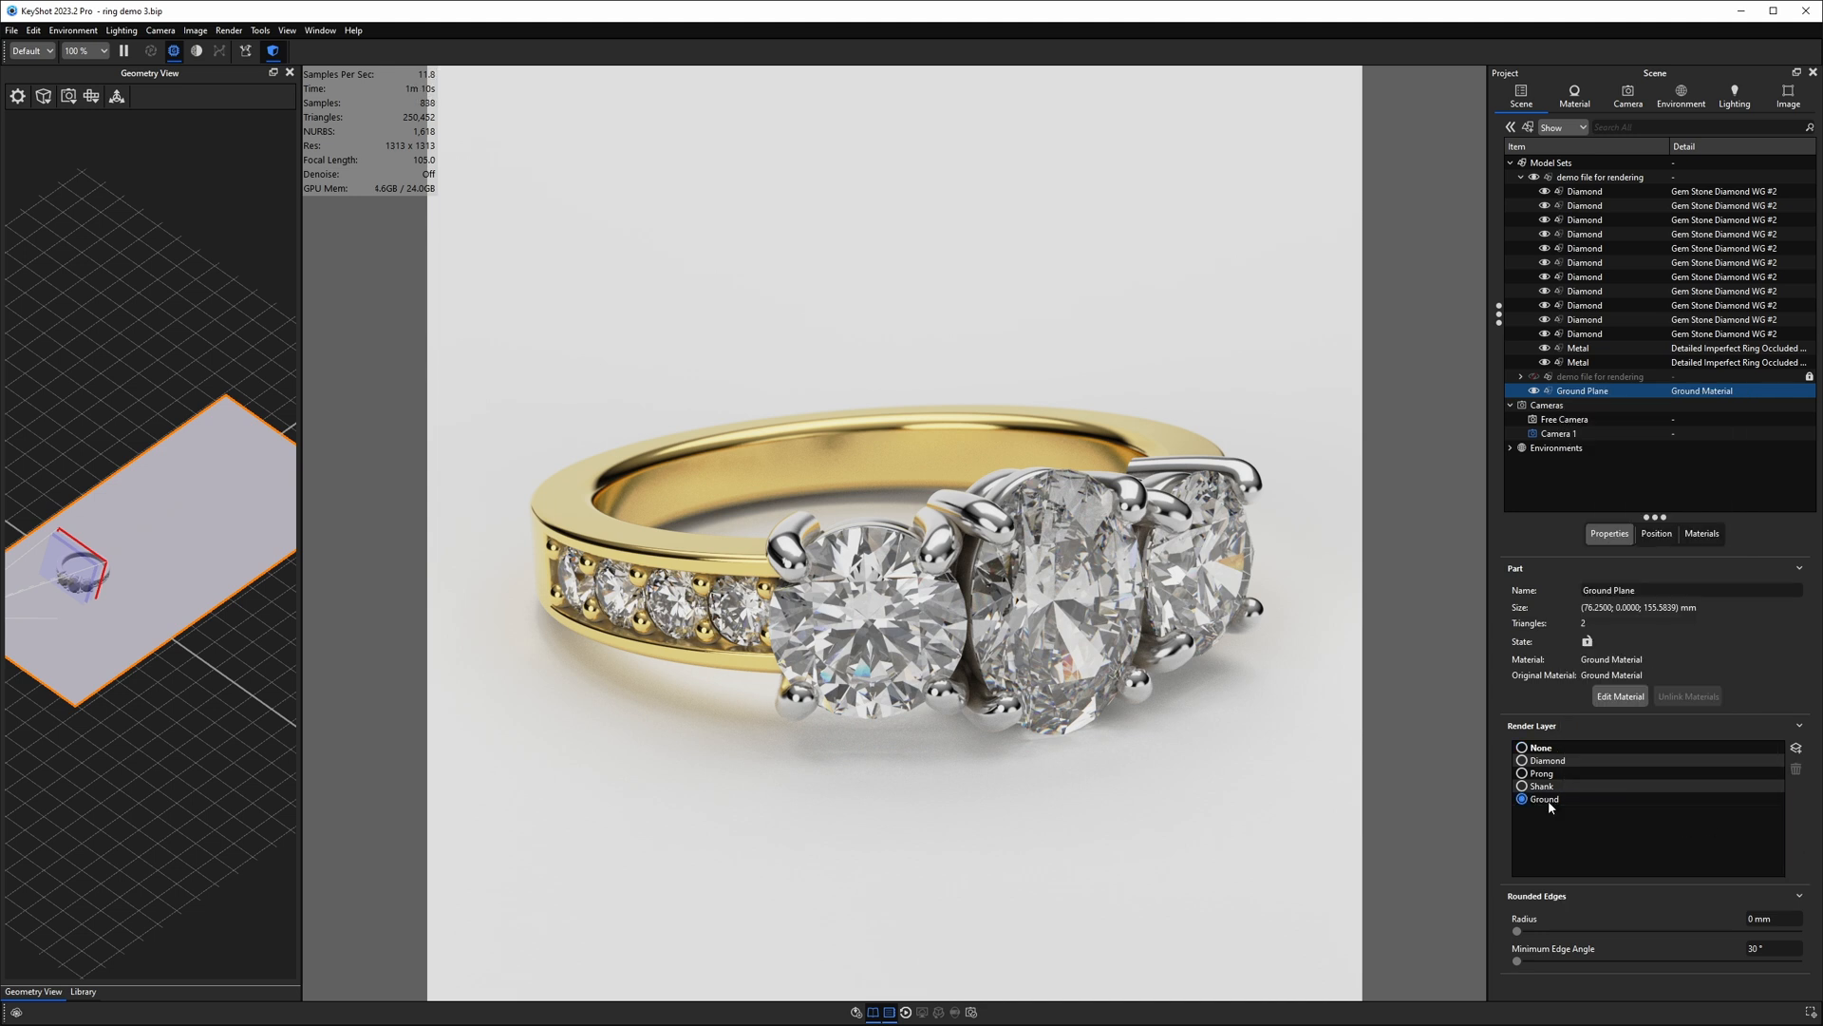
pyautogui.click(1541, 820)
# Step: Open the still image render settings and review the available output formats and the resolution
pyautogui.click(971, 1012)
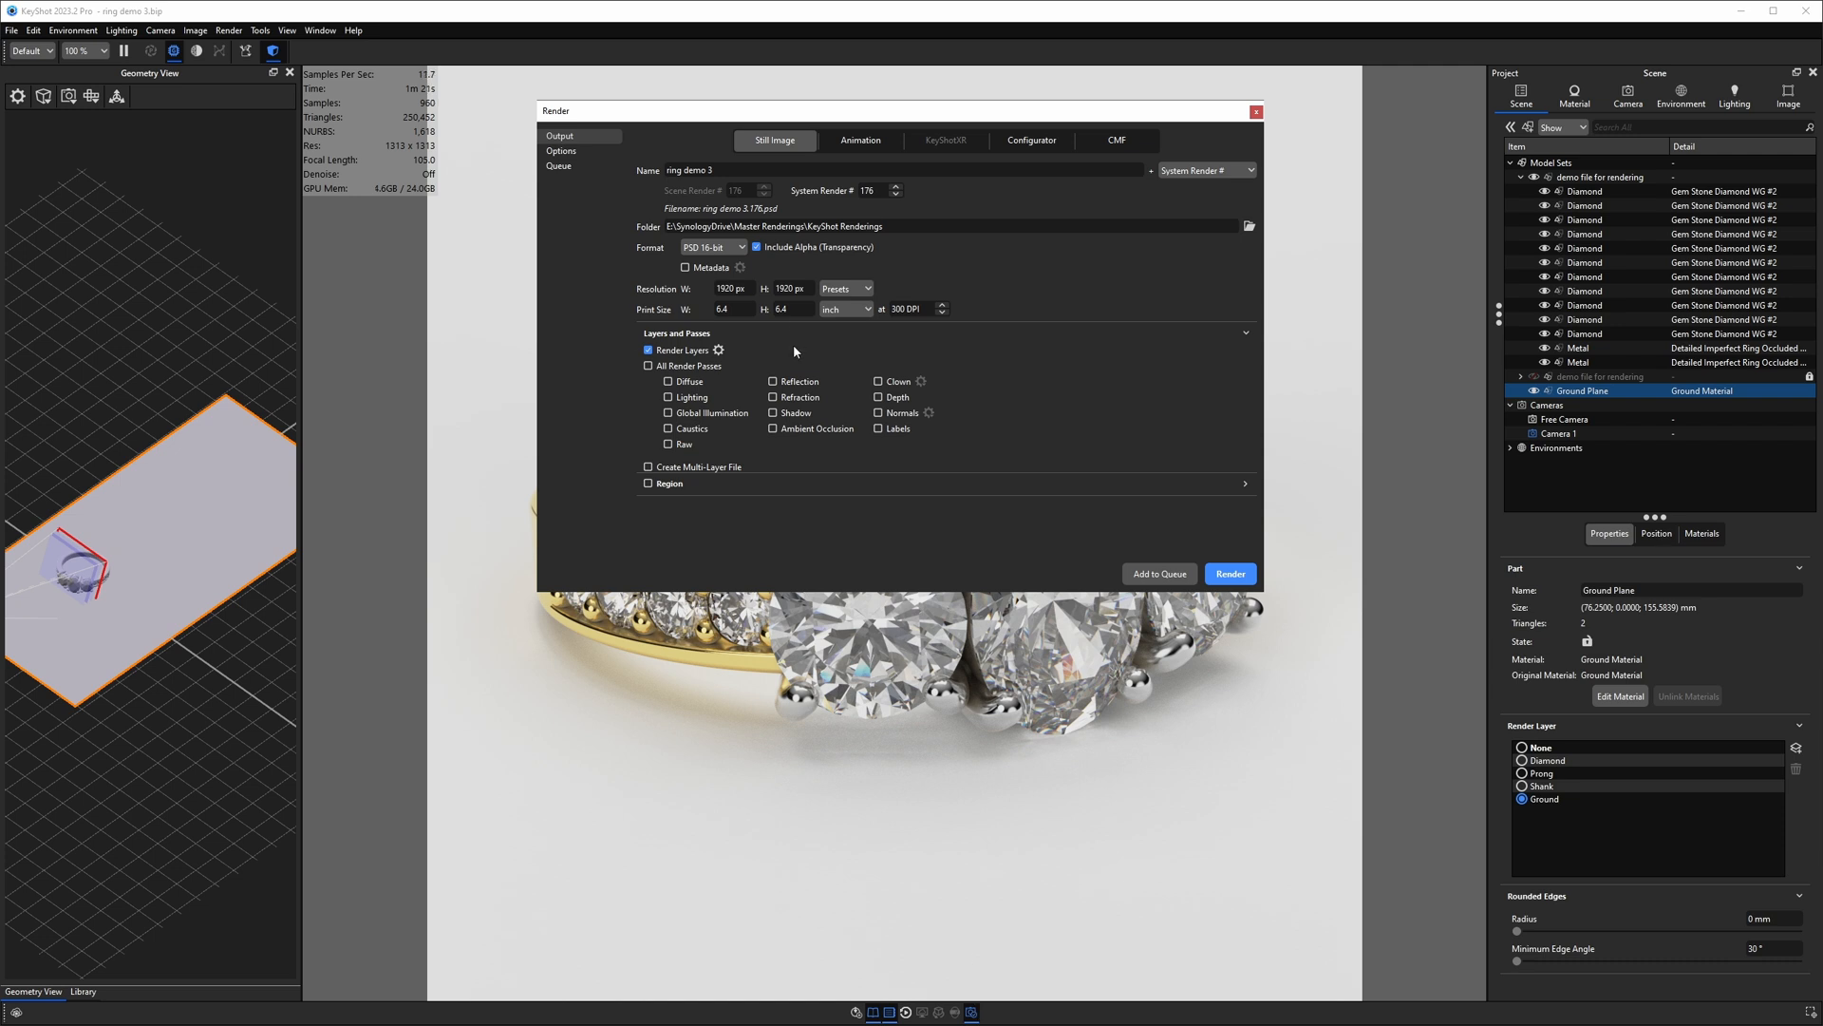
pyautogui.click(726, 249)
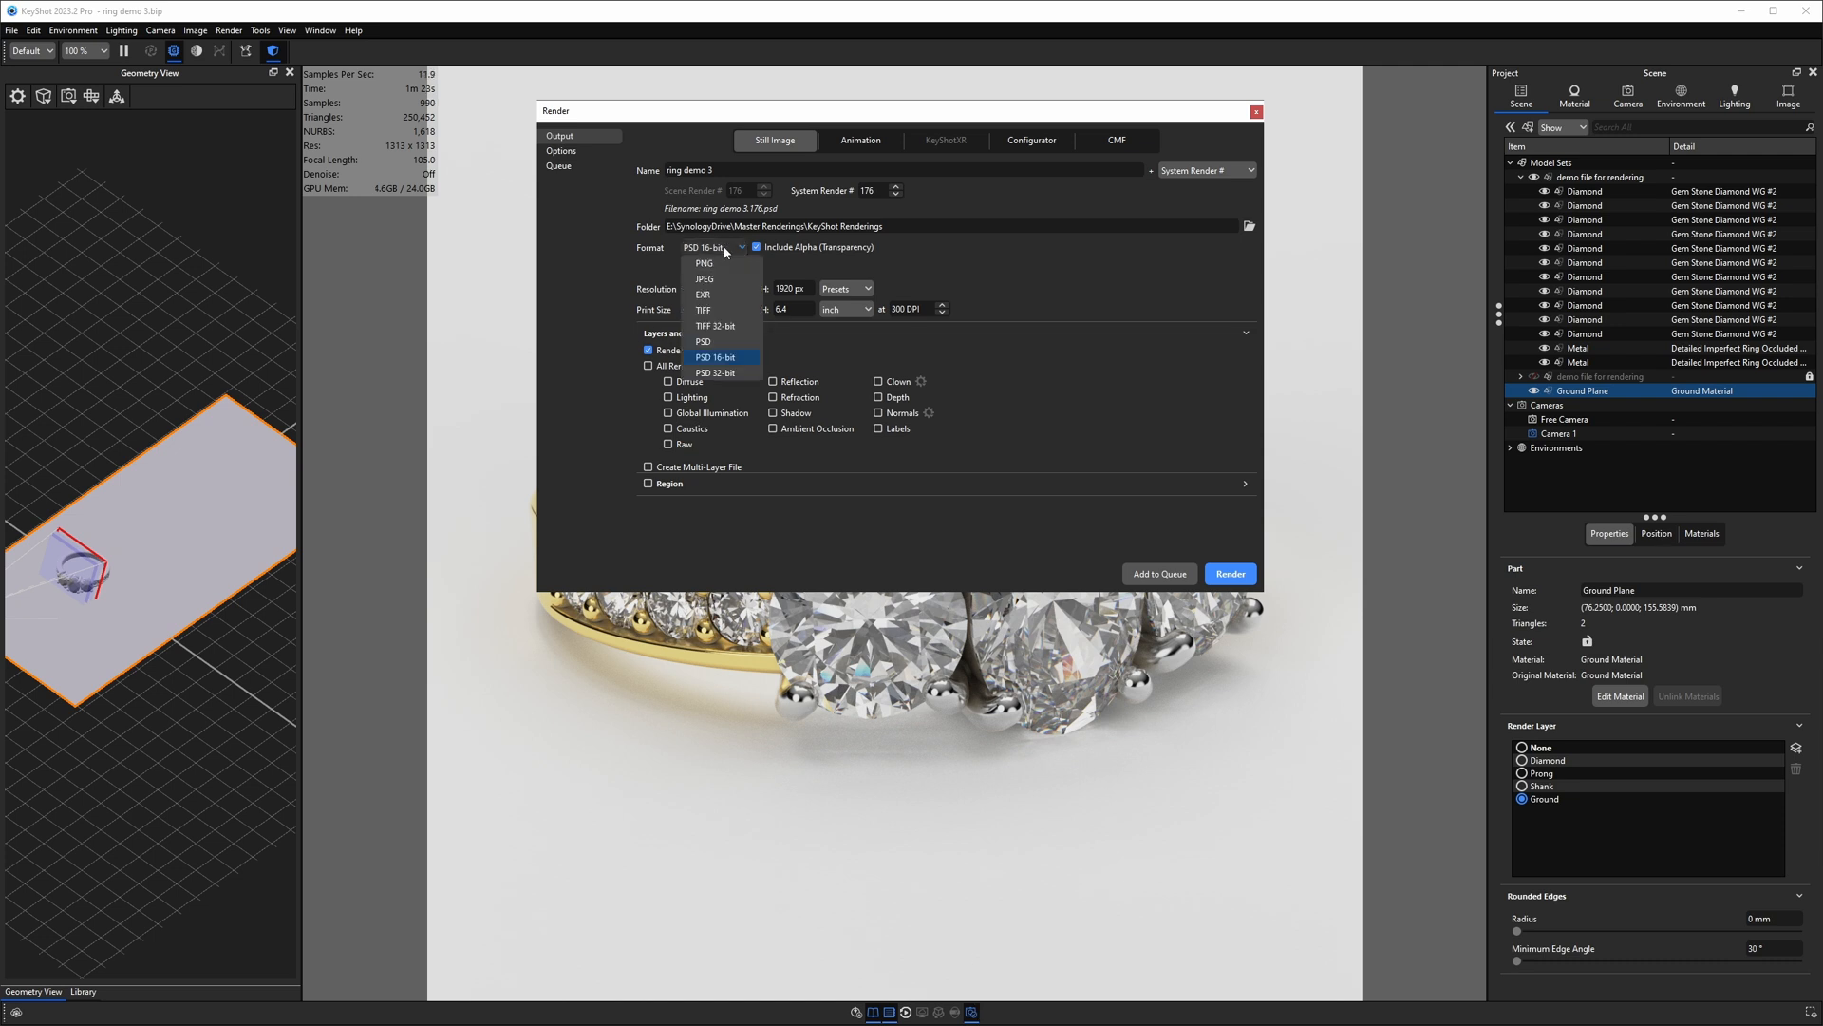
pyautogui.click(727, 250)
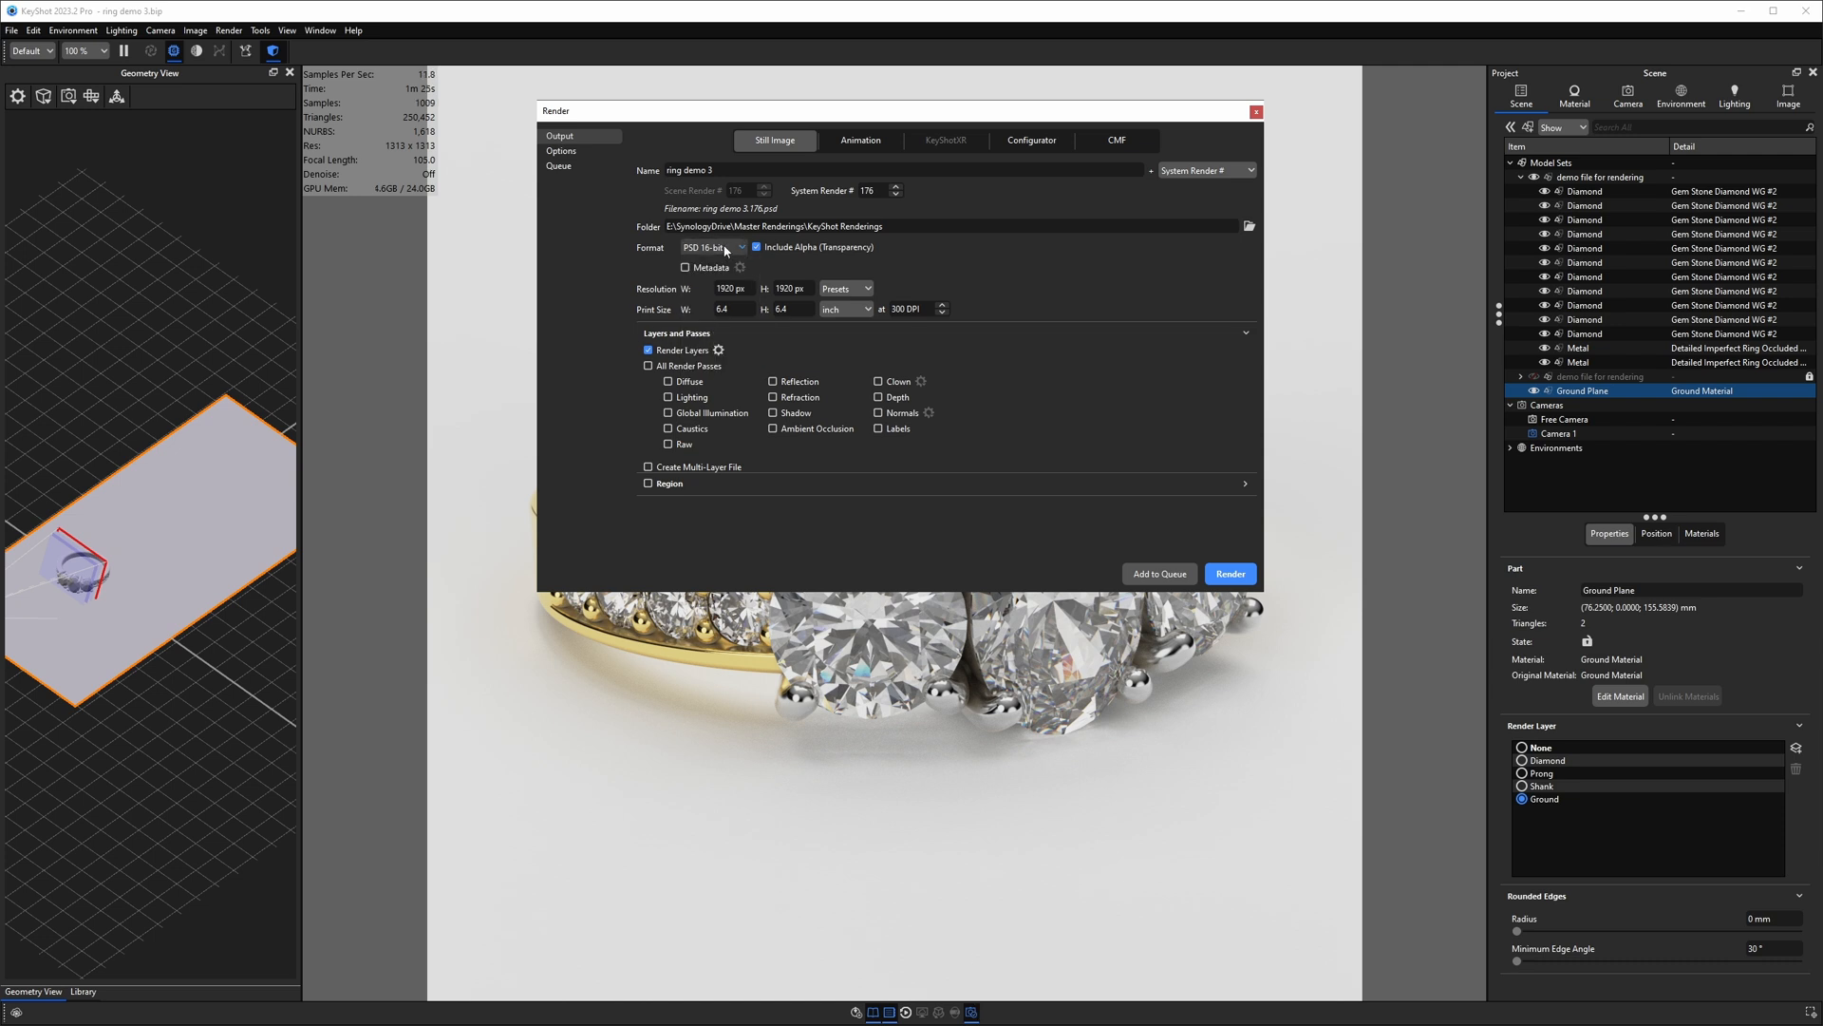
pyautogui.moveTo(867, 116); pyautogui.dragTo(851, 345)
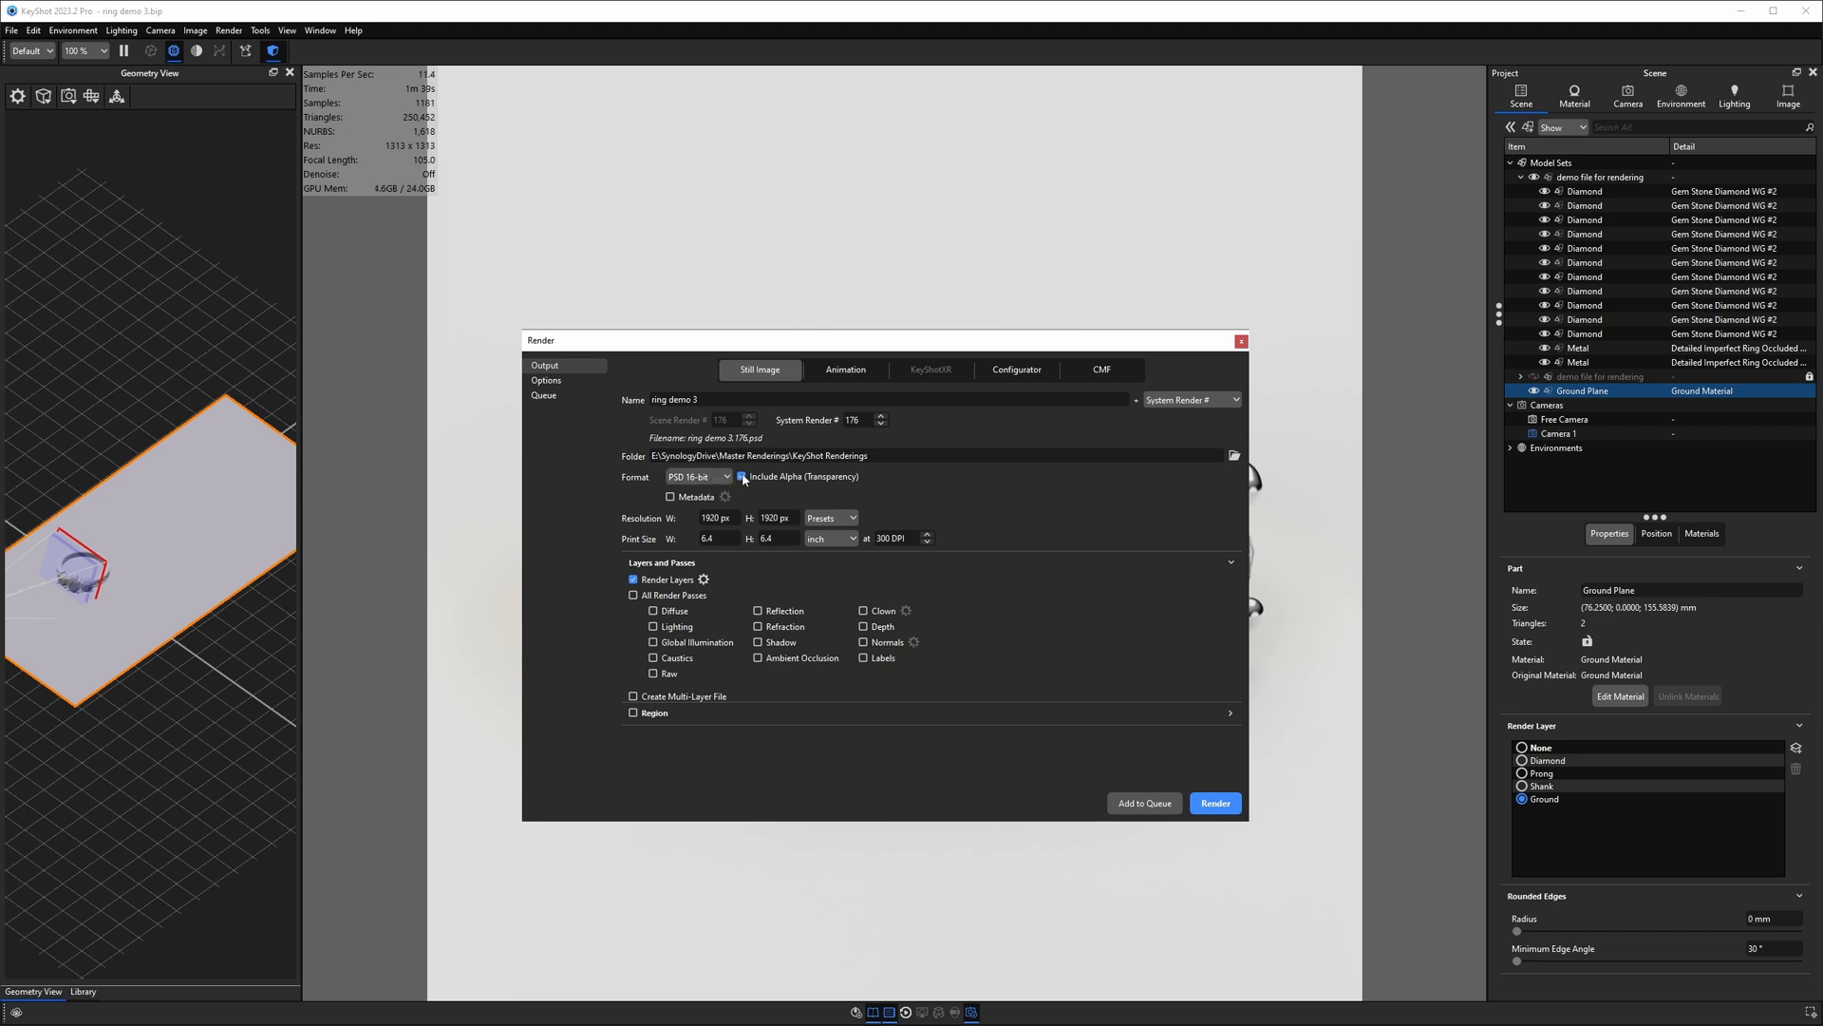
pyautogui.doubleClick(770, 517)
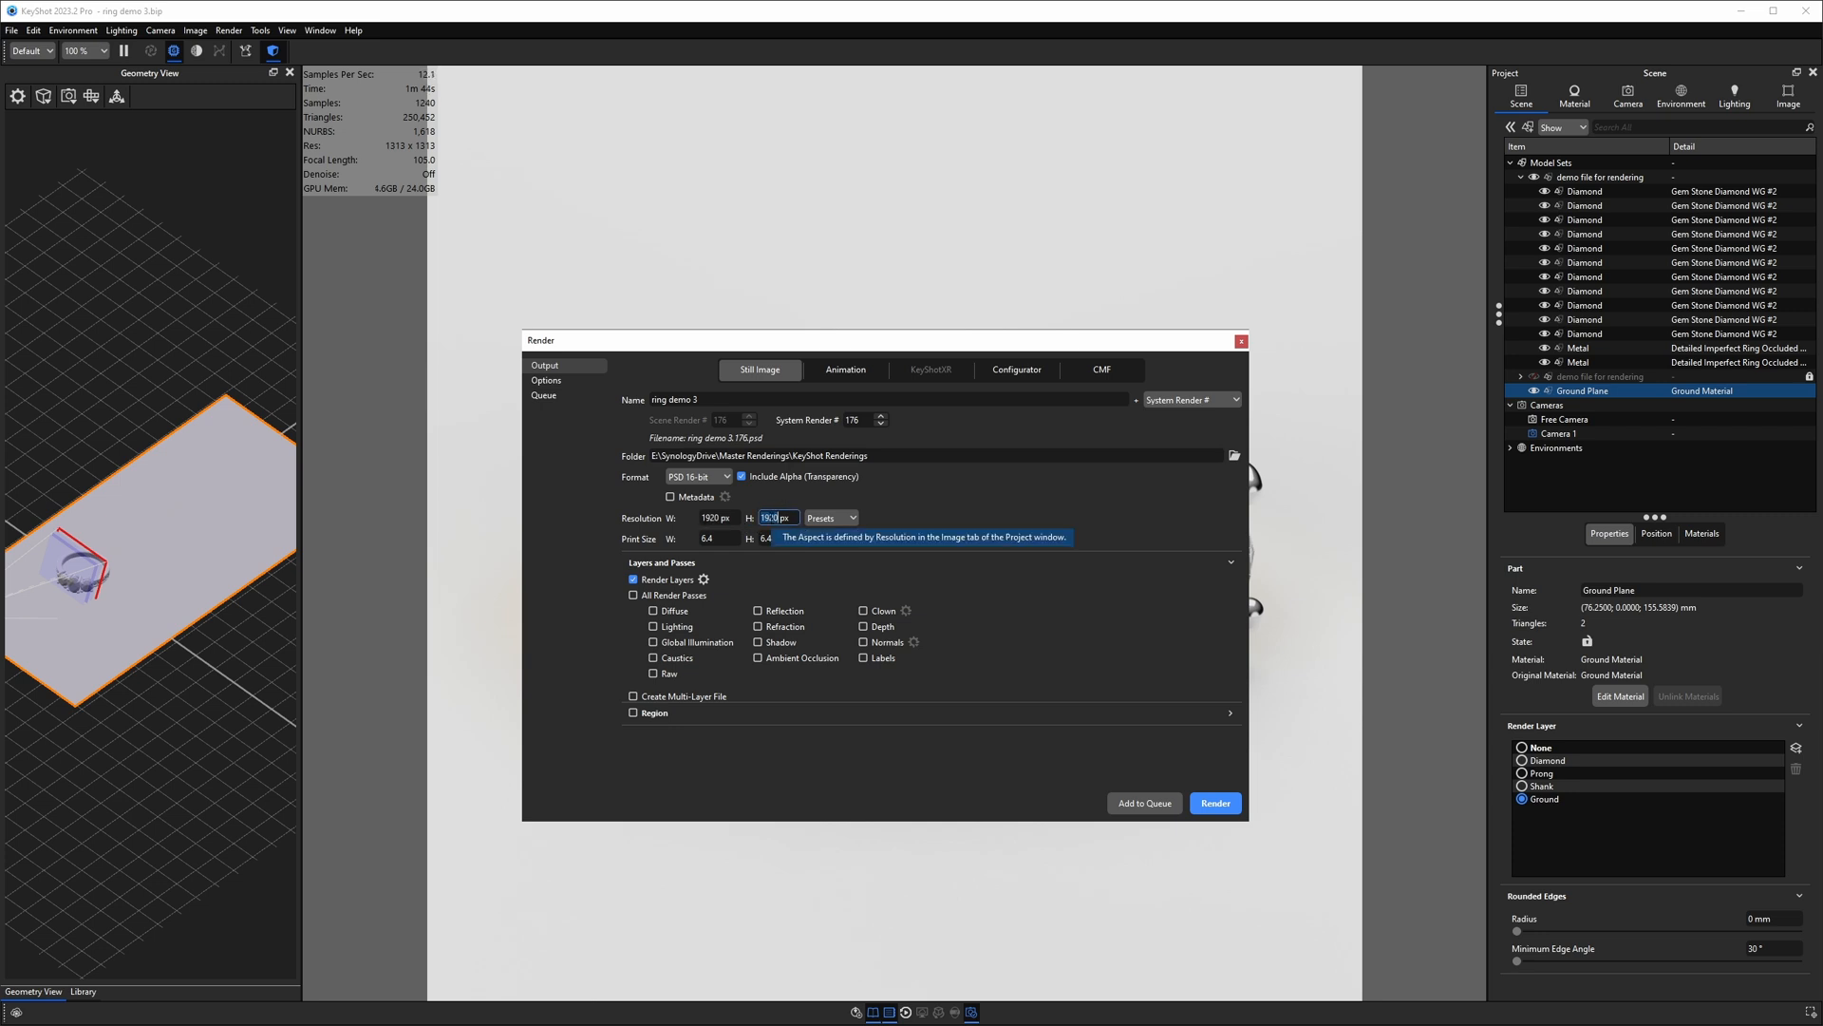
# Step: Keep render layers enabled, add the Clown and Shadow passes, and enable creating a multi-layer file
pyautogui.click(633, 579)
pyautogui.click(633, 580)
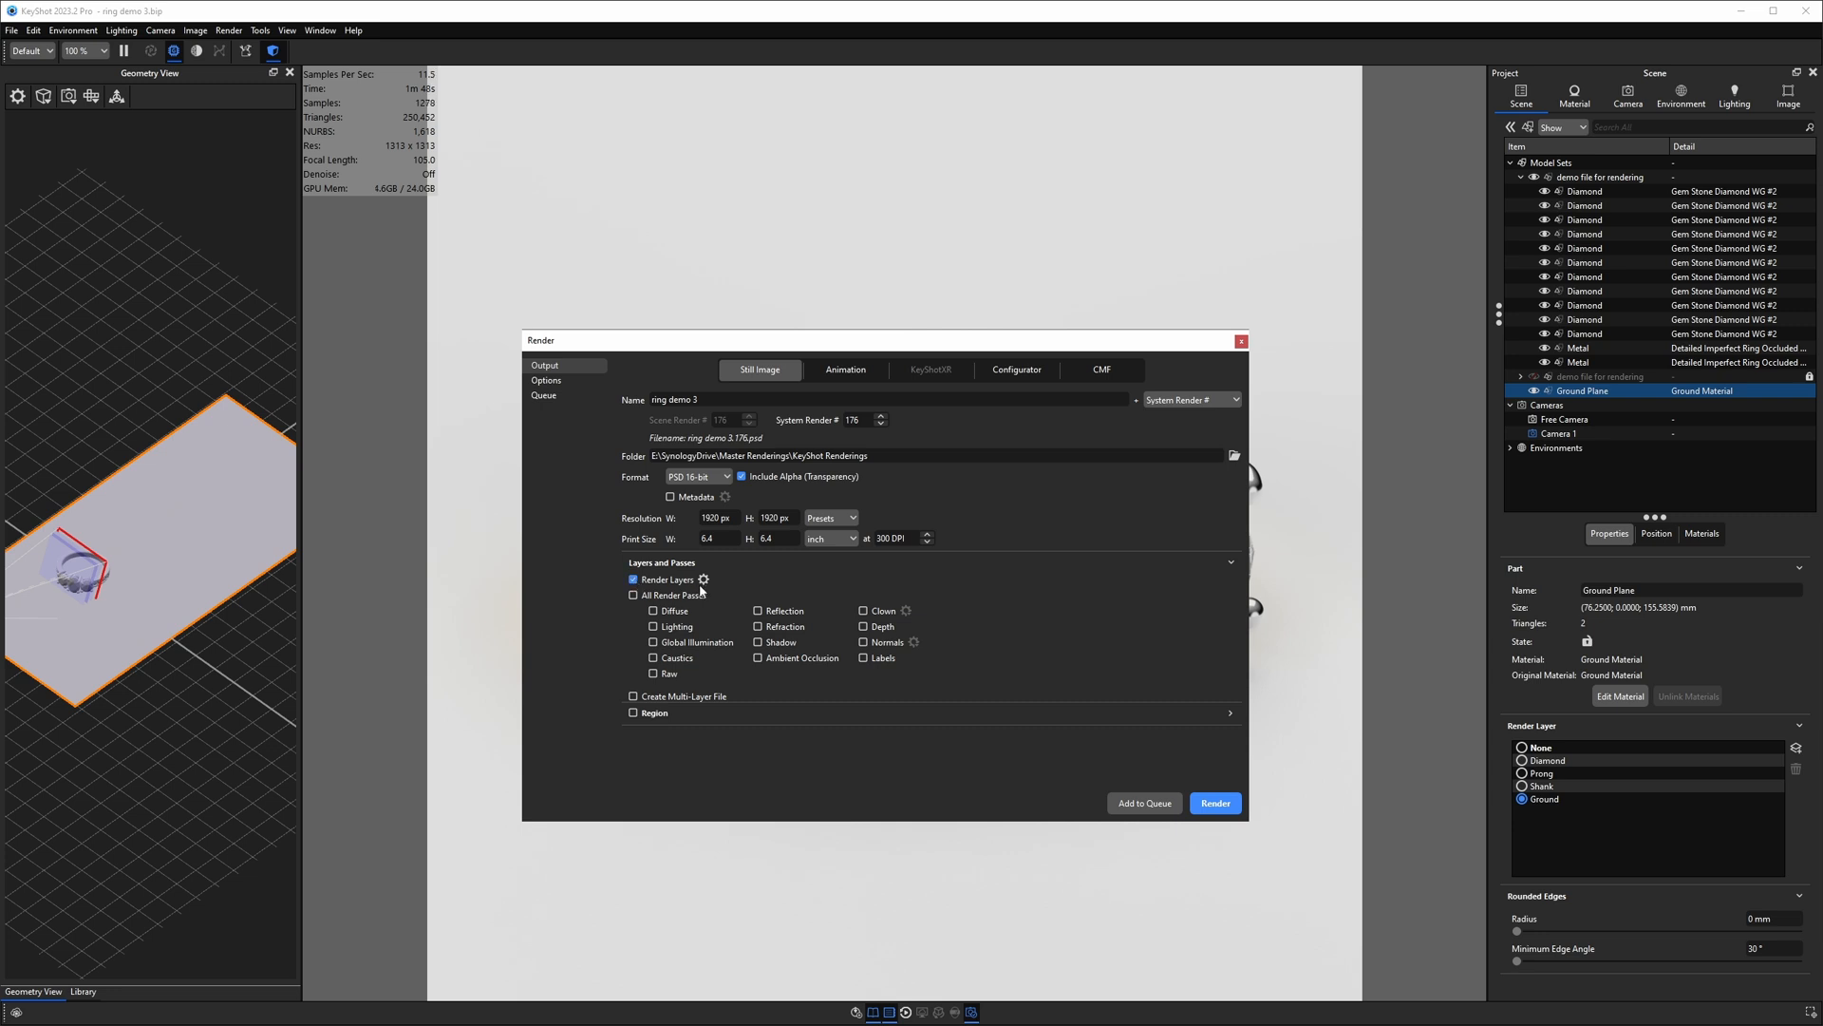
pyautogui.click(864, 612)
pyautogui.click(633, 697)
# Step: Review the render quality options and the maximum samples value, leaving the render settings afterward unchanged
pyautogui.click(549, 381)
pyautogui.doubleClick(1198, 451)
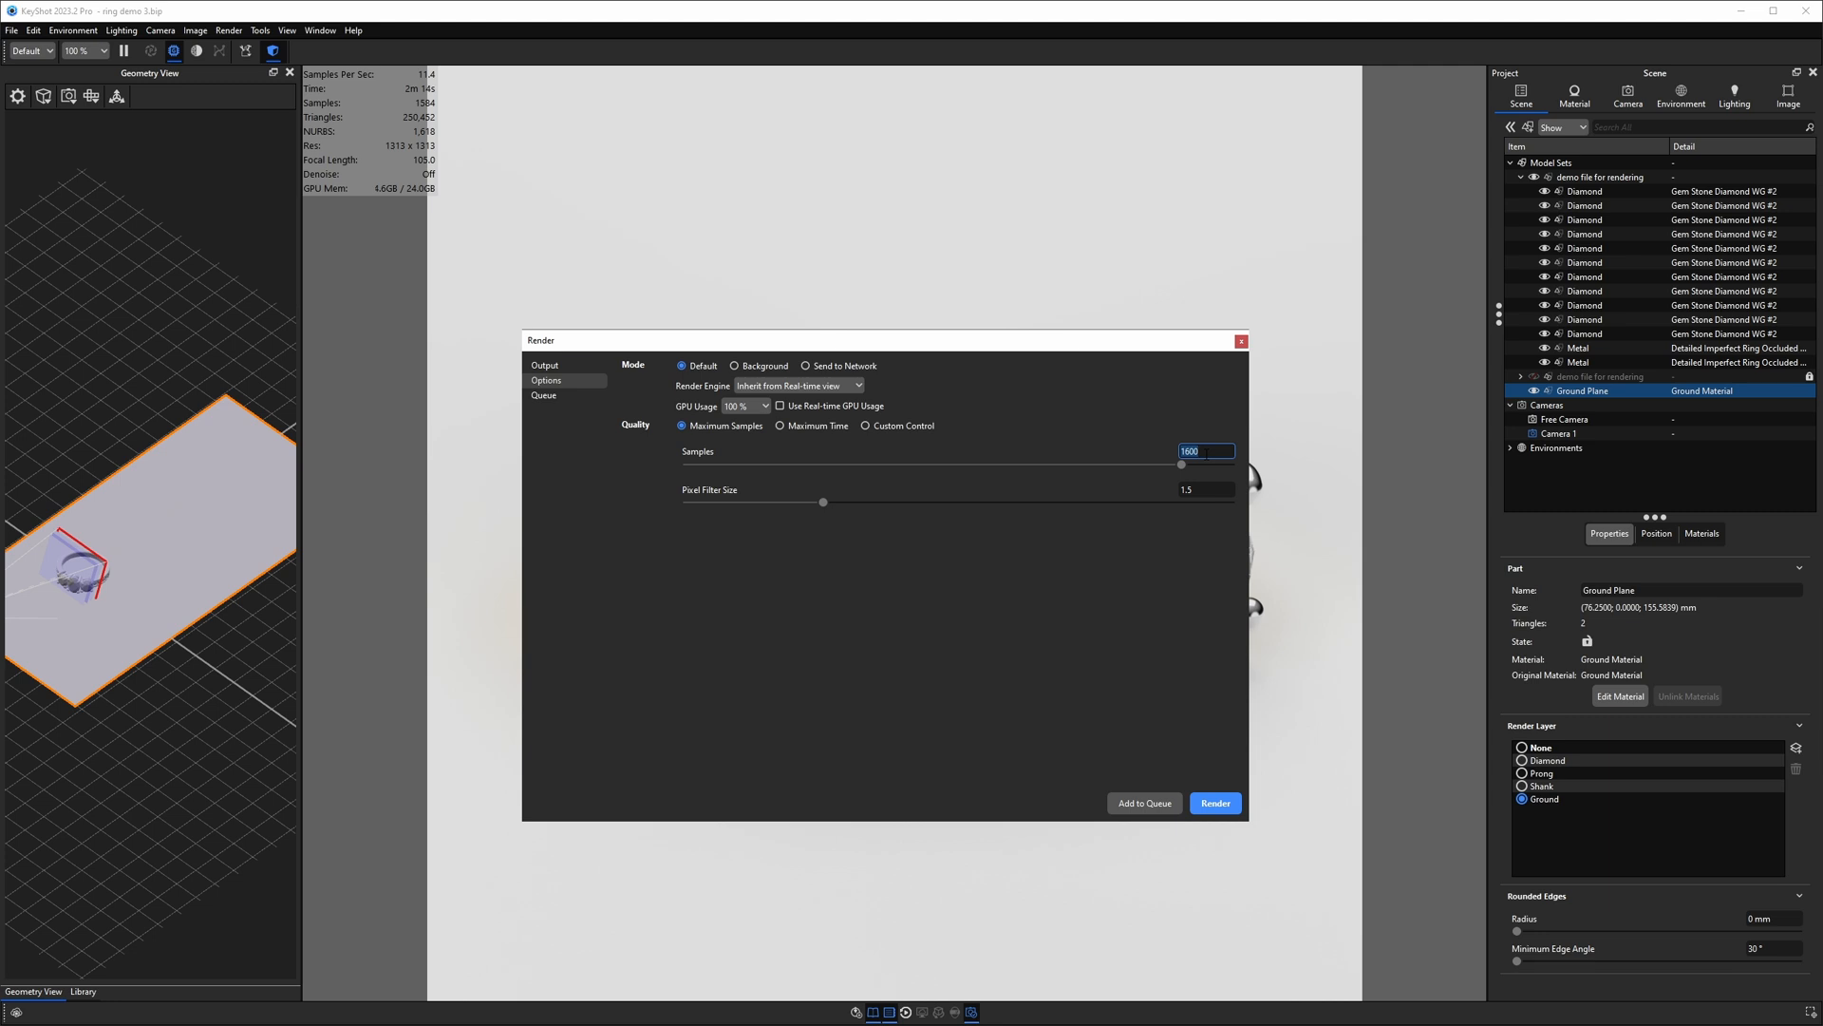
pyautogui.click(1242, 340)
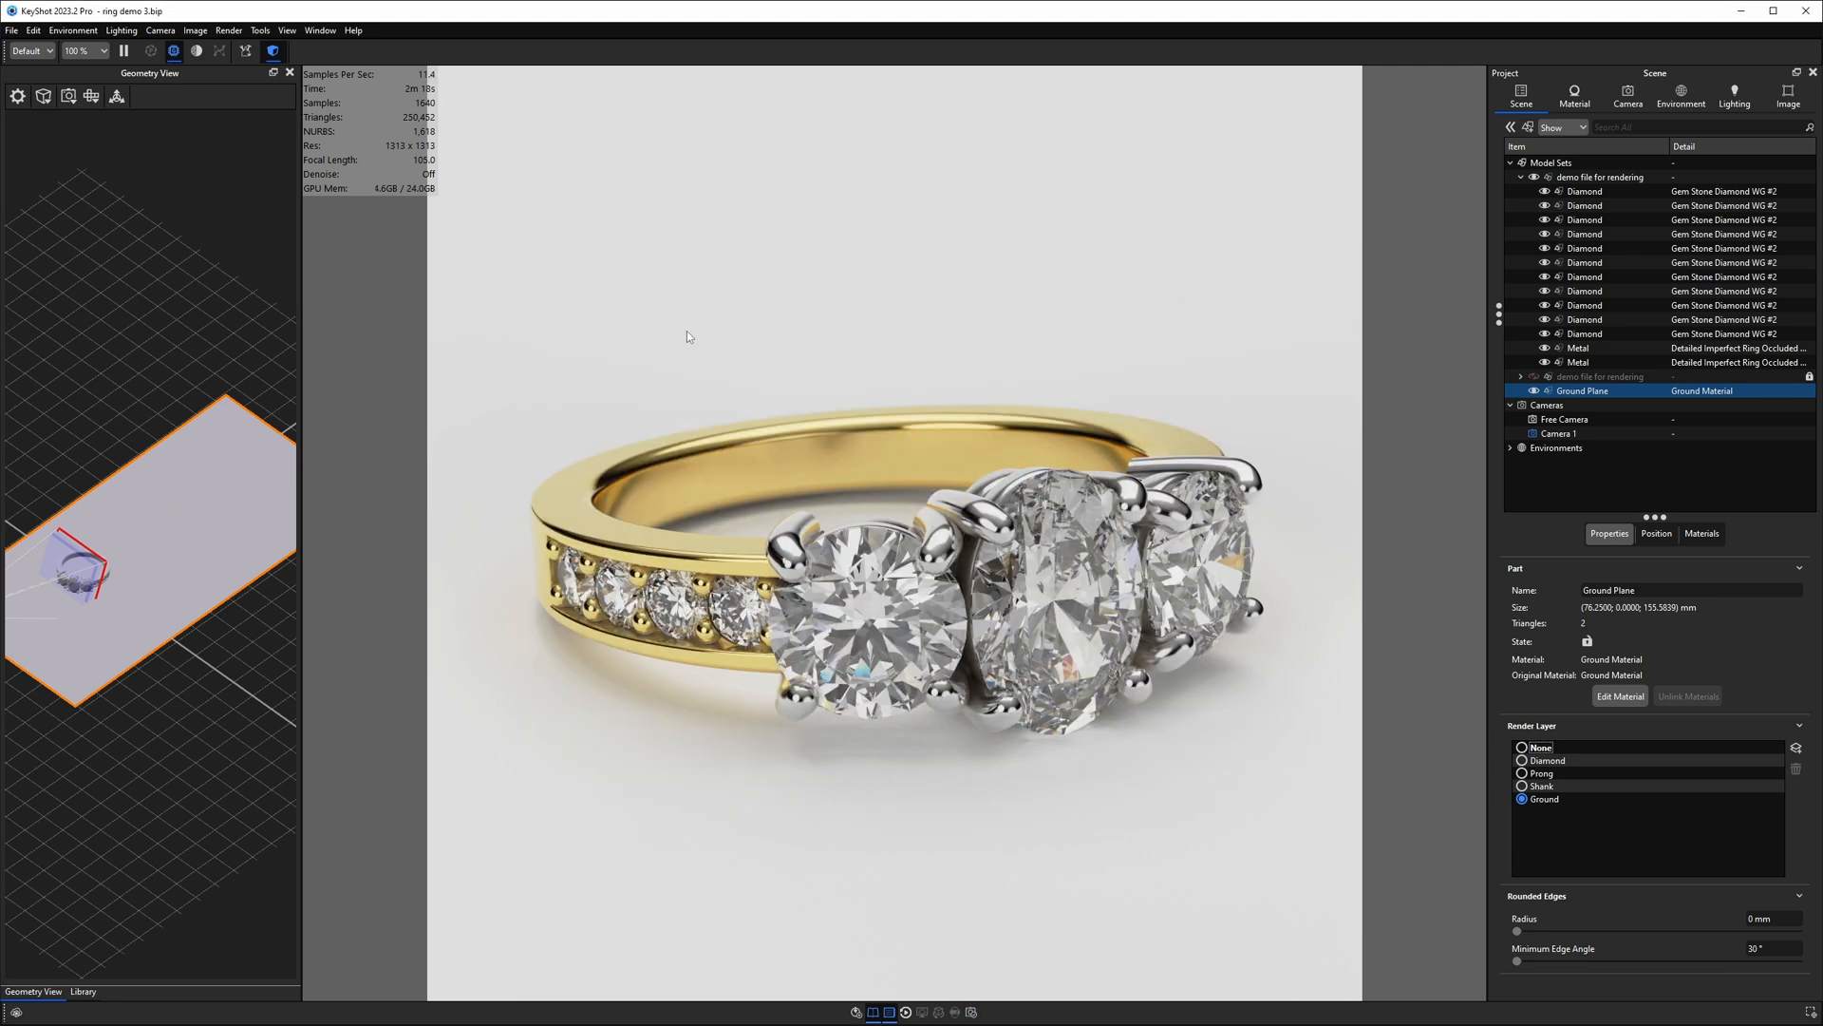
# Step: Try a render region in the real-time view, reduced to the upper-left part of the image
pyautogui.press('r')
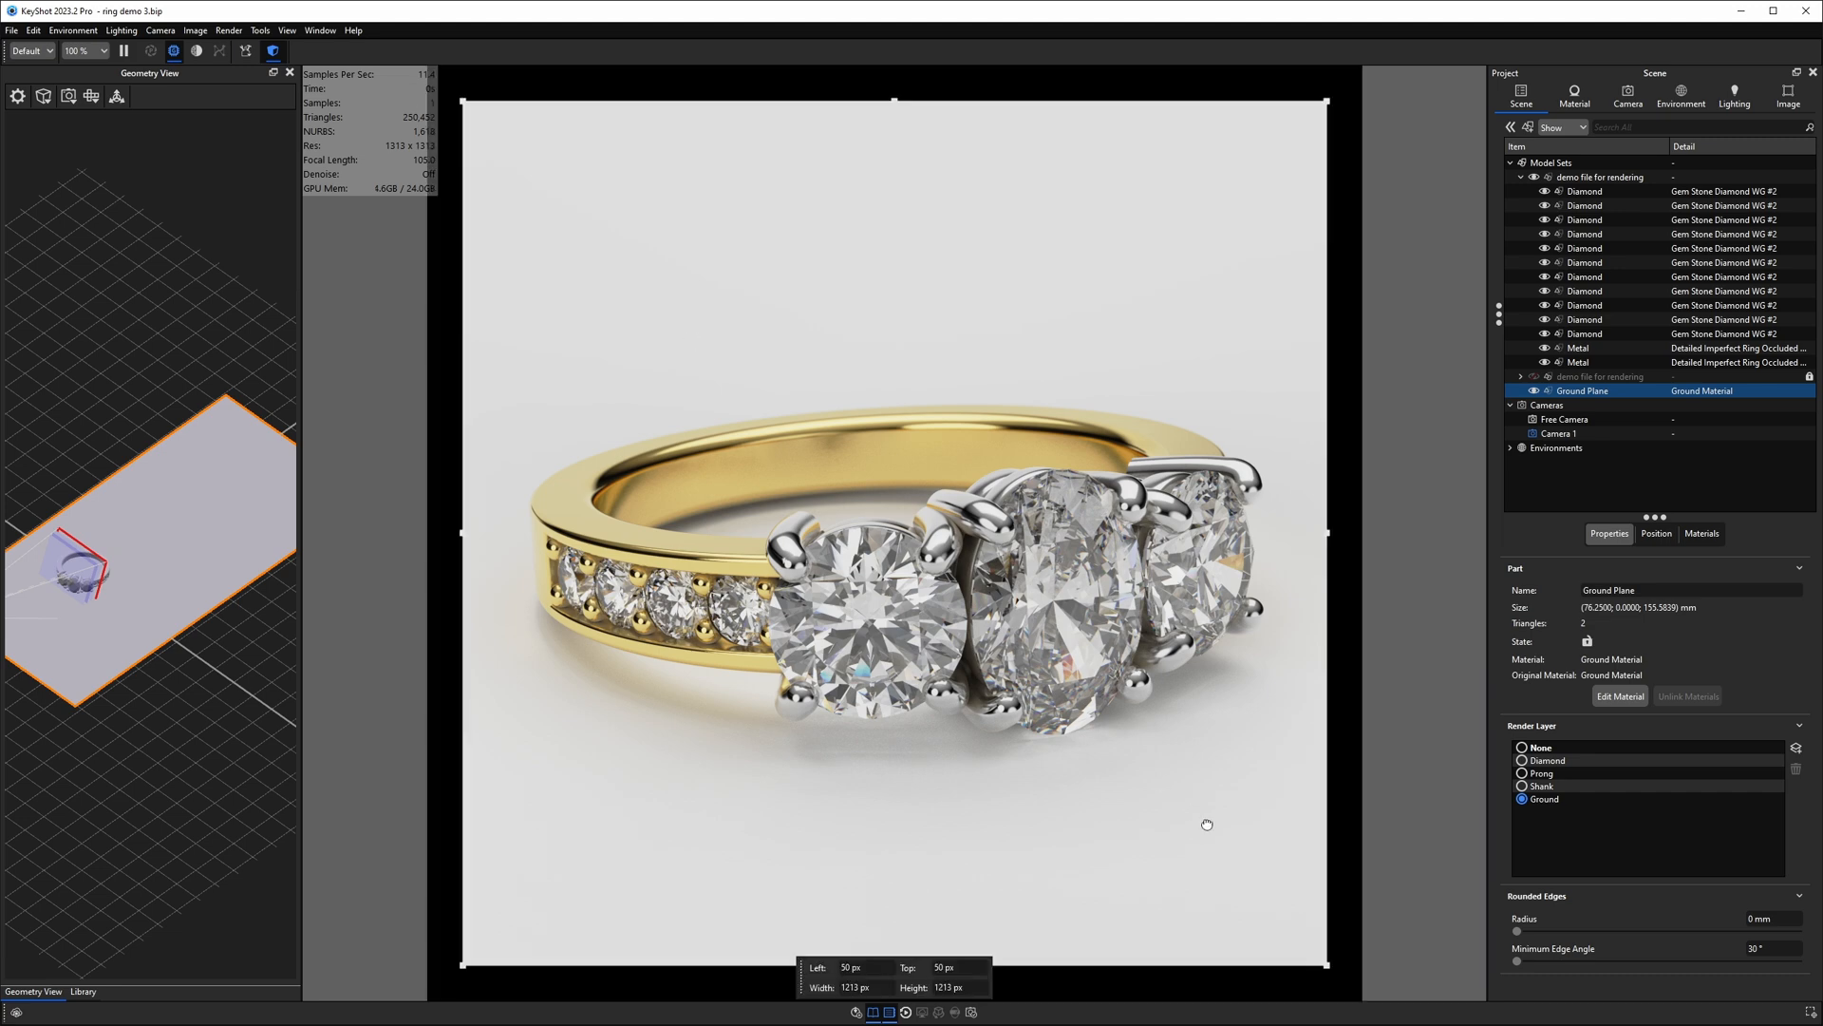
pyautogui.moveTo(1327, 965); pyautogui.dragTo(1018, 738)
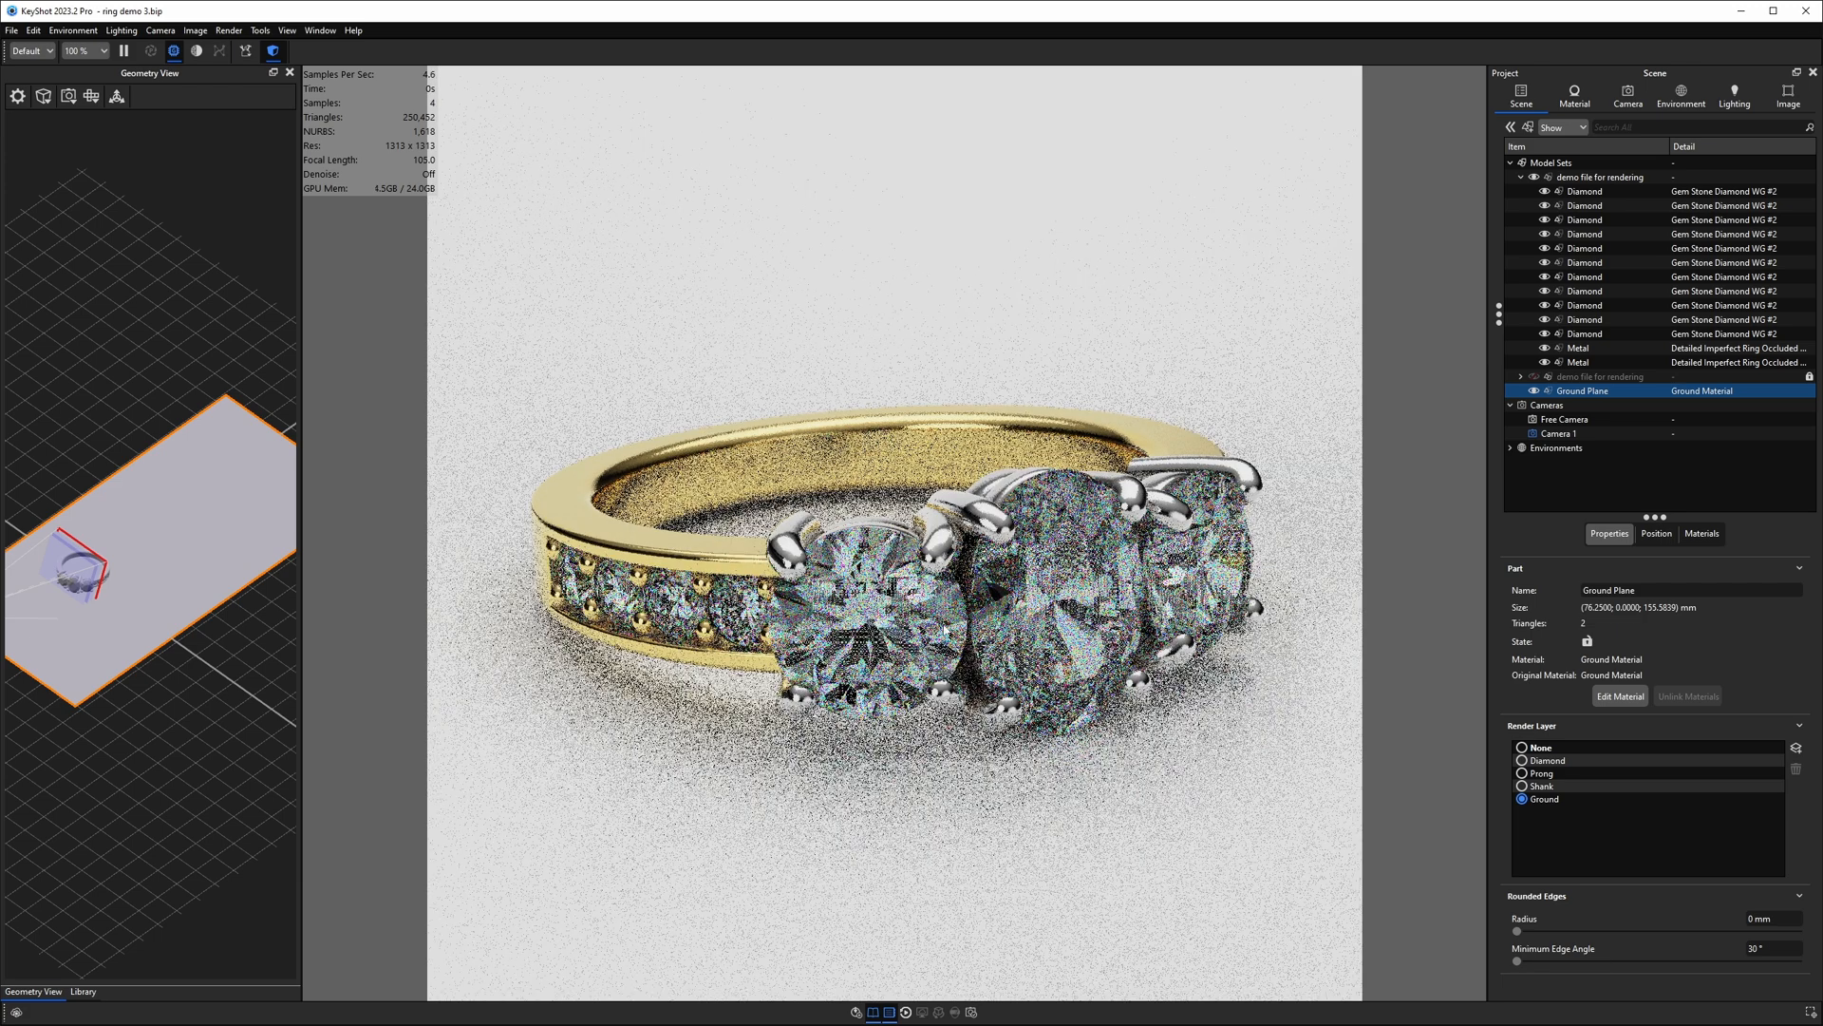
# Step: Check the render output and options, add the current still image as a job to the render queue, and close the render settings
pyautogui.click(972, 1012)
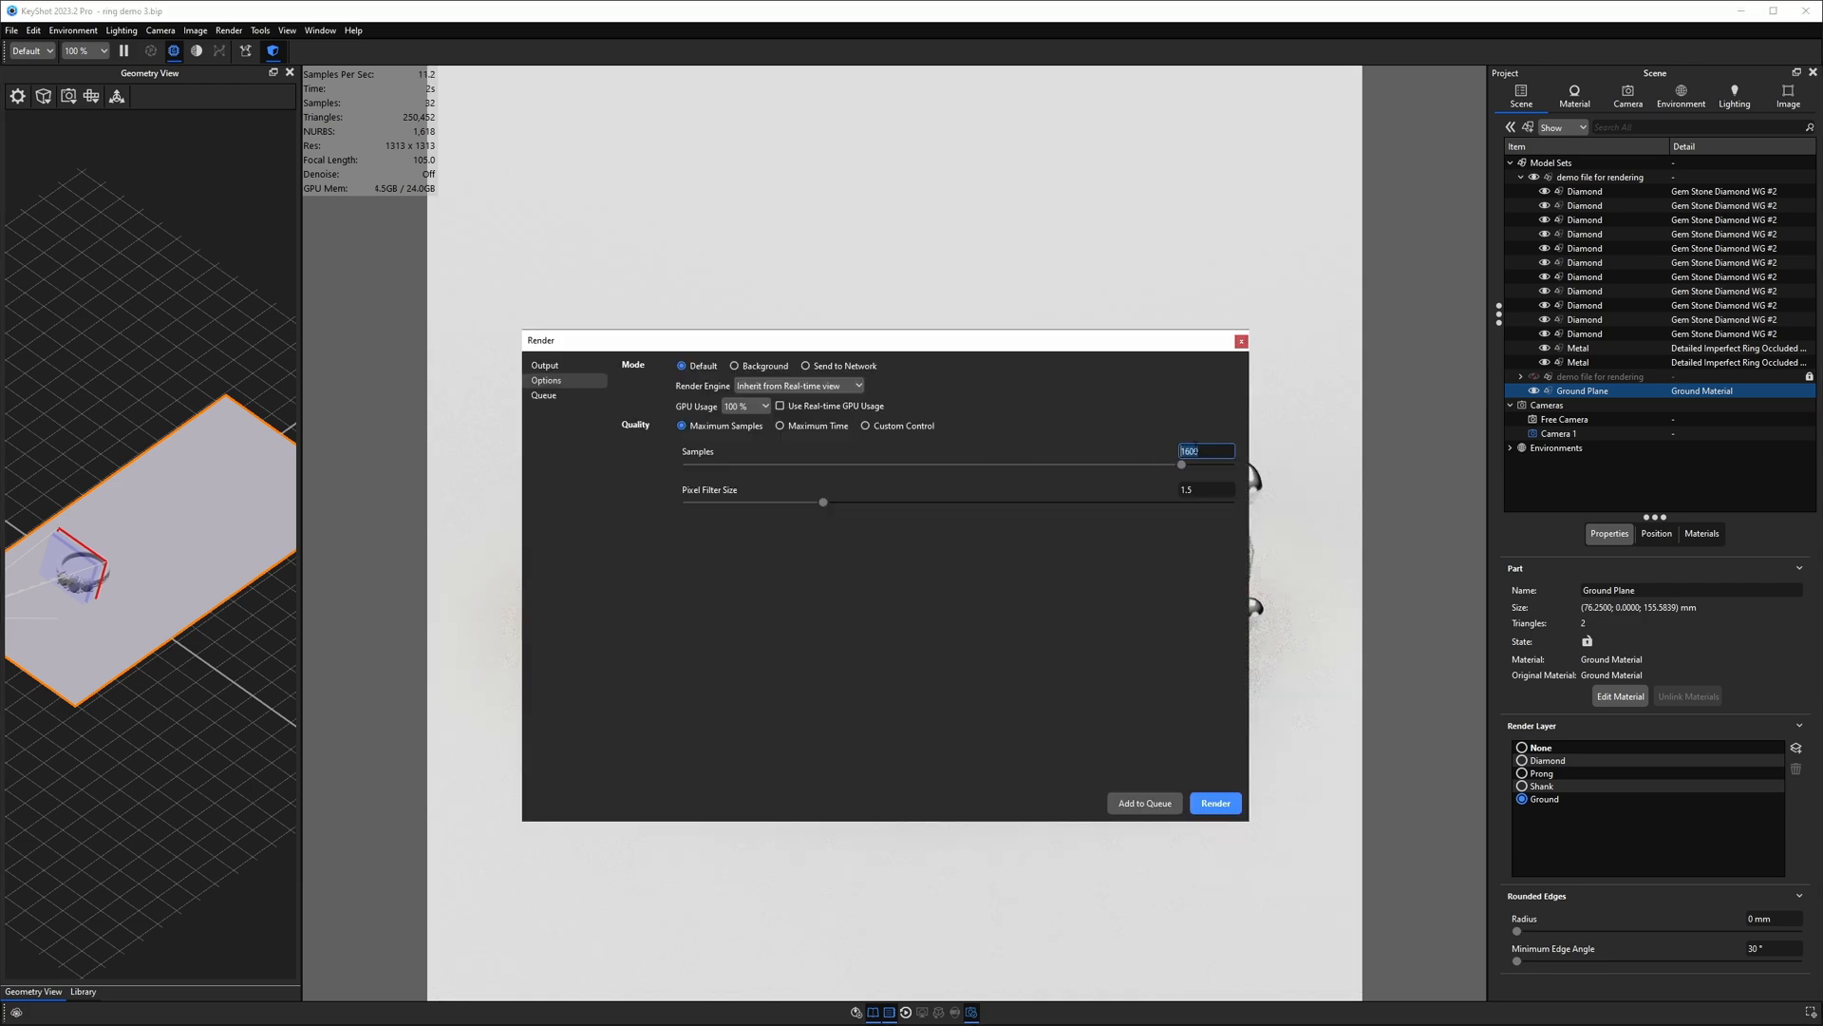
pyautogui.click(544, 366)
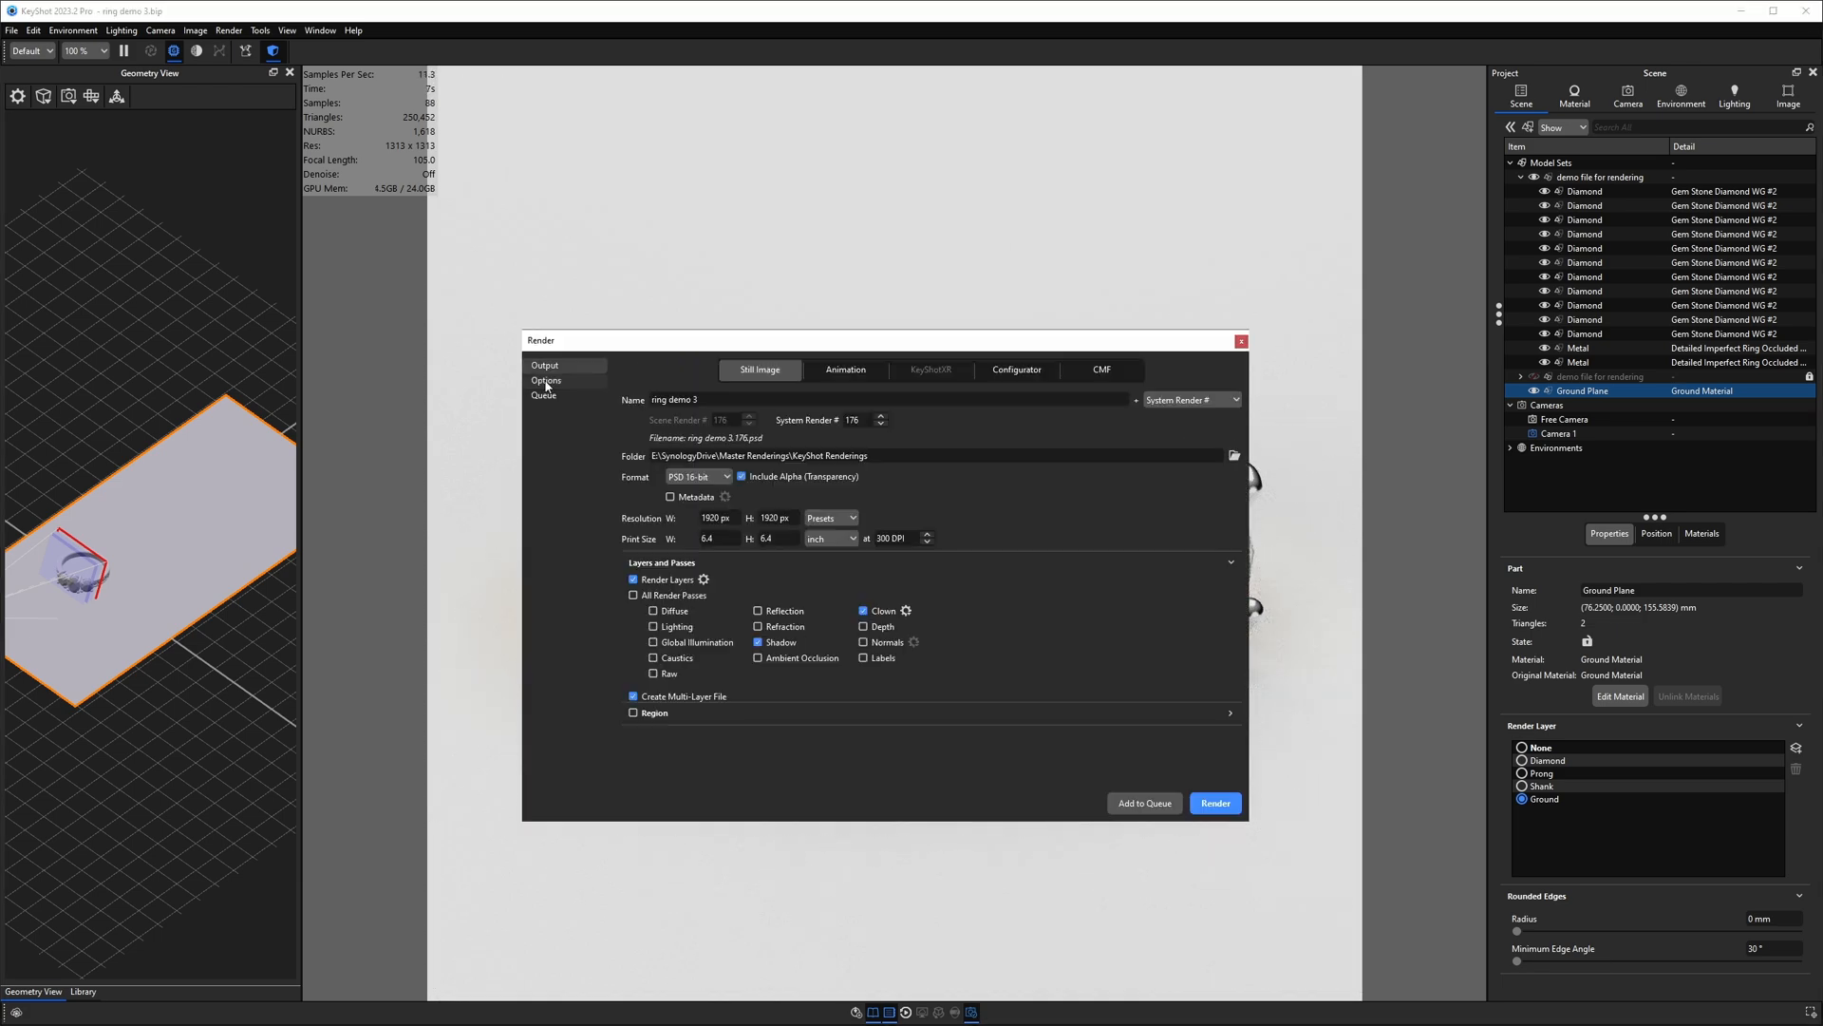
pyautogui.click(547, 382)
pyautogui.click(546, 396)
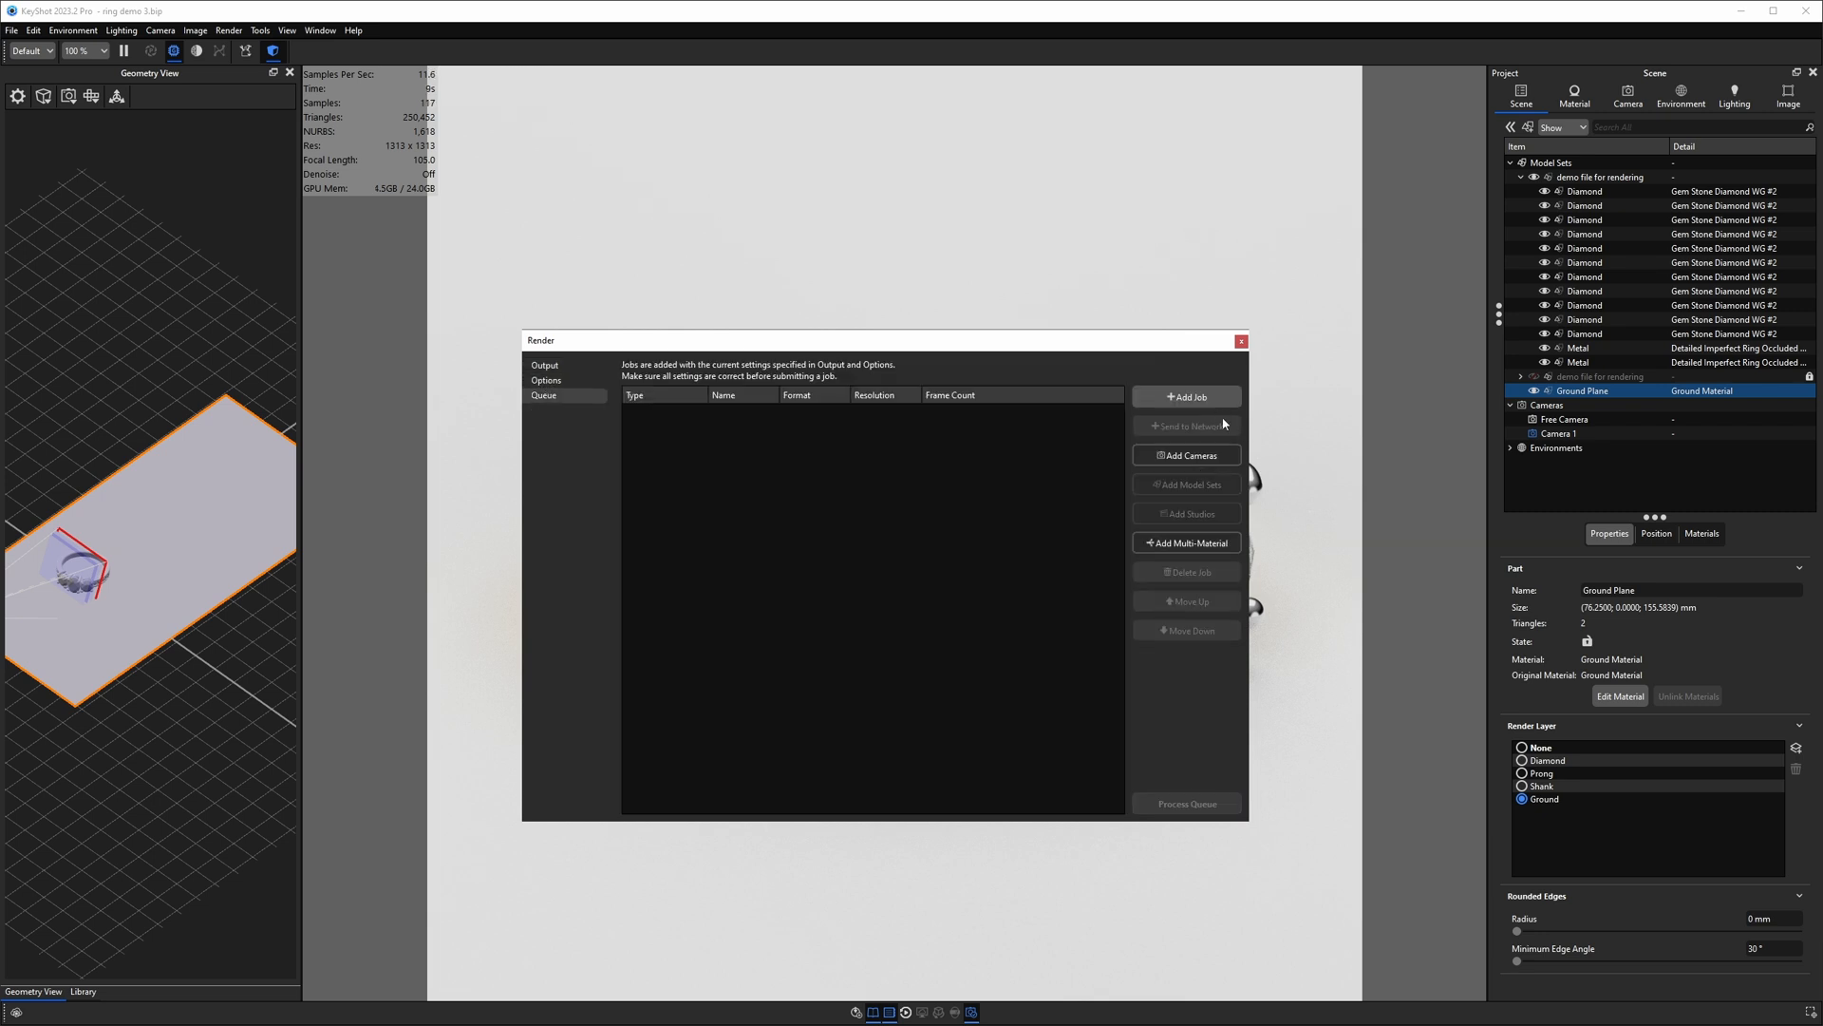
pyautogui.click(1216, 399)
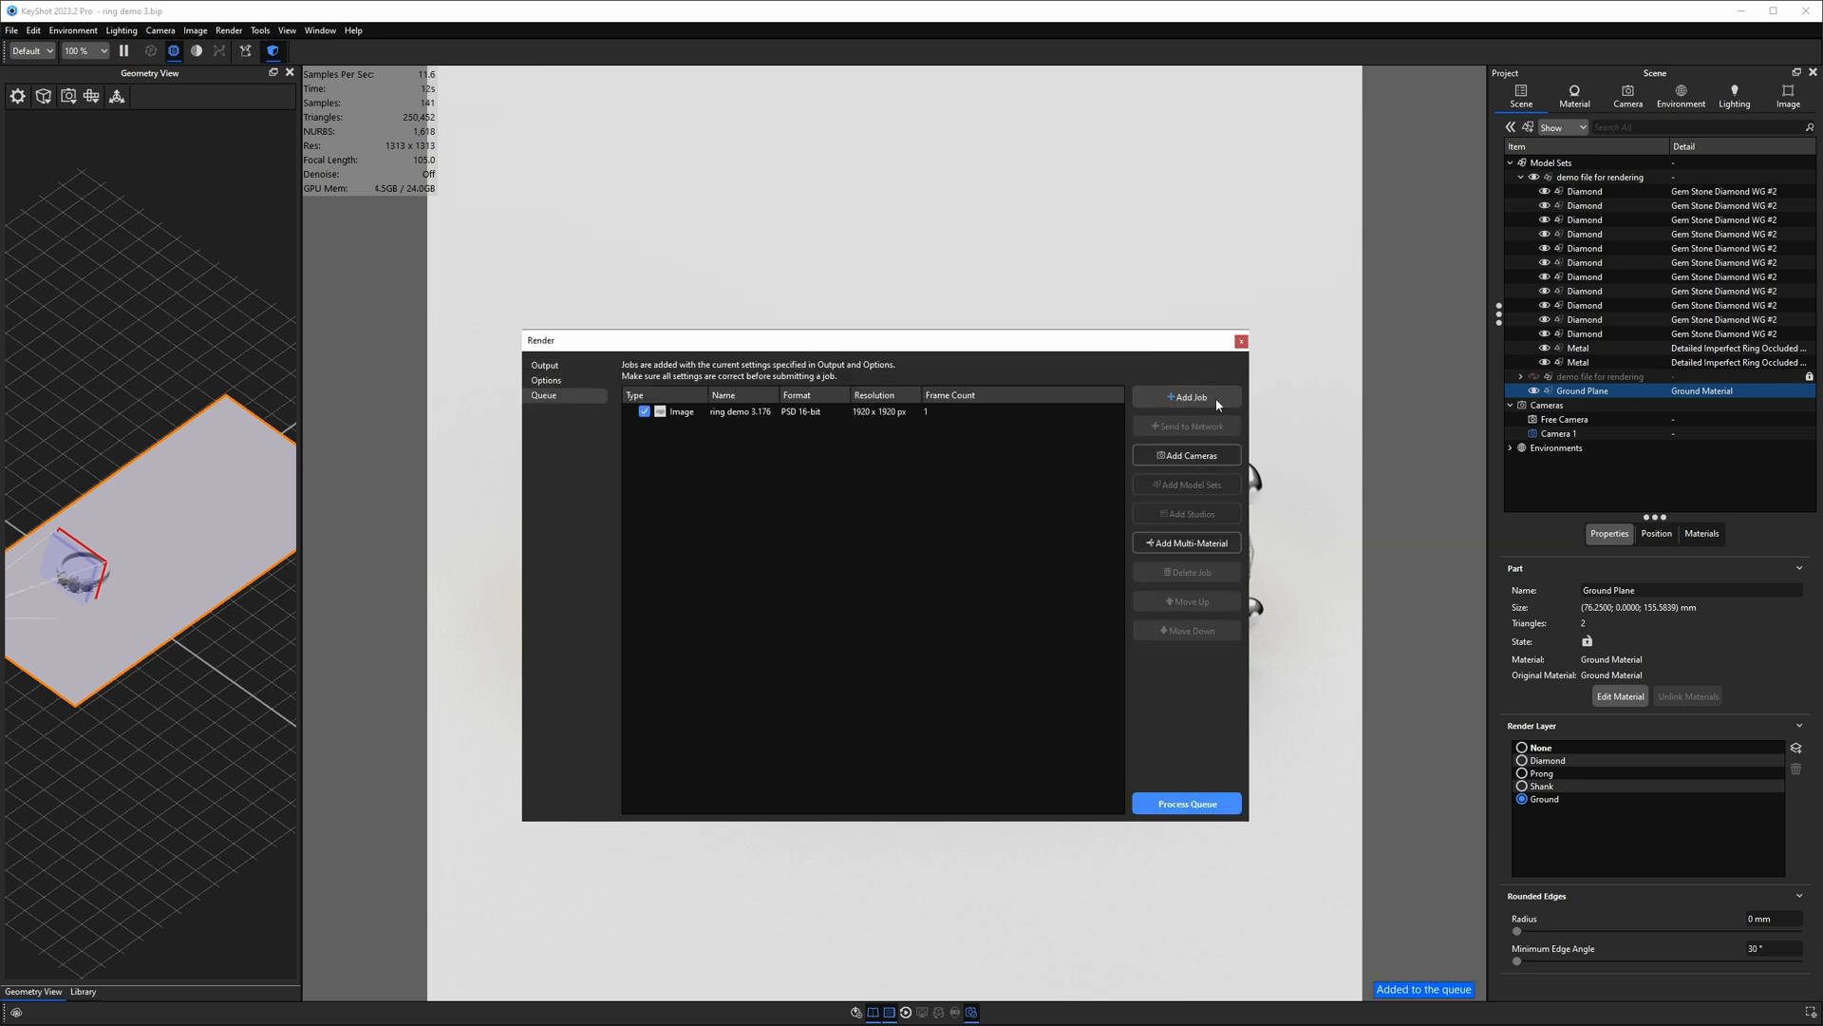
pyautogui.click(1241, 341)
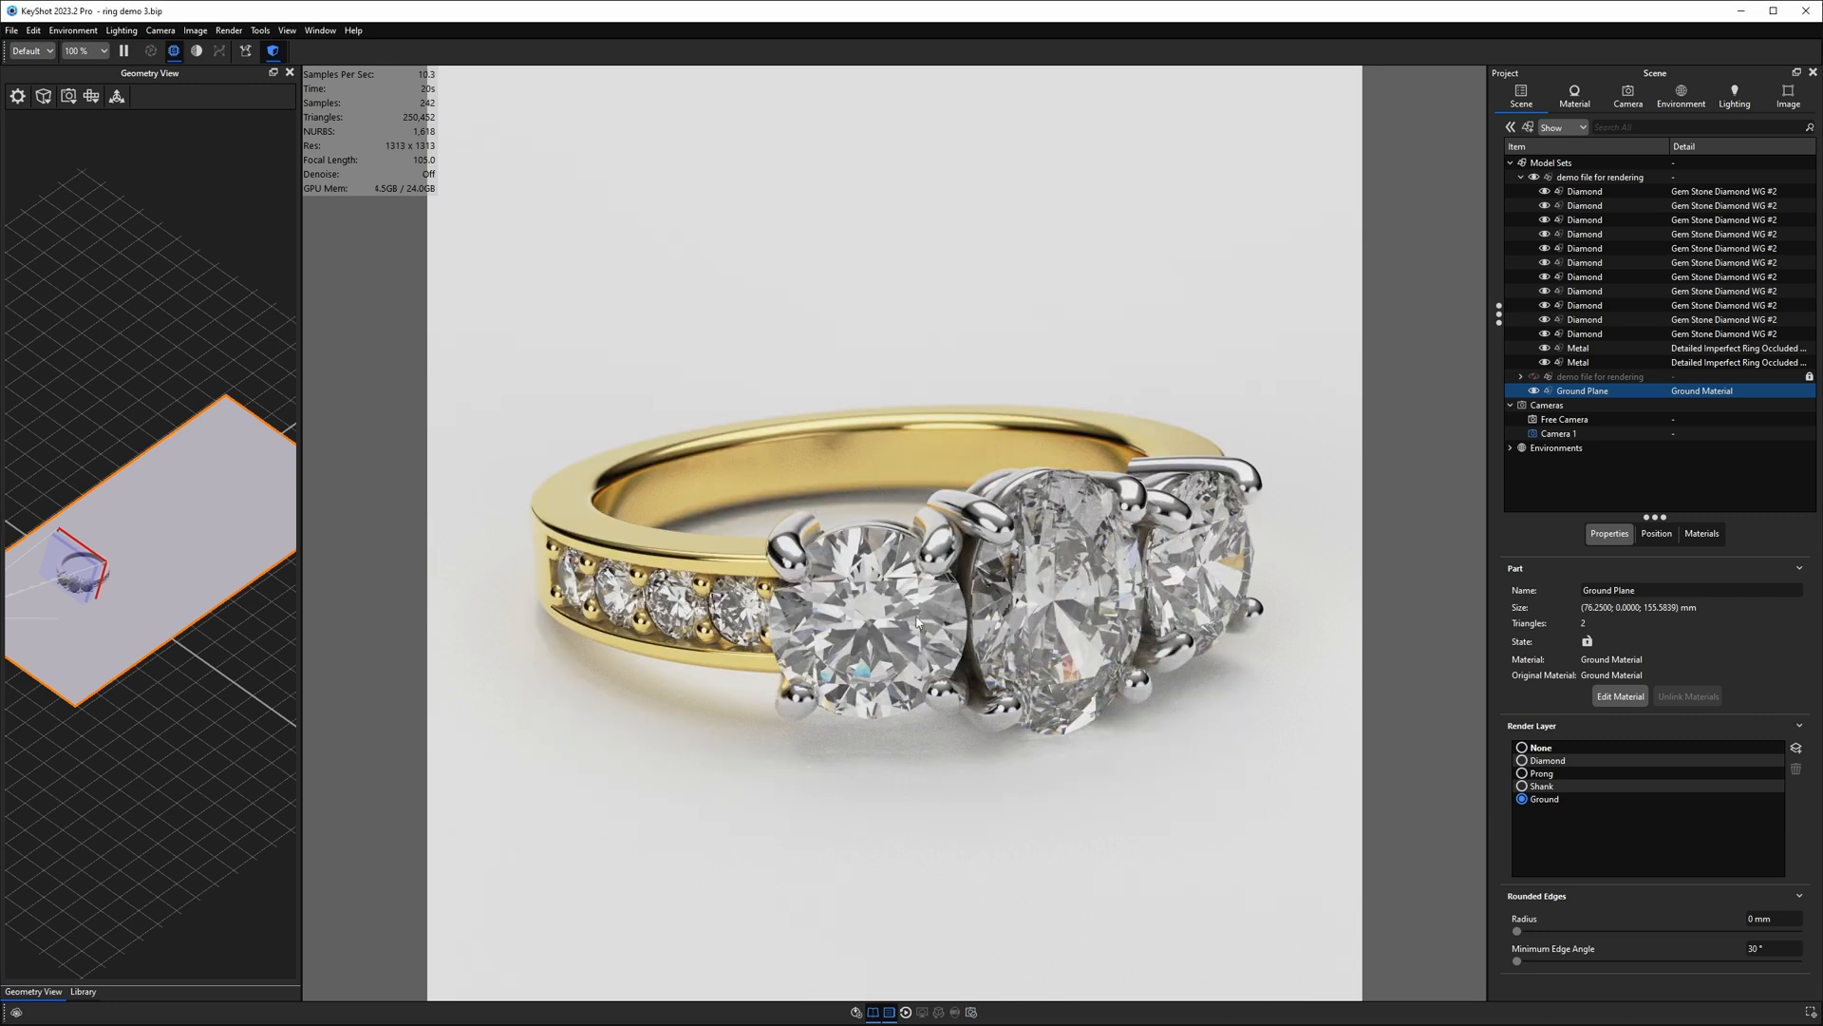
# Step: Switch the ring's gold multi-material to its Silver variant and add a still render named ring demo 3_silver to the render queue
pyautogui.doubleClick(718, 555)
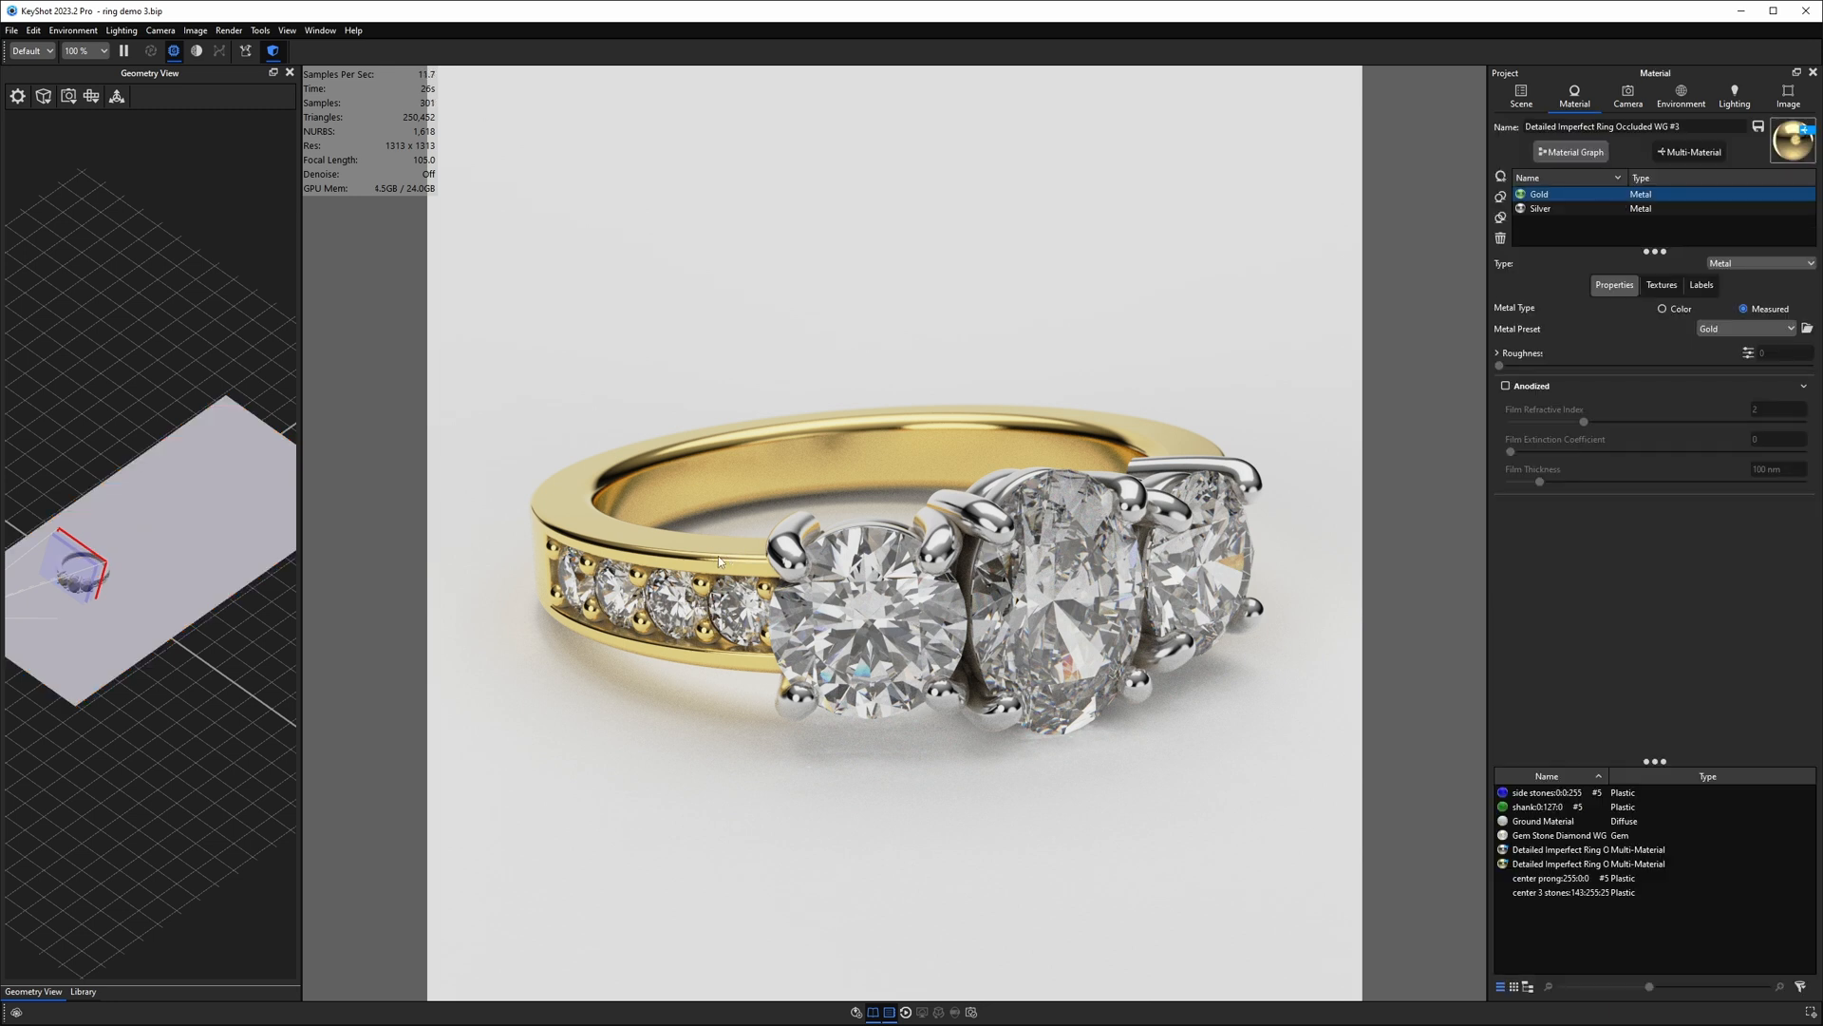
pyautogui.click(1557, 211)
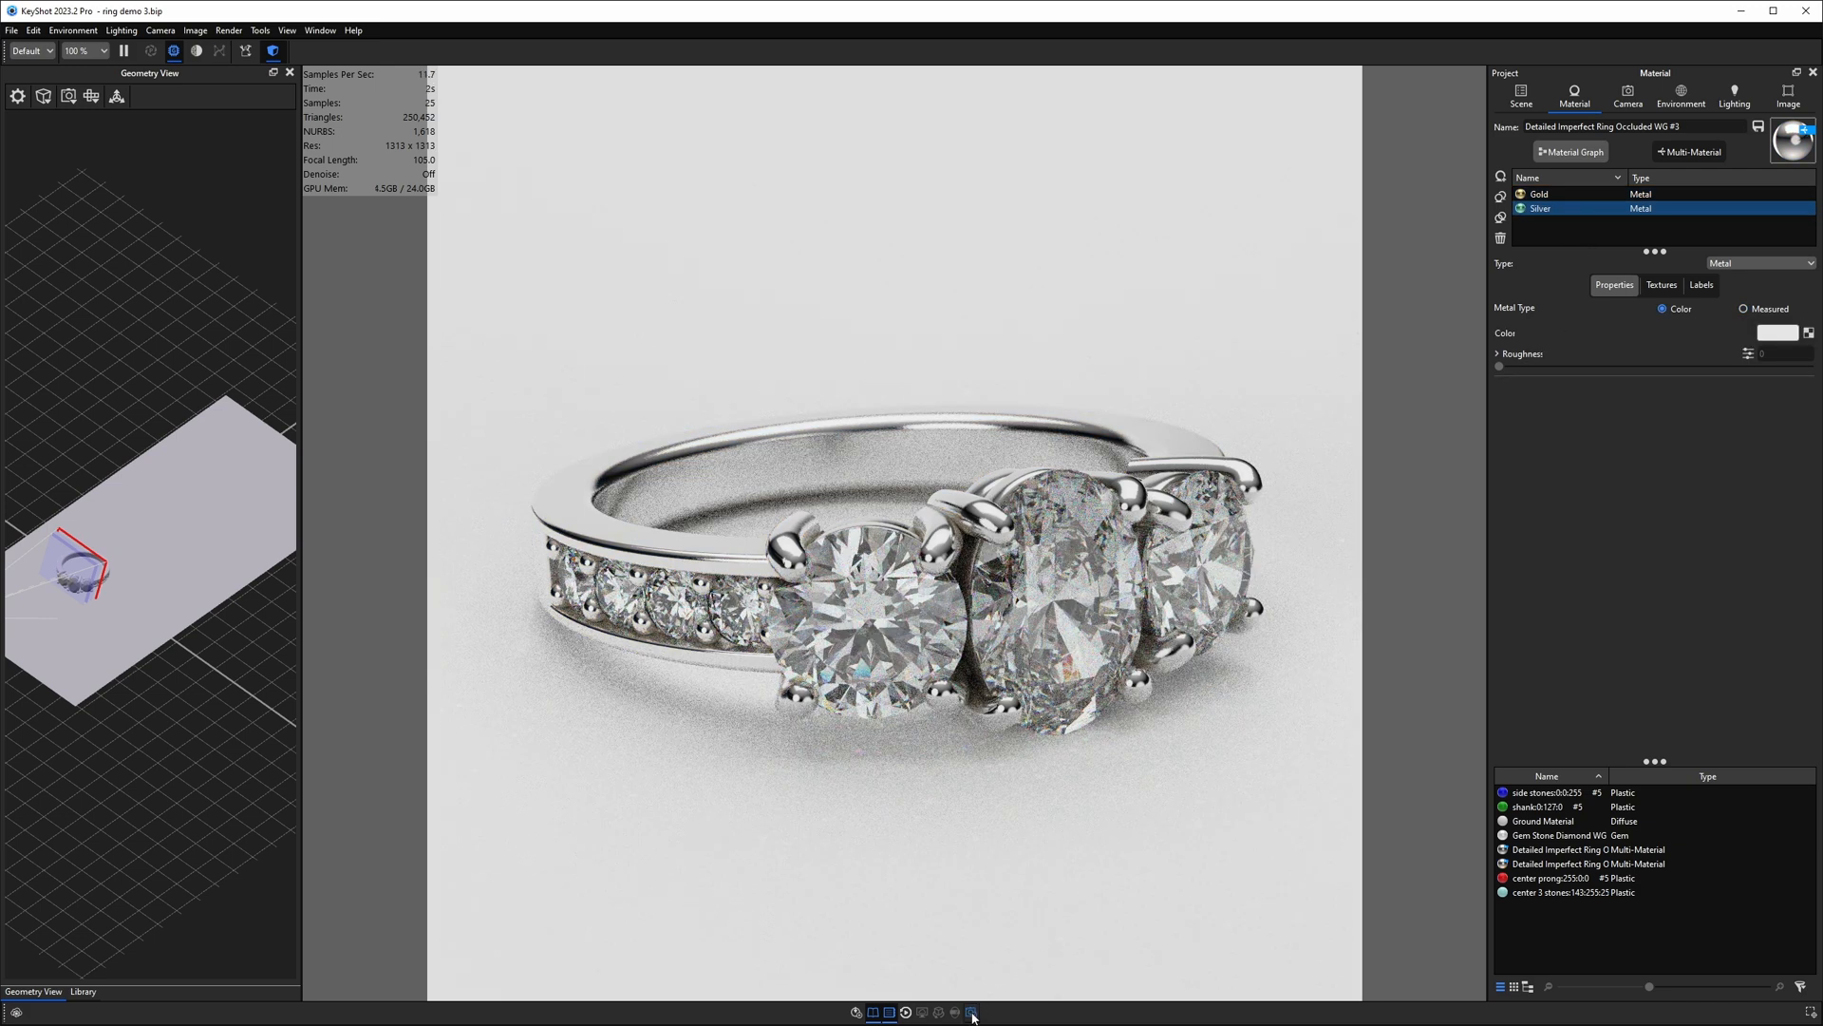
pyautogui.click(972, 1011)
pyautogui.moveTo(790, 416)
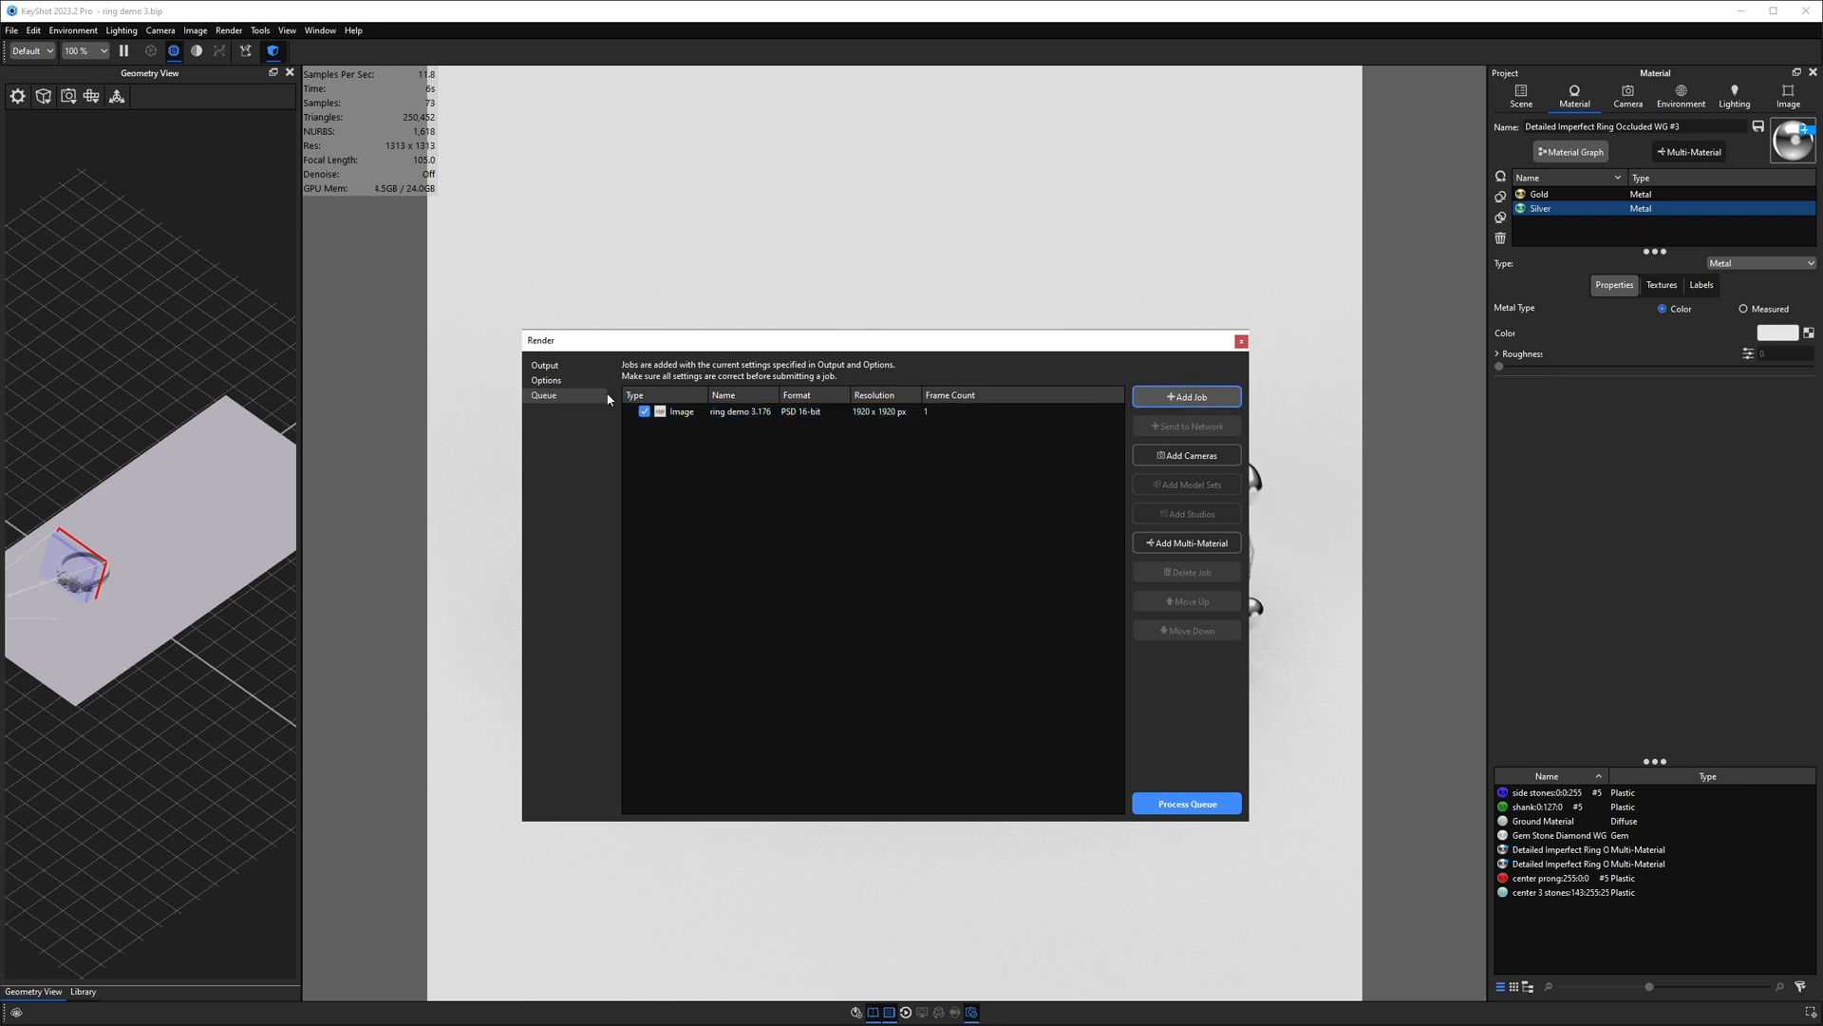
pyautogui.click(573, 381)
pyautogui.click(573, 366)
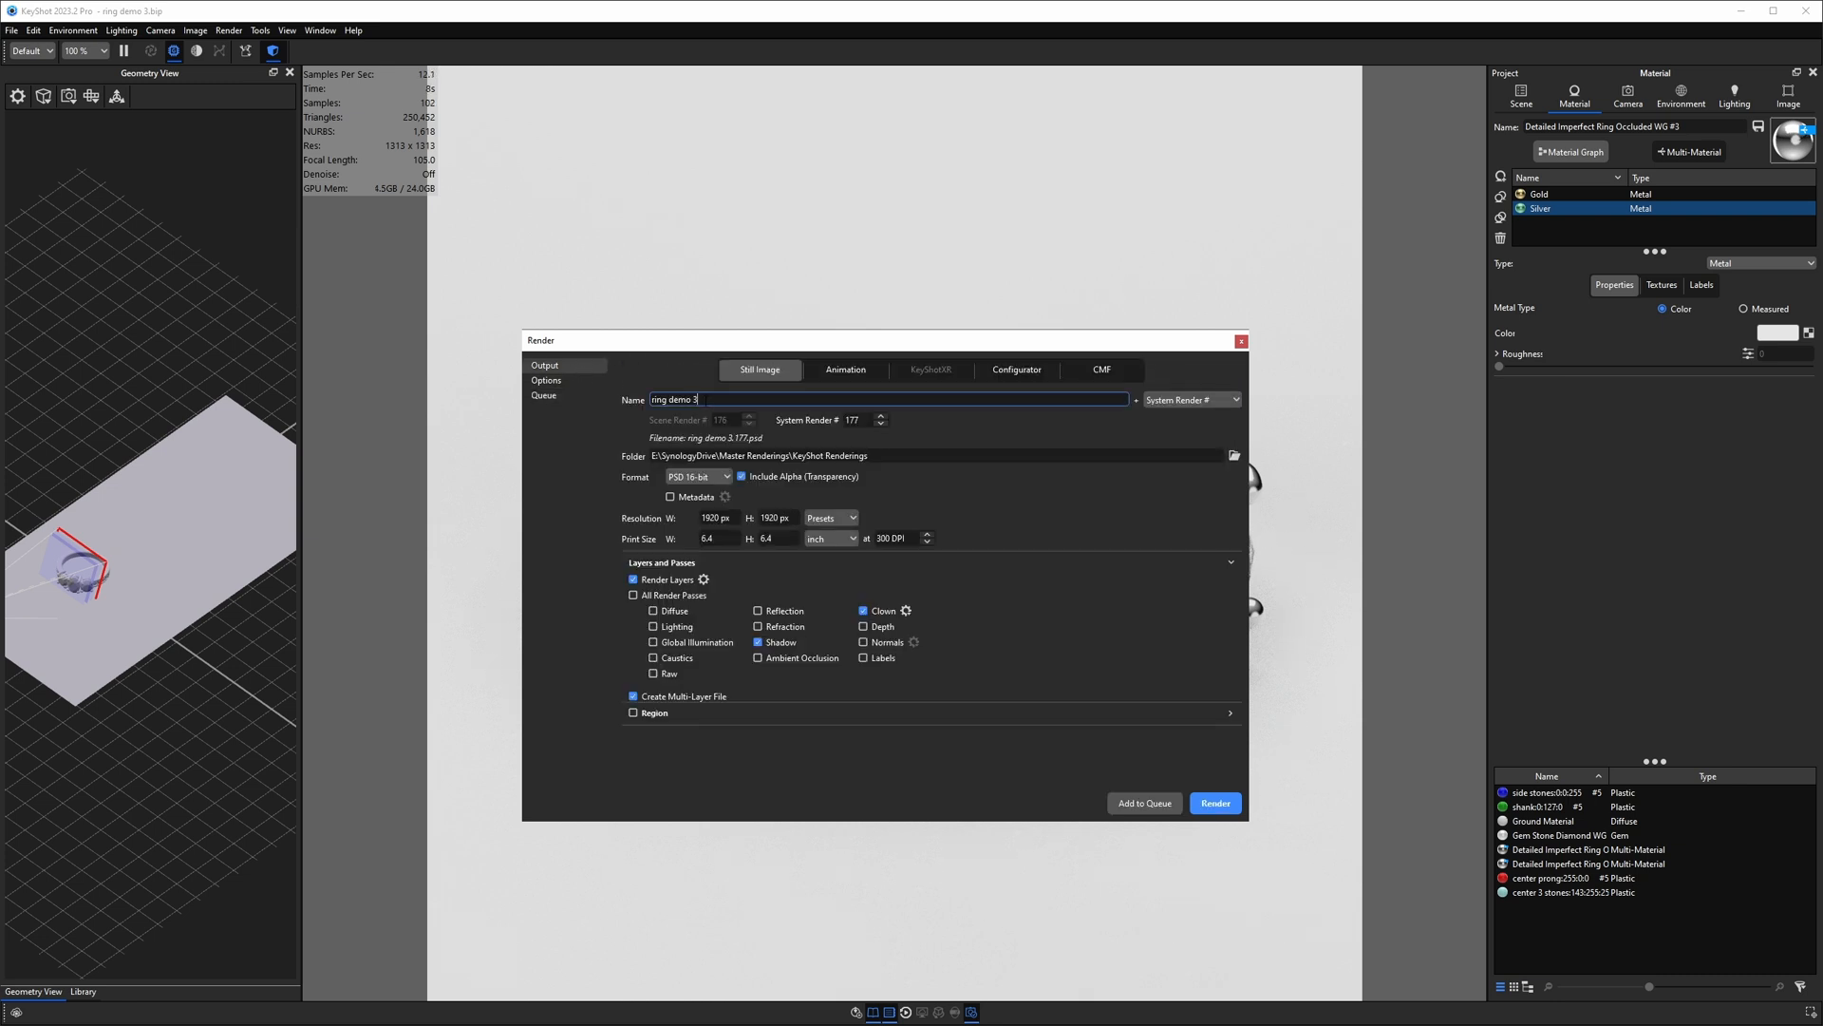
pyautogui.write('_silver')
pyautogui.click(920, 438)
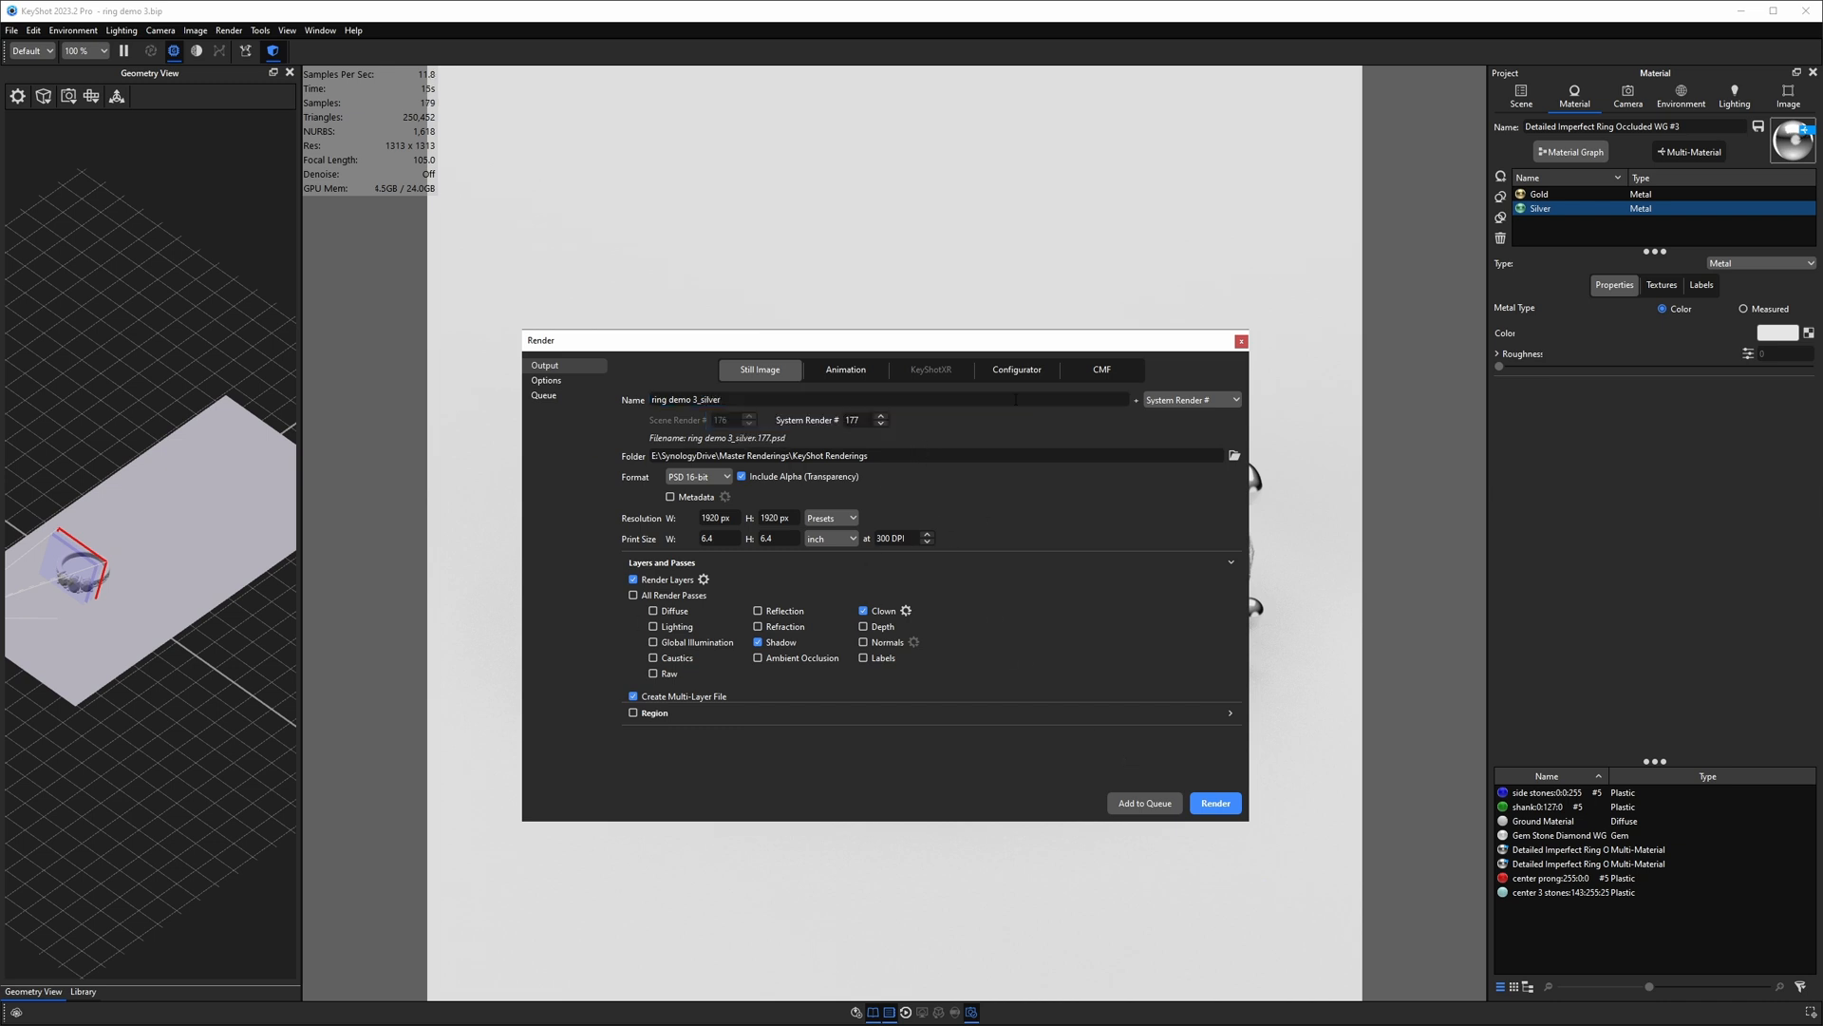
pyautogui.click(1159, 804)
pyautogui.click(546, 381)
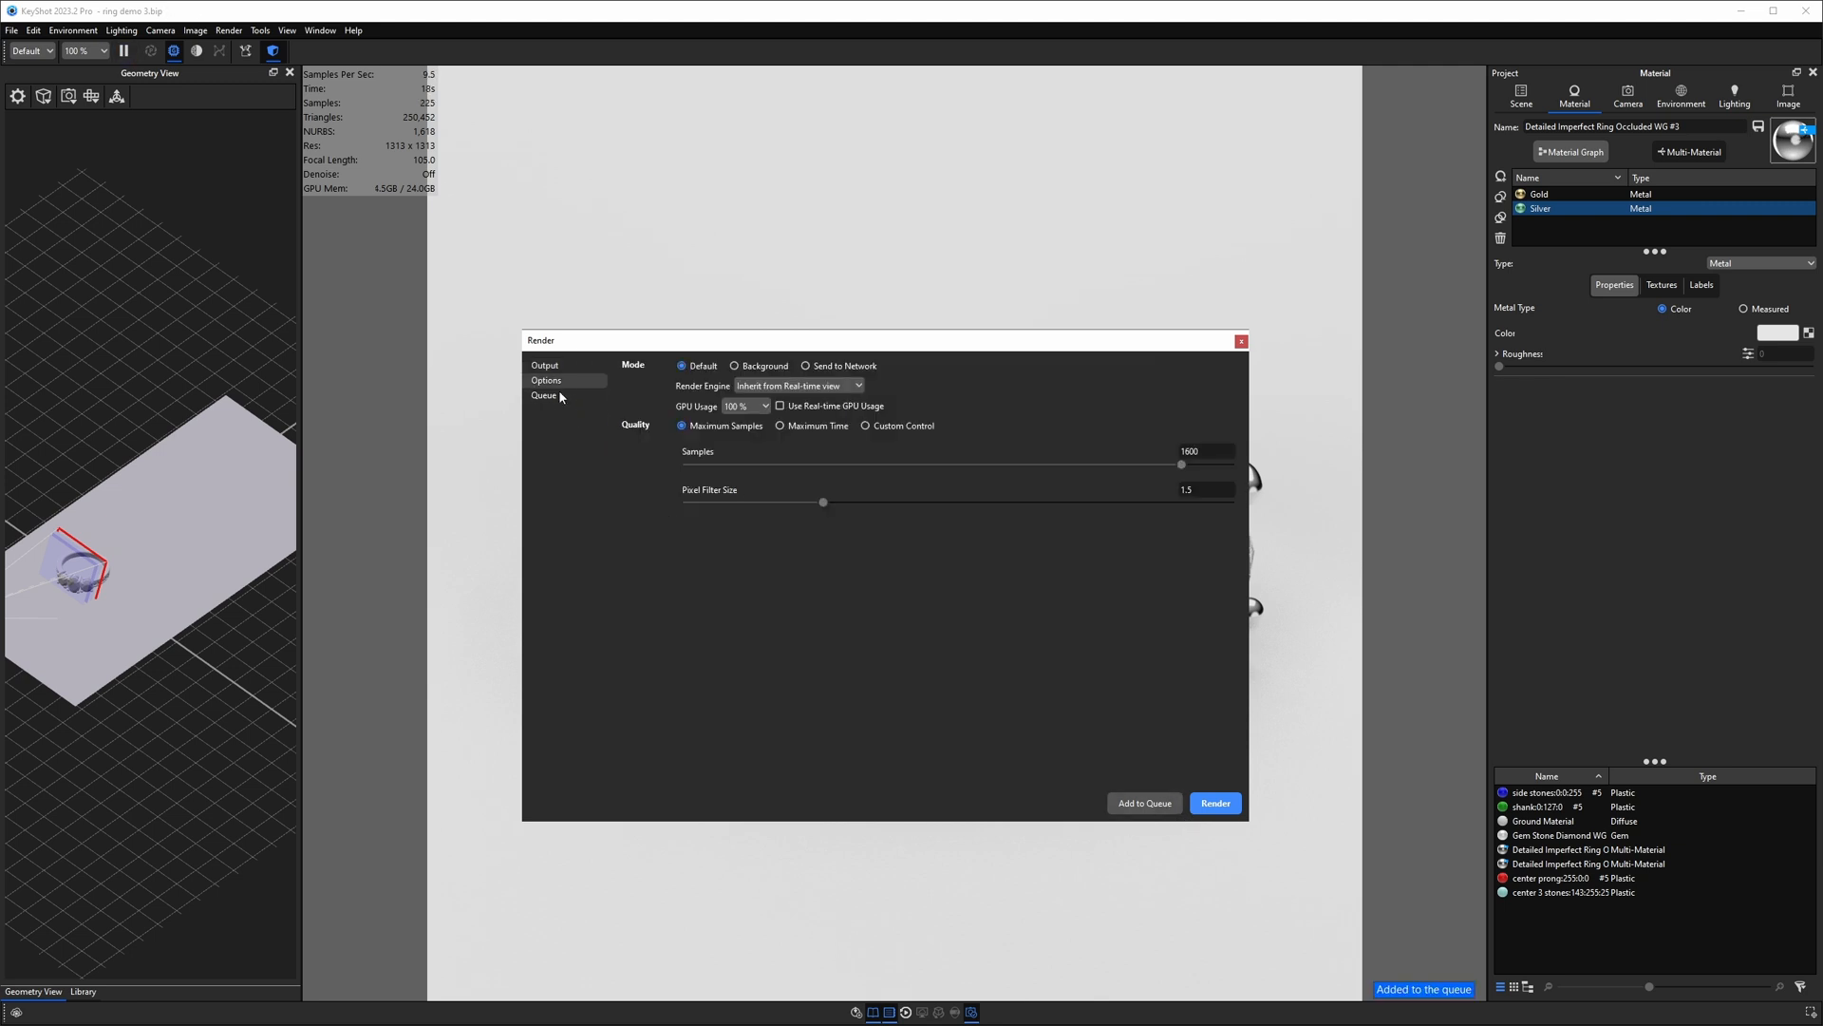
pyautogui.click(544, 395)
pyautogui.moveTo(847, 422)
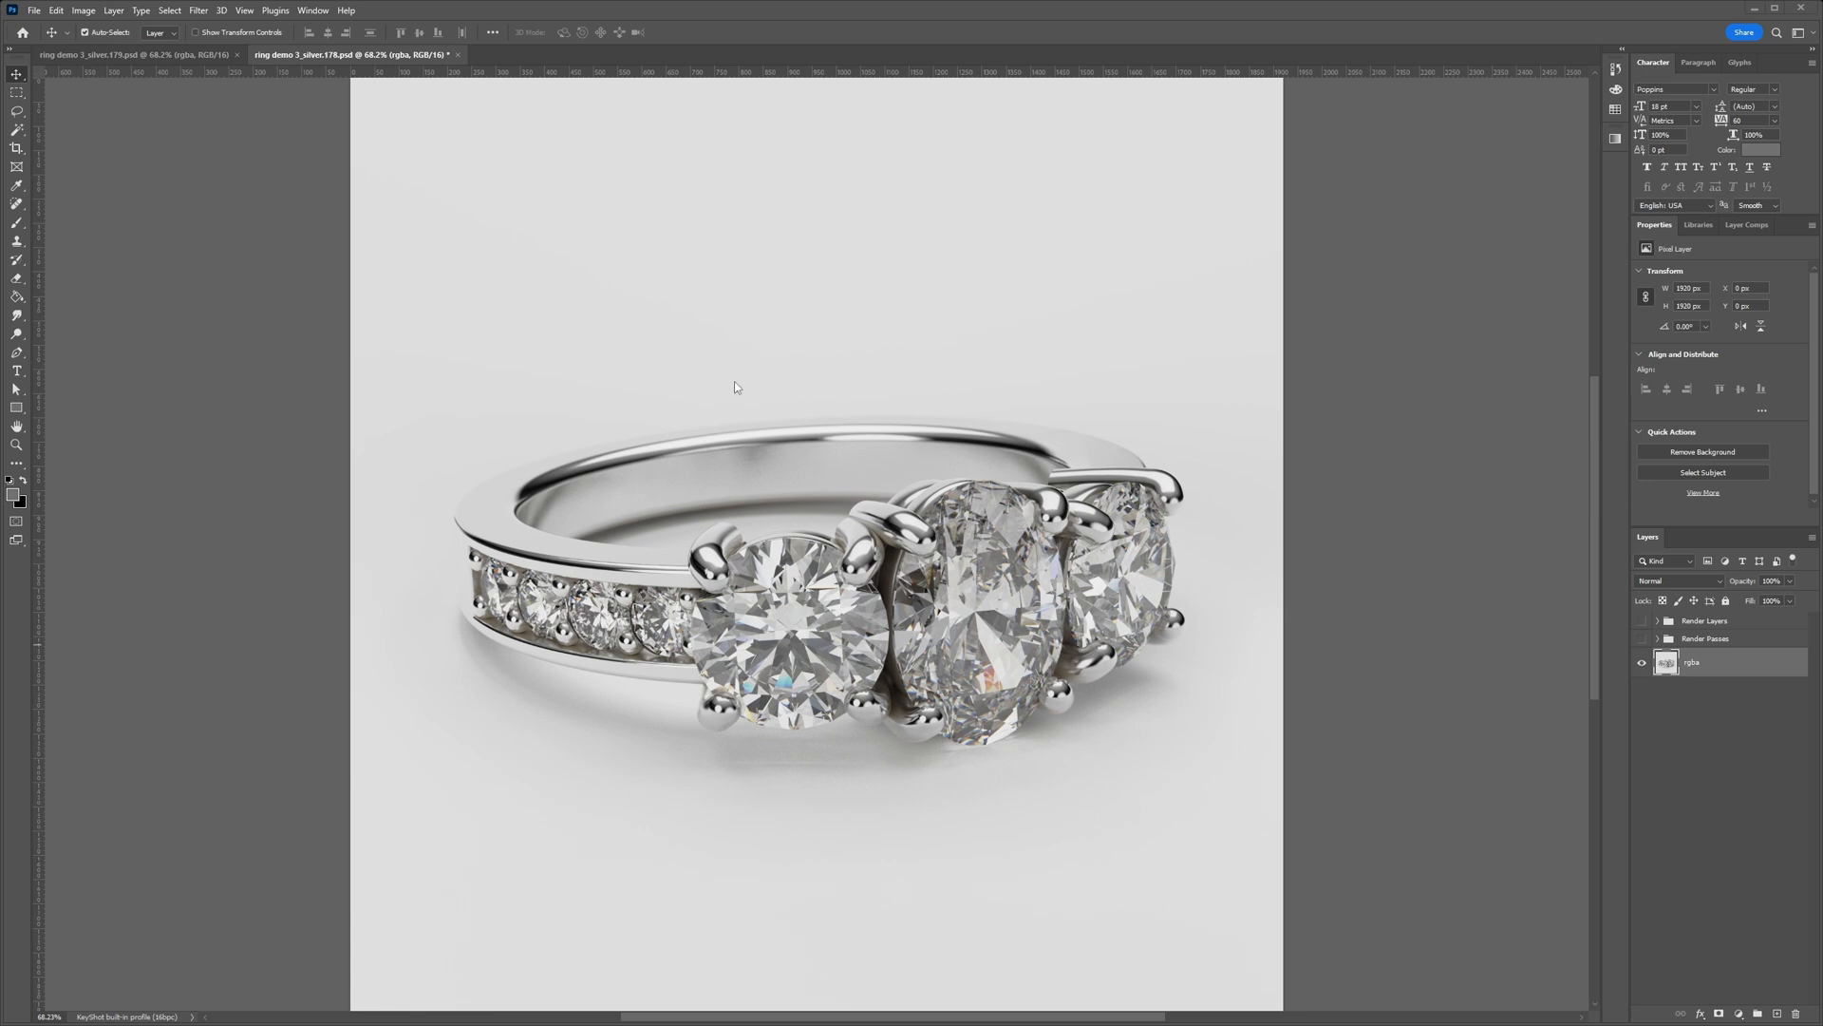
# Step: Switch to Photoshop and inspect the front diamonds and prongs of the gold ring render up close
pyautogui.click(176, 57)
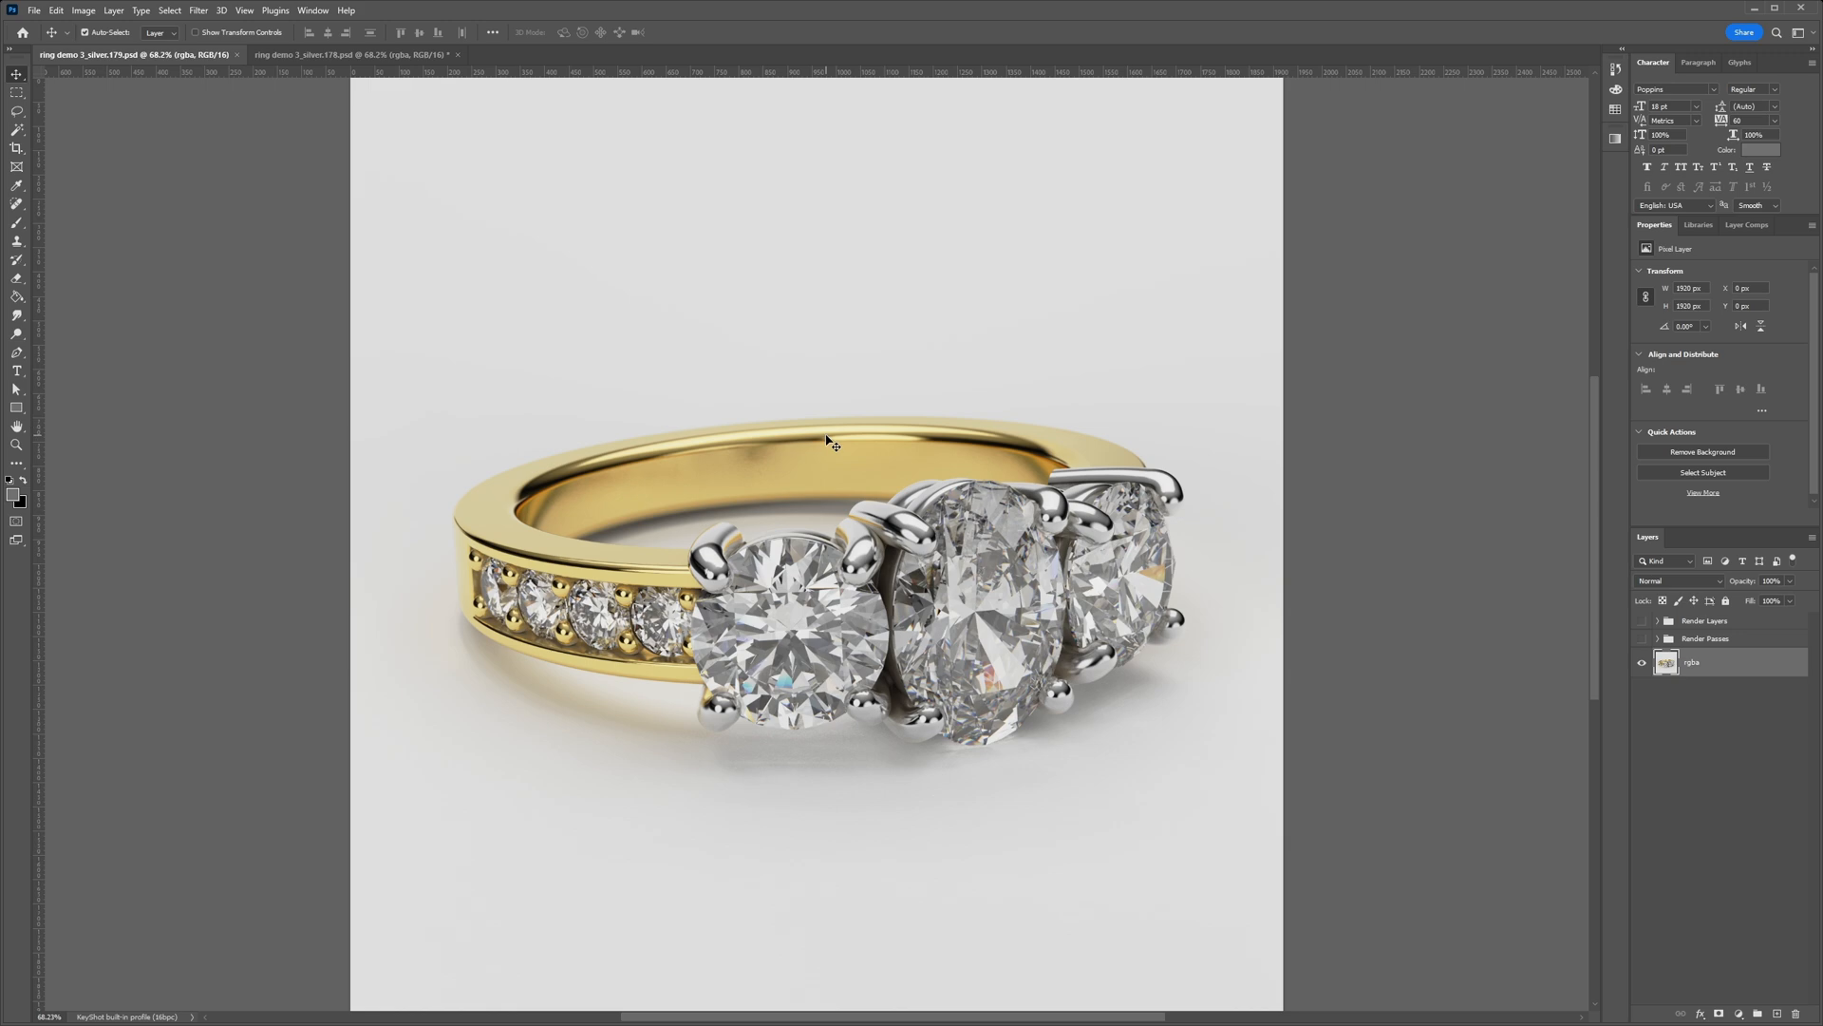
pyautogui.press('z')
pyautogui.click(834, 751)
pyautogui.click(835, 748)
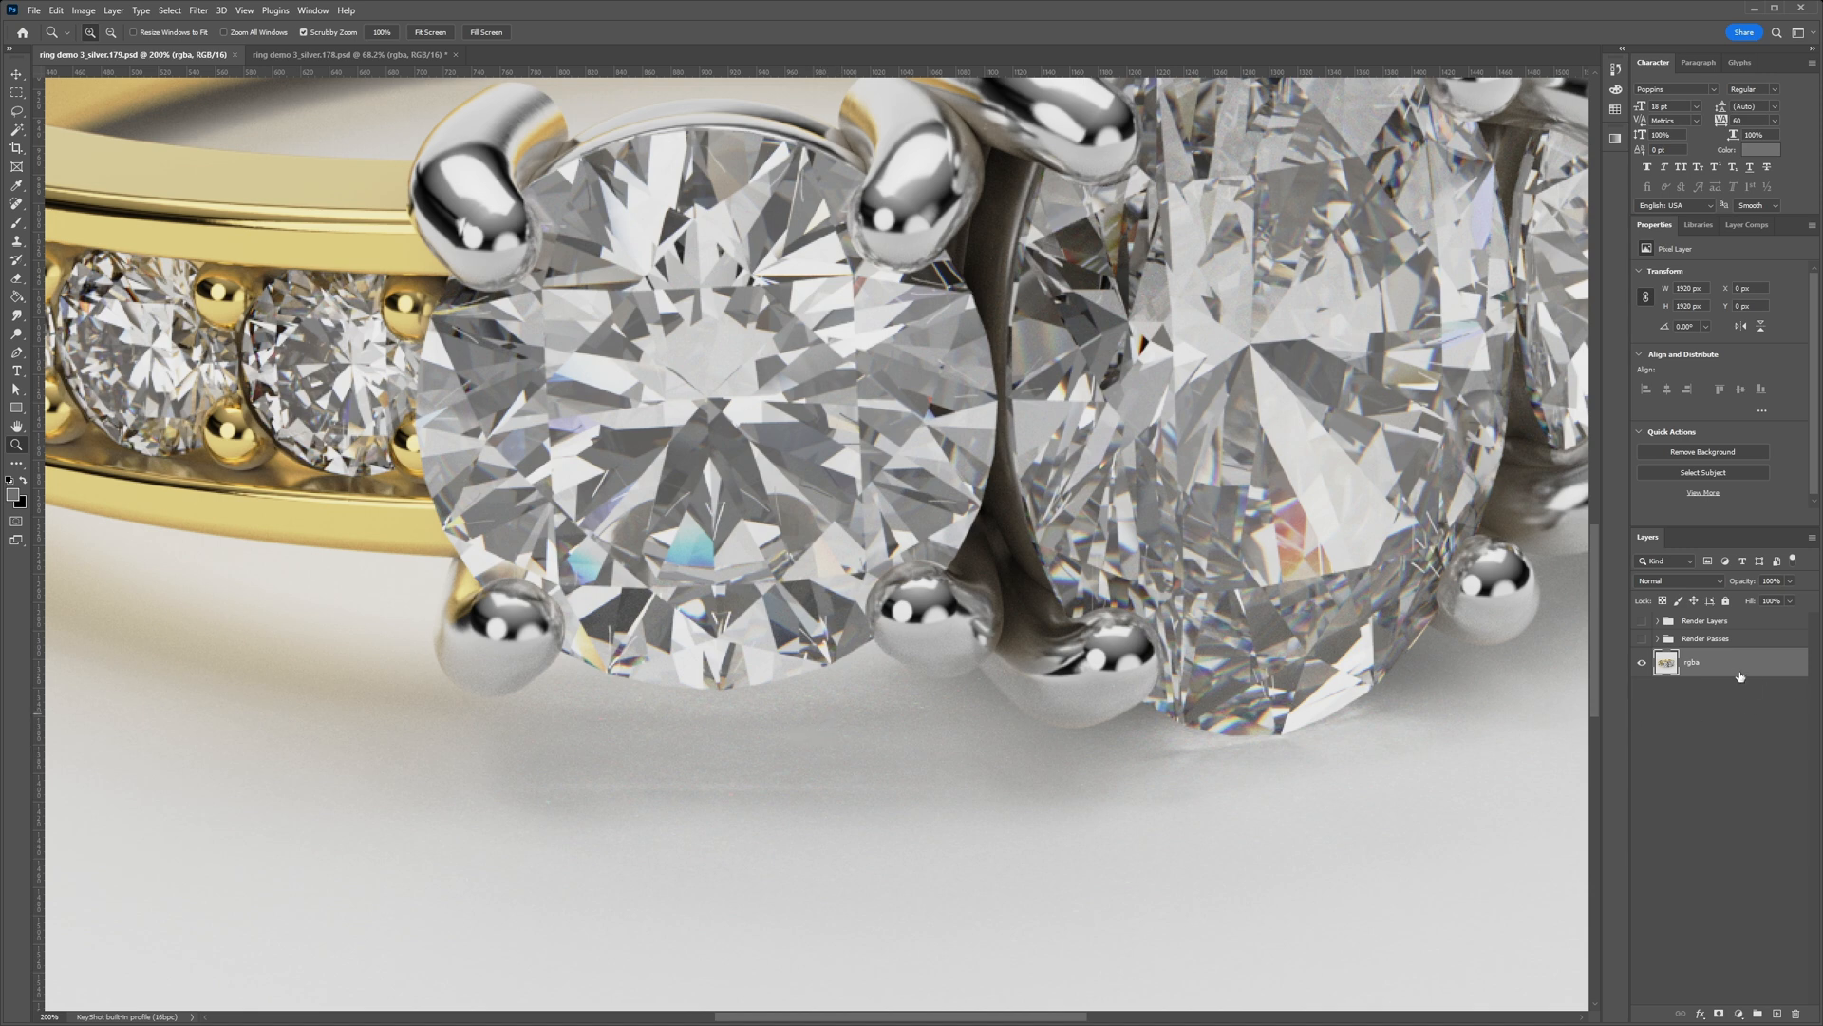
pyautogui.hotkey('ctrl', '0')
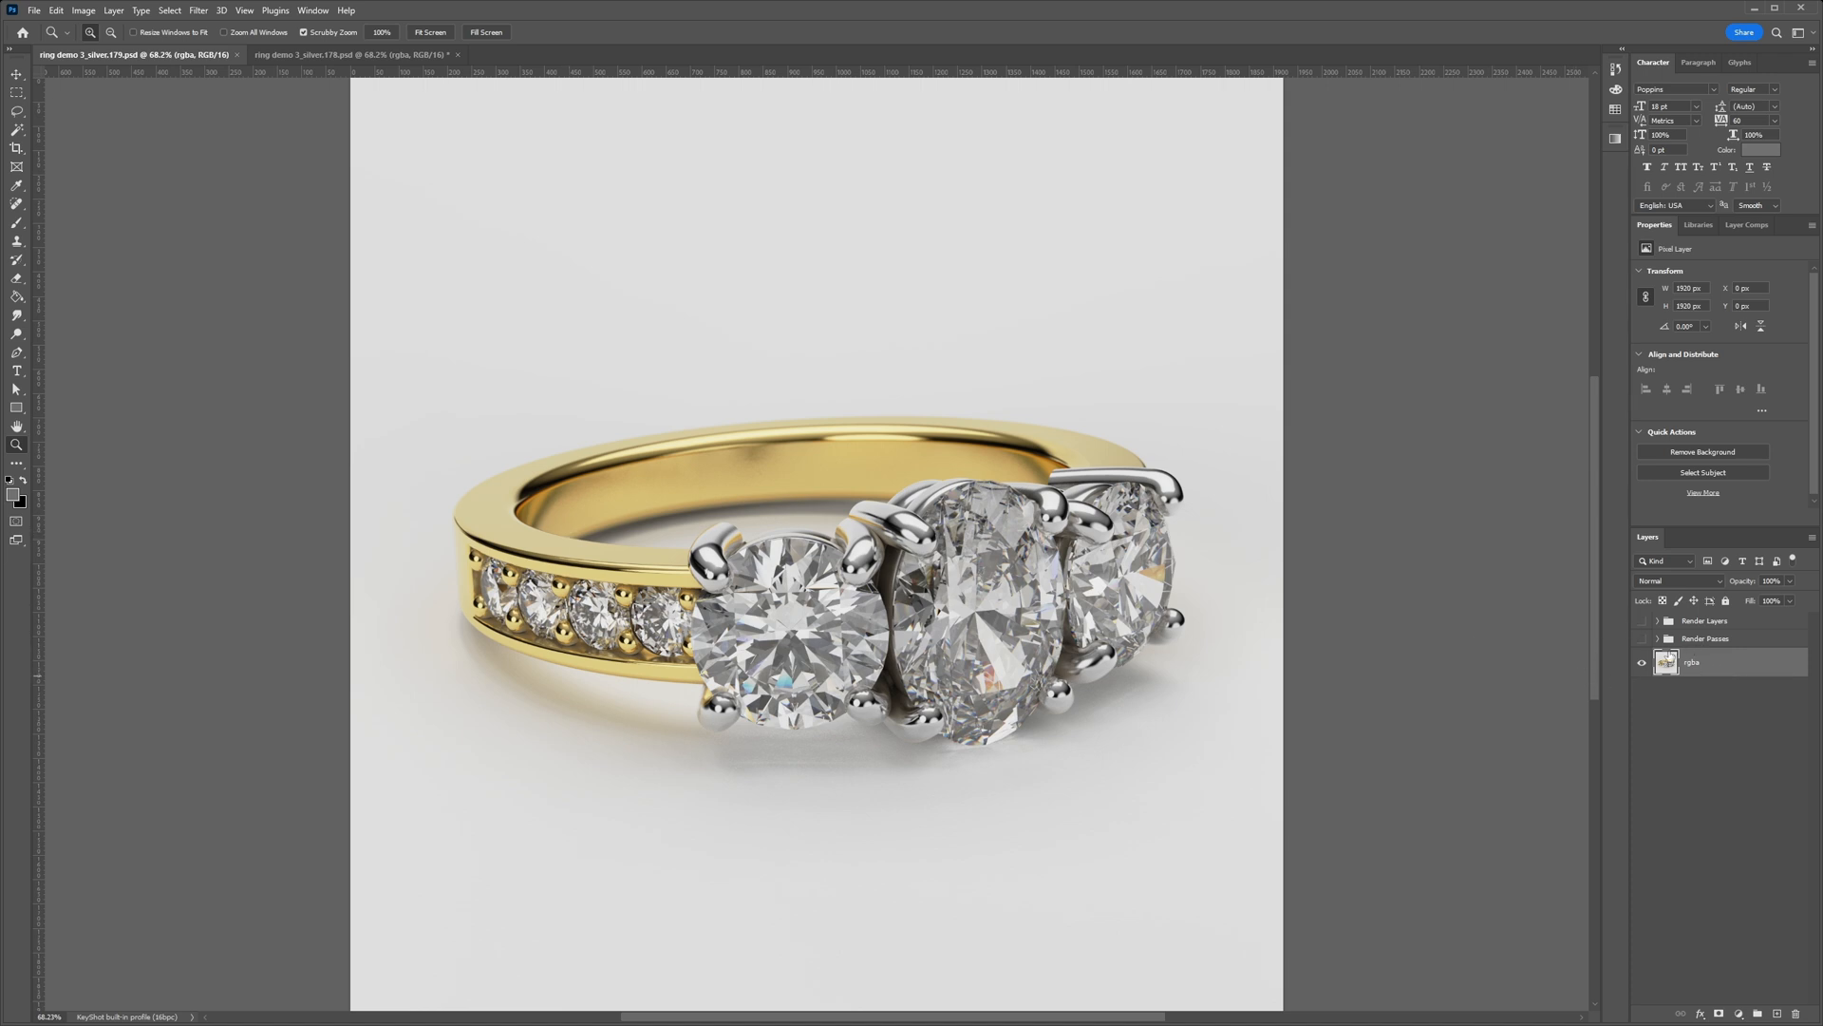
# Step: Add a new layer directly above the rgba layer and fill it with white, keeping it visible behind the render groups
pyautogui.click(1777, 1013)
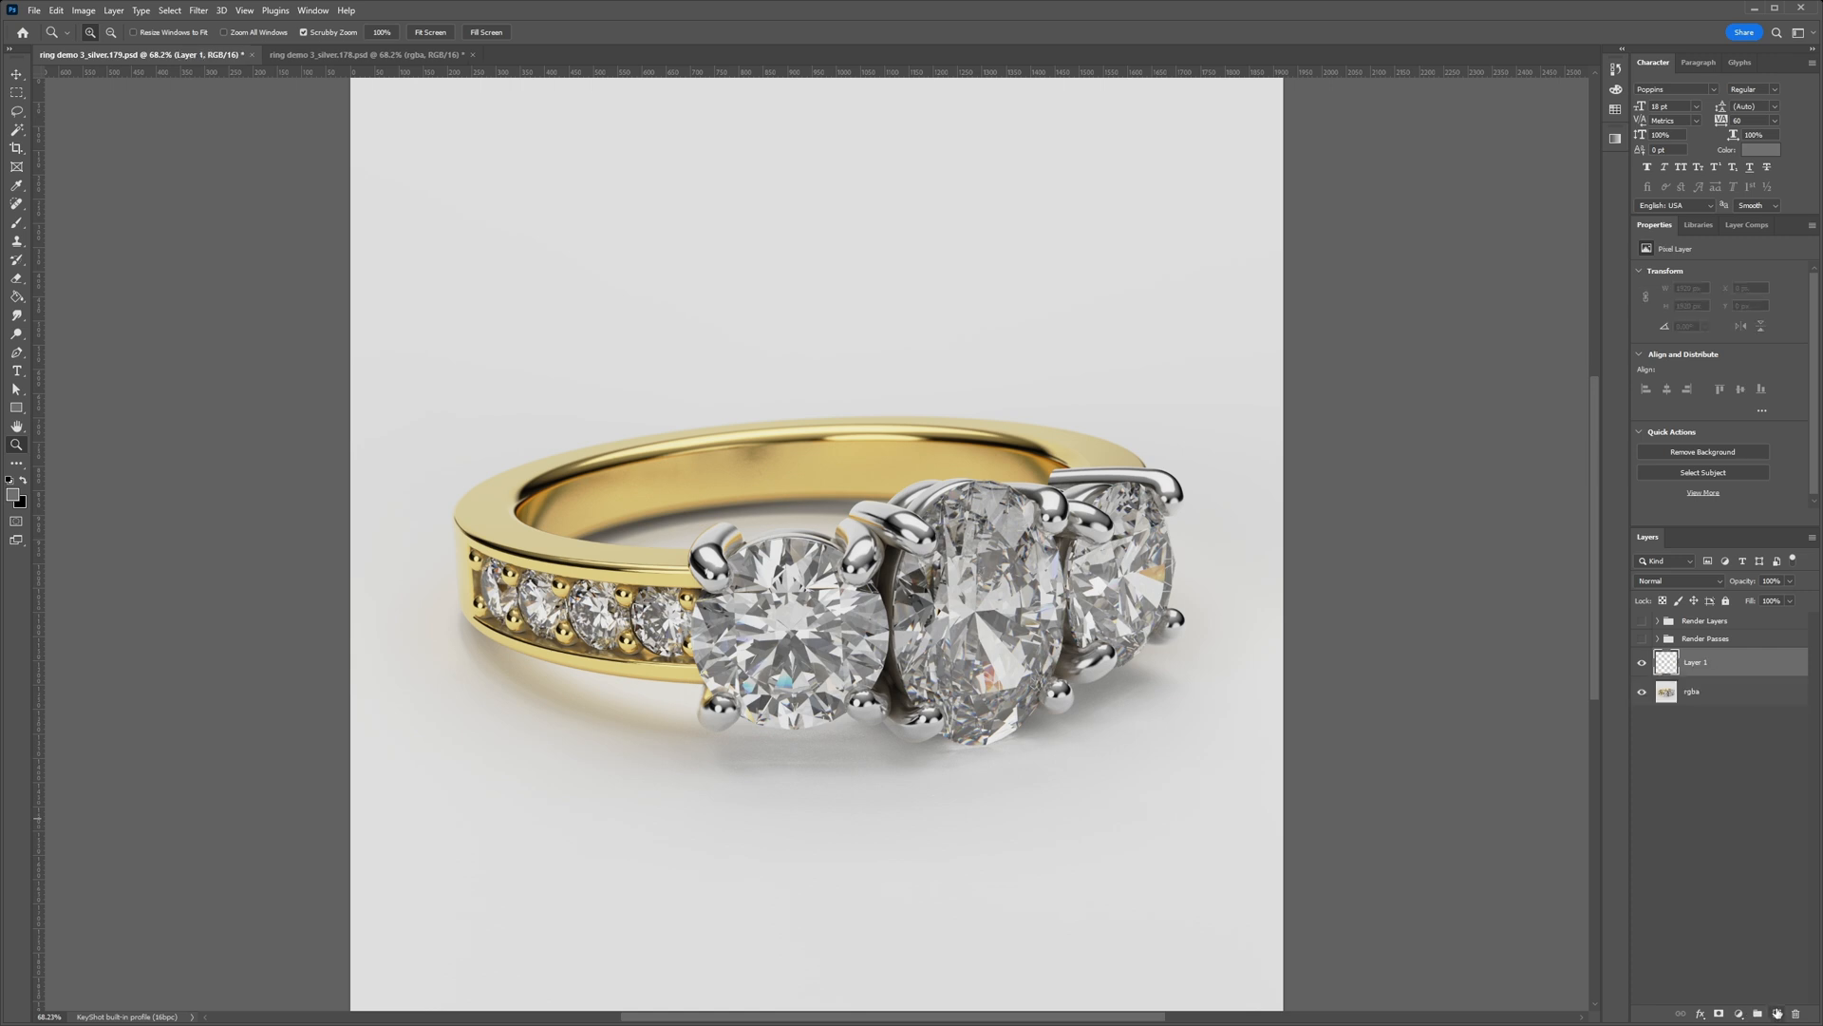
pyautogui.click(14, 499)
pyautogui.moveTo(536, 323); pyautogui.dragTo(472, 158)
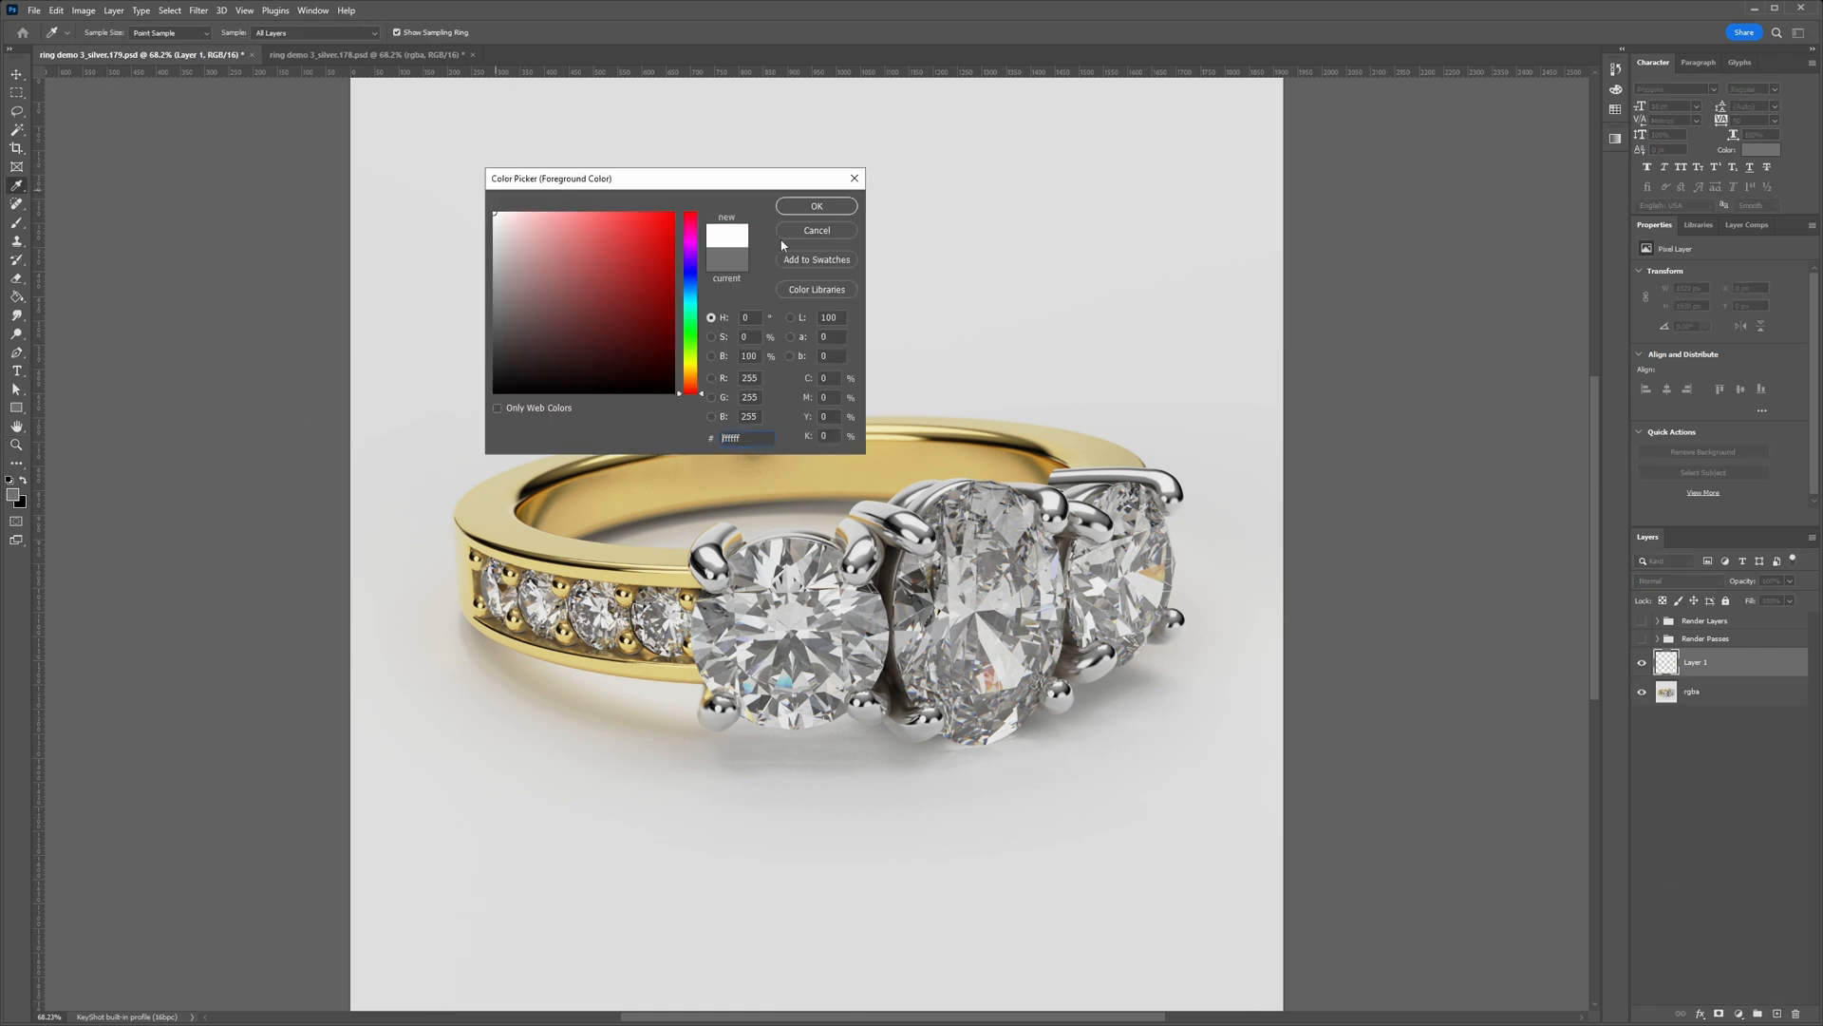
pyautogui.click(820, 210)
pyautogui.press('g')
pyautogui.click(822, 212)
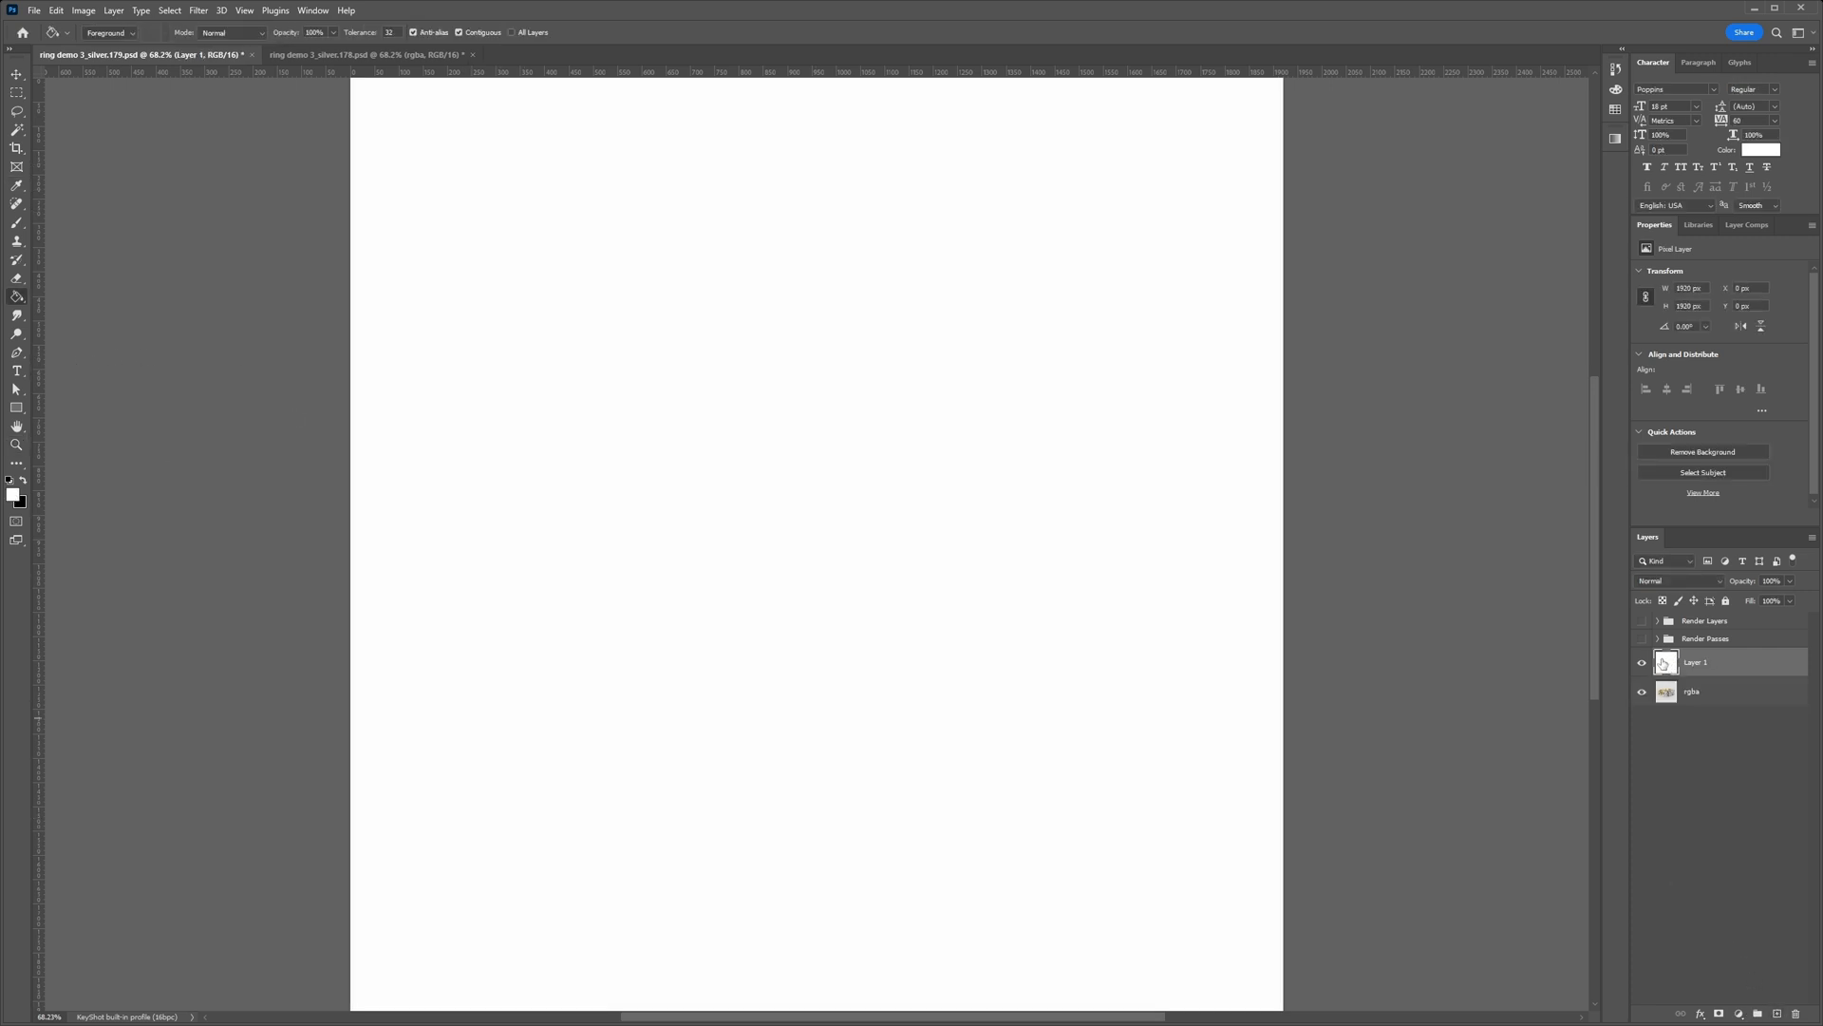
pyautogui.click(1642, 662)
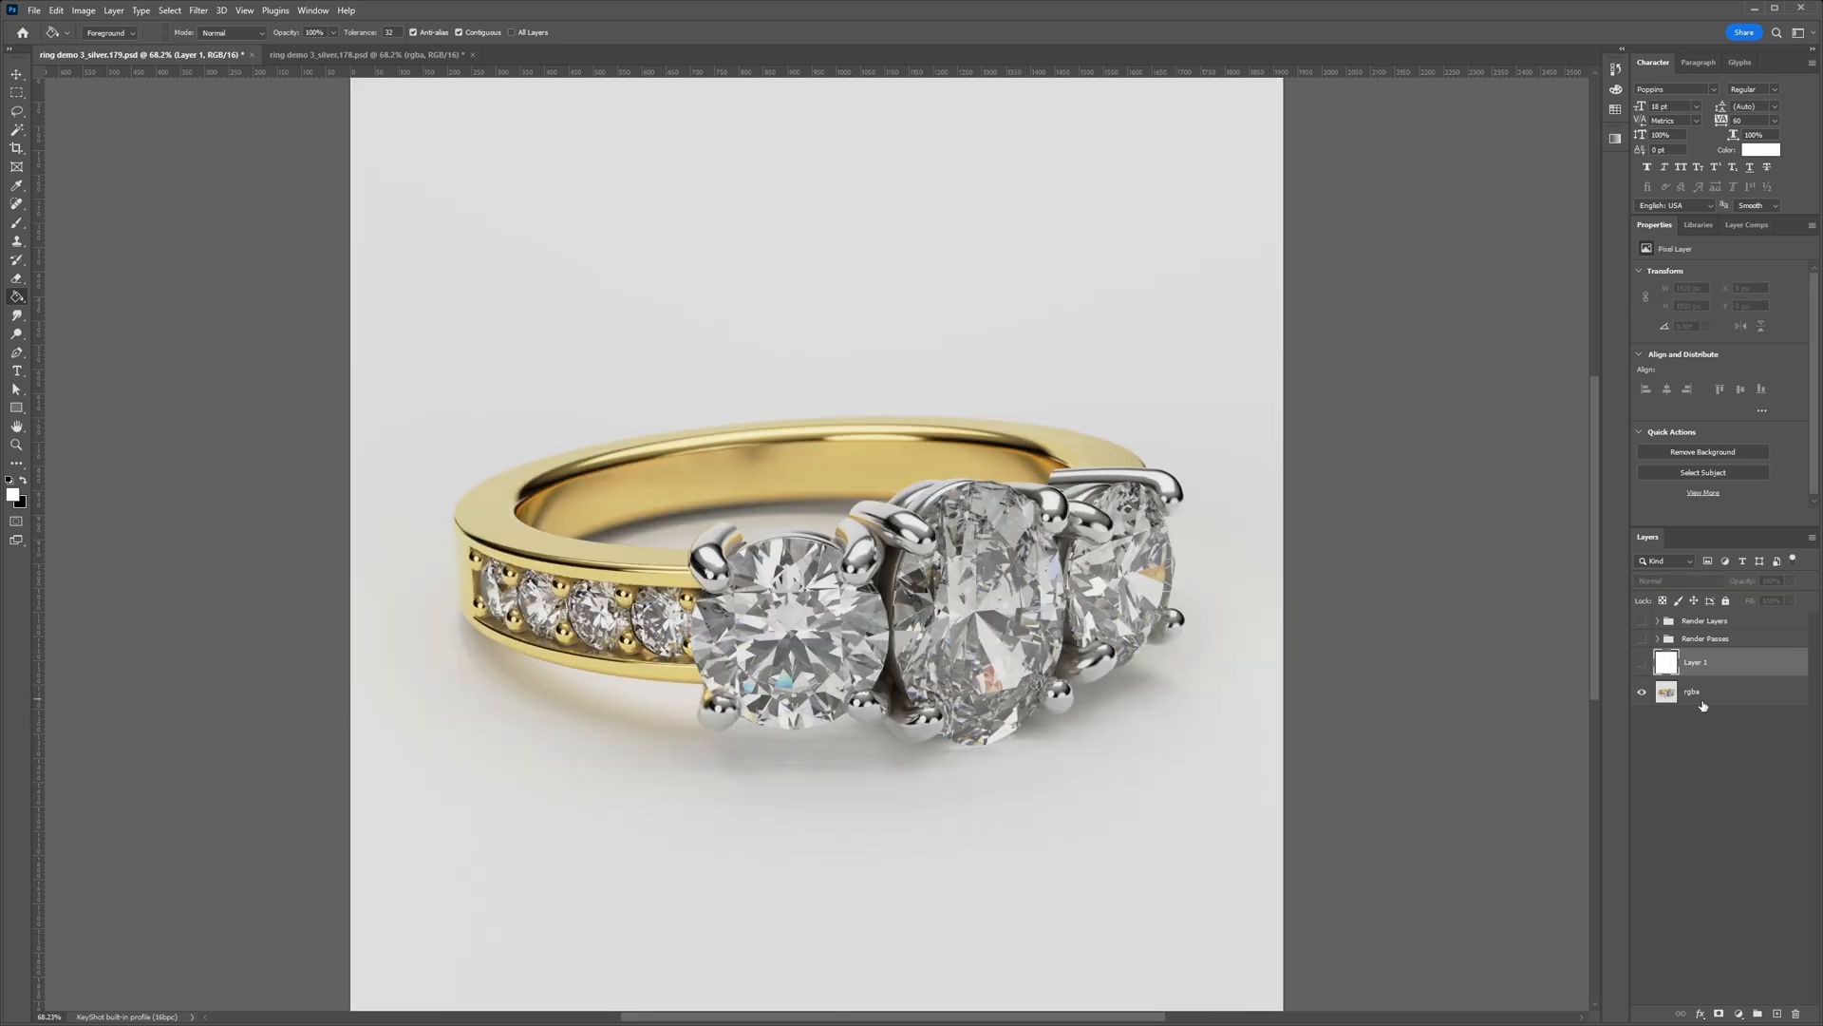
pyautogui.click(1705, 698)
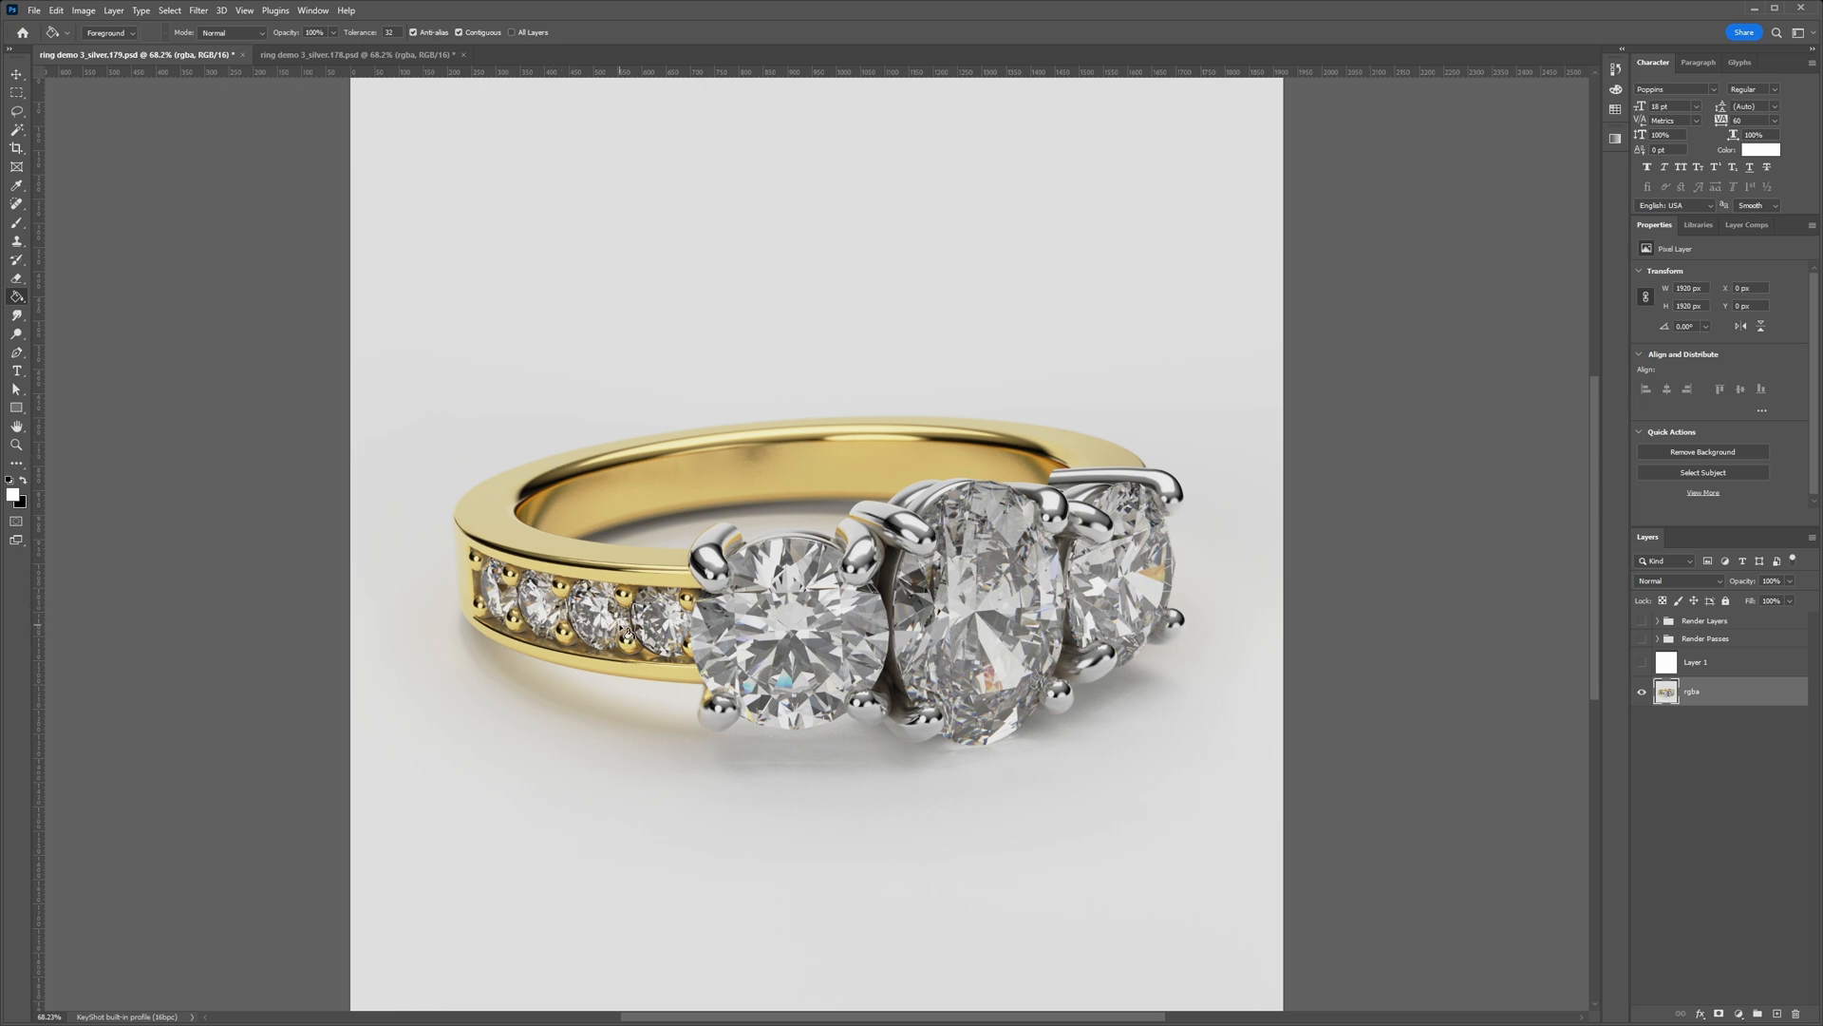
pyautogui.click(1643, 662)
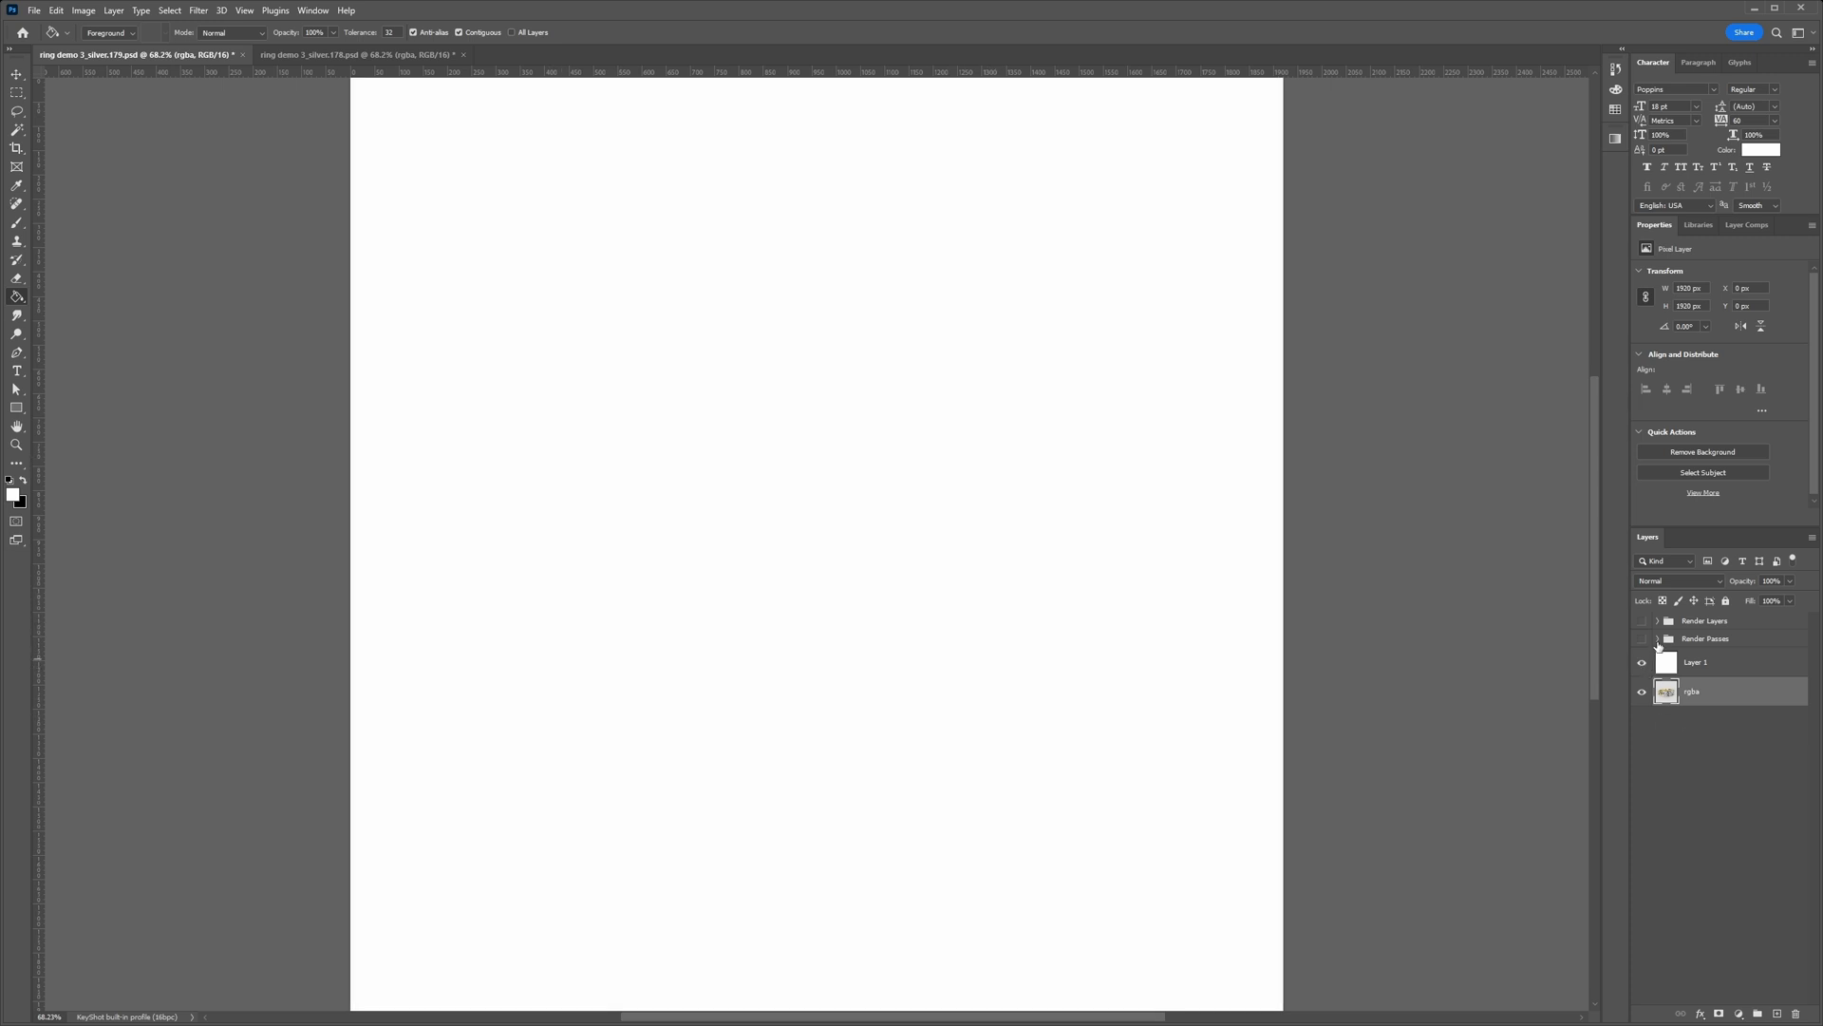
# Step: Compare the clown and shadow passes in the Render Passes group, and leave the group collapsed and hidden
pyautogui.click(1657, 638)
pyautogui.click(1642, 662)
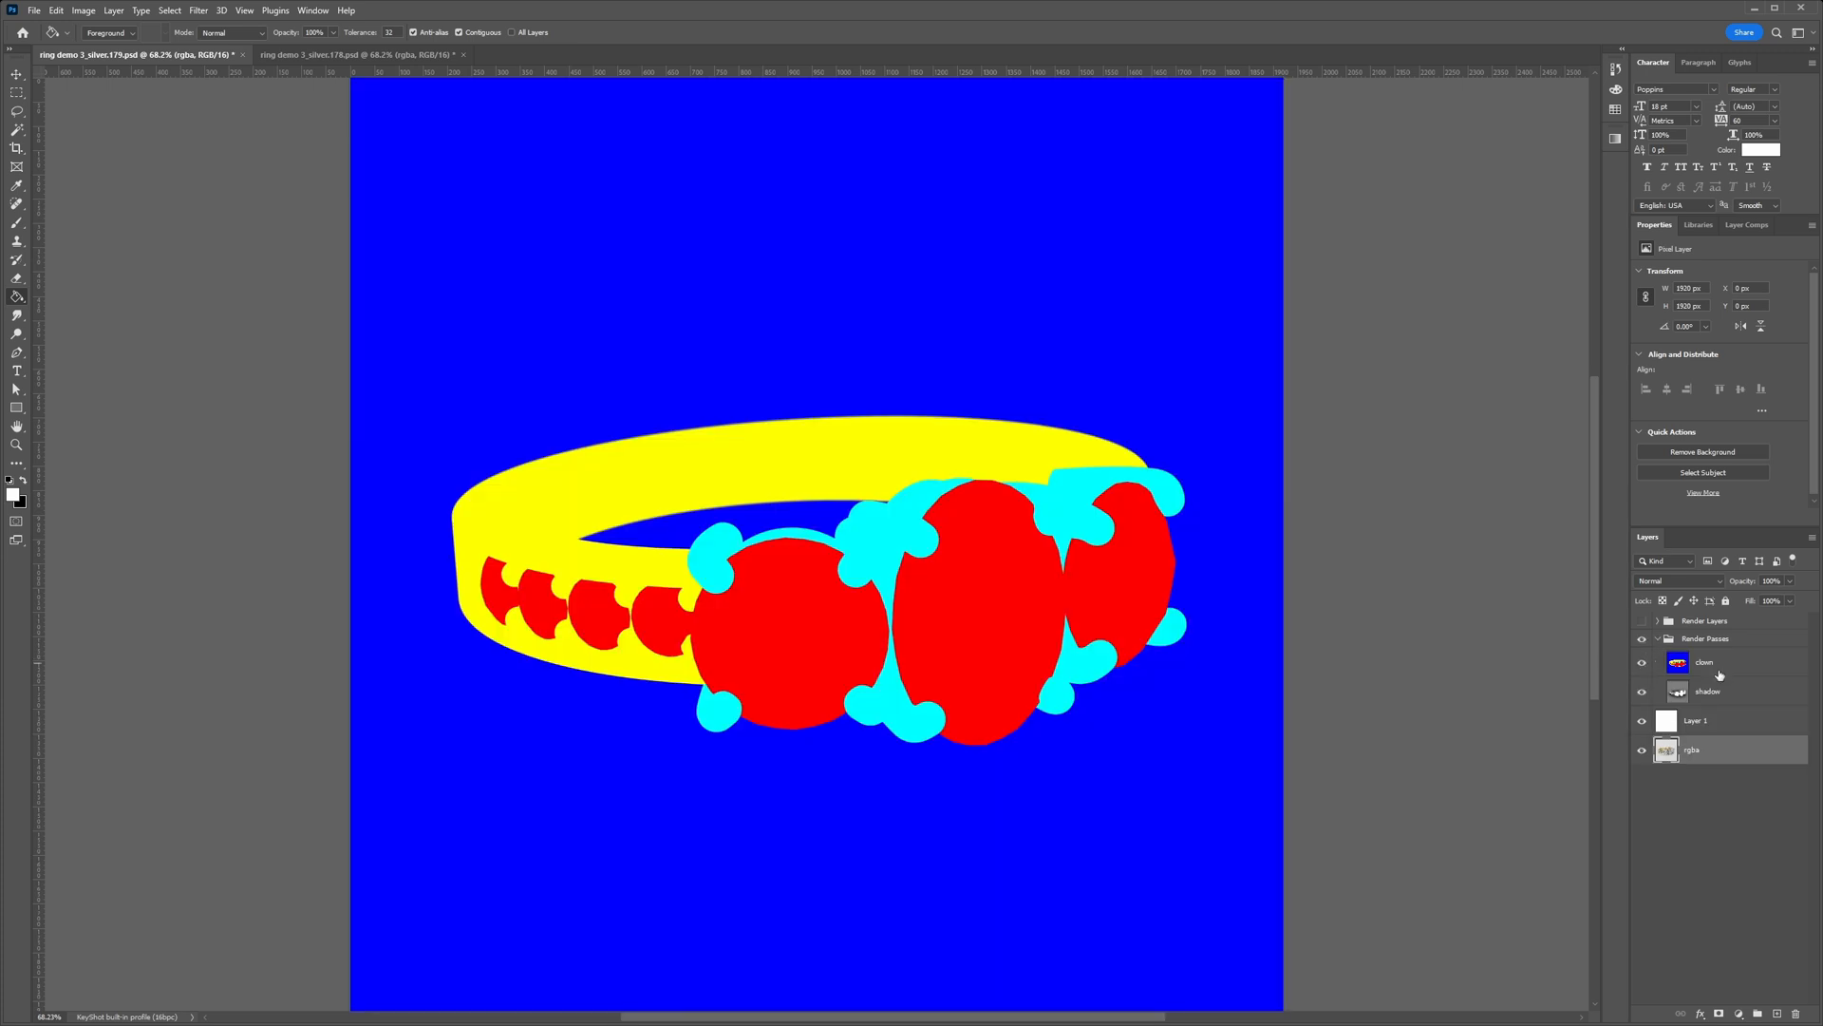
pyautogui.click(1644, 664)
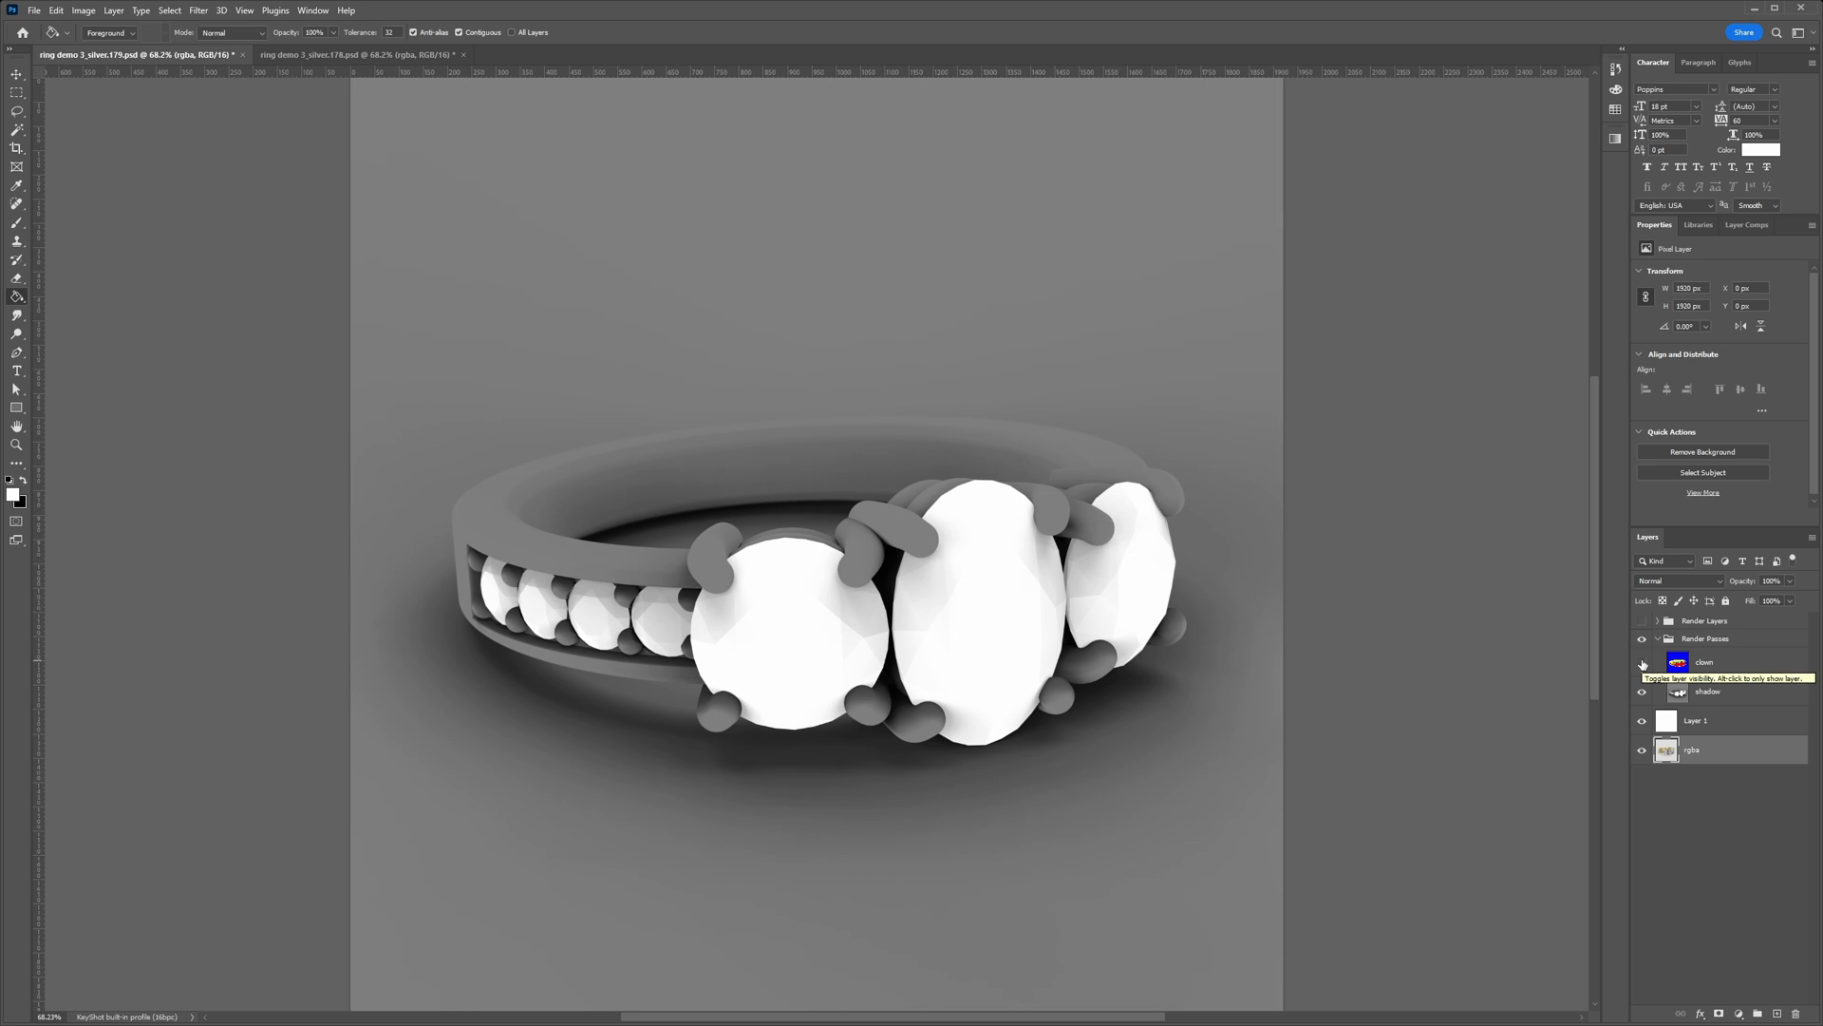
pyautogui.click(1643, 663)
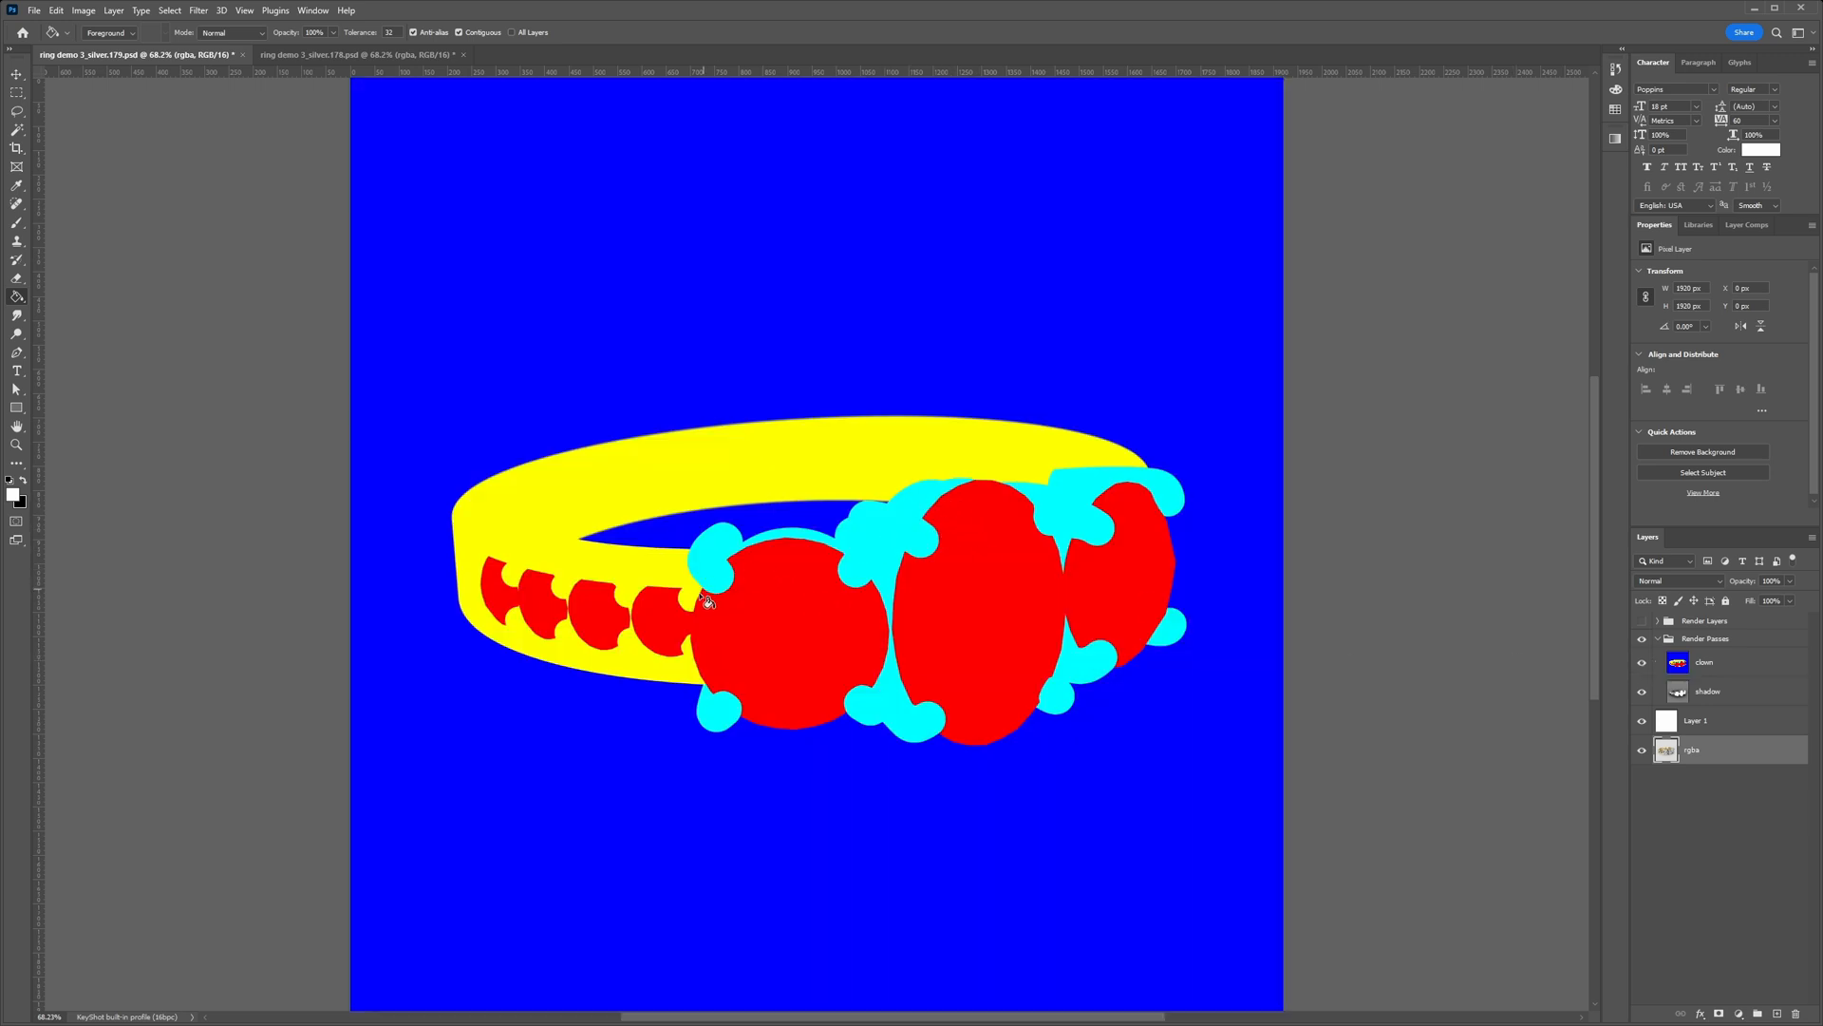
pyautogui.click(1643, 663)
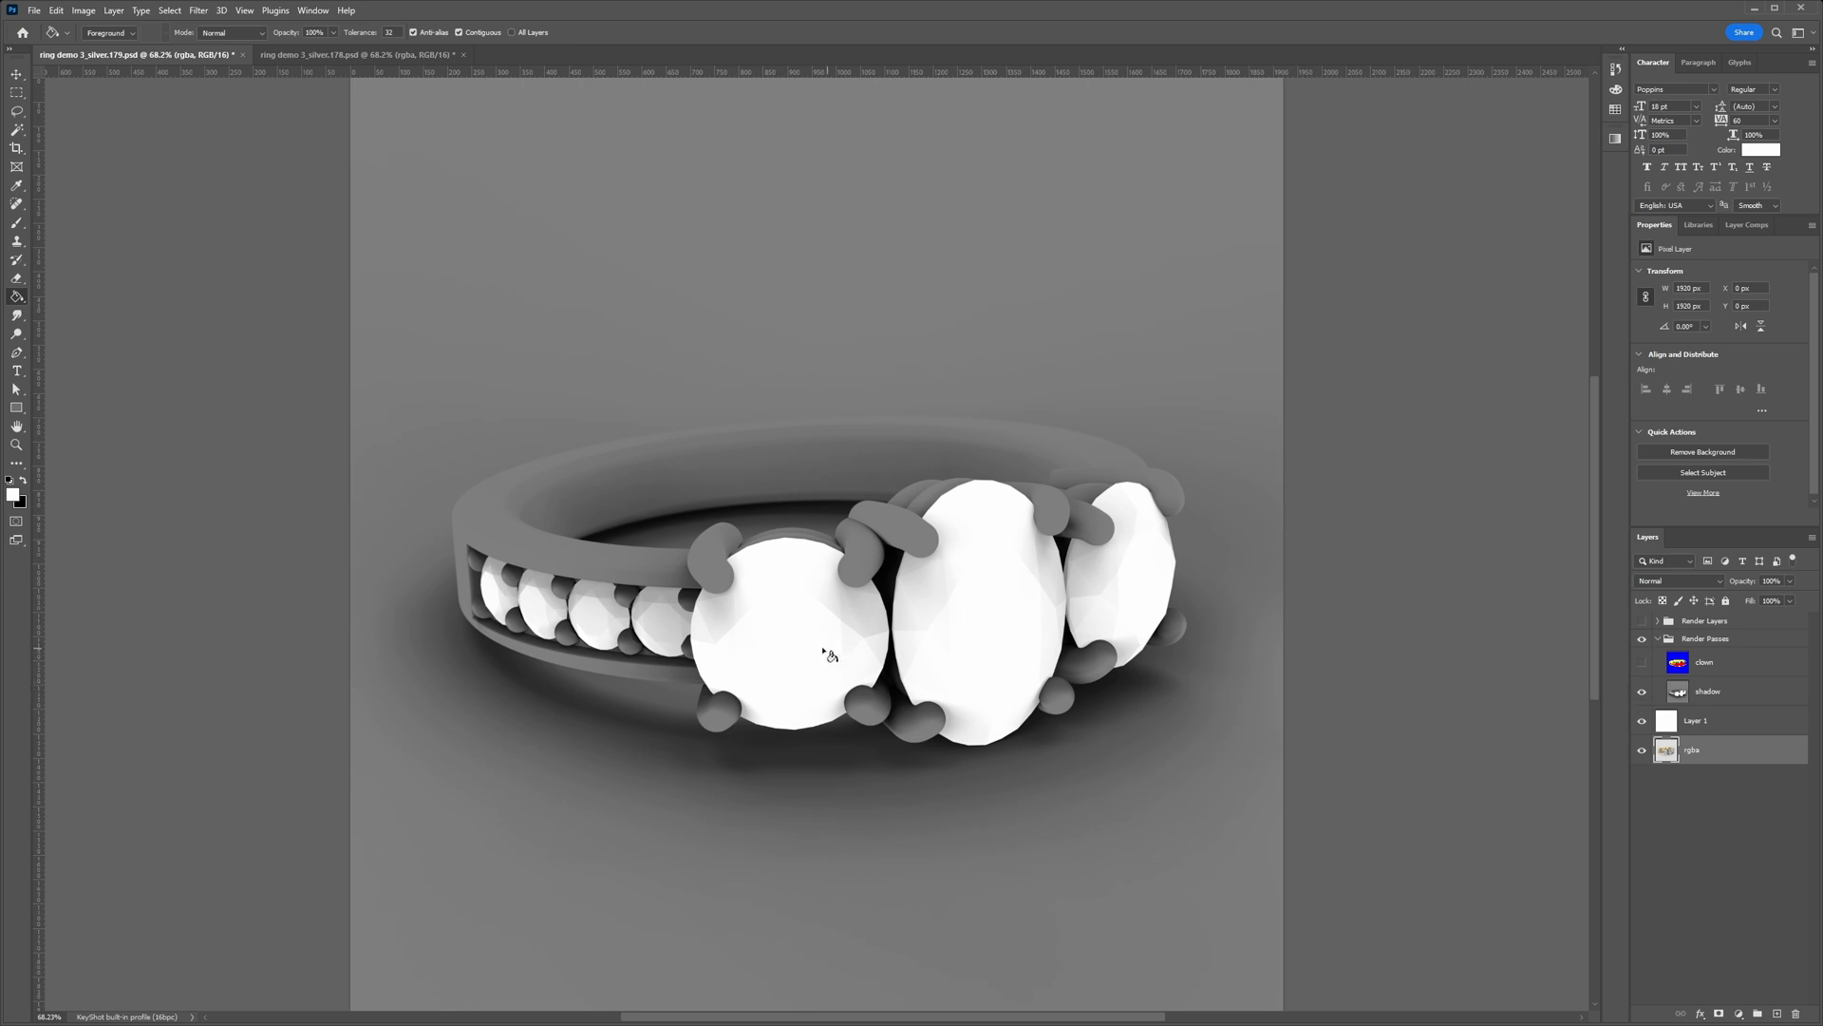
pyautogui.click(1641, 663)
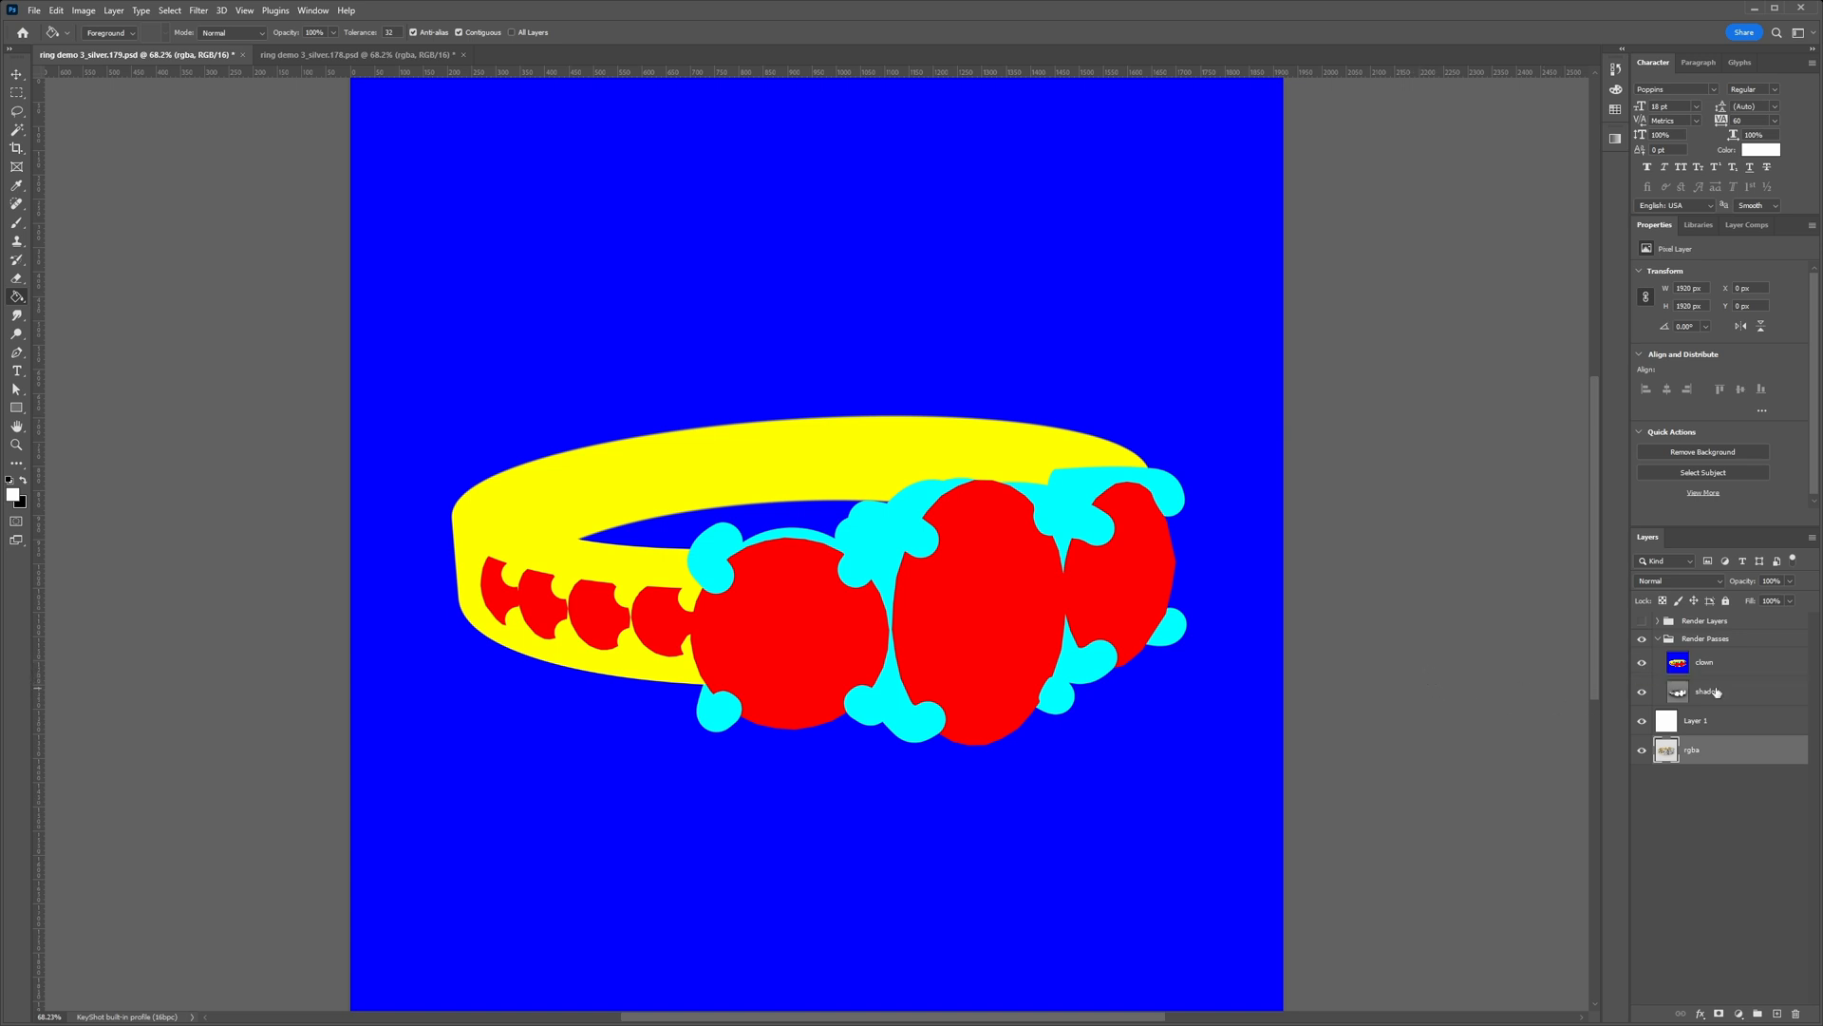
pyautogui.click(1657, 638)
pyautogui.click(1648, 636)
# Step: Show the Render Layers group and isolate its Diamond, Prong, Shank and Ground layers one at a time against the white layer
pyautogui.click(1654, 622)
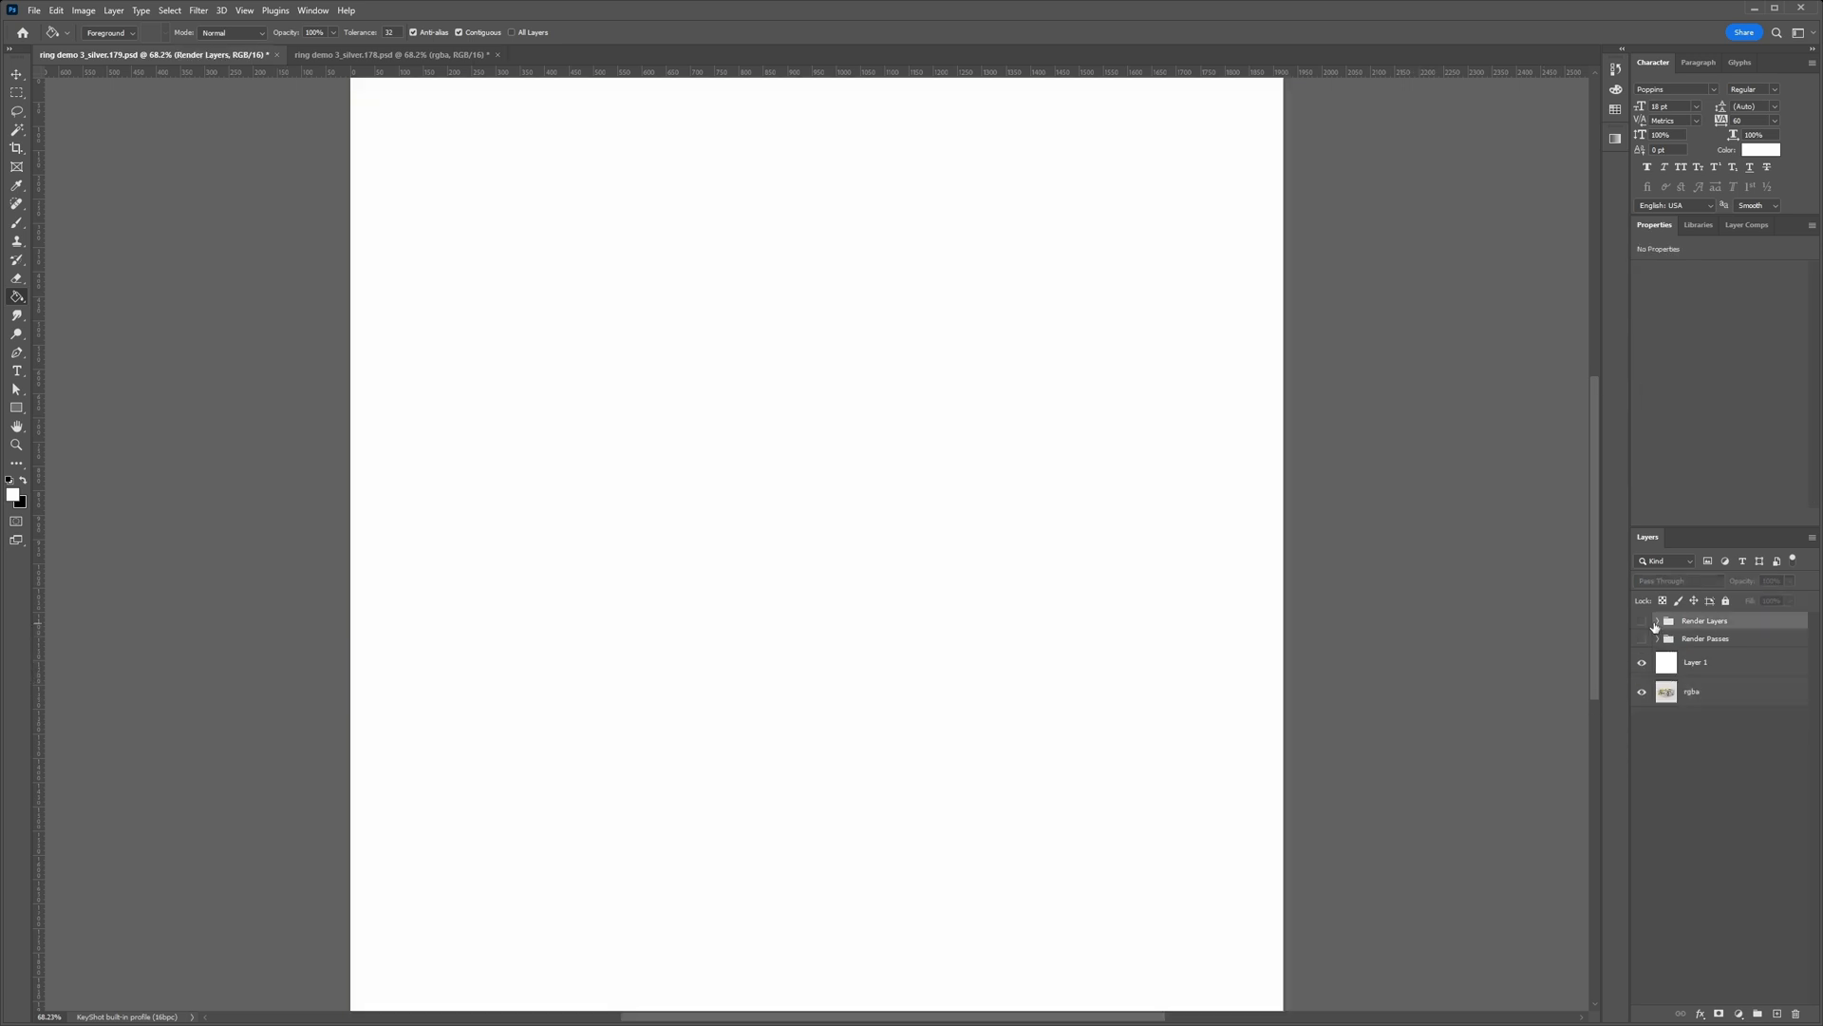
pyautogui.click(1657, 621)
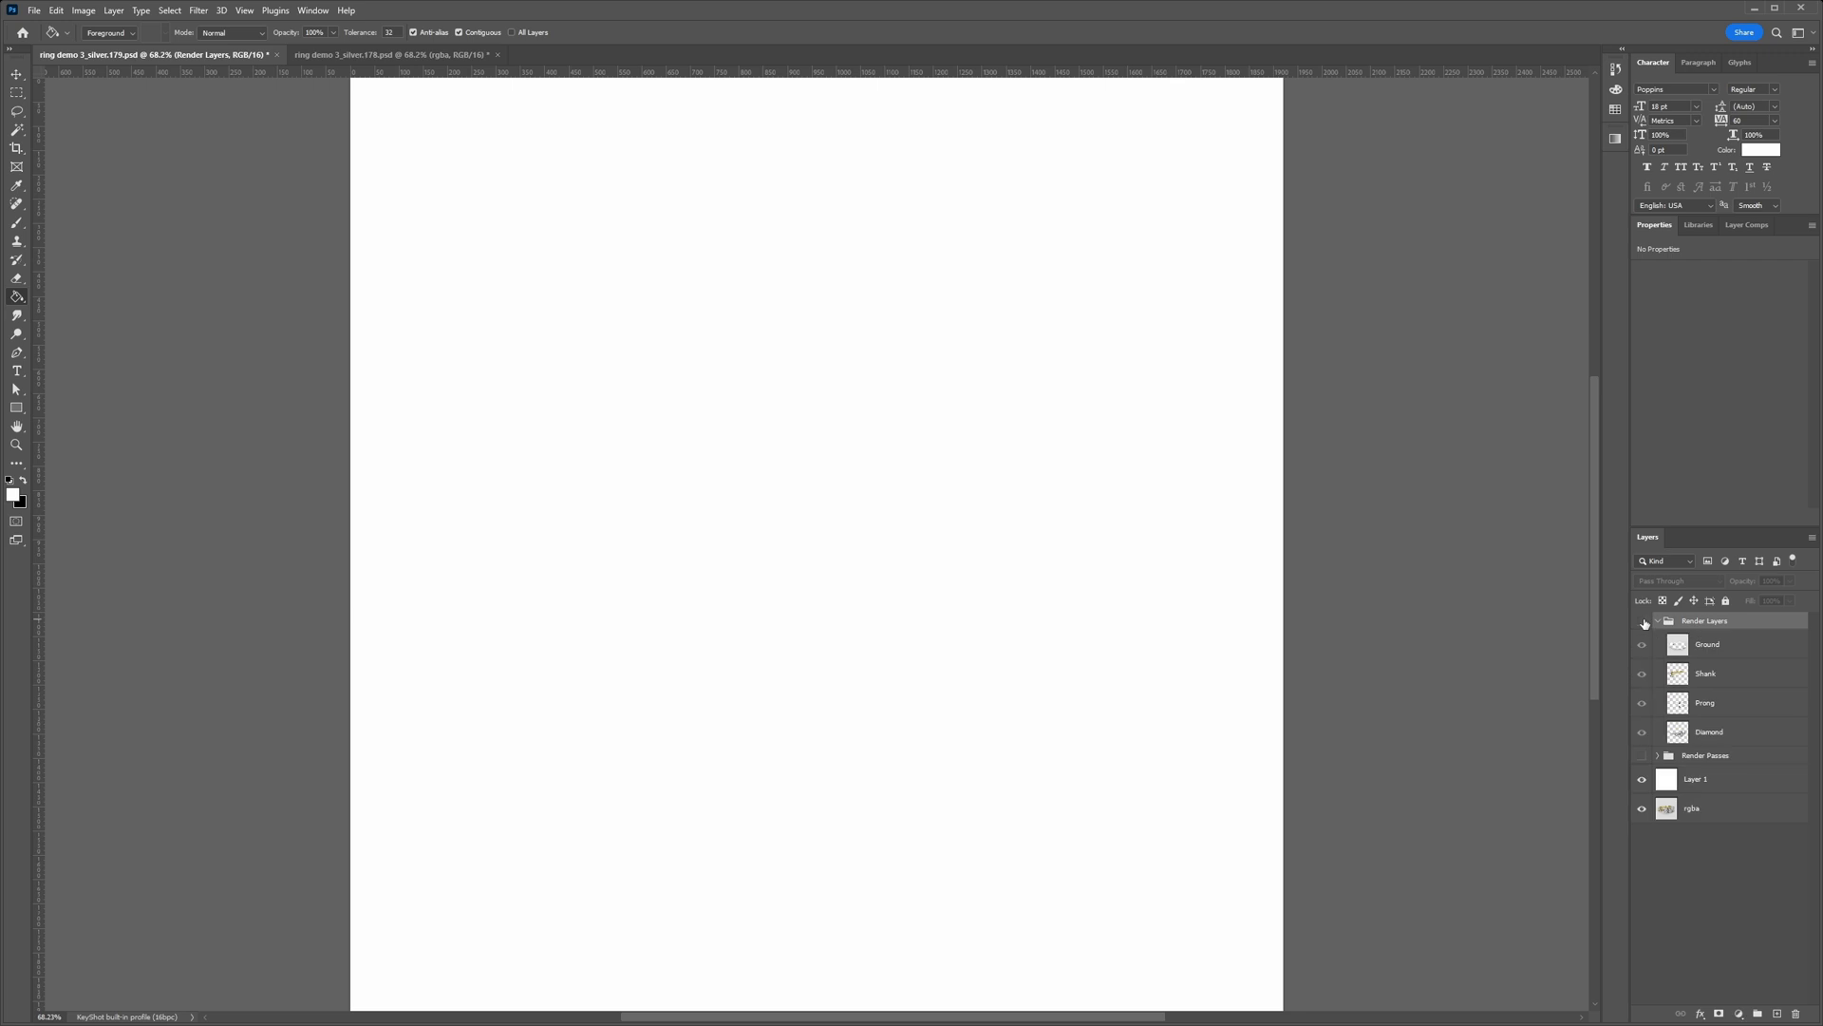
pyautogui.click(1642, 621)
pyautogui.moveTo(1643, 646); pyautogui.dragTo(1644, 707)
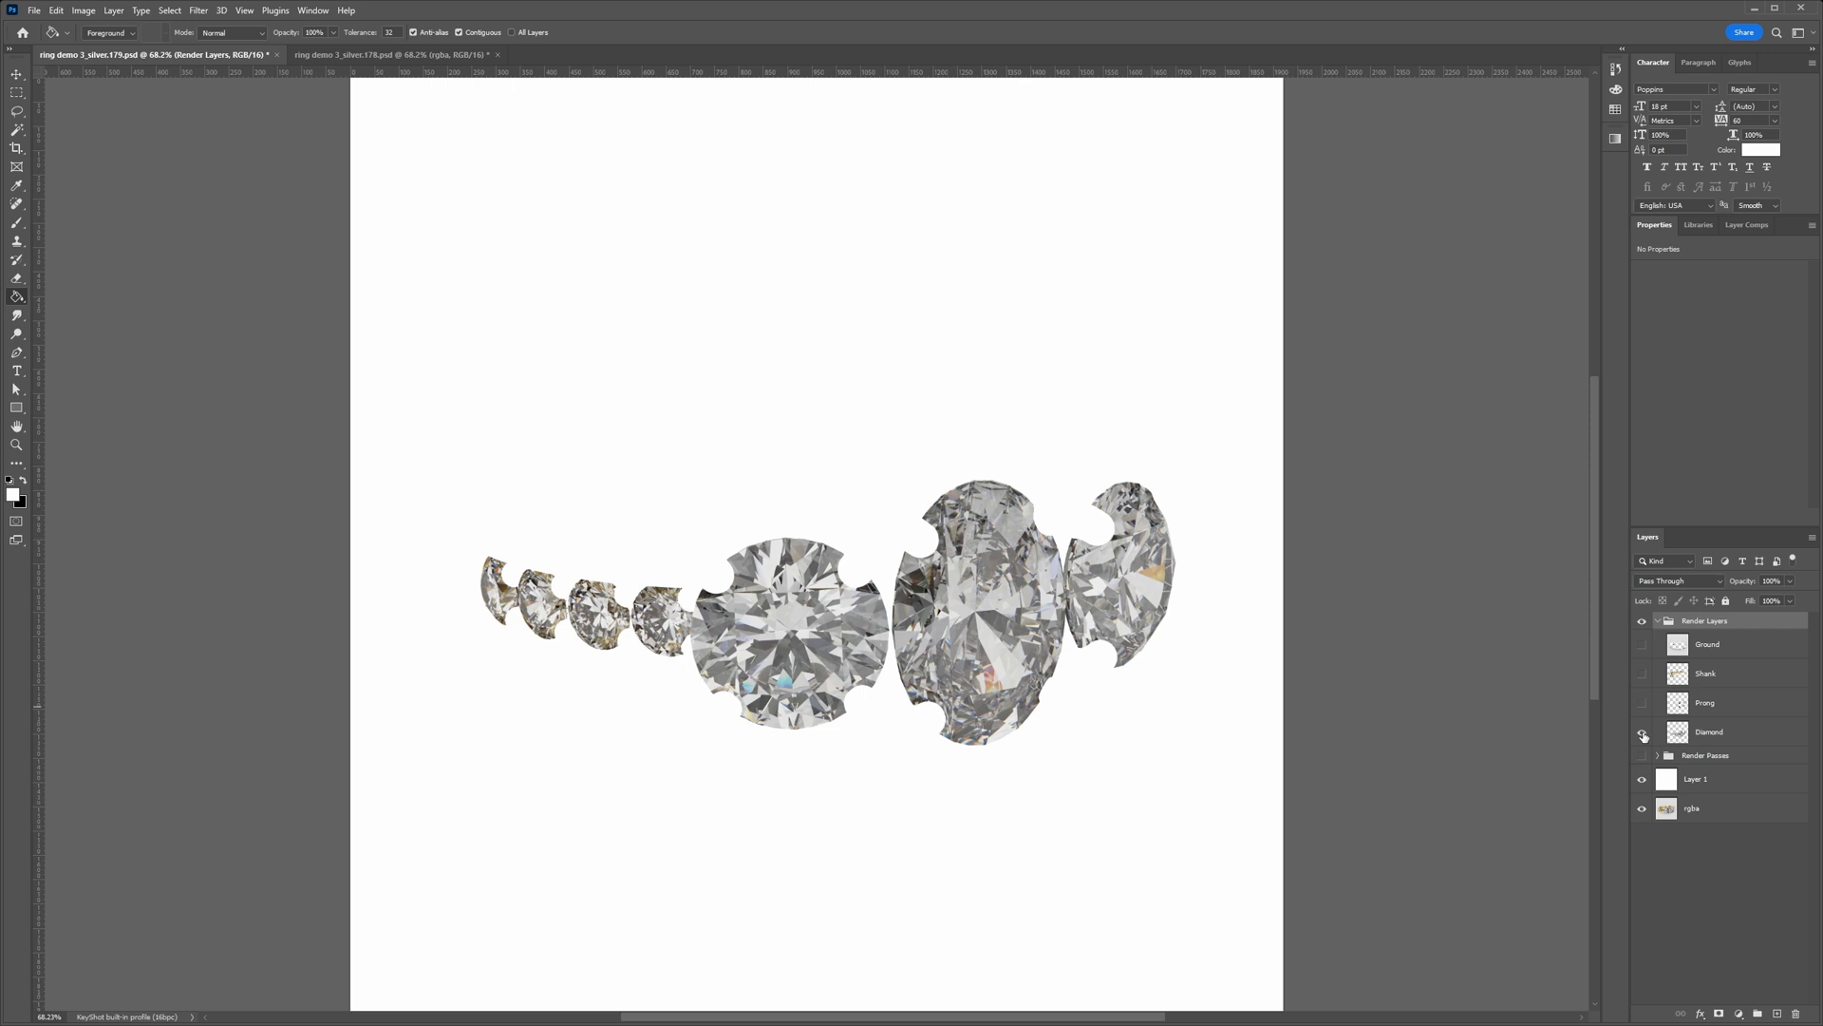
pyautogui.click(1642, 732)
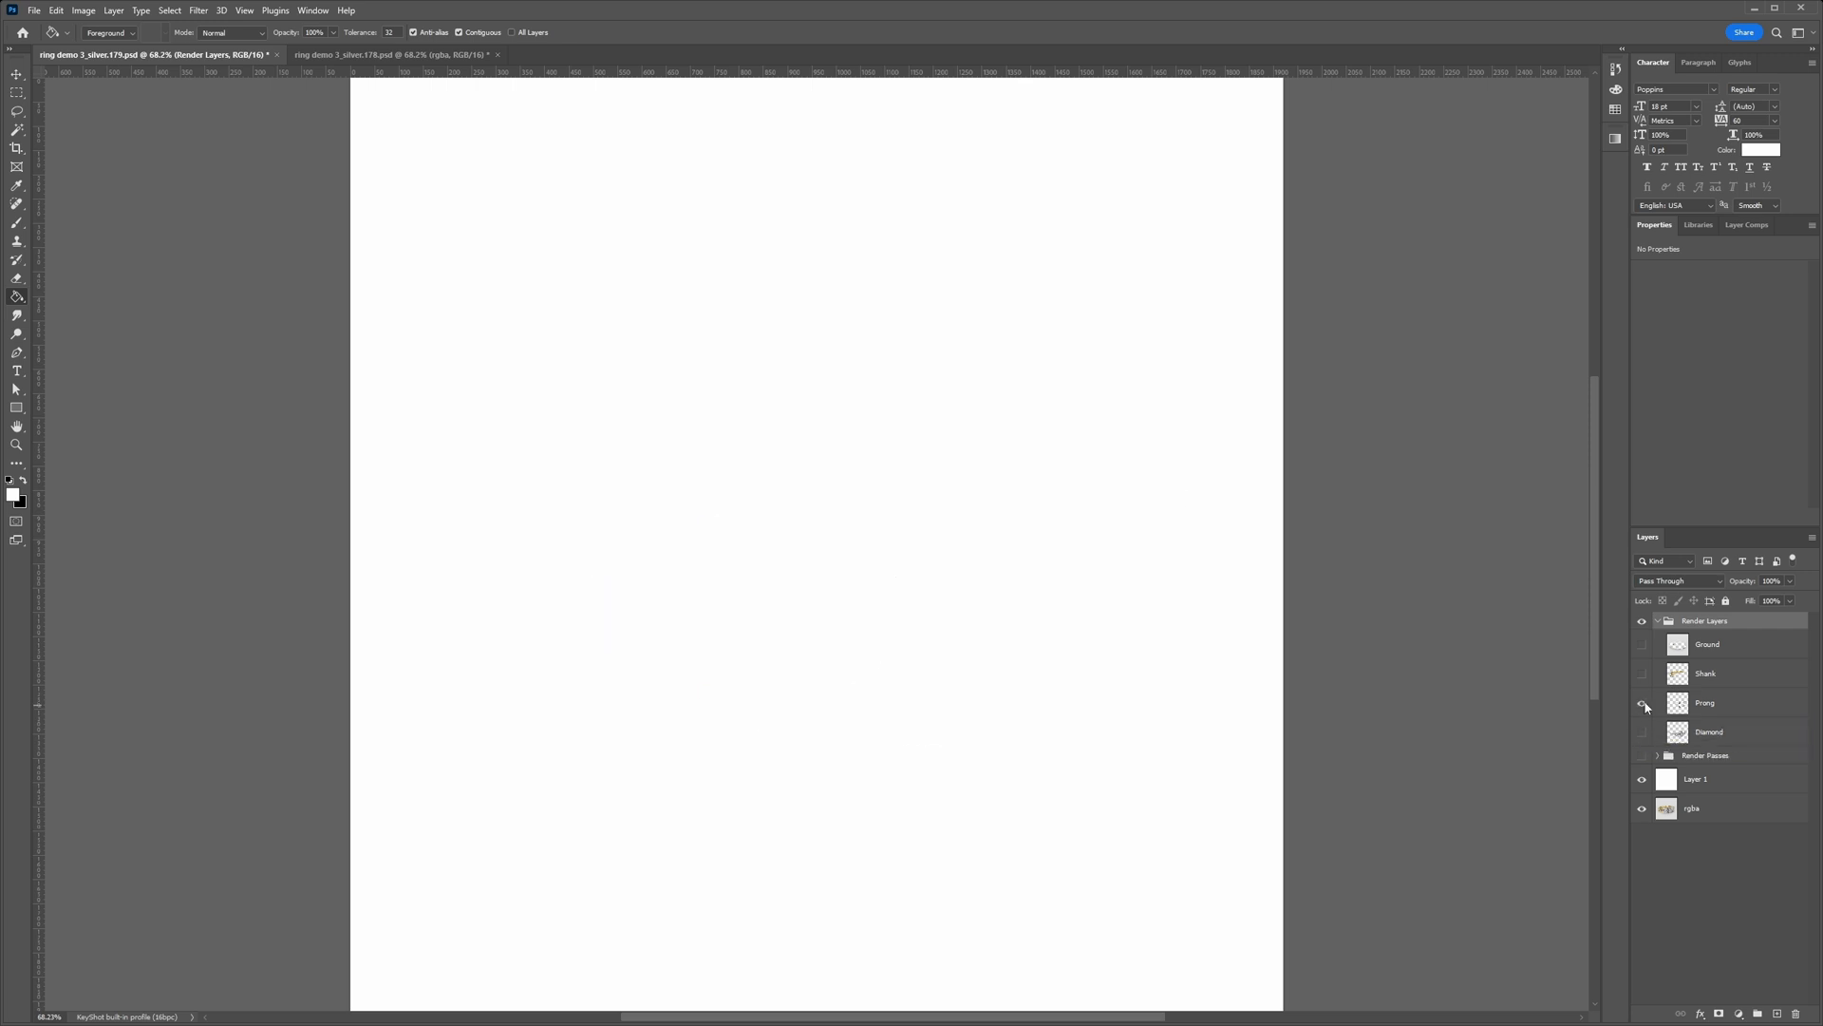
pyautogui.click(1643, 704)
pyautogui.click(1642, 704)
pyautogui.click(1642, 674)
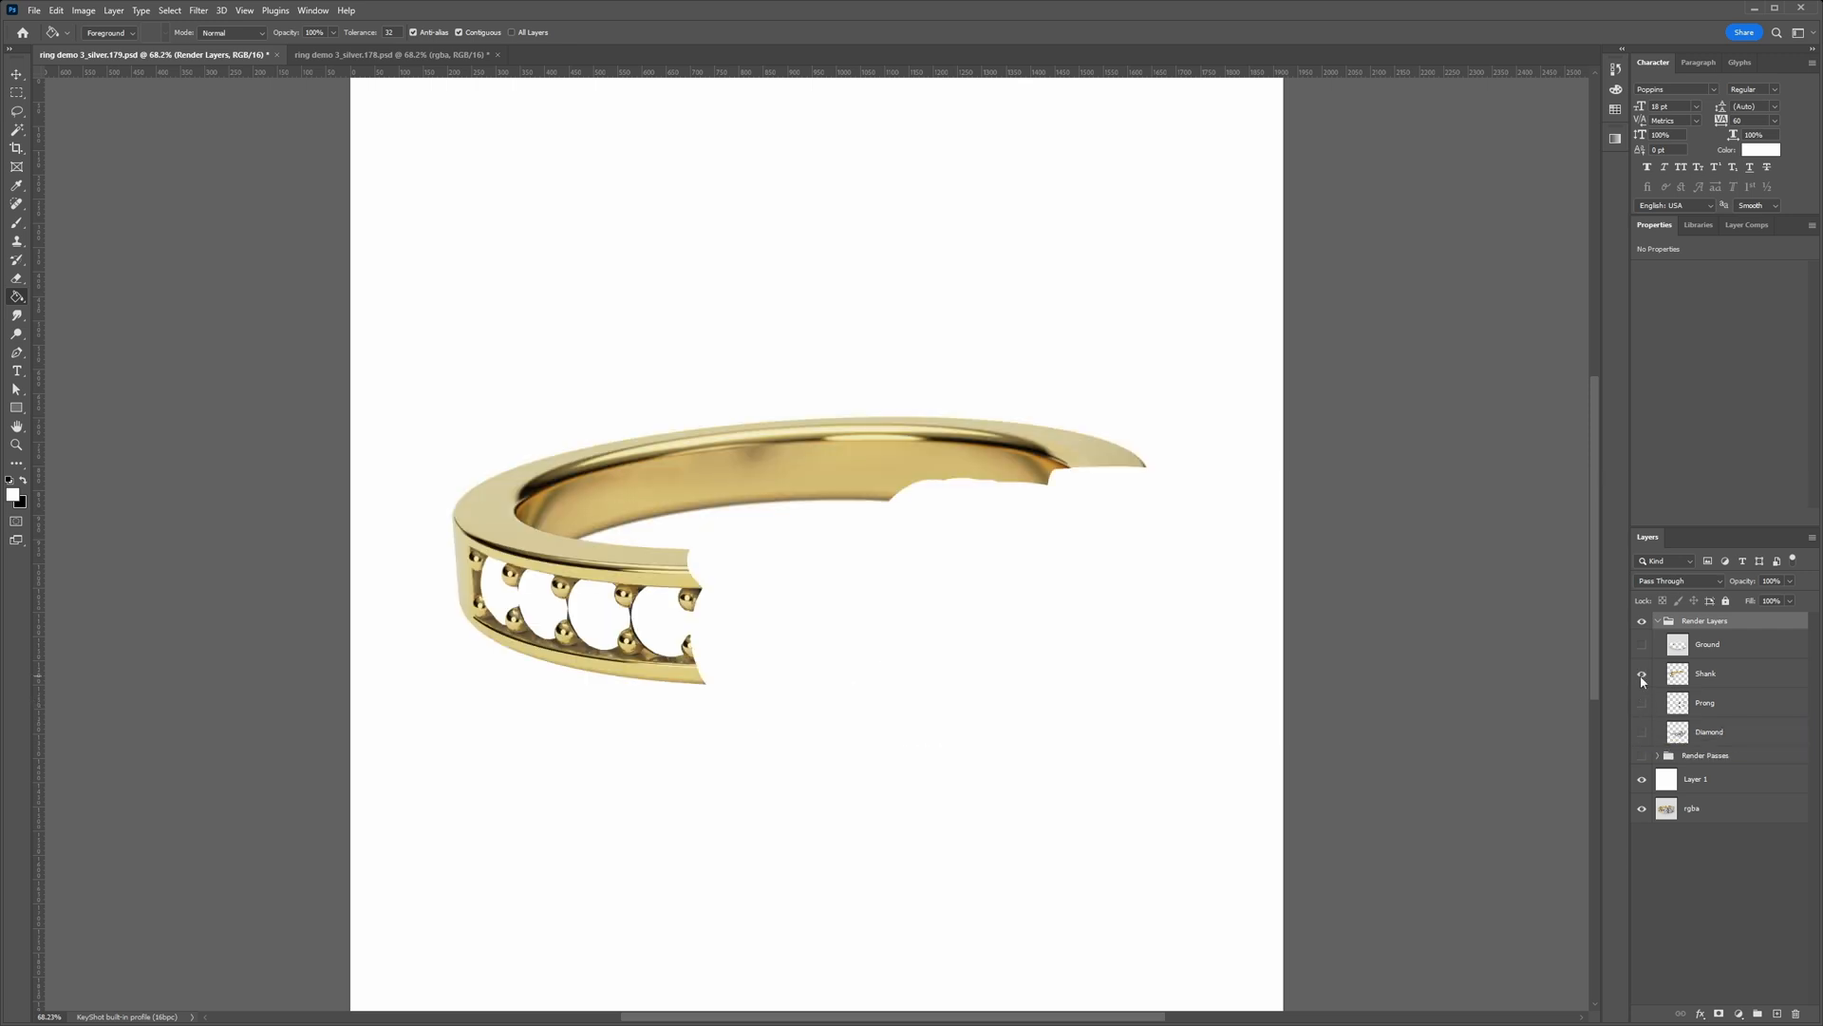
pyautogui.click(1642, 674)
pyautogui.click(1642, 644)
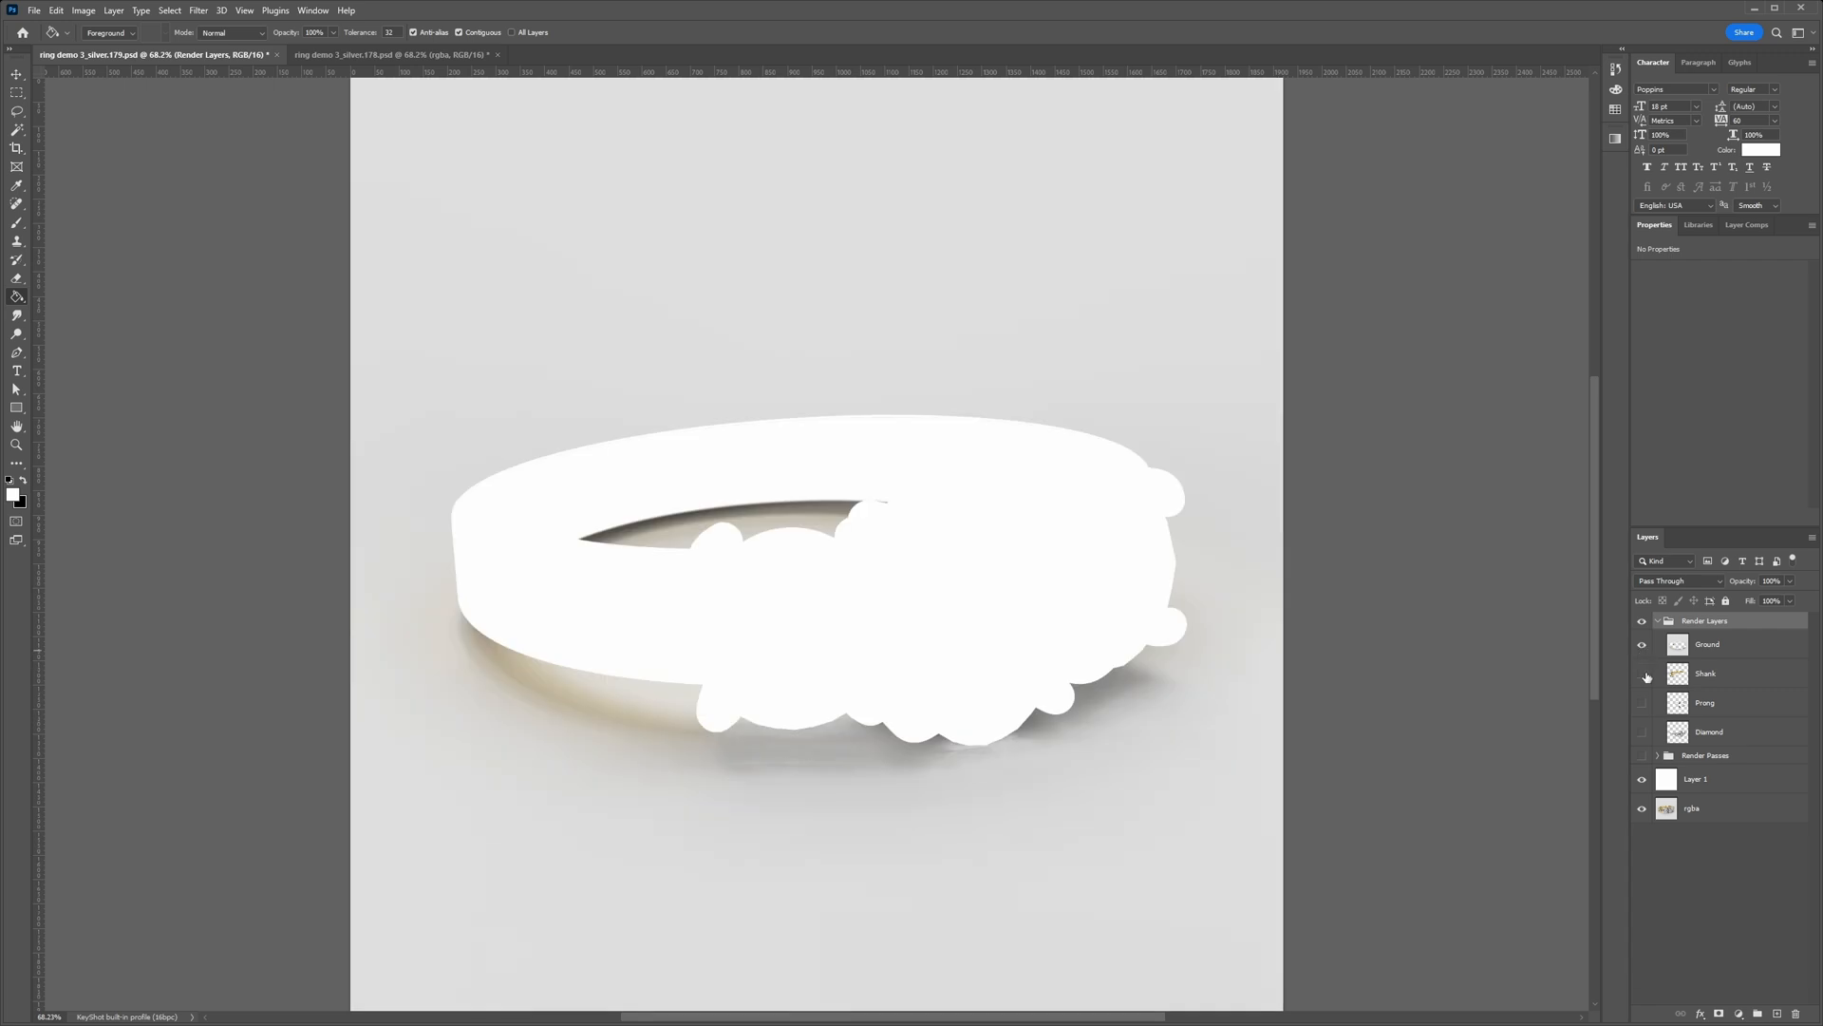
# Step: Make the Shank, Prong and Diamond layers and the Render Passes group visible
pyautogui.click(1642, 674)
pyautogui.click(1642, 703)
pyautogui.click(1642, 732)
pyautogui.click(1644, 757)
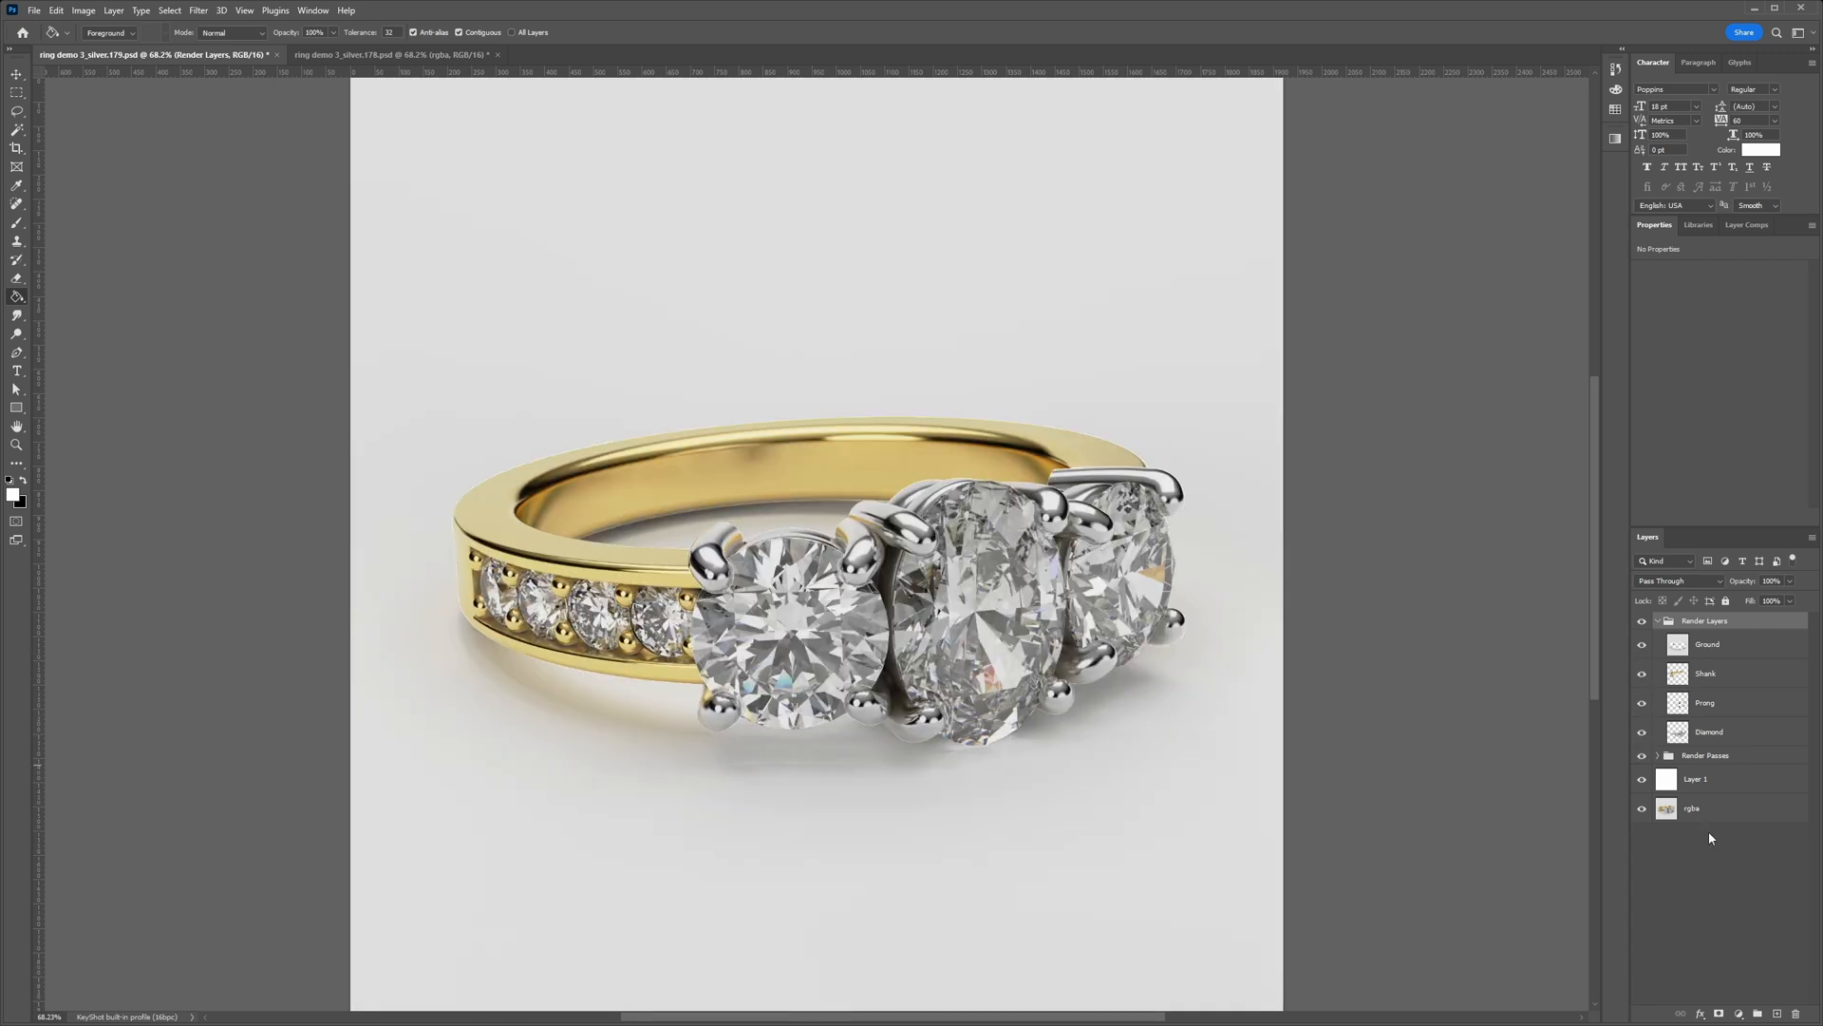
# Step: Check the edges around the prongs and stones, and apply Defringe matting to the Diamond render layer
pyautogui.press('z')
pyautogui.click(839, 565)
pyautogui.click(840, 565)
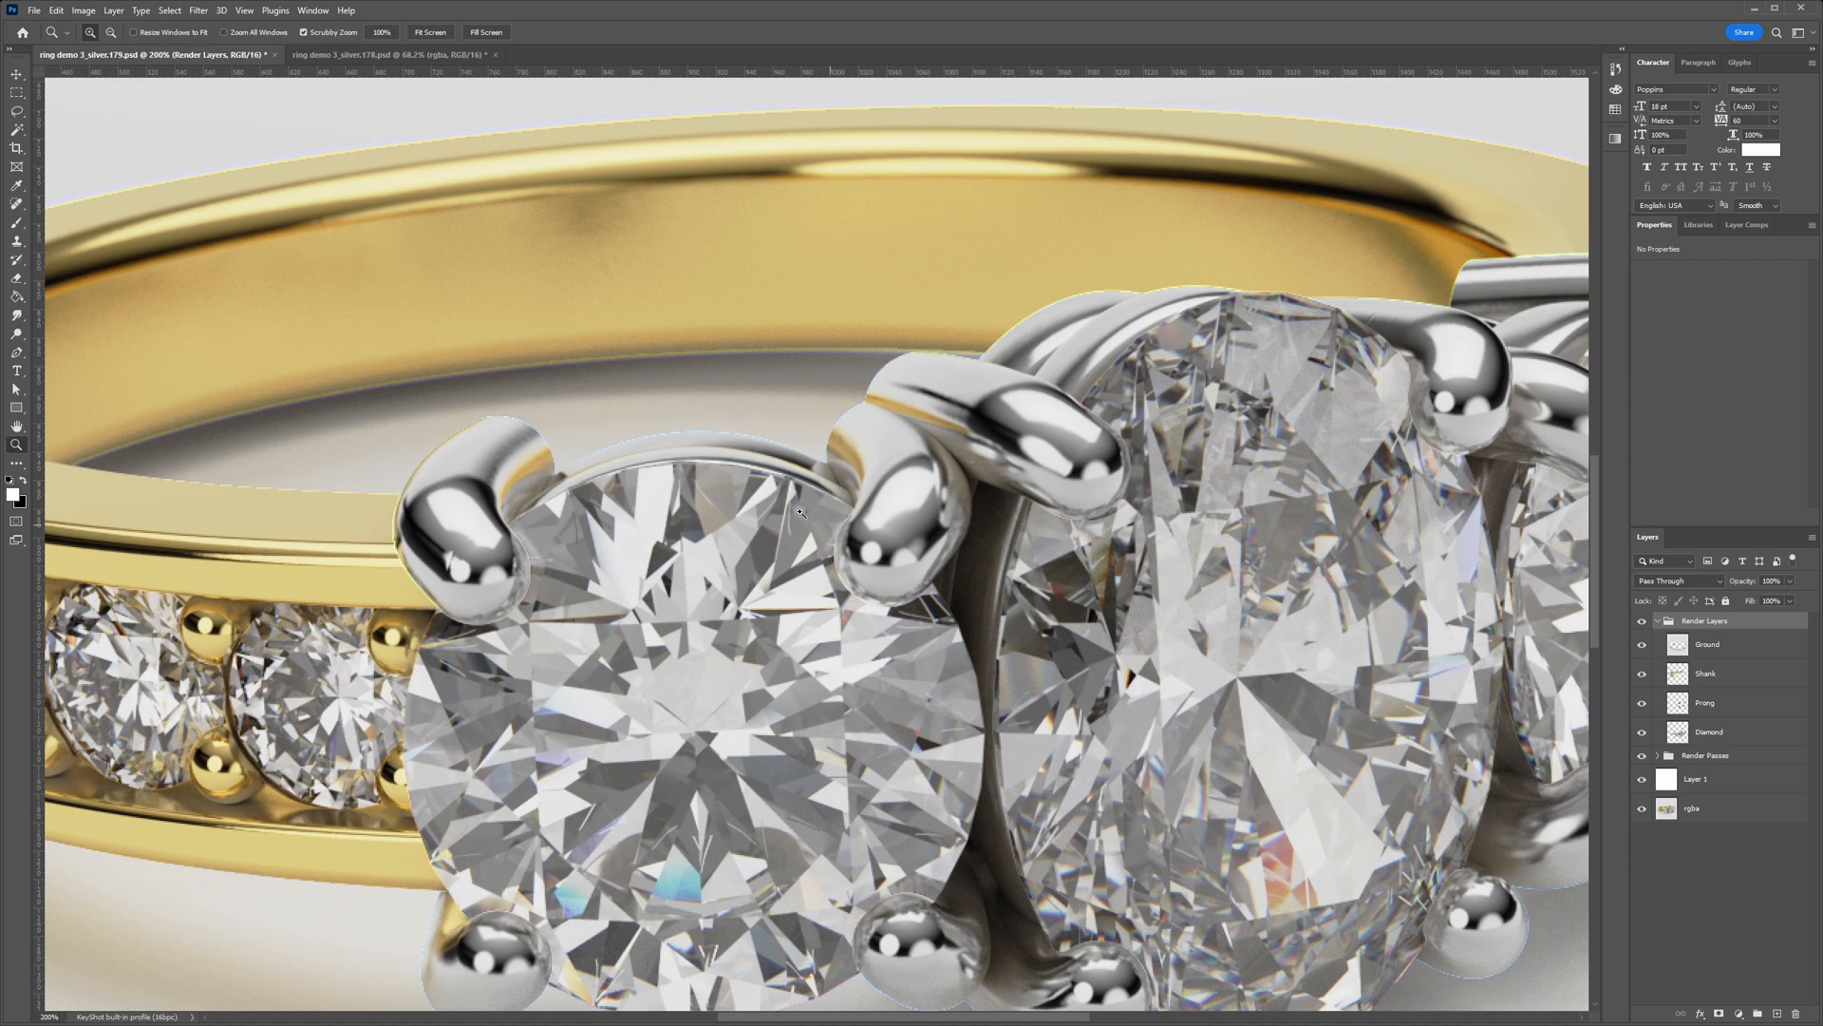
pyautogui.moveTo(818, 519); pyautogui.dragTo(723, 440)
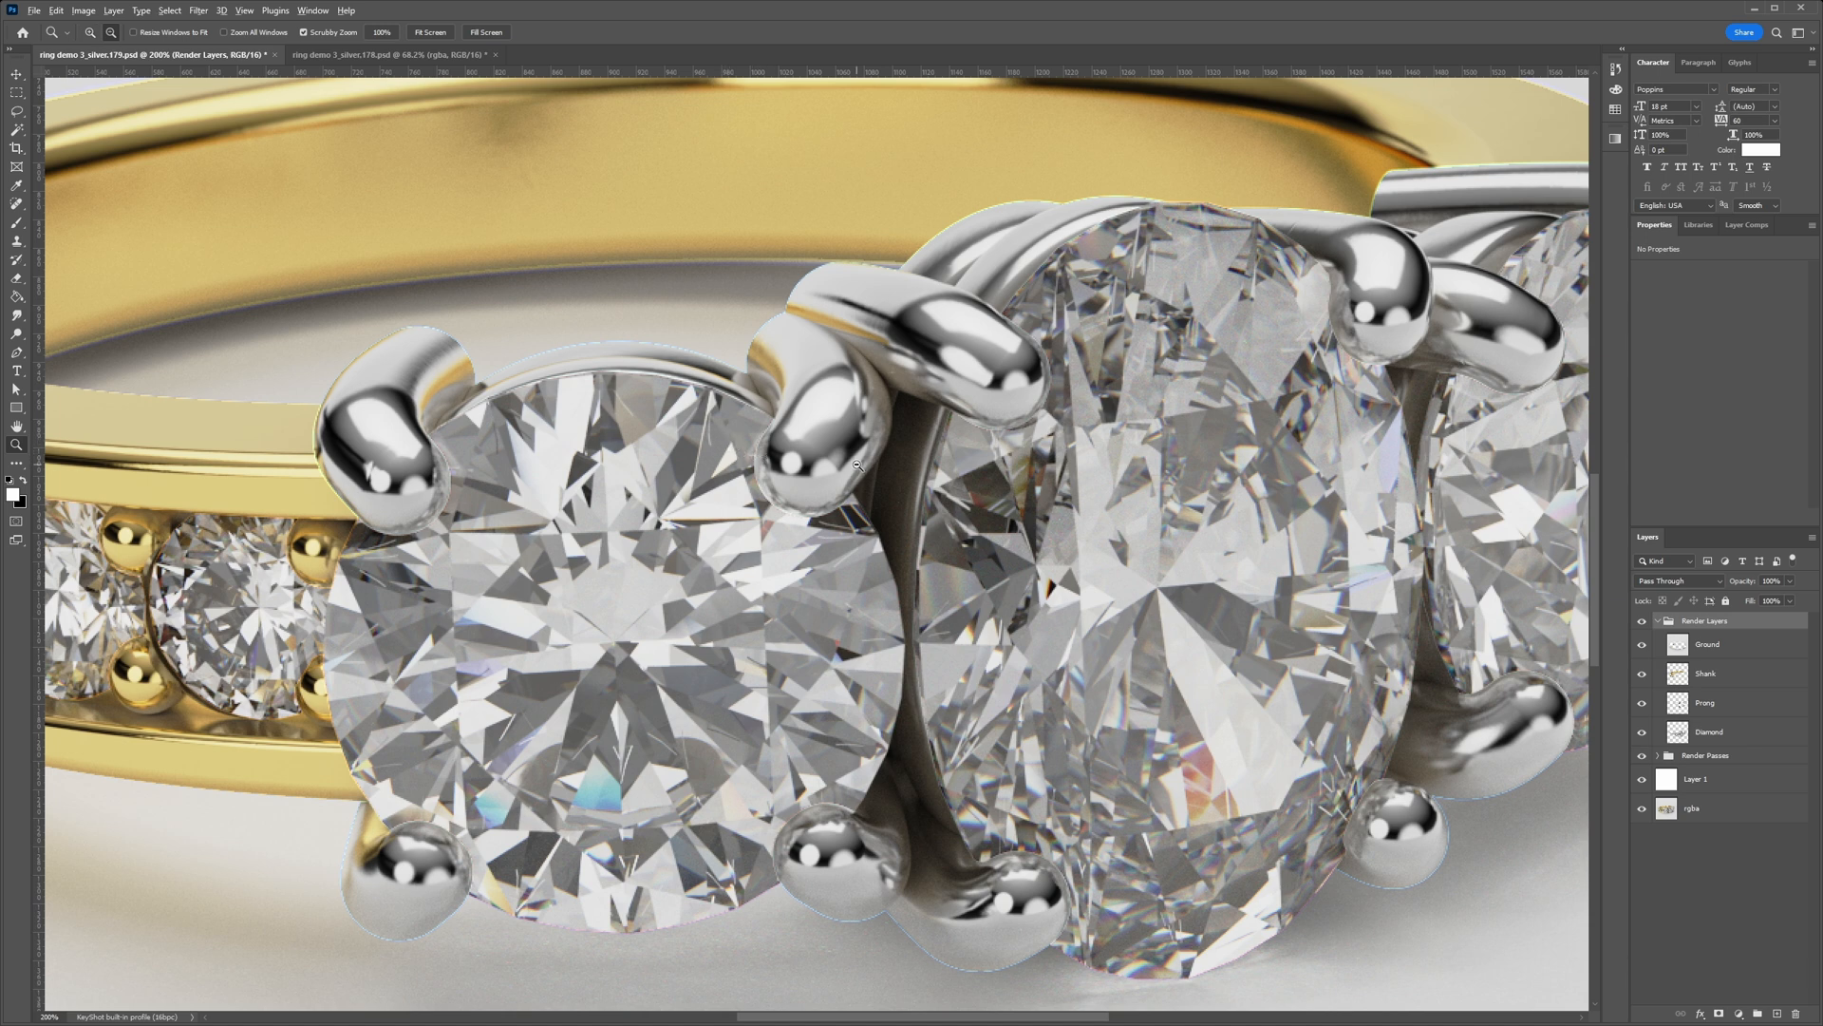
pyautogui.keyDown('alt'); pyautogui.scroll(-1, 760, 455); pyautogui.keyUp('alt')
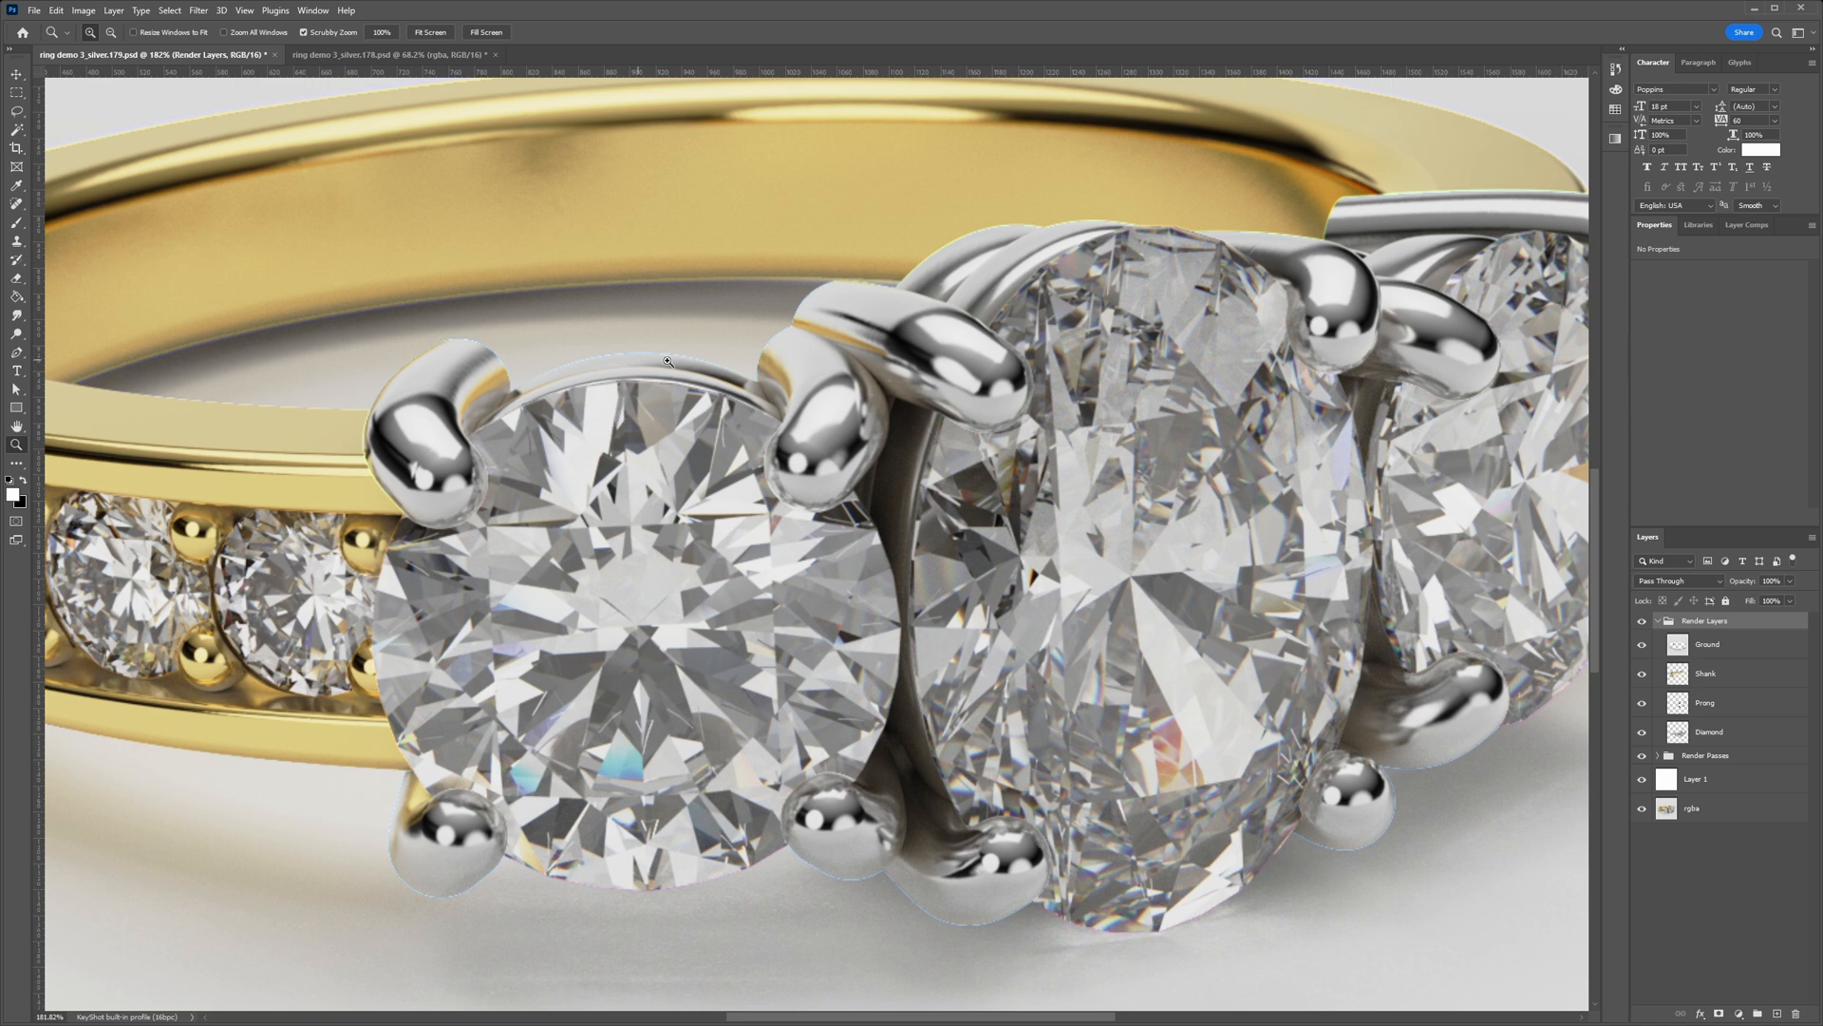
pyautogui.click(1705, 738)
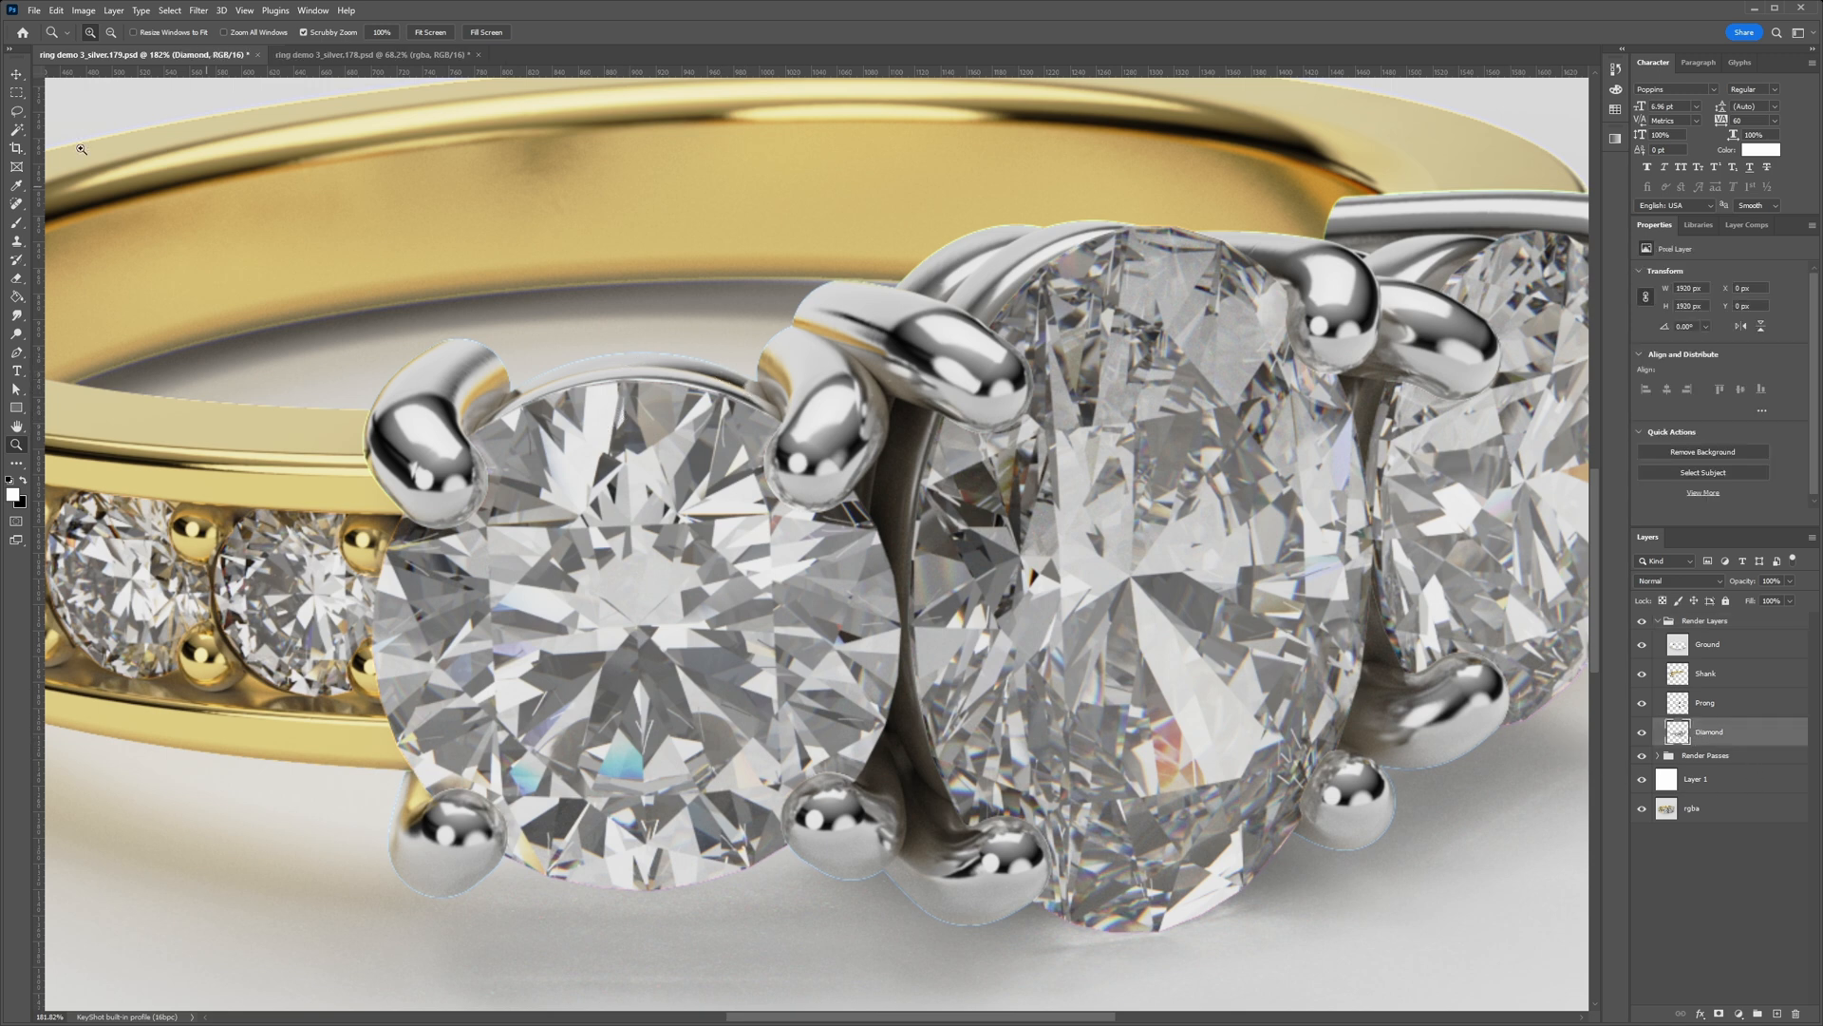
pyautogui.click(113, 10)
pyautogui.moveTo(190, 588)
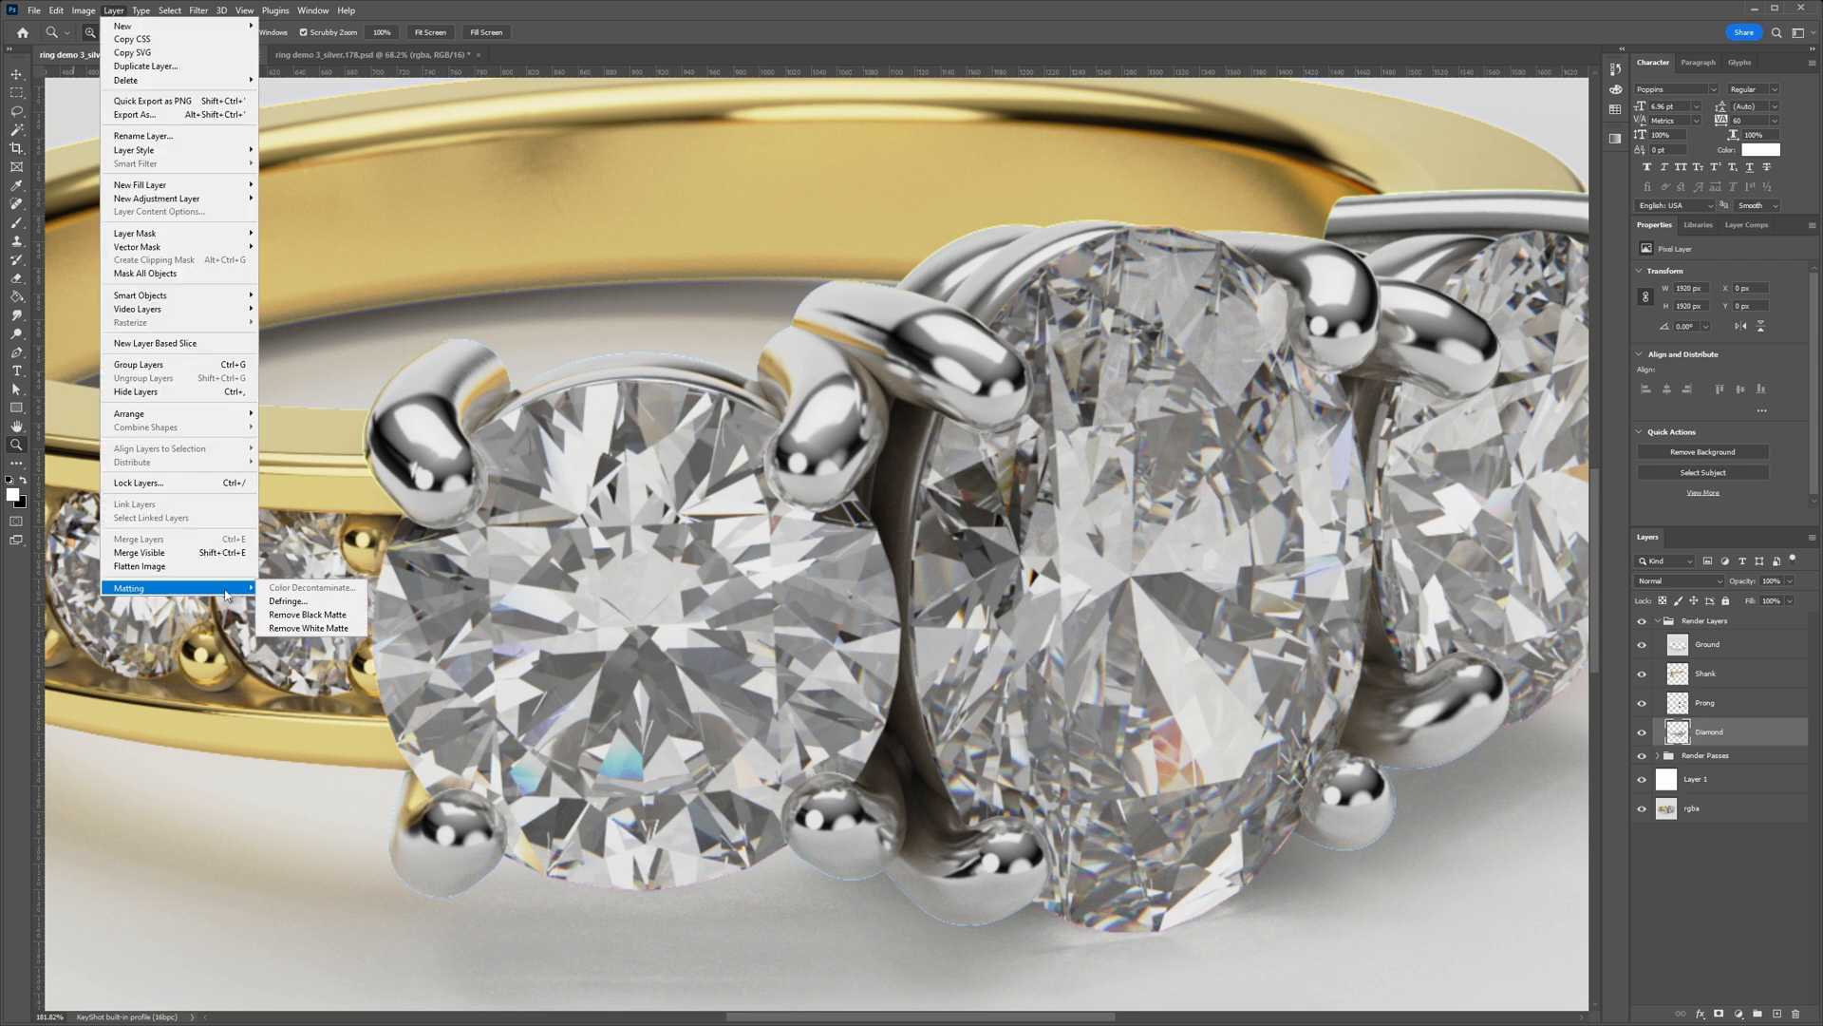
pyautogui.click(308, 602)
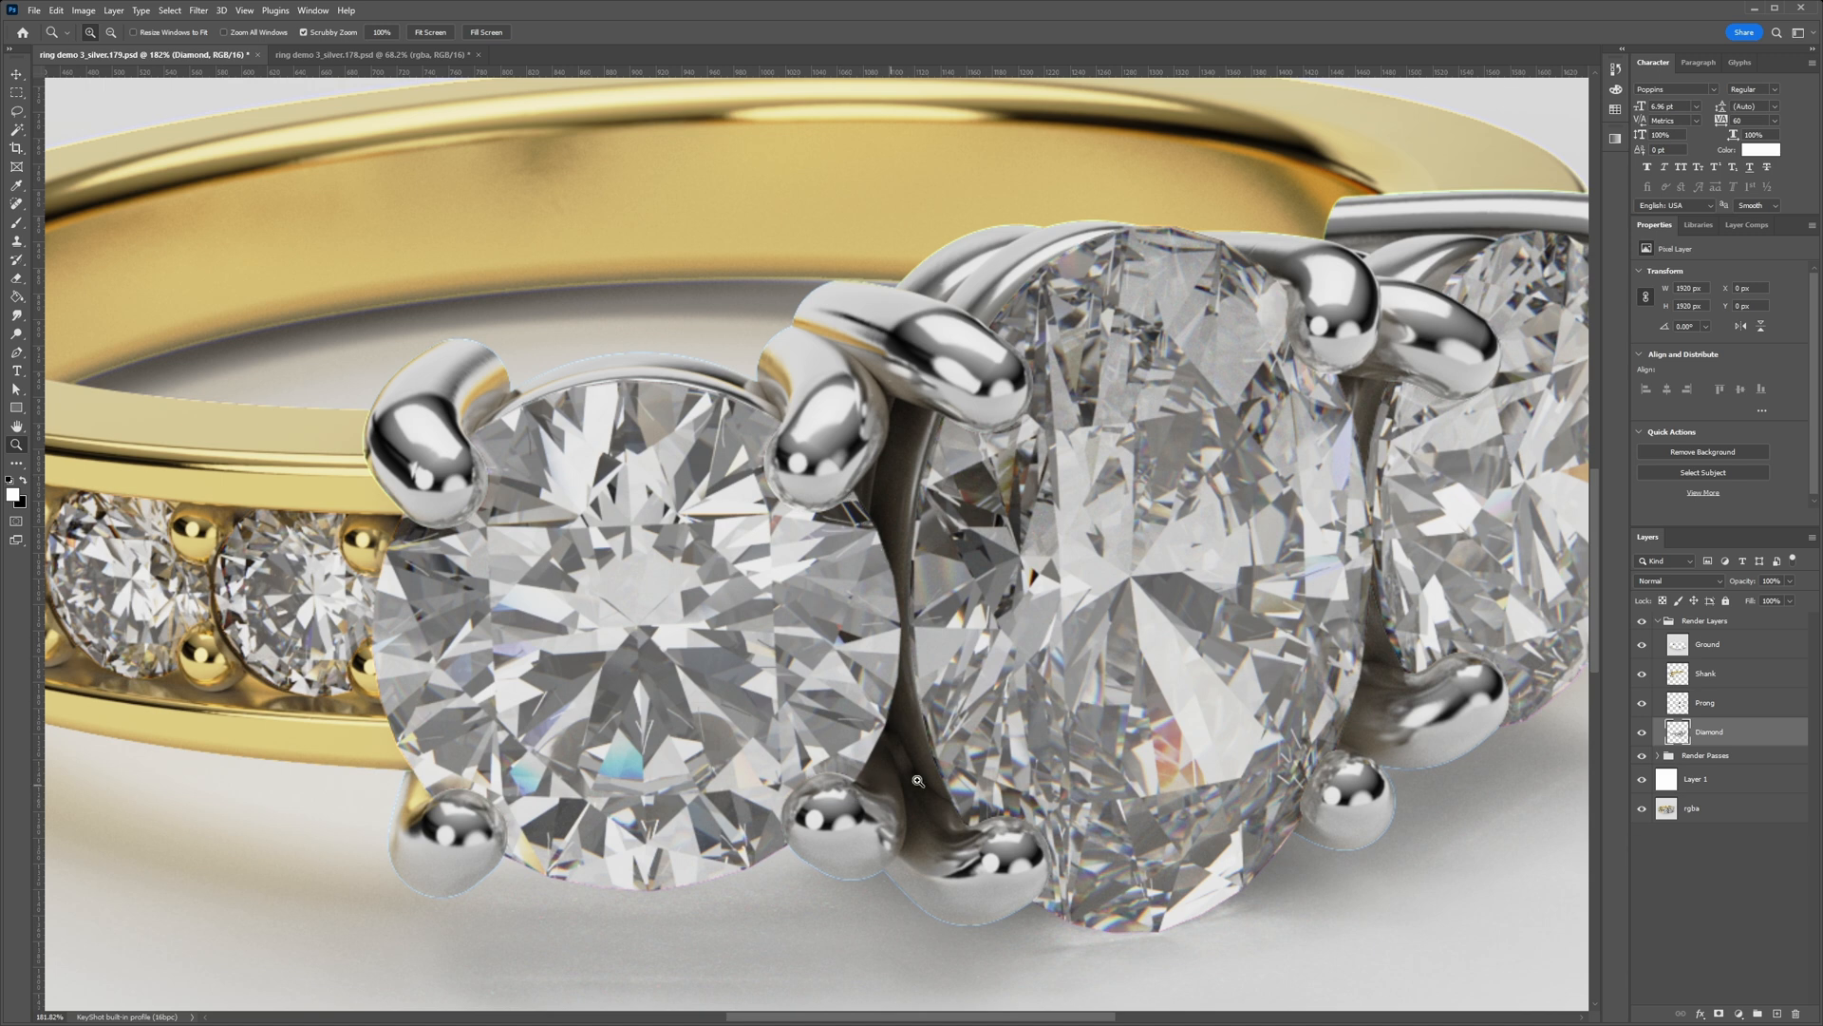
# Step: Apply Remove White Matte to the Prong render layer and the Shank render layer
pyautogui.click(1731, 704)
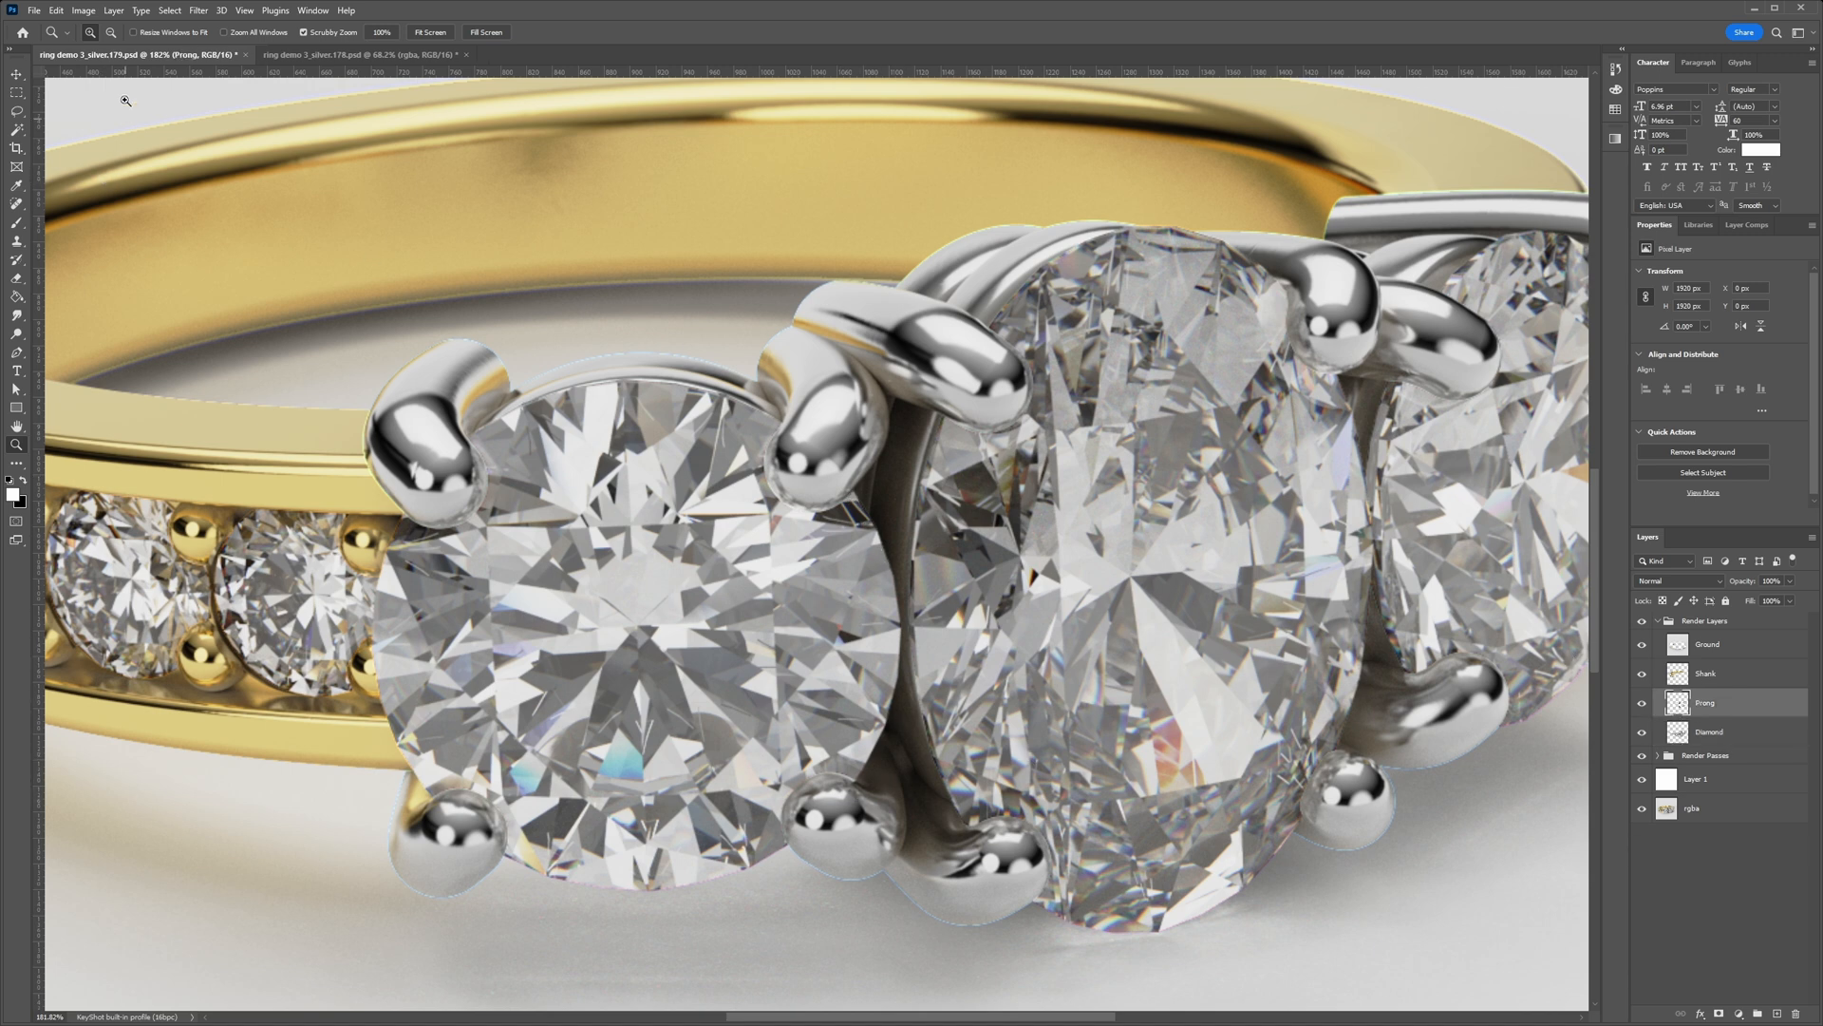
pyautogui.click(111, 12)
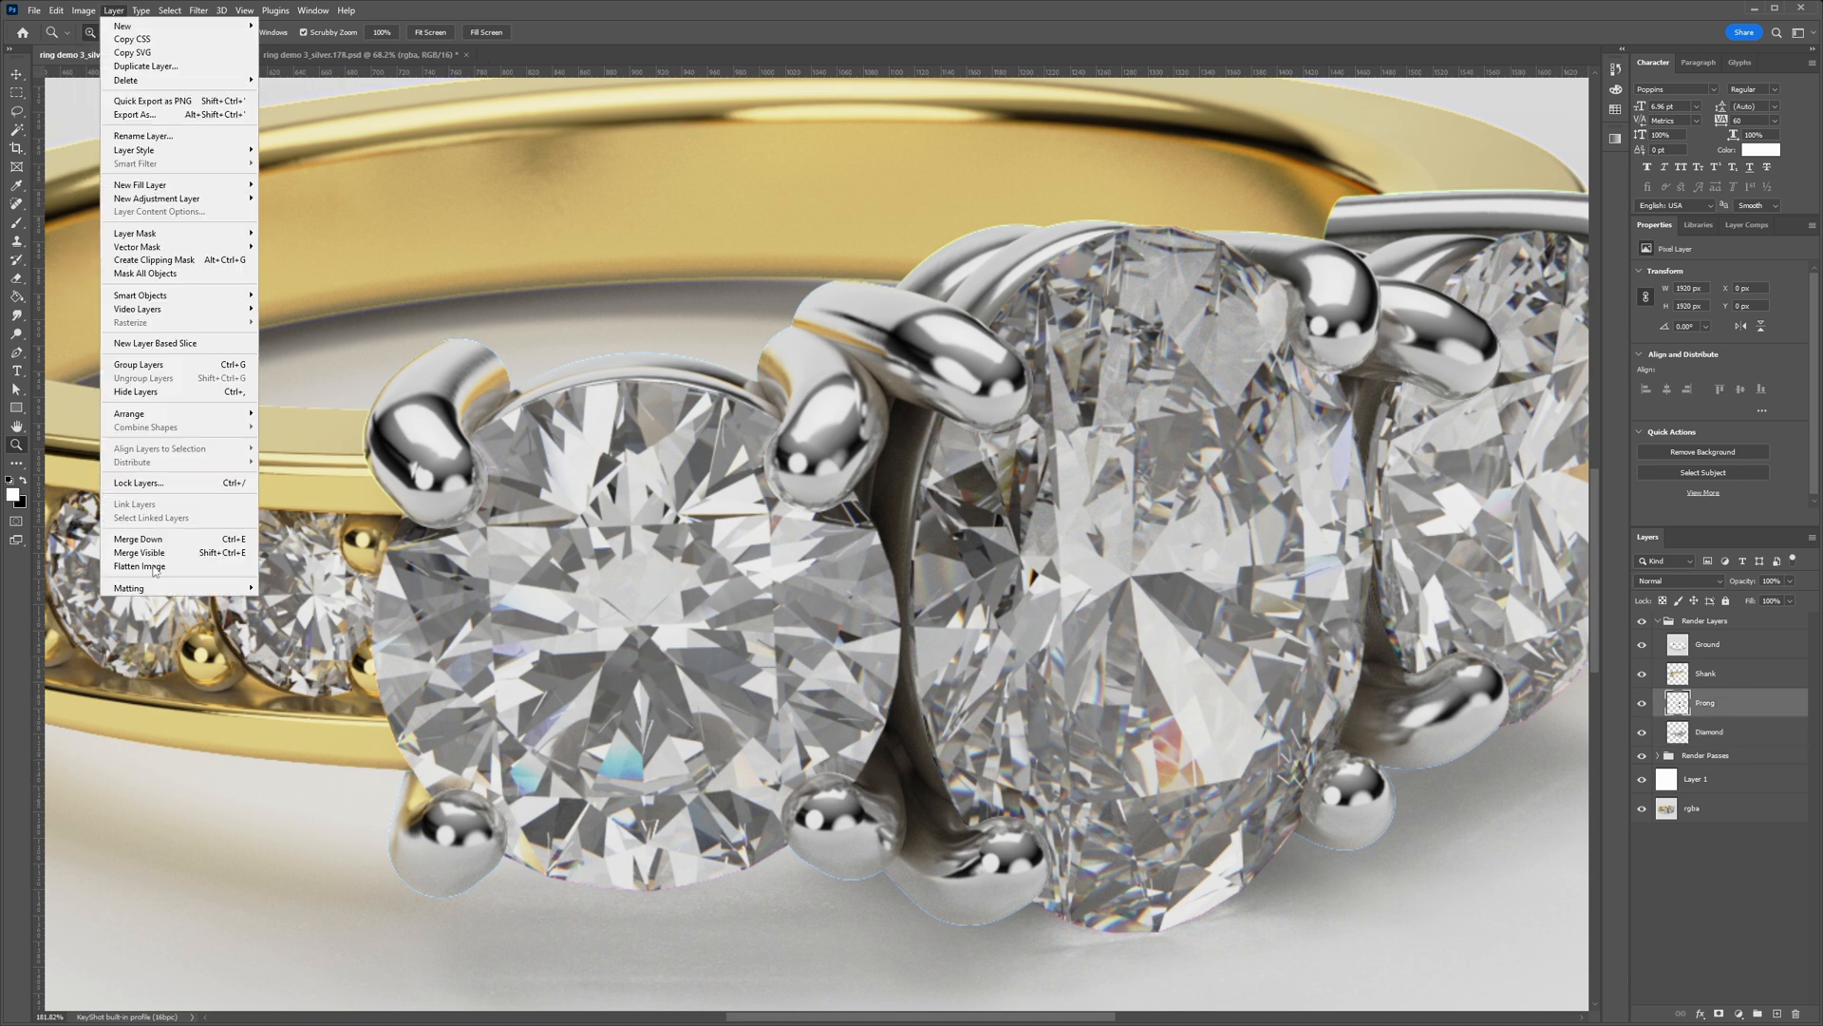
pyautogui.moveTo(218, 587)
pyautogui.click(306, 629)
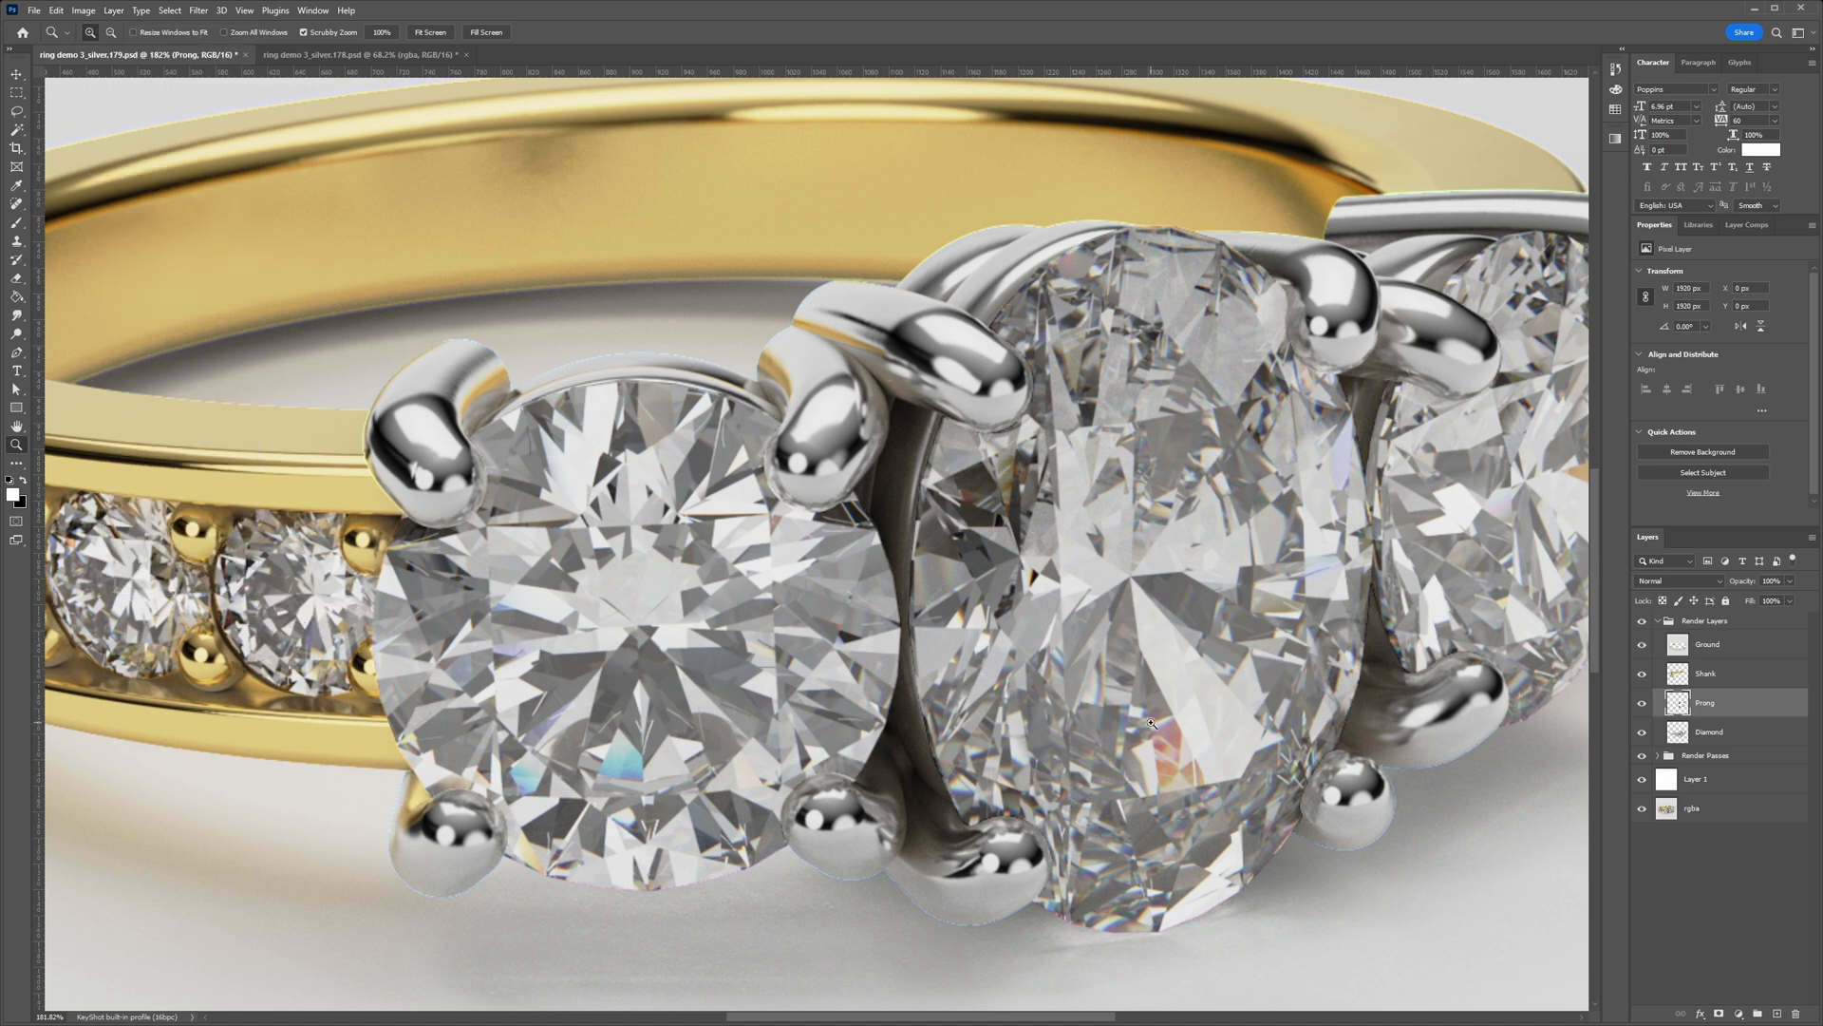
pyautogui.click(1707, 673)
pyautogui.click(113, 11)
pyautogui.moveTo(190, 588)
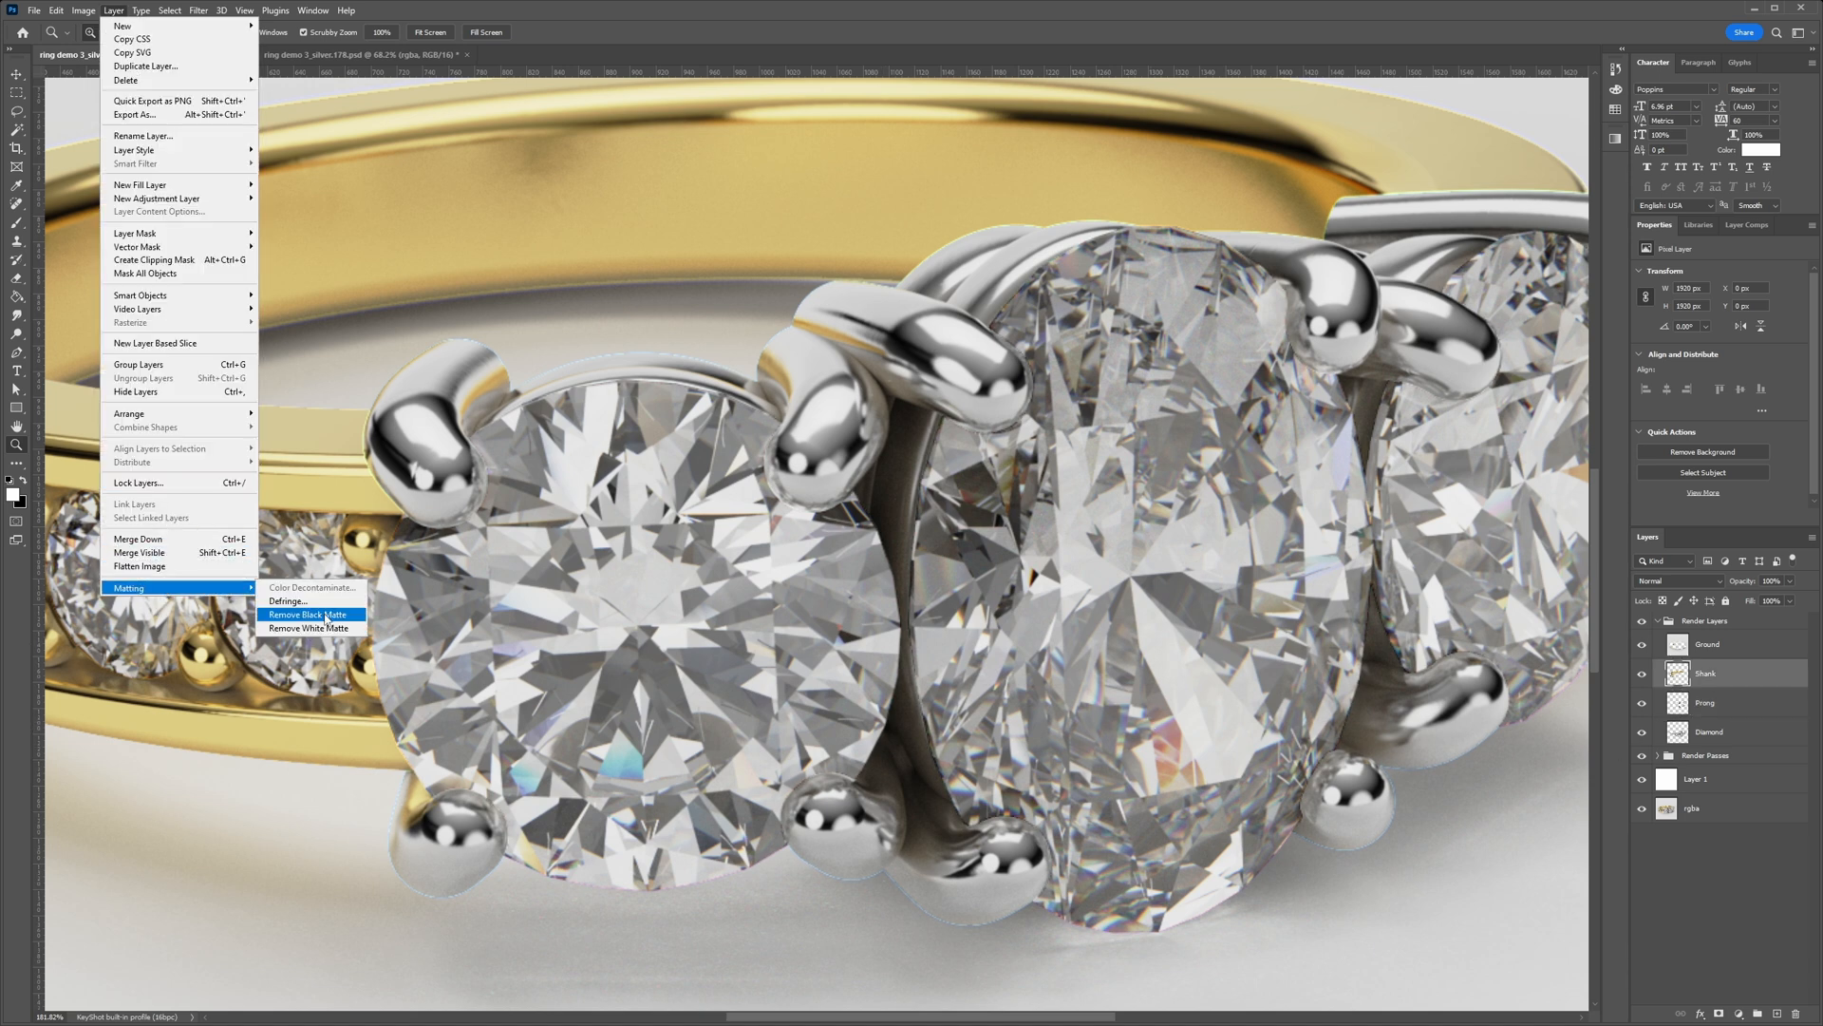
pyautogui.click(309, 627)
# Step: Remove the white matte from the Ground render layer
pyautogui.click(1706, 644)
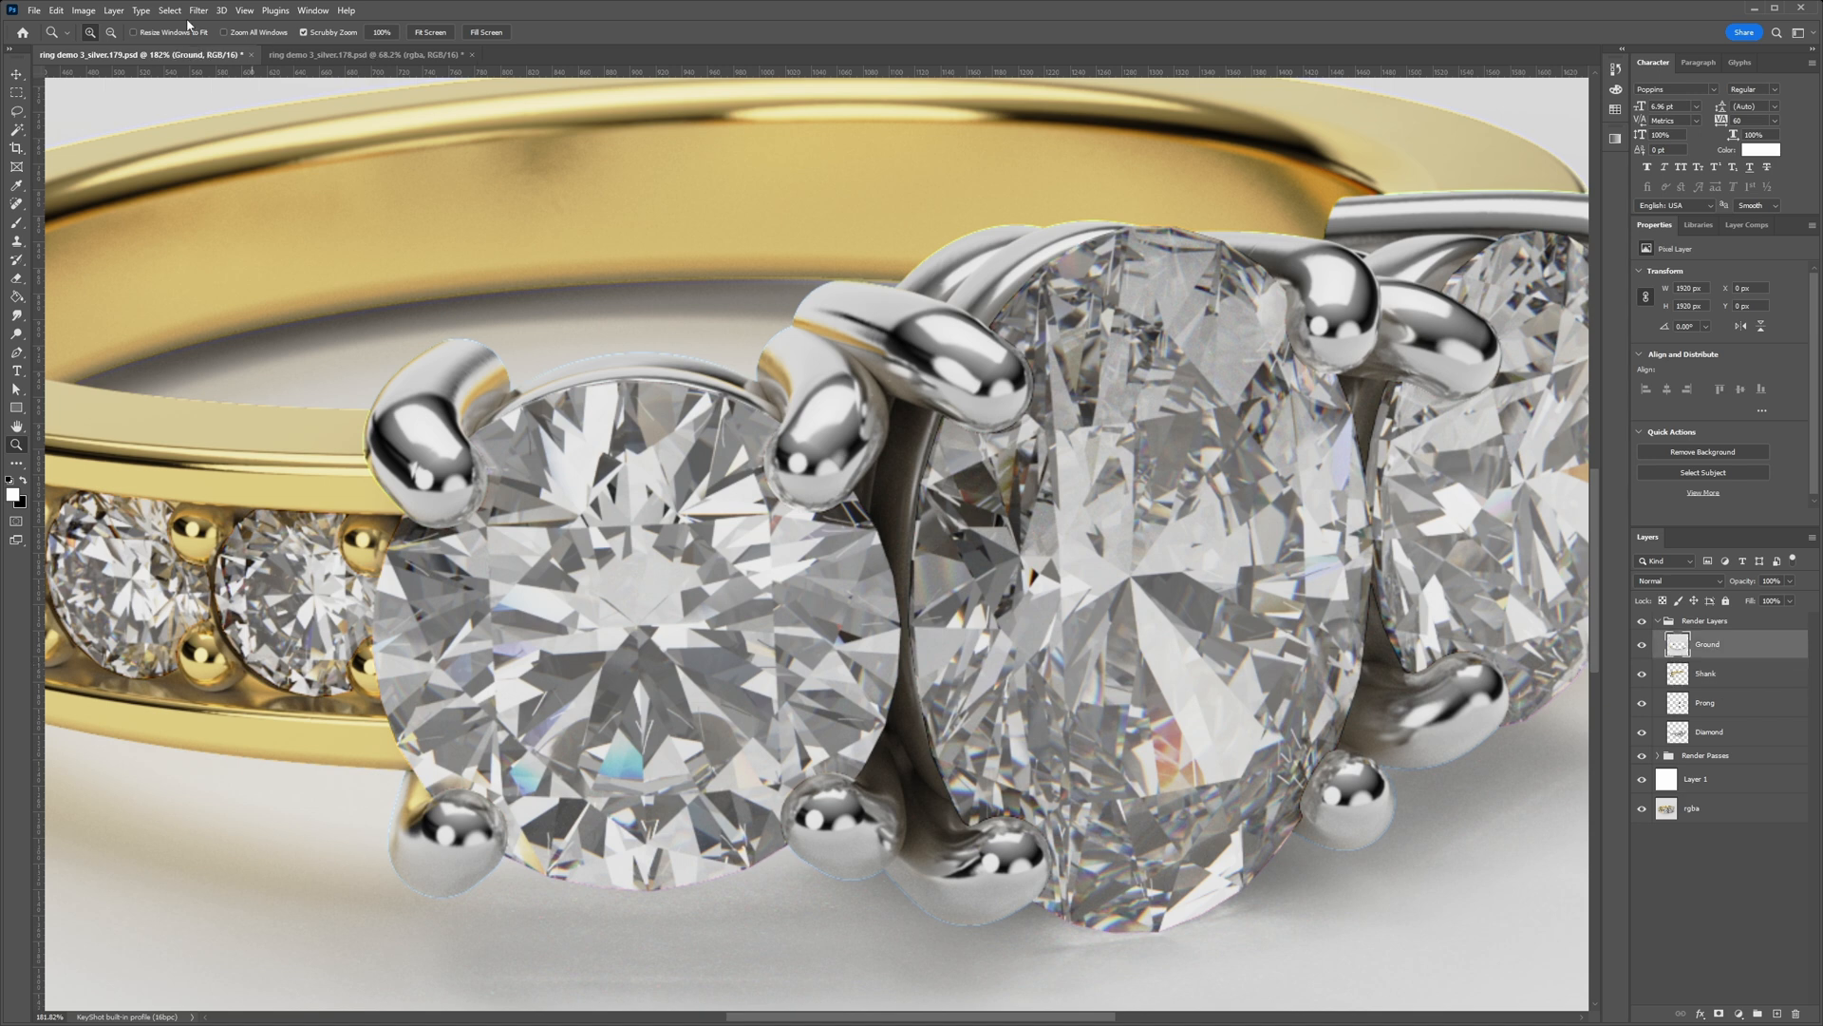
pyautogui.click(113, 11)
pyautogui.moveTo(190, 587)
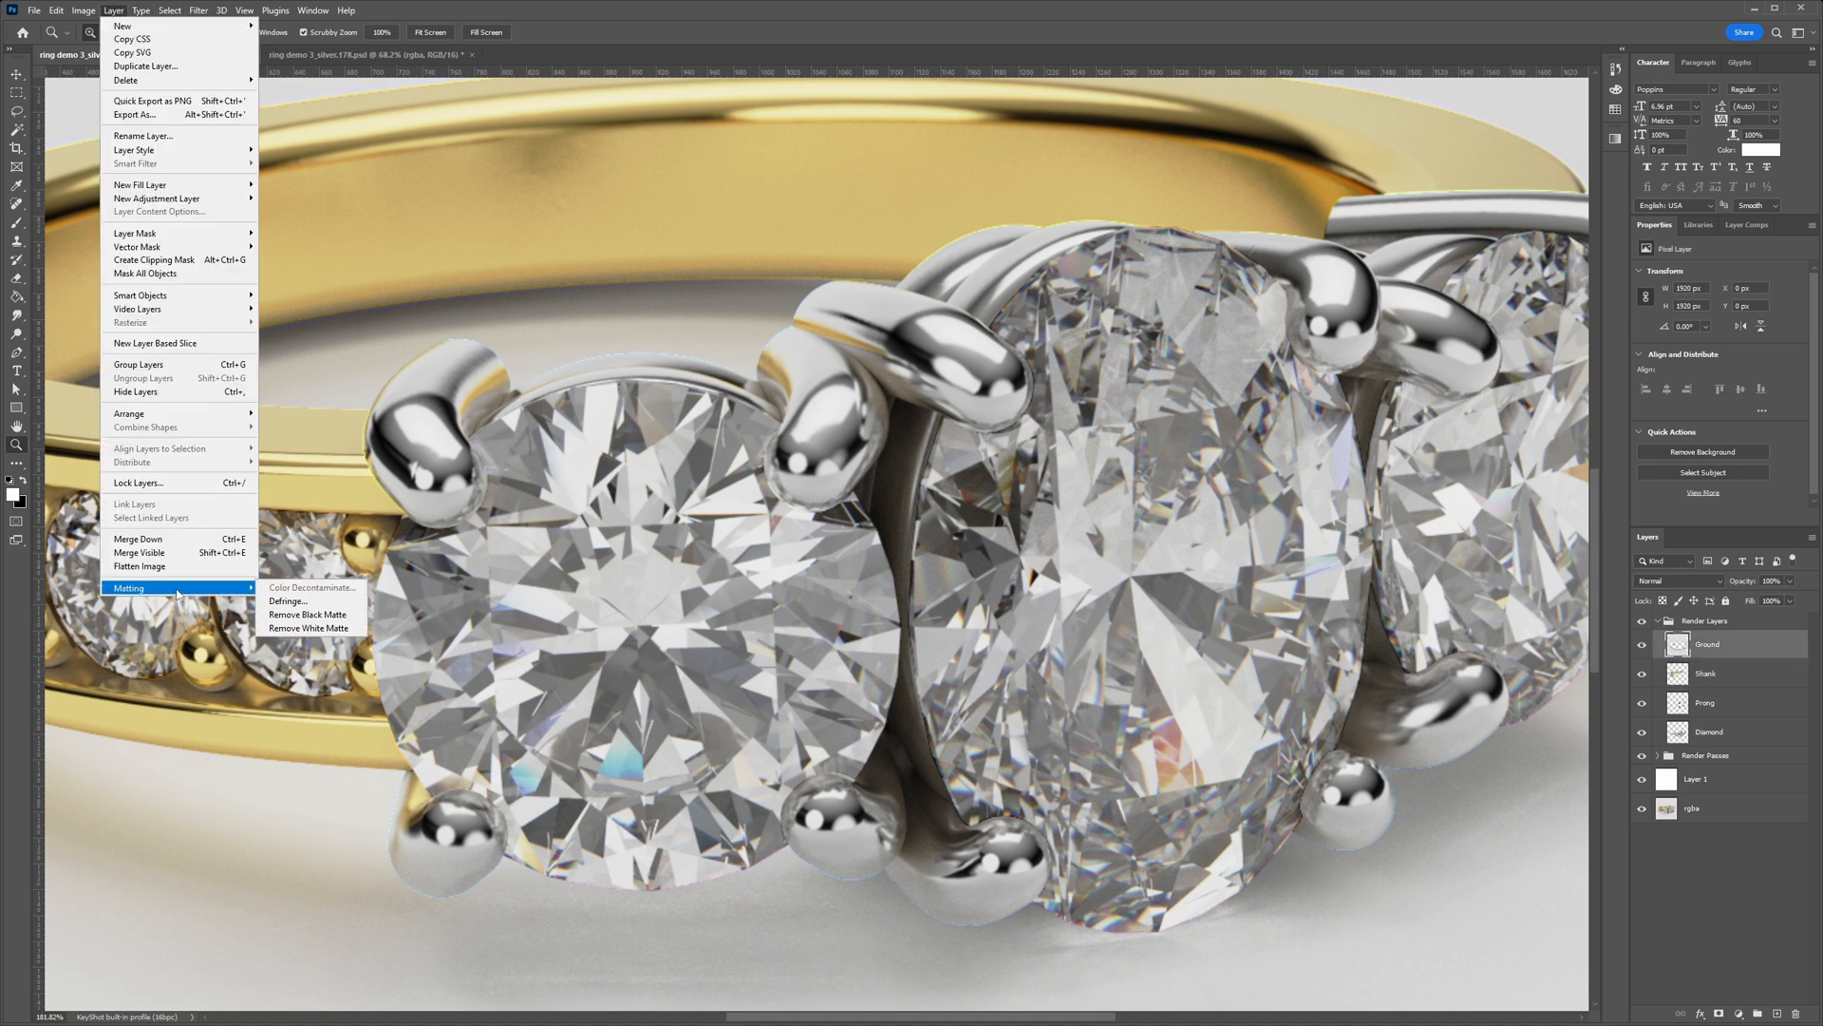
pyautogui.click(309, 628)
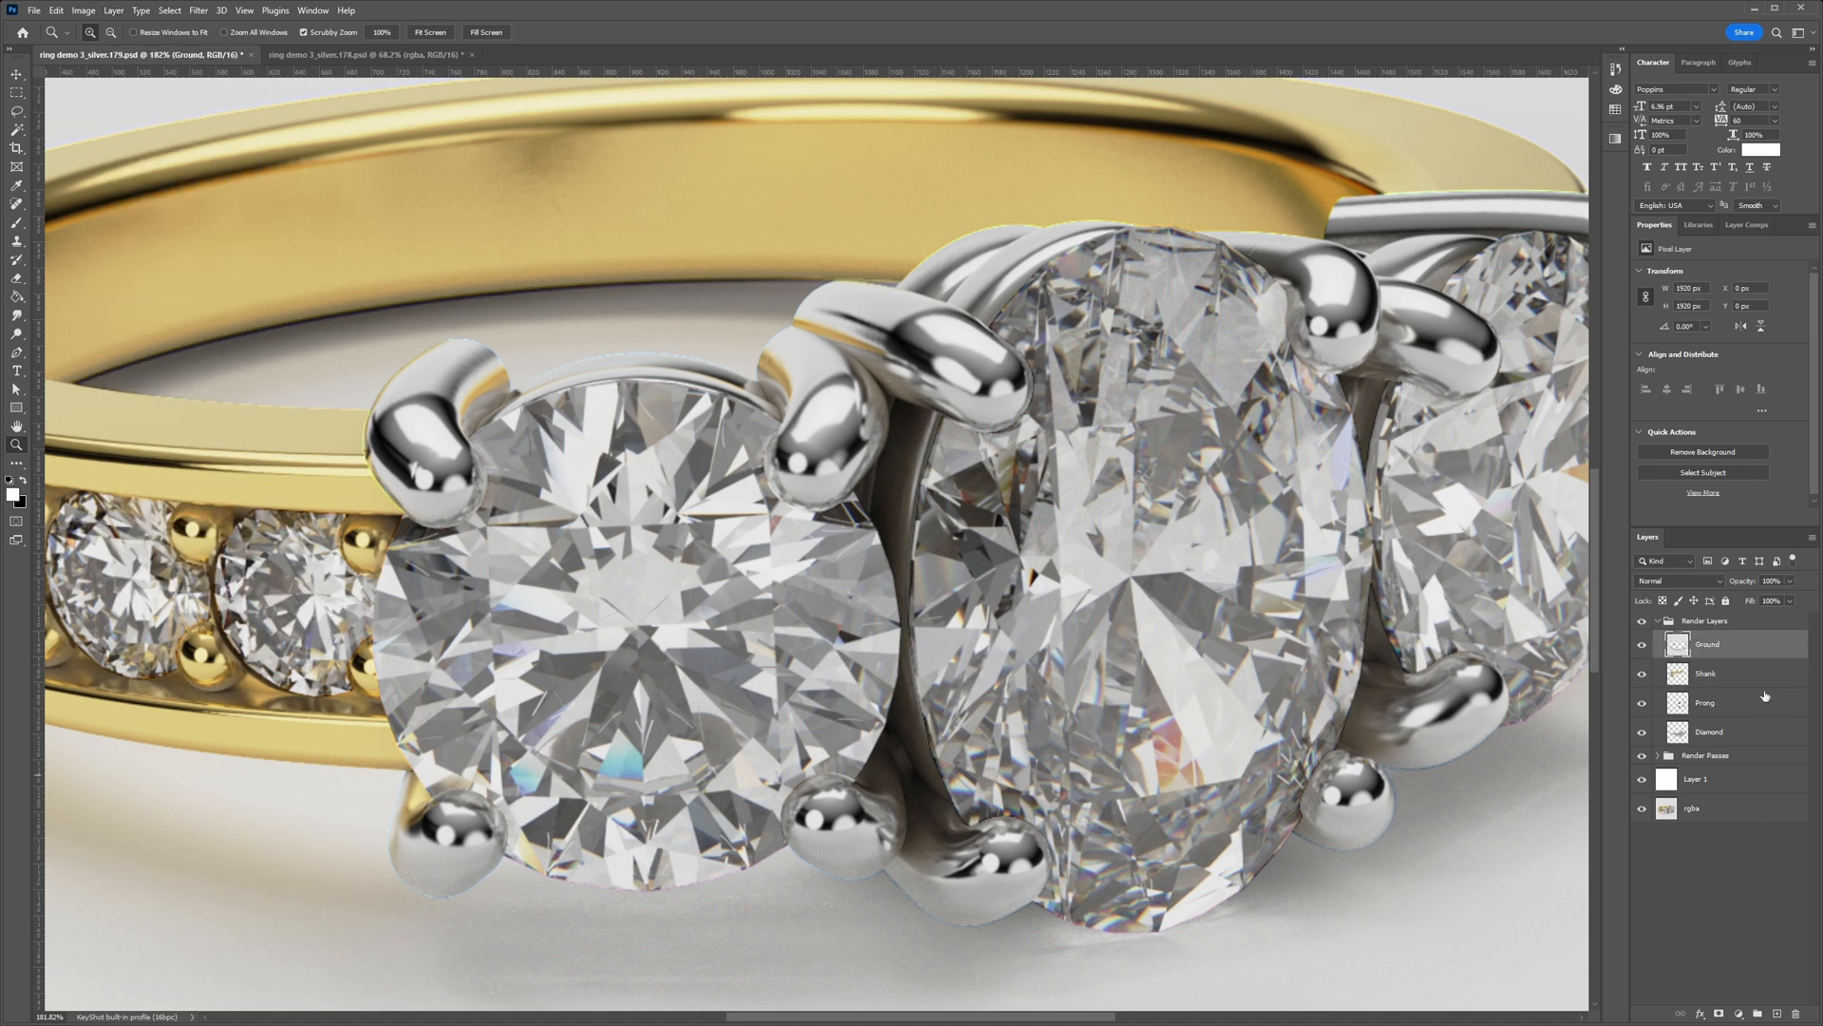
# Step: Hide the Ground layer and the clown pass, keeping the Render Passes group visible with its shadow pass selected
pyautogui.keyDown('alt'); pyautogui.click(896, 640); pyautogui.keyUp('alt')
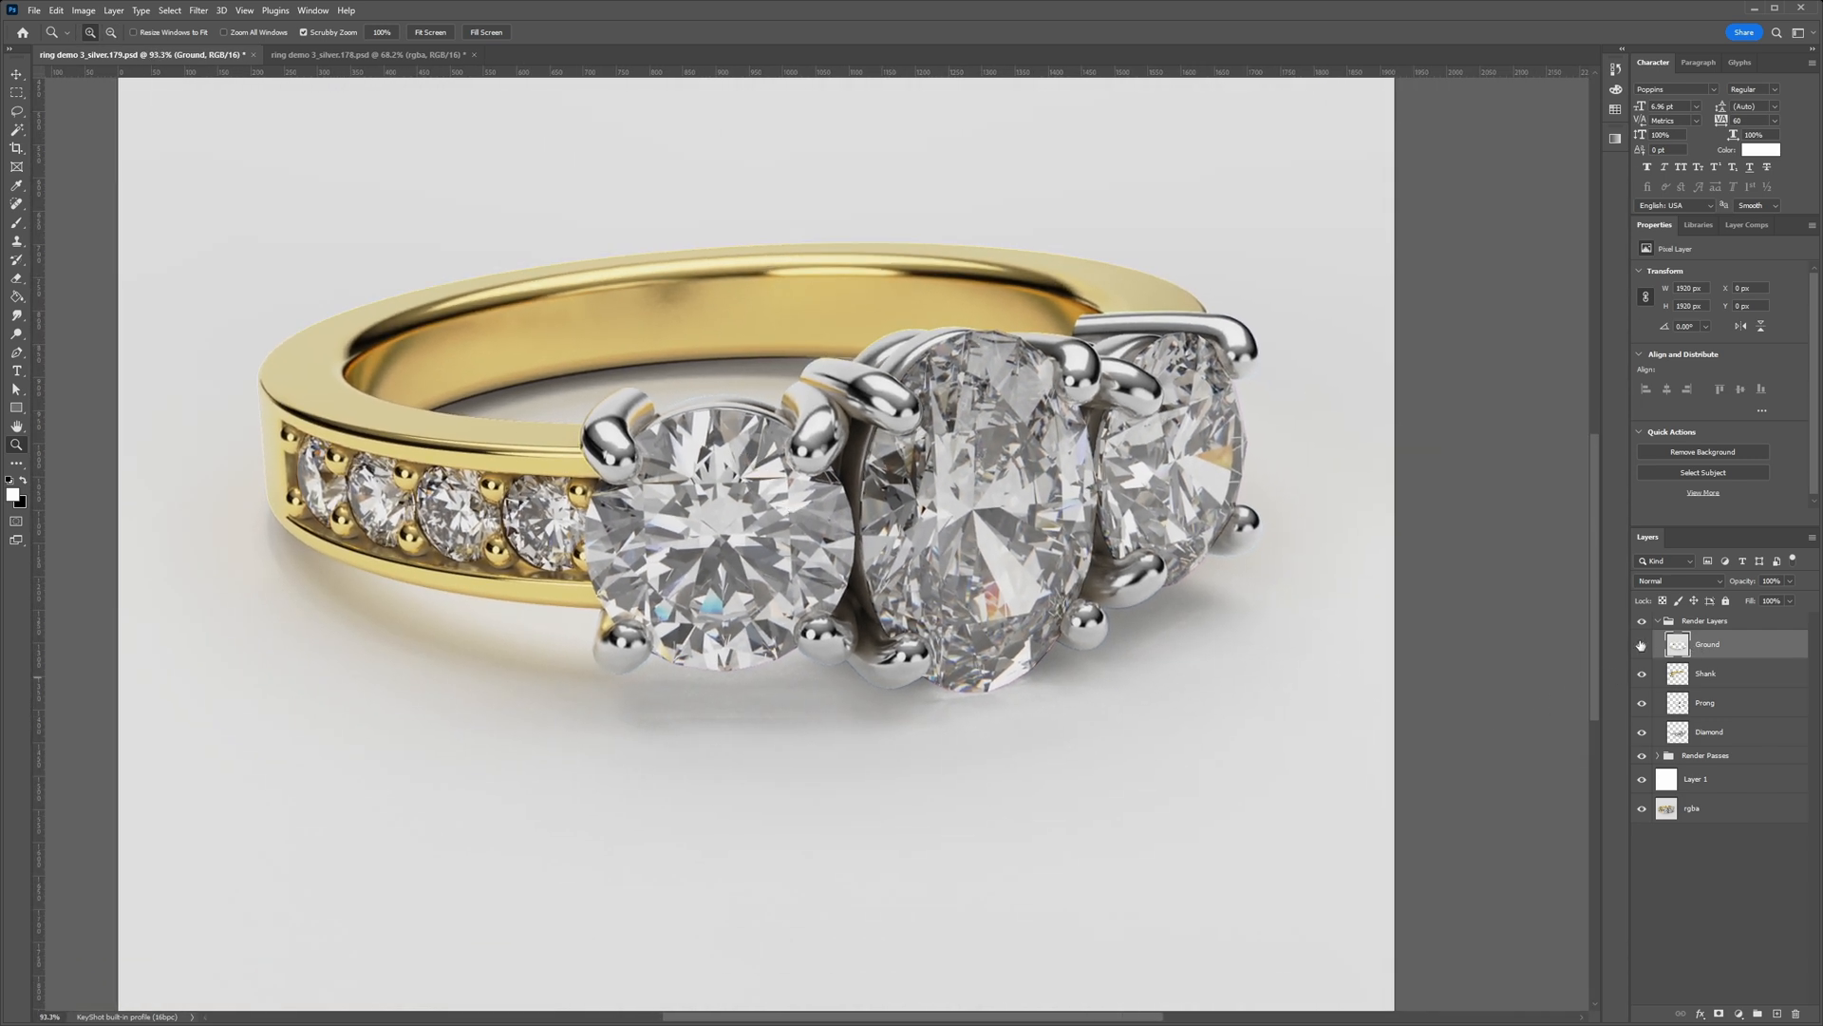
pyautogui.click(1642, 644)
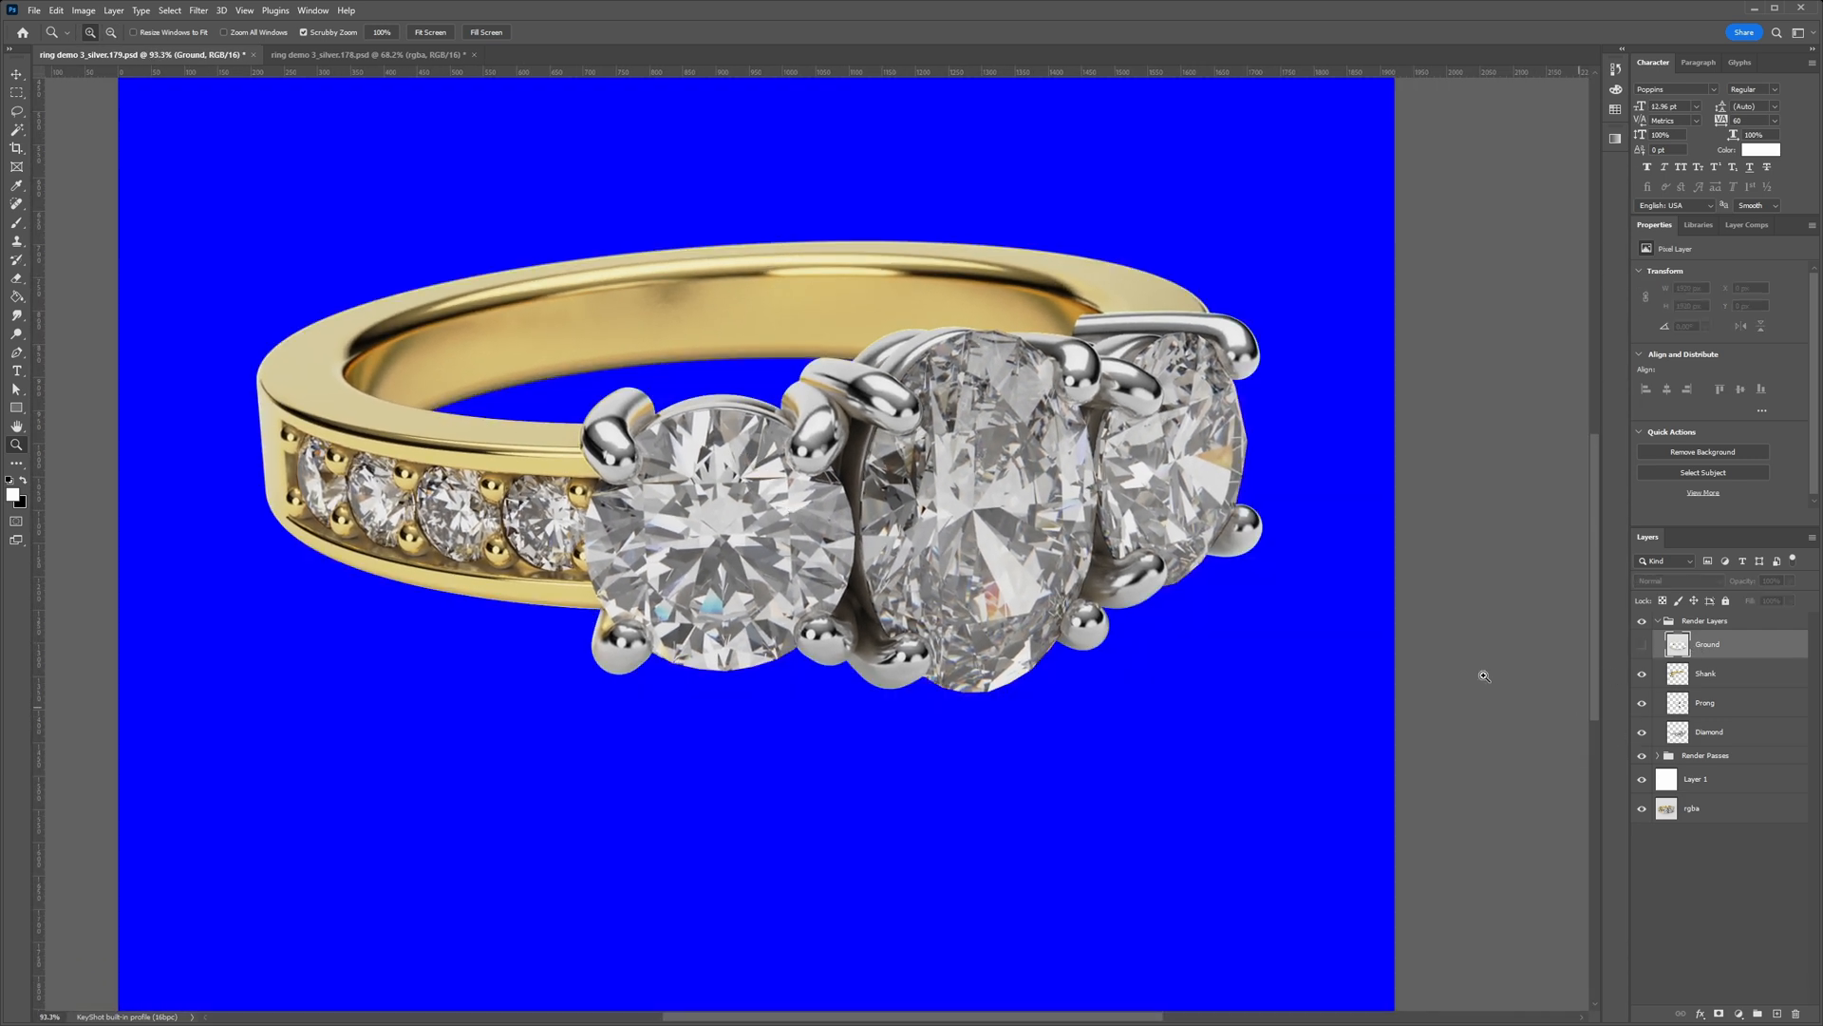
pyautogui.click(1657, 756)
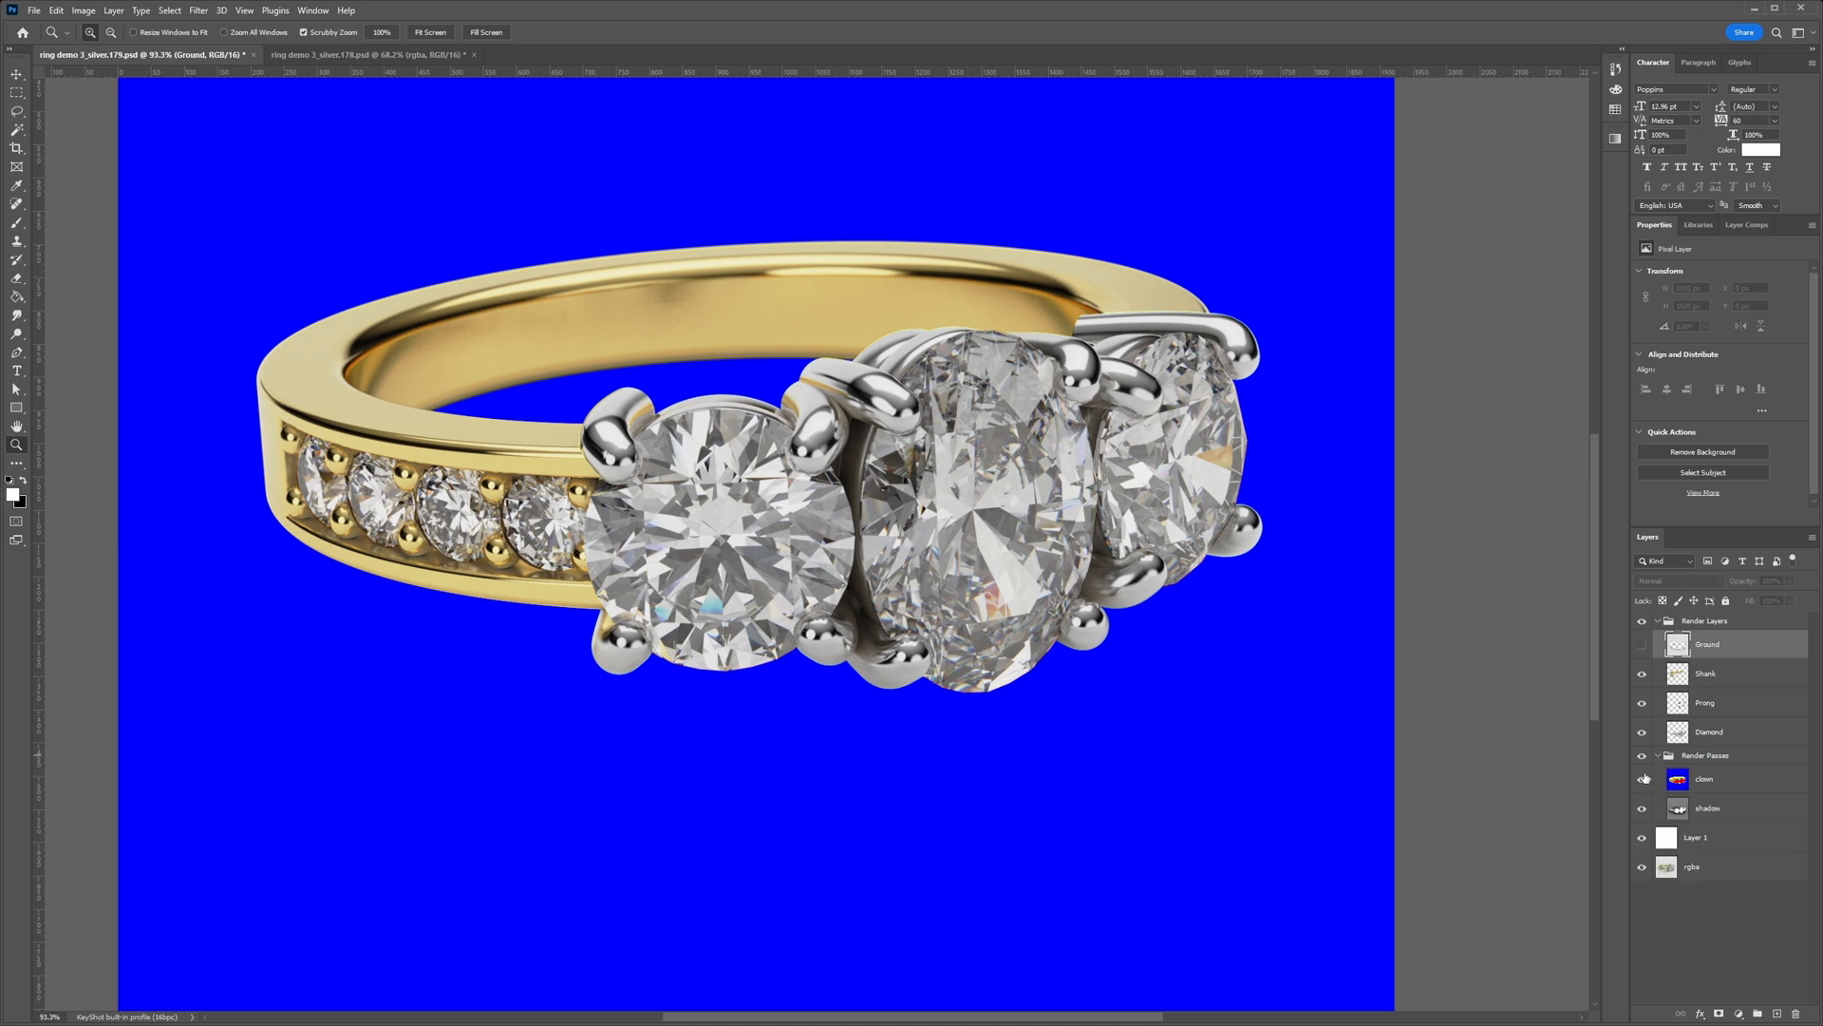
pyautogui.click(1642, 756)
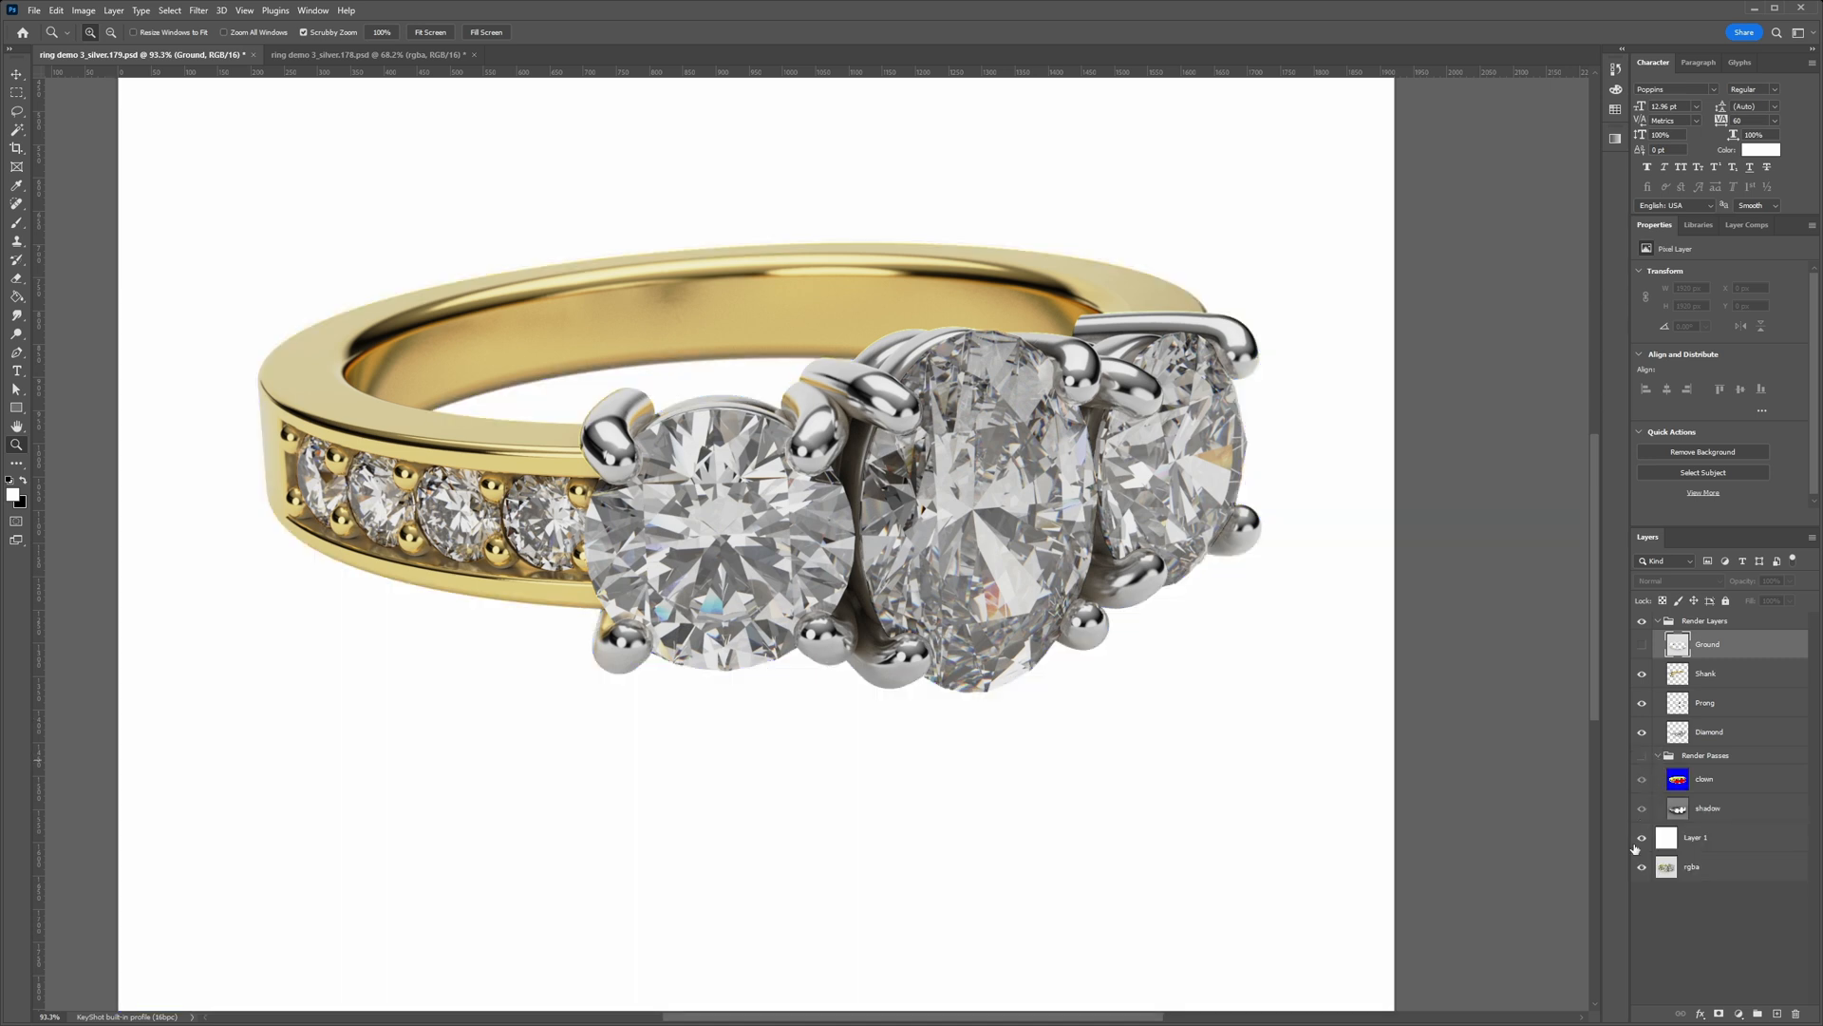
pyautogui.click(1706, 810)
pyautogui.click(1642, 779)
pyautogui.click(1642, 778)
pyautogui.click(1641, 778)
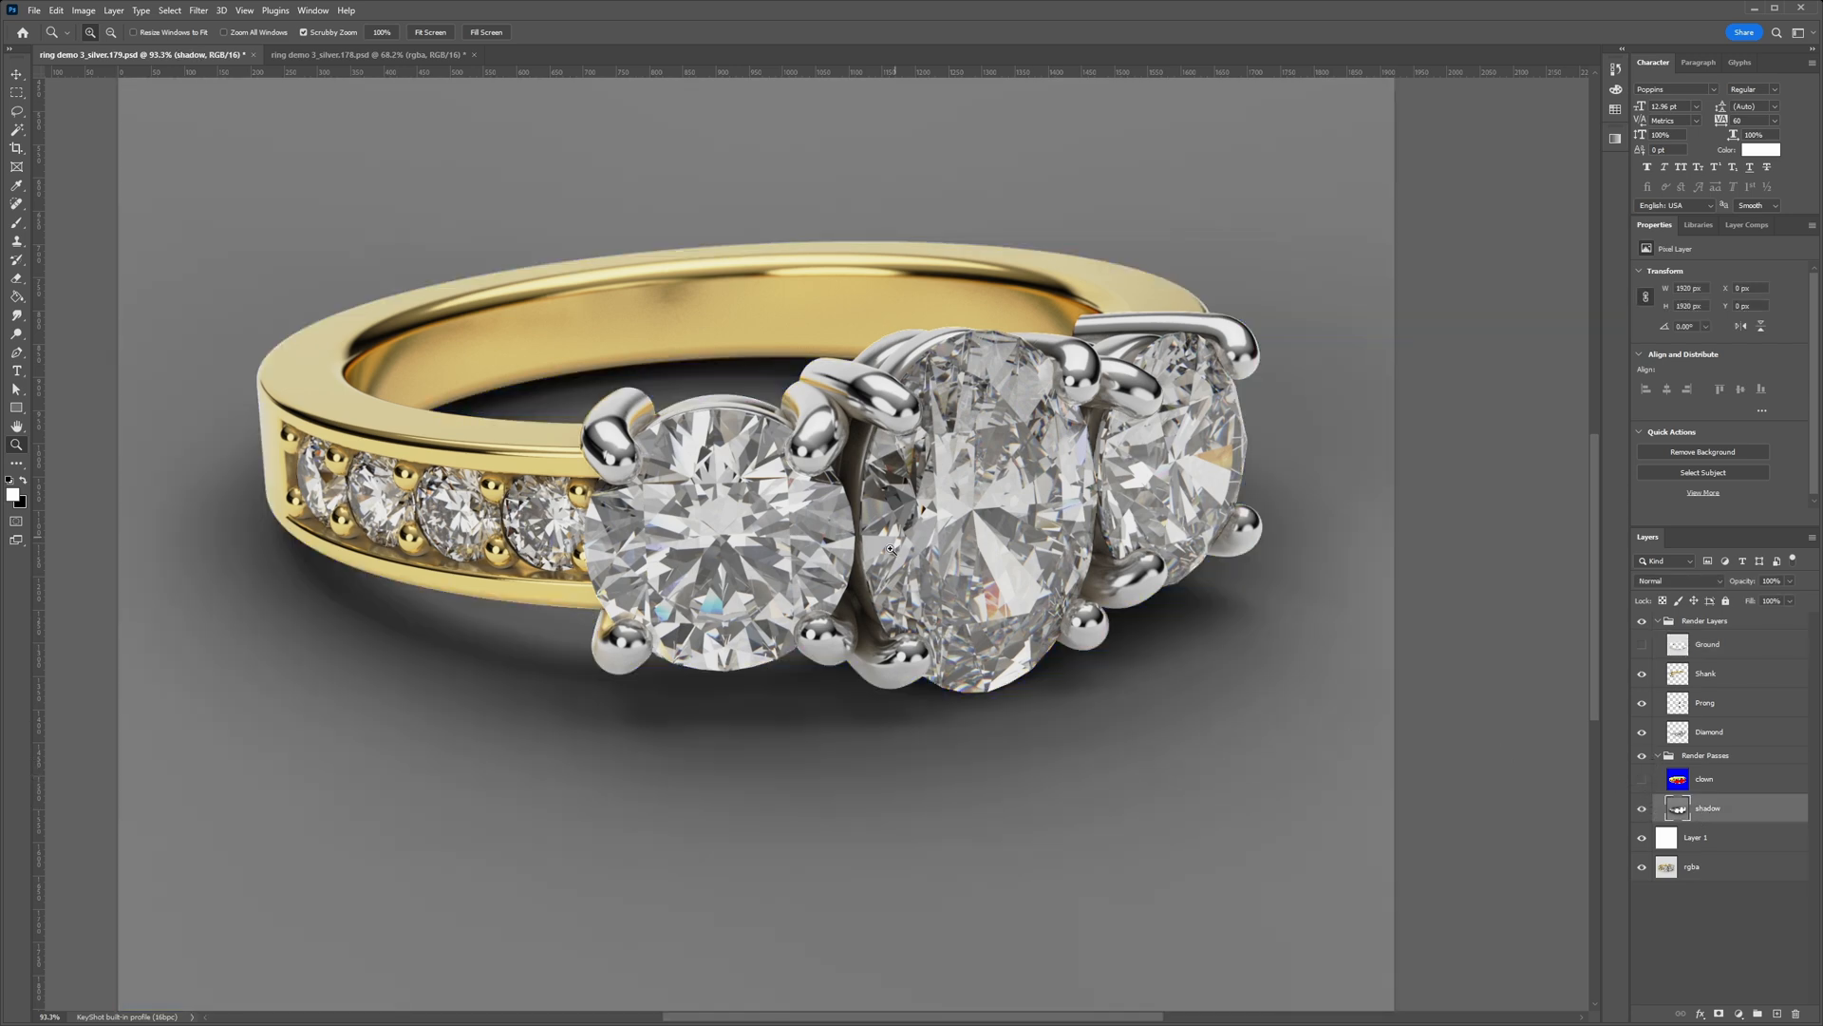
# Step: Use Levels on the shadow pass, sampling the grey background around the ring as the white point to turn the backdrop white
pyautogui.keyDown('alt'); pyautogui.scroll(-2, 1149, 701); pyautogui.keyUp('alt')
pyautogui.moveTo(1149, 701); pyautogui.dragTo(1055, 673)
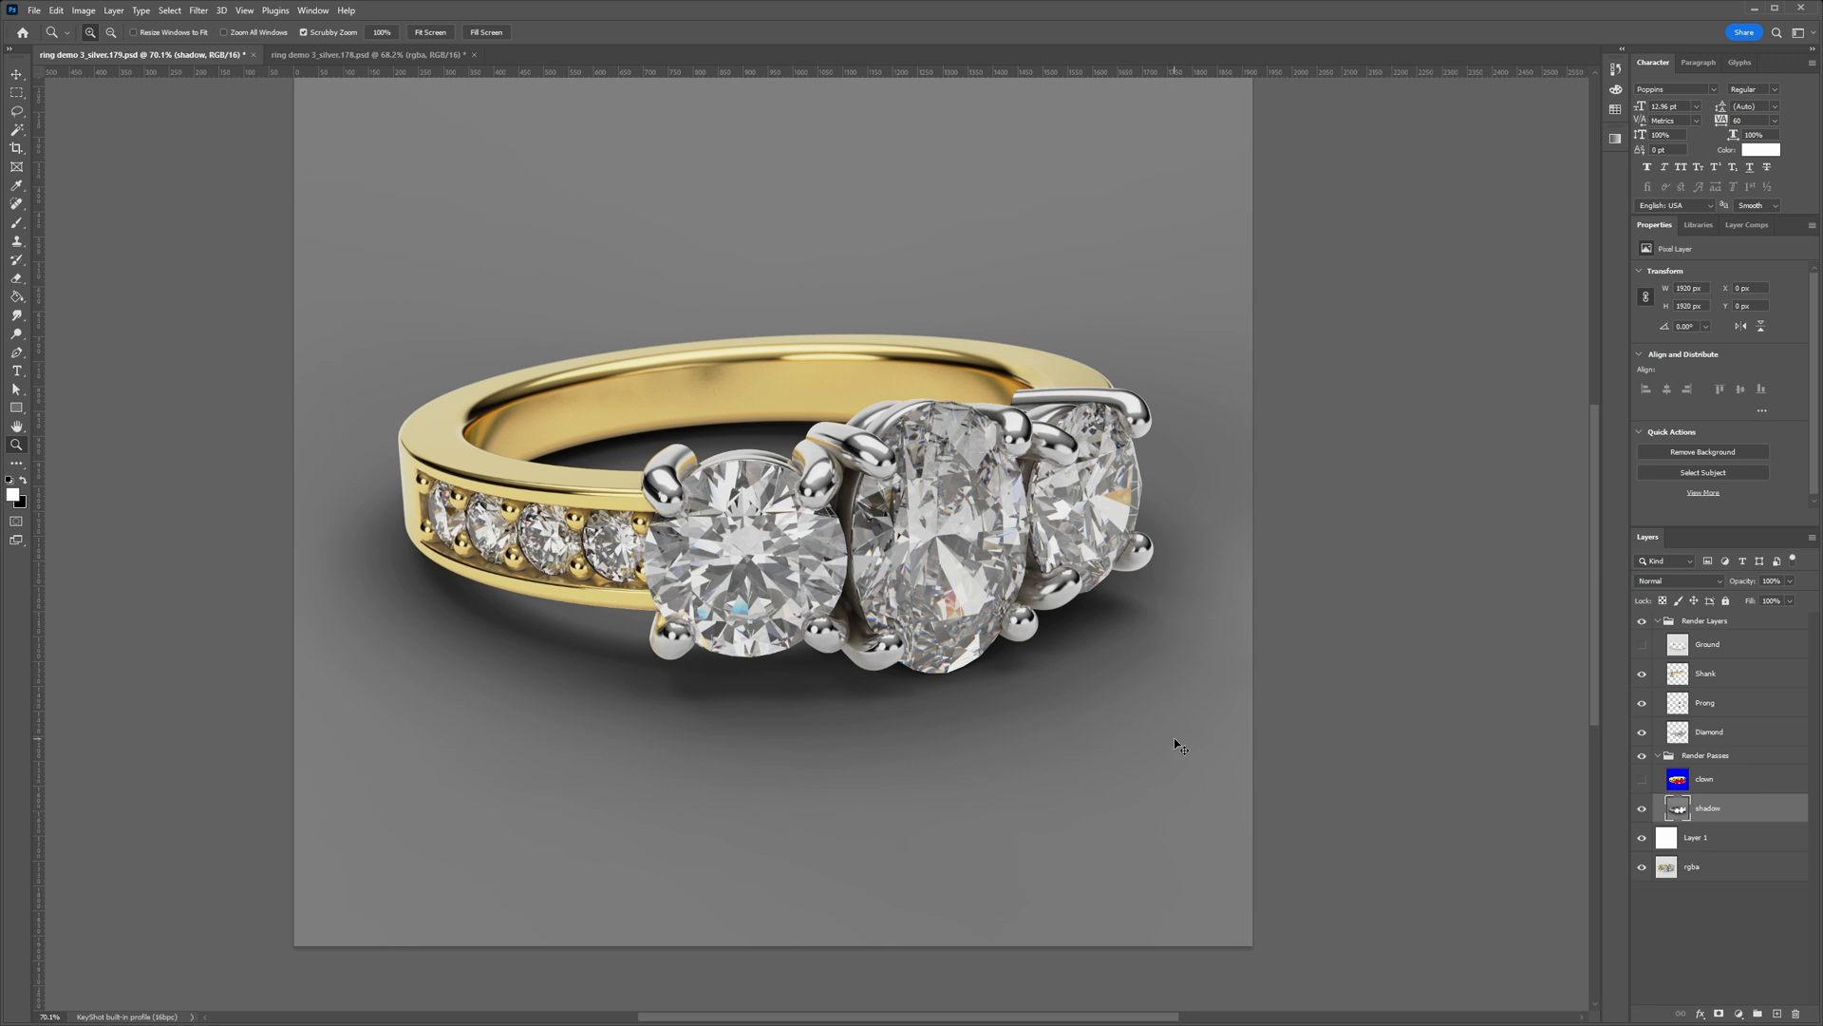
pyautogui.hotkey('ctrl', 'l')
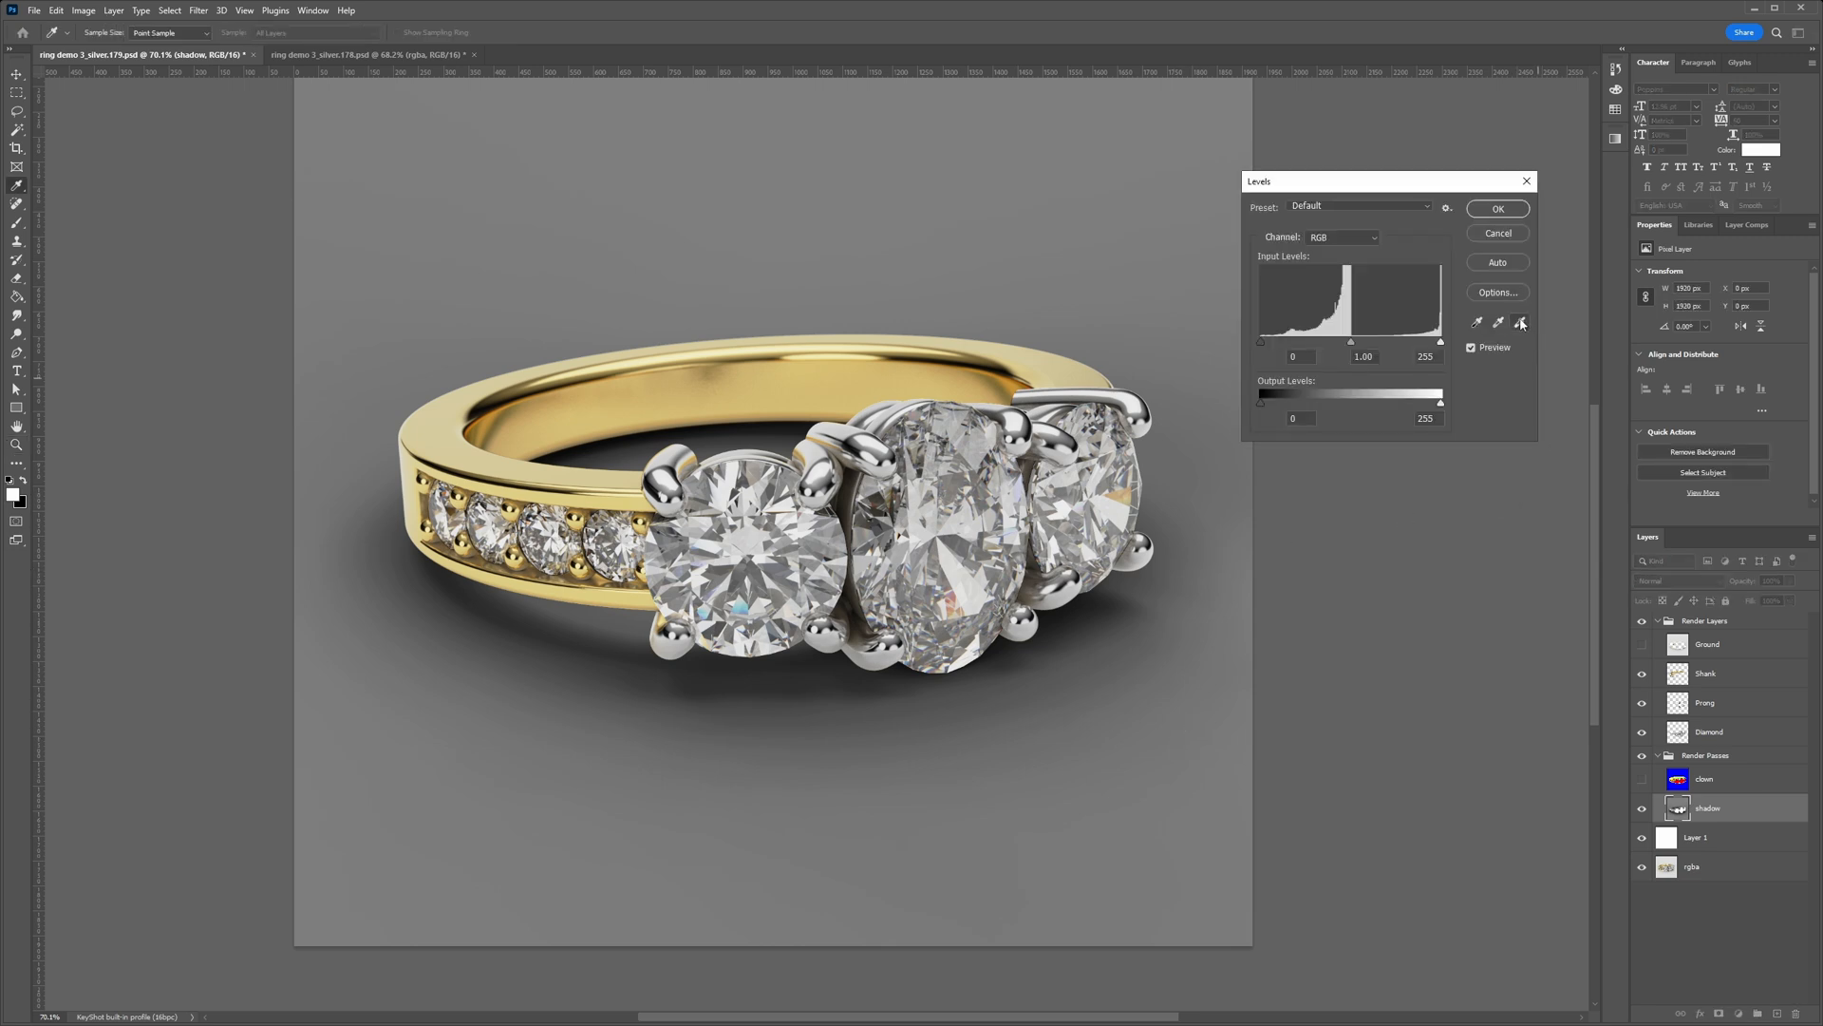
pyautogui.click(1519, 324)
pyautogui.click(1184, 696)
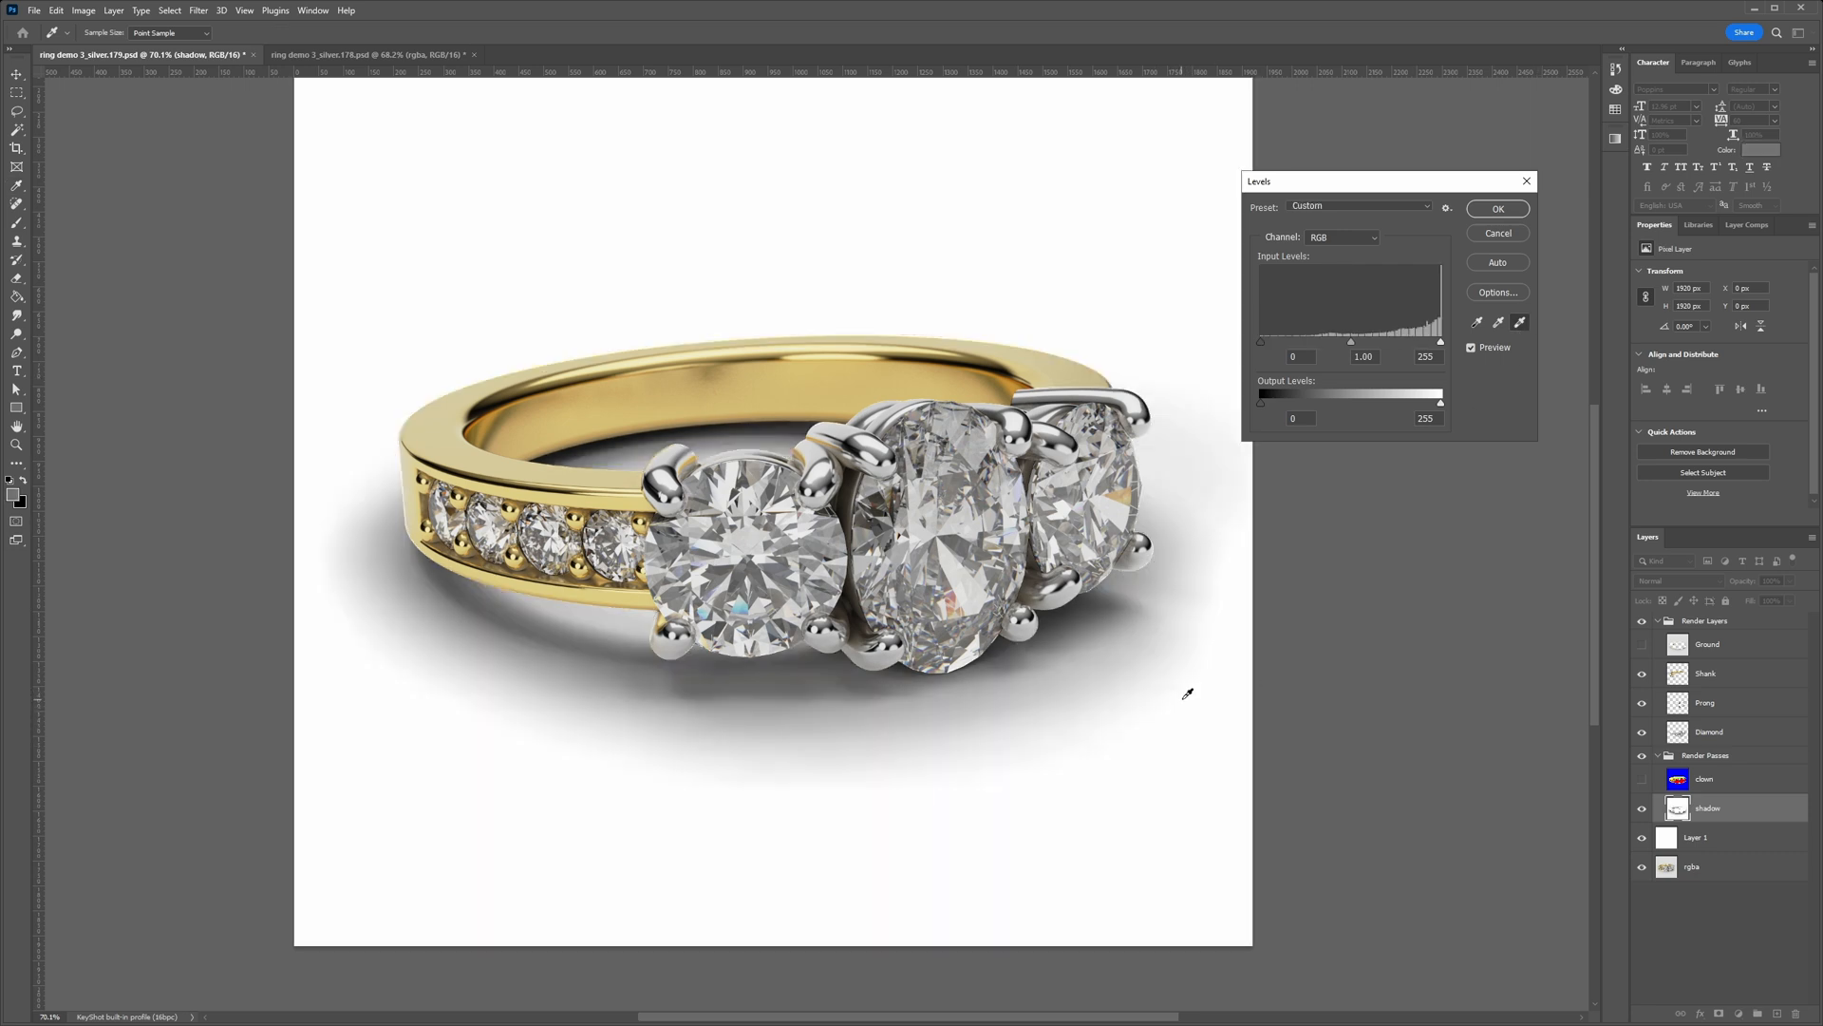
pyautogui.click(1177, 657)
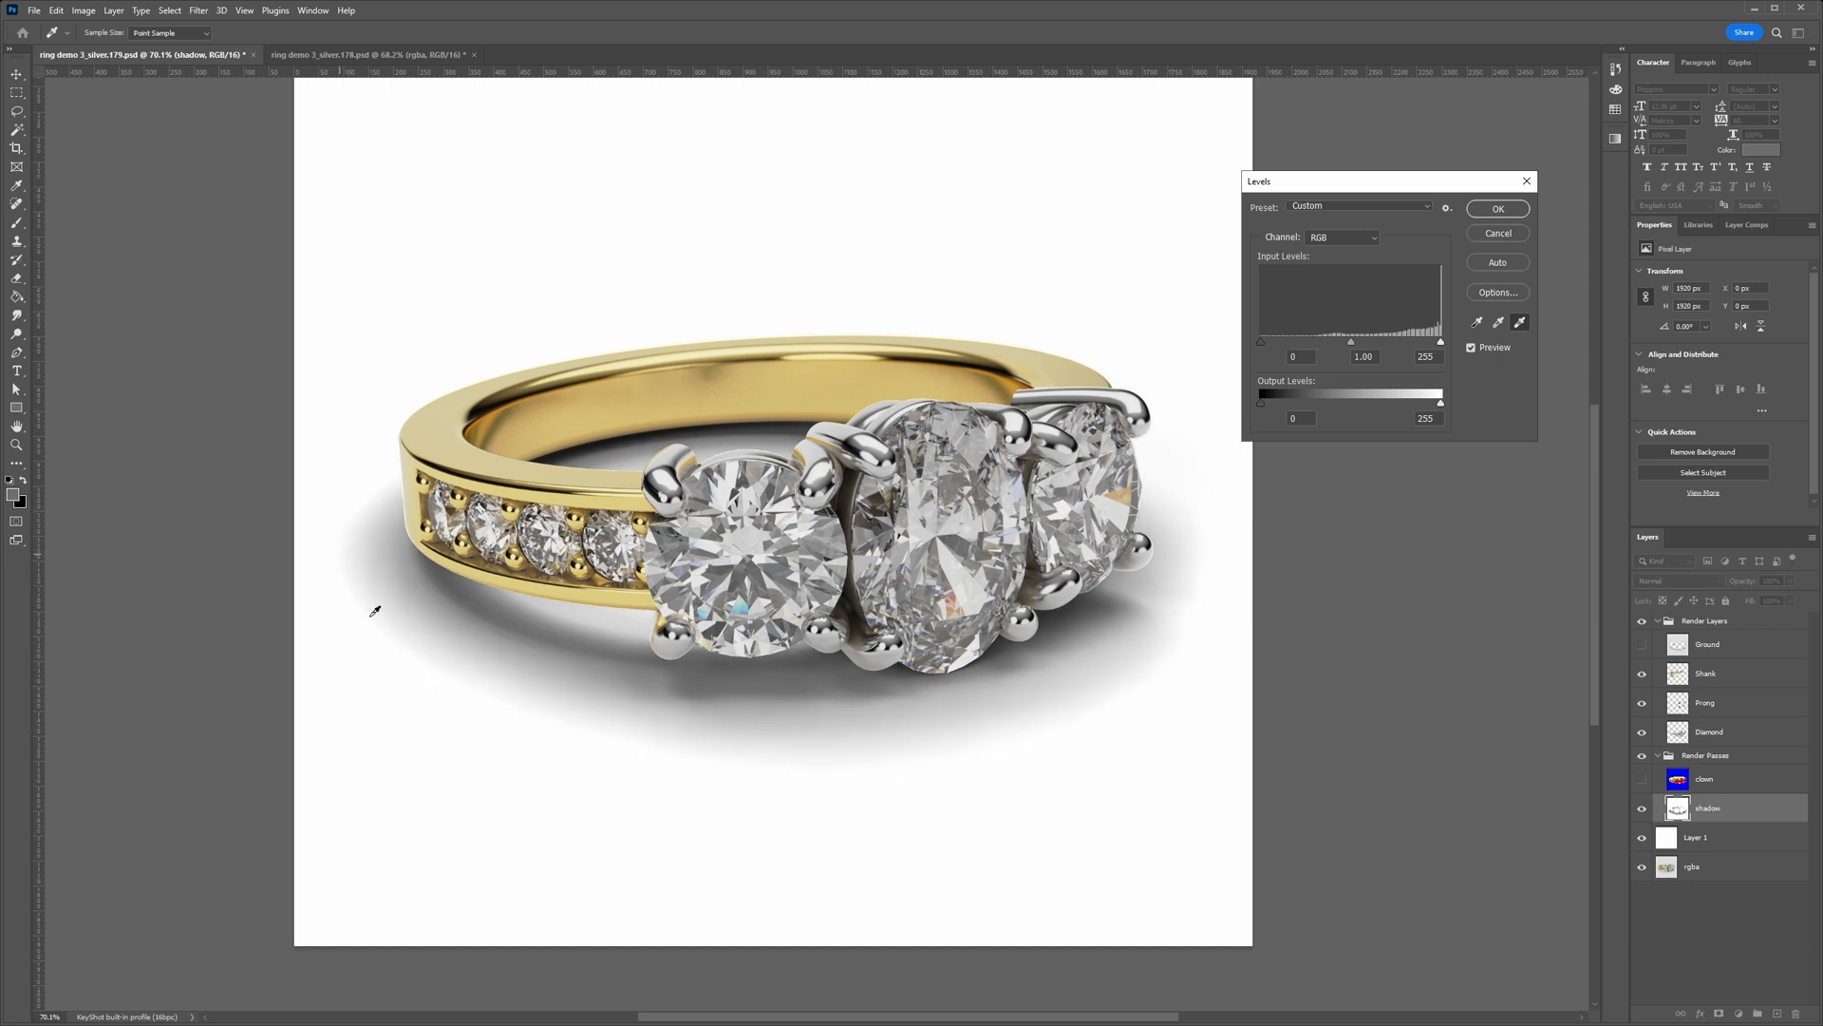
pyautogui.click(500, 725)
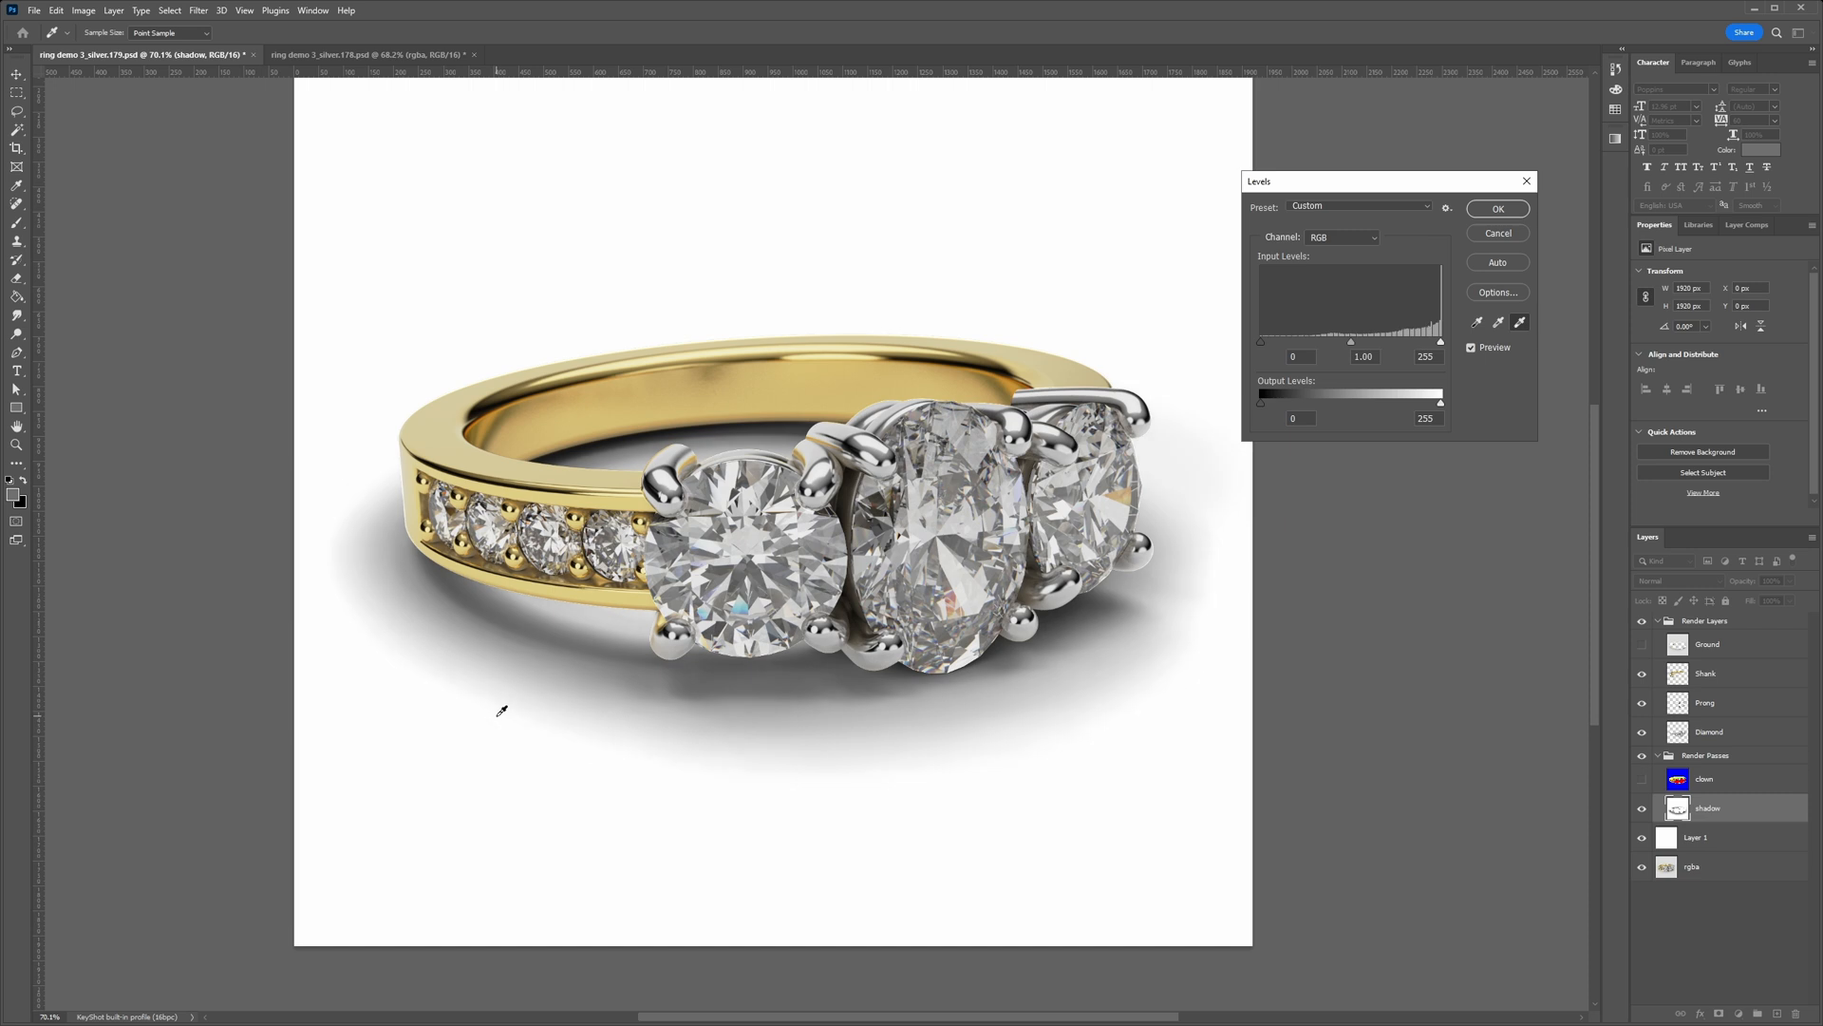
pyautogui.click(1498, 210)
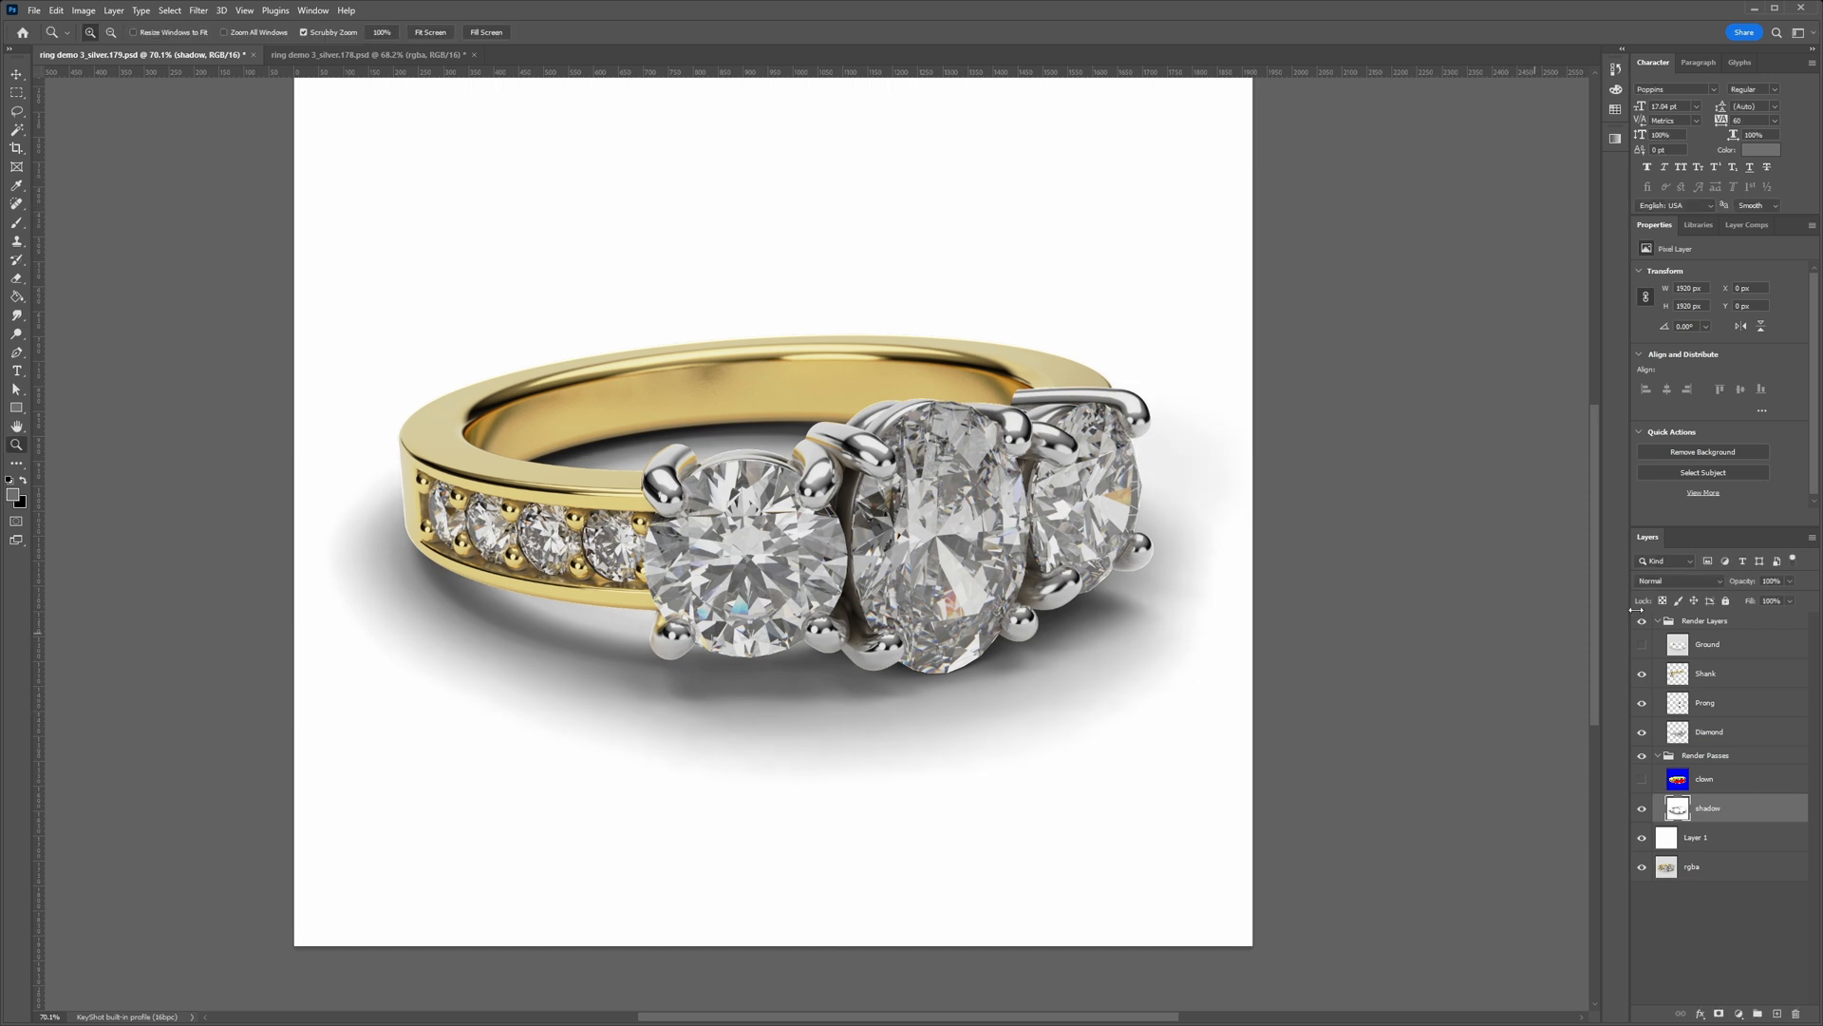
# Step: Lower the shadow pass's opacity to 40% to soften the ring's shadow
pyautogui.click(1771, 581)
pyautogui.hotkey('shift', 'Down')
pyautogui.hotkey('shift', 'Down')
pyautogui.hotkey('shift', 'Down')
pyautogui.hotkey('shift', 'Down')
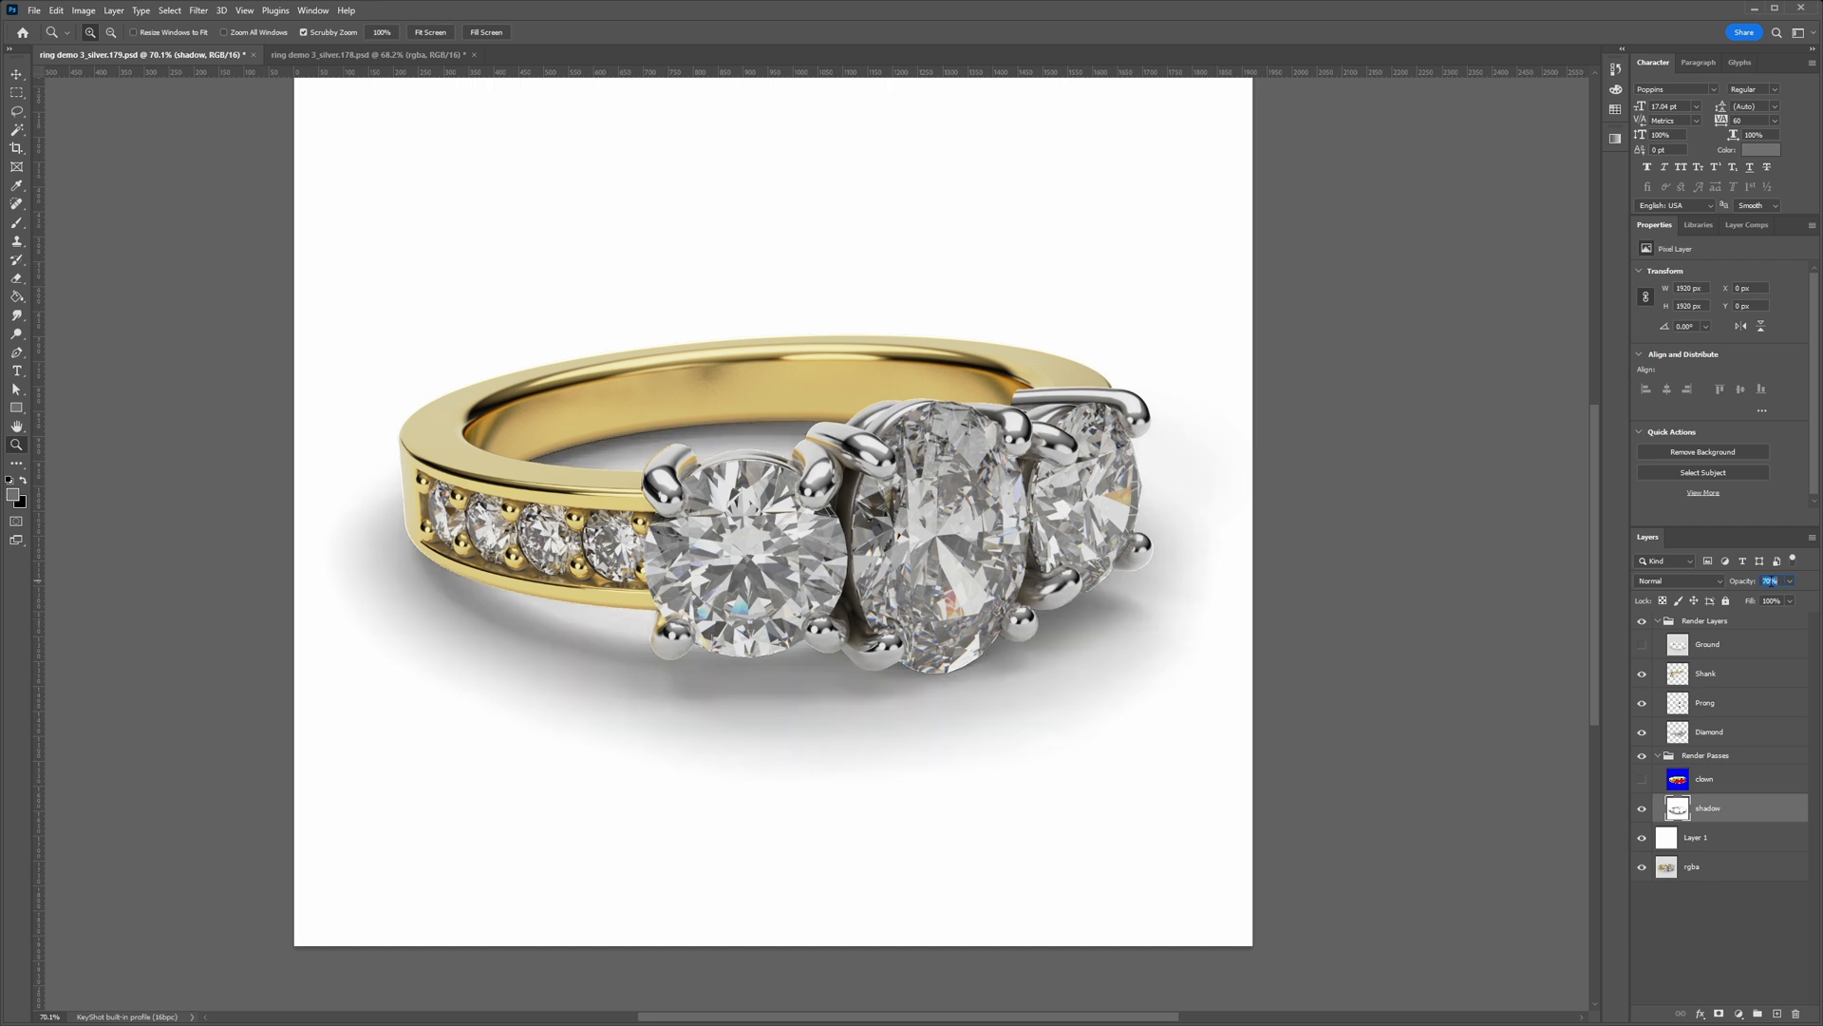
pyautogui.hotkey('shift', 'Down')
pyautogui.hotkey('shift', 'Down')
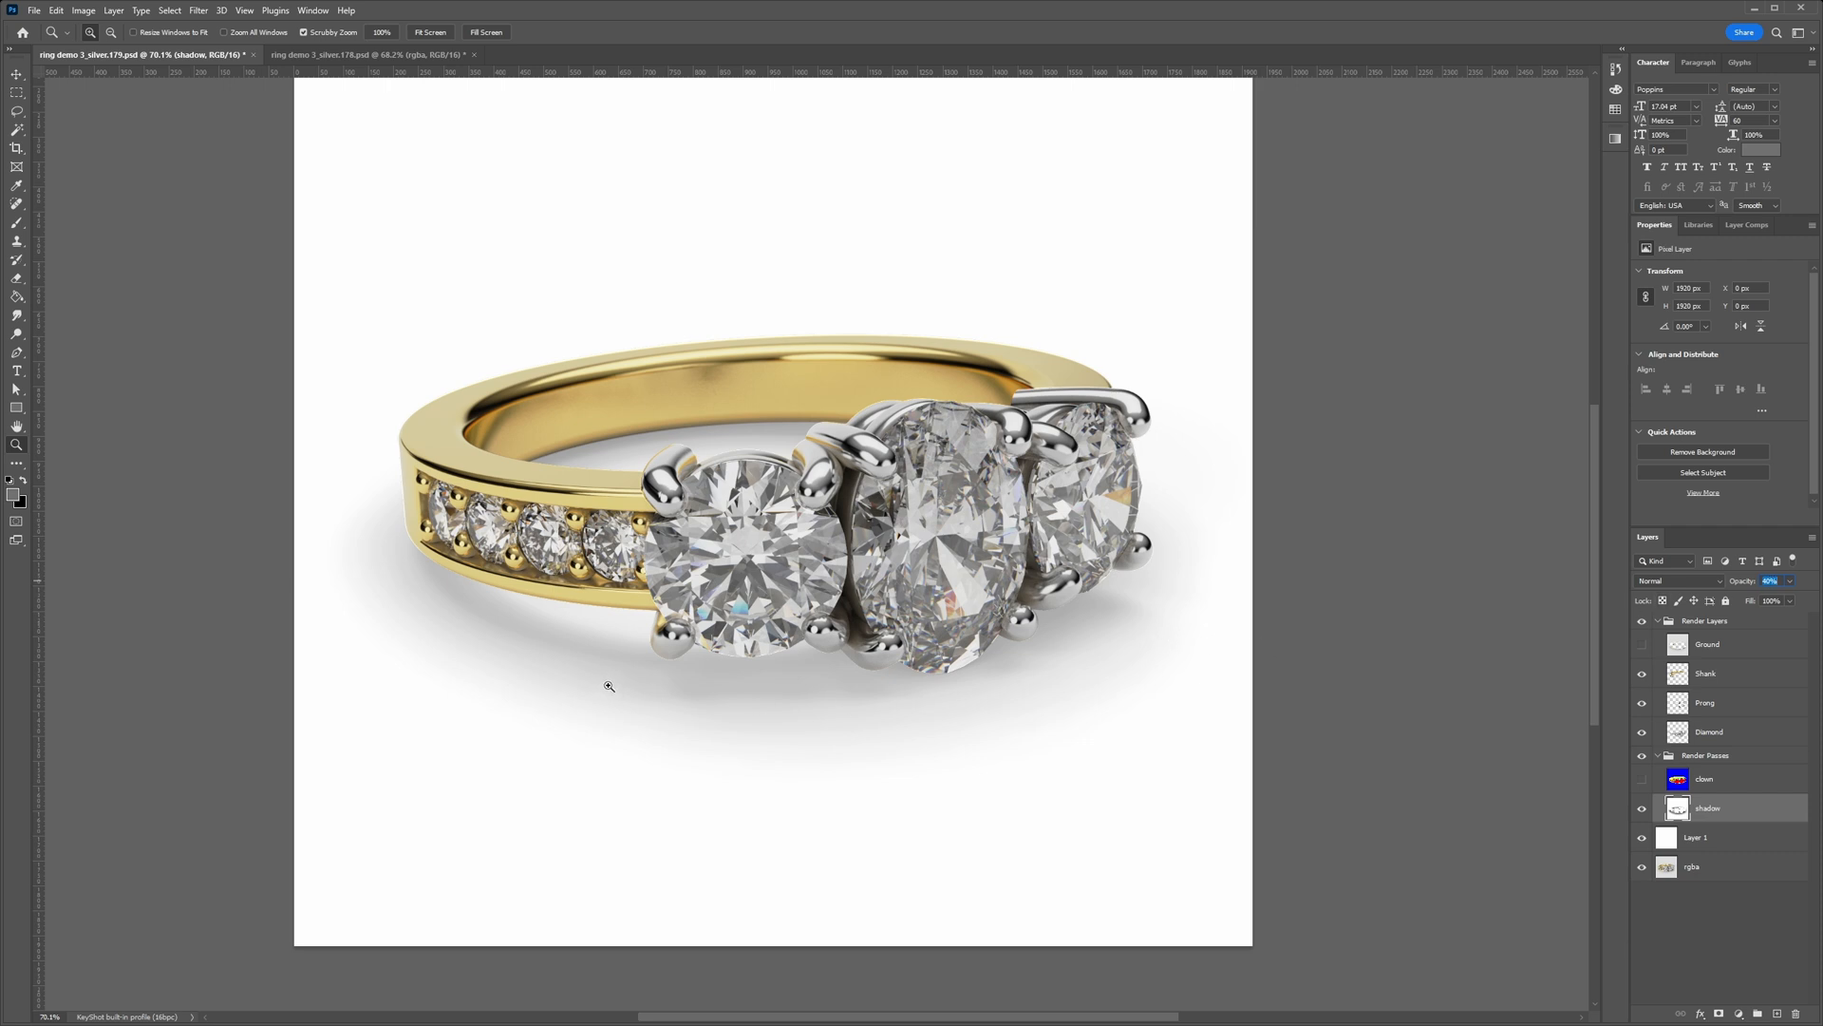
pyautogui.click(1746, 661)
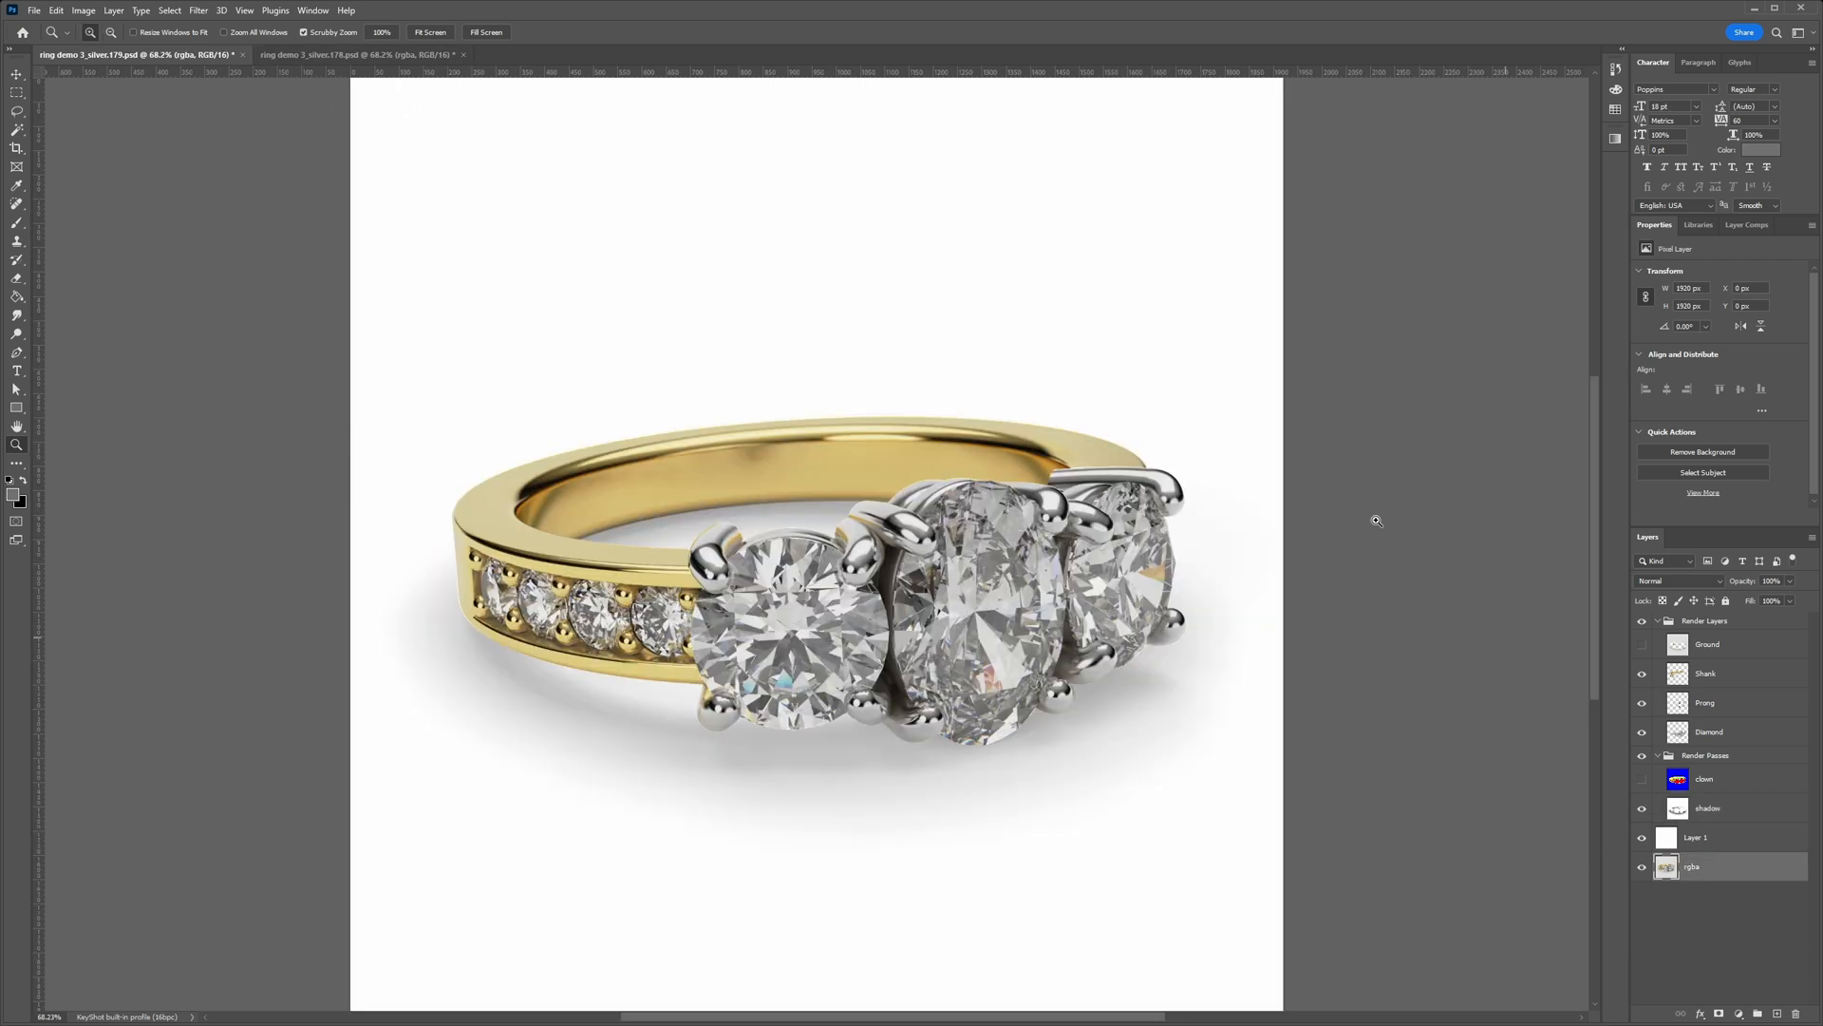
# Step: Copy the full canvas of the Diamond render layer from the silver ring document, ring demo 3_silver.178.psd
pyautogui.click(425, 55)
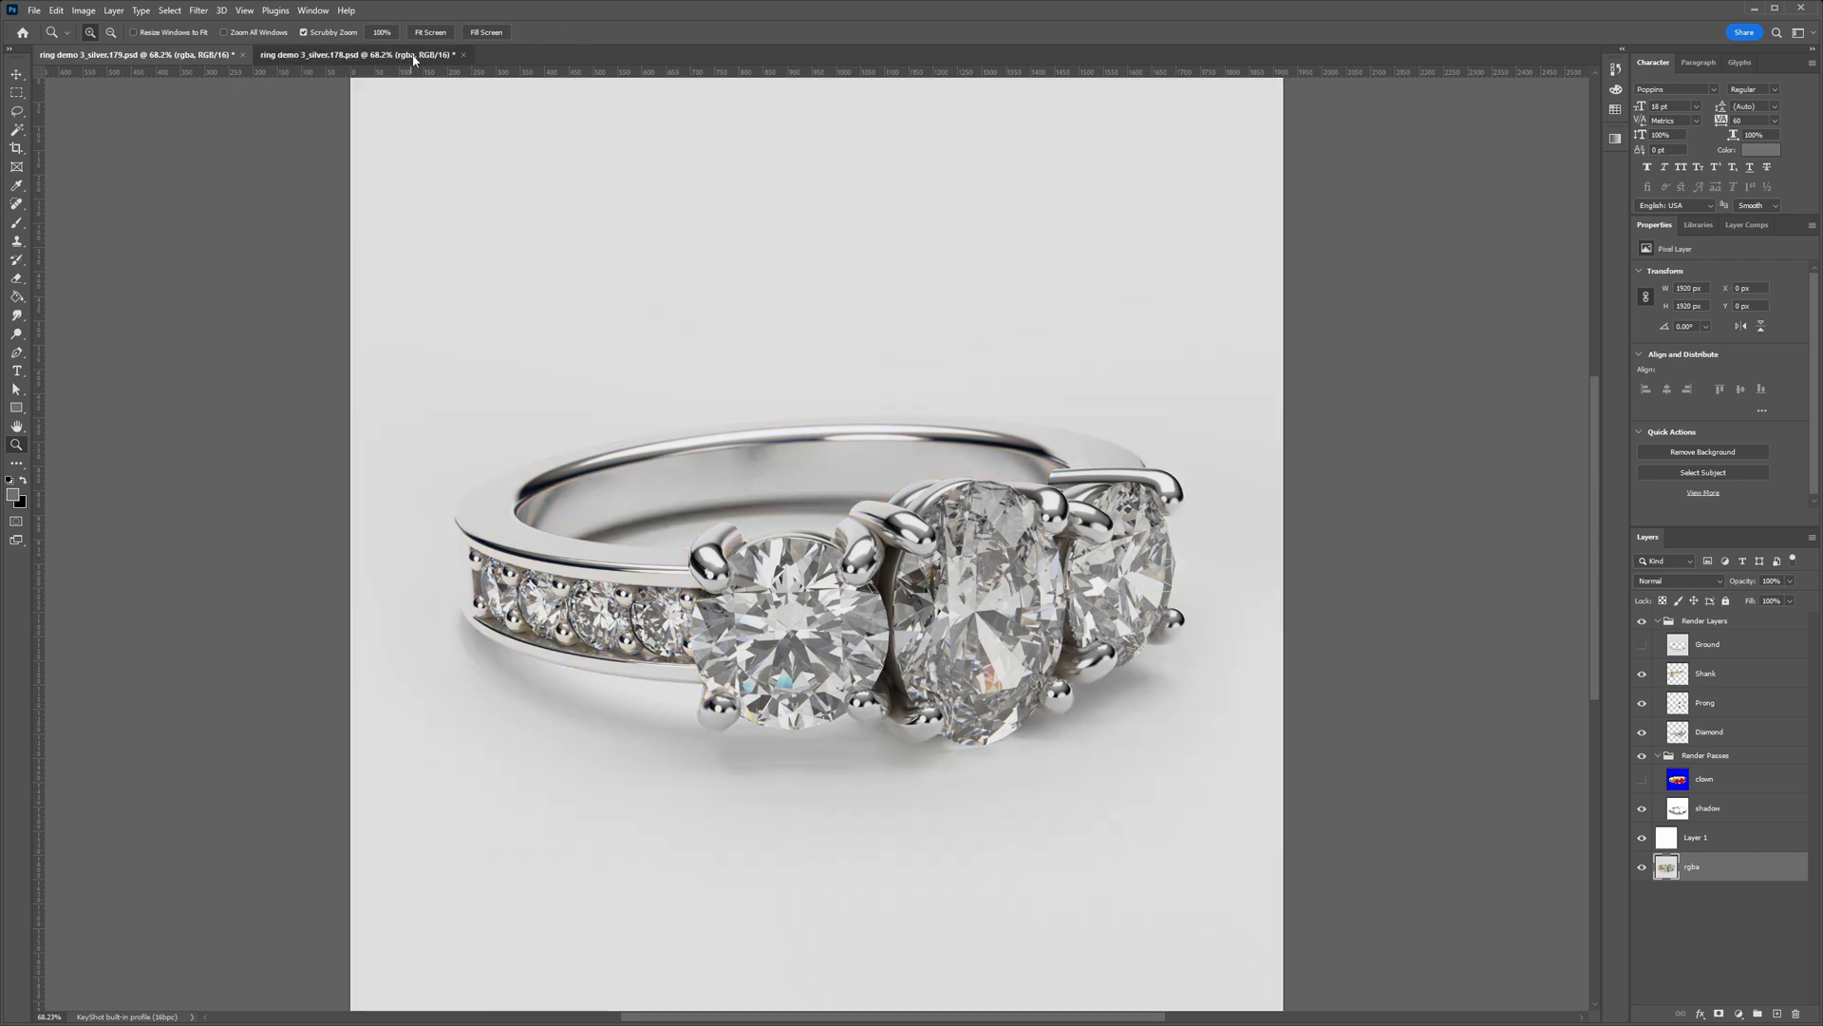
pyautogui.click(1658, 621)
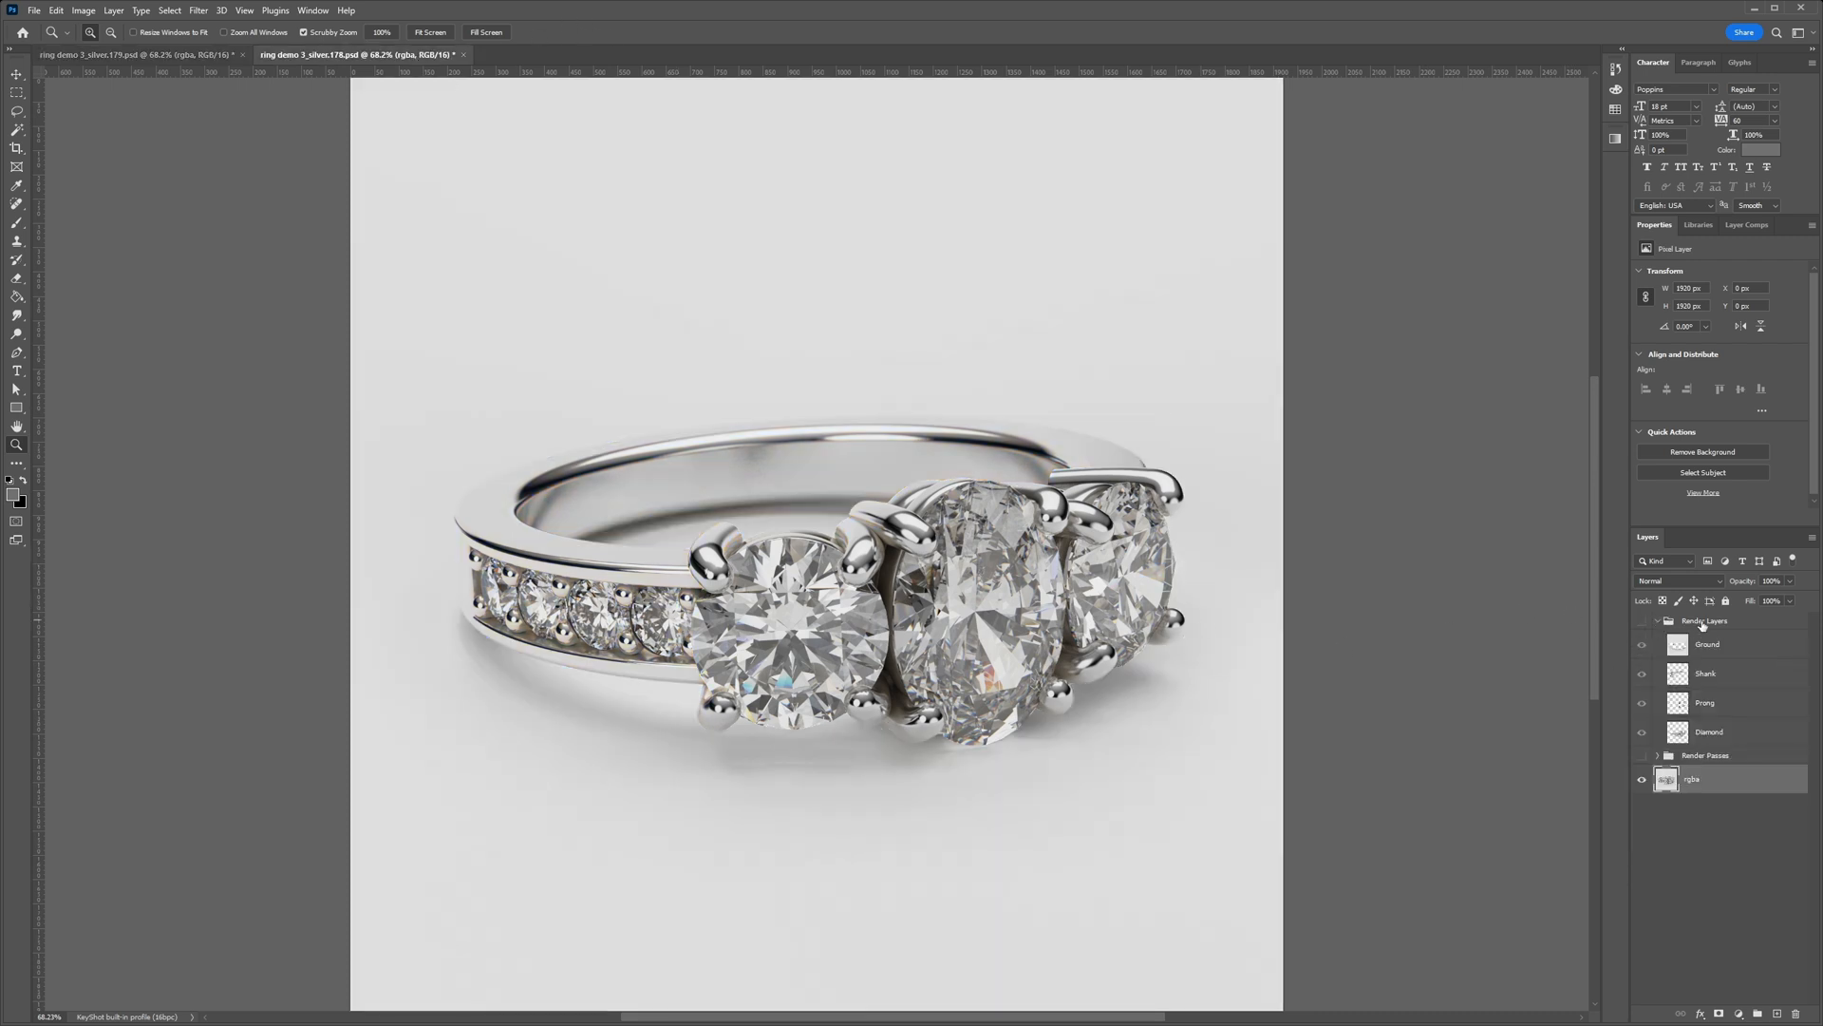
pyautogui.click(1709, 731)
pyautogui.hotkey('ctrl', 'a')
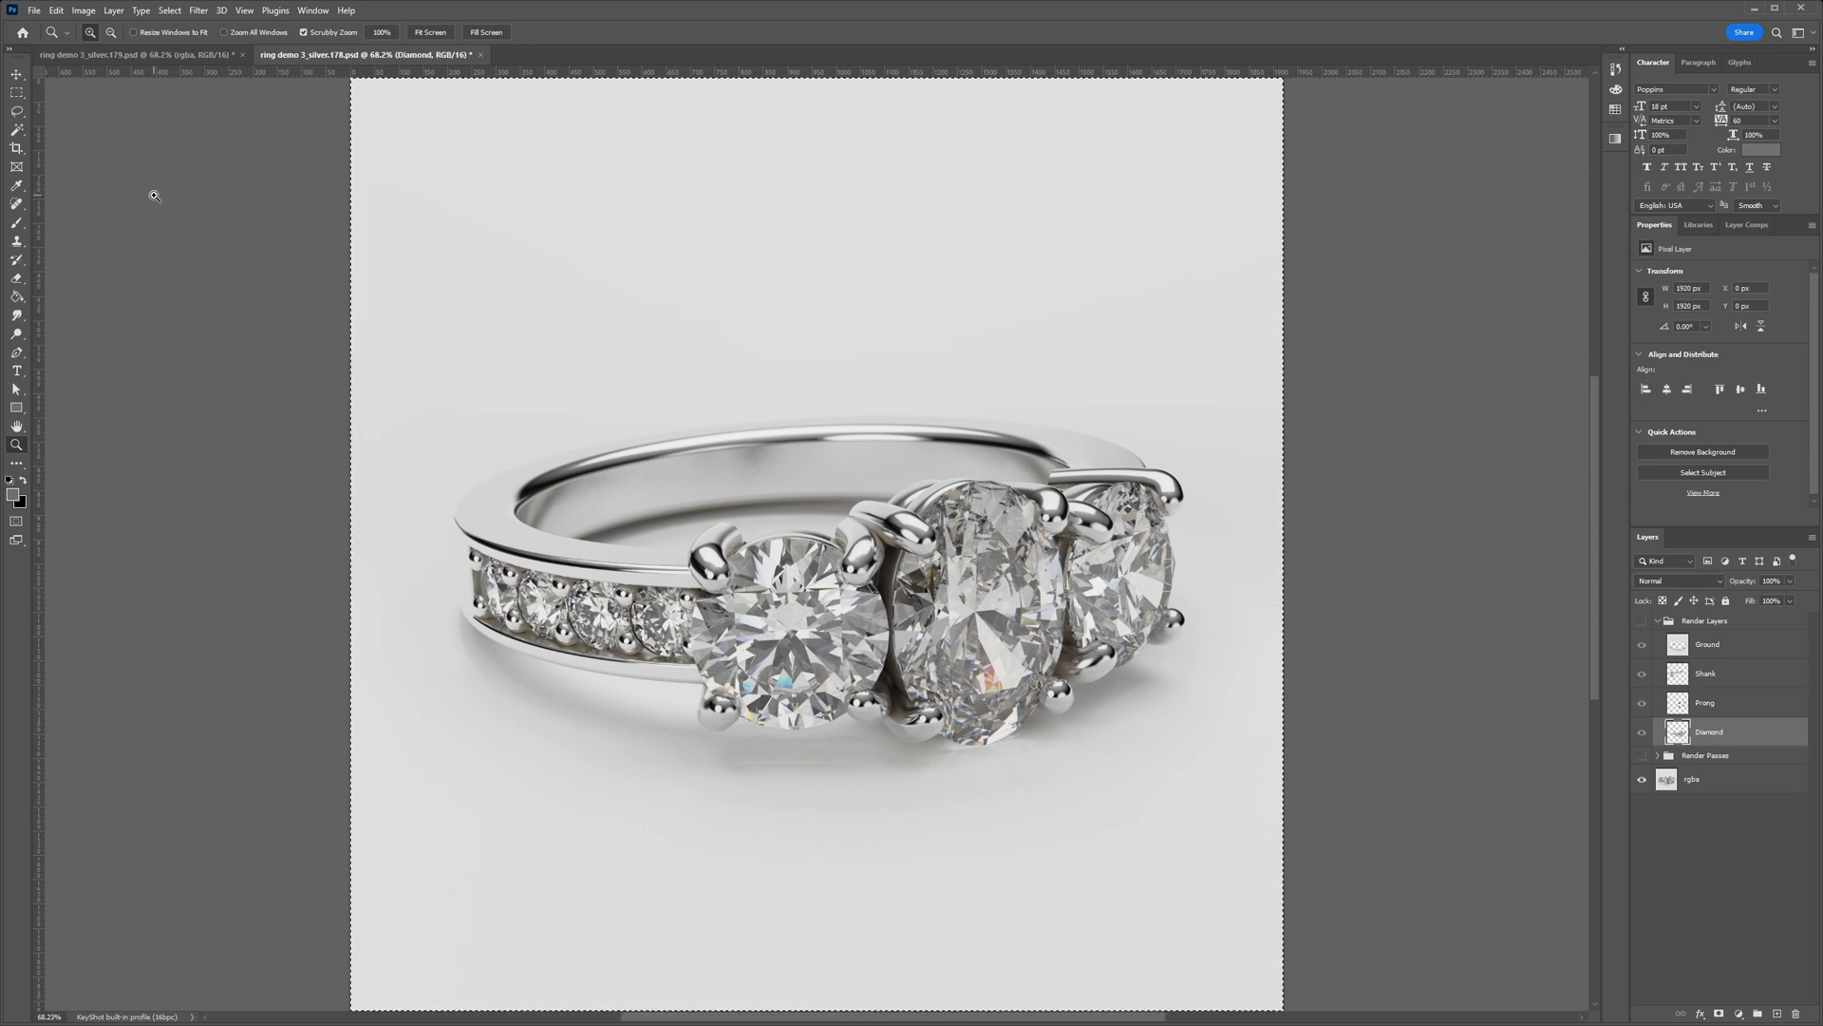
# Step: Paste the copied silver-ring diamonds in place above the Ground layer in the gold ring document
pyautogui.click(136, 55)
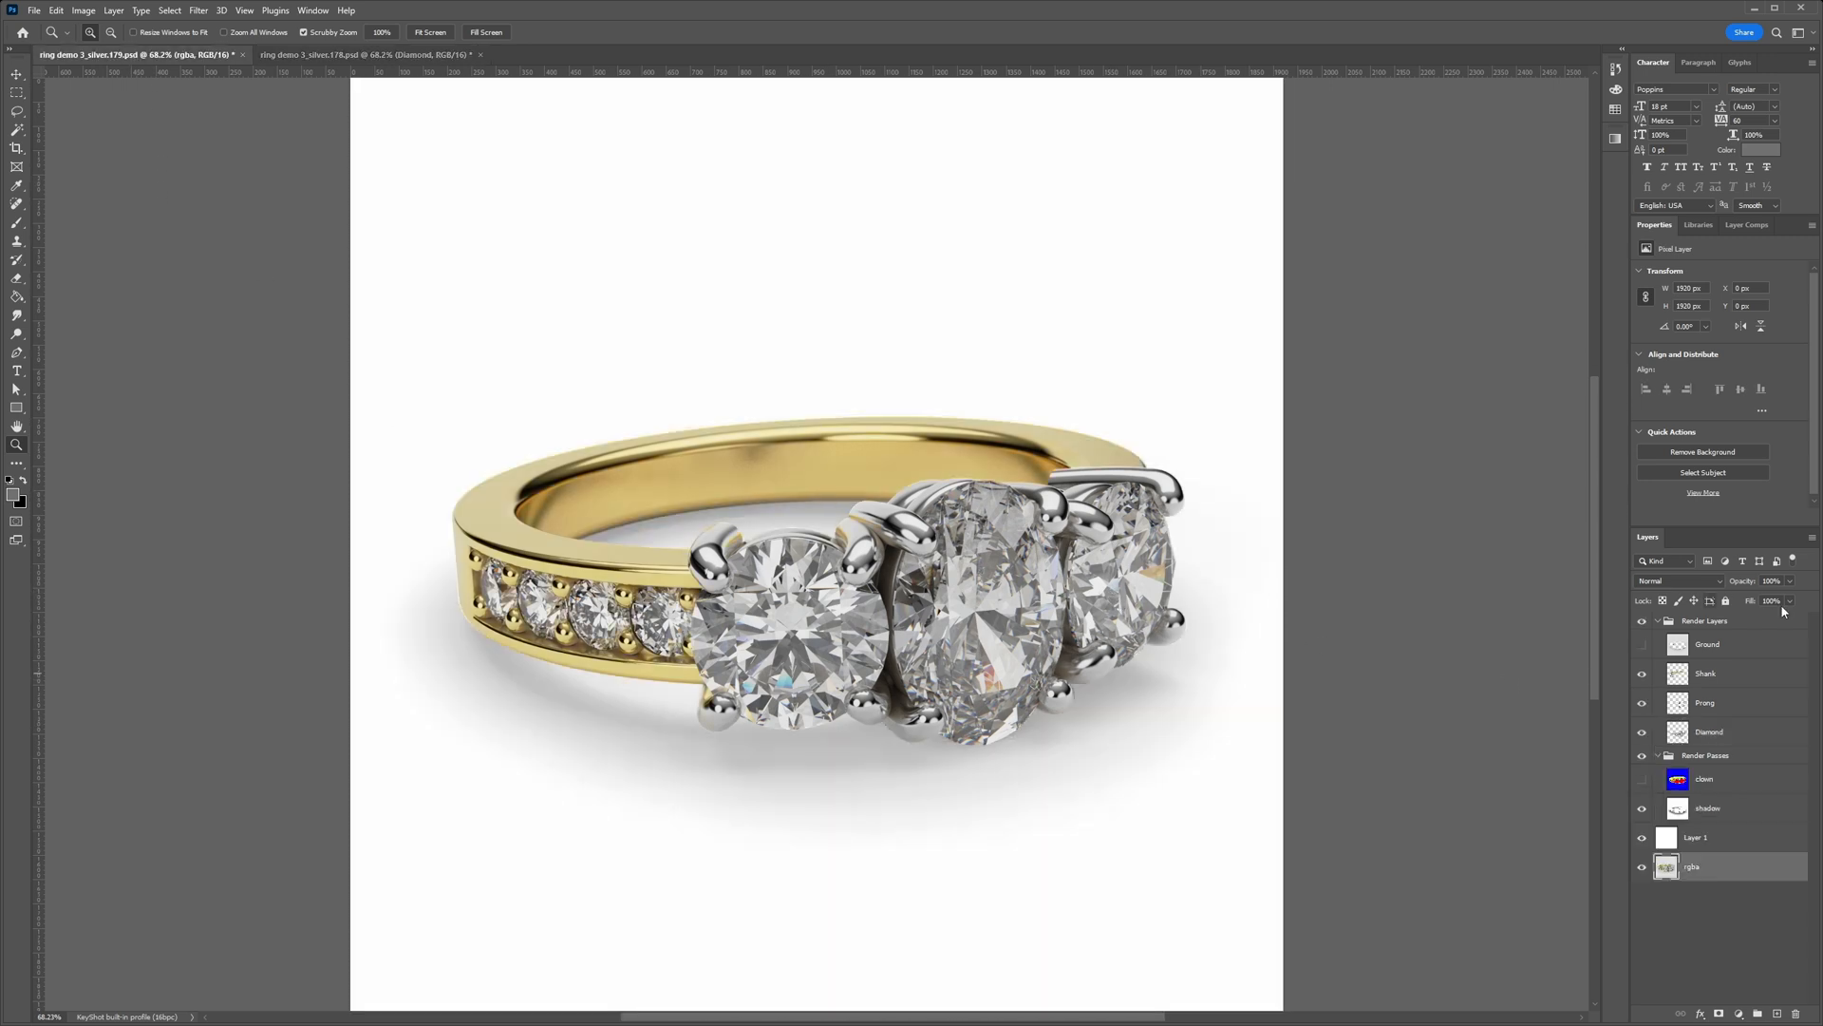
pyautogui.click(1735, 646)
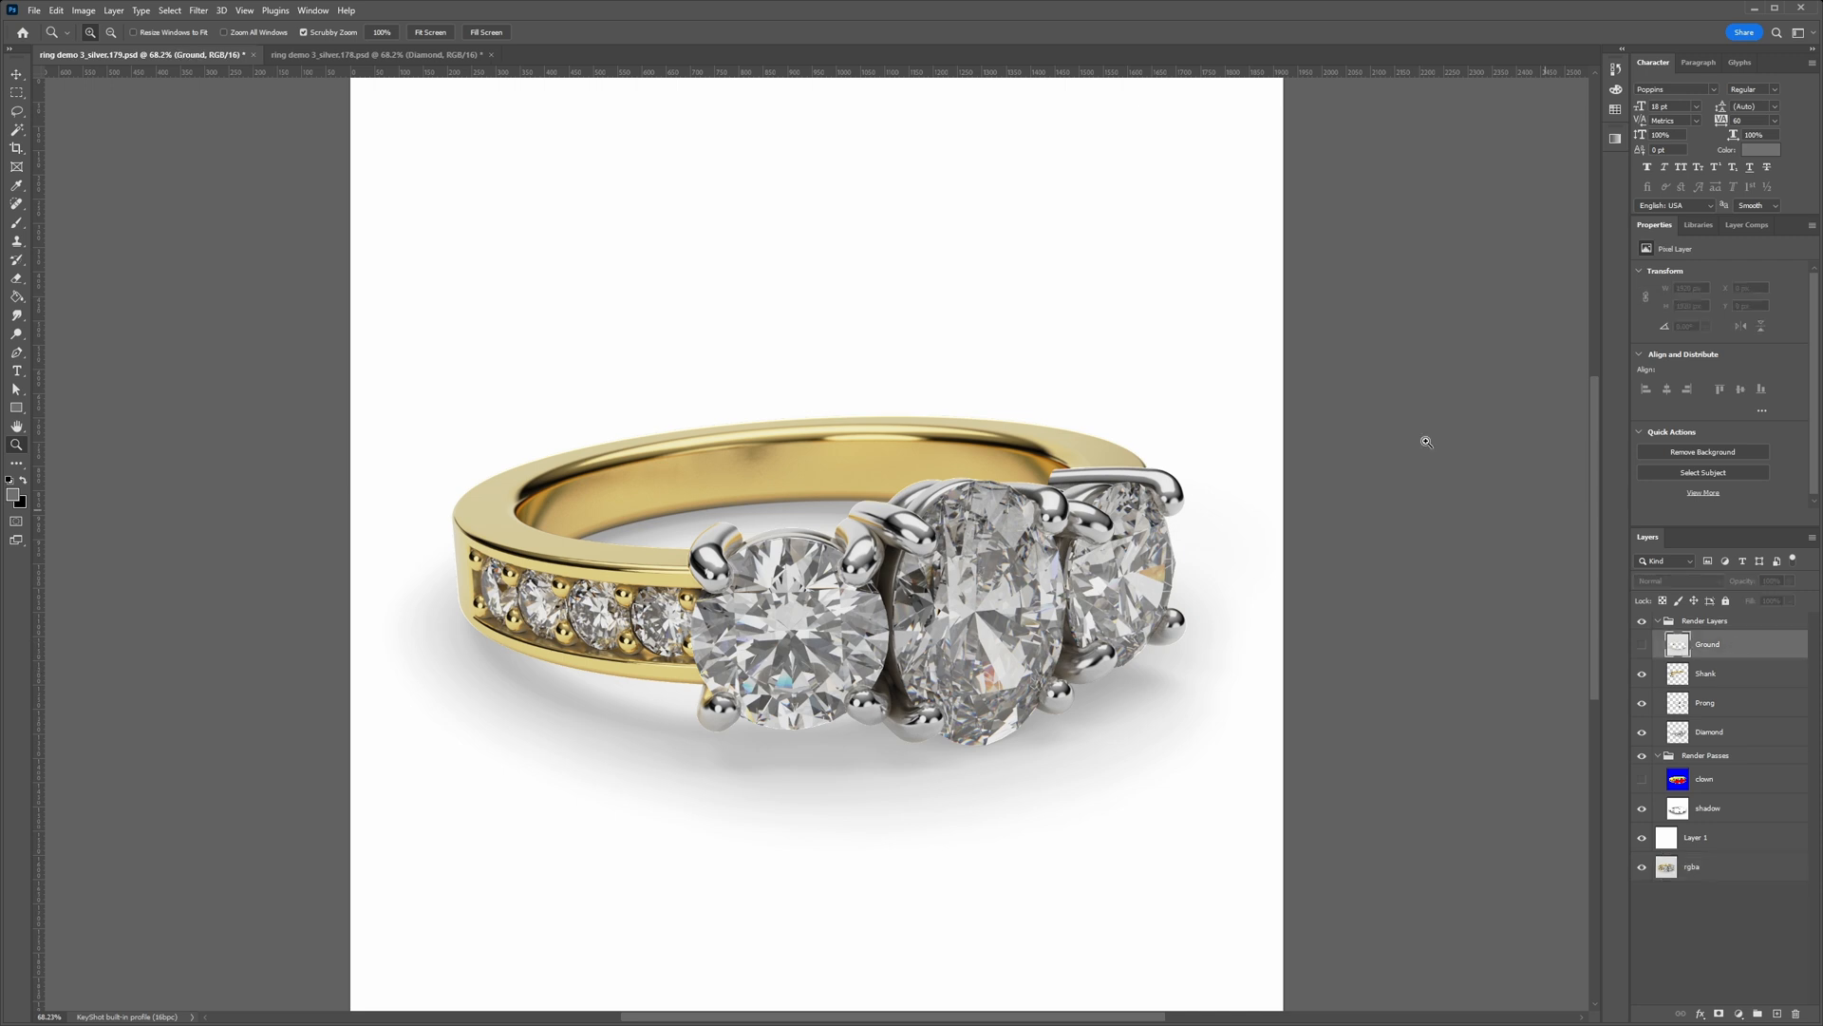
pyautogui.click(85, 10)
pyautogui.moveTo(55, 10)
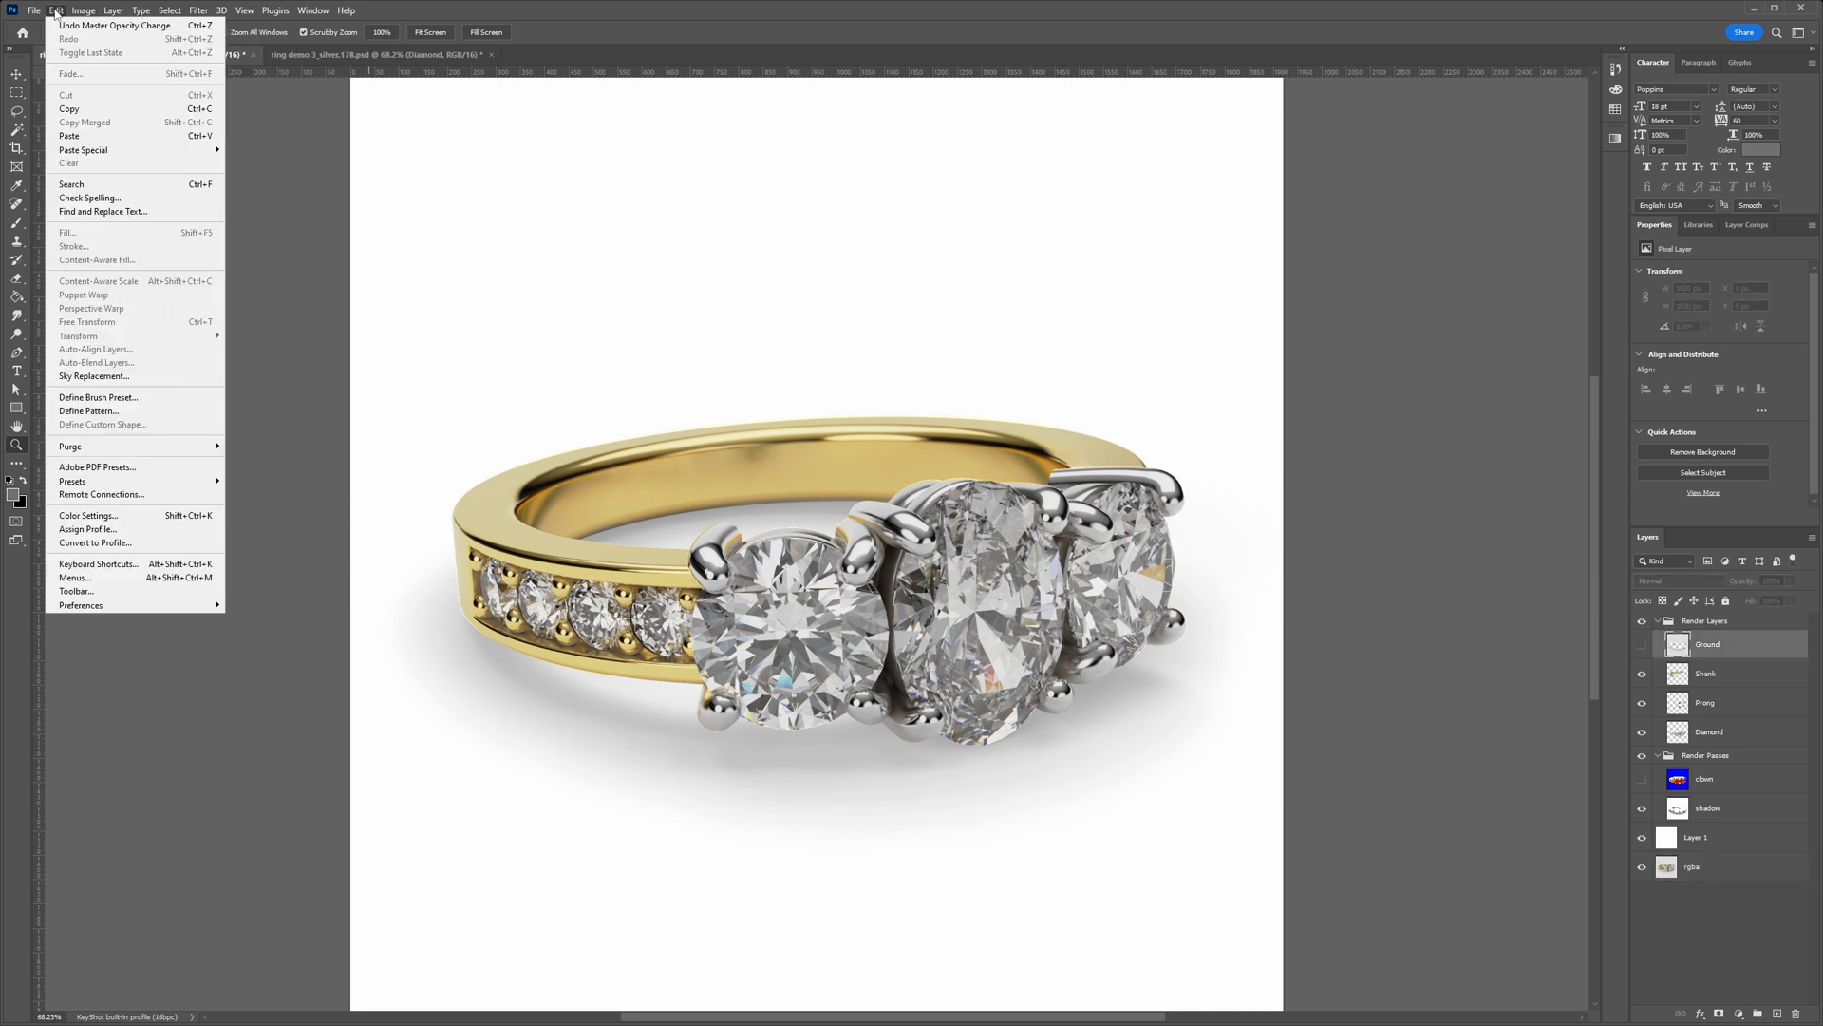
pyautogui.moveTo(96, 151)
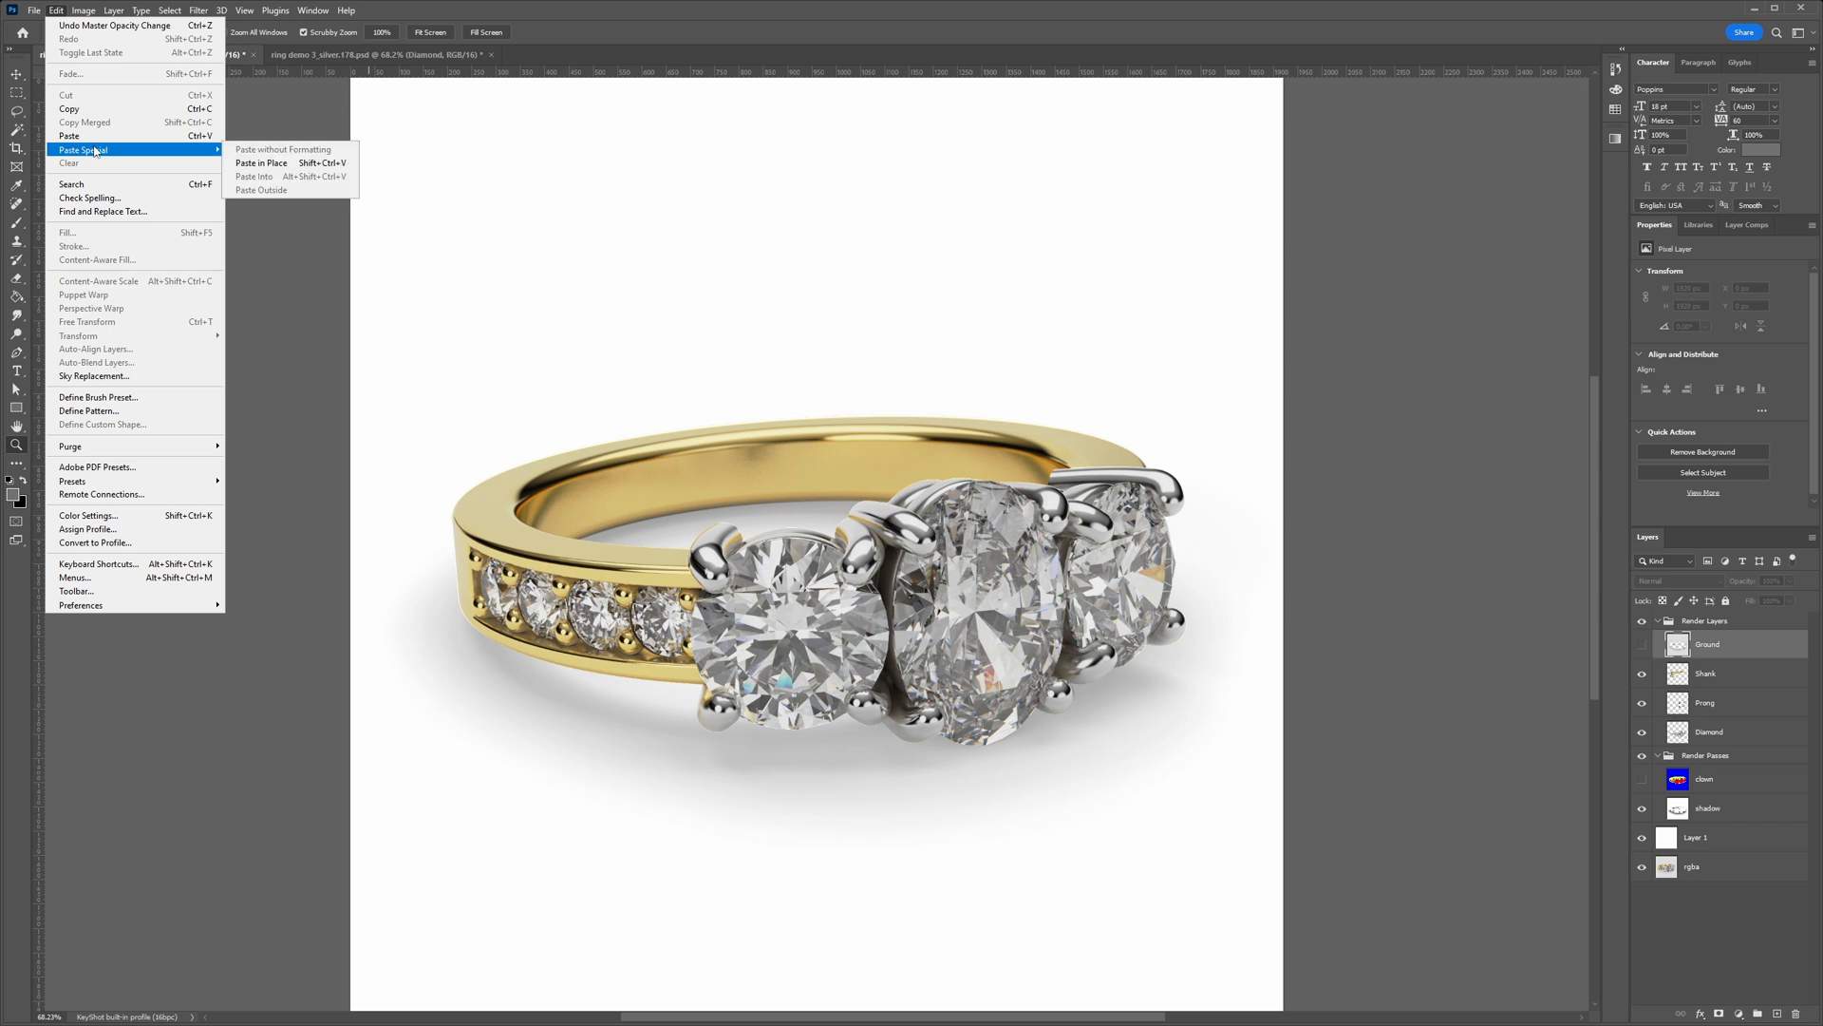
pyautogui.click(316, 164)
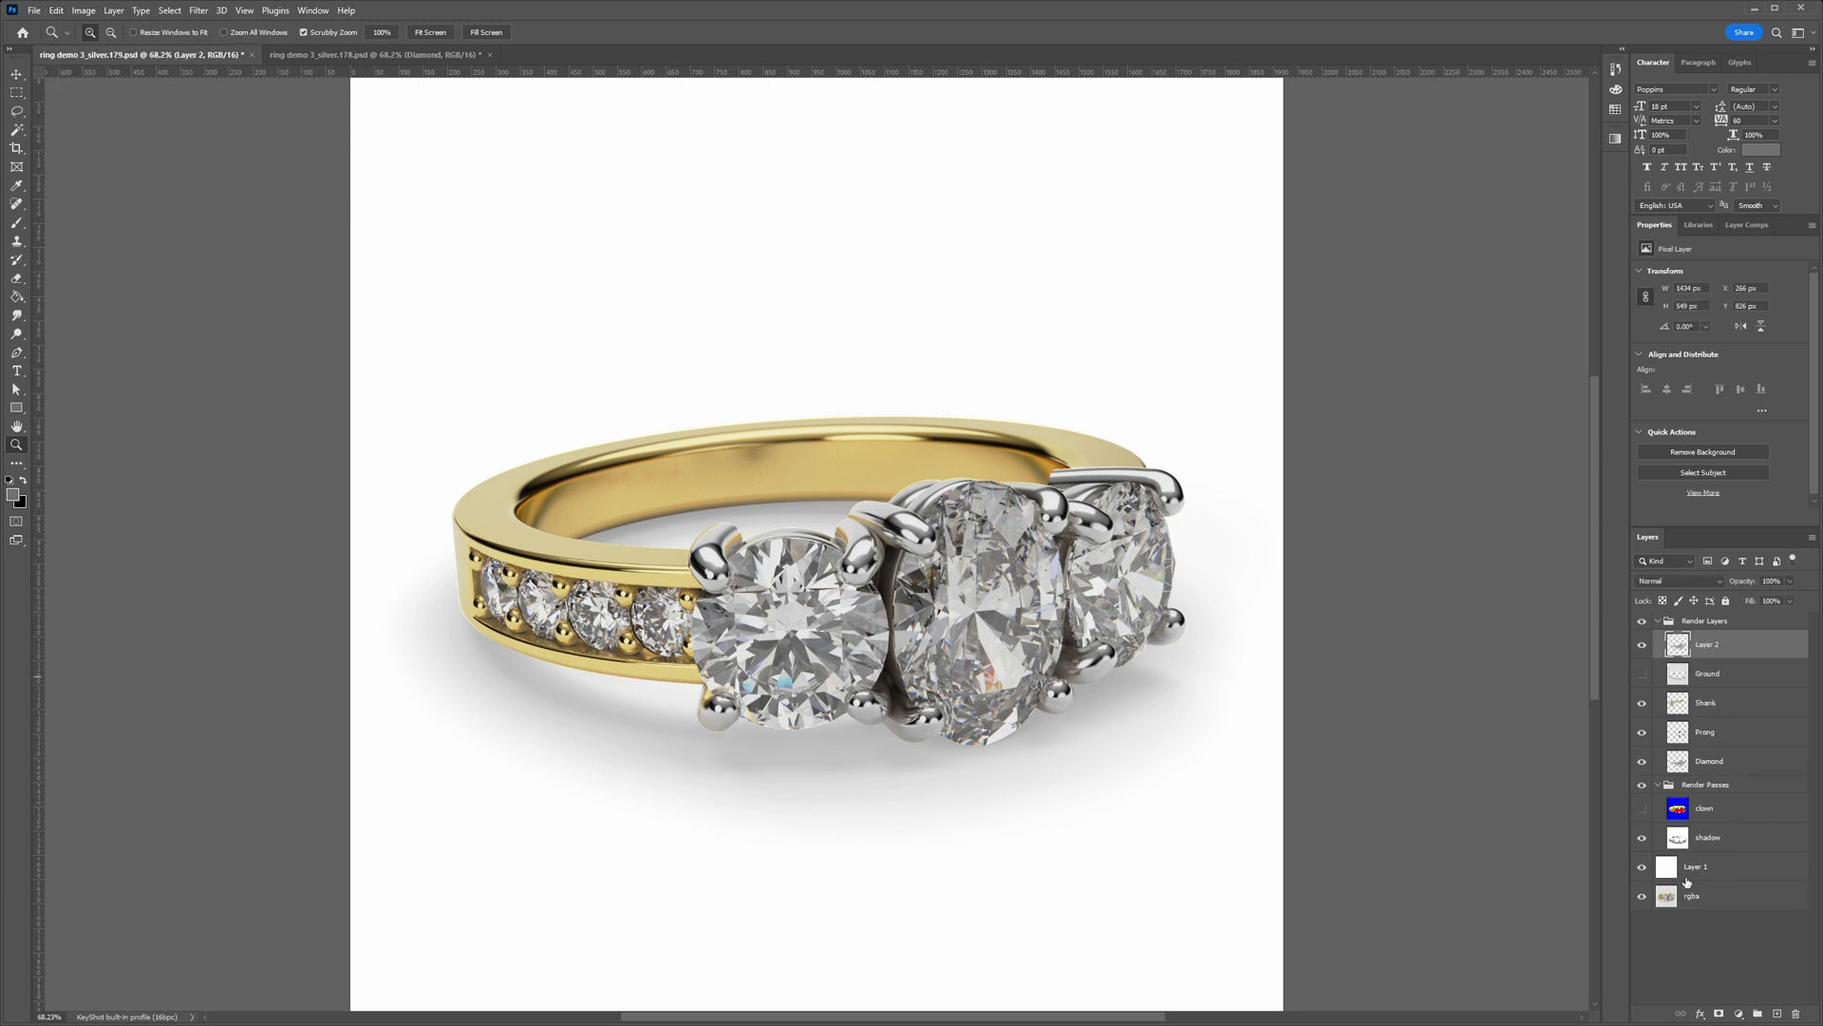
# Step: Hide the Prong, Shank, shadow and pasted diamond layers to isolate the gold ring's Diamond layer on white
pyautogui.click(1642, 732)
pyautogui.click(1642, 703)
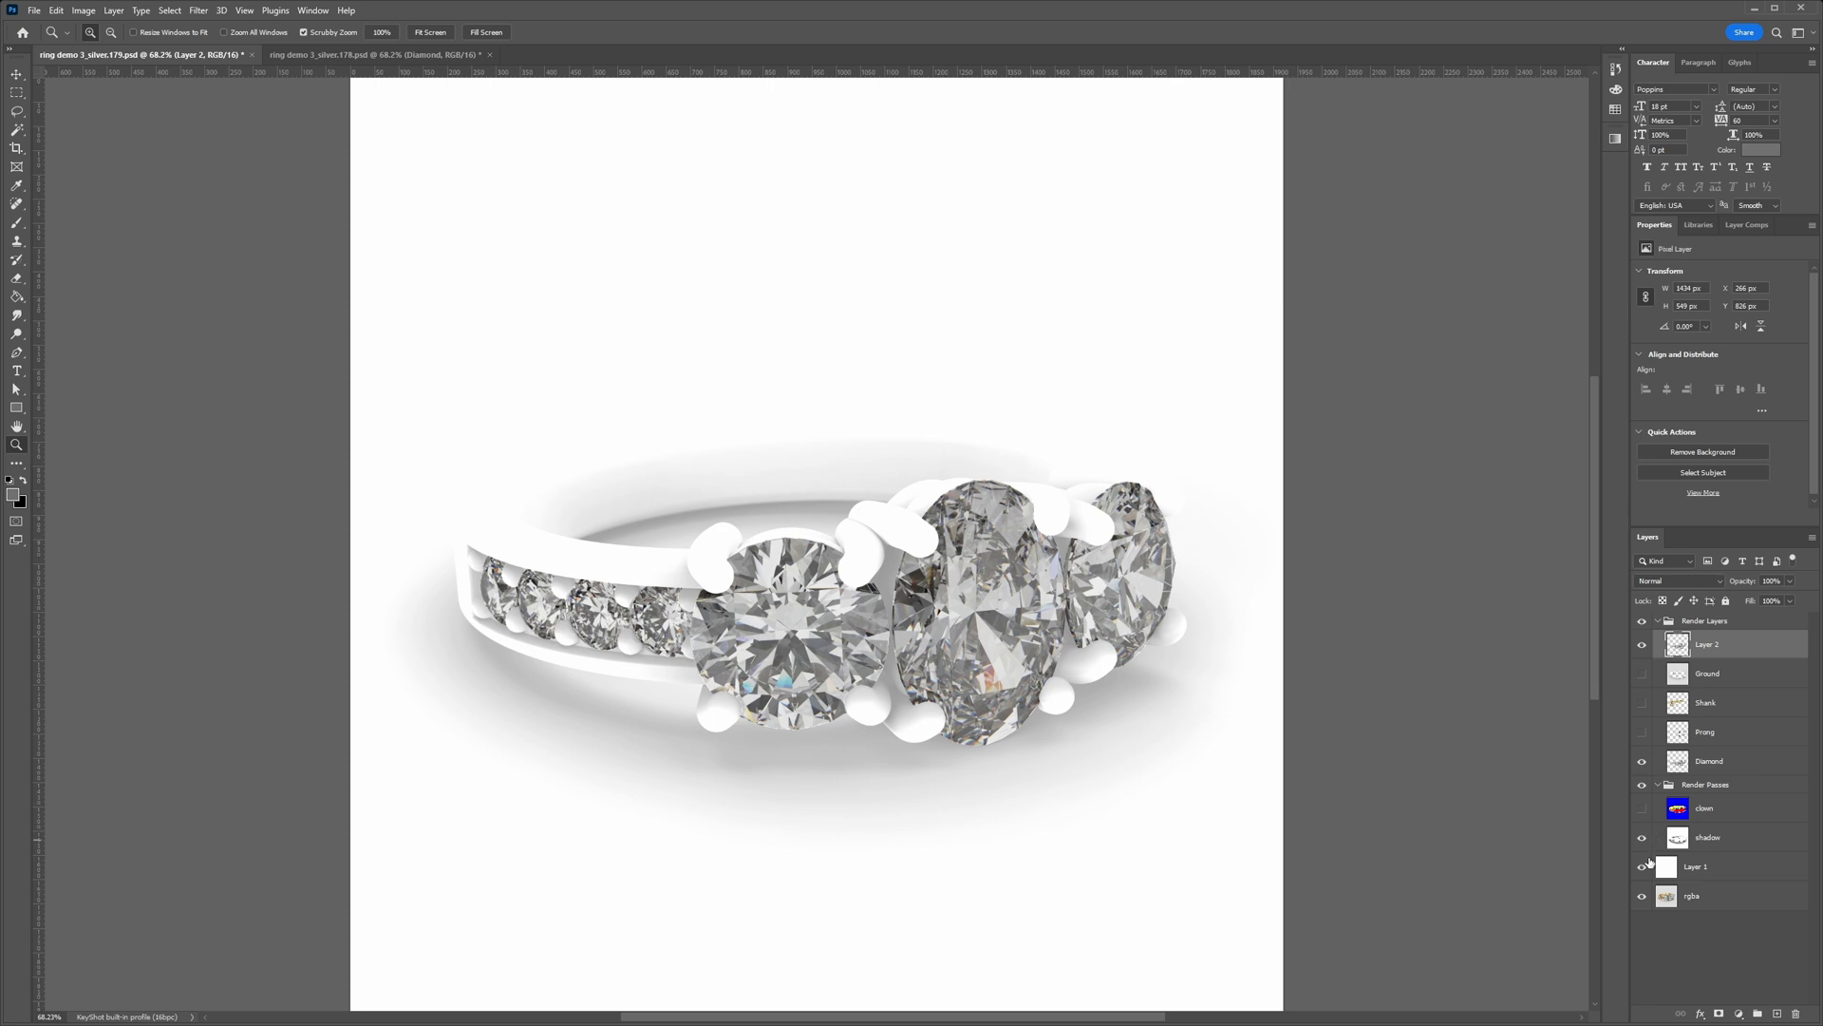
pyautogui.click(1642, 840)
pyautogui.click(917, 646)
pyautogui.click(1642, 644)
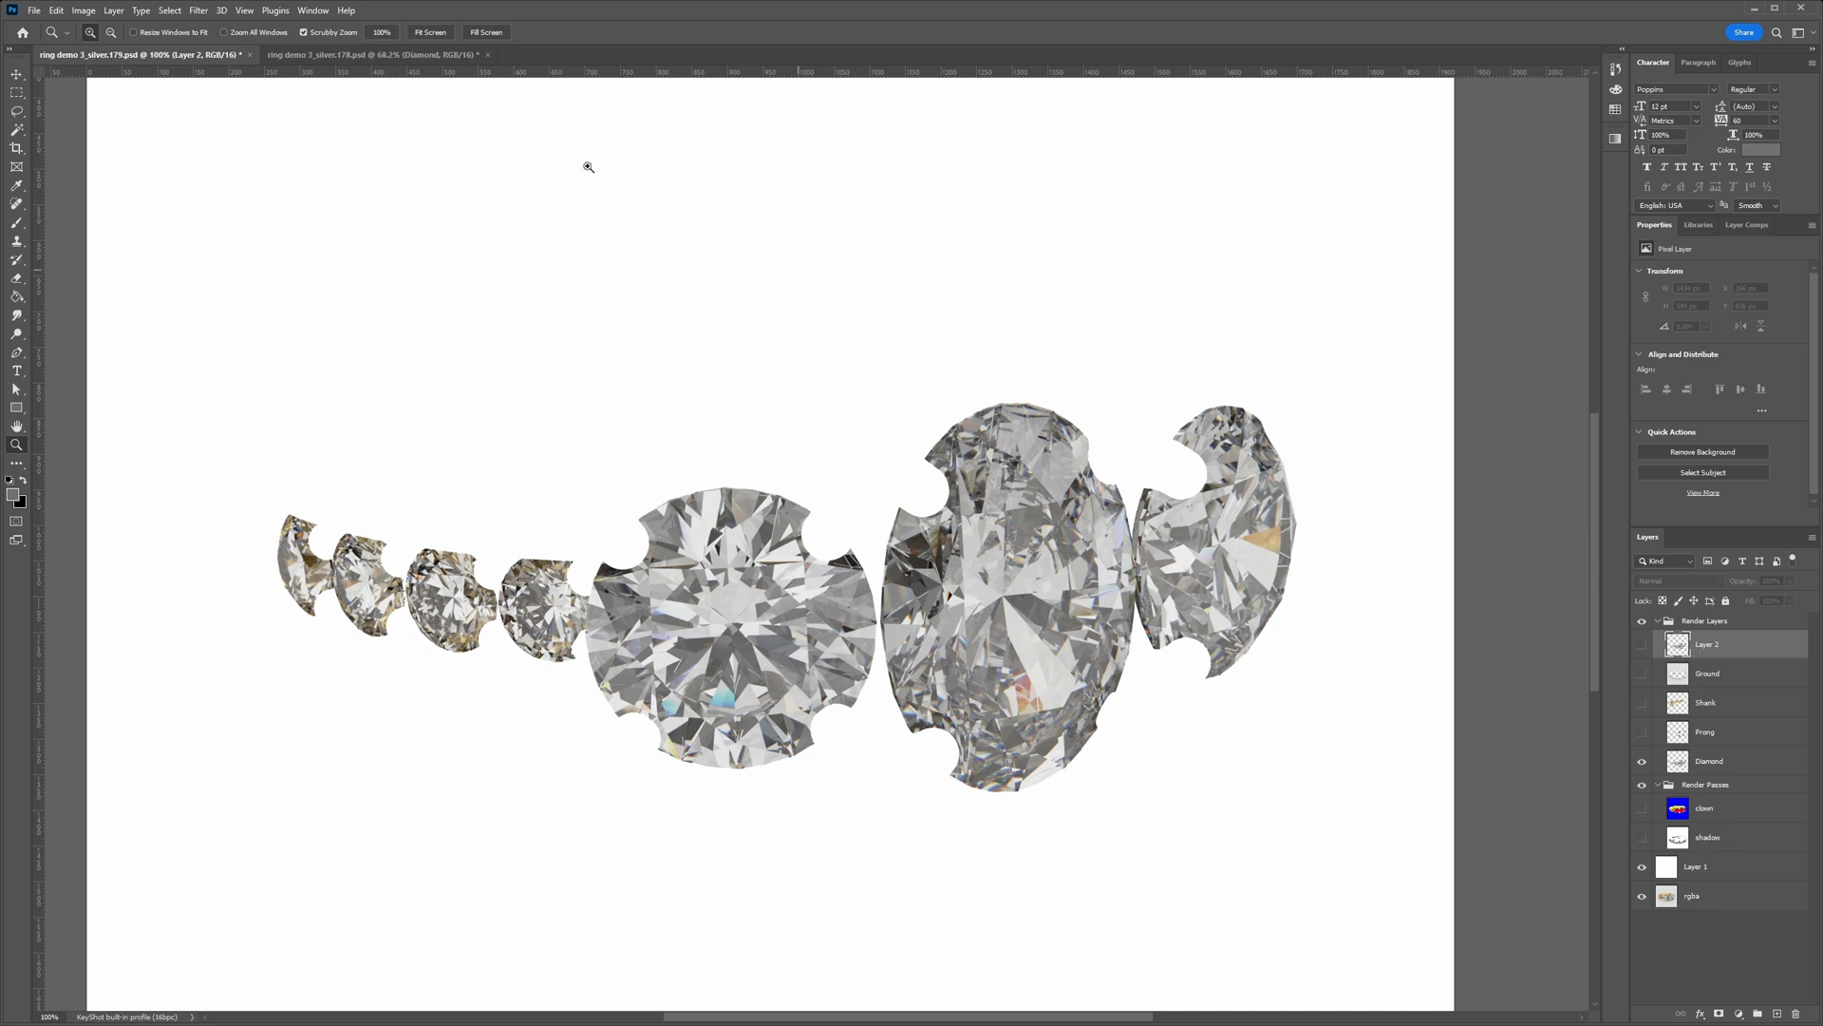
# Step: Check the silver ring render, and examine the gold ring's isolated large and small diamonds up close for metal reflections
pyautogui.click(361, 54)
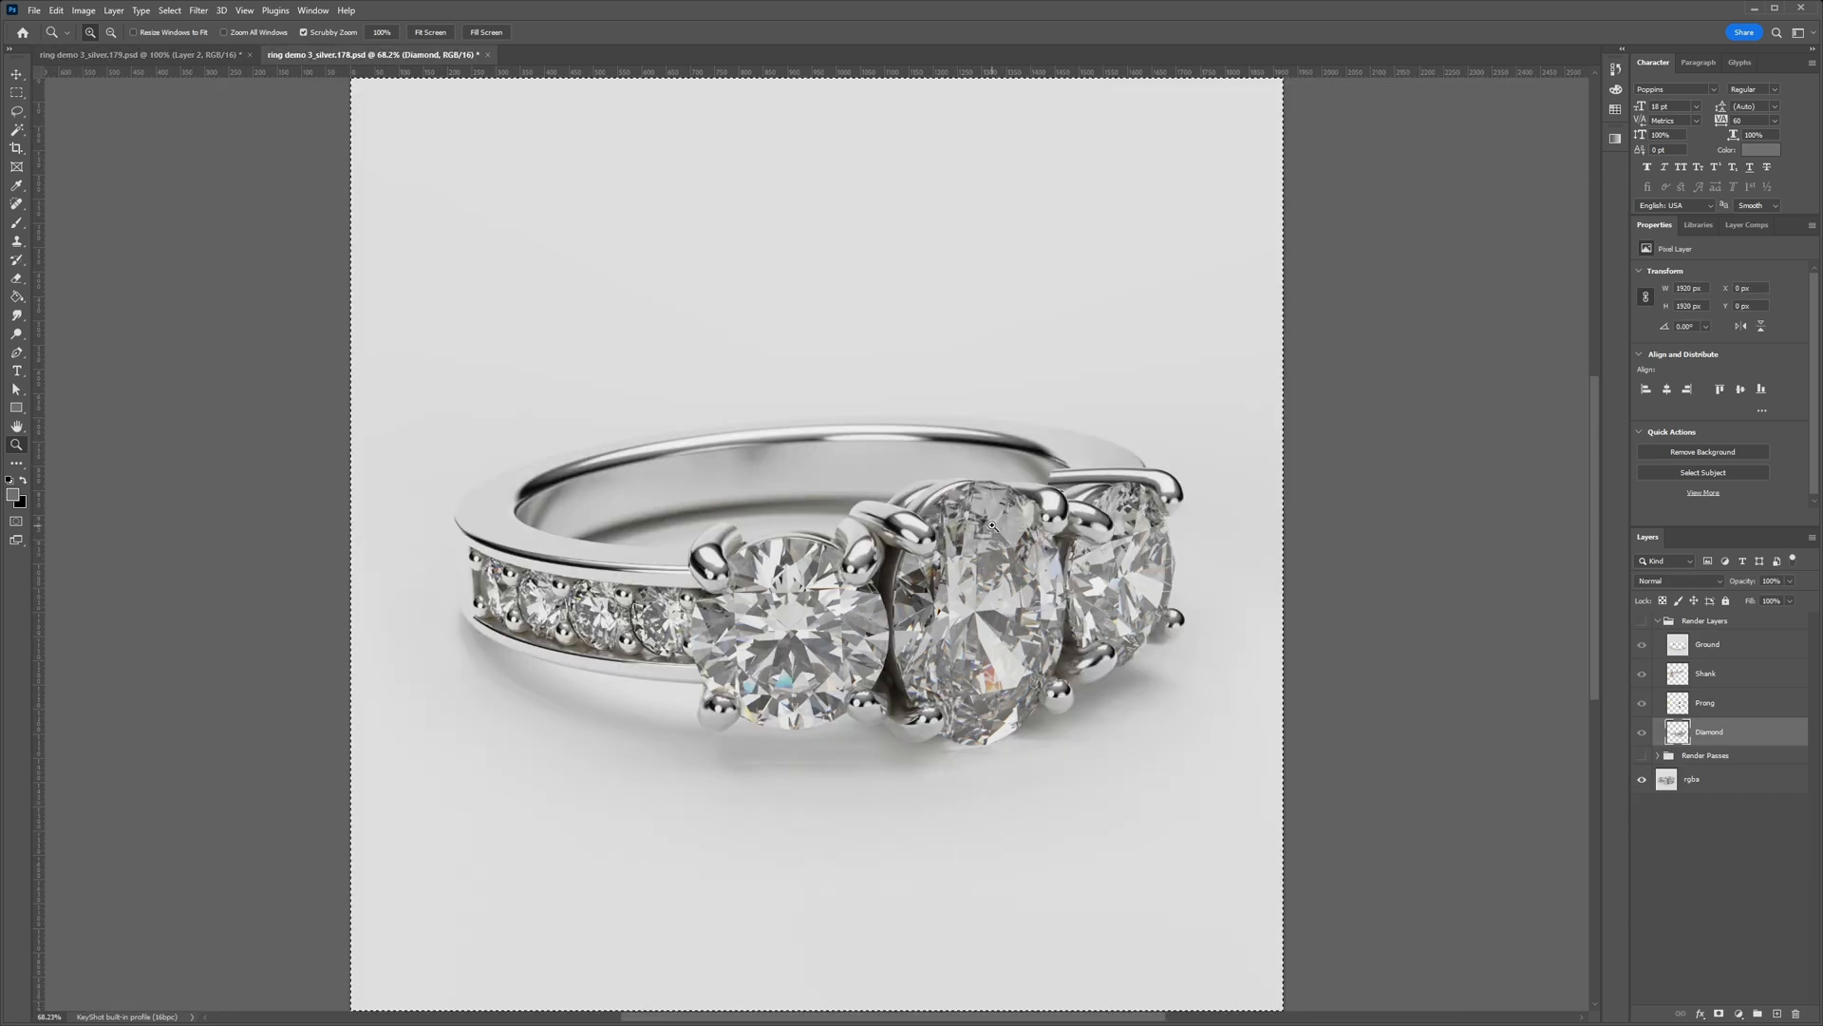
pyautogui.click(201, 54)
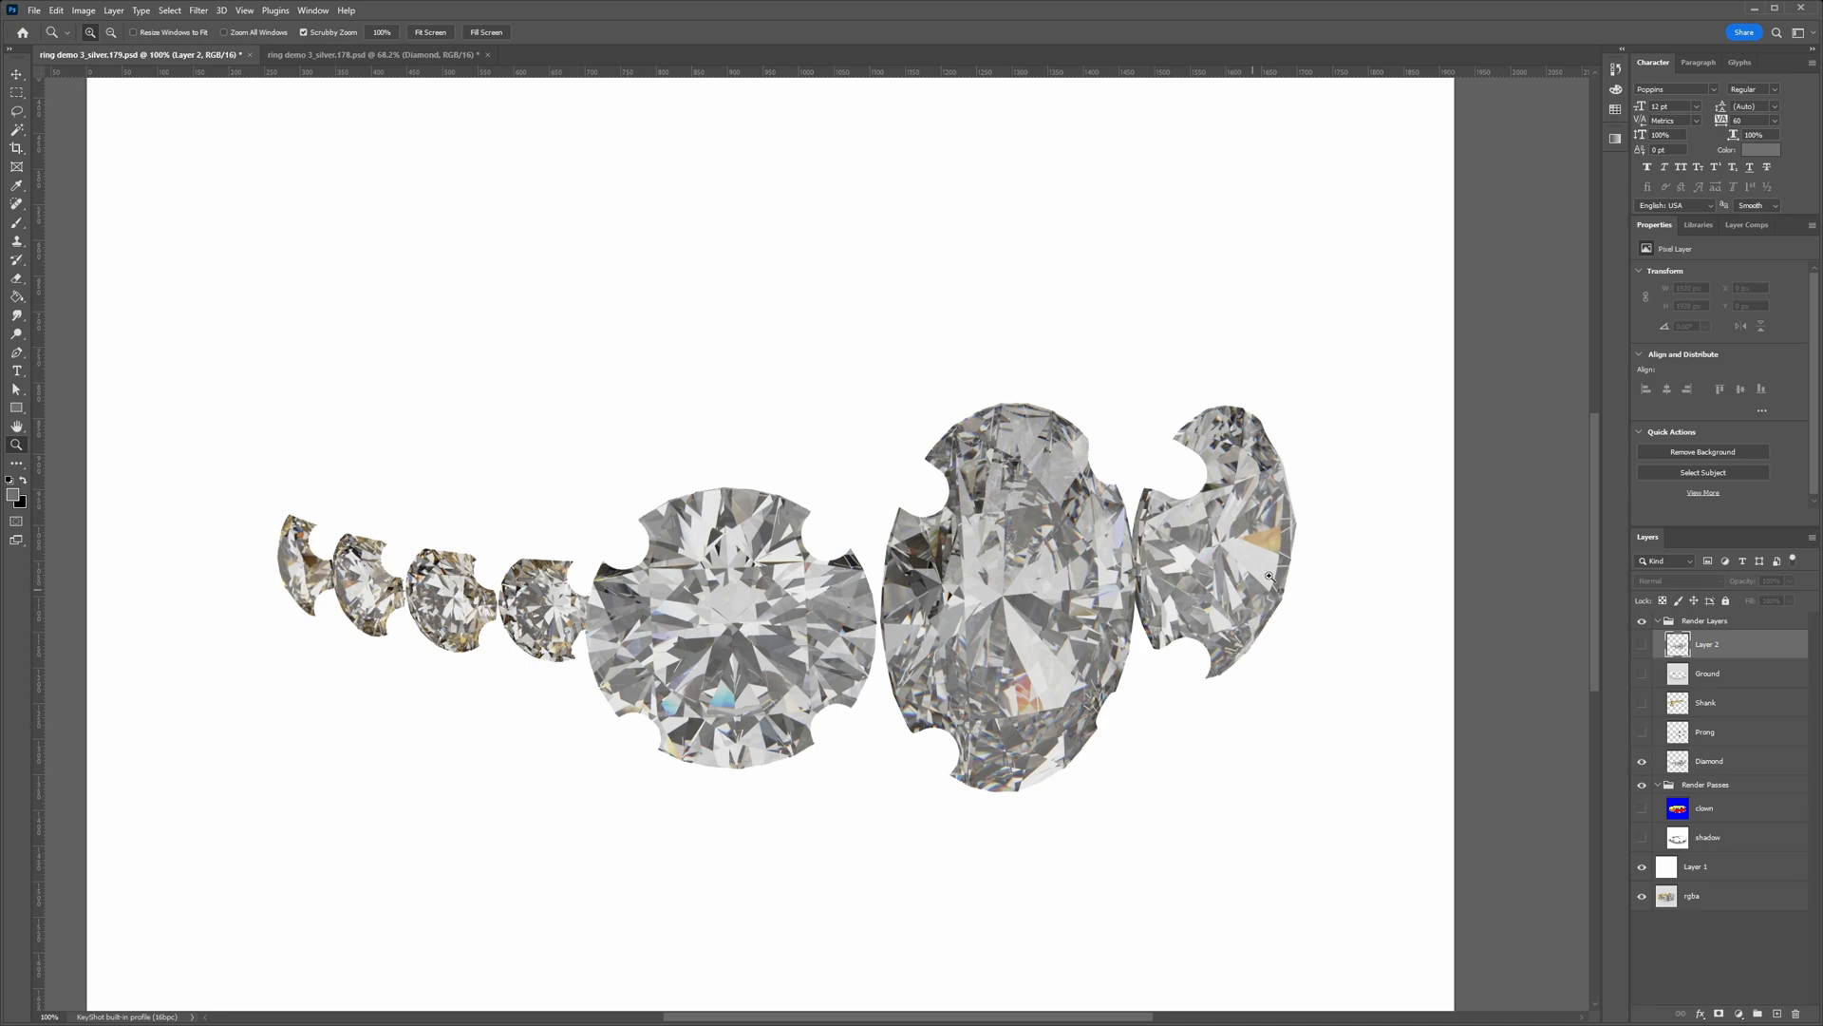
pyautogui.click(1228, 548)
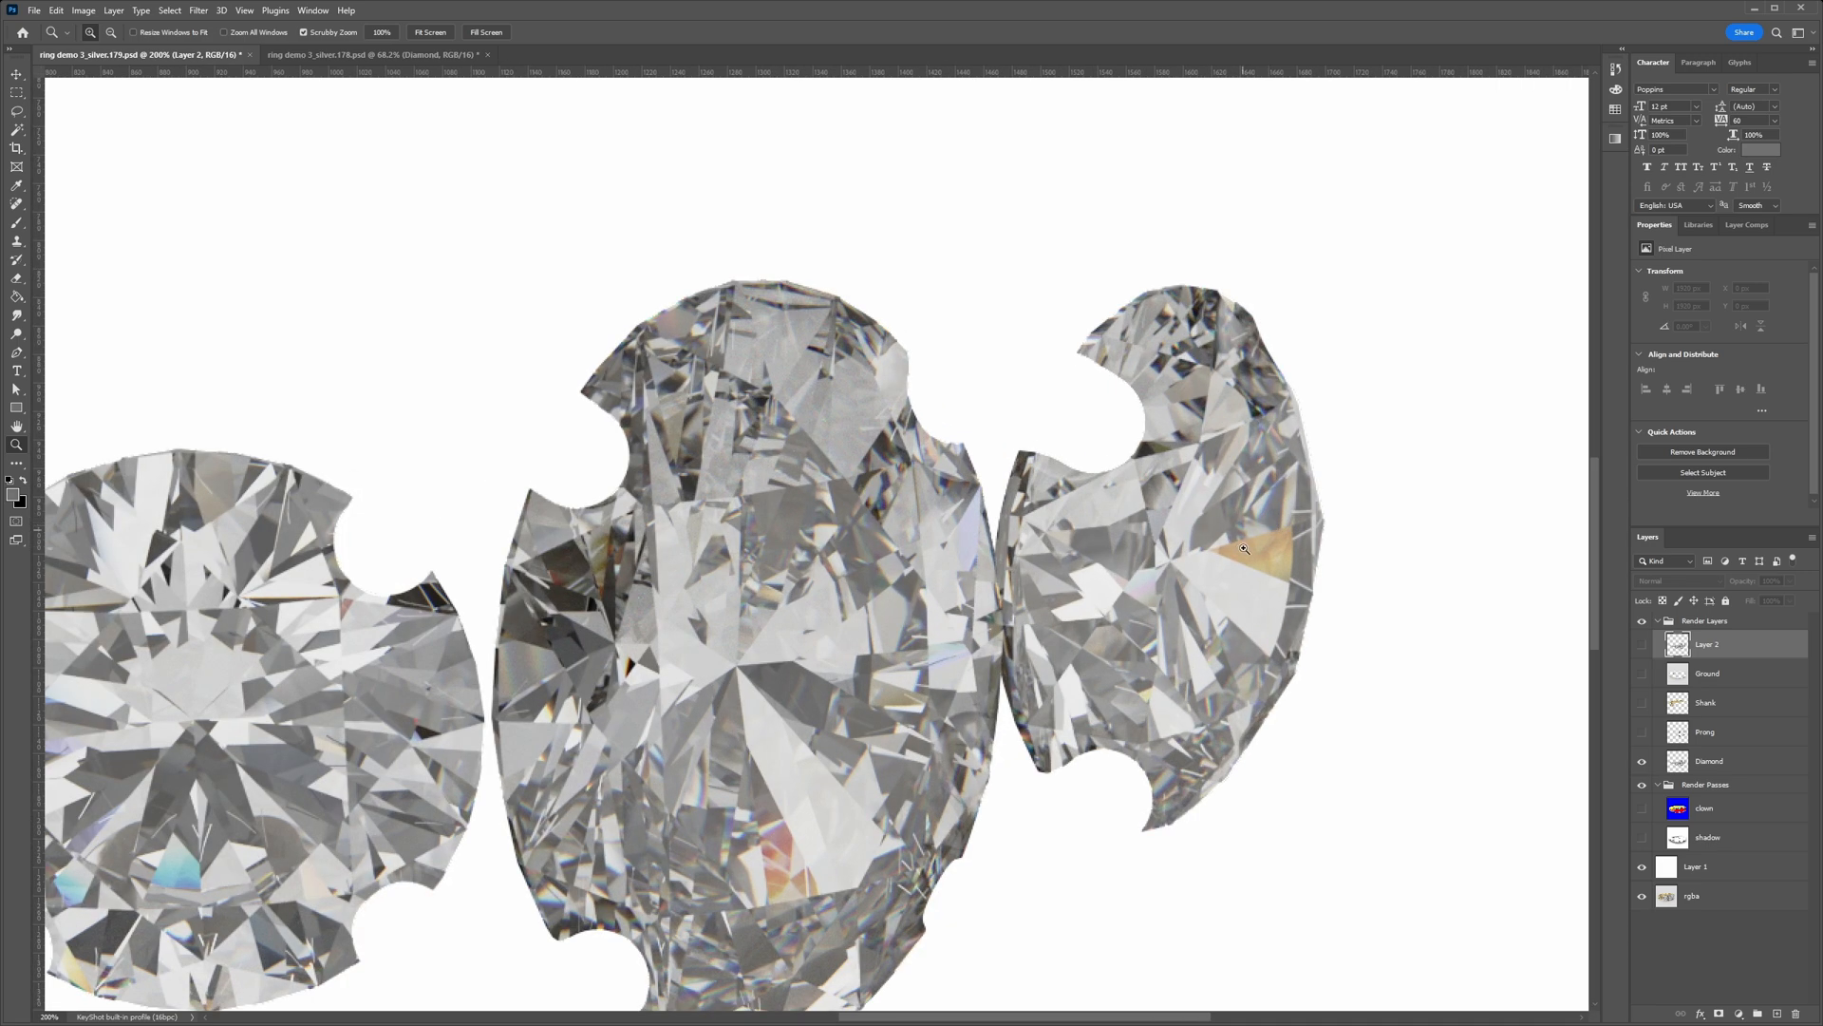
pyautogui.moveTo(456, 684); pyautogui.dragTo(1555, 556)
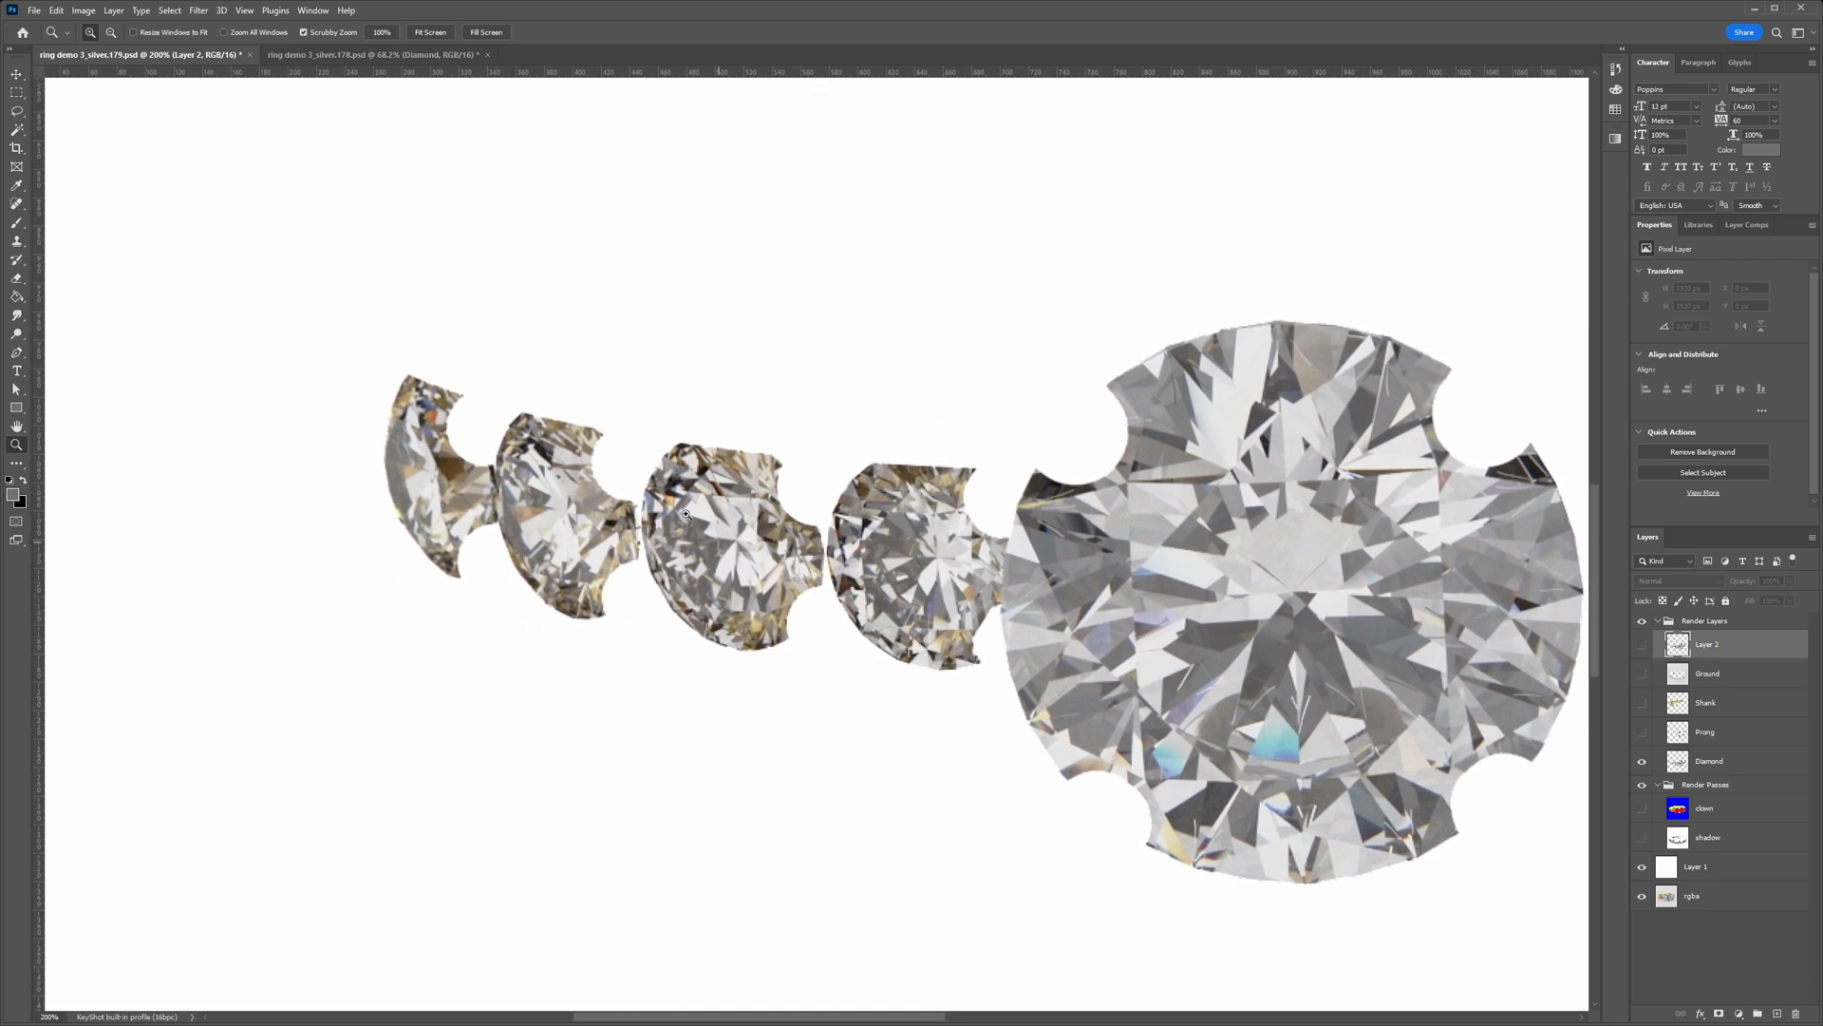
# Step: Toggle the pasted diamonds in Layer 2 to compare small and large stones with the original render, leaving Layer 2 shown
pyautogui.click(1643, 647)
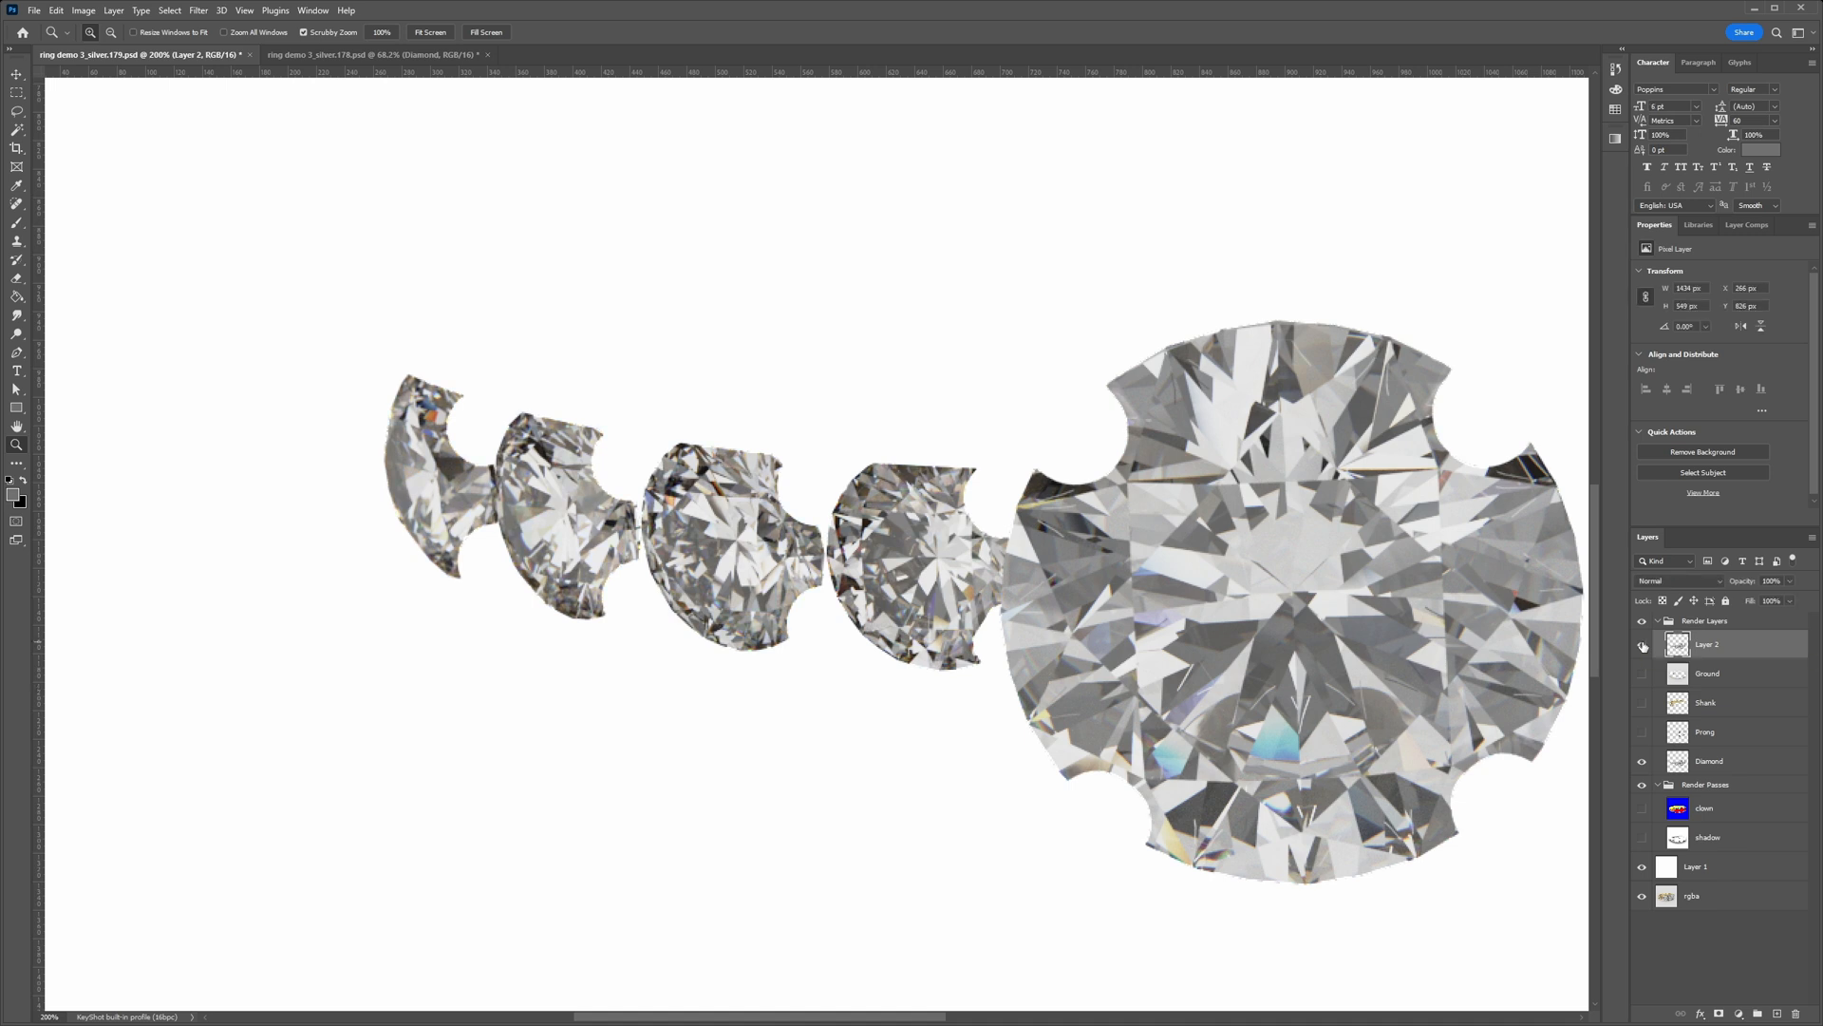
pyautogui.click(1643, 646)
pyautogui.click(1643, 647)
pyautogui.moveTo(1385, 634); pyautogui.dragTo(1024, 626)
pyautogui.click(1641, 652)
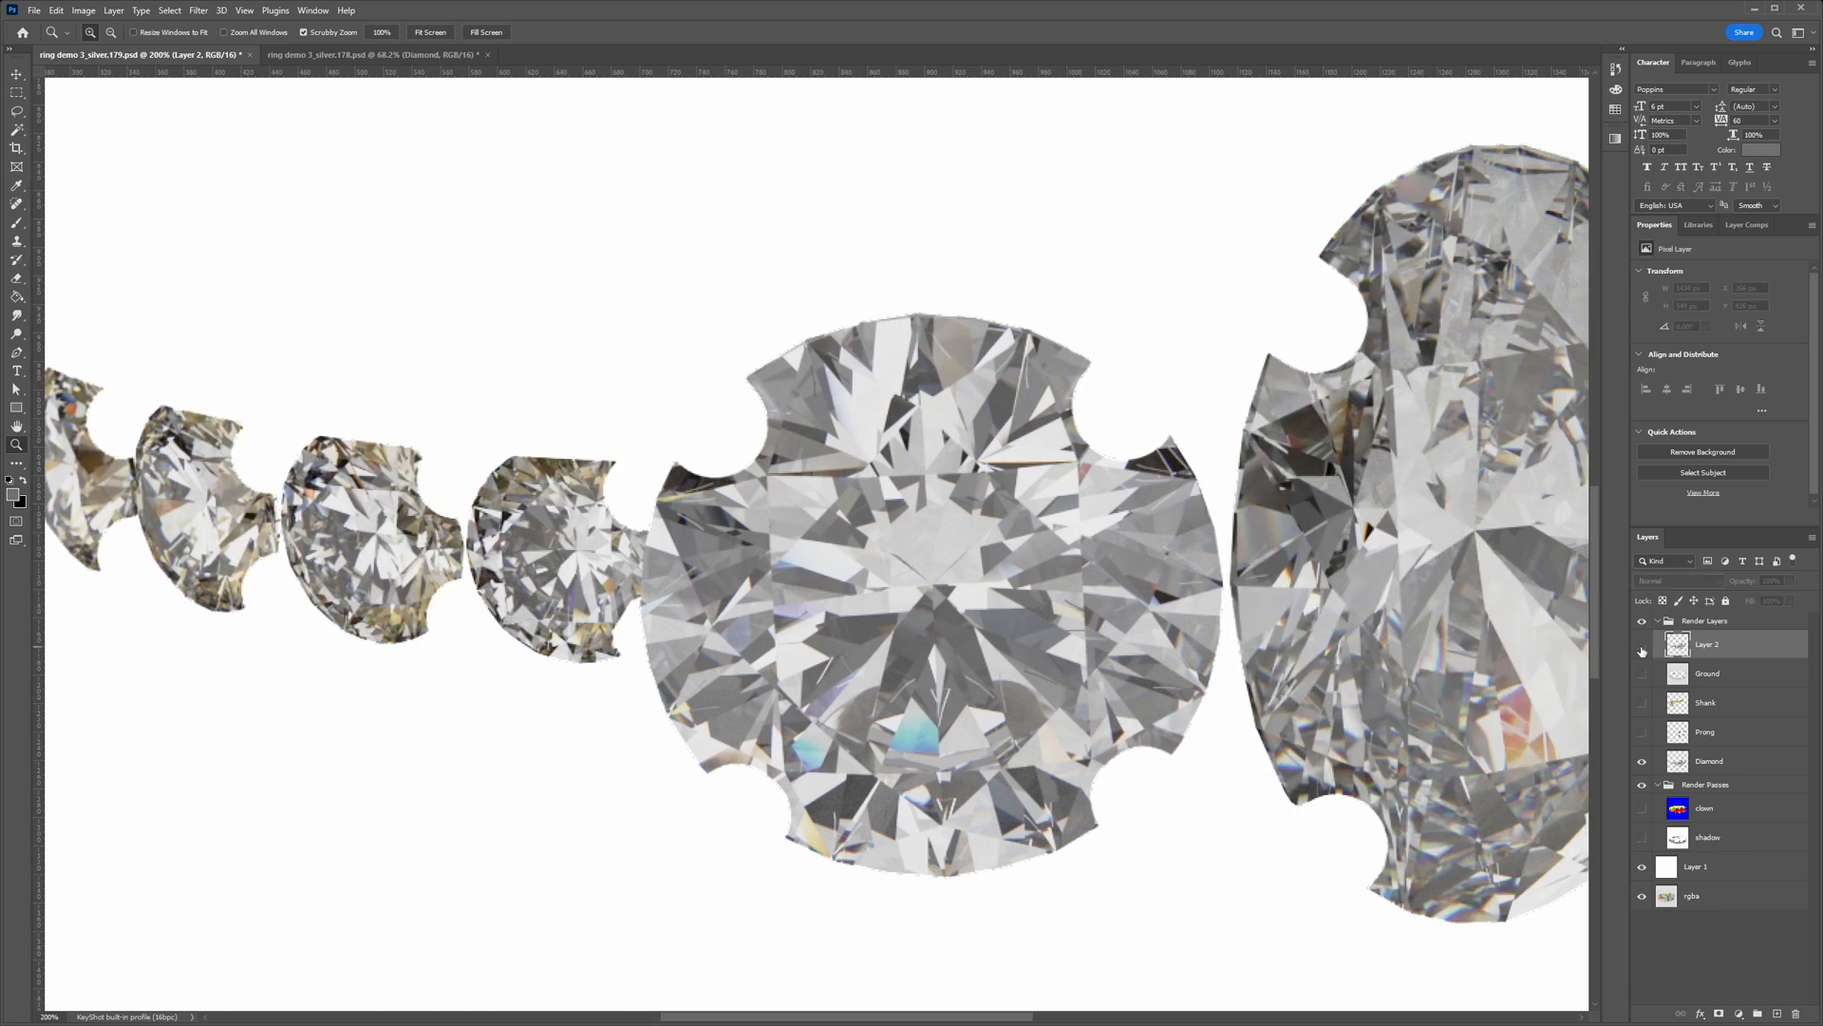
pyautogui.click(1642, 649)
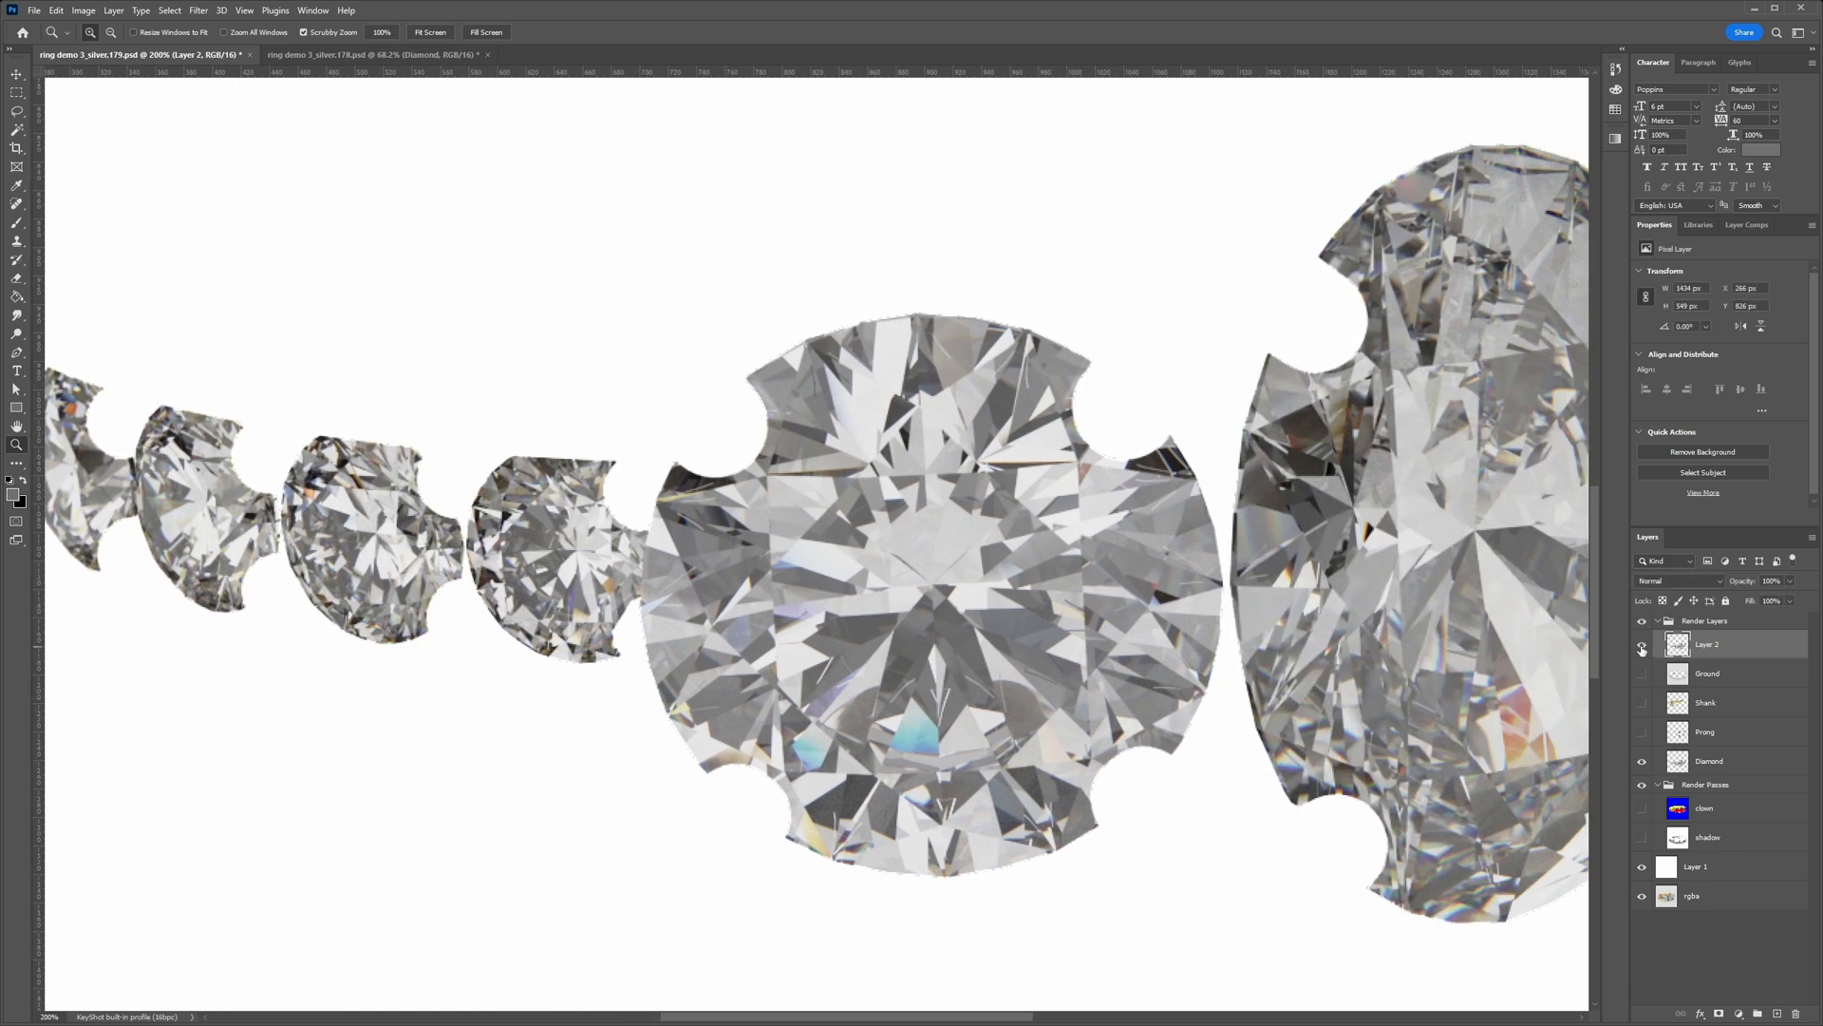
pyautogui.moveTo(1538, 786); pyautogui.dragTo(1026, 668)
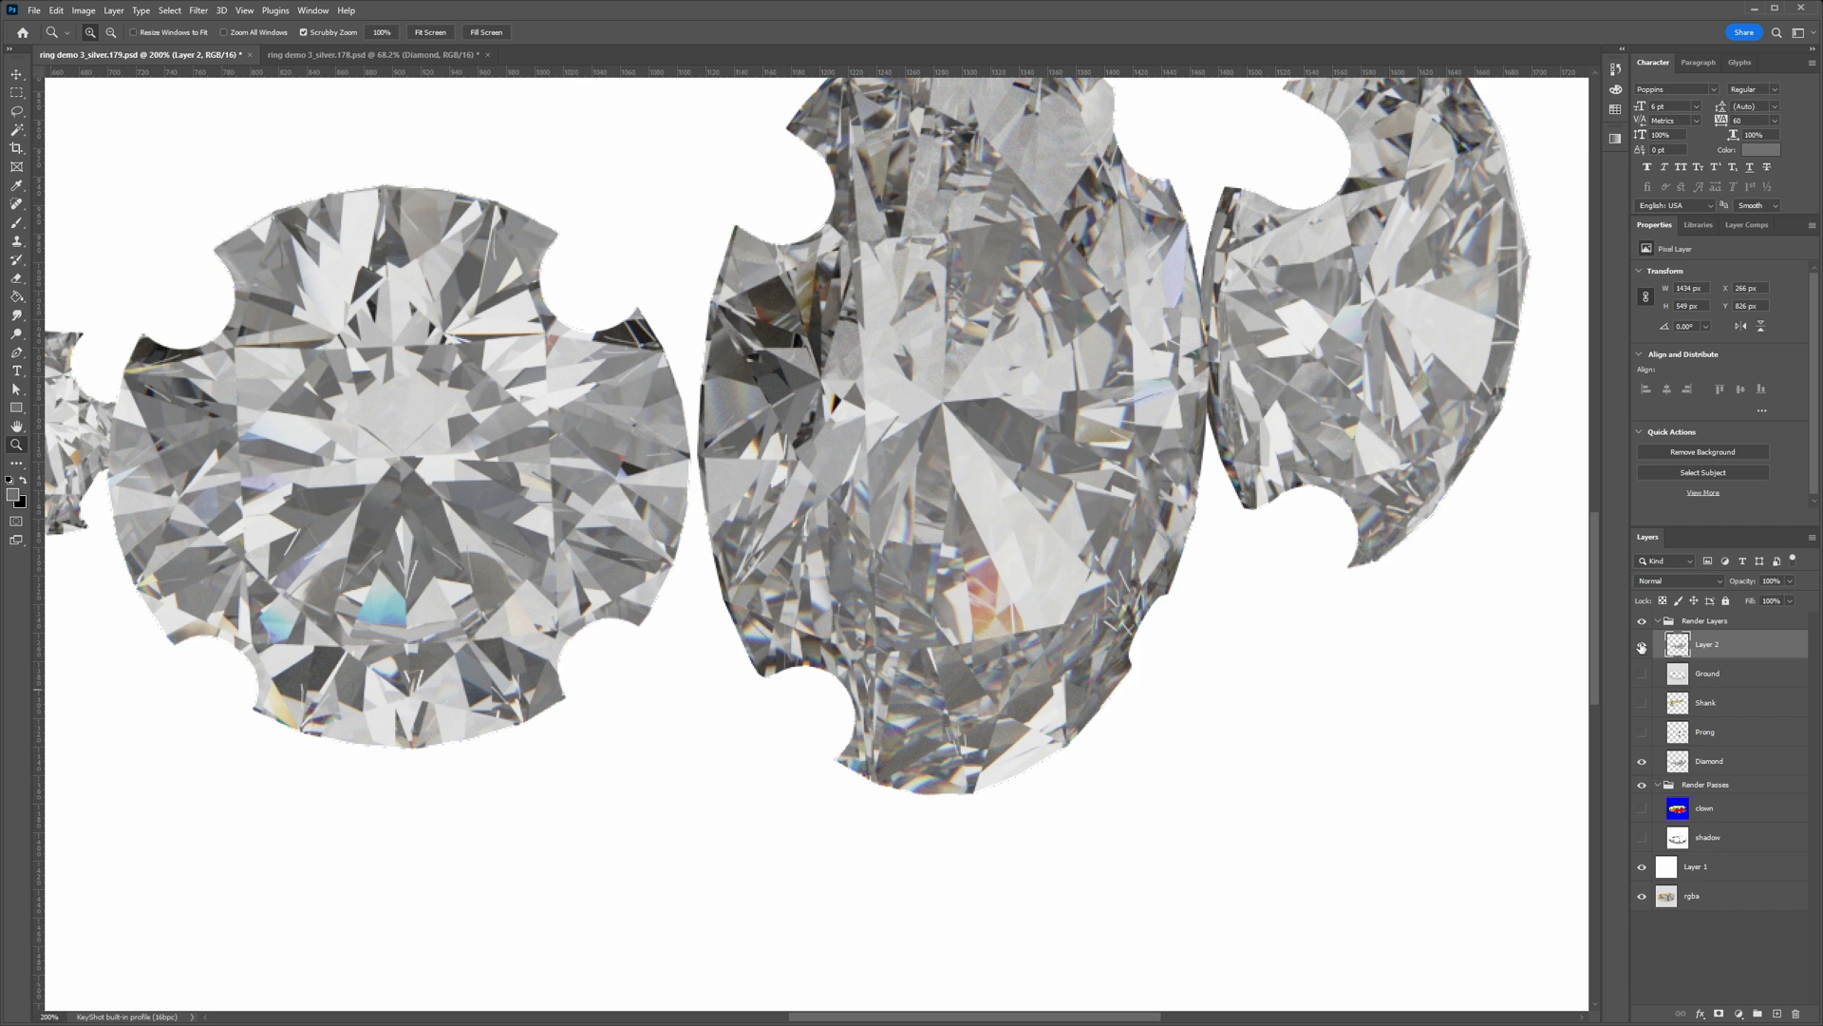
# Step: Move the original Diamond layer to the bottom of the stack, below rgba, and rename Layer 2 as Diamond
pyautogui.click(1720, 763)
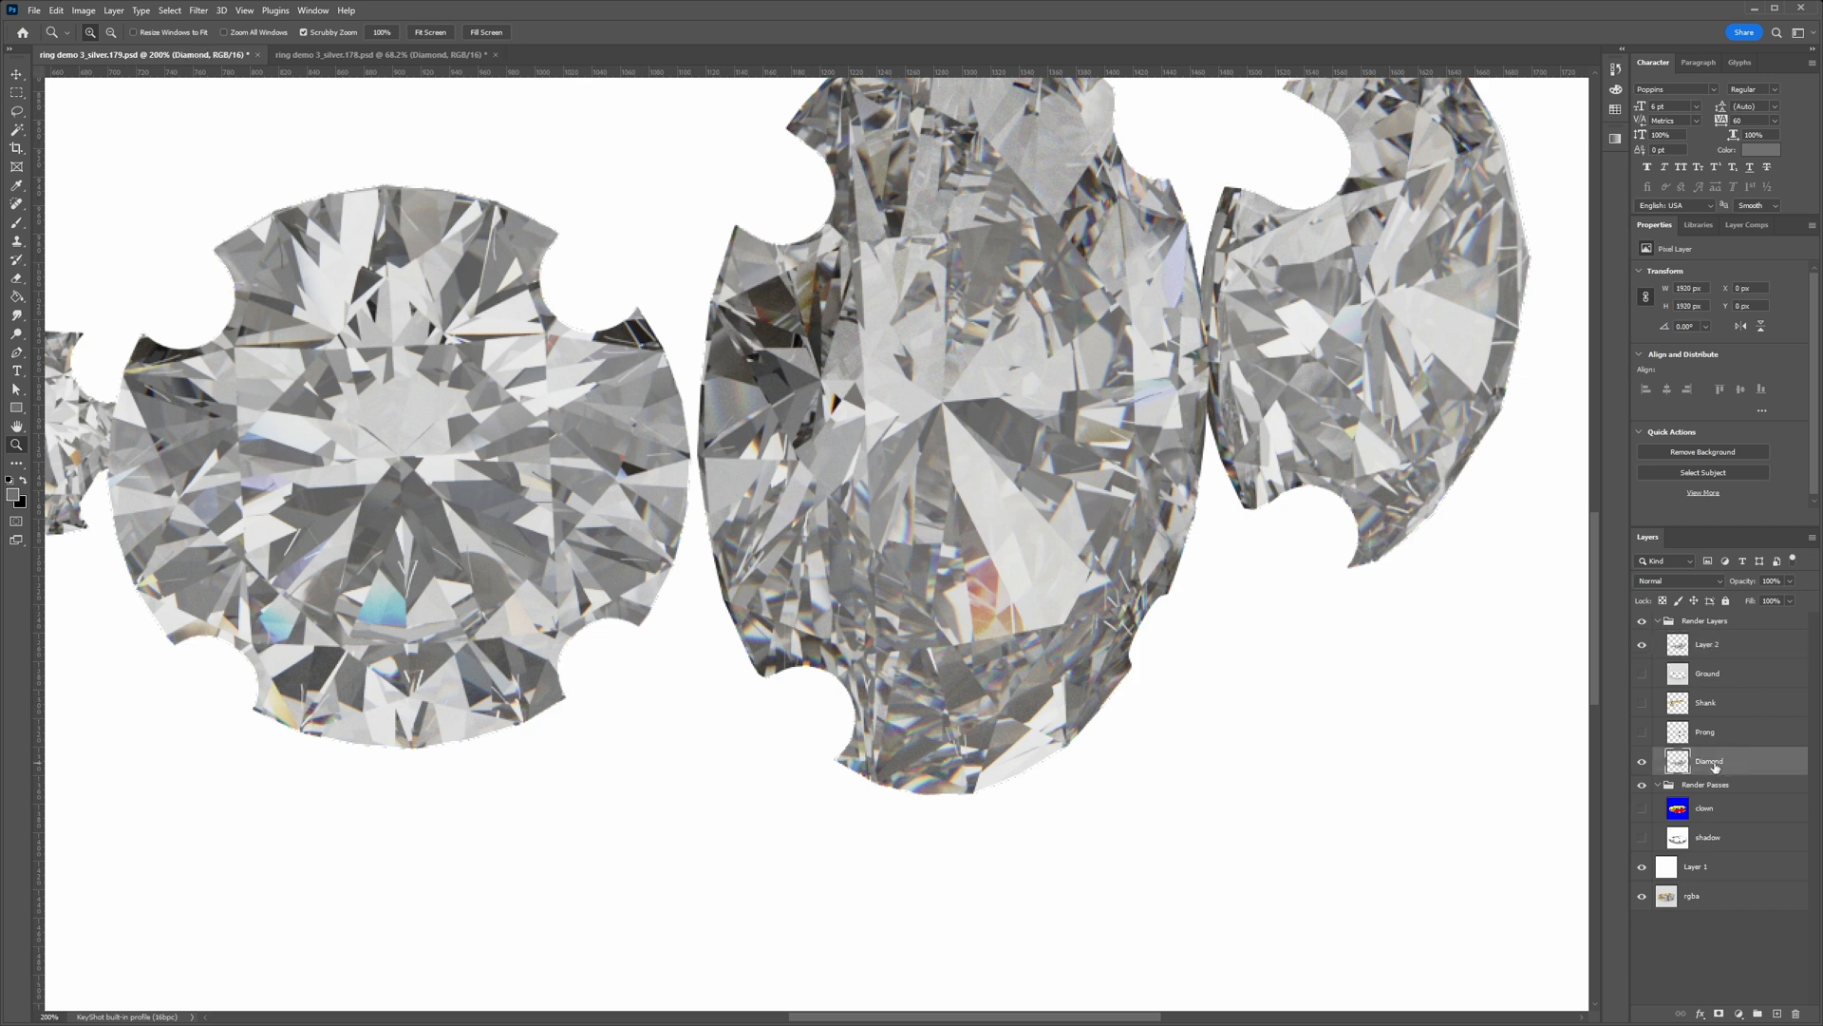
pyautogui.moveTo(1720, 765); pyautogui.dragTo(1745, 907)
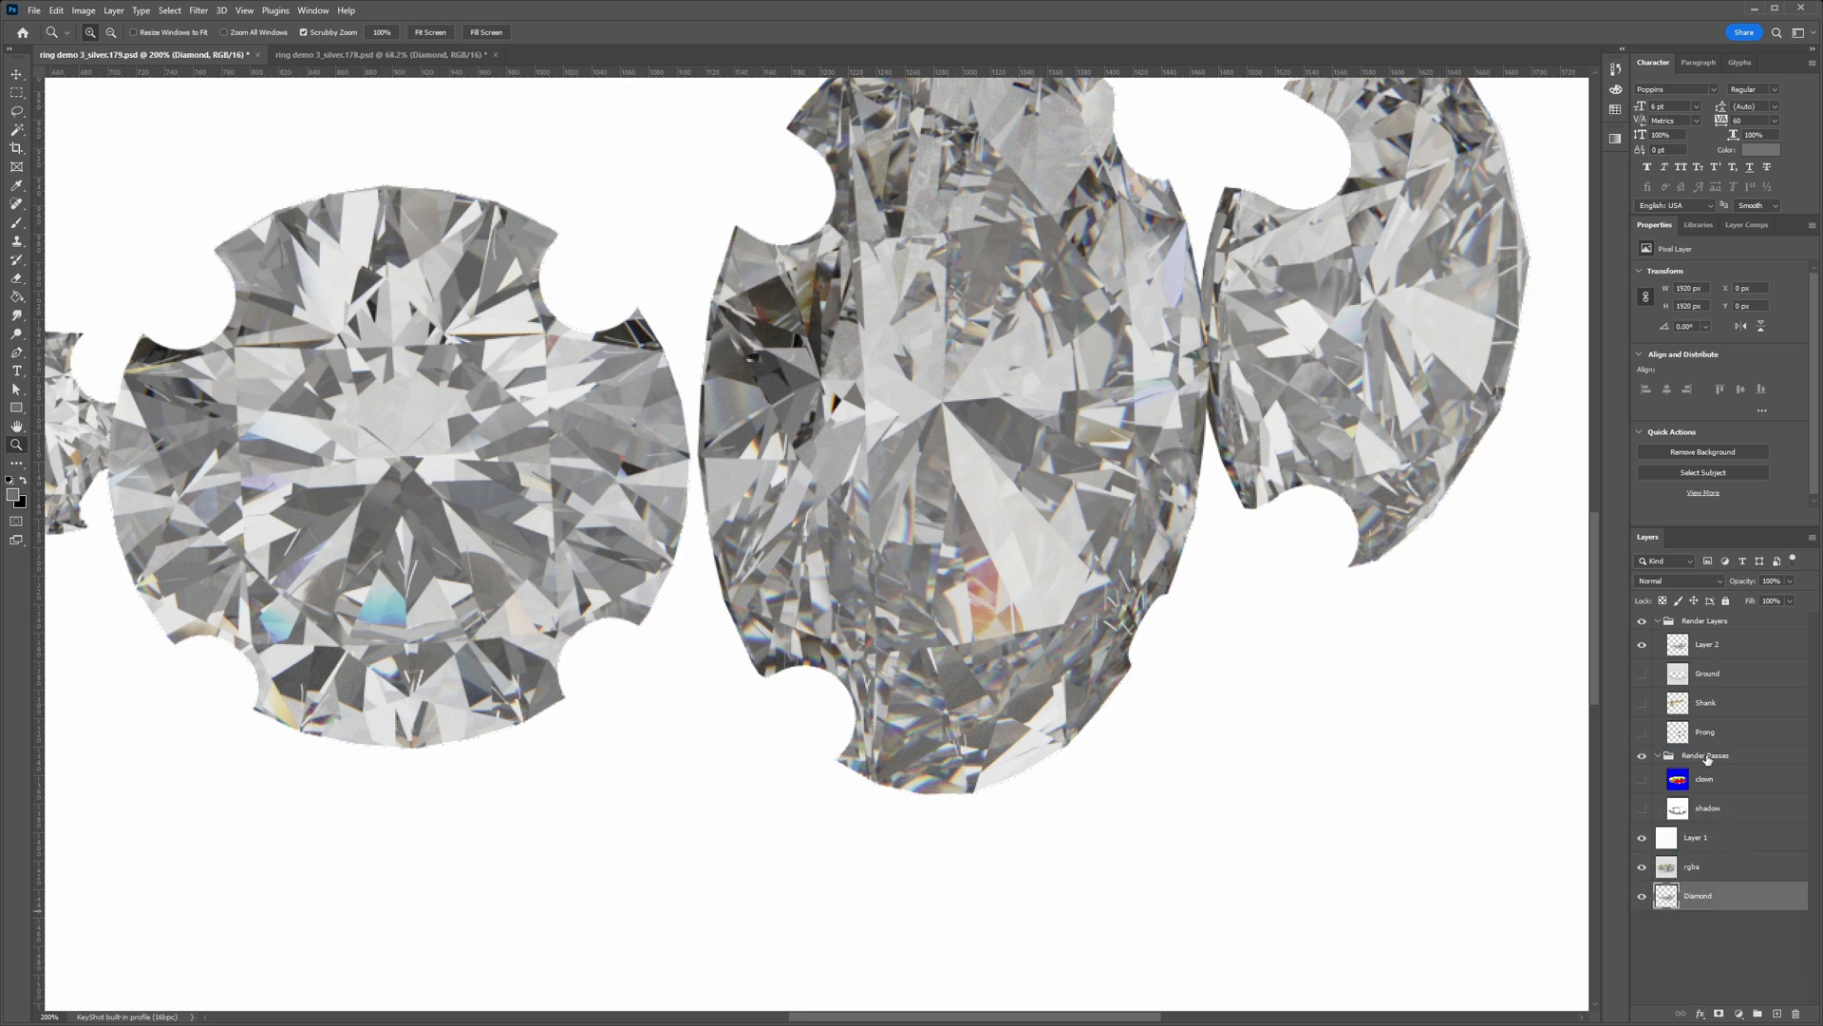
pyautogui.click(1710, 647)
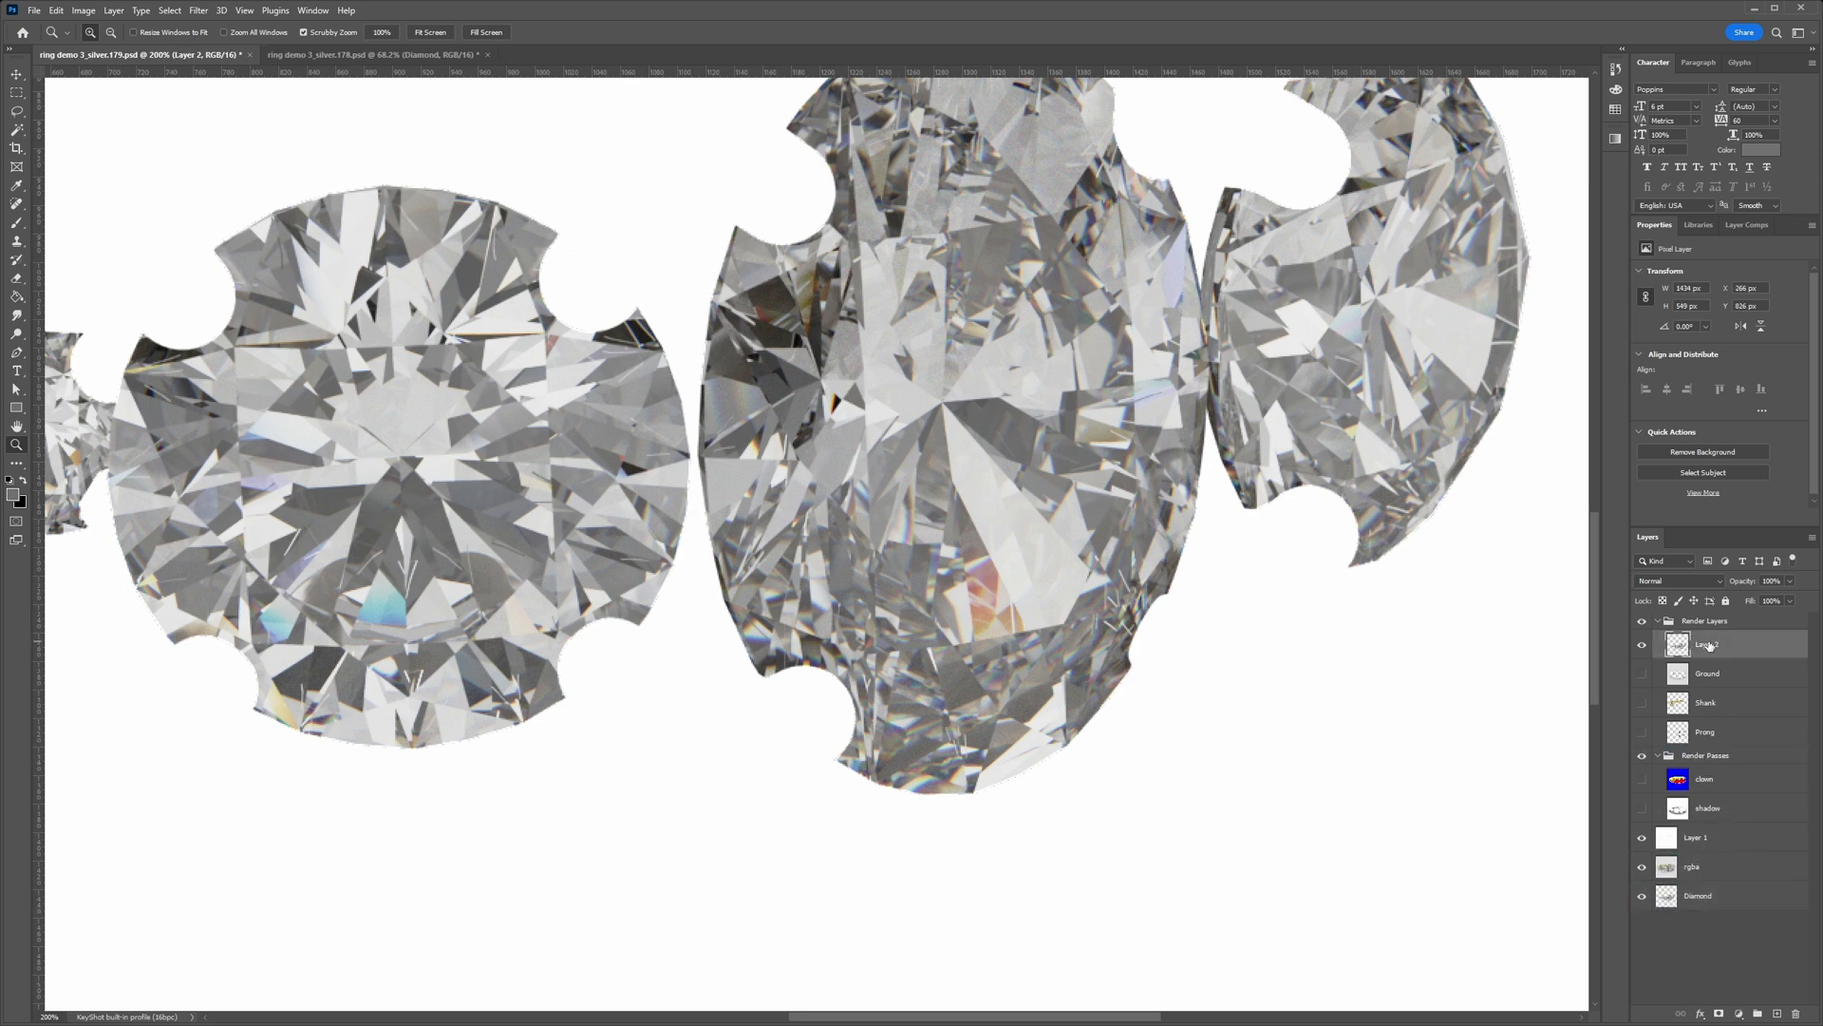
pyautogui.doubleClick(1709, 644)
pyautogui.write('Diamond')
pyautogui.press('Return')
# Step: Place the renamed Diamond layer between Shank and Prong, and show the Prong and Shank layers to check the whole ring
pyautogui.moveTo(1712, 646); pyautogui.dragTo(1709, 717)
pyautogui.keyDown('alt'); pyautogui.scroll(-3, 1135, 686); pyautogui.keyUp('alt')
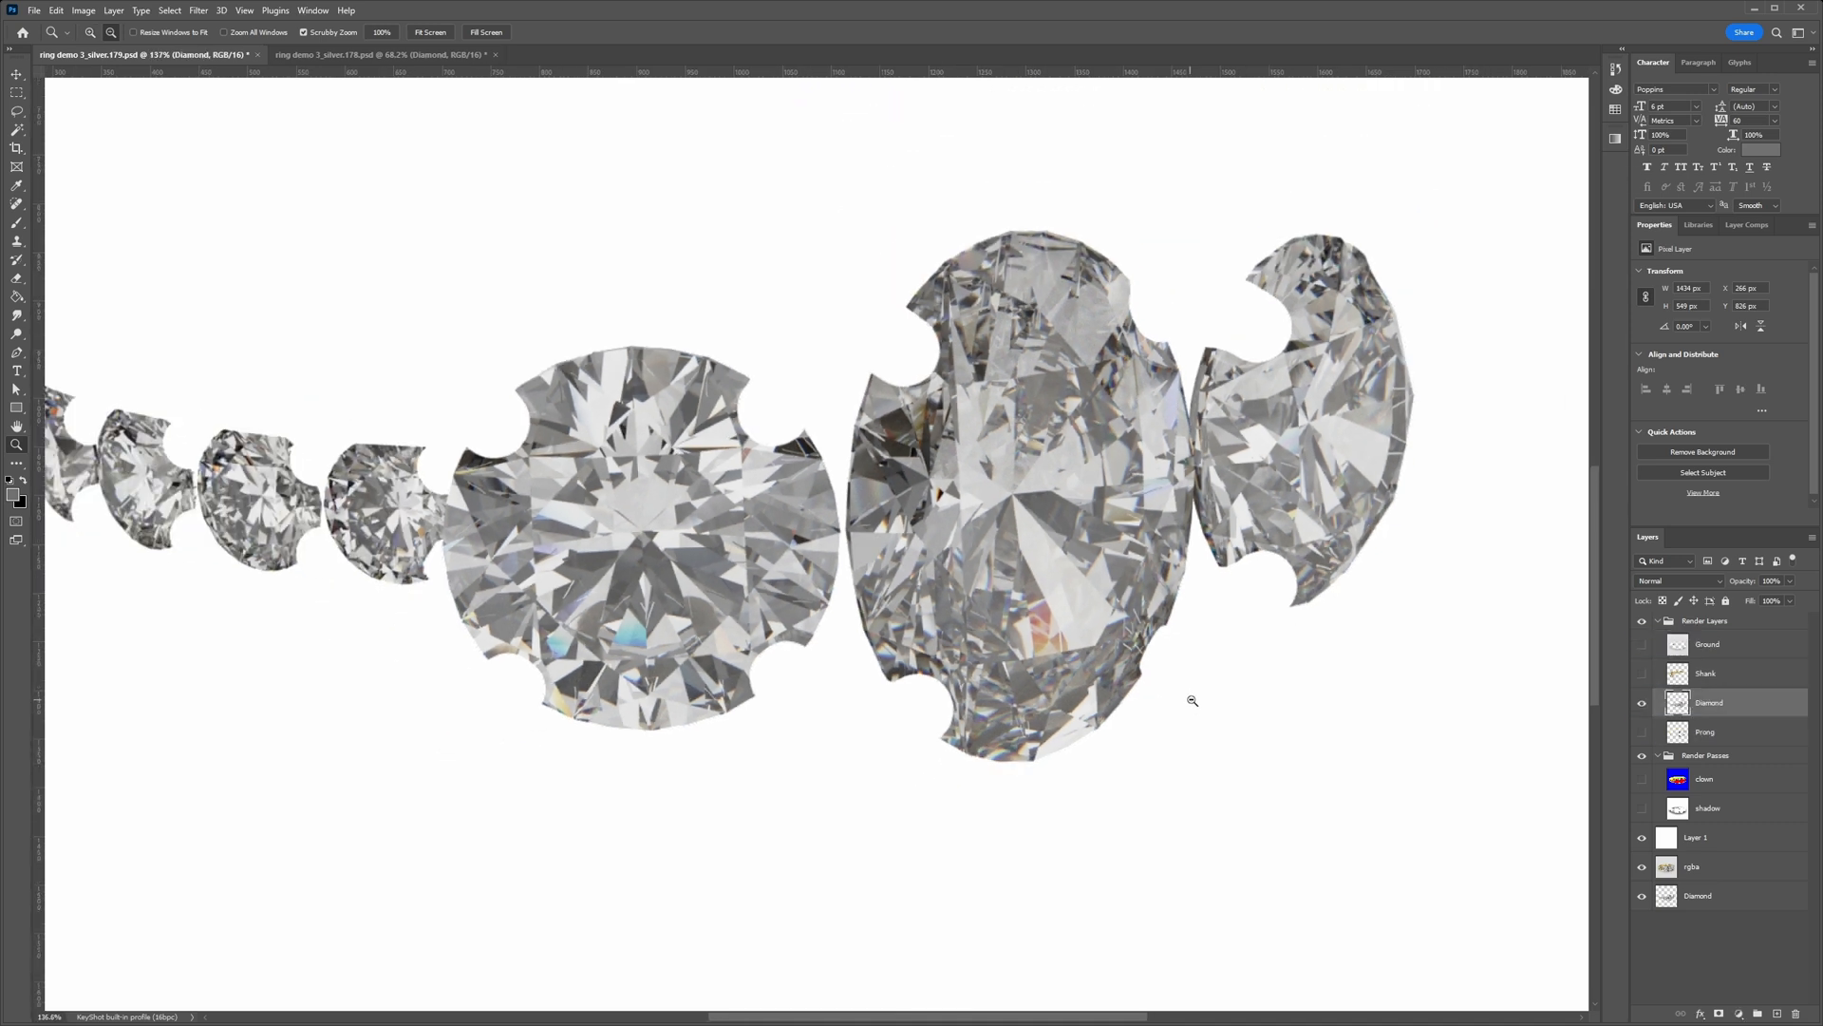
pyautogui.click(1642, 732)
pyautogui.click(1641, 675)
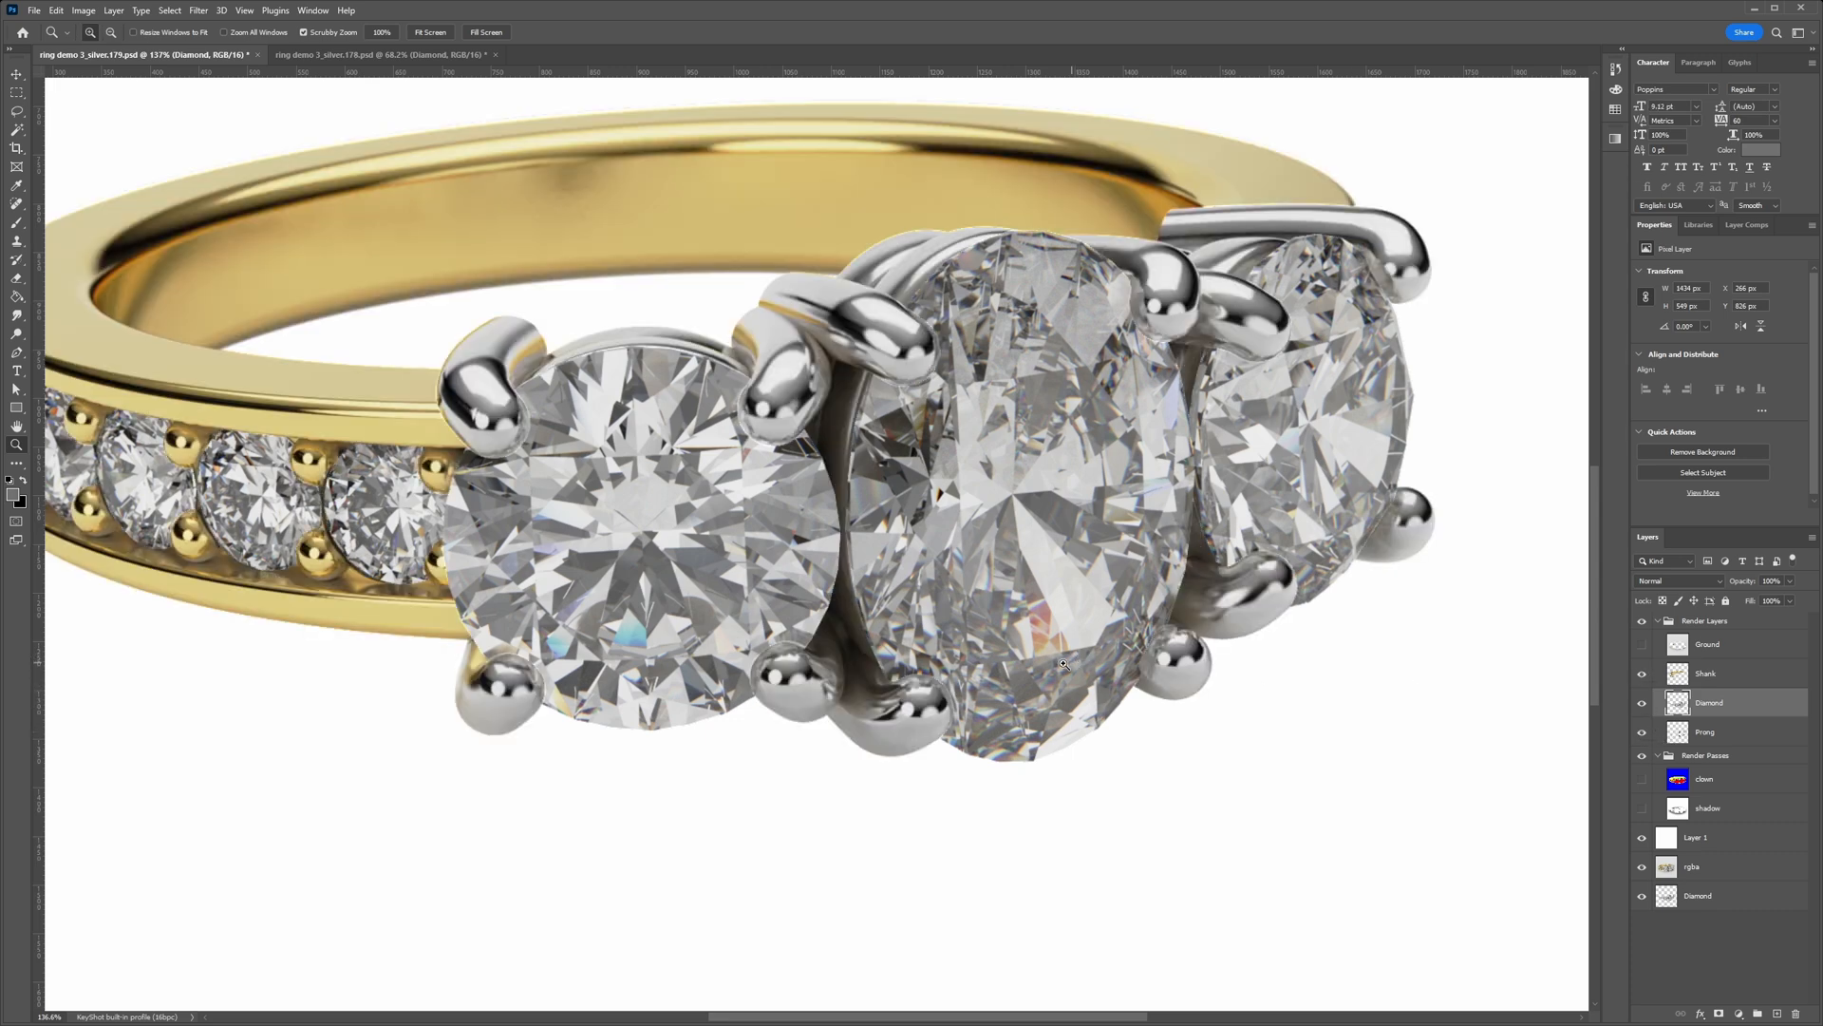
pyautogui.keyDown('alt'); pyautogui.scroll(-2, 1074, 658); pyautogui.keyUp('alt')
pyautogui.keyDown('alt'); pyautogui.scroll(-3, 884, 557); pyautogui.keyUp('alt')
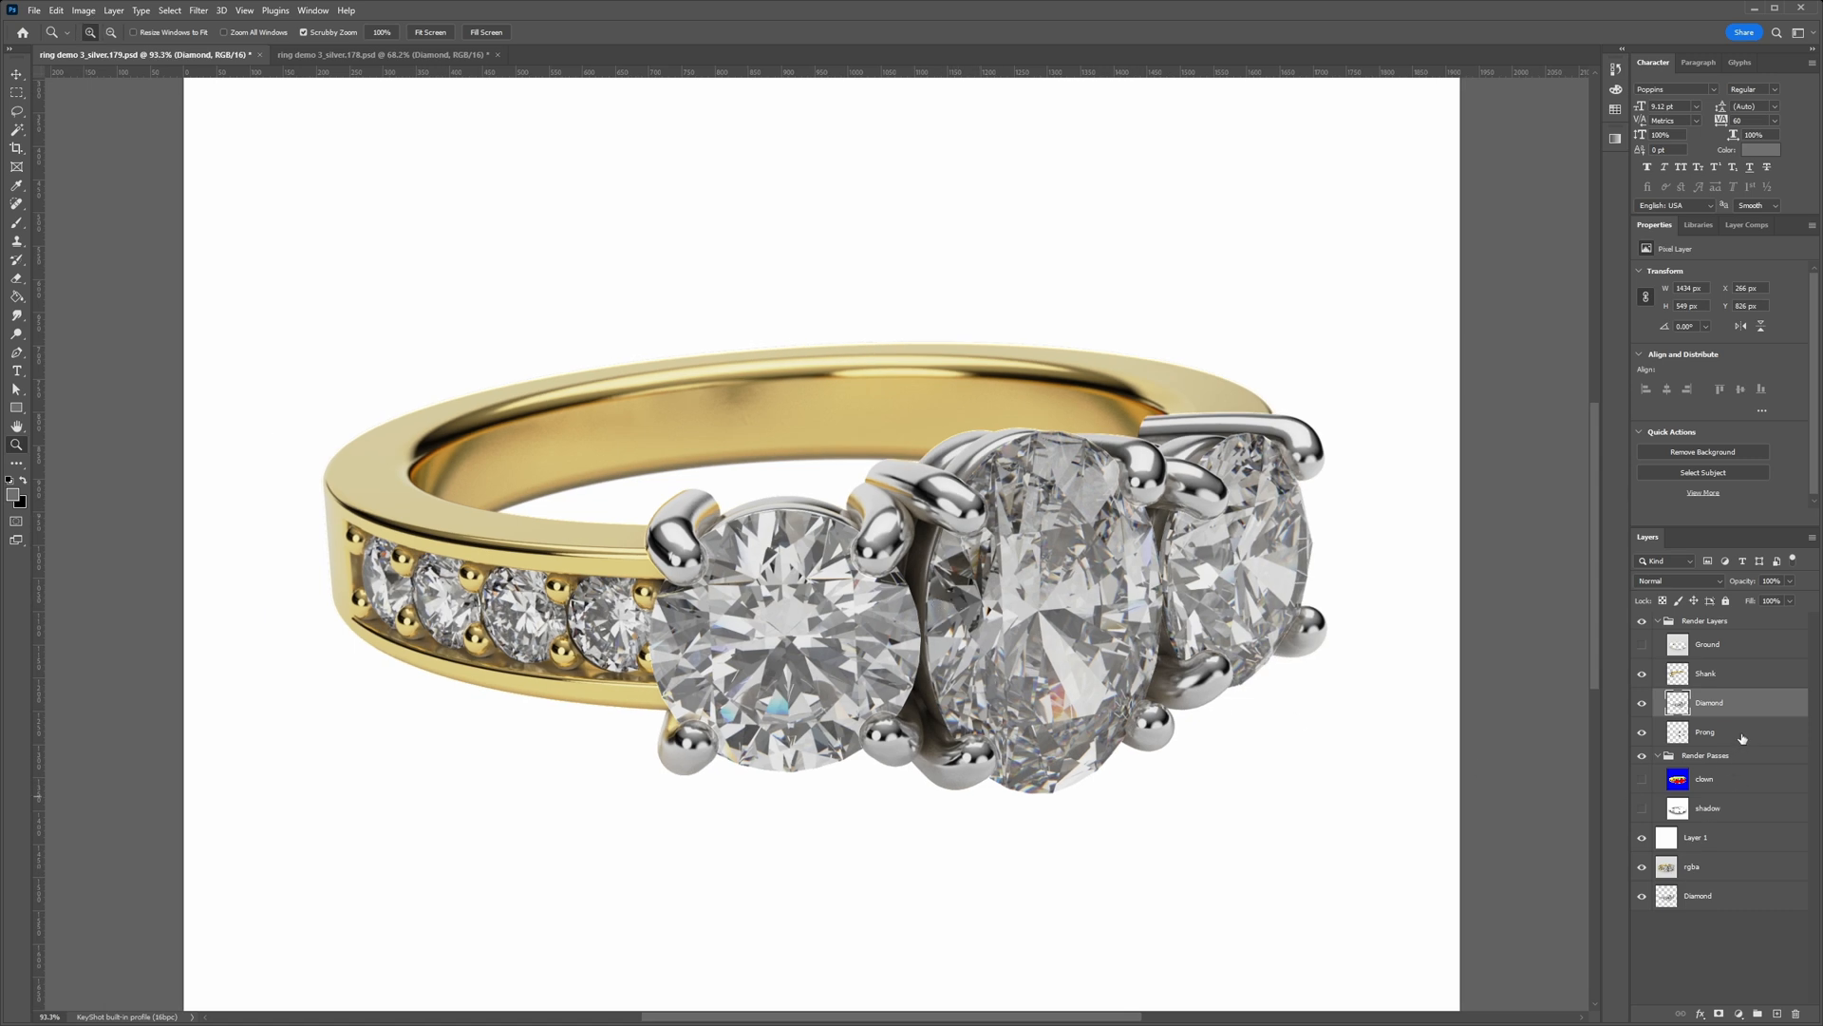
pyautogui.press('alt')
pyautogui.keyDown('alt'); pyautogui.scroll(5, 1448, 717); pyautogui.keyUp('alt')
pyautogui.keyDown('alt'); pyautogui.scroll(-8, 1252, 695); pyautogui.keyUp('alt')
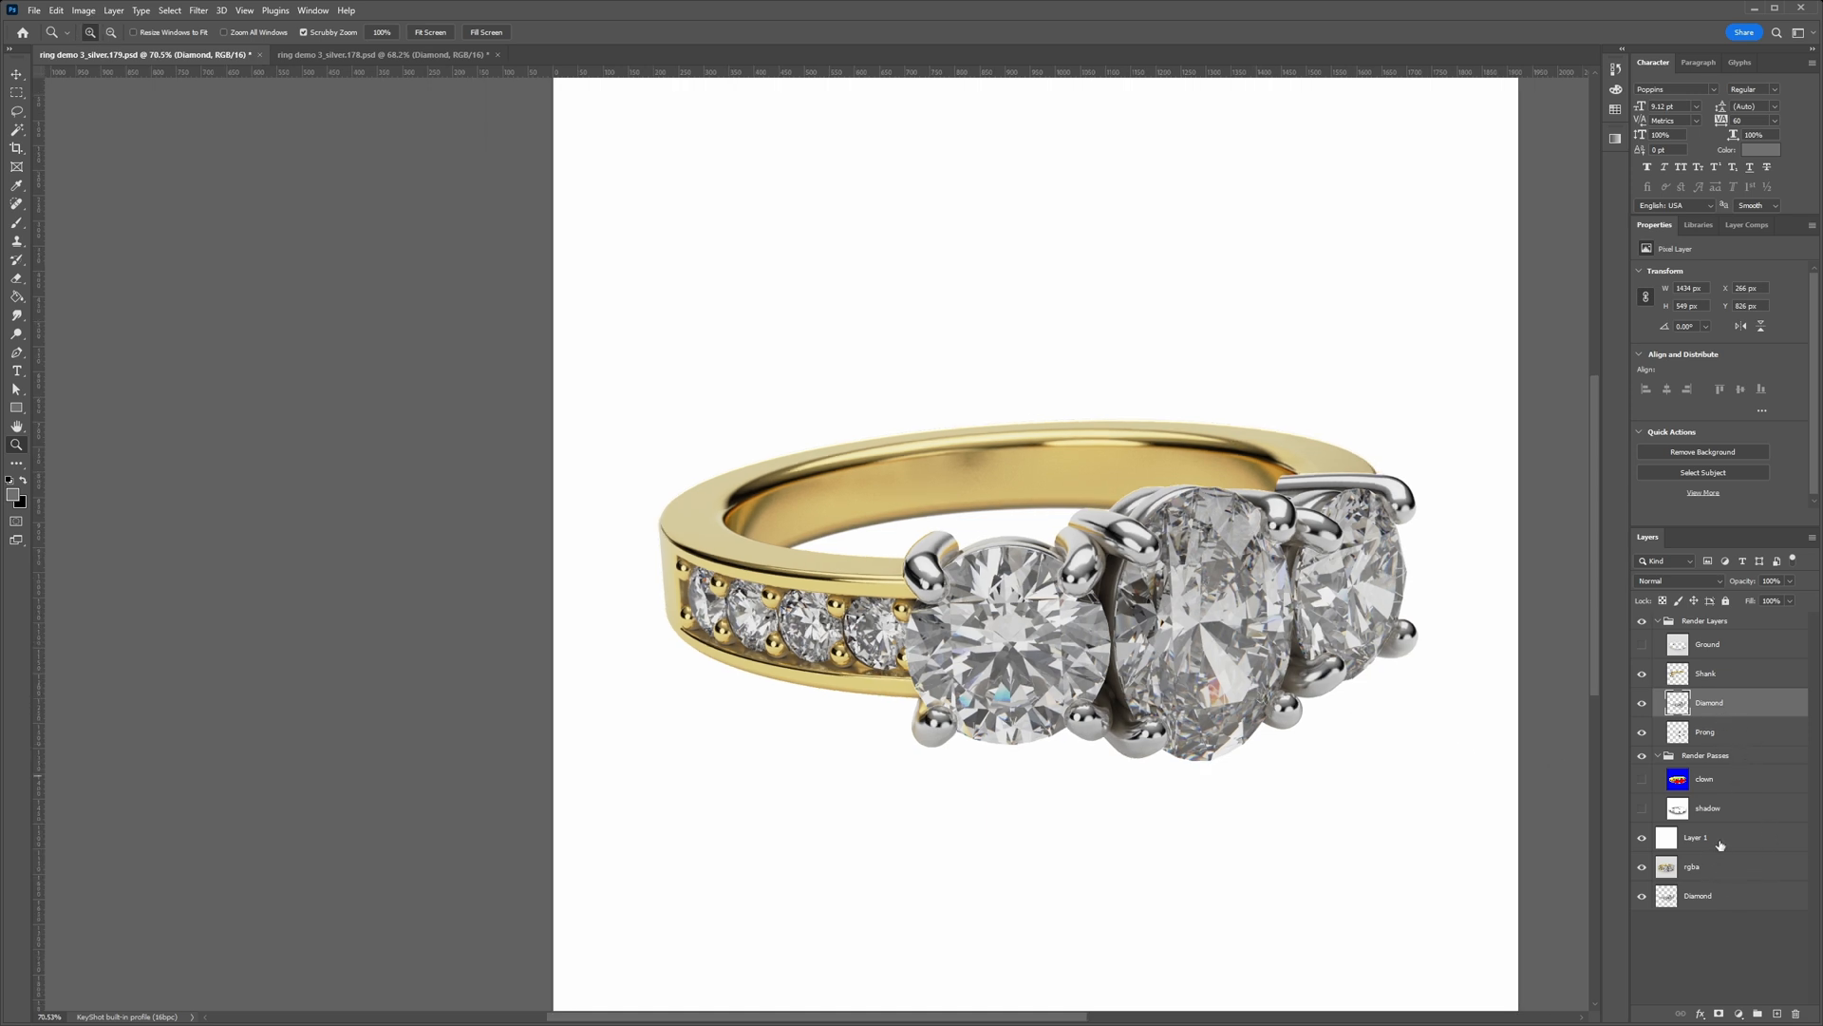
# Step: Add a Curves adjustment above the Diamond layer in Render Layers and clip it to that layer
pyautogui.click(1719, 846)
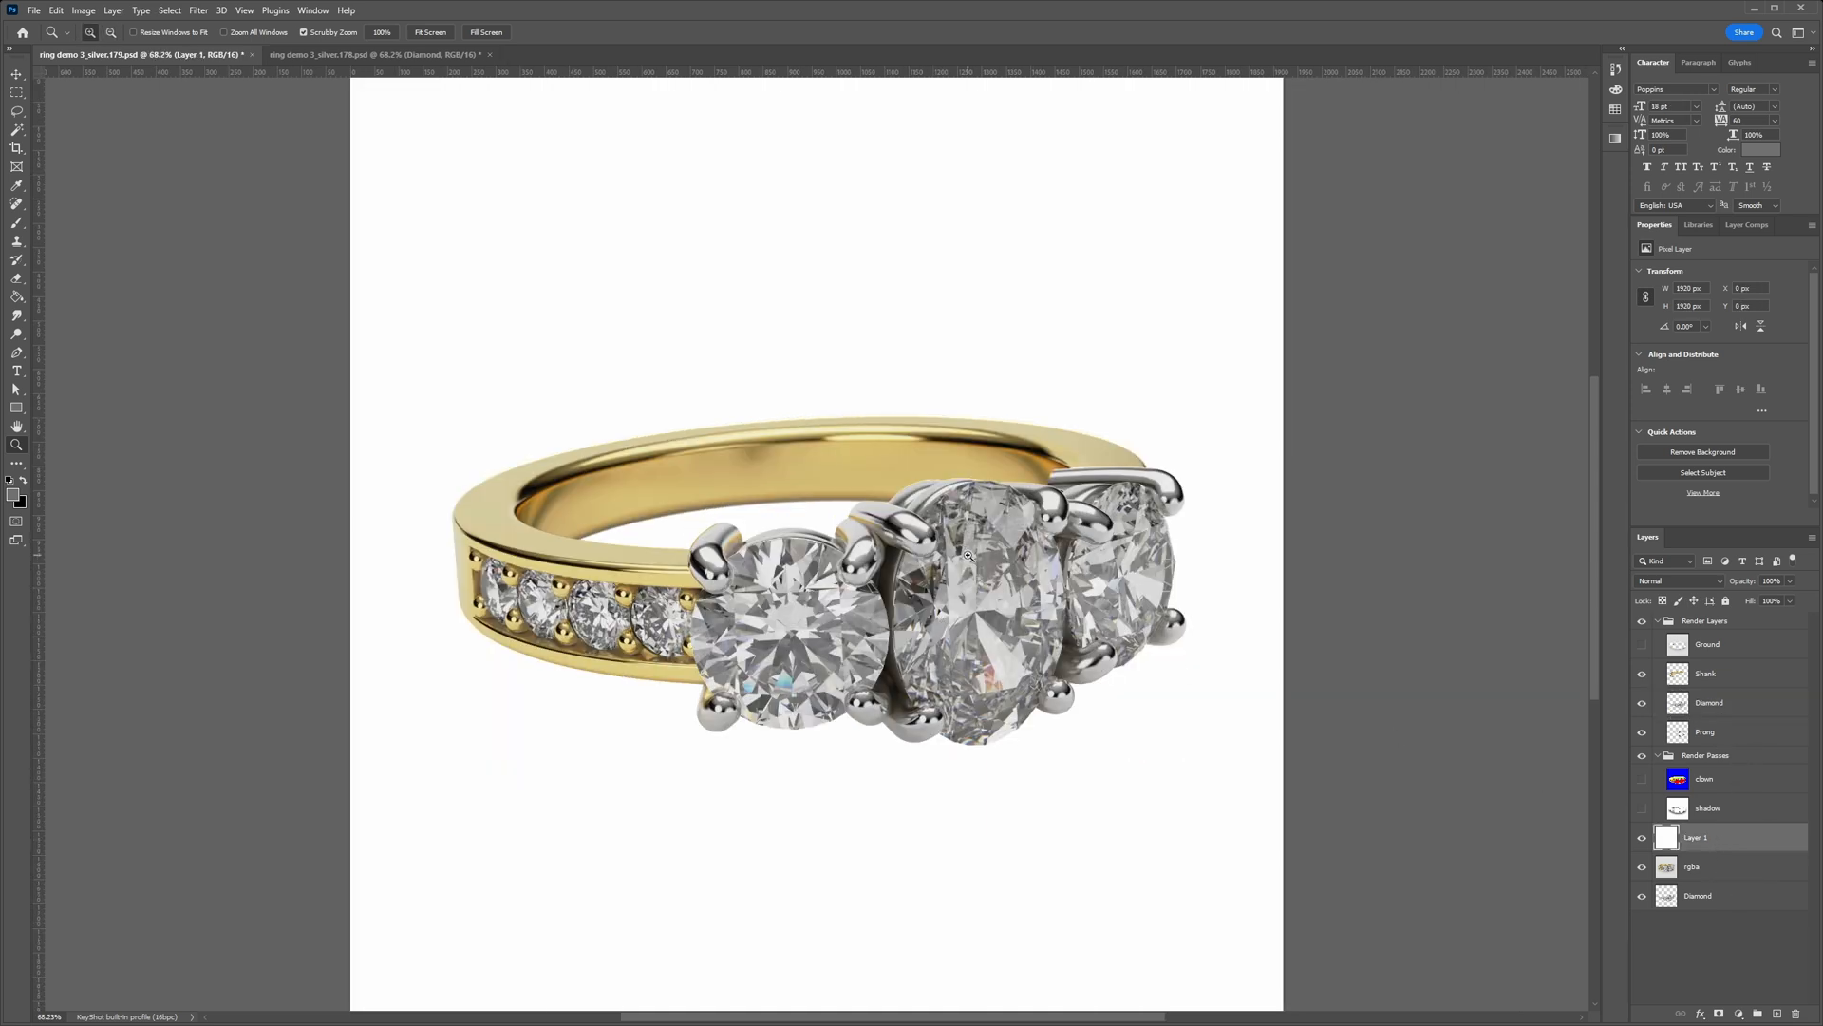
pyautogui.click(1721, 707)
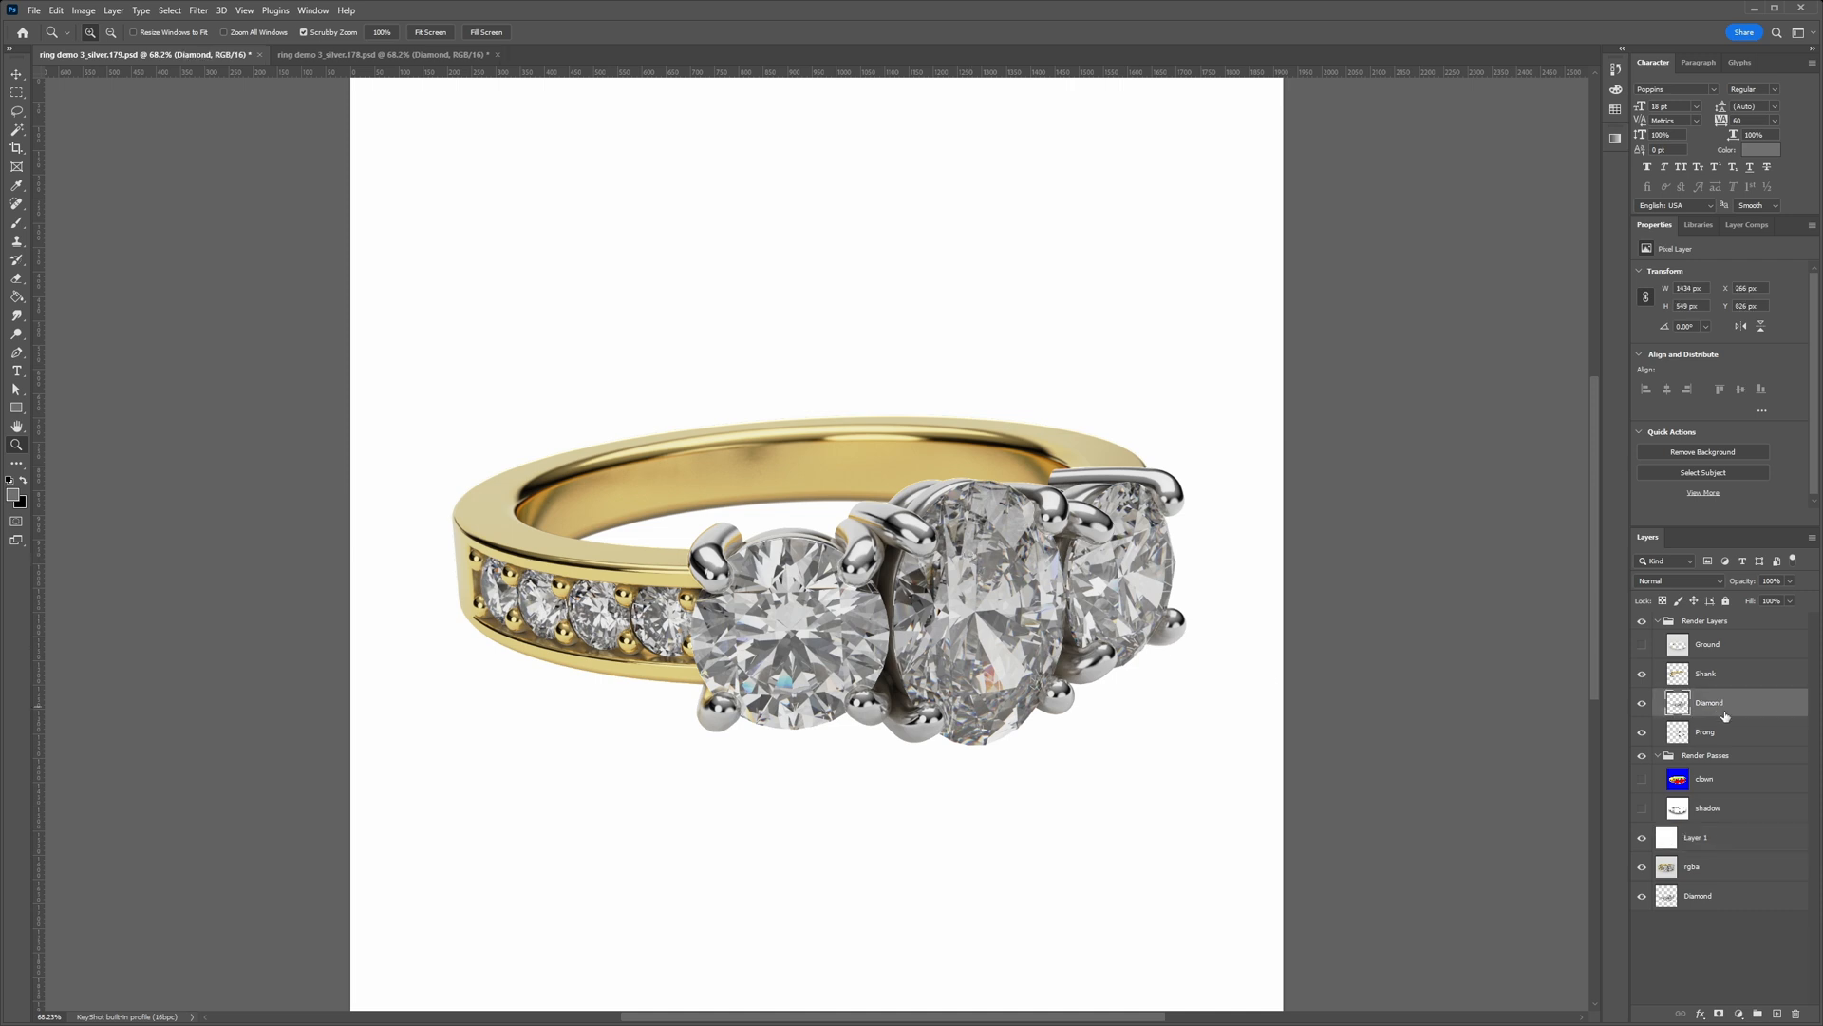
pyautogui.click(1739, 1015)
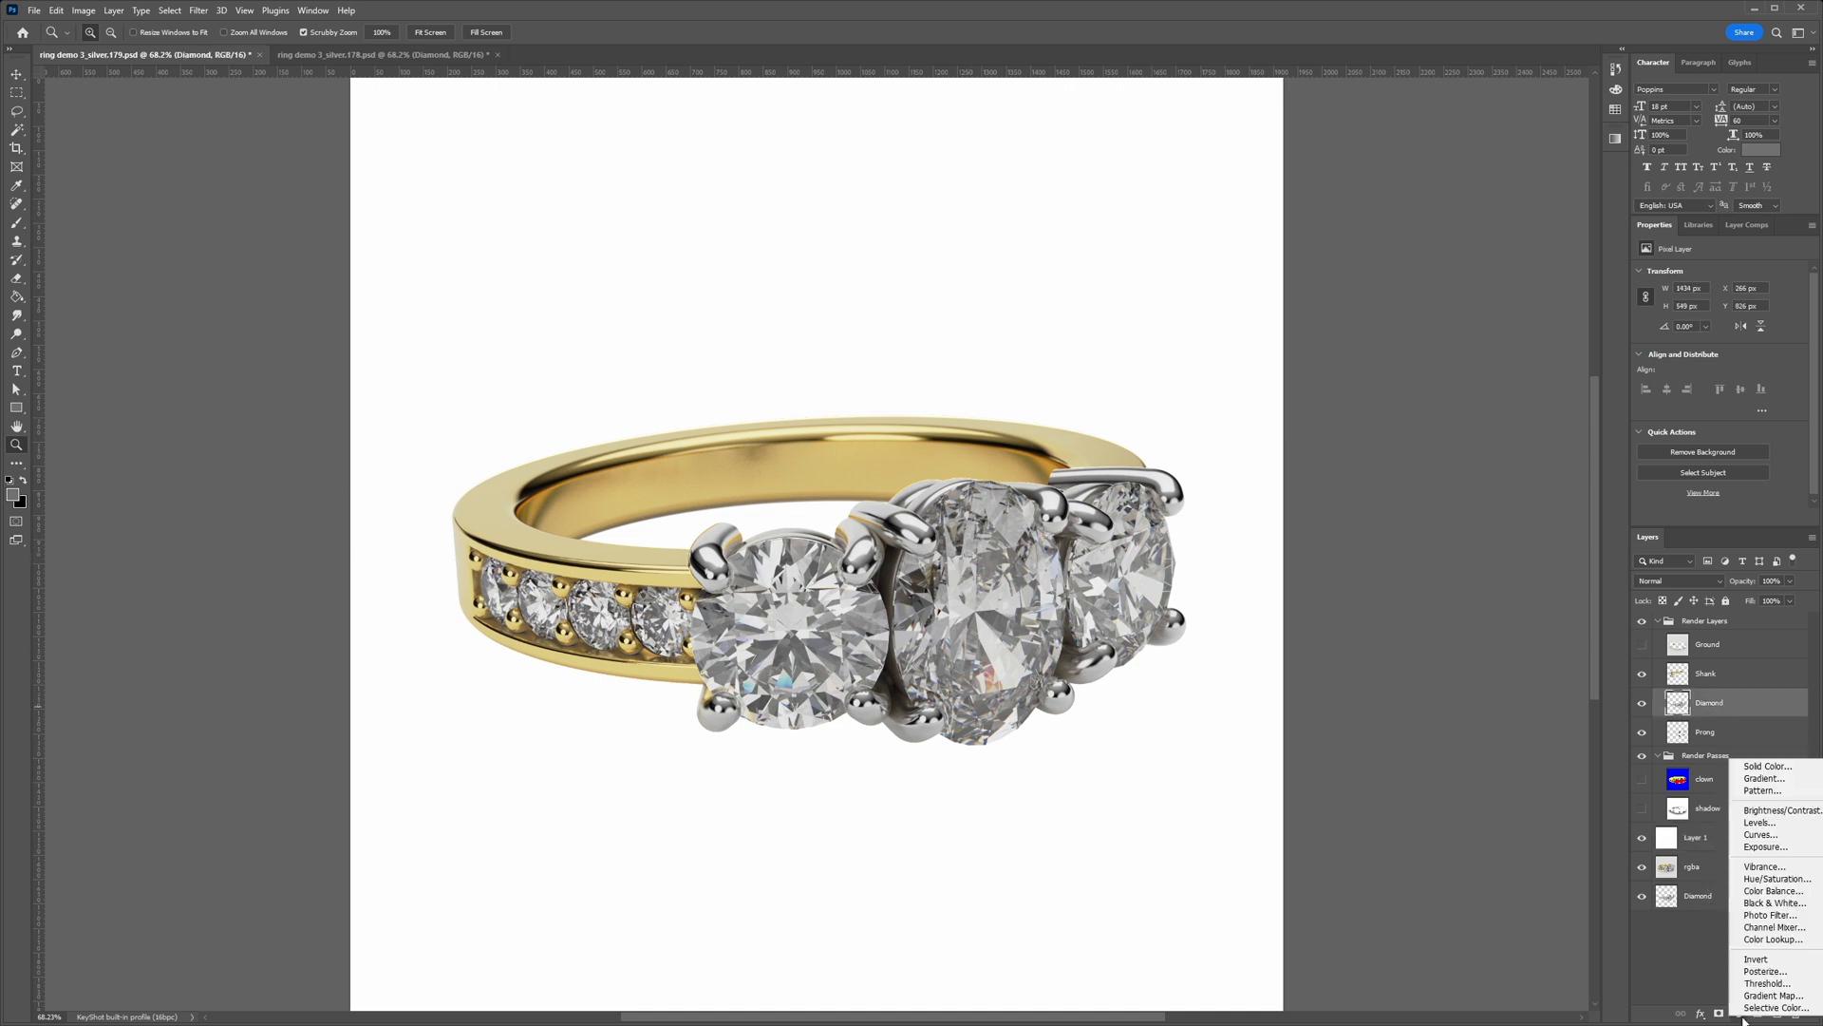
pyautogui.click(1761, 835)
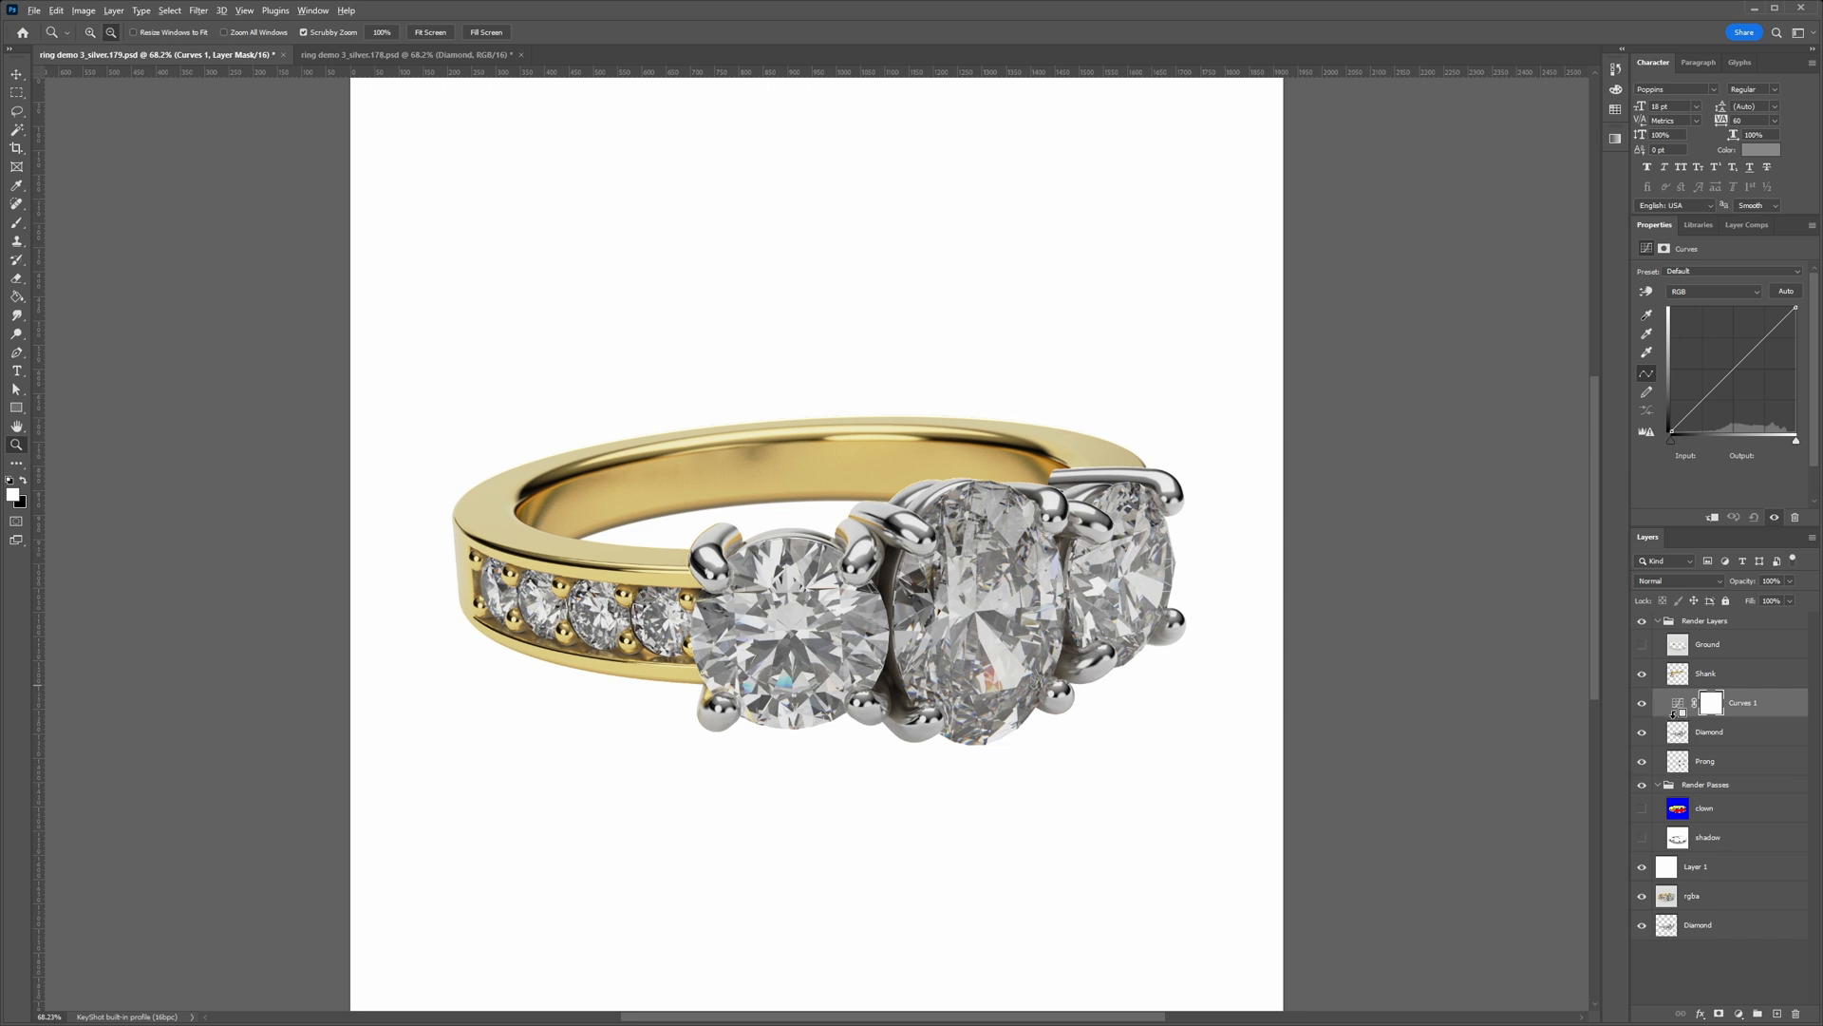
pyautogui.keyDown('alt'); pyautogui.click(1674, 716); pyautogui.keyUp('alt')
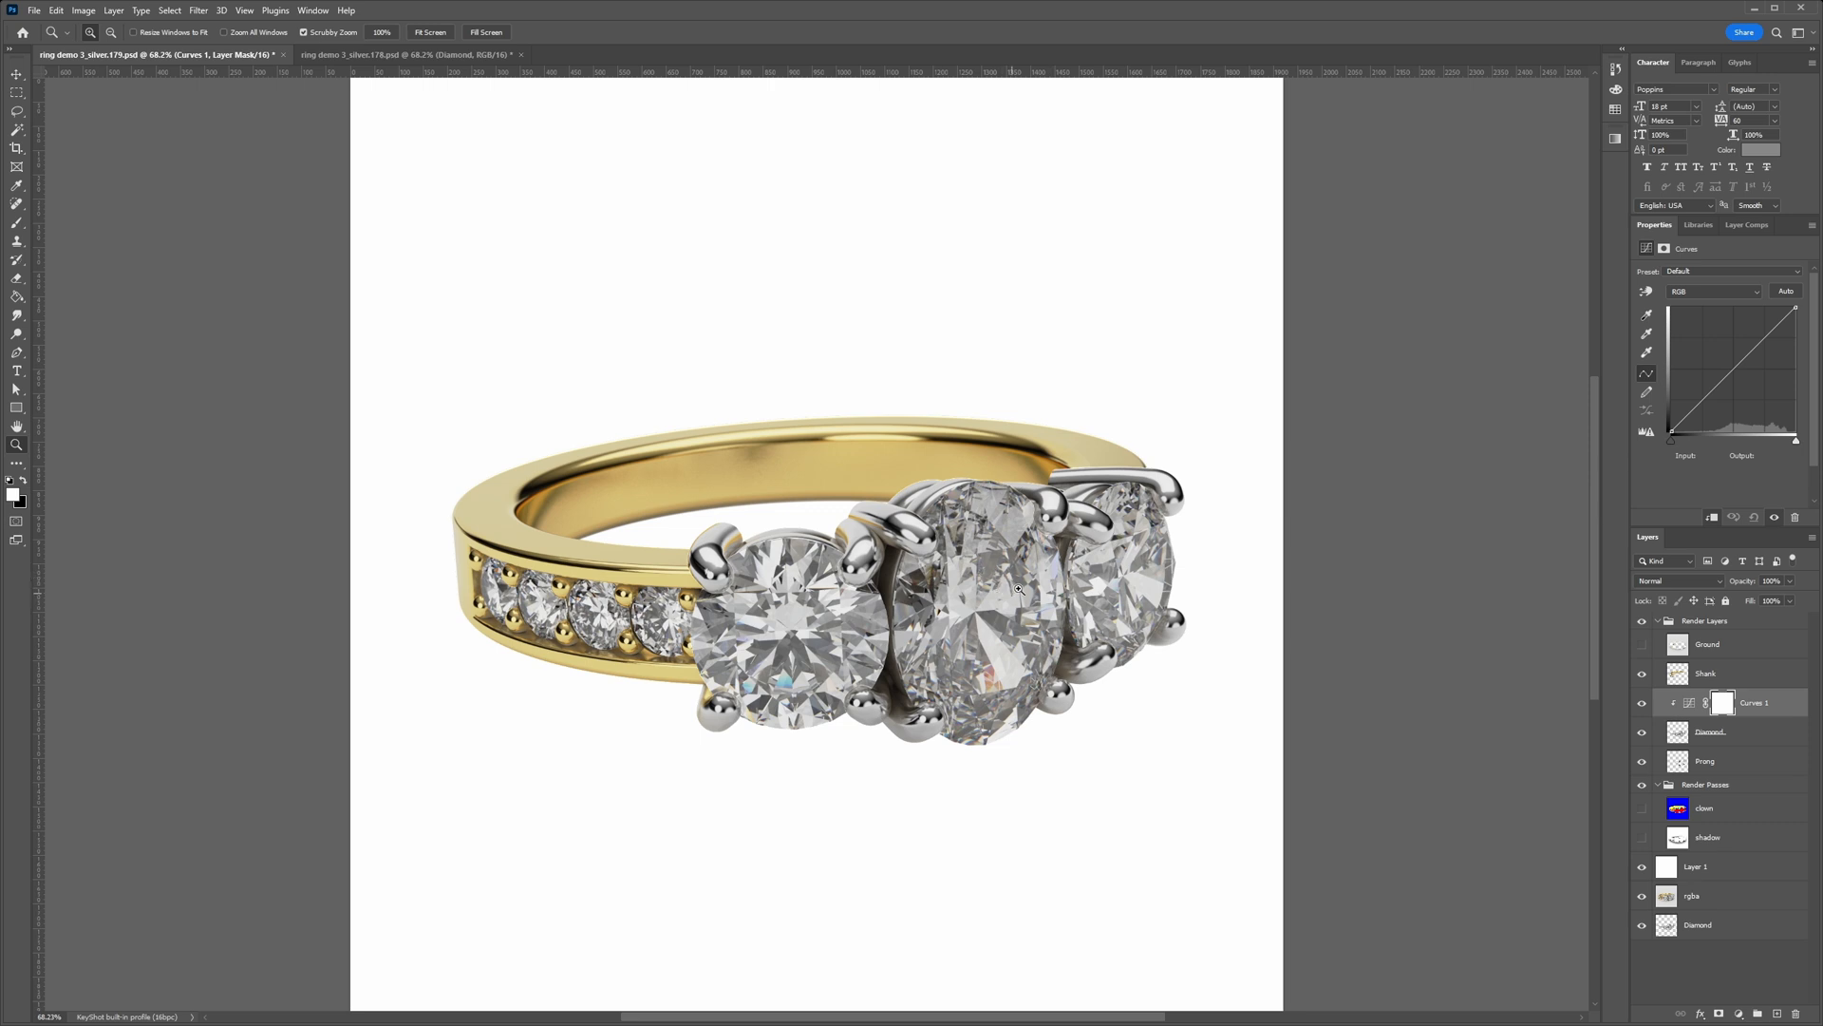
# Step: Brighten the diamonds' highlights and darken their shadows with the clipped curve, comparing the stones with and without the adjustment
pyautogui.click(1760, 344)
pyautogui.moveTo(1760, 344); pyautogui.dragTo(1764, 332)
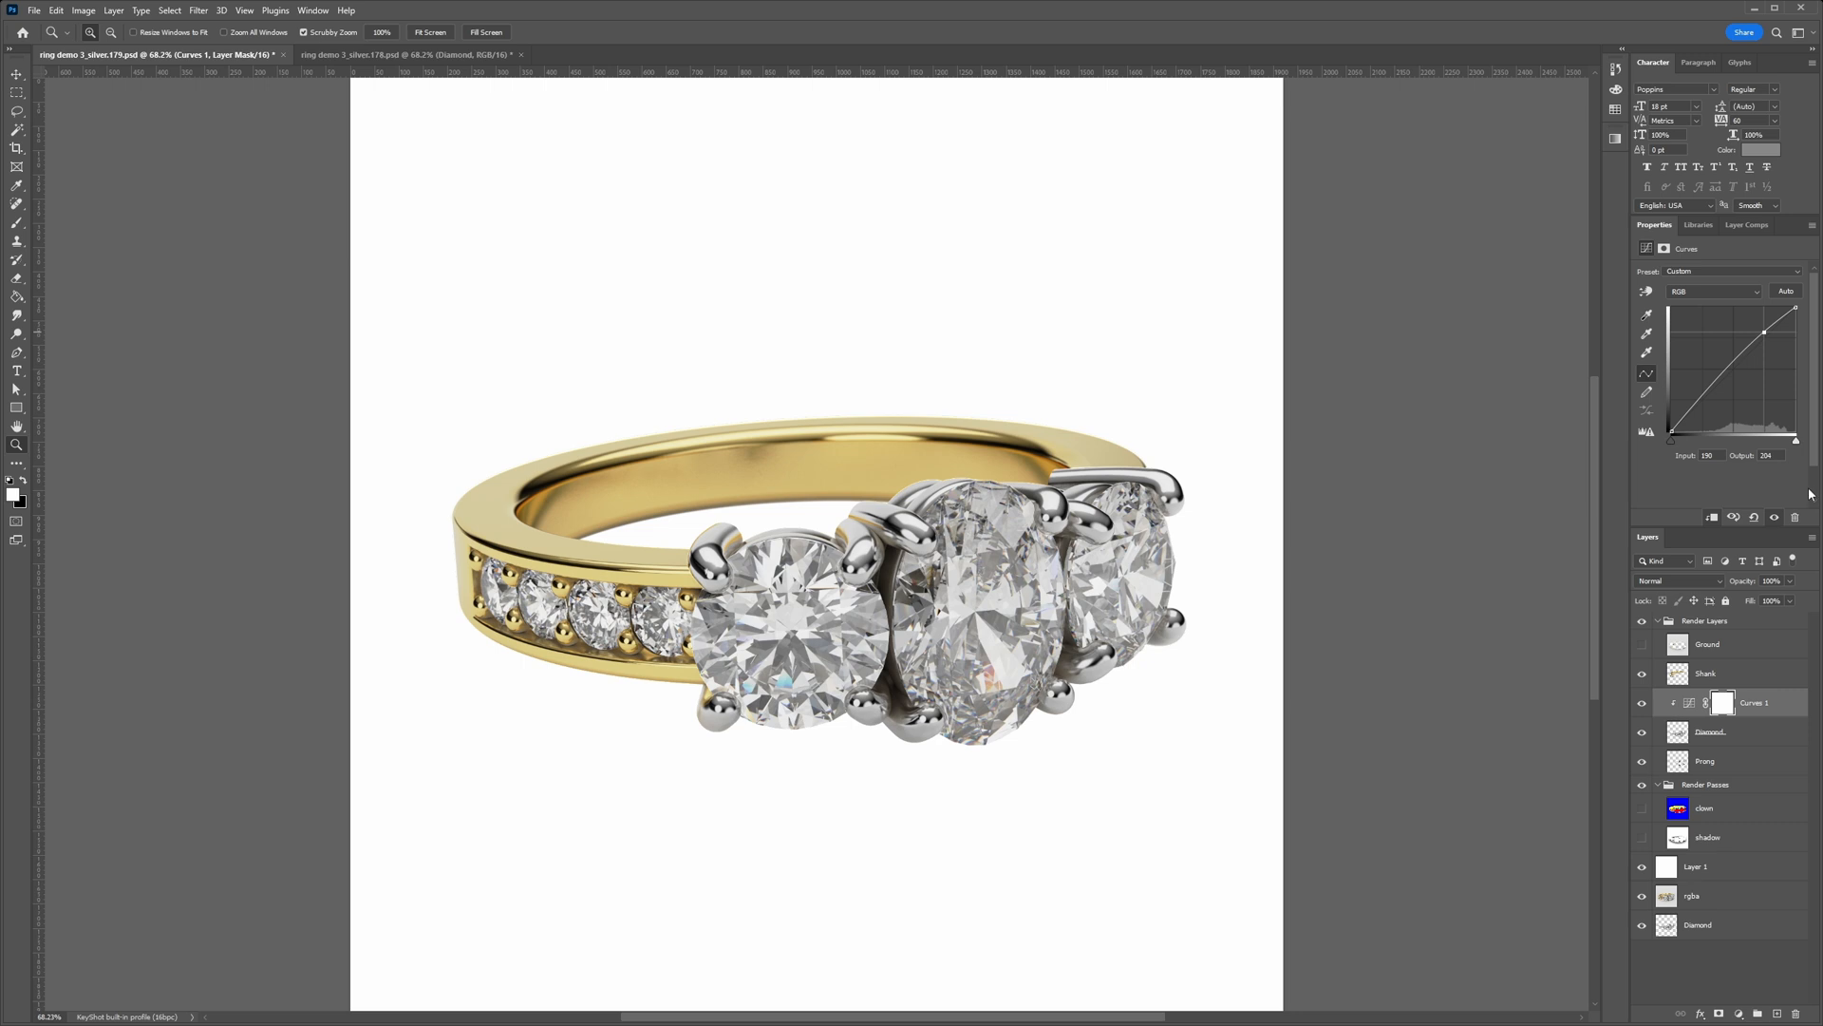
pyautogui.click(1003, 641)
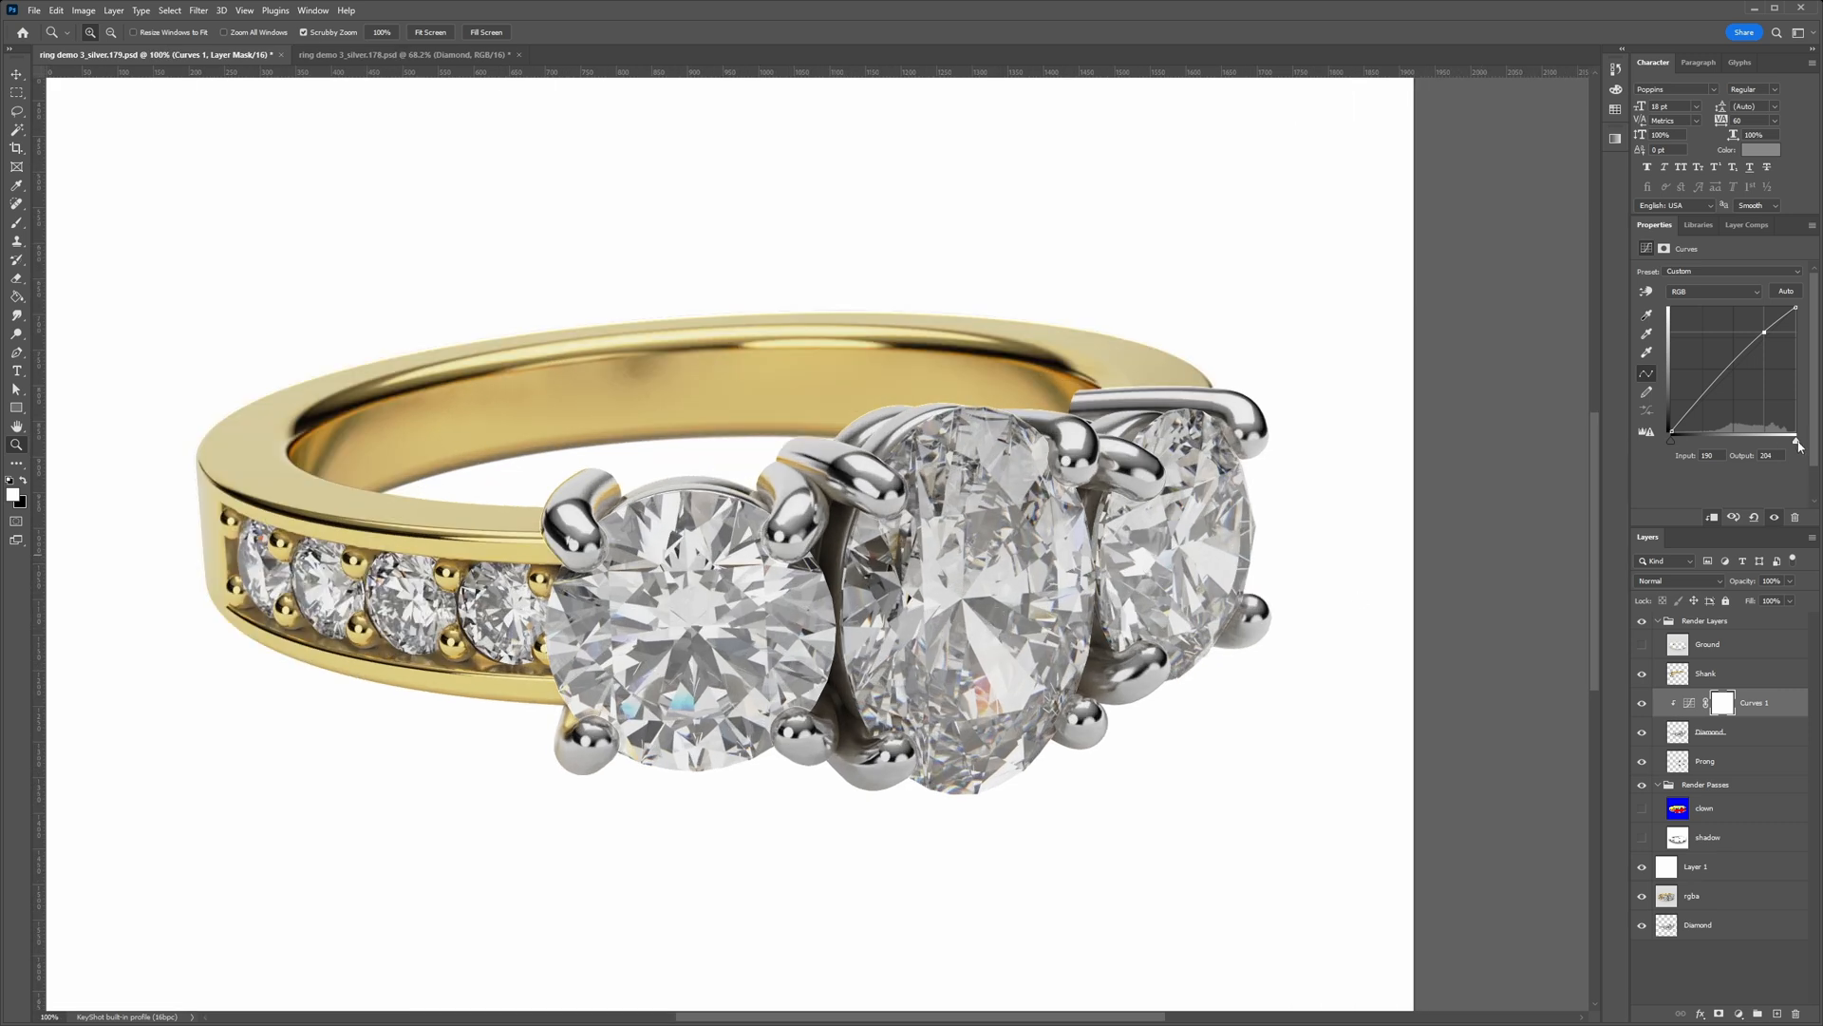
pyautogui.moveTo(1797, 442); pyautogui.dragTo(1787, 440)
pyautogui.moveTo(1671, 443)
pyautogui.mouseDown()
pyautogui.moveTo(1690, 446)
pyautogui.moveTo(1674, 447)
pyautogui.mouseUp()
pyautogui.moveTo(1766, 335); pyautogui.dragTo(1763, 325)
pyautogui.moveTo(1711, 388); pyautogui.dragTo(1710, 396)
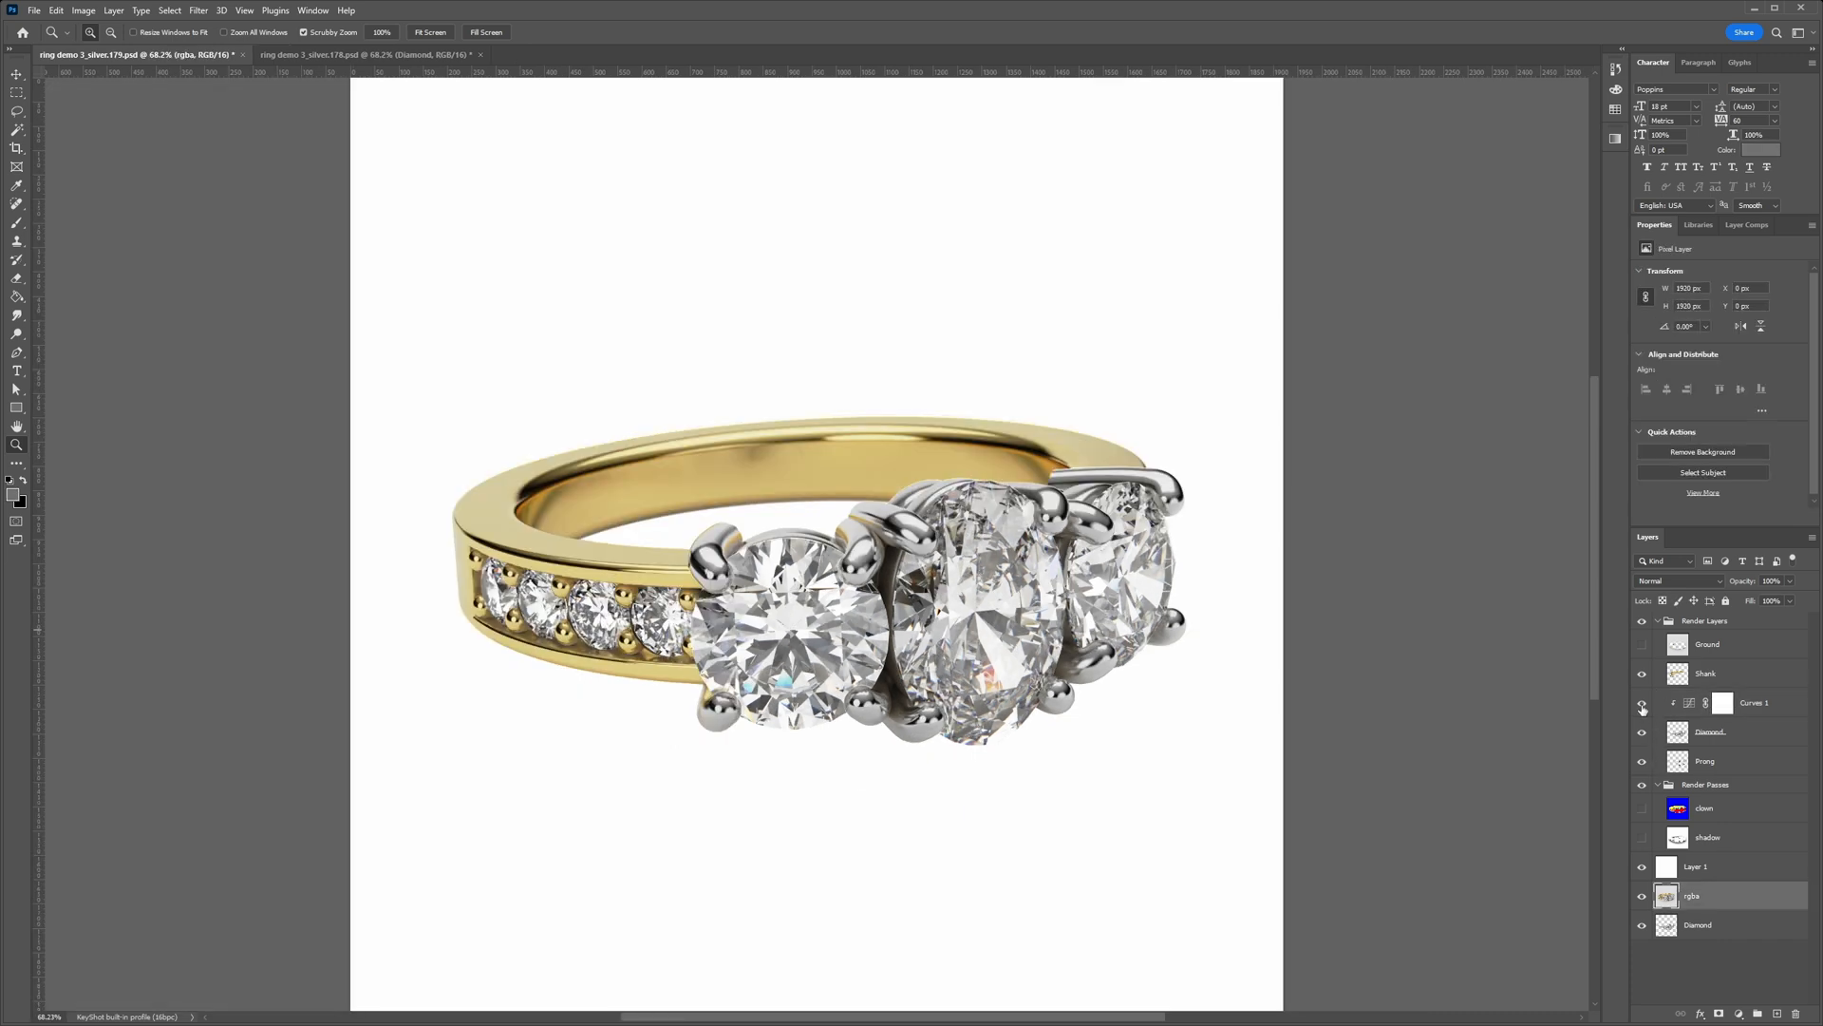
pyautogui.click(1643, 705)
pyautogui.click(1643, 706)
pyautogui.click(1643, 706)
pyautogui.click(1643, 706)
# Step: Add a Curves adjustment above the Shank layer and clip it to that layer
pyautogui.click(1749, 682)
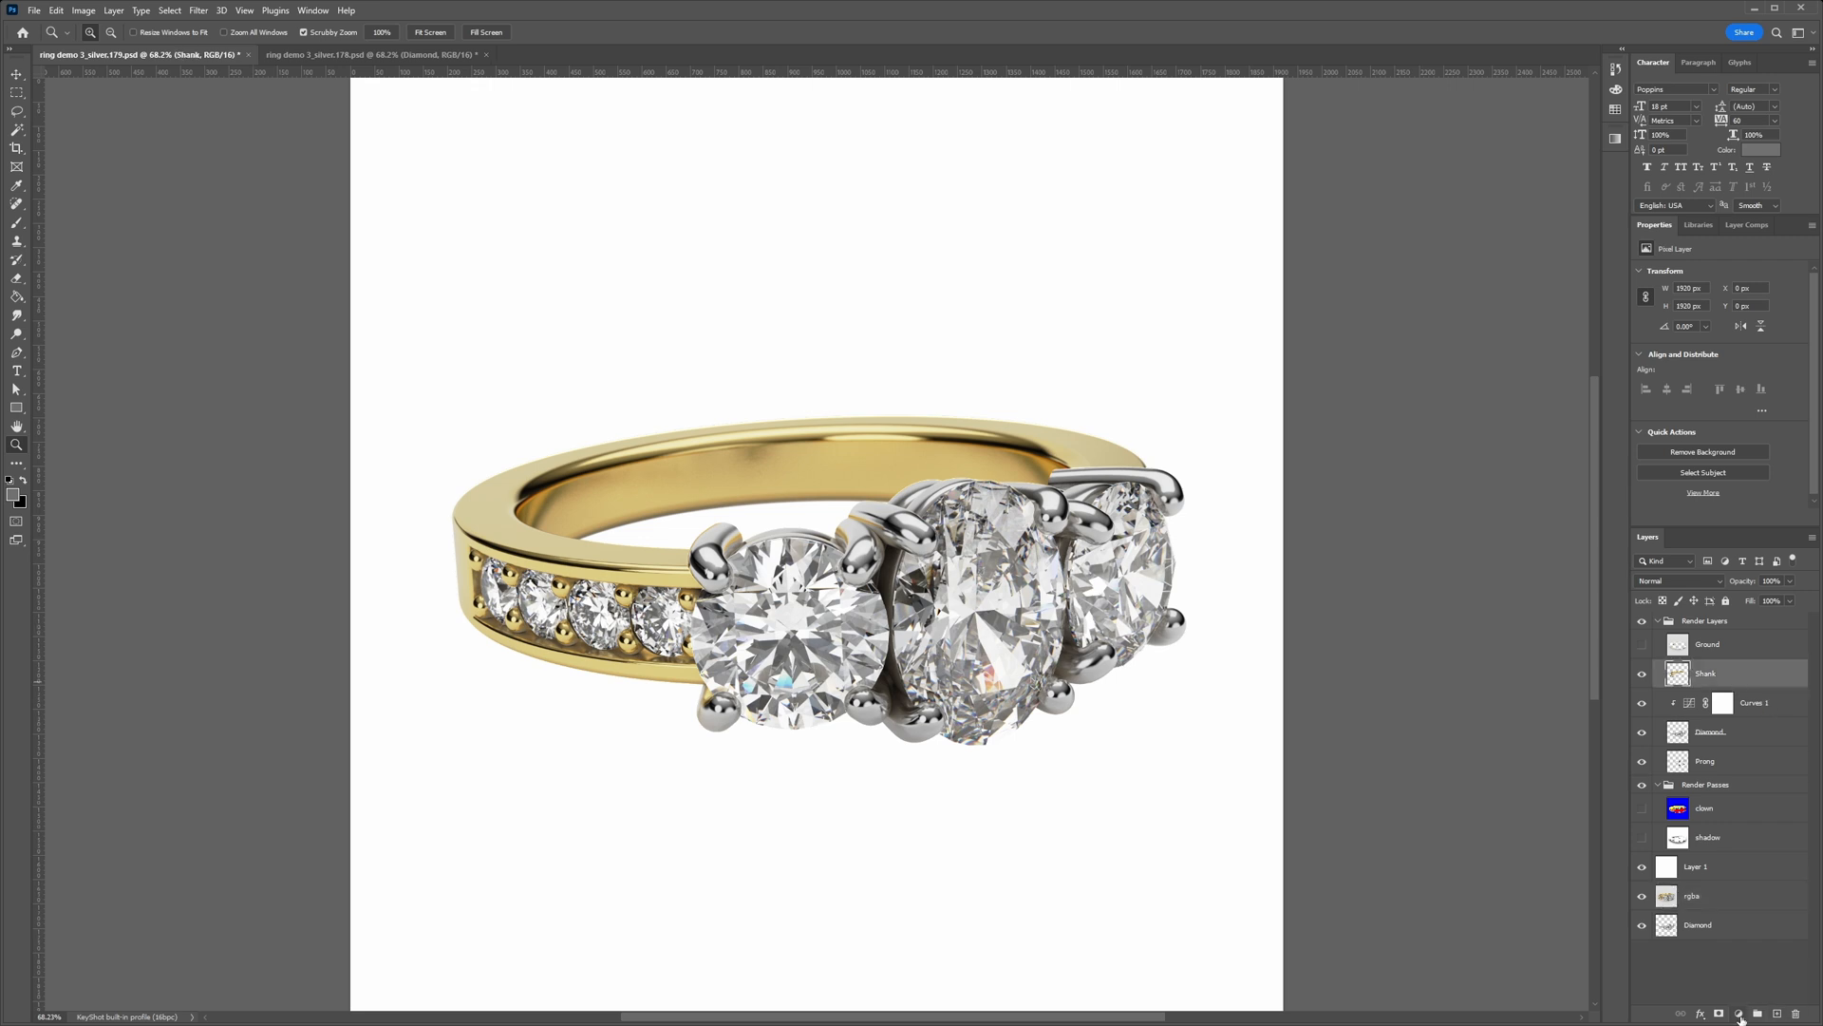
pyautogui.click(1741, 1015)
pyautogui.click(1757, 839)
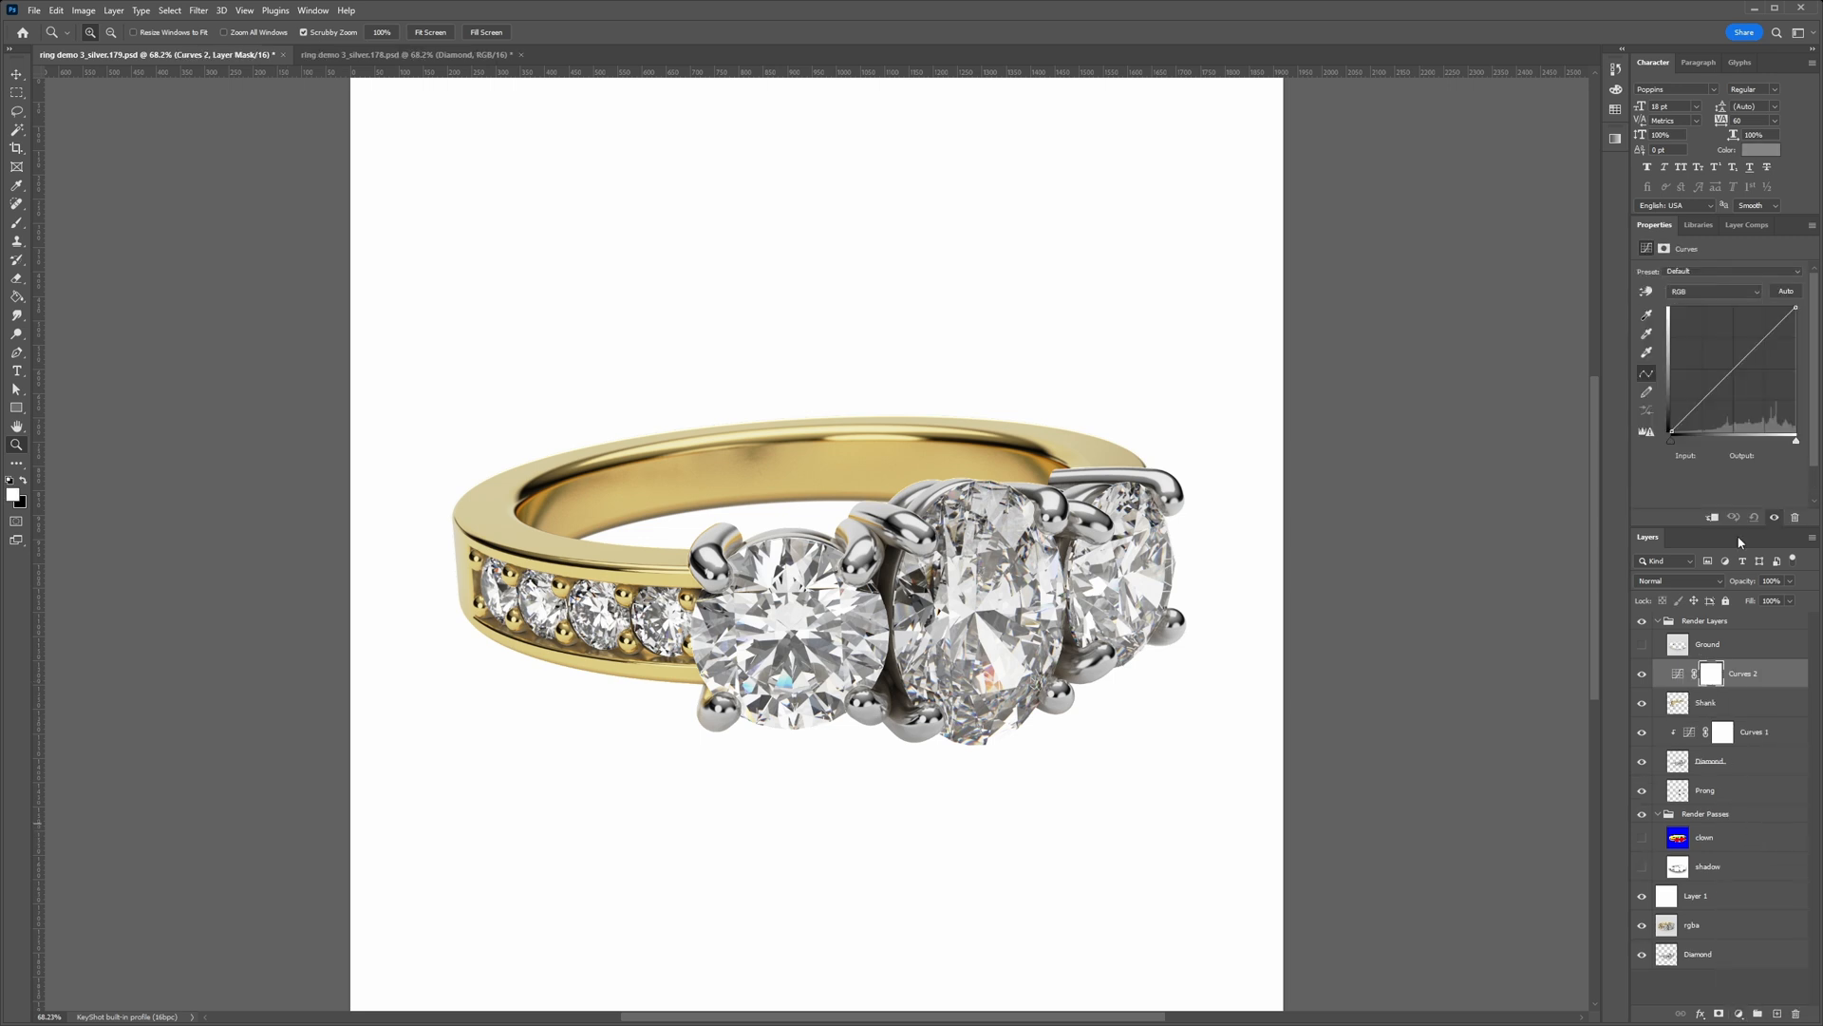
pyautogui.press('alt')
pyautogui.keyDown('alt'); pyautogui.click(1679, 687); pyautogui.keyUp('alt')
# Step: Brighten the gold shank by lowering the curve's white point to about 223, lifting the highlights and adding a shadow control point
pyautogui.moveTo(1796, 441); pyautogui.dragTo(1781, 444)
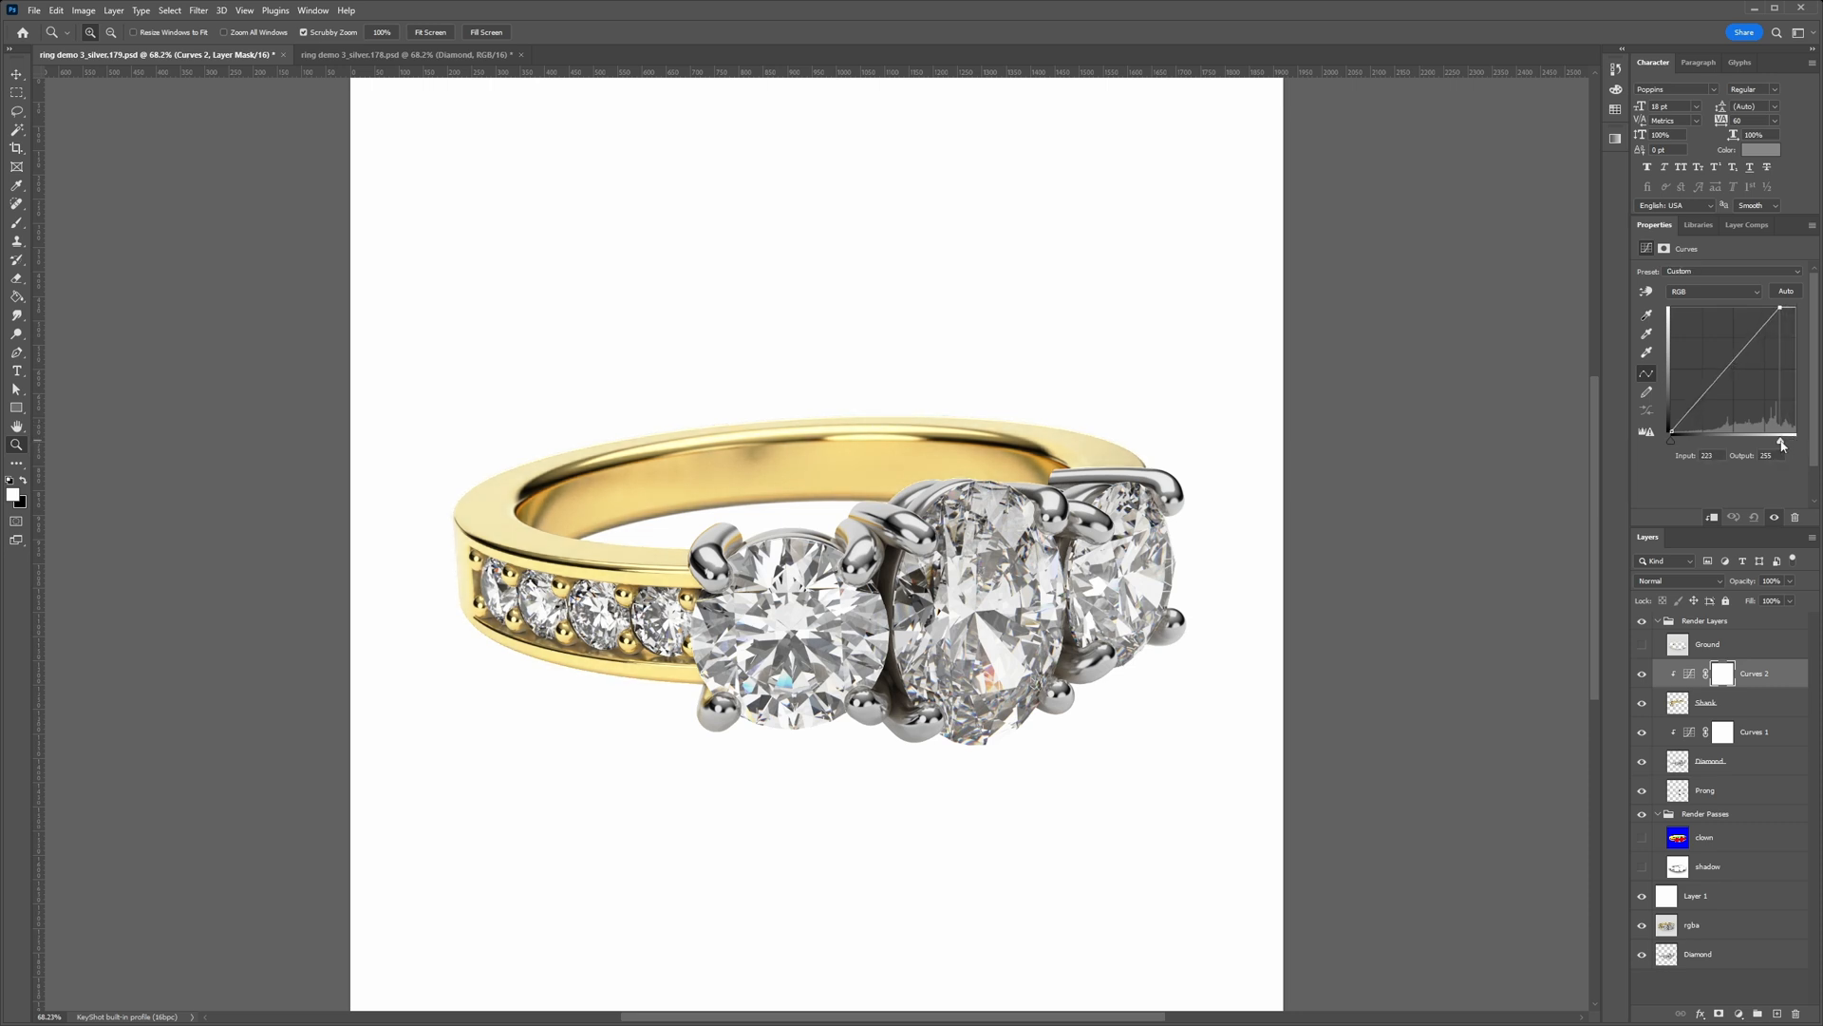
pyautogui.click(1756, 333)
pyautogui.moveTo(1756, 332); pyautogui.dragTo(1756, 330)
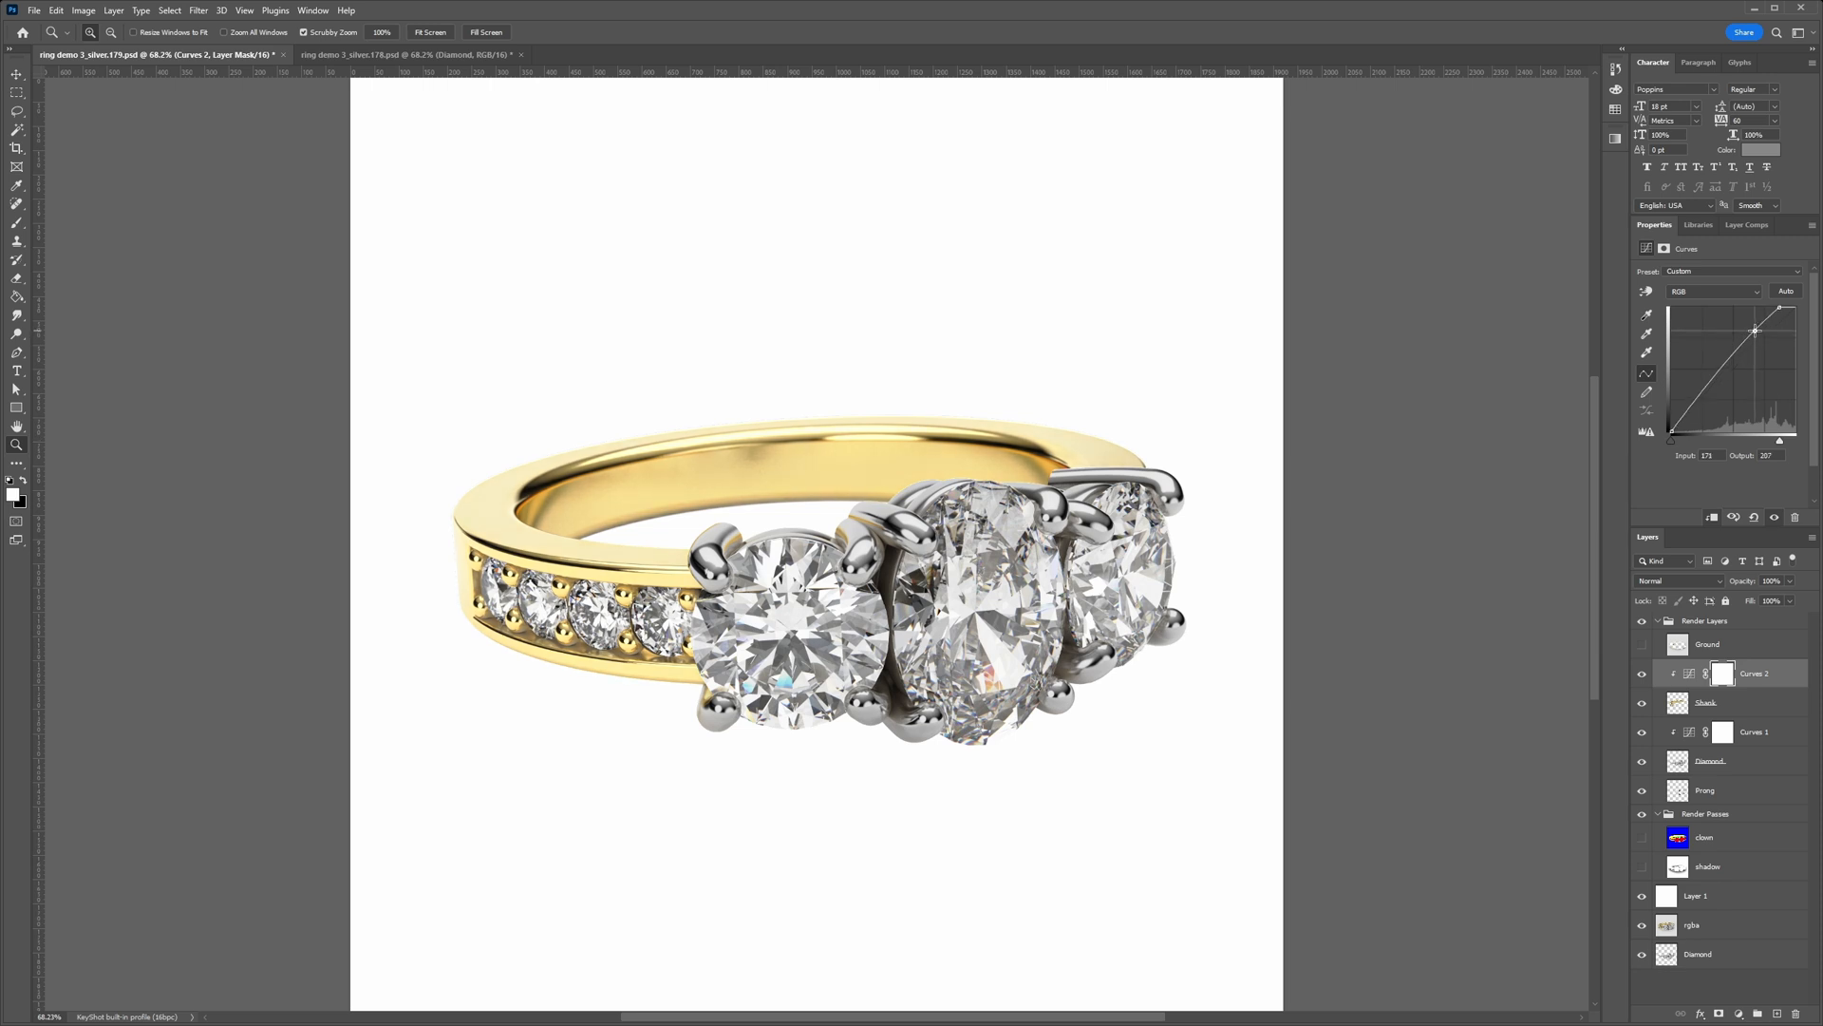
pyautogui.click(1695, 405)
pyautogui.moveTo(1695, 406); pyautogui.dragTo(1694, 406)
# Step: Add a Curves adjustment clipped to the Prong layer, and brighten it by lowering the white point and slightly lifting the highlights
pyautogui.click(1730, 790)
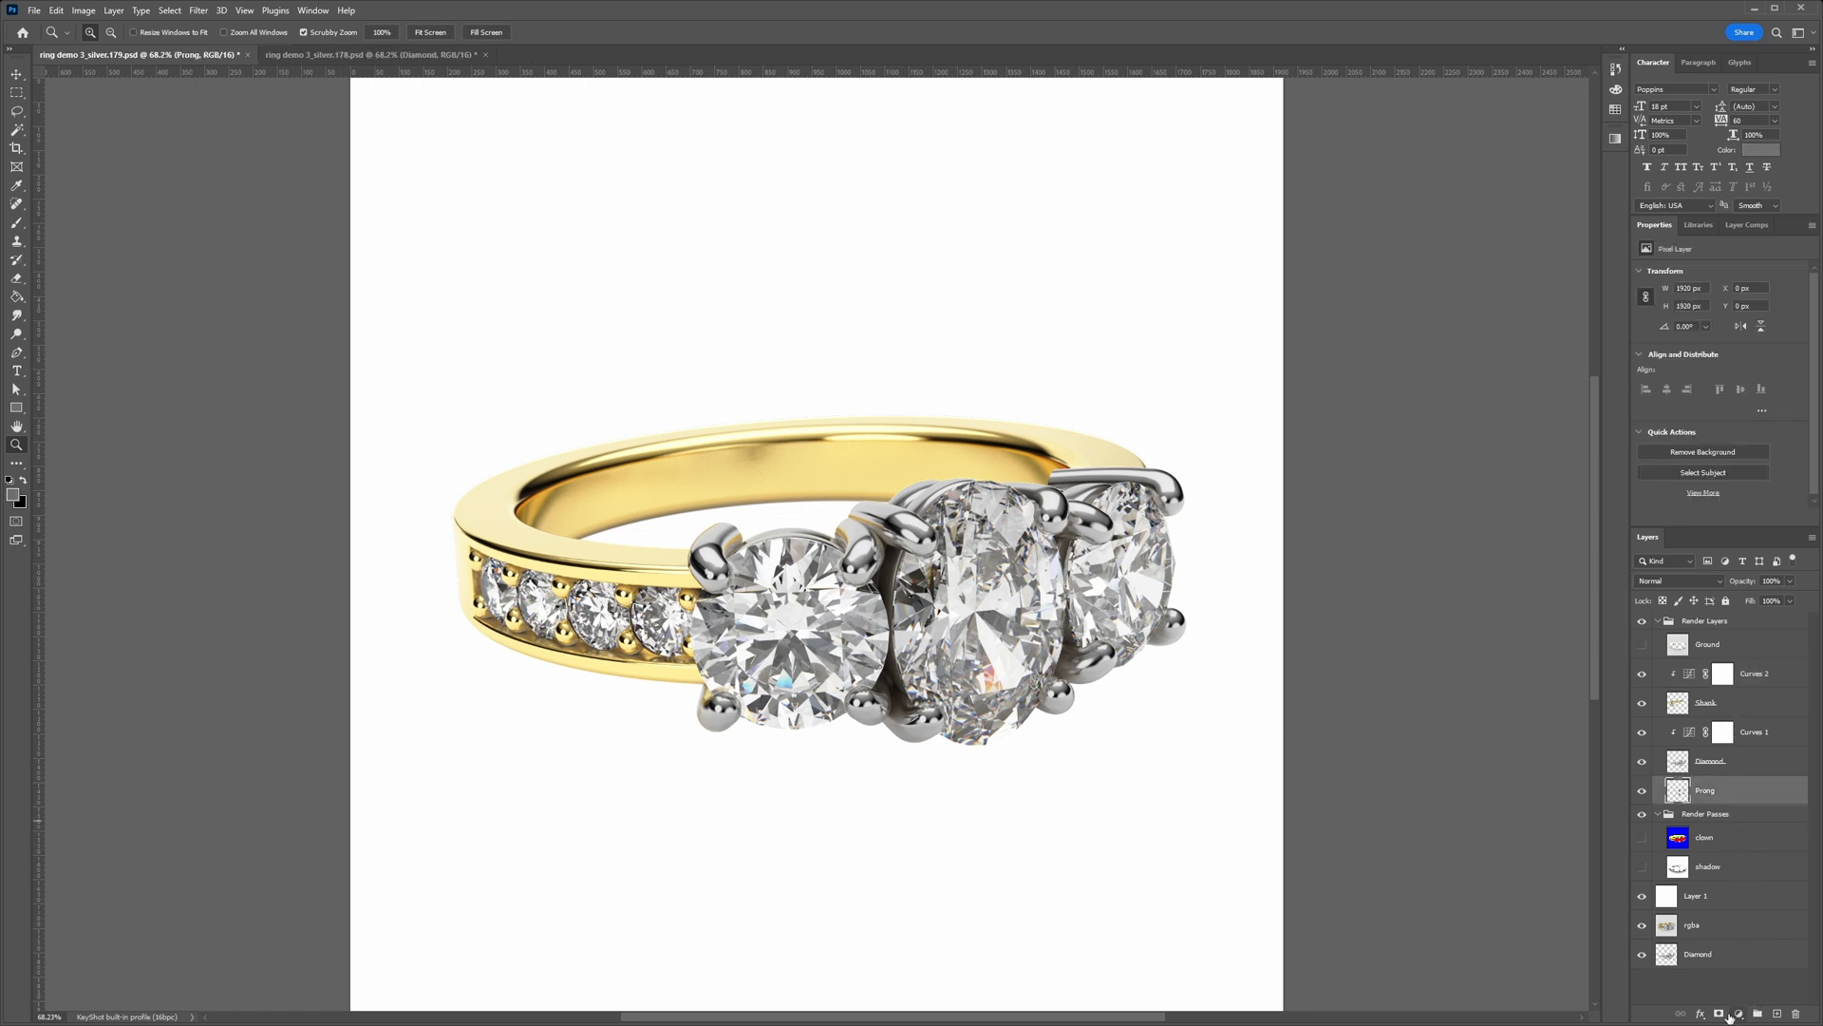
pyautogui.click(1739, 1014)
pyautogui.click(1752, 828)
pyautogui.keyDown('alt'); pyautogui.click(1690, 804); pyautogui.keyUp('alt')
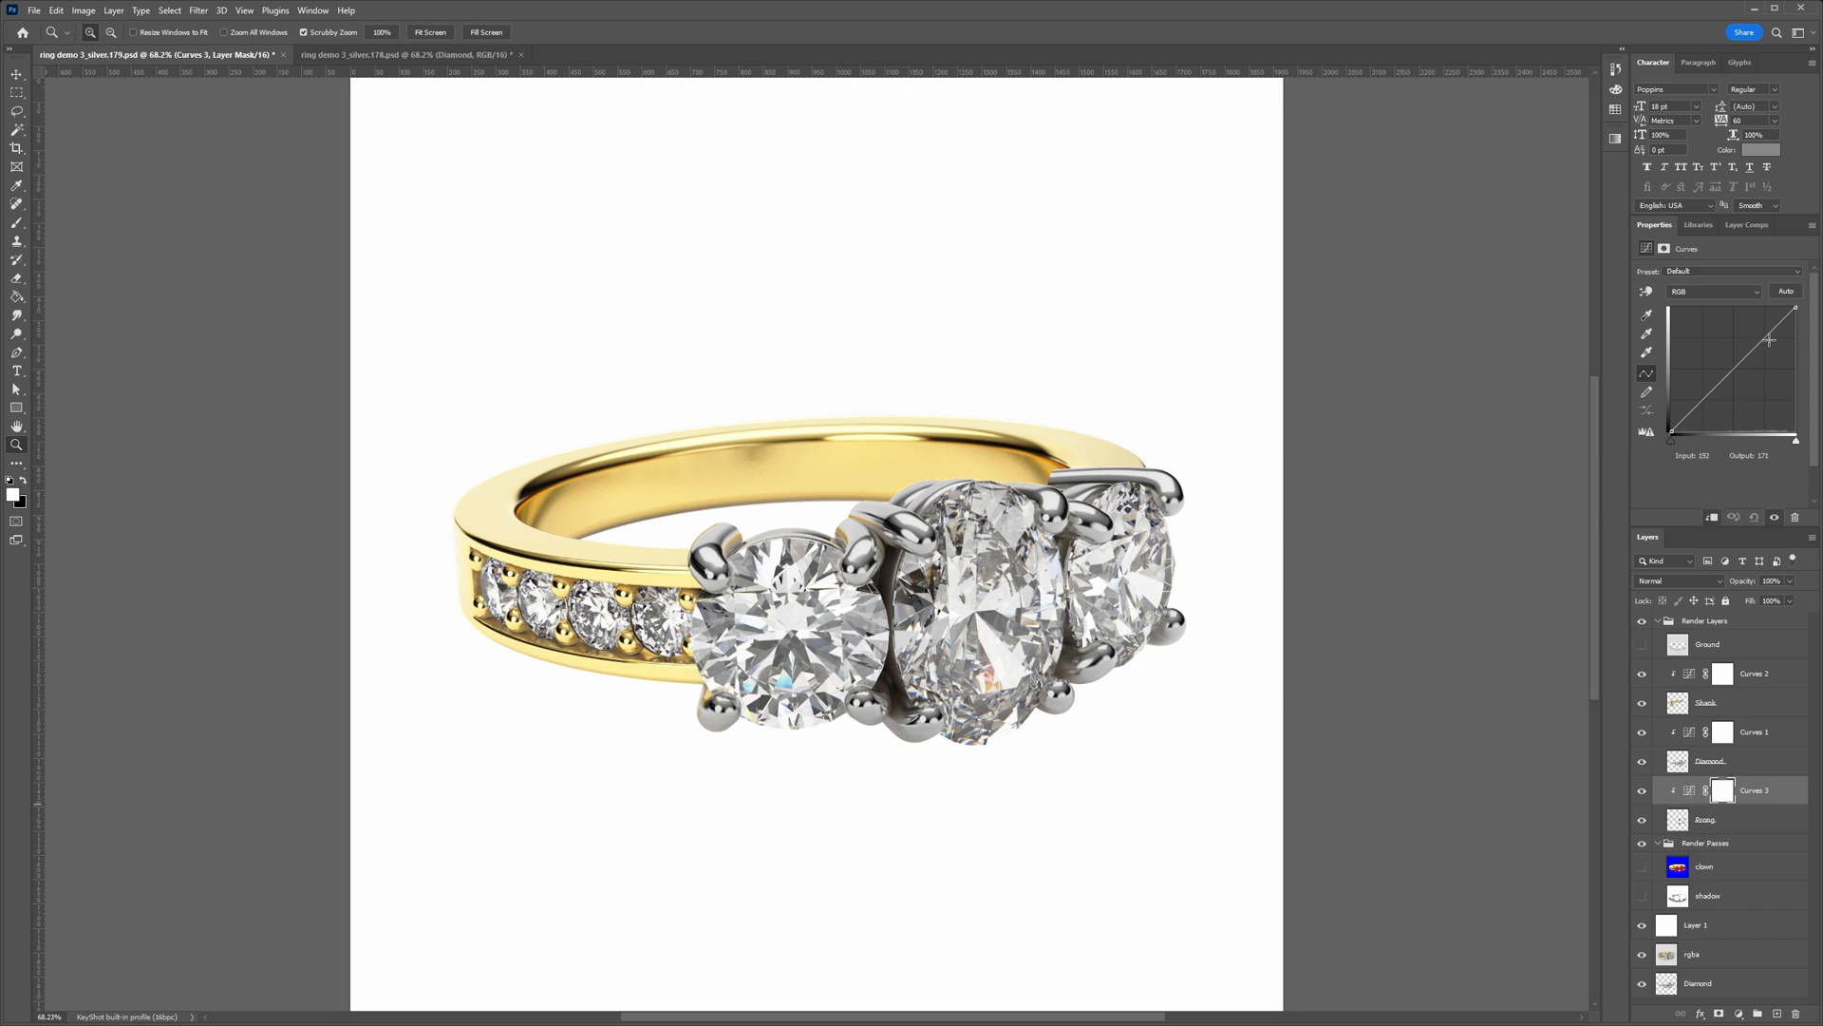
pyautogui.moveTo(1796, 441); pyautogui.dragTo(1788, 440)
pyautogui.moveTo(1765, 332); pyautogui.dragTo(1766, 327)
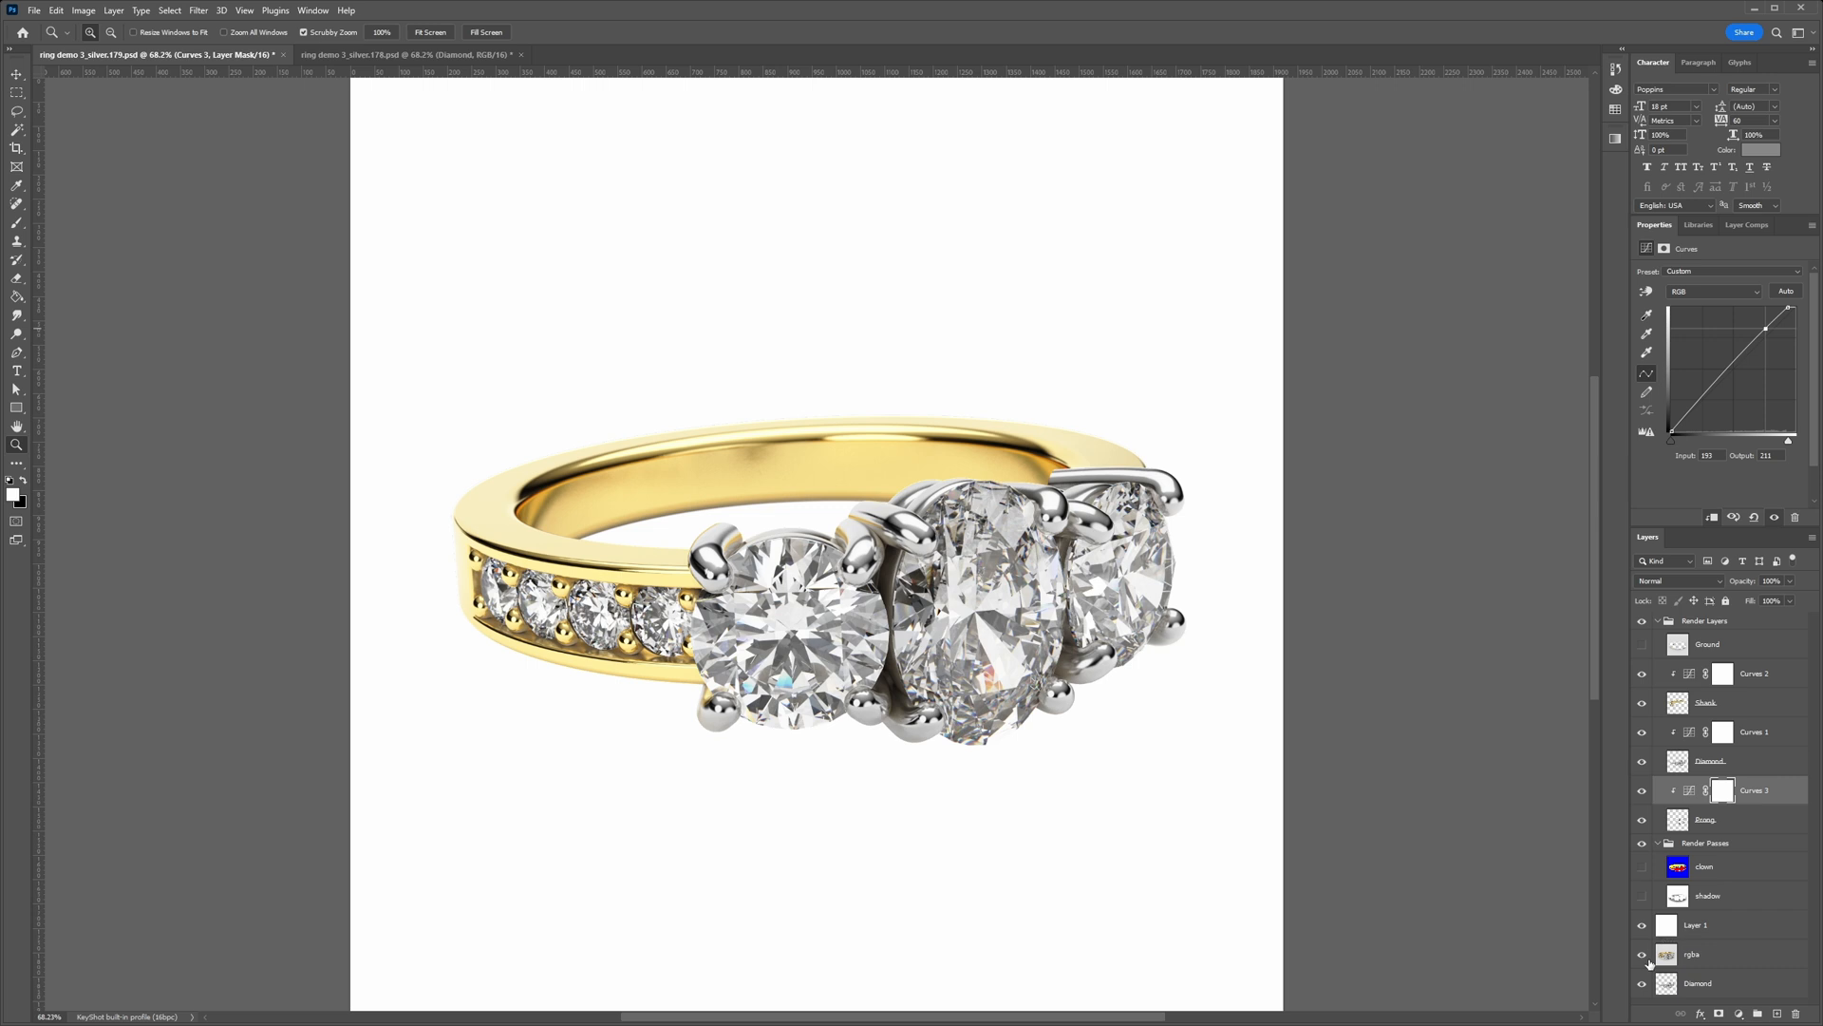
# Step: Show the shadow and Ground layers, and turn the Ground layer's grey background white by sampling it as the Levels white point
pyautogui.click(1643, 896)
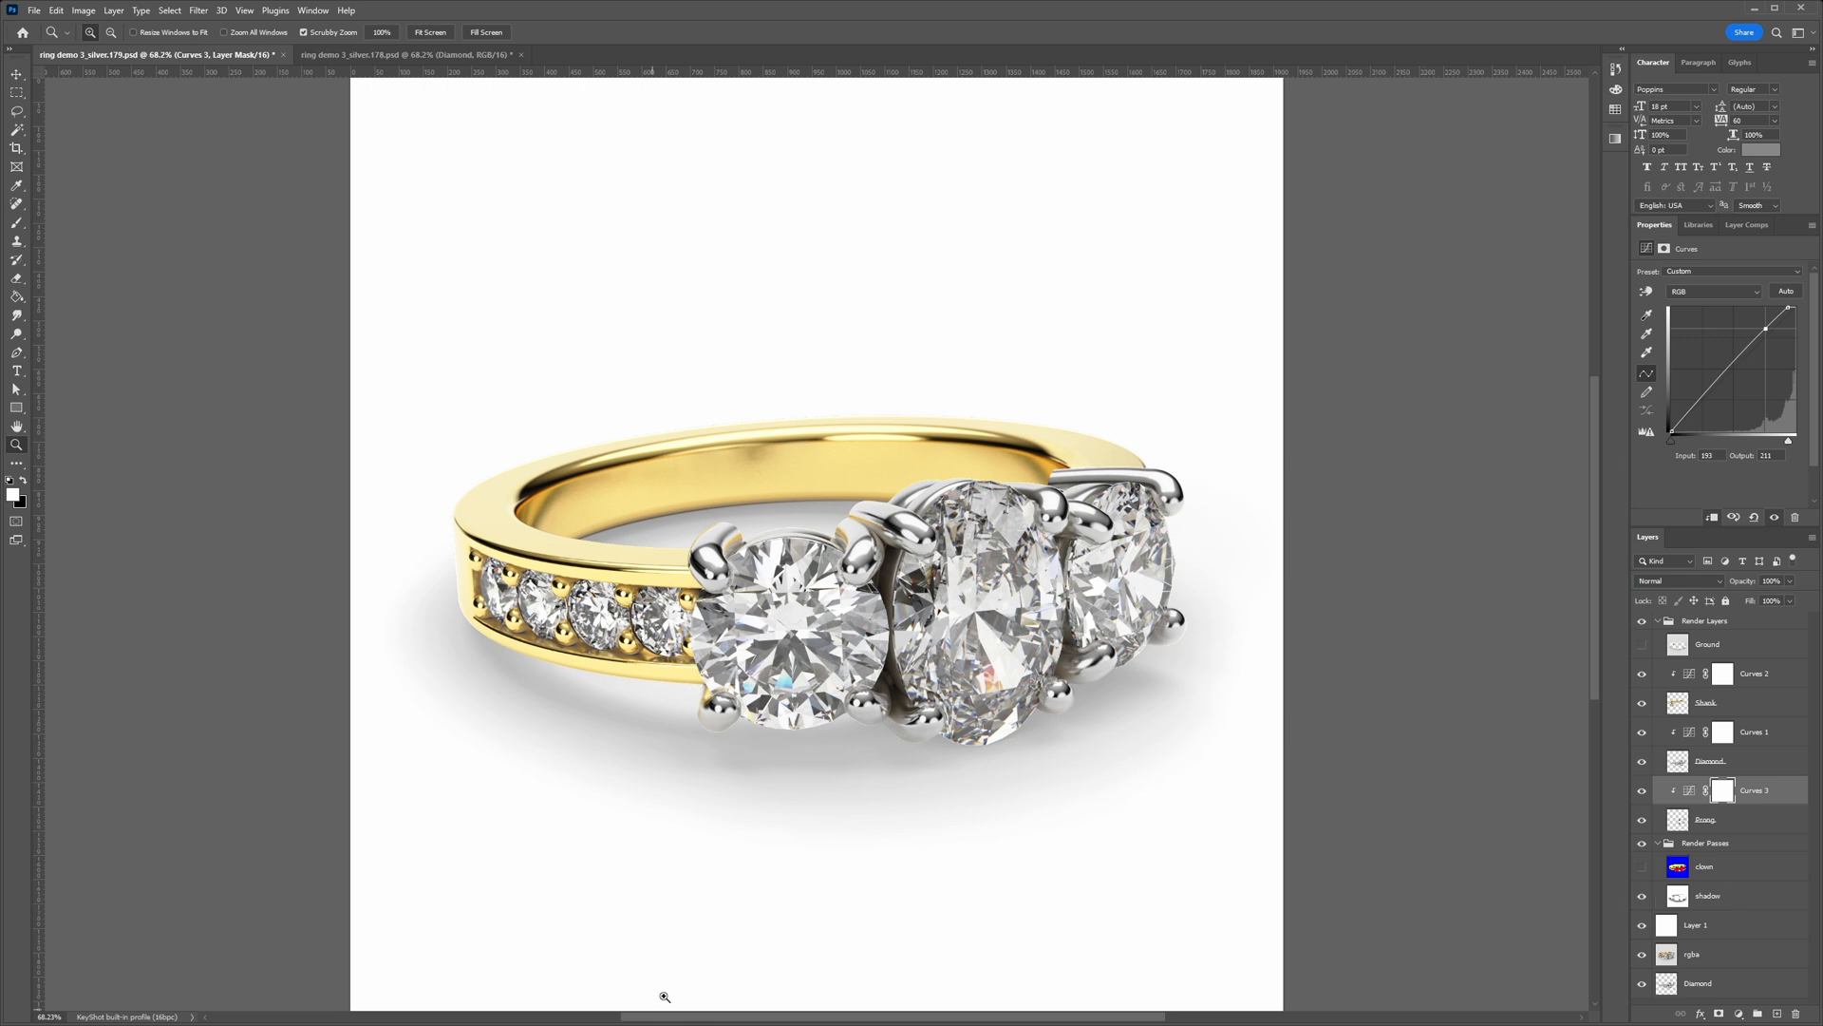
pyautogui.click(1643, 646)
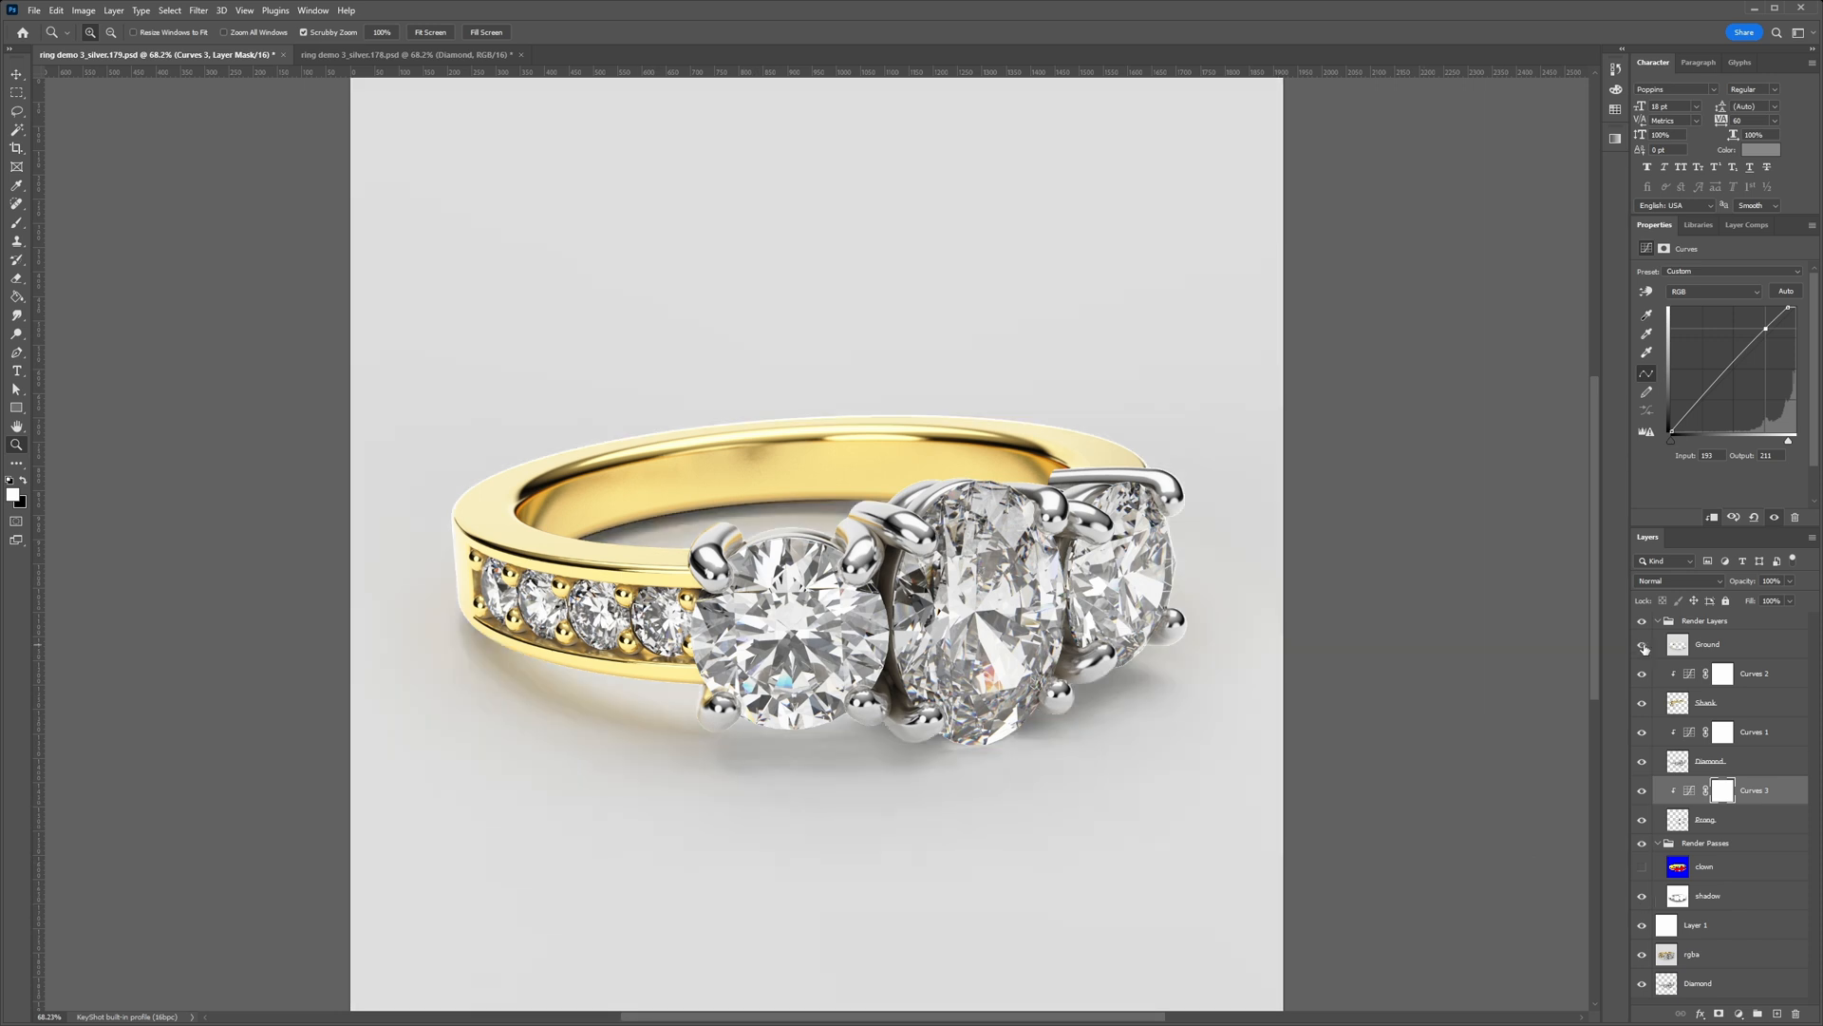
pyautogui.click(1733, 650)
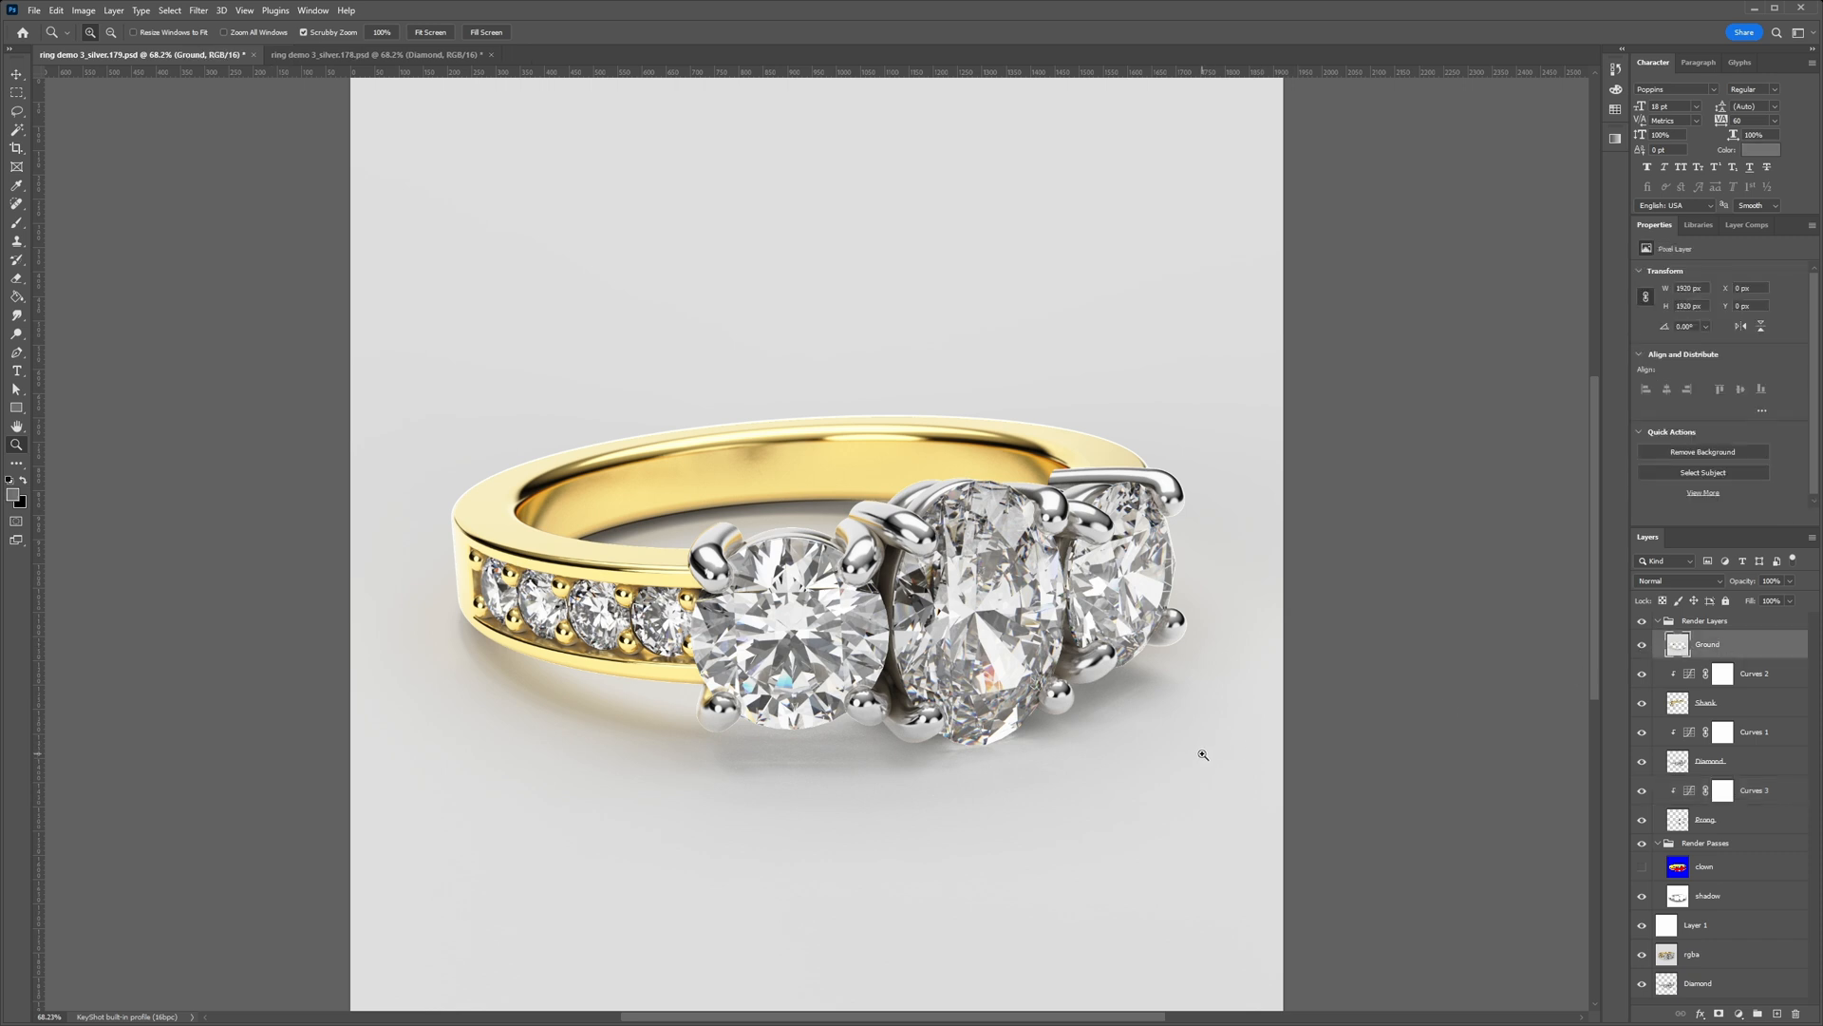
pyautogui.hotkey('ctrl', 'l')
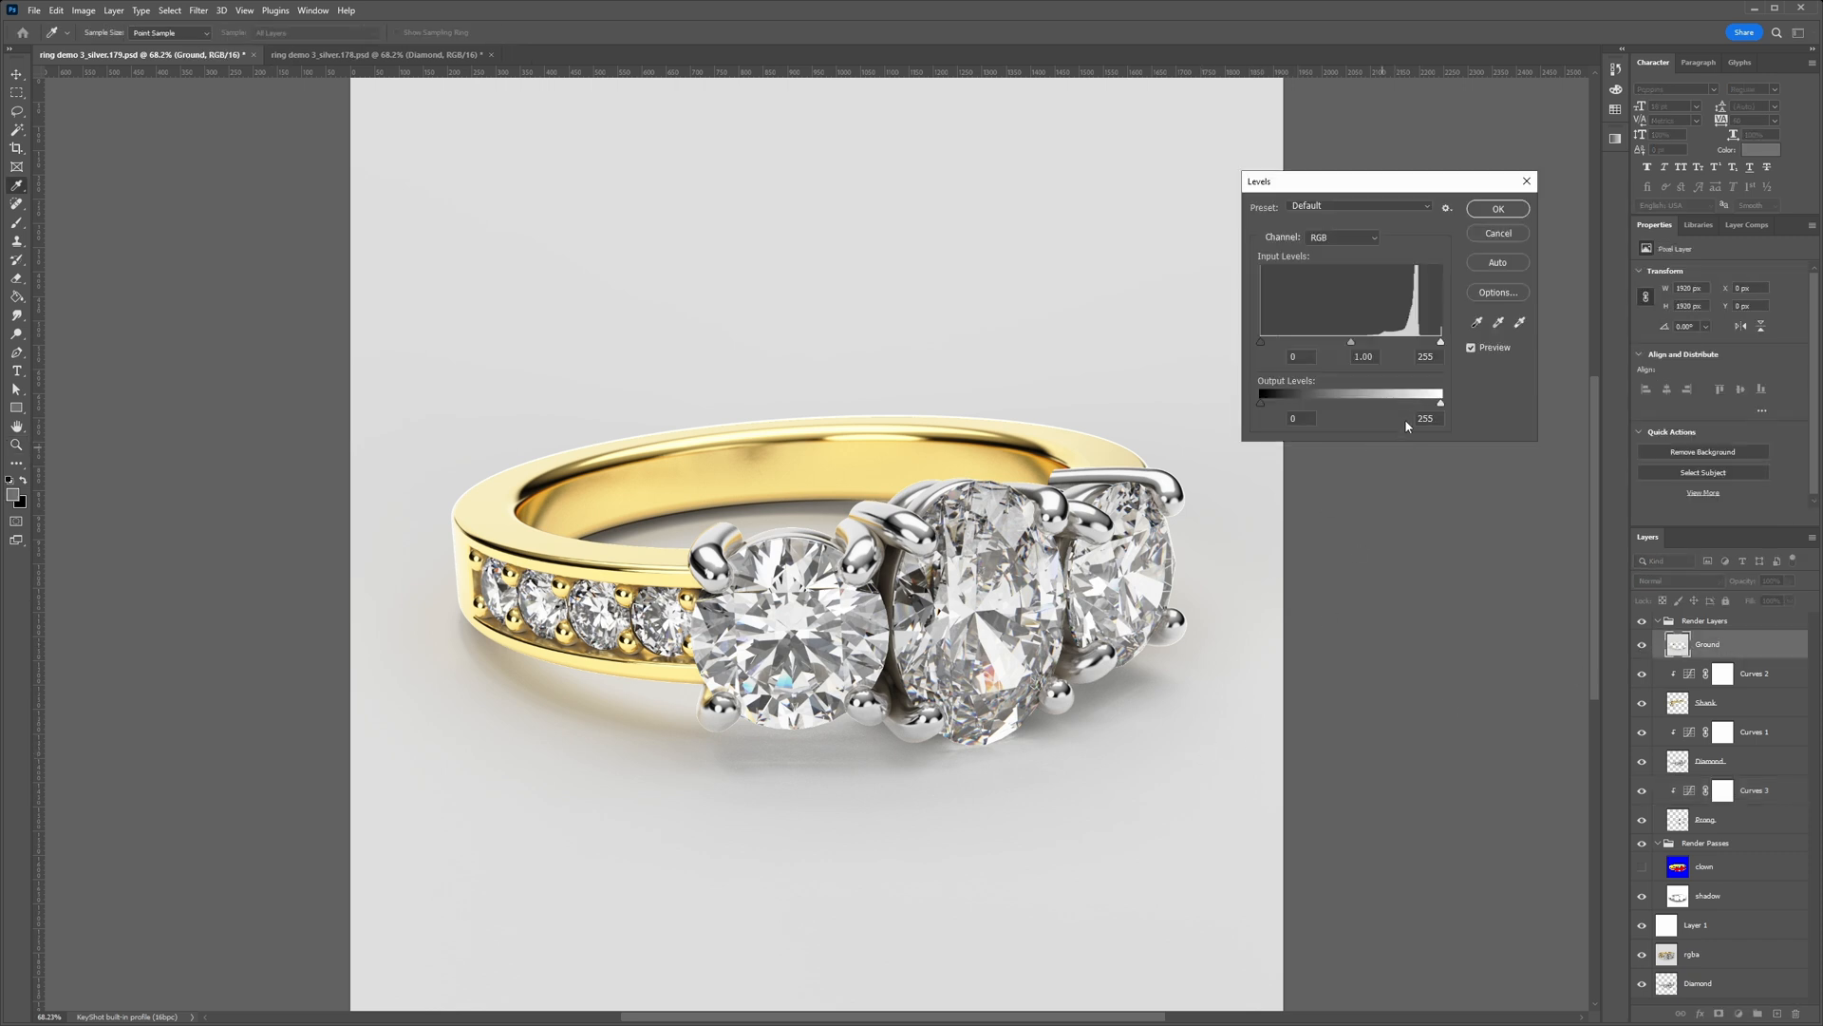
pyautogui.click(1520, 322)
pyautogui.click(1249, 791)
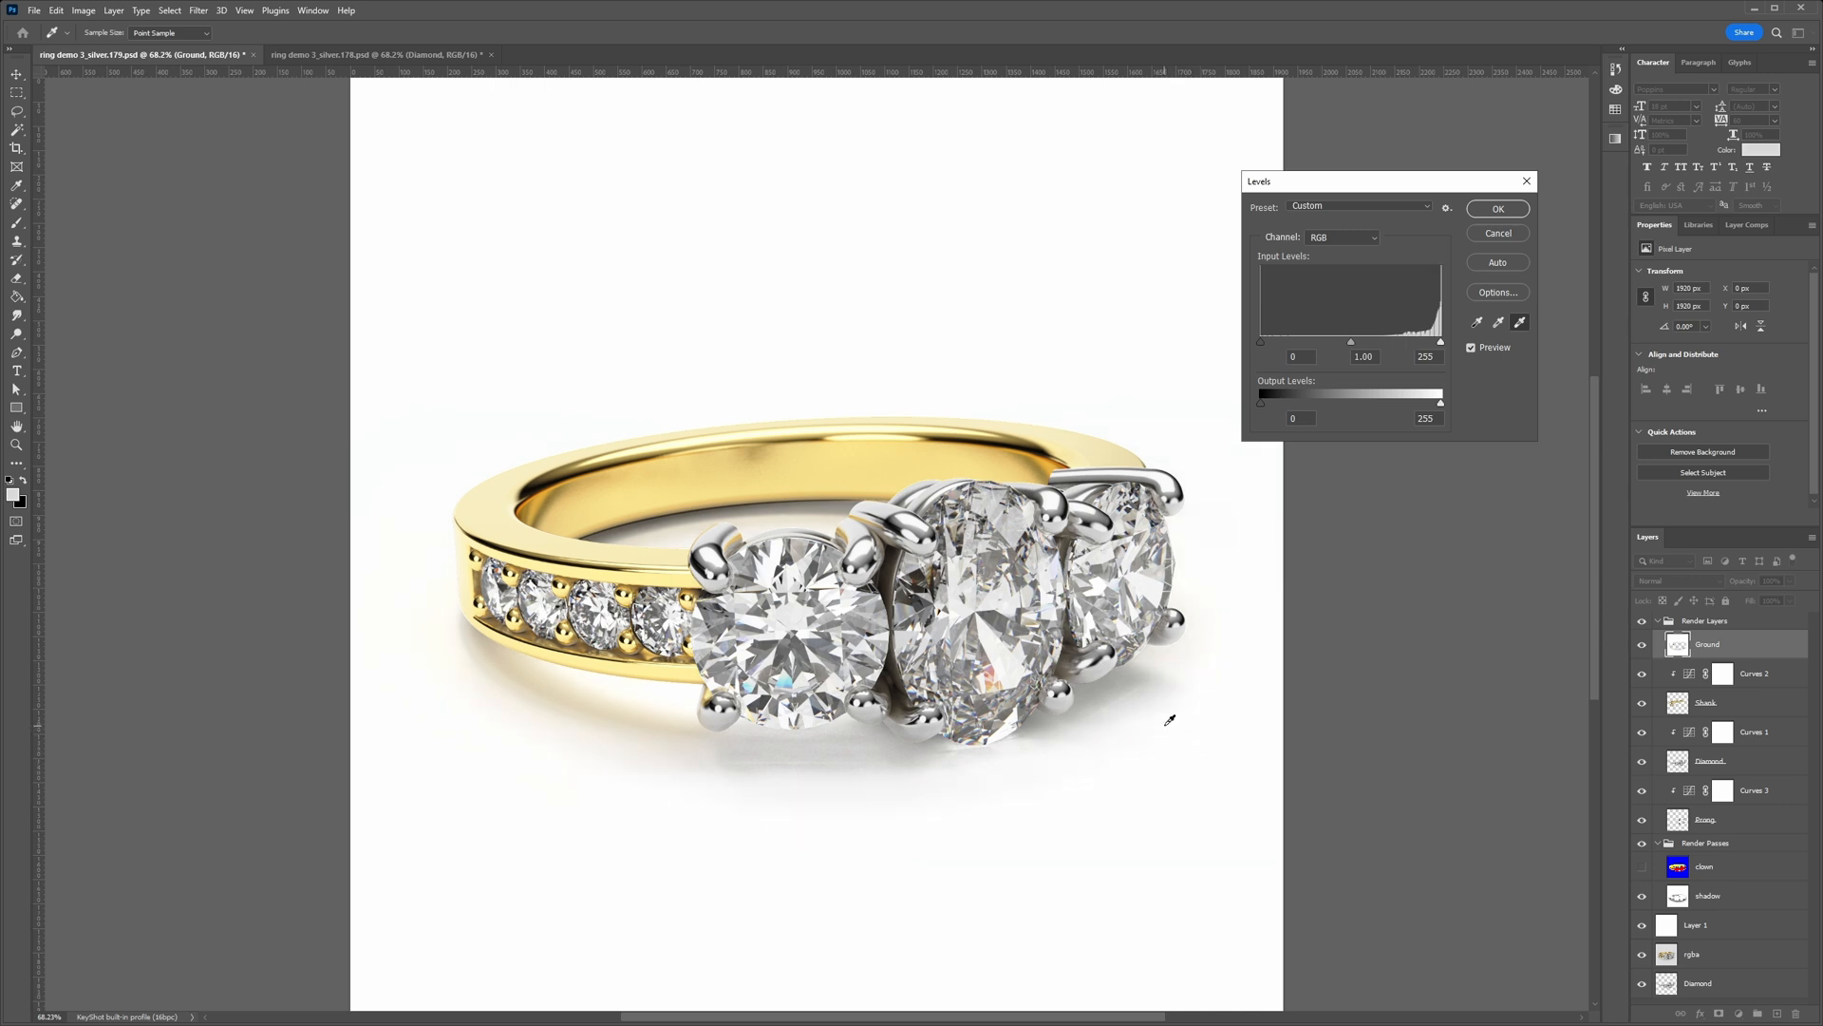
pyautogui.click(1497, 208)
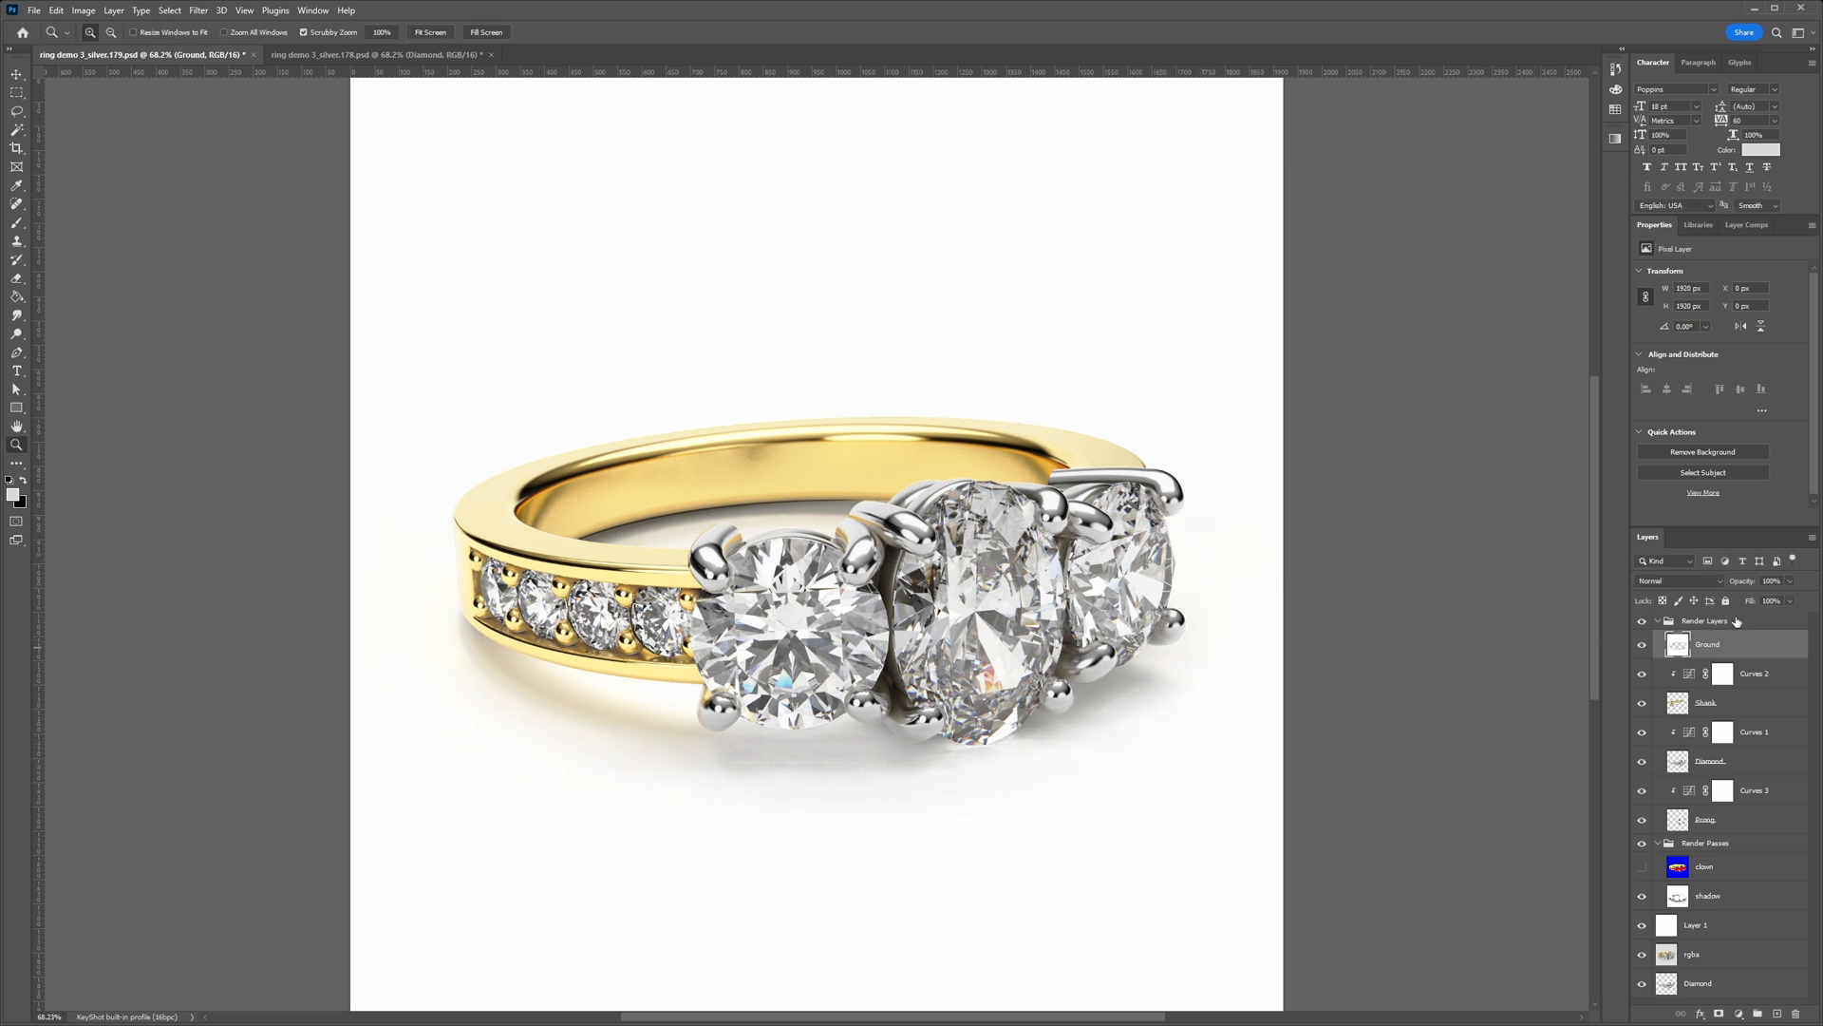
# Step: Lower the Ground layer's opacity and move it into the Render Passes group, directly above the shadow layer
pyautogui.hotkey('shift', 'Down')
pyautogui.hotkey('shift', 'Down')
pyautogui.hotkey('shift', 'Down')
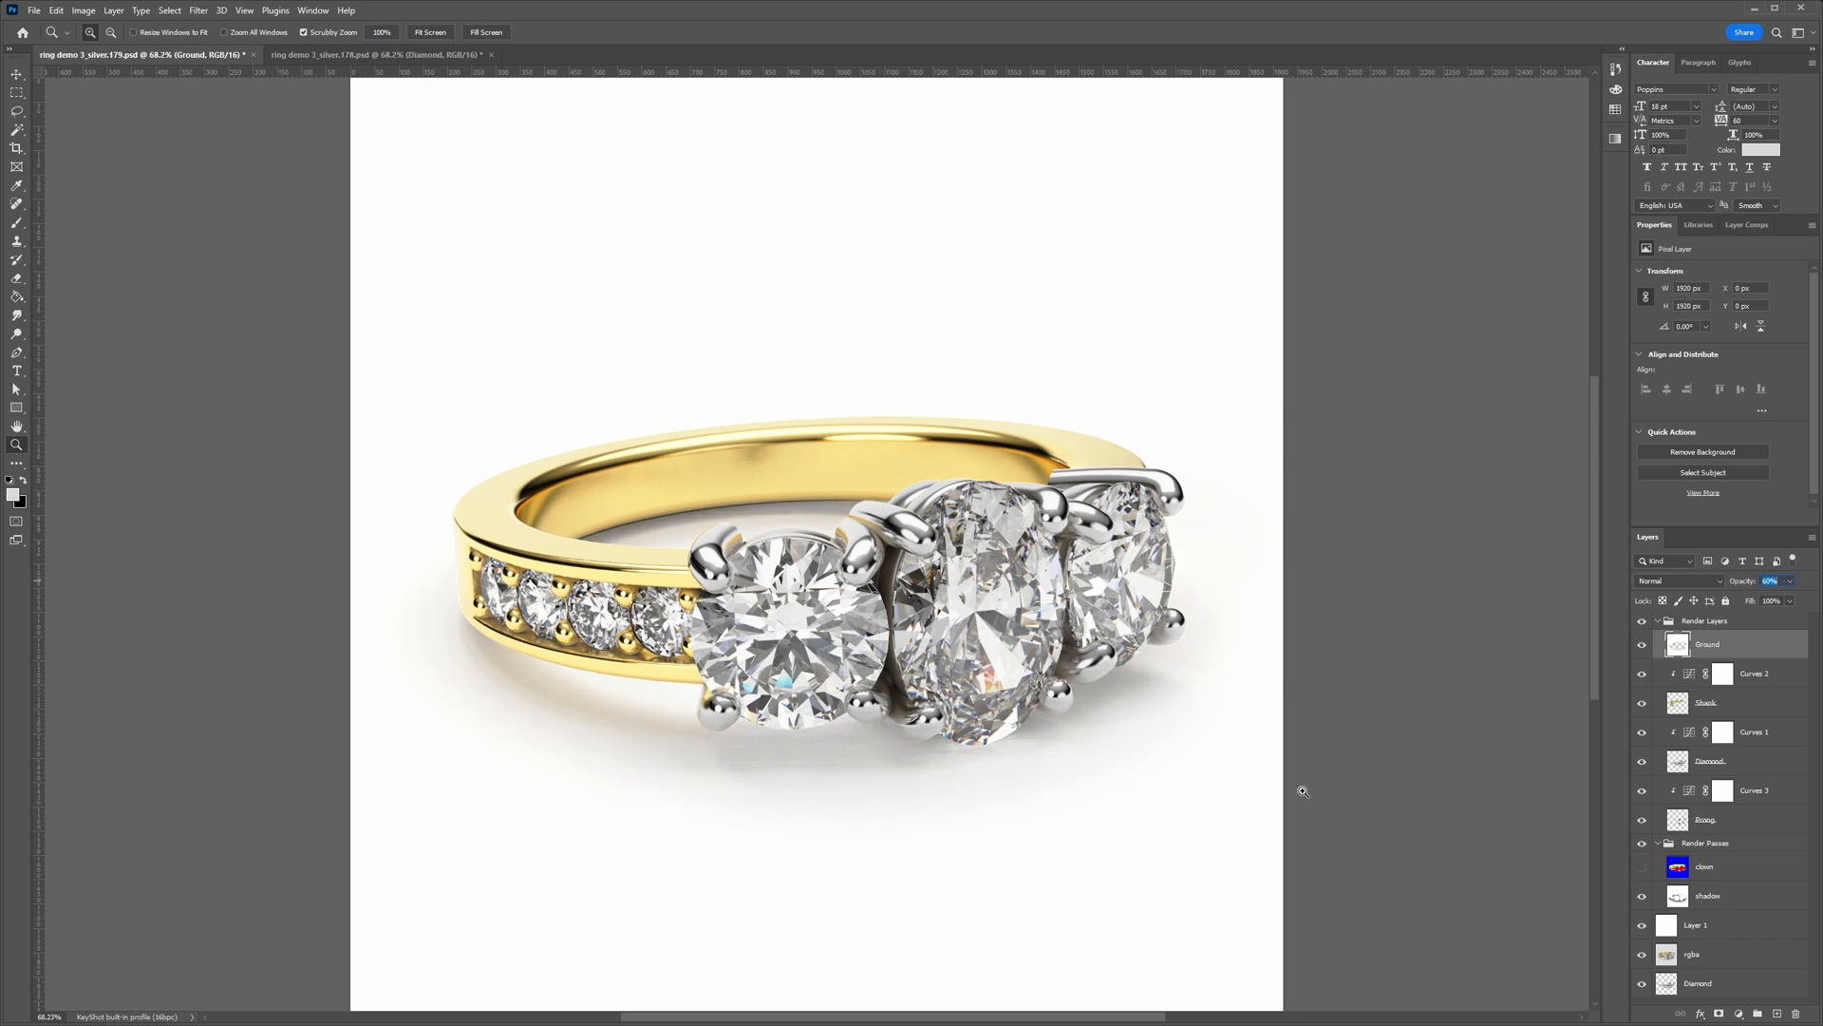
pyautogui.moveTo(1732, 650); pyautogui.dragTo(1757, 832)
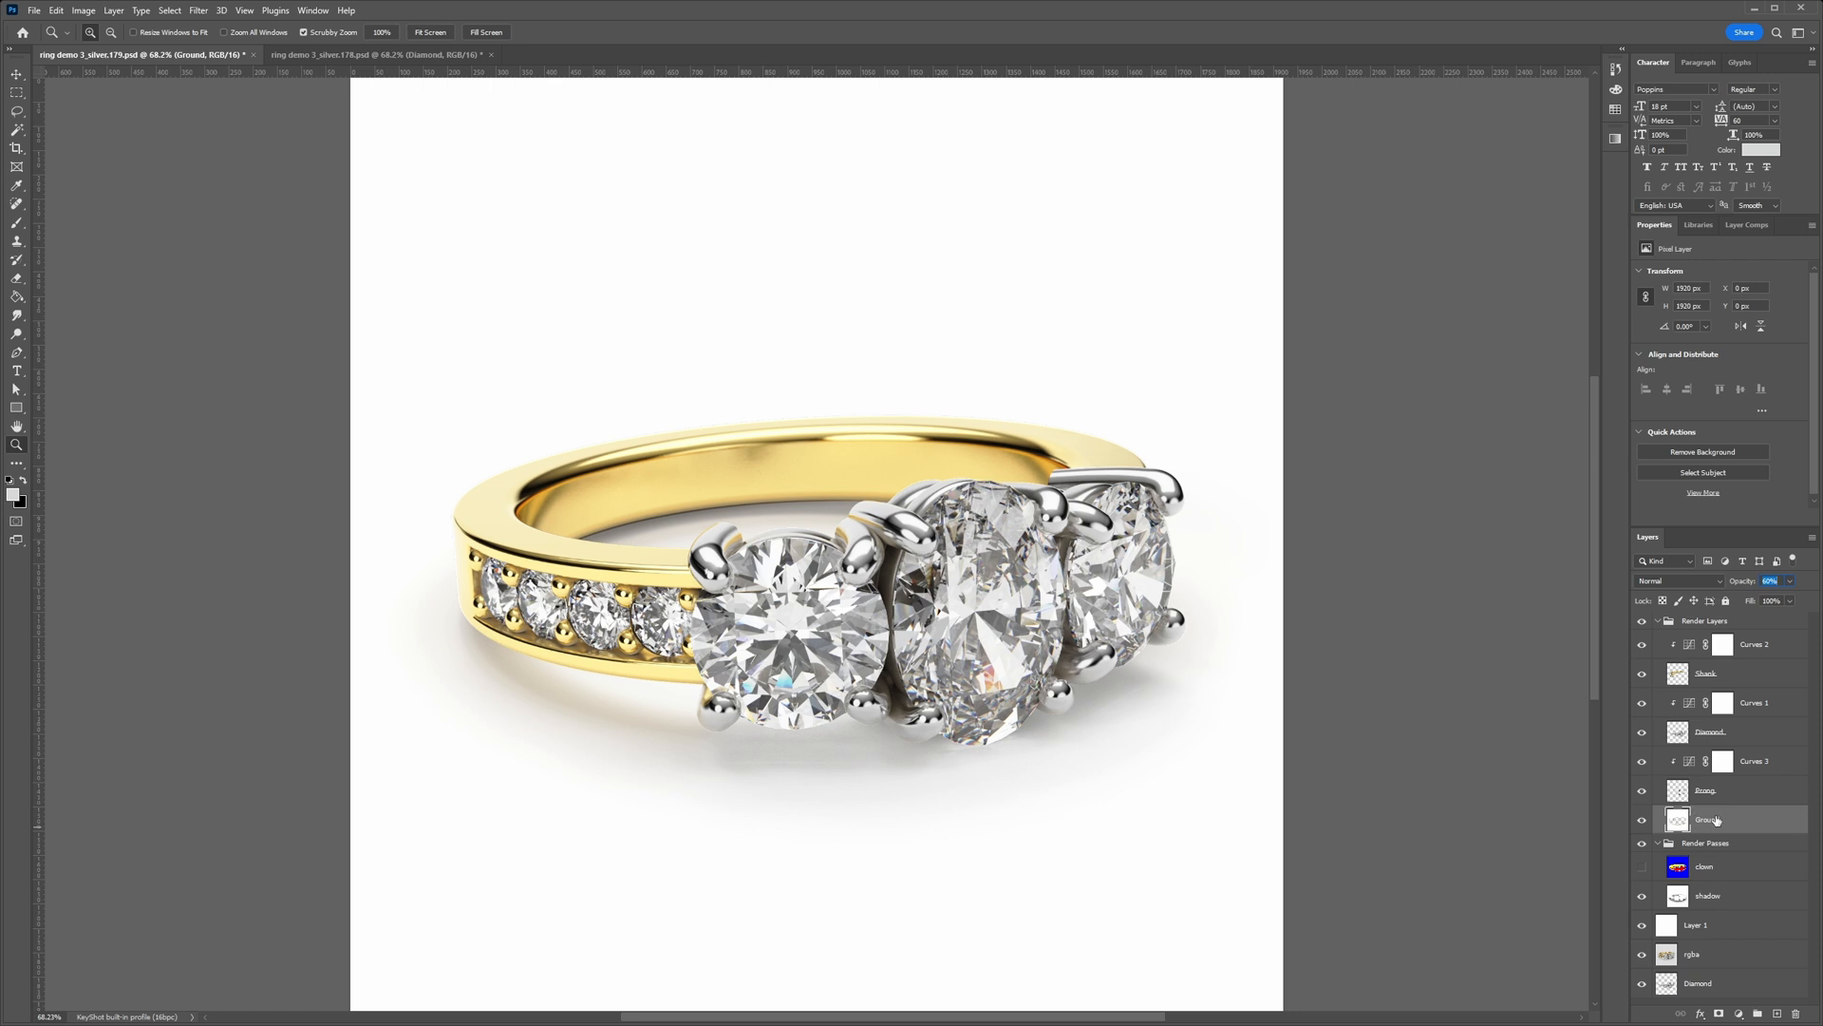
pyautogui.moveTo(1724, 822); pyautogui.dragTo(1733, 884)
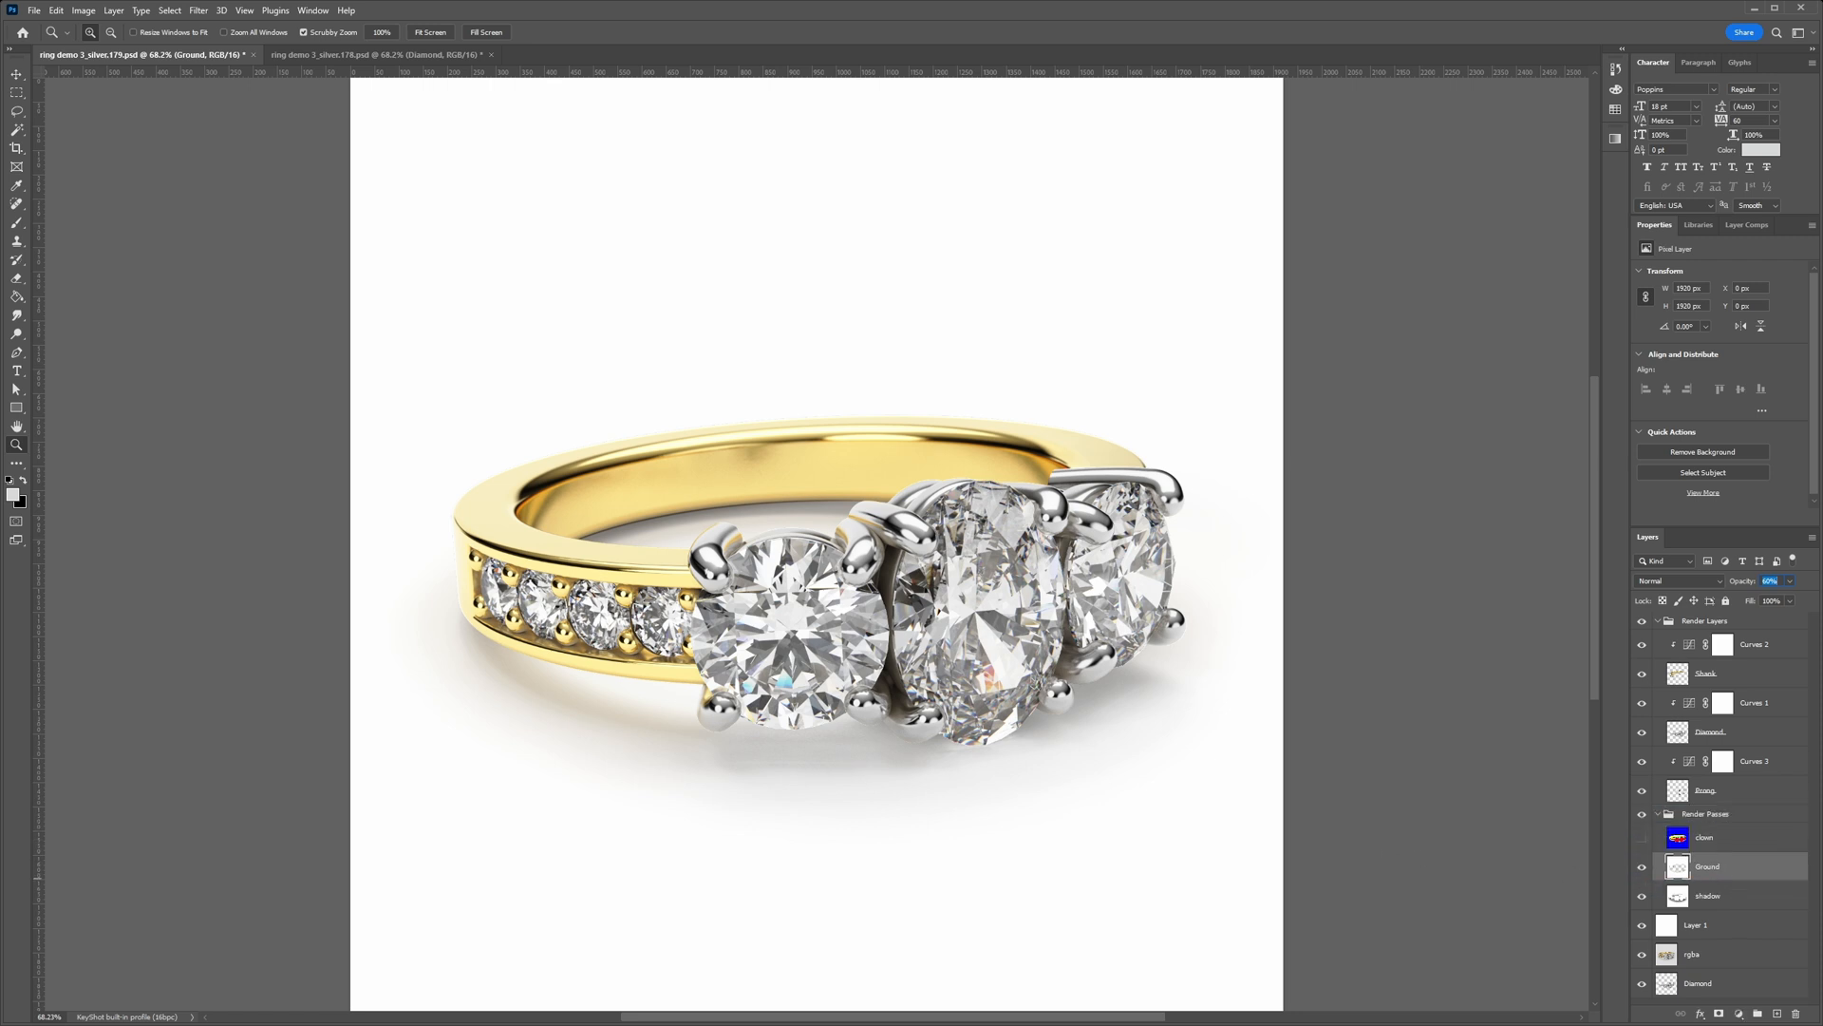
# Step: Place the Metal and Diamond Color Chart PDF as a smart object above the Render Layers group, positioned over the upper part of the image
pyautogui.hotkey('shift', 'Tab')
pyautogui.click(1728, 619)
pyautogui.moveTo(1727, 619); pyautogui.dragTo(691, 261)
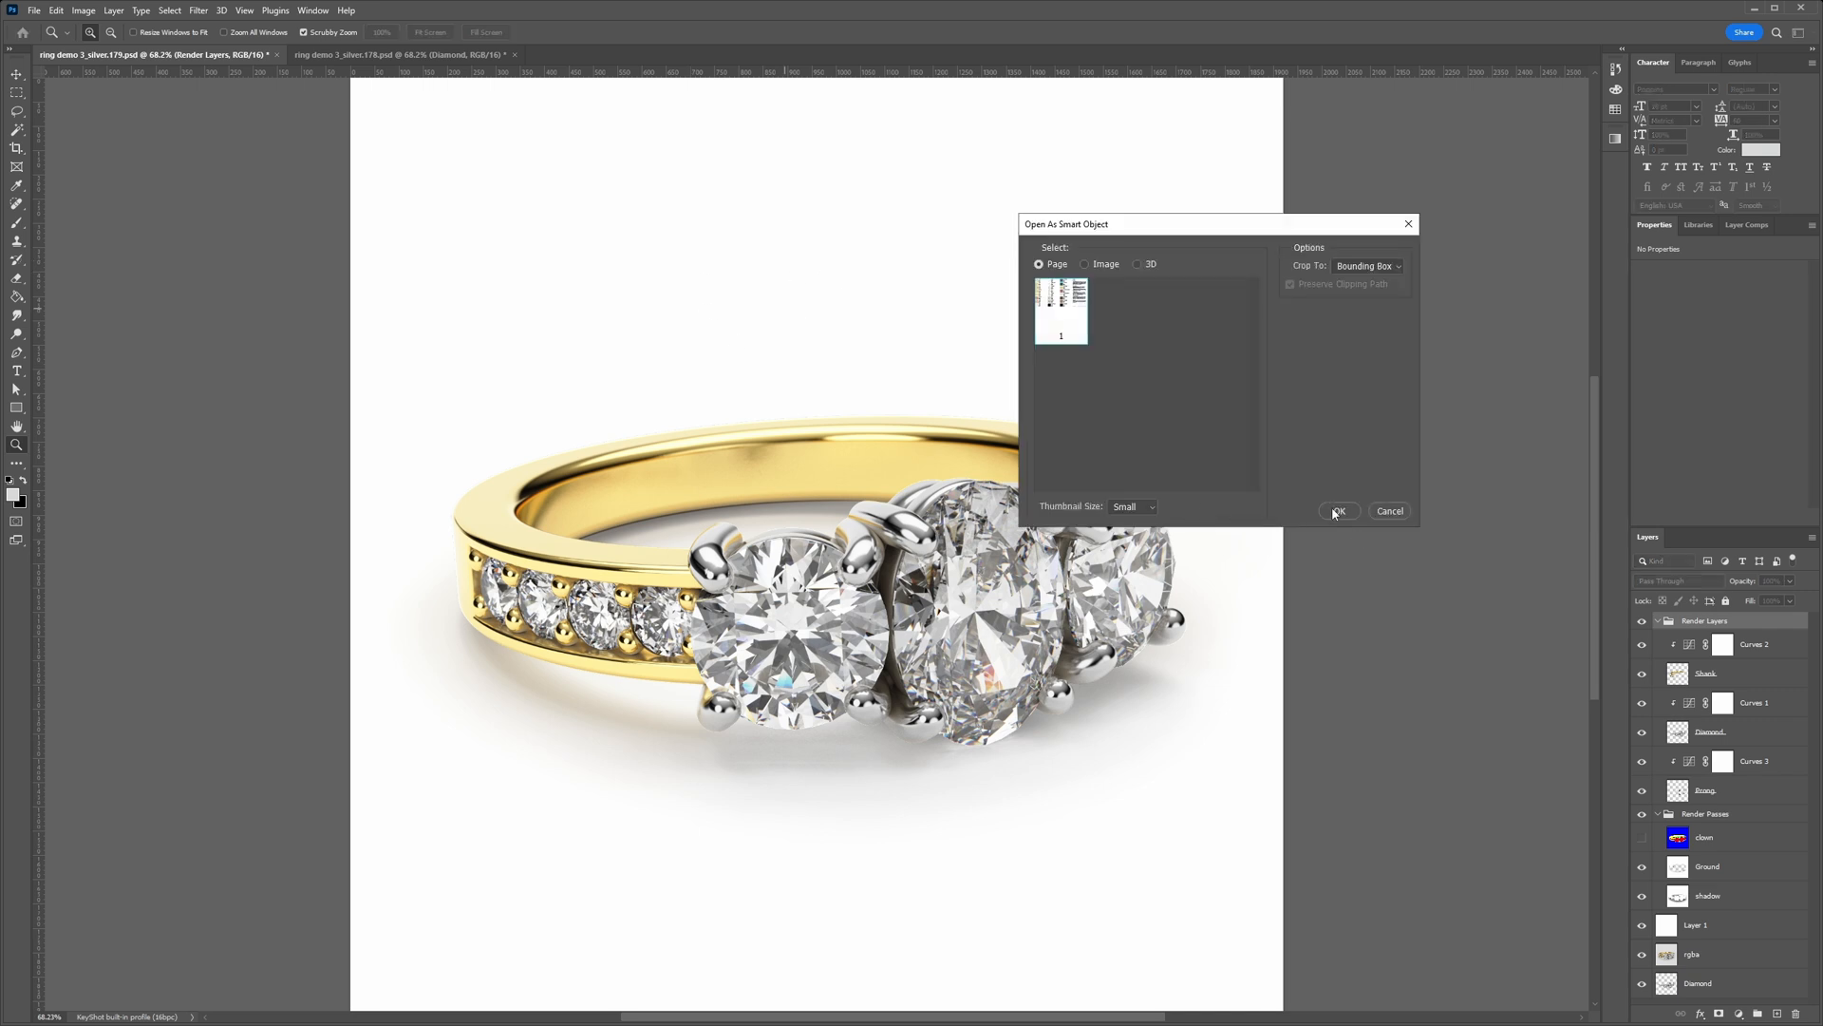
pyautogui.click(1335, 511)
pyautogui.moveTo(827, 287); pyautogui.dragTo(828, 156)
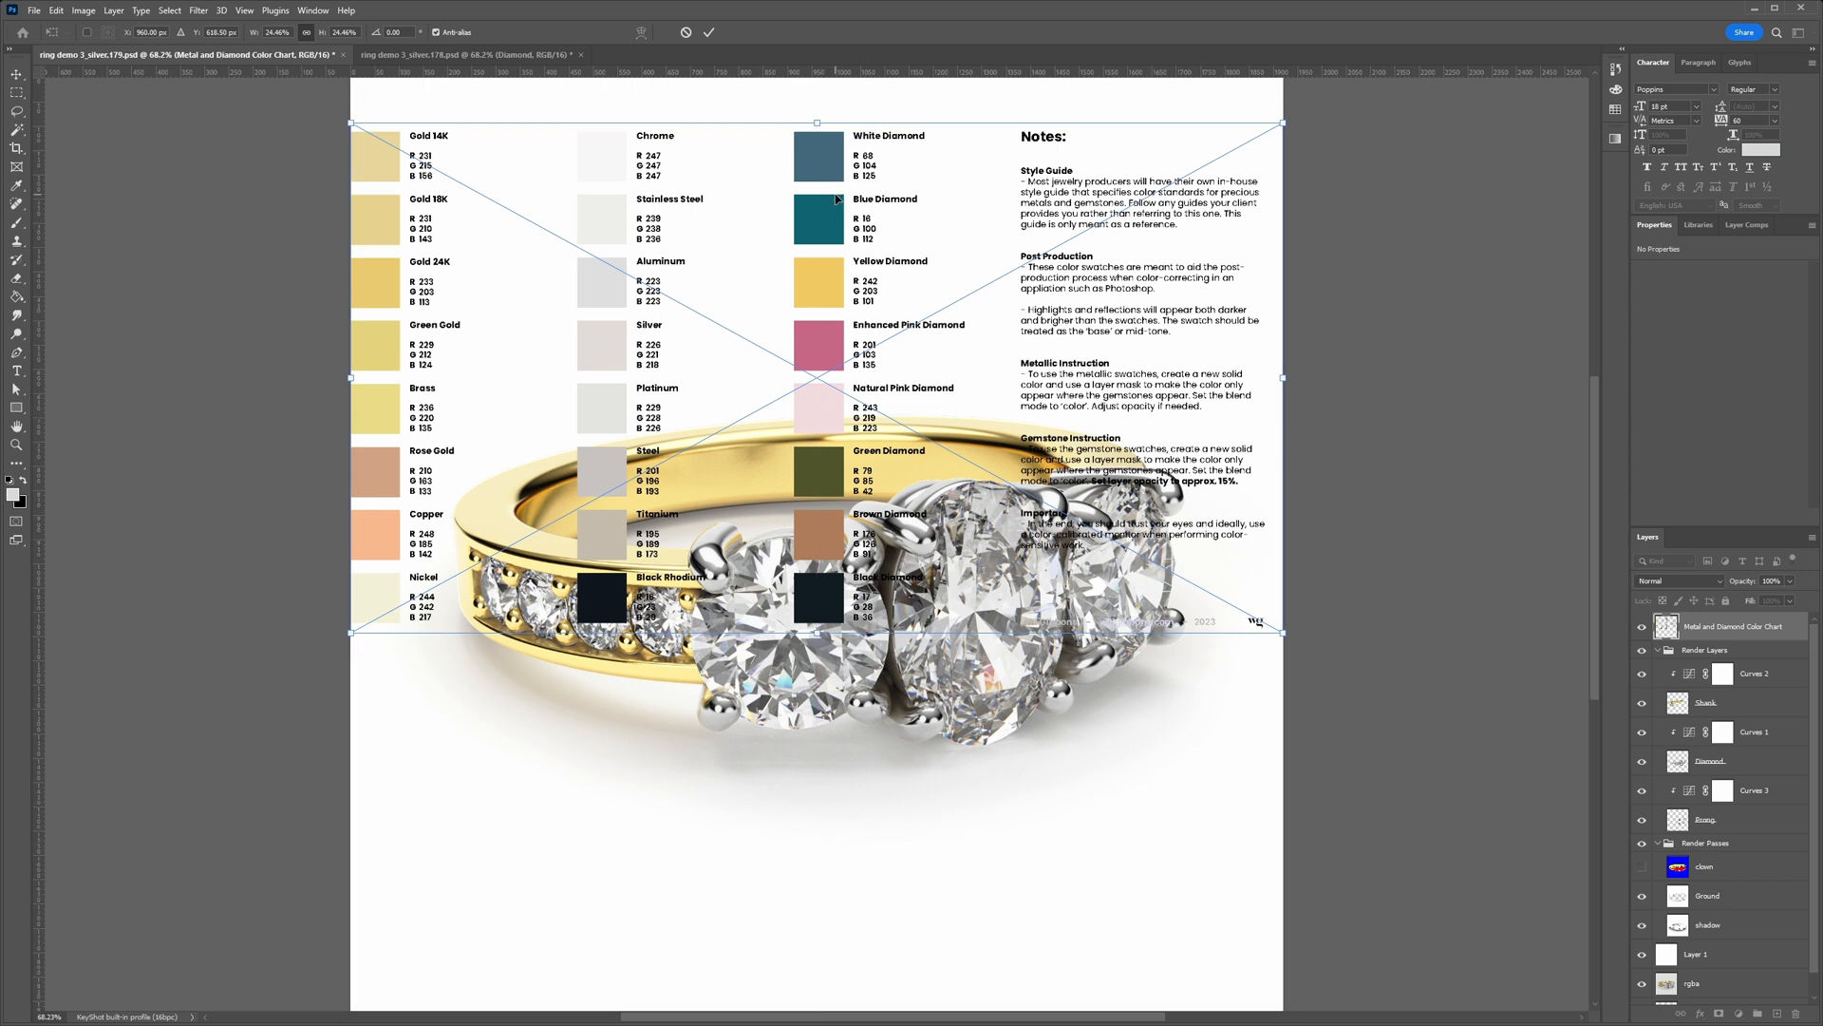
pyautogui.press('Return')
pyautogui.press('z')
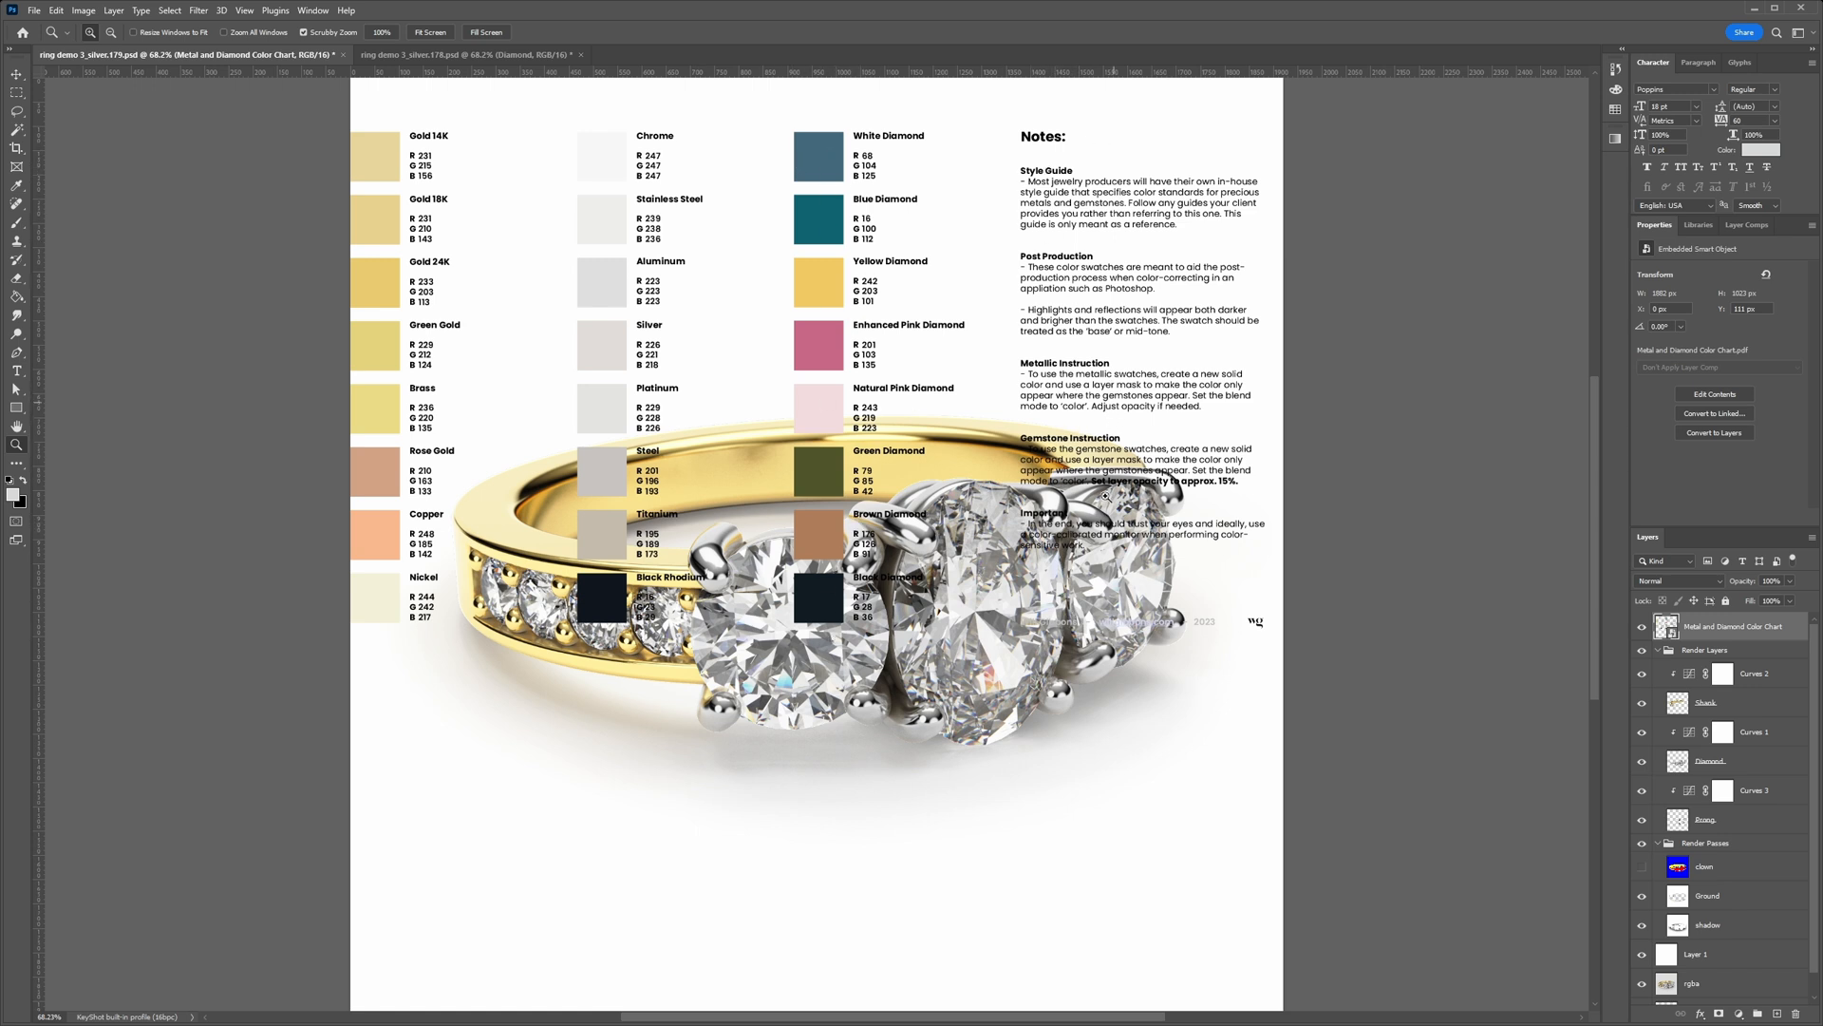
# Step: Sample the White Diamond swatch as the foreground colour, and hide the colour chart layer
pyautogui.press('i')
pyautogui.click(823, 149)
pyautogui.press('z')
pyautogui.press('i')
pyautogui.click(823, 149)
pyautogui.press('z')
pyautogui.click(1642, 628)
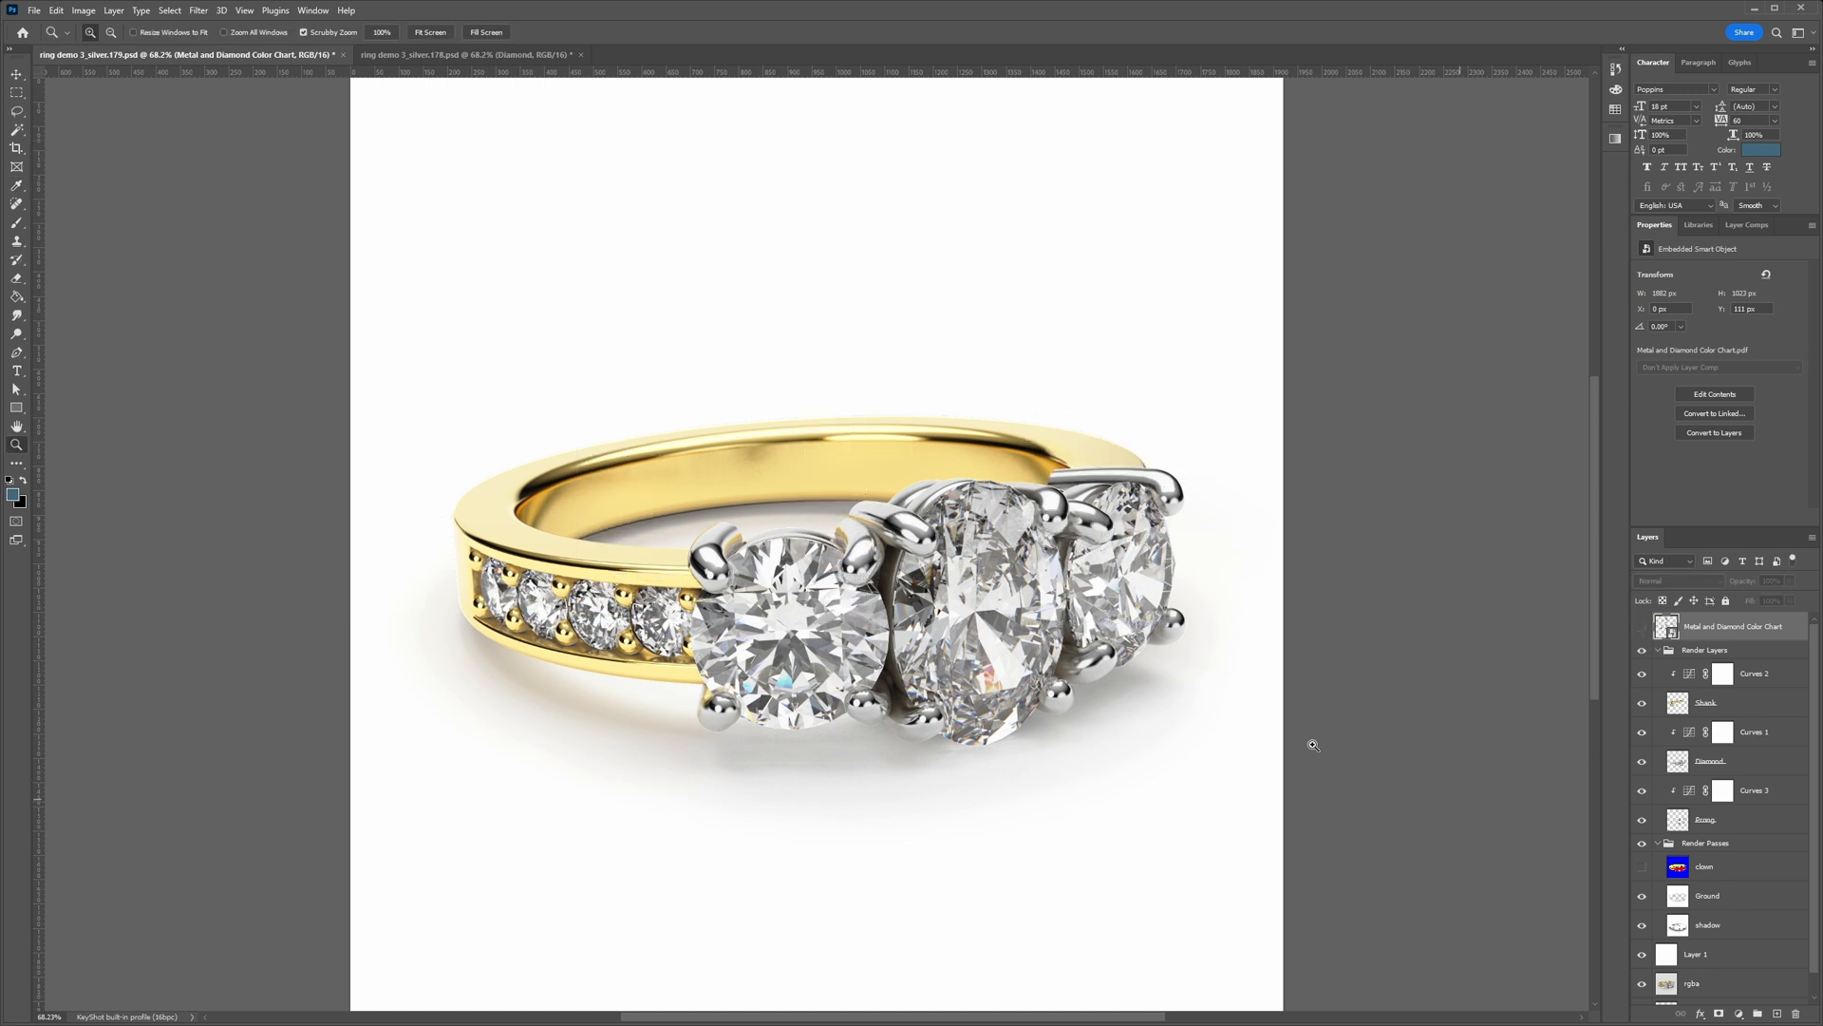
# Step: Add a new layer clipped to the Diamond layer and fill it with the sampled White Diamond blue
pyautogui.click(1710, 764)
pyautogui.click(1777, 1014)
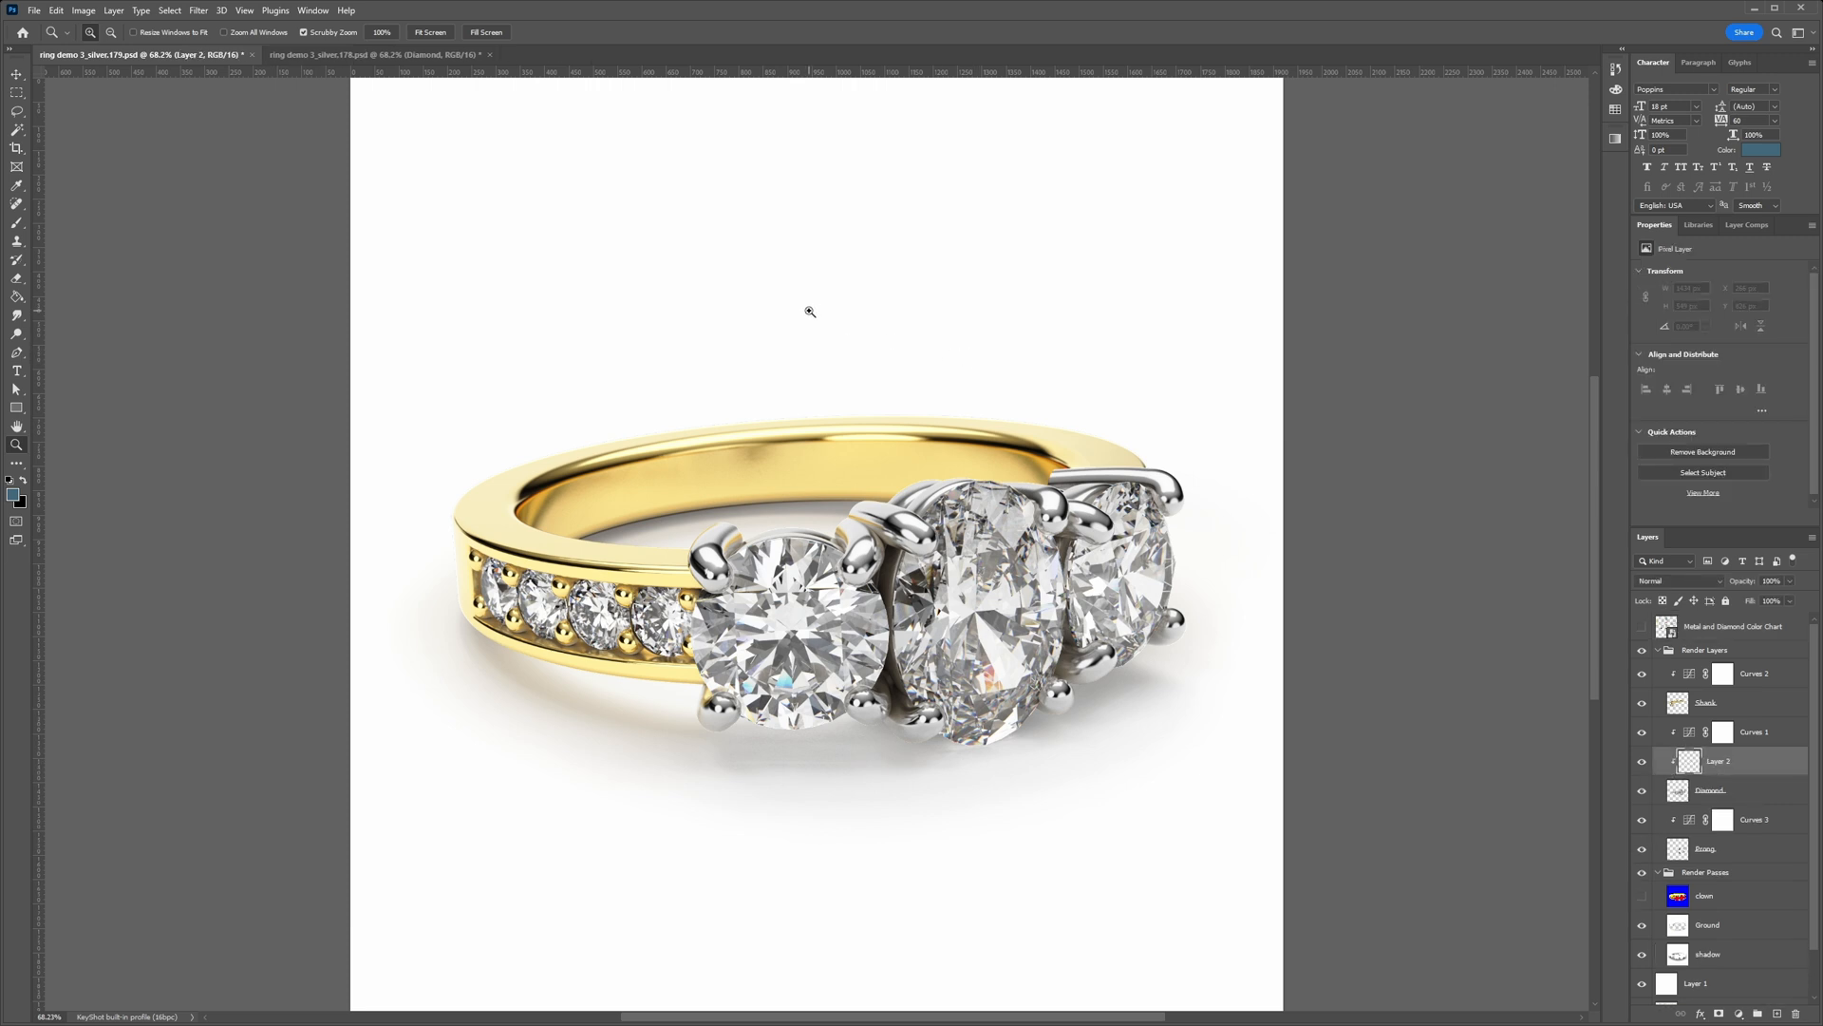
pyautogui.press('g')
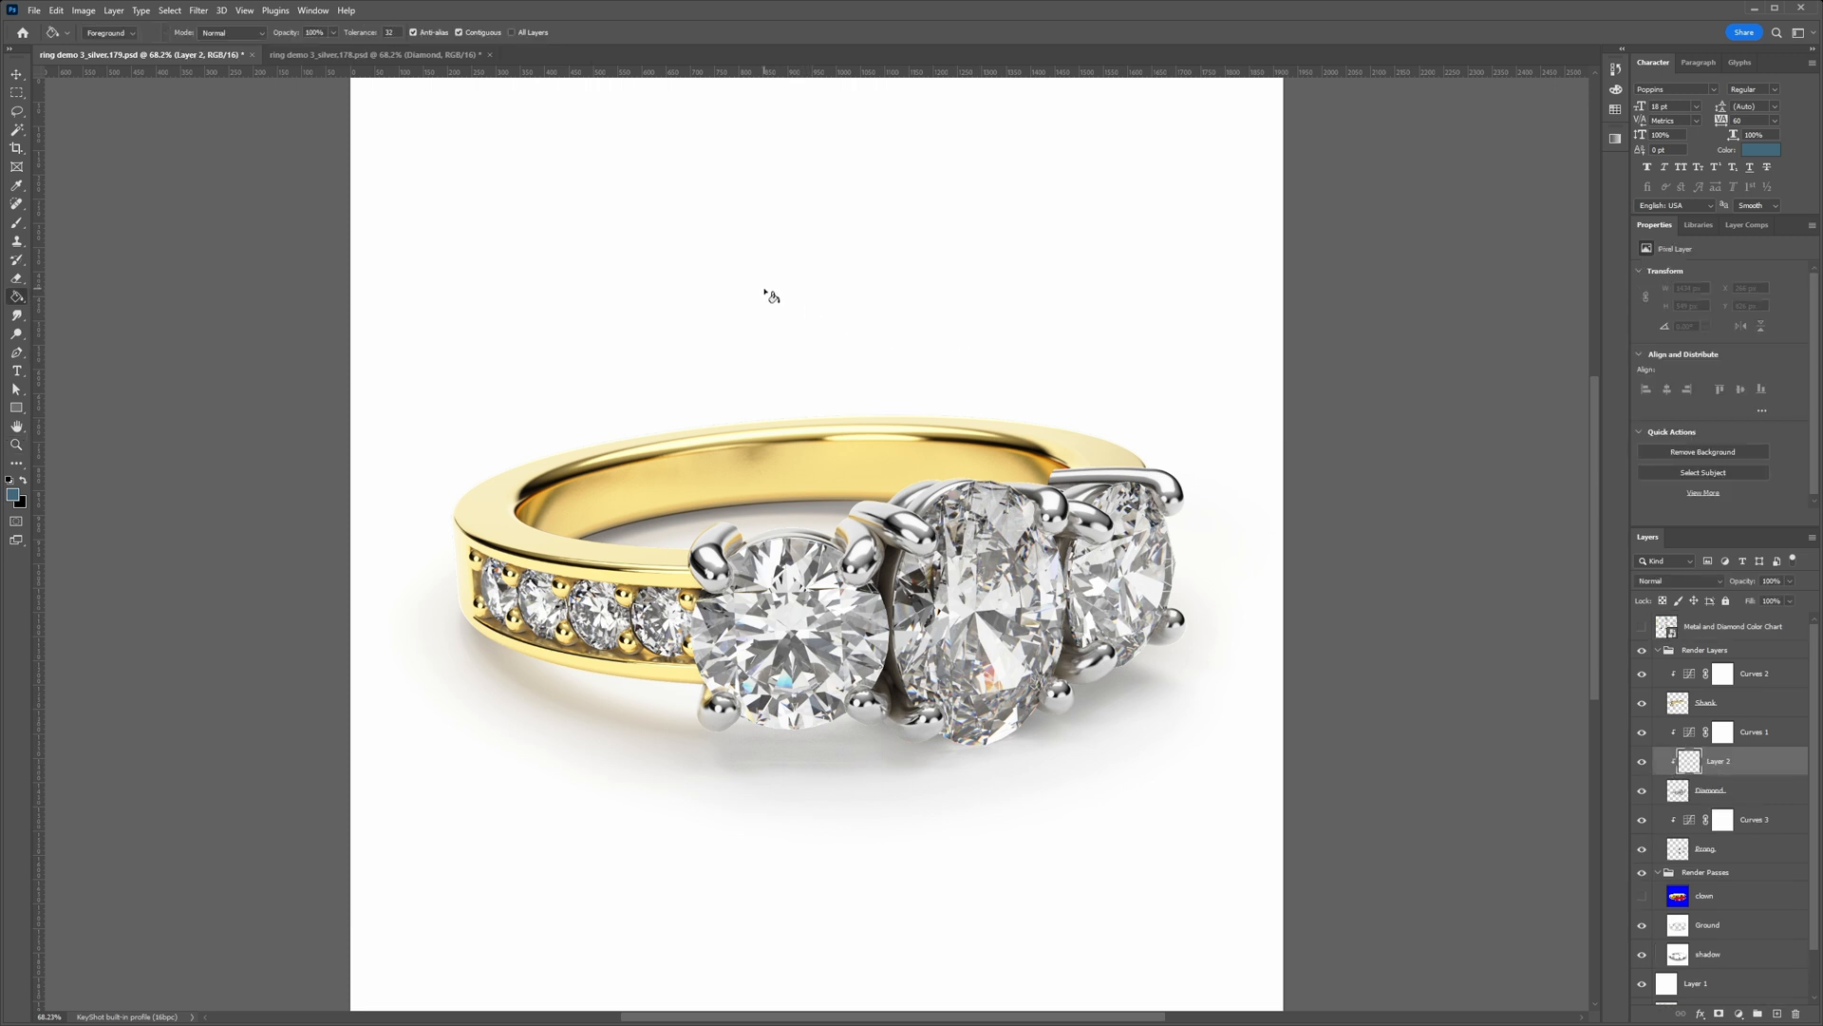
pyautogui.click(766, 292)
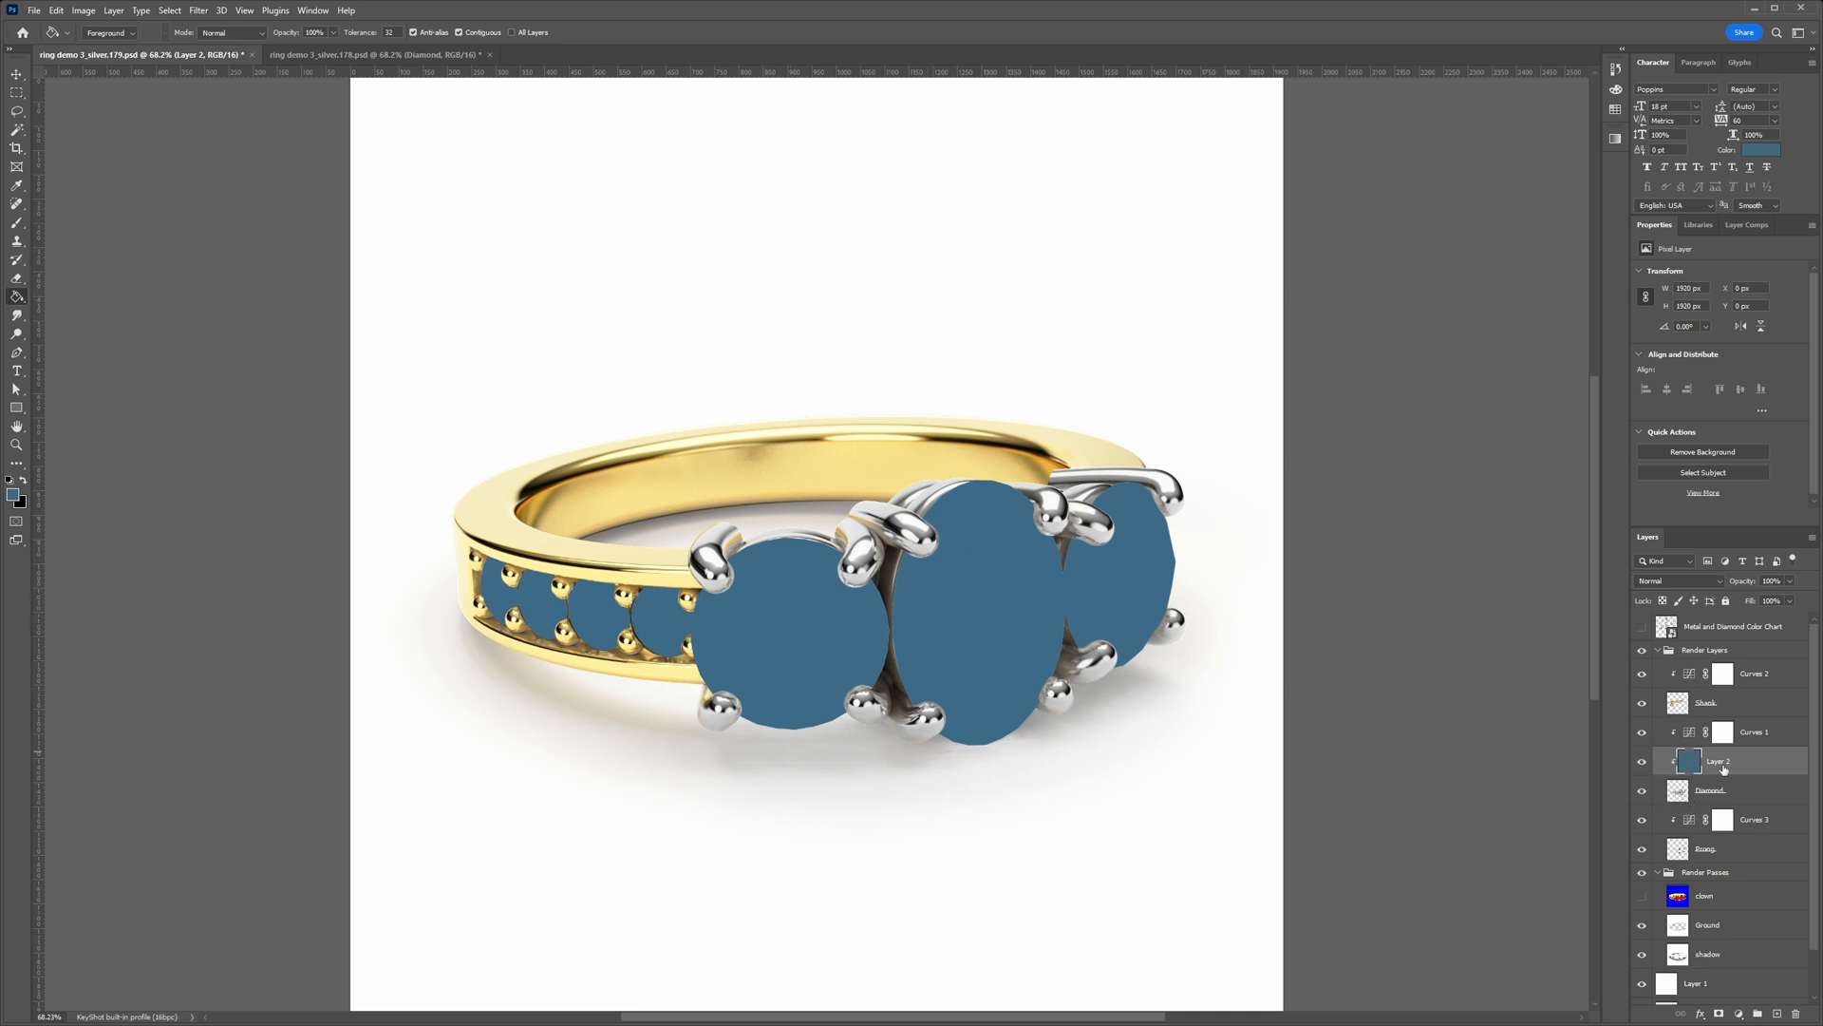
# Step: Set the blue fill layer's blend mode to Color and its opacity to 15%
pyautogui.click(1702, 581)
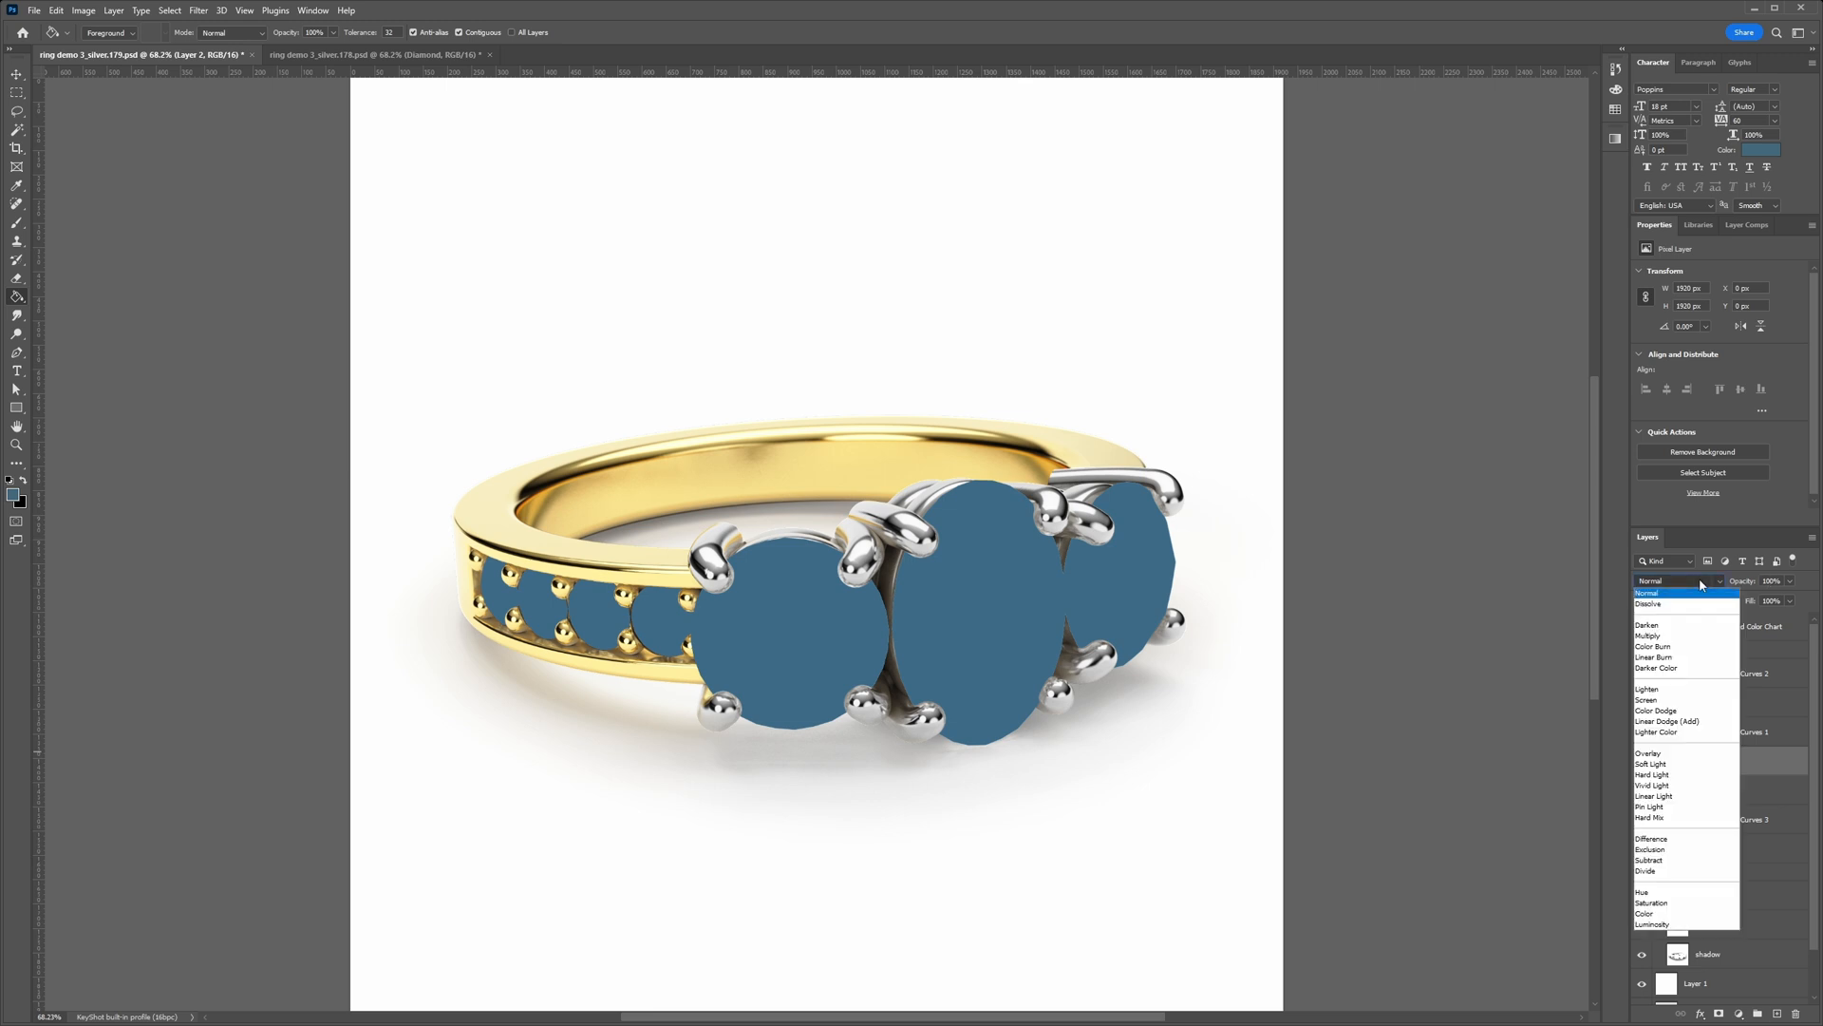
pyautogui.click(1642, 913)
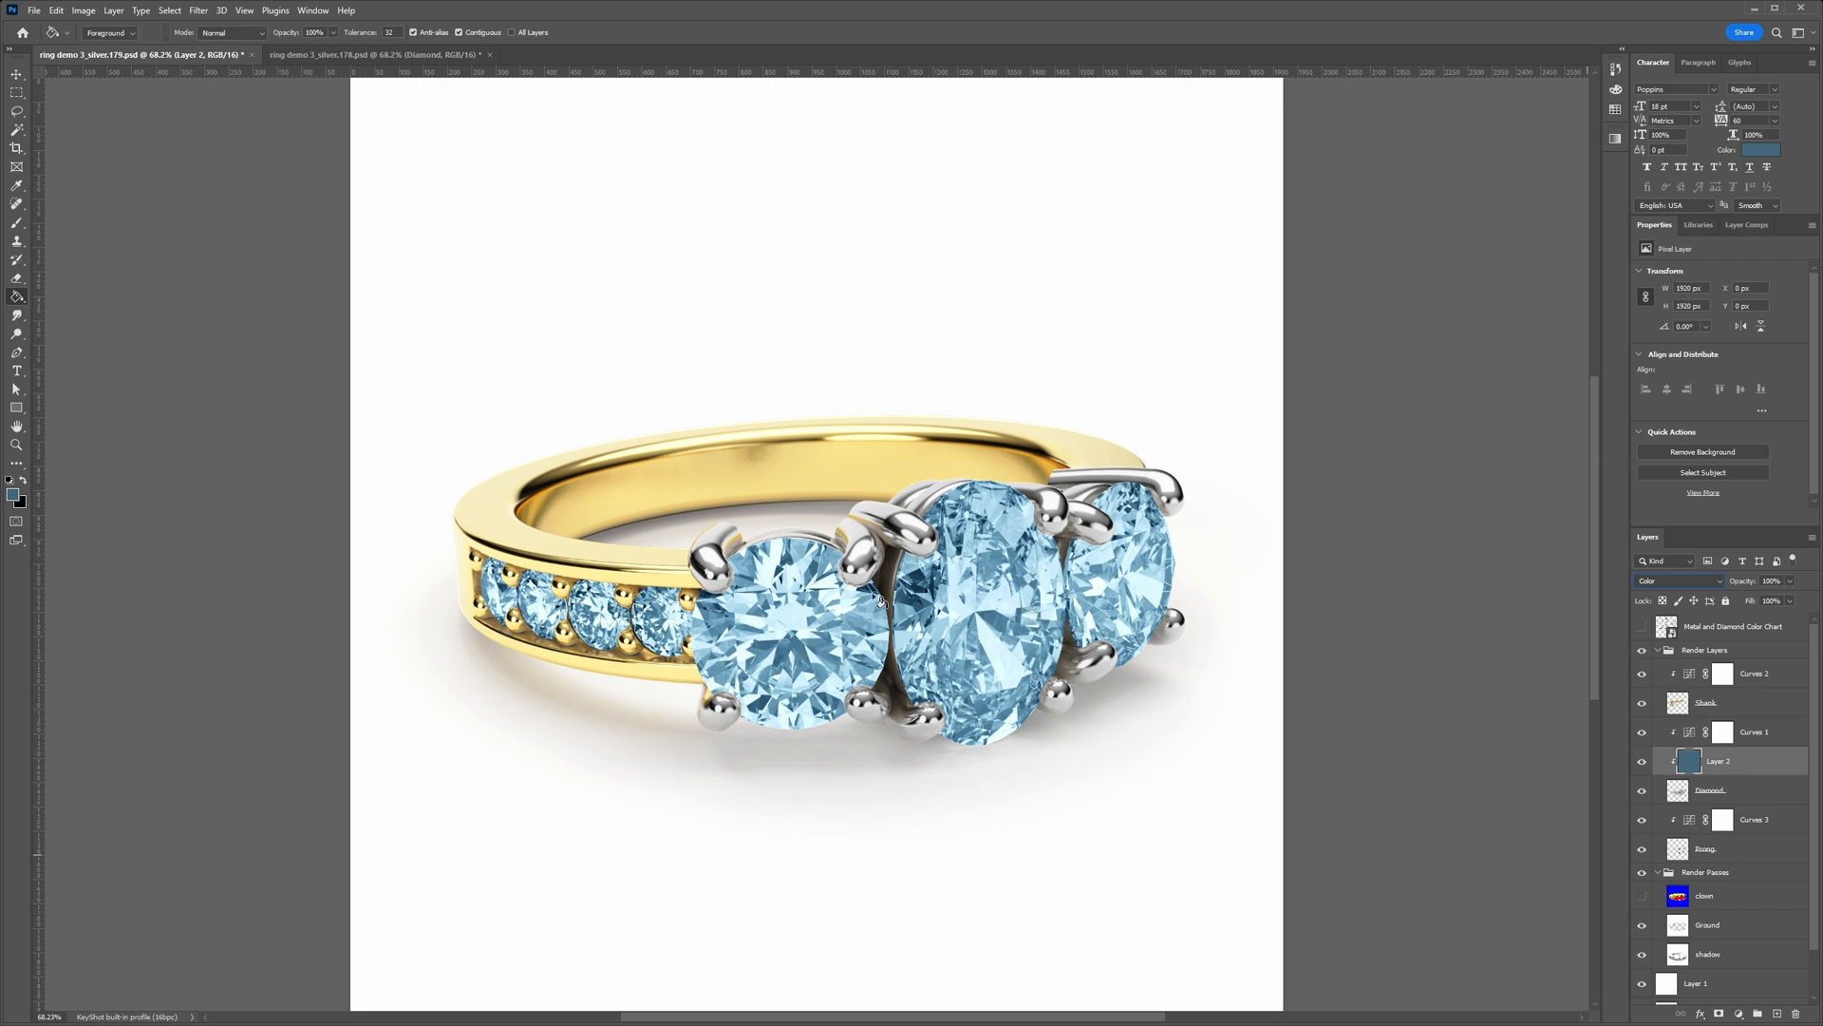
pyautogui.click(1770, 581)
pyautogui.write('15')
# Step: Compare the diamonds with and without the blue tint layer
pyautogui.click(1642, 763)
pyautogui.click(1642, 764)
pyautogui.click(1642, 764)
pyautogui.click(1642, 764)
pyautogui.click(1641, 764)
pyautogui.click(1642, 764)
pyautogui.click(1642, 763)
pyautogui.click(1642, 764)
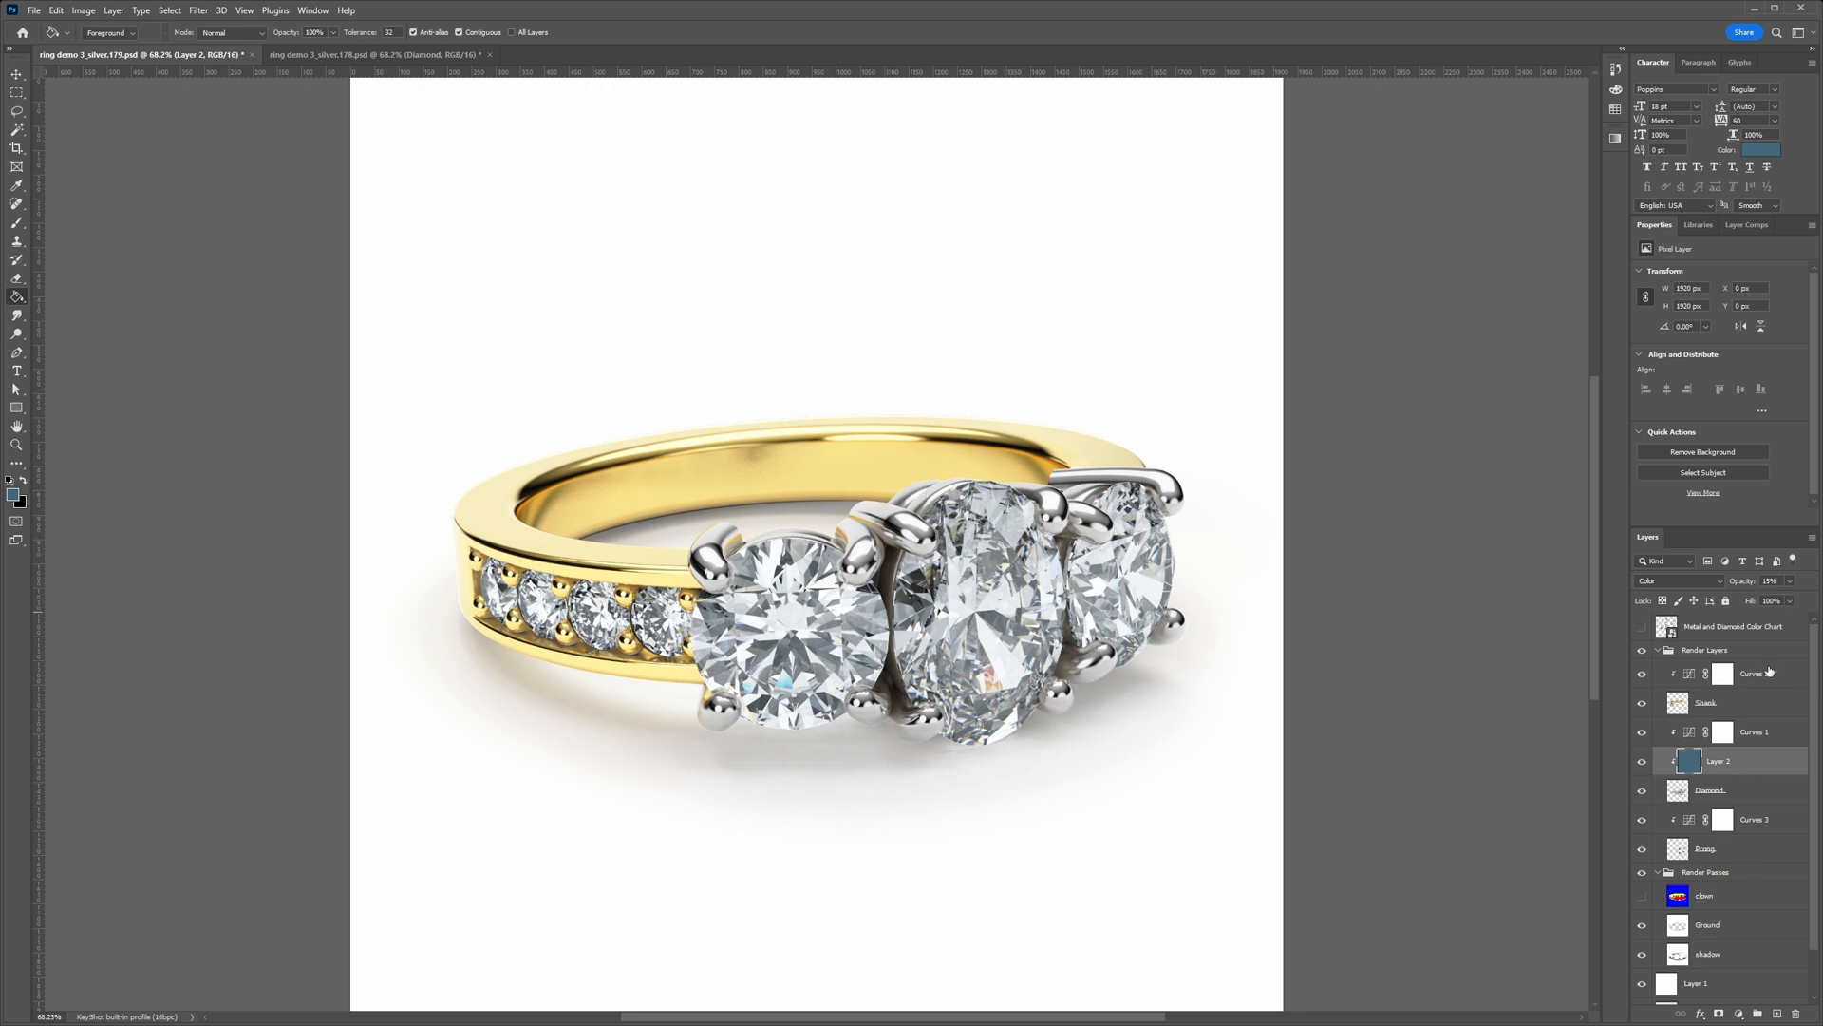
# Step: Add a Color Balance adjustment clipped to the Shank layer, shifting both midtones and shadows +10 toward red
pyautogui.click(1738, 705)
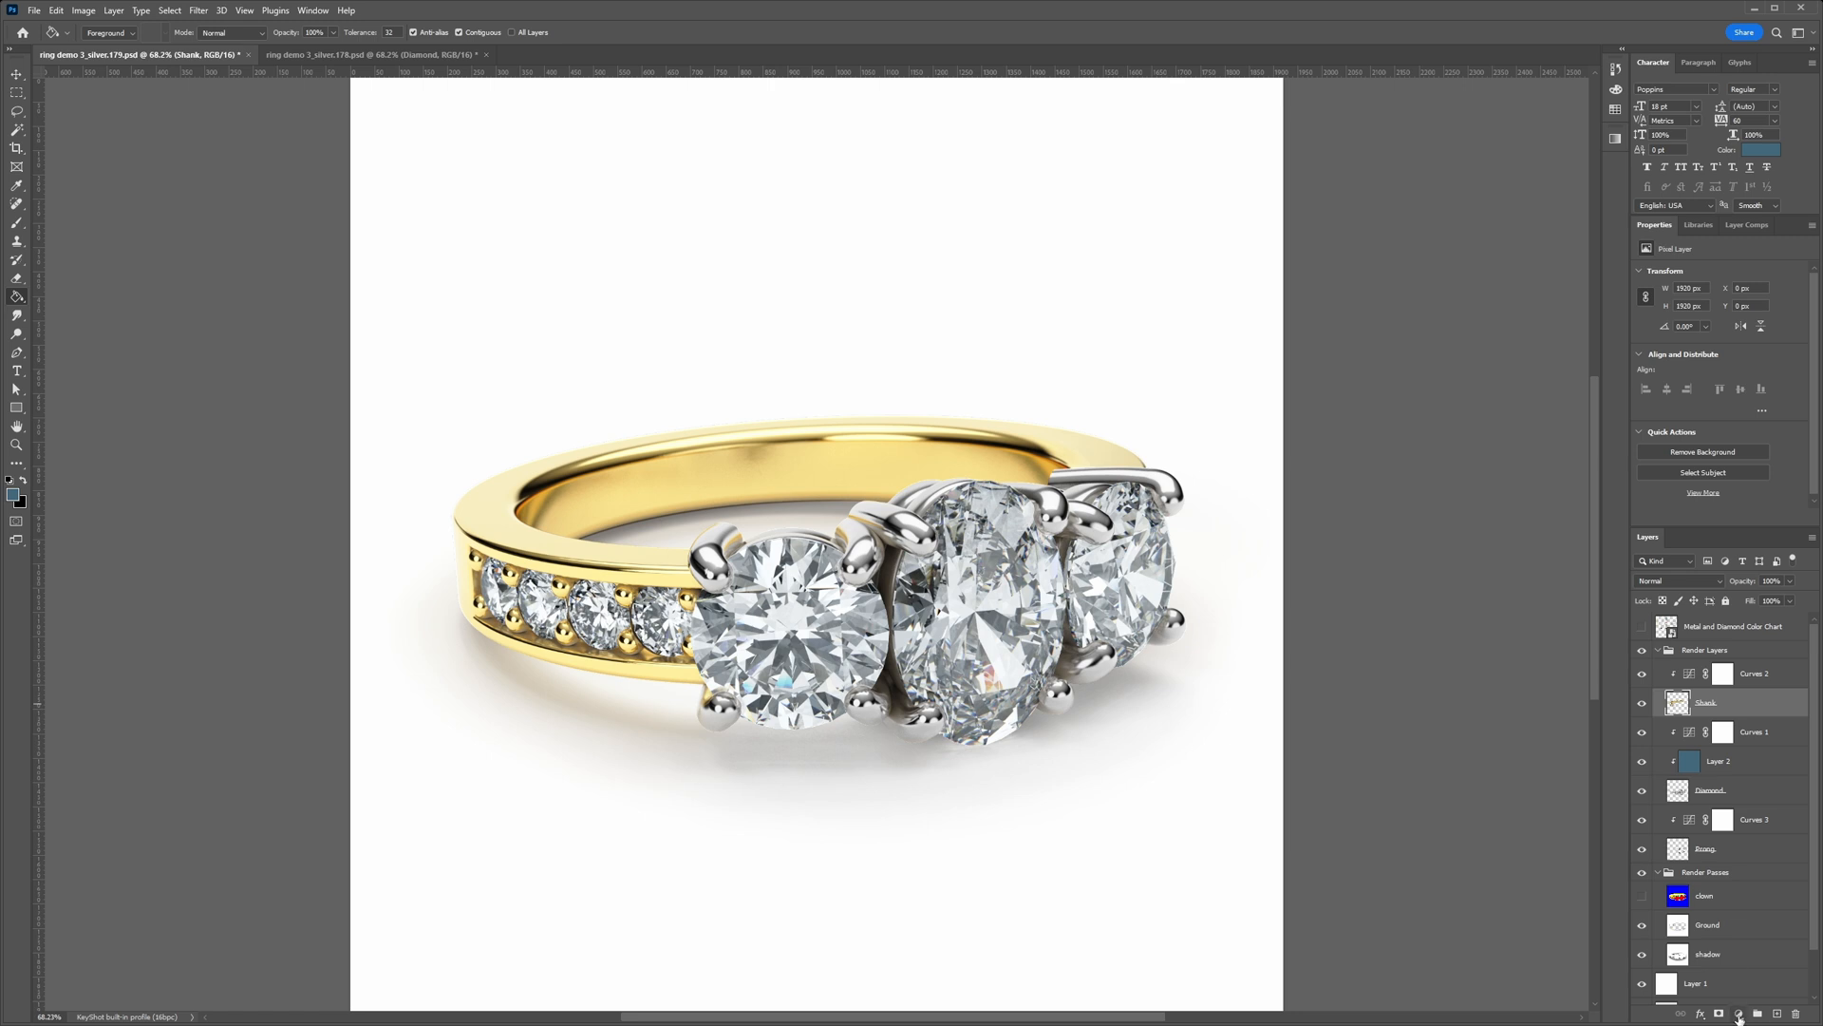
pyautogui.click(1739, 1014)
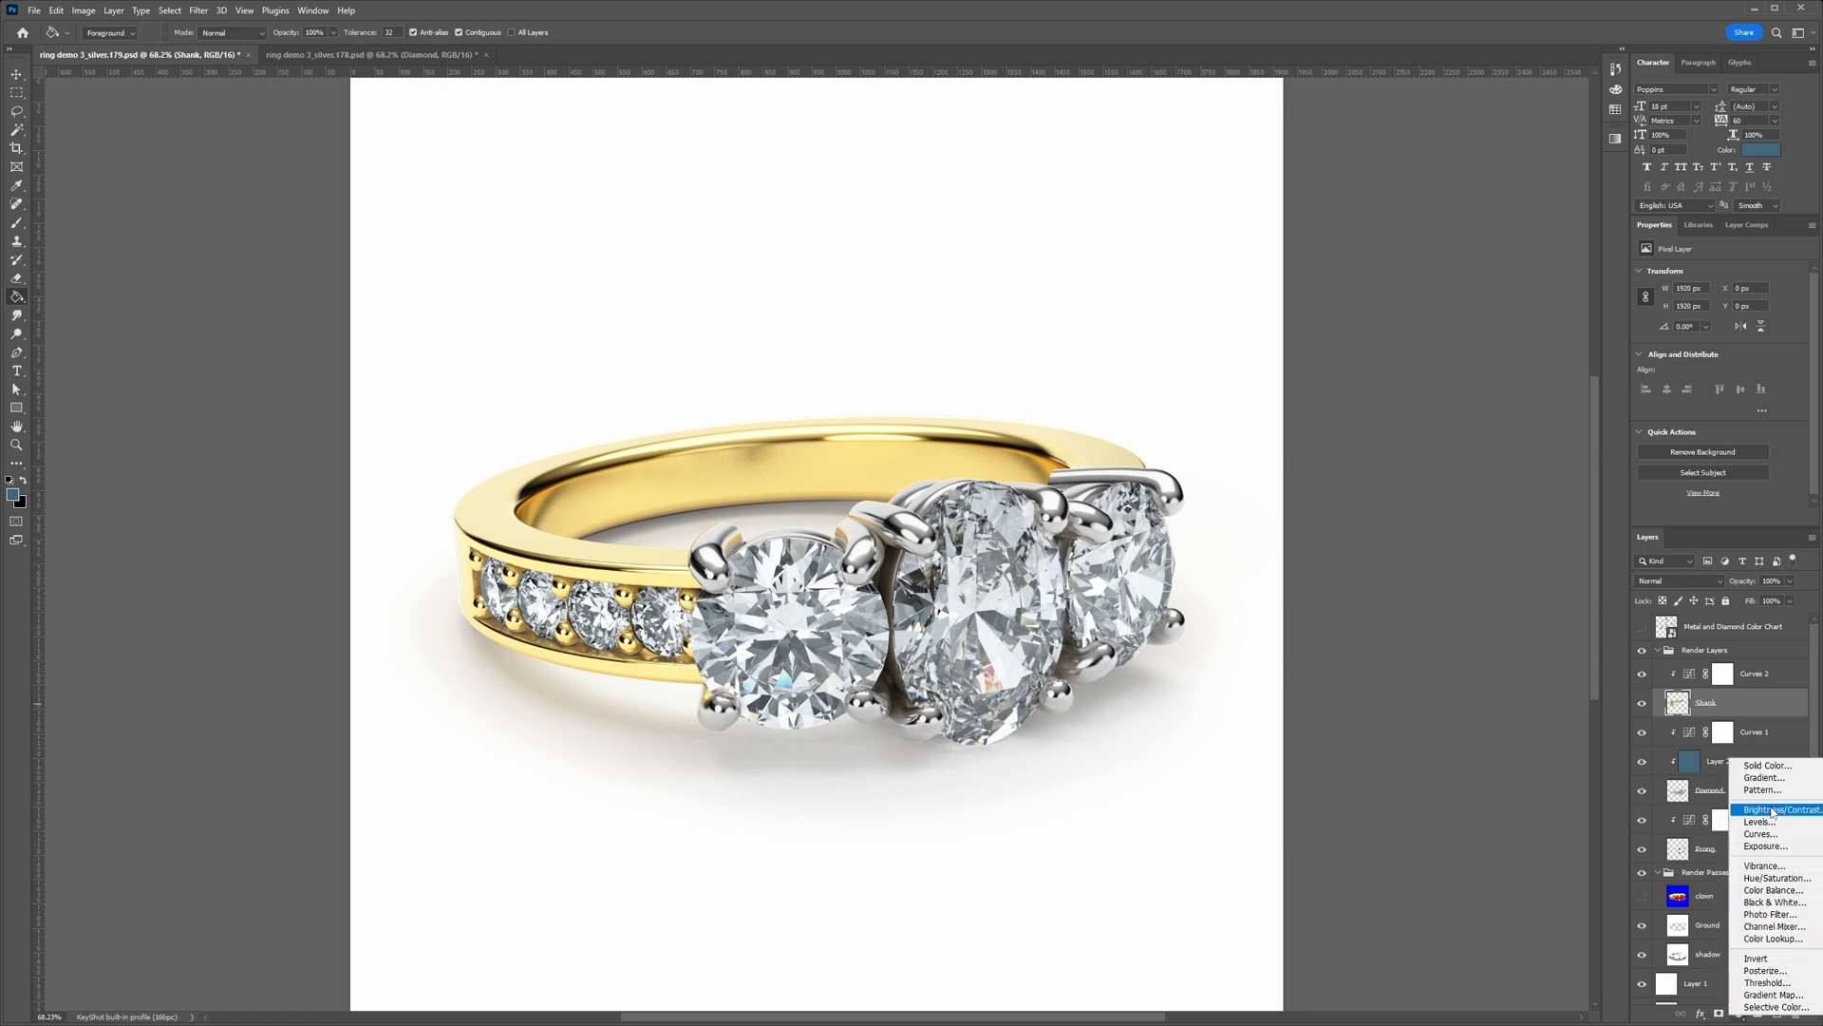
pyautogui.click(1775, 890)
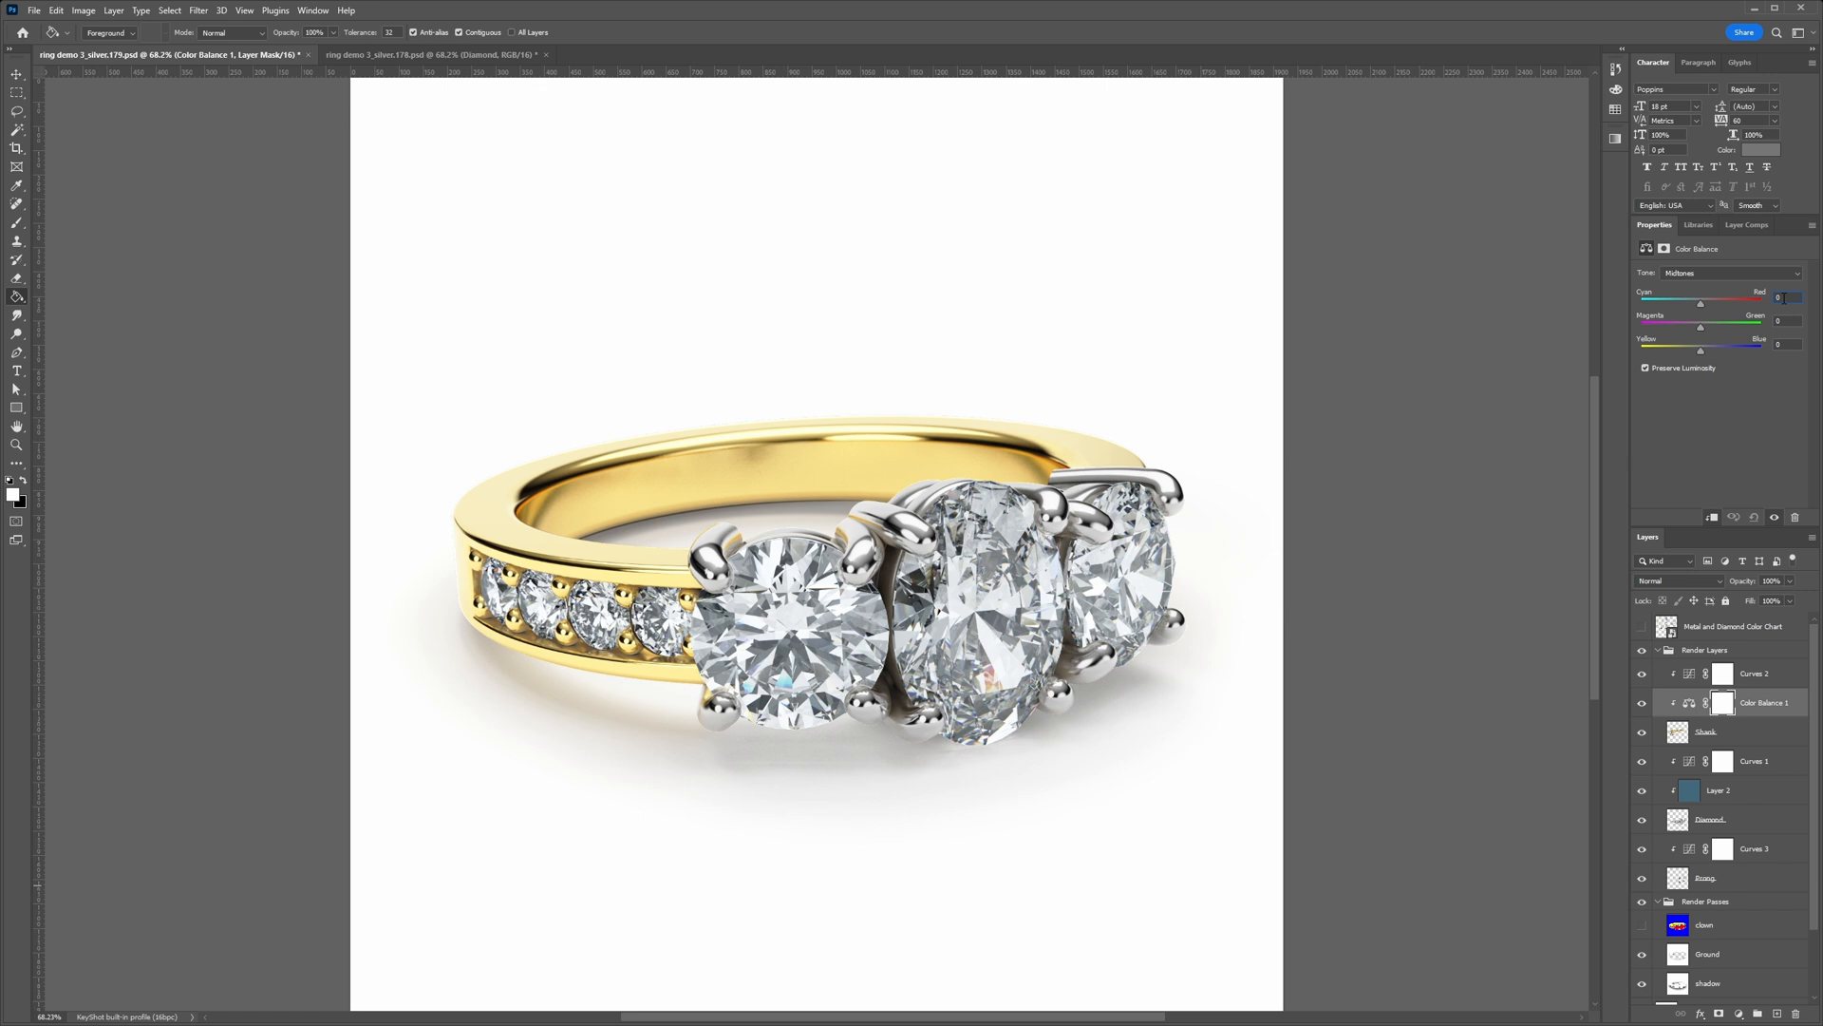
pyautogui.write('10')
pyautogui.press('Return')
pyautogui.click(1720, 274)
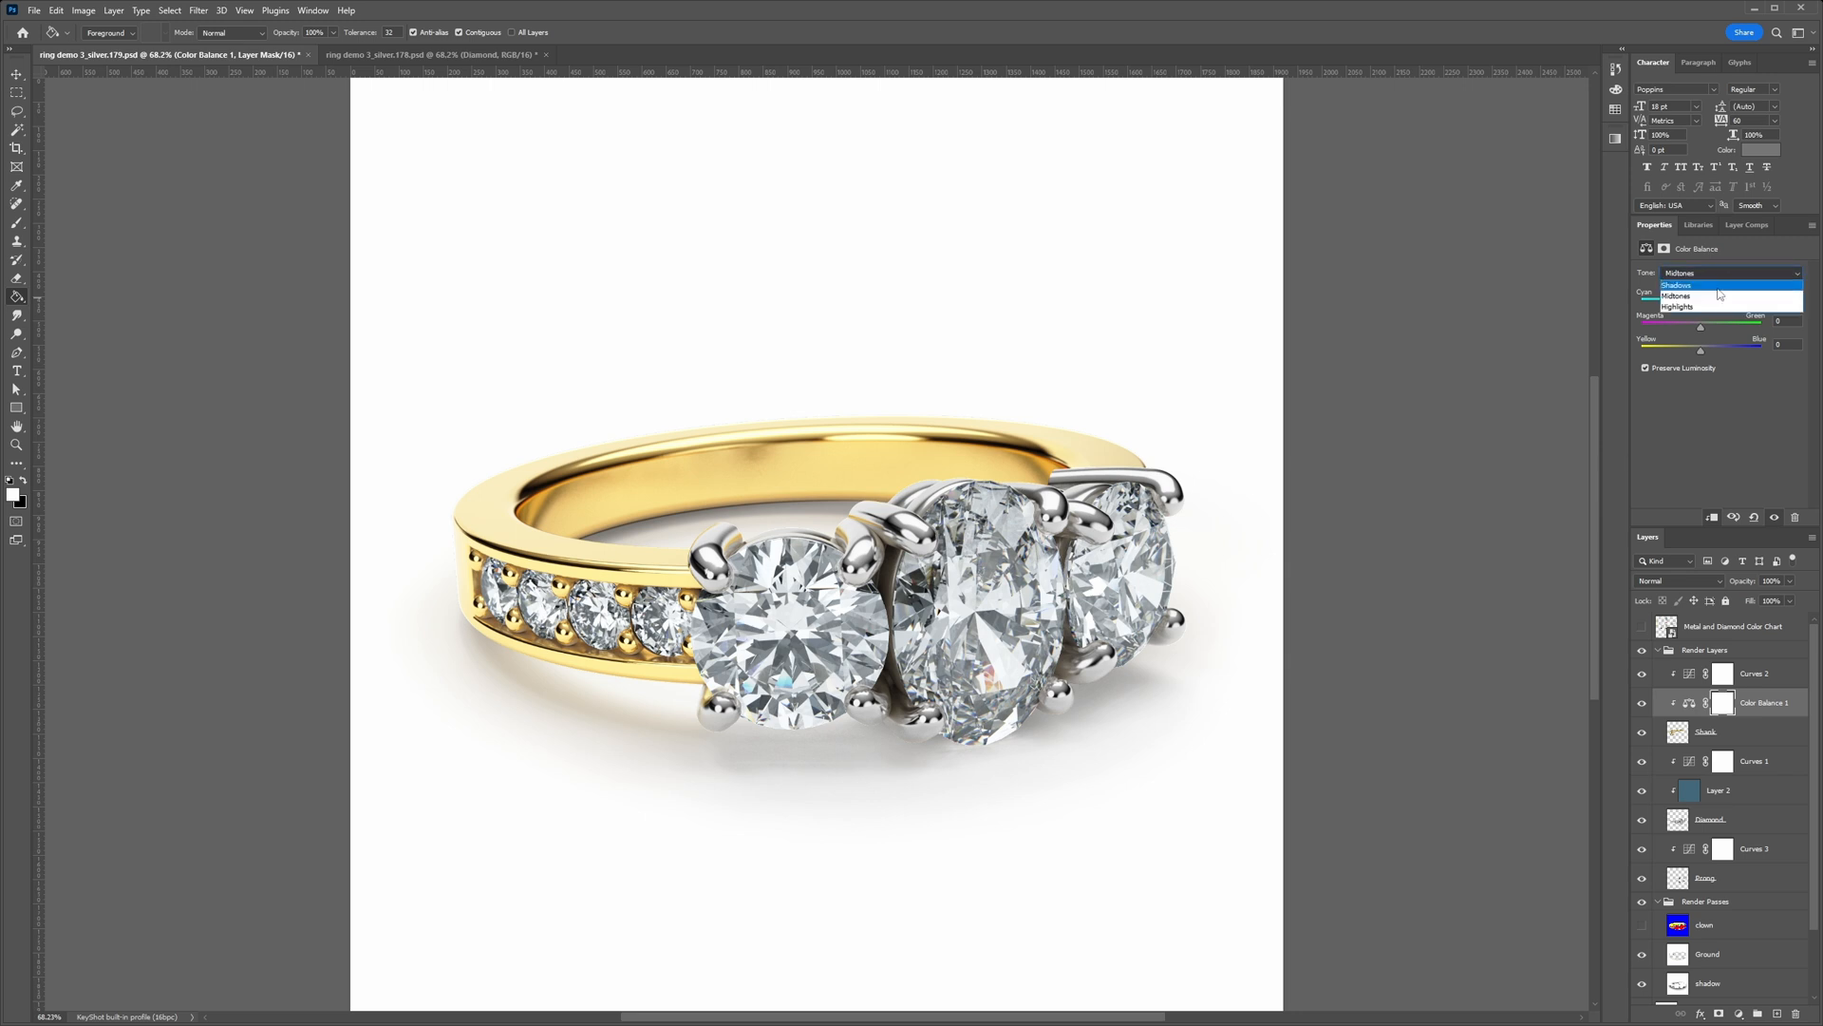
pyautogui.click(1771, 287)
pyautogui.click(1784, 298)
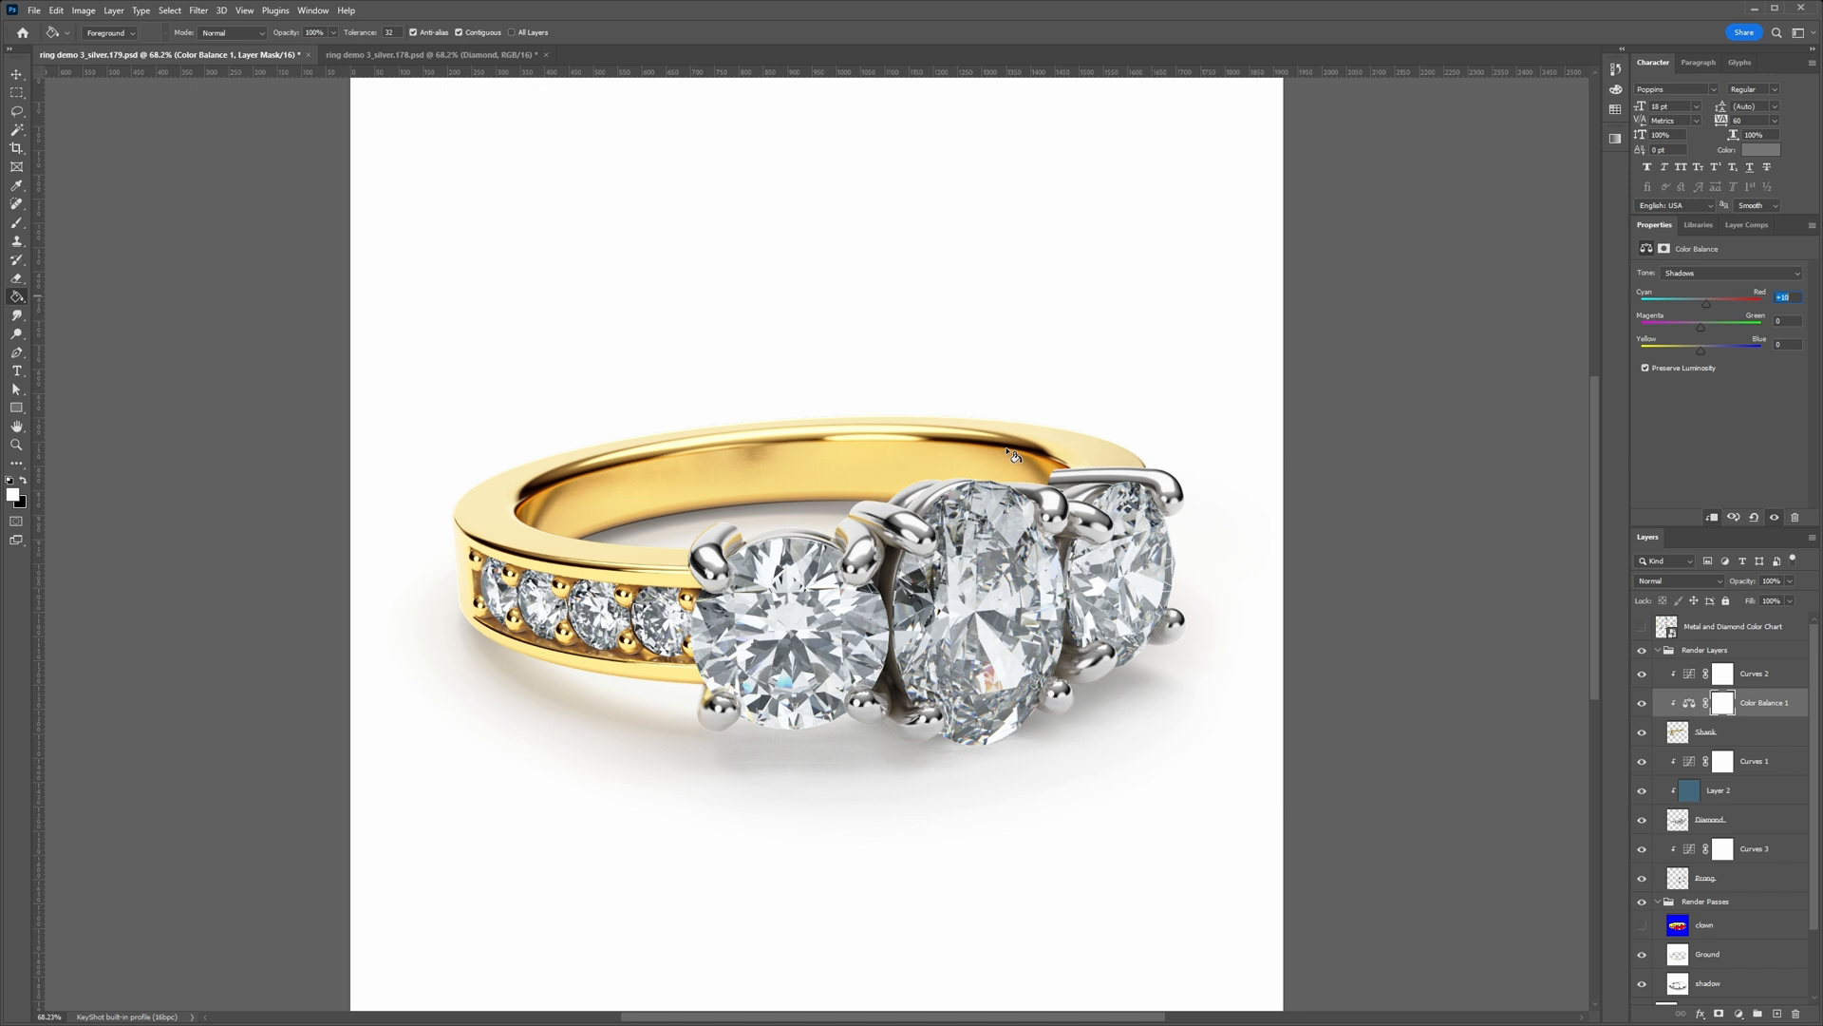
# Step: Add a Vibrance adjustment clipped directly above the Shank layer and set its saturation to -10
pyautogui.click(1730, 731)
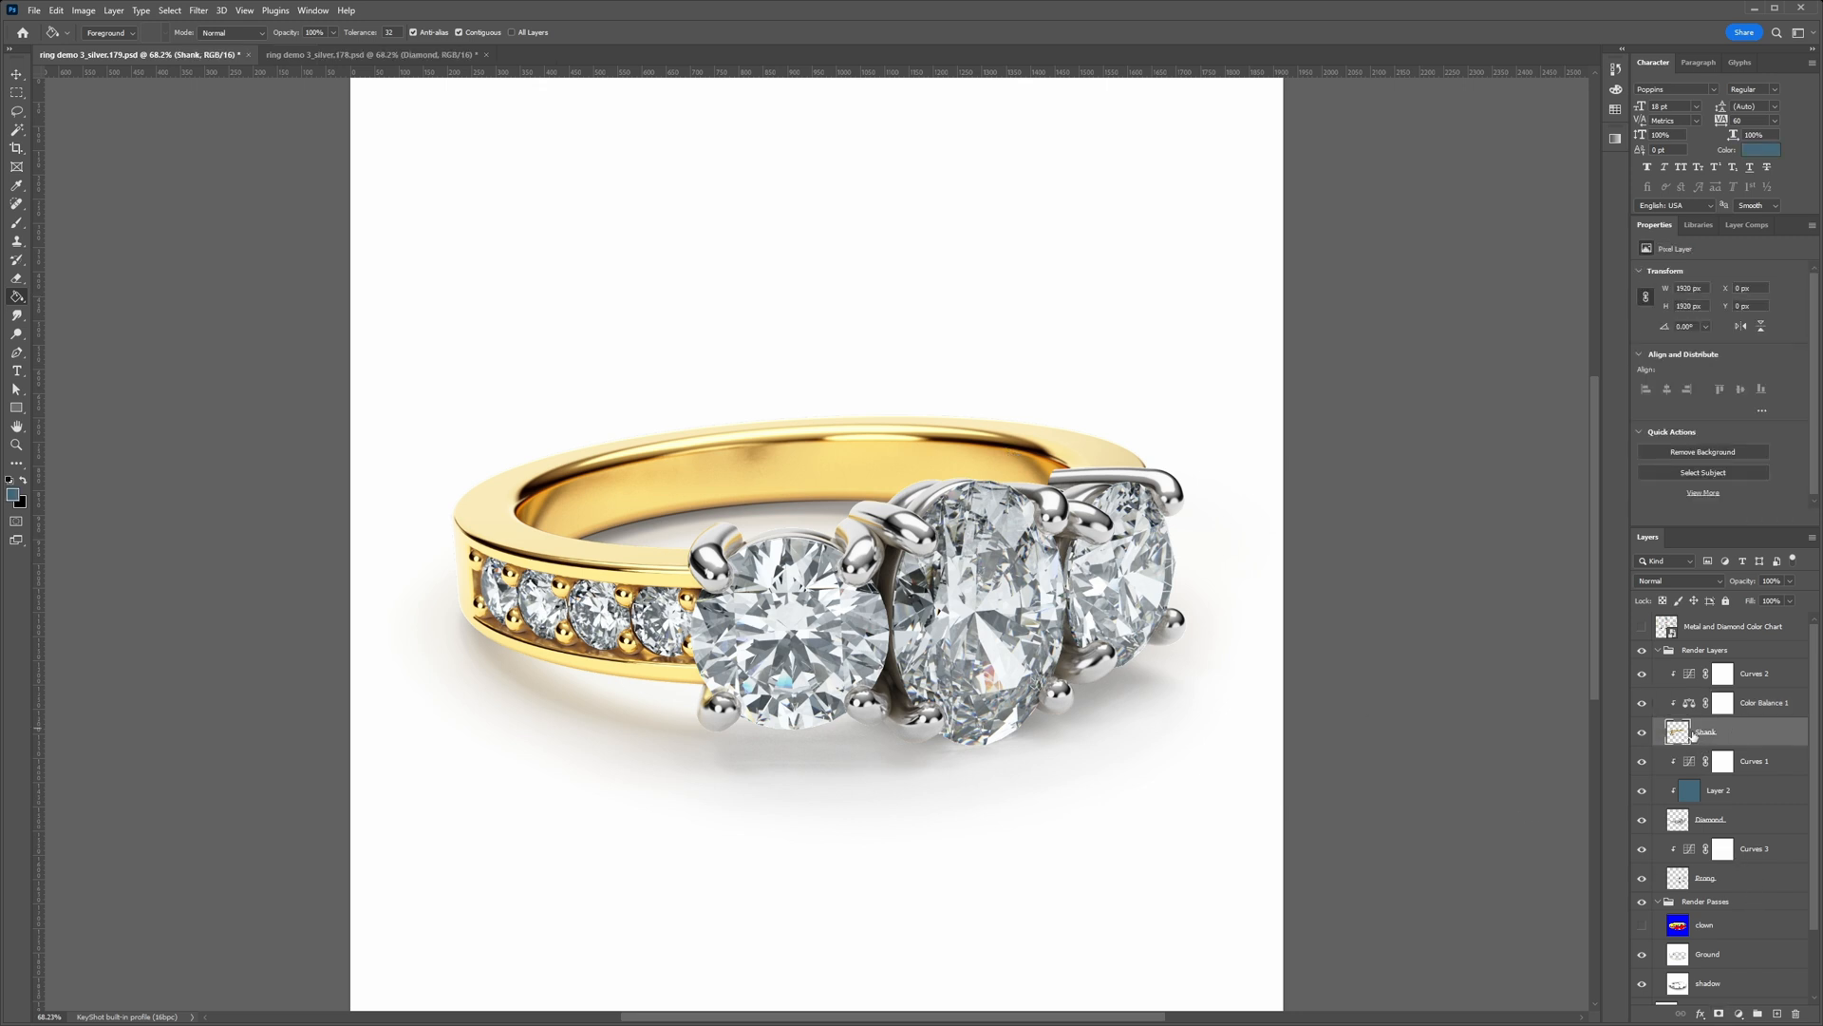
pyautogui.click(1737, 1015)
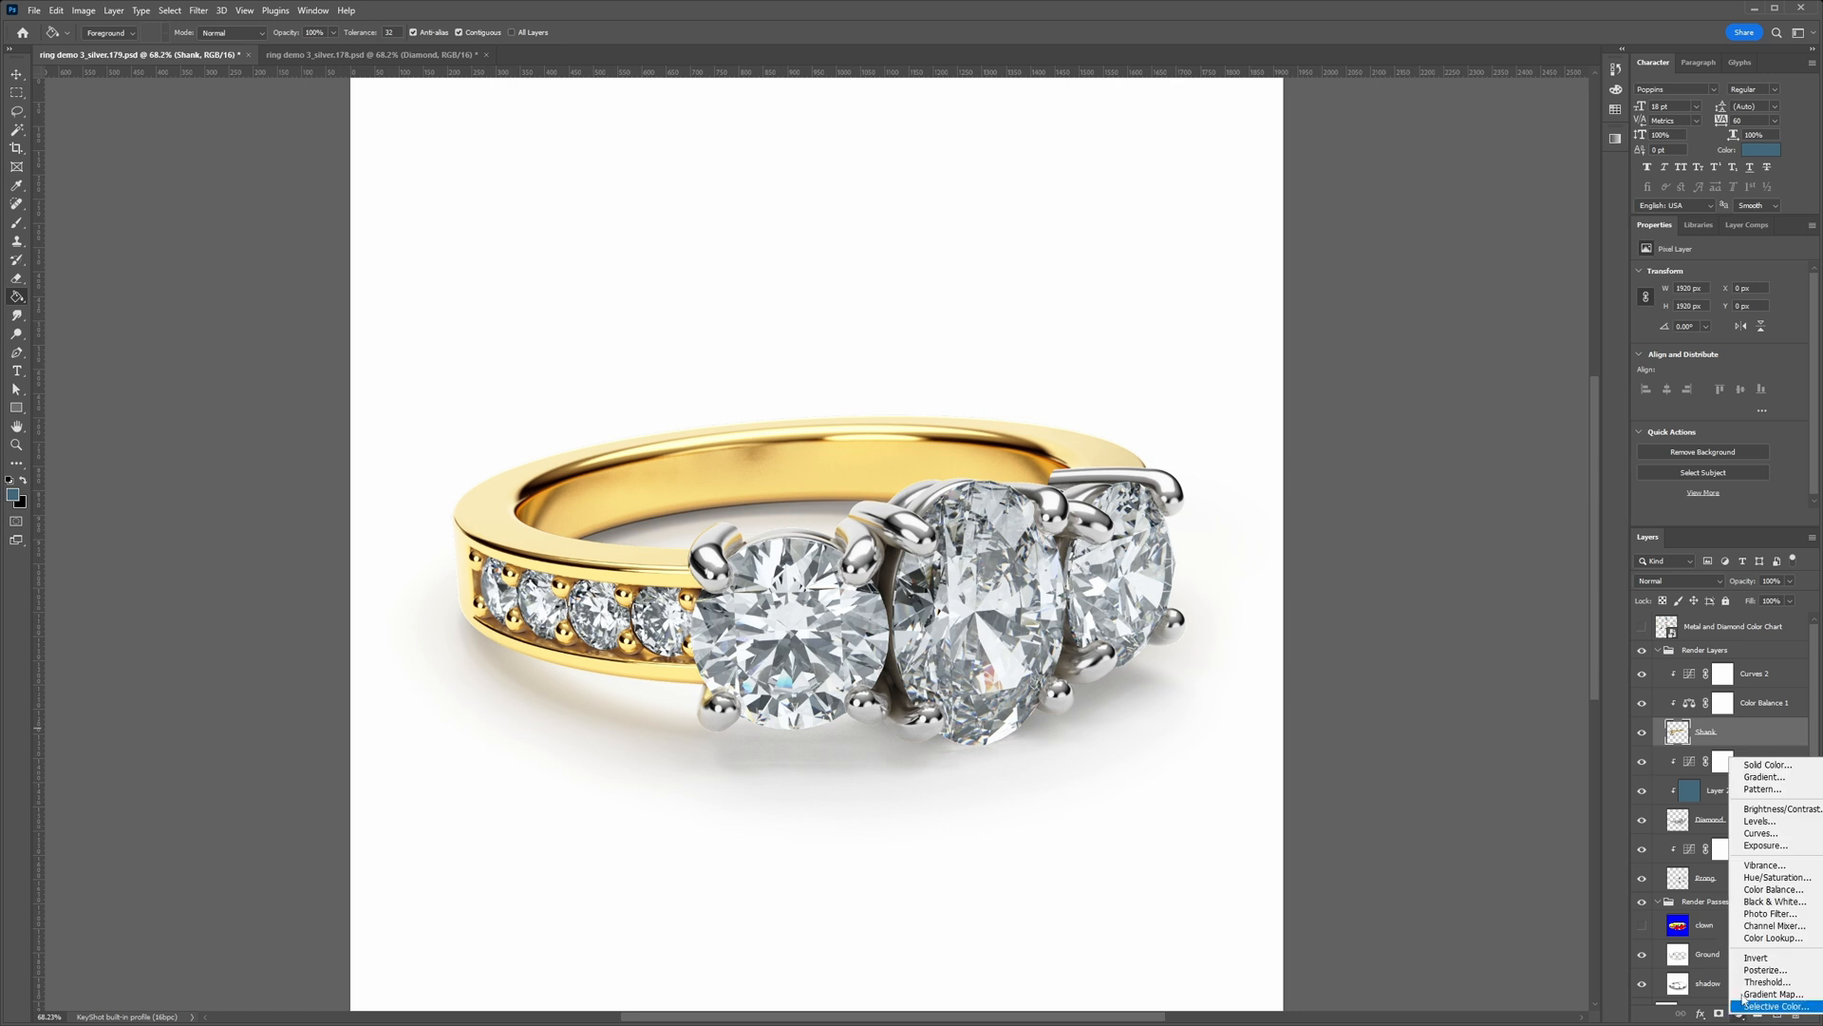
pyautogui.click(1764, 865)
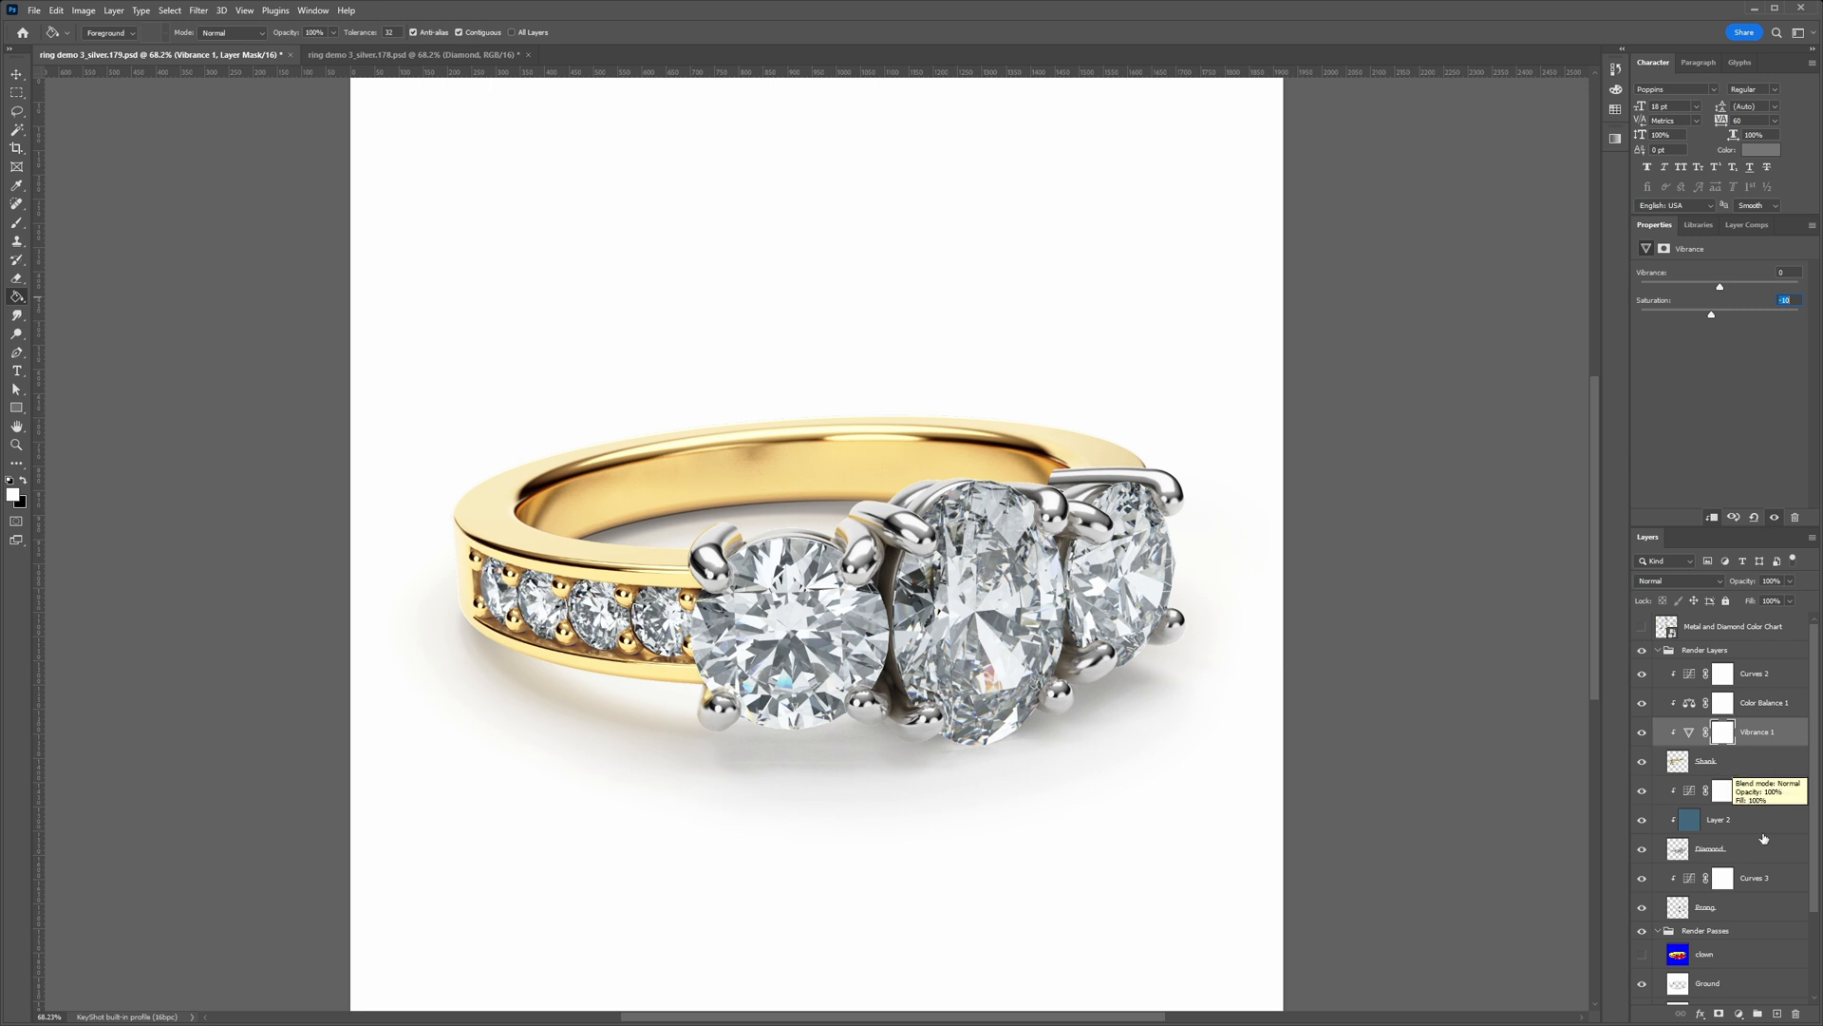
# Step: Nudge the shank's Color Balance midtones slightly toward magenta, and switch the tone range to Shadows
pyautogui.click(1762, 703)
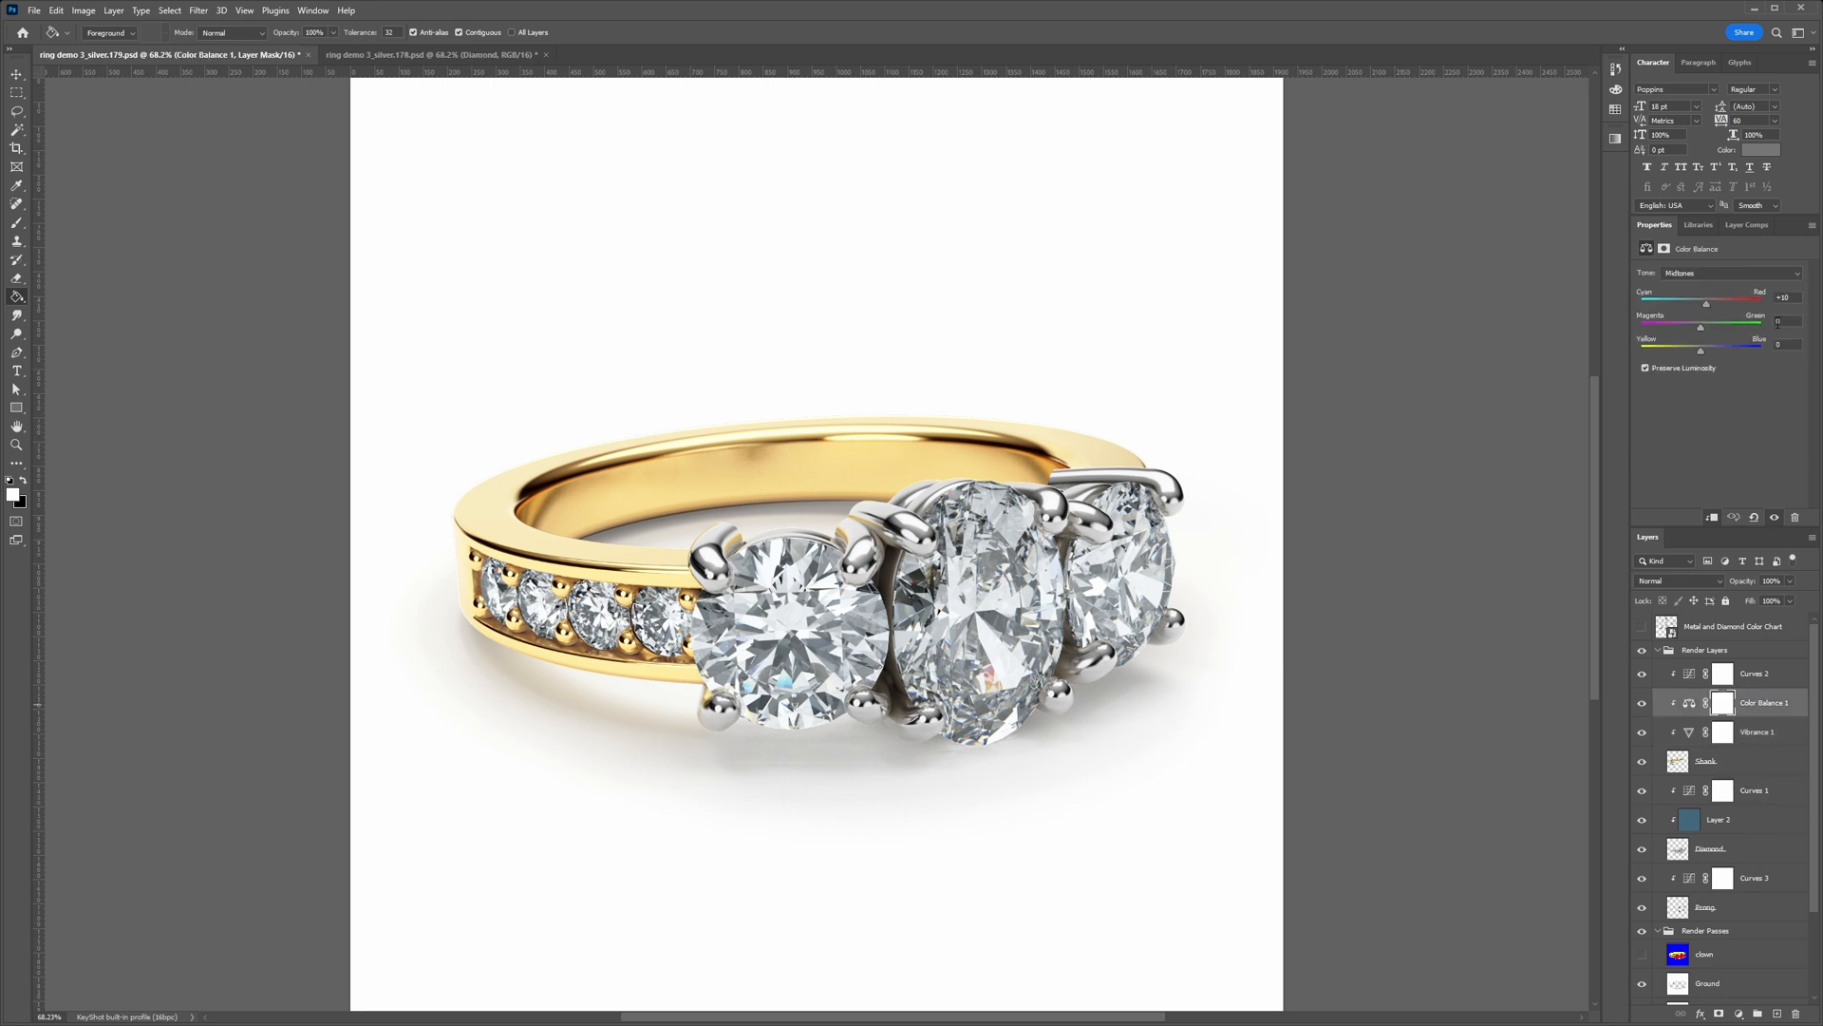
pyautogui.press('Down')
pyautogui.click(1781, 274)
pyautogui.click(1768, 284)
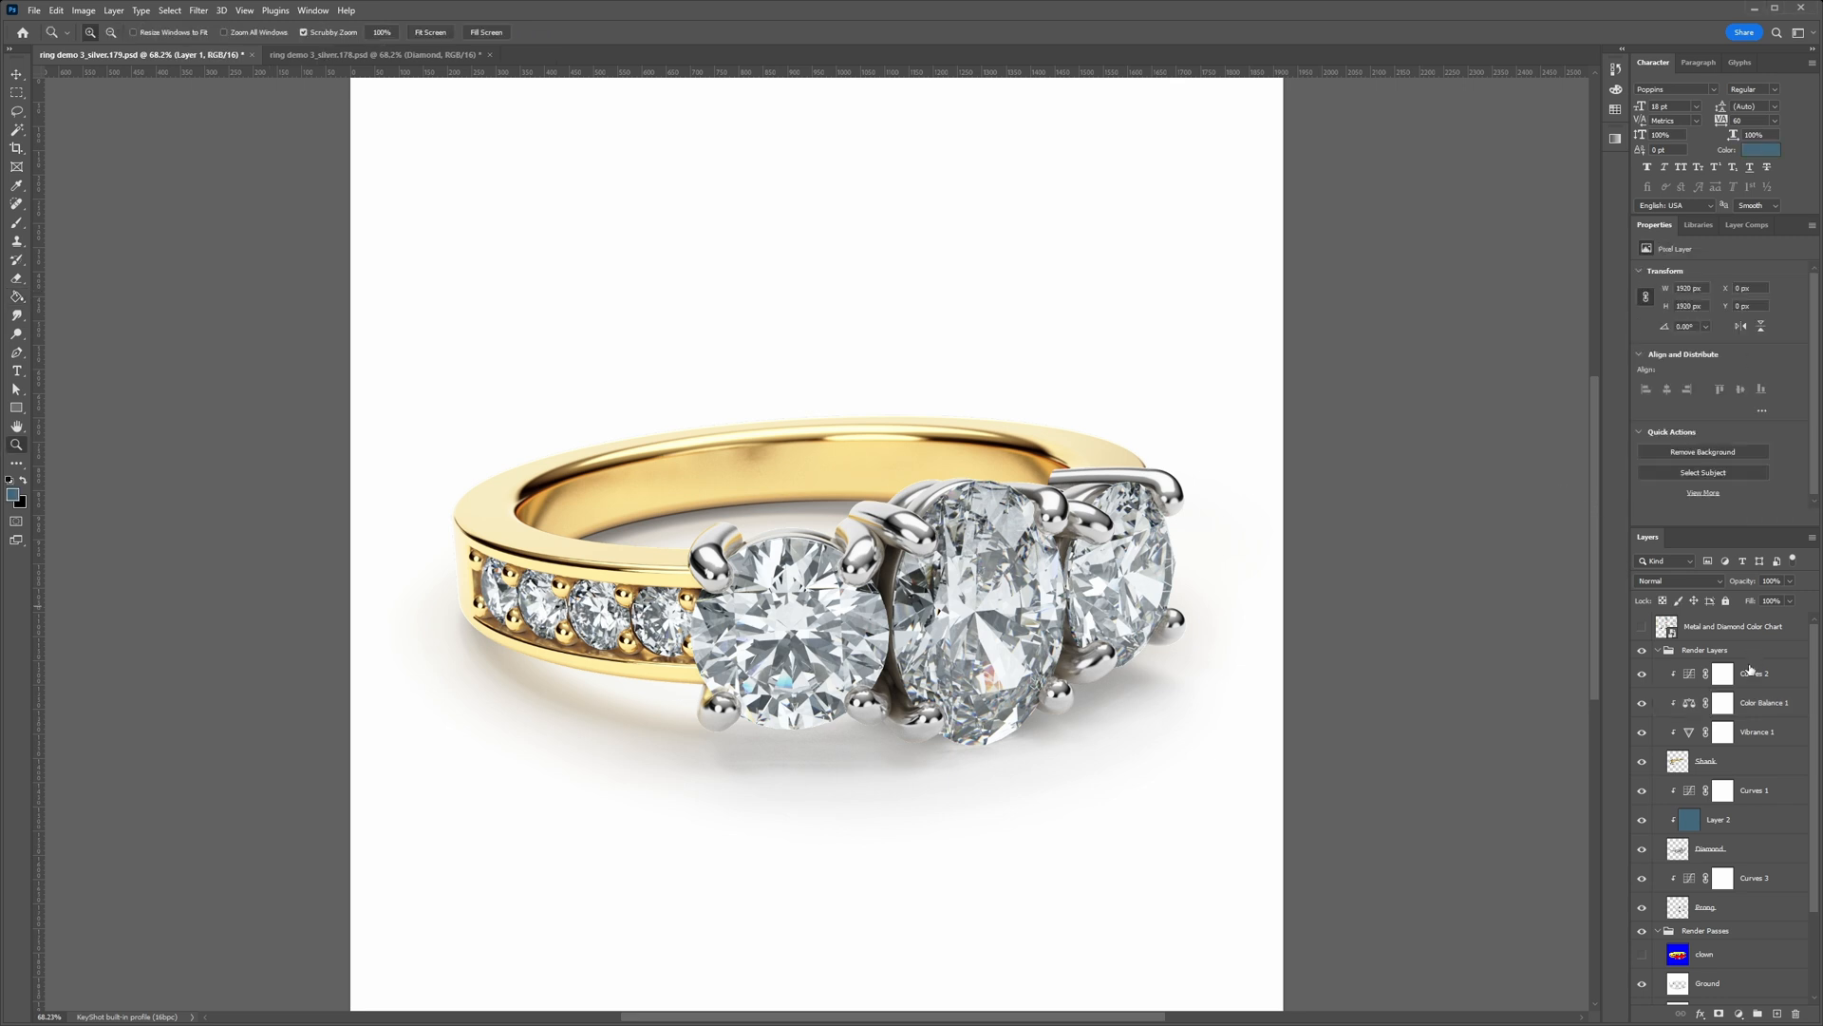
# Step: Stamp all visible layers into a new merged layer and place it above the Render Layers group
pyautogui.click(1754, 673)
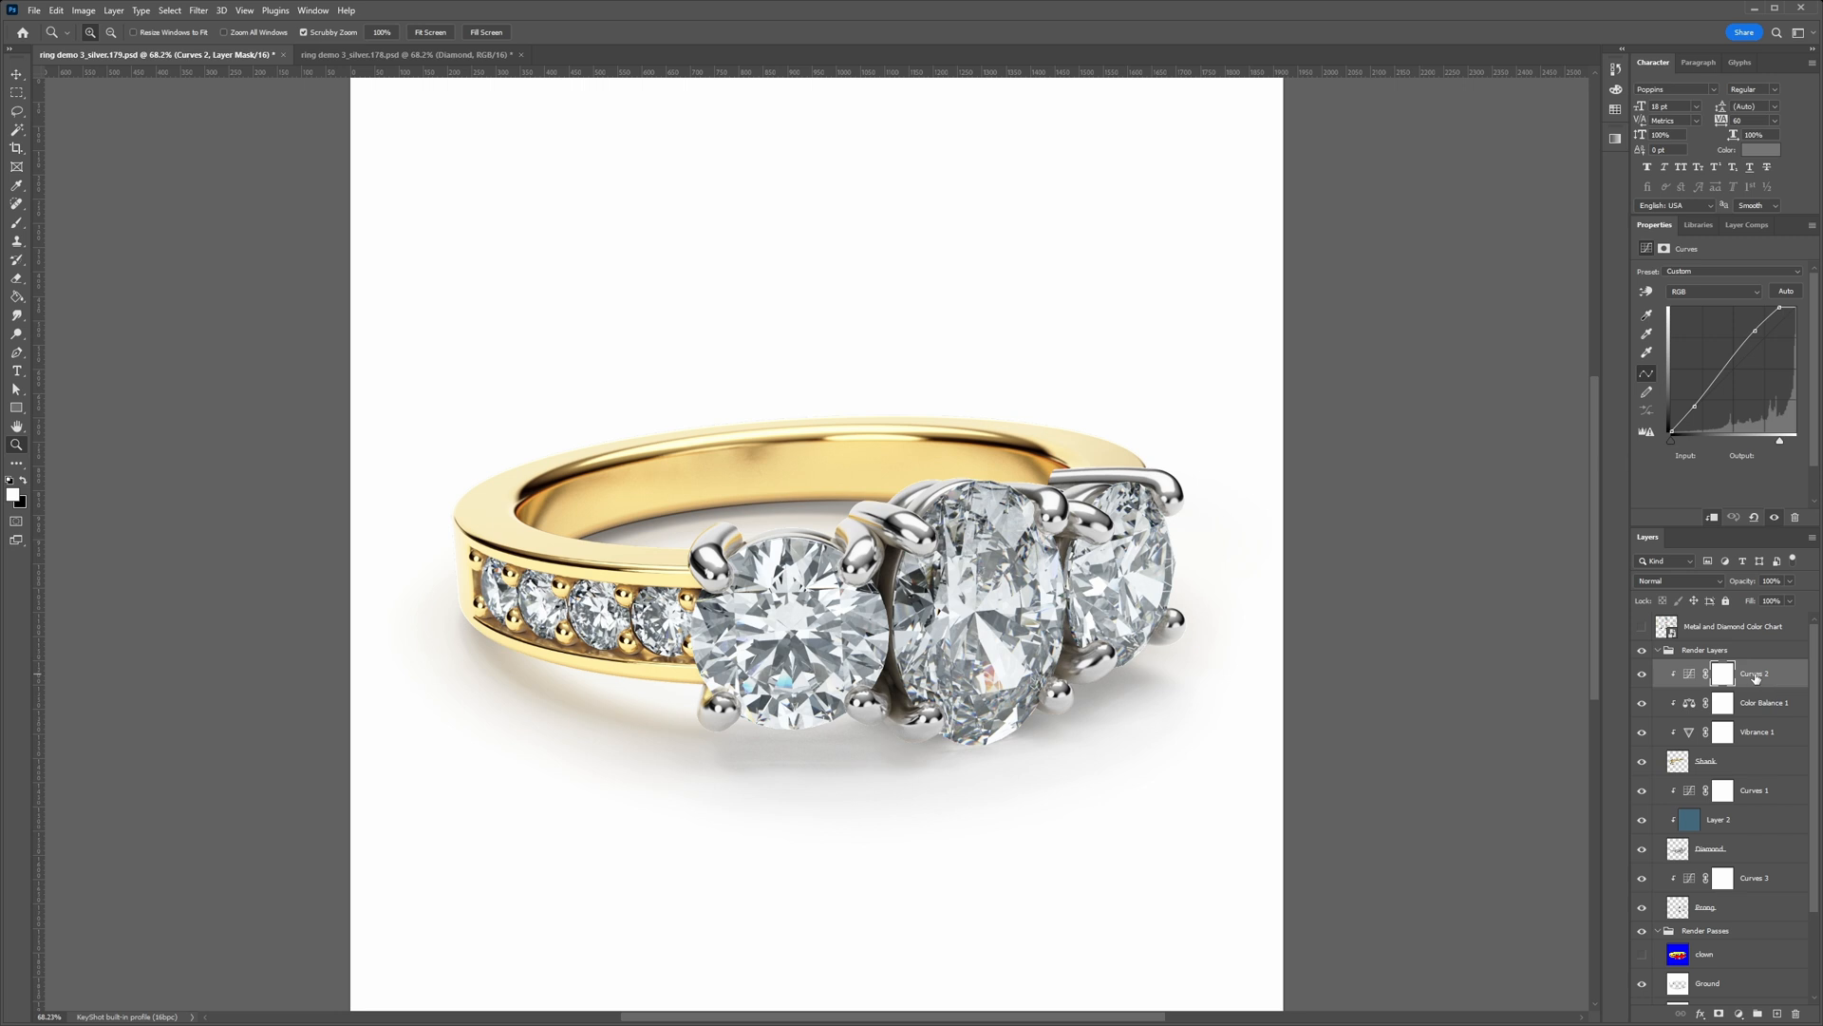
pyautogui.hotkey('ctrl', 'alt', 'shift', 'e')
pyautogui.moveTo(1731, 678); pyautogui.dragTo(1721, 640)
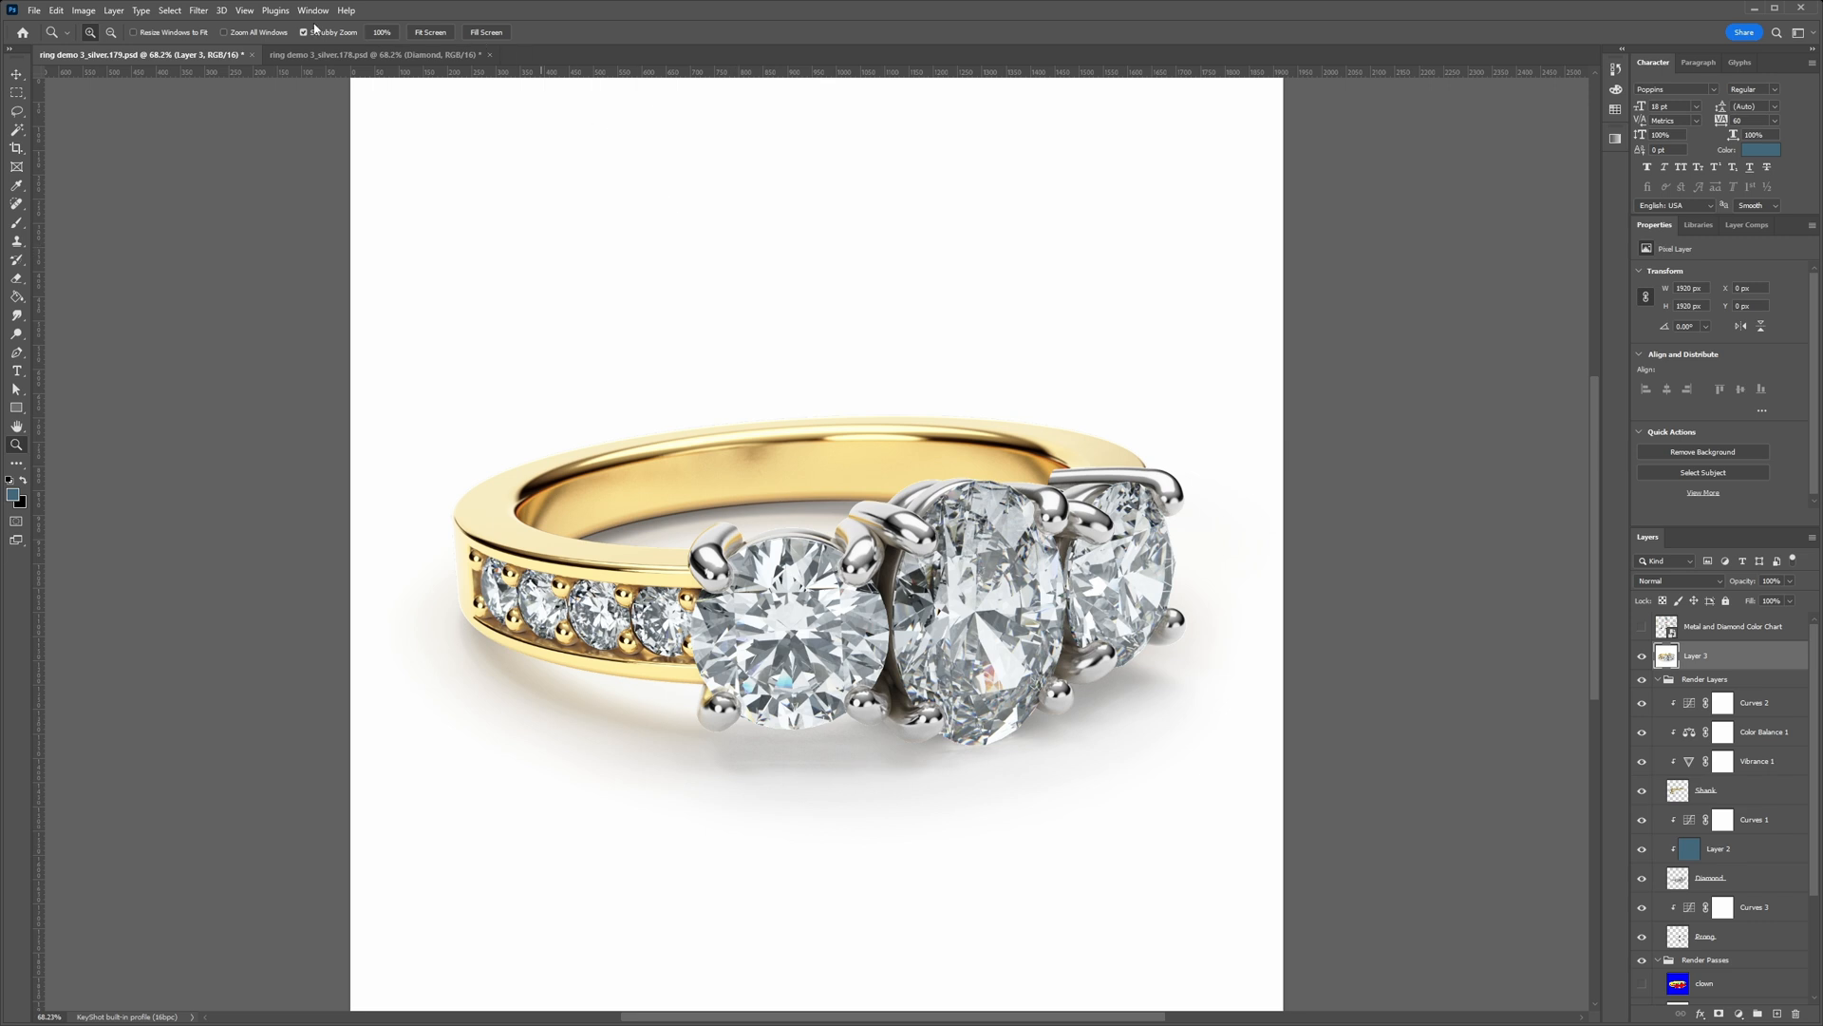
# Step: Sharpen the merged layer with an Unsharp Mask, using a reduced amount, a 2.1 pixel radius and a threshold of 3
pyautogui.click(198, 11)
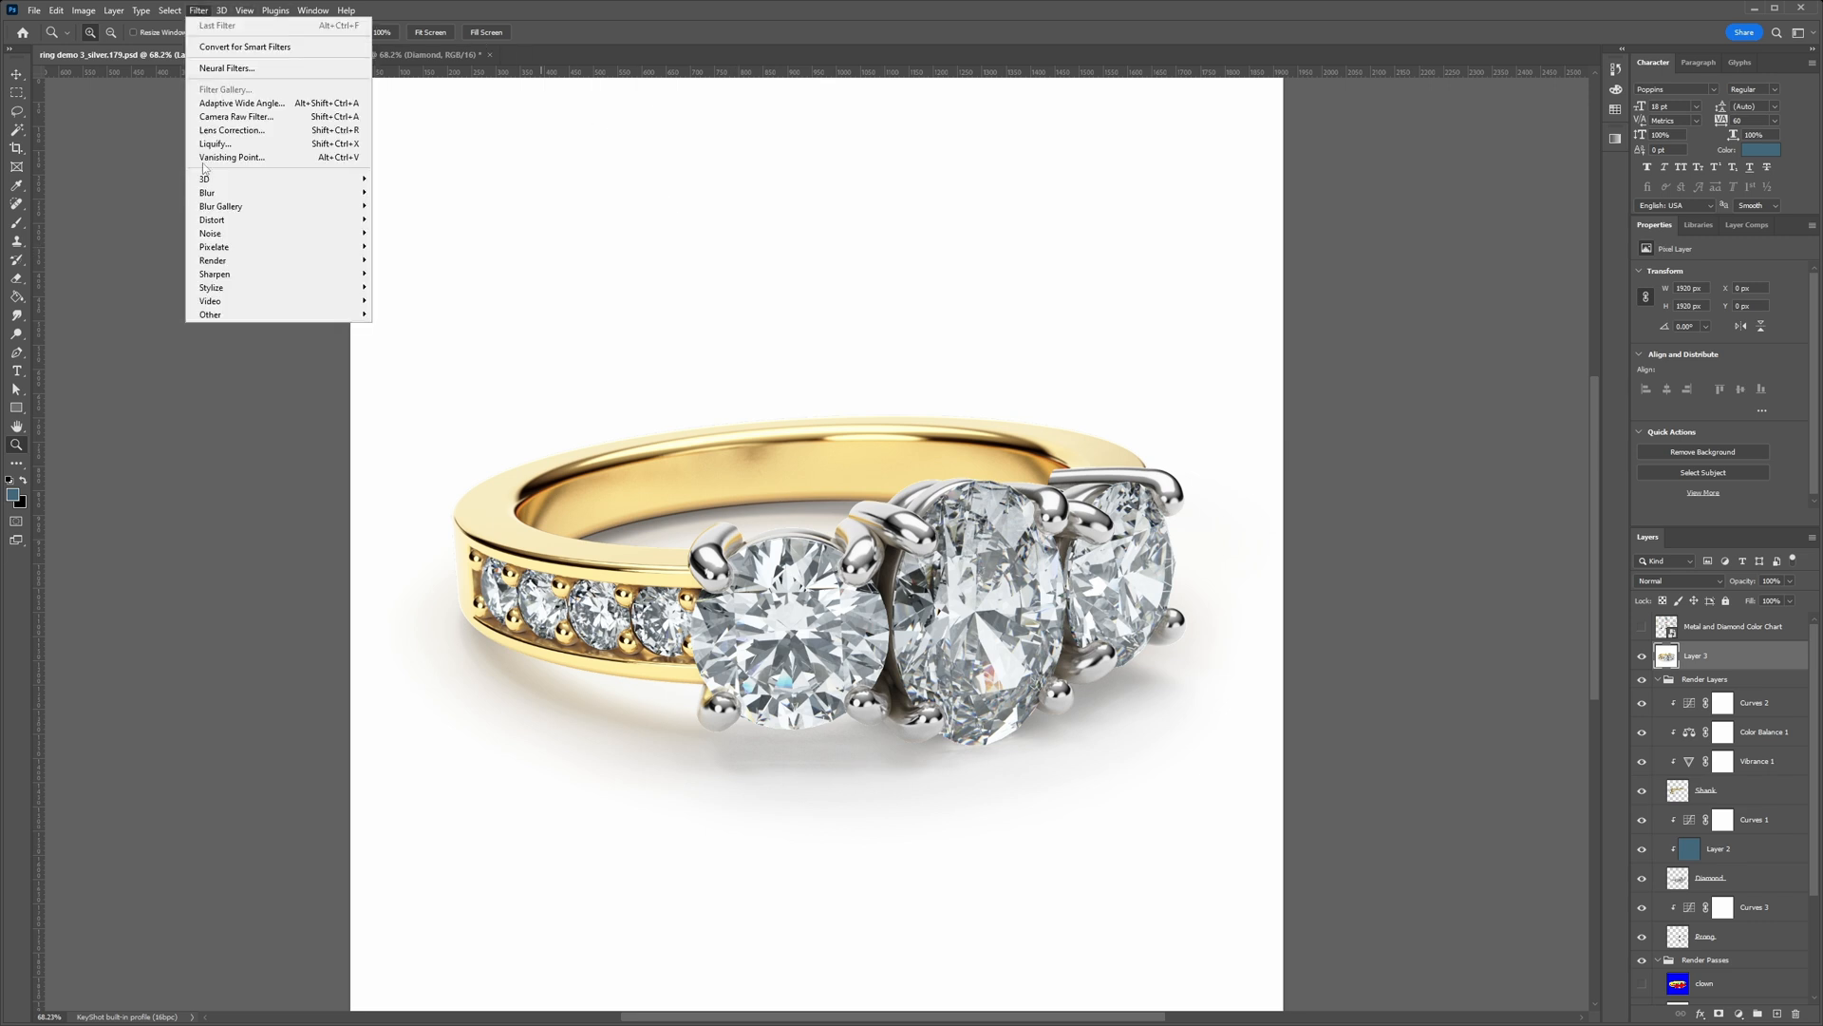
pyautogui.moveTo(233, 274)
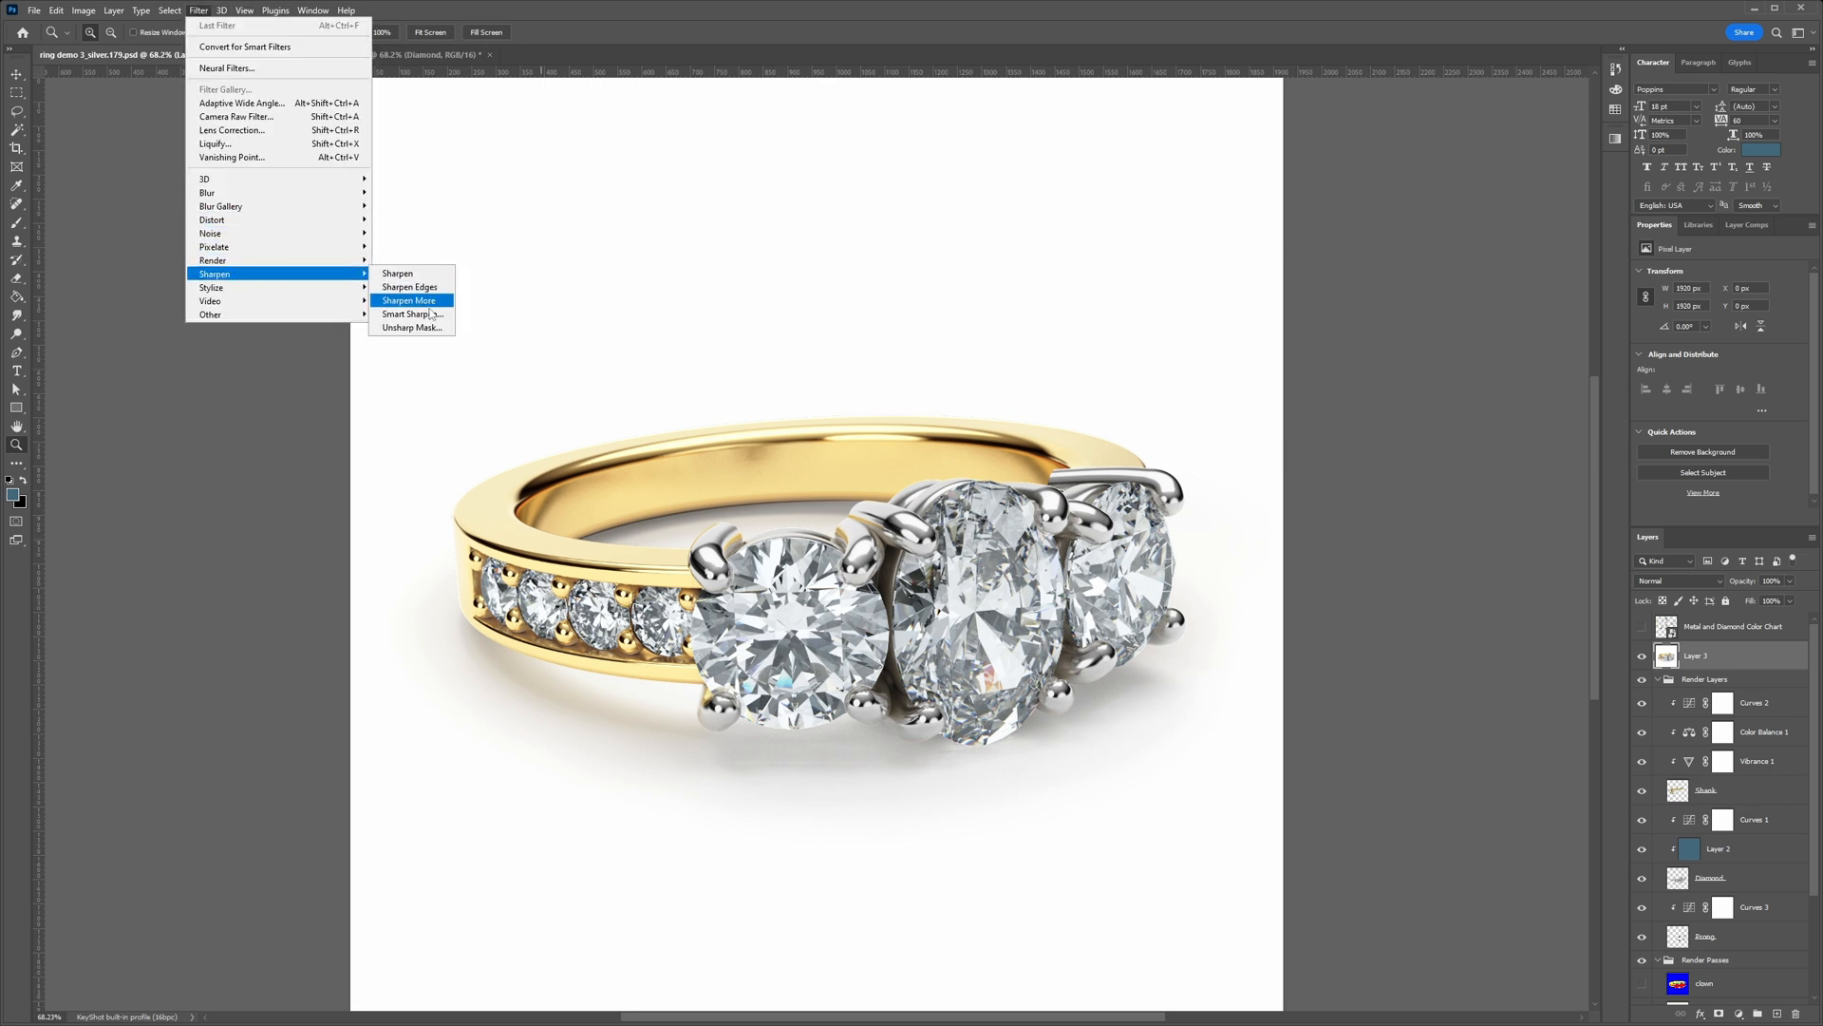
pyautogui.click(412, 327)
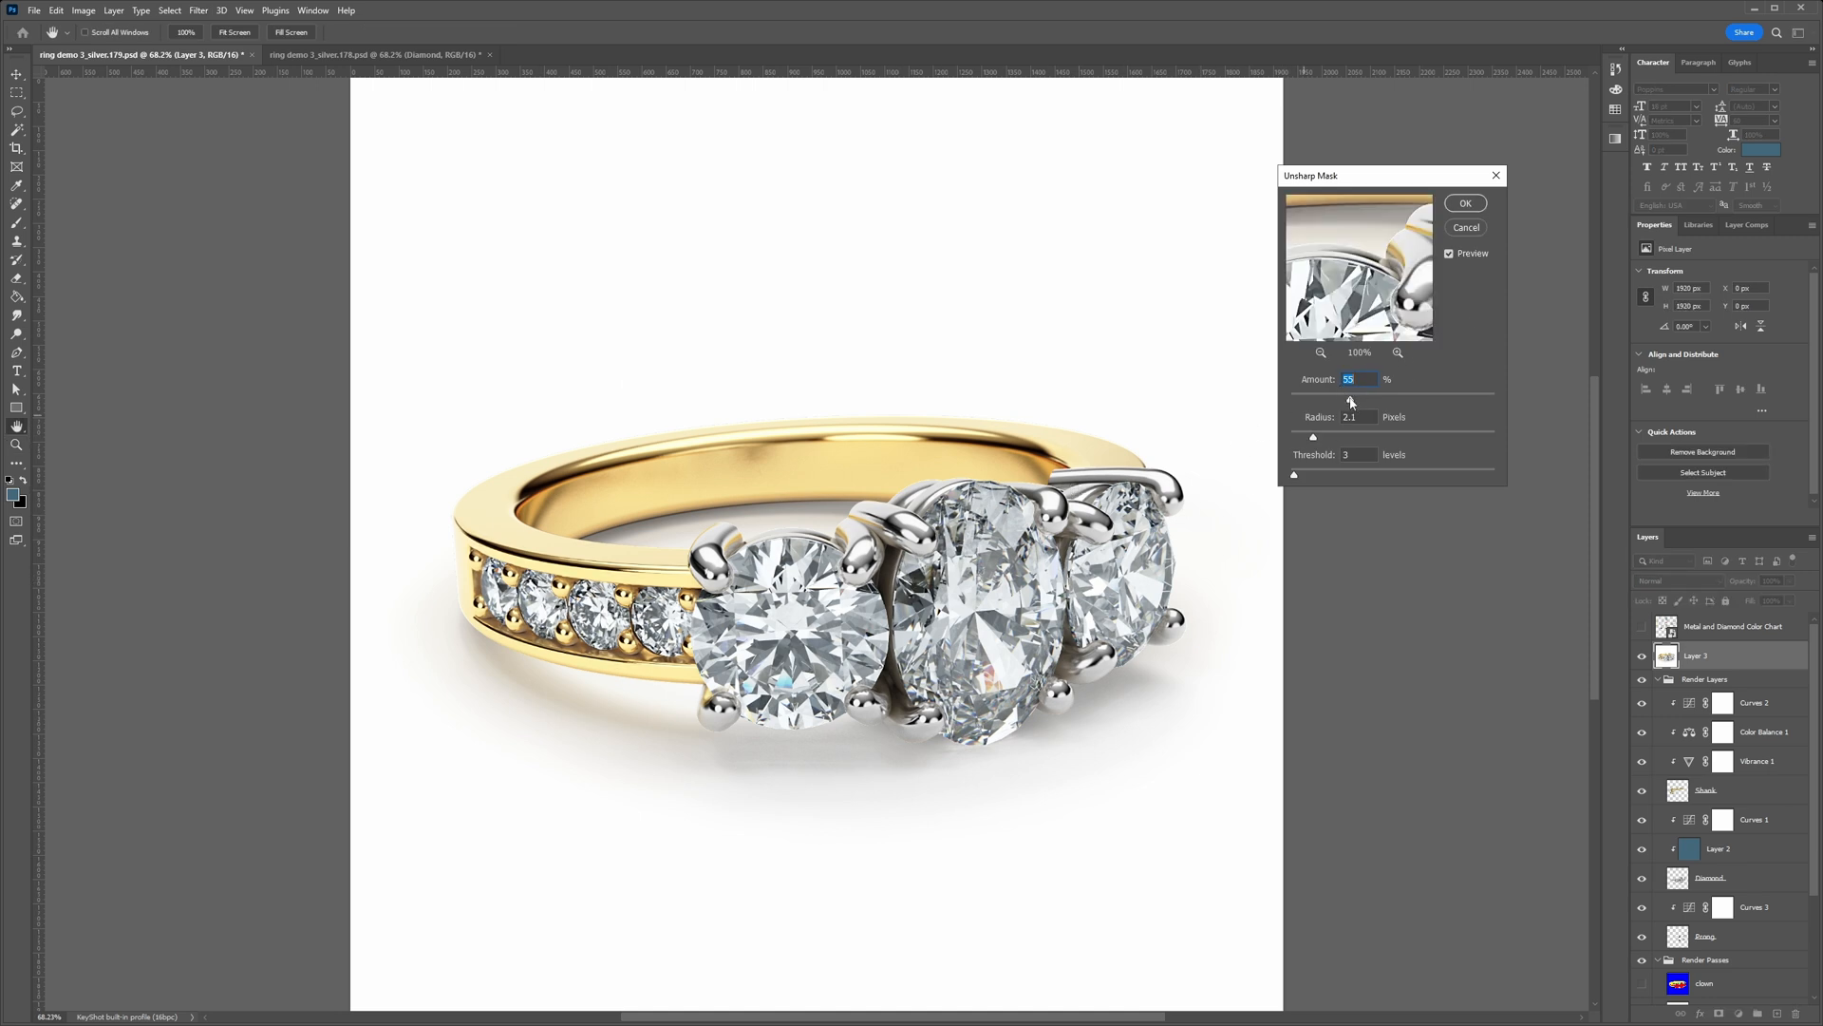
pyautogui.moveTo(1351, 402); pyautogui.dragTo(1319, 403)
pyautogui.click(1449, 254)
pyautogui.click(1466, 203)
# Step: Examine the sharpened ring image at a much smaller size and again at working size
pyautogui.press('z')
pyautogui.keyDown('alt'); pyautogui.click(1147, 574); pyautogui.keyUp('alt')
pyautogui.keyDown('alt'); pyautogui.click(1147, 574); pyautogui.keyUp('alt')
pyautogui.moveTo(1147, 573); pyautogui.dragTo(1046, 590)
pyautogui.keyDown('alt'); pyautogui.doubleClick(1059, 568); pyautogui.keyUp('alt')
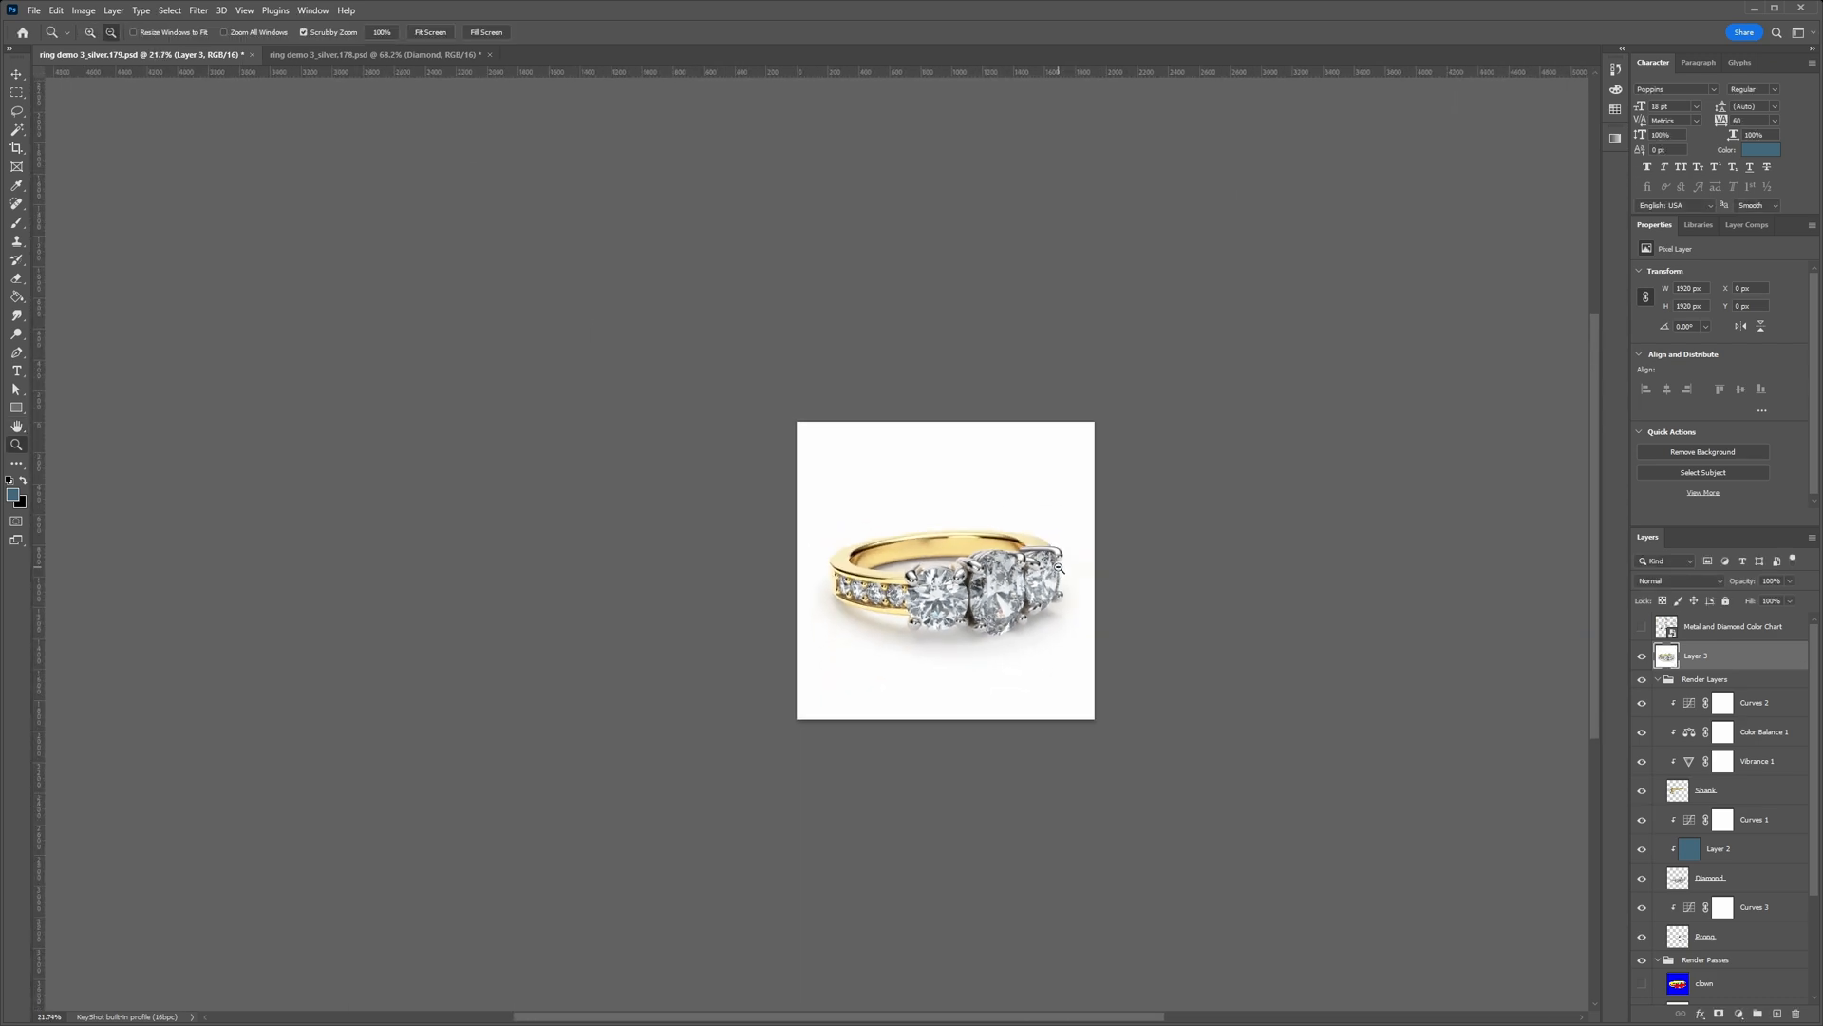
pyautogui.click(1058, 568)
pyautogui.click(1058, 567)
pyautogui.click(1132, 572)
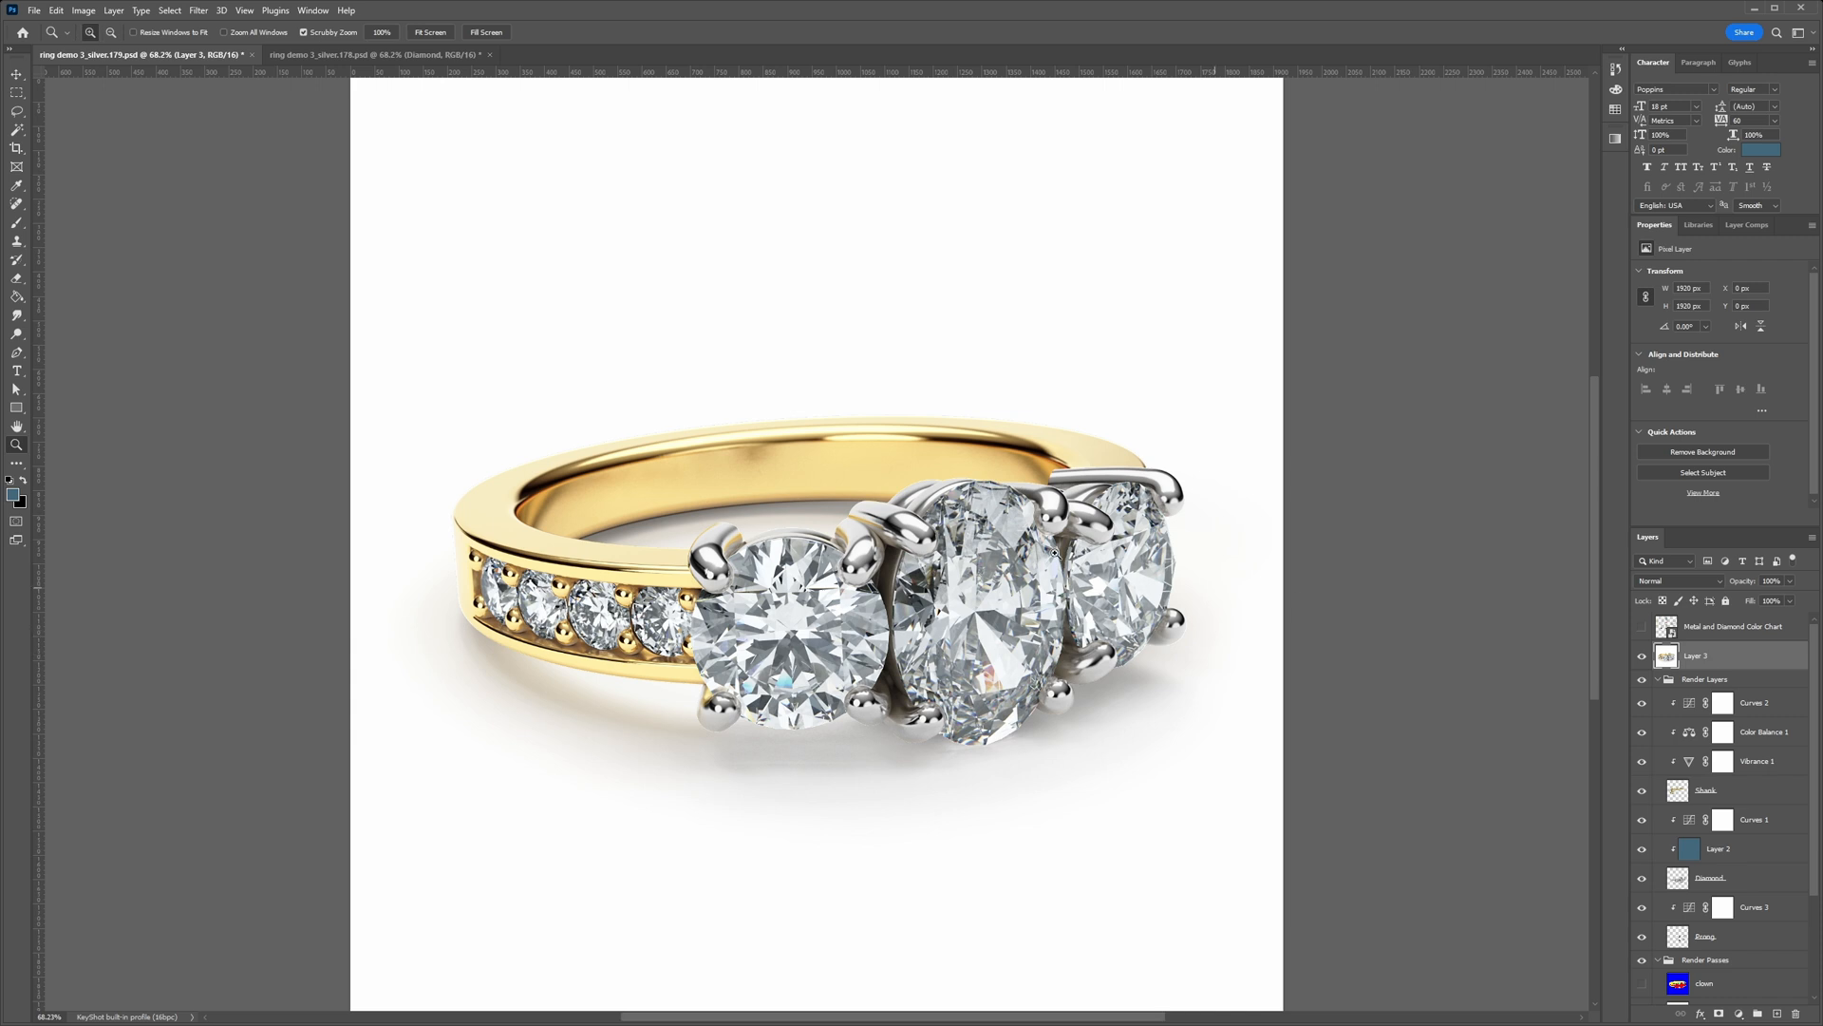
# Step: Look through the available export commands, including Export As, for the finished ring image
pyautogui.click(35, 10)
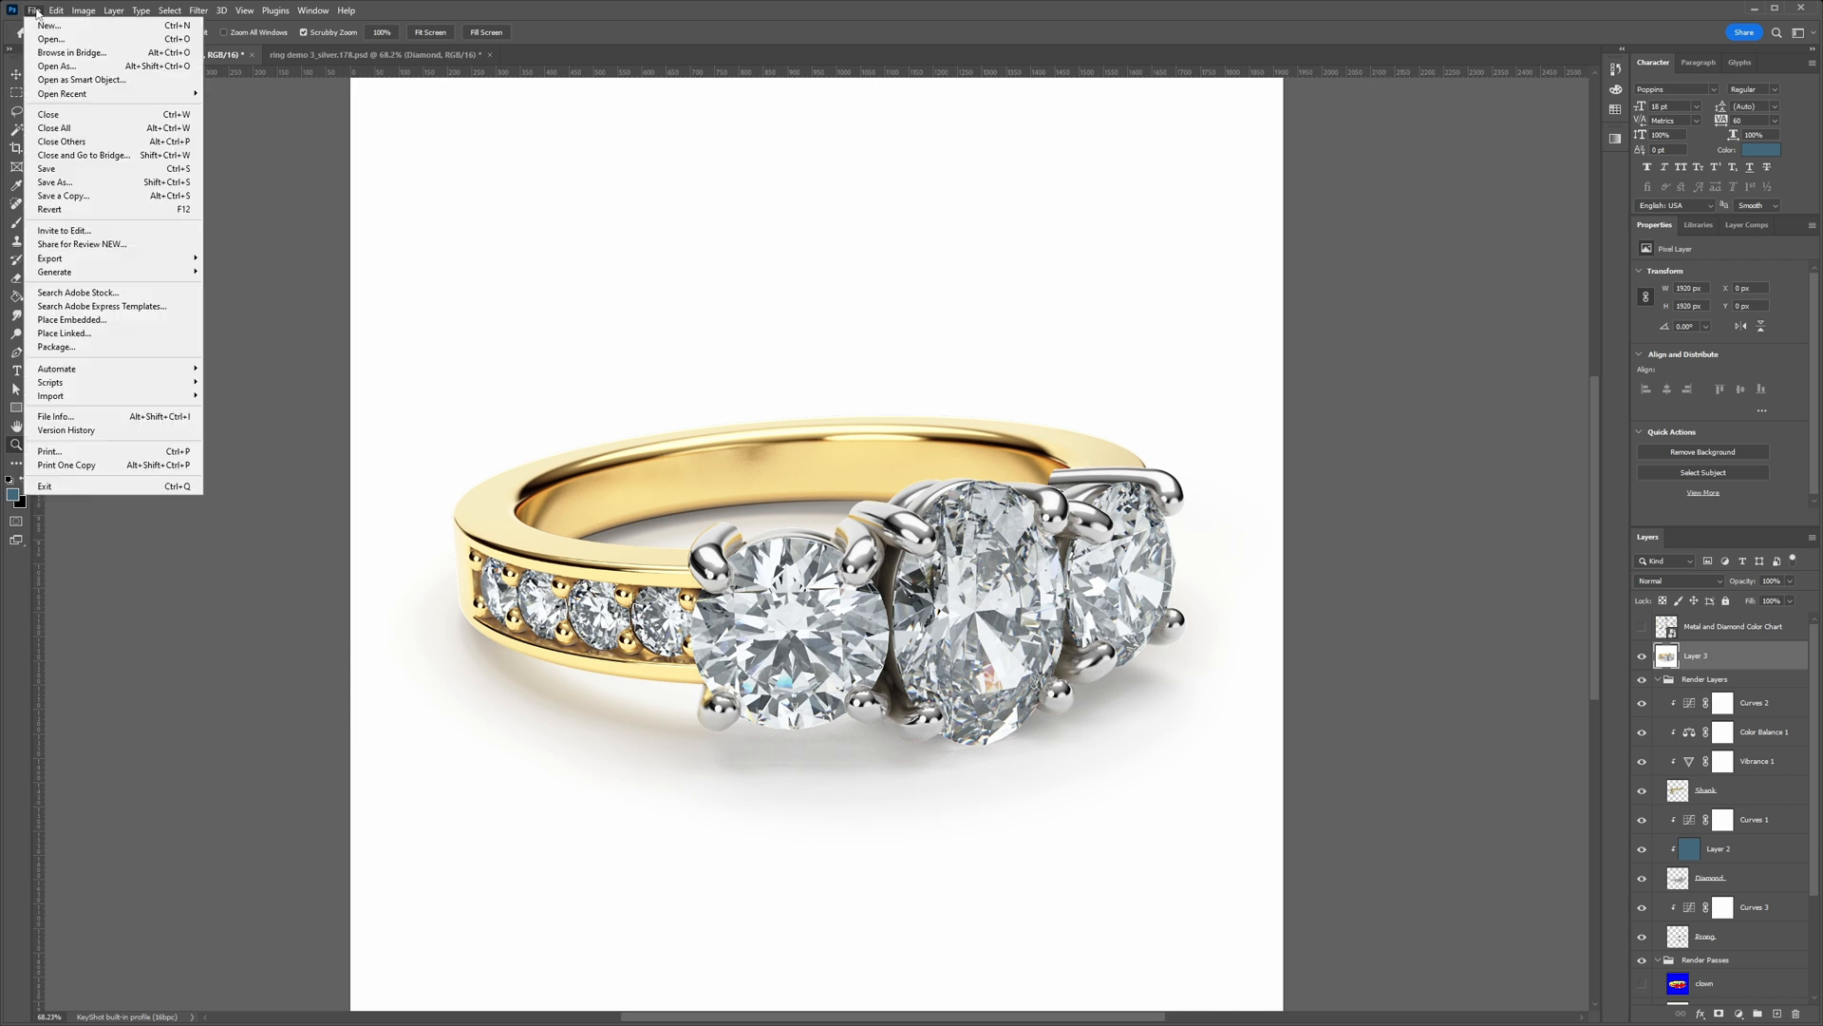
pyautogui.moveTo(73, 259)
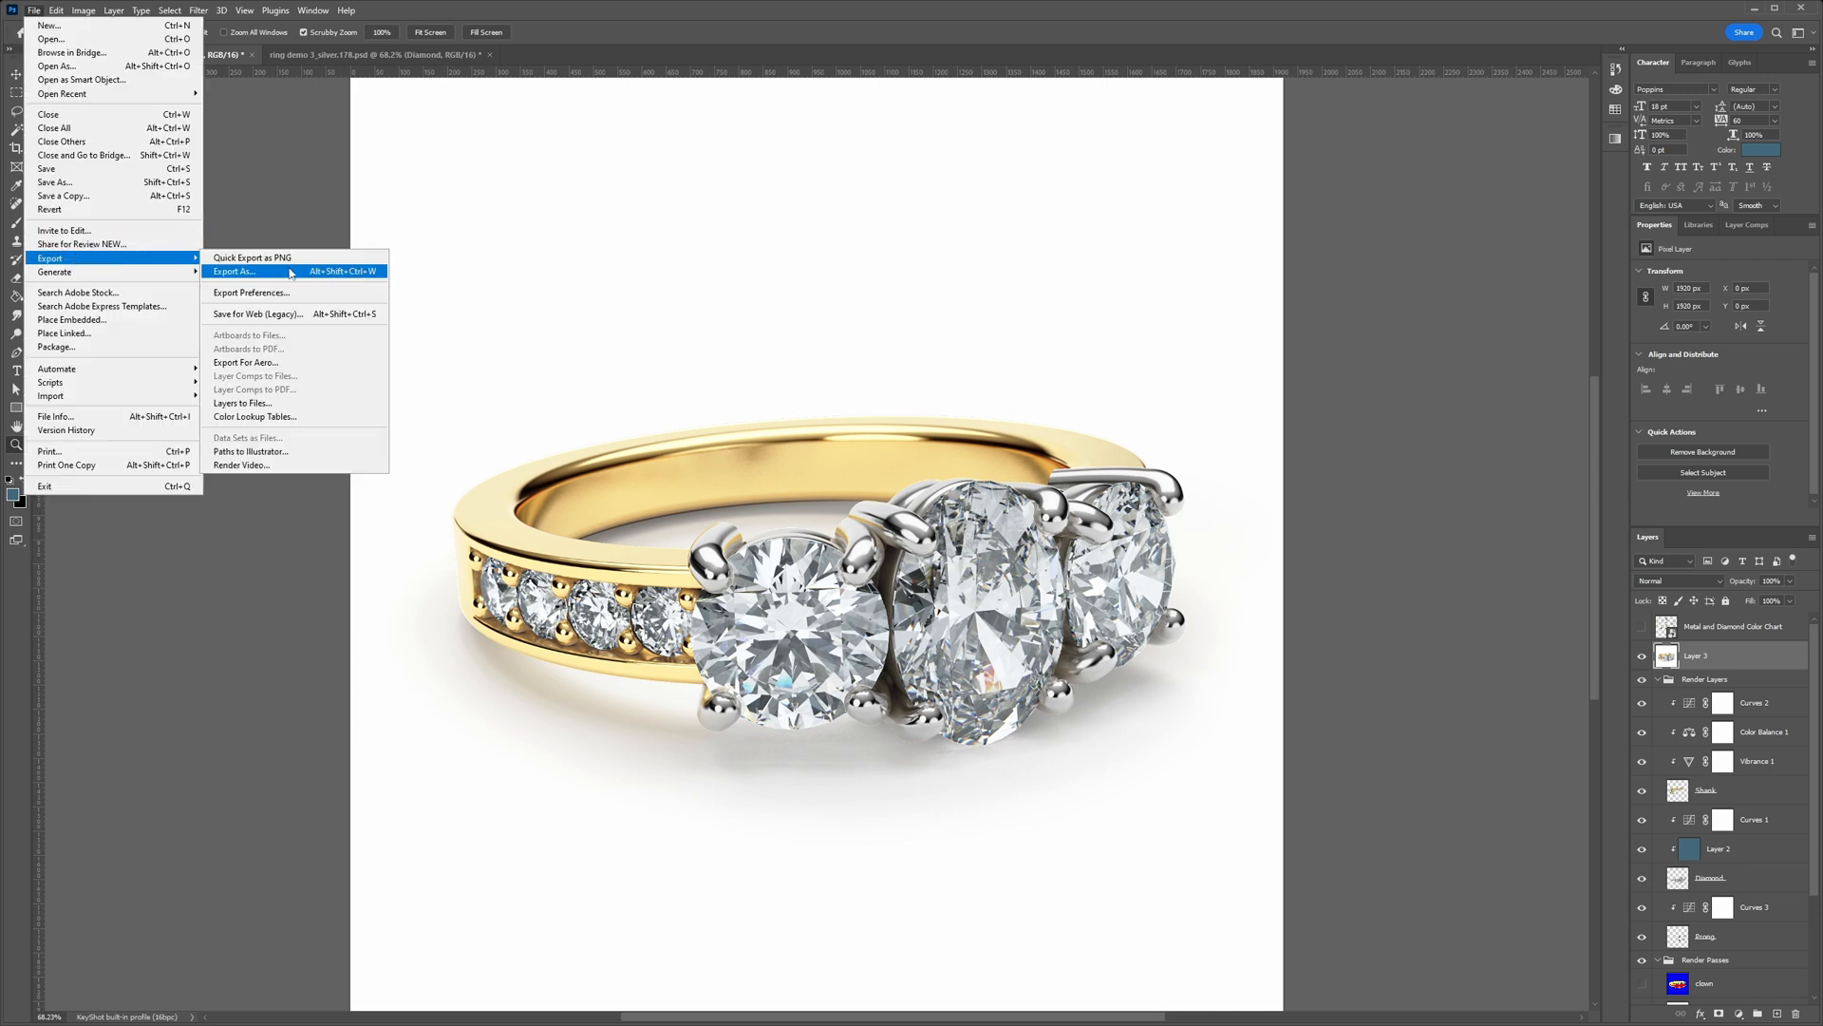
pyautogui.click(408, 283)
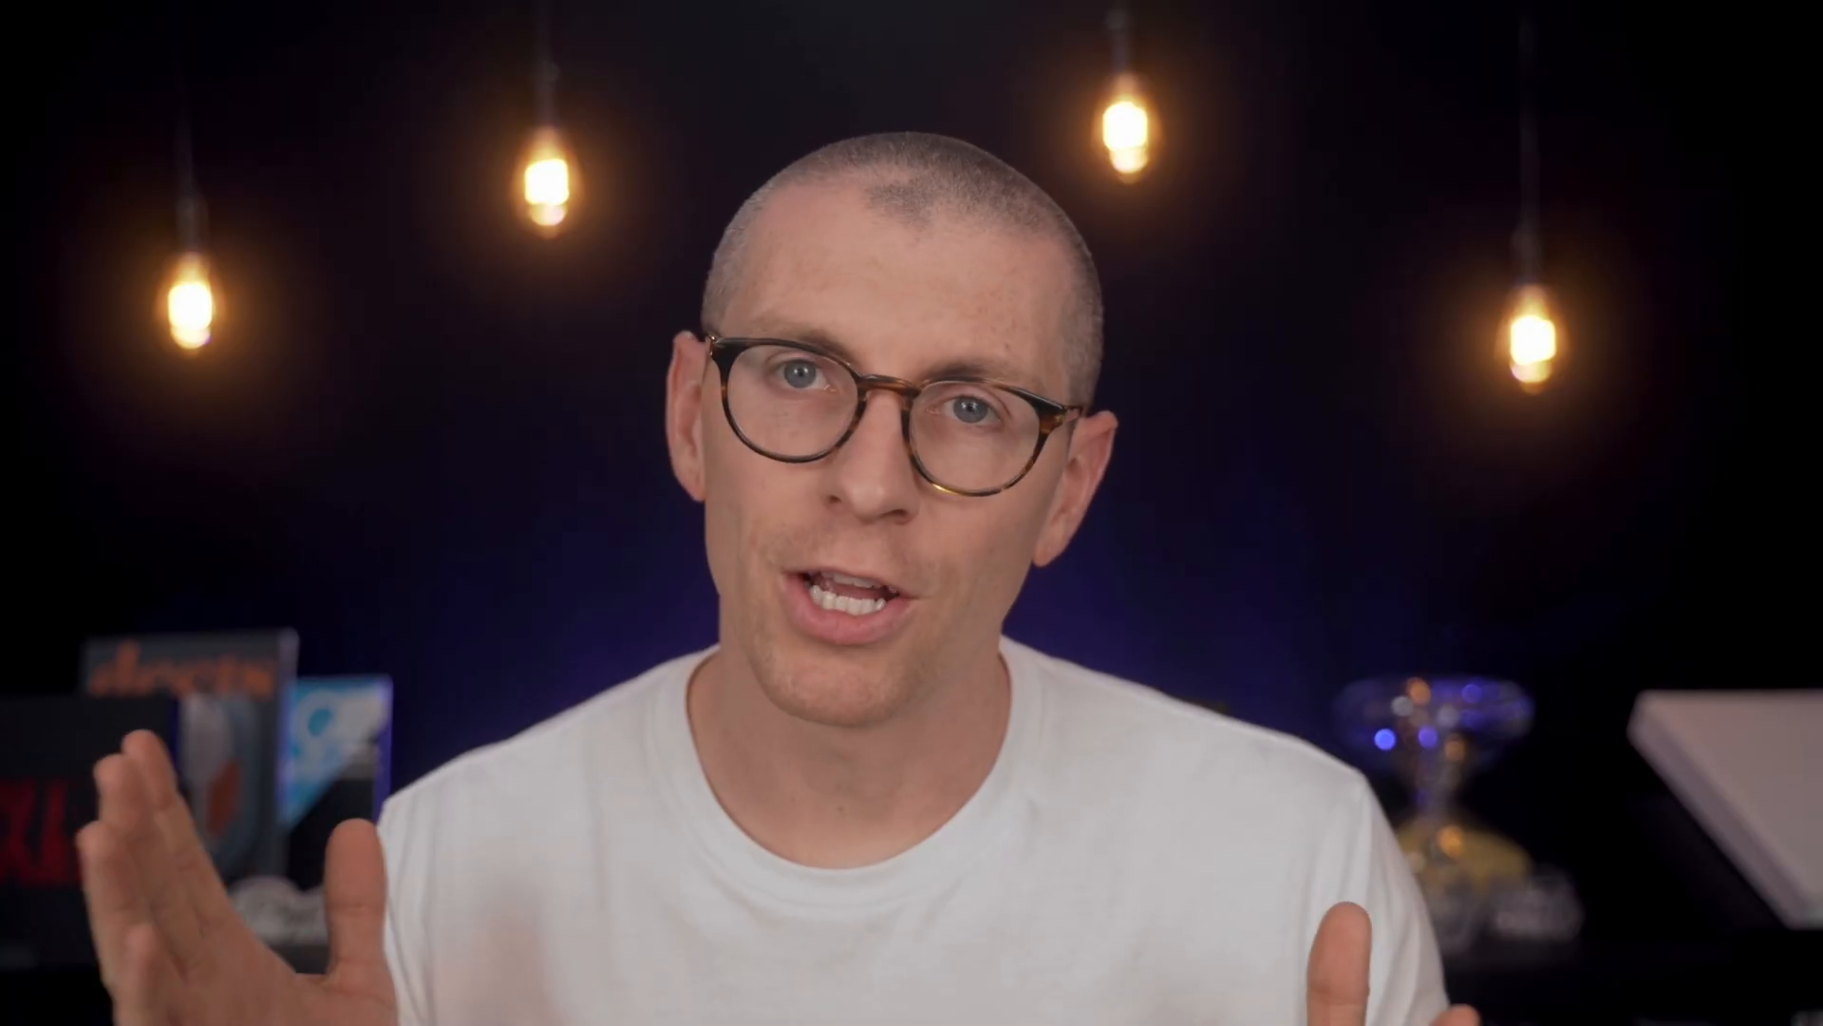